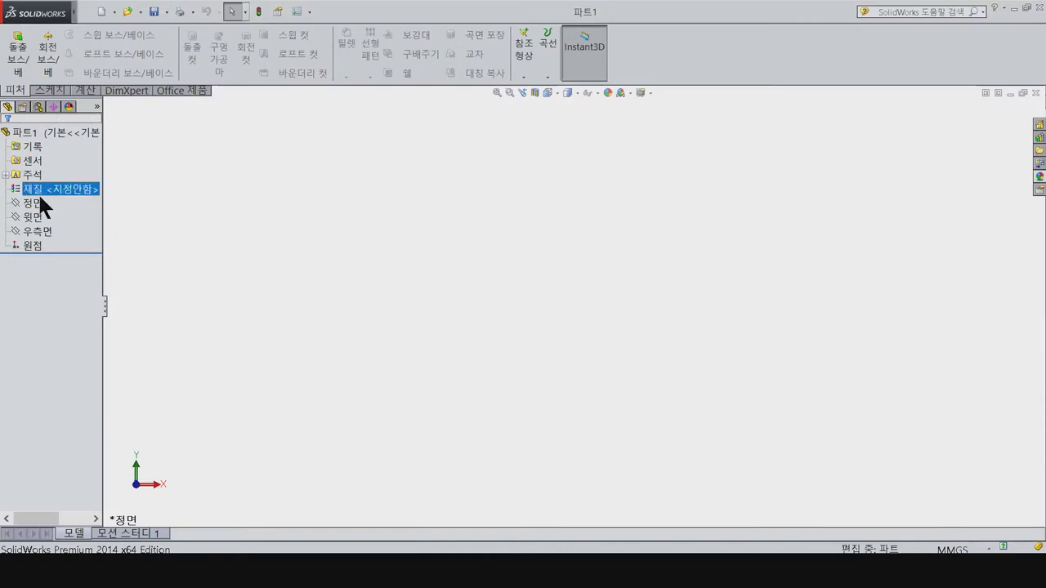
Step: Start a sketch on the Top plane and begin a corner rectangle around the origin
{"action": "left_click", "coordinate": [42, 194]}
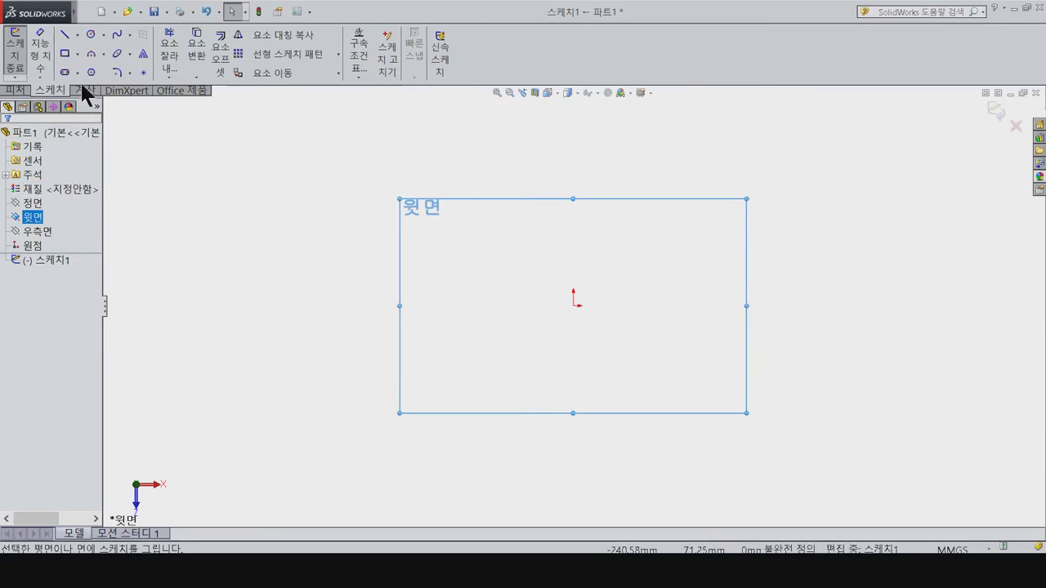
{"action": "left_click", "coordinate": [65, 53]}
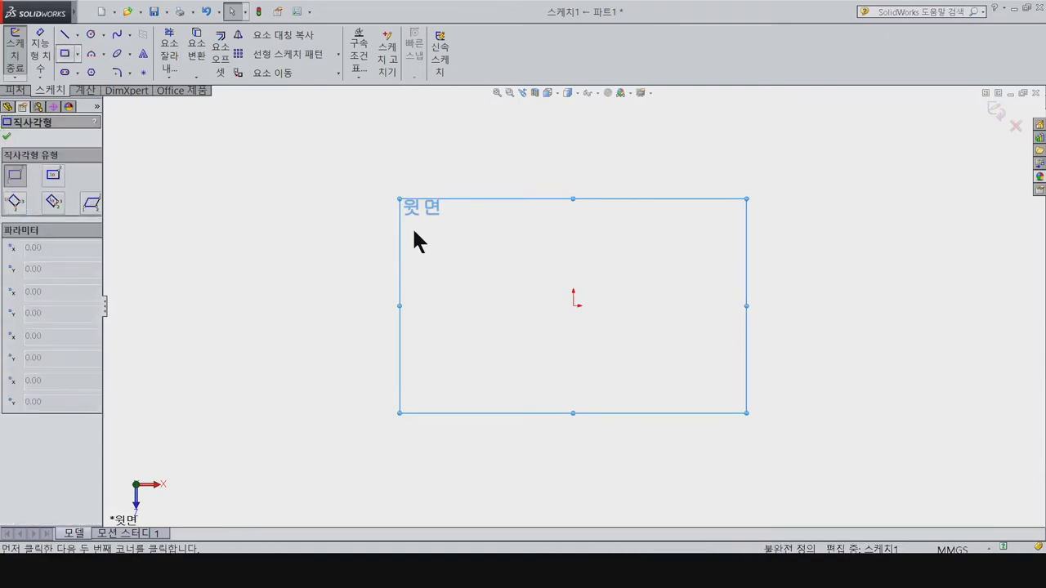
{"action": "left_click", "coordinate": [386, 162]}
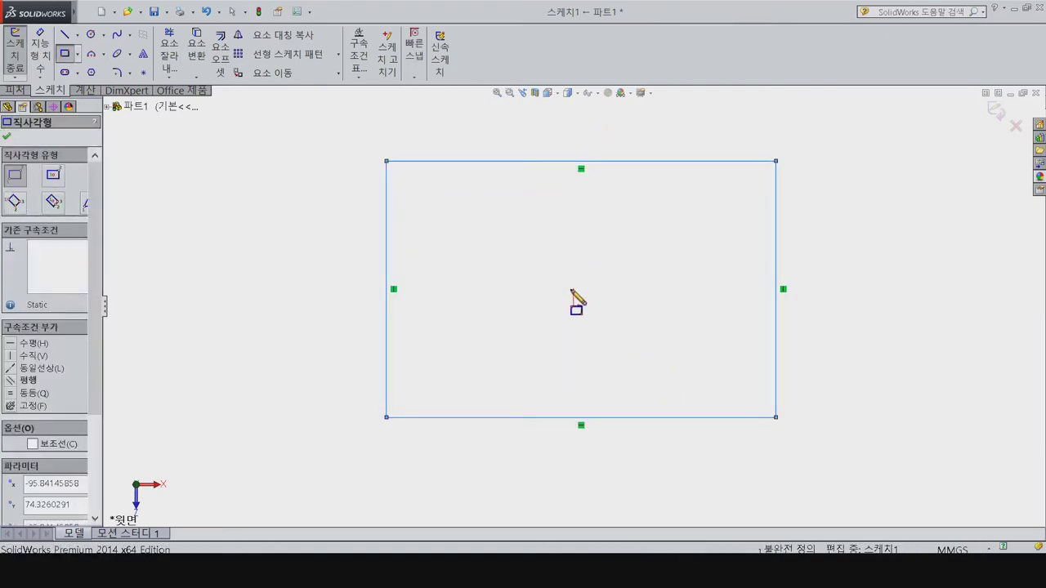
Step: Finish the rectangle and dimension its right and left edges 45 mm from the origin
{"action": "right_click_drag", "start_coordinate": [582, 331], "coordinate": [594, 316]}
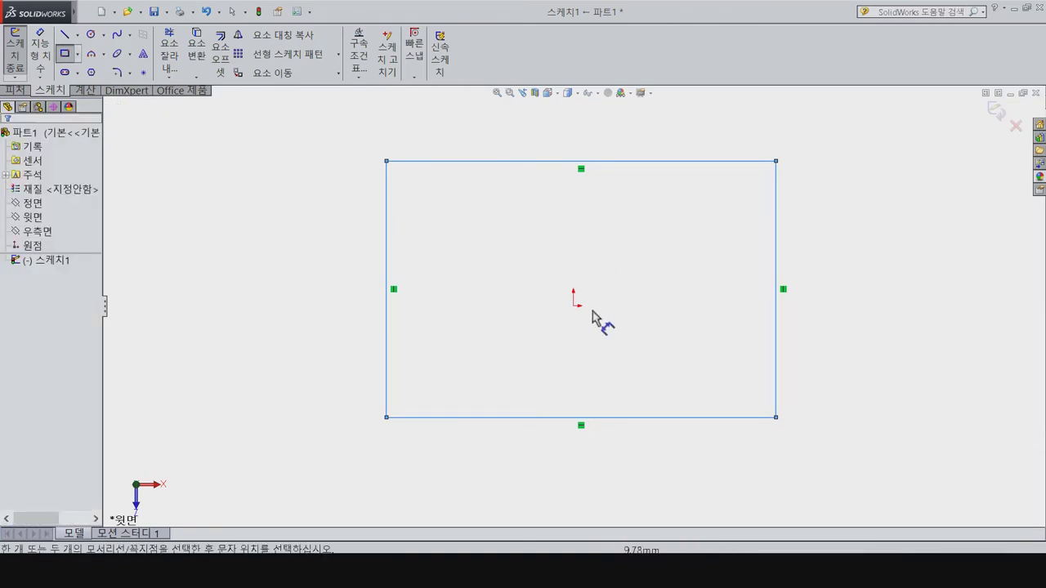
{"action": "left_click", "coordinate": [776, 270]}
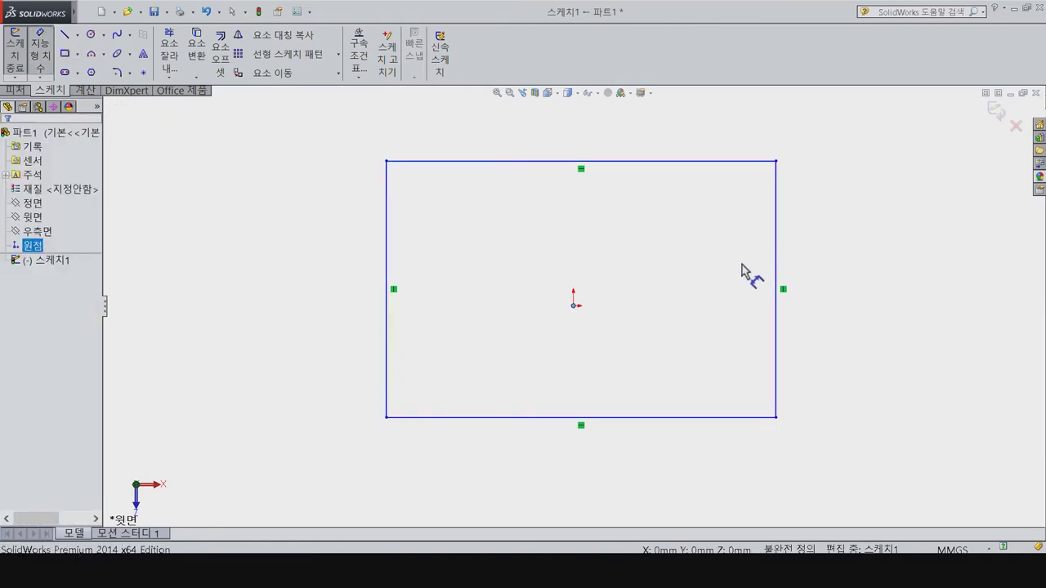
{"action": "left_click", "coordinate": [660, 264]}
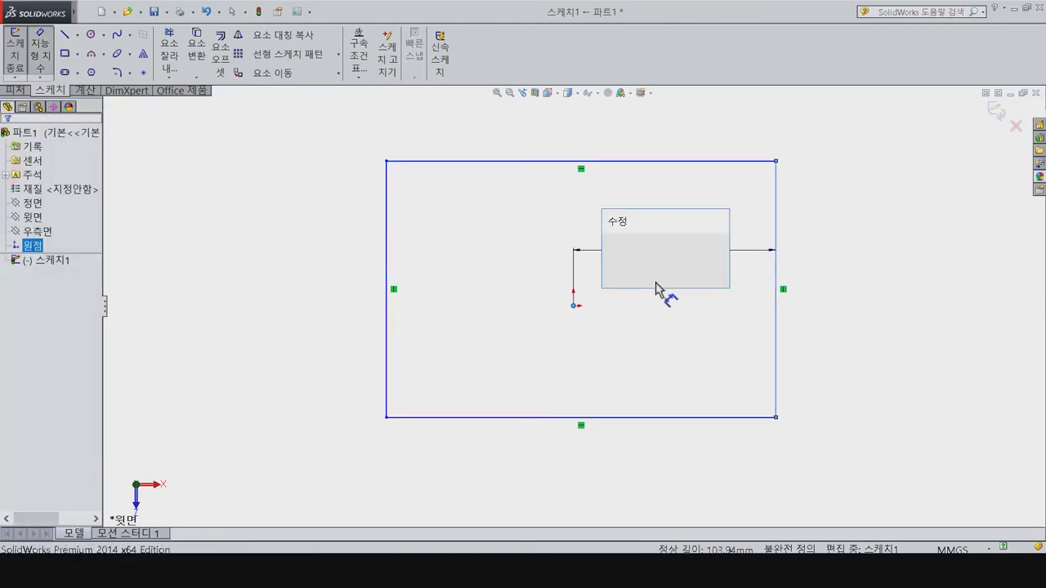
{"action": "type", "text": "45"}
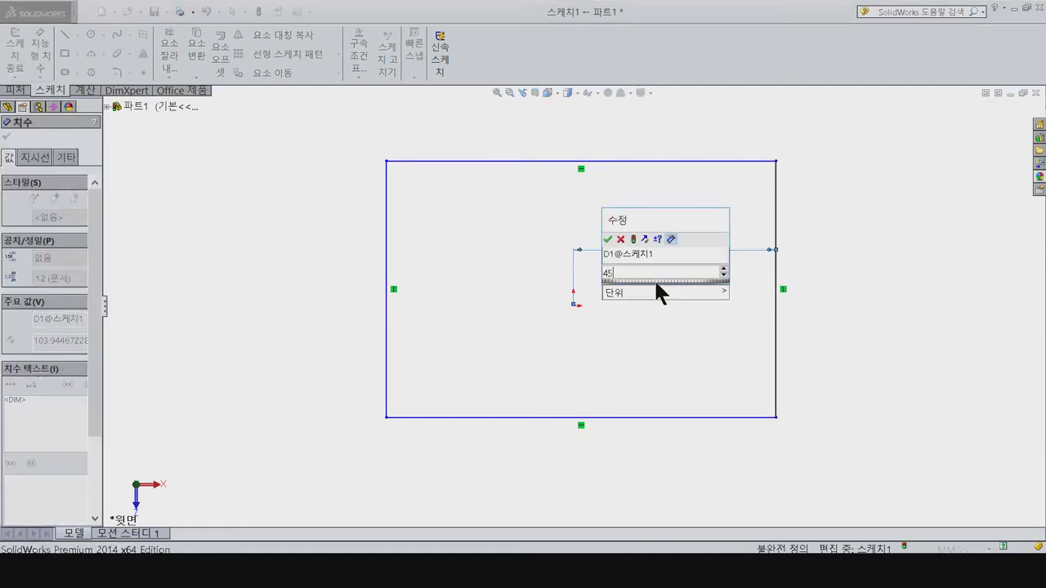
{"action": "key", "text": "Return"}
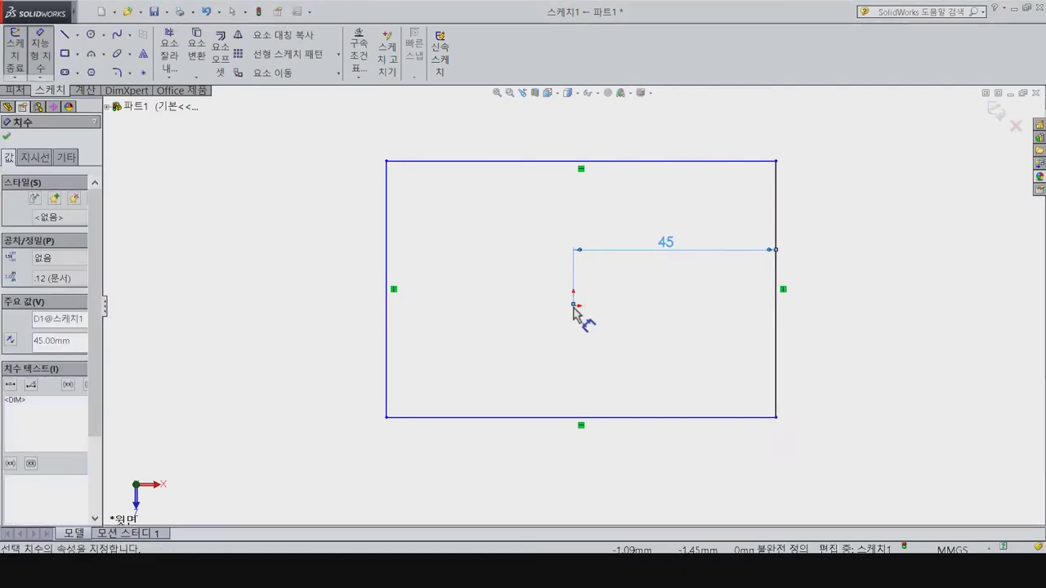
{"action": "left_click", "coordinate": [574, 294]}
{"action": "left_click", "coordinate": [386, 273]}
{"action": "left_click", "coordinate": [485, 256]}
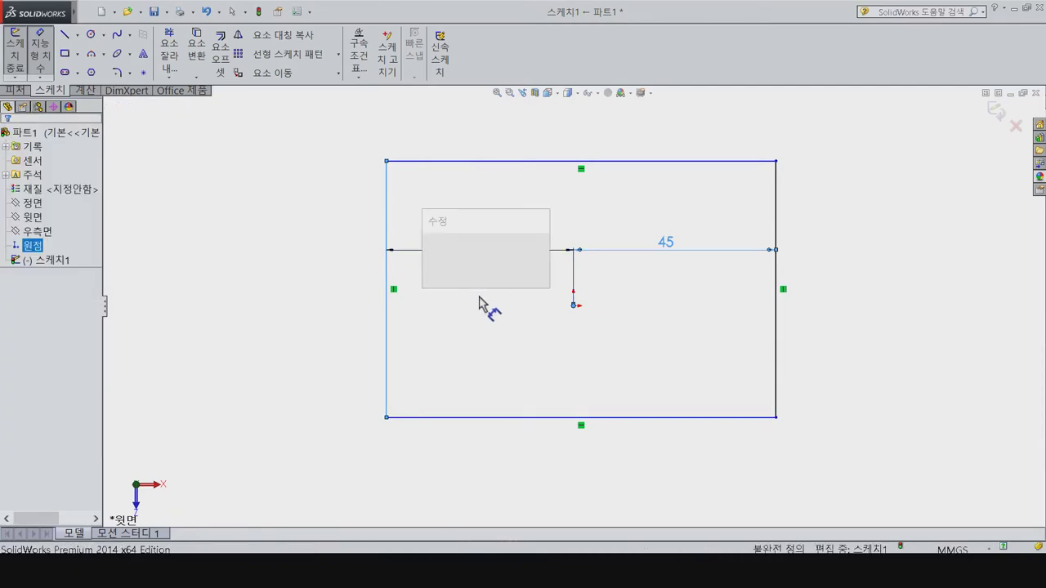
{"action": "key", "text": "Return"}
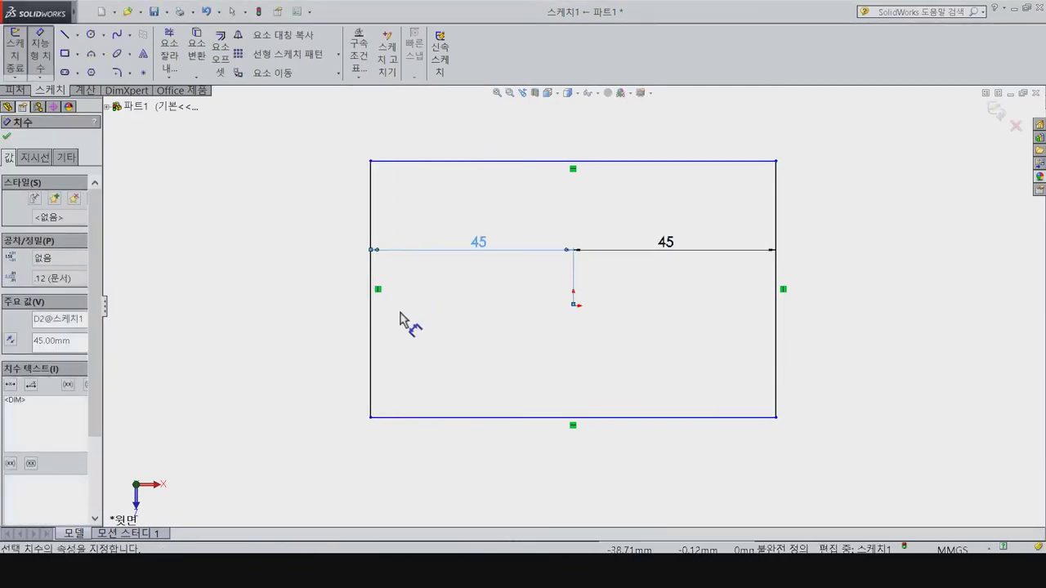
Step: Dimension the top edge 40 mm above the origin, discarding a redundant 90 length dimension
{"action": "left_click", "coordinate": [623, 163]}
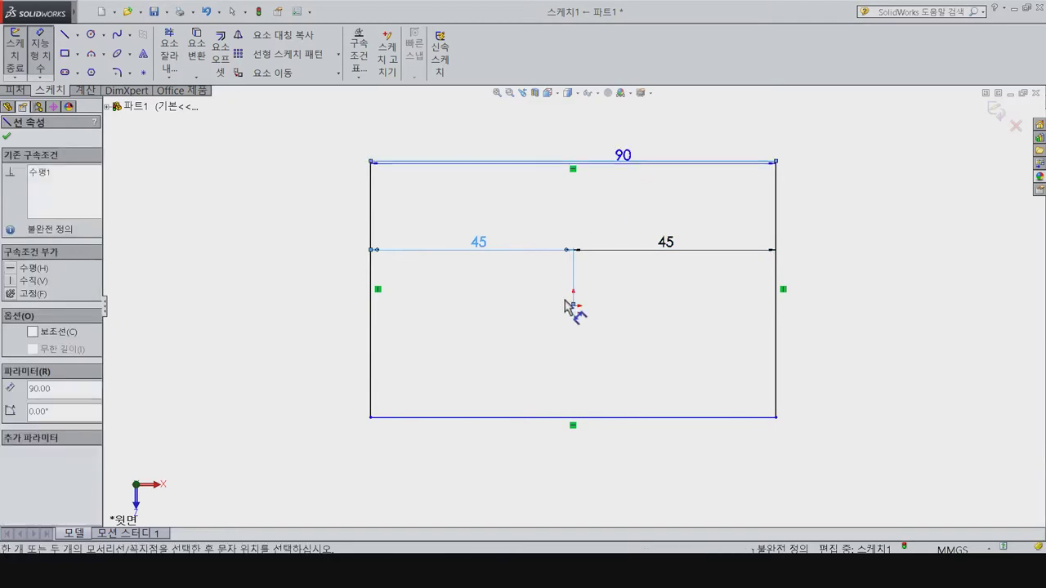
{"action": "left_click", "coordinate": [573, 296]}
{"action": "left_click", "coordinate": [597, 304]}
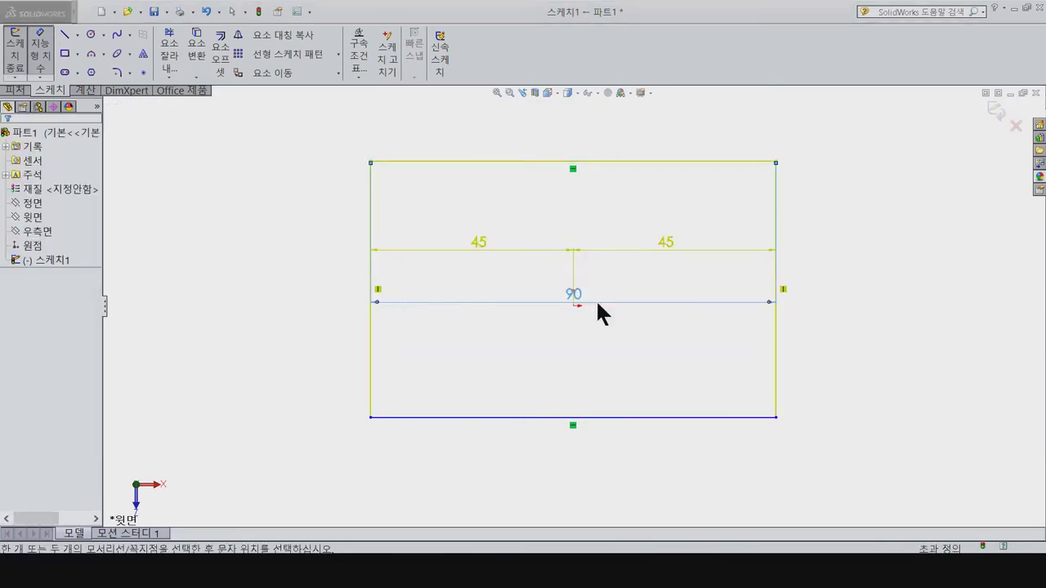
{"action": "left_click", "coordinate": [573, 306]}
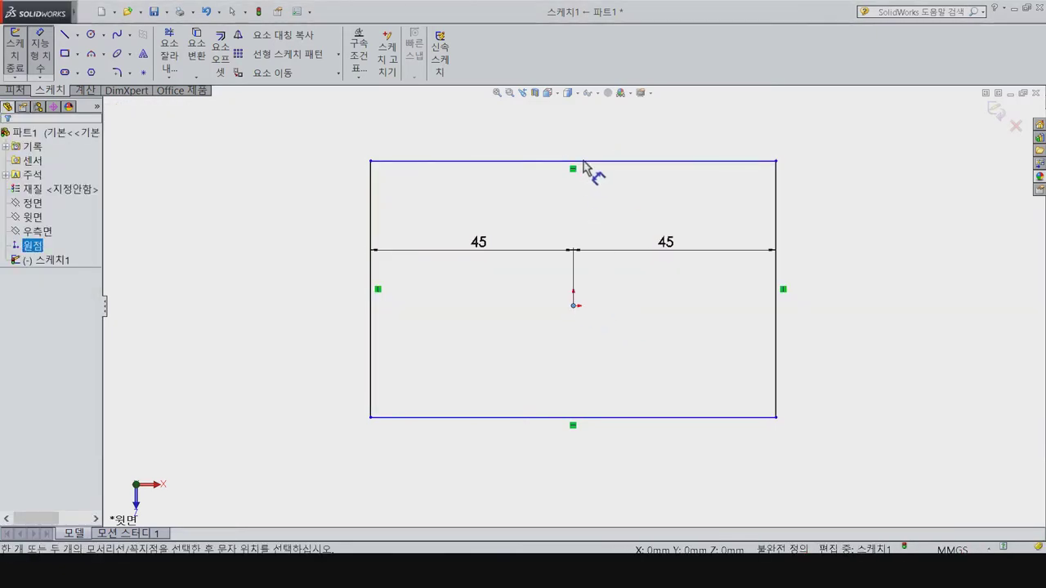
{"action": "left_click", "coordinate": [584, 163]}
{"action": "left_click", "coordinate": [304, 293]}
{"action": "type", "text": "40"}
{"action": "key", "text": "Return"}
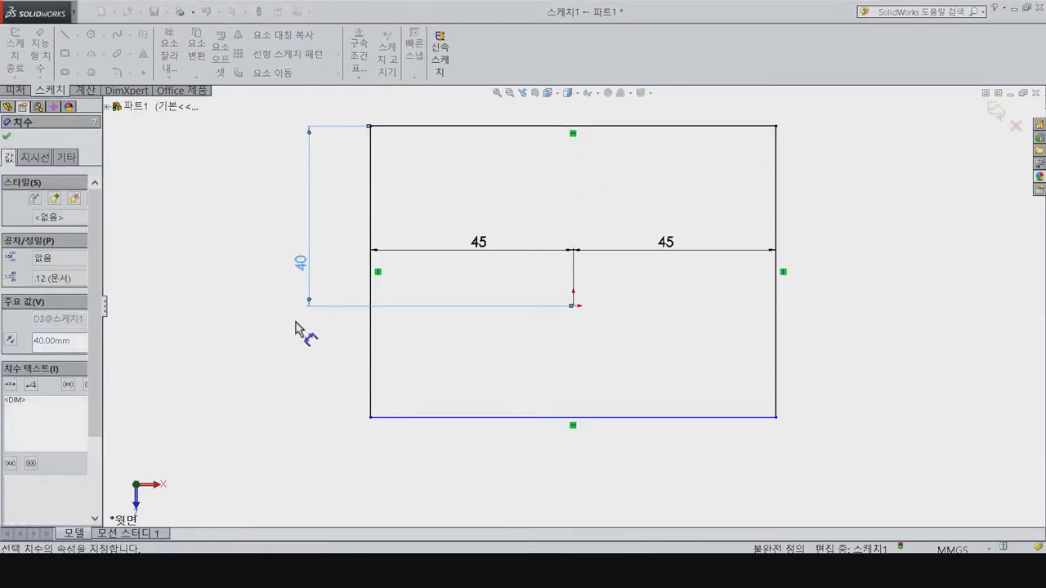
Step: Set the rectangle's height to 80 mm
{"action": "left_click", "coordinate": [371, 353]}
{"action": "left_click", "coordinate": [260, 342]}
{"action": "type", "text": "80"}
{"action": "key", "text": "Return"}
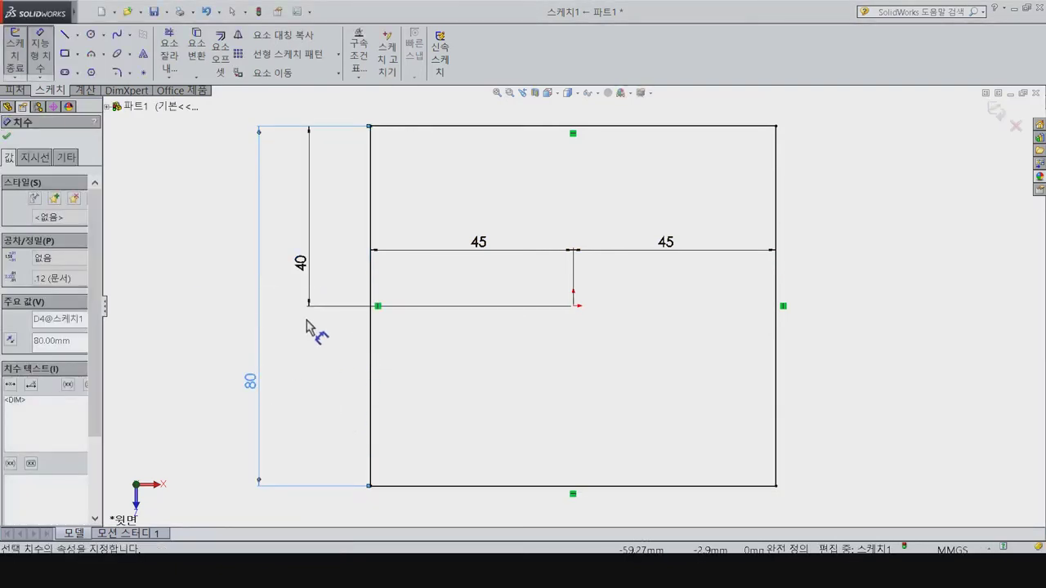
{"action": "left_click", "coordinate": [23, 93]}
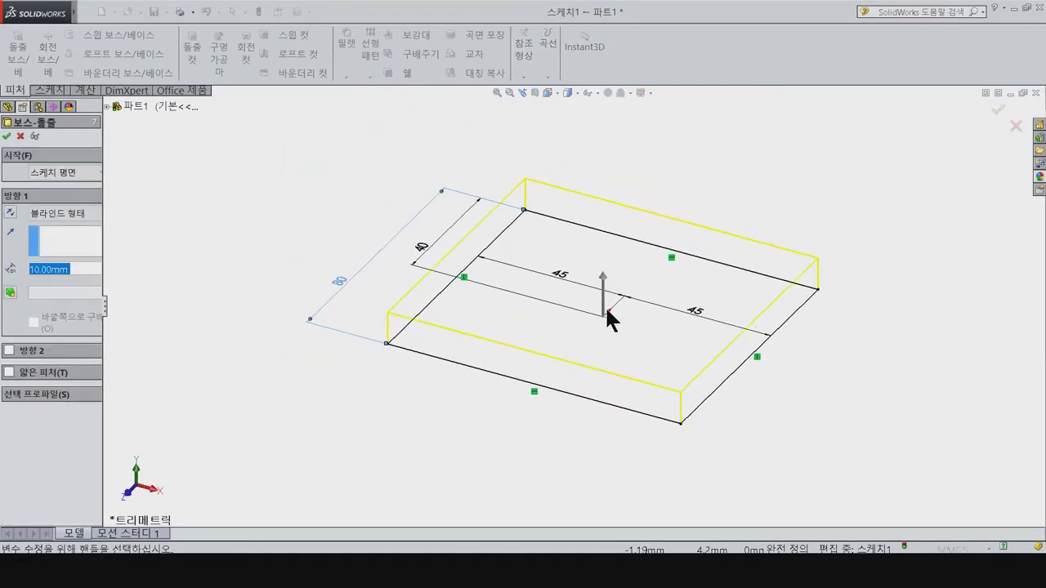
Step: Extrude the rectangle sketch 20 mm into a solid block
{"action": "type", "text": "20"}
{"action": "key", "text": "Return"}
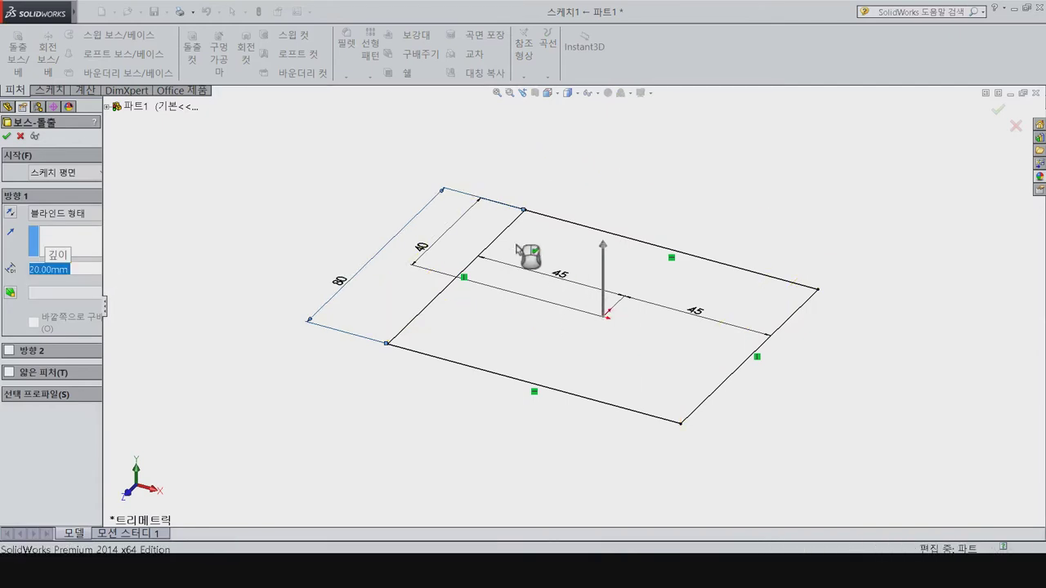
{"action": "left_click", "coordinate": [347, 76]}
Step: Chamfer all edges of the block's top face at 7 mm and 45°
{"action": "left_click", "coordinate": [81, 309]}
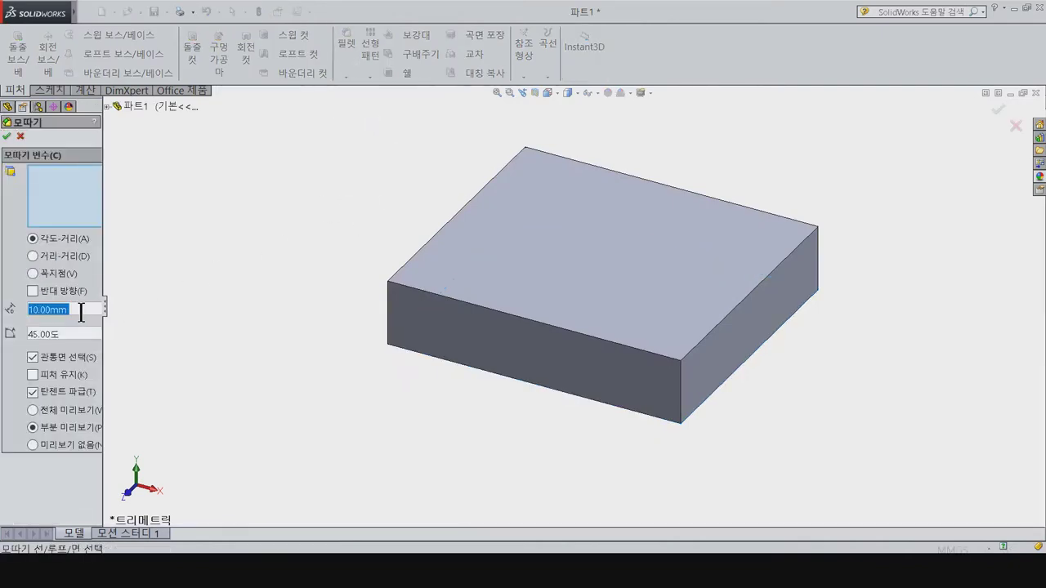
{"action": "type", "text": "7"}
{"action": "key", "text": "Return"}
{"action": "left_click", "coordinate": [503, 268]}
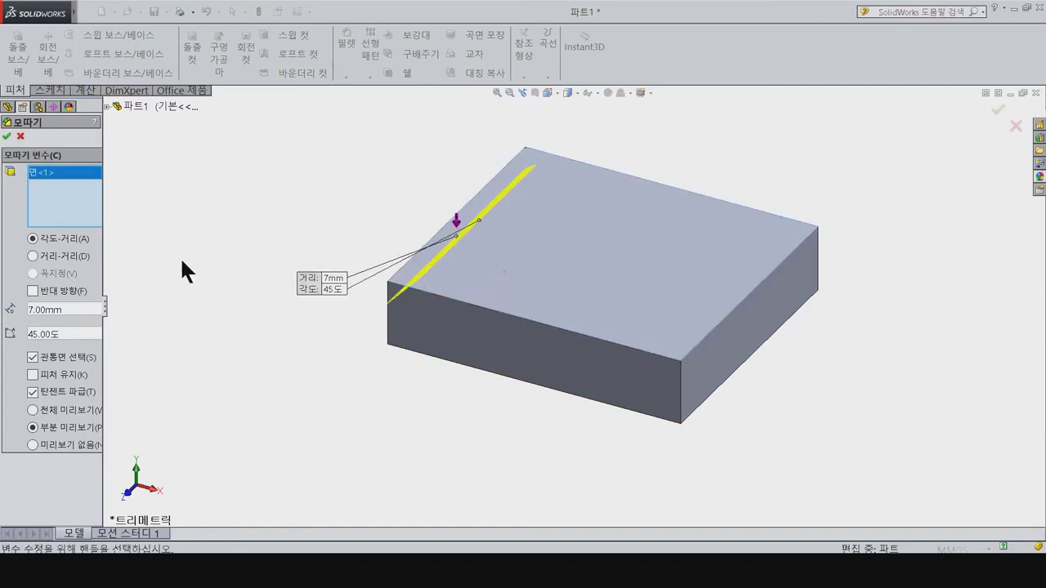
{"action": "left_click", "coordinate": [73, 411]}
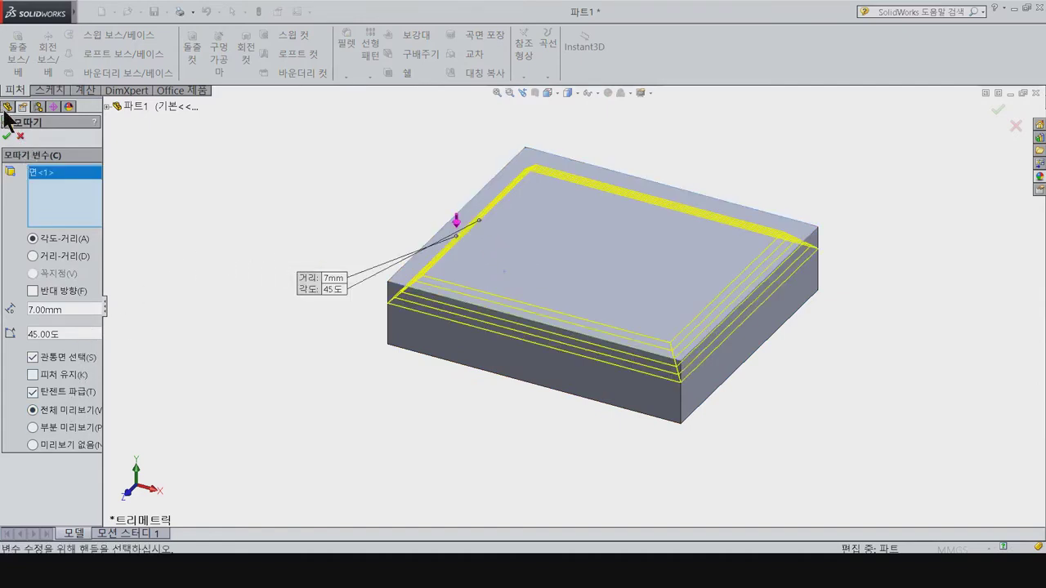
{"action": "left_click", "coordinate": [7, 136]}
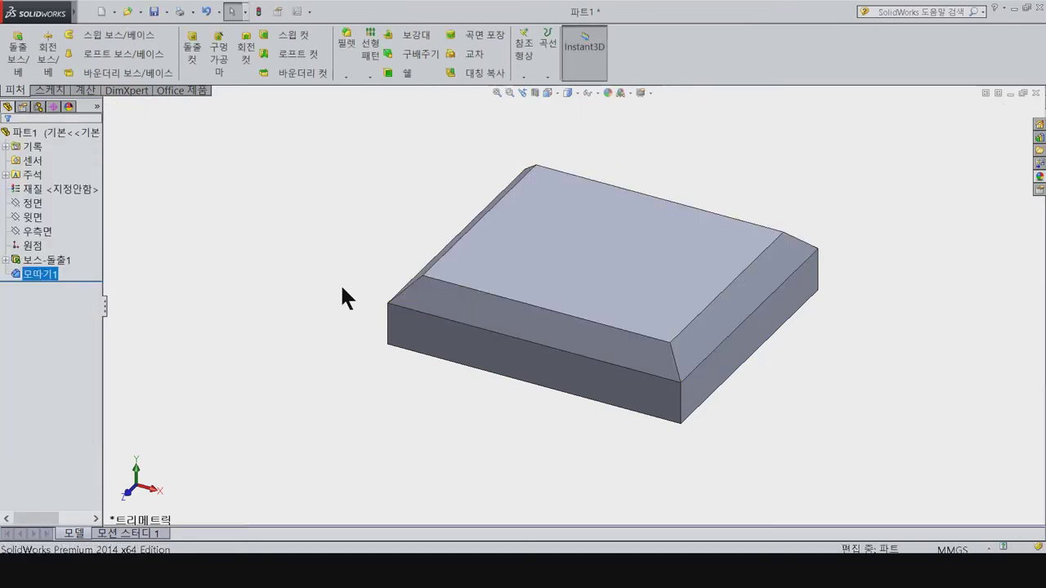
{"action": "left_click", "coordinate": [553, 339]}
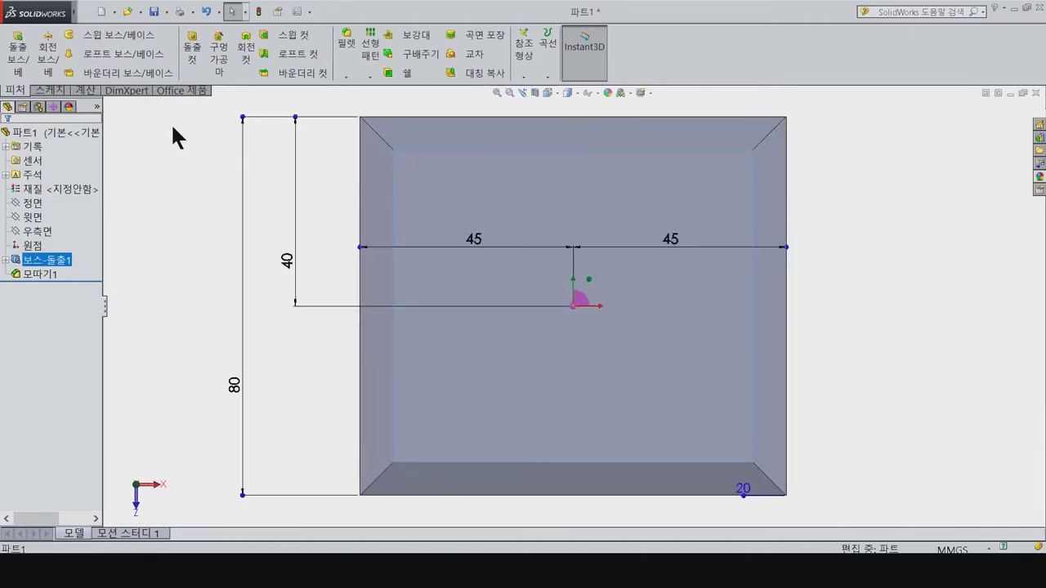
Step: In a new sketch, draw two upper circles and a small circle below the origin
{"action": "left_click", "coordinate": [67, 91]}
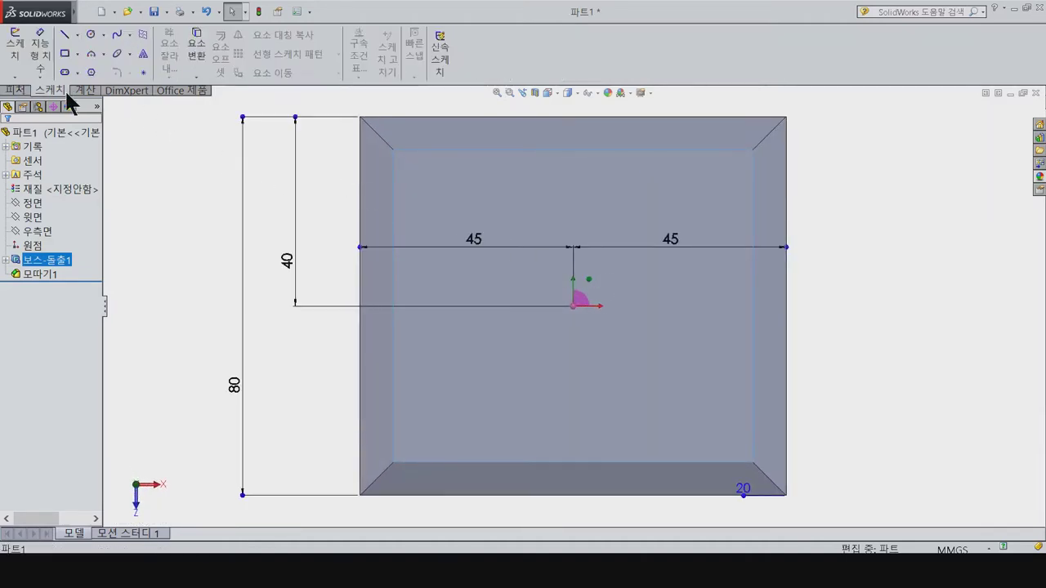
{"action": "left_click", "coordinate": [14, 53]}
{"action": "left_click", "coordinate": [89, 34]}
{"action": "left_click", "coordinate": [455, 210]}
{"action": "left_click", "coordinate": [467, 220]}
{"action": "left_click", "coordinate": [689, 209]}
{"action": "left_click", "coordinate": [689, 227]}
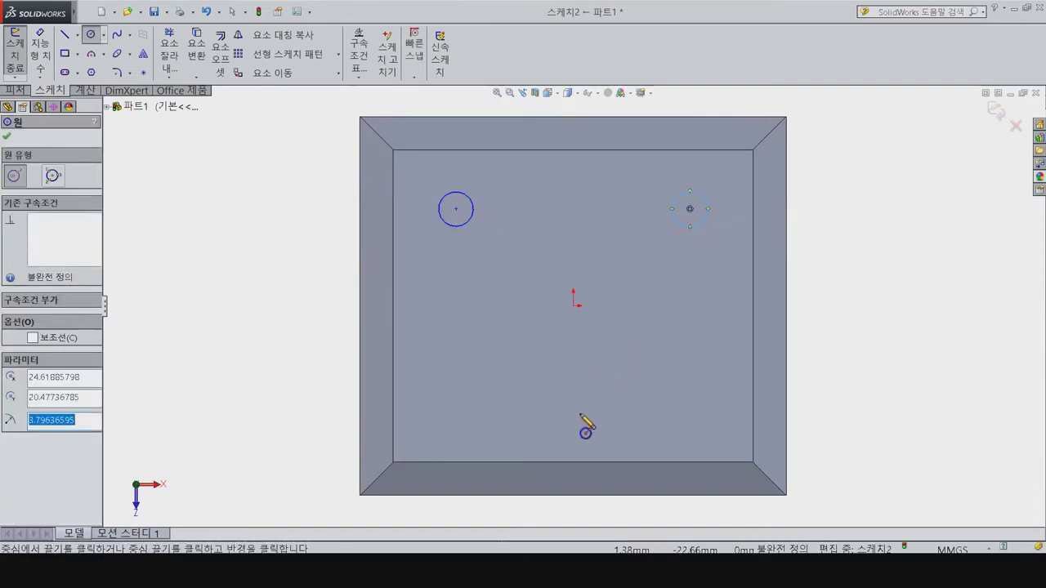
{"action": "left_click", "coordinate": [573, 407]}
{"action": "left_click", "coordinate": [582, 415]}
{"action": "key", "text": "Escape"}
Step: Align the small circle's centre vertically with the origin and make the upper centres horizontal
{"action": "left_click", "coordinate": [573, 407]}
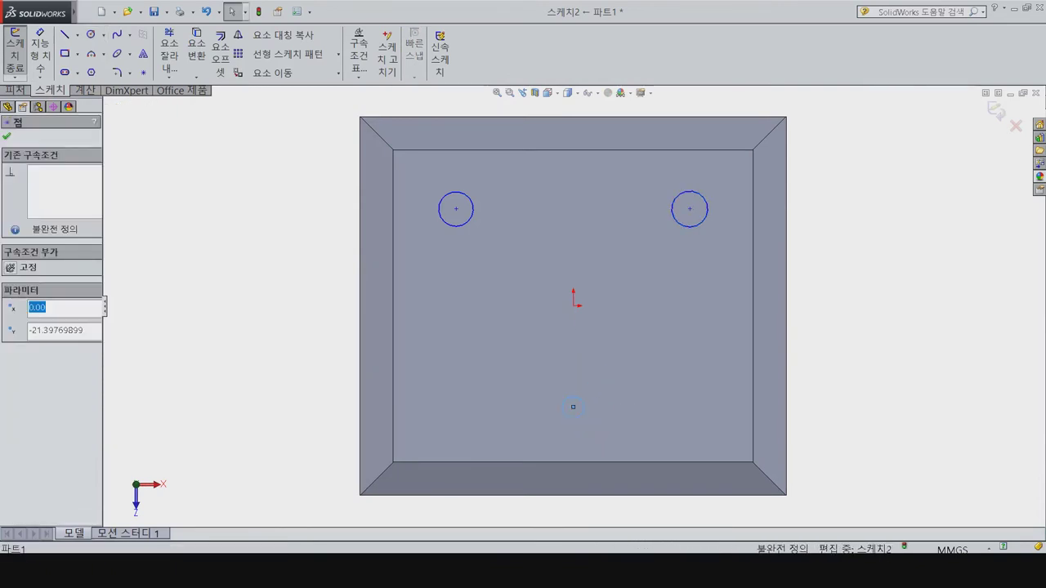
{"action": "key", "text": "Escape"}
{"action": "left_click", "coordinate": [573, 304]}
{"action": "left_click", "coordinate": [572, 406], "text": "ctrl"}
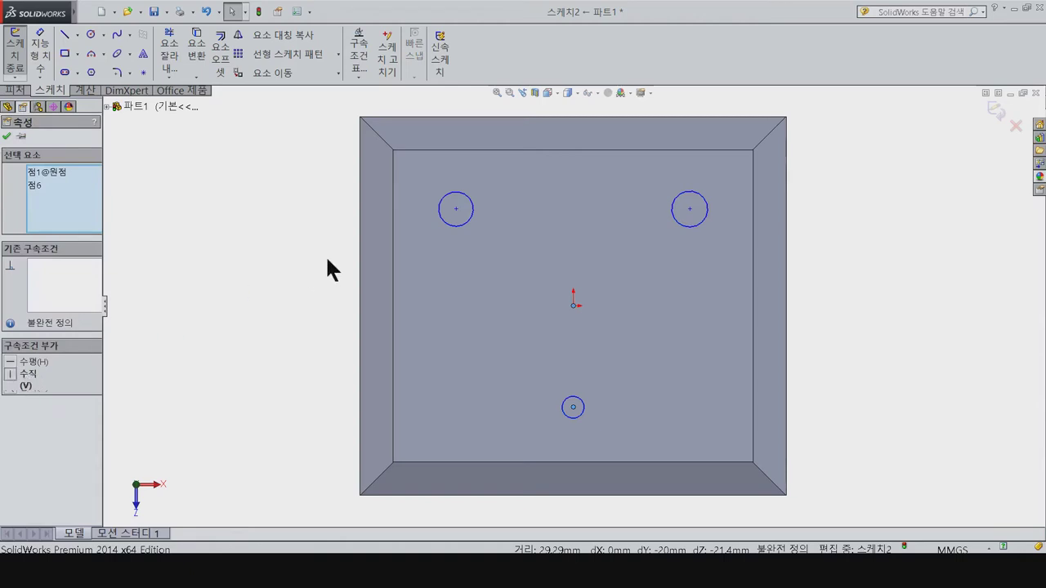
{"action": "left_click", "coordinate": [456, 209]}
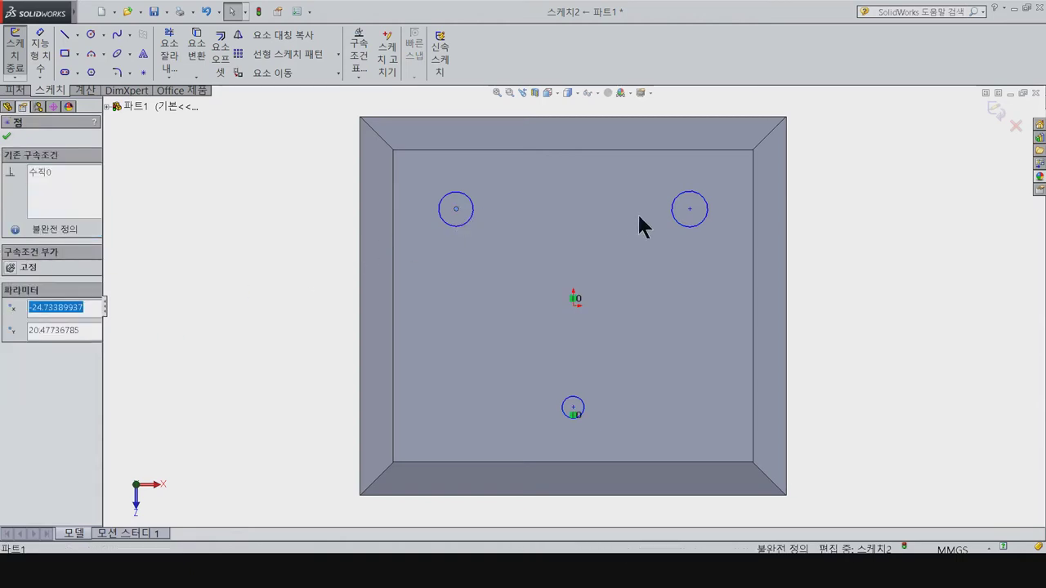
{"action": "left_click", "coordinate": [689, 208], "text": "ctrl"}
{"action": "left_click", "coordinate": [24, 364]}
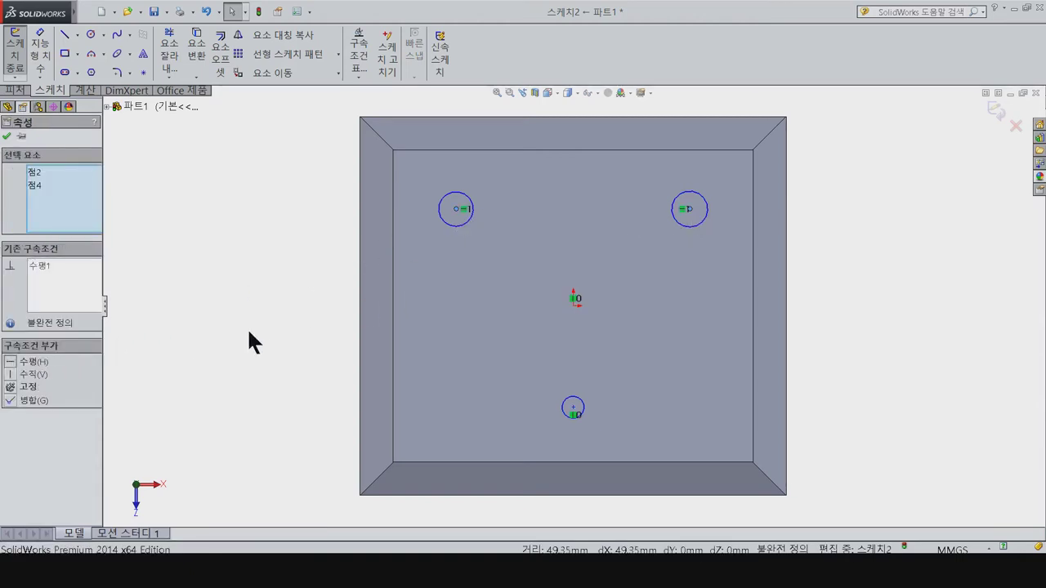
Step: Dimension both upper circle centres 33 mm horizontally from the origin
{"action": "key", "text": "d"}
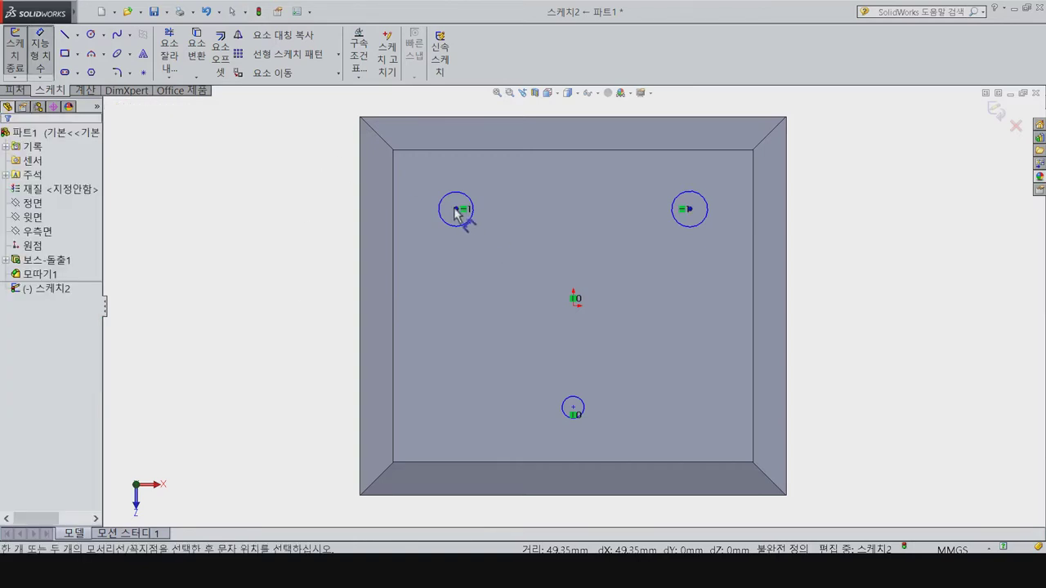
{"action": "left_click", "coordinate": [456, 210]}
{"action": "left_click", "coordinate": [575, 298]}
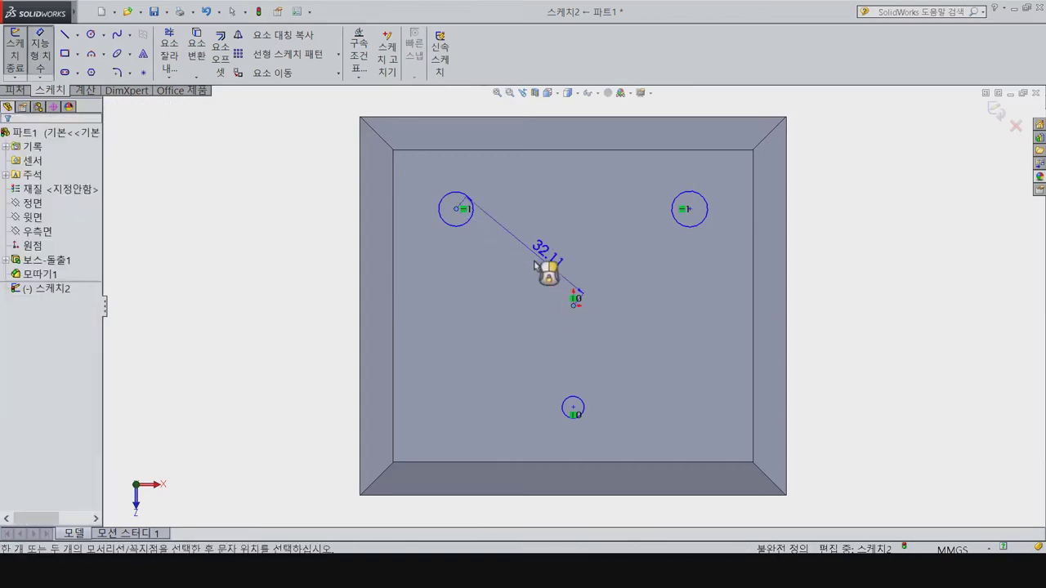
{"action": "left_click", "coordinate": [518, 144]}
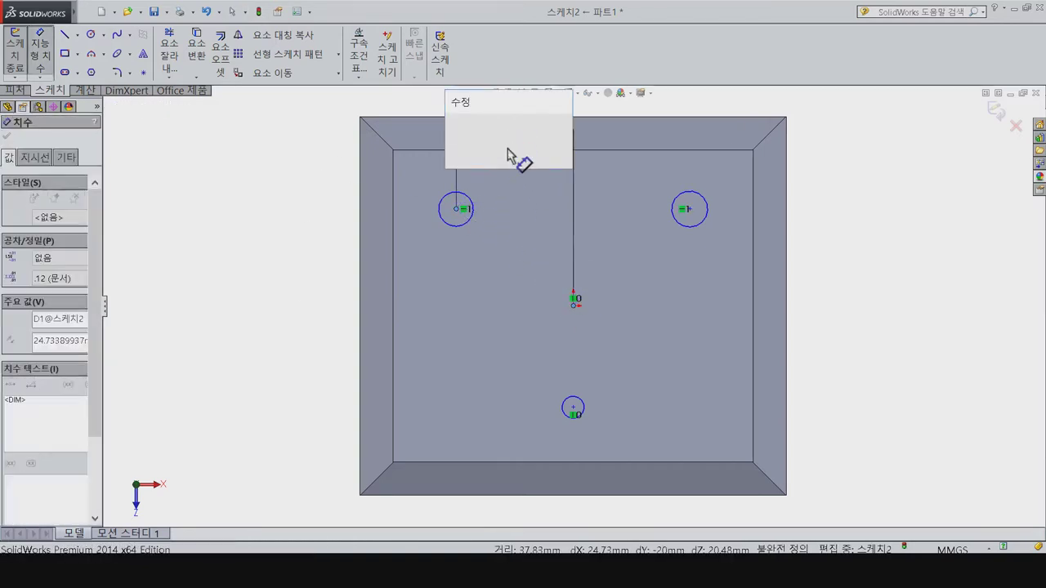
{"action": "type", "text": "33"}
{"action": "key", "text": "Return"}
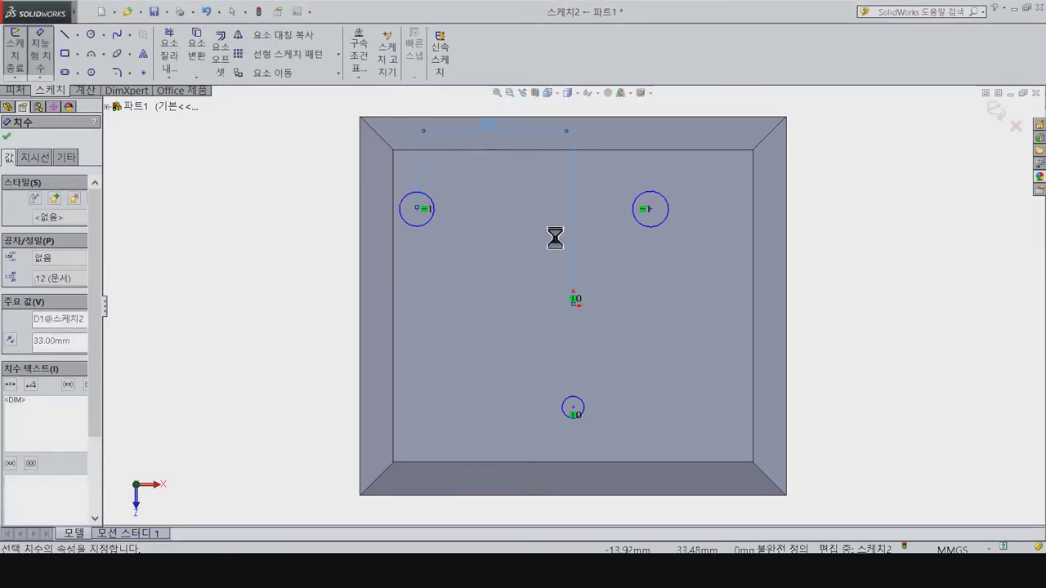
{"action": "left_click", "coordinate": [573, 309]}
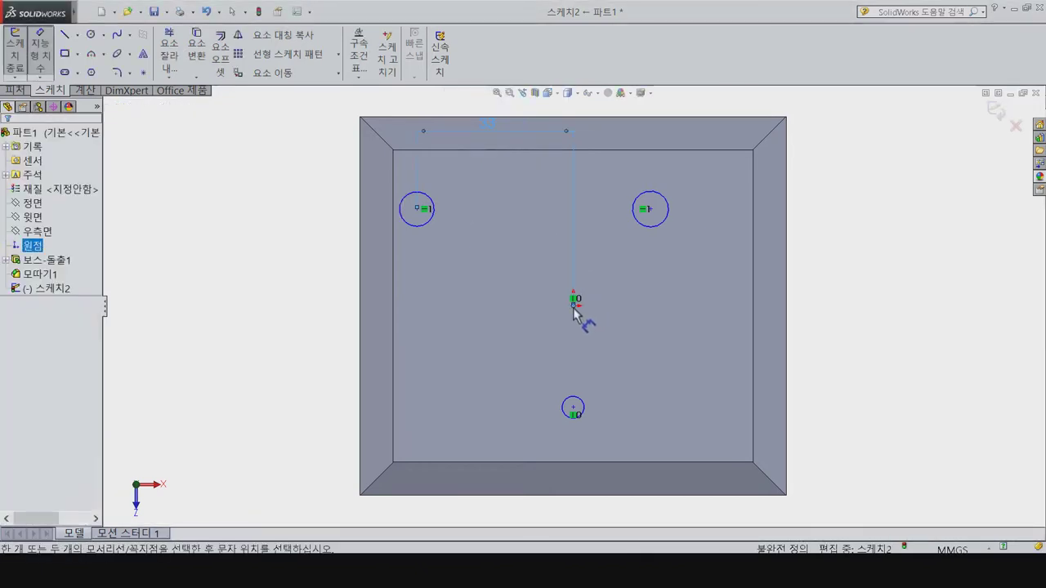
{"action": "left_click", "coordinate": [649, 210]}
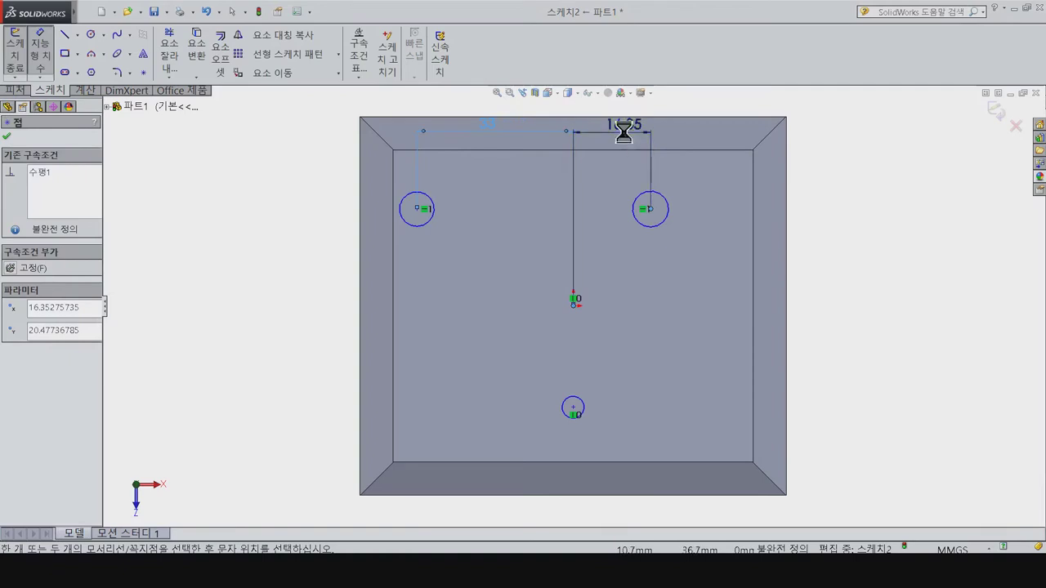
{"action": "left_click", "coordinate": [624, 133]}
{"action": "type", "text": "33"}
{"action": "key", "text": "Return"}
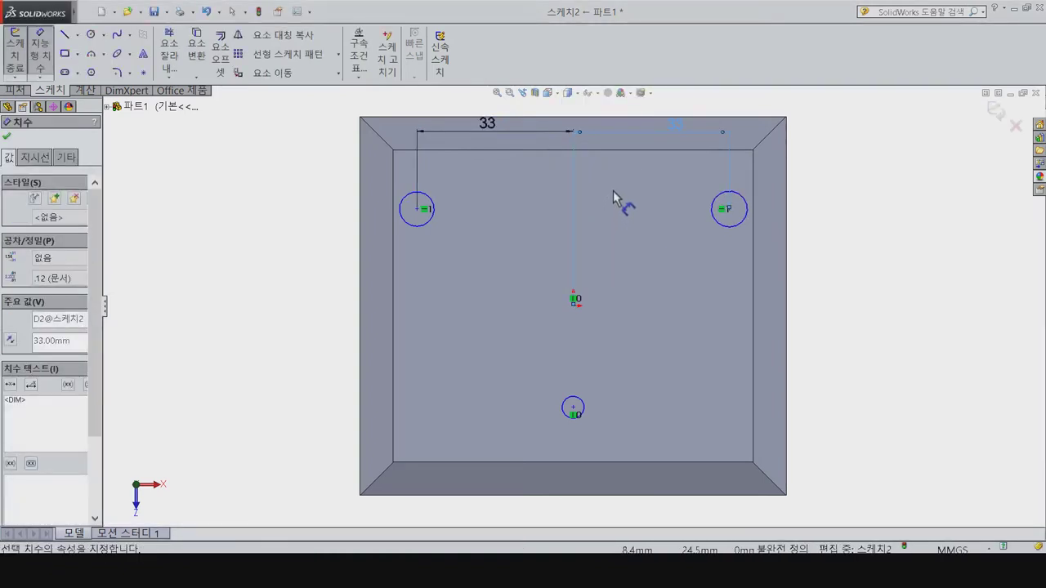
Step: Set 51 mm vertical spacing between circles and 13 mm from the bottom circle to the bottom edge
{"action": "left_click", "coordinate": [573, 407]}
{"action": "left_click", "coordinate": [416, 210]}
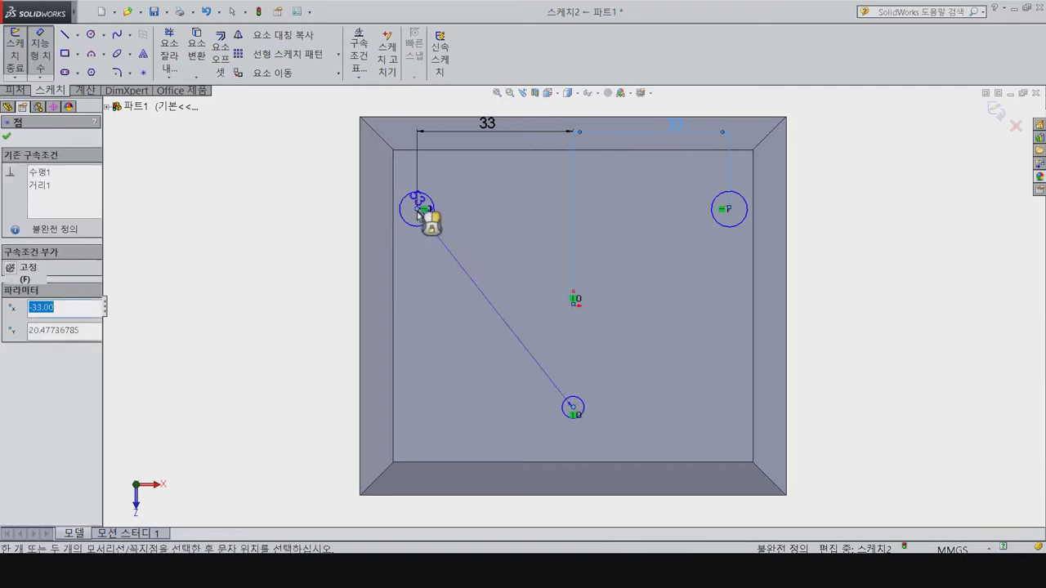
{"action": "left_click", "coordinate": [284, 292]}
{"action": "type", "text": "51"}
{"action": "key", "text": "Return"}
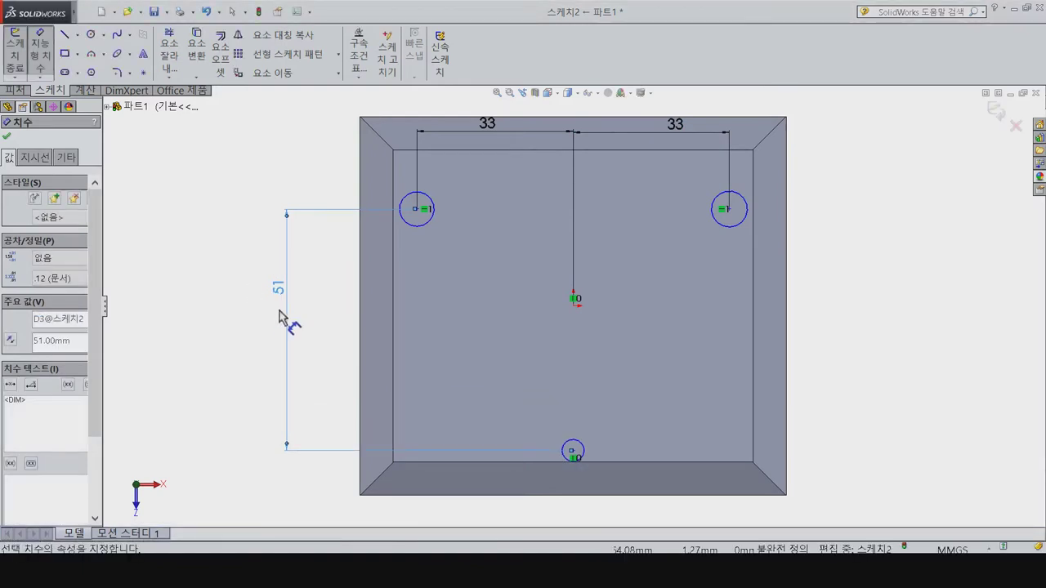
{"action": "left_click", "coordinate": [573, 450]}
{"action": "left_click", "coordinate": [564, 495]}
{"action": "left_click", "coordinate": [290, 491]}
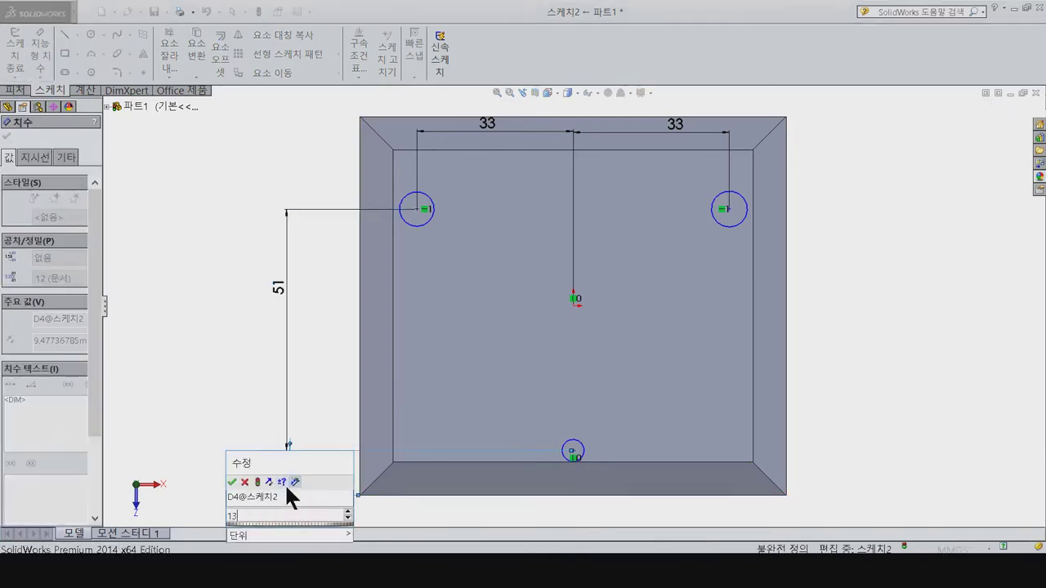
{"action": "type", "text": "13"}
{"action": "key", "text": "Return"}
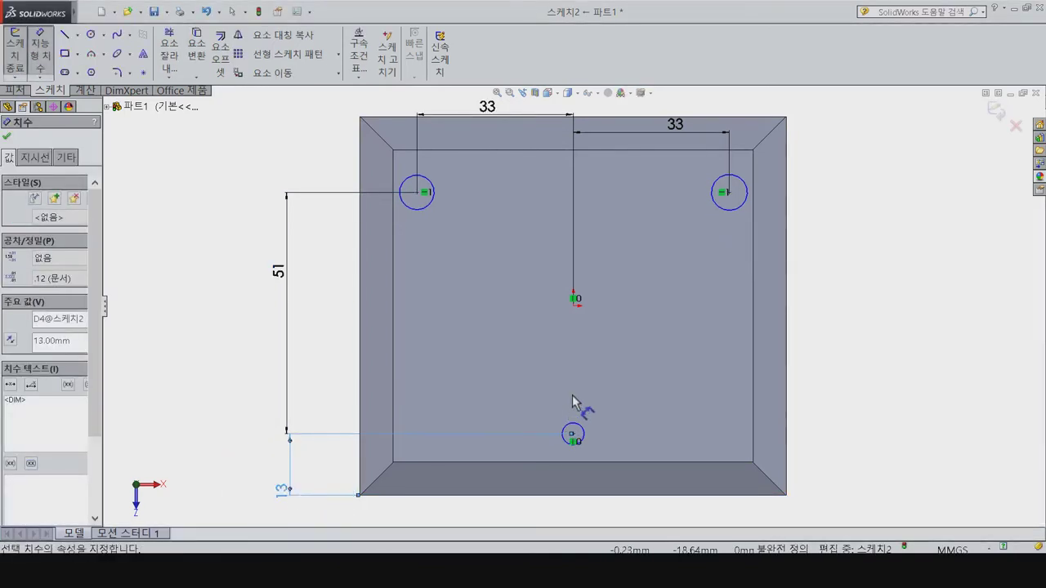
Step: Check the bottom circle centre's coordinates
{"action": "key", "text": "Escape"}
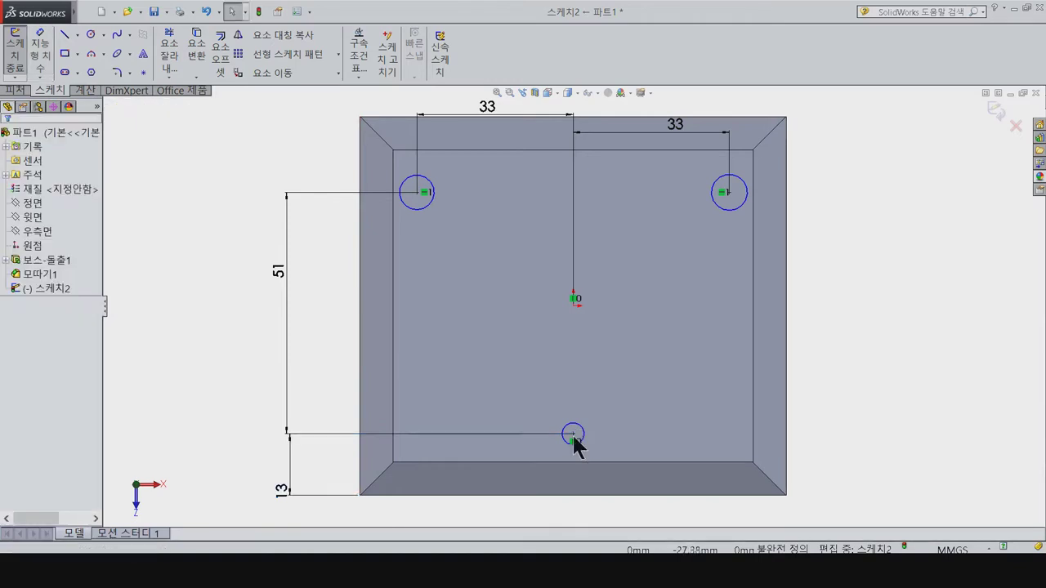
{"action": "left_click", "coordinate": [573, 434]}
{"action": "left_click", "coordinate": [574, 307]}
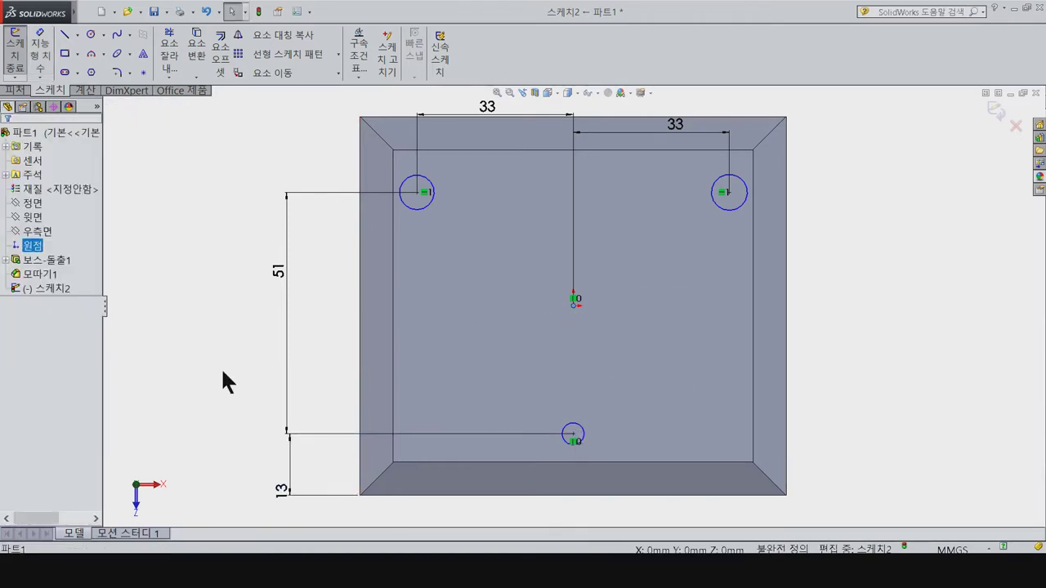
{"action": "left_click", "coordinate": [573, 436]}
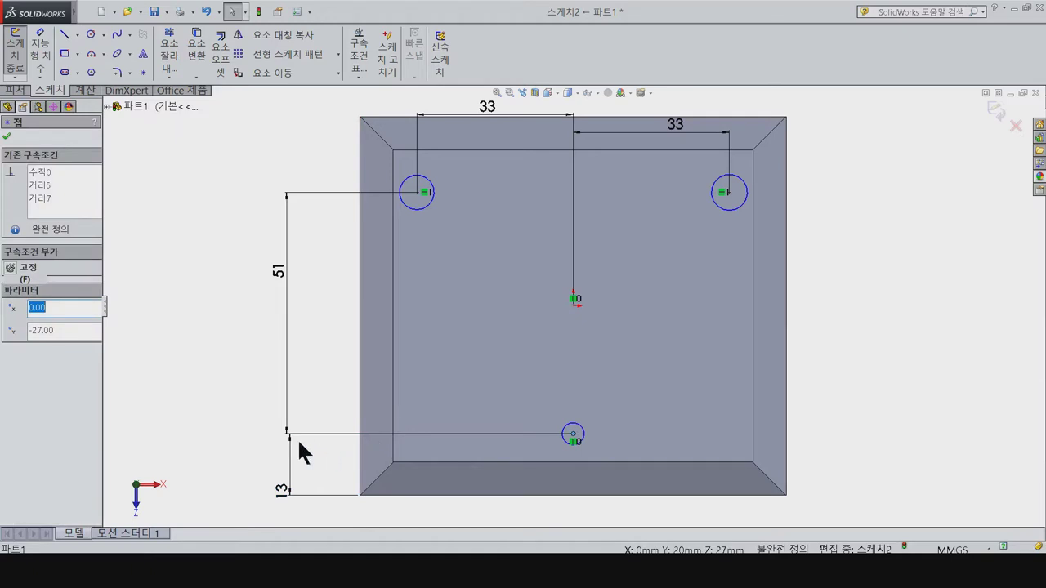
{"action": "left_click", "coordinate": [196, 384]}
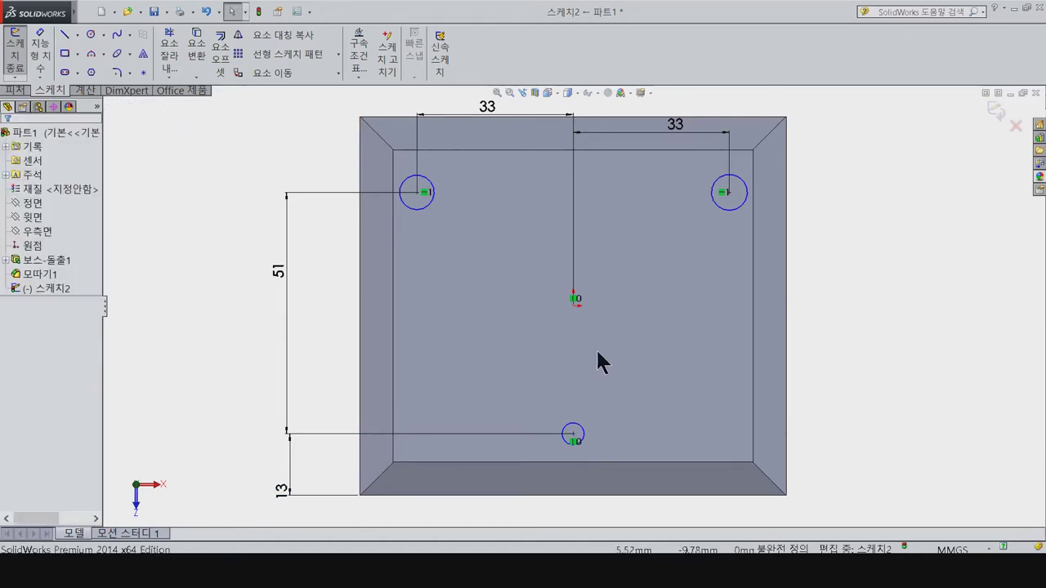
{"action": "left_click", "coordinate": [573, 435]}
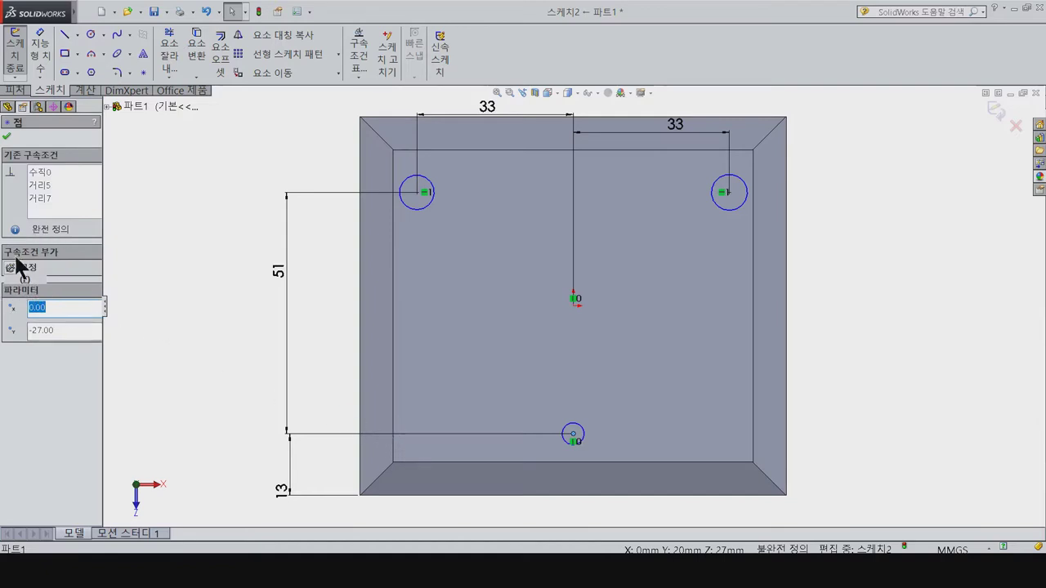
{"action": "left_click", "coordinate": [237, 315]}
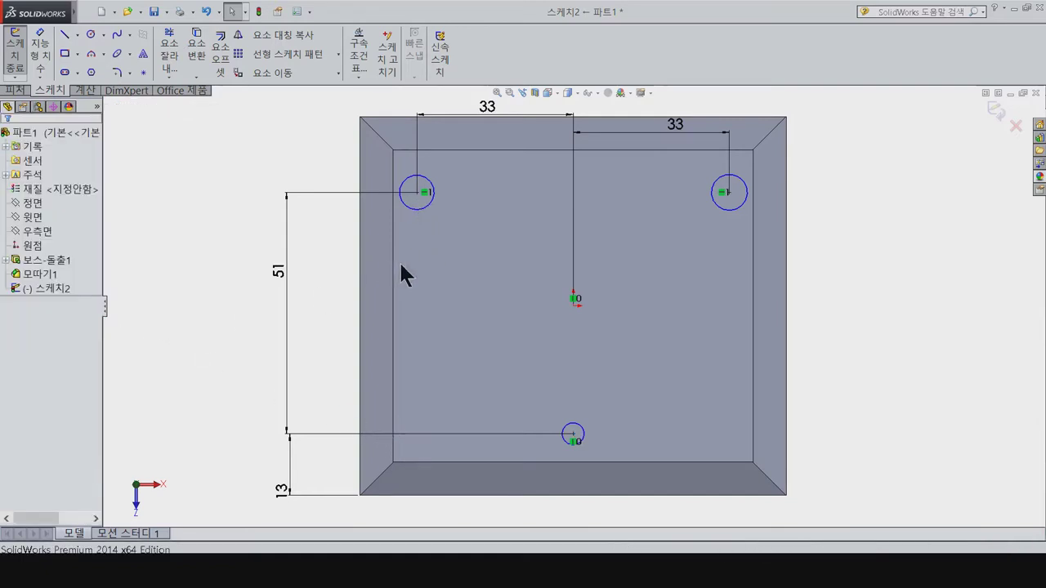
Step: Give all three circles a 1 mm diameter
{"action": "left_click", "coordinate": [40, 53]}
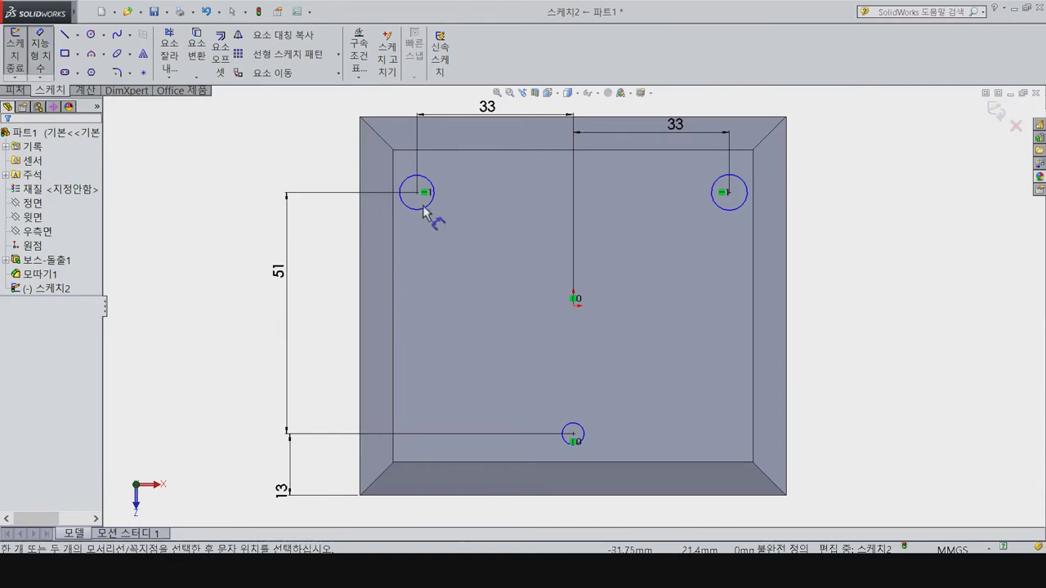
{"action": "left_click", "coordinate": [429, 204]}
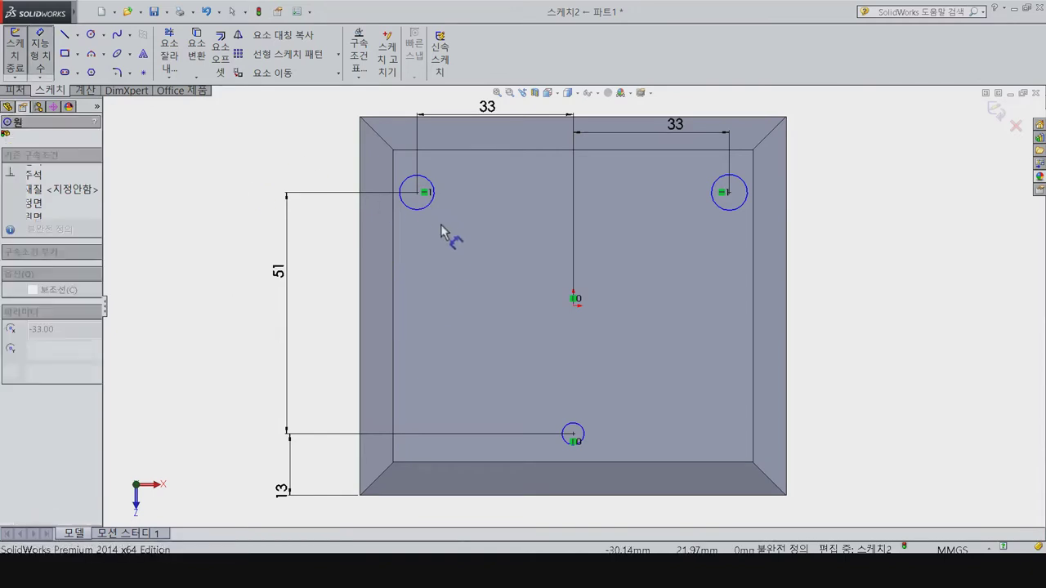
{"action": "left_click", "coordinate": [468, 260]}
{"action": "type", "text": "1"}
{"action": "key", "text": "Return"}
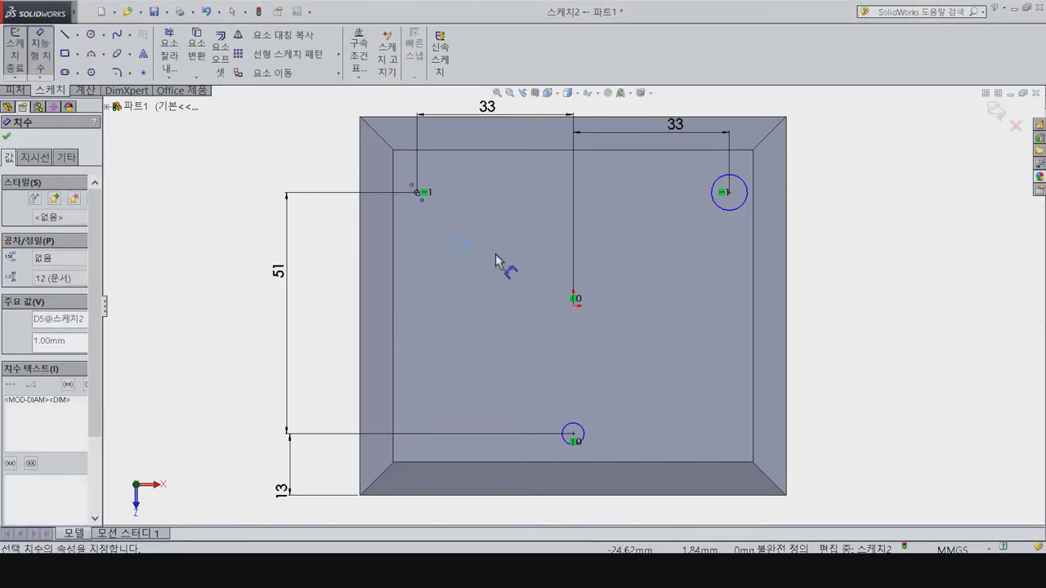
{"action": "key", "text": "Escape"}
{"action": "key", "text": "d"}
{"action": "left_click", "coordinate": [729, 210]}
{"action": "left_click", "coordinate": [666, 274]}
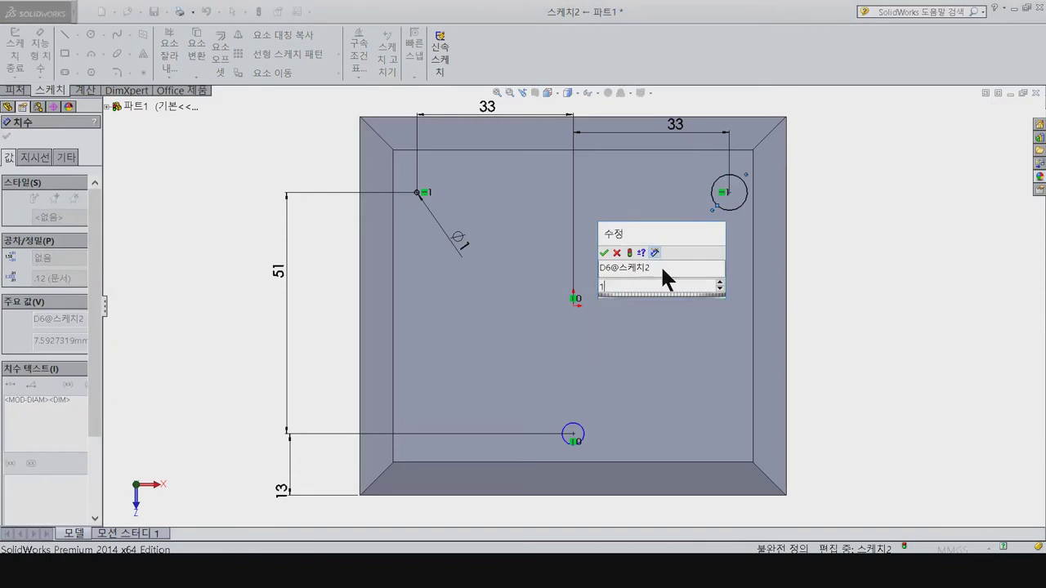
{"action": "key", "text": "Return"}
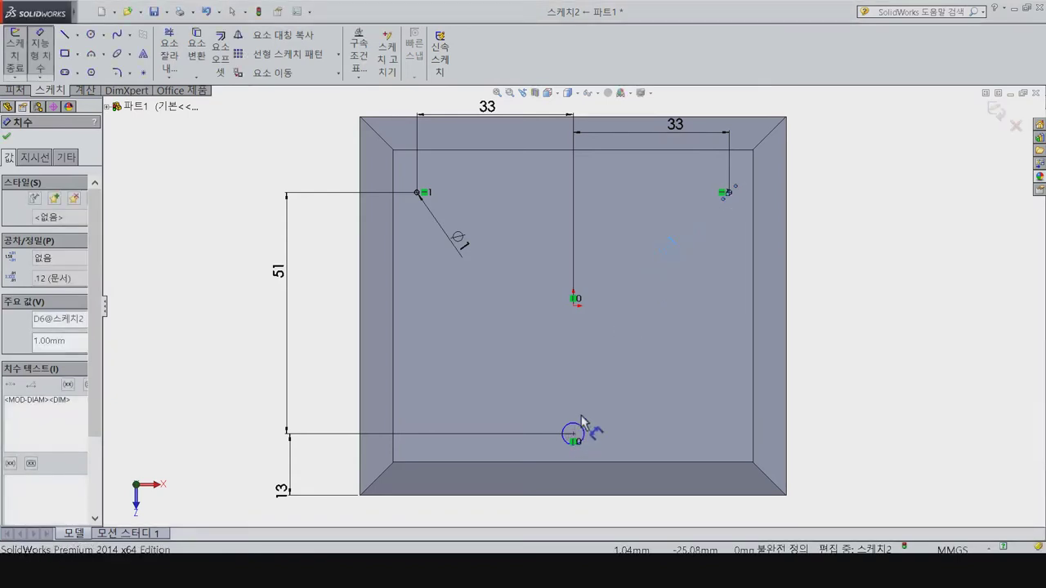
{"action": "left_click", "coordinate": [579, 427]}
{"action": "left_click", "coordinate": [619, 371]}
{"action": "type", "text": "1"}
{"action": "key", "text": "Return"}
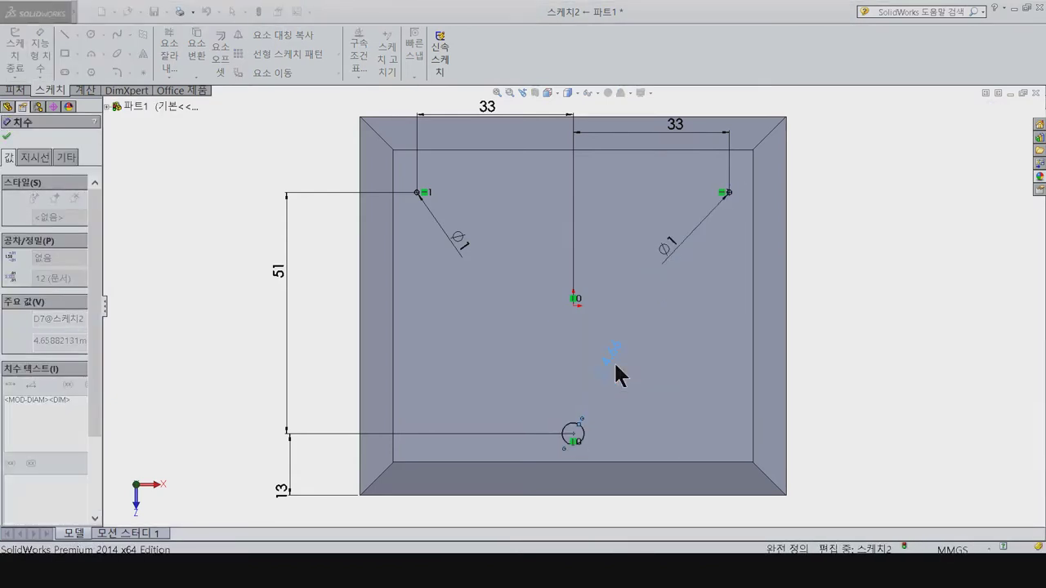
{"action": "left_click", "coordinate": [14, 90]}
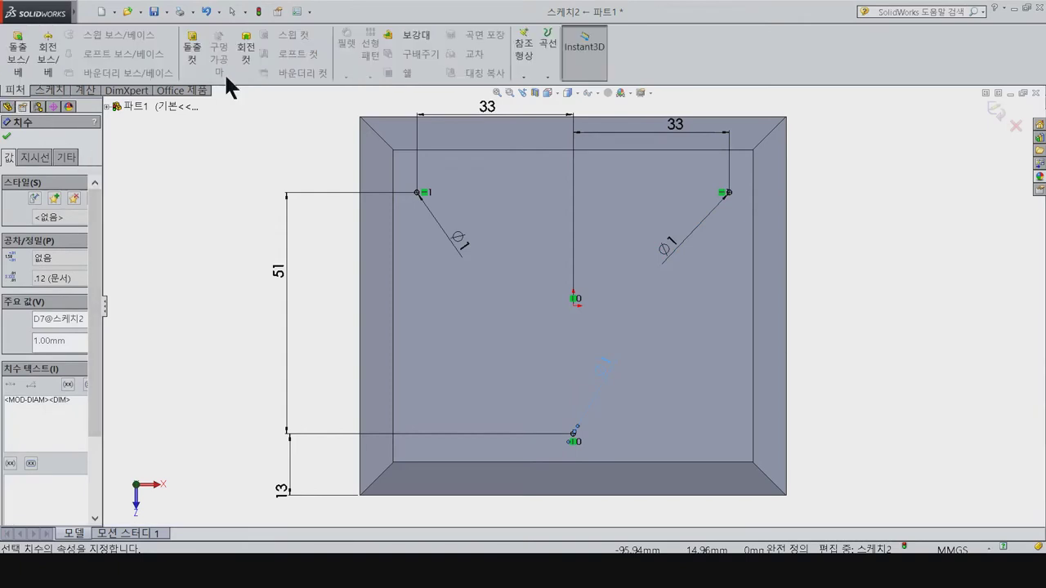
Step: Start an extruded cut from the circle sketch set to Through All both directions
{"action": "left_click", "coordinate": [198, 64]}
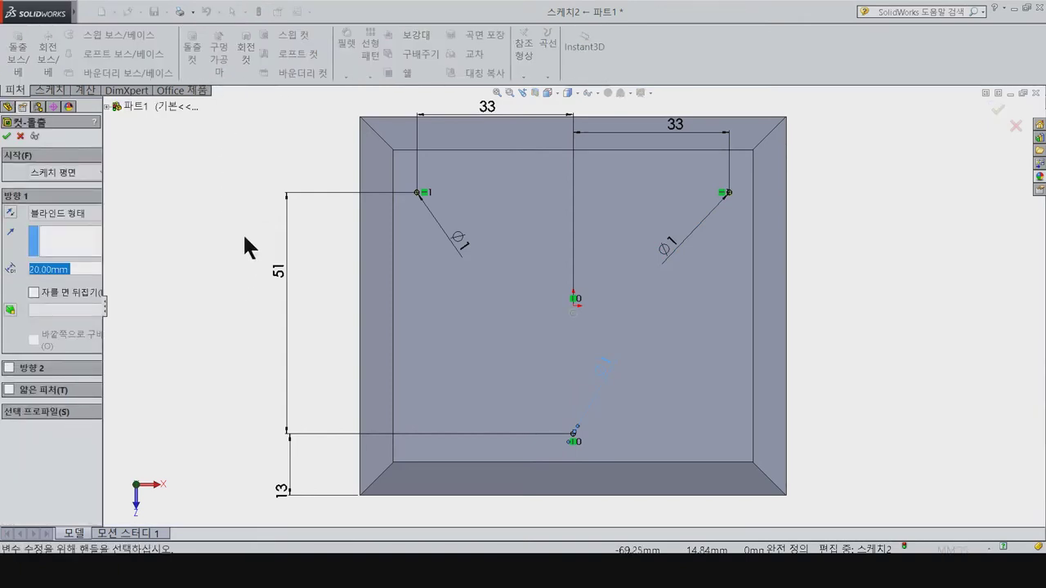
{"action": "left_click", "coordinate": [84, 216]}
{"action": "left_click", "coordinate": [82, 251]}
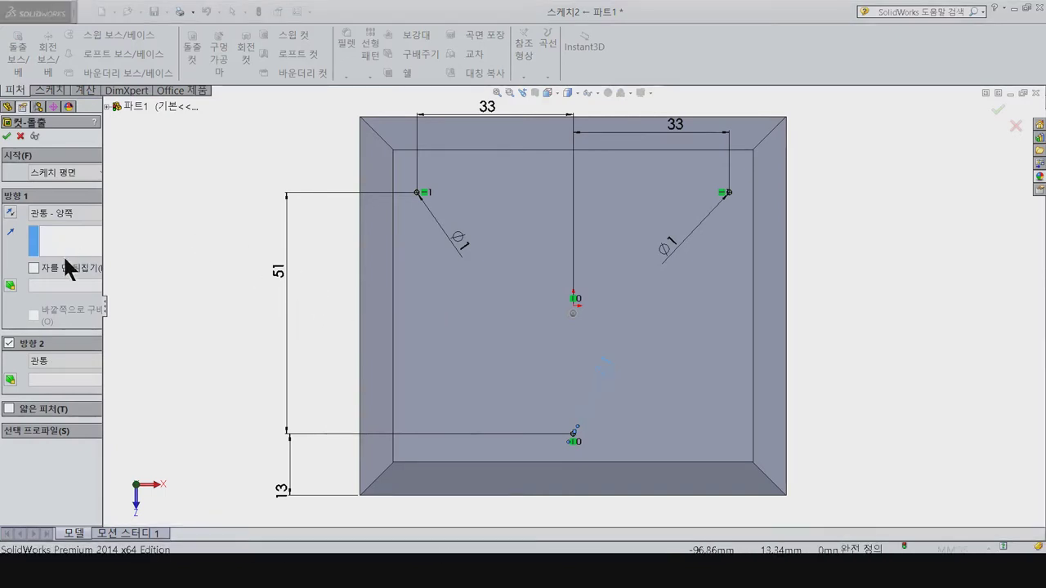
{"action": "left_click", "coordinate": [41, 433]}
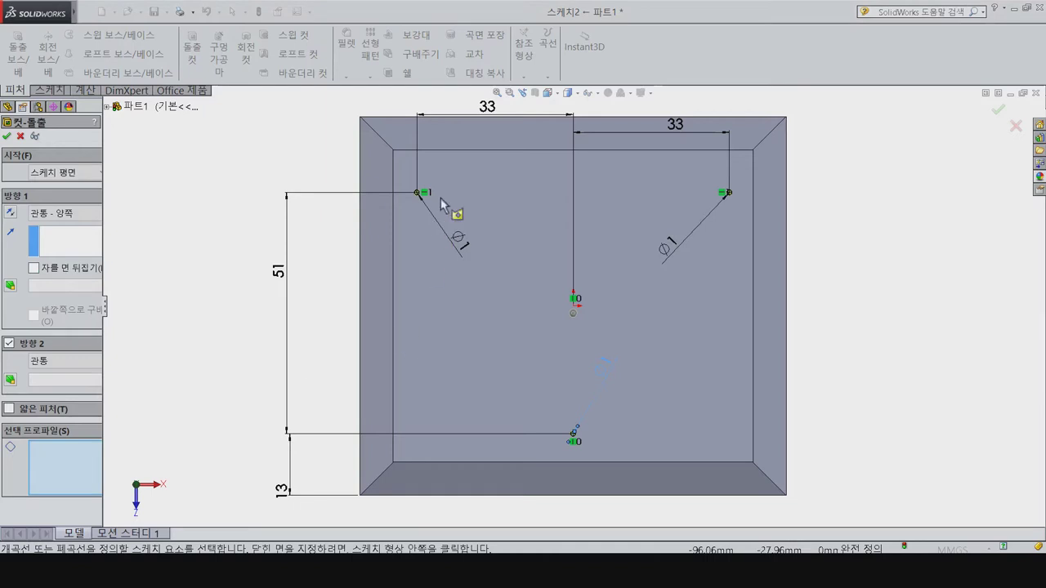
{"action": "scroll", "coordinate": [735, 217], "scroll_direction": "down", "scroll_amount": 2}
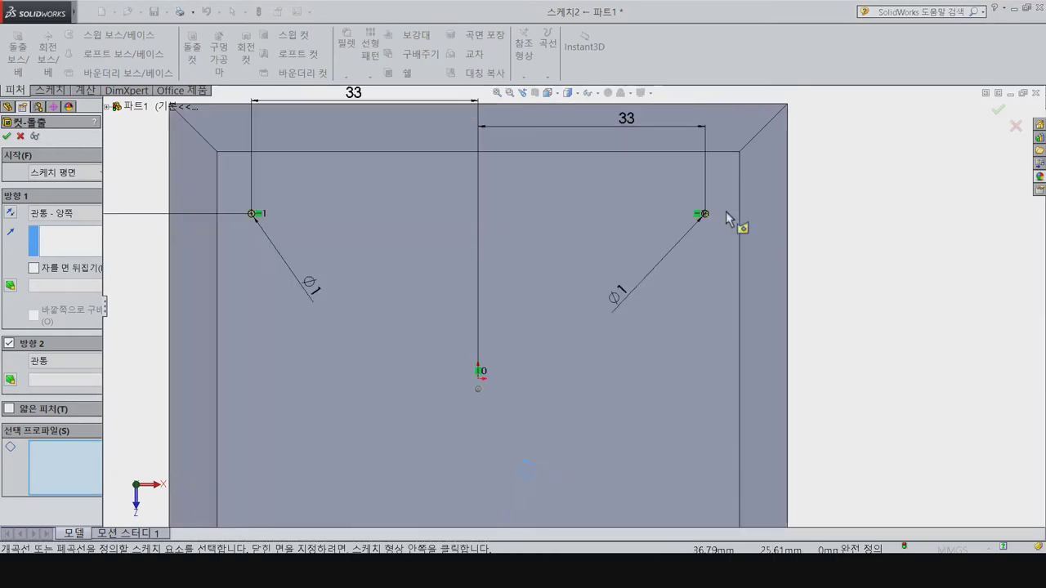
{"action": "scroll", "coordinate": [717, 228], "scroll_direction": "down", "scroll_amount": 2}
{"action": "scroll", "coordinate": [657, 223], "scroll_direction": "down", "scroll_amount": 2}
{"action": "scroll", "coordinate": [630, 306], "scroll_direction": "up", "scroll_amount": 3}
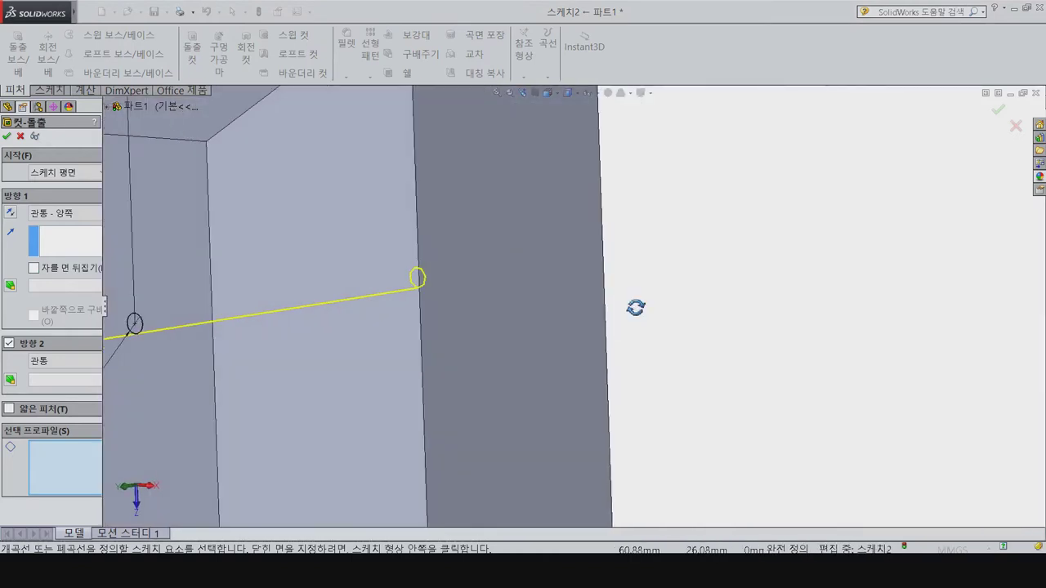
{"action": "scroll", "coordinate": [426, 350], "scroll_direction": "up", "scroll_amount": 3}
{"action": "scroll", "coordinate": [382, 355], "scroll_direction": "up", "scroll_amount": 2}
{"action": "scroll", "coordinate": [380, 354], "scroll_direction": "up", "scroll_amount": 2}
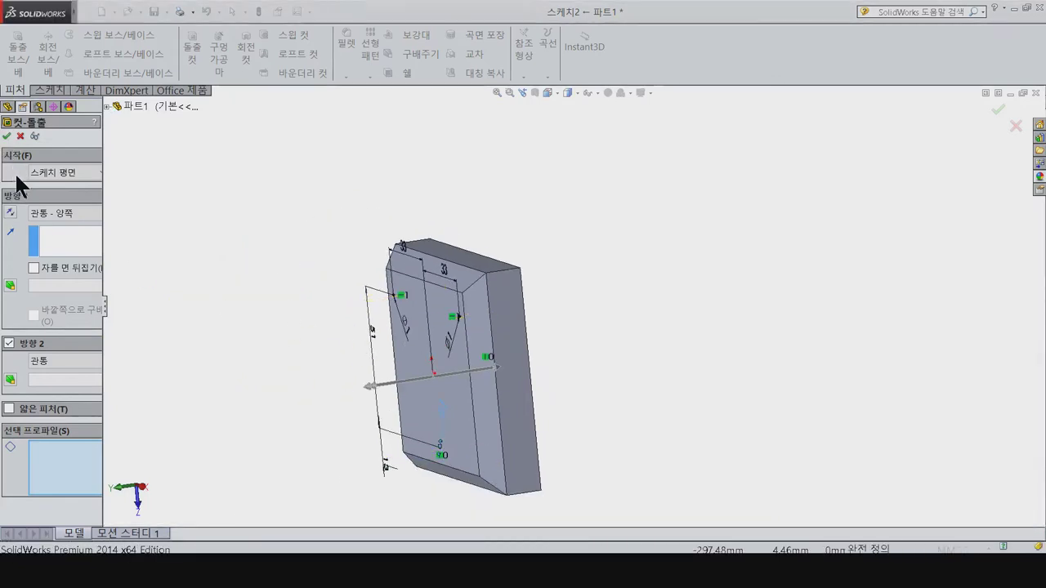
Step: Change the cut to a 20 mm blind depth and confirm the three holes
{"action": "left_click", "coordinate": [39, 210]}
{"action": "left_click", "coordinate": [48, 226]}
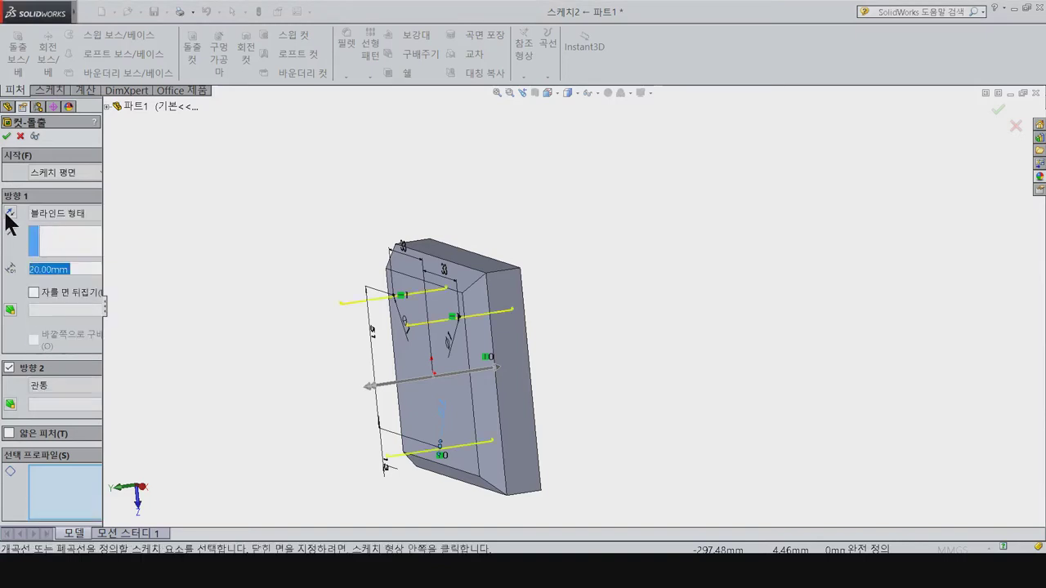
{"action": "middle_click_drag", "start_coordinate": [213, 236], "coordinate": [190, 269]}
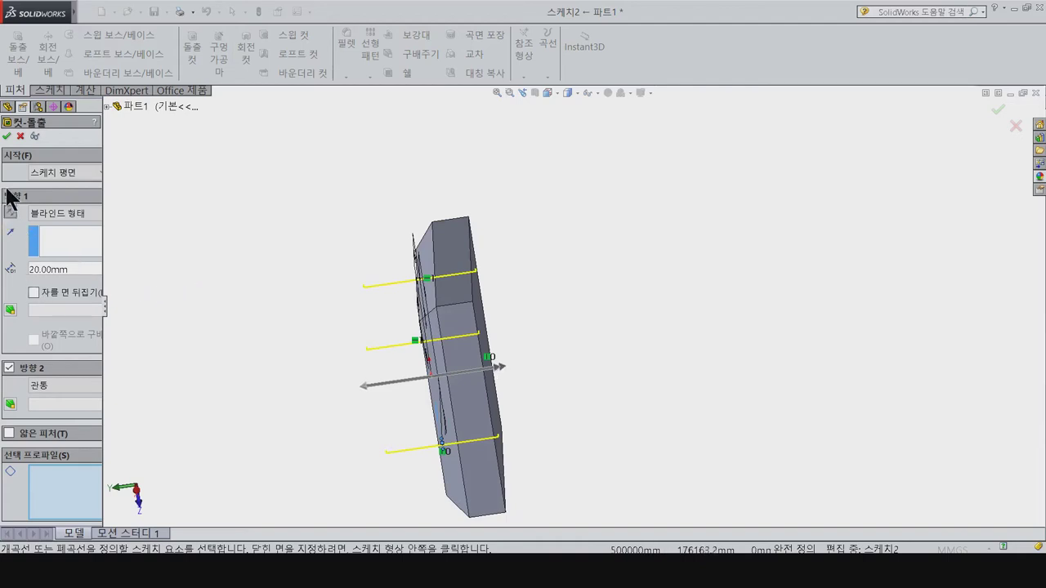
{"action": "left_click", "coordinate": [9, 135]}
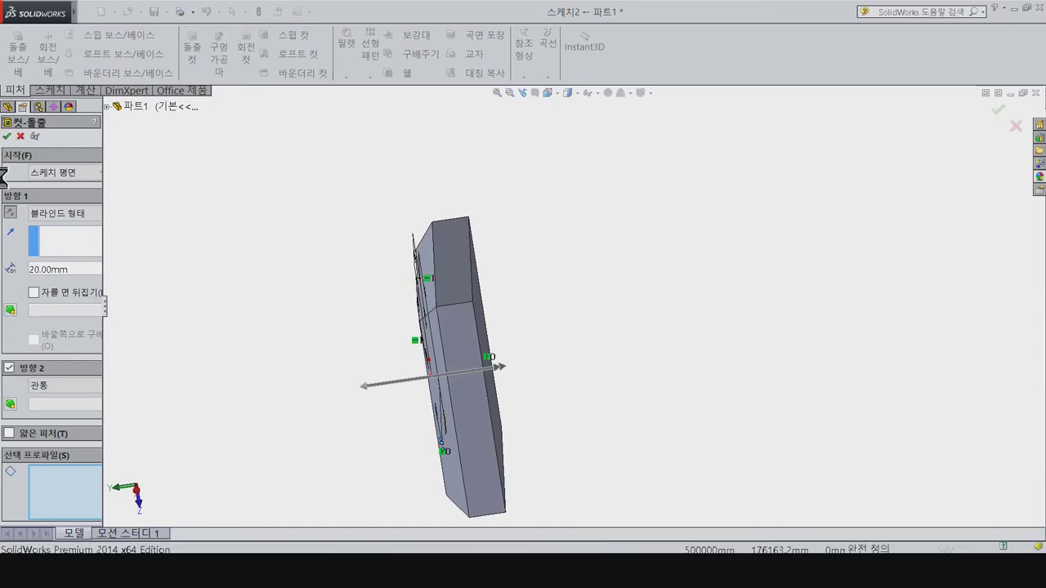
{"action": "mouse_move", "coordinate": [292, 223]}
{"action": "middle_mouse_down"}
{"action": "mouse_move", "coordinate": [367, 210]}
{"action": "mouse_move", "coordinate": [350, 249]}
{"action": "middle_mouse_up"}
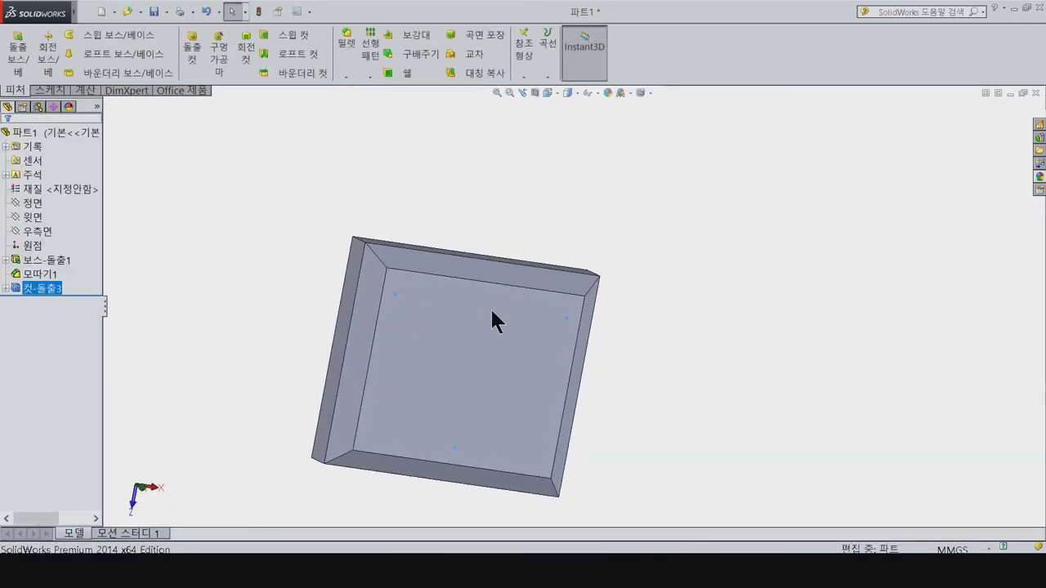
Step: Inspect the new hole, return to isometric view, and open Save As for 파트1
{"action": "scroll", "coordinate": [410, 287], "scroll_direction": "down", "scroll_amount": 5}
{"action": "scroll", "coordinate": [452, 296], "scroll_direction": "down", "scroll_amount": 5}
{"action": "mouse_move", "coordinate": [496, 375]}
{"action": "middle_mouse_down"}
{"action": "mouse_move", "coordinate": [490, 258]}
{"action": "mouse_move", "coordinate": [474, 240]}
{"action": "middle_mouse_up"}
{"action": "key", "text": "ctrl+7"}
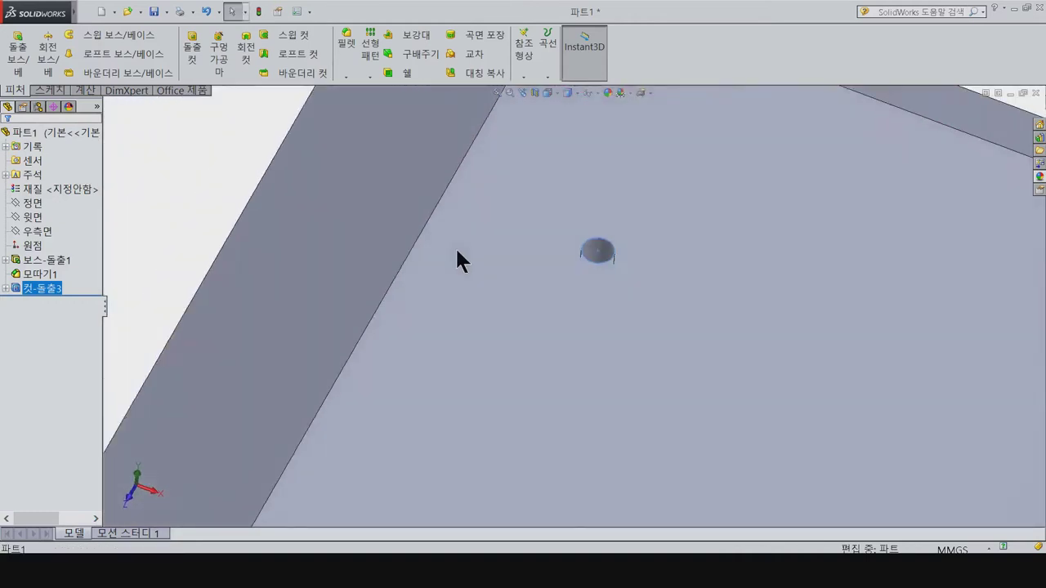
{"action": "left_click", "coordinate": [337, 383]}
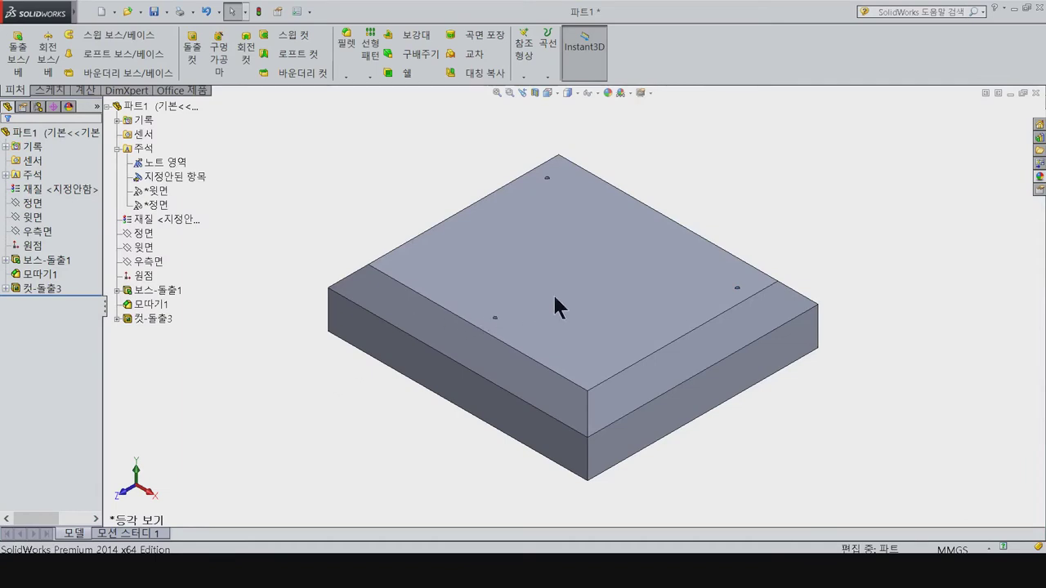
{"action": "left_click", "coordinate": [154, 12]}
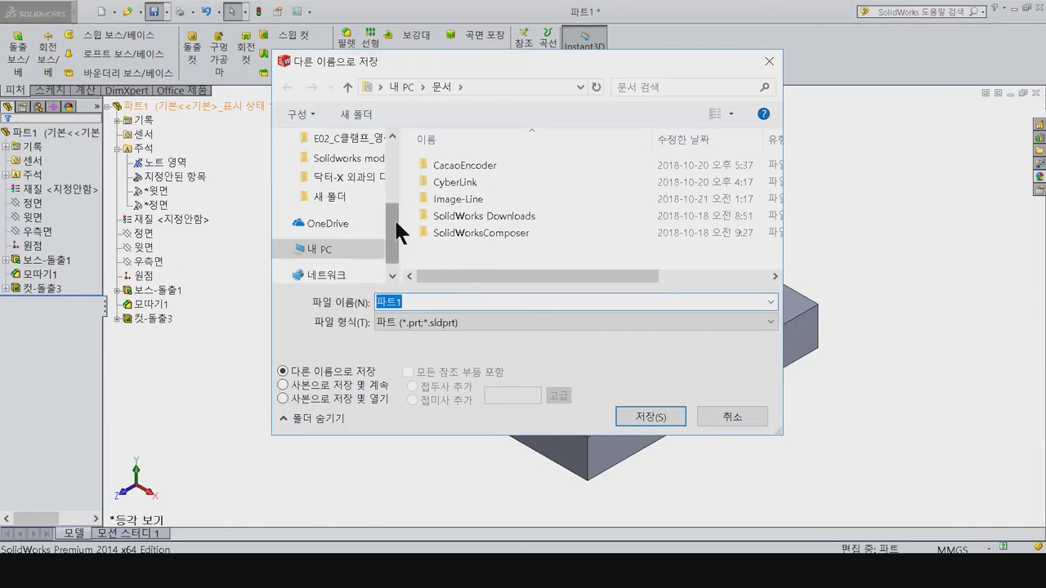
Step: Save the part as '01_Wooden base' in the 동영상 folder
{"action": "left_click_drag", "start_coordinate": [394, 227], "coordinate": [362, 163]}
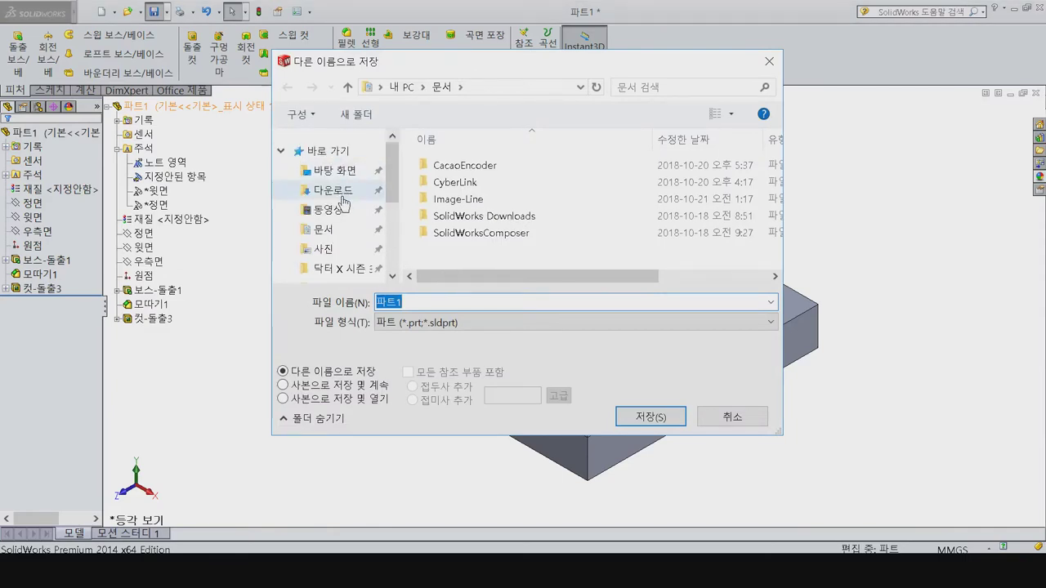
{"action": "left_click", "coordinate": [338, 230]}
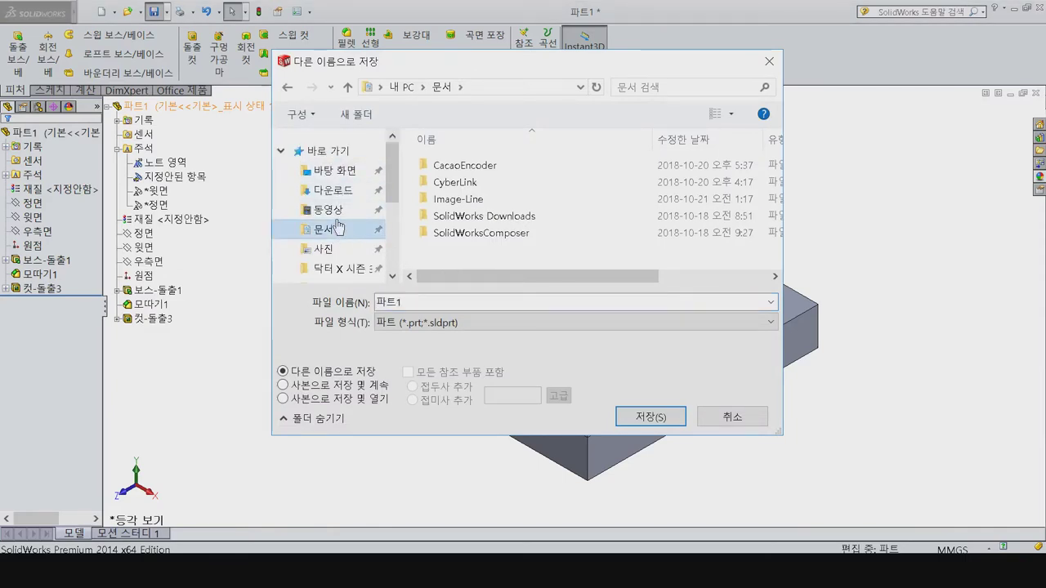
{"action": "left_click", "coordinate": [337, 211]}
{"action": "double_click", "coordinate": [467, 303]}
{"action": "type", "text": "01_Wooden base"}
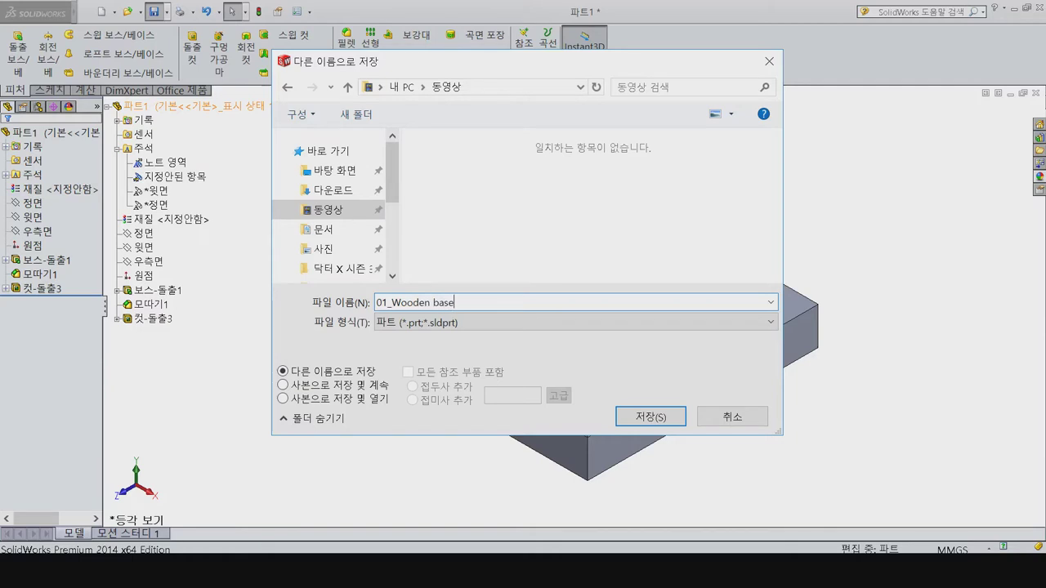
{"action": "key", "text": "Return"}
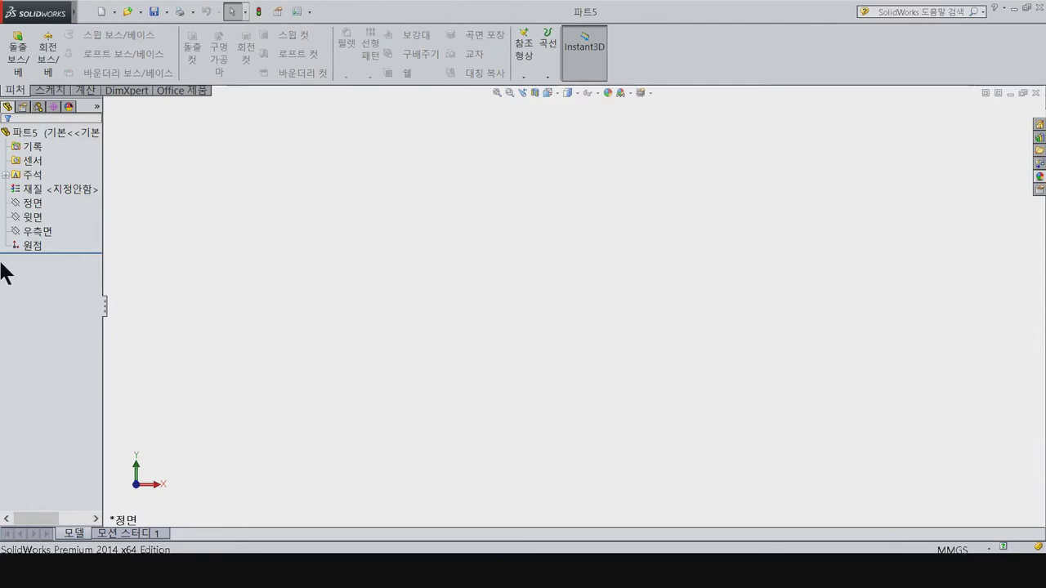
Step: Start a sketch on the Top Plane and draw a corner rectangle
{"action": "left_click", "coordinate": [34, 217]}
{"action": "left_click", "coordinate": [42, 202]}
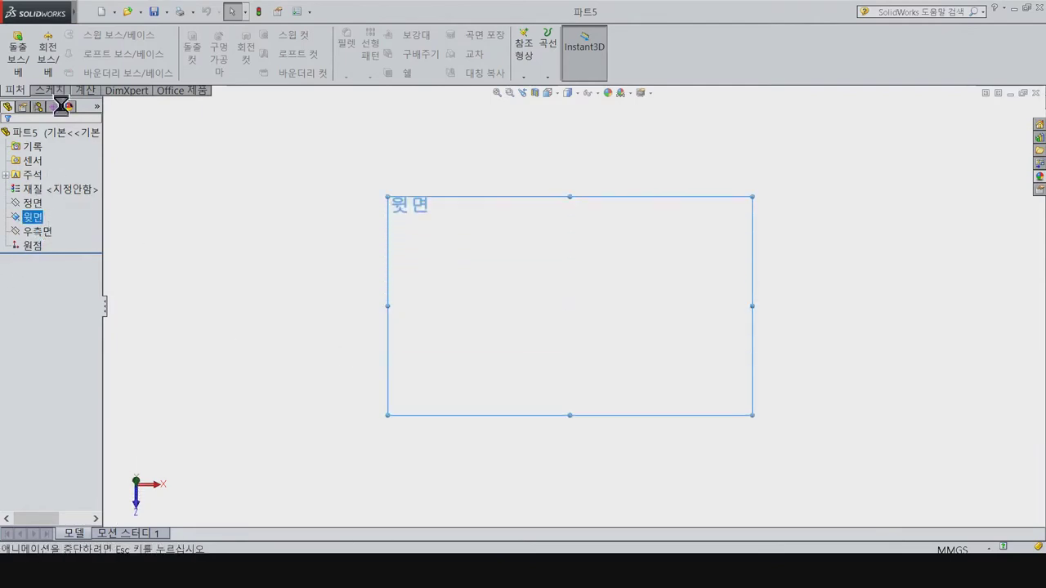
{"action": "left_click", "coordinate": [388, 167]}
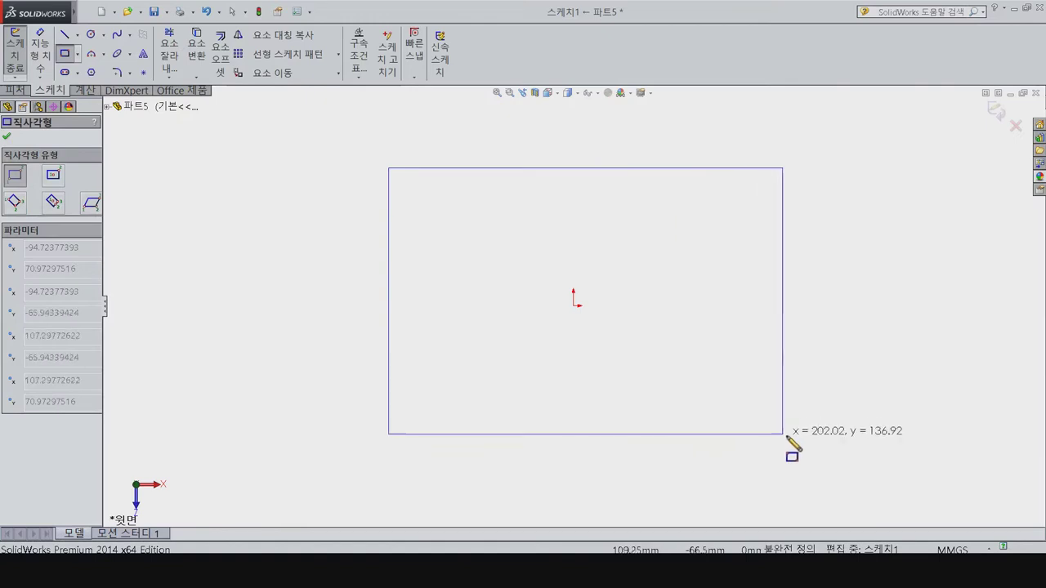
{"action": "left_click", "coordinate": [791, 436]}
{"action": "key", "text": "Escape"}
{"action": "right_click", "coordinate": [583, 176]}
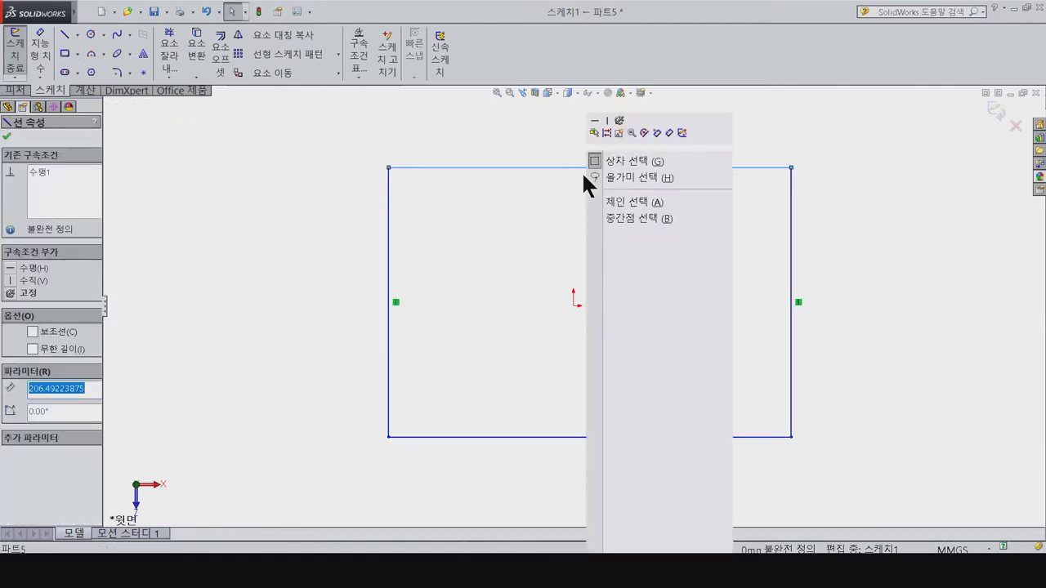
{"action": "key", "text": "Escape"}
{"action": "left_click", "coordinate": [561, 210]}
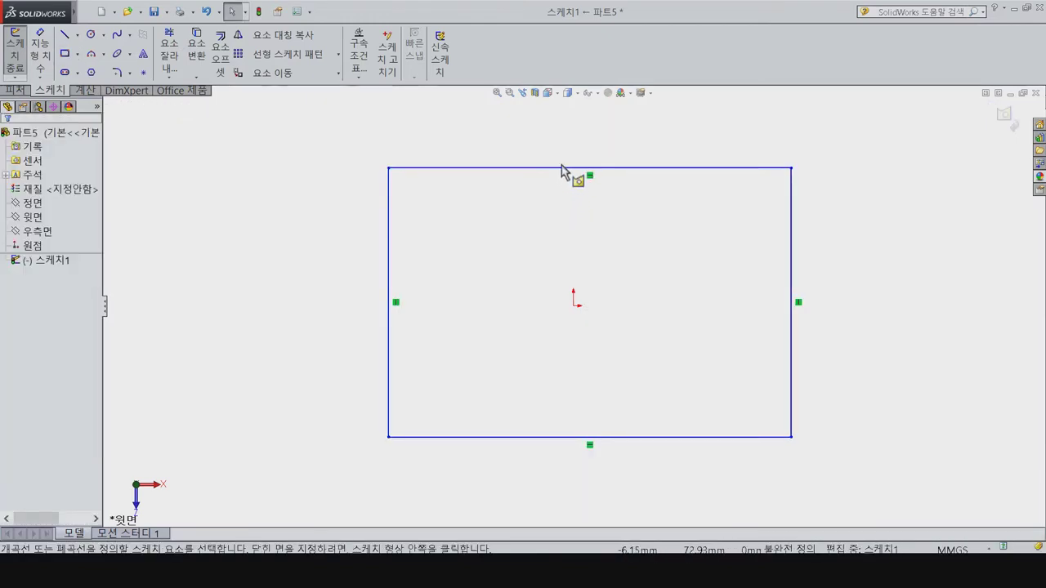
{"action": "right_click", "coordinate": [565, 170]}
{"action": "left_click", "coordinate": [561, 234]}
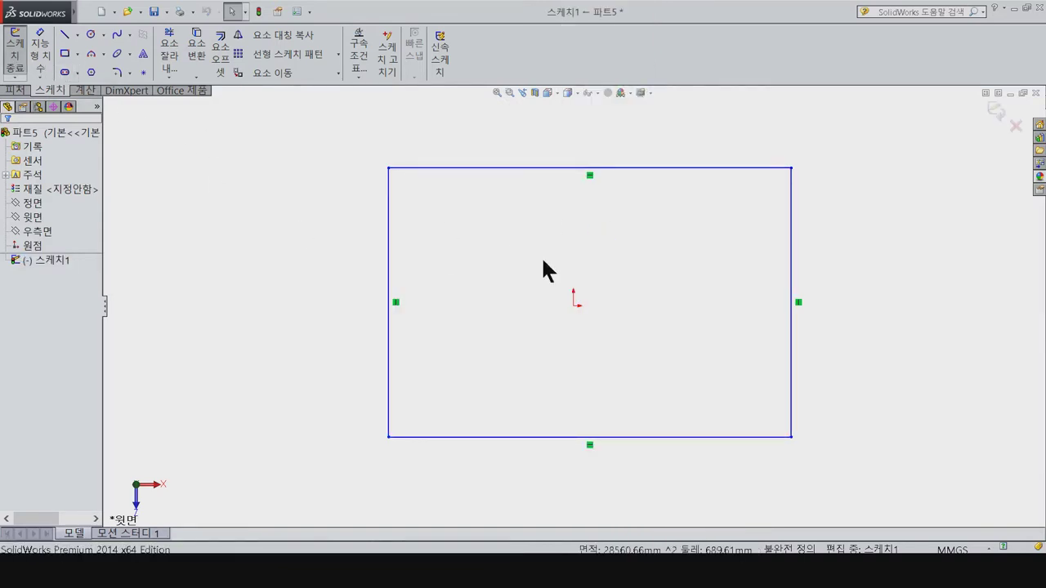
Step: Centre the rectangle with Vertical and Horizontal relations from its top and left edge midpoints to the origin
{"action": "left_click", "coordinate": [602, 169]}
{"action": "right_click", "coordinate": [602, 169]}
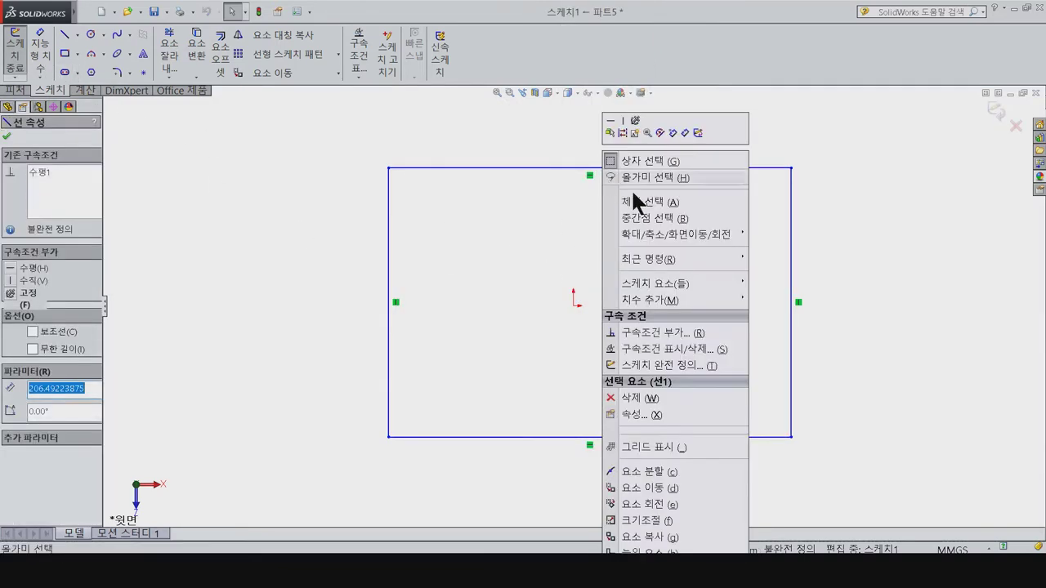
{"action": "left_click", "coordinate": [653, 218]}
{"action": "left_click", "coordinate": [575, 303], "text": "ctrl"}
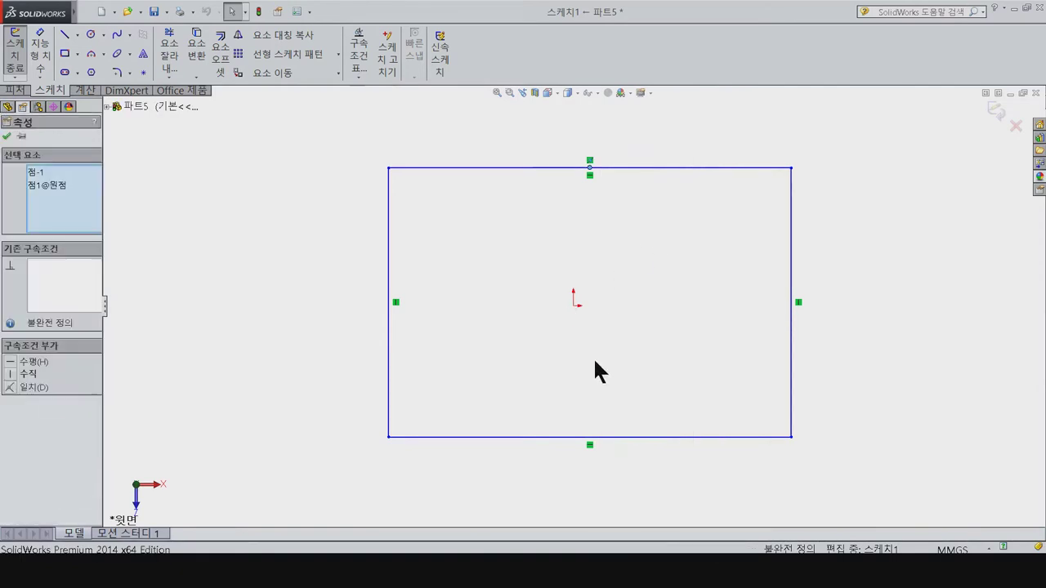
{"action": "left_click", "coordinate": [28, 374]}
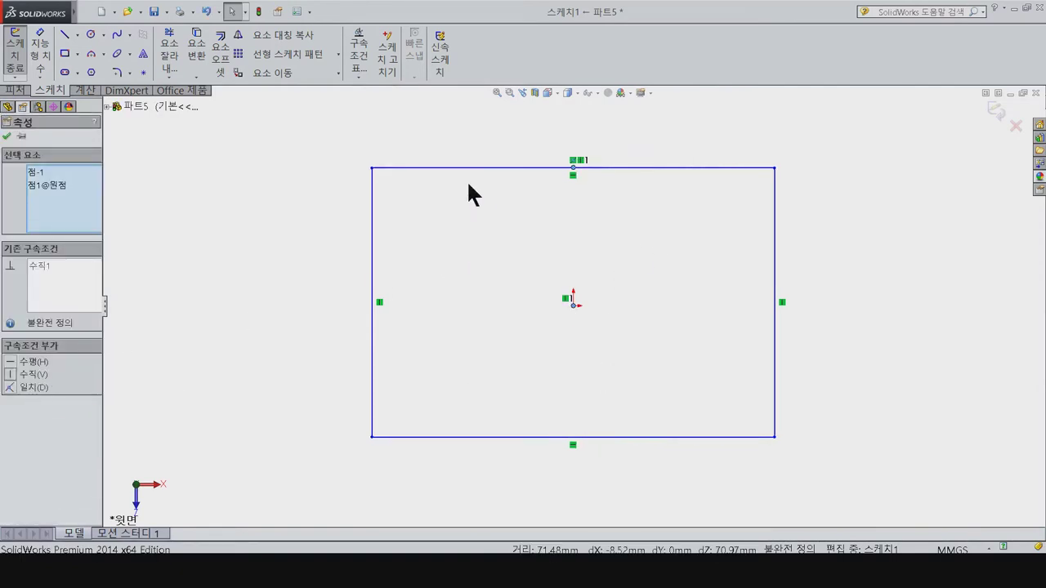
{"action": "left_click", "coordinate": [372, 261]}
{"action": "right_click", "coordinate": [373, 245]}
{"action": "left_click", "coordinate": [570, 314]}
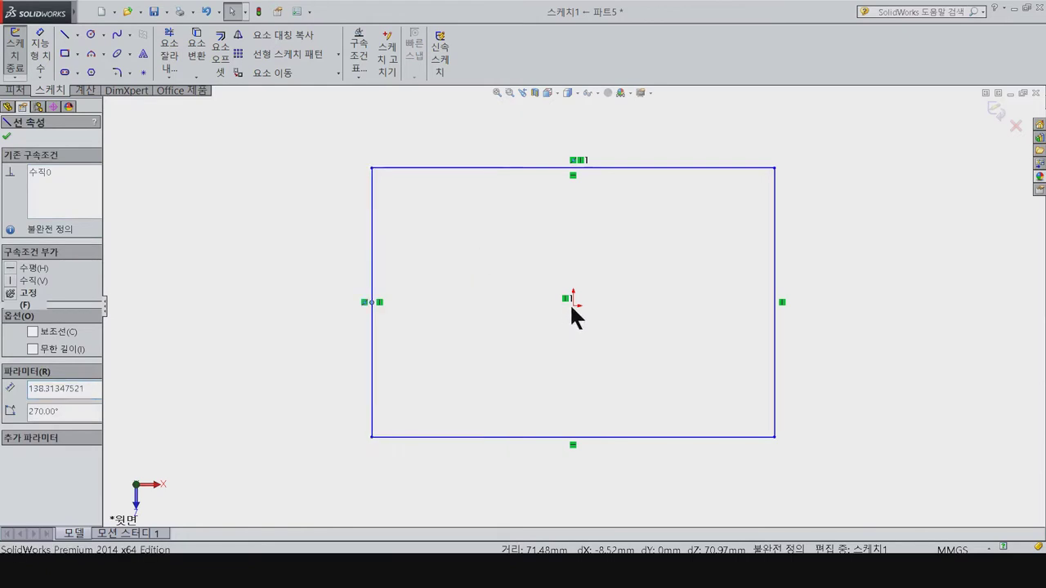
{"action": "left_click", "coordinate": [574, 306], "text": "ctrl"}
{"action": "left_click", "coordinate": [23, 364]}
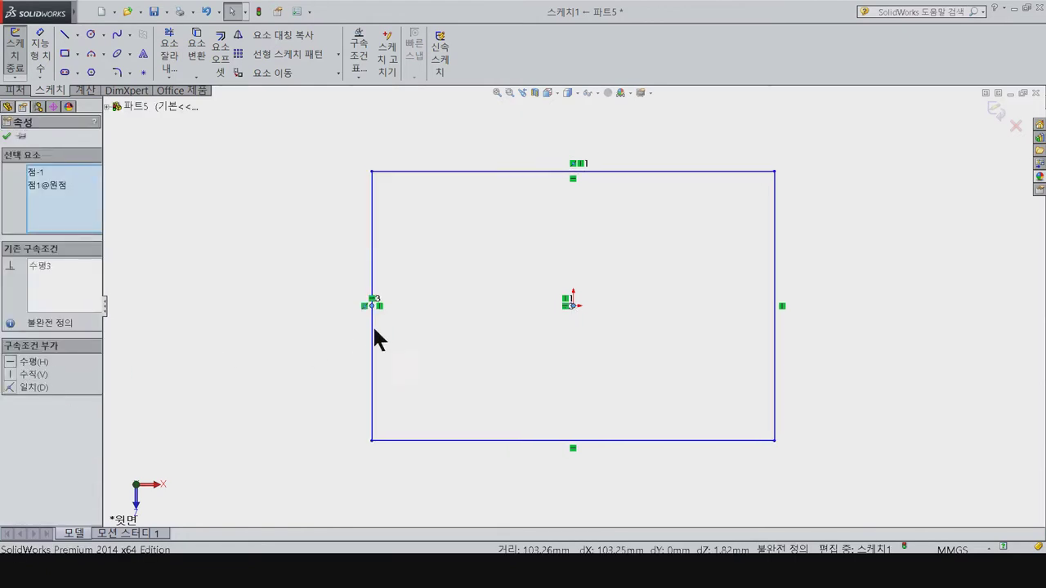
Step: Dimension the rectangle 64 mm tall and 76 mm wide
{"action": "right_click", "coordinate": [381, 259]}
{"action": "left_click", "coordinate": [398, 317]}
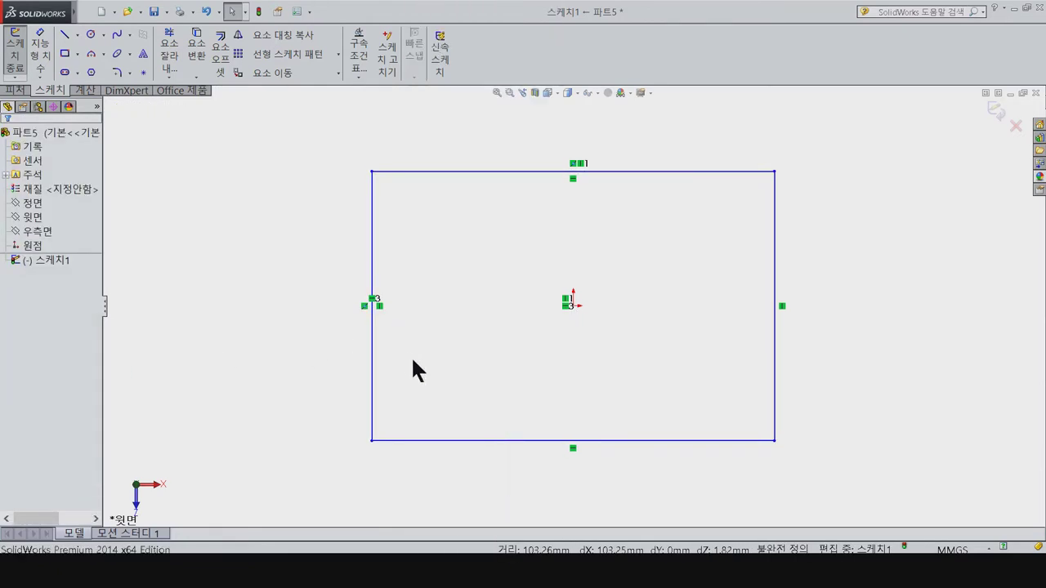
{"action": "left_click", "coordinate": [372, 286]}
{"action": "left_click", "coordinate": [324, 293]}
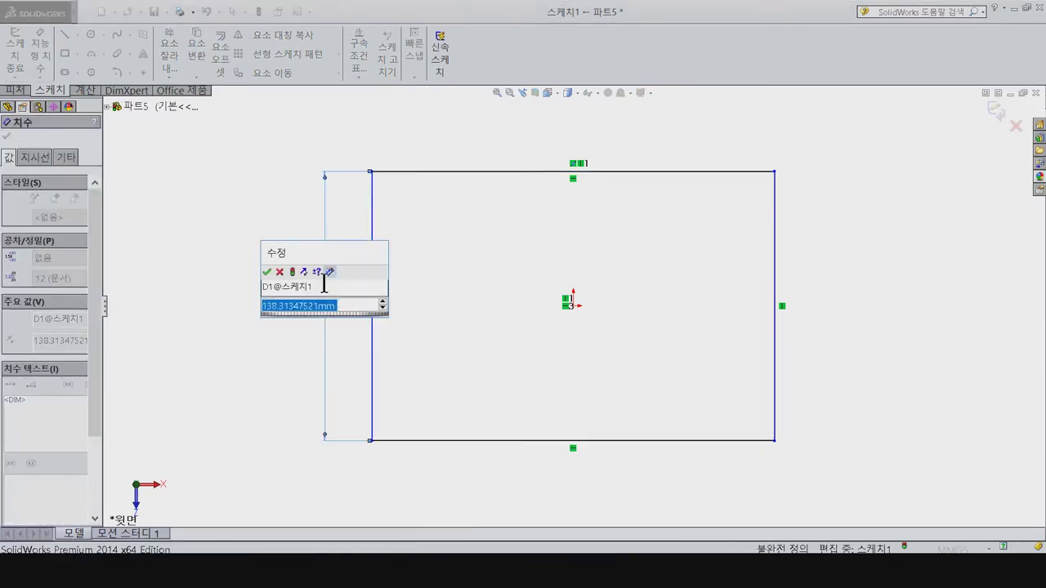
{"action": "type", "text": "64"}
{"action": "key", "text": "Return"}
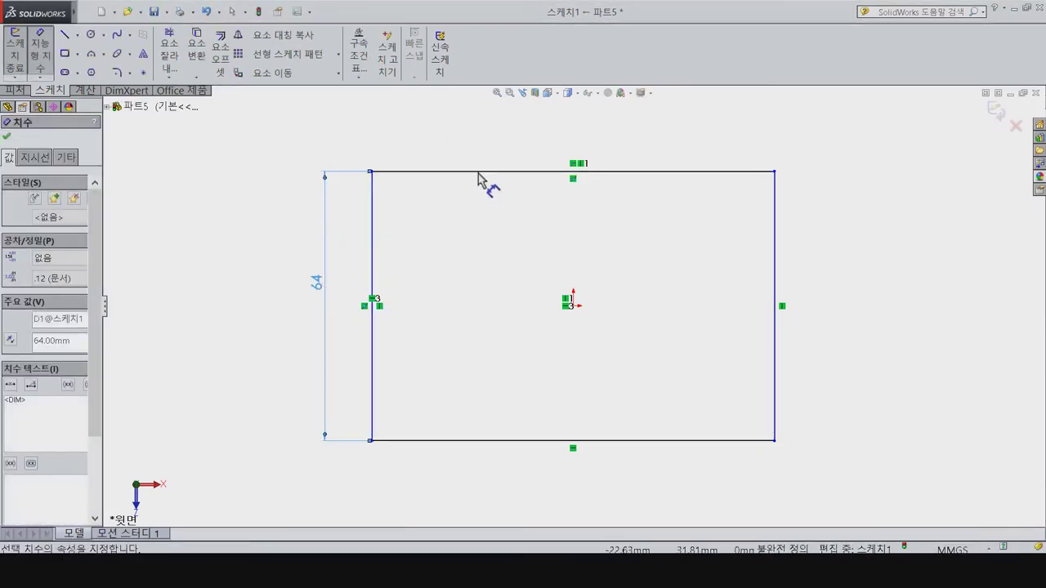
{"action": "left_click", "coordinate": [482, 172]}
{"action": "left_click", "coordinate": [489, 141]}
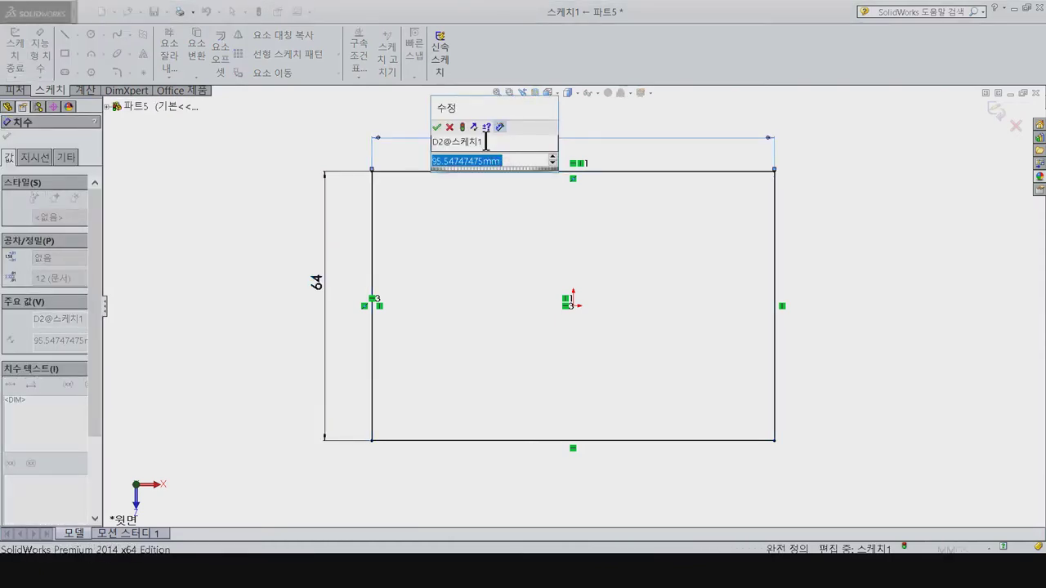
{"action": "type", "text": "76"}
{"action": "key", "text": "Return"}
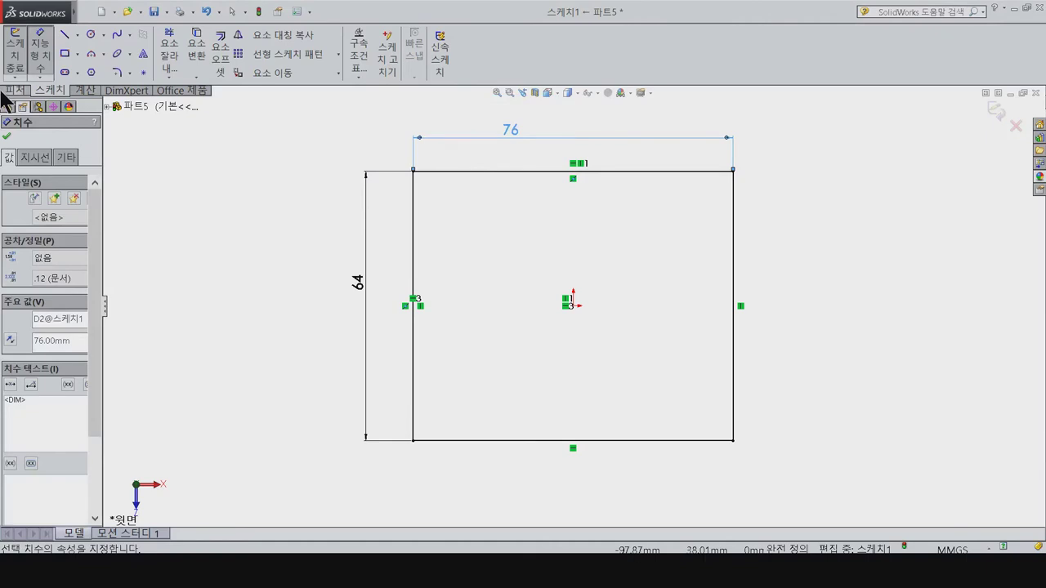
{"action": "left_click", "coordinate": [13, 90]}
{"action": "left_click", "coordinate": [17, 54]}
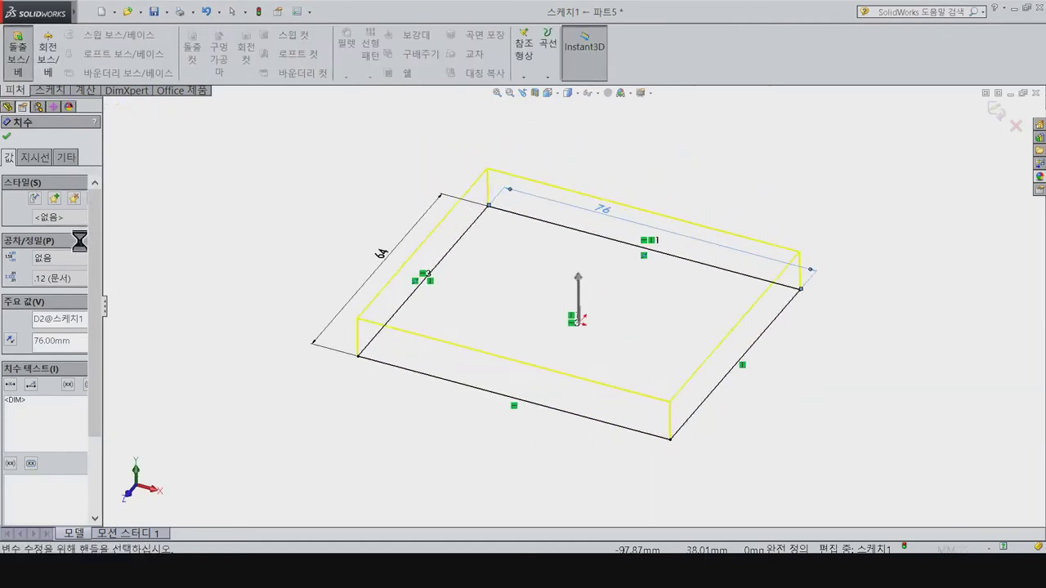
Step: Extrude the plate 4 mm and chamfer its top-face edges by 1 mm
{"action": "type", "text": "4.00mm"}
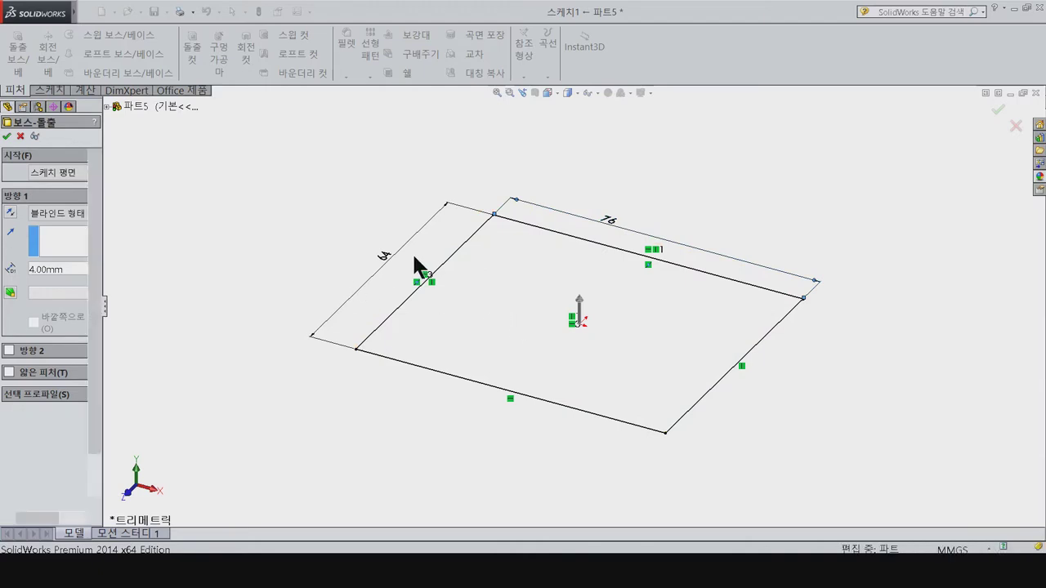
{"action": "left_click", "coordinate": [353, 77]}
{"action": "left_click", "coordinate": [362, 106]}
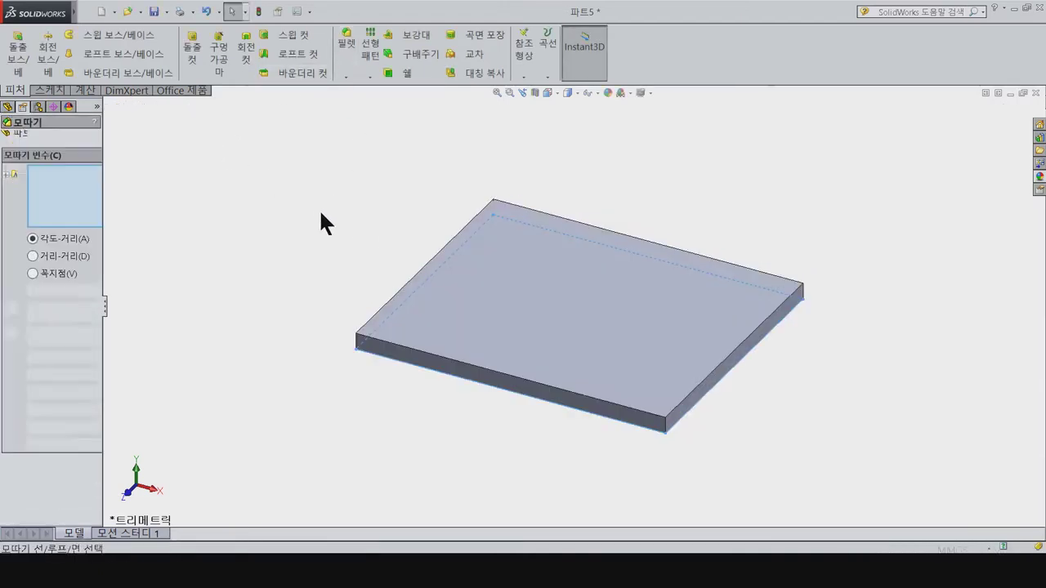
{"action": "type", "text": "1"}
{"action": "key", "text": "Return"}
{"action": "left_click", "coordinate": [448, 301]}
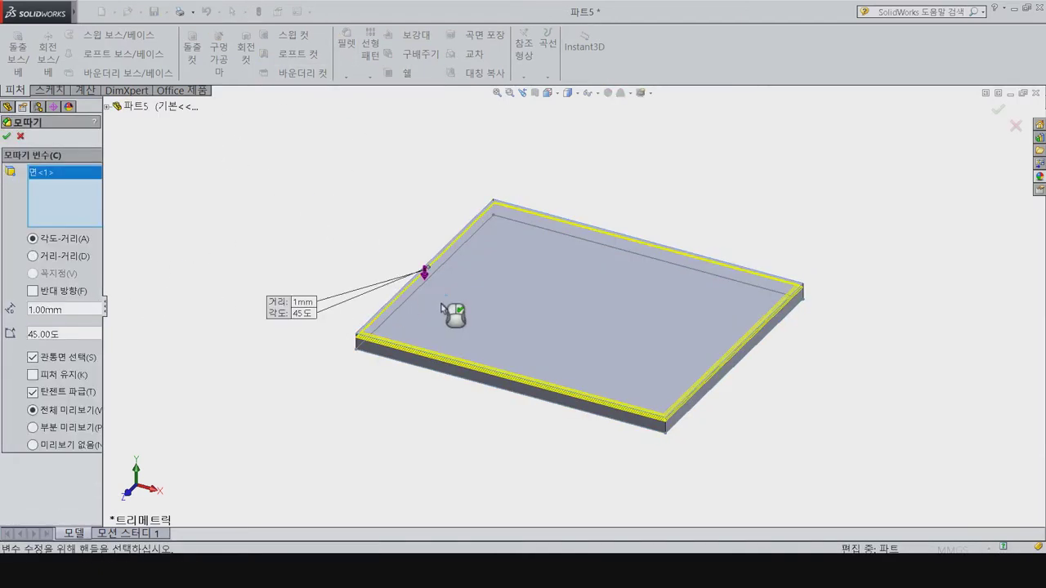
{"action": "left_click", "coordinate": [7, 136]}
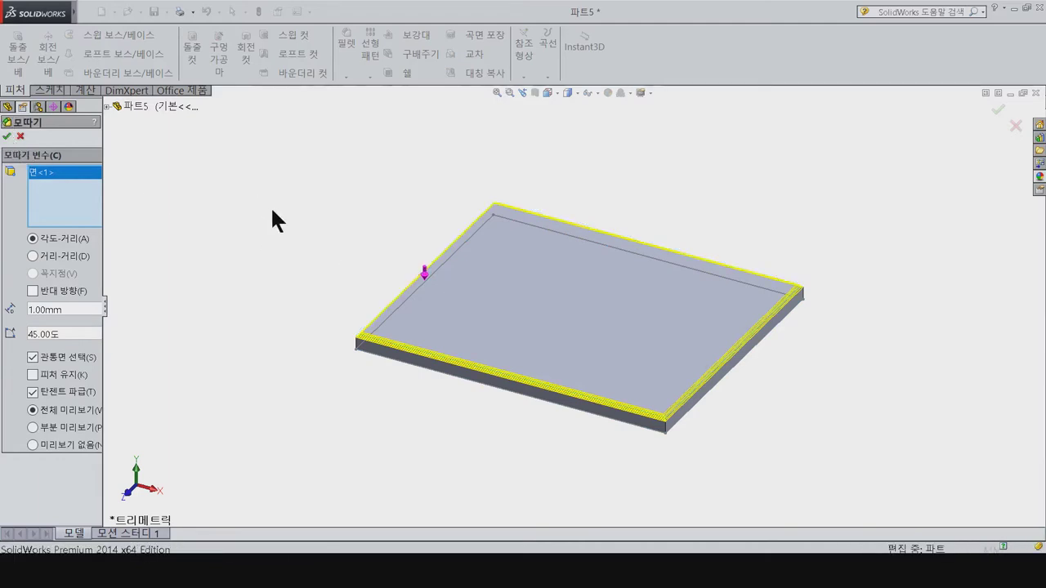
Step: Switch to an isometric view and select the plate's top face
{"action": "middle_click_drag", "start_coordinate": [298, 239], "coordinate": [301, 334]}
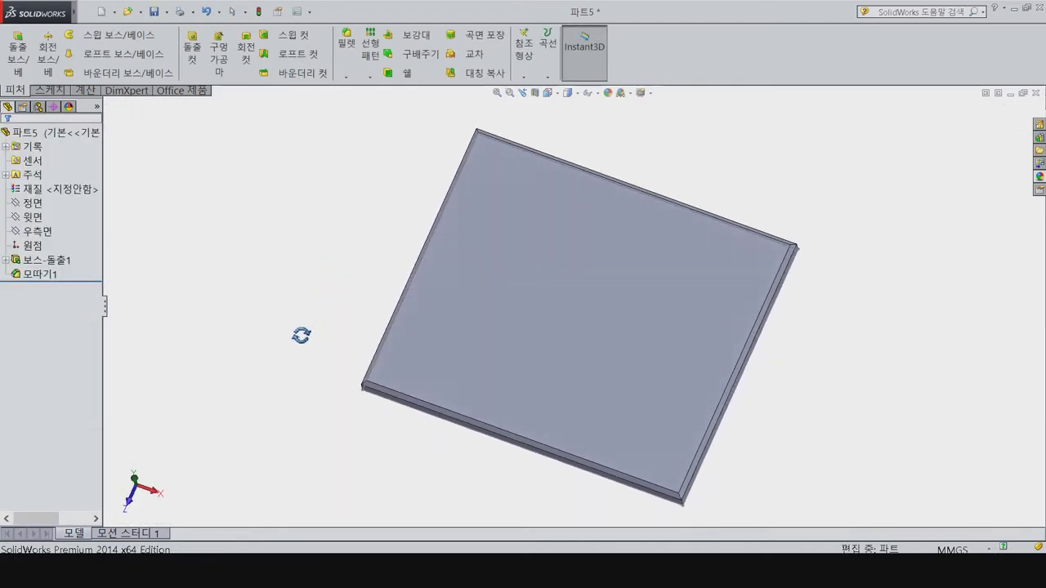
{"action": "key", "text": "ctrl+7"}
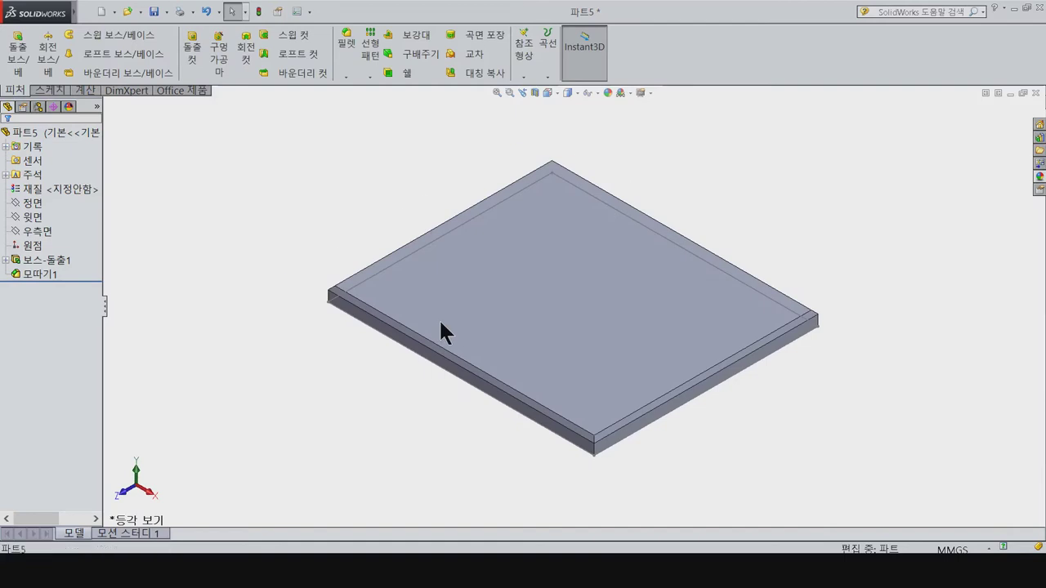
{"action": "left_click", "coordinate": [439, 318]}
{"action": "left_click", "coordinate": [52, 92]}
Step: Draw circles near the top-left, top-right and bottom-centre of the face and make all three equal
{"action": "left_click", "coordinate": [89, 36]}
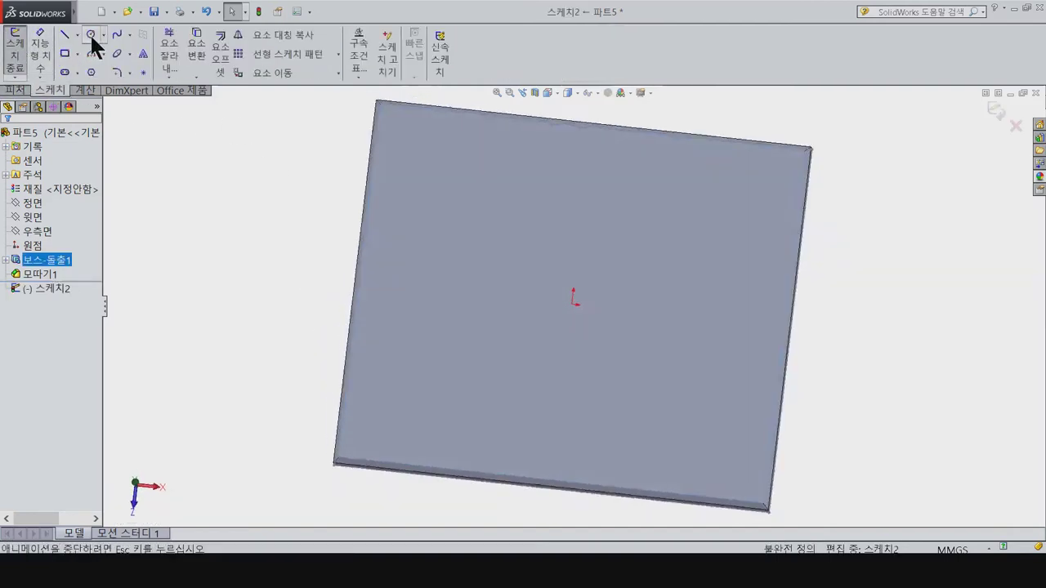
{"action": "left_click", "coordinate": [417, 167]}
{"action": "left_click", "coordinate": [433, 184]}
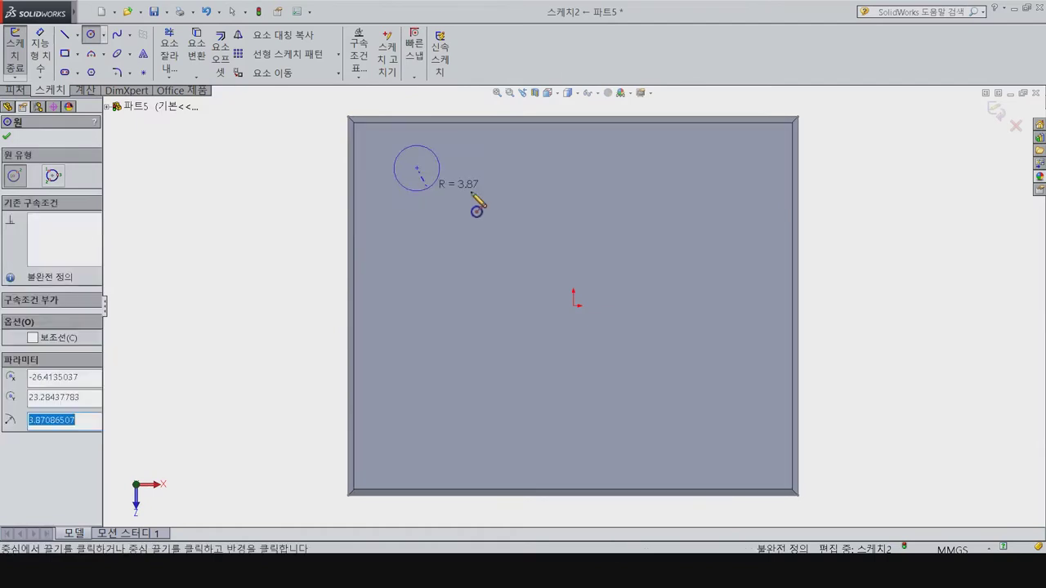
{"action": "left_click", "coordinate": [738, 169]}
{"action": "left_click", "coordinate": [742, 198]}
{"action": "left_click", "coordinate": [573, 432]}
{"action": "left_click", "coordinate": [593, 453]}
{"action": "key", "text": "Escape"}
{"action": "left_click_drag", "start_coordinate": [771, 471], "coordinate": [238, 117]}
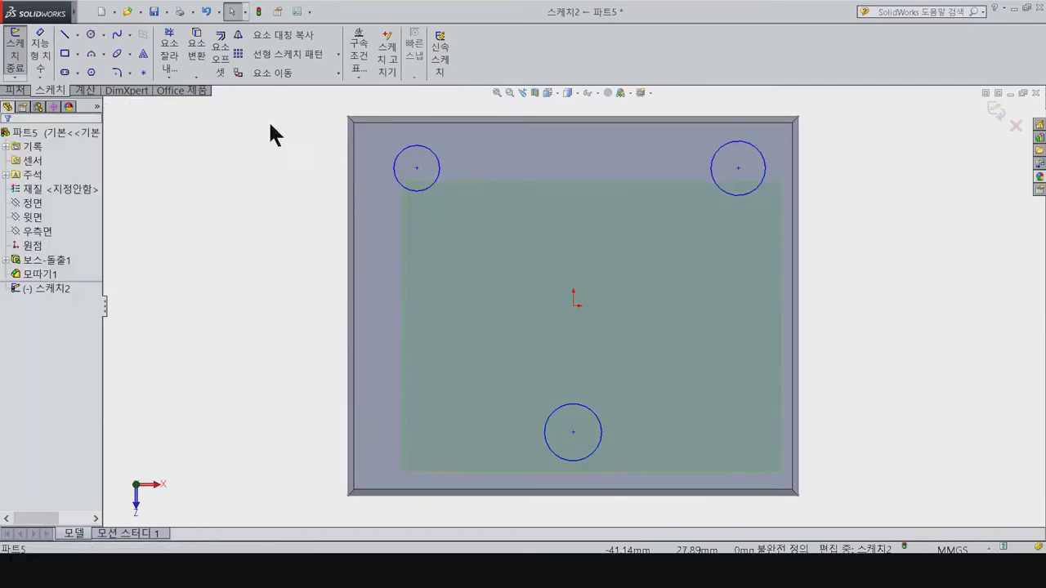
{"action": "left_click", "coordinate": [31, 388]}
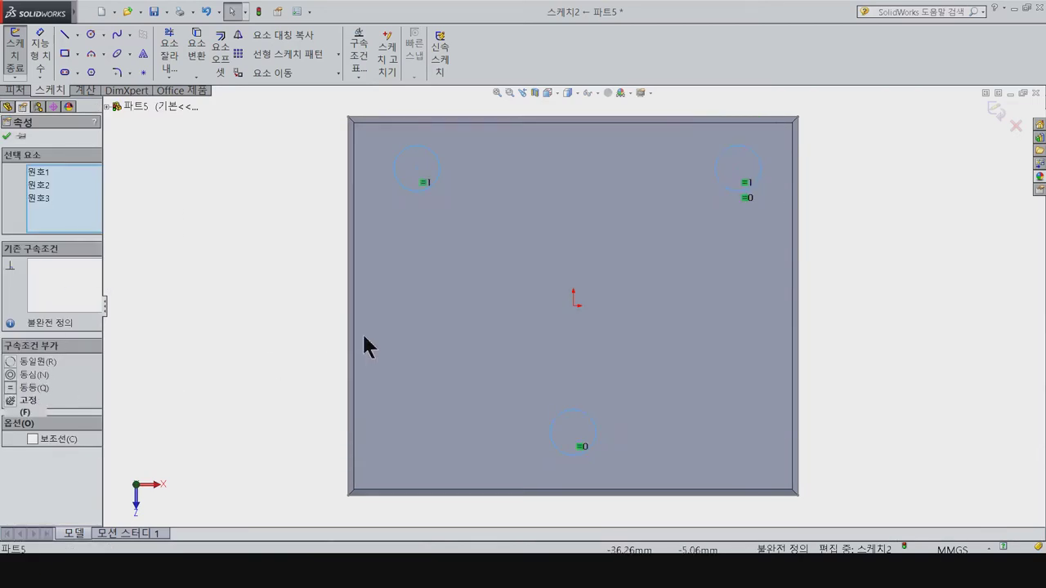
{"action": "key", "text": "Escape"}
{"action": "left_click", "coordinate": [79, 36]}
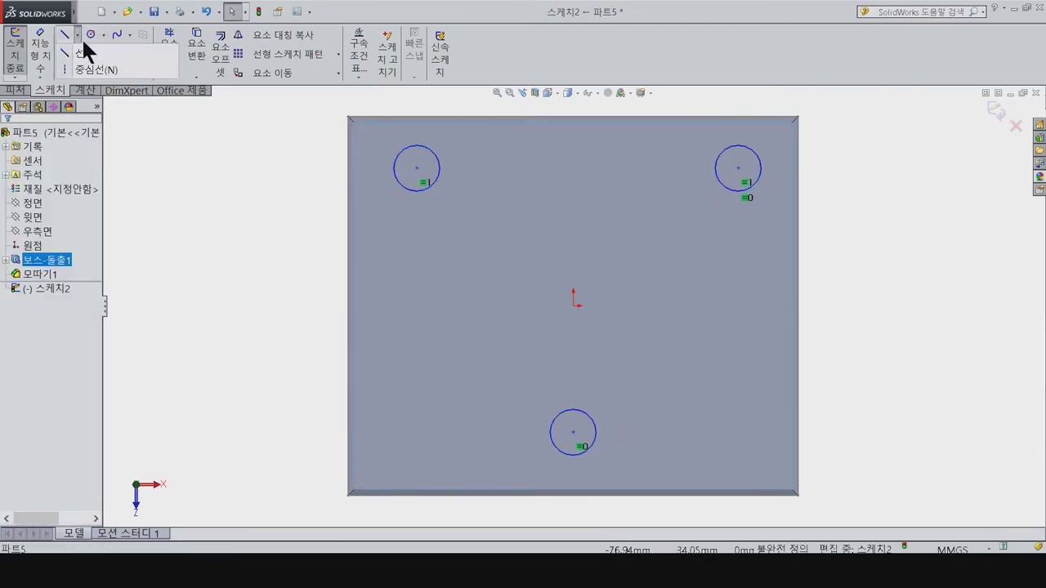
Step: Draw centerlines from the bottom circle centre to the origin and between the two top circle centres
{"action": "left_click", "coordinate": [93, 65]}
{"action": "left_click", "coordinate": [573, 433]}
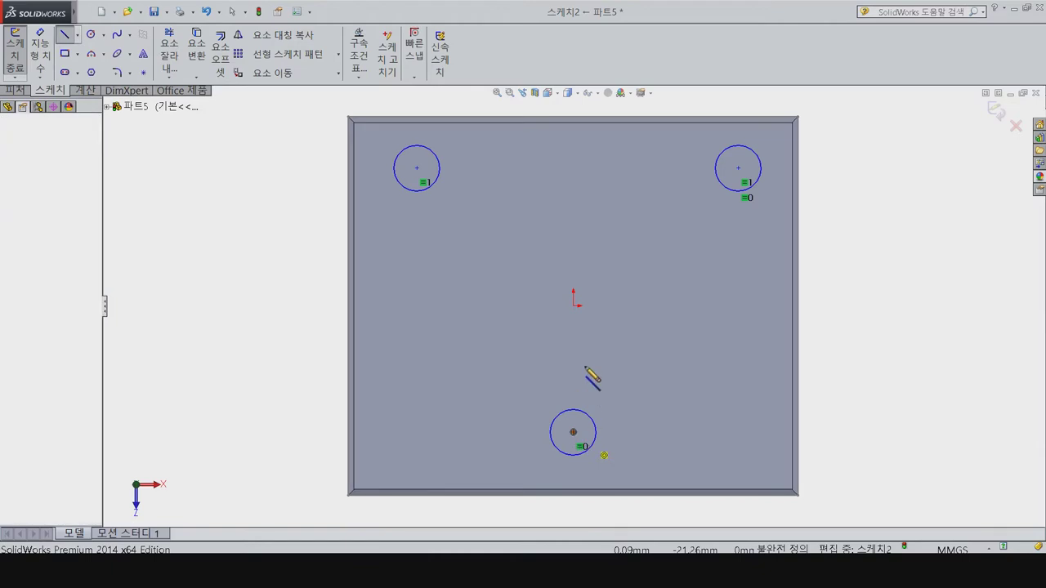
{"action": "left_click", "coordinate": [574, 307]}
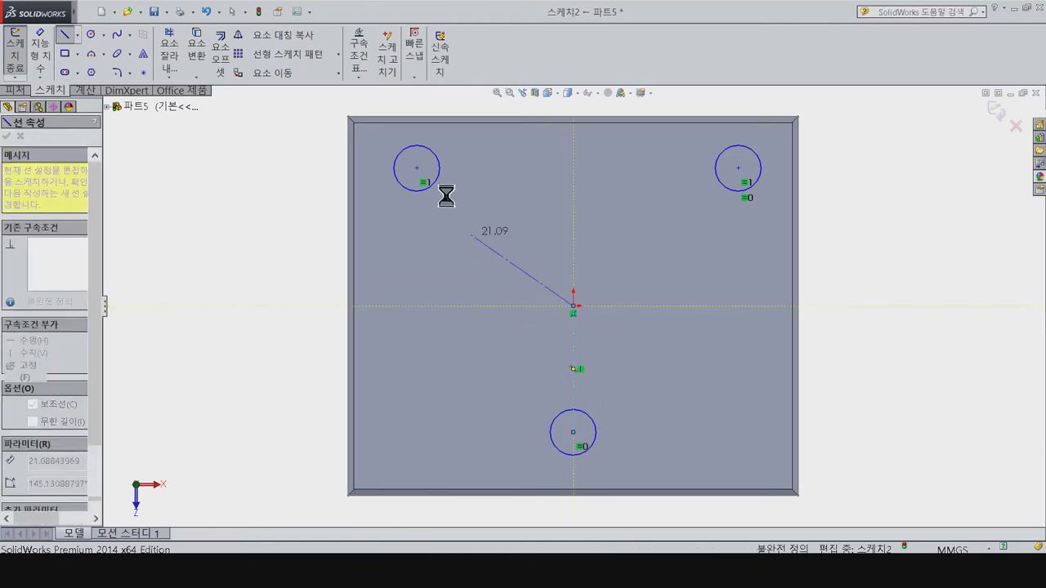
{"action": "key", "text": "Escape"}
{"action": "left_click", "coordinate": [79, 36]}
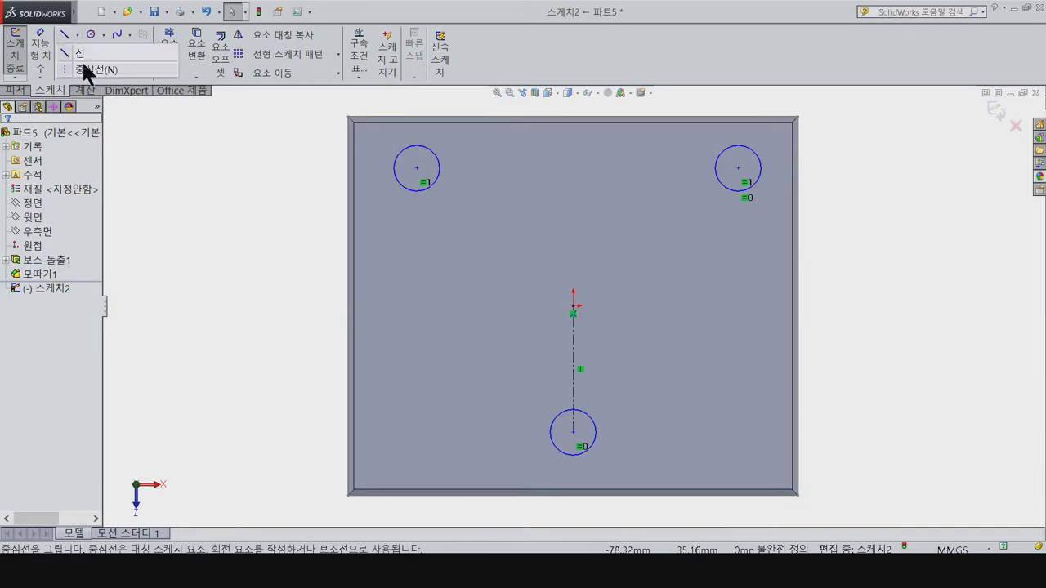
{"action": "left_click", "coordinate": [85, 67]}
{"action": "left_click", "coordinate": [417, 167]}
{"action": "left_click", "coordinate": [738, 169]}
{"action": "key", "text": "Escape"}
Step: Drag the top circles and their centerline down, then back up into place
{"action": "left_click_drag", "start_coordinate": [742, 173], "coordinate": [749, 234]}
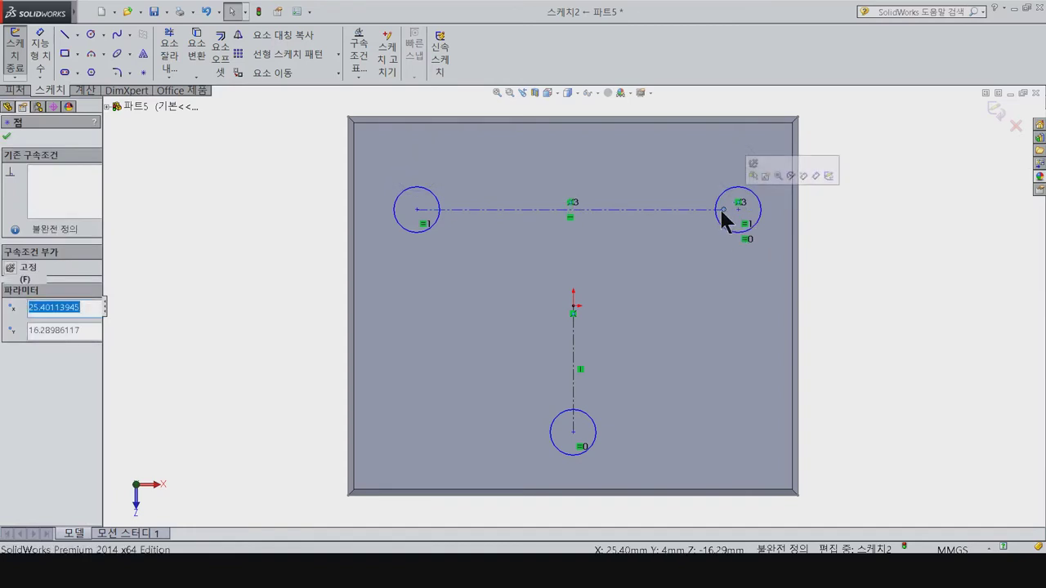
{"action": "key", "text": "Escape"}
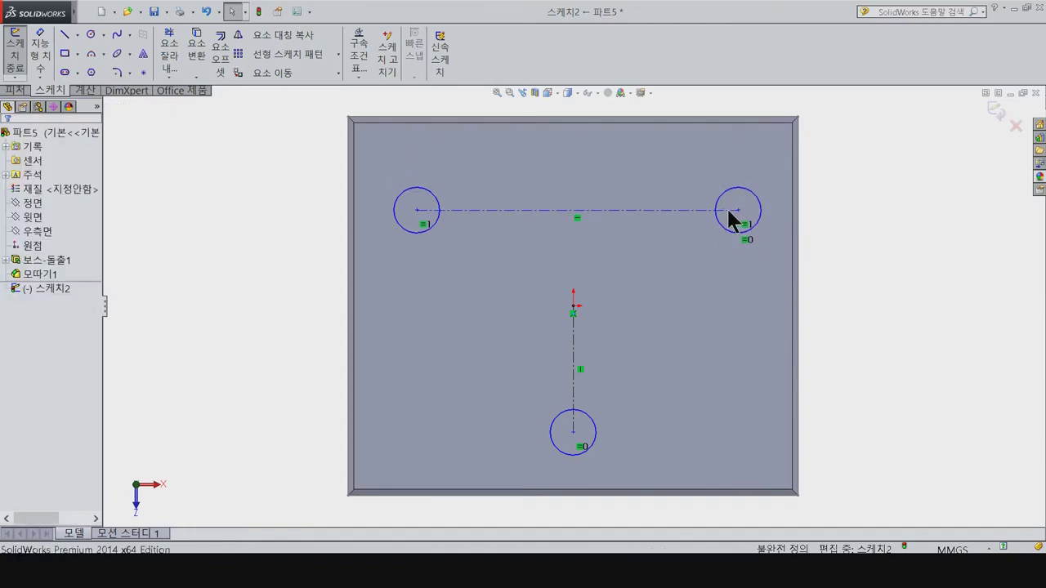
{"action": "left_click_drag", "start_coordinate": [729, 214], "coordinate": [715, 163]}
{"action": "left_click", "coordinate": [605, 228]}
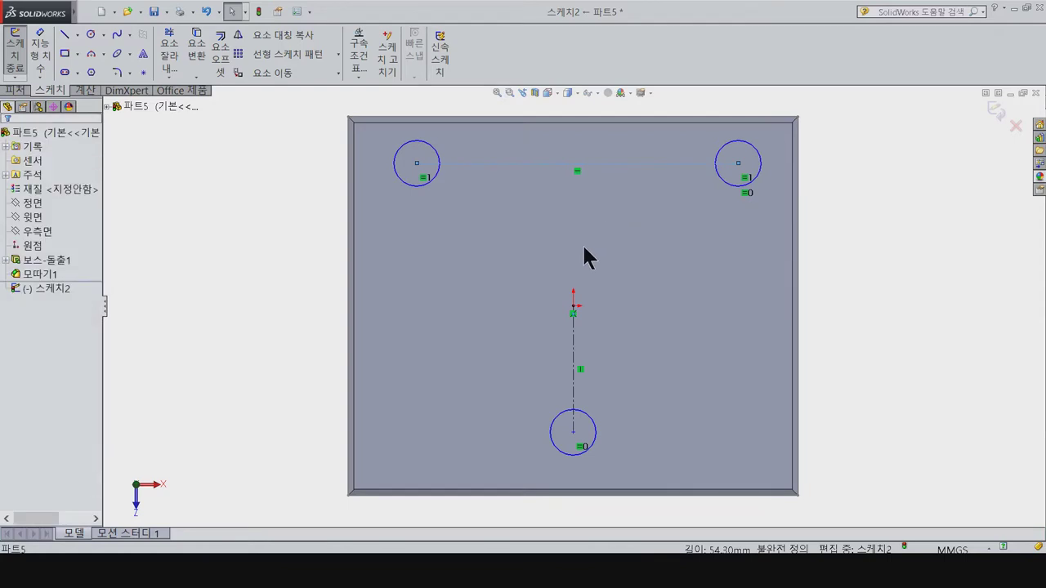
{"action": "right_click_drag", "start_coordinate": [605, 233], "coordinate": [561, 174]}
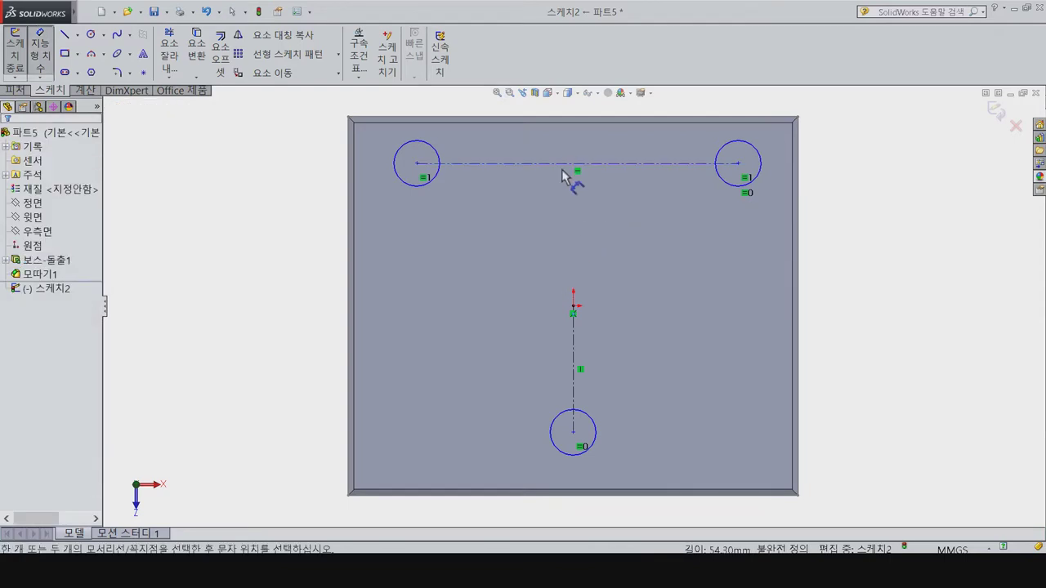
Step: Dimension the bottom circle 5 mm from the edge, the top pair 51 mm above it and 66 mm apart
{"action": "left_click", "coordinate": [573, 433]}
{"action": "left_click", "coordinate": [582, 493]}
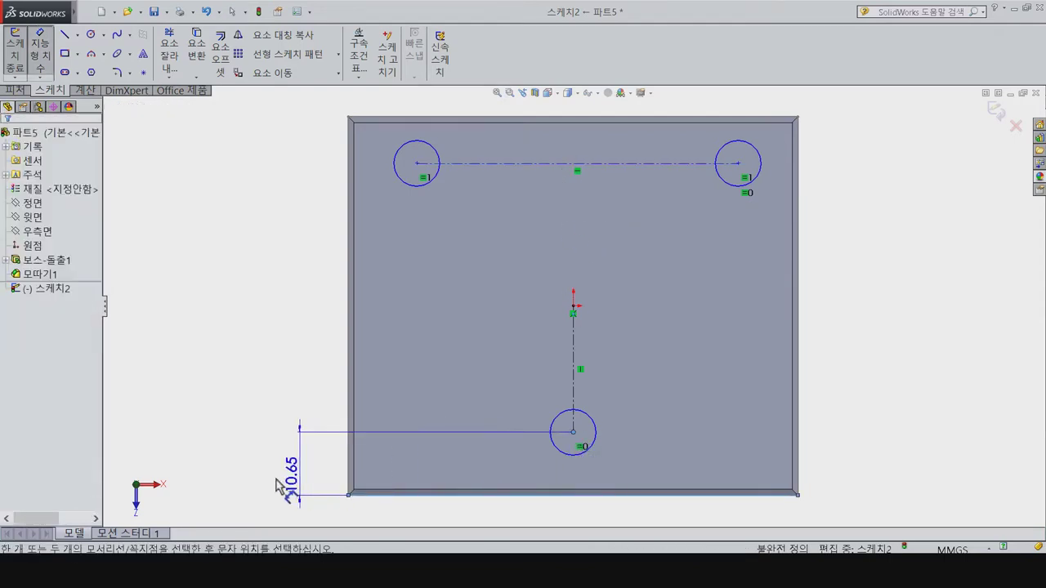
{"action": "left_click", "coordinate": [281, 488]}
{"action": "type", "text": "5"}
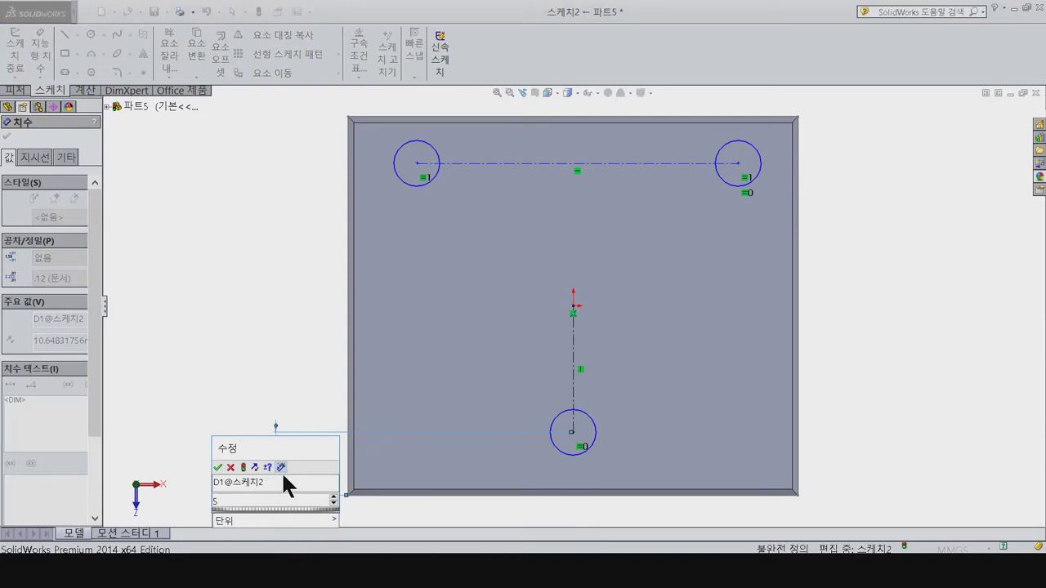
{"action": "key", "text": "Return"}
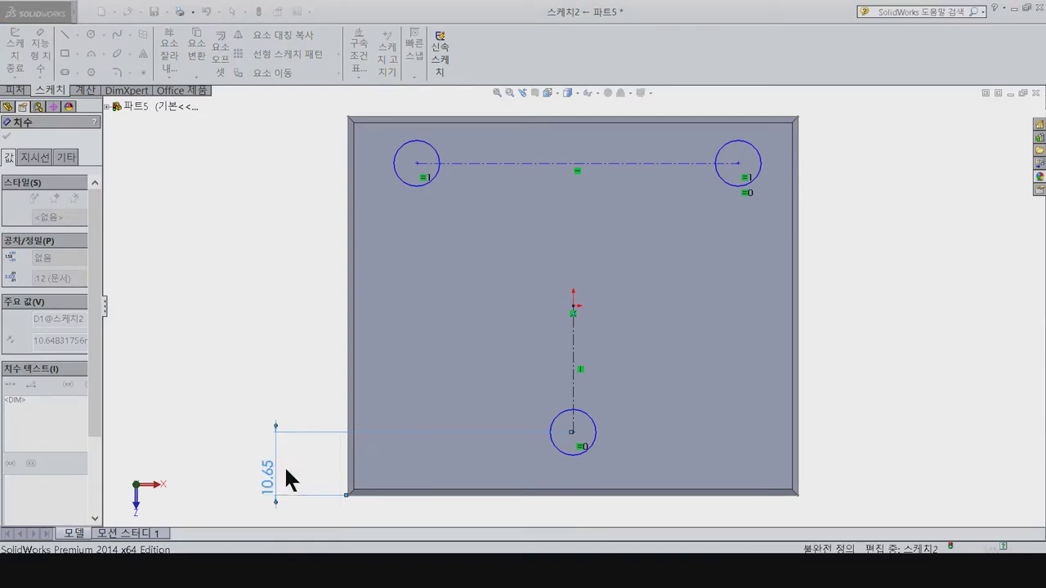
{"action": "left_click", "coordinate": [572, 467]}
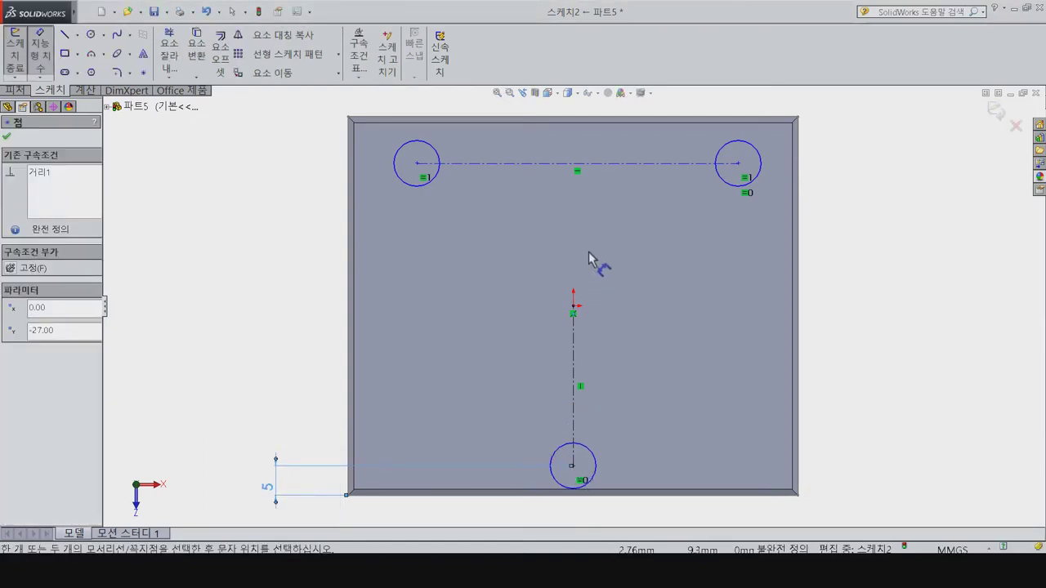
{"action": "left_click", "coordinate": [539, 165]}
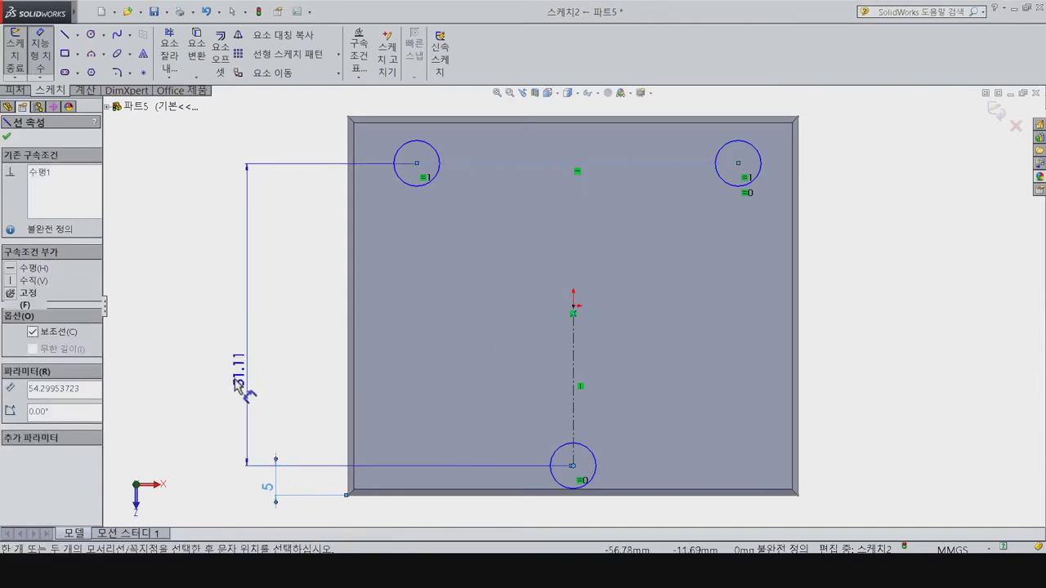
{"action": "left_click", "coordinate": [260, 394]}
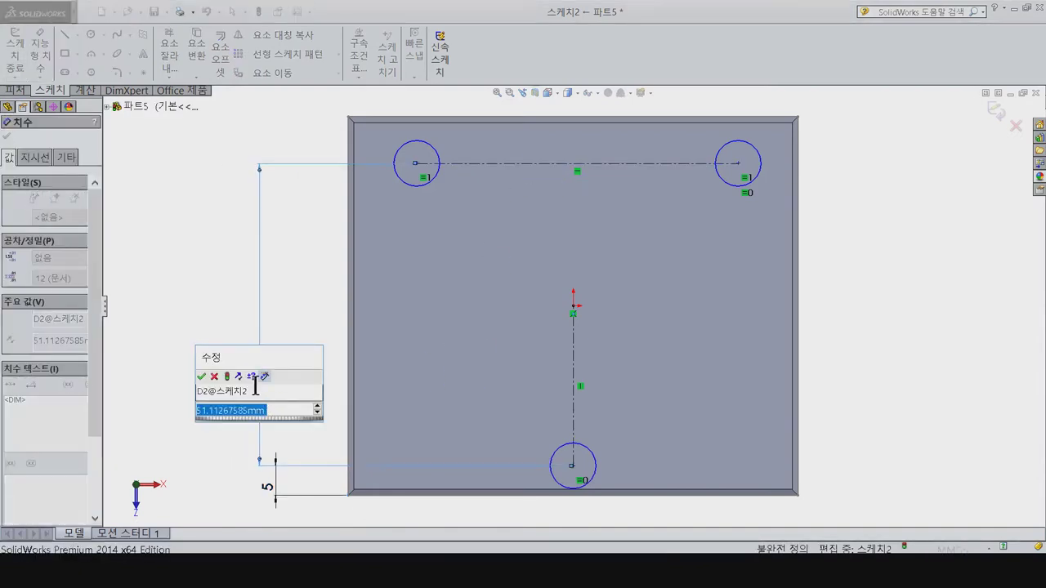
{"action": "type", "text": "51"}
{"action": "key", "text": "Return"}
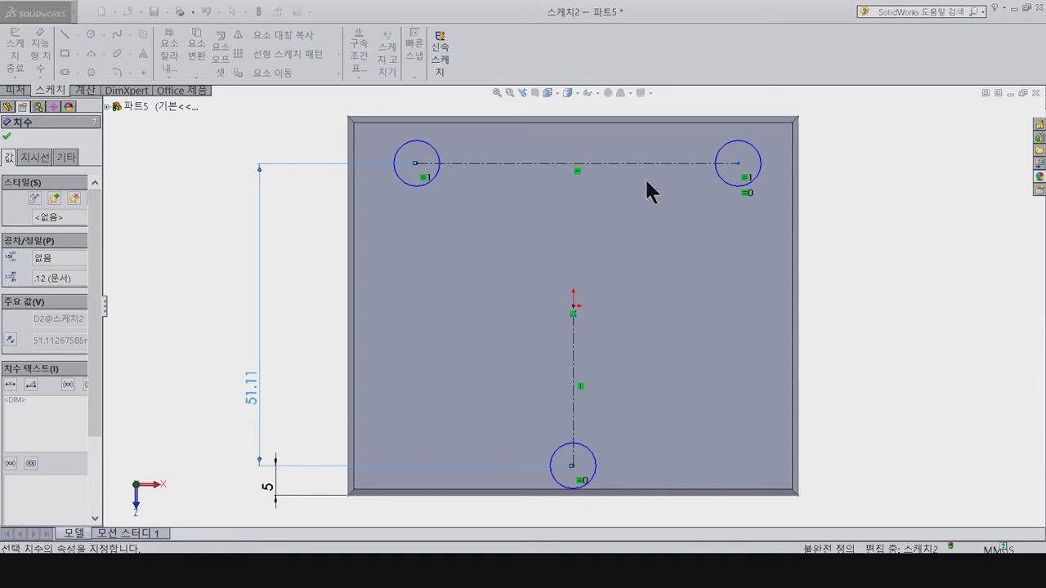
{"action": "left_click", "coordinate": [644, 174]}
{"action": "left_click", "coordinate": [622, 244]}
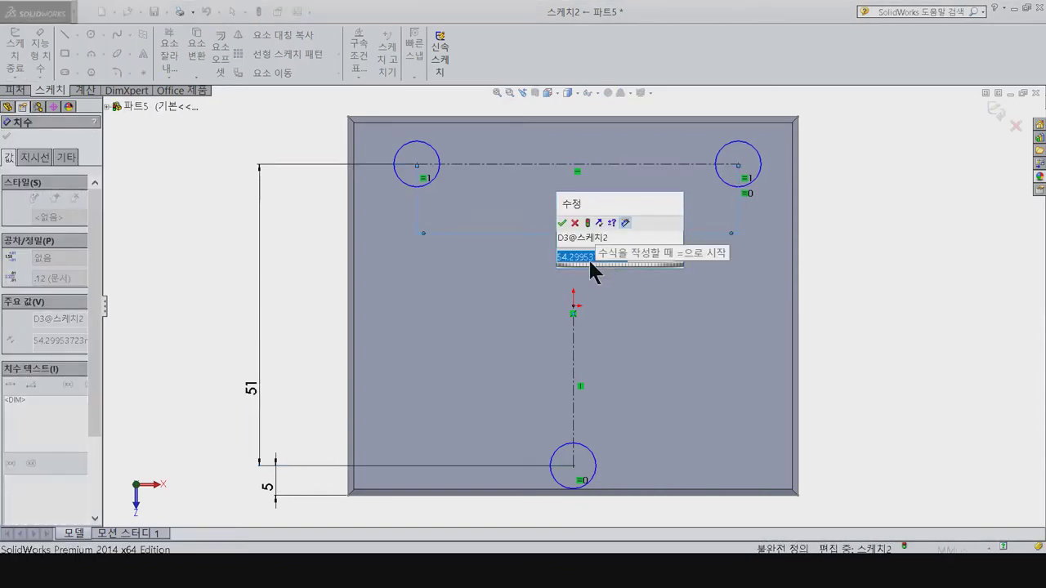
{"action": "type", "text": "66"}
{"action": "key", "text": "Return"}
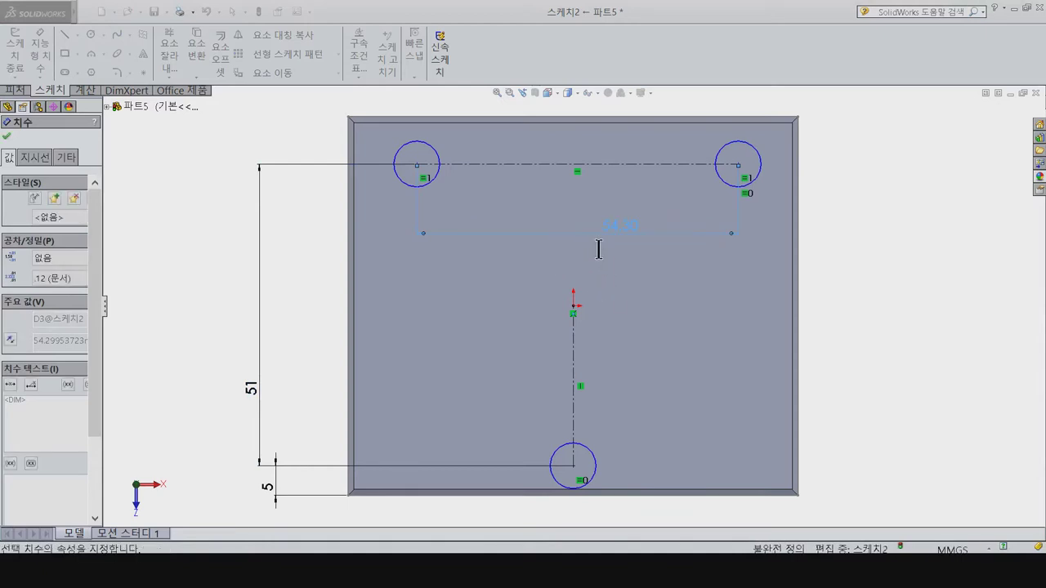
Step: Place the right circle 33 mm from the vertical centerline and set the circle diameter to 4 mm
{"action": "left_click", "coordinate": [807, 164]}
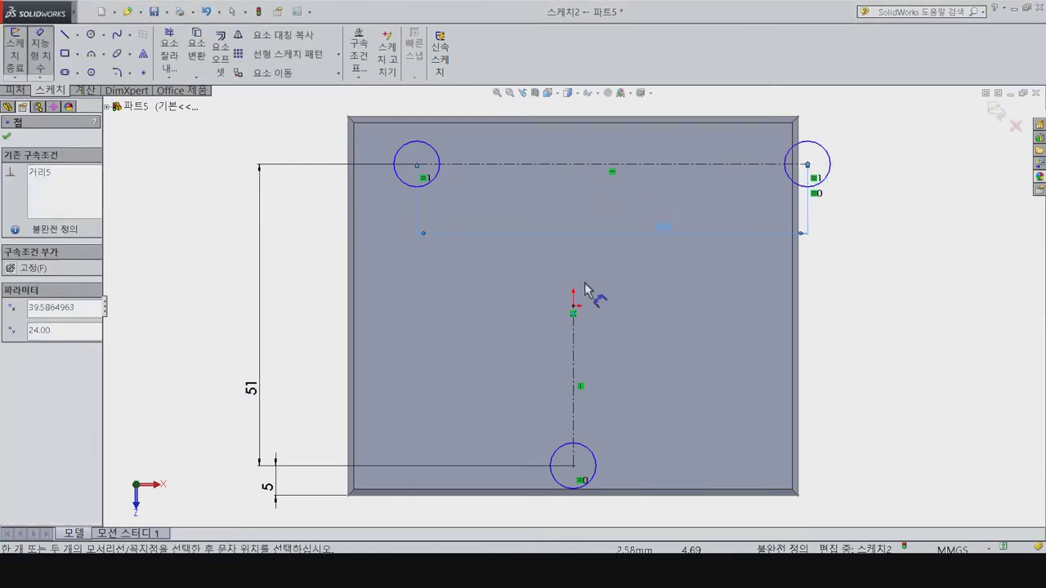
{"action": "left_click", "coordinate": [576, 344]}
{"action": "left_click", "coordinate": [689, 328]}
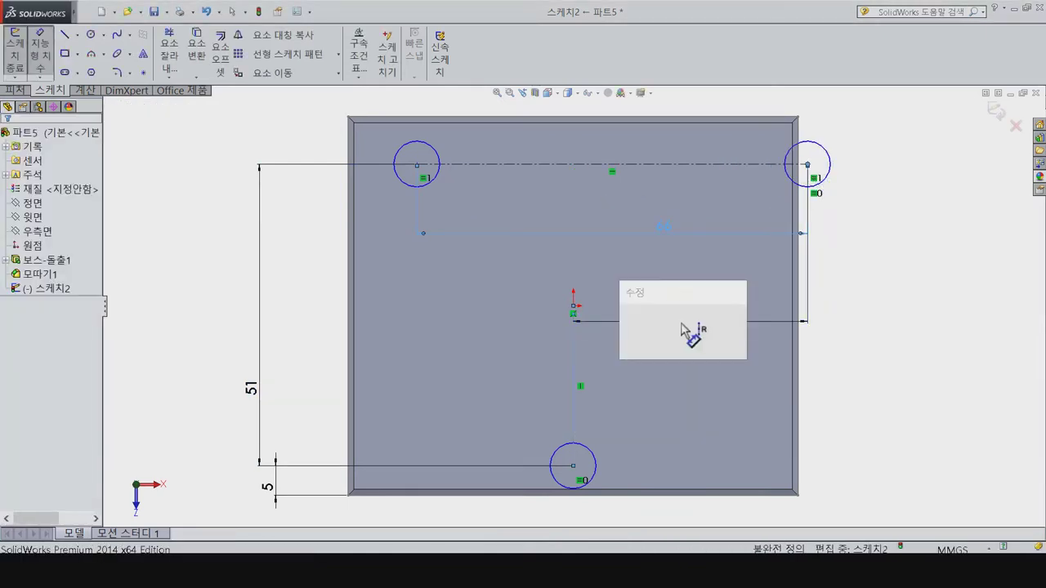
{"action": "type", "text": "33"}
{"action": "key", "text": "Return"}
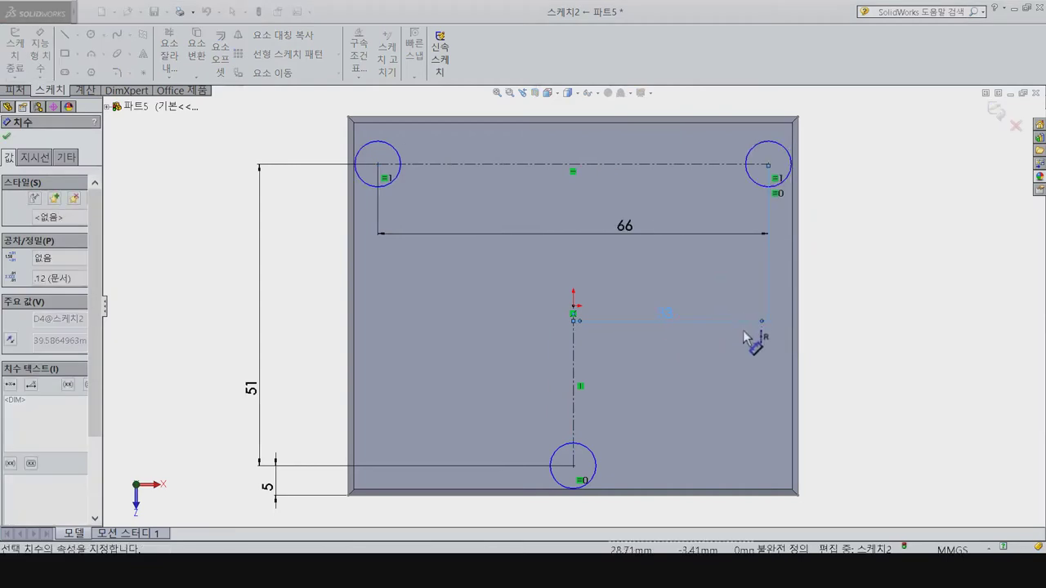
{"action": "left_click", "coordinate": [677, 241]}
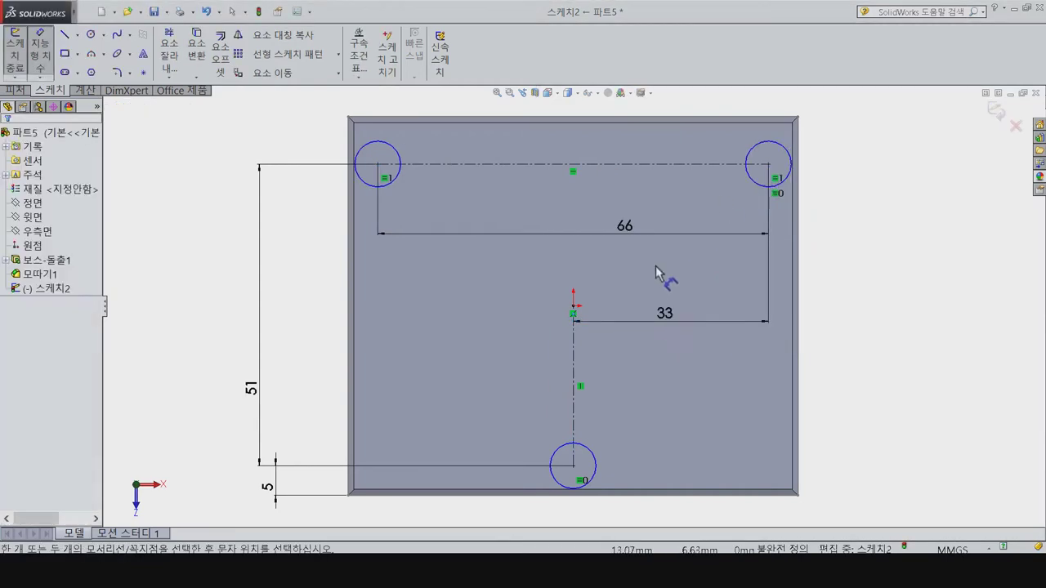
{"action": "left_click", "coordinate": [750, 181]}
{"action": "left_click", "coordinate": [633, 287]}
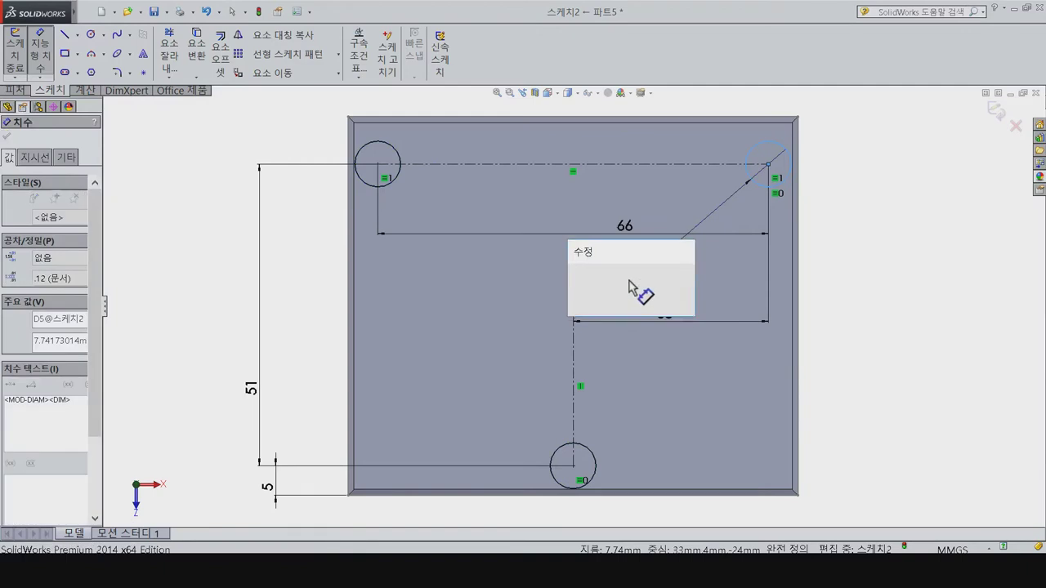
{"action": "type", "text": "4"}
{"action": "key", "text": "Return"}
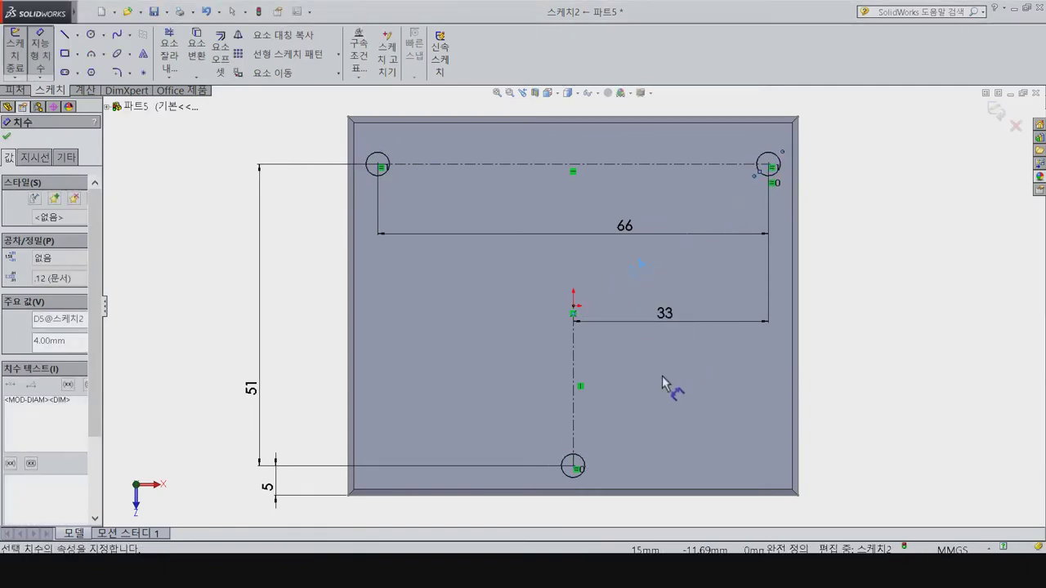
{"action": "left_click", "coordinate": [15, 91]}
{"action": "left_click", "coordinate": [191, 51]}
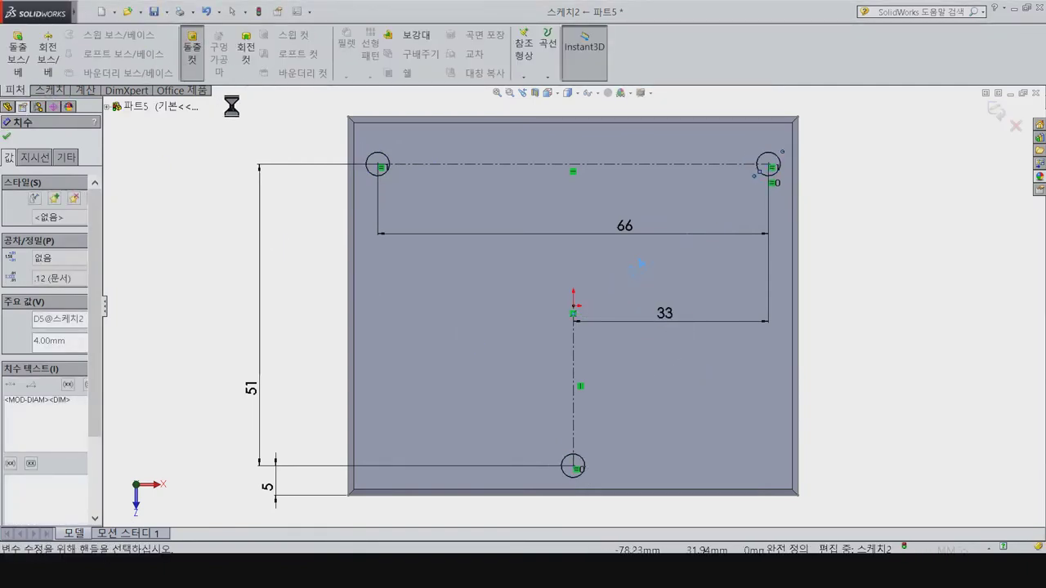
Step: Confirm the cut-extrude for three 4 mm through holes, then exit an empty new sketch
{"action": "left_click", "coordinate": [8, 137]}
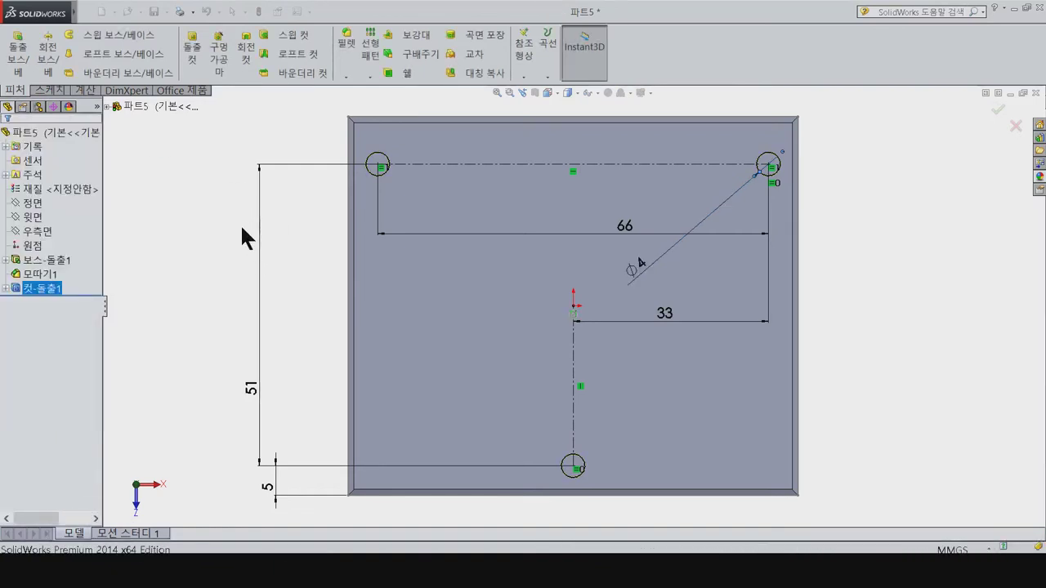
{"action": "left_click", "coordinate": [522, 238]}
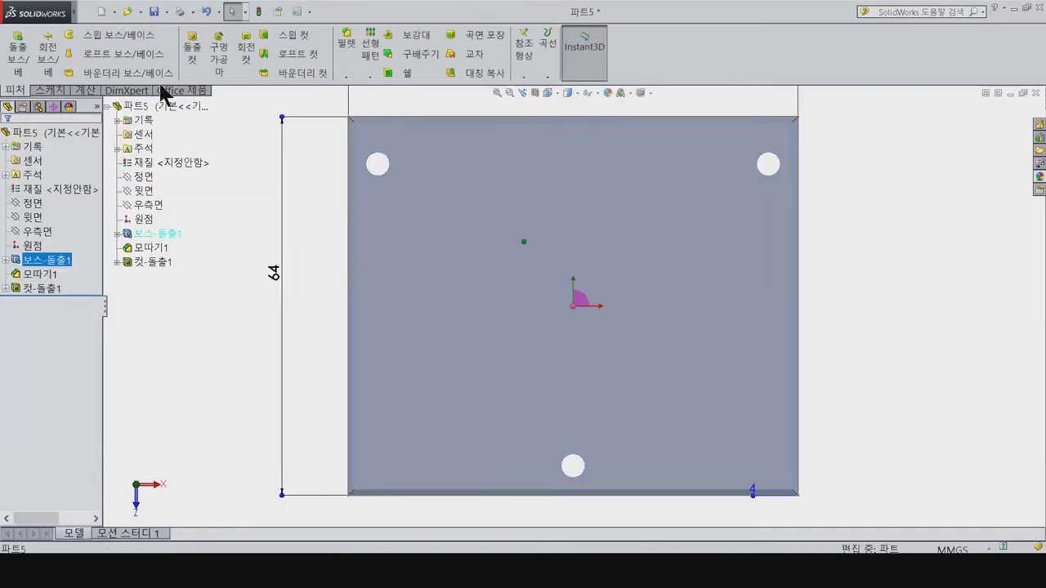
{"action": "left_click", "coordinate": [51, 90]}
{"action": "left_click", "coordinate": [15, 49]}
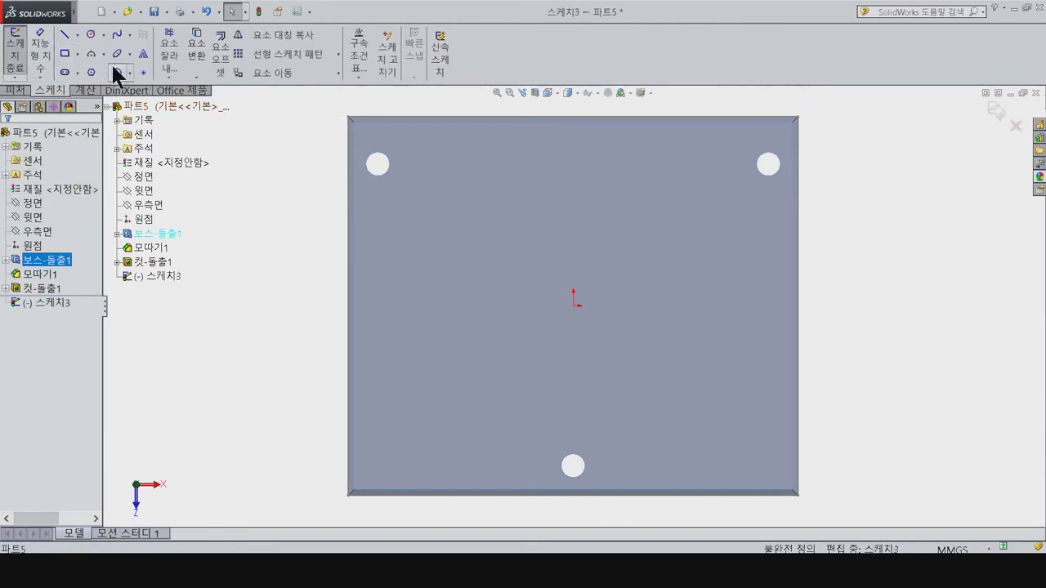
{"action": "left_click", "coordinate": [17, 67]}
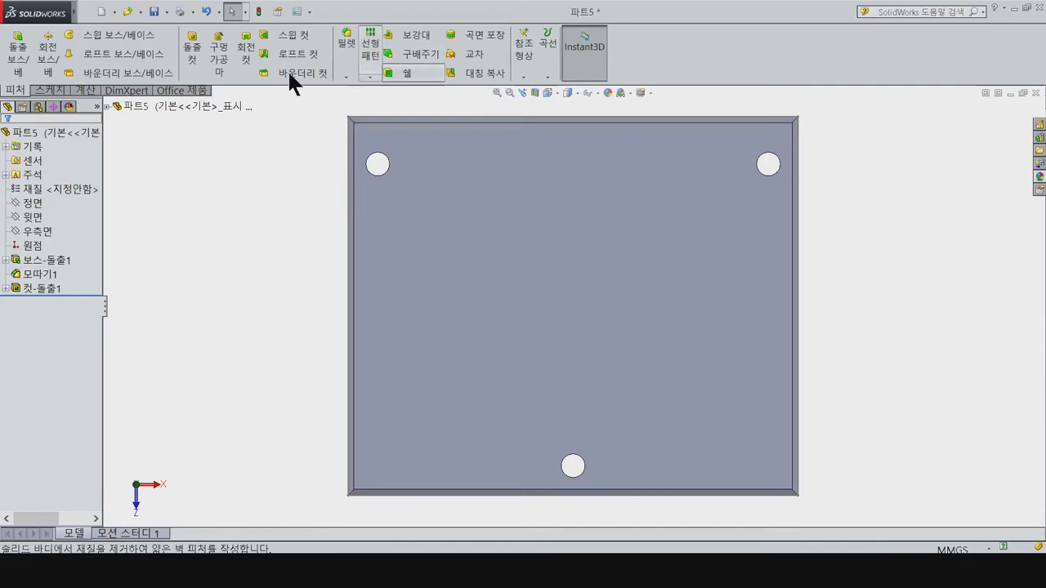
{"action": "left_click", "coordinate": [217, 62]}
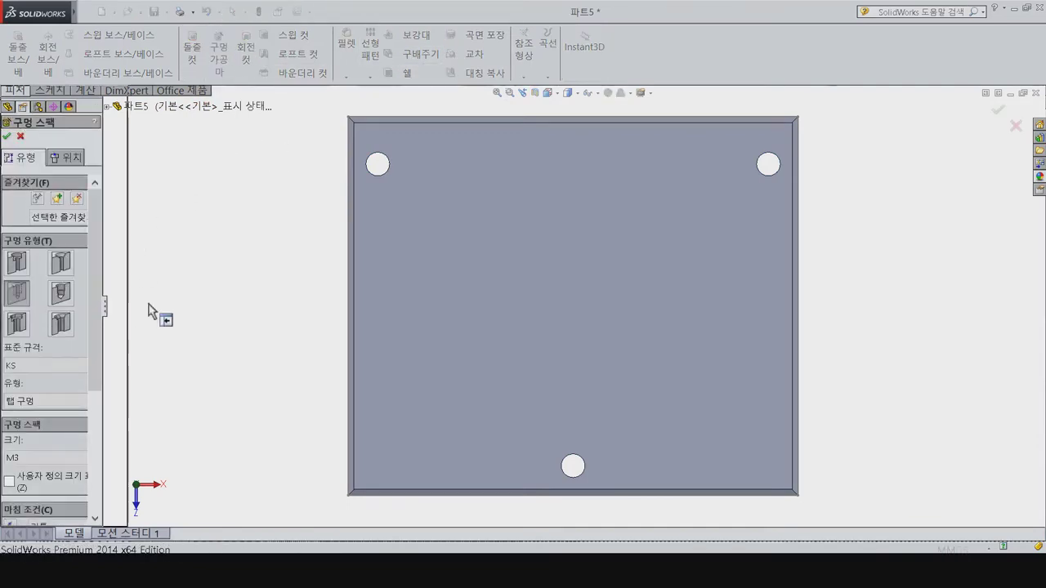
Step: Configure a KS M3 tapped hole with a through-all end condition and go to its positions
{"action": "left_click", "coordinate": [18, 261]}
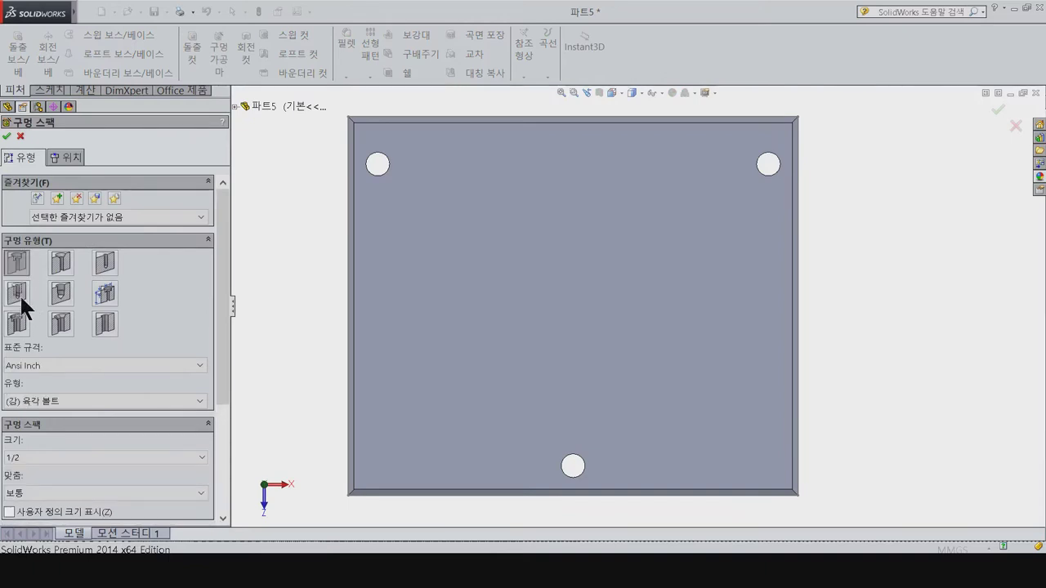
{"action": "left_click", "coordinate": [20, 294]}
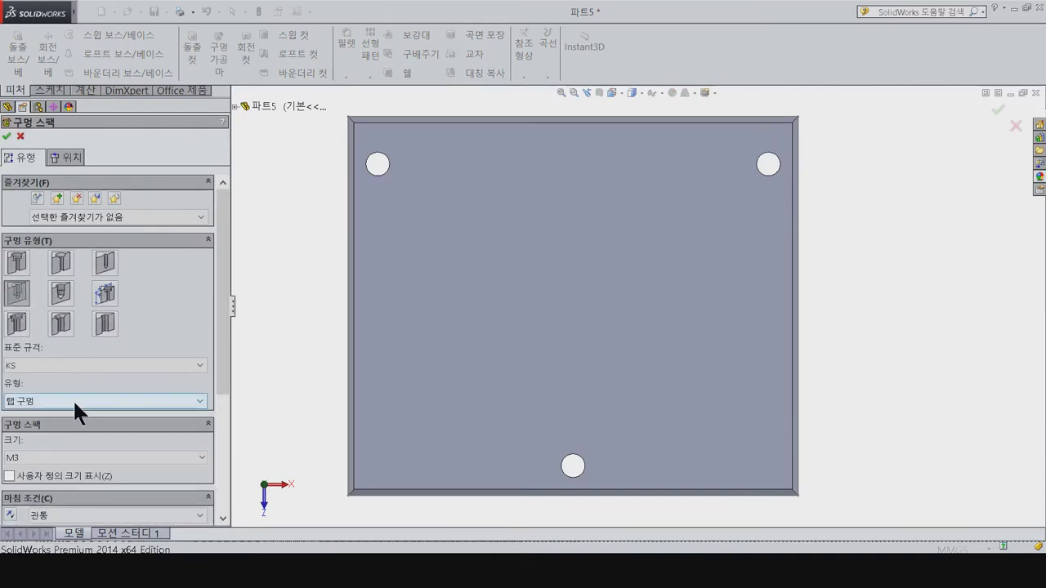
{"action": "left_click", "coordinate": [67, 456]}
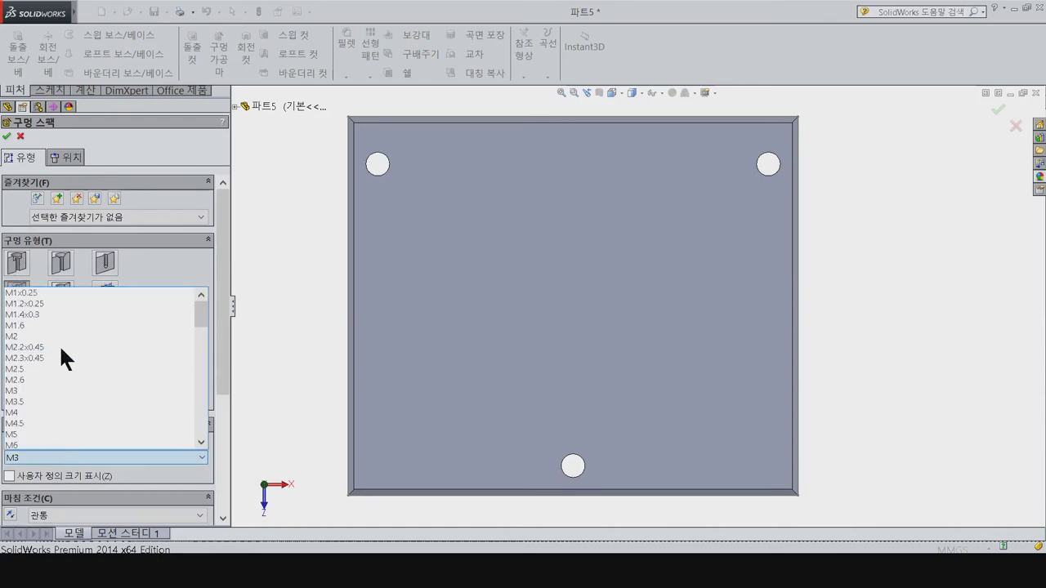
{"action": "left_click", "coordinate": [54, 390]}
{"action": "left_click", "coordinate": [61, 401]}
{"action": "left_click", "coordinate": [66, 427]}
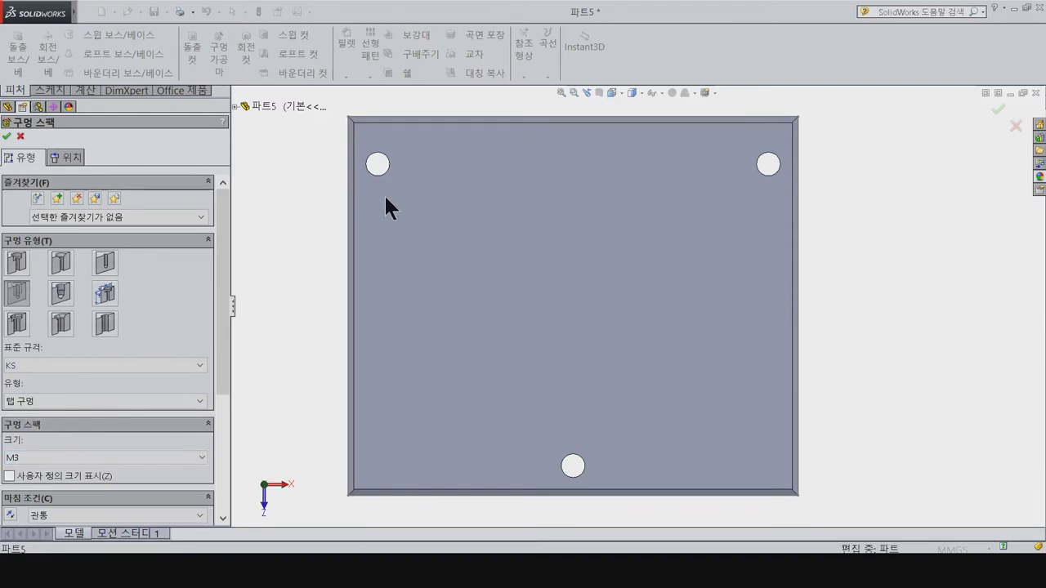
{"action": "left_click", "coordinate": [67, 155]}
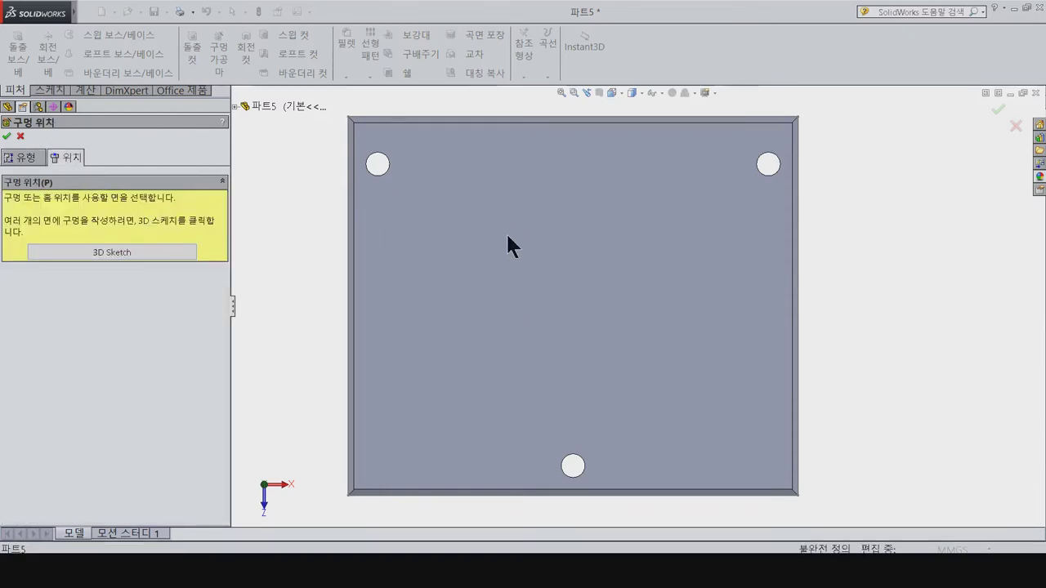
Step: Draw two corner rectangles, one over the upper plate area and one over the lower plate
{"action": "left_click", "coordinate": [77, 55]}
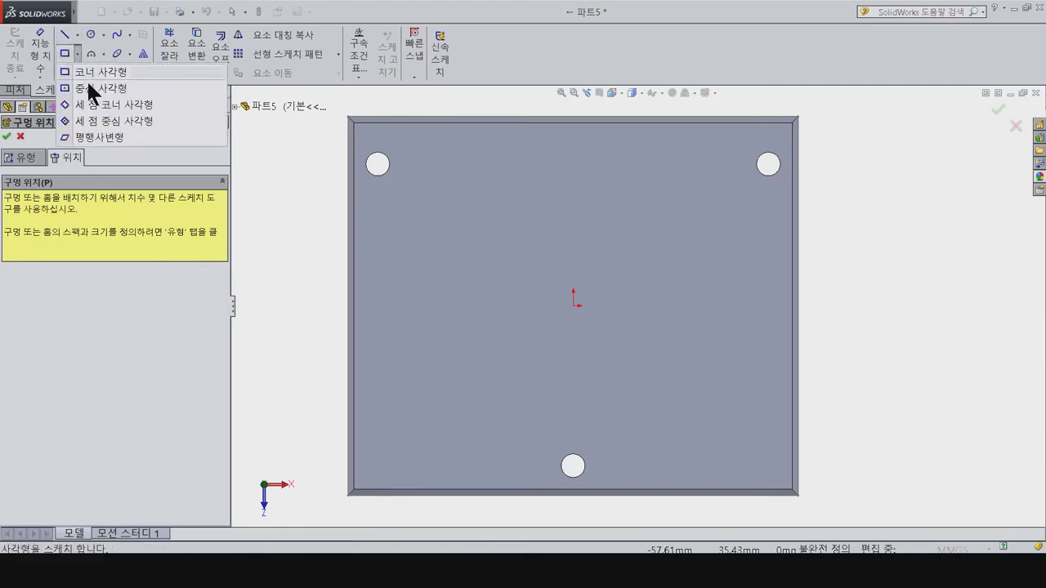
{"action": "left_click", "coordinate": [103, 72]}
{"action": "left_click", "coordinate": [450, 156]}
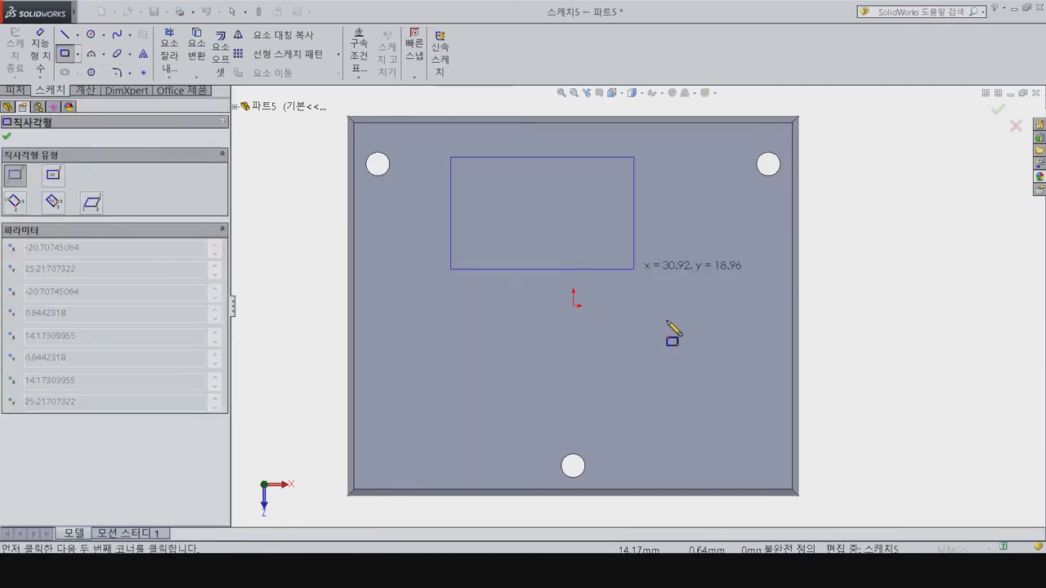
{"action": "left_click", "coordinate": [688, 388]}
{"action": "left_click", "coordinate": [65, 445]}
{"action": "left_click", "coordinate": [386, 465]}
{"action": "left_click", "coordinate": [762, 335]}
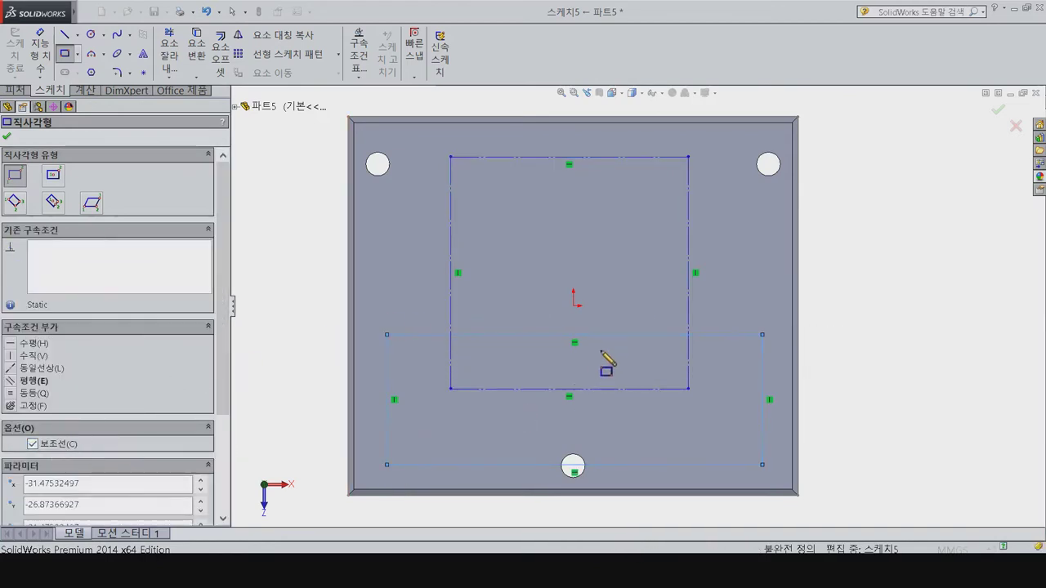
Step: Dimension the lower rectangle 8.5 mm from the plate bottom and 18 mm tall
{"action": "key", "text": "Escape"}
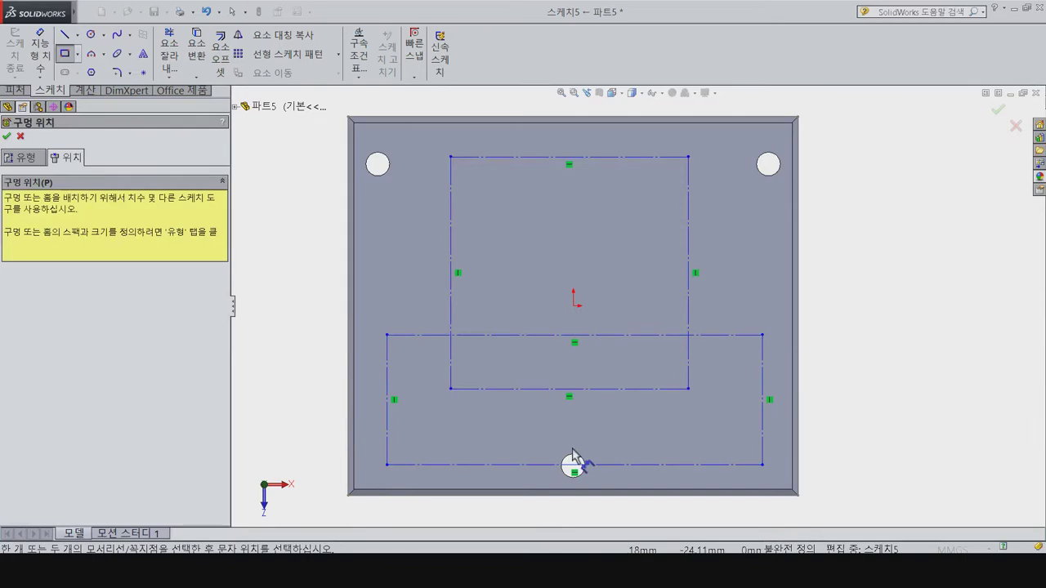
{"action": "key", "text": "d"}
{"action": "left_click", "coordinate": [522, 465]}
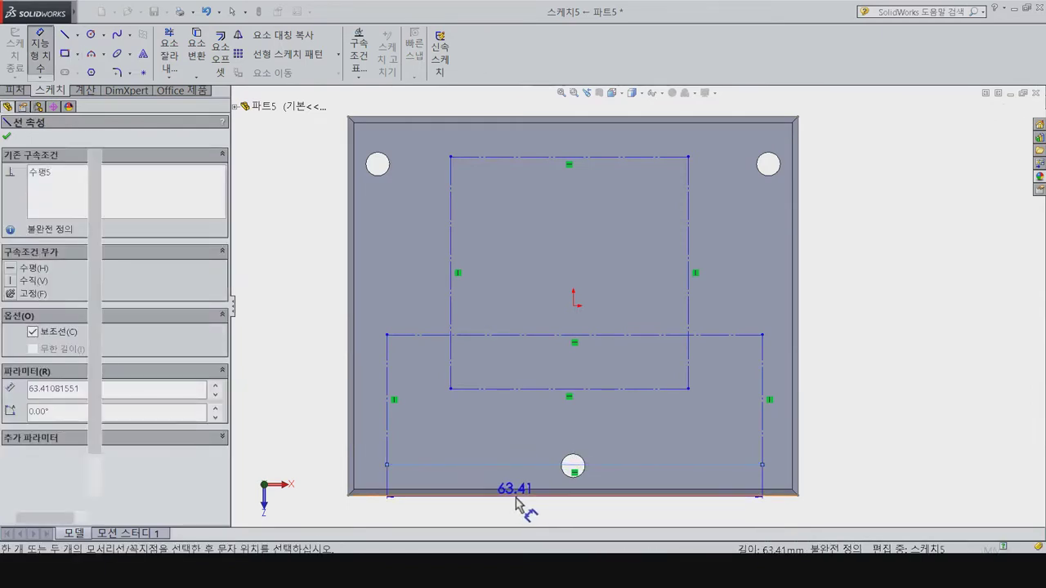
{"action": "left_click", "coordinate": [523, 494]}
{"action": "left_click", "coordinate": [331, 490]}
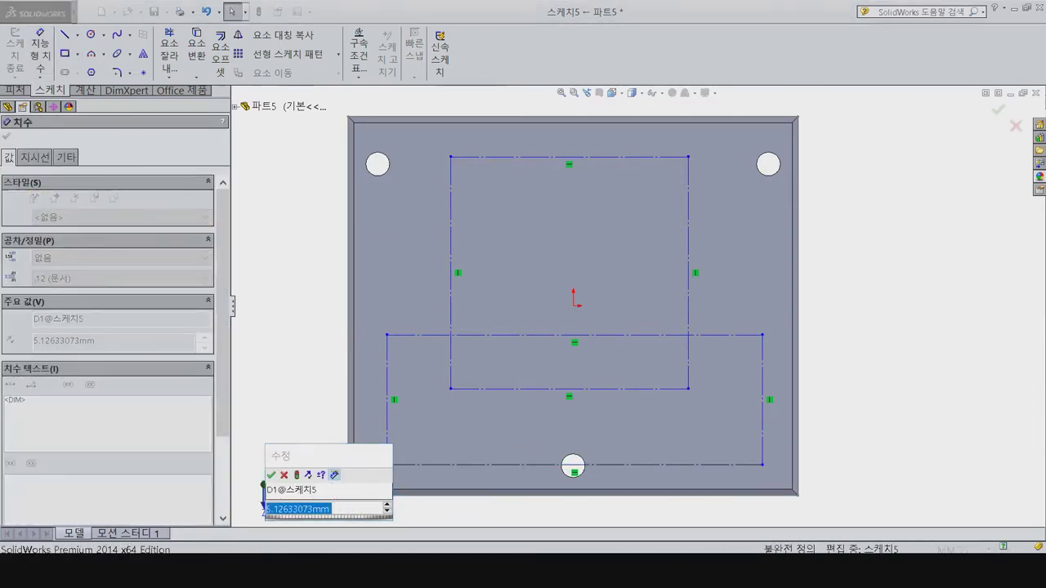
{"action": "type", "text": "8.5"}
{"action": "key", "text": "Return"}
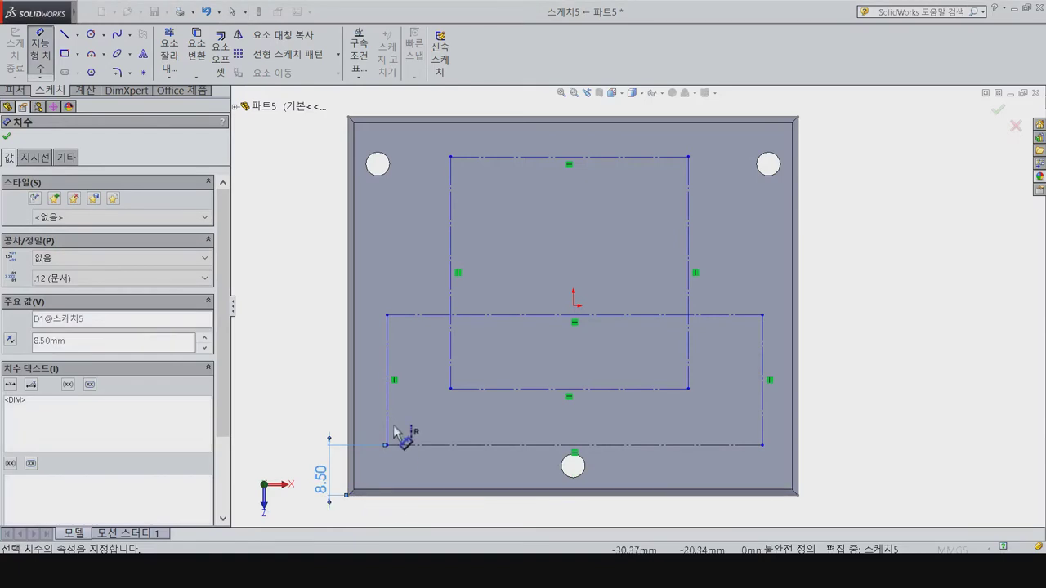
{"action": "left_click", "coordinate": [387, 431]}
{"action": "left_click", "coordinate": [303, 396]}
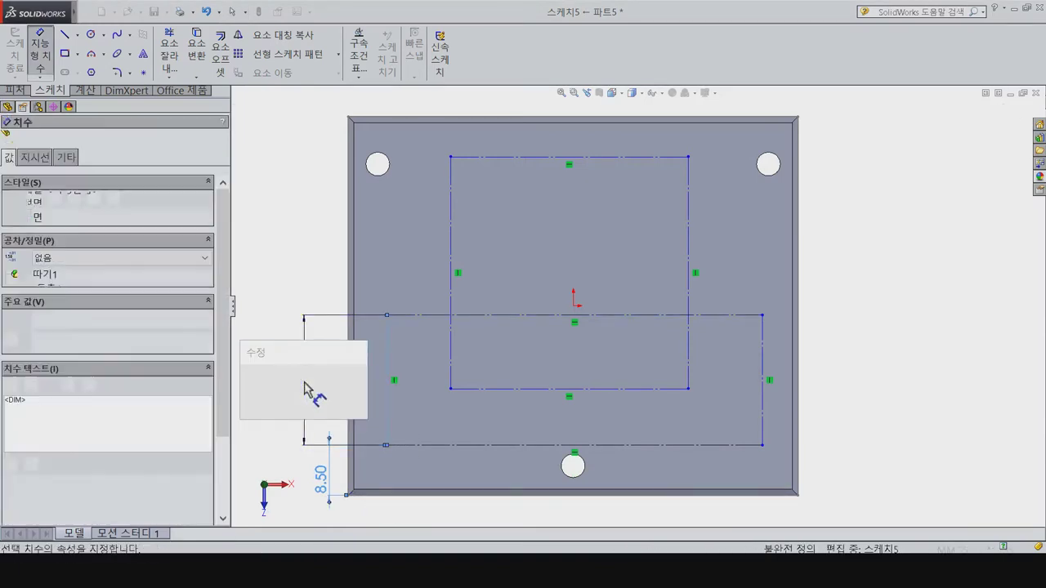
{"action": "type", "text": "18"}
{"action": "key", "text": "Return"}
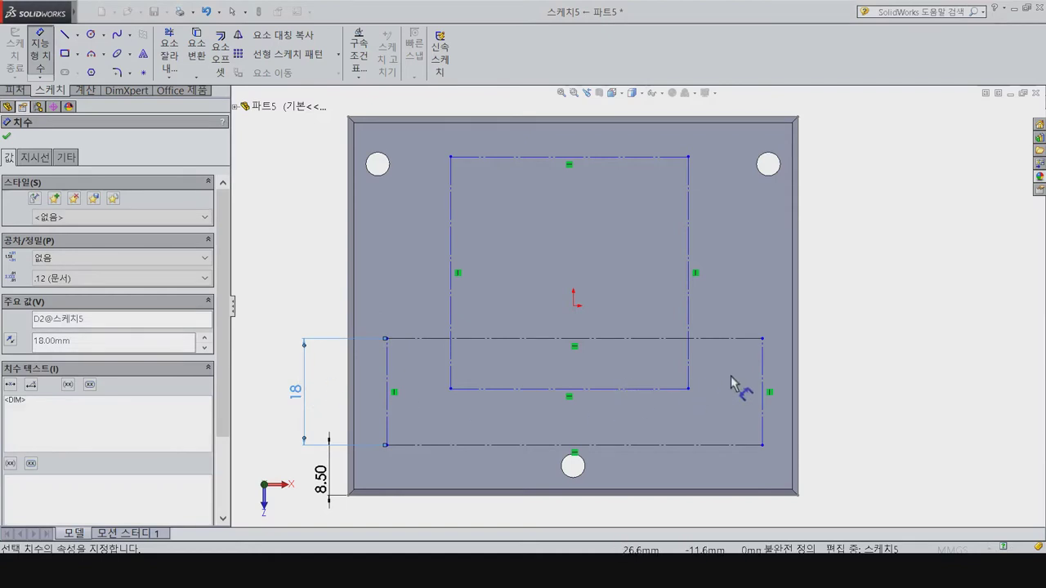
Step: Give the lower rectangle a 65.20 mm width and centre it at 32.60 mm from the origin
{"action": "left_click", "coordinate": [761, 395]}
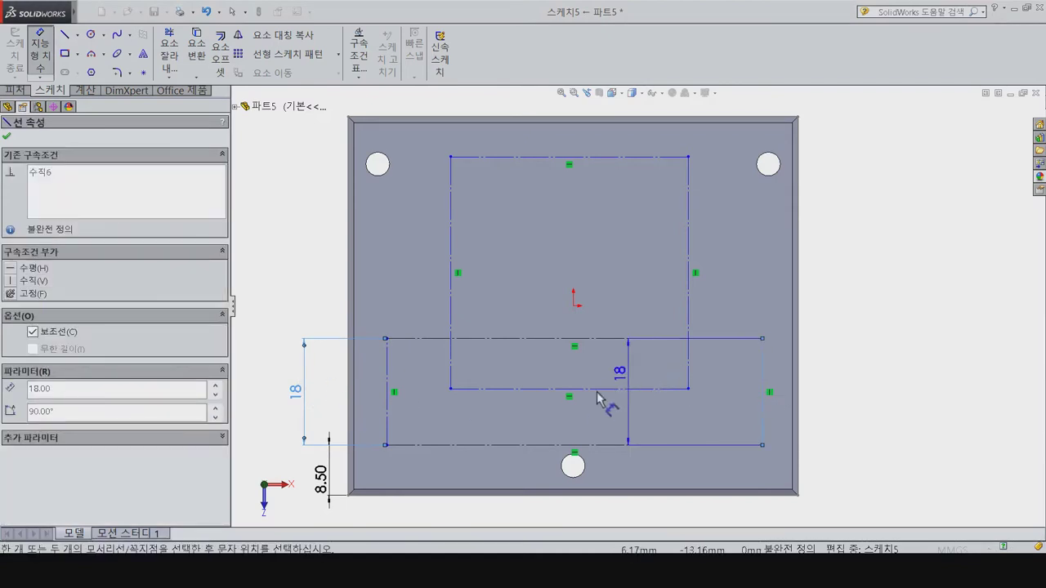
{"action": "left_click", "coordinate": [385, 420]}
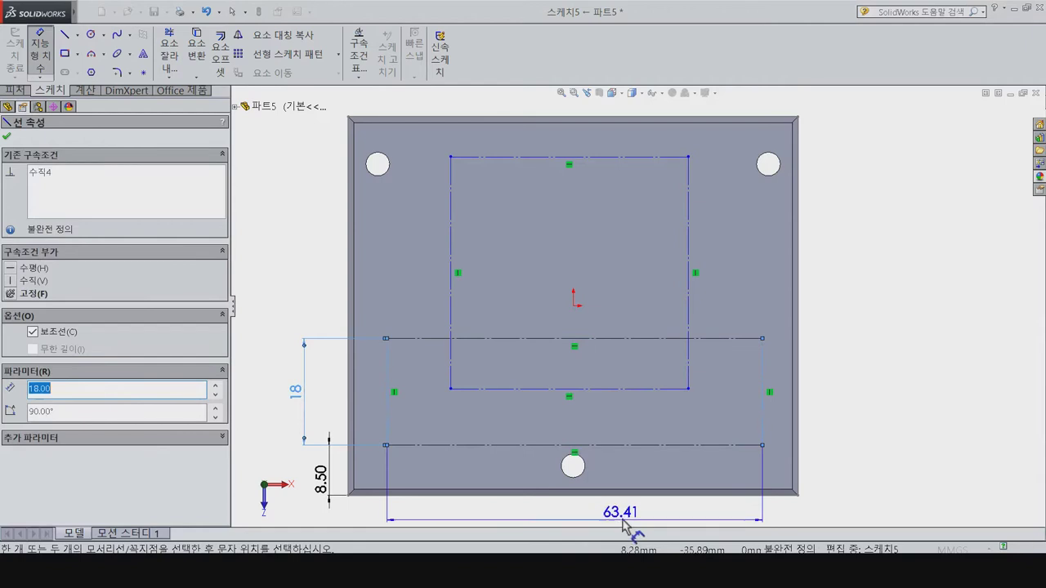
{"action": "left_click", "coordinate": [612, 527]}
{"action": "type", "text": "65.2"}
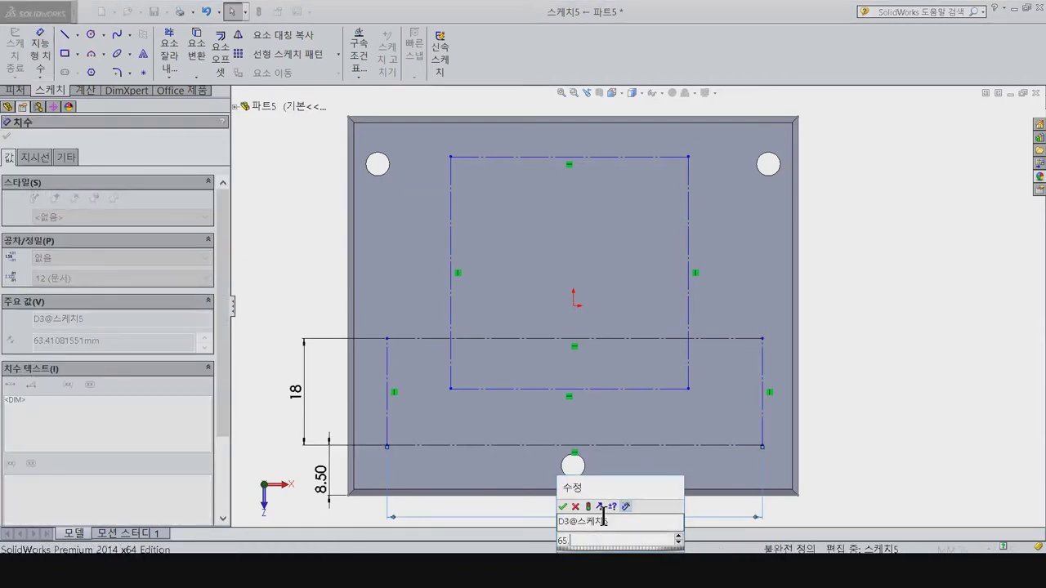
{"action": "key", "text": "Return"}
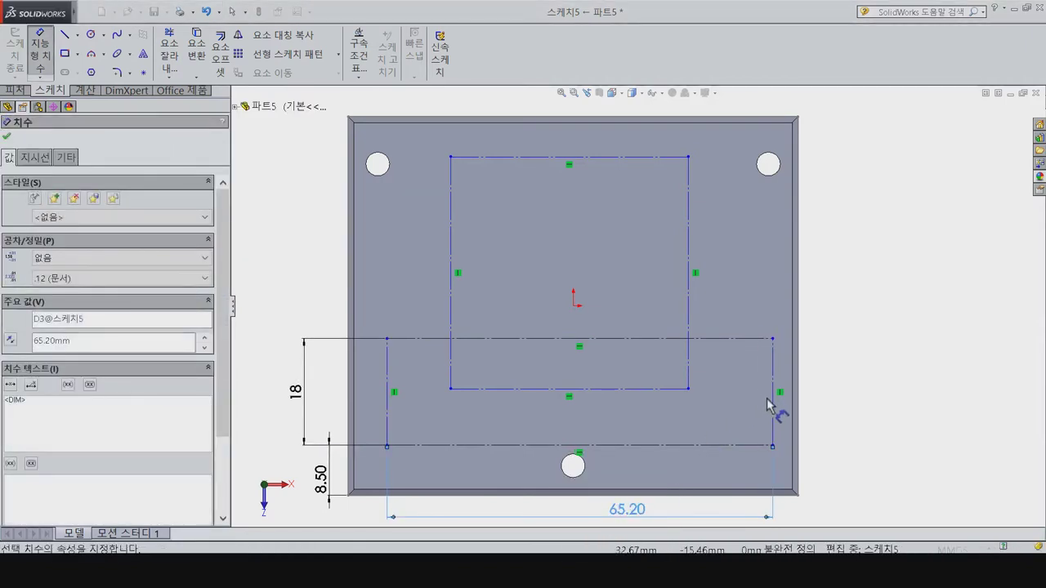
{"action": "left_click", "coordinate": [773, 406]}
{"action": "left_click", "coordinate": [574, 305]}
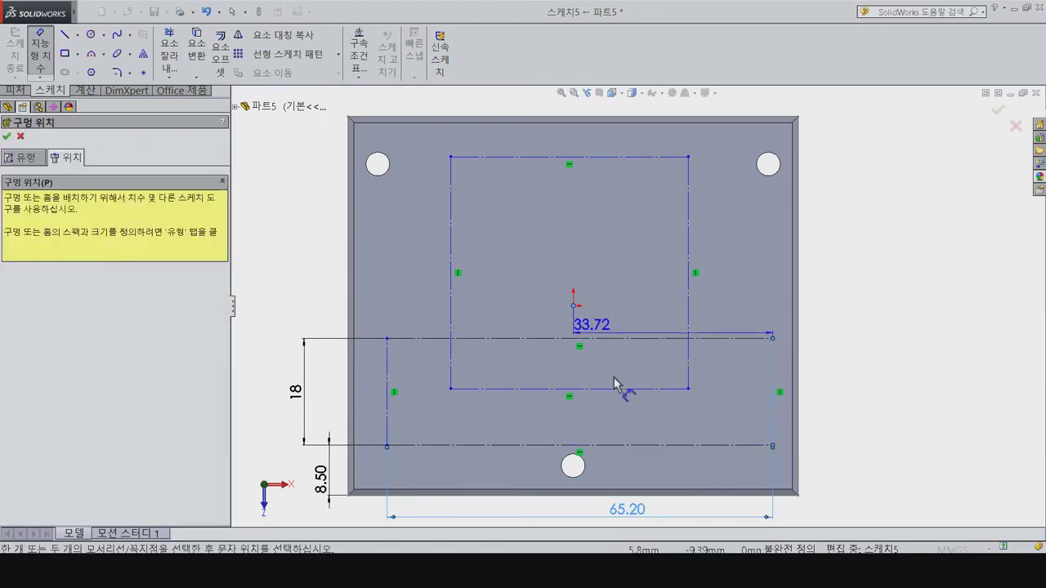
{"action": "left_click", "coordinate": [654, 417]}
{"action": "type", "text": "6"}
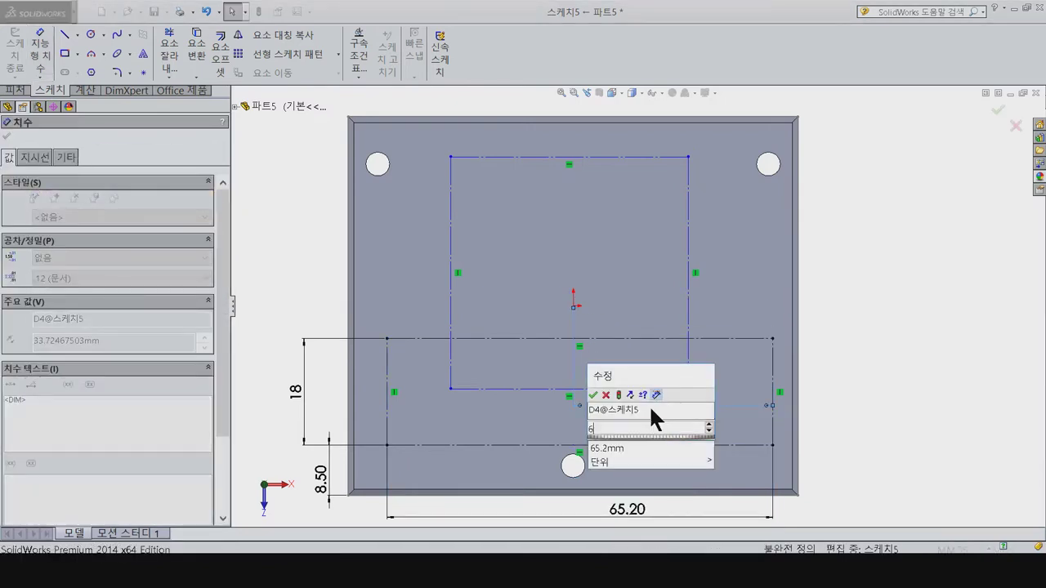
{"action": "type", "text": "5.2/2"}
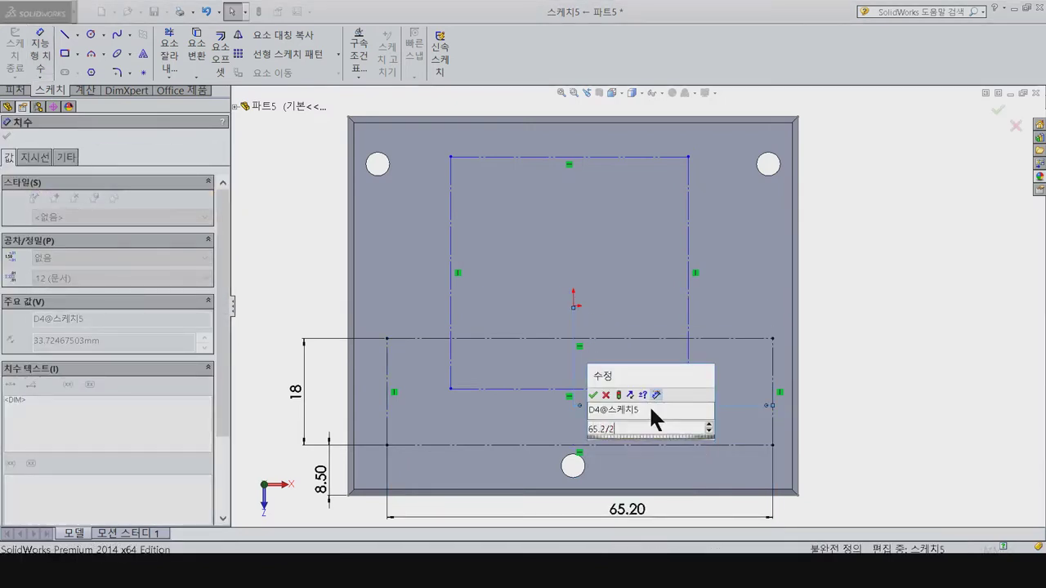
{"action": "key", "text": "Return"}
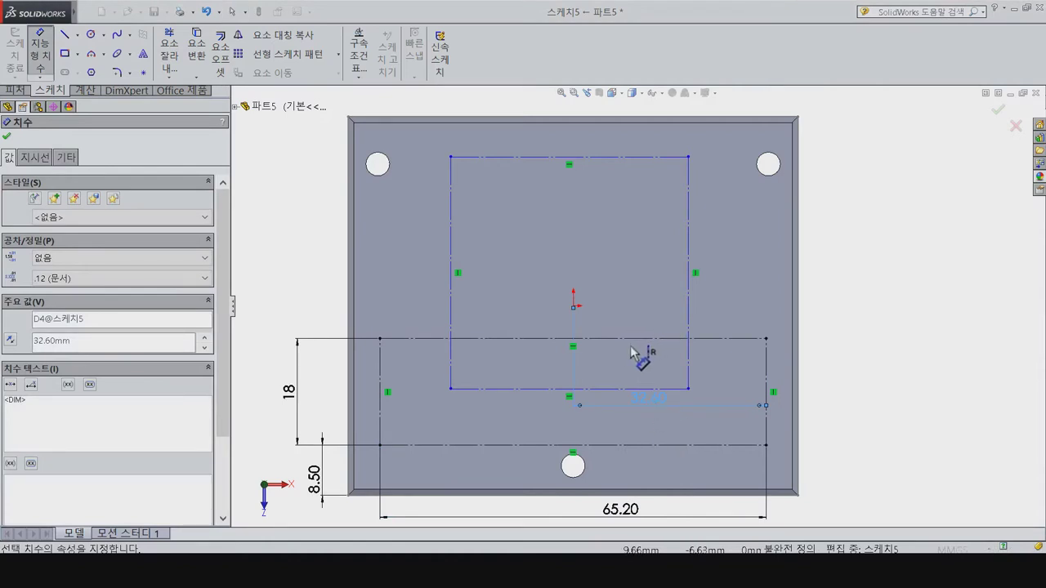
Step: Set the upper rectangle's width to 28 mm and add a 14 mm dimension
{"action": "left_click", "coordinate": [569, 157]}
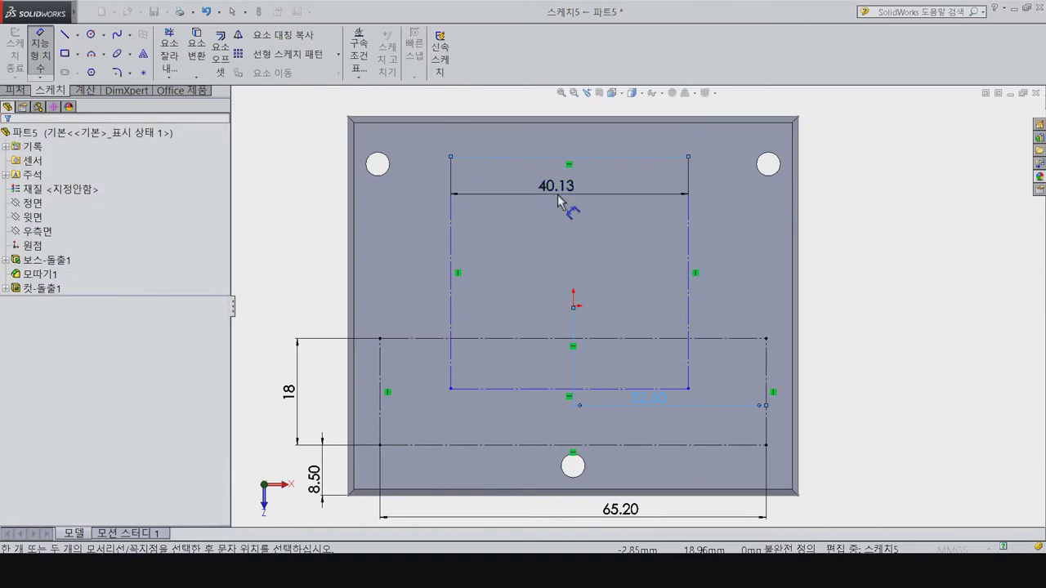
{"action": "left_click", "coordinate": [558, 200]}
{"action": "type", "text": "28"}
{"action": "key", "text": "Return"}
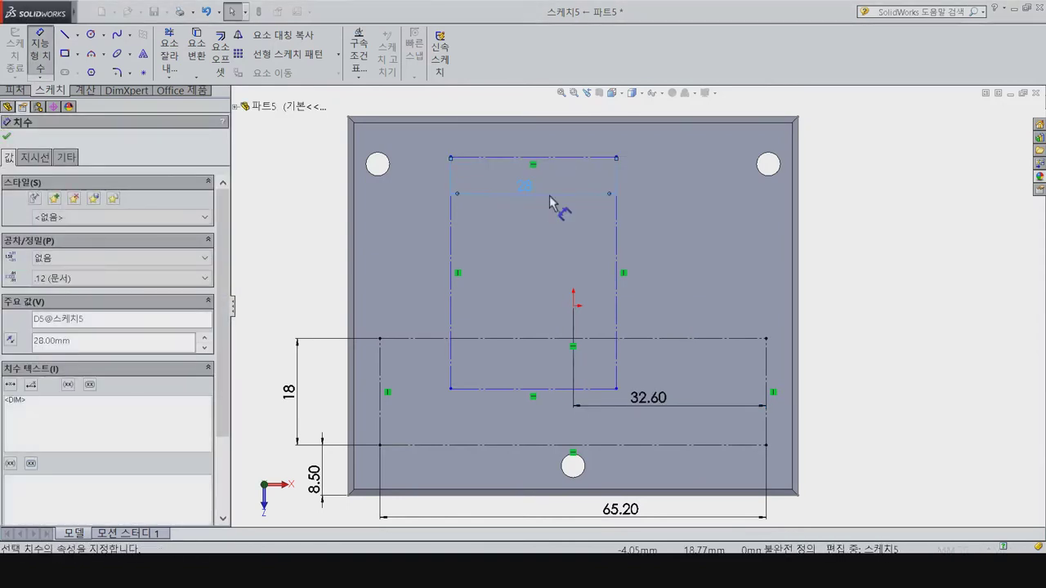
{"action": "left_click", "coordinate": [574, 300]}
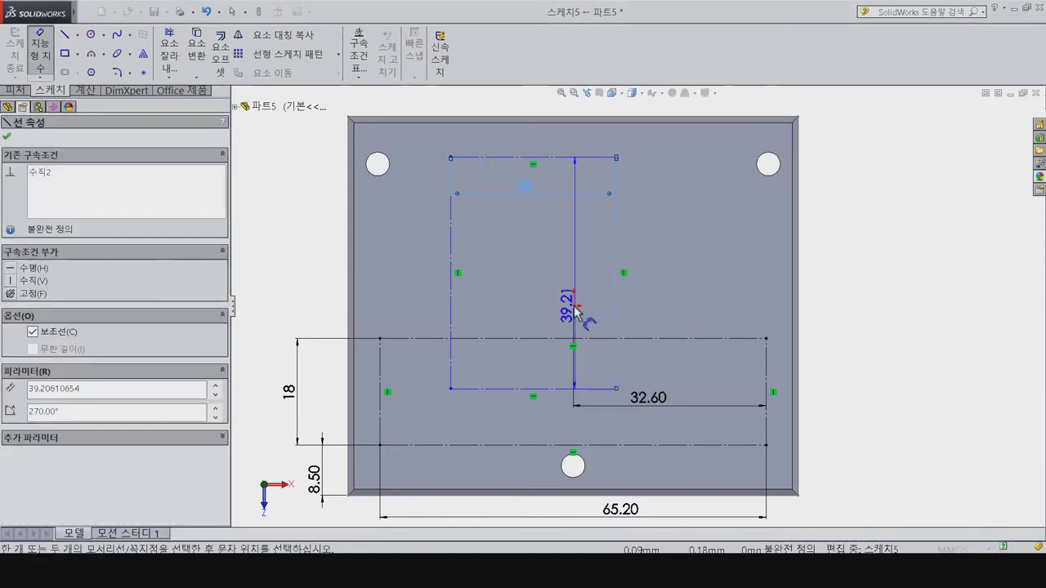
{"action": "left_click", "coordinate": [574, 305]}
{"action": "left_click", "coordinate": [572, 246]}
{"action": "type", "text": "14"}
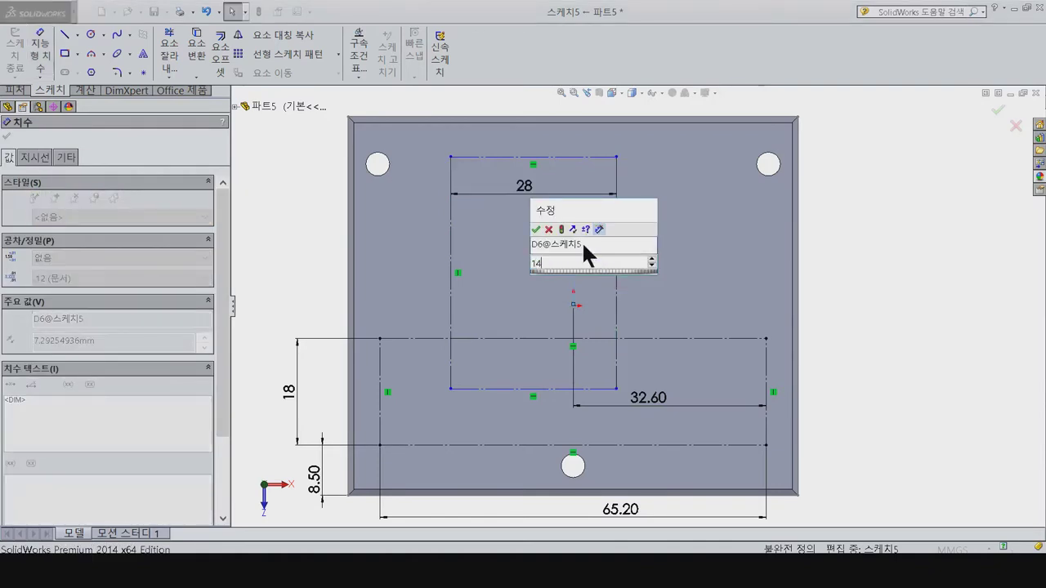
{"action": "key", "text": "Return"}
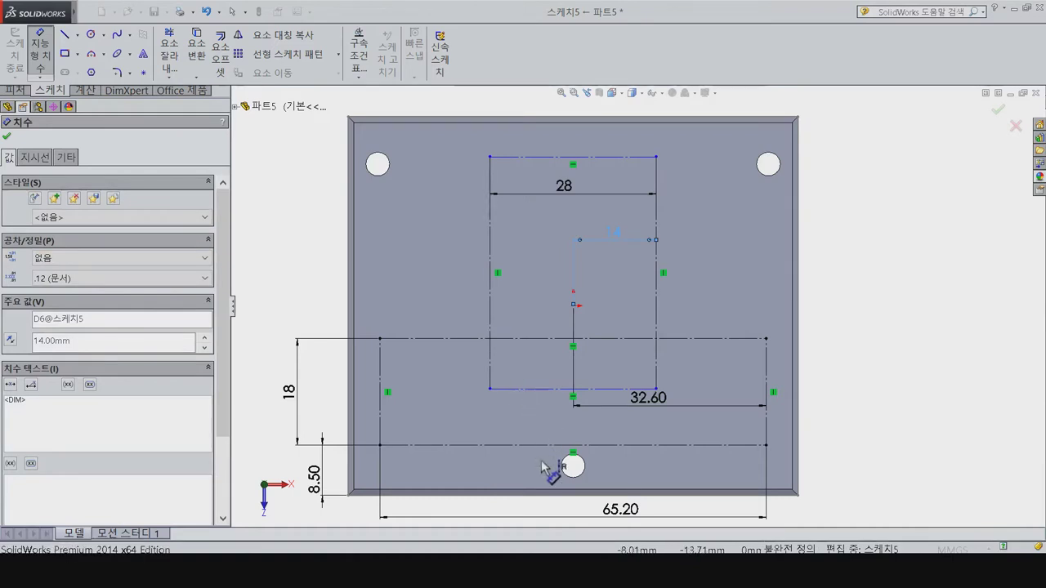
Step: Add the 25 mm distance from the plate bottom and the 33 mm rectangle height
{"action": "left_click", "coordinate": [531, 493]}
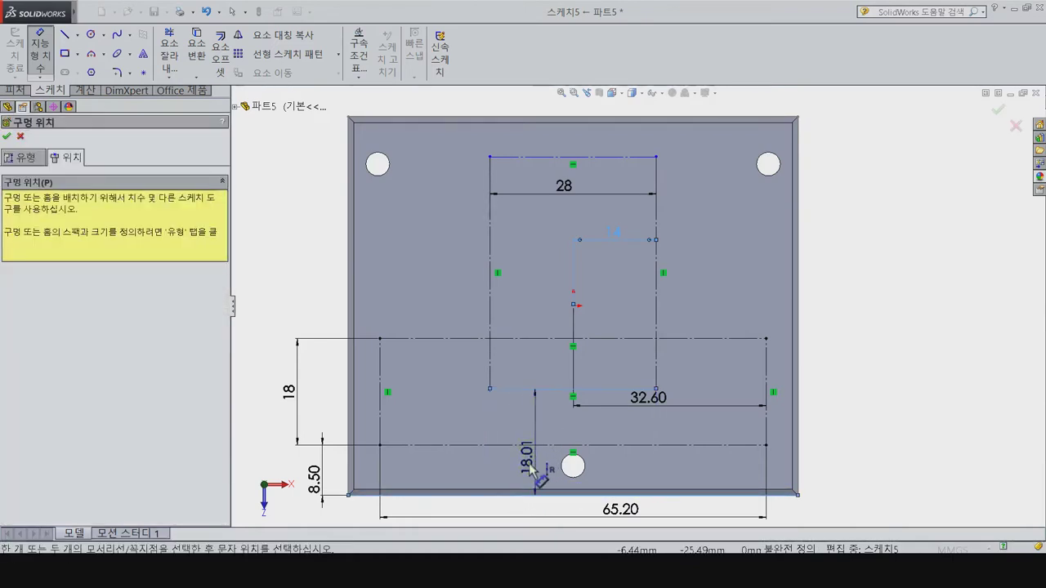
{"action": "left_click", "coordinate": [529, 465]}
{"action": "key", "text": "Return"}
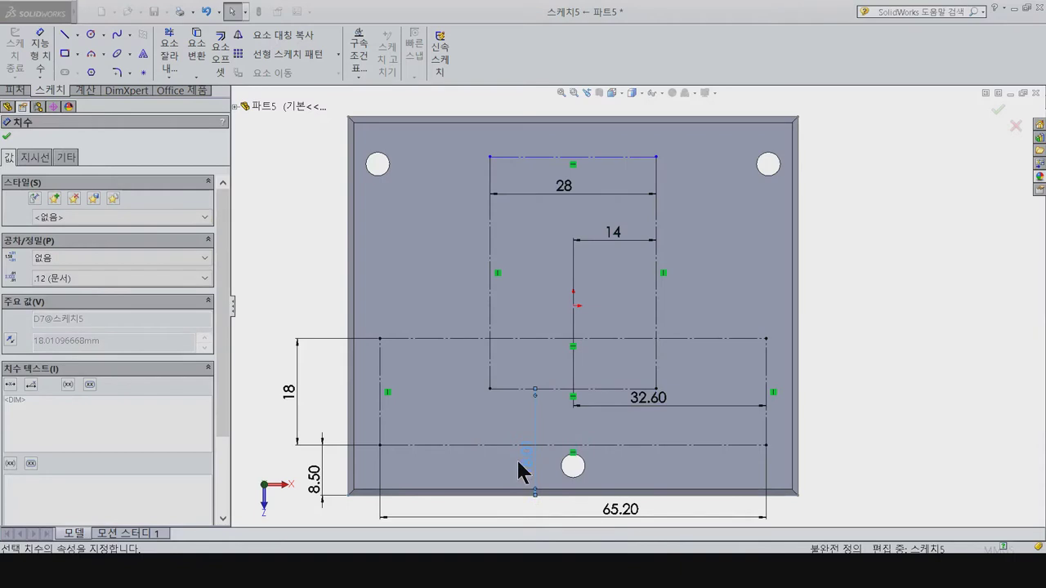
{"action": "left_click", "coordinate": [491, 282]}
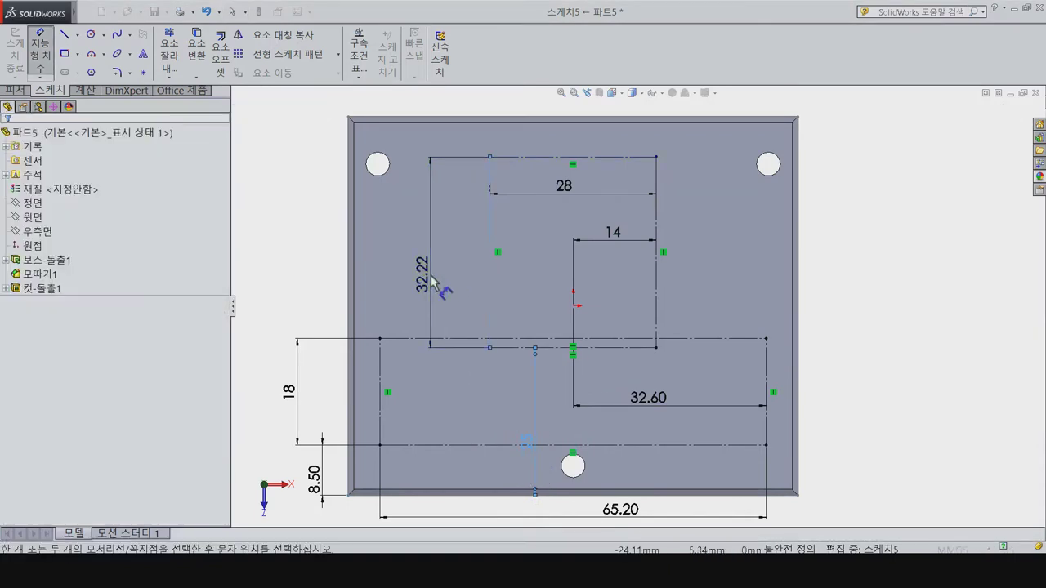
{"action": "left_click", "coordinate": [431, 282]}
{"action": "key", "text": "Return"}
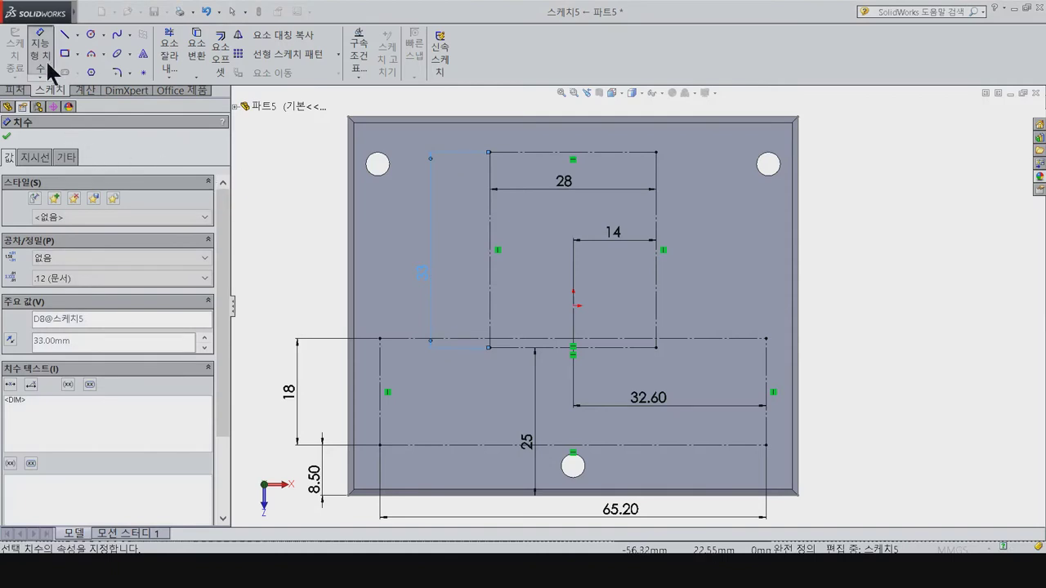
{"action": "left_click", "coordinate": [7, 135]}
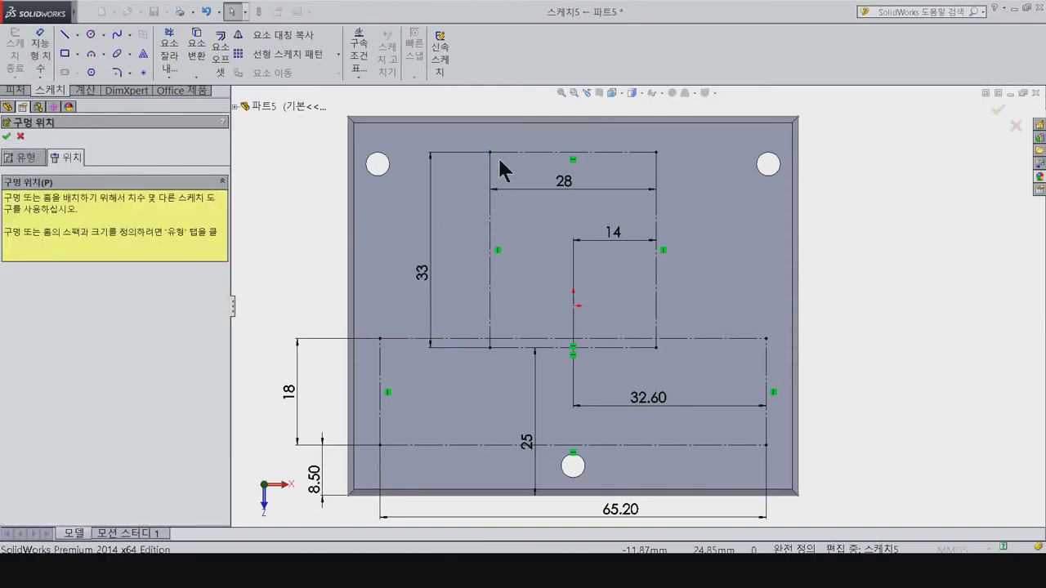
{"action": "left_click", "coordinate": [144, 73]}
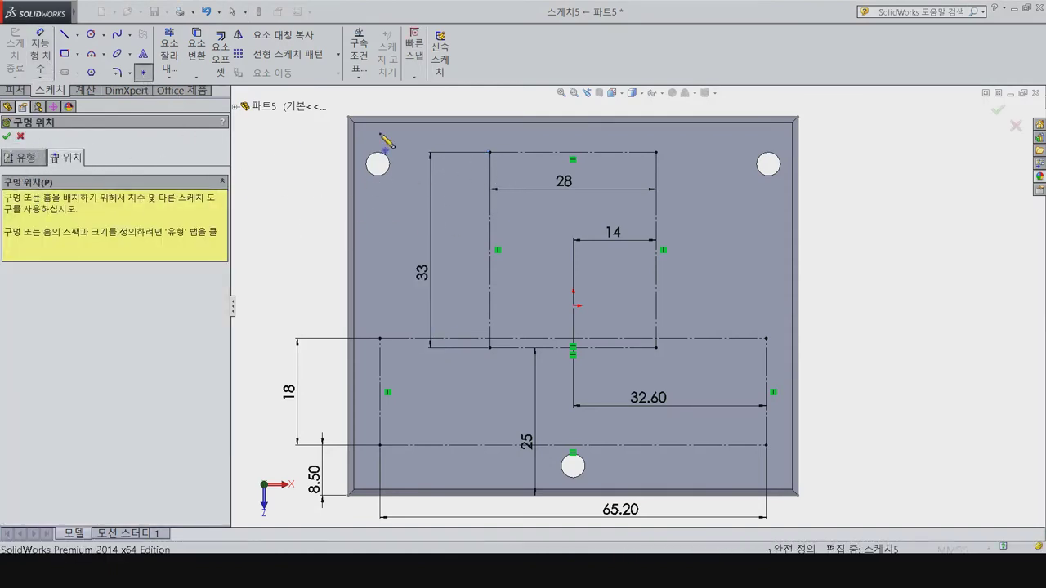
Step: Place hole points on all eight rectangle corners and create the M3 tapped holes
{"action": "left_click", "coordinate": [489, 152]}
{"action": "left_click", "coordinate": [656, 152]}
{"action": "left_click", "coordinate": [656, 347]}
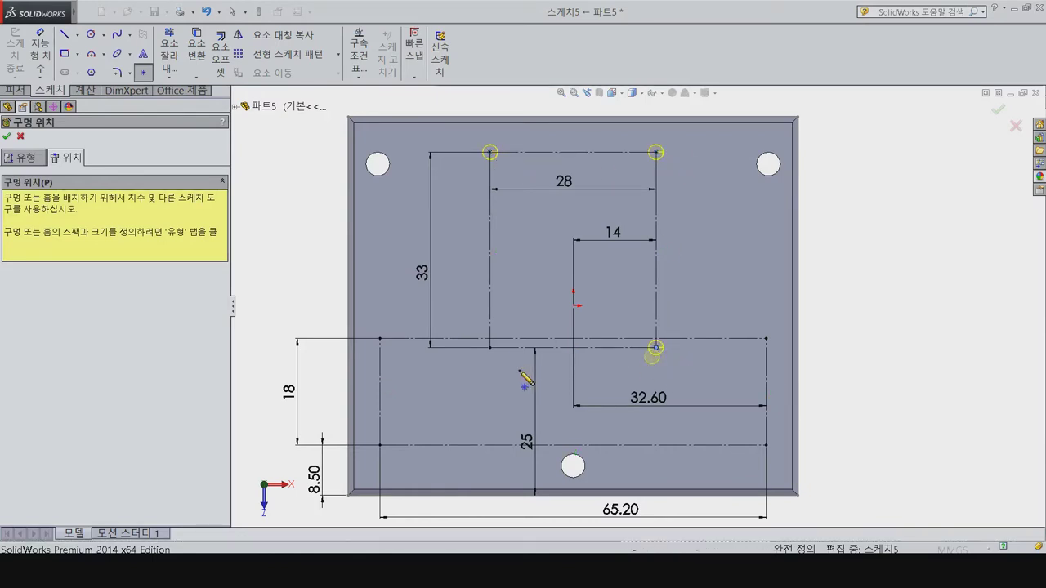
{"action": "left_click", "coordinate": [489, 347]}
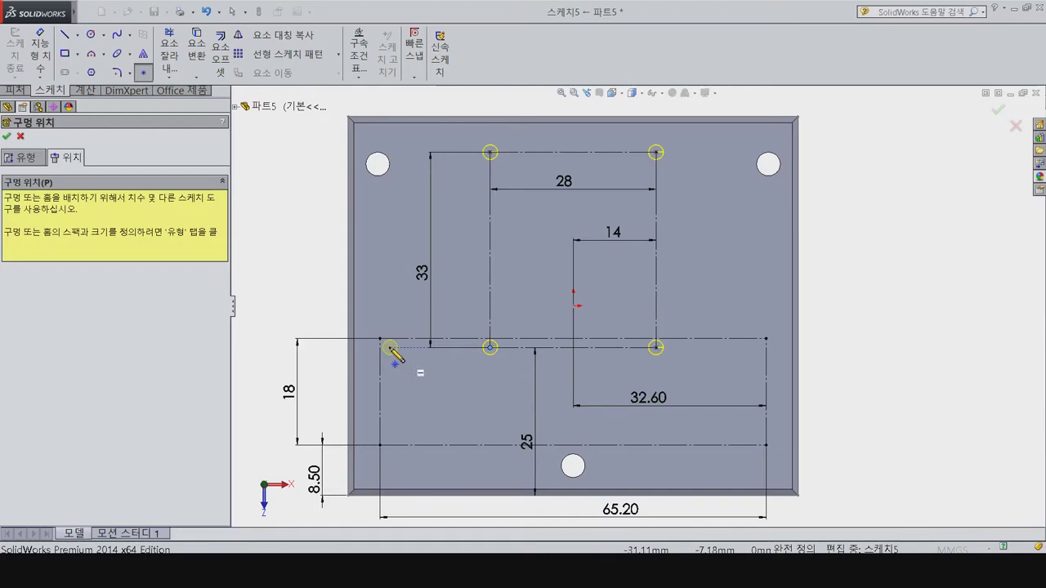
{"action": "left_click", "coordinate": [380, 338]}
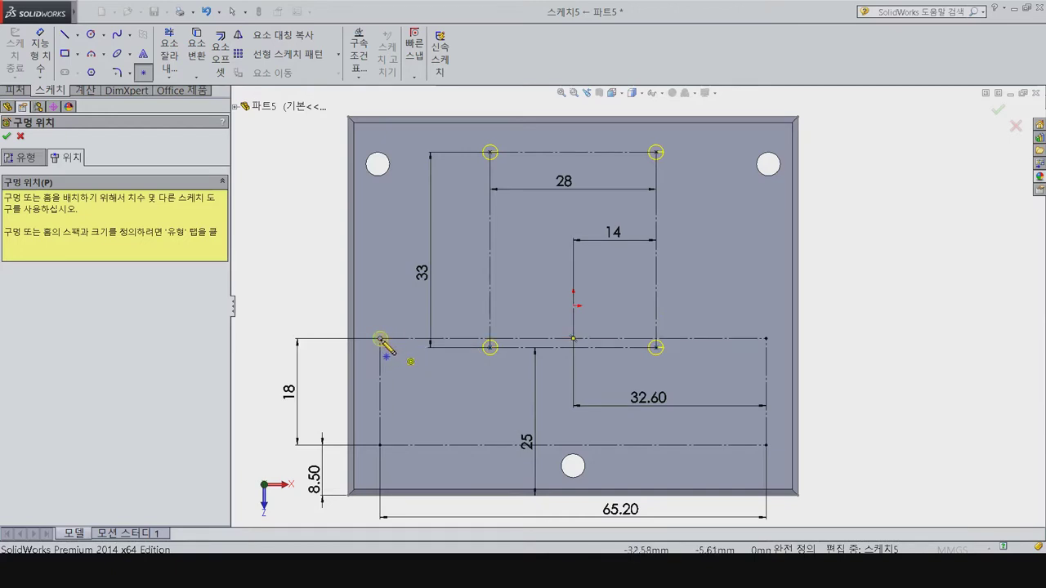
{"action": "left_click", "coordinate": [380, 445]}
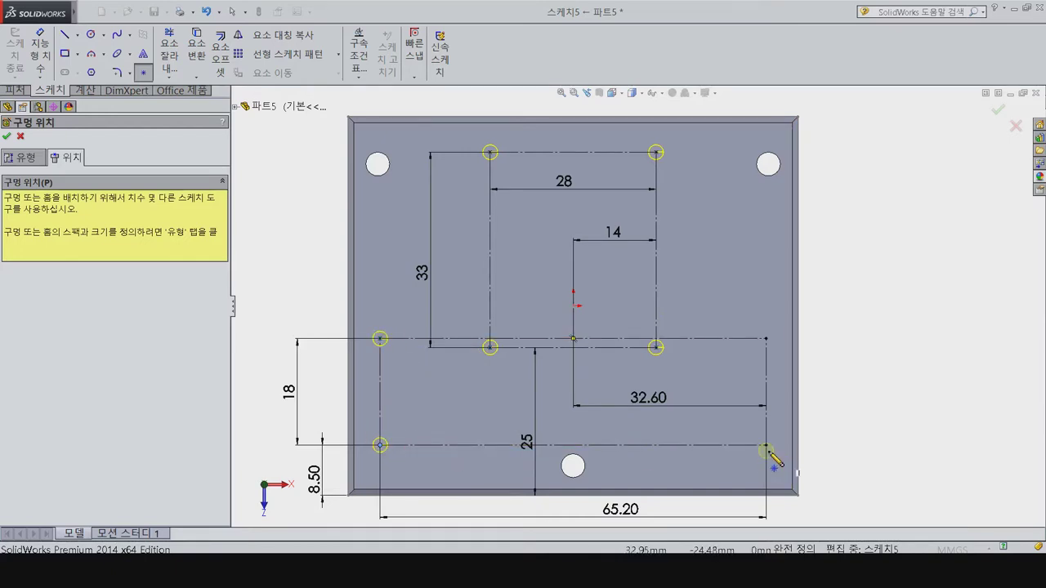
{"action": "left_click", "coordinate": [766, 446]}
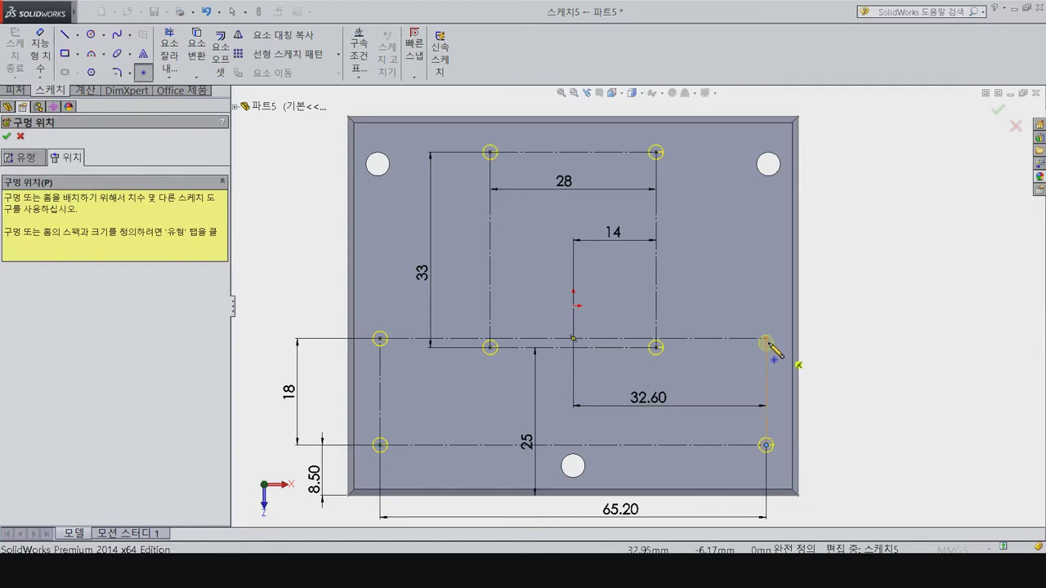
{"action": "left_click", "coordinate": [766, 338]}
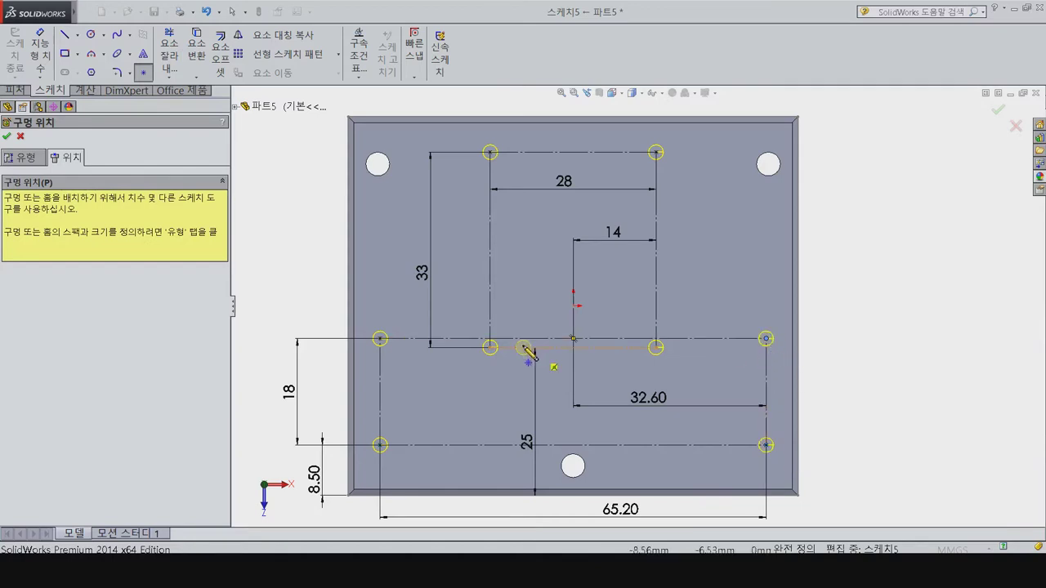
{"action": "left_click", "coordinate": [6, 135]}
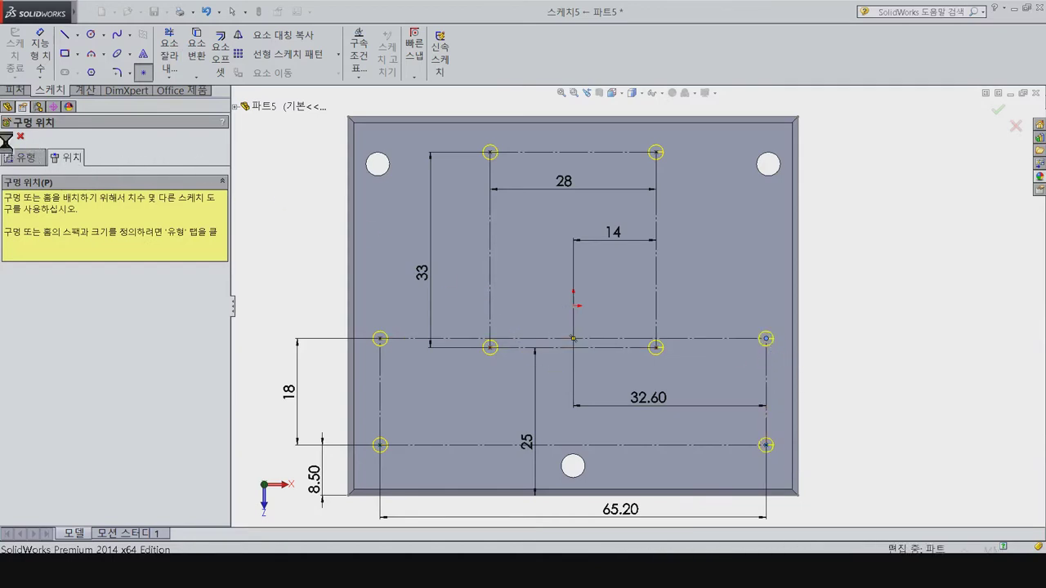
{"action": "left_click", "coordinate": [860, 318]}
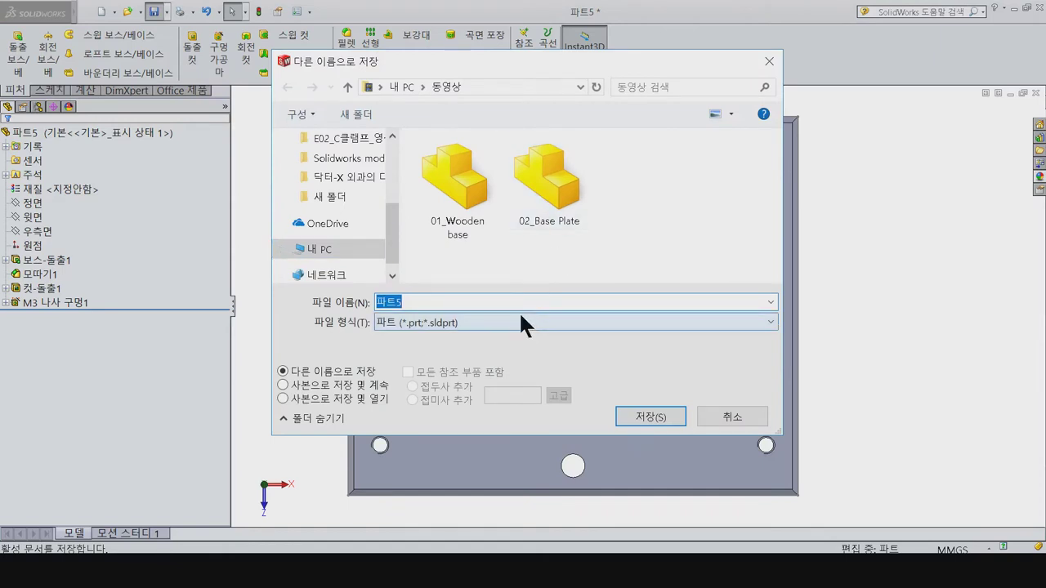
Step: Save the part as 02_Base Plate, overwriting the existing file, and close it
{"action": "type", "text": "03"}
{"action": "key", "text": "BackSpace"}
{"action": "key", "text": "BackSpace"}
{"action": "type", "text": "2_Base Plat"}
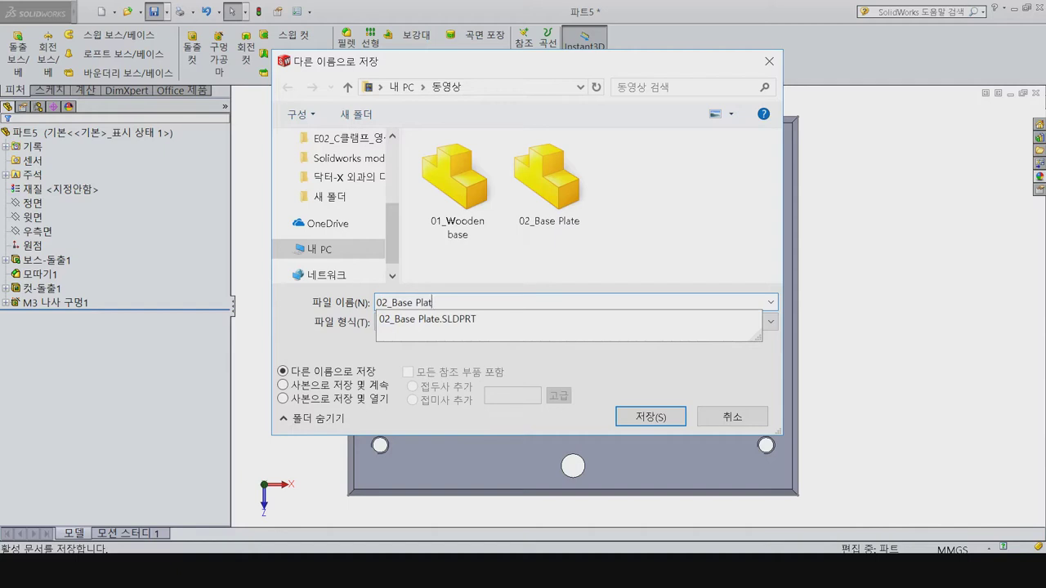
{"action": "key", "text": "Return"}
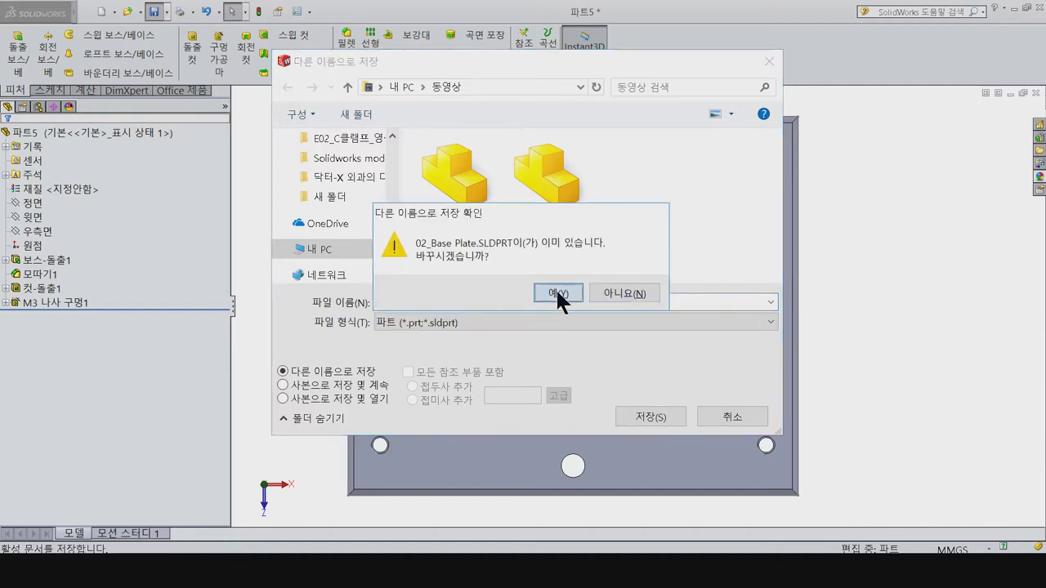
{"action": "left_click", "coordinate": [557, 289]}
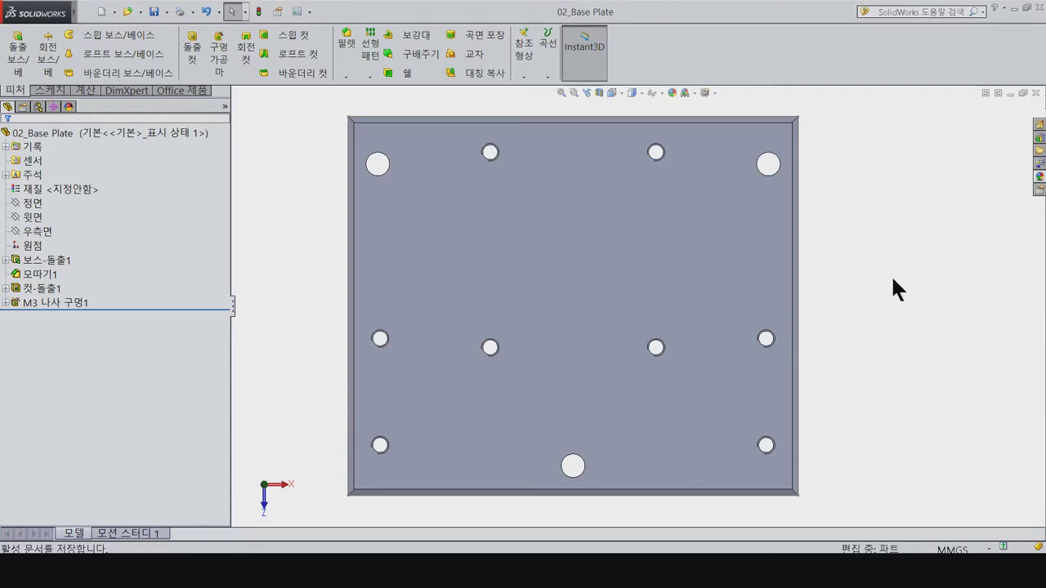
{"action": "key", "text": "ctrl+w"}
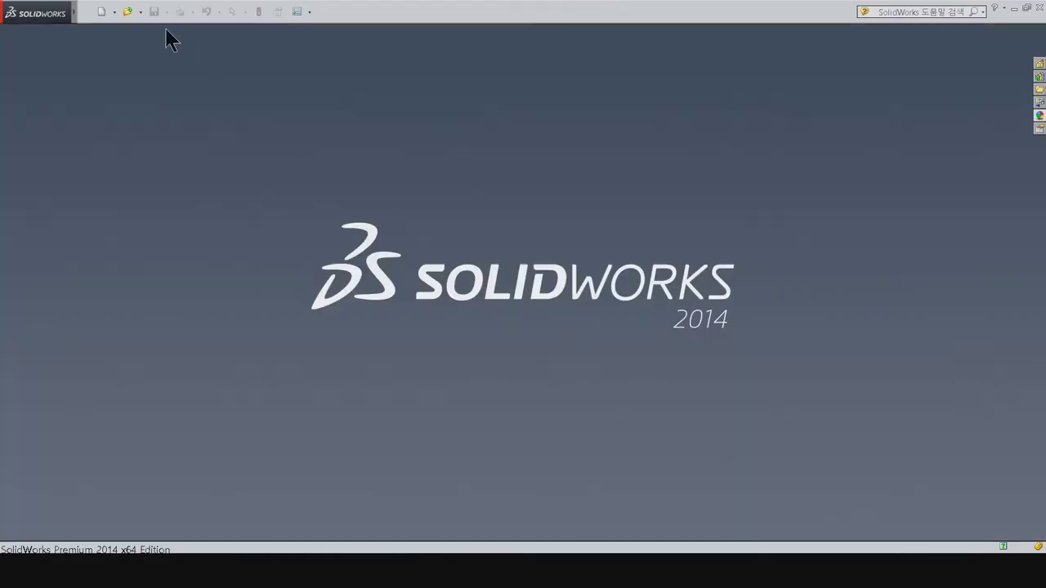
Step: Create a new Part document and select its Front Plane
{"action": "left_click", "coordinate": [103, 15]}
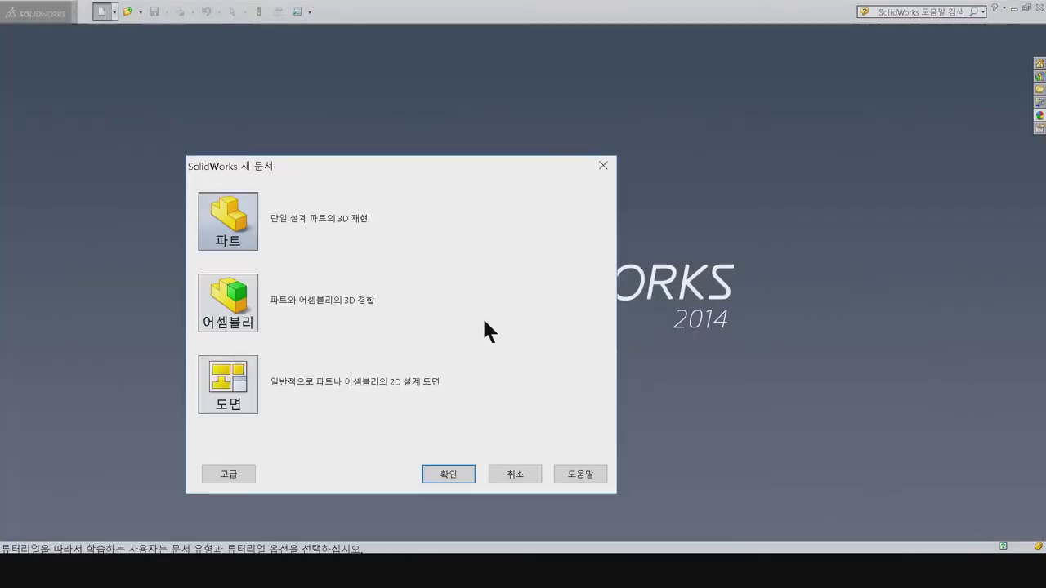
{"action": "left_click", "coordinate": [437, 475]}
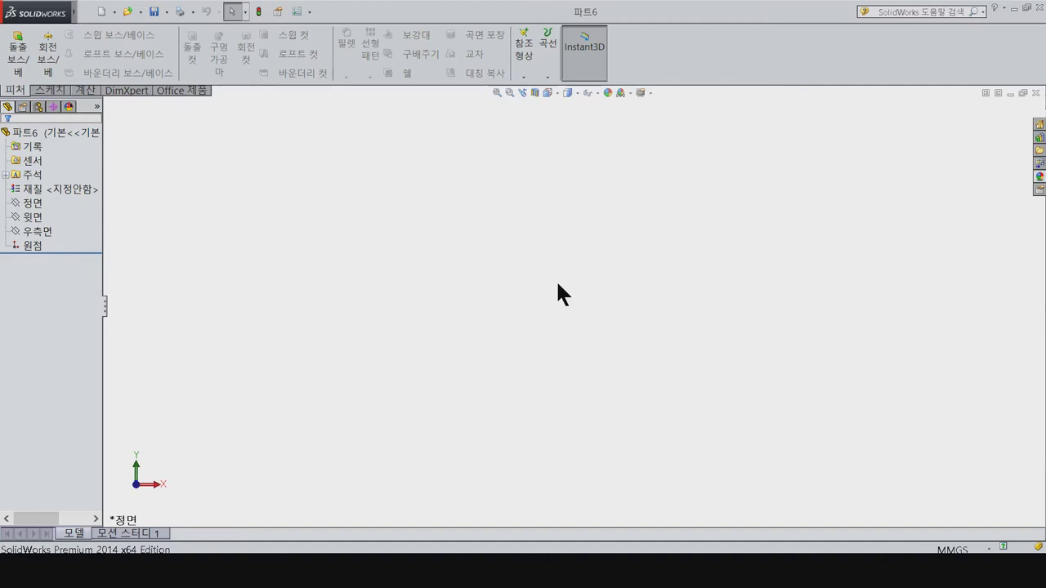
{"action": "left_click", "coordinate": [33, 202]}
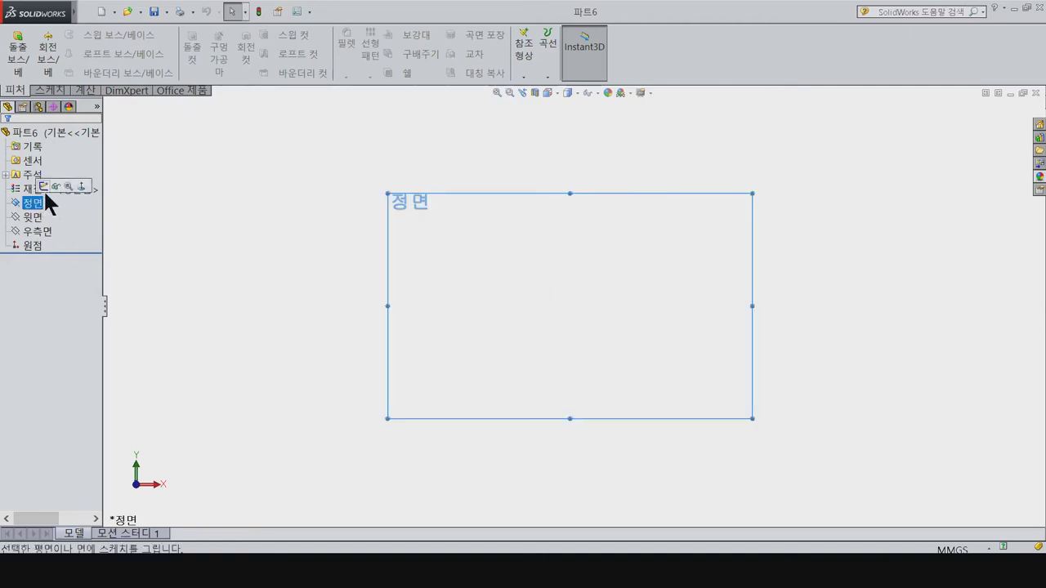
Step: On the Front plane, draw a tall narrow triangle from the origin plus a short vertical line above it
{"action": "left_click", "coordinate": [57, 187]}
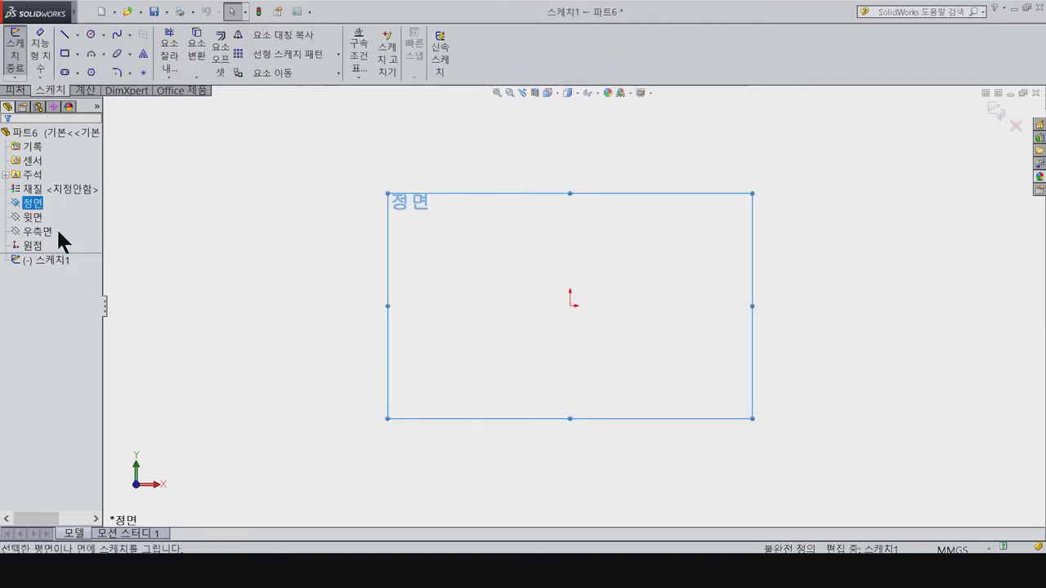
{"action": "left_click", "coordinate": [64, 37]}
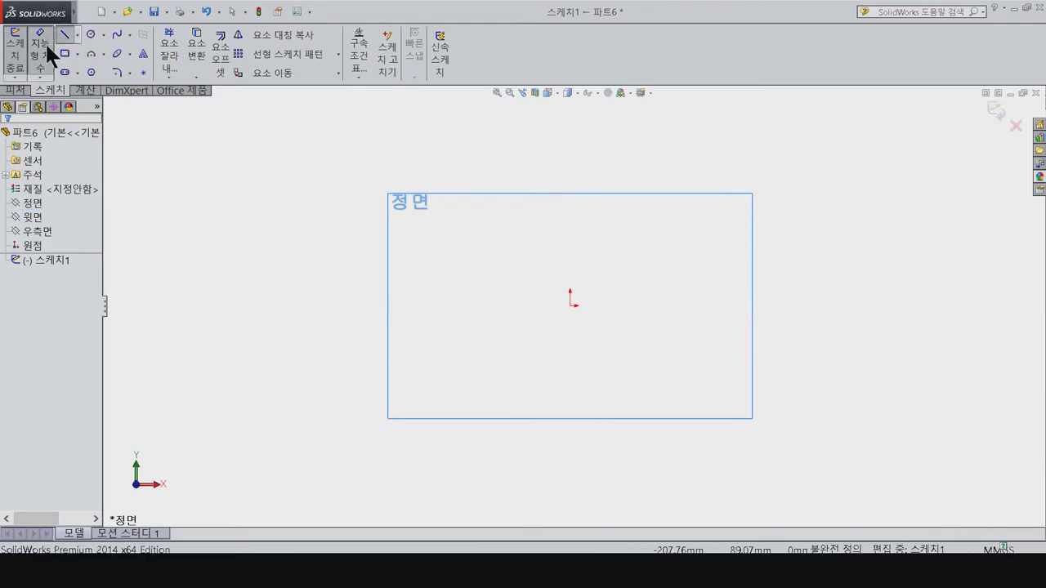
{"action": "left_click", "coordinate": [570, 304]}
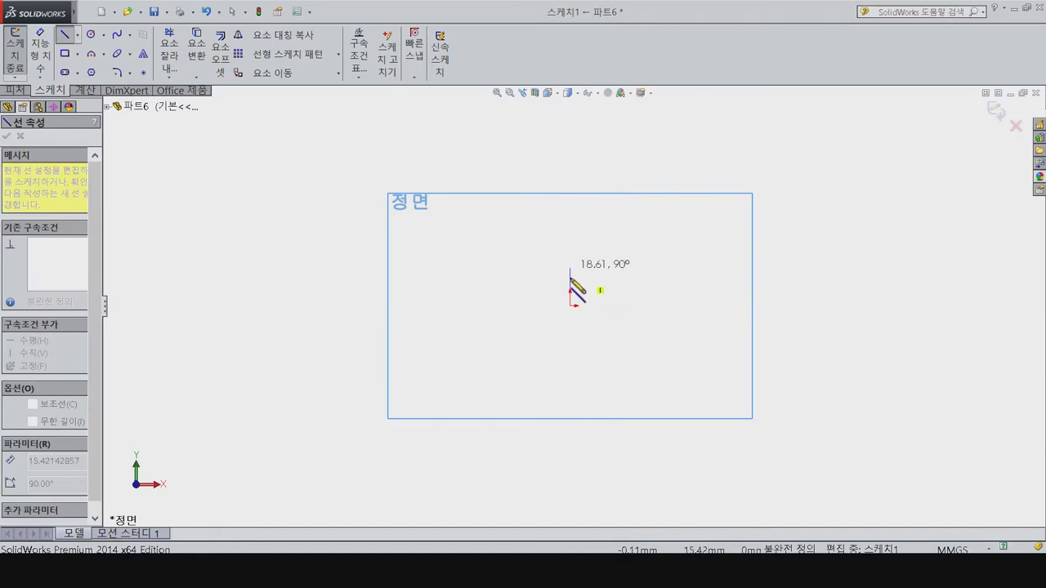
{"action": "left_click", "coordinate": [570, 187]}
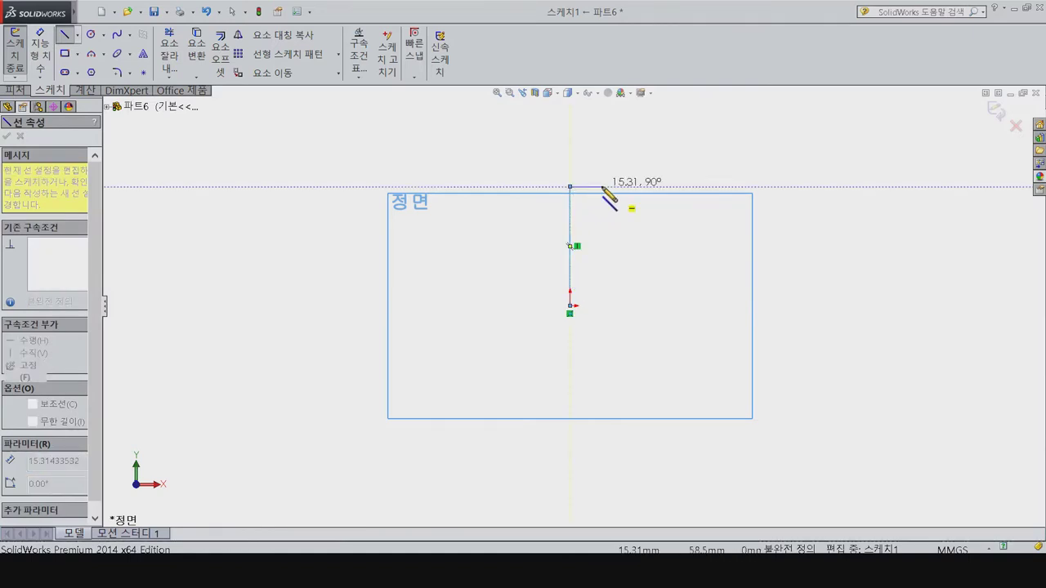
{"action": "left_click", "coordinate": [611, 187]}
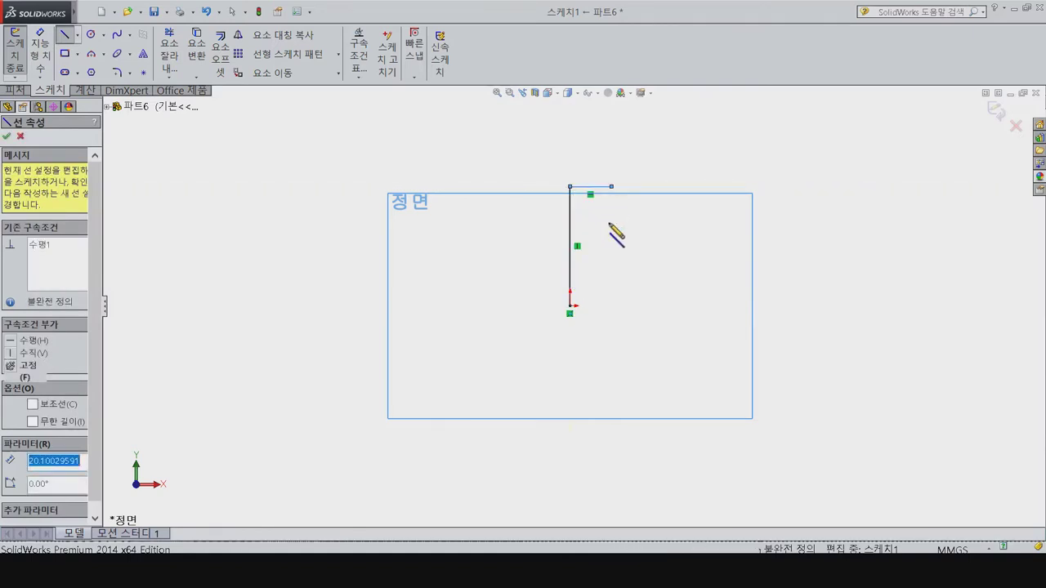
{"action": "left_click", "coordinate": [570, 307]}
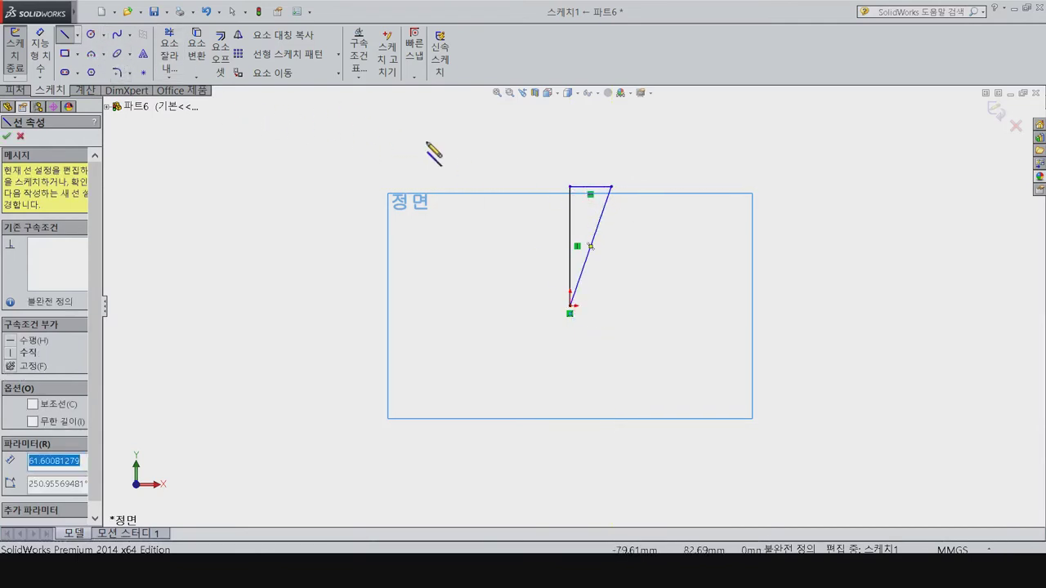
{"action": "left_click", "coordinate": [570, 187]}
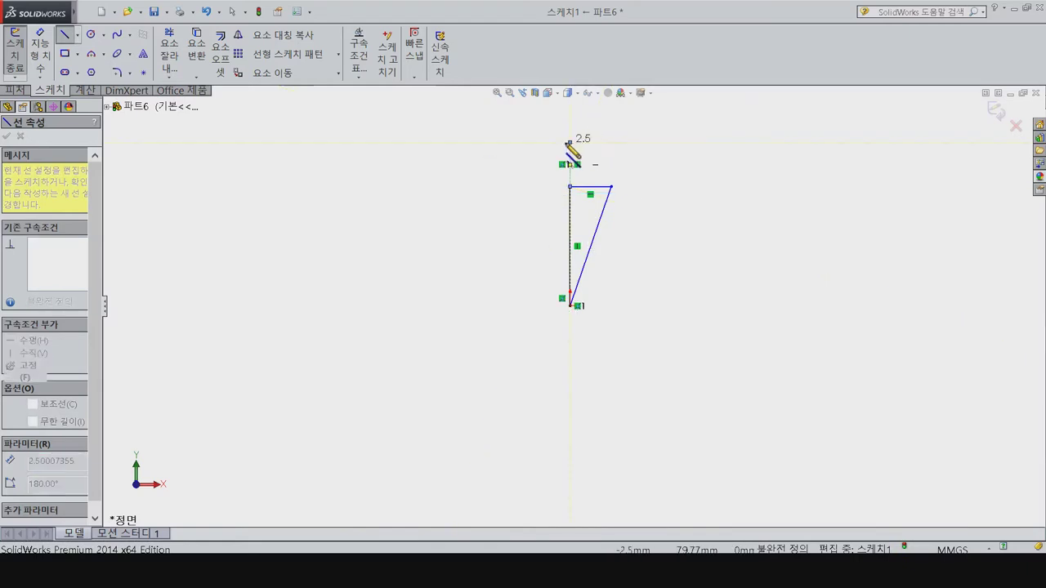
{"action": "left_click", "coordinate": [570, 143]}
{"action": "key", "text": "Escape"}
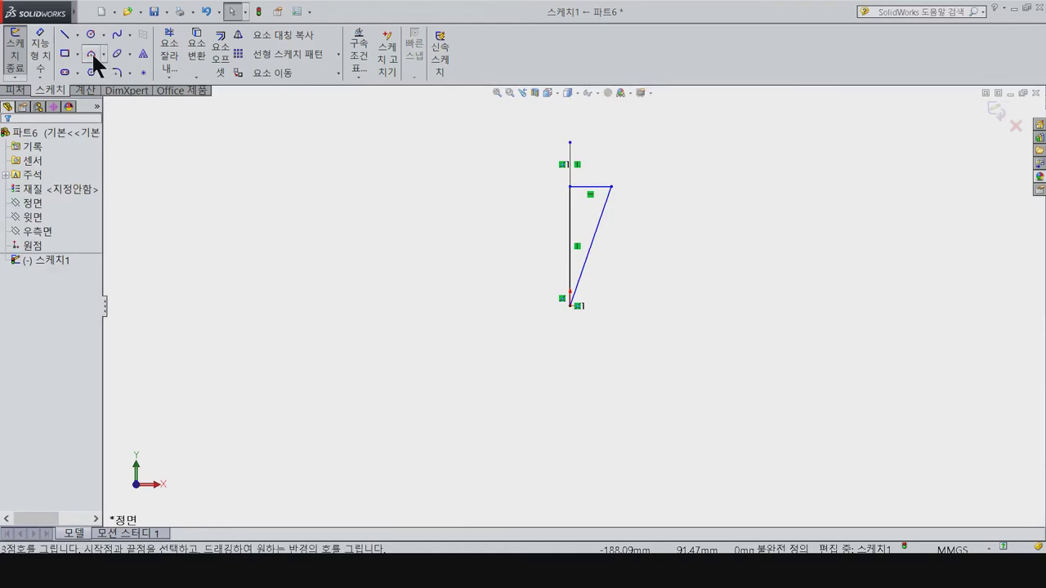
Step: Draw a 3-point arc from the vertical line's top and redraw the top horizontal line out to it
{"action": "left_click", "coordinate": [92, 56]}
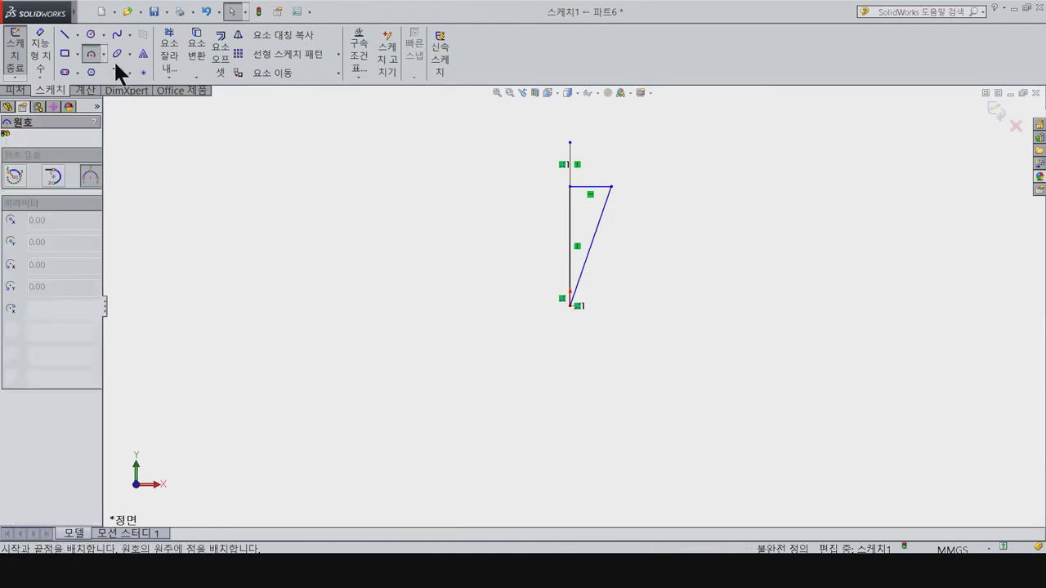
{"action": "left_click", "coordinate": [570, 143]}
{"action": "left_click", "coordinate": [663, 187]}
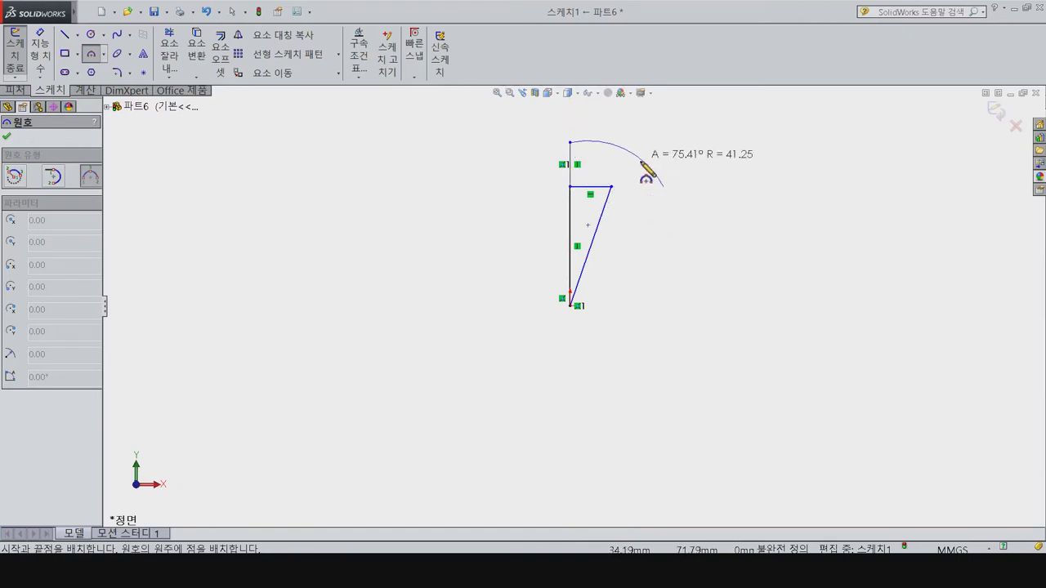
{"action": "left_click", "coordinate": [645, 173]}
{"action": "key", "text": "Escape"}
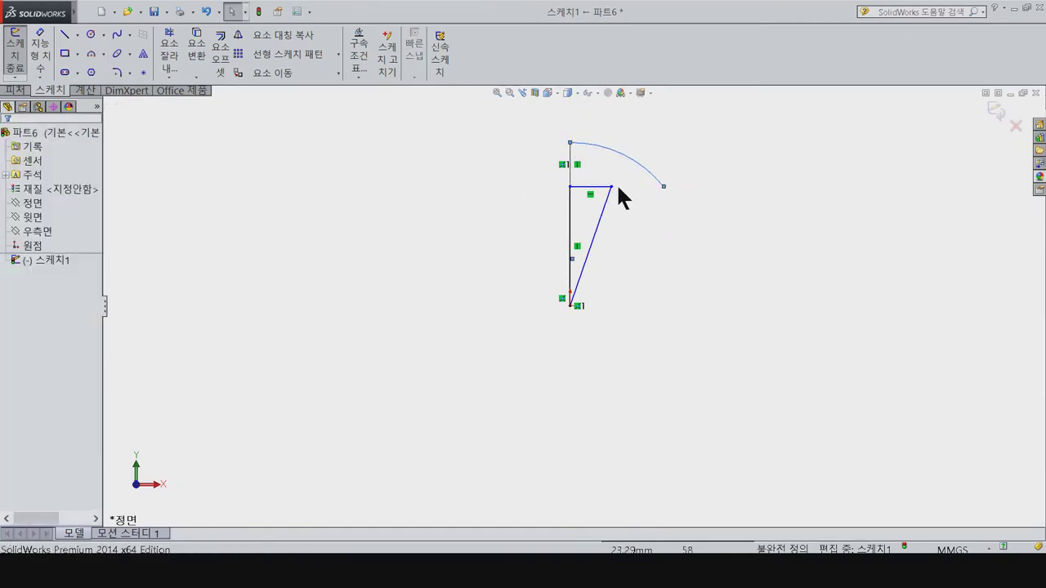
{"action": "left_click", "coordinate": [602, 187]}
{"action": "key", "text": "Delete"}
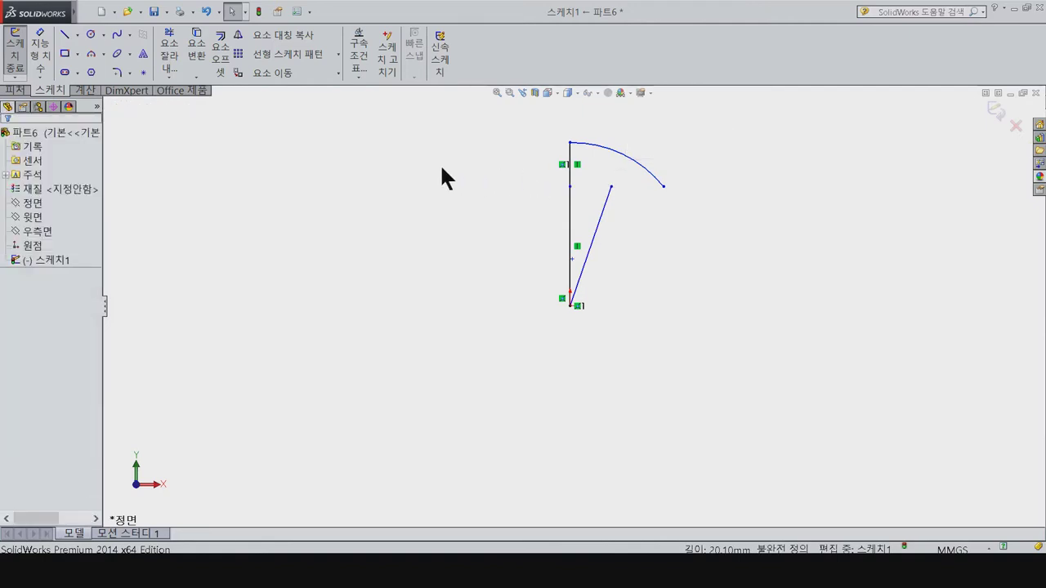
{"action": "left_click", "coordinate": [64, 34]}
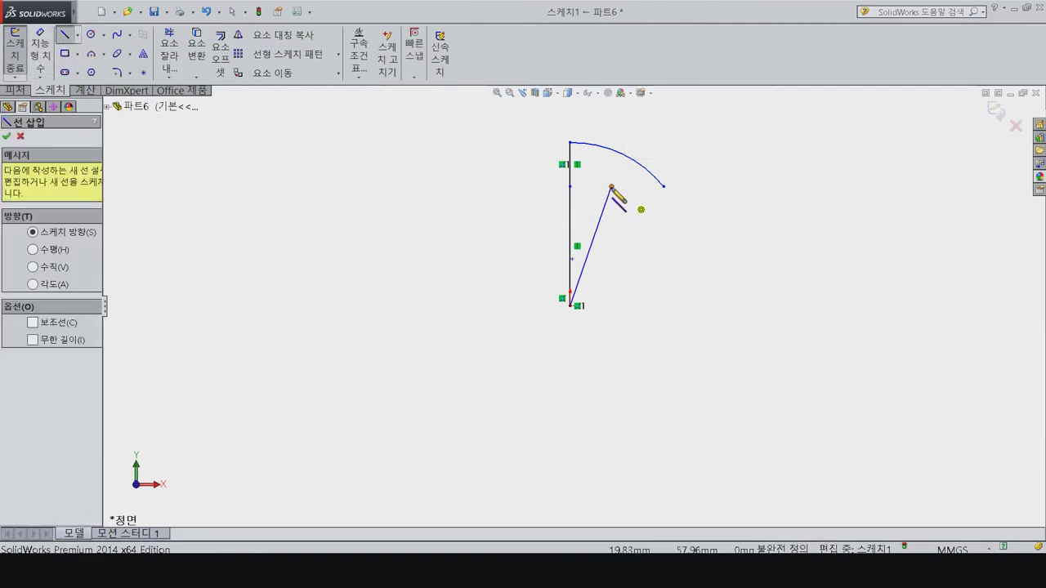
{"action": "left_click_drag", "start_coordinate": [611, 187], "coordinate": [663, 187]}
{"action": "key", "text": "Escape"}
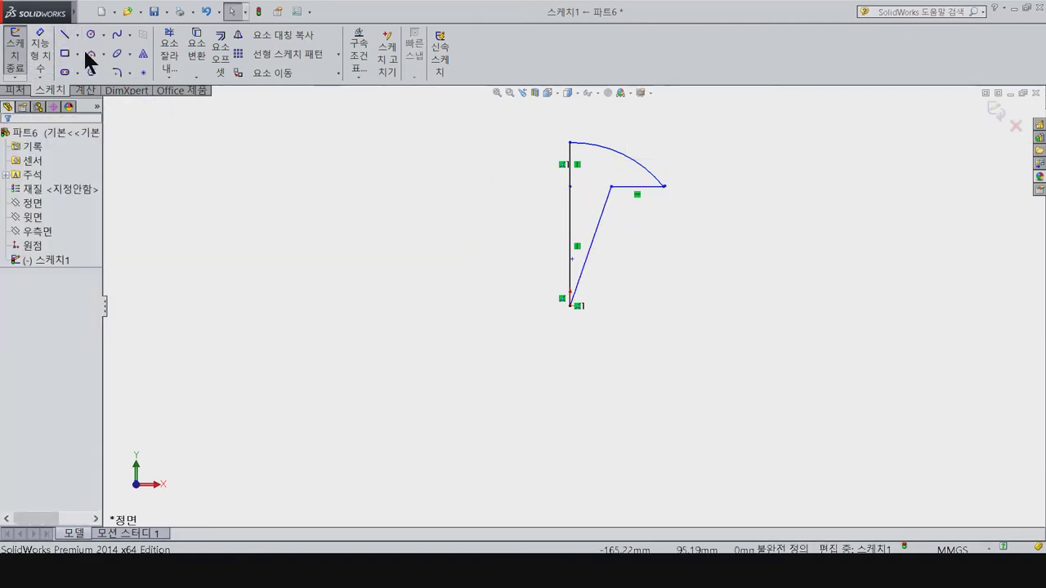
Step: Add a horizontal centreline at the arc's top and make the arc tangent to it
{"action": "key", "text": "l"}
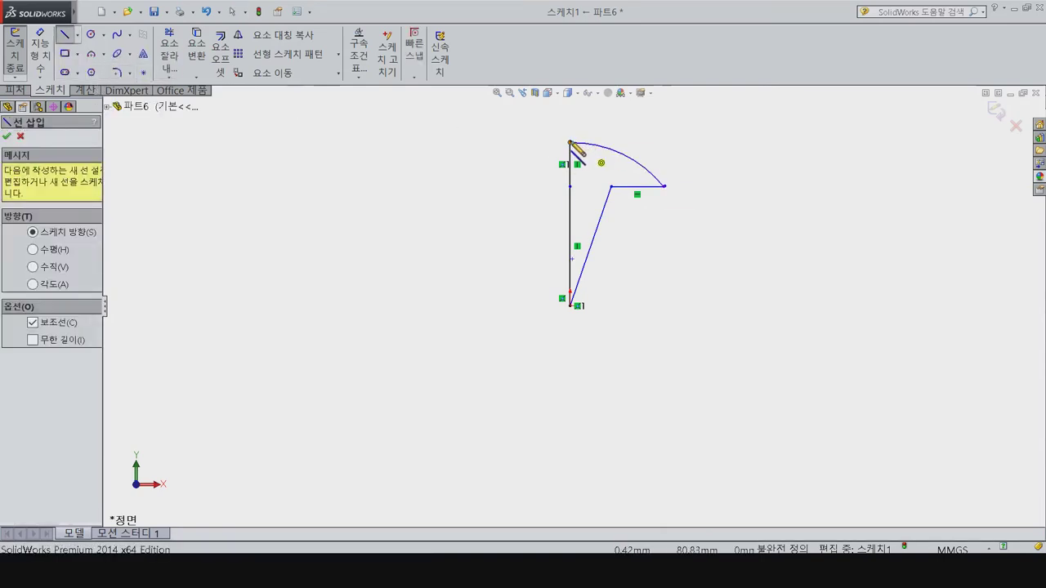
{"action": "left_click", "coordinate": [570, 142]}
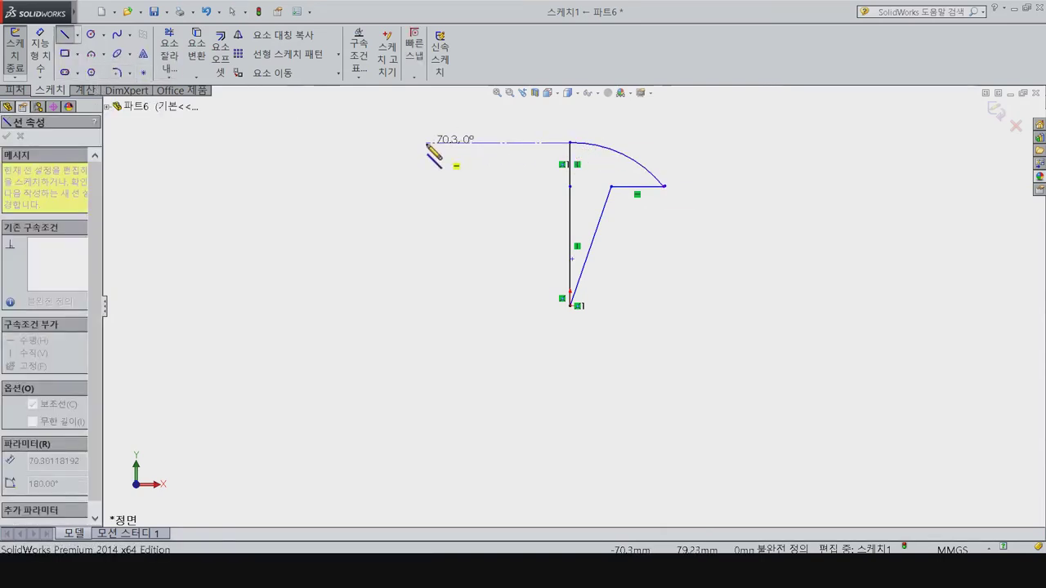
{"action": "key", "text": "Escape"}
{"action": "left_click", "coordinate": [596, 146]}
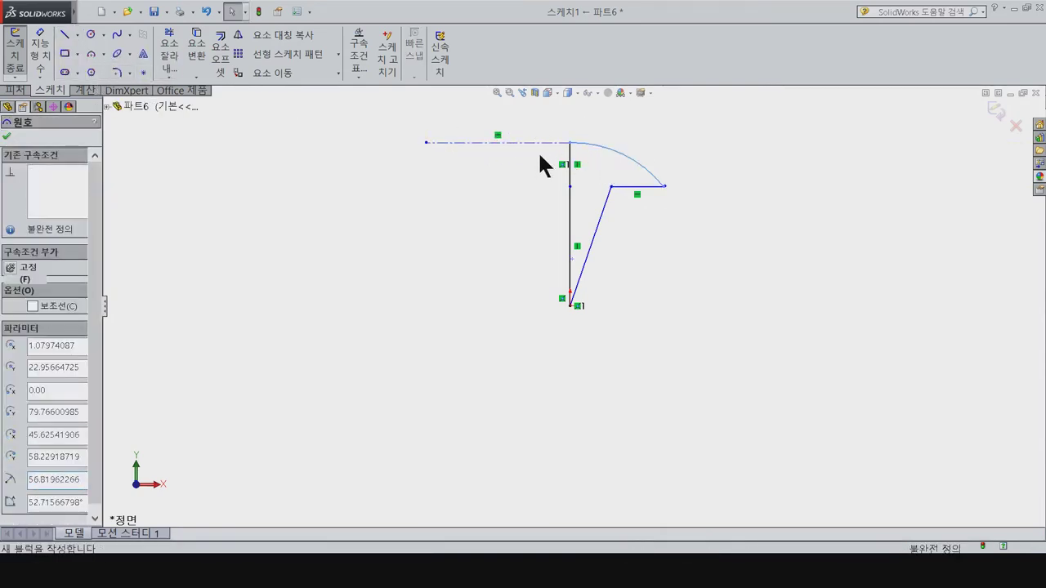
{"action": "left_click", "coordinate": [462, 146], "text": "ctrl"}
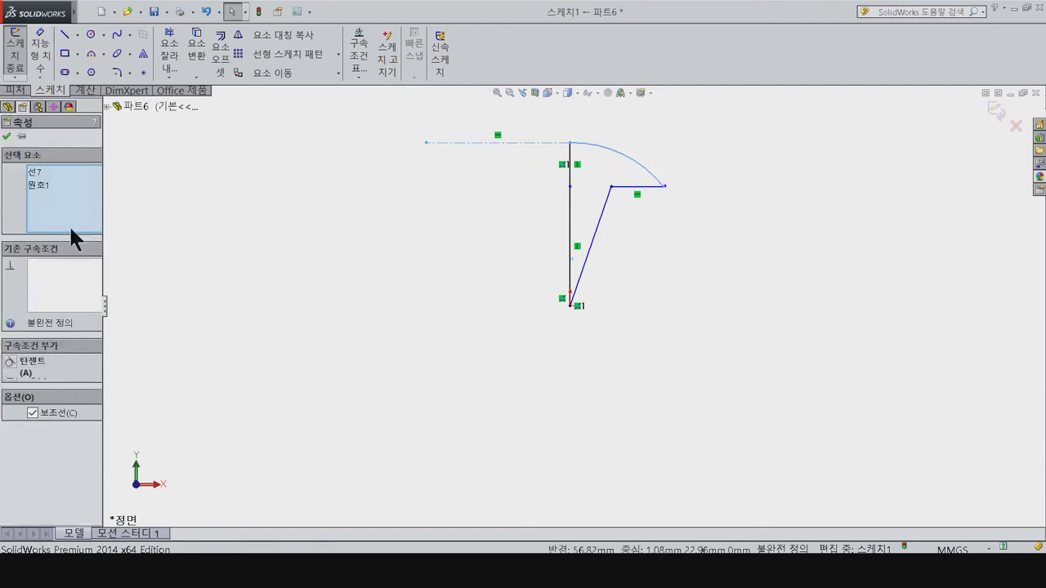
{"action": "left_click", "coordinate": [33, 362]}
{"action": "key", "text": "Escape"}
Step: Delete the lower vertical segment and join the vertical line's end to the origin
{"action": "key", "text": "d"}
{"action": "key", "text": "Escape"}
{"action": "left_click", "coordinate": [568, 185]}
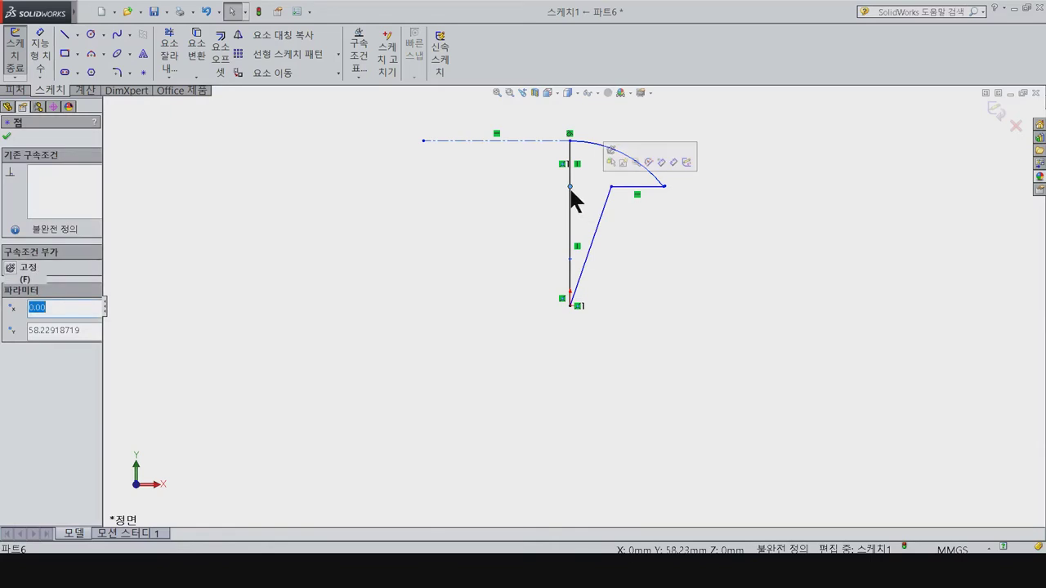
{"action": "left_click_drag", "start_coordinate": [569, 187], "coordinate": [526, 253]}
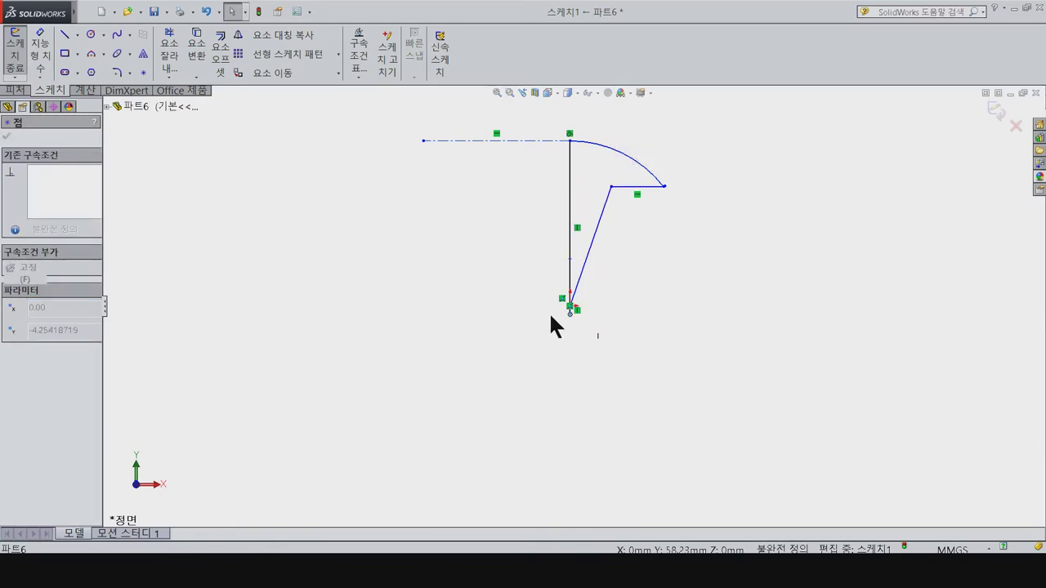
{"action": "left_click", "coordinate": [569, 247]}
{"action": "key", "text": "Delete"}
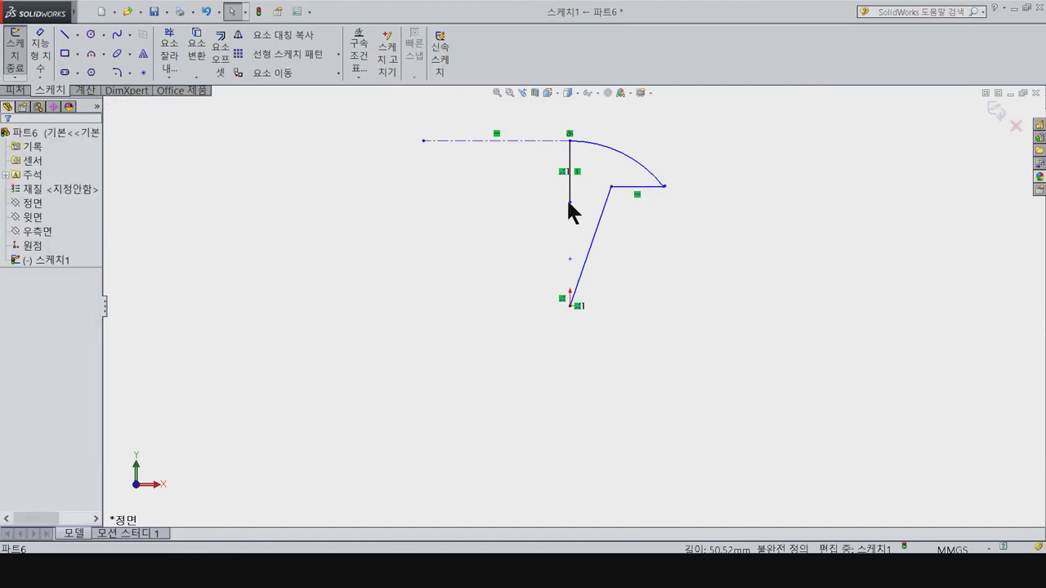
{"action": "left_click_drag", "start_coordinate": [568, 202], "coordinate": [571, 303]}
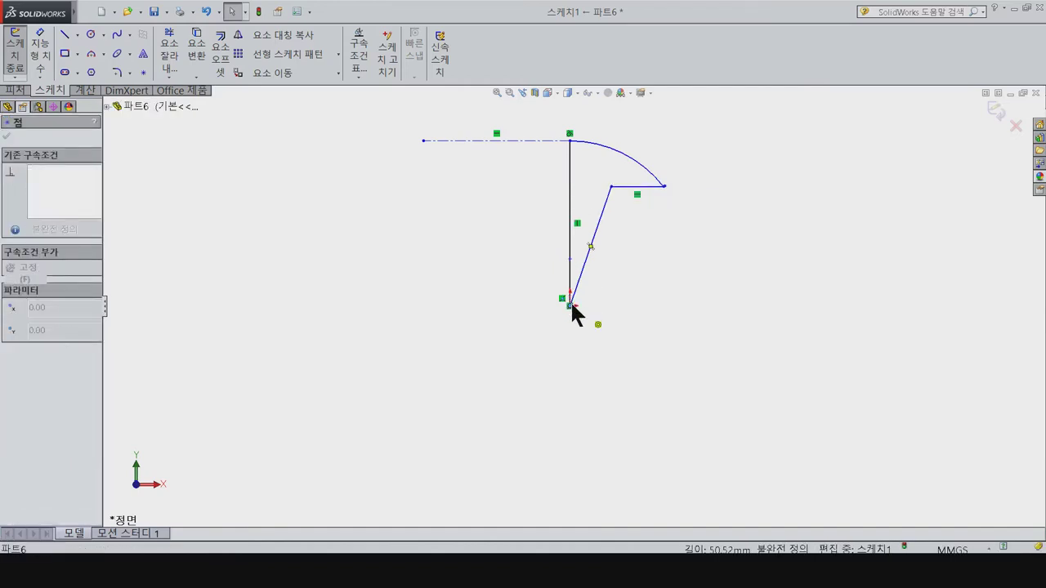
{"action": "key", "text": "Escape"}
Step: Start dimensioning the vertical line's height and the top horizontal line
{"action": "right_click_drag", "start_coordinate": [588, 168], "coordinate": [617, 145]}
{"action": "left_click", "coordinate": [571, 175]}
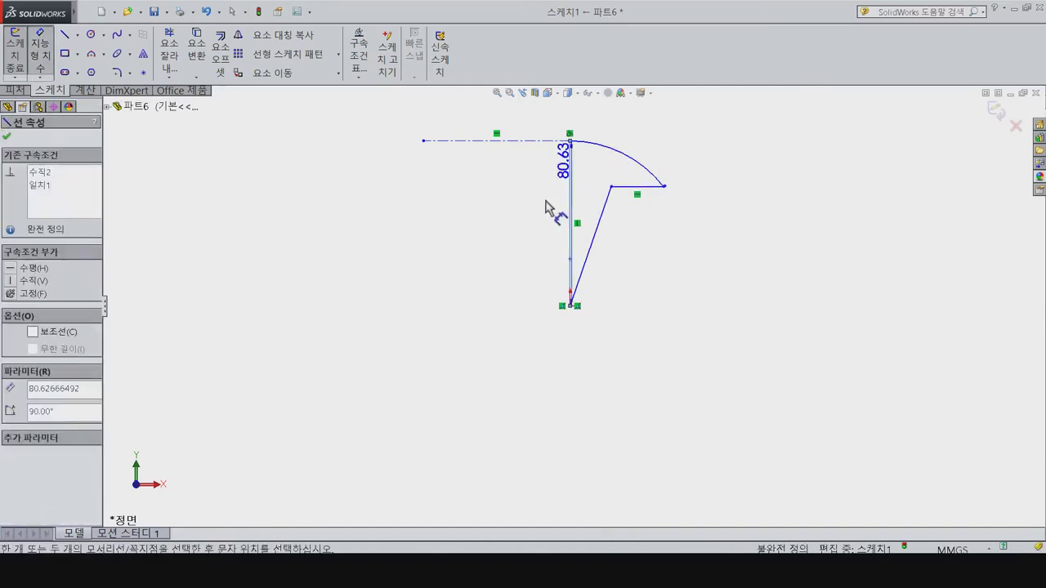
{"action": "left_click", "coordinate": [476, 284]}
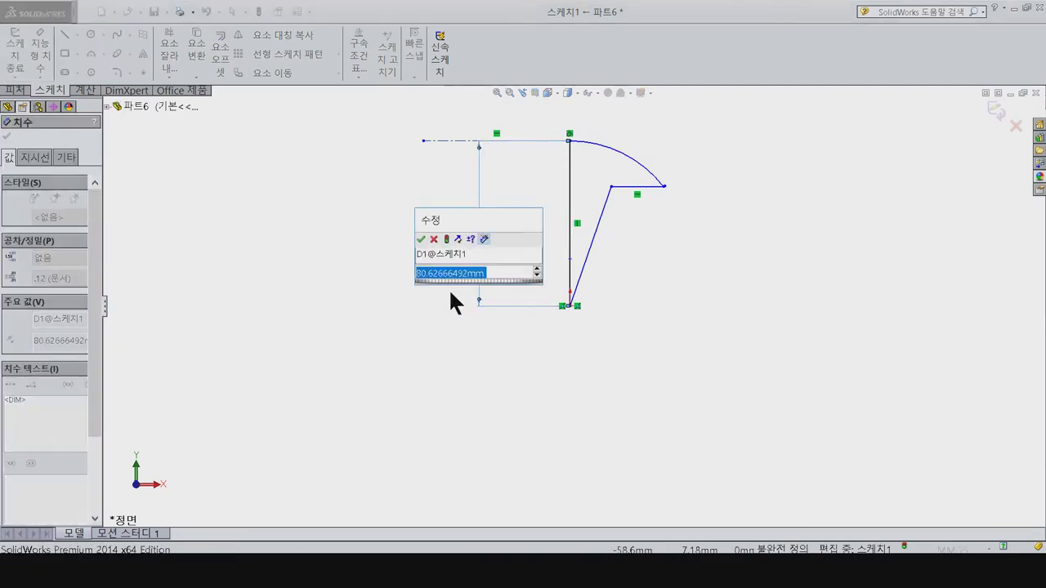
{"action": "key", "text": "Return"}
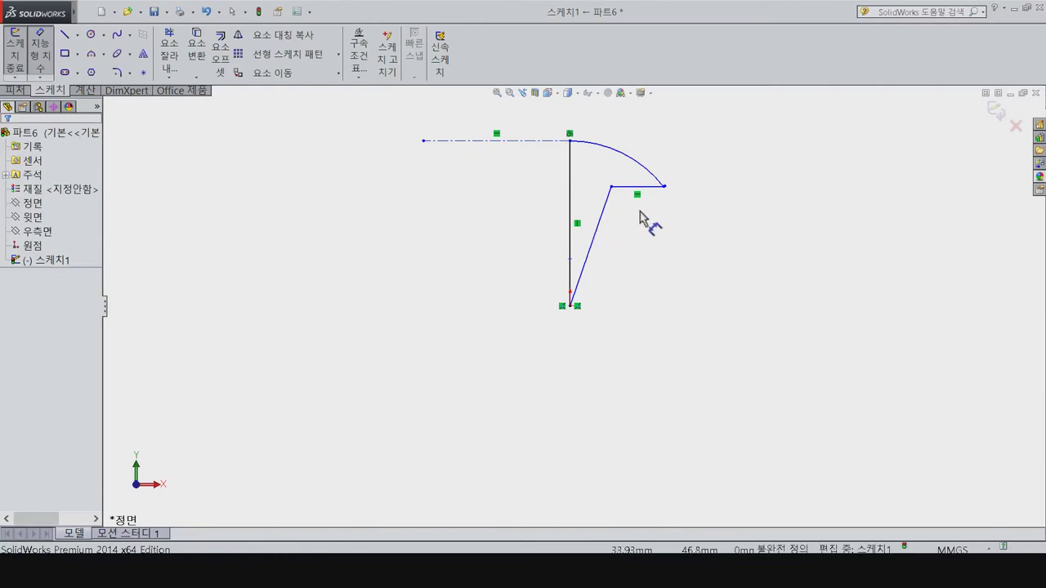
{"action": "left_click", "coordinate": [585, 289]}
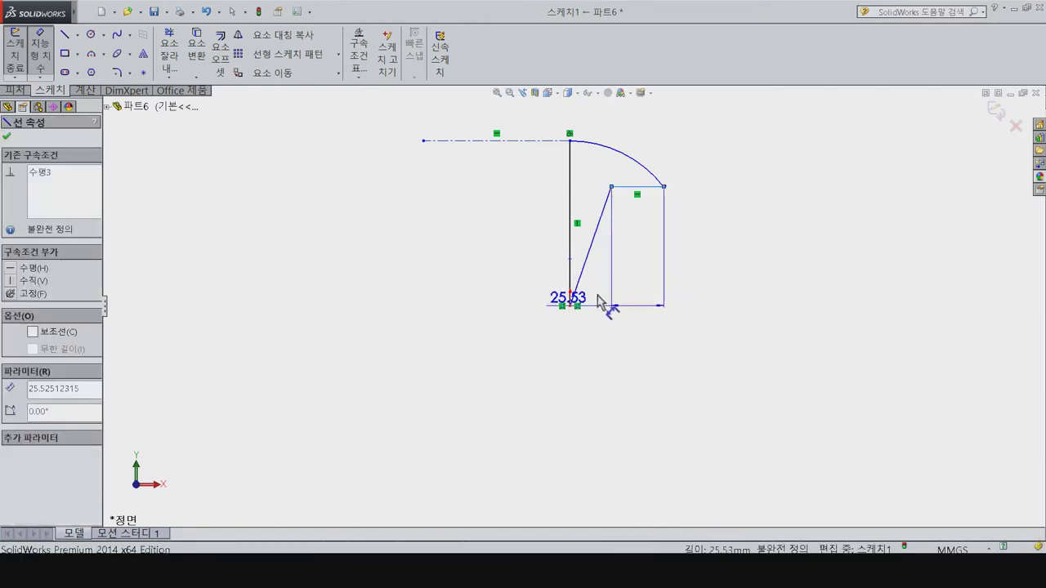
Step: Dimension the vertical step to 15 mm, the base offset to 2 mm and the top line to 1 mm
{"action": "left_click", "coordinate": [602, 300]}
{"action": "left_click", "coordinate": [602, 280]}
{"action": "type", "text": "15"}
{"action": "key", "text": "Return"}
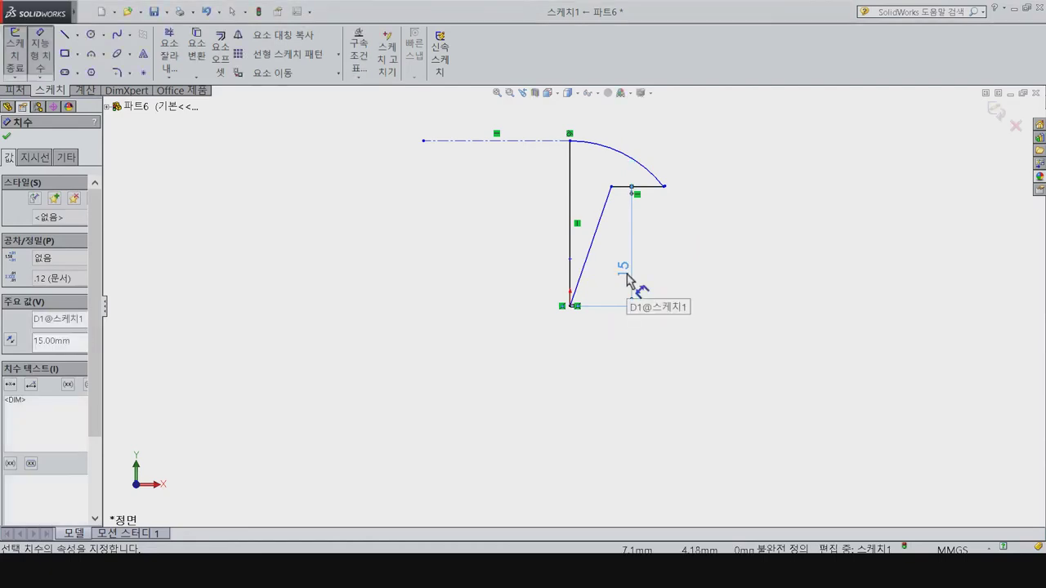
{"action": "left_click", "coordinate": [612, 188]}
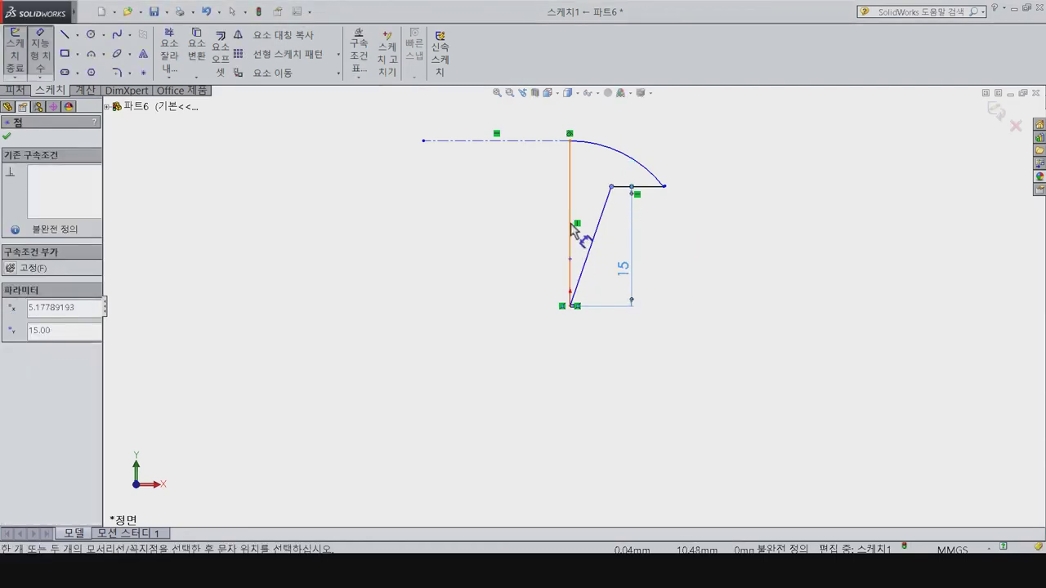
{"action": "left_click", "coordinate": [571, 229]}
{"action": "left_click", "coordinate": [591, 373]}
{"action": "type", "text": "2"}
{"action": "key", "text": "Return"}
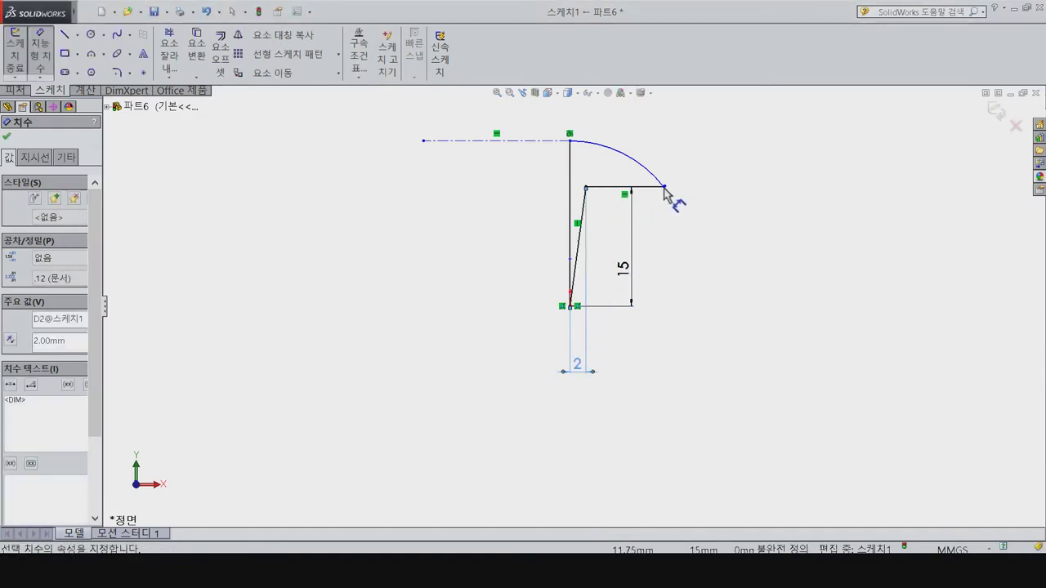
{"action": "left_click", "coordinate": [651, 188]}
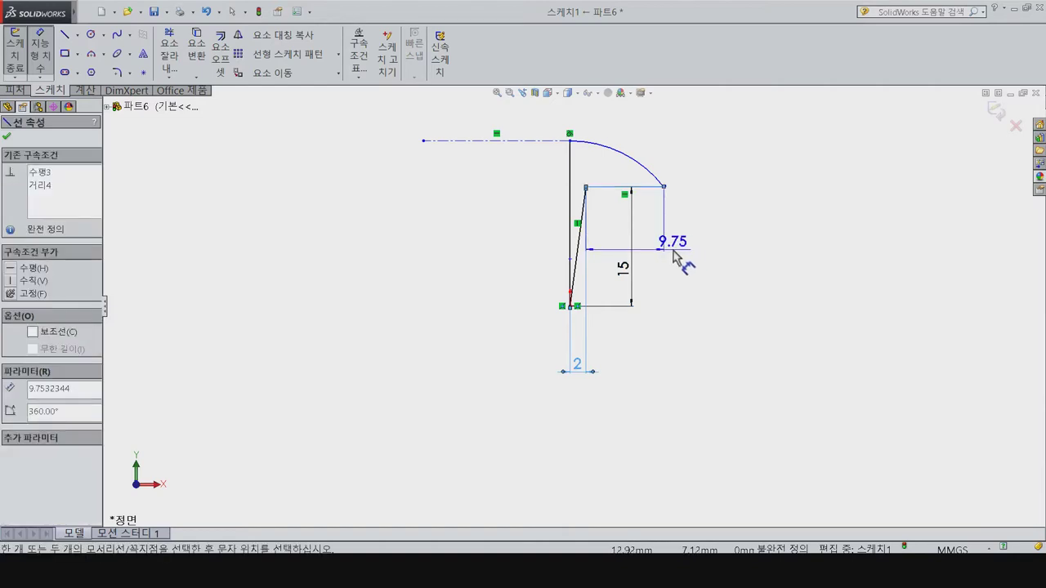
{"action": "left_click", "coordinate": [673, 251]}
{"action": "type", "text": "1"}
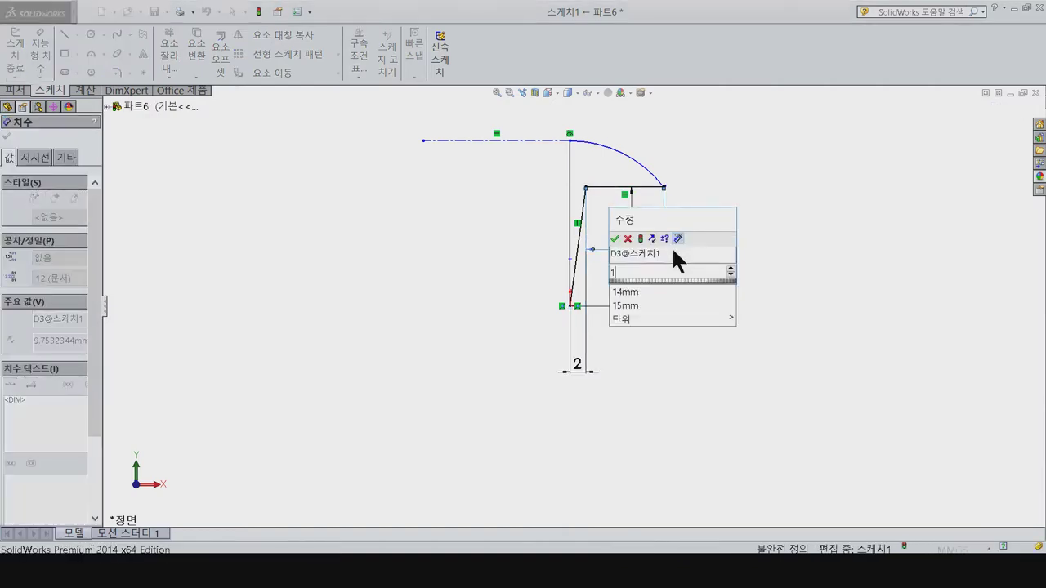
{"action": "key", "text": "Return"}
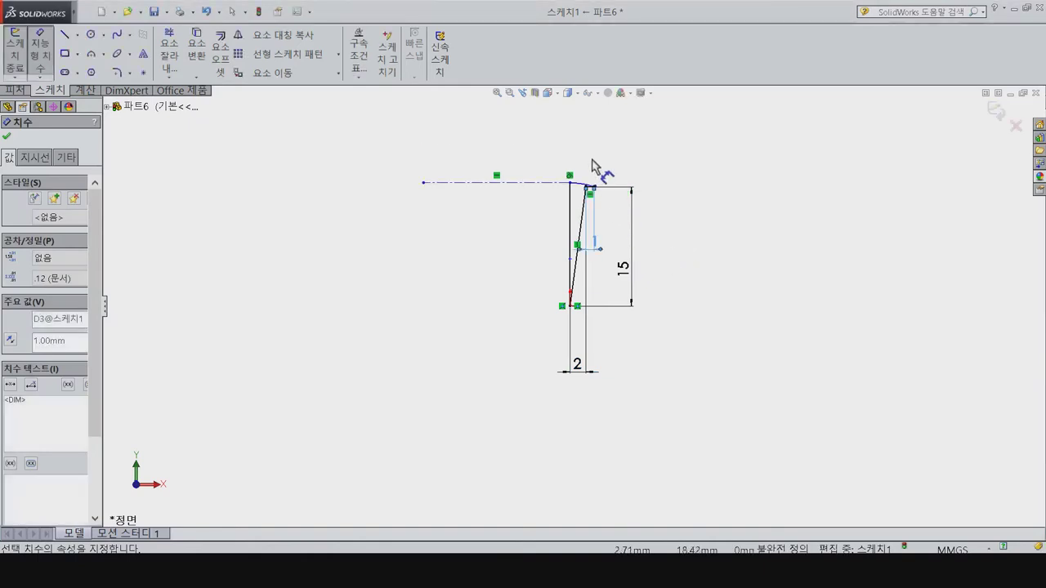
Step: Reposition the arc's top endpoint and dimension the domed arc as R4
{"action": "scroll", "coordinate": [602, 282], "scroll_direction": "down", "scroll_amount": 3}
{"action": "scroll", "coordinate": [531, 262], "scroll_direction": "down", "scroll_amount": 3}
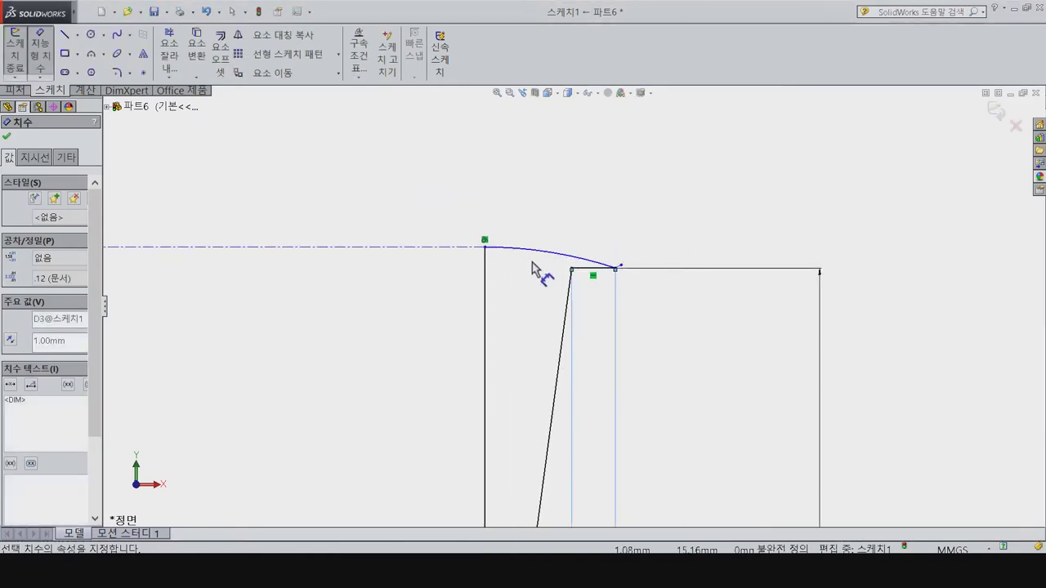
{"action": "key", "text": "Escape"}
{"action": "left_click_drag", "start_coordinate": [484, 247], "coordinate": [493, 185]}
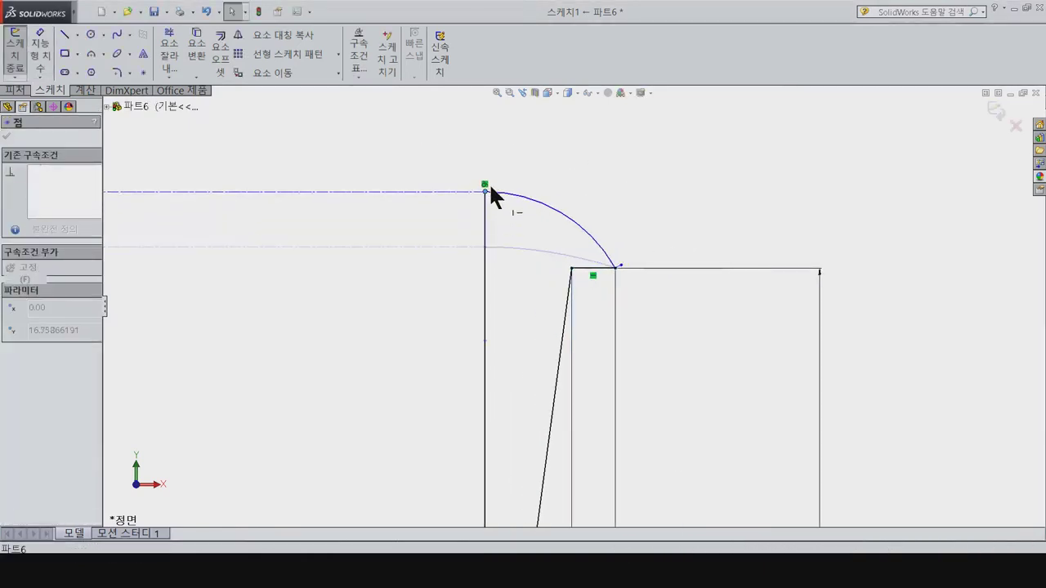
{"action": "left_click_drag", "start_coordinate": [494, 183], "coordinate": [492, 209]}
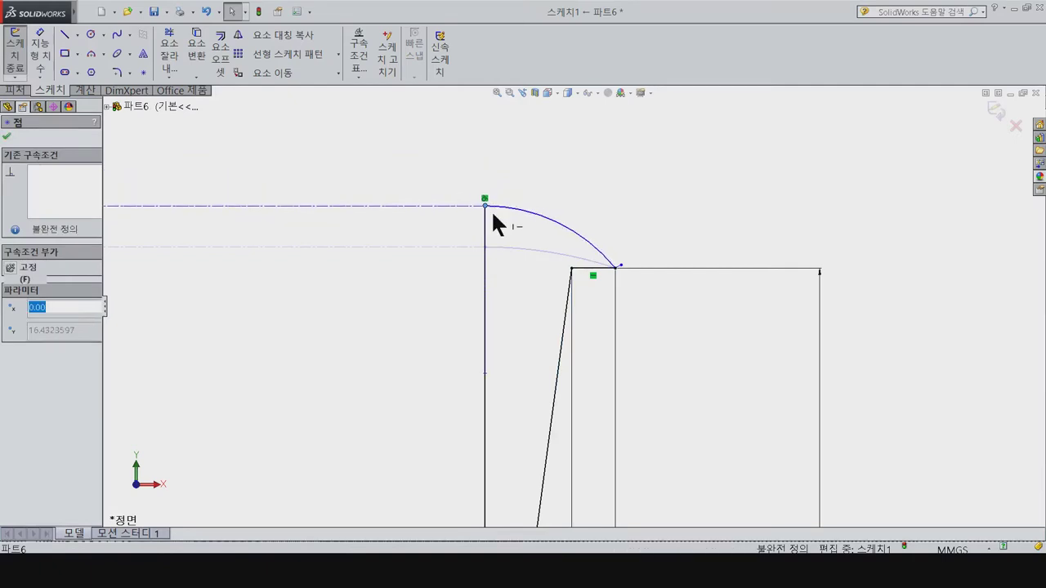
{"action": "left_click", "coordinate": [520, 214]}
{"action": "key", "text": "d"}
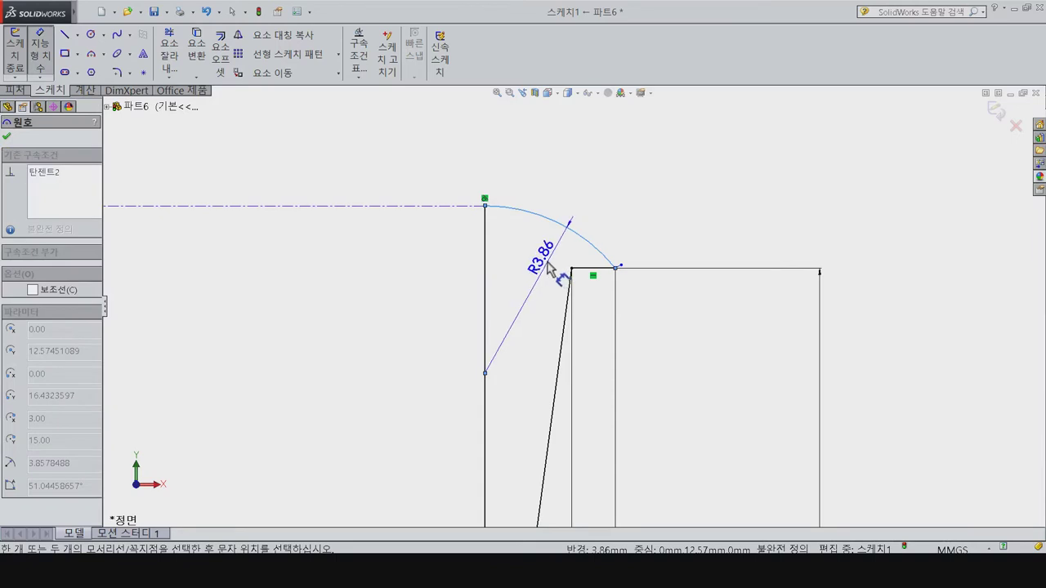
{"action": "left_click", "coordinate": [539, 308]}
{"action": "type", "text": "4"}
{"action": "key", "text": "Return"}
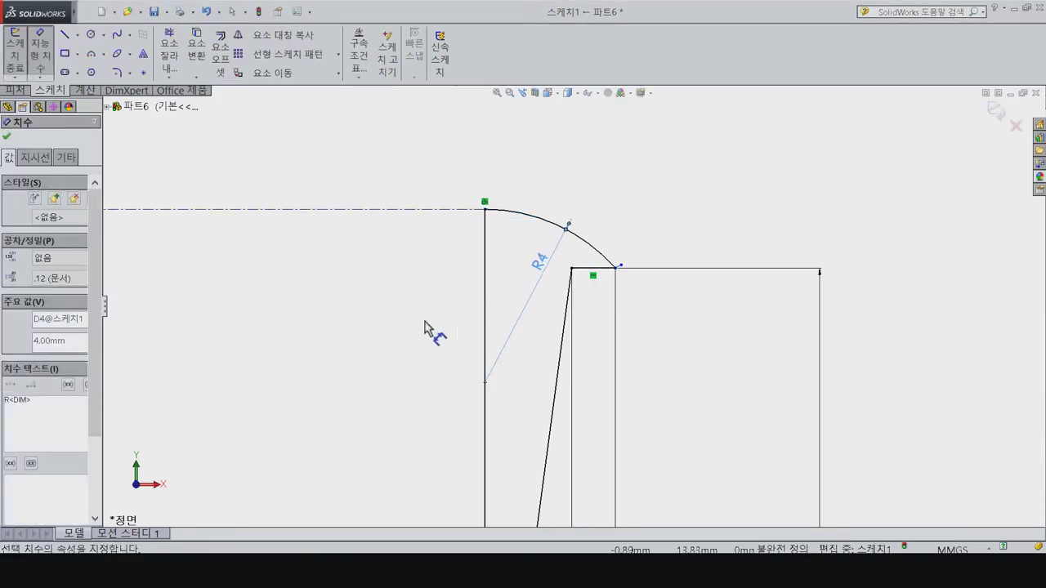
{"action": "left_click", "coordinate": [14, 91]}
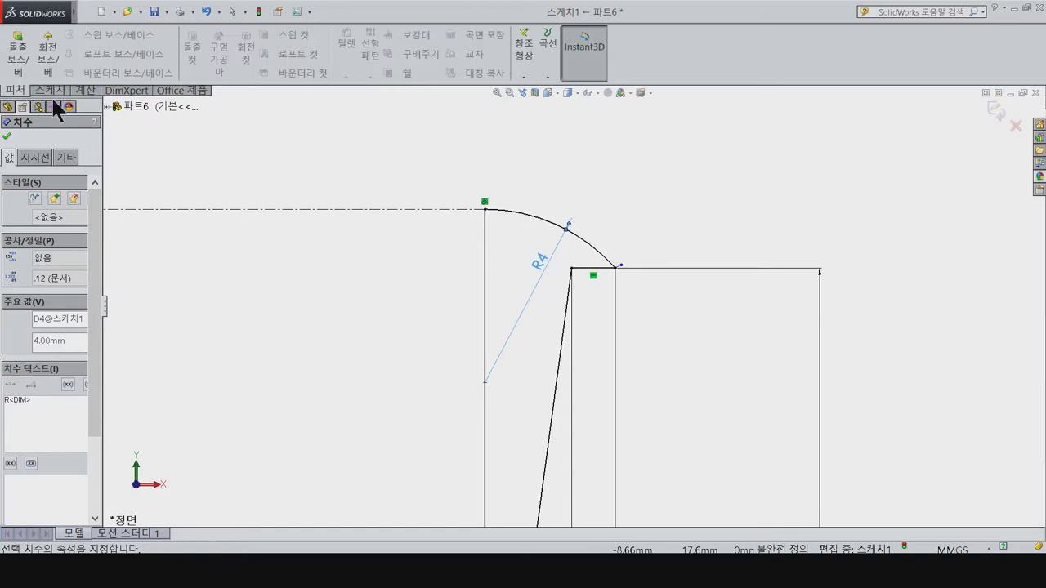
Step: Revolve the sketch 360° about the vertical centre line instead of the wrong axis
{"action": "left_click", "coordinate": [54, 76]}
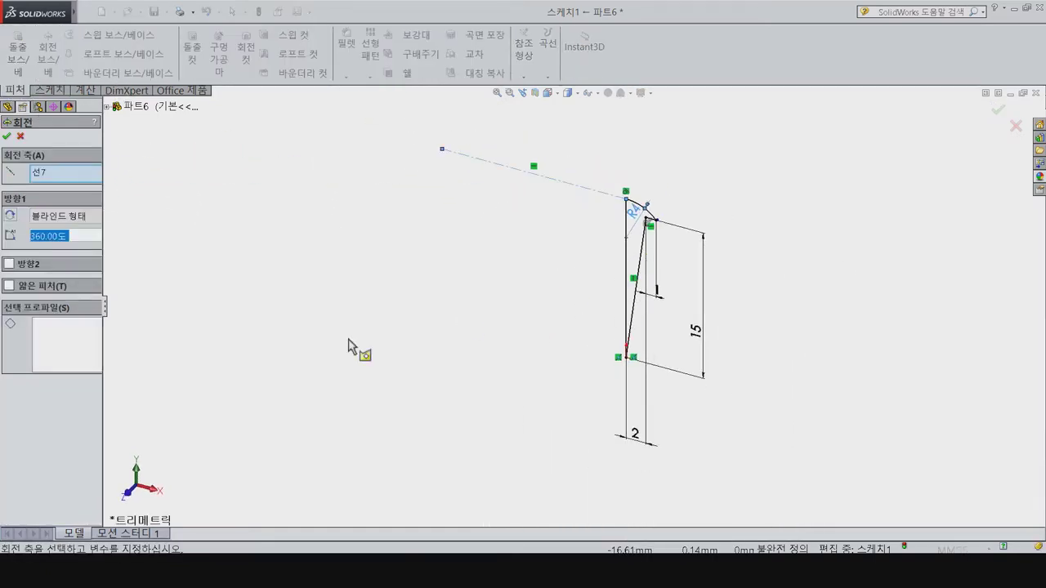
{"action": "left_click", "coordinate": [644, 245]}
{"action": "left_click", "coordinate": [67, 172]}
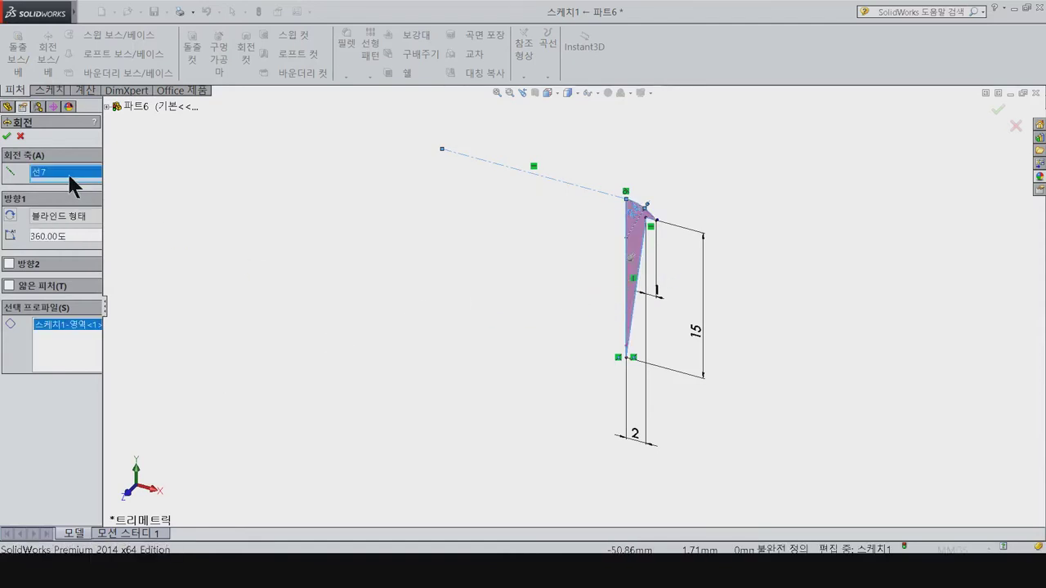
{"action": "right_click", "coordinate": [104, 175]}
{"action": "left_click", "coordinate": [105, 193]}
{"action": "left_click", "coordinate": [625, 252]}
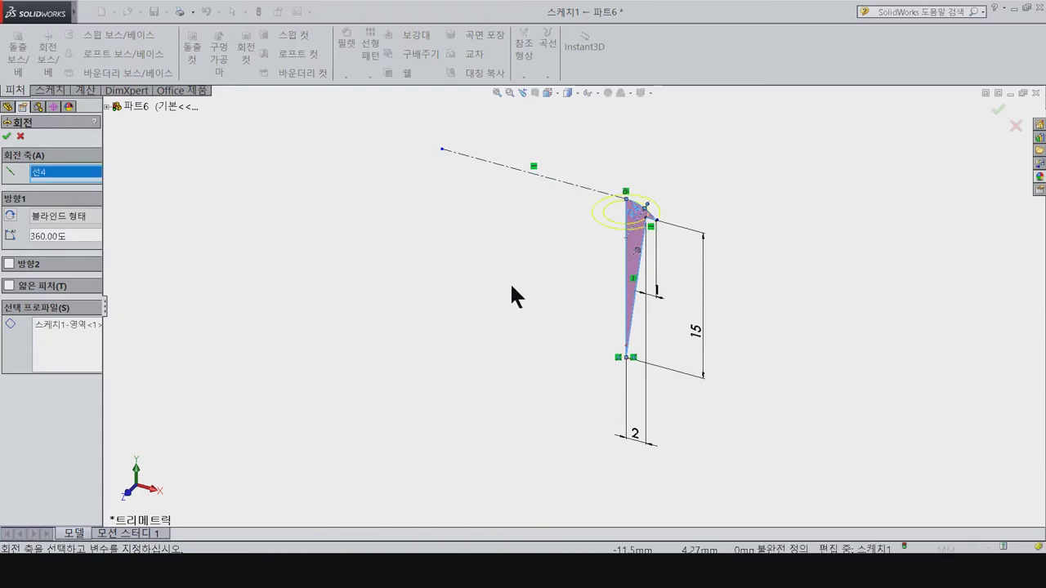
{"action": "left_click", "coordinate": [6, 137]}
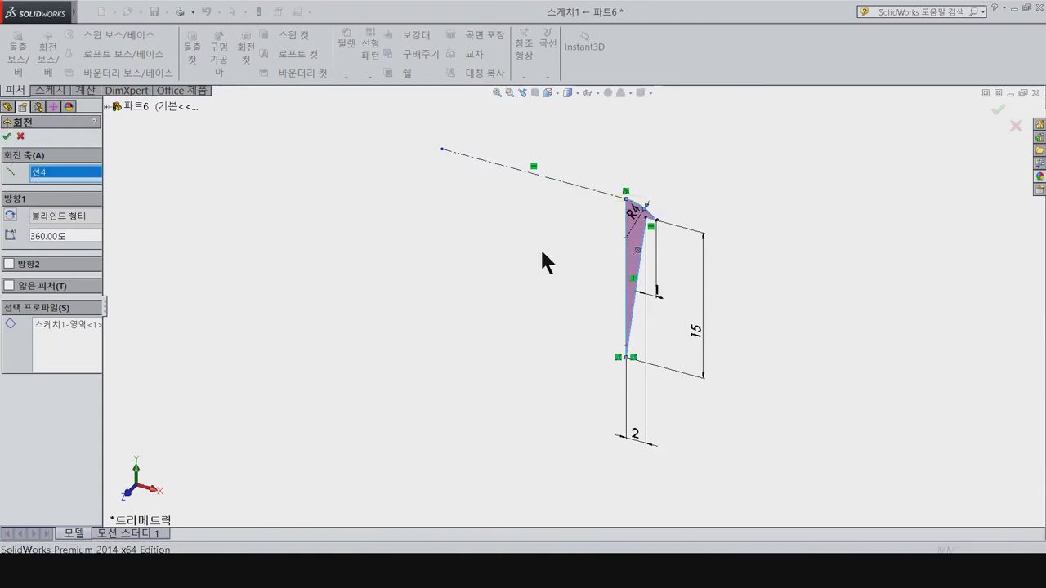
{"action": "left_click", "coordinate": [707, 290]}
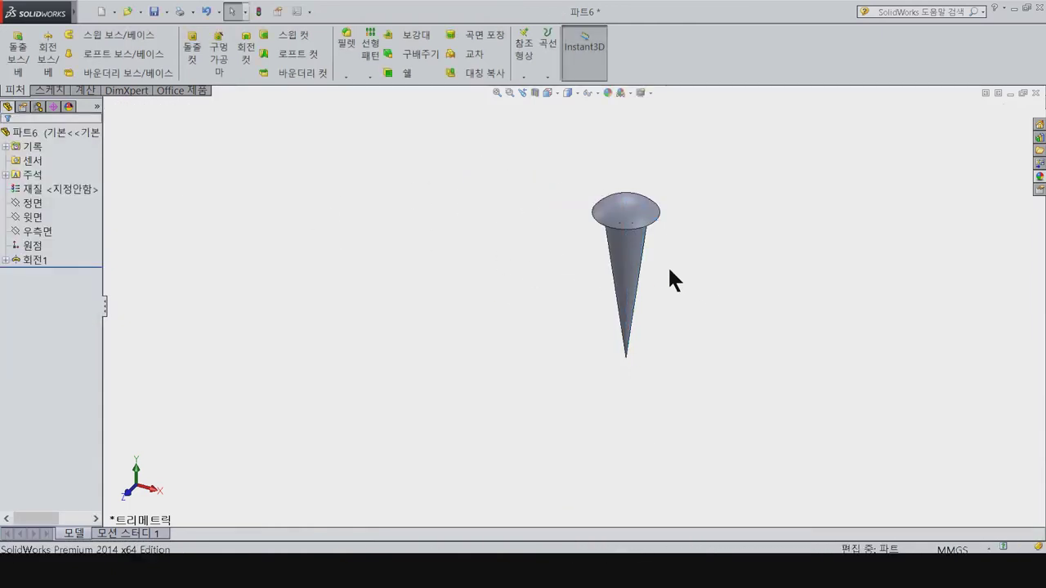
Step: Switch to the front view and select the Front Plane
{"action": "key", "text": "ctrl+1"}
{"action": "scroll", "coordinate": [637, 200], "scroll_direction": "up", "scroll_amount": 2}
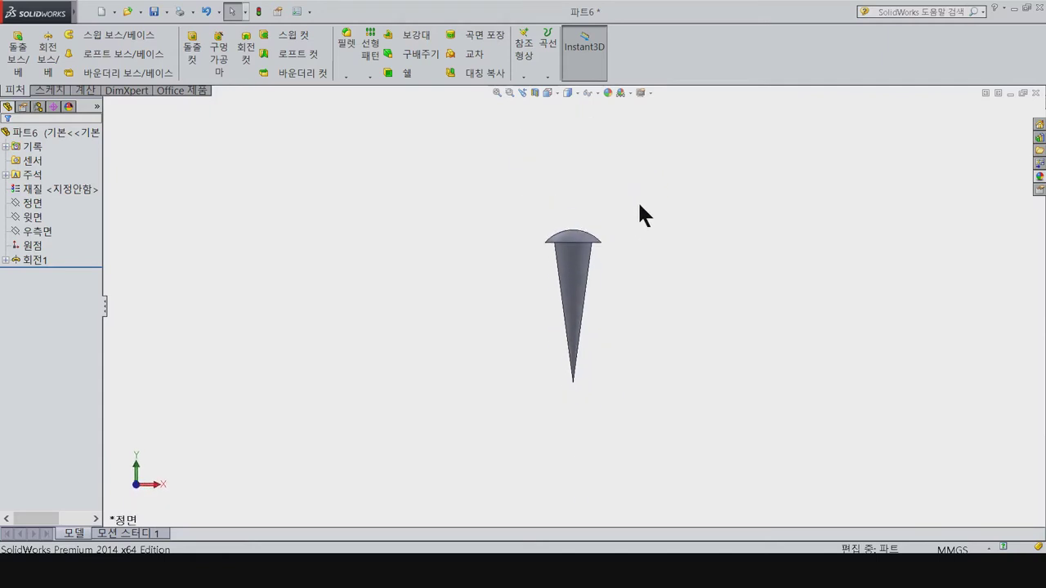
{"action": "scroll", "coordinate": [587, 243], "scroll_direction": "down", "scroll_amount": 2}
{"action": "scroll", "coordinate": [549, 274], "scroll_direction": "down", "scroll_amount": 2}
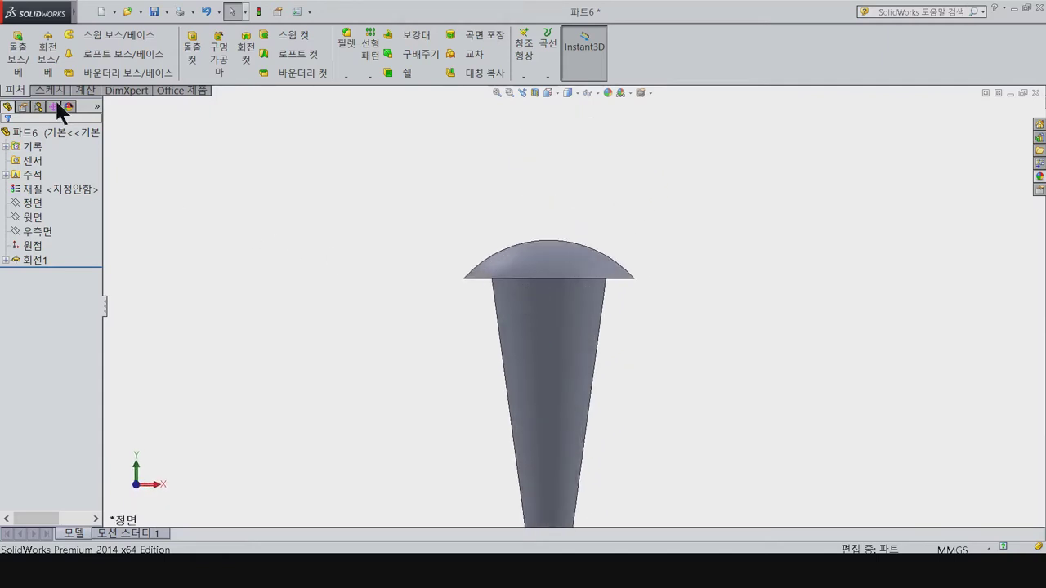
{"action": "left_click", "coordinate": [33, 202]}
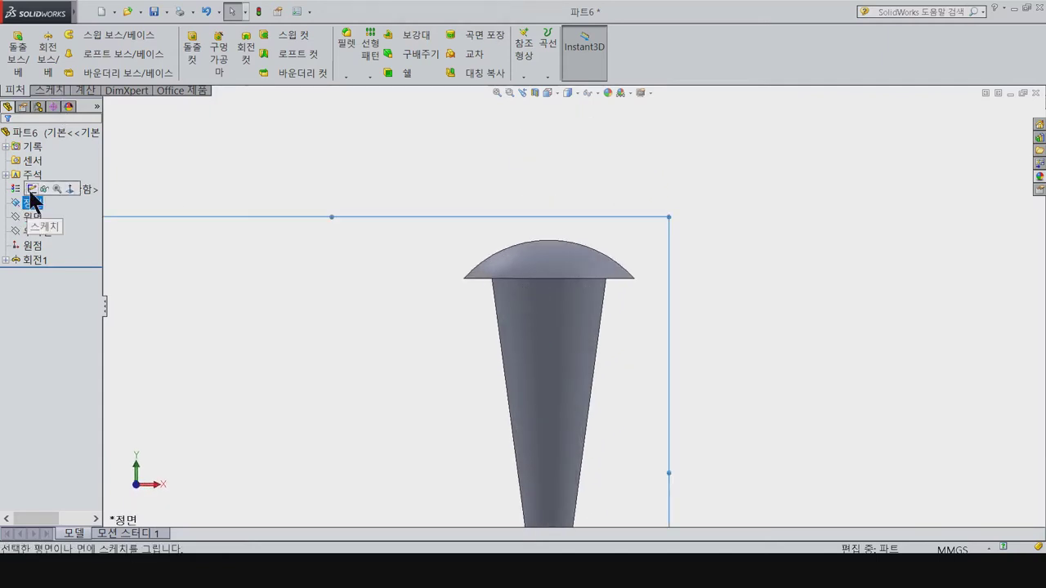
Step: Sketch a corner rectangle on the Front plane, running from above the domed head down onto it
{"action": "left_click", "coordinate": [41, 186]}
{"action": "left_click", "coordinate": [64, 53]}
{"action": "left_click", "coordinate": [518, 156]}
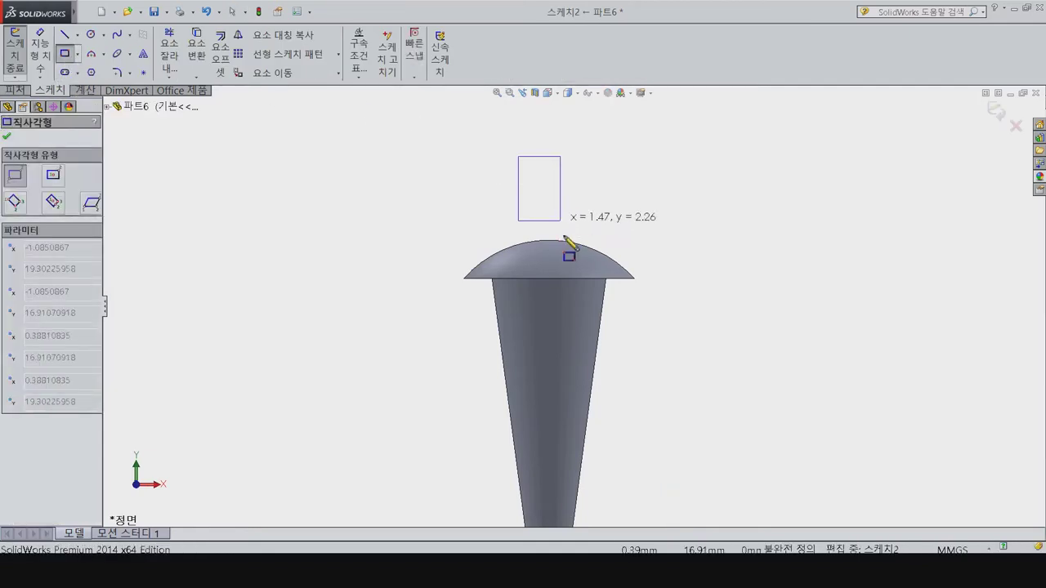
{"action": "left_click", "coordinate": [569, 257]}
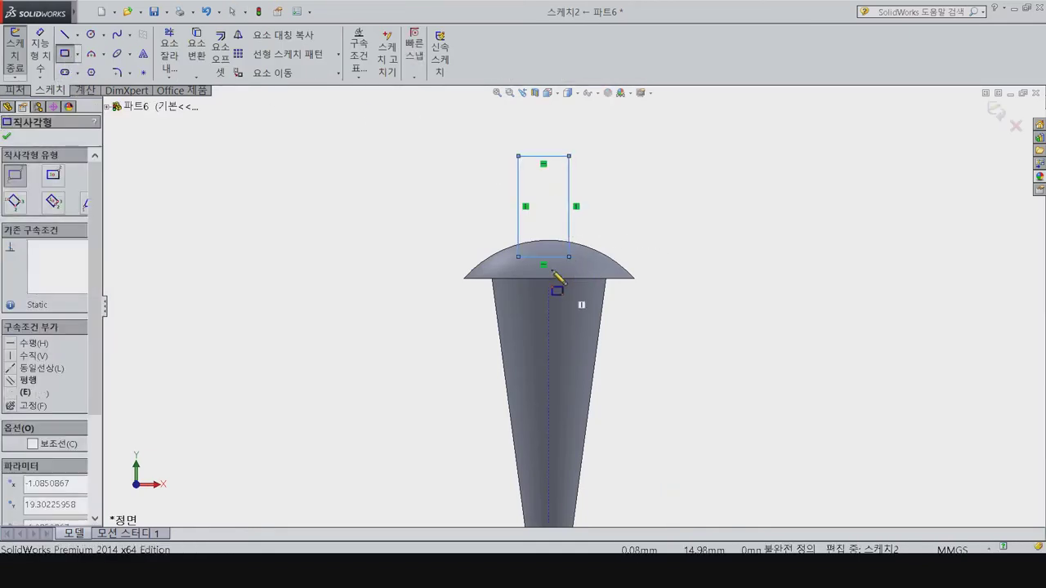
{"action": "key", "text": "Escape"}
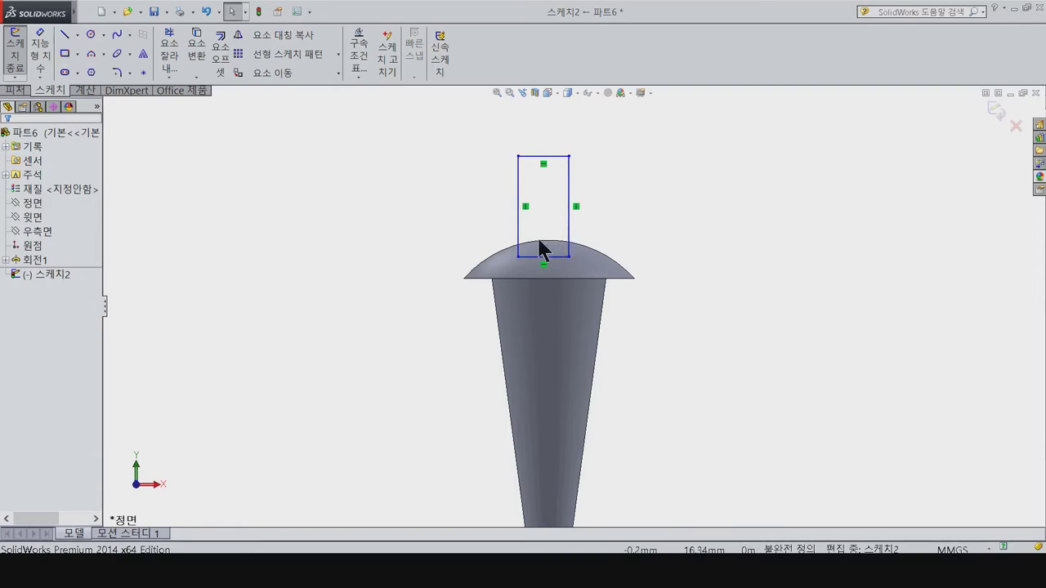
Step: Add a Vertical relation between the rectangle's bottom-edge midpoint and the origin
{"action": "right_click", "coordinate": [550, 265]}
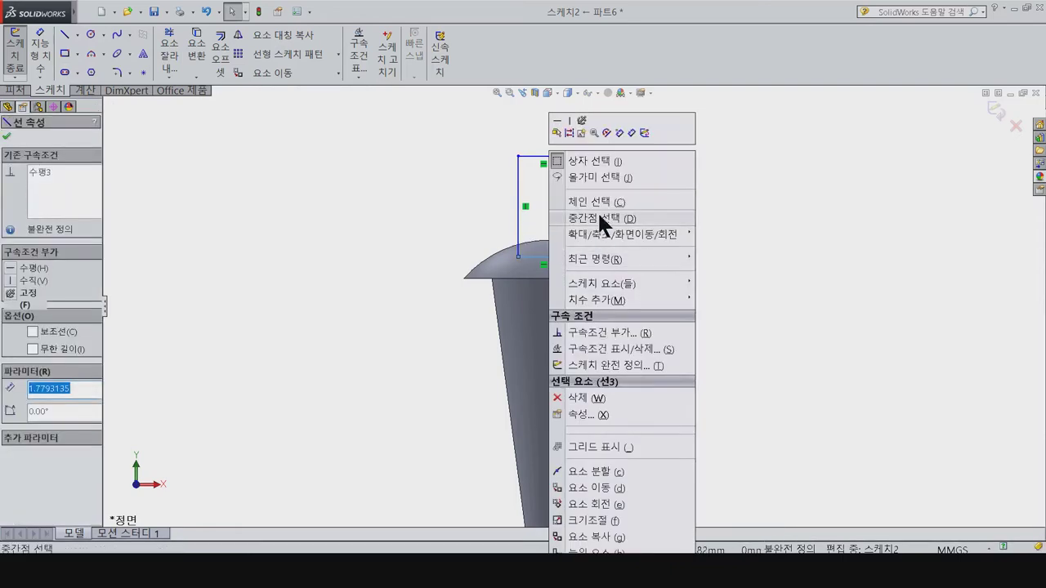
{"action": "left_click", "coordinate": [597, 212]}
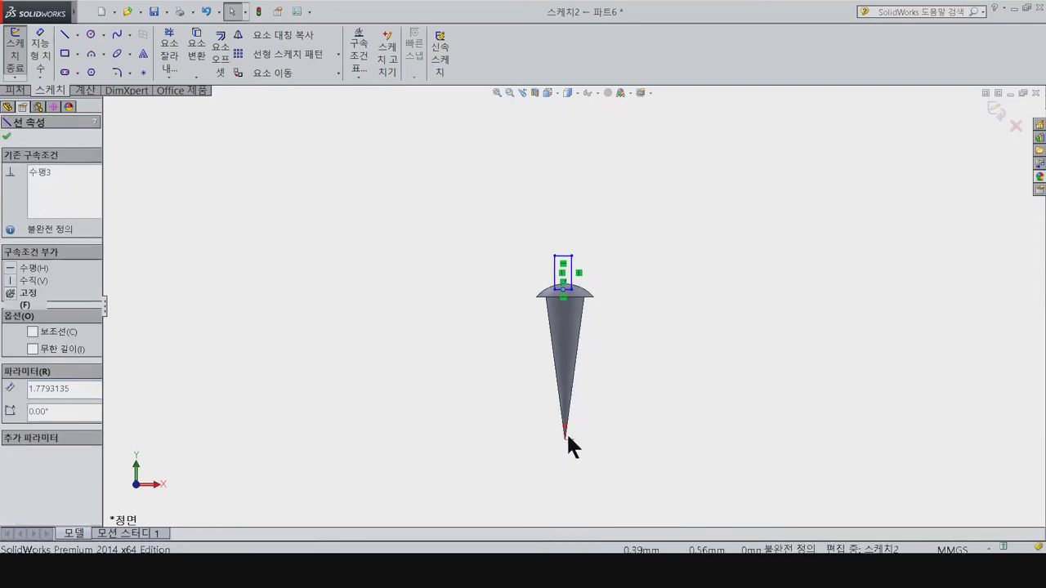
{"action": "left_click", "coordinate": [564, 437], "text": "ctrl"}
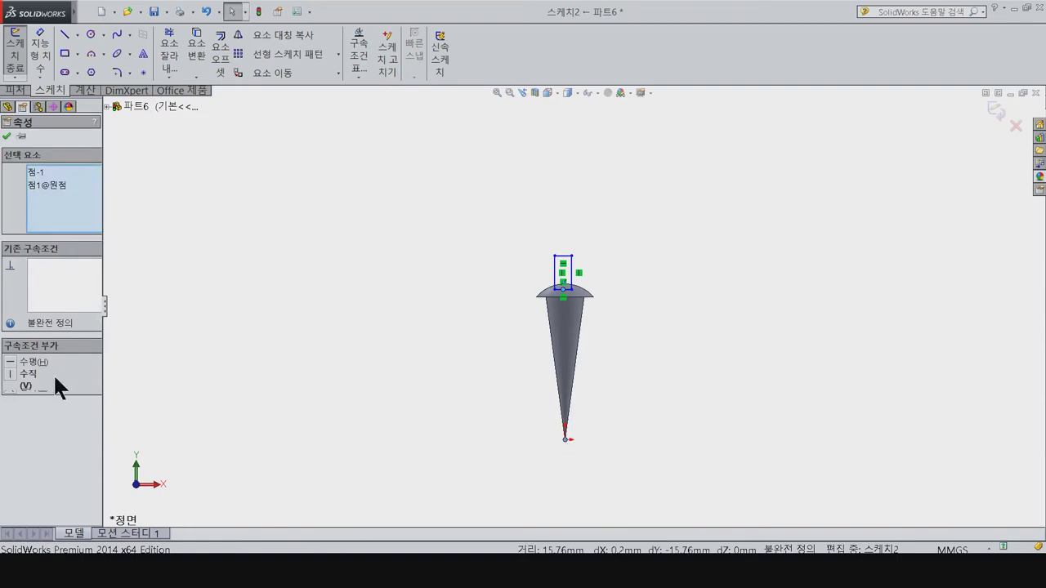
{"action": "left_click", "coordinate": [35, 373]}
{"action": "left_click", "coordinate": [597, 273]}
{"action": "scroll", "coordinate": [604, 263], "scroll_direction": "down", "scroll_amount": 4}
{"action": "scroll", "coordinate": [524, 304], "scroll_direction": "down", "scroll_amount": 5}
{"action": "key", "text": "d"}
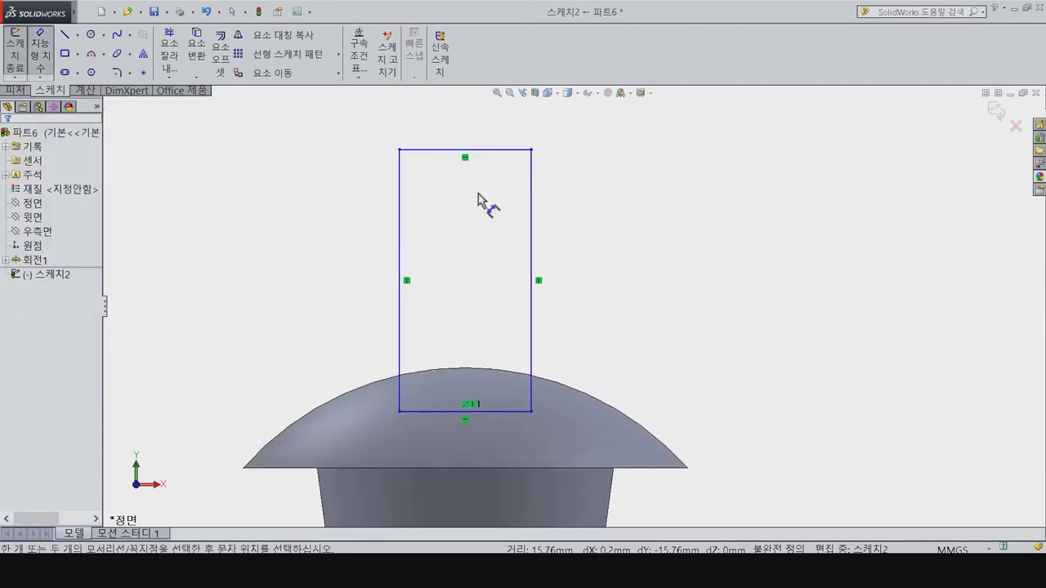
Step: Dimension the rectangle's top edge to a 1 mm width
{"action": "left_click", "coordinate": [486, 150]}
{"action": "left_click", "coordinate": [491, 133]}
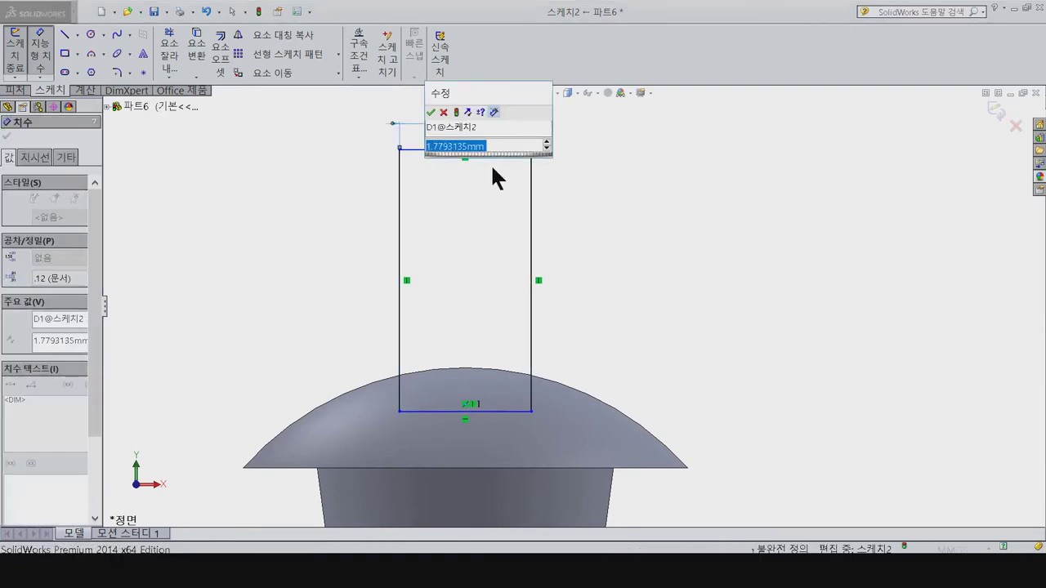
{"action": "key", "text": "Return"}
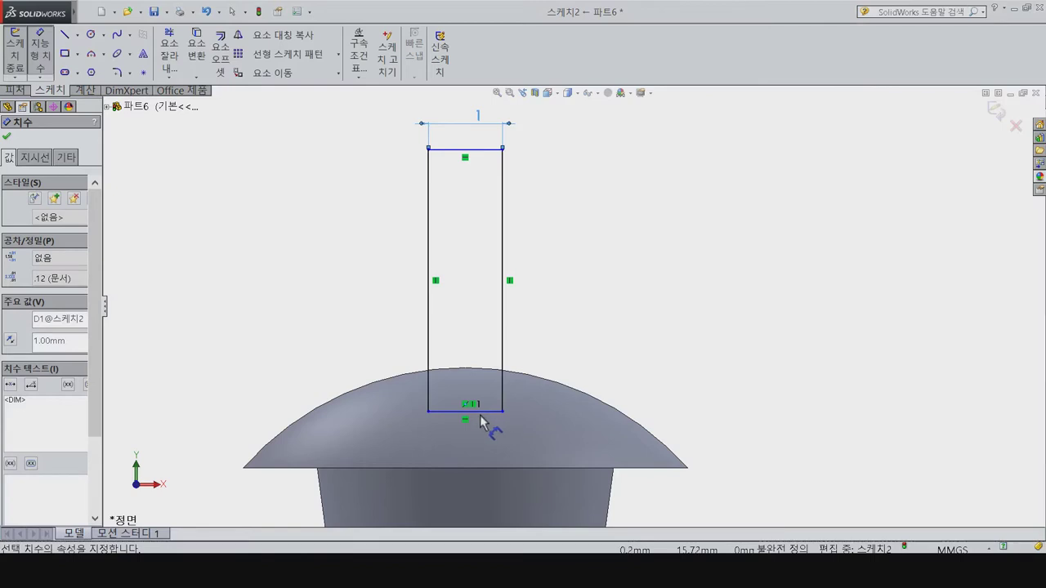
{"action": "left_click", "coordinate": [483, 412]}
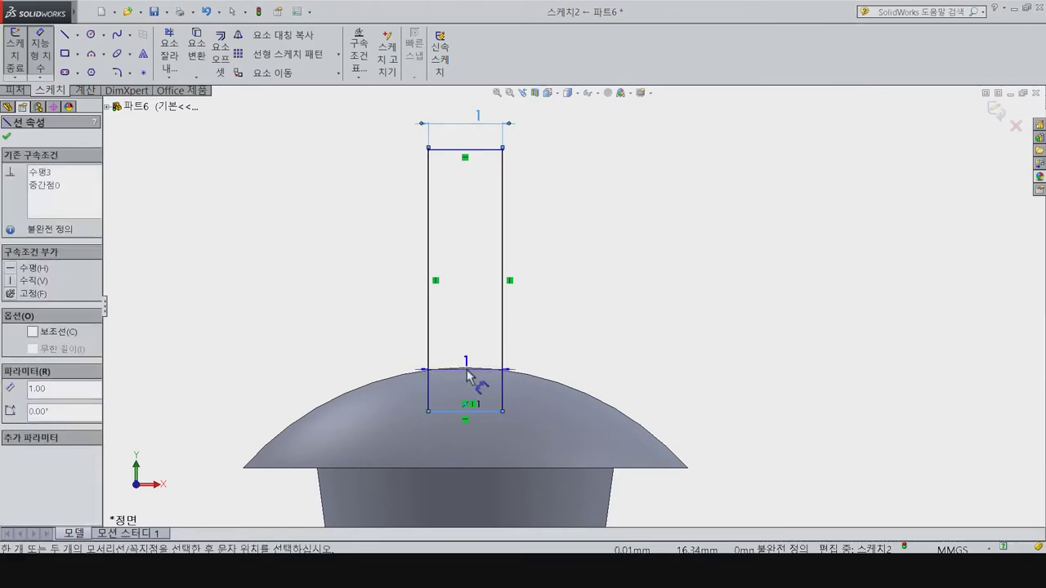
{"action": "left_click", "coordinate": [467, 369]}
{"action": "key", "text": "Escape"}
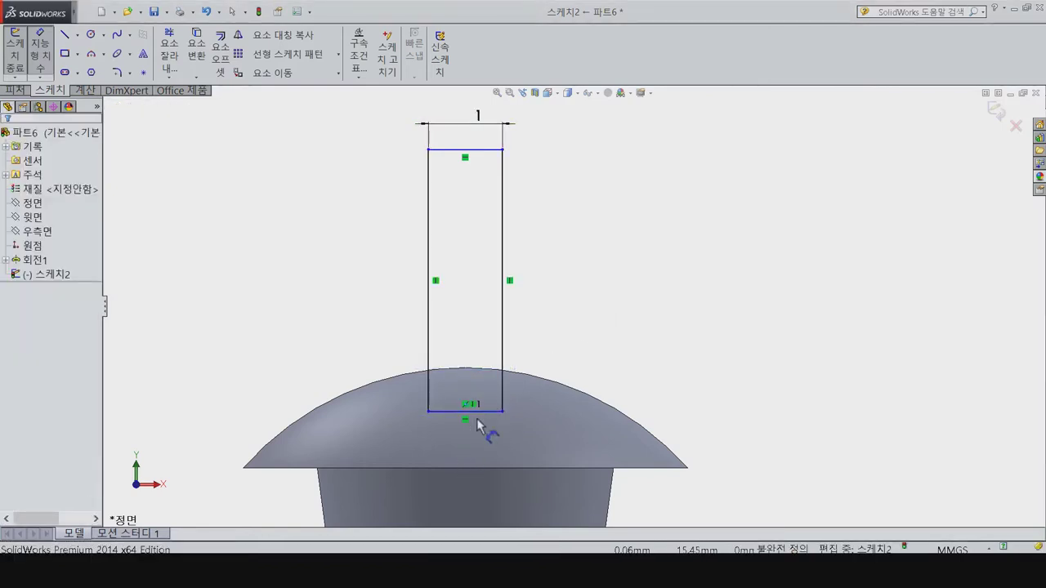
Step: Set the rectangle's bottom edge 0.5 mm above the head's base edge
{"action": "left_click", "coordinate": [487, 412]}
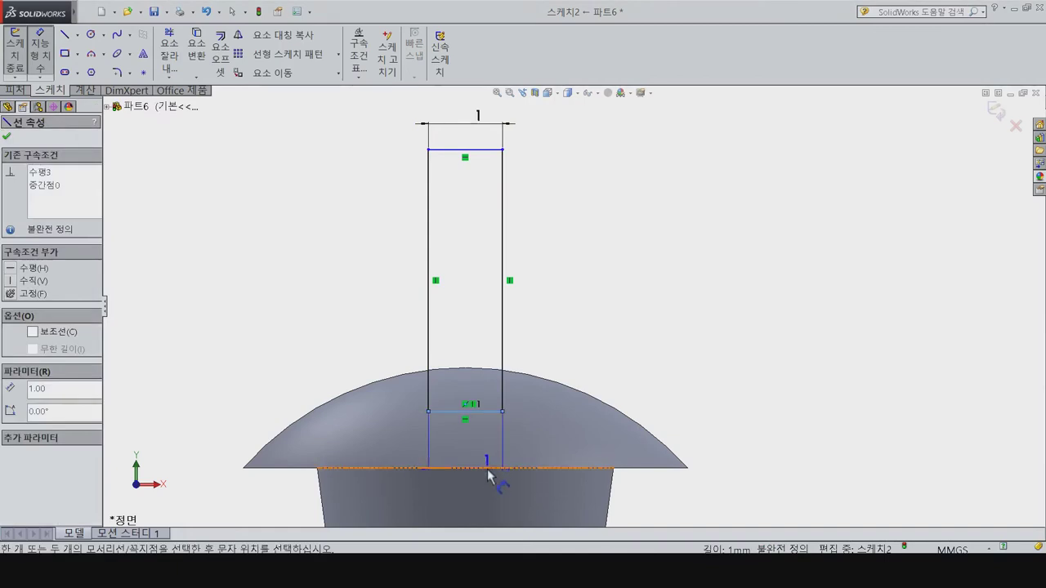
{"action": "left_click", "coordinate": [487, 470]}
{"action": "left_click", "coordinate": [594, 462]}
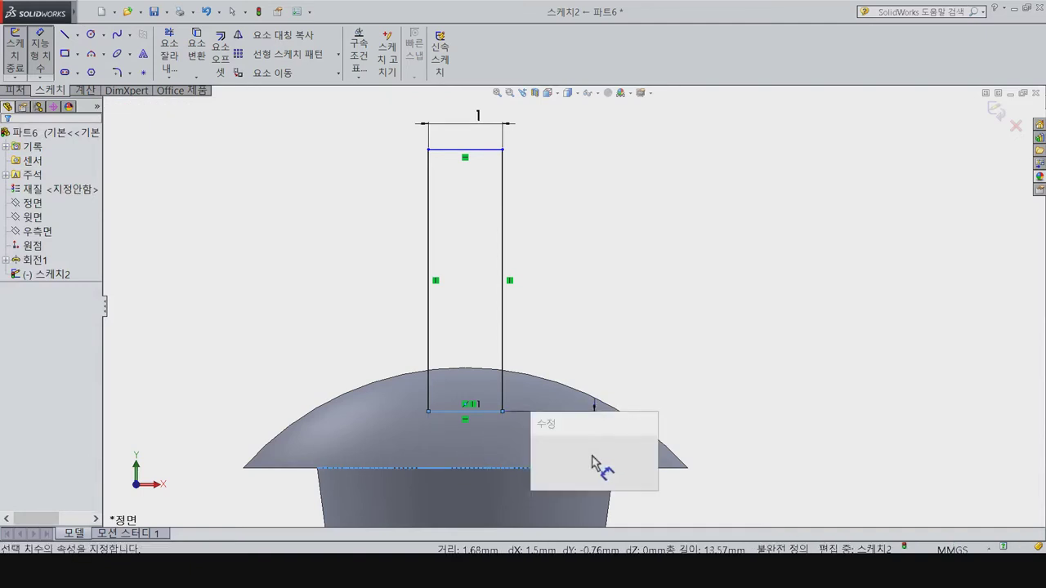
{"action": "type", "text": "0.5"}
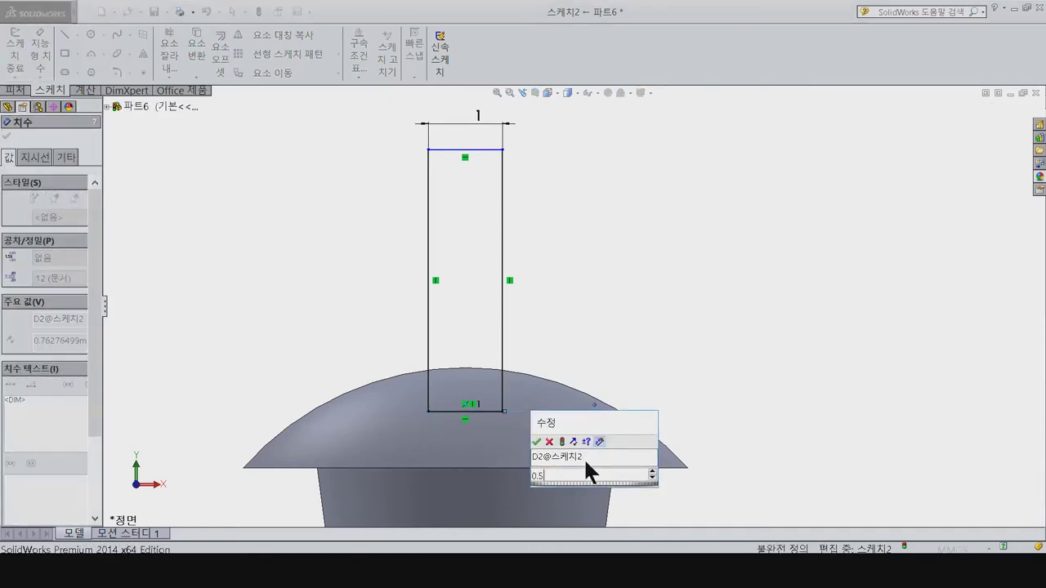
{"action": "key", "text": "Return"}
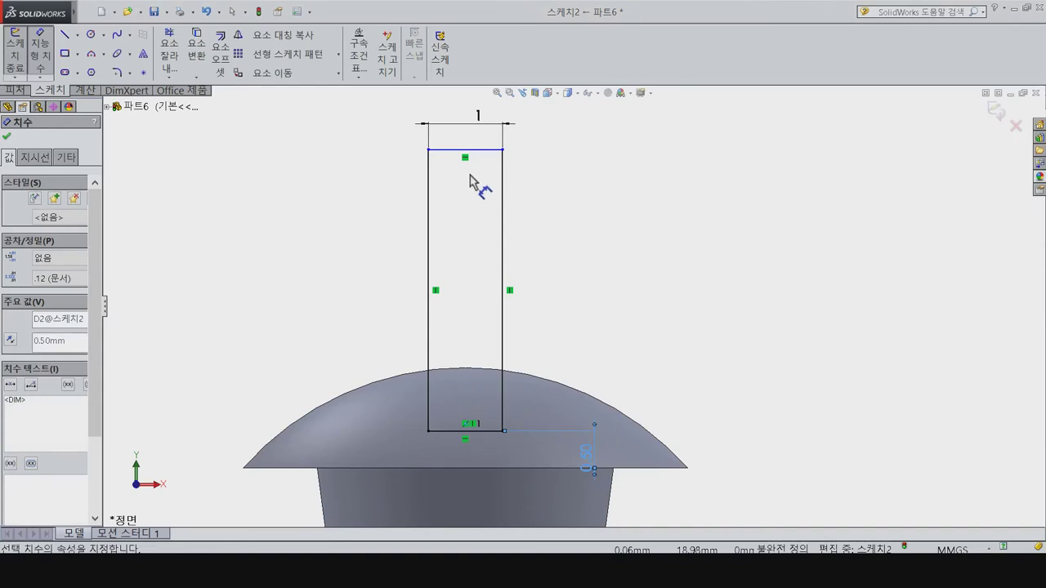
{"action": "key", "text": "Escape"}
Step: Start an Extruded Cut from the rectangle sketch
{"action": "left_click", "coordinate": [476, 149]}
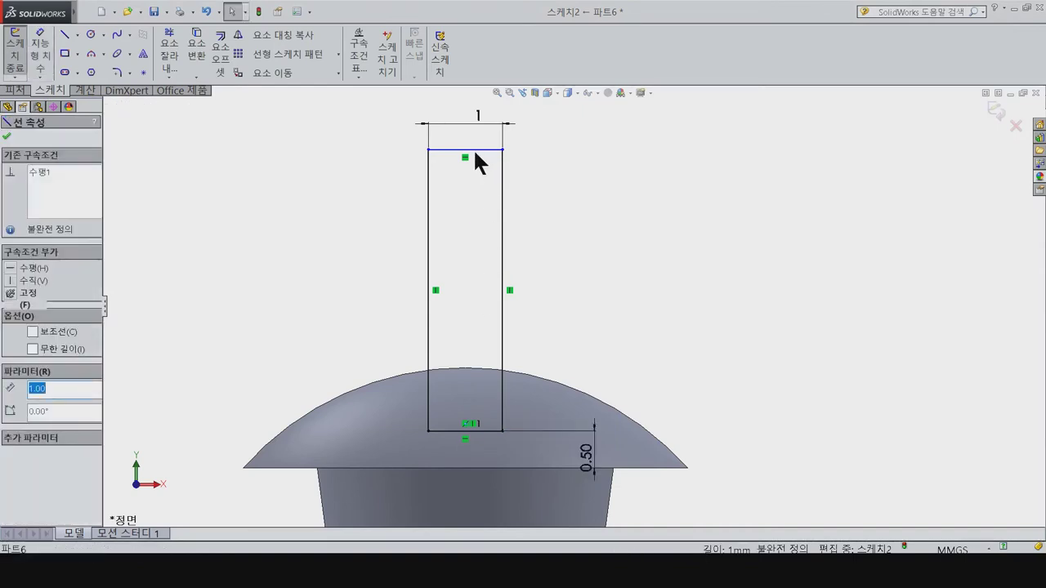
{"action": "left_click", "coordinate": [467, 370], "text": "ctrl"}
{"action": "key", "text": "Escape"}
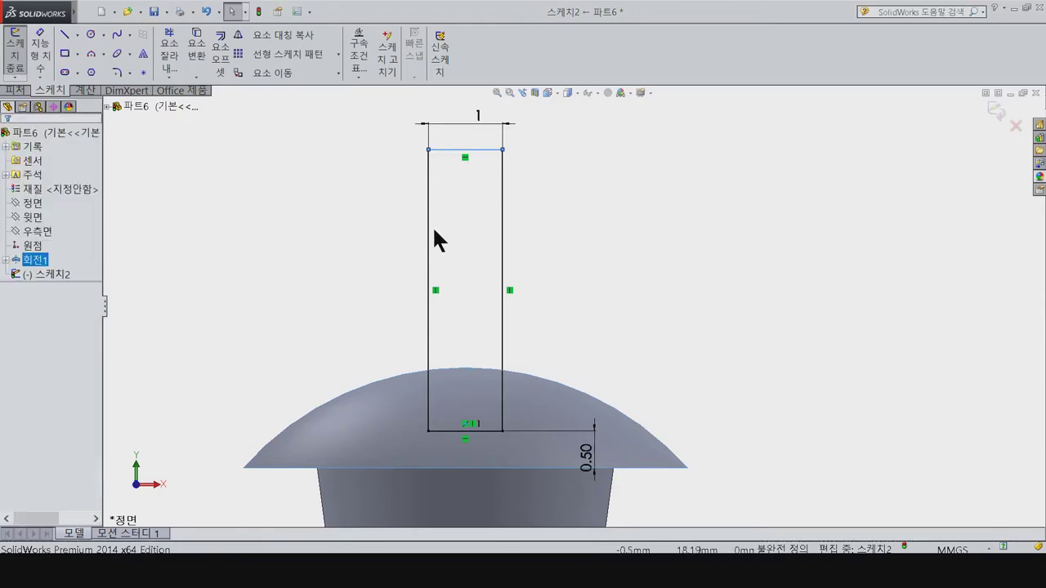
{"action": "left_click", "coordinate": [15, 90]}
{"action": "left_click", "coordinate": [188, 62]}
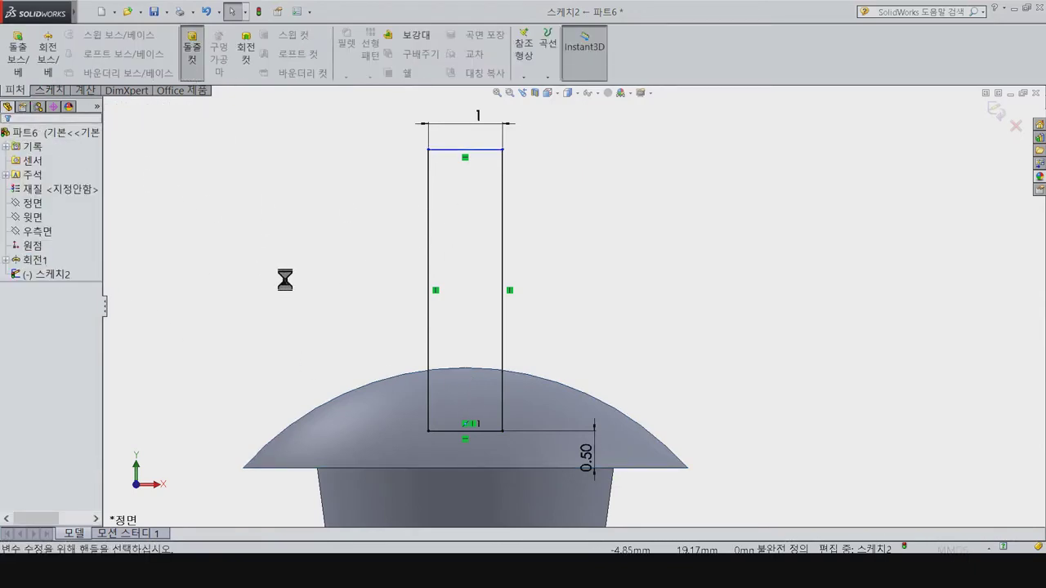
Step: Cut the rectangle Through All in both directions to slot the domed head
{"action": "left_click", "coordinate": [64, 214]}
{"action": "left_click", "coordinate": [62, 249]}
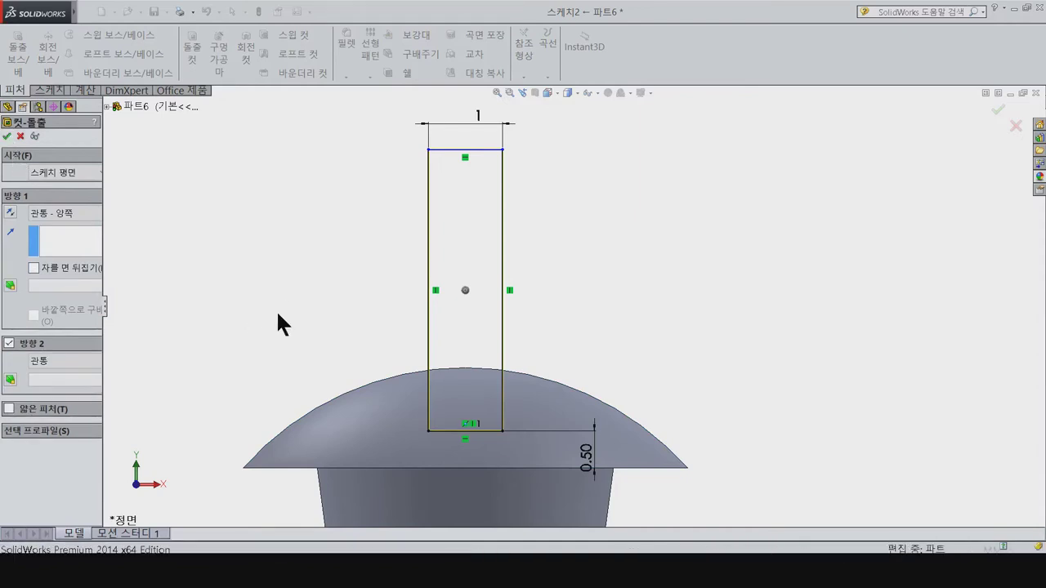
{"action": "key", "text": "Return"}
Step: Switch to the isometric view and bring up the Save As dialog
{"action": "mouse_move", "coordinate": [308, 331]}
{"action": "middle_mouse_down"}
{"action": "mouse_move", "coordinate": [387, 338]}
{"action": "mouse_move", "coordinate": [375, 389]}
{"action": "middle_mouse_up"}
{"action": "key", "text": "ctrl+7"}
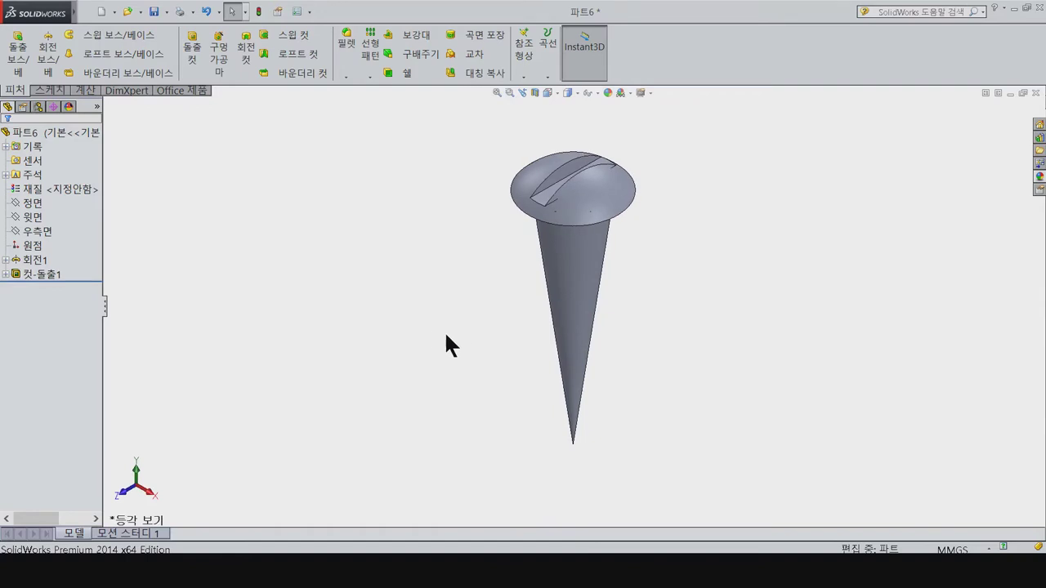
{"action": "left_click", "coordinate": [153, 13]}
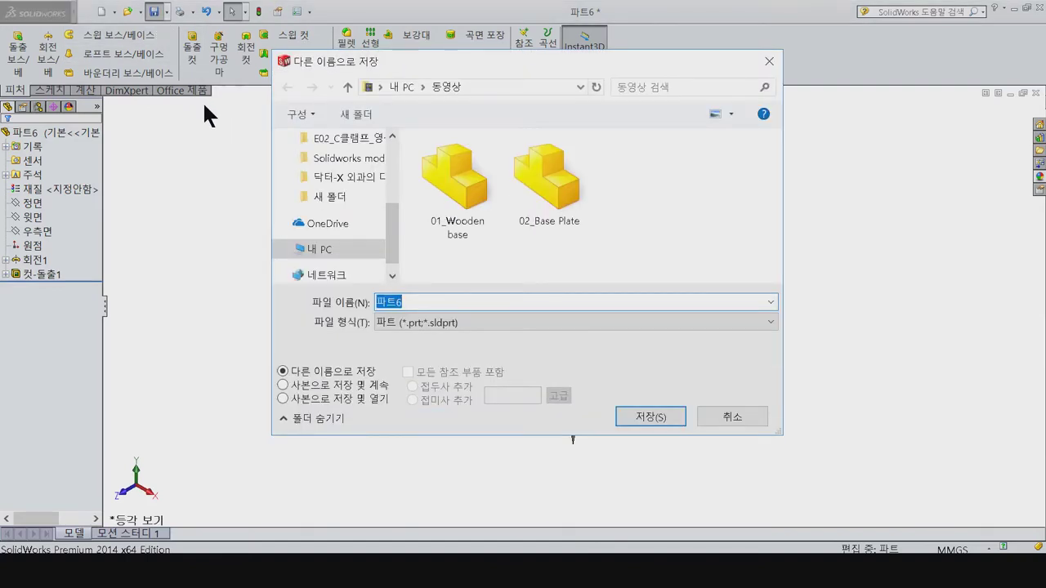
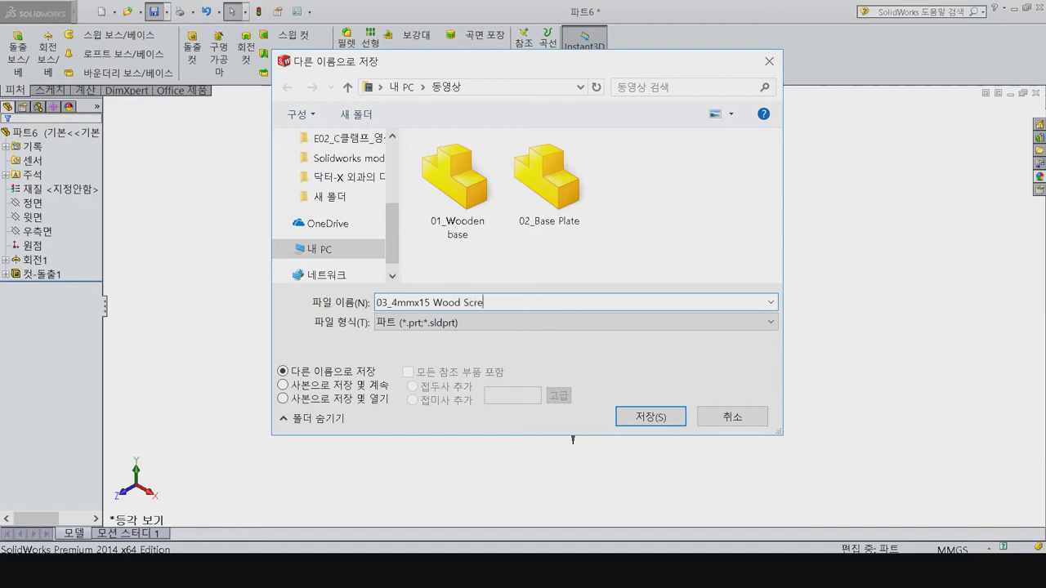
Step: Save the screw part as 03_4mmx15 Wood Screw, close it, and start a new document
{"action": "key", "text": "Return"}
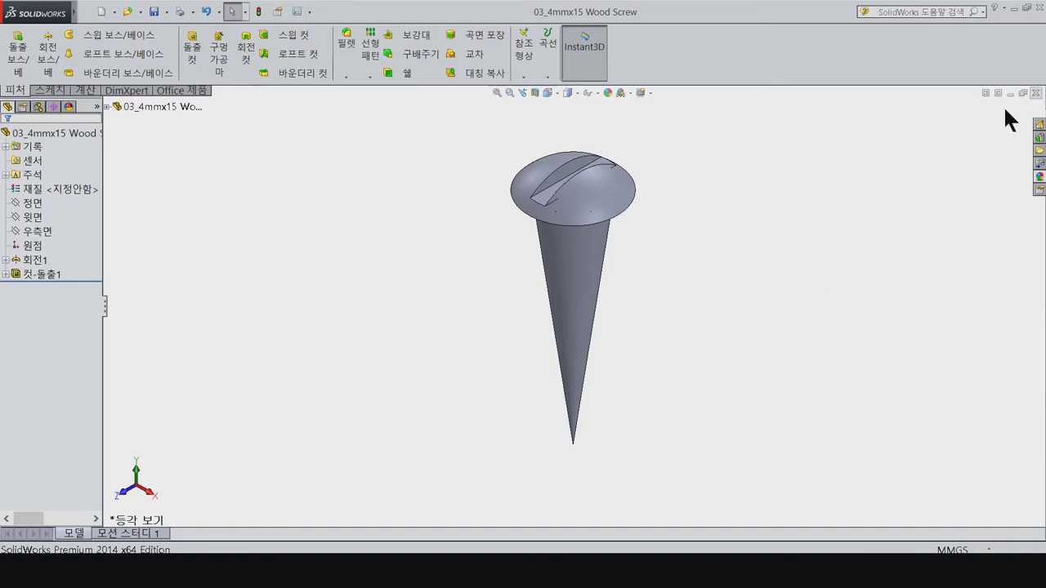
{"action": "left_click", "coordinate": [1036, 93]}
{"action": "left_click", "coordinate": [101, 13]}
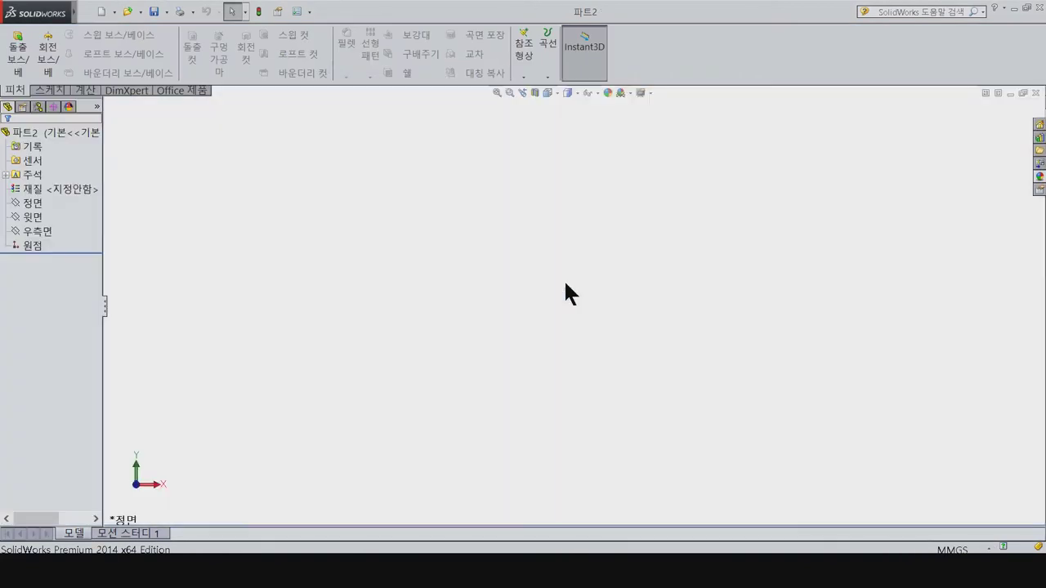
Step: On the Front plane, draw the left foot base, inner walls, inner top and right foot base lines
{"action": "left_click", "coordinate": [33, 203]}
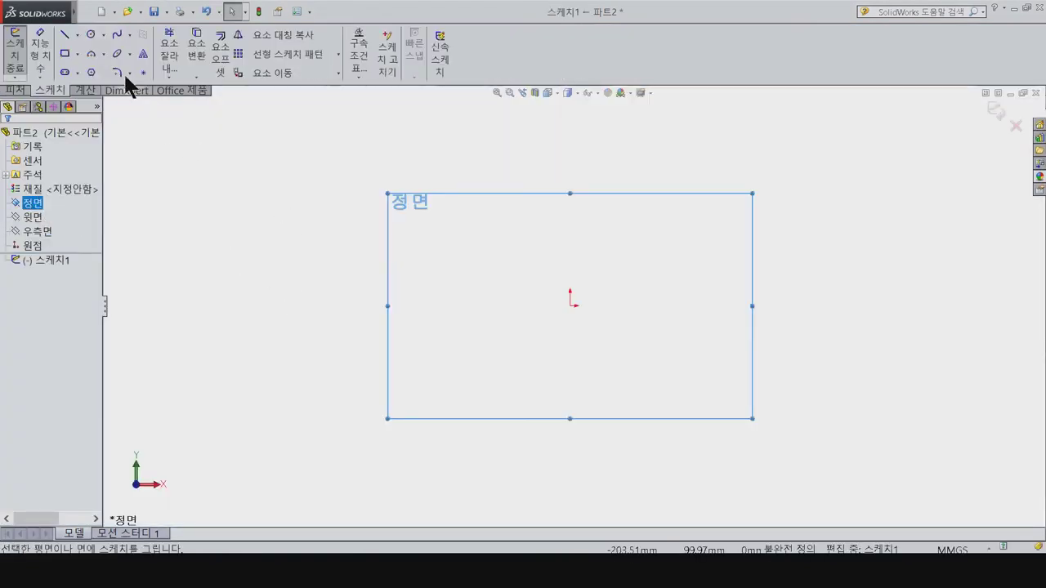
{"action": "left_click", "coordinate": [64, 36]}
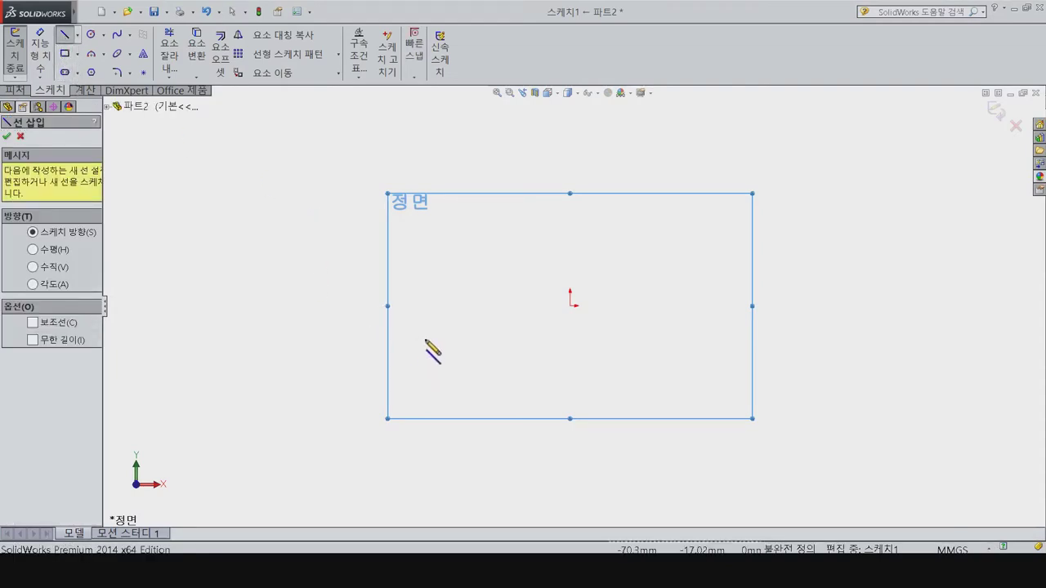
{"action": "left_click_drag", "start_coordinate": [398, 306], "coordinate": [451, 305]}
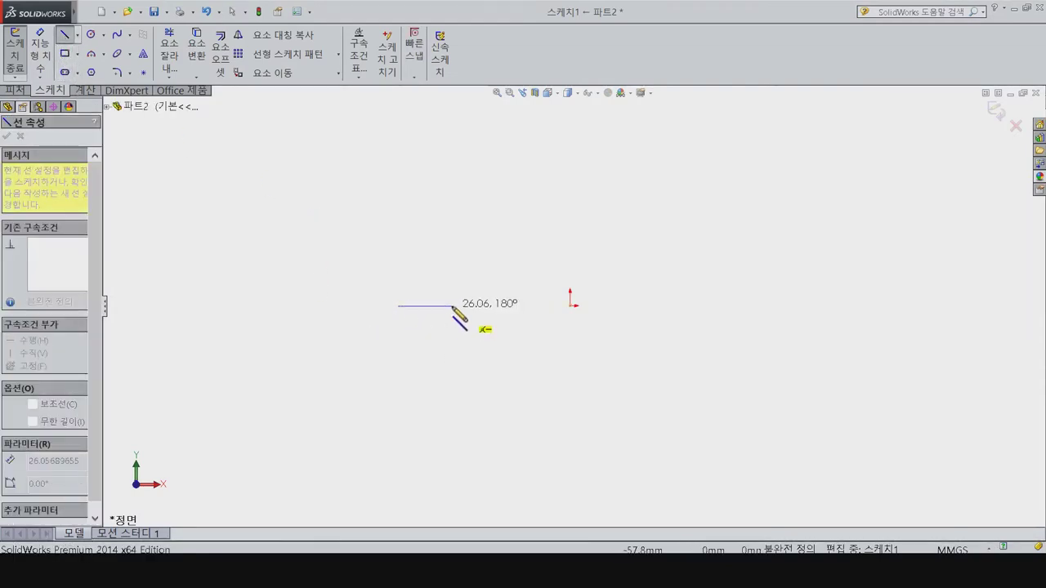
{"action": "left_click", "coordinate": [451, 145]}
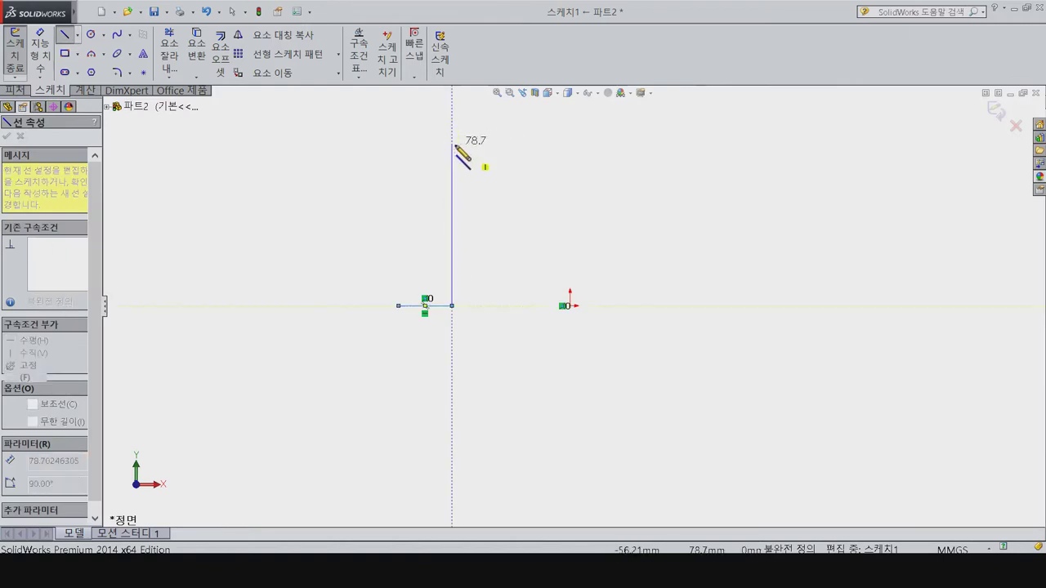
{"action": "left_click", "coordinate": [666, 145]}
{"action": "left_click", "coordinate": [666, 305]}
{"action": "left_click", "coordinate": [745, 306]}
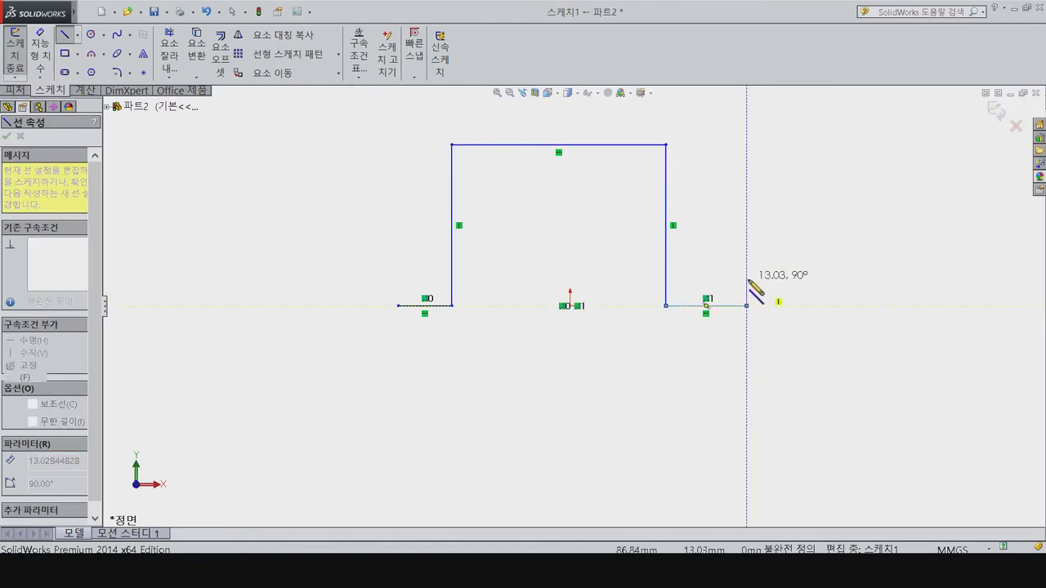
Step: Draw the right foot end, outer walls, outer top and left foot top, closing the outline at the start point
{"action": "left_click", "coordinate": [699, 278]}
{"action": "left_click", "coordinate": [691, 278]}
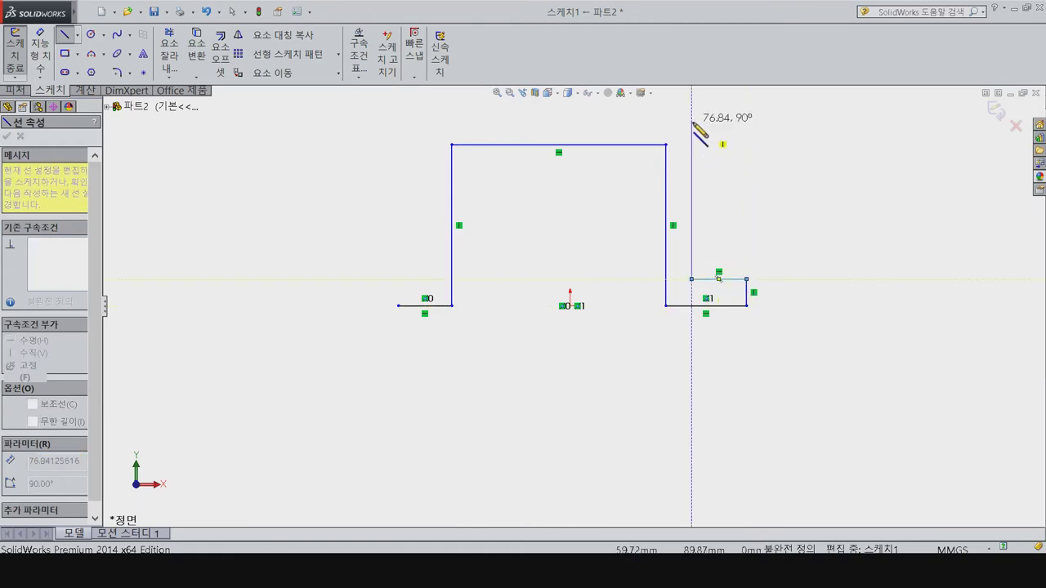
{"action": "left_click", "coordinate": [691, 122]}
{"action": "left_click", "coordinate": [429, 121]}
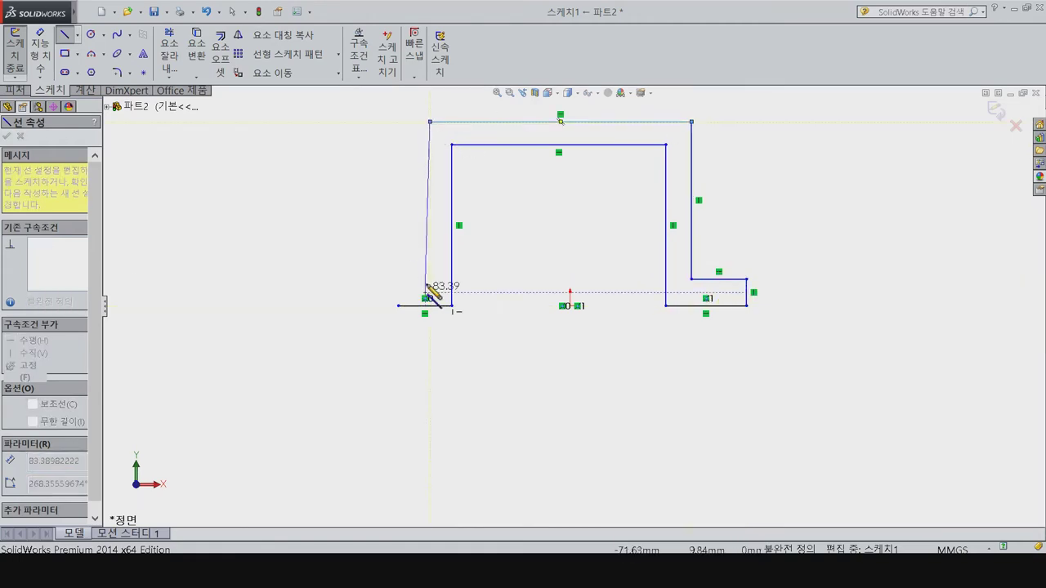
{"action": "left_click", "coordinate": [430, 278]}
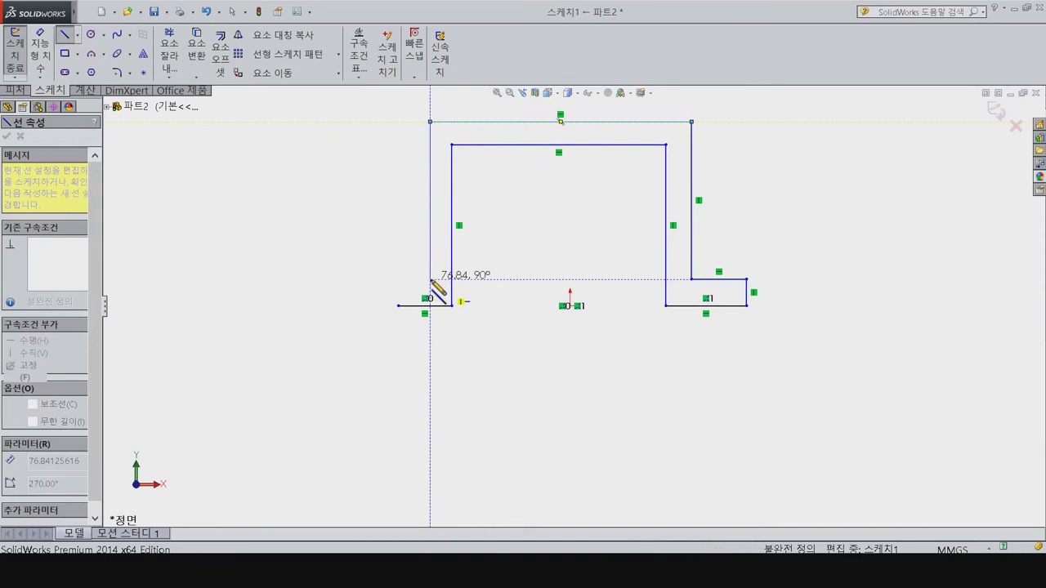
{"action": "left_click", "coordinate": [398, 279]}
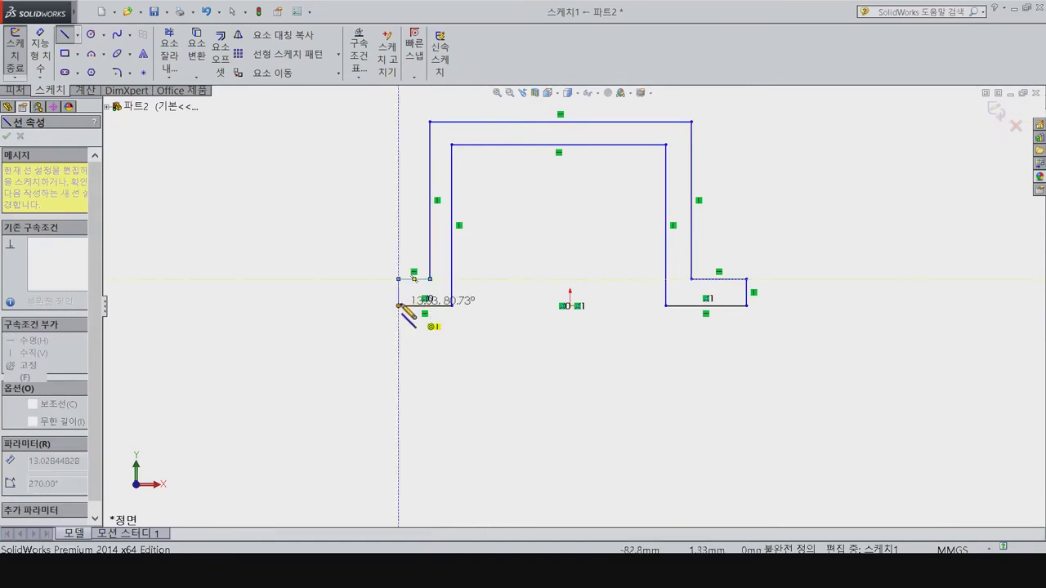
{"action": "left_click", "coordinate": [398, 306]}
{"action": "key", "text": "Escape"}
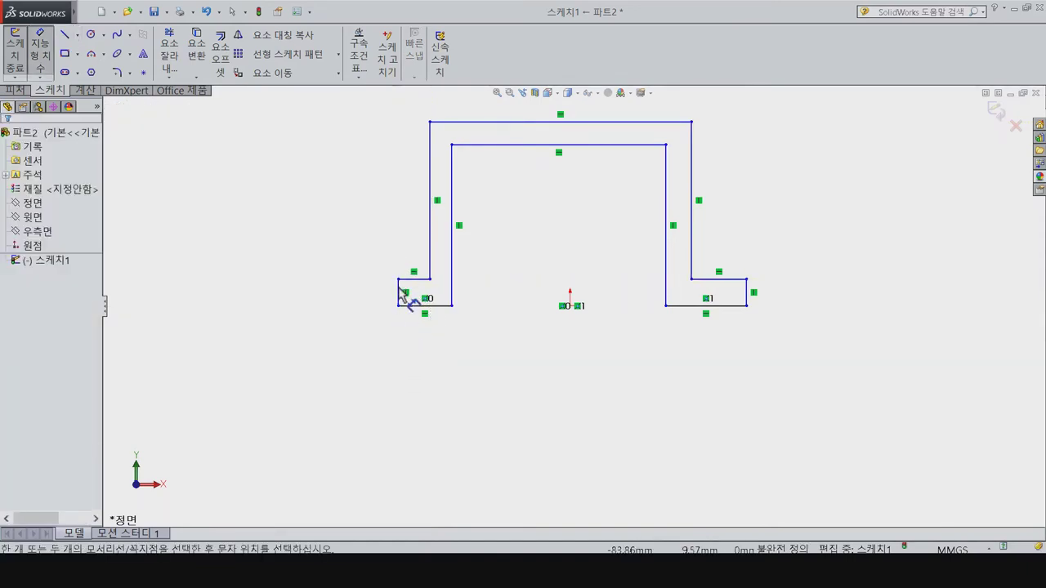
Step: Dimension the left and right foot heights to 1.5 mm
{"action": "left_click", "coordinate": [397, 293]}
{"action": "left_click", "coordinate": [262, 343]}
{"action": "type", "text": "1.5"}
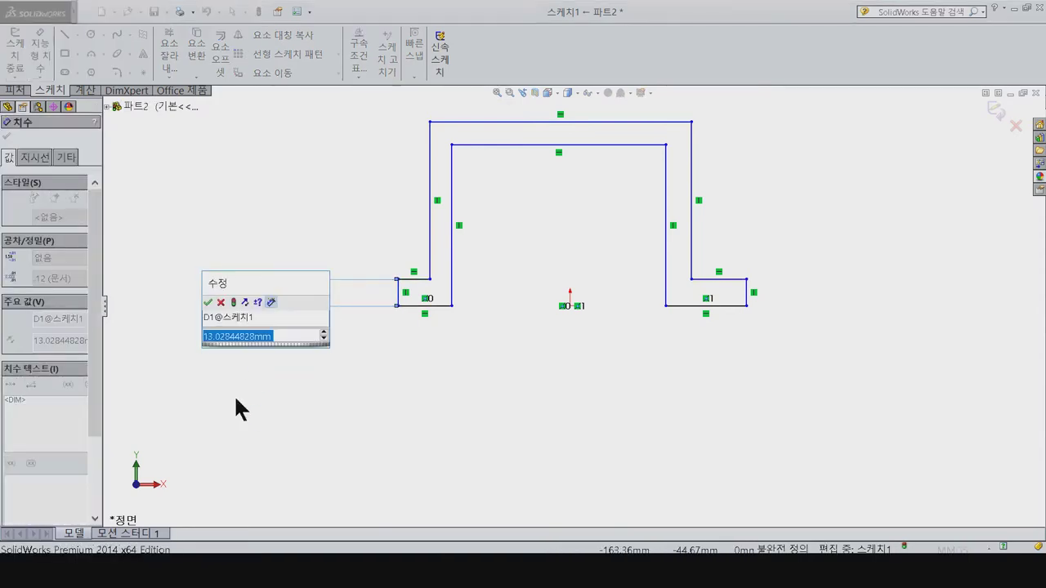
{"action": "key", "text": "Return"}
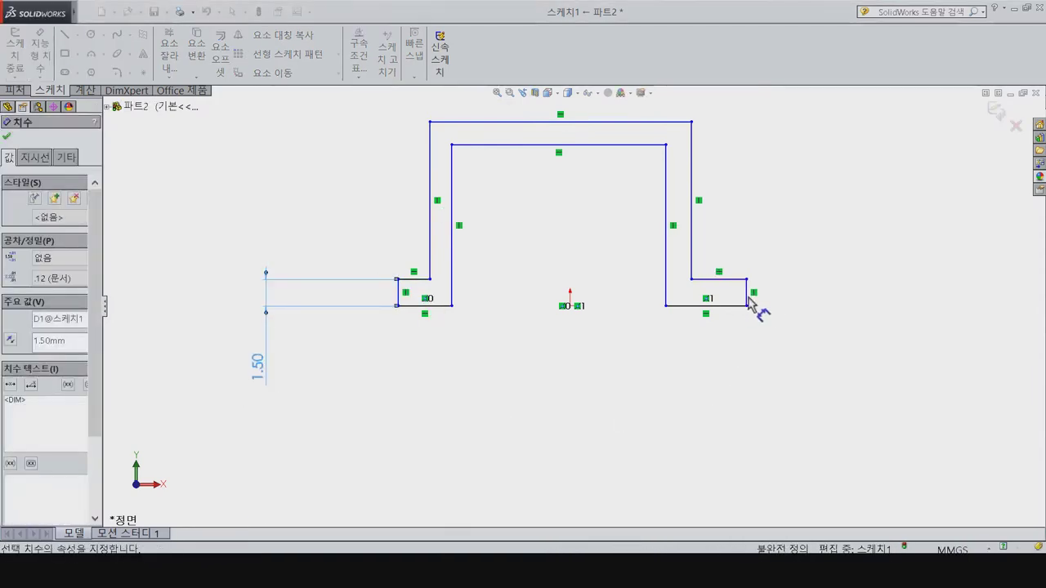
{"action": "left_click", "coordinate": [747, 302]}
{"action": "left_click", "coordinate": [772, 351]}
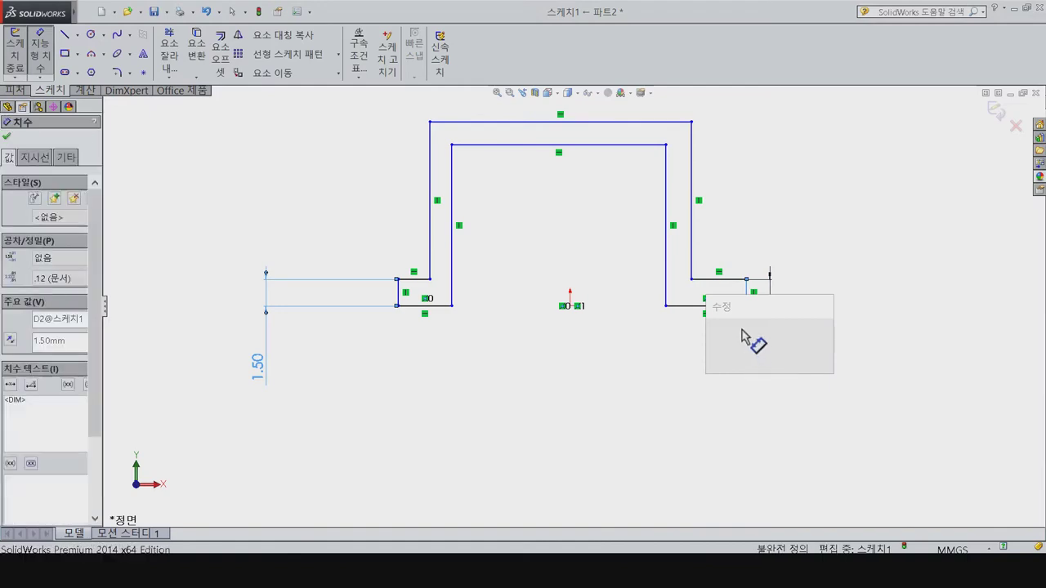
{"action": "key", "text": "Return"}
Step: Set the right and left wall thicknesses to 1.5 mm
{"action": "left_click", "coordinate": [665, 205]}
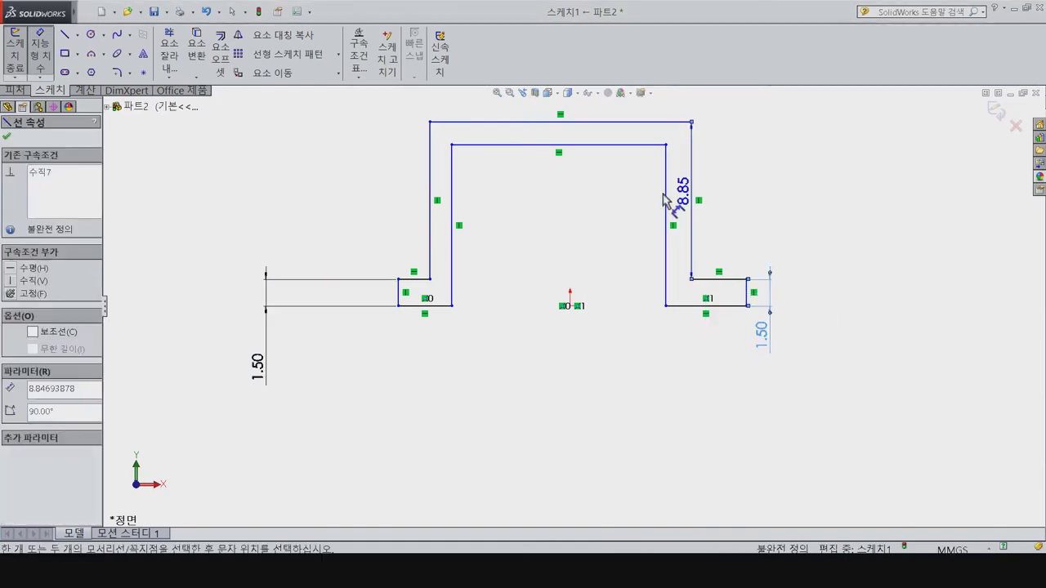
{"action": "left_click", "coordinate": [691, 204]}
{"action": "left_click", "coordinate": [739, 241]}
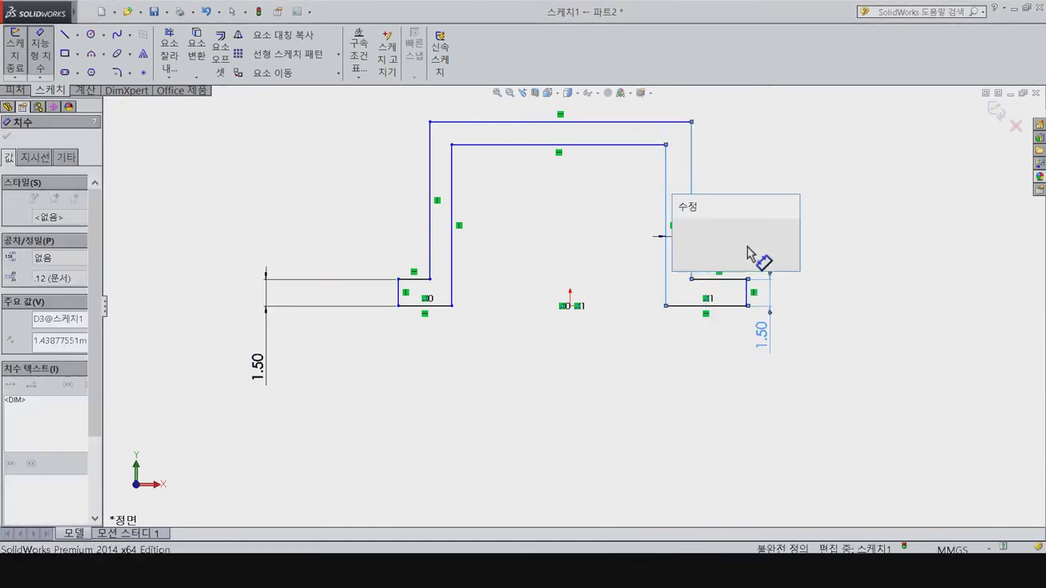
{"action": "type", "text": "1.5"}
{"action": "key", "text": "Return"}
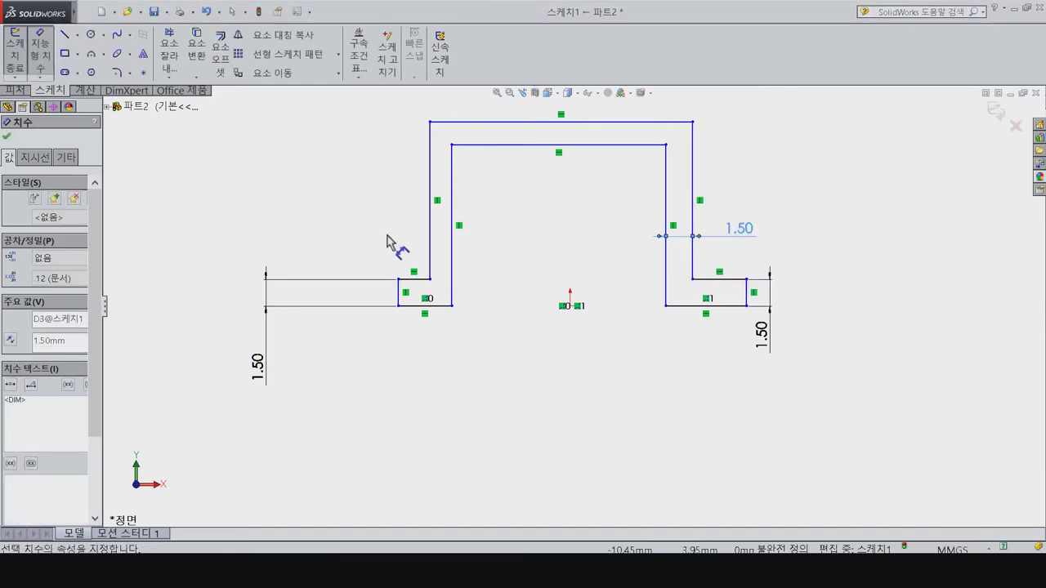
{"action": "left_click", "coordinate": [451, 232]}
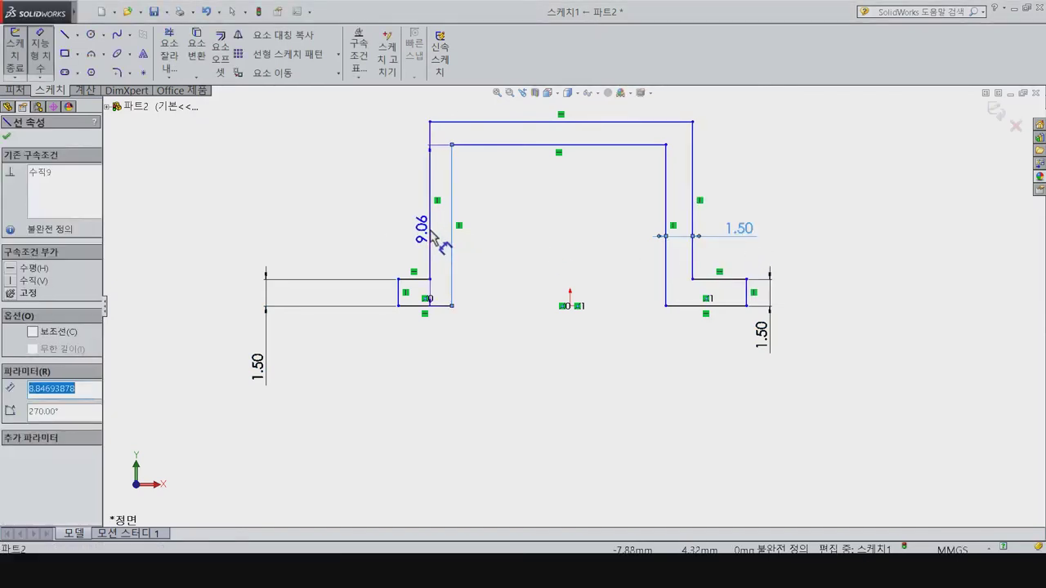
{"action": "left_click", "coordinate": [341, 206]}
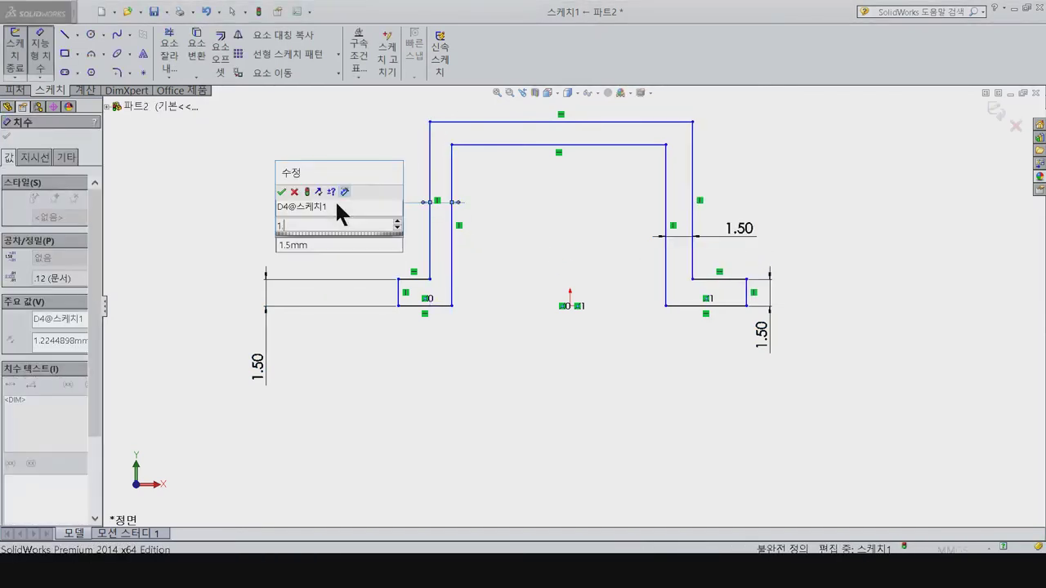
{"action": "key", "text": "Return"}
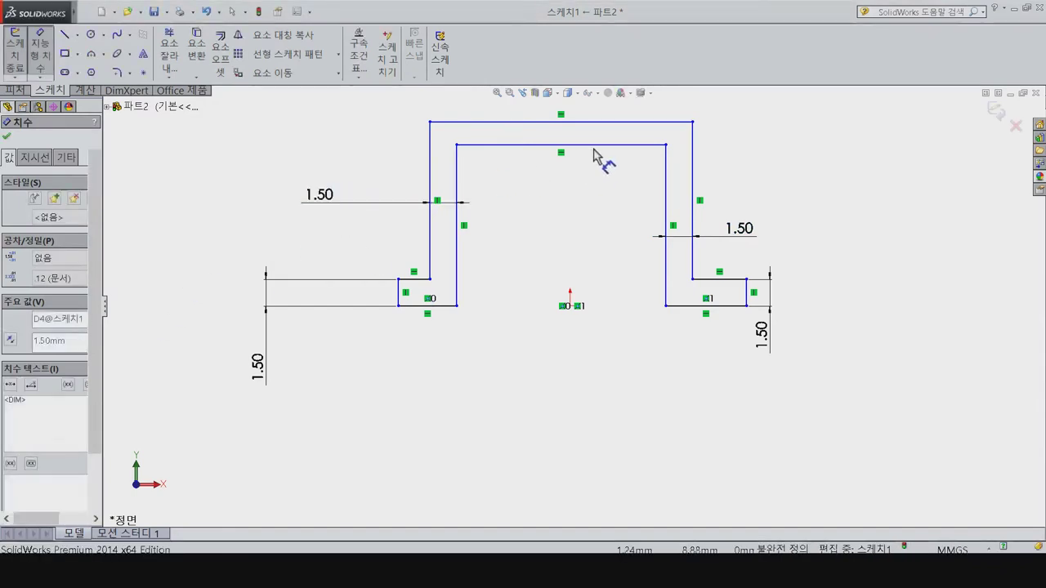
Step: Set the top thickness between inner and outer top lines to 1.5 mm
{"action": "left_click", "coordinate": [643, 127]}
{"action": "left_click", "coordinate": [658, 145]}
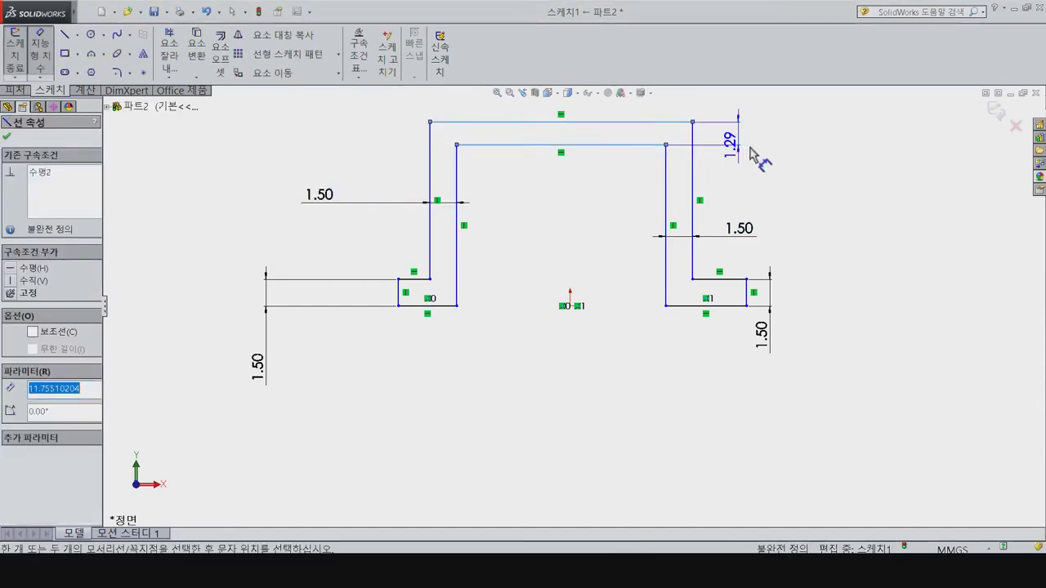
{"action": "left_click", "coordinate": [780, 176]}
{"action": "type", "text": "1.5"}
{"action": "key", "text": "Return"}
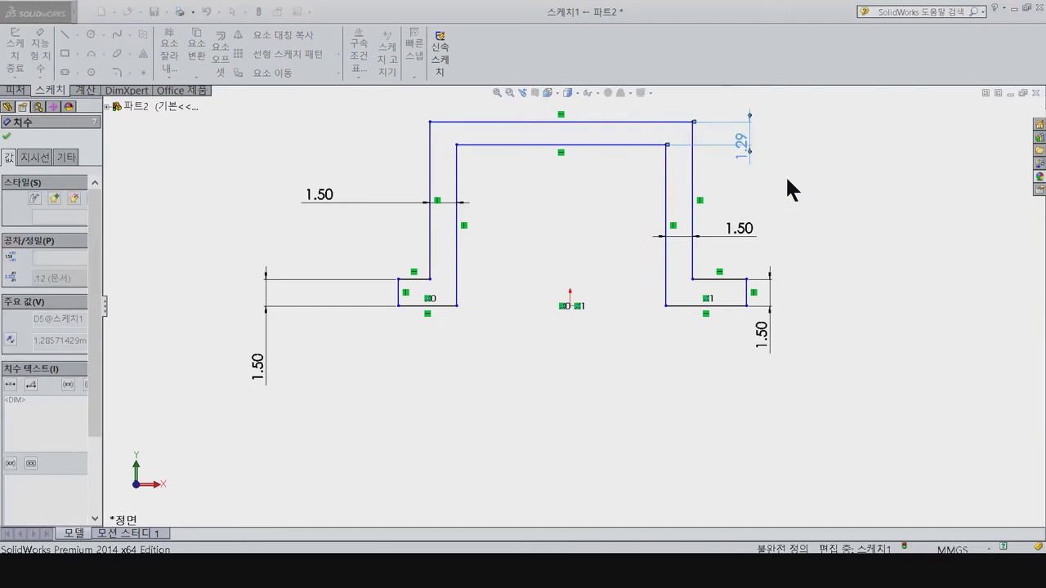
{"action": "key", "text": "Escape"}
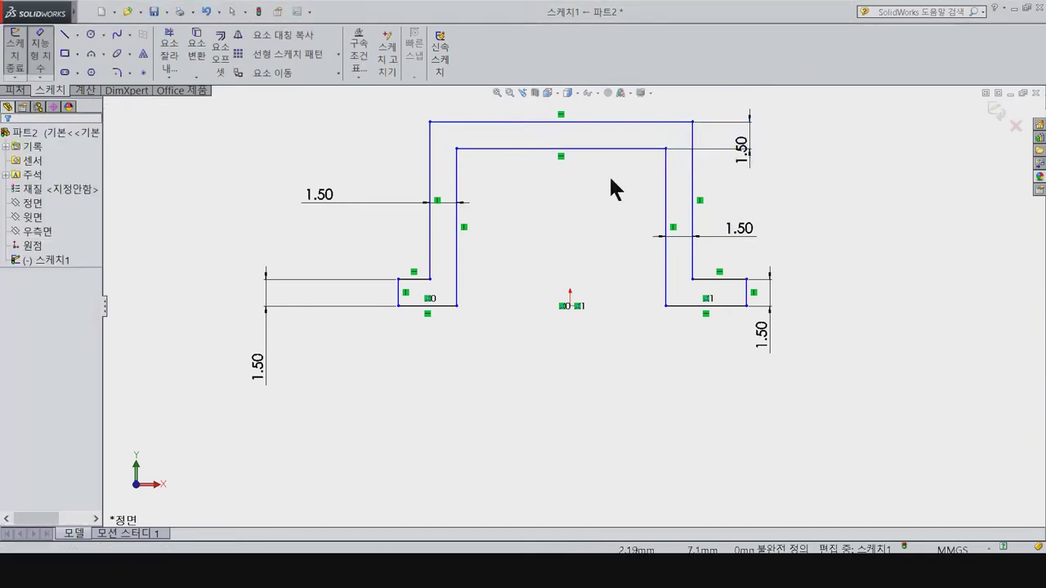
{"action": "right_click", "coordinate": [601, 143]}
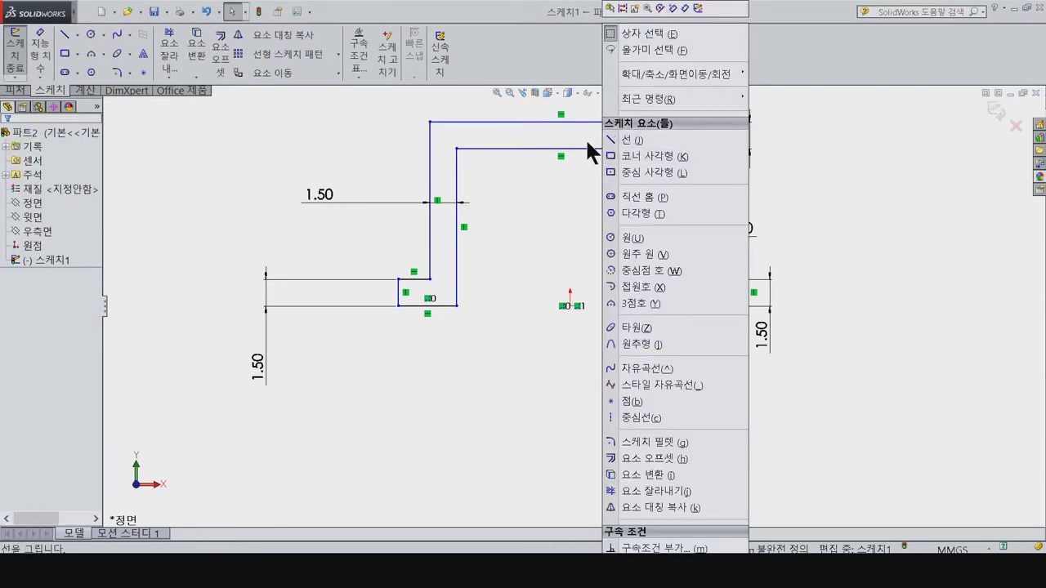
Step: Center the profile over the origin by relating the top line's midpoint to it
{"action": "left_click", "coordinate": [584, 147]}
{"action": "right_click", "coordinate": [585, 147]}
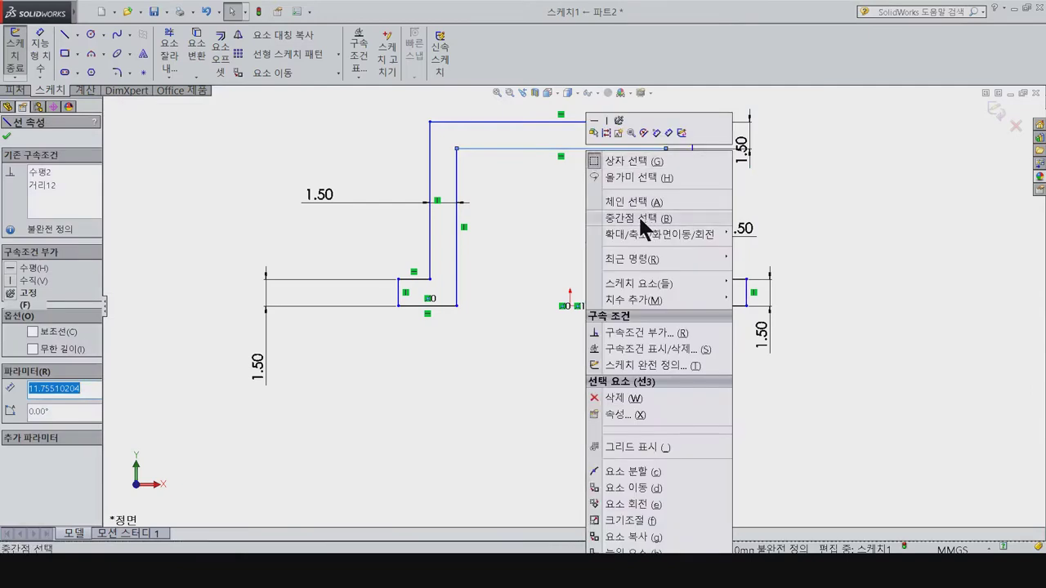
{"action": "key", "text": "Escape"}
{"action": "left_click", "coordinate": [571, 305]}
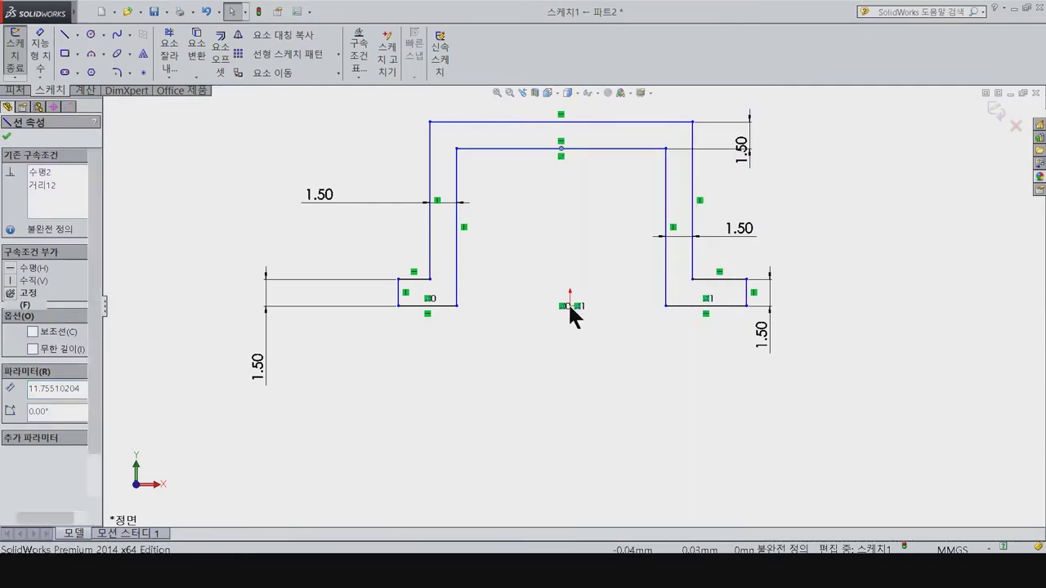
{"action": "left_click", "coordinate": [23, 378]}
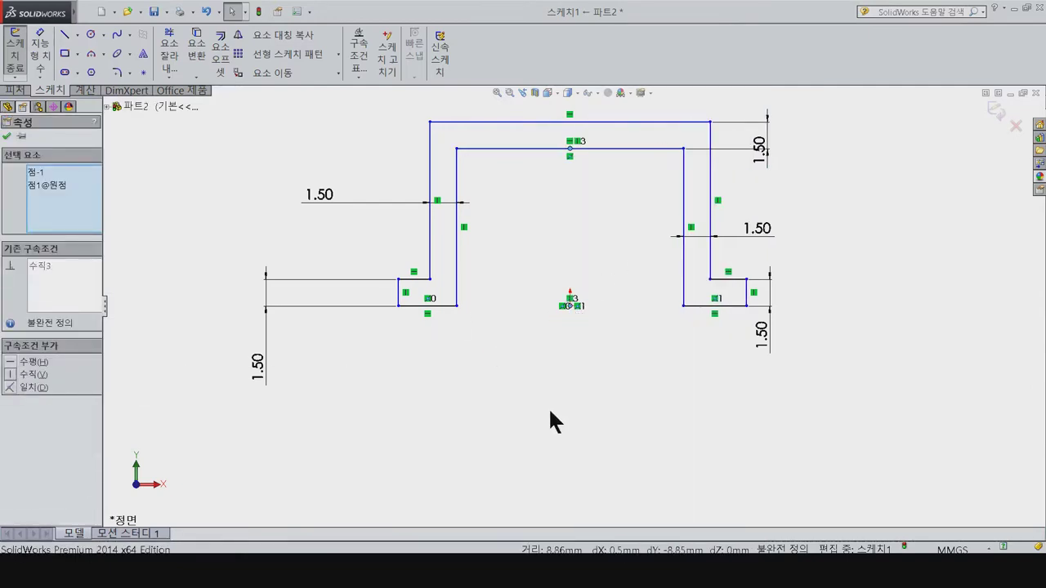
Step: Dimension the left foot's top line, entering 10 mm
{"action": "left_click", "coordinate": [616, 397]}
{"action": "key", "text": "l"}
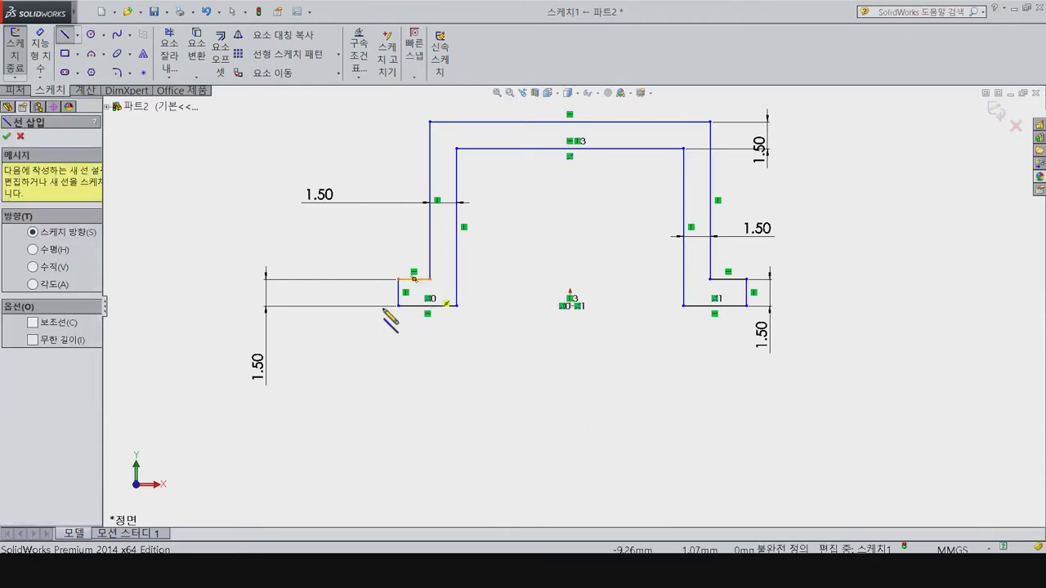
{"action": "key", "text": "Escape"}
{"action": "right_click_drag", "start_coordinate": [429, 290], "coordinate": [435, 265]}
{"action": "left_click", "coordinate": [429, 245]}
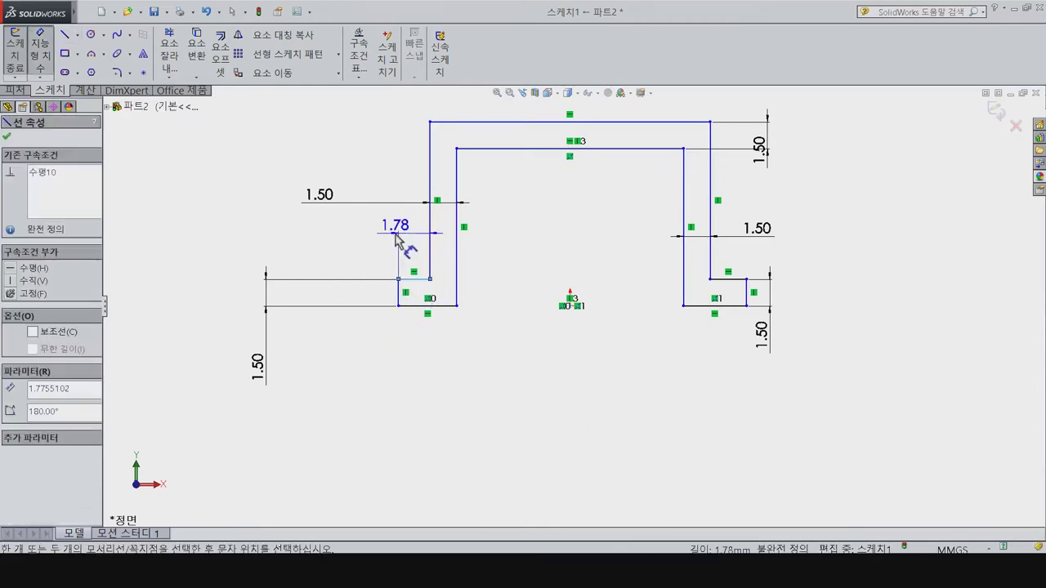
{"action": "left_click", "coordinate": [372, 268]}
{"action": "type", "text": "10"}
{"action": "key", "text": "Return"}
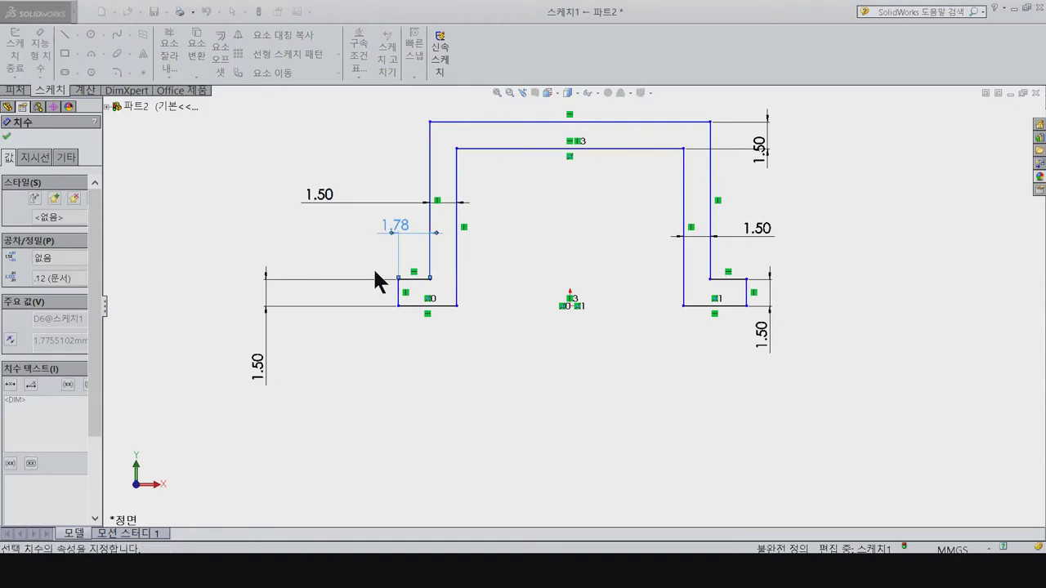
{"action": "key", "text": "Escape"}
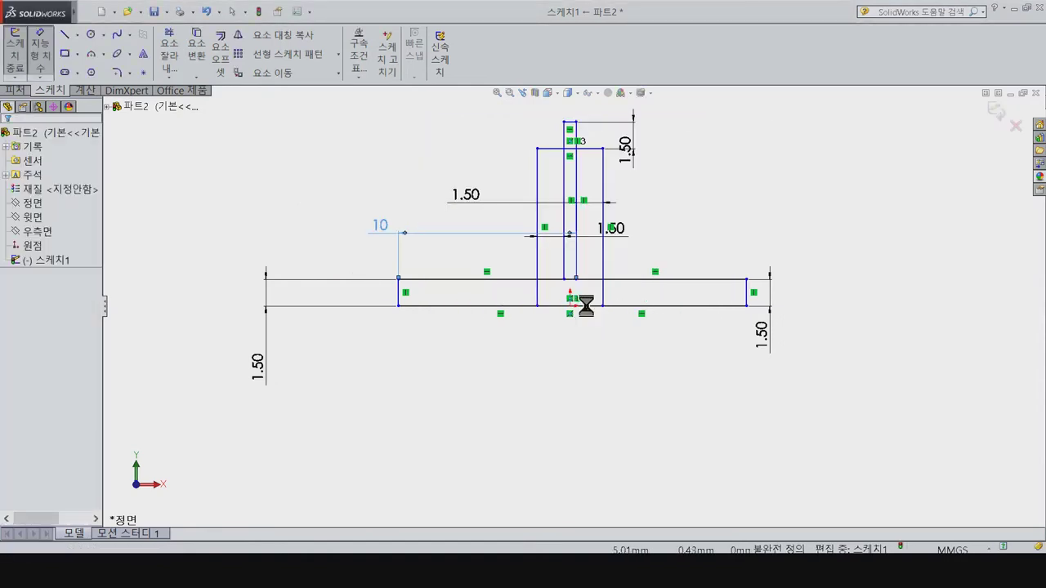
{"action": "mouse_move", "coordinate": [397, 279]}
{"action": "left_mouse_down"}
{"action": "mouse_move", "coordinate": [215, 278]}
{"action": "mouse_move", "coordinate": [436, 279]}
{"action": "left_mouse_up"}
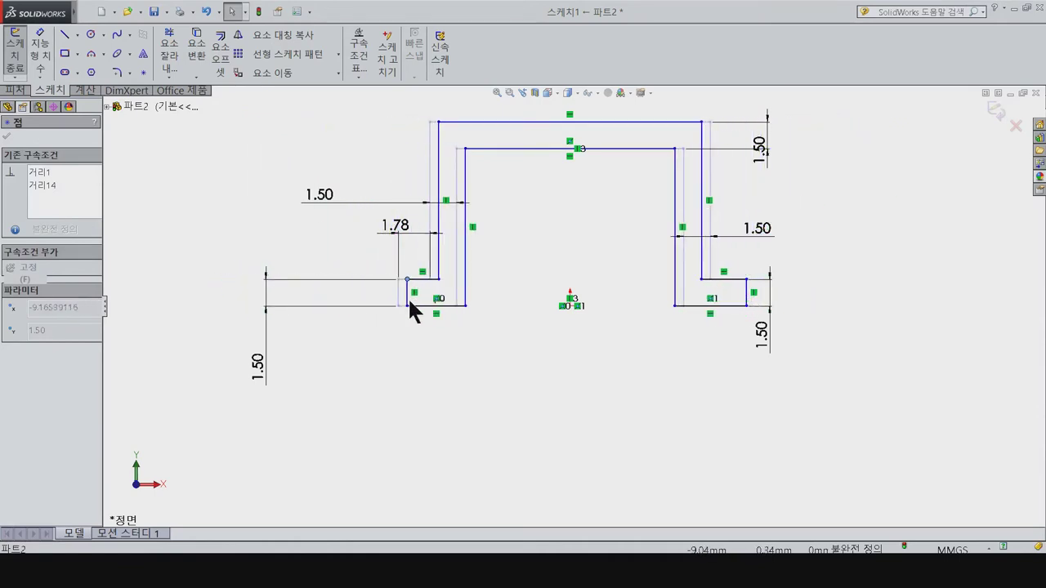
Step: Delete the 1.78 dimension and stretch both step lines outward
{"action": "left_click_drag", "start_coordinate": [404, 306], "coordinate": [426, 305]}
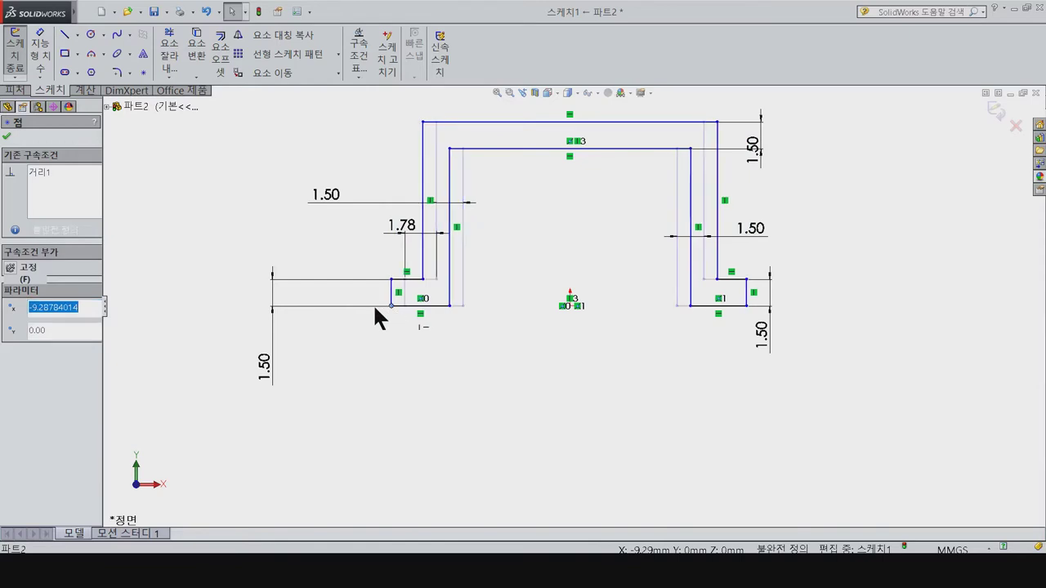
{"action": "left_click", "coordinate": [428, 226]}
{"action": "key", "text": "Delete"}
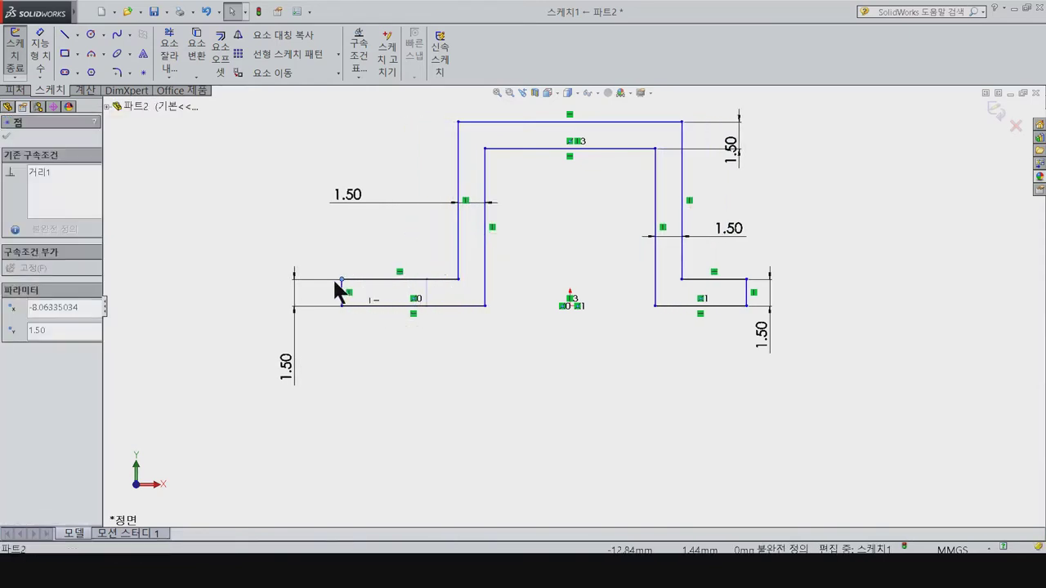
{"action": "left_click_drag", "start_coordinate": [426, 280], "coordinate": [221, 279]}
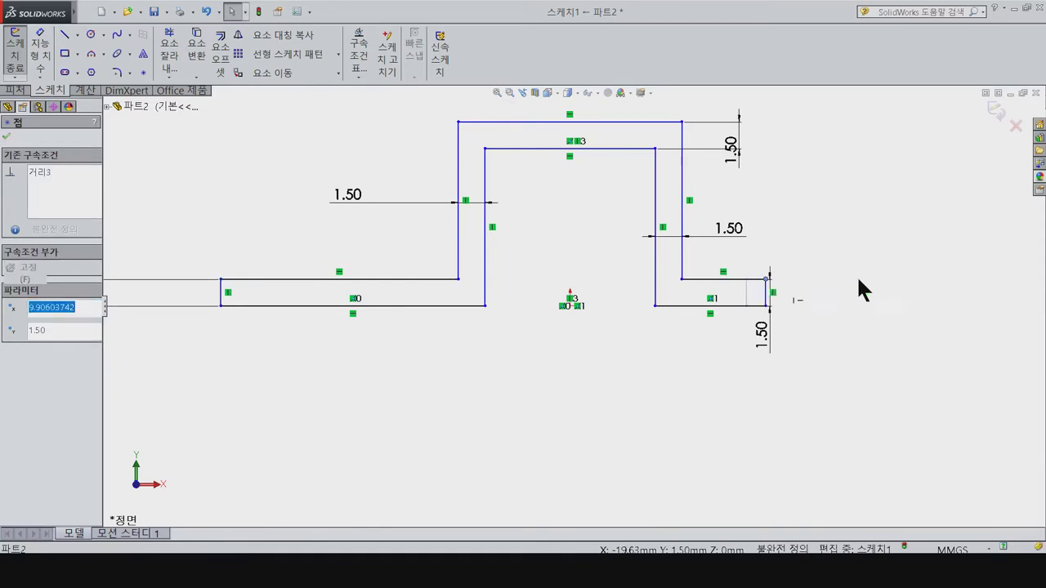
{"action": "left_click_drag", "start_coordinate": [746, 280], "coordinate": [960, 279]}
Step: Set the right and left step lengths to 10 mm each
{"action": "left_click", "coordinate": [805, 279]}
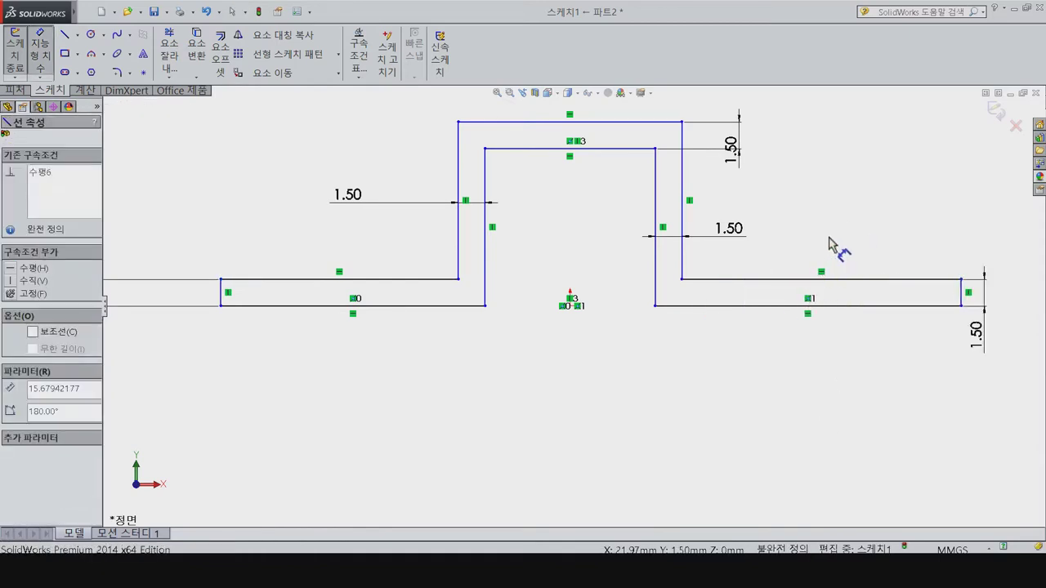
{"action": "left_click", "coordinate": [830, 243]}
{"action": "type", "text": "10"}
{"action": "key", "text": "Return"}
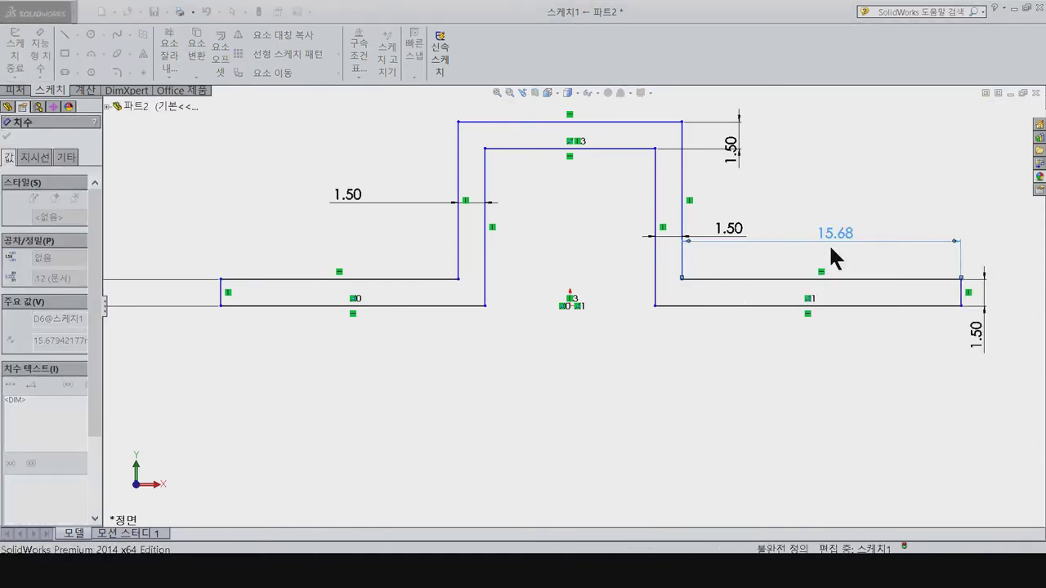
{"action": "left_click", "coordinate": [301, 280]}
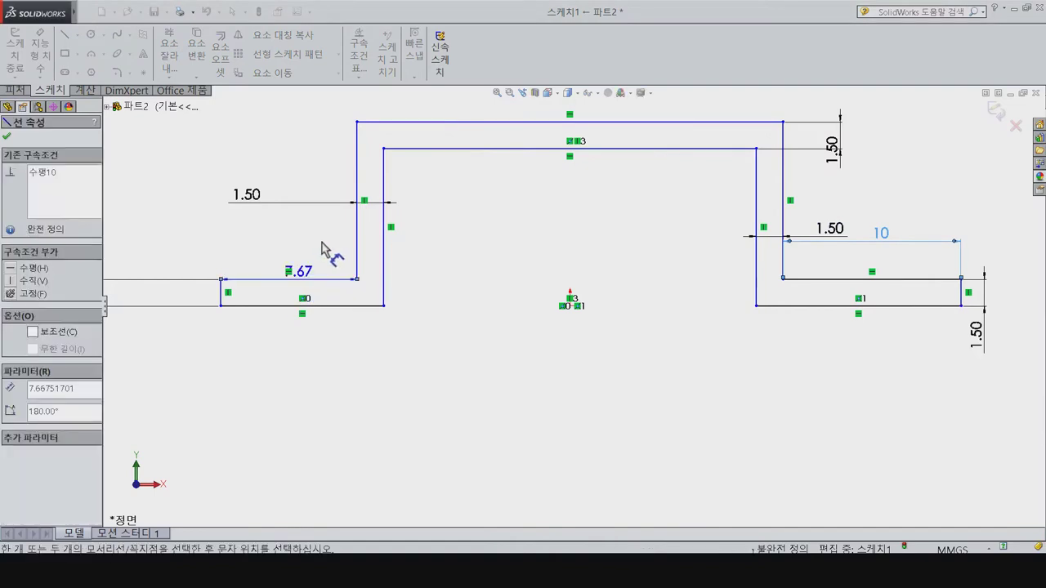
{"action": "left_click", "coordinate": [335, 260]}
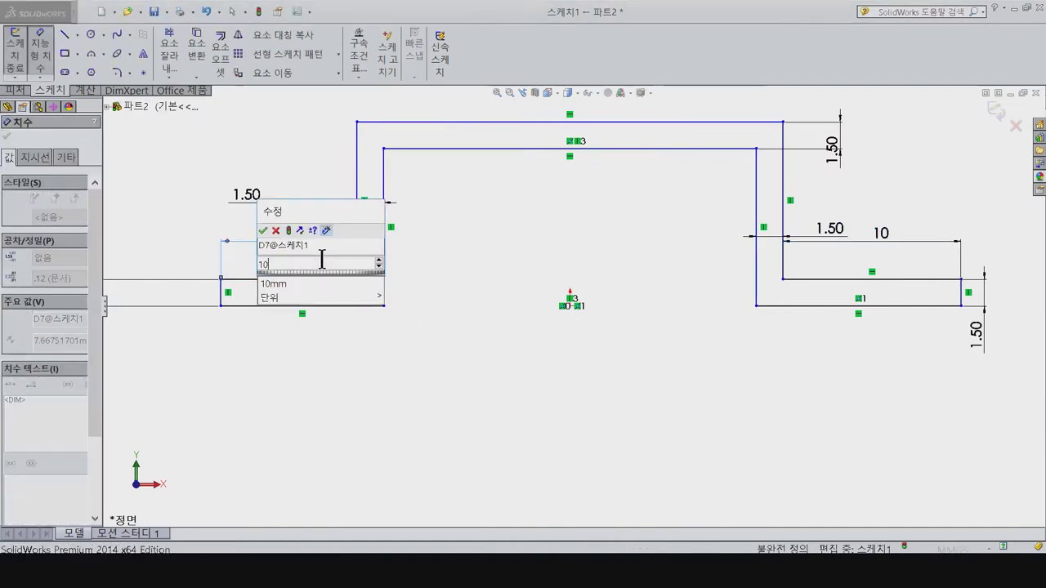
{"action": "type", "text": "10"}
{"action": "key", "text": "Return"}
Step: Set the inner top width to 20 mm
{"action": "scroll", "coordinate": [540, 250], "scroll_direction": "down", "scroll_amount": 3}
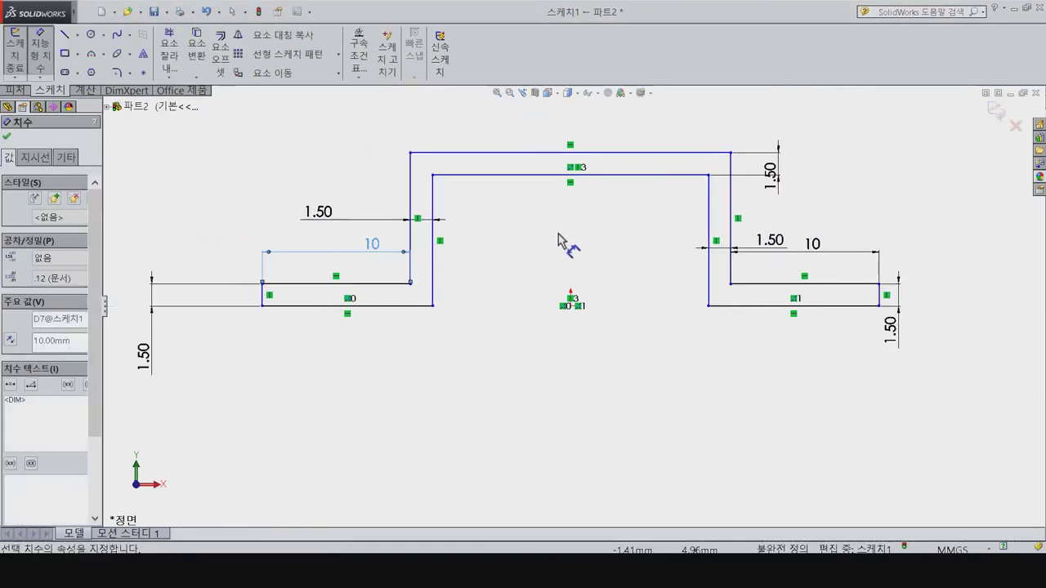
{"action": "left_click", "coordinate": [613, 216]}
{"action": "left_click", "coordinate": [611, 251]}
{"action": "type", "text": "20"}
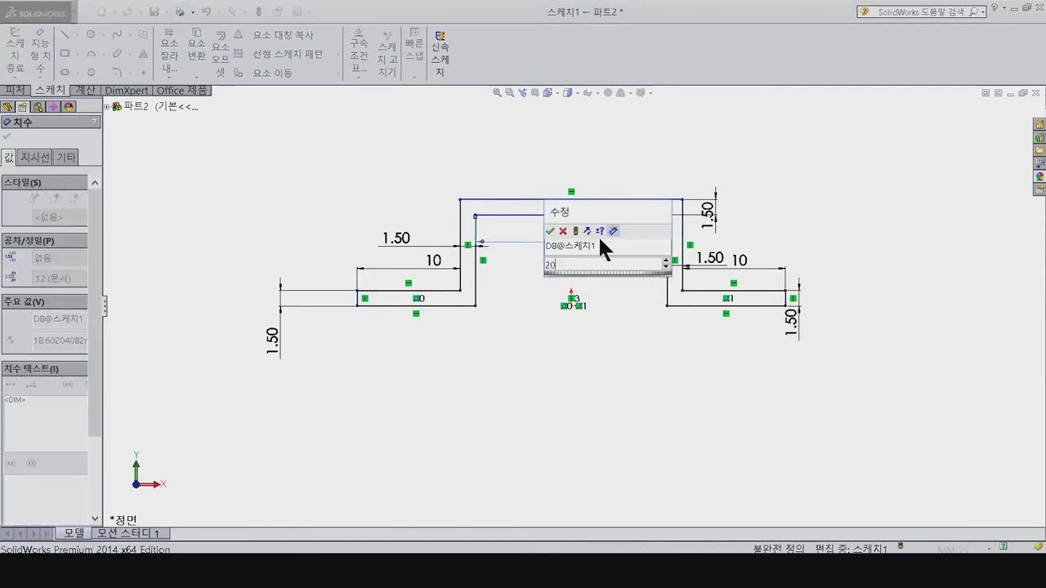
{"action": "key", "text": "Return"}
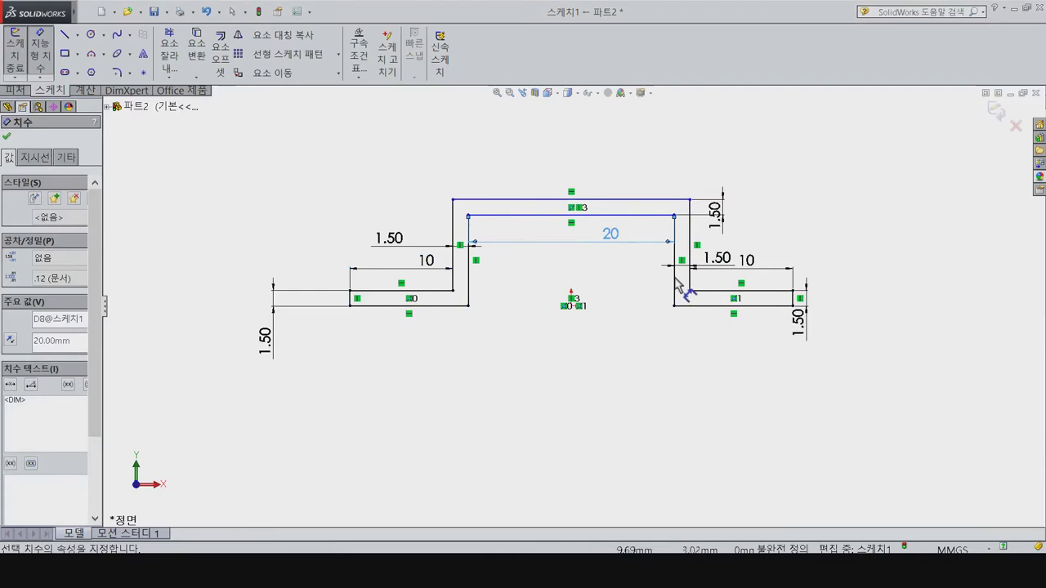
Step: Dimension the overall height from the step line to the top as 33.5 mm
{"action": "left_click", "coordinate": [440, 291]}
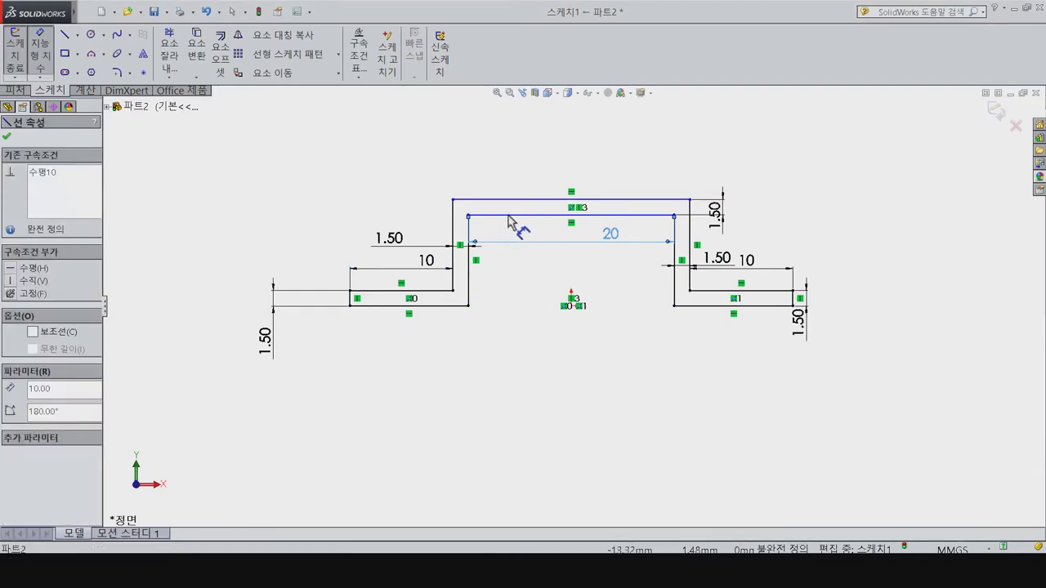
{"action": "left_click", "coordinate": [506, 219]}
{"action": "left_click", "coordinate": [318, 272]}
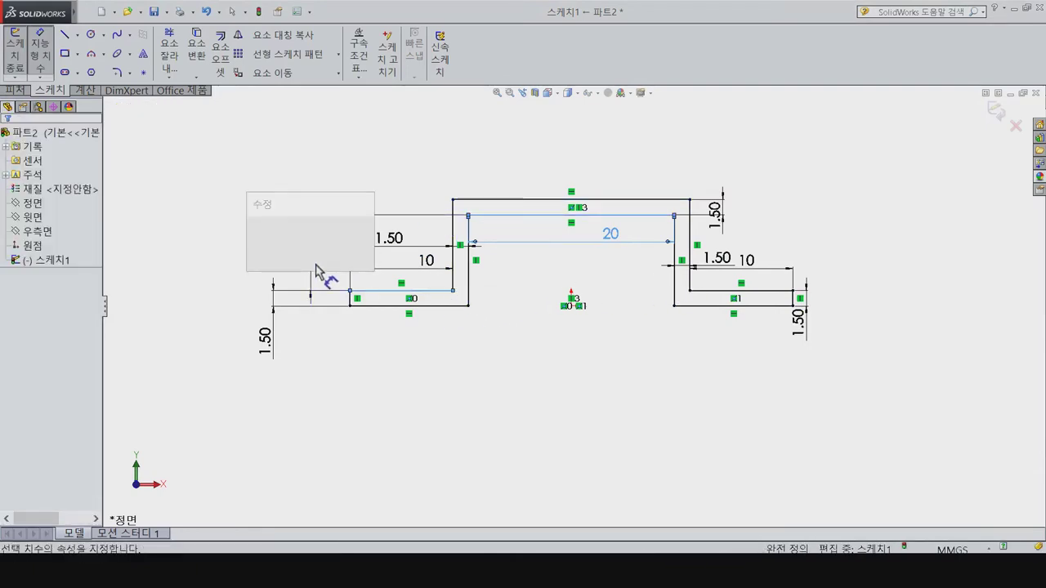
{"action": "type", "text": "33.5"}
{"action": "key", "text": "Return"}
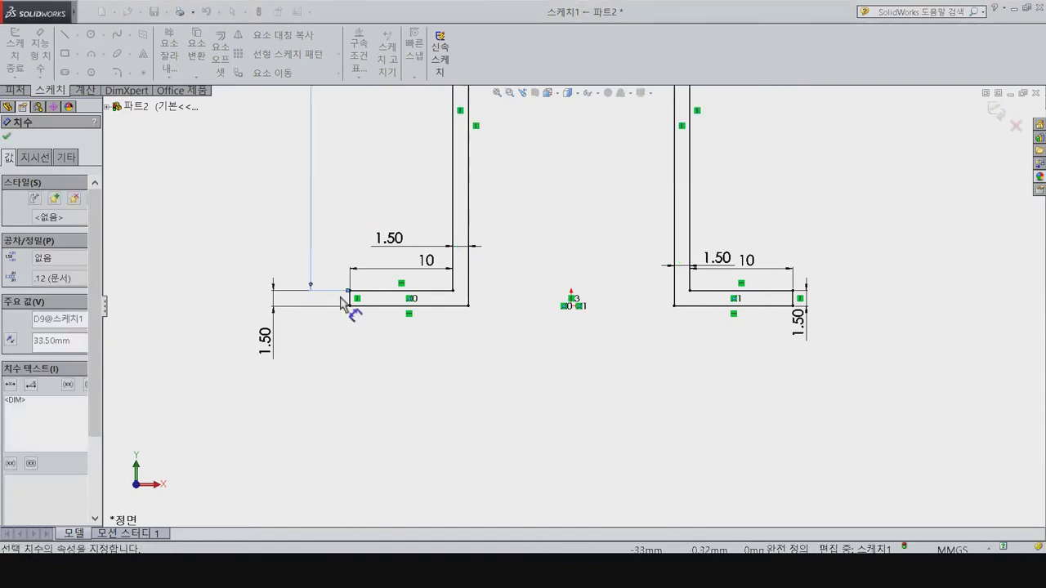
{"action": "key", "text": "z"}
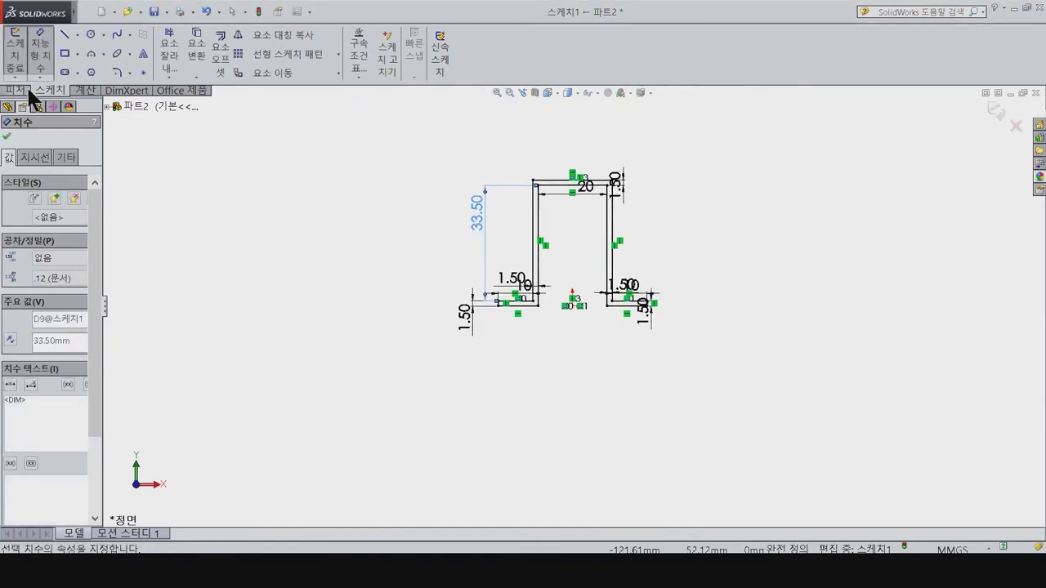
{"action": "left_click", "coordinate": [18, 90]}
{"action": "left_click", "coordinate": [20, 55]}
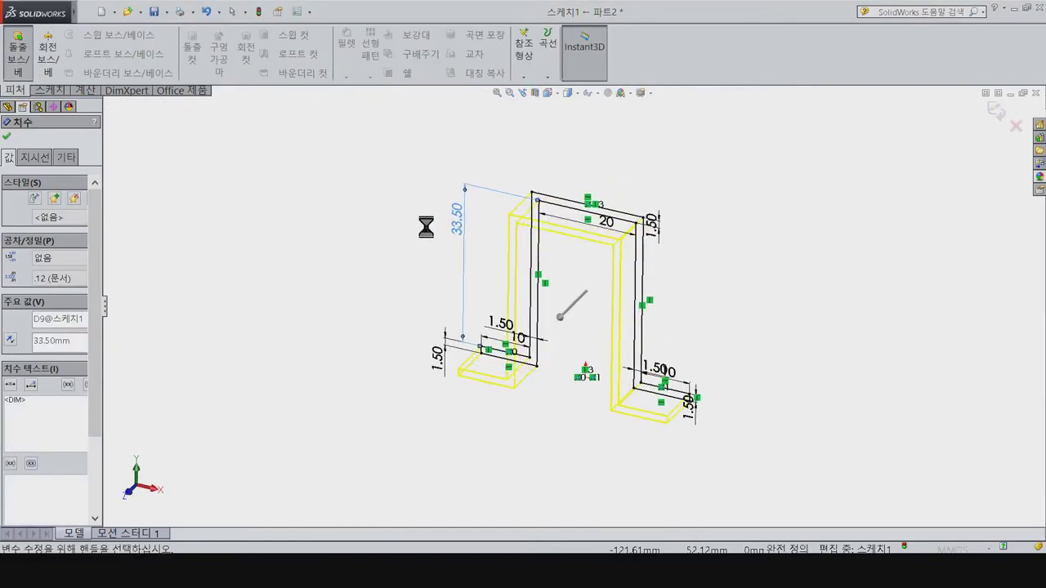
Step: Extrude the profile 38 mm with the Mid Plane end condition
{"action": "left_click", "coordinate": [85, 269]}
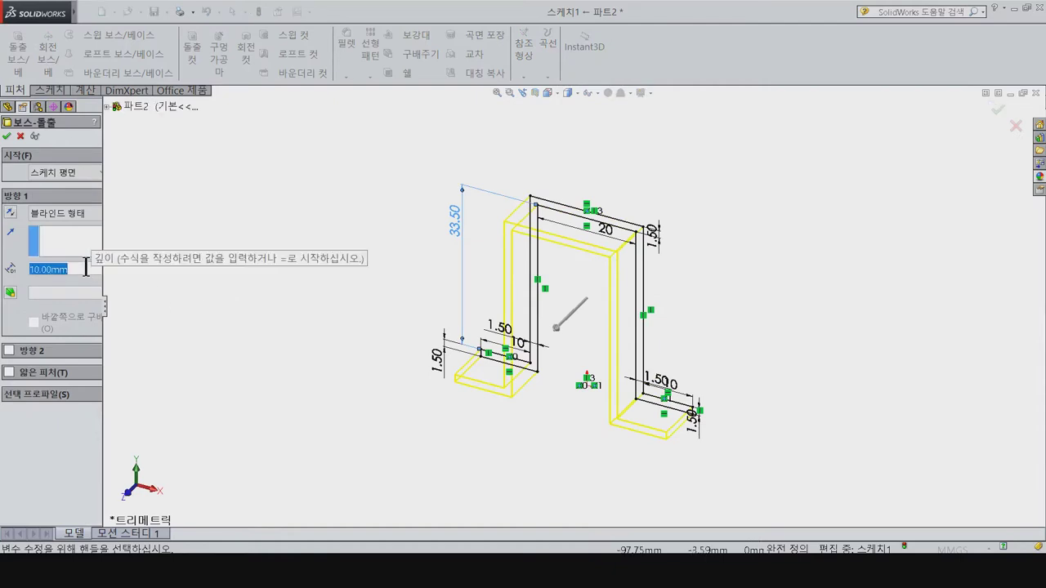
{"action": "type", "text": "38"}
{"action": "key", "text": "Return"}
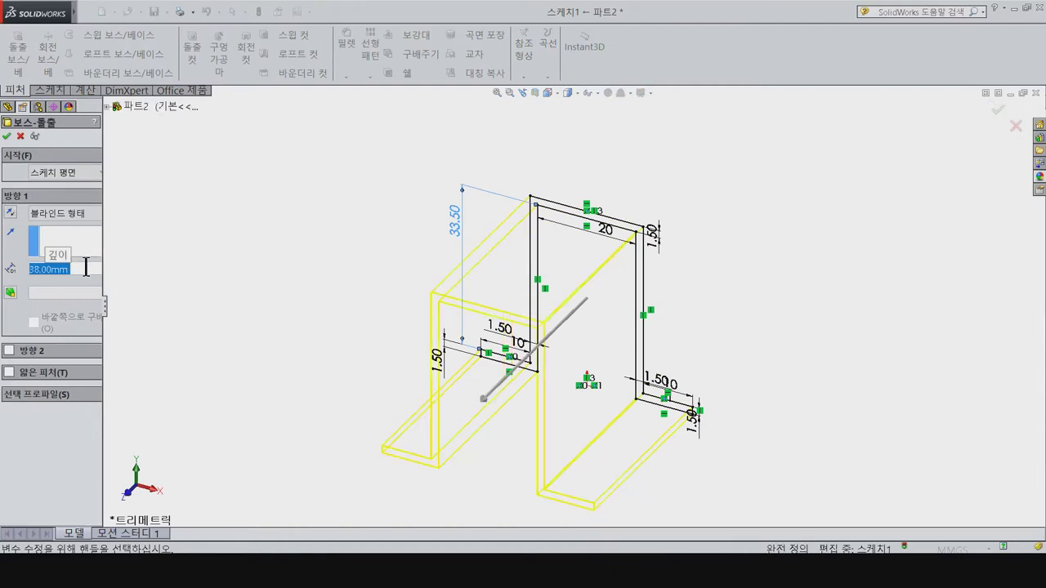
{"action": "left_click", "coordinate": [74, 213]}
{"action": "left_click", "coordinate": [70, 284]}
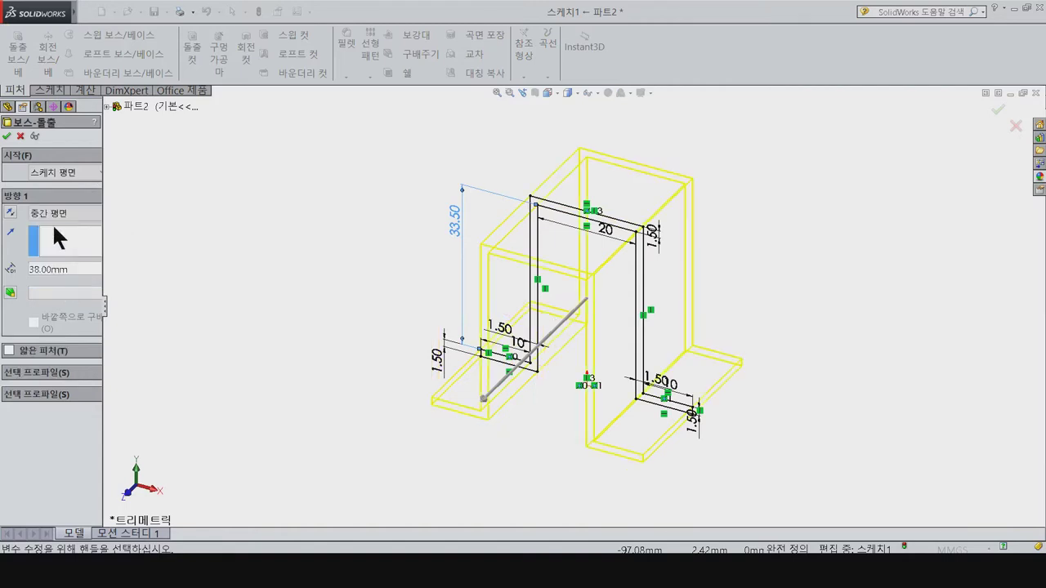
{"action": "left_click", "coordinate": [7, 137]}
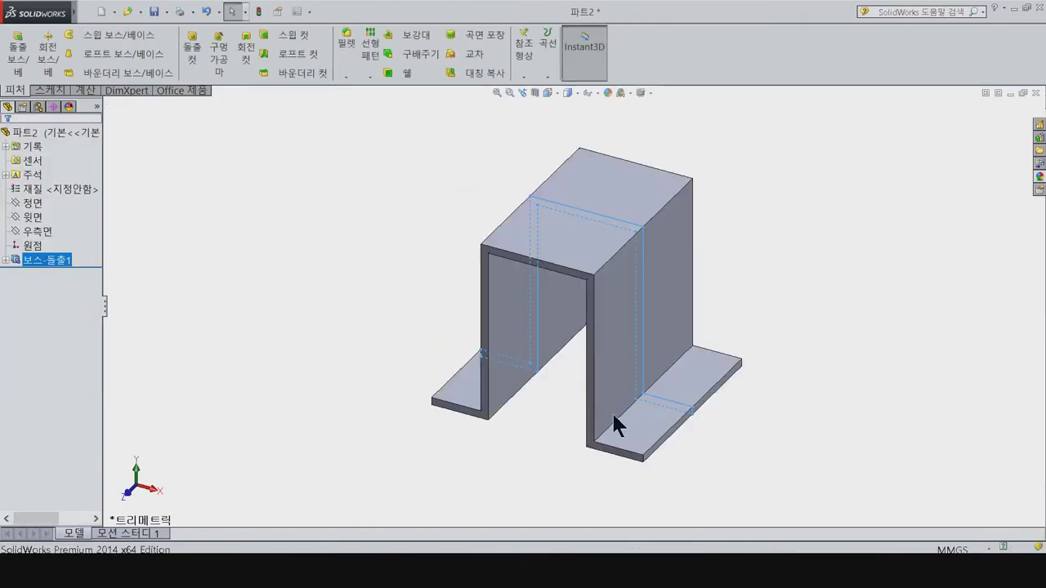
Step: Start a new sketch on the bracket's face, viewed normal to it
{"action": "middle_click_drag", "start_coordinate": [566, 432], "coordinate": [492, 371]}
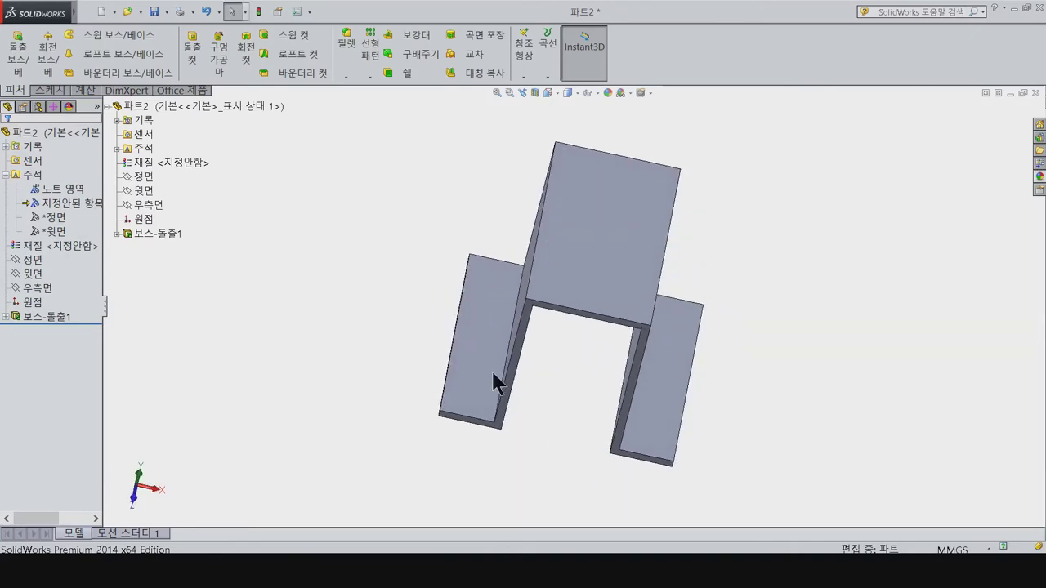
{"action": "left_click", "coordinate": [493, 376]}
{"action": "key", "text": "ctrl+8"}
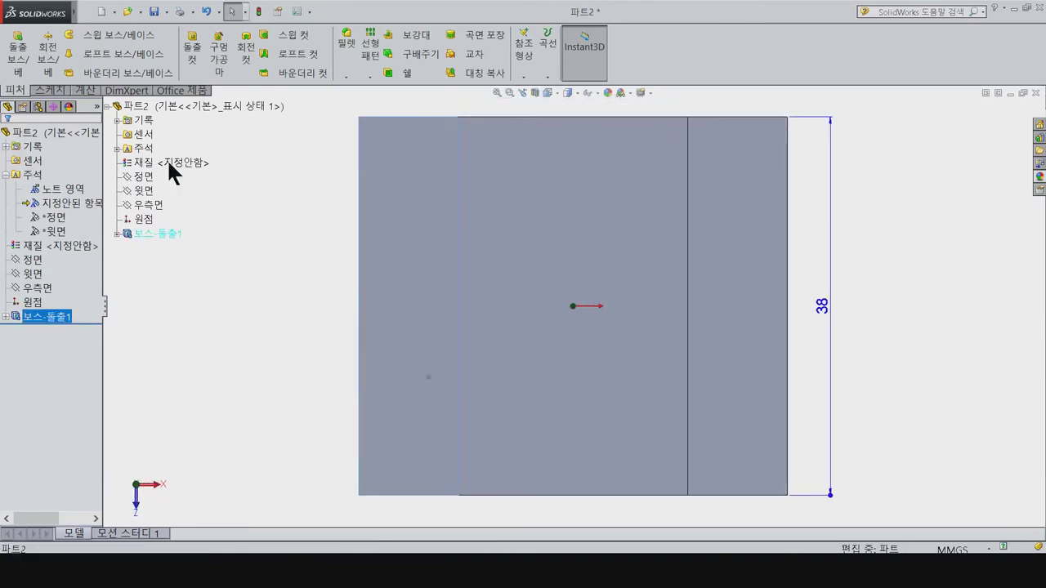
{"action": "left_click", "coordinate": [49, 90]}
{"action": "left_click", "coordinate": [12, 58]}
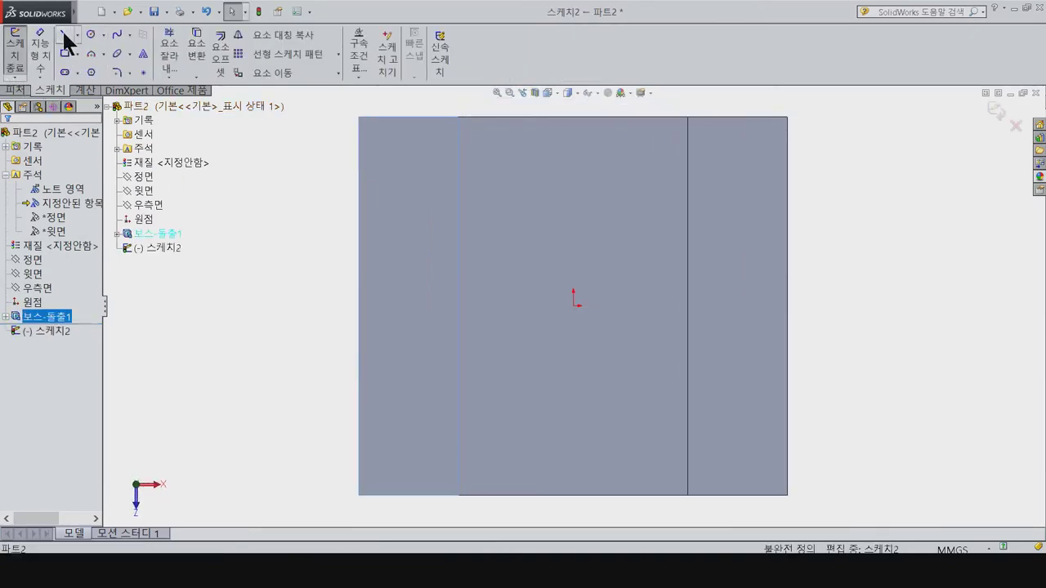
{"action": "left_click", "coordinate": [40, 45]}
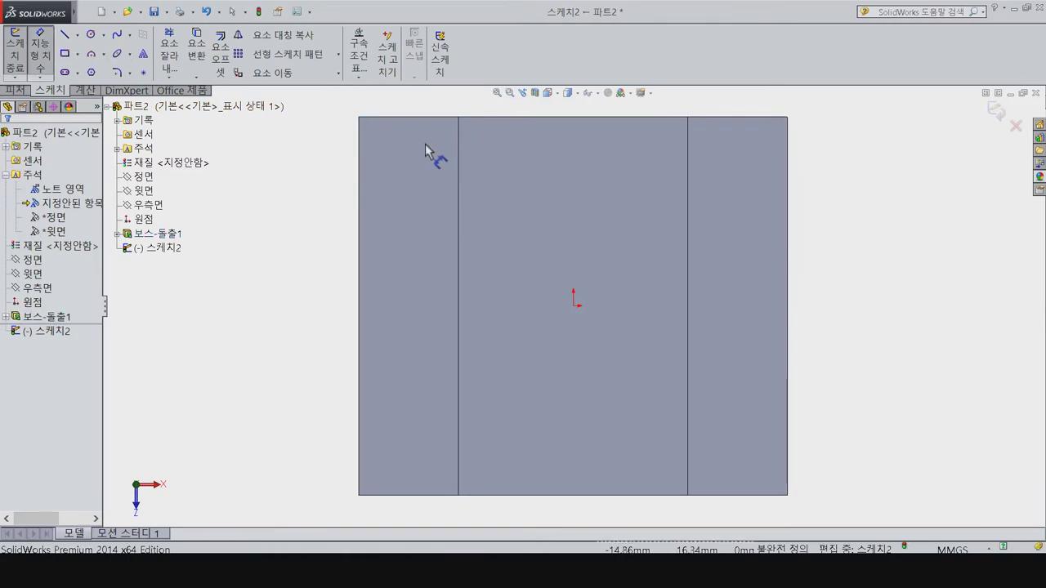
{"action": "key", "text": "Escape"}
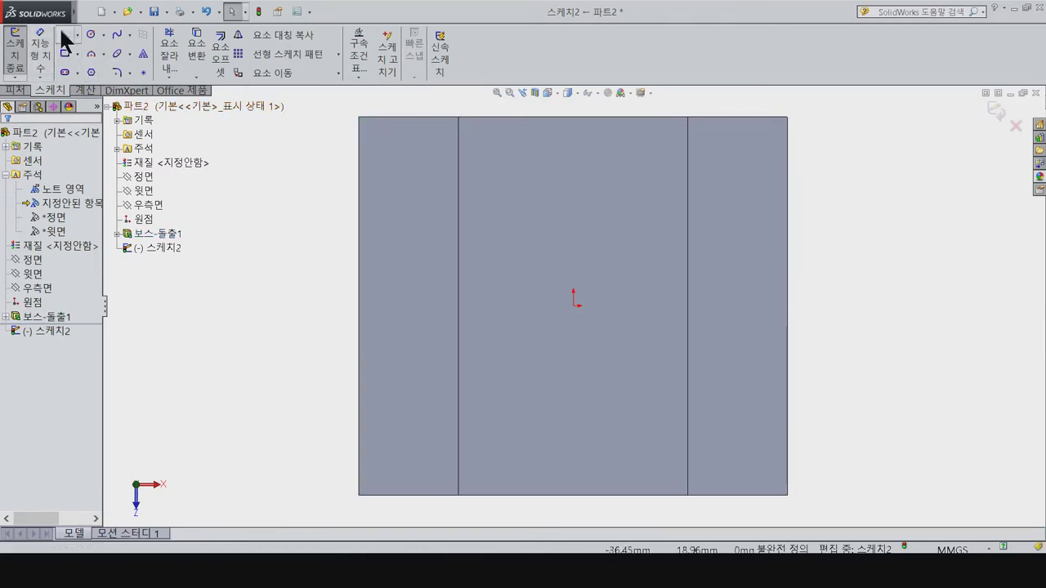
{"action": "key", "text": "l"}
Step: Draw triangular corner outlines with slanted lines at the top and bottom left corners
{"action": "left_click", "coordinate": [458, 118]}
{"action": "left_click", "coordinate": [358, 118]}
{"action": "left_click", "coordinate": [366, 178]}
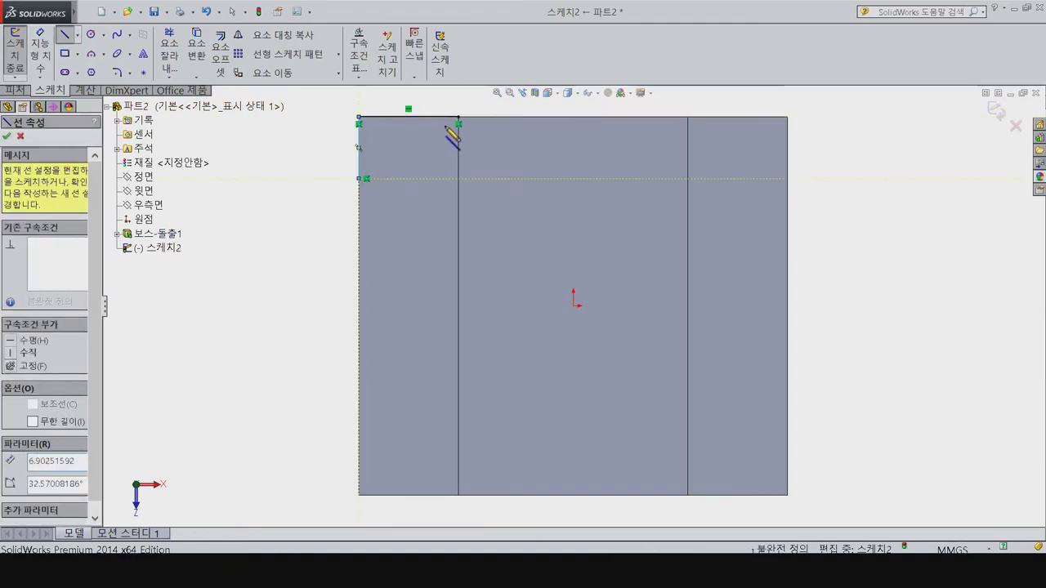
{"action": "left_click", "coordinate": [458, 122]}
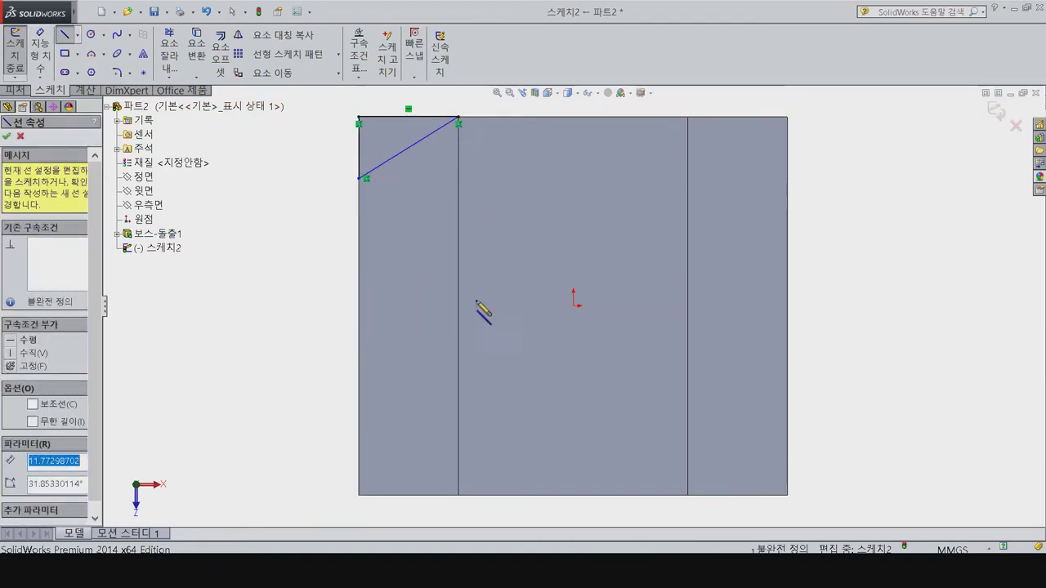
{"action": "left_click", "coordinate": [459, 496]}
{"action": "left_click", "coordinate": [359, 443]}
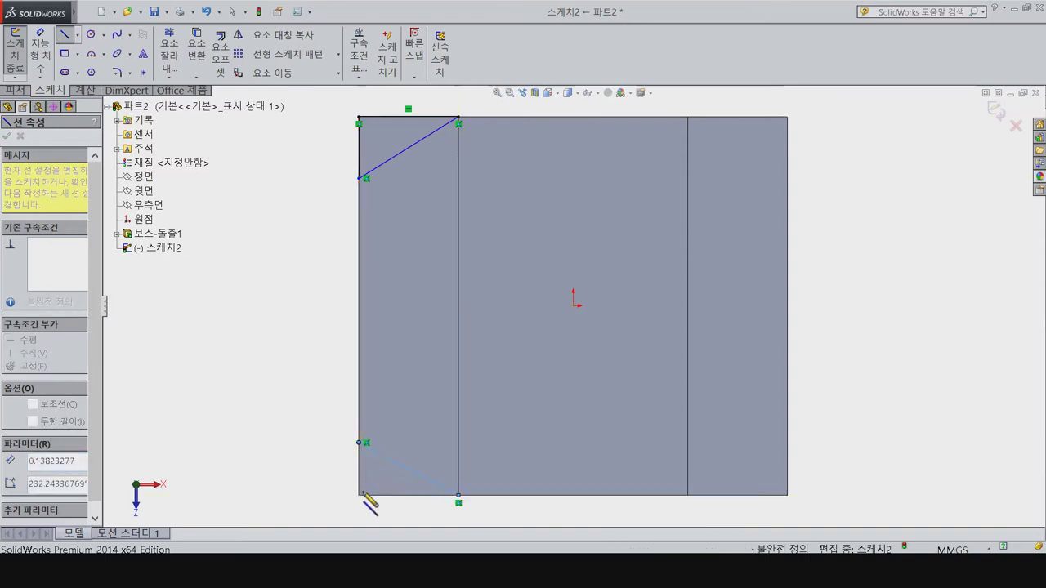
{"action": "left_click", "coordinate": [359, 495]}
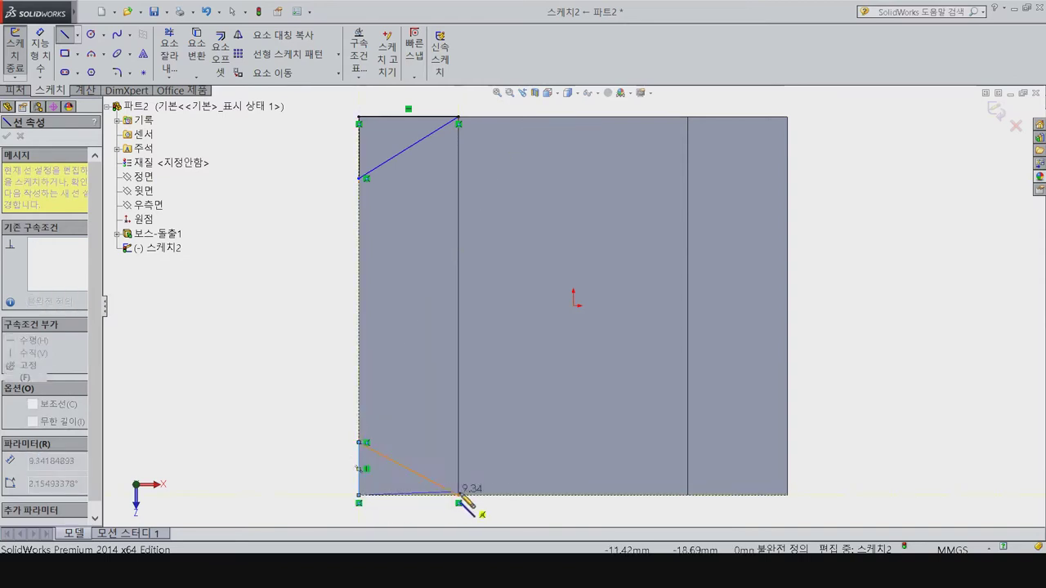
{"action": "double_click", "coordinate": [459, 495]}
{"action": "key", "text": "Escape"}
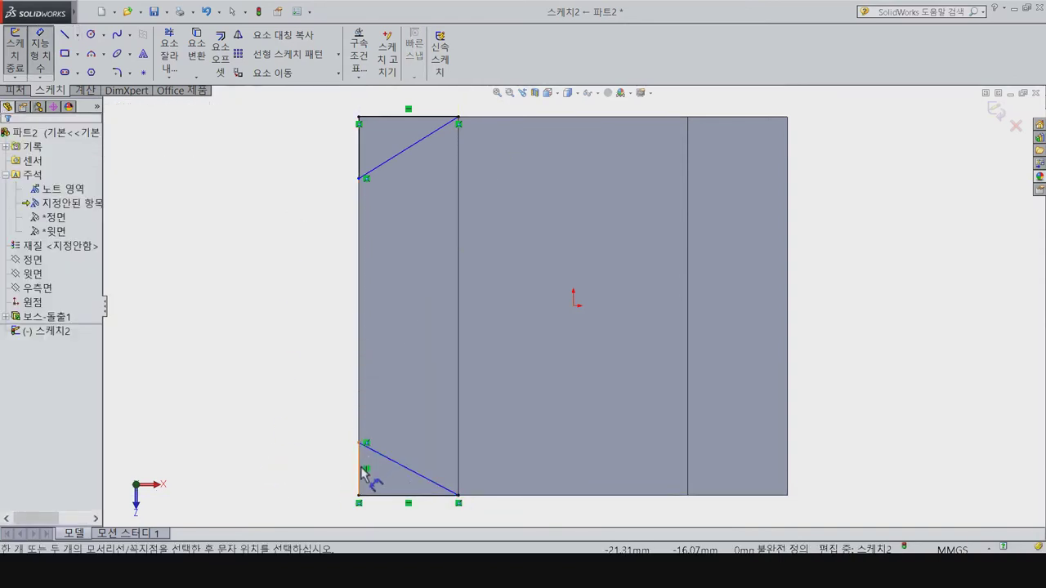
Step: Dimension both slanted lines' left endpoints 16.7 mm vertically from the origin
{"action": "right_click_drag", "start_coordinate": [367, 478], "coordinate": [299, 472]}
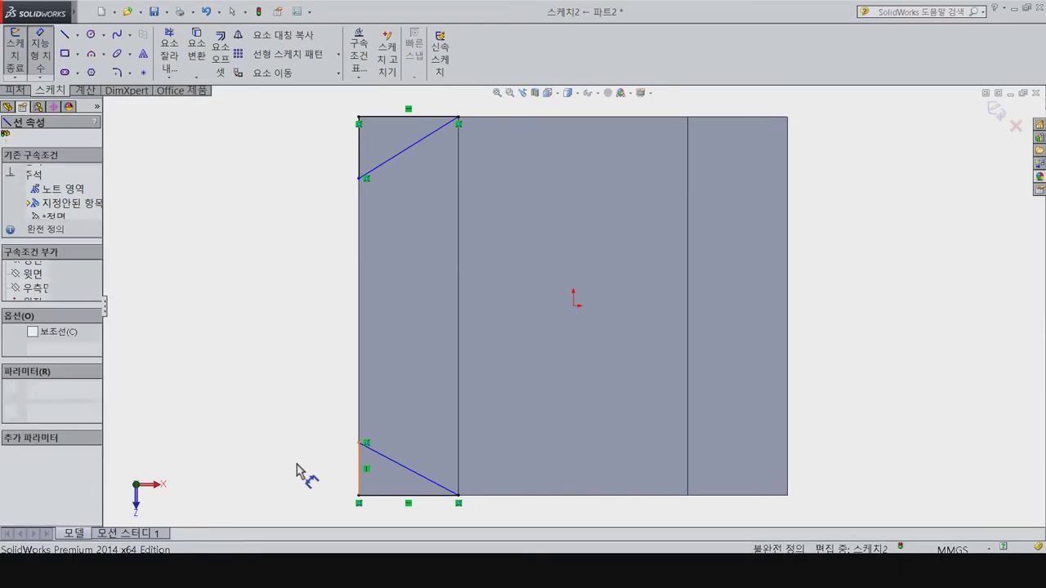
{"action": "left_click", "coordinate": [360, 445]}
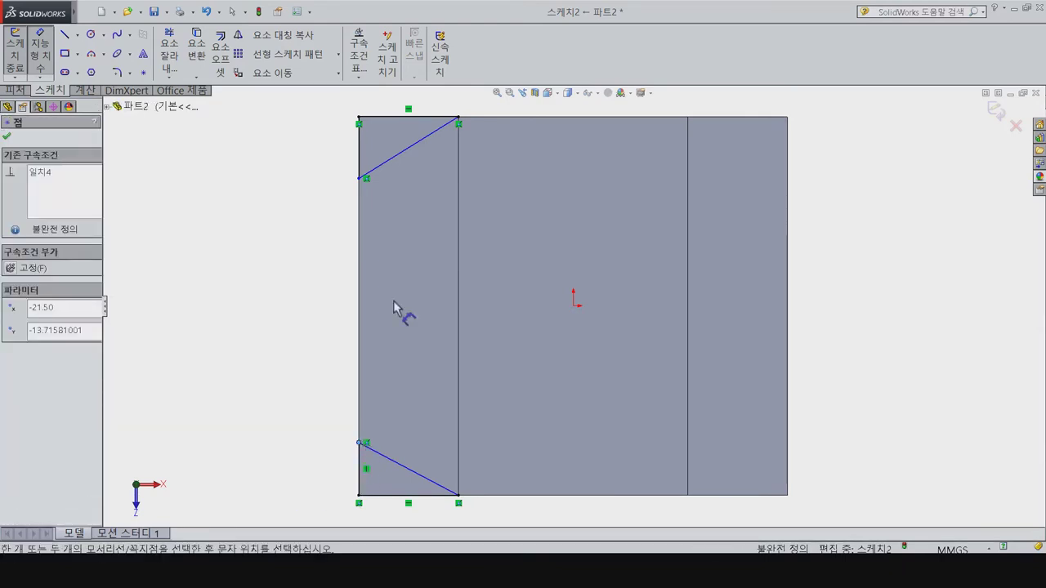
{"action": "left_click", "coordinate": [574, 307]}
{"action": "left_click", "coordinate": [260, 400]}
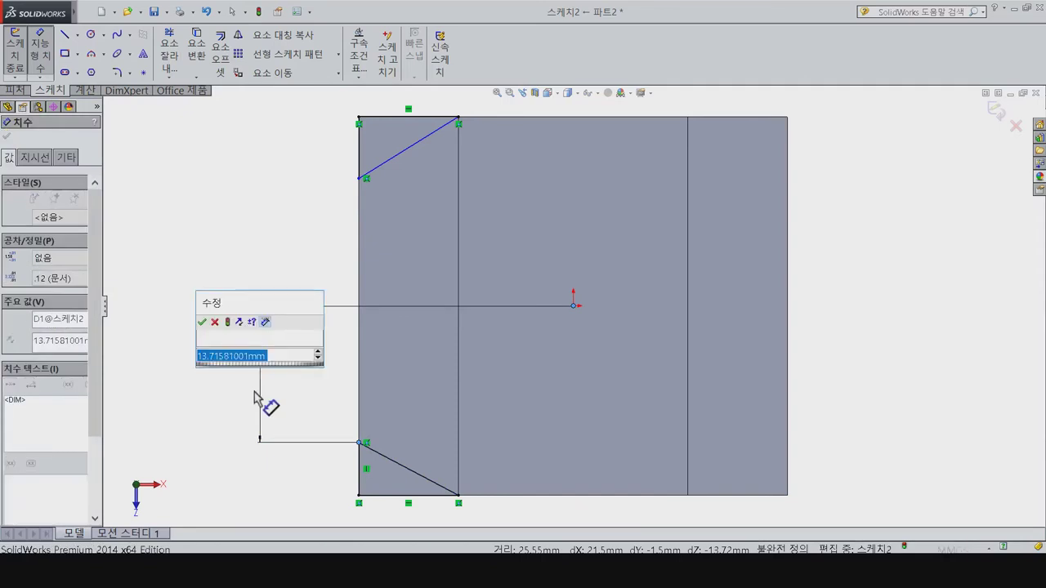
{"action": "type", "text": "16.7"}
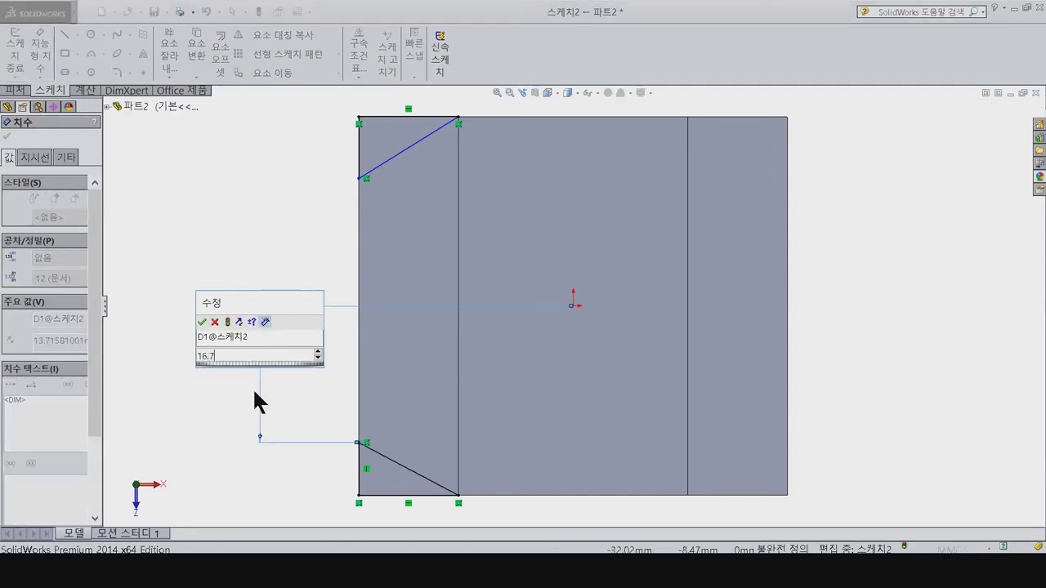
{"action": "key", "text": "Return"}
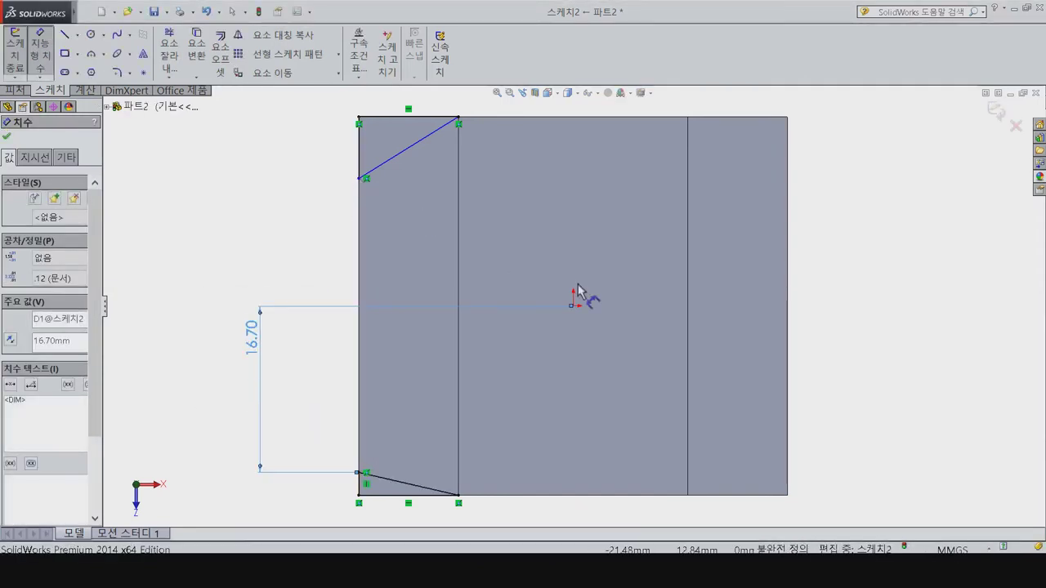
{"action": "left_click", "coordinate": [572, 305]}
{"action": "left_click", "coordinate": [360, 178]}
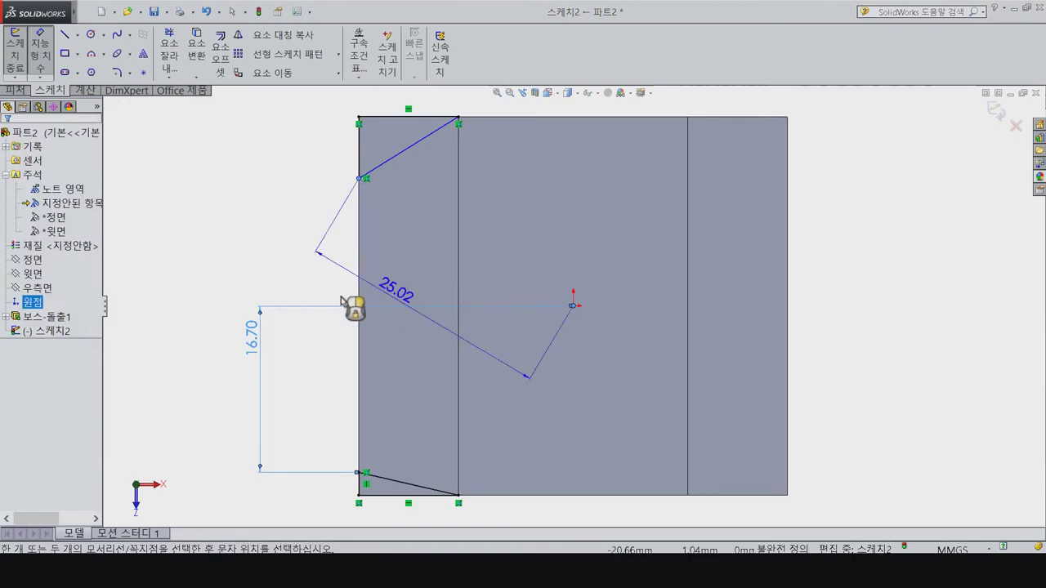
{"action": "left_click", "coordinate": [265, 284]}
{"action": "type", "text": "16.7"}
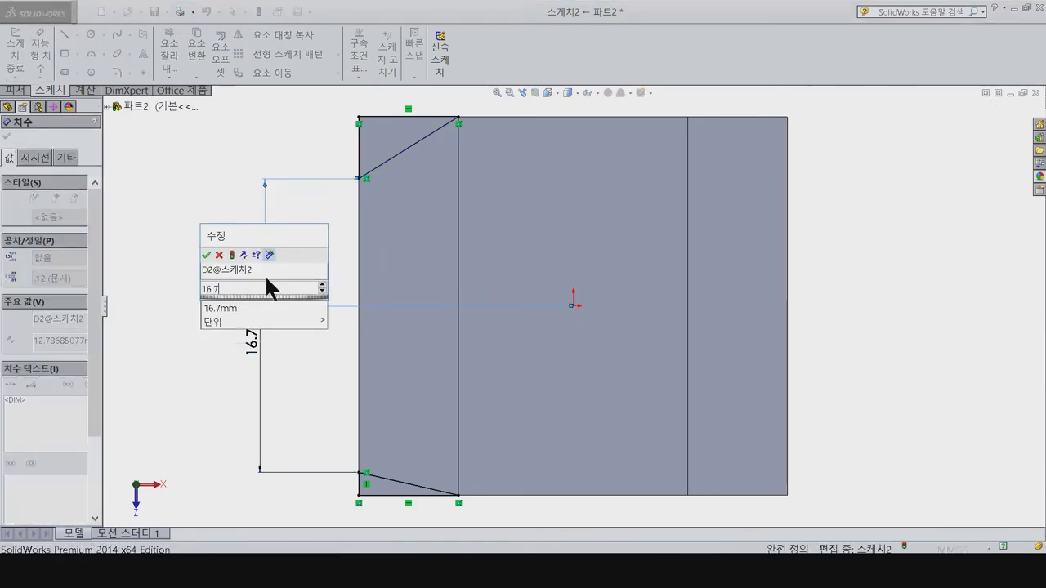
{"action": "key", "text": "Return"}
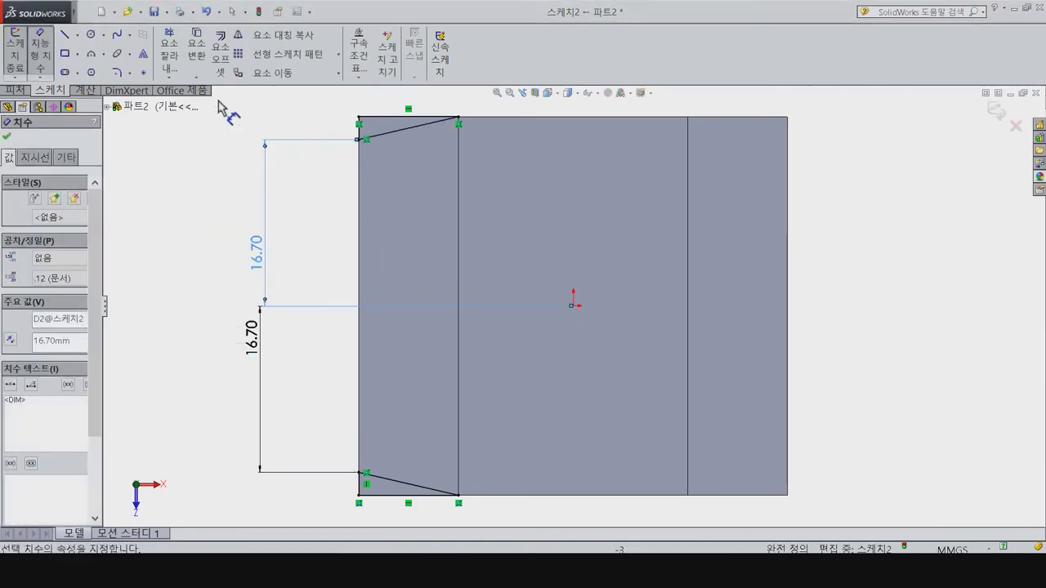
Step: Draw a vertical centerline from the origin up to the top edge
{"action": "left_click", "coordinate": [309, 37]}
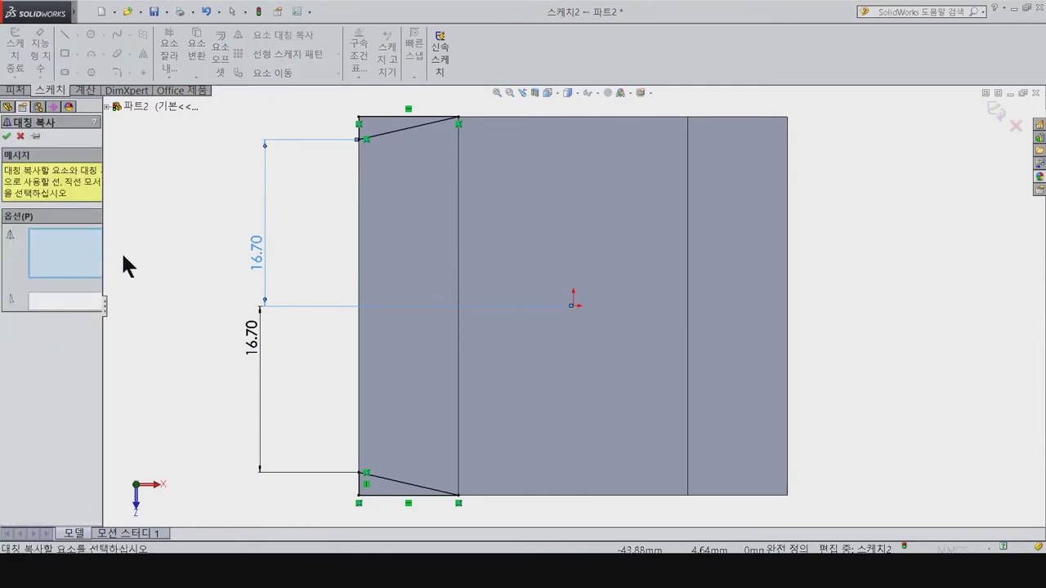
{"action": "left_click", "coordinate": [106, 107]}
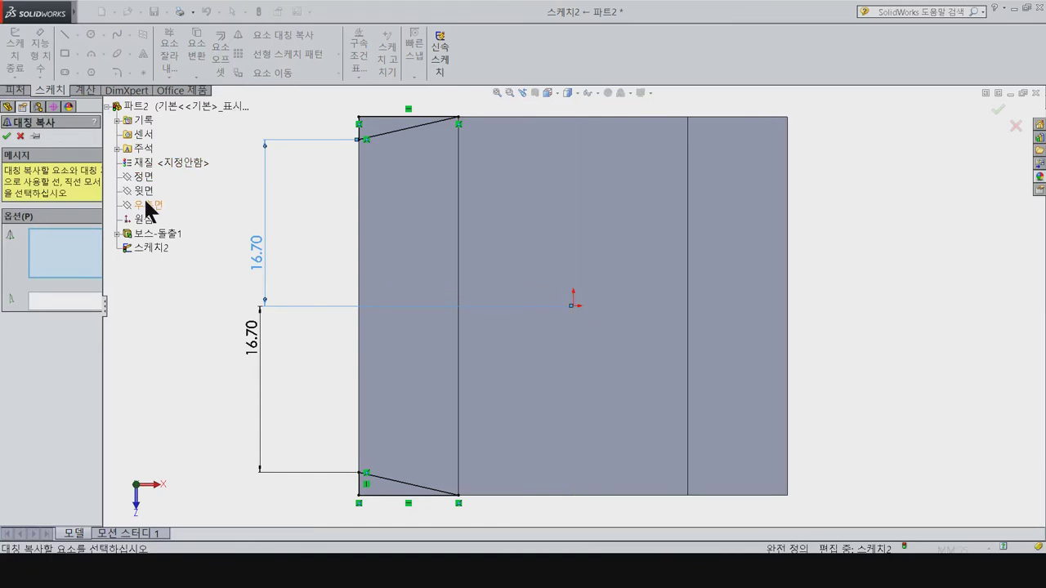
{"action": "left_click", "coordinate": [93, 299]}
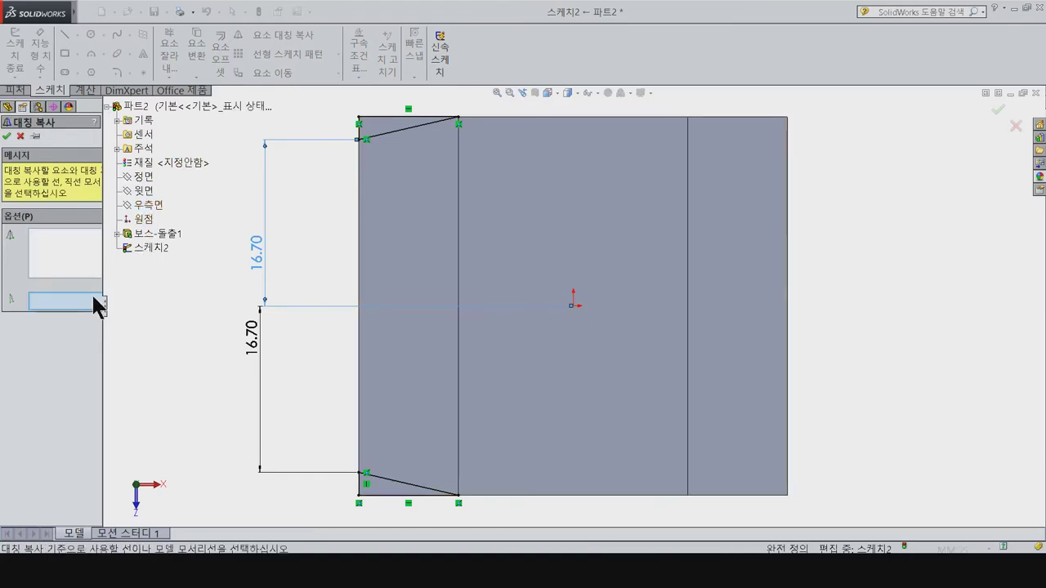
{"action": "left_click", "coordinate": [21, 136]}
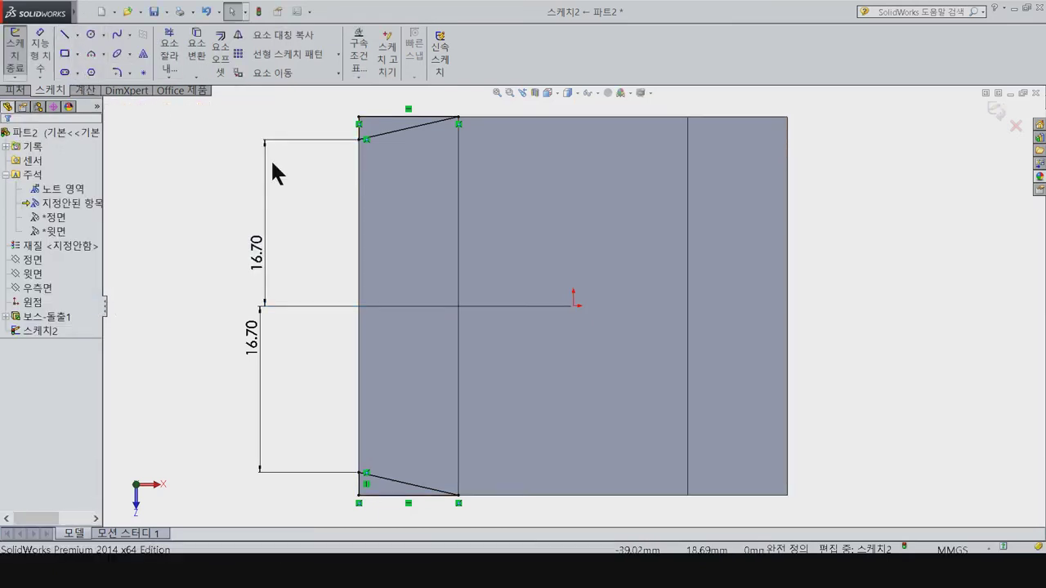
{"action": "key", "text": "l"}
{"action": "left_click", "coordinate": [574, 306]}
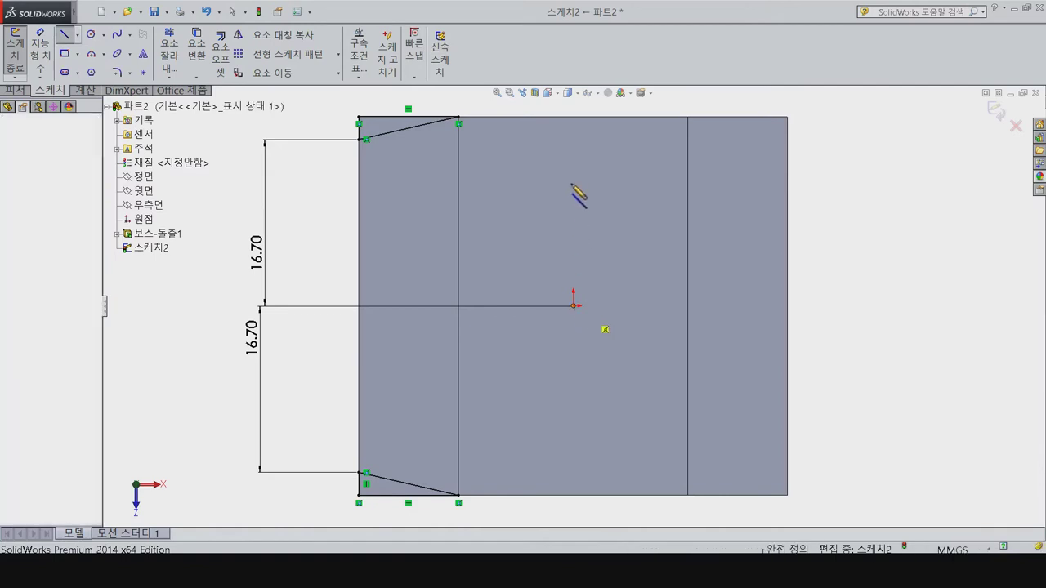
{"action": "left_click", "coordinate": [572, 117]}
{"action": "key", "text": "Escape"}
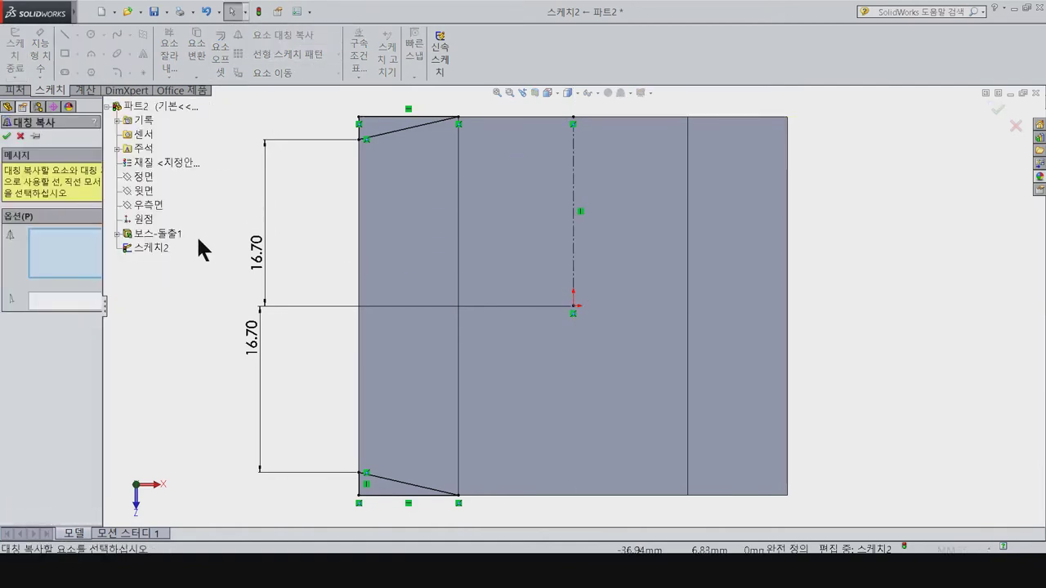
Step: Mirror the top and bottom slanted lines about the vertical centerline
{"action": "left_click", "coordinate": [573, 217]}
{"action": "left_click", "coordinate": [57, 304]}
{"action": "left_click", "coordinate": [70, 274]}
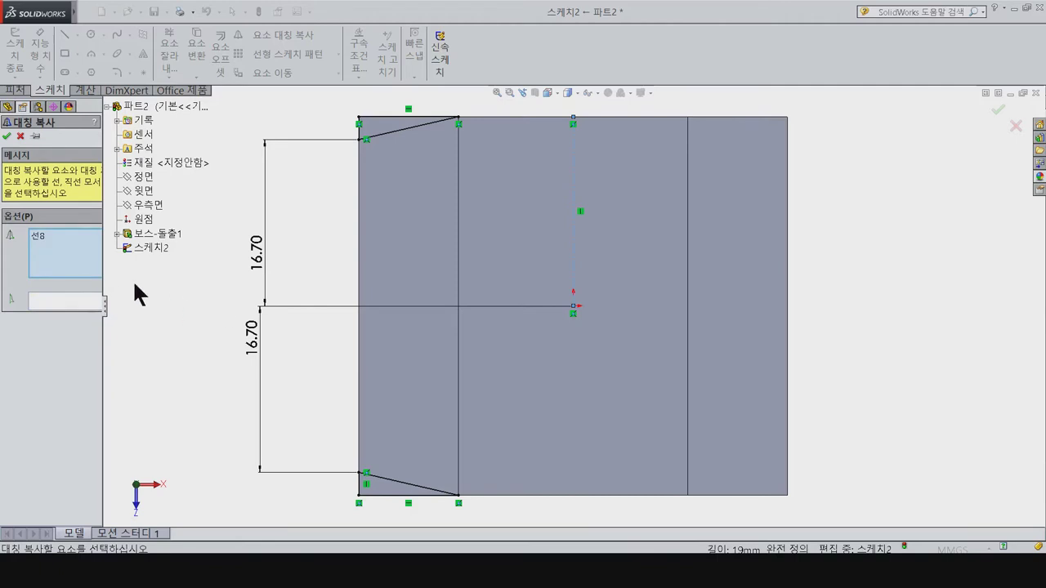
{"action": "key", "text": "Tab"}
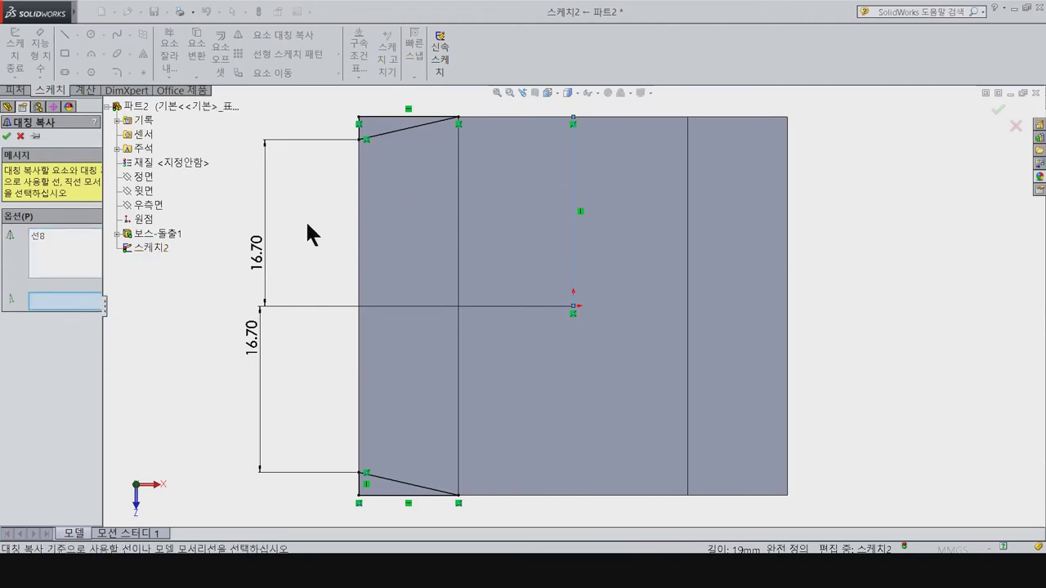
{"action": "left_click_drag", "start_coordinate": [320, 141], "coordinate": [322, 143]}
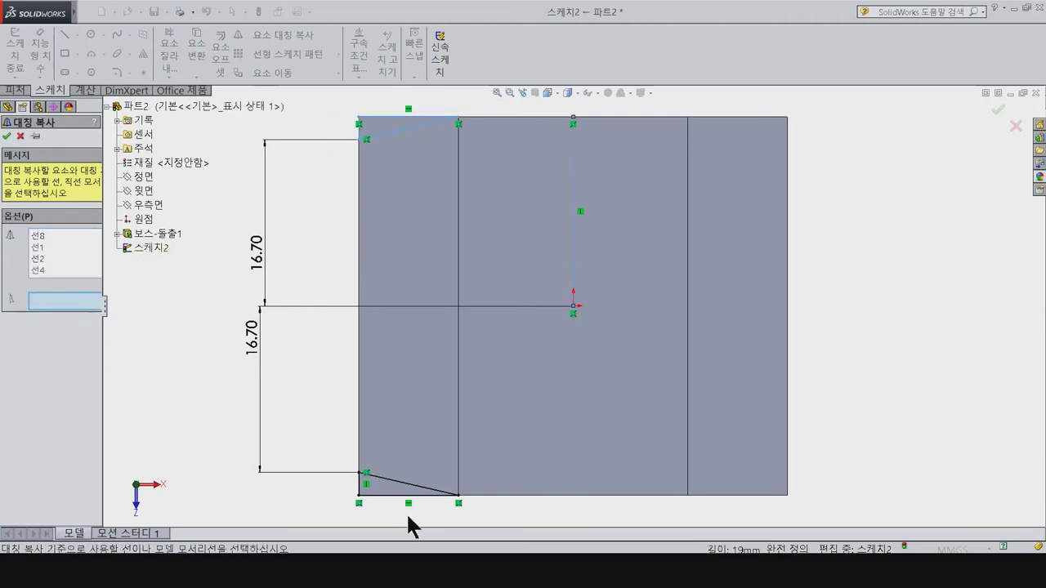
{"action": "left_click_drag", "start_coordinate": [329, 458], "coordinate": [325, 453]}
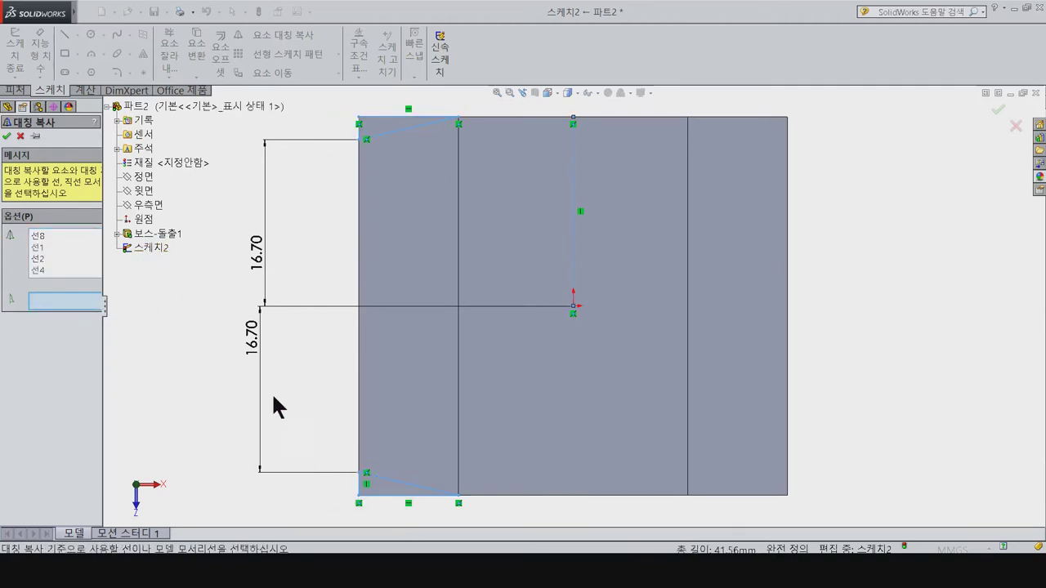
{"action": "left_click", "coordinate": [577, 284]}
{"action": "left_click", "coordinate": [8, 137]}
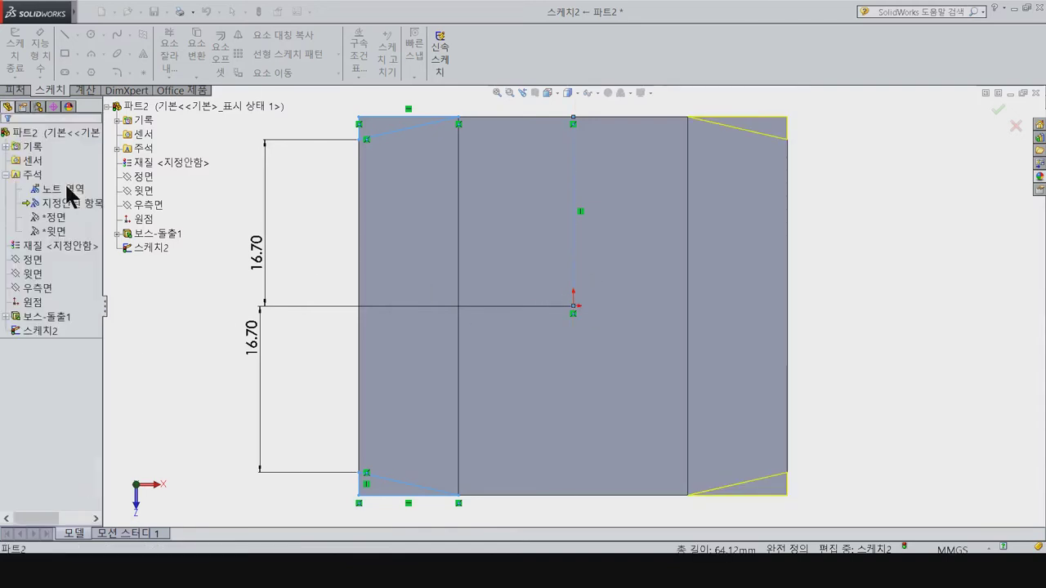
{"action": "left_click", "coordinate": [18, 90]}
{"action": "left_click", "coordinate": [193, 55]}
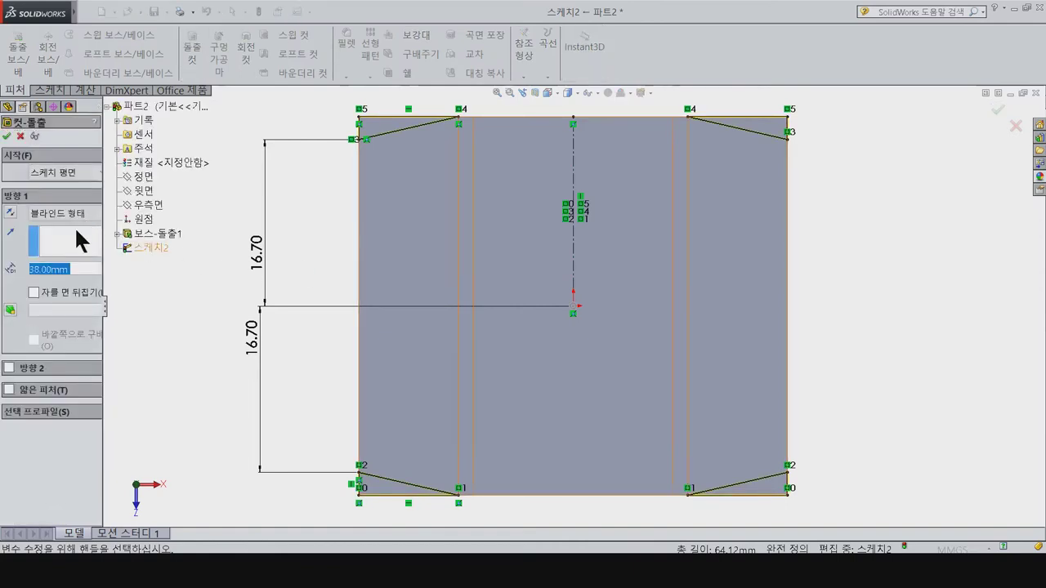
Step: Set the extruded cut to Through All - Both and confirm it
{"action": "left_click", "coordinate": [79, 212]}
{"action": "left_click", "coordinate": [62, 250]}
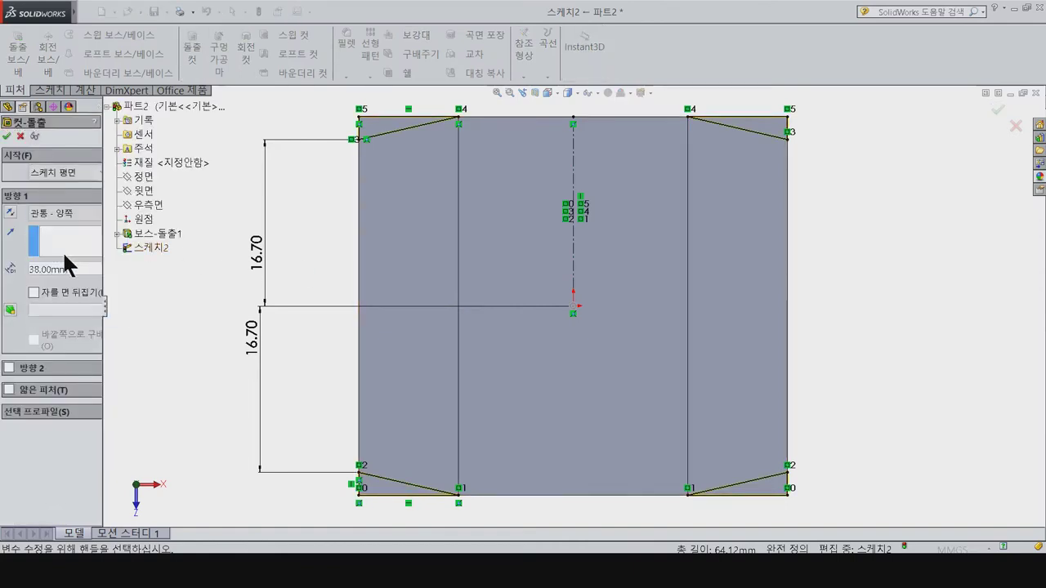
{"action": "left_click", "coordinate": [7, 137]}
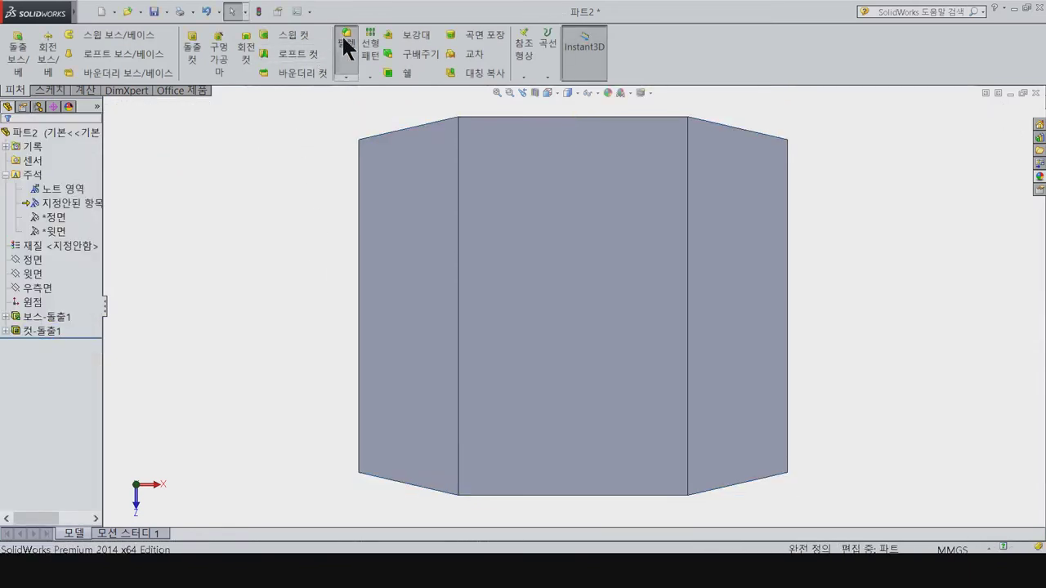
{"action": "left_click", "coordinate": [344, 38]}
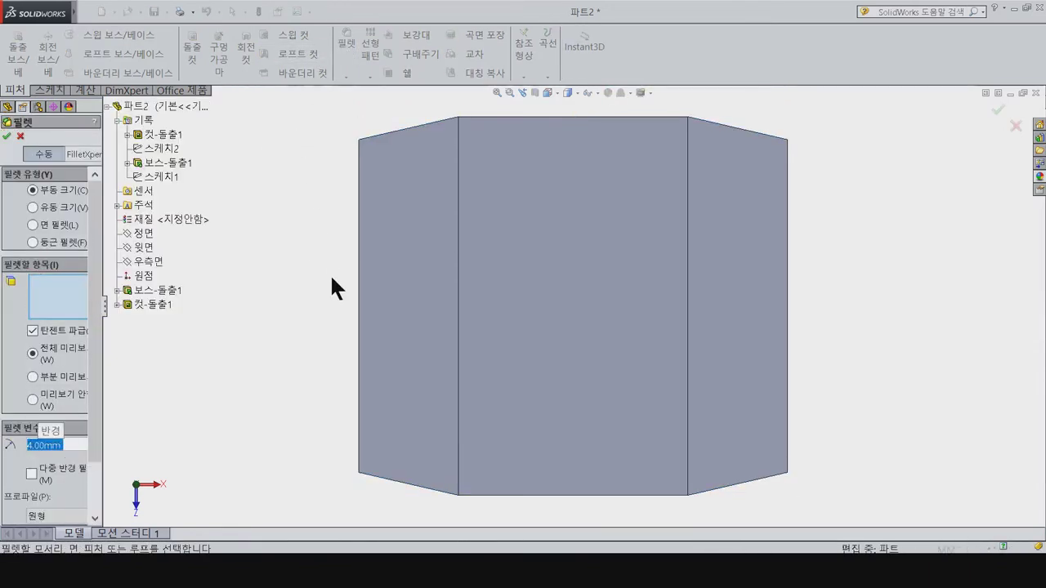
Step: Select the first three corner edges of the bracket for the 4 mm fillet
{"action": "mouse_move", "coordinate": [346, 277]}
{"action": "middle_mouse_down"}
{"action": "mouse_move", "coordinate": [311, 252]}
{"action": "mouse_move", "coordinate": [559, 149]}
{"action": "middle_mouse_up"}
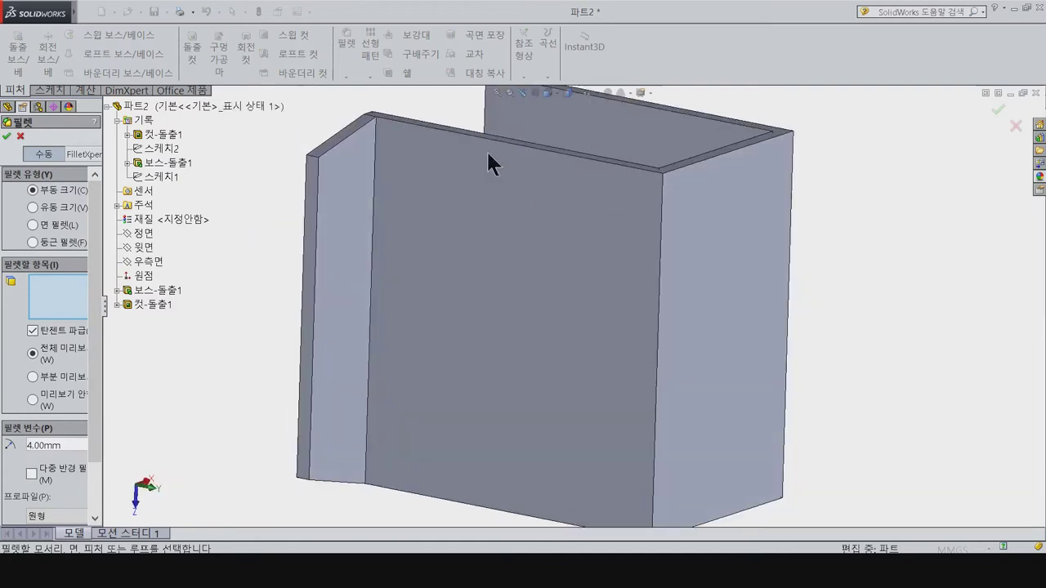
{"action": "left_click", "coordinate": [311, 181]}
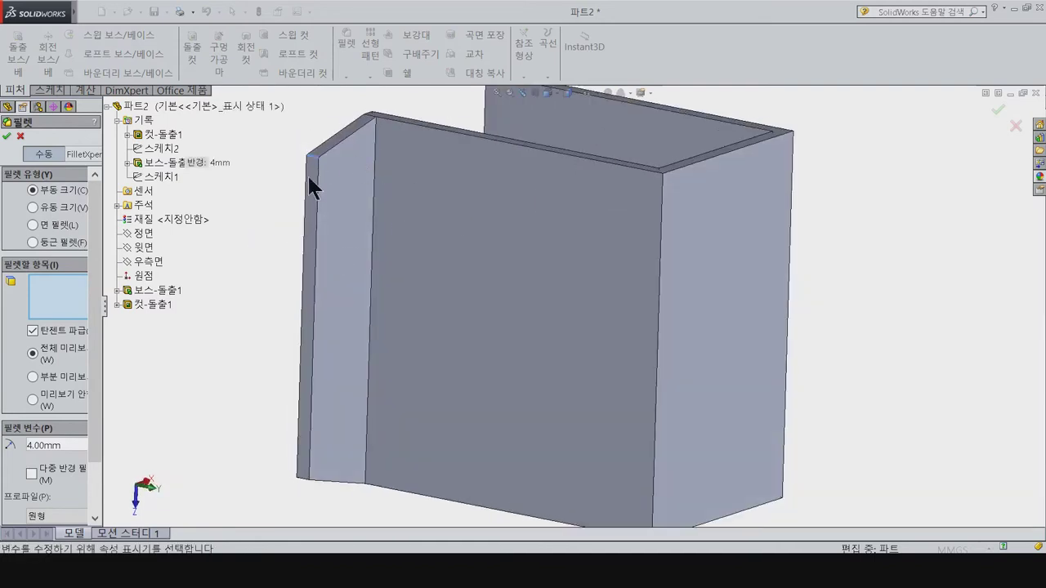
{"action": "left_click", "coordinate": [305, 479]}
{"action": "mouse_move", "coordinate": [887, 291]}
{"action": "middle_mouse_down"}
{"action": "mouse_move", "coordinate": [789, 303]}
{"action": "mouse_move", "coordinate": [849, 327]}
{"action": "middle_mouse_up"}
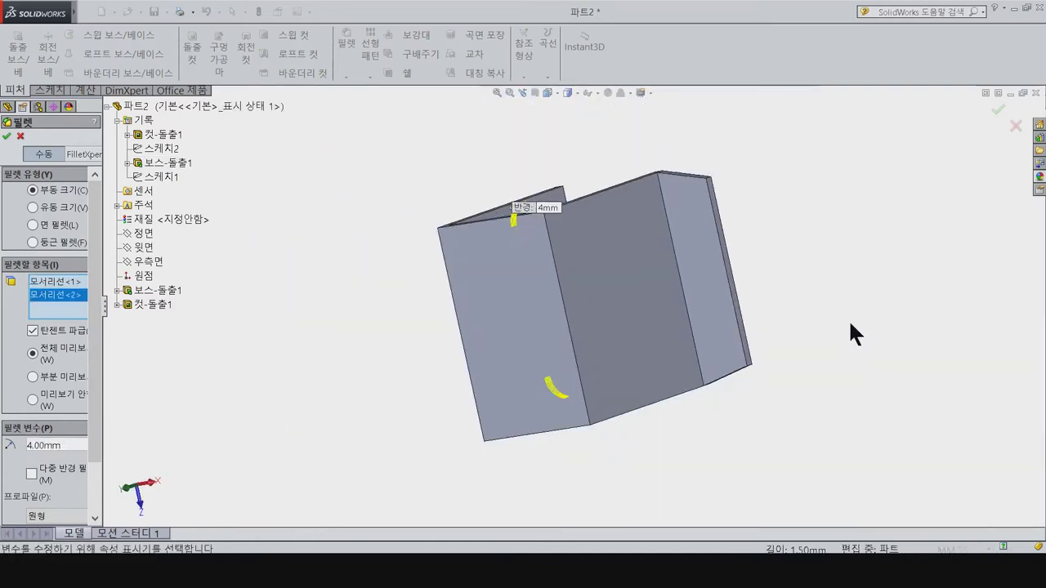
{"action": "scroll", "coordinate": [729, 192], "scroll_direction": "down", "scroll_amount": 2}
{"action": "scroll", "coordinate": [694, 213], "scroll_direction": "down", "scroll_amount": 4}
{"action": "left_click", "coordinate": [634, 214]}
Step: Add the last corner edge, apply the 4 mm fillet, and select the top face in isometric view
{"action": "scroll", "coordinate": [692, 250], "scroll_direction": "up", "scroll_amount": 3}
{"action": "mouse_move", "coordinate": [693, 250]}
{"action": "middle_mouse_down"}
{"action": "mouse_move", "coordinate": [684, 389]}
{"action": "mouse_move", "coordinate": [618, 469]}
{"action": "middle_mouse_up"}
{"action": "scroll", "coordinate": [588, 314], "scroll_direction": "down", "scroll_amount": 4}
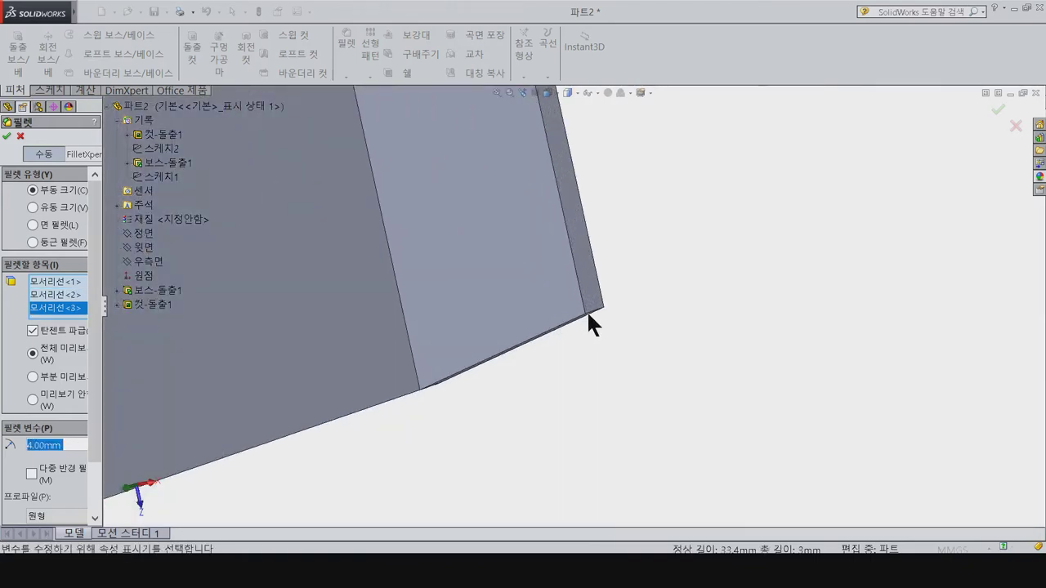
{"action": "scroll", "coordinate": [585, 312], "scroll_direction": "down", "scroll_amount": 2}
{"action": "left_click", "coordinate": [587, 311]}
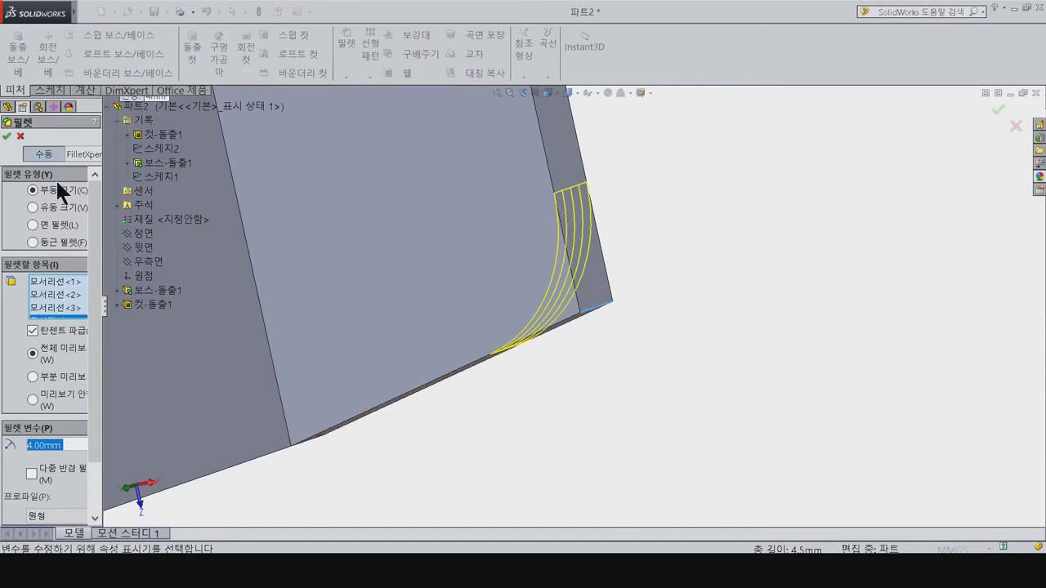
{"action": "left_click", "coordinate": [7, 136]}
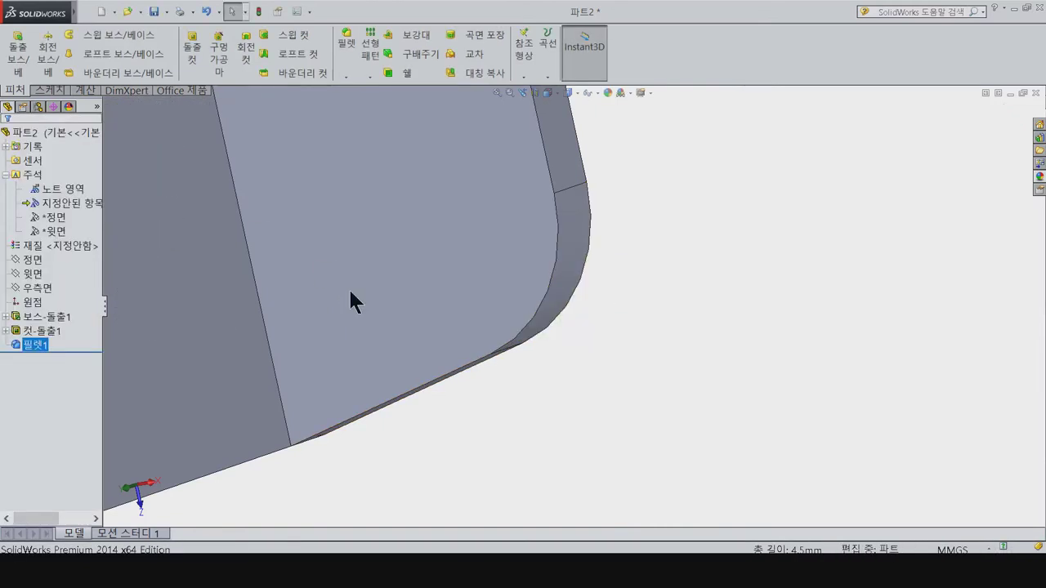
{"action": "key", "text": "ctrl+7"}
{"action": "left_click", "coordinate": [570, 198]}
Step: Sketch a circle centred on the origin on the bracket's top face
{"action": "key", "text": "ctrl+8"}
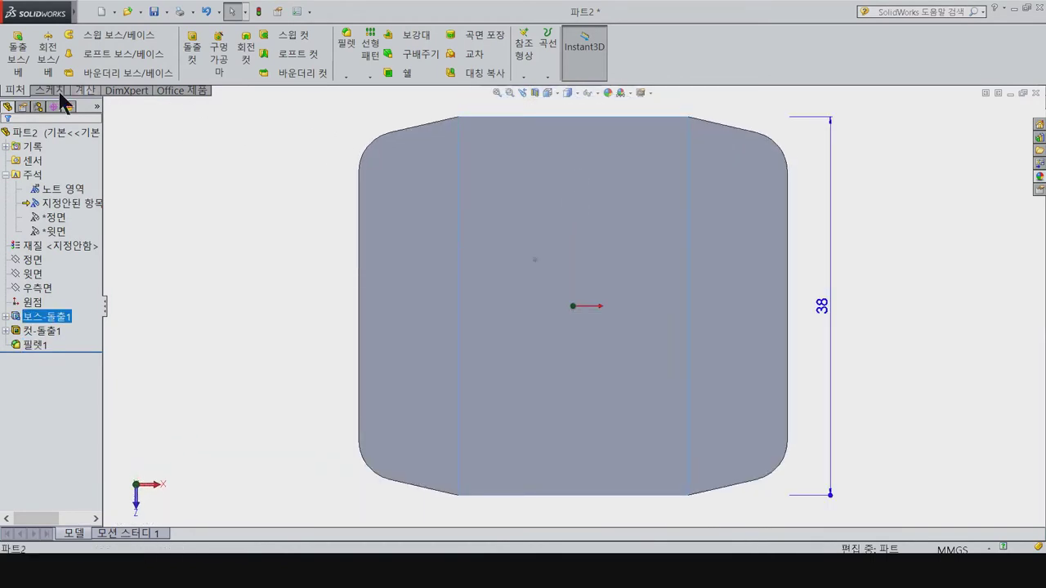
{"action": "left_click", "coordinate": [59, 92]}
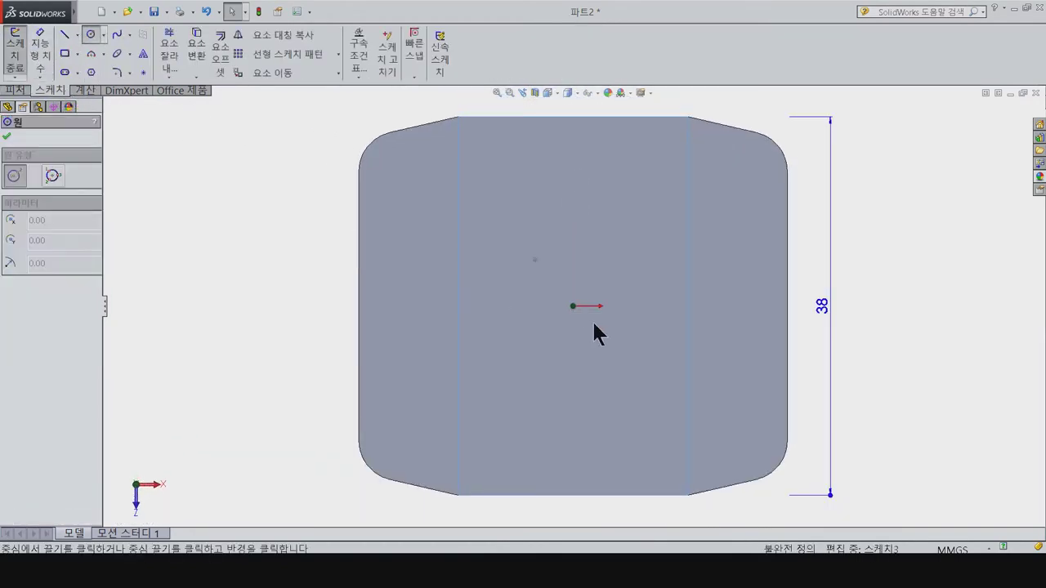
{"action": "left_click", "coordinate": [574, 307]}
{"action": "left_click", "coordinate": [595, 351]}
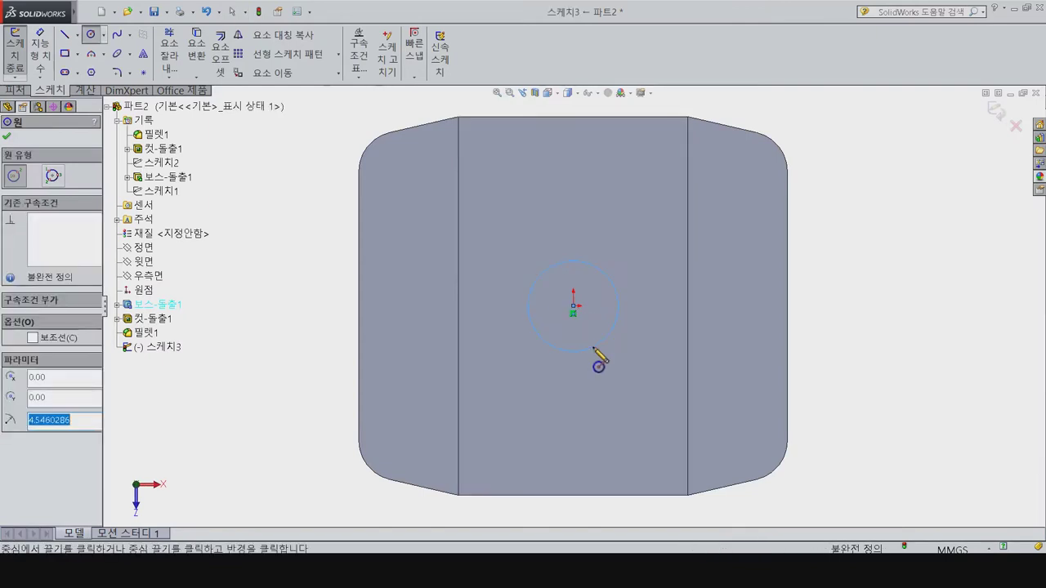
{"action": "key", "text": "Escape"}
Step: Dimension the circle's diameter to 4 mm
{"action": "right_click_drag", "start_coordinate": [596, 319], "coordinate": [602, 285]}
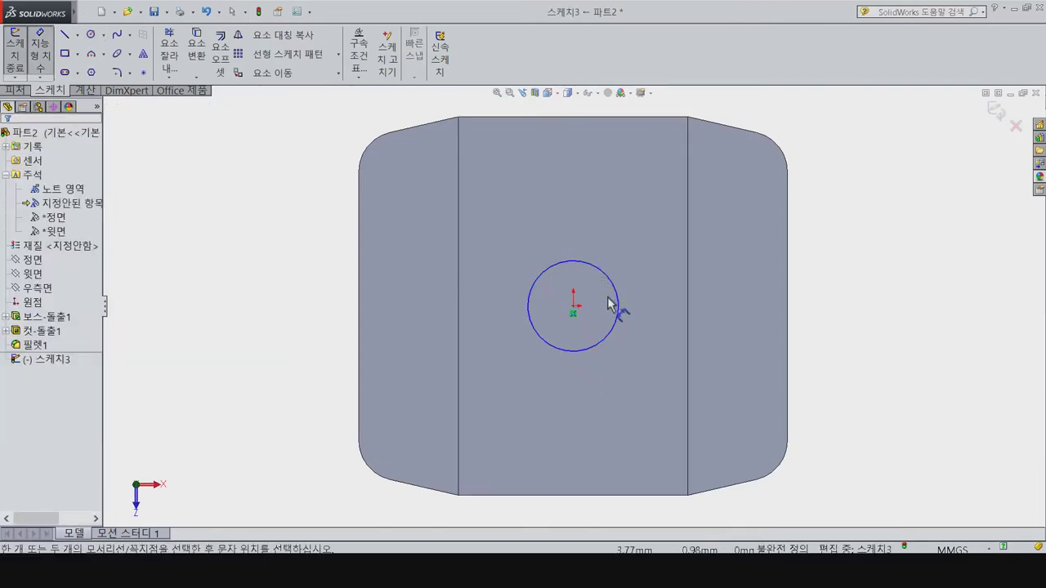
{"action": "left_click", "coordinate": [602, 278]}
{"action": "left_click", "coordinate": [602, 249]}
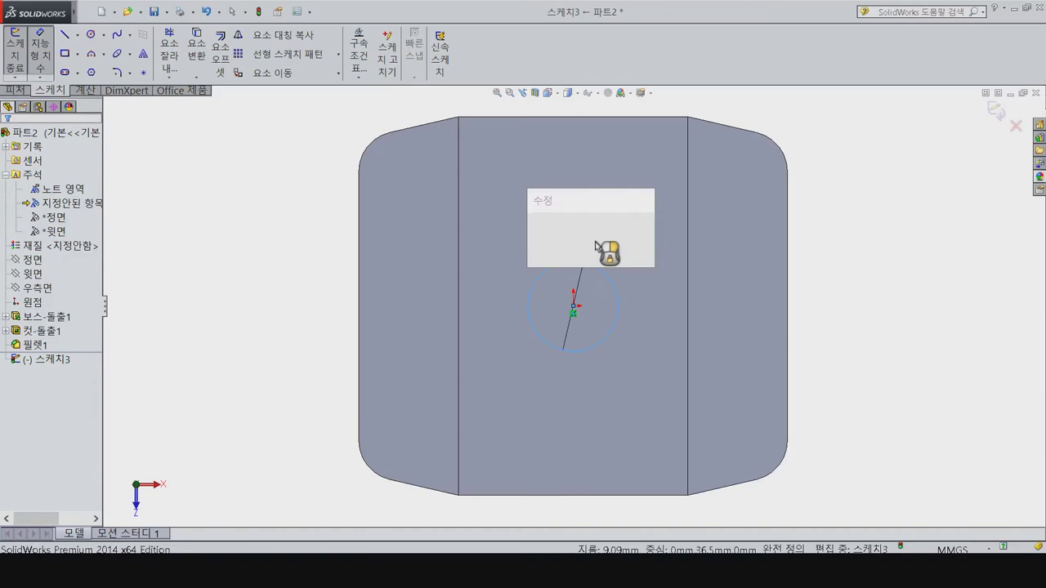
{"action": "type", "text": "4"}
{"action": "key", "text": "Return"}
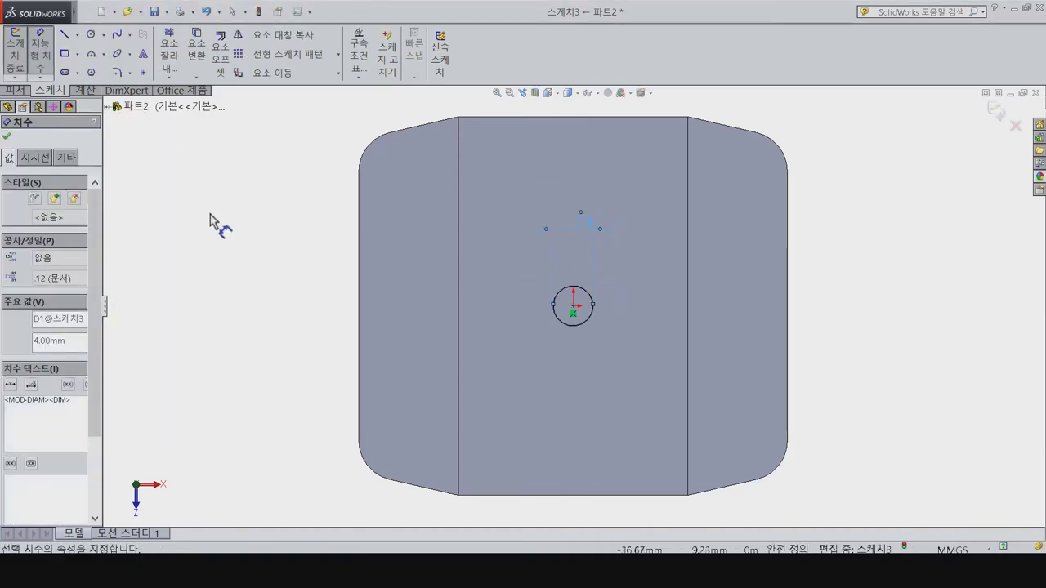
{"action": "left_click", "coordinate": [91, 35]}
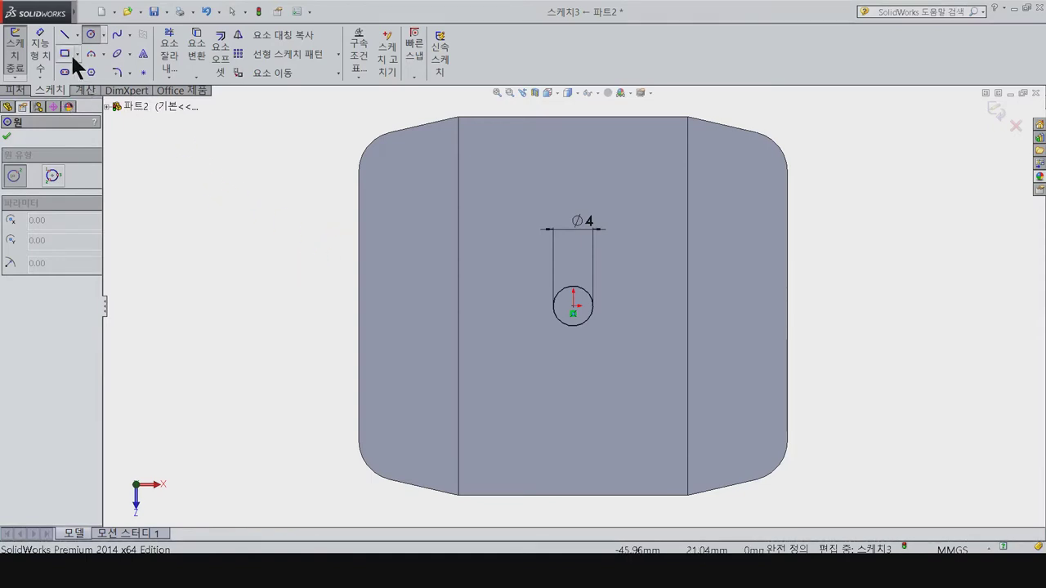
{"action": "left_click", "coordinate": [77, 54]}
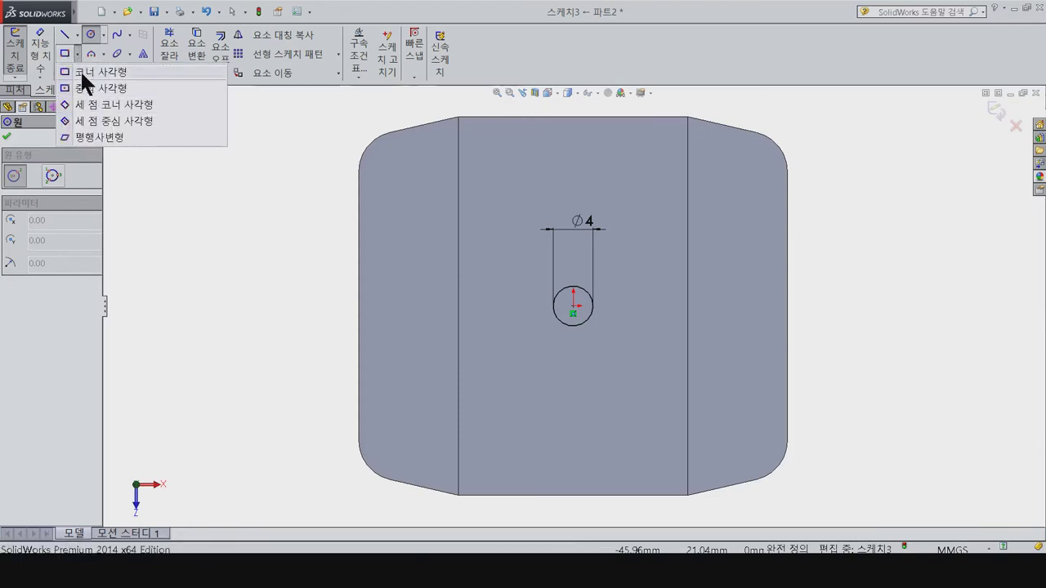
Step: Draw a construction corner rectangle enclosing the Ø4 circle
{"action": "left_click", "coordinate": [80, 71]}
{"action": "left_click", "coordinate": [78, 71]}
{"action": "key", "text": "Escape"}
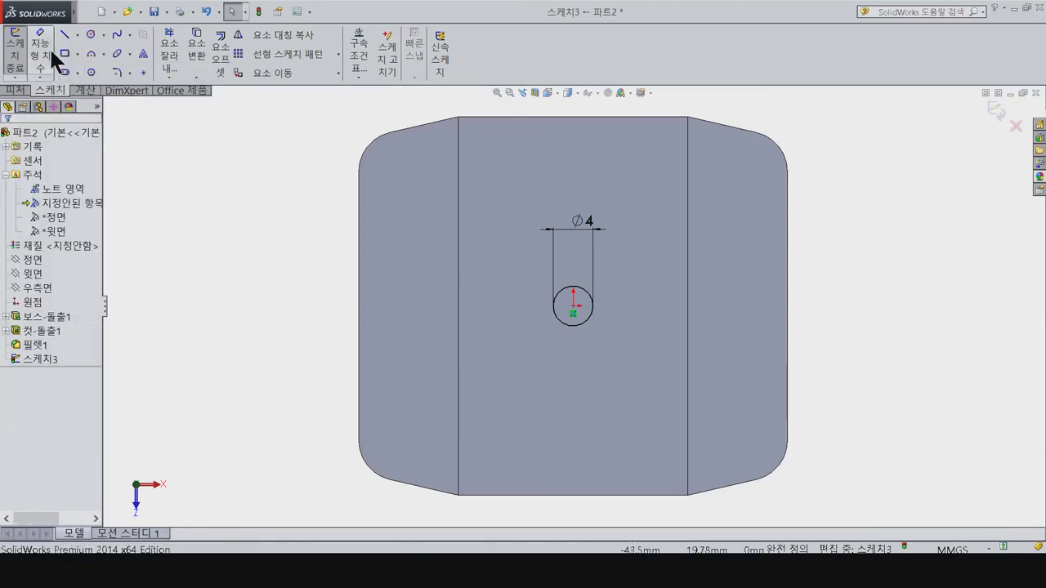
{"action": "left_click", "coordinate": [65, 53]}
{"action": "left_click", "coordinate": [395, 156]}
{"action": "left_click", "coordinate": [746, 437]}
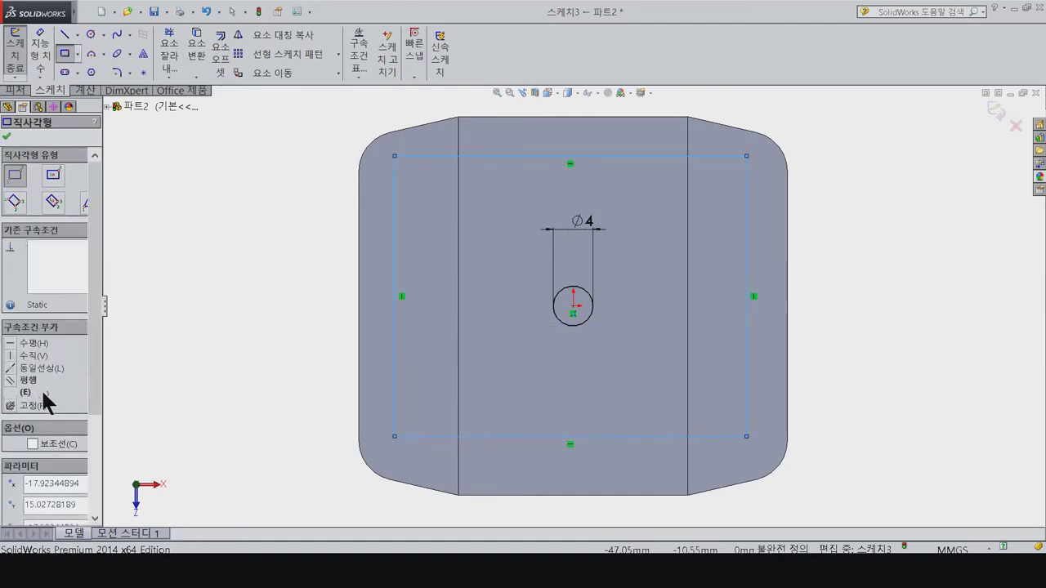
{"action": "key", "text": "Escape"}
Step: Dimension the circle centre 16.50 from the rectangle's left edge, deleting a stray 3.58 dimension
{"action": "key", "text": "d"}
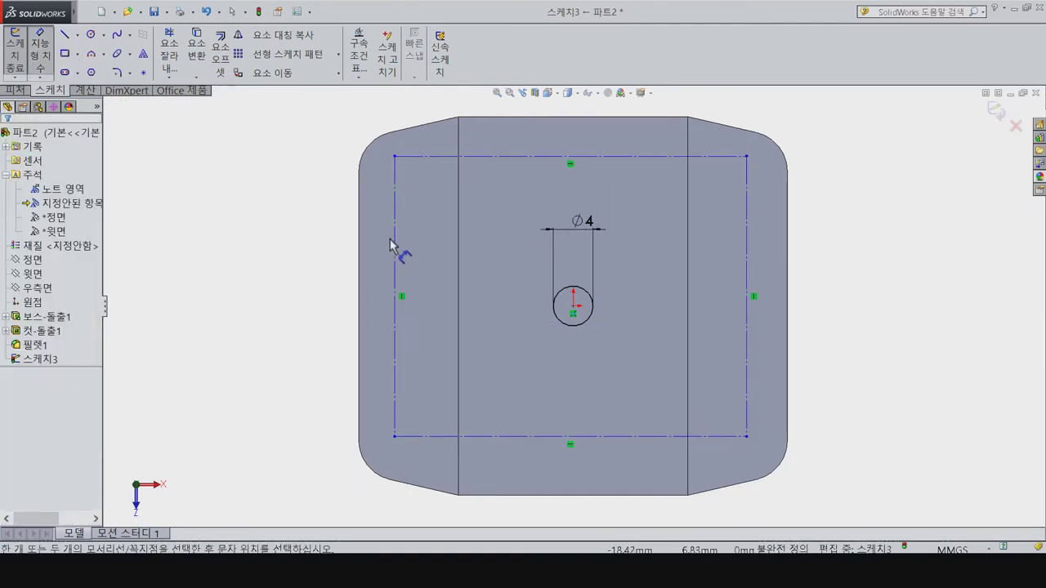
{"action": "left_click", "coordinate": [360, 277]}
{"action": "left_click", "coordinate": [359, 286]}
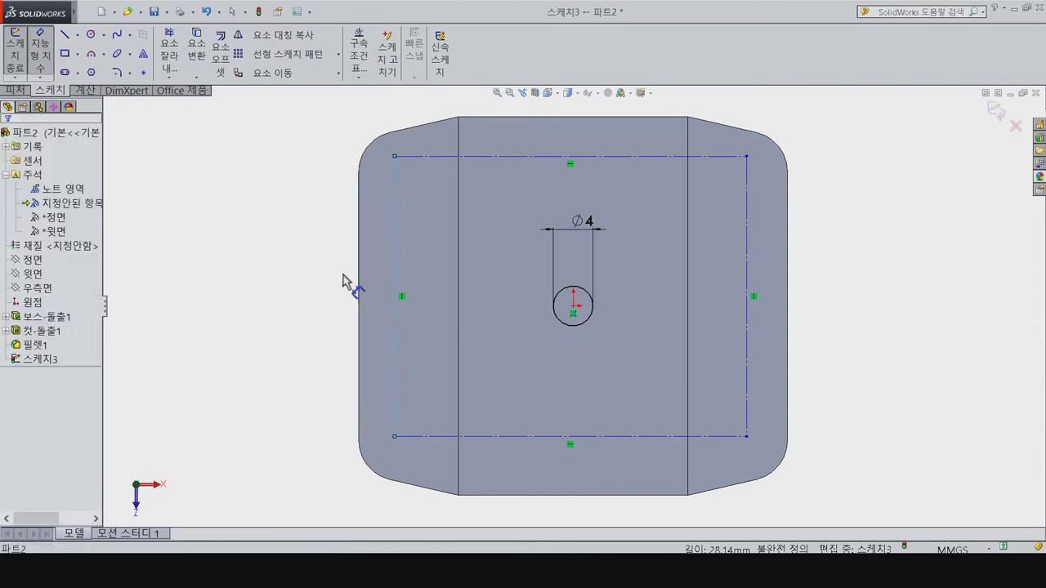
{"action": "left_click", "coordinate": [273, 274]}
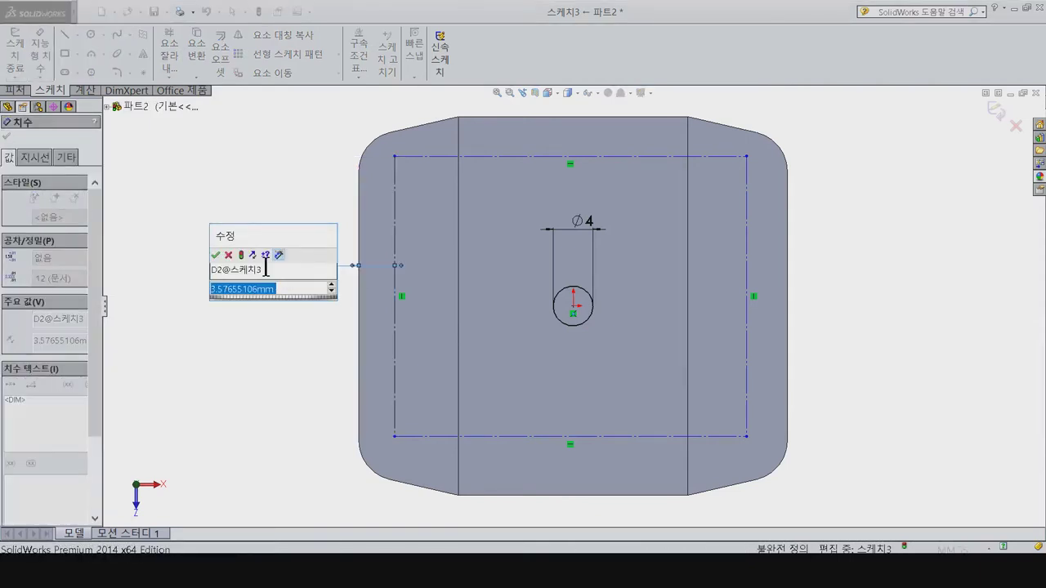
{"action": "key", "text": "Return"}
{"action": "left_click", "coordinate": [274, 260]}
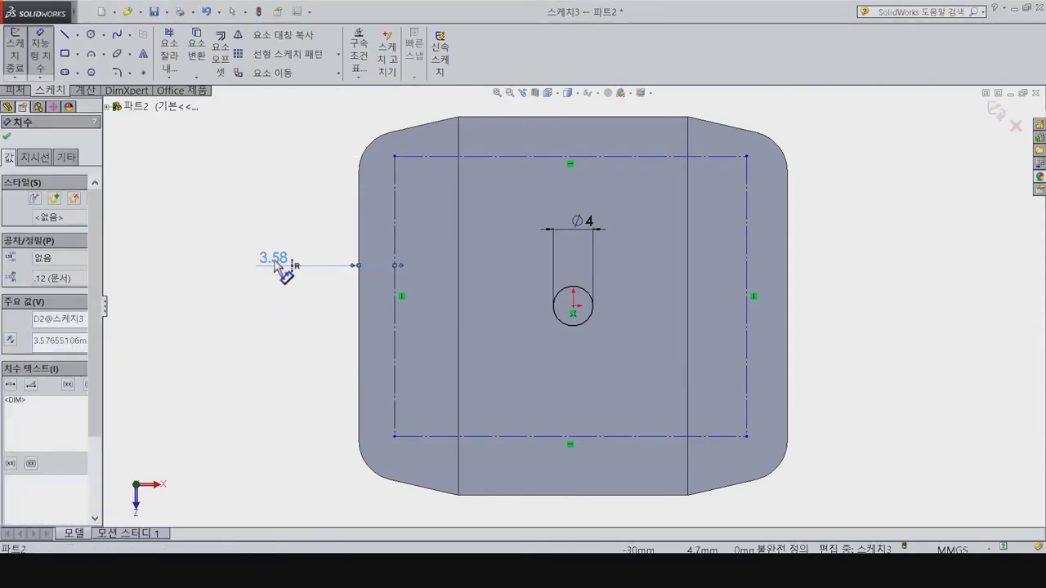
{"action": "key", "text": "Delete"}
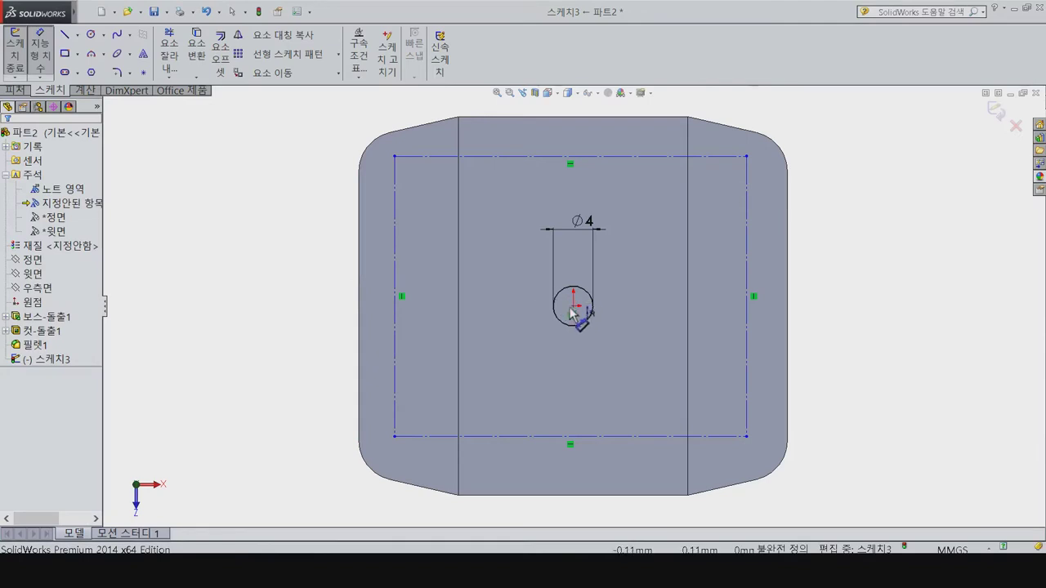
{"action": "left_click", "coordinate": [570, 312]}
{"action": "left_click", "coordinate": [396, 267]}
{"action": "left_click", "coordinate": [427, 328]}
{"action": "type", "text": "16.5"}
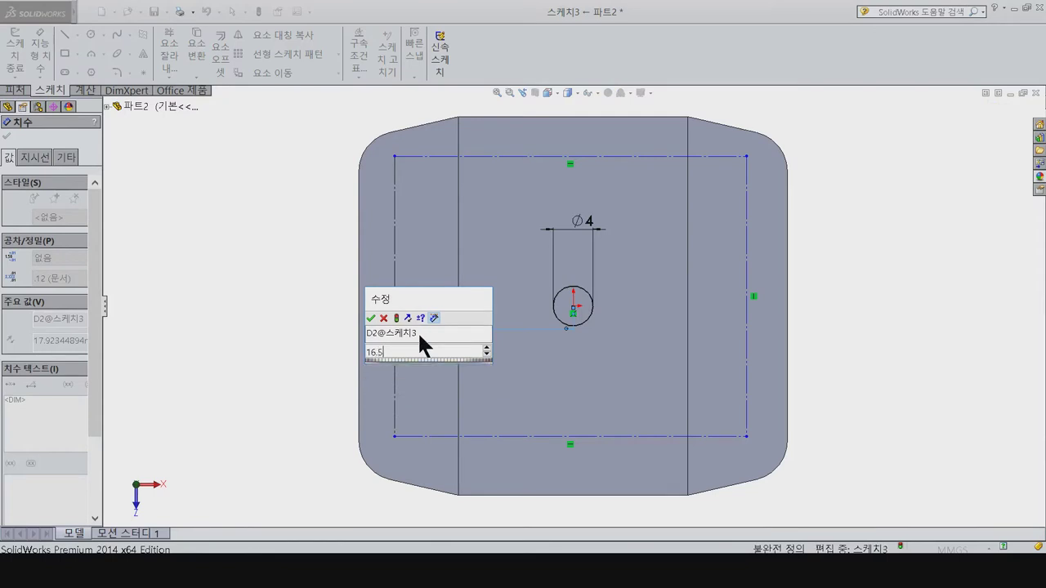
{"action": "key", "text": "Return"}
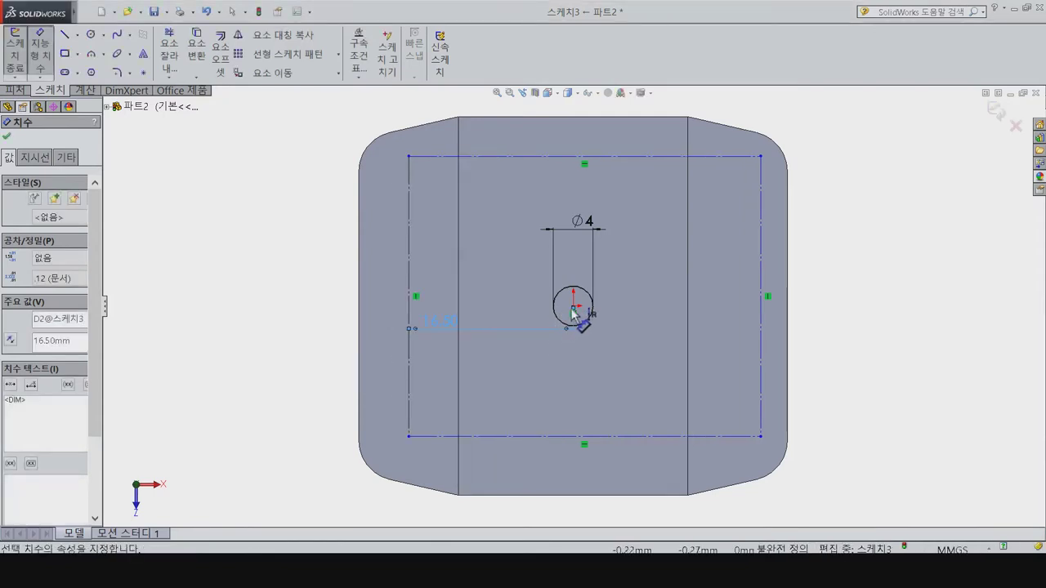
Step: Dimension the circle centre 16.5 from the rectangle's right edge
{"action": "left_click", "coordinate": [573, 308]}
{"action": "left_click", "coordinate": [764, 335]}
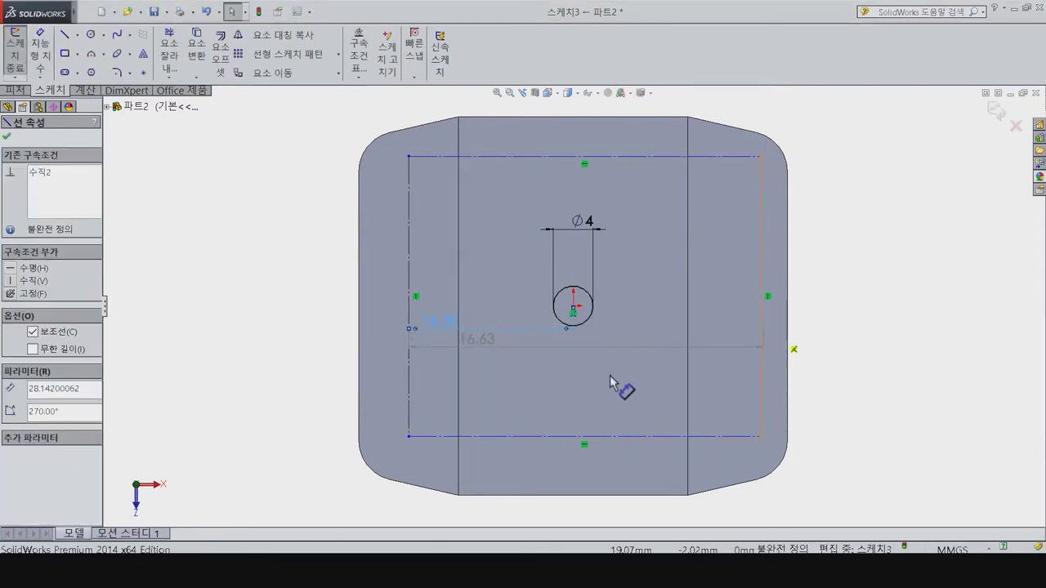
{"action": "key", "text": "Escape"}
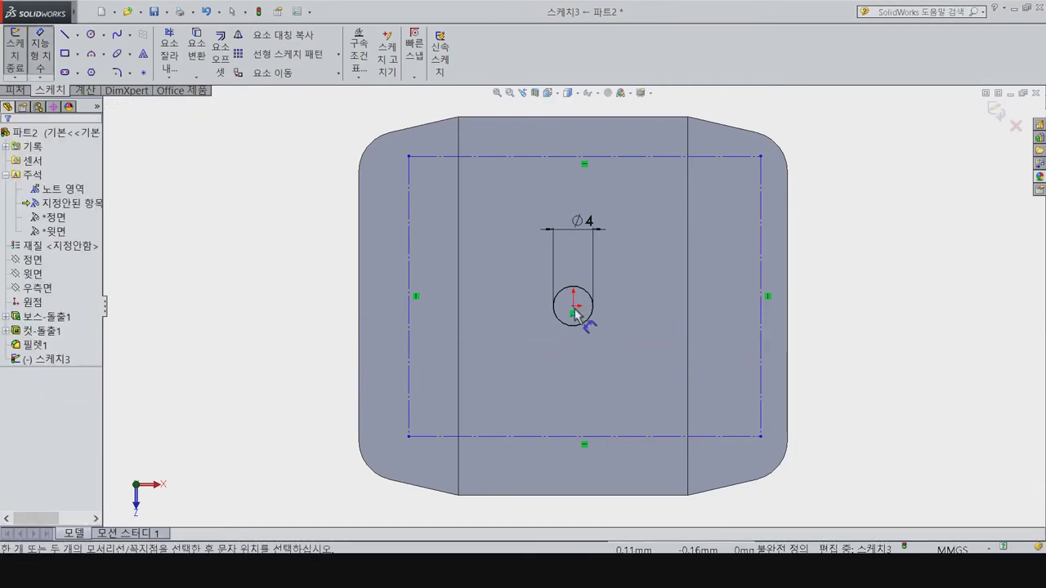
{"action": "left_click", "coordinate": [410, 331]}
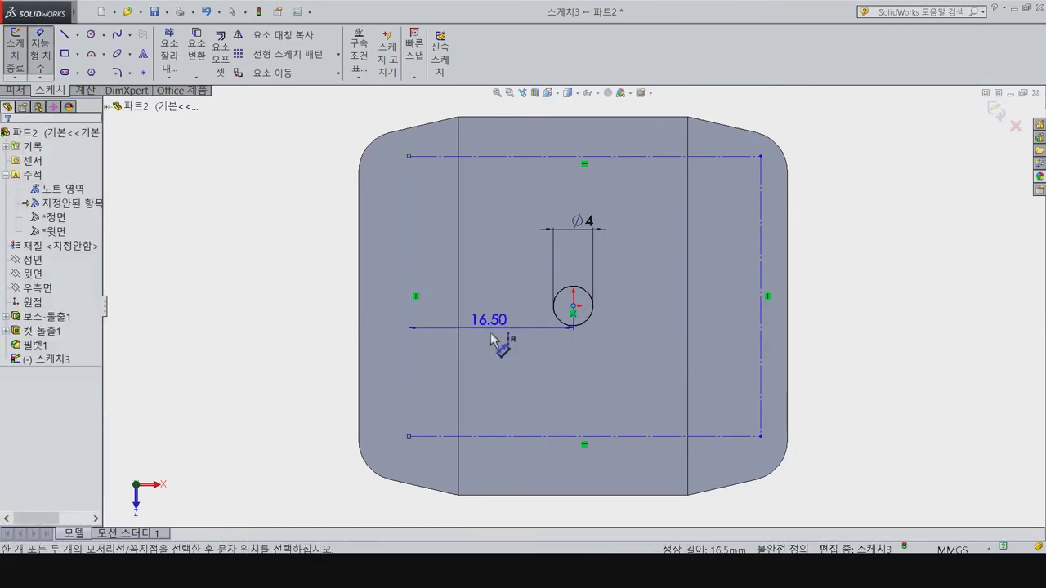
{"action": "left_click", "coordinate": [497, 338]}
{"action": "left_click", "coordinate": [431, 317]}
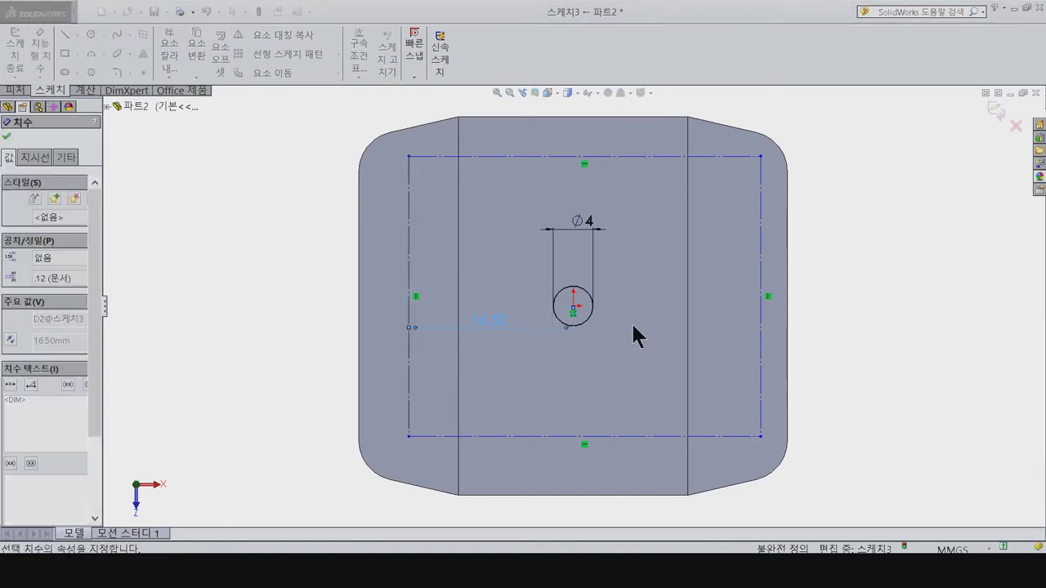
{"action": "key", "text": "Escape"}
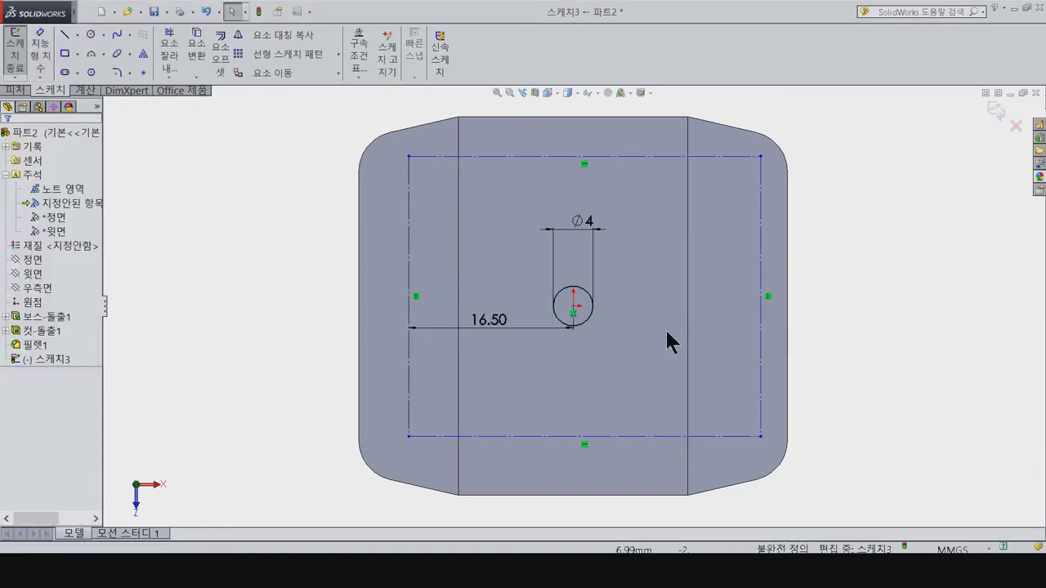
{"action": "left_click", "coordinate": [760, 327]}
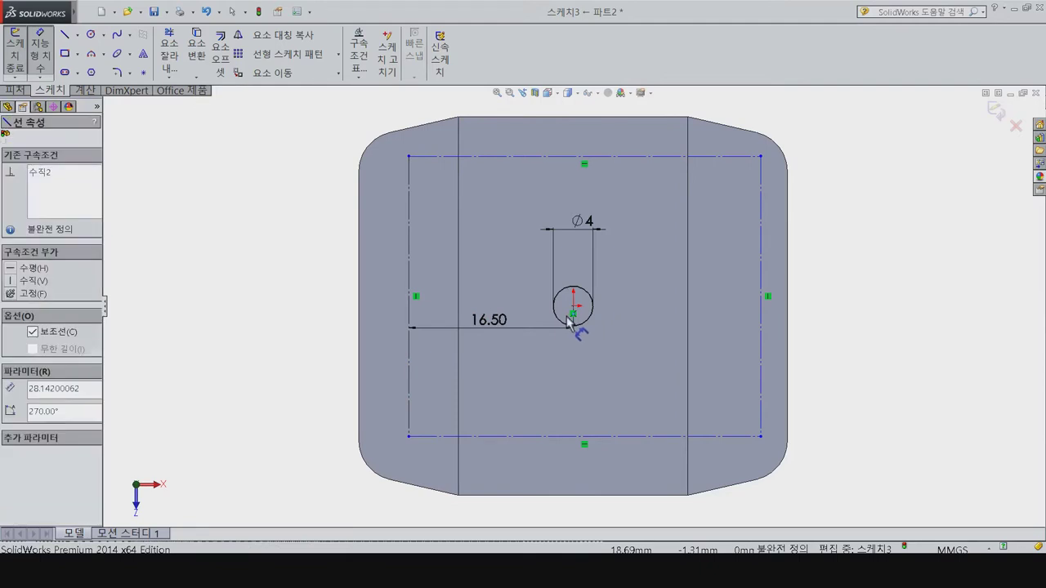
{"action": "left_click", "coordinate": [573, 307]}
{"action": "left_click", "coordinate": [616, 372]}
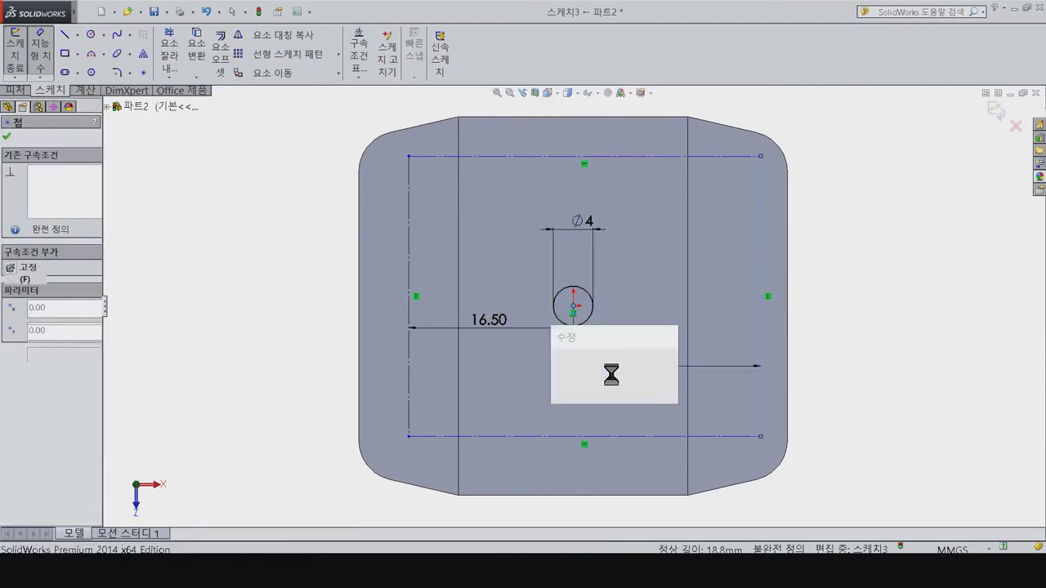
{"action": "type", "text": "16.5"}
{"action": "key", "text": "Return"}
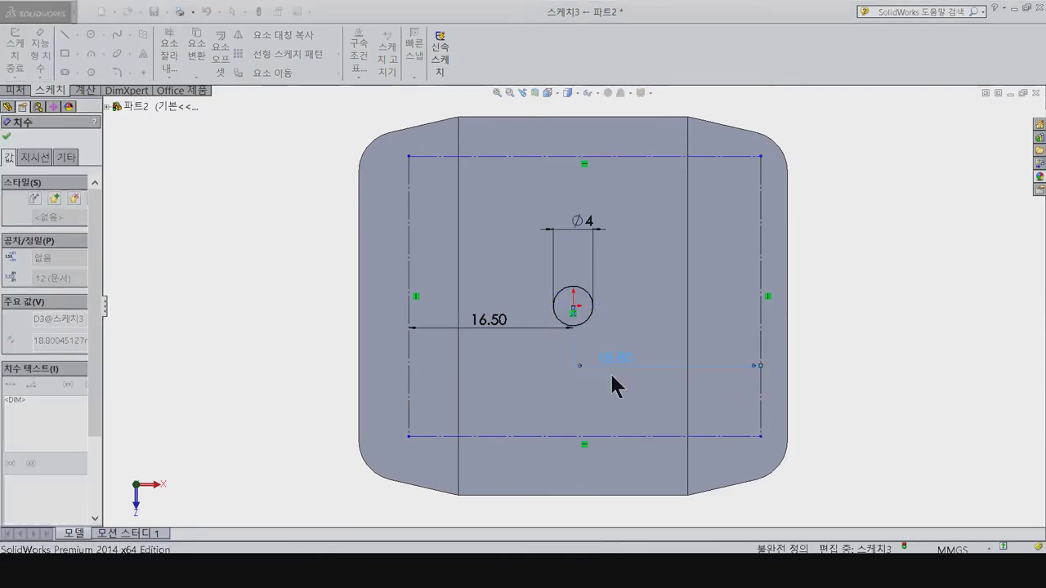
{"action": "key", "text": "Escape"}
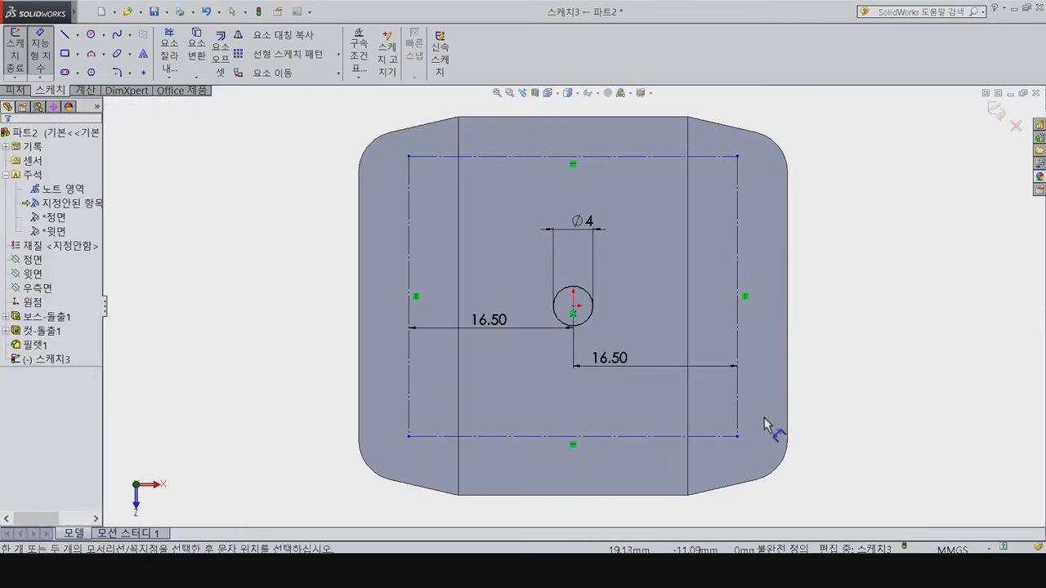
Step: Set the circle centre 14 above the bottom edge and the rectangle height to 28
{"action": "left_click", "coordinate": [660, 436]}
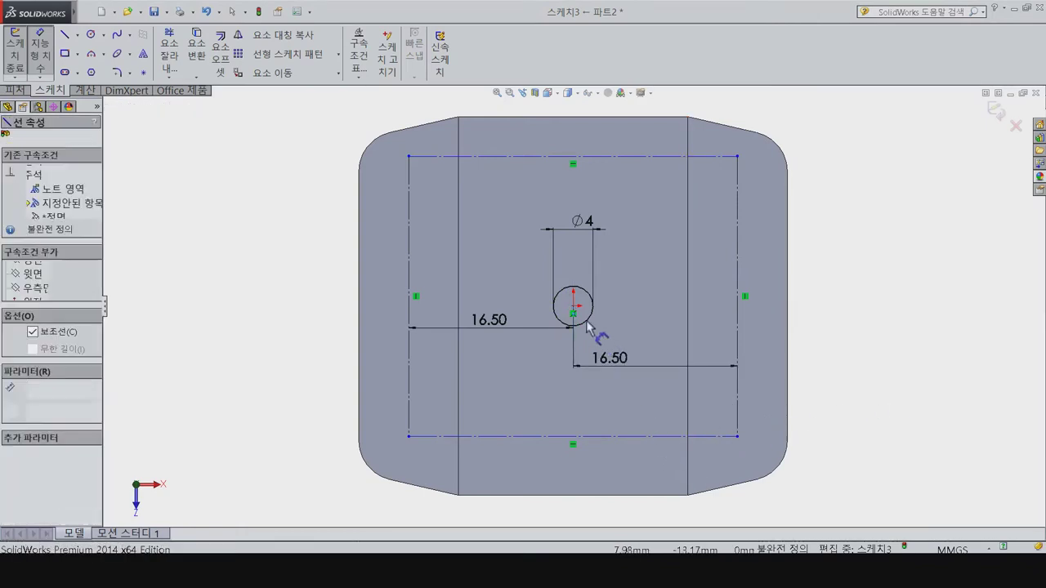
{"action": "left_click", "coordinate": [573, 307]}
{"action": "left_click", "coordinate": [549, 400]}
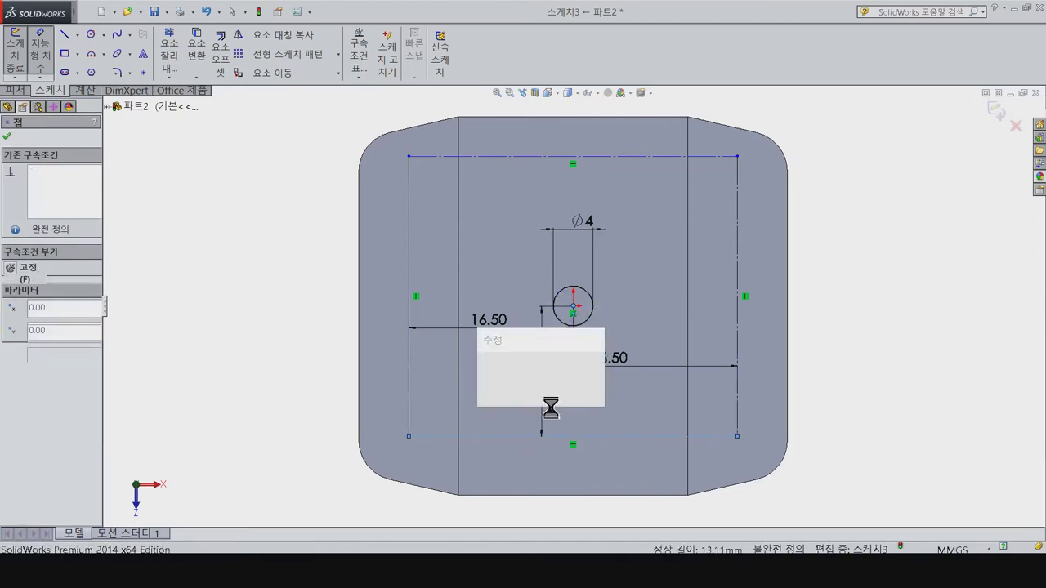
{"action": "type", "text": "14"}
{"action": "key", "text": "Return"}
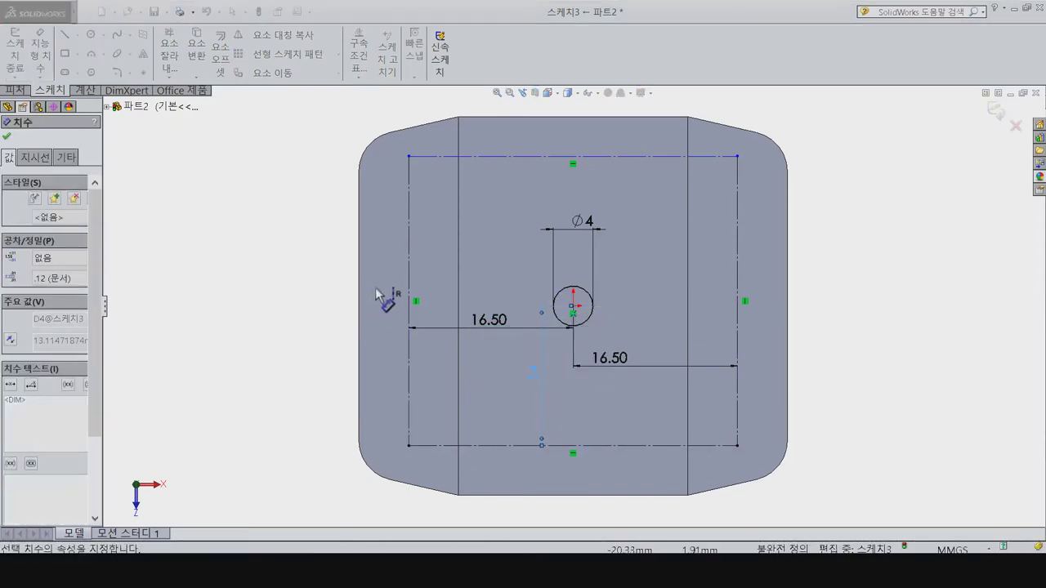
{"action": "left_click", "coordinate": [408, 288]}
{"action": "left_click", "coordinate": [263, 342]}
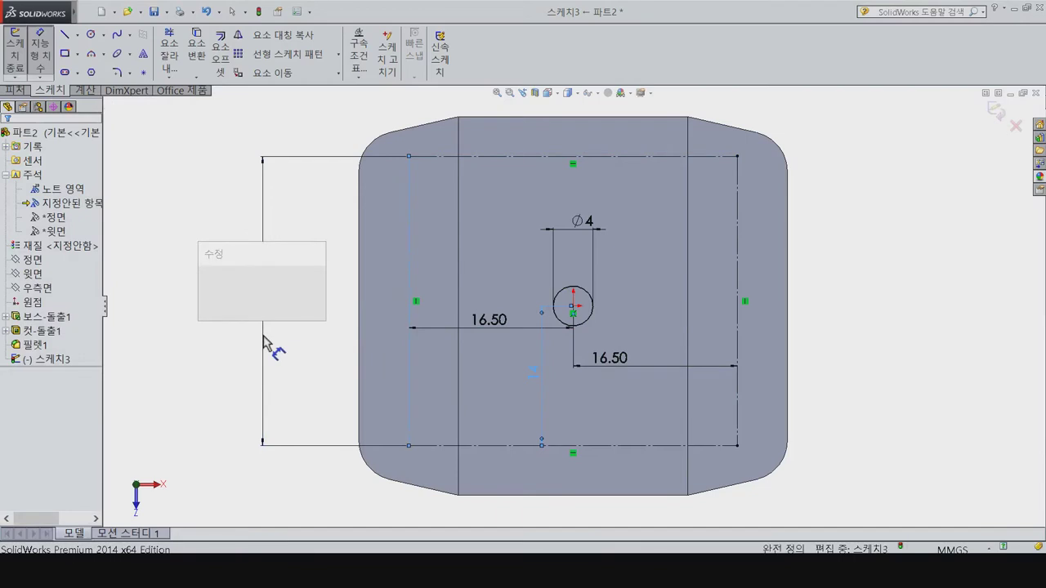
{"action": "type", "text": "28"}
{"action": "key", "text": "Return"}
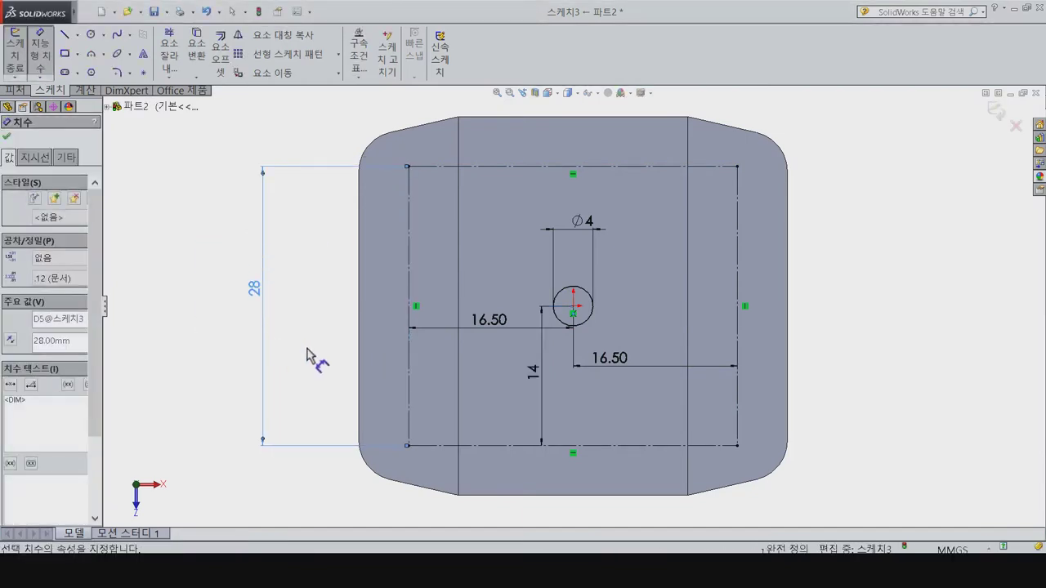
{"action": "left_click", "coordinate": [90, 34]}
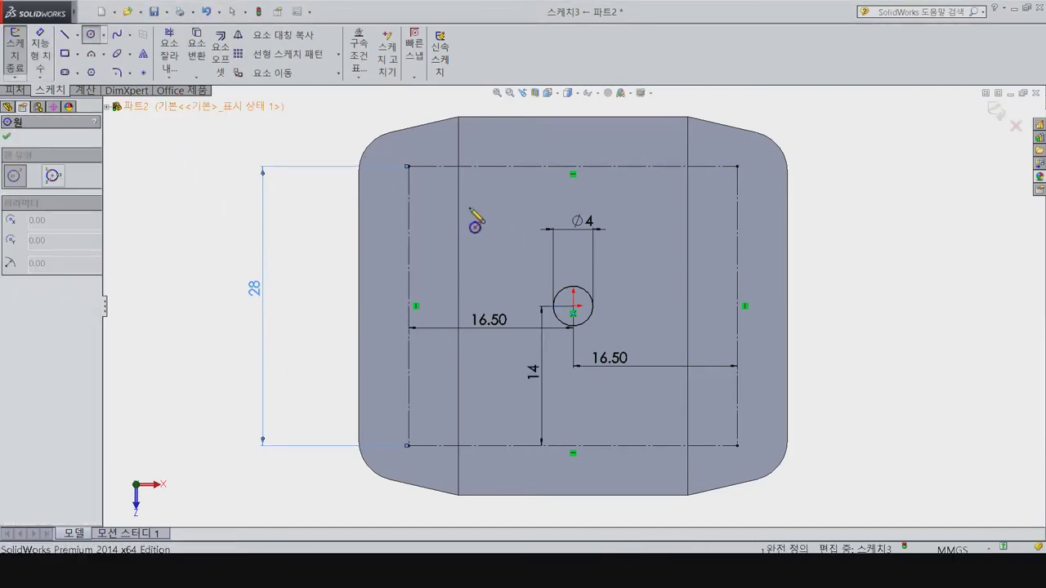
Step: Sketch a circle on each of the four rectangle corners
{"action": "left_click_drag", "start_coordinate": [408, 166], "coordinate": [430, 185]}
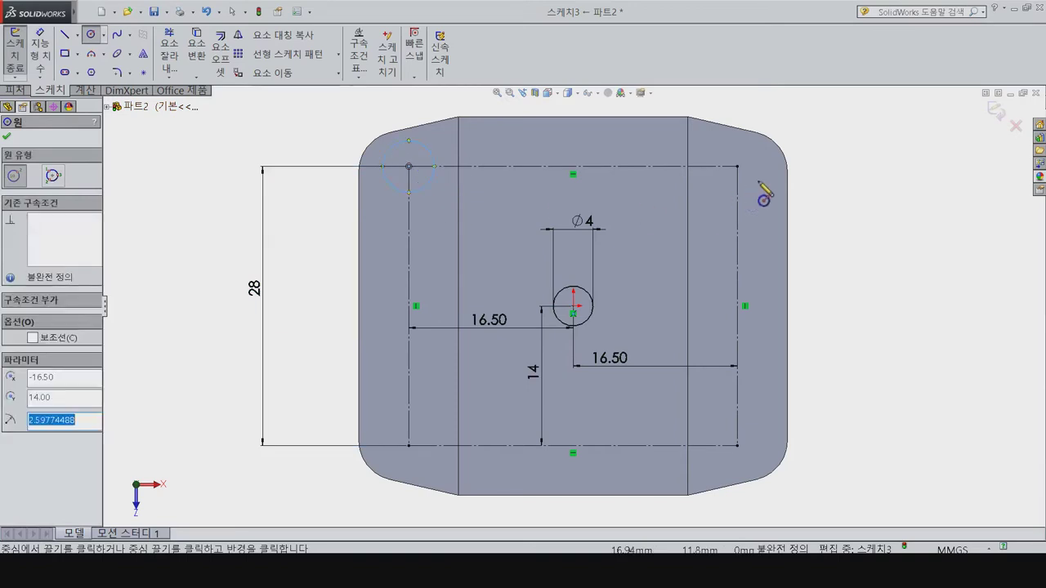
{"action": "left_click_drag", "start_coordinate": [737, 167], "coordinate": [763, 194]}
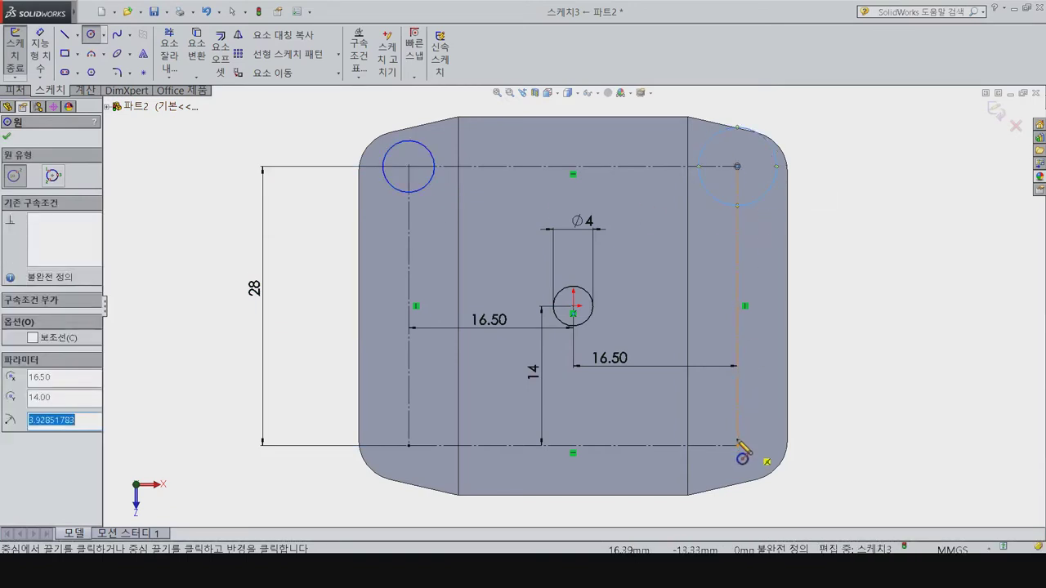
{"action": "left_click_drag", "start_coordinate": [736, 445], "coordinate": [763, 461]}
{"action": "left_click_drag", "start_coordinate": [408, 445], "coordinate": [434, 468]}
{"action": "key", "text": "Escape"}
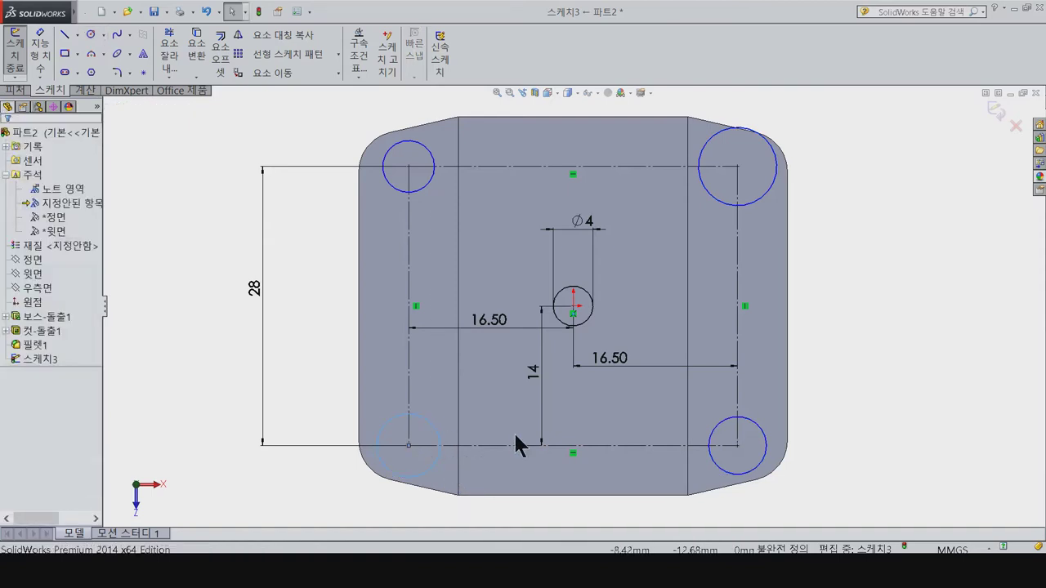
Step: Make the four corner circles equal in size
{"action": "left_click", "coordinate": [724, 417], "text": "ctrl"}
{"action": "left_click_drag", "start_coordinate": [829, 199], "coordinate": [766, 143]}
{"action": "left_click", "coordinate": [417, 143], "text": "ctrl"}
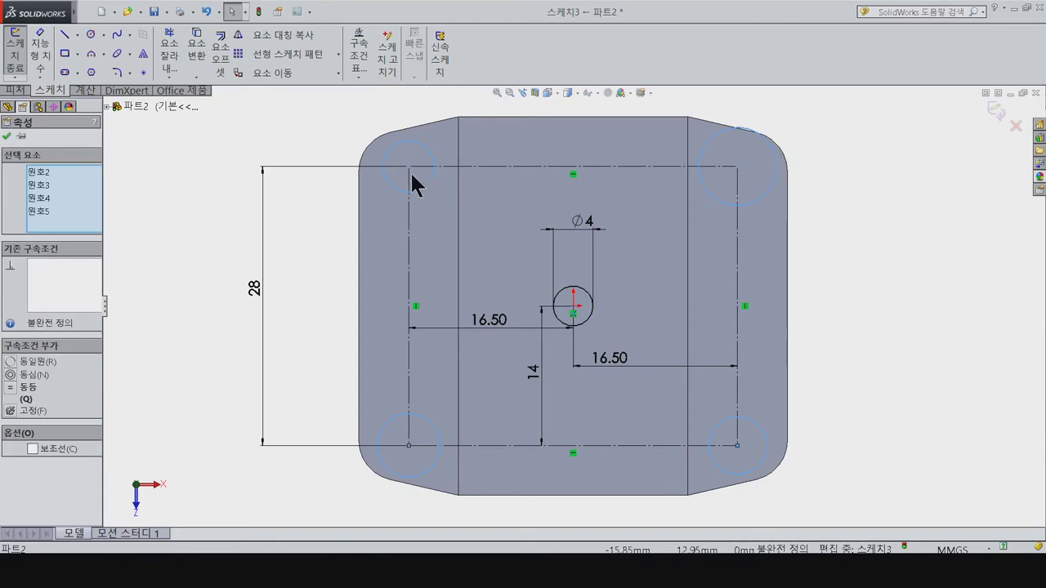
{"action": "left_click", "coordinate": [32, 367]}
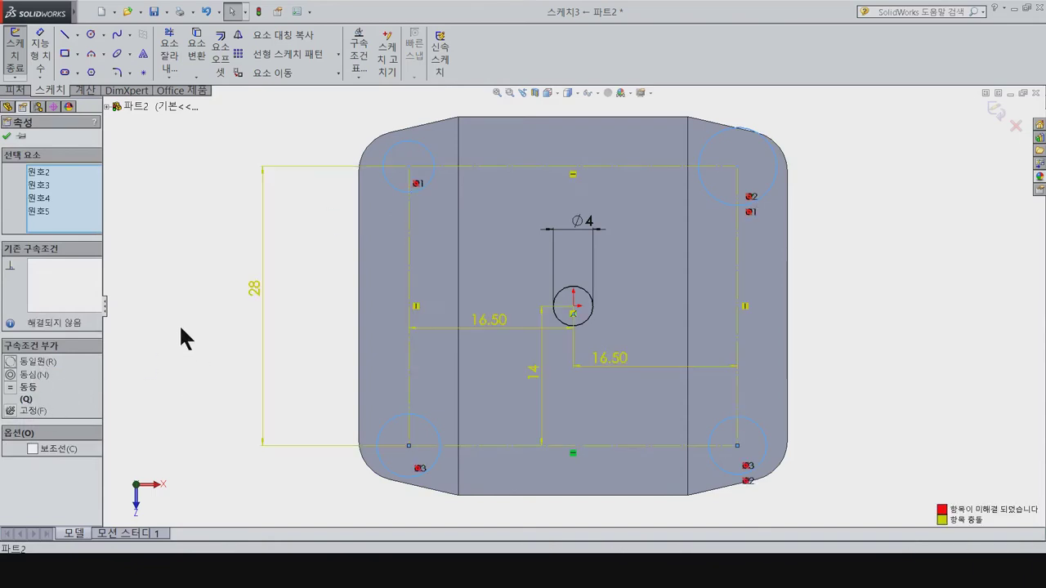
{"action": "key", "text": "Escape"}
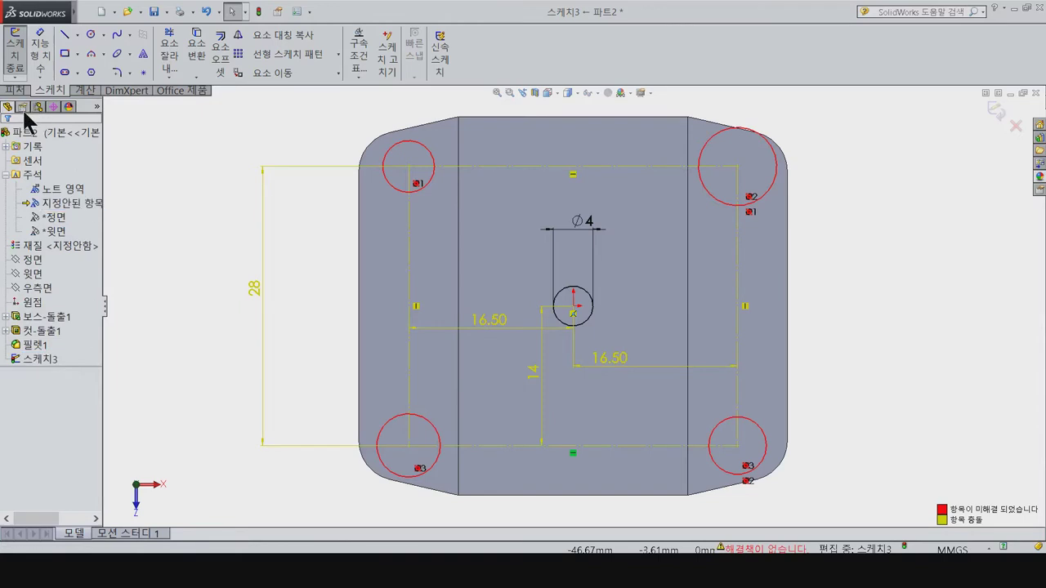
{"action": "key", "text": "ctrl+z"}
{"action": "left_click", "coordinate": [22, 388]}
{"action": "left_click", "coordinate": [188, 284]}
Step: Dimension one corner circle to Ø3 mm and exit the sketch
{"action": "key", "text": "d"}
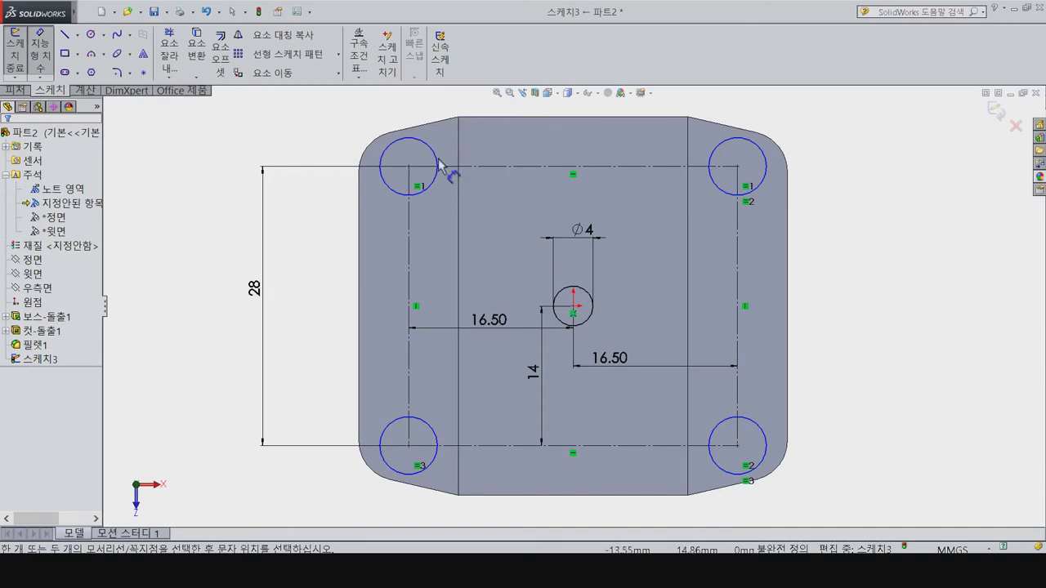
{"action": "left_click", "coordinate": [399, 141]}
{"action": "left_click", "coordinate": [314, 164]}
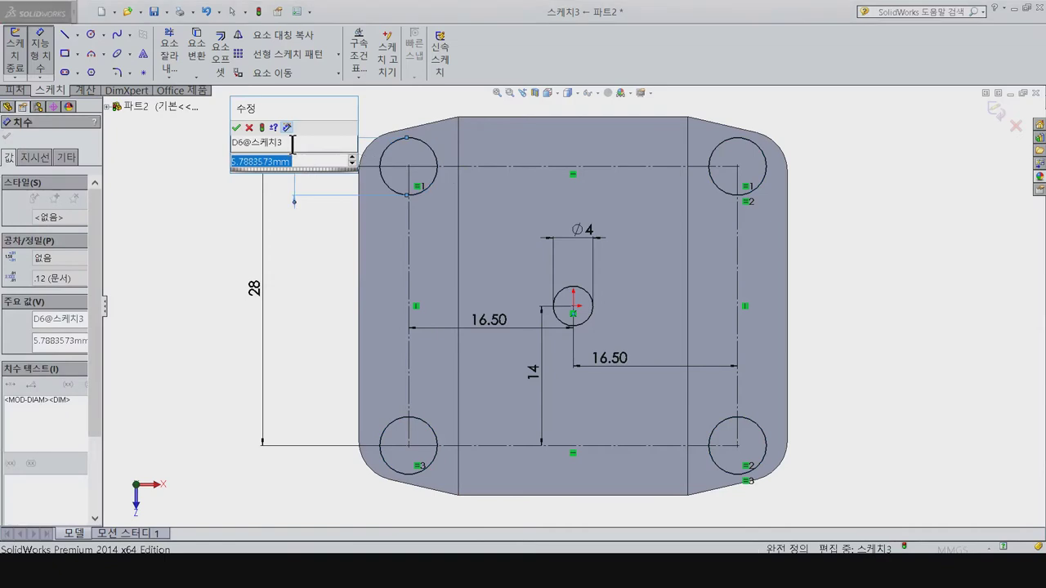
{"action": "type", "text": "3"}
{"action": "key", "text": "Return"}
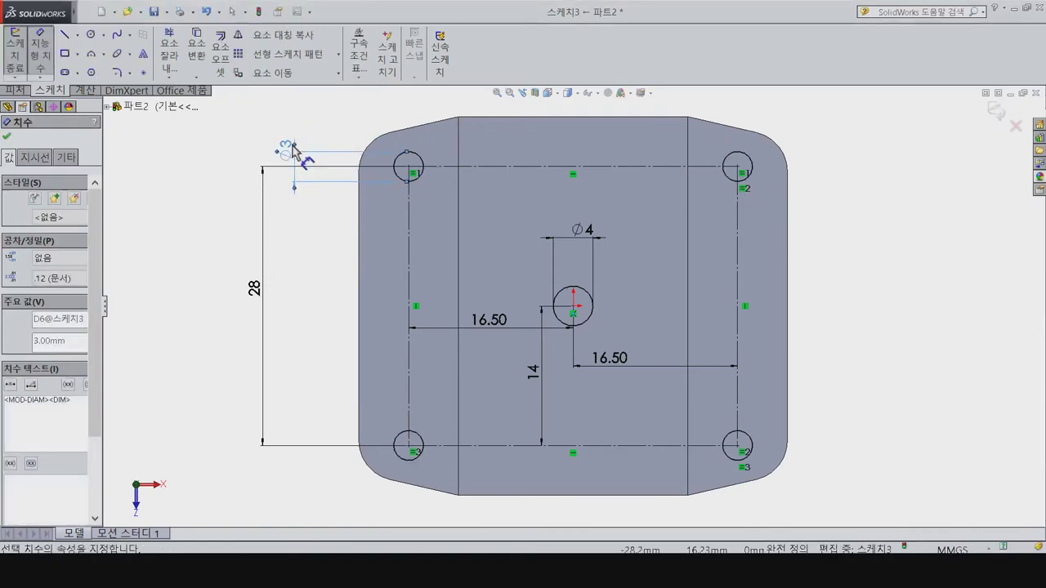
{"action": "key", "text": "Escape"}
{"action": "left_click", "coordinate": [15, 50]}
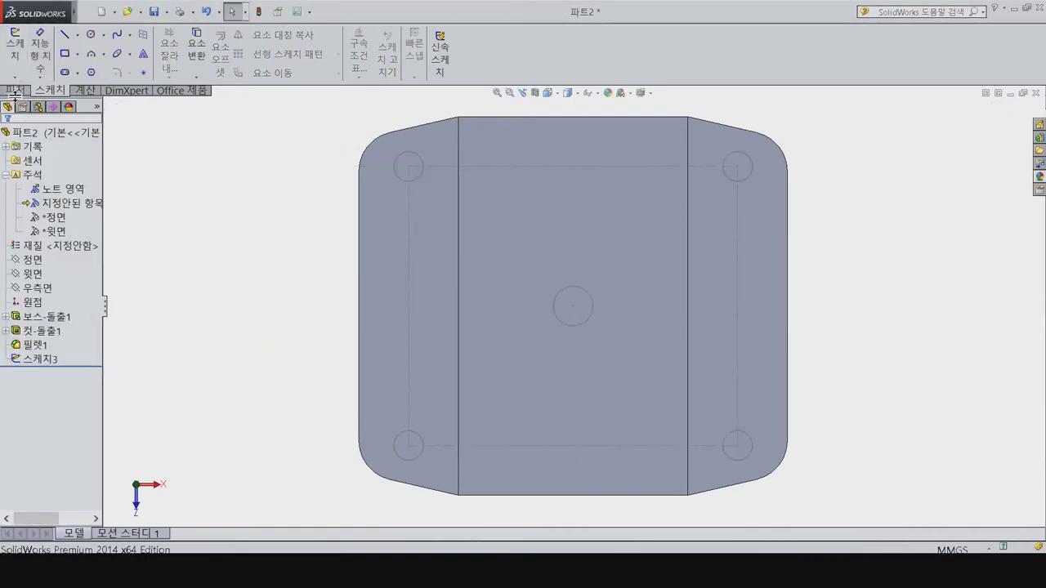
Step: Start an Extruded Cut from Sketch3 with a Blind 38 mm end condition
{"action": "left_click", "coordinate": [15, 89]}
{"action": "left_click", "coordinate": [186, 57]}
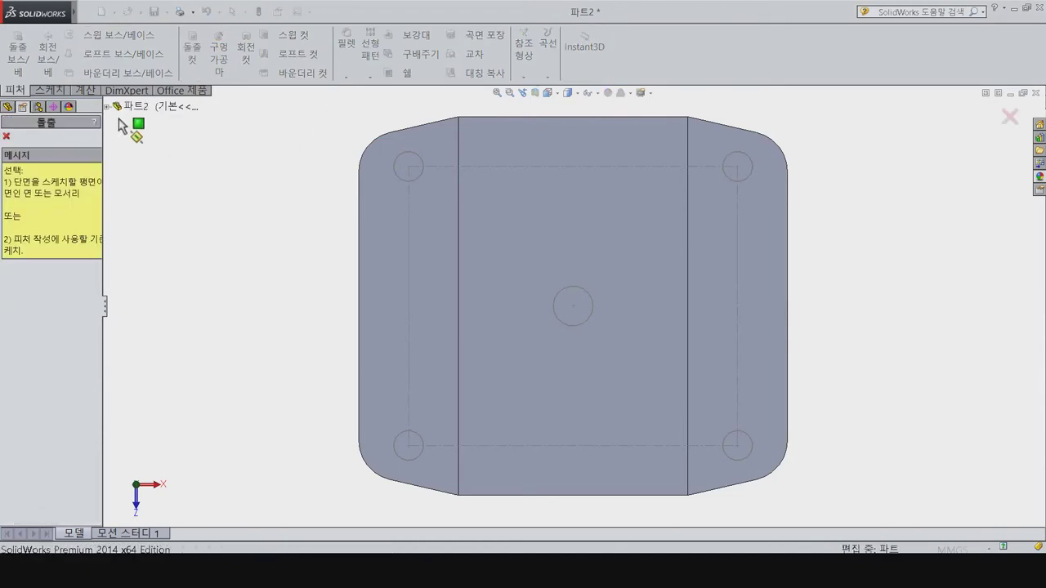
{"action": "left_click", "coordinate": [106, 107]}
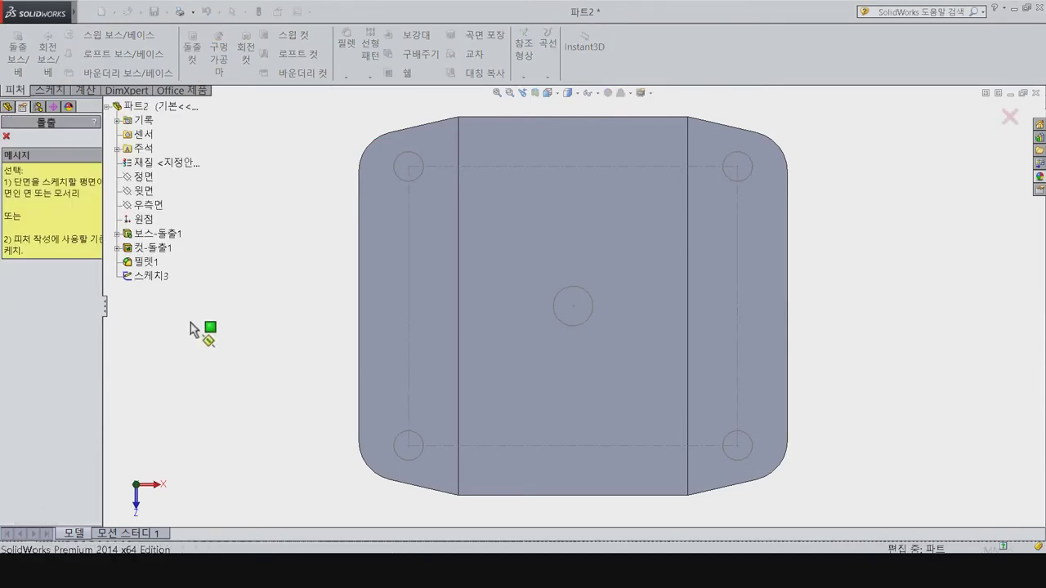
{"action": "left_click", "coordinate": [154, 275]}
{"action": "mouse_move", "coordinate": [308, 315]}
{"action": "middle_mouse_down"}
{"action": "mouse_move", "coordinate": [325, 206]}
{"action": "mouse_move", "coordinate": [330, 214]}
{"action": "middle_mouse_up"}
{"action": "left_click", "coordinate": [67, 172]}
{"action": "left_click", "coordinate": [72, 171]}
{"action": "left_click", "coordinate": [59, 212]}
{"action": "left_click", "coordinate": [67, 249]}
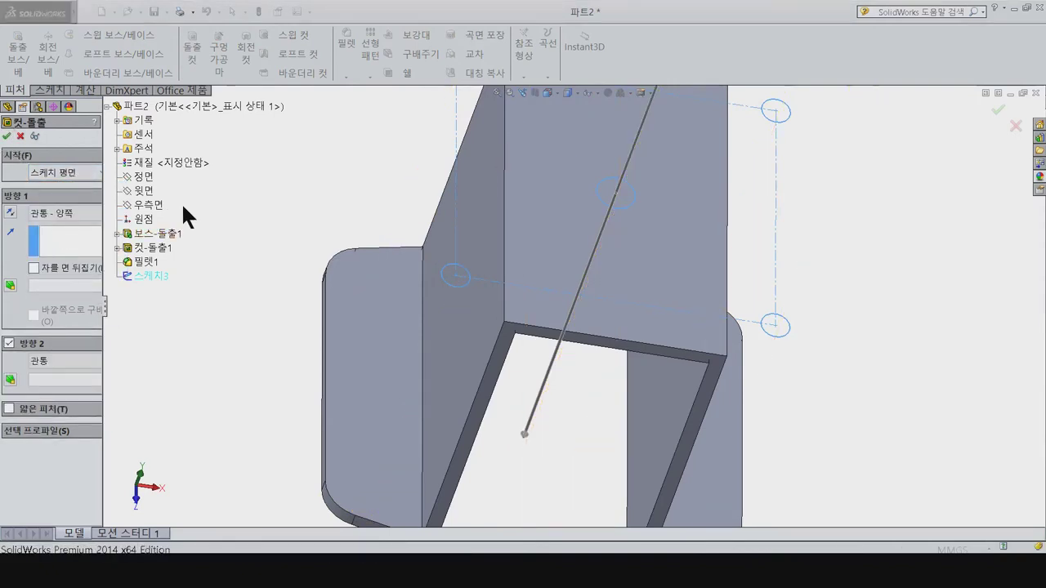
{"action": "left_click", "coordinate": [70, 213]}
{"action": "left_click", "coordinate": [72, 229]}
{"action": "mouse_move", "coordinate": [259, 301]}
{"action": "middle_mouse_down"}
{"action": "mouse_move", "coordinate": [268, 176]}
{"action": "mouse_move", "coordinate": [244, 326]}
{"action": "middle_mouse_up"}
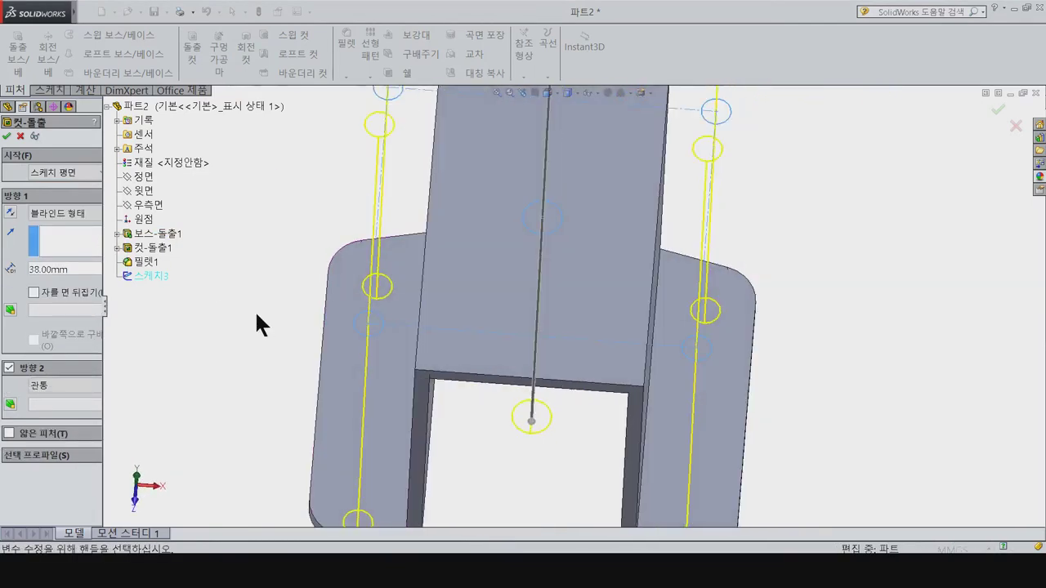
Step: Turn off Direction 2, reverse the cut direction, and confirm the cut
{"action": "left_click", "coordinate": [6, 136]}
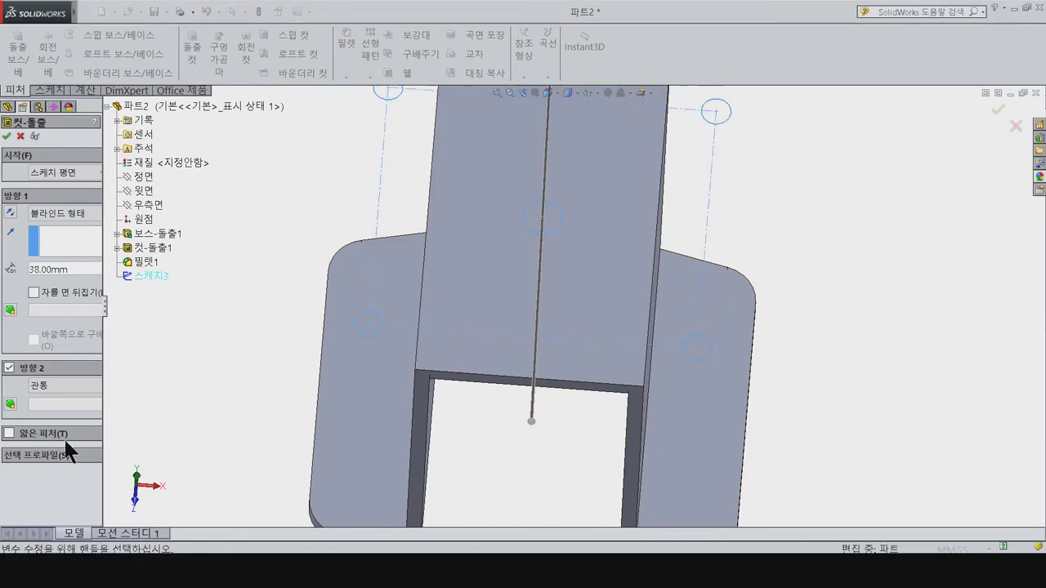
{"action": "left_click", "coordinate": [55, 455]}
{"action": "middle_click_drag", "start_coordinate": [242, 312], "coordinate": [263, 328]}
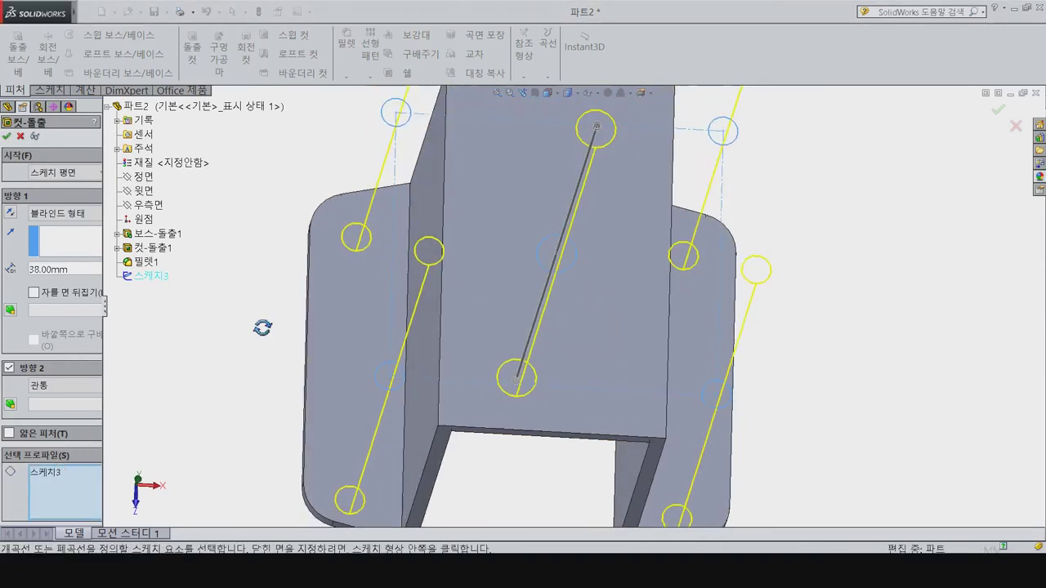
{"action": "left_click", "coordinate": [71, 294]}
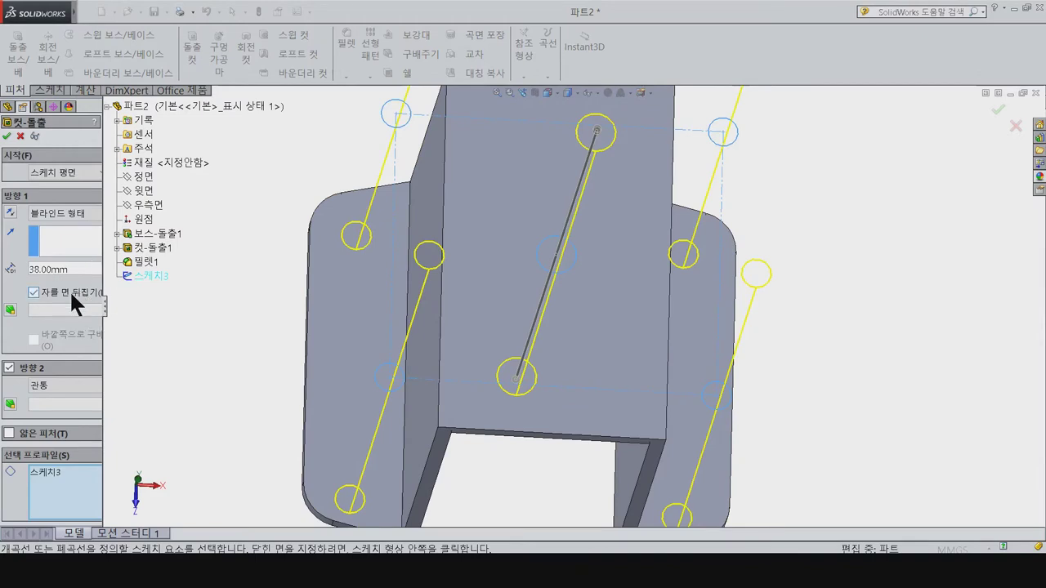
{"action": "left_click", "coordinate": [9, 137]}
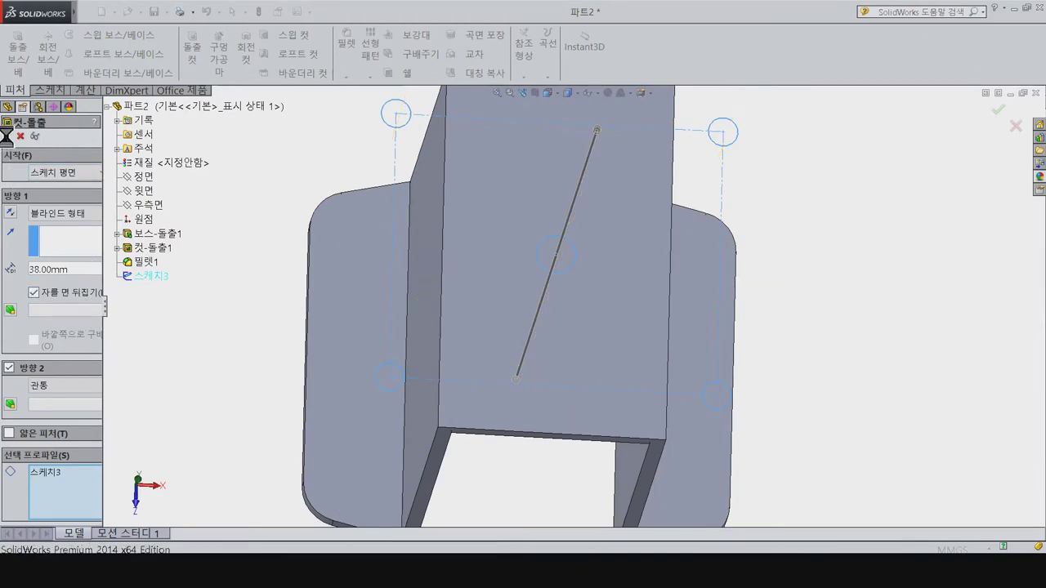
{"action": "left_click", "coordinate": [55, 299]}
{"action": "left_click", "coordinate": [36, 369]}
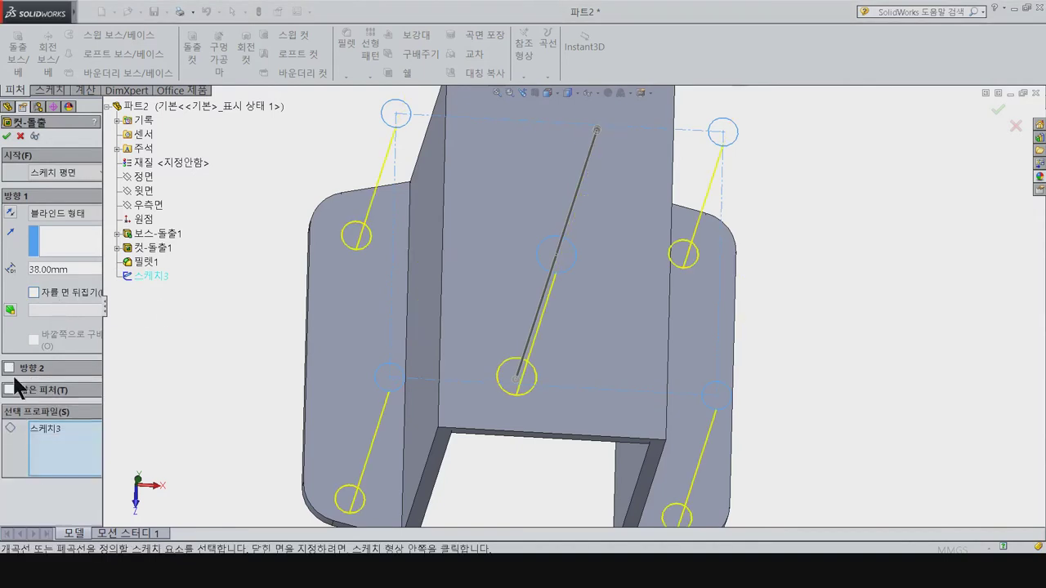
{"action": "left_click", "coordinate": [10, 212]}
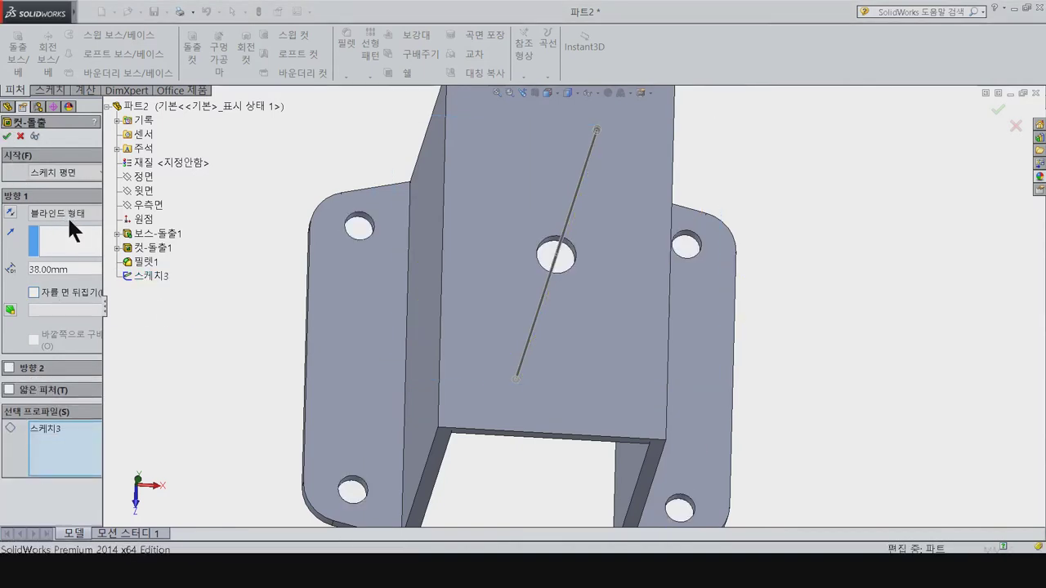
{"action": "key", "text": "Return"}
{"action": "key", "text": "ctrl+7"}
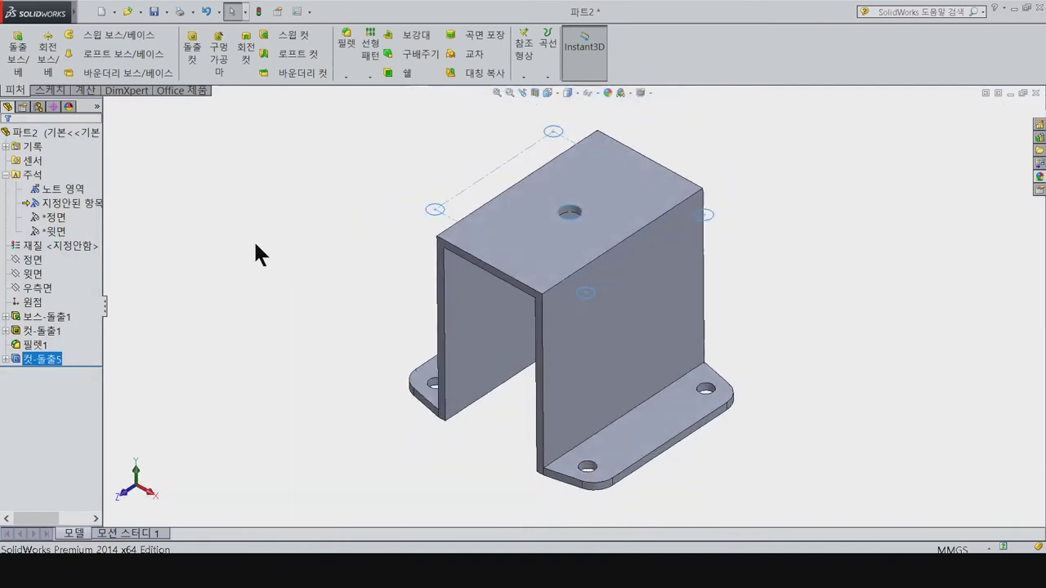
Step: Orbit the part and look straight at the Boss-Extrude1 side face
{"action": "middle_click_drag", "start_coordinate": [391, 232], "coordinate": [394, 391]}
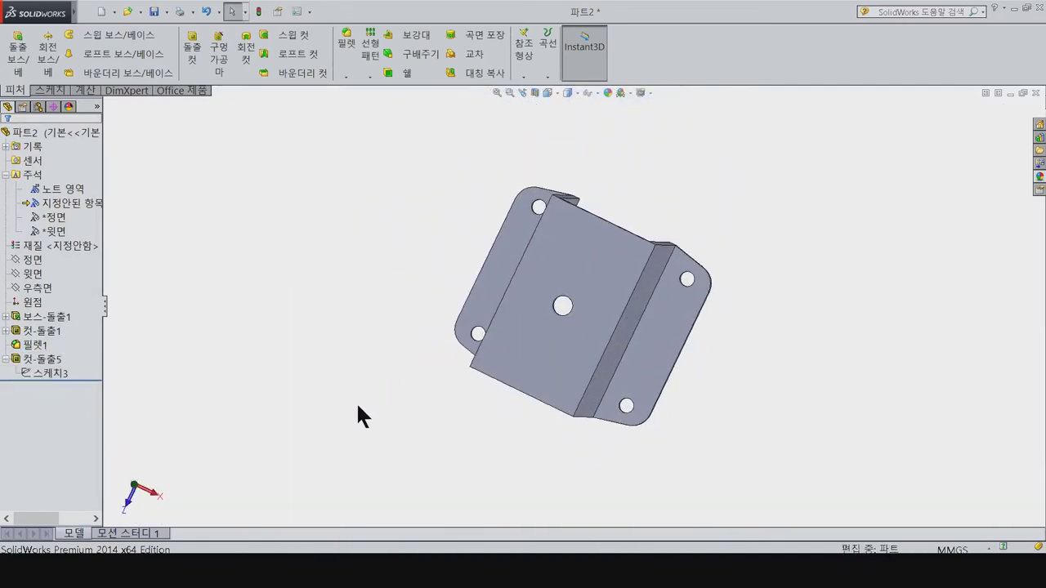
{"action": "middle_click_drag", "start_coordinate": [428, 406], "coordinate": [645, 330]}
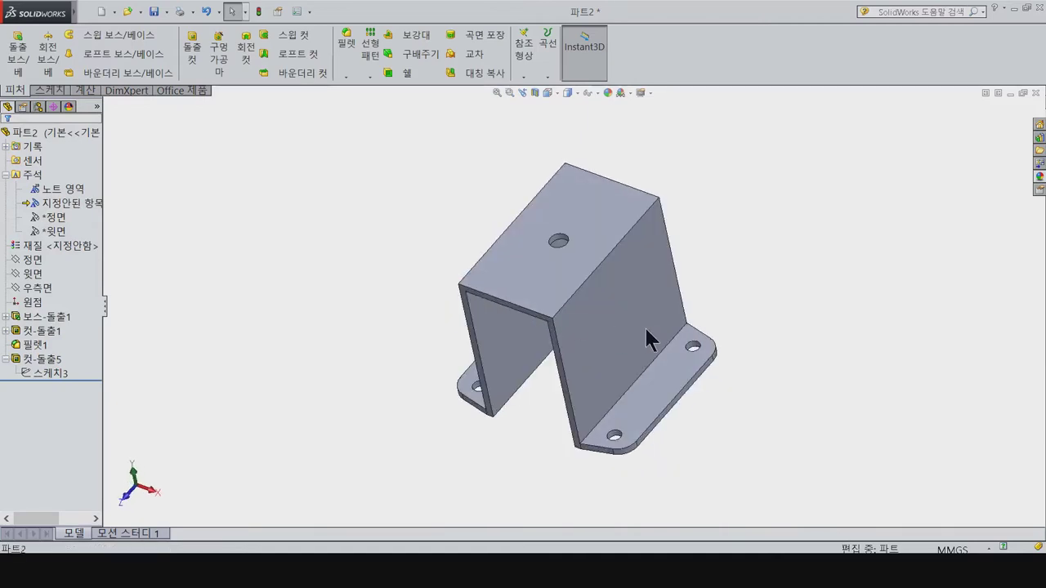
{"action": "left_click", "coordinate": [646, 330]}
{"action": "key", "text": "f"}
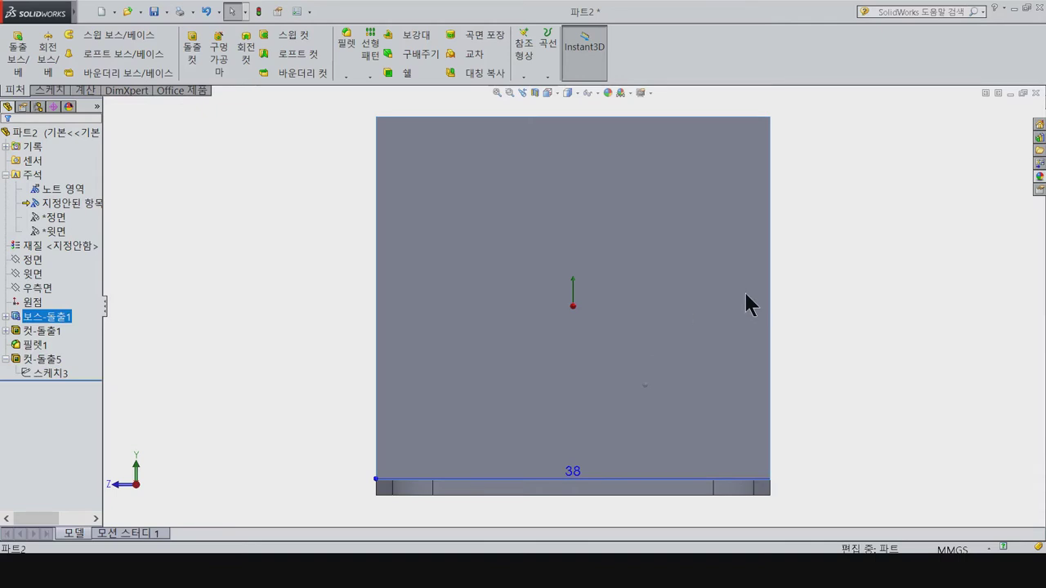
Step: Sketch a Ø12 mm circle above the origin on the side wall
{"action": "left_click", "coordinate": [51, 90]}
{"action": "left_click", "coordinate": [90, 35]}
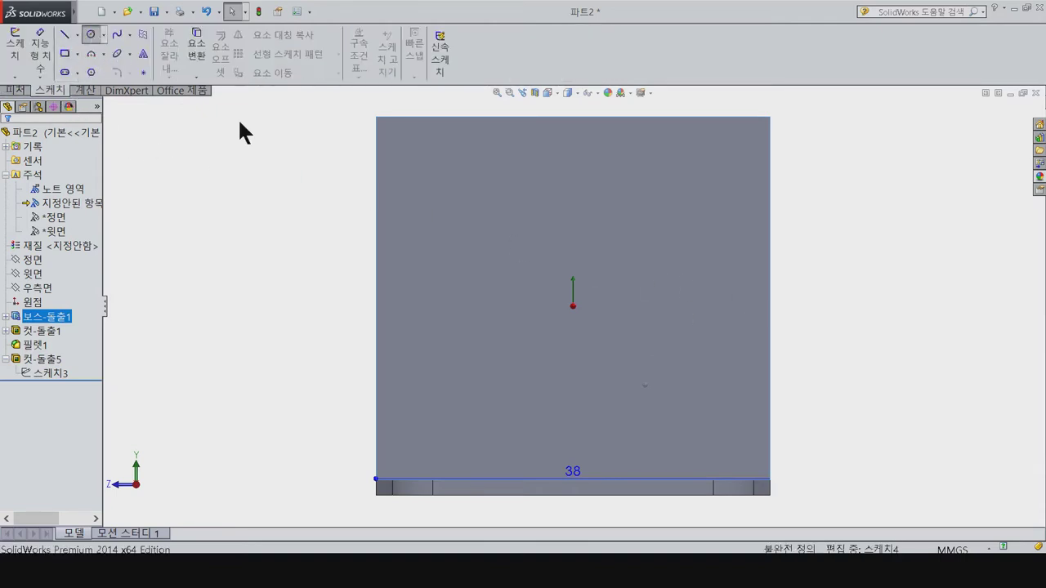
{"action": "left_click_drag", "start_coordinate": [572, 291], "coordinate": [584, 292]}
{"action": "left_click", "coordinate": [612, 327]}
{"action": "right_click_drag", "start_coordinate": [629, 385], "coordinate": [618, 273]}
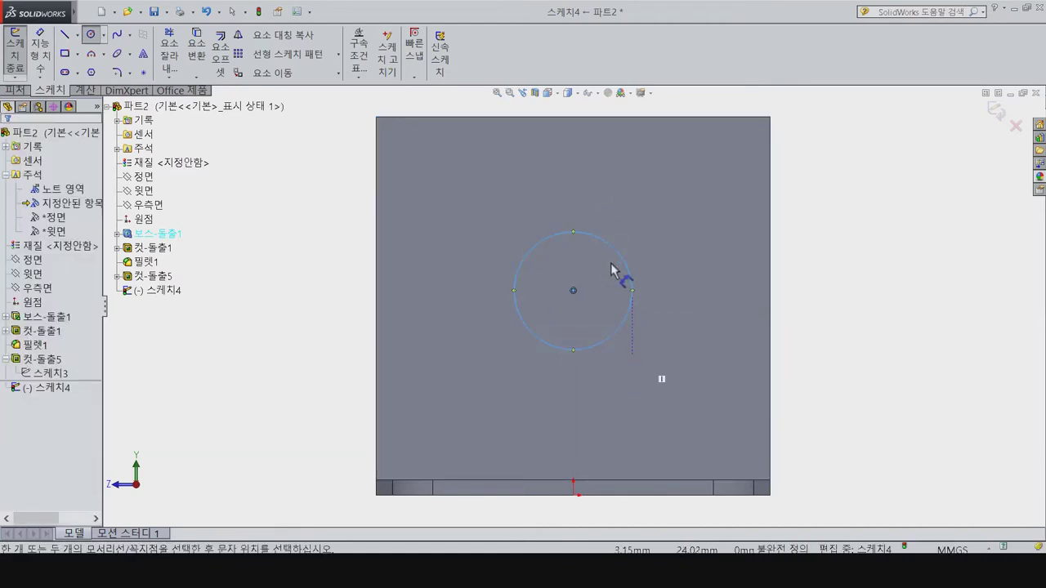
{"action": "left_click", "coordinate": [626, 269]}
{"action": "left_click", "coordinate": [835, 300]}
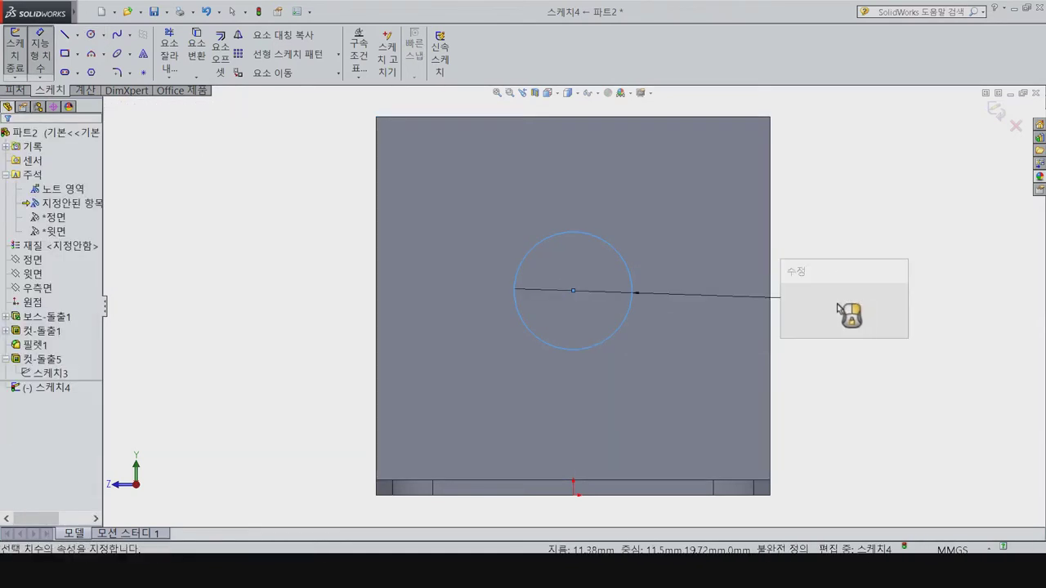
{"action": "key", "text": "Return"}
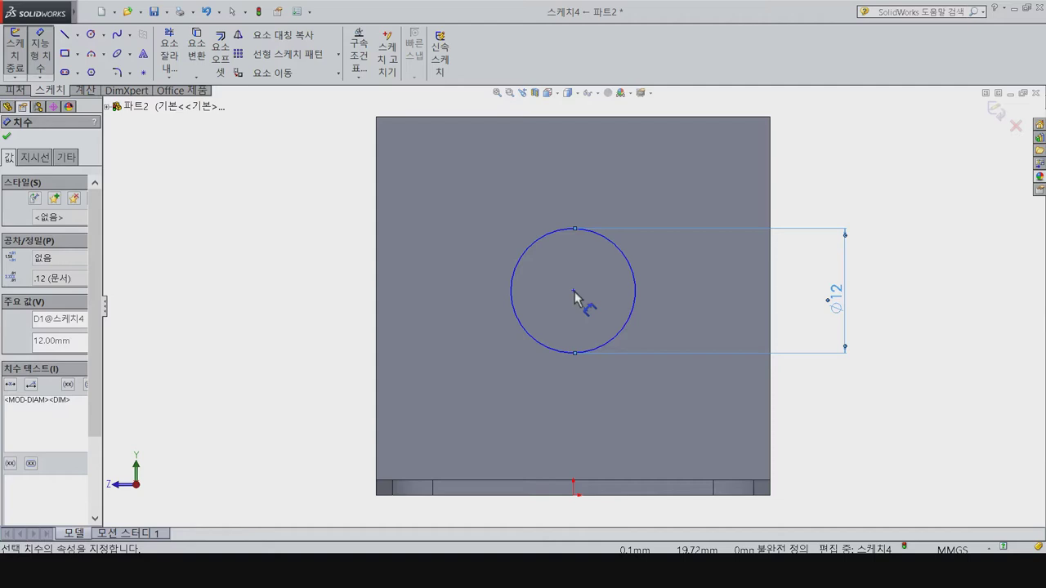
Step: Place the circle centre 19 mm from the left edge and 18 mm above the bottom edge
{"action": "left_click", "coordinate": [574, 292]}
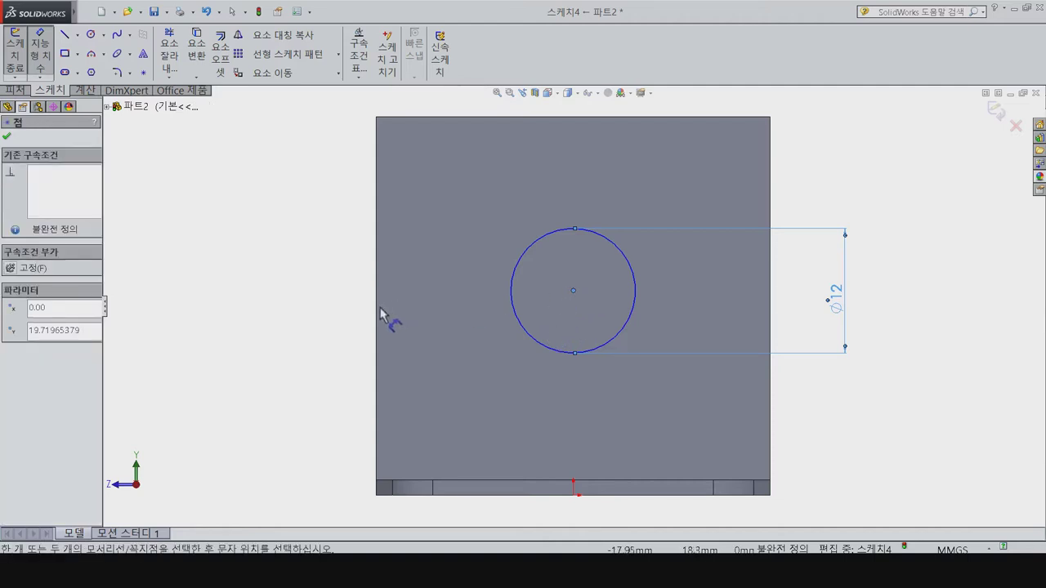
{"action": "left_click", "coordinate": [377, 315]}
{"action": "left_click", "coordinate": [417, 224]}
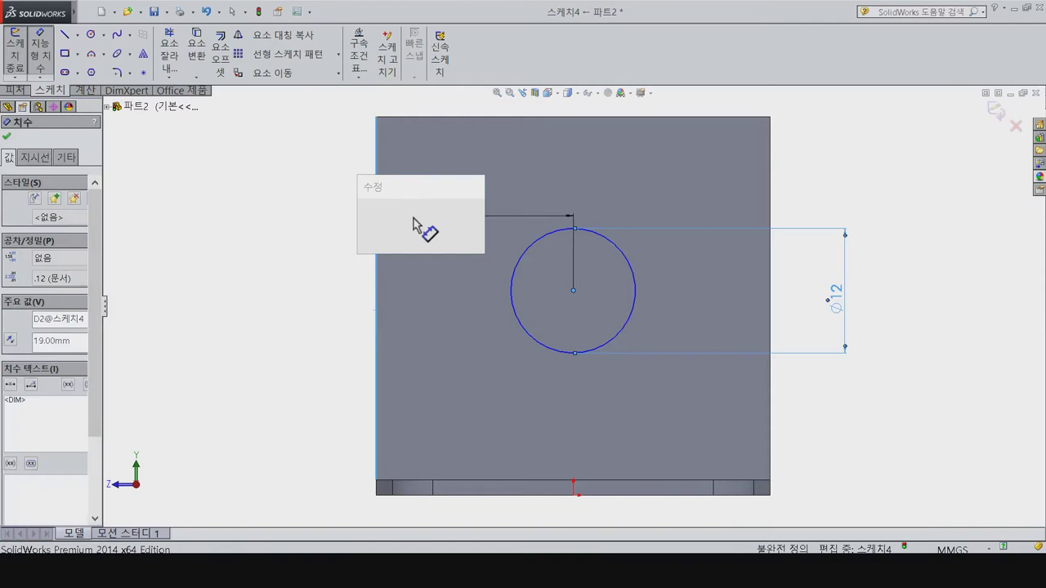
{"action": "key", "text": "Return"}
{"action": "left_click", "coordinate": [573, 290]}
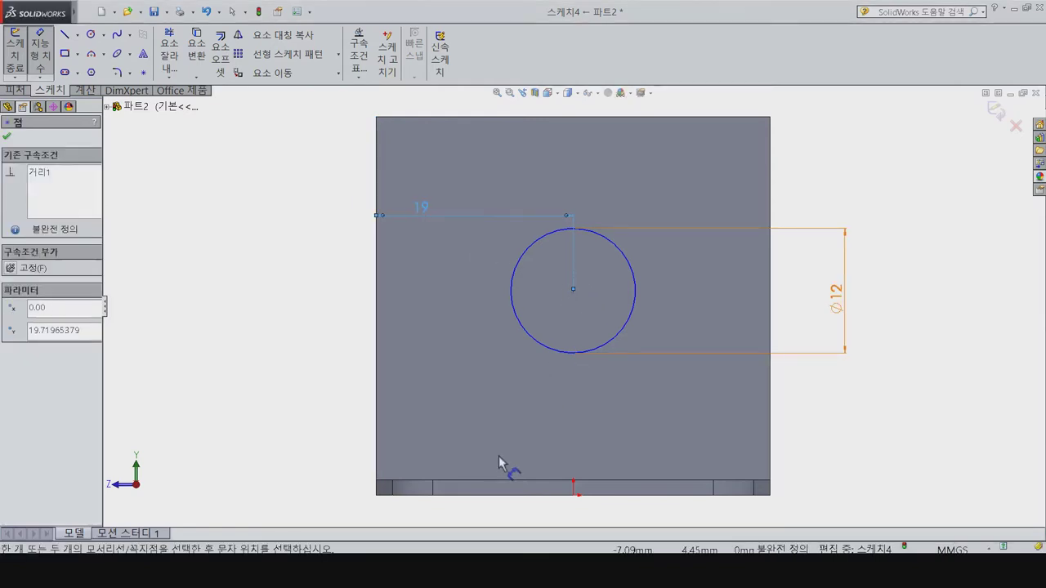
{"action": "left_click", "coordinate": [493, 495]}
{"action": "left_click", "coordinate": [290, 454]}
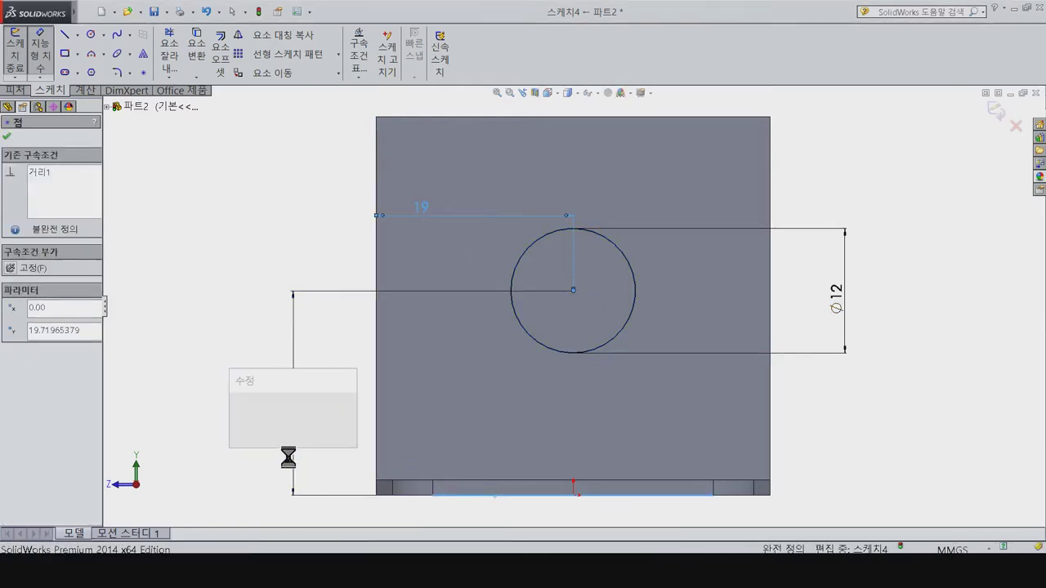
{"action": "type", "text": "18"}
{"action": "key", "text": "Return"}
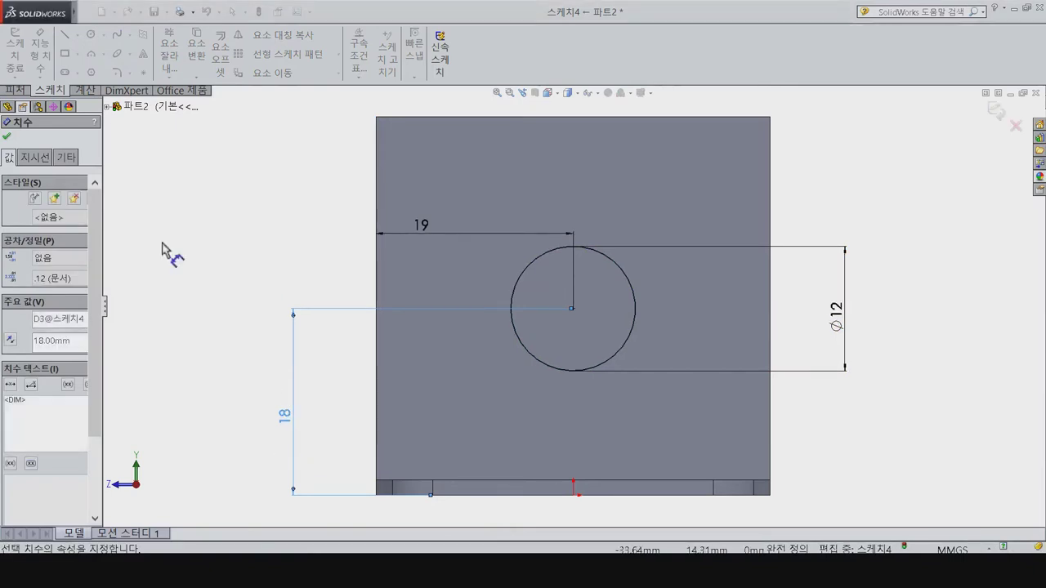
{"action": "left_click", "coordinate": [15, 90]}
{"action": "left_click", "coordinate": [189, 41]}
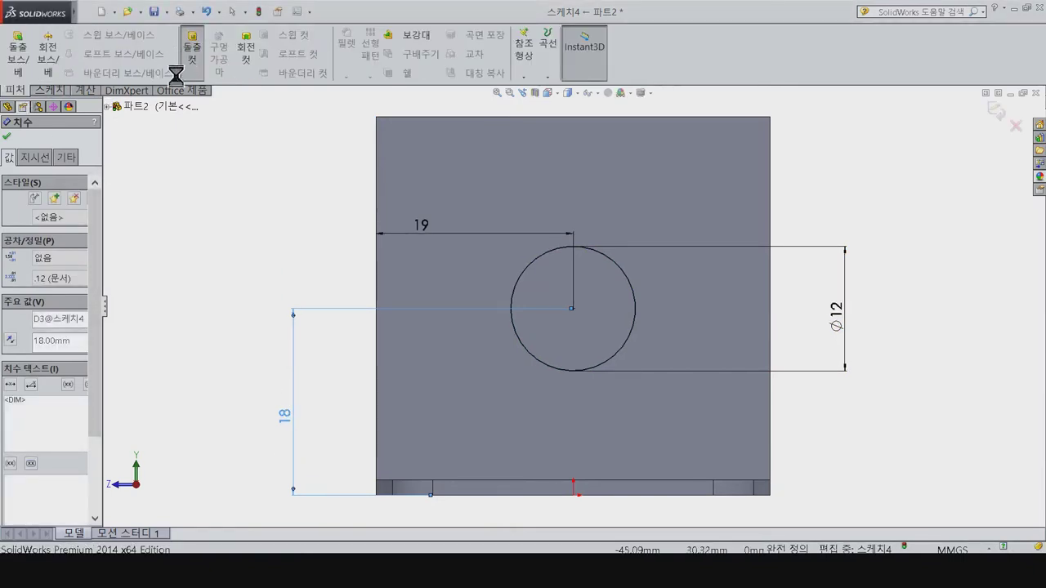
Step: Cut the Ø12 circle Through All in both directions, then start saving the part
{"action": "left_click", "coordinate": [84, 212]}
{"action": "left_click", "coordinate": [71, 249]}
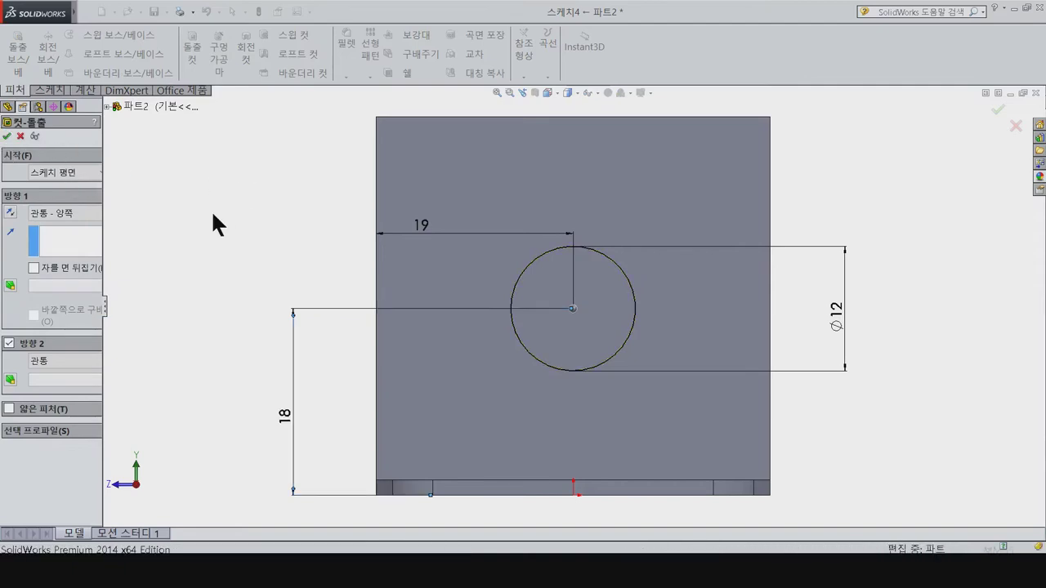
{"action": "key", "text": "Return"}
{"action": "mouse_move", "coordinate": [274, 196]}
{"action": "middle_mouse_down"}
{"action": "mouse_move", "coordinate": [226, 231]}
{"action": "mouse_move", "coordinate": [224, 248]}
{"action": "middle_mouse_up"}
{"action": "key", "text": "ctrl+7"}
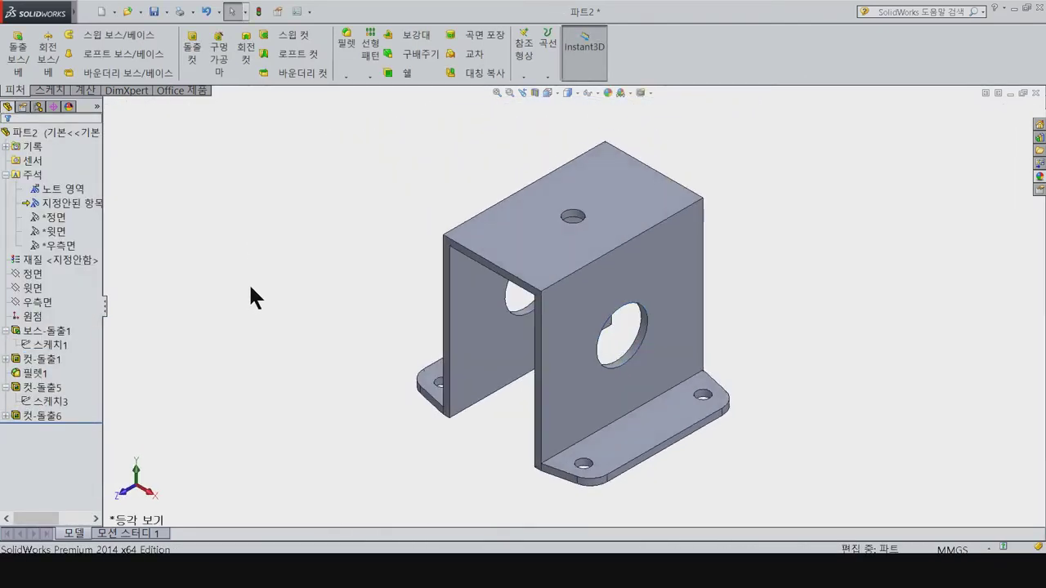
{"action": "key", "text": "ctrl+s"}
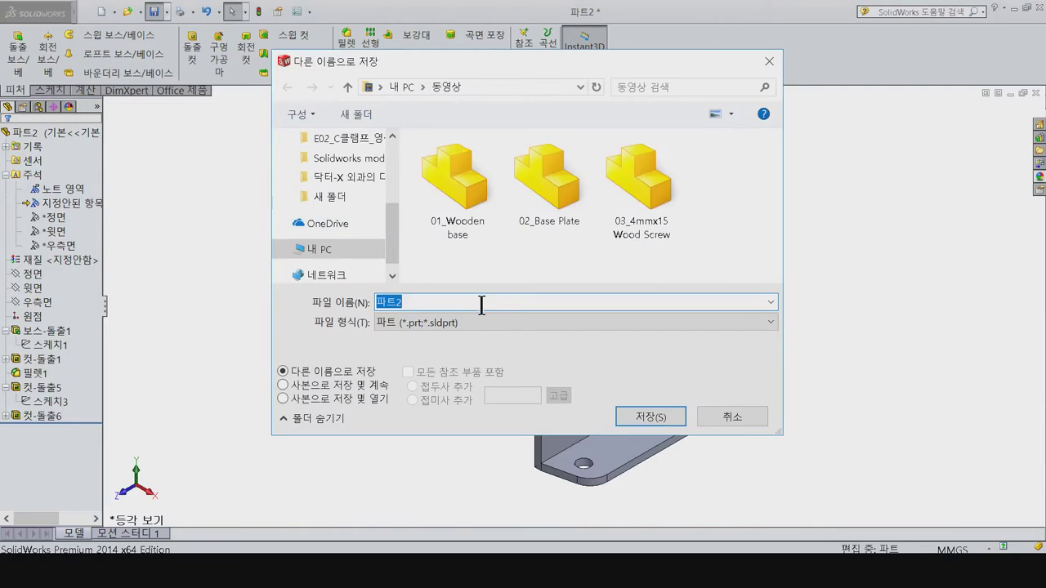
Step: Name the file 04_Crank Shaft Bearing Holder, save it, and close the bracket part
{"action": "type", "text": "03_"}
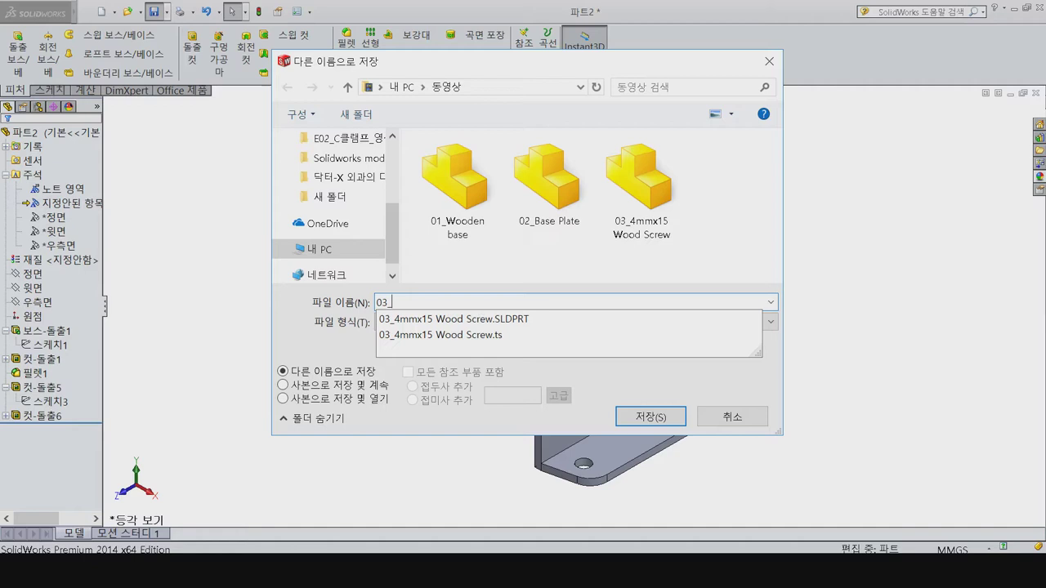
{"action": "key", "text": "BackSpace"}
{"action": "key", "text": "BackSpace"}
{"action": "type", "text": "4"}
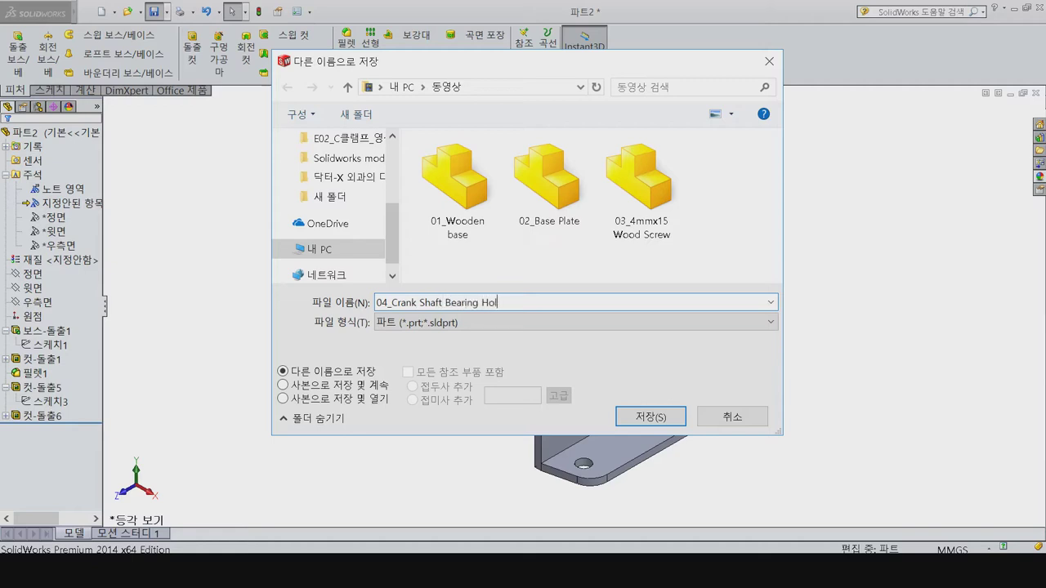
{"action": "key", "text": "Return"}
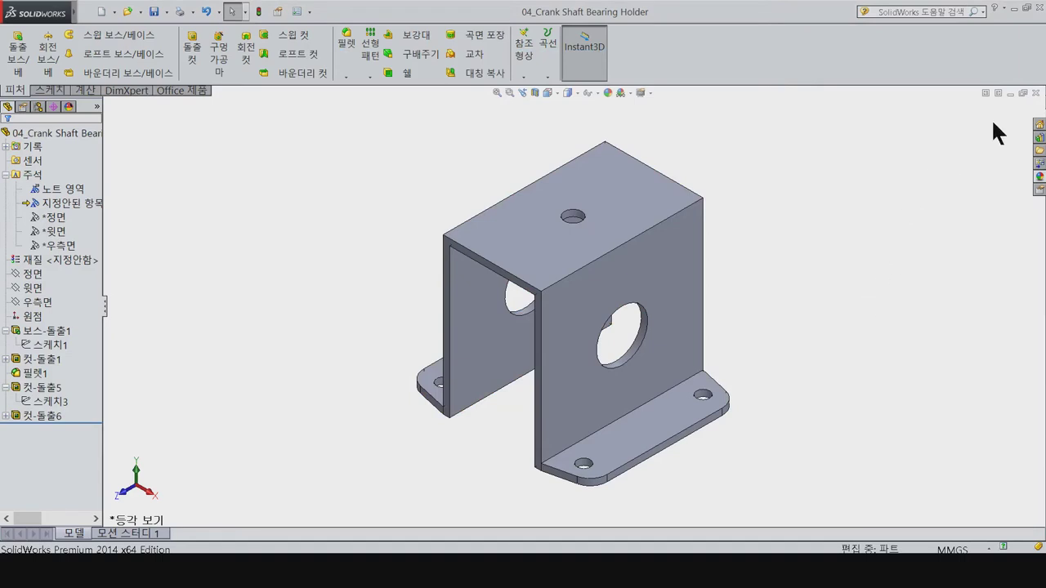
{"action": "left_click", "coordinate": [1035, 93]}
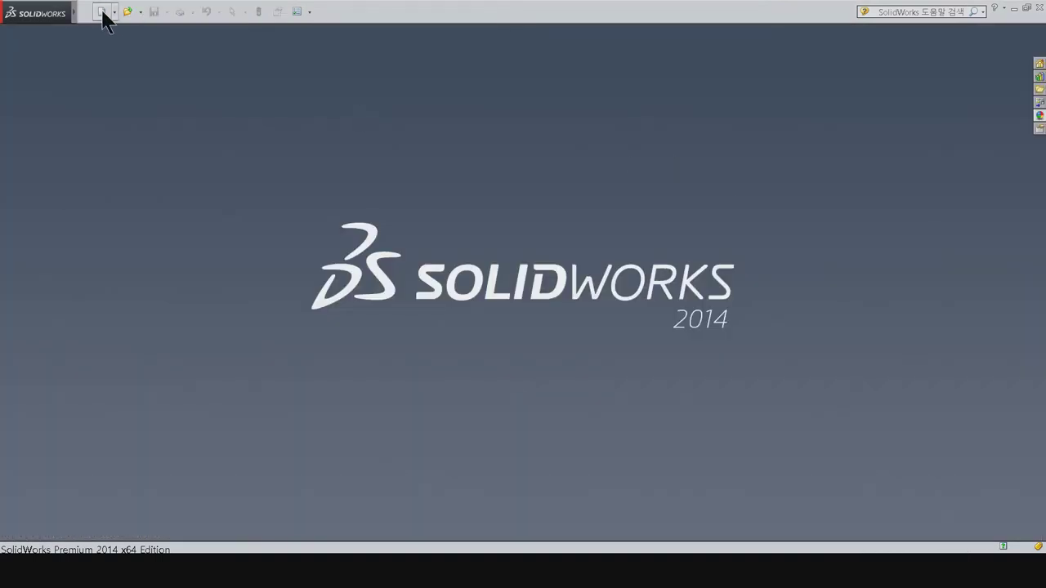
Step: Create a new part and start a sketch on the Front plane
{"action": "left_click", "coordinate": [102, 12]}
{"action": "left_click", "coordinate": [451, 473]}
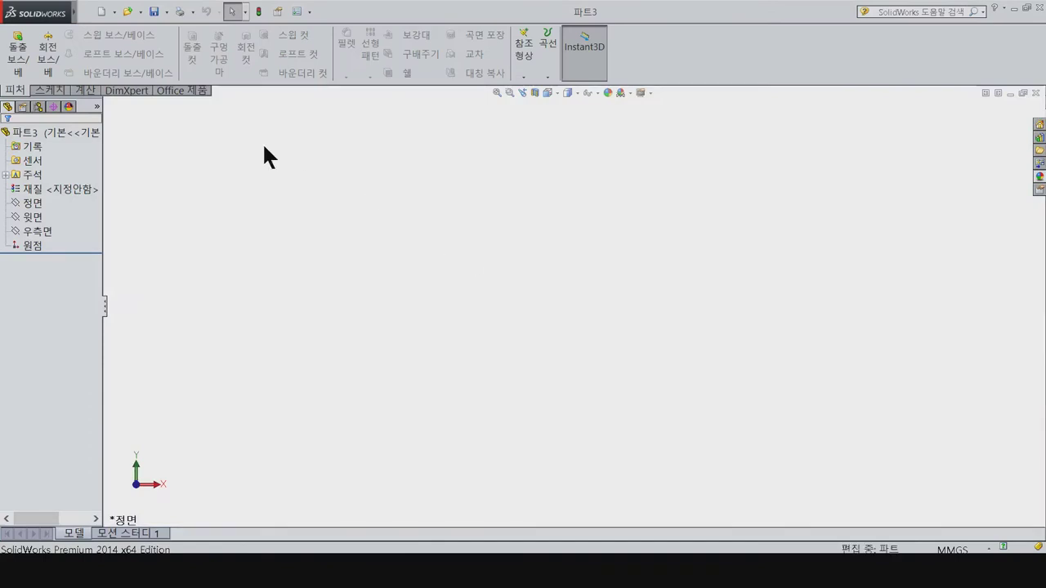
{"action": "left_click", "coordinate": [33, 203]}
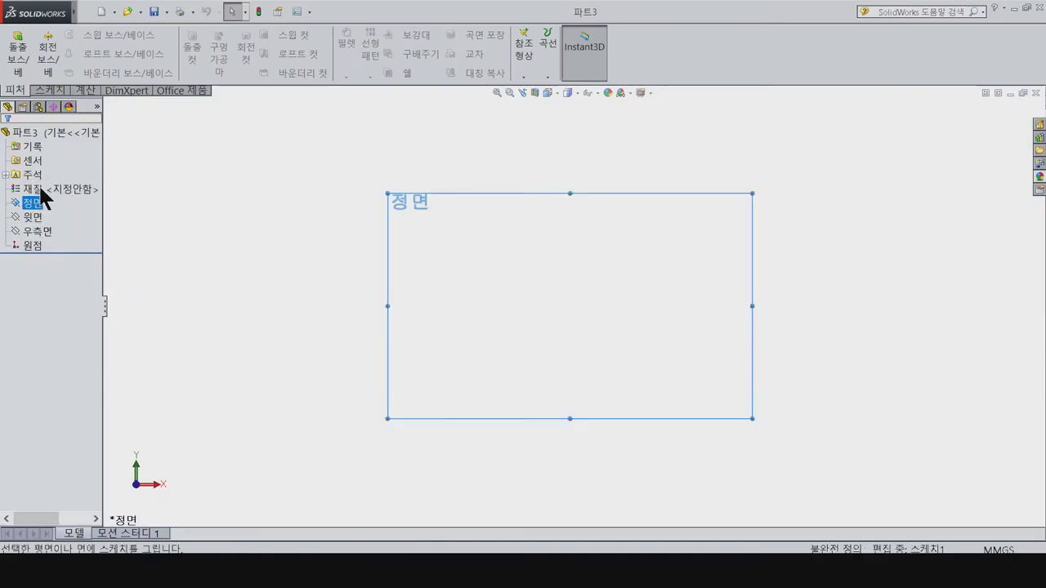
{"action": "left_click", "coordinate": [34, 187]}
Step: Draw a closed six-line stepped profile with the Line tool
{"action": "left_click", "coordinate": [67, 34]}
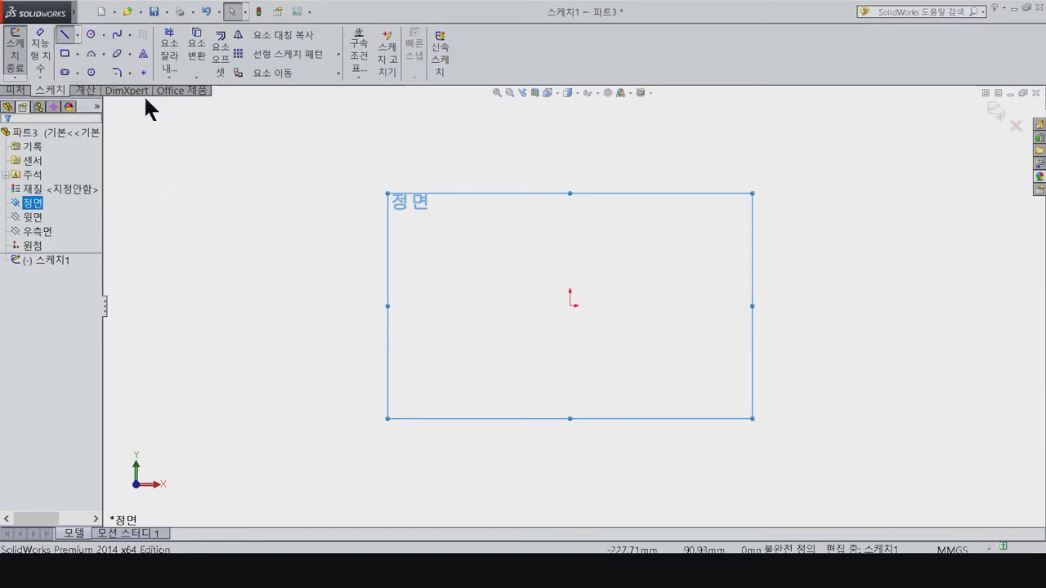
{"action": "left_click", "coordinate": [569, 221]}
{"action": "left_click", "coordinate": [521, 221]}
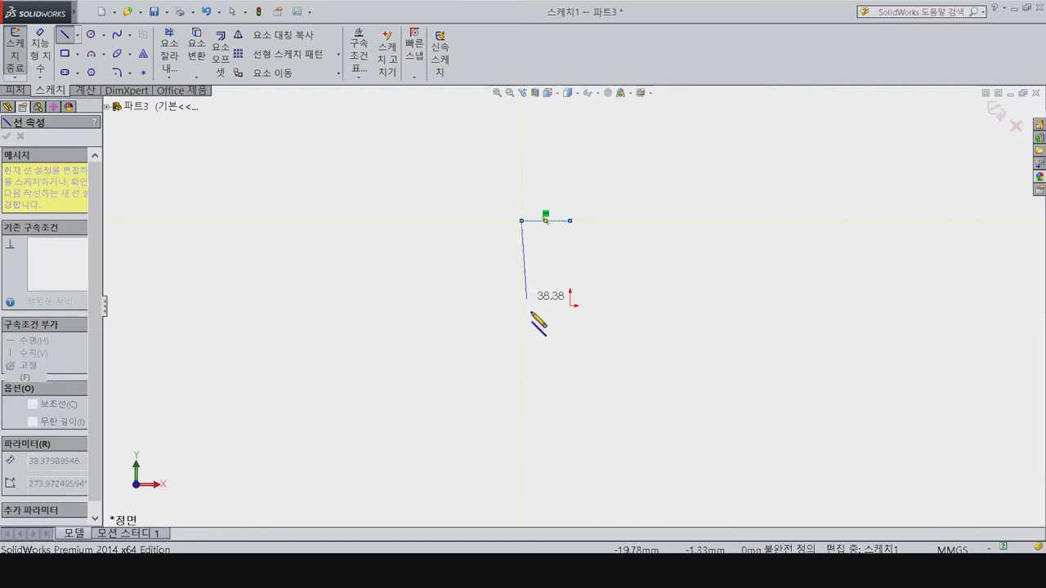
{"action": "left_click", "coordinate": [521, 259]}
{"action": "left_click", "coordinate": [665, 259]}
{"action": "left_click", "coordinate": [666, 239]}
{"action": "left_click", "coordinate": [569, 239]}
{"action": "left_click", "coordinate": [569, 220]}
{"action": "key", "text": "Escape"}
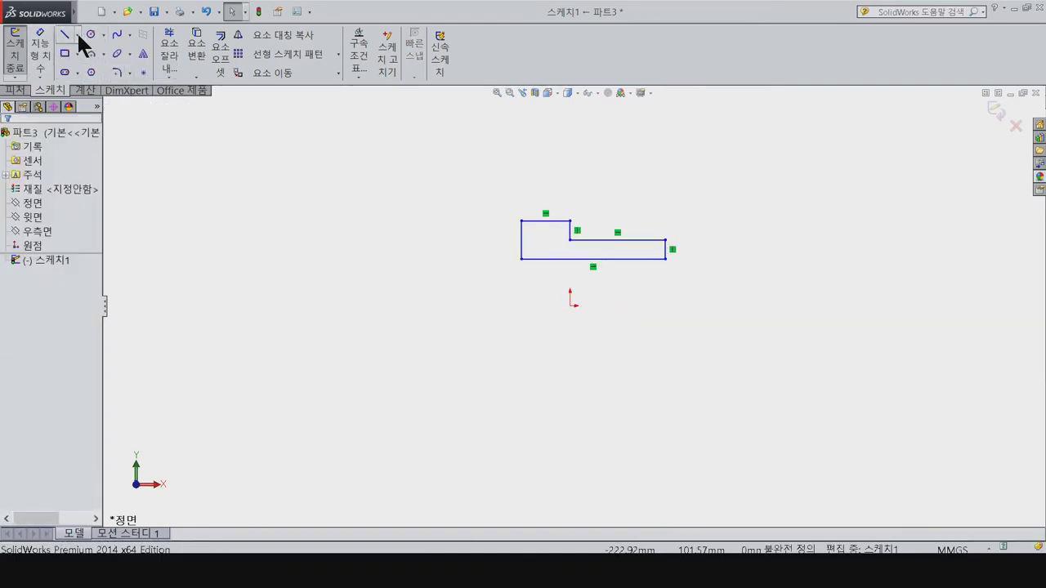
{"action": "left_click", "coordinate": [80, 37]}
{"action": "left_click", "coordinate": [80, 38]}
Step: Draw a horizontal centerline through the origin and dimension the bottom line to it as ø6
{"action": "left_click", "coordinate": [79, 41]}
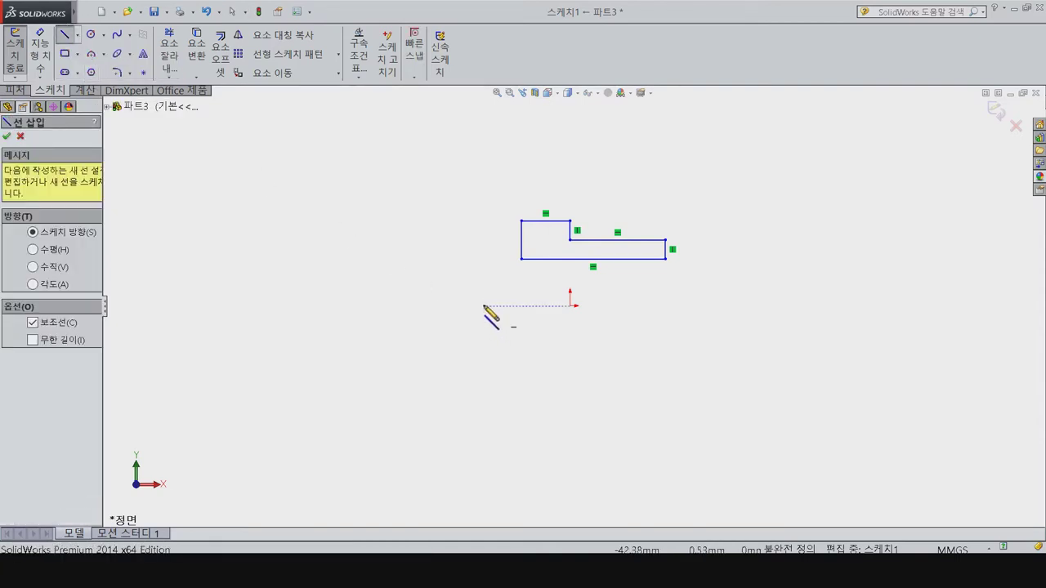
{"action": "left_click_drag", "start_coordinate": [483, 305], "coordinate": [789, 305]}
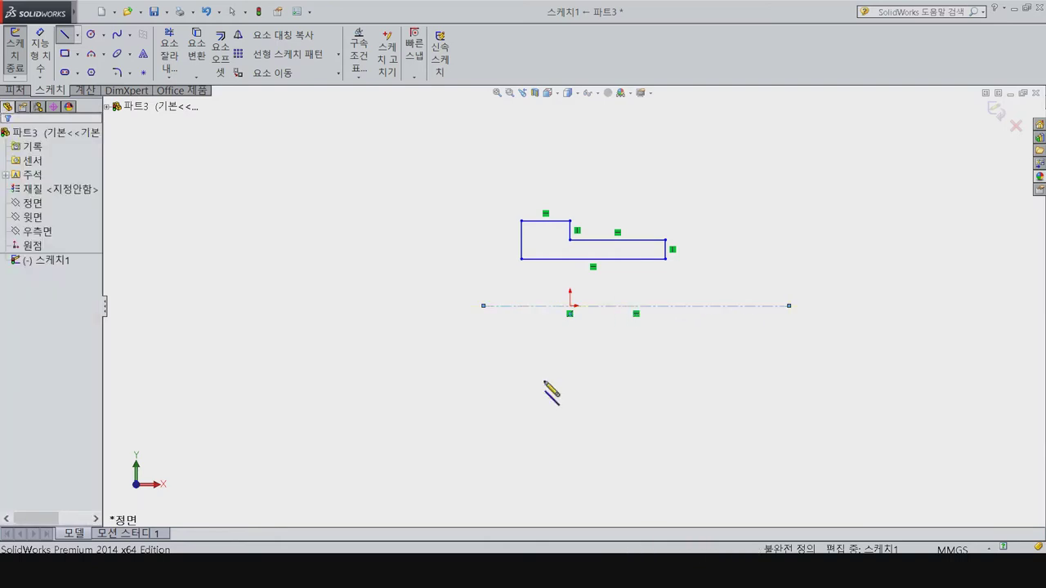
{"action": "key", "text": "d"}
{"action": "left_click", "coordinate": [552, 259]}
{"action": "left_click", "coordinate": [553, 307]}
{"action": "left_click", "coordinate": [432, 420]}
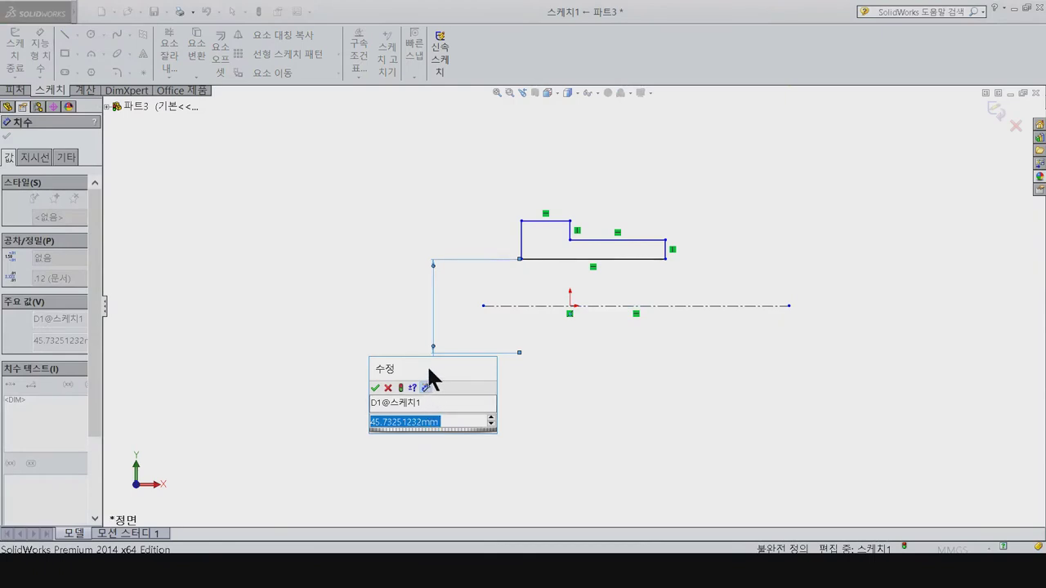
{"action": "type", "text": "50"}
{"action": "key", "text": "Return"}
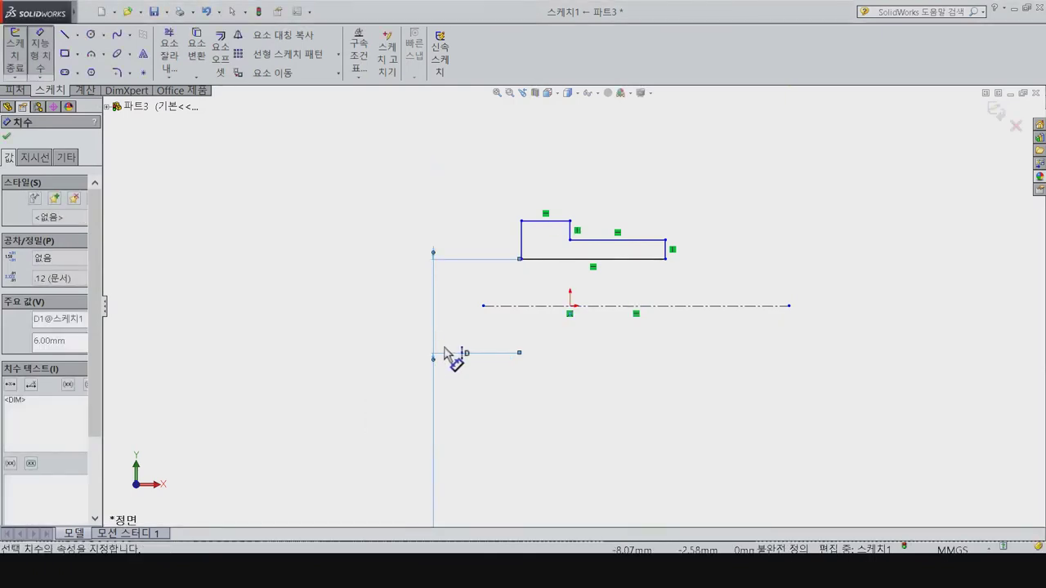
{"action": "scroll", "coordinate": [526, 363], "scroll_direction": "up", "scroll_amount": 2}
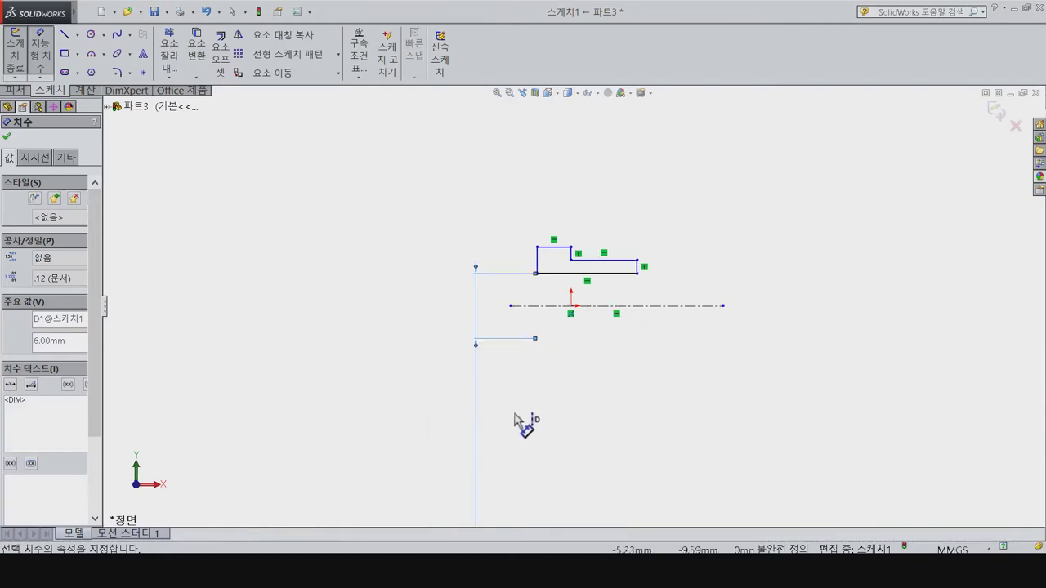
{"action": "scroll", "coordinate": [525, 425], "scroll_direction": "up", "scroll_amount": 5}
{"action": "left_click_drag", "start_coordinate": [528, 434], "coordinate": [537, 308]}
{"action": "scroll", "coordinate": [565, 301], "scroll_direction": "down", "scroll_amount": 4}
{"action": "scroll", "coordinate": [552, 312], "scroll_direction": "down", "scroll_amount": 3}
Step: Dimension the top line against the centerline as a ø15 diameter
{"action": "left_click", "coordinate": [562, 345]}
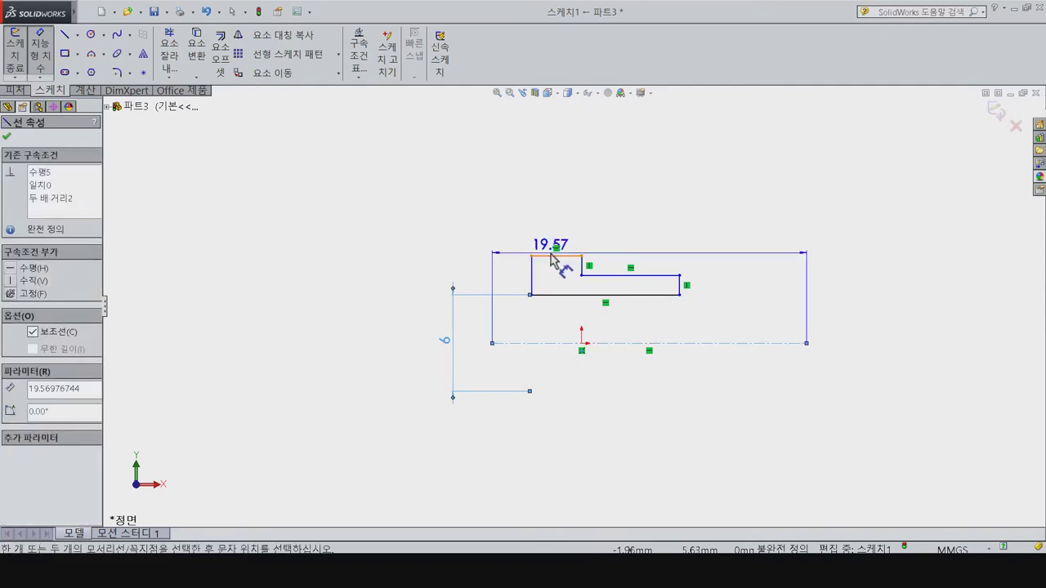
{"action": "left_click", "coordinate": [553, 257]}
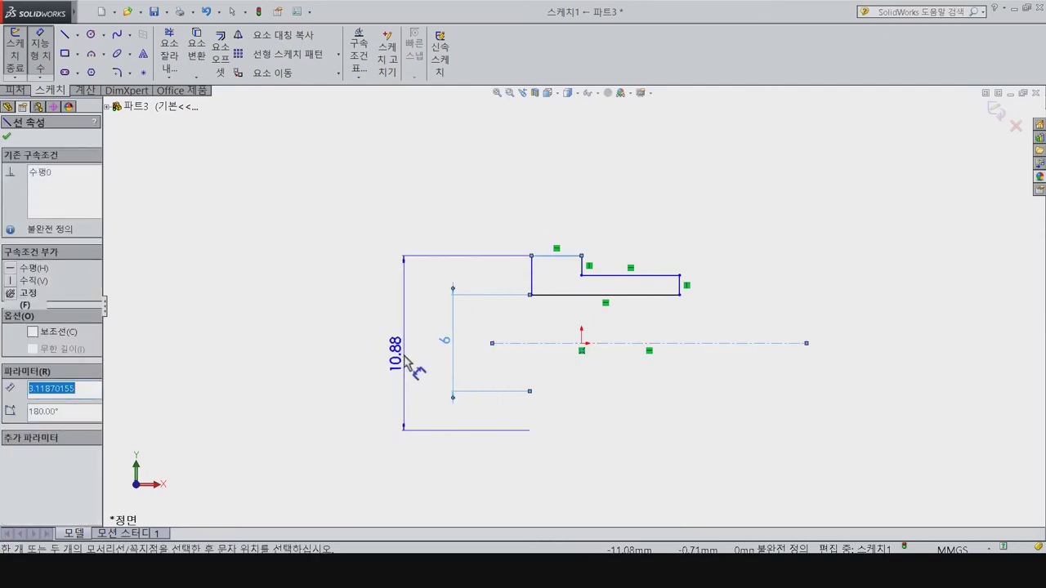
{"action": "left_click", "coordinate": [404, 352]}
{"action": "type", "text": "15"}
{"action": "key", "text": "Return"}
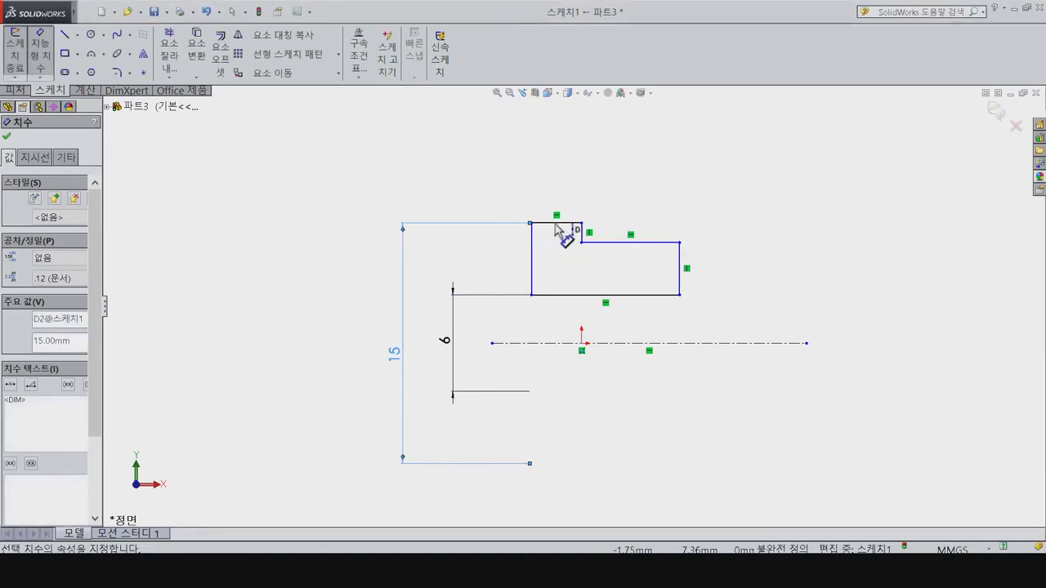
Step: Set the top step's width to 3 mm and place a length dimension on the bottom line
{"action": "left_click", "coordinate": [564, 223]}
{"action": "left_click", "coordinate": [586, 273]}
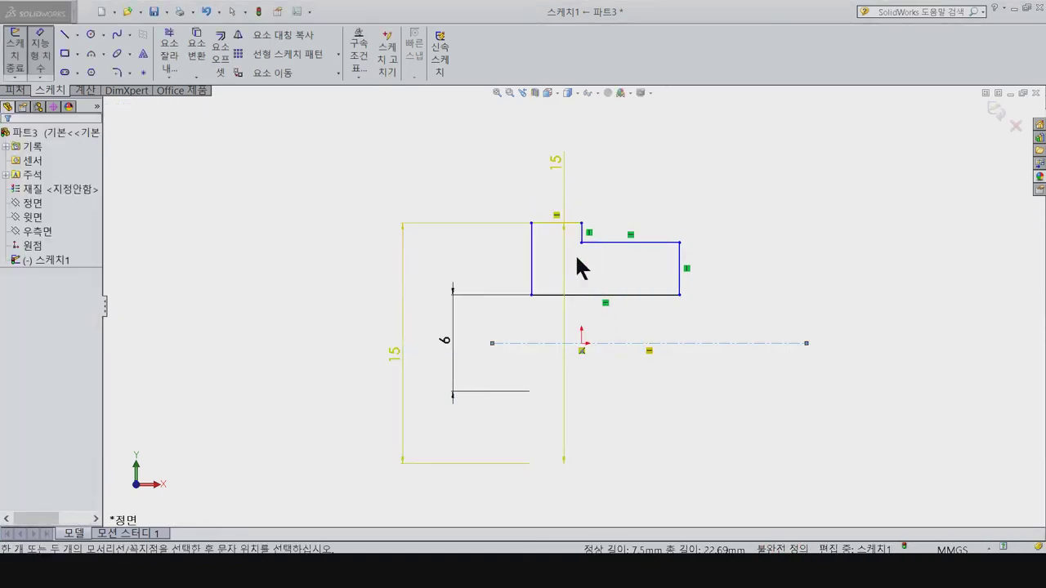
{"action": "right_click_drag", "start_coordinate": [569, 227], "coordinate": [551, 214]}
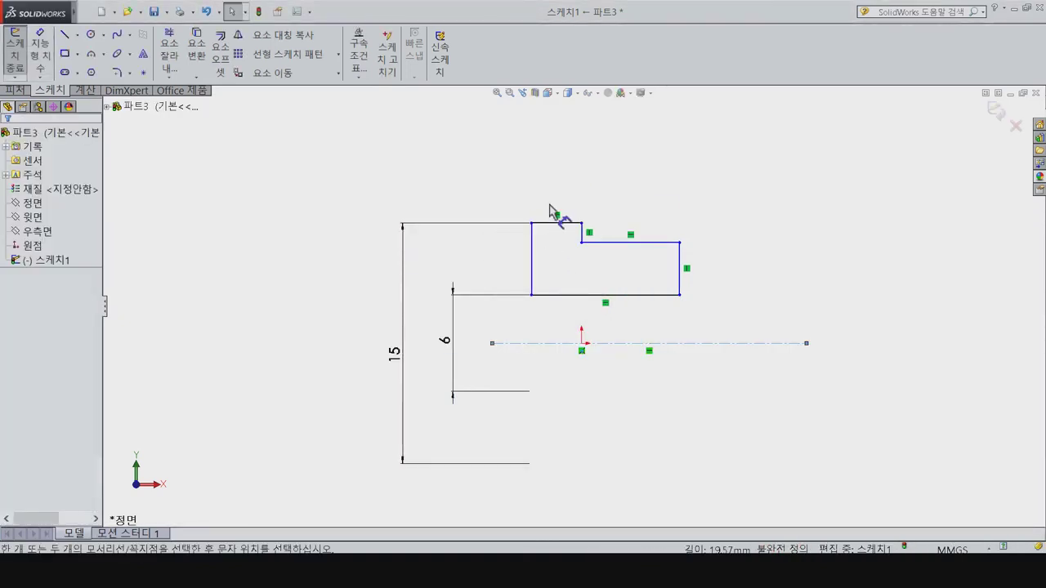
{"action": "left_click", "coordinate": [546, 224]}
{"action": "left_click", "coordinate": [548, 186]}
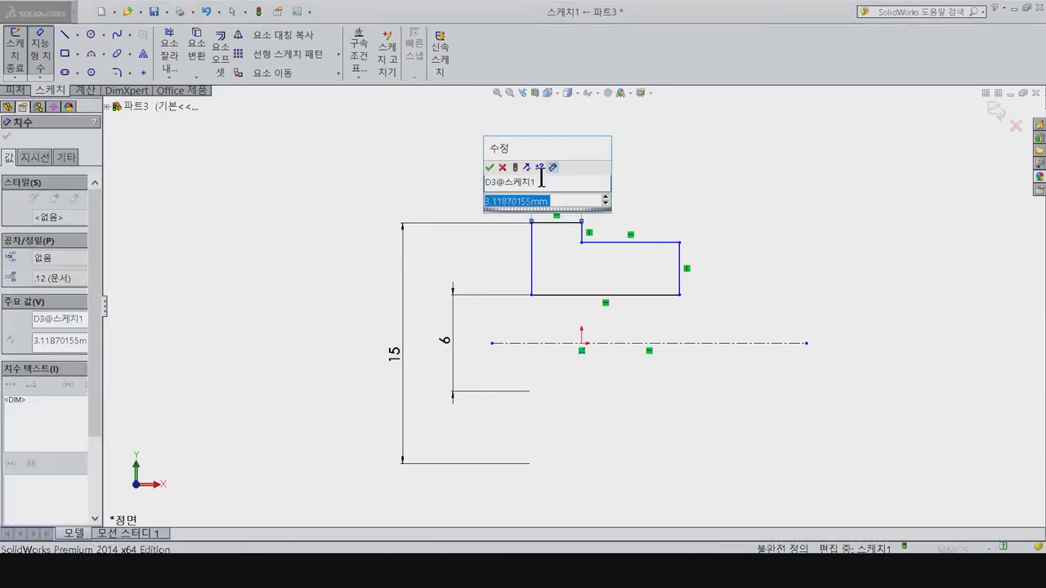
{"action": "type", "text": "3"}
{"action": "key", "text": "Return"}
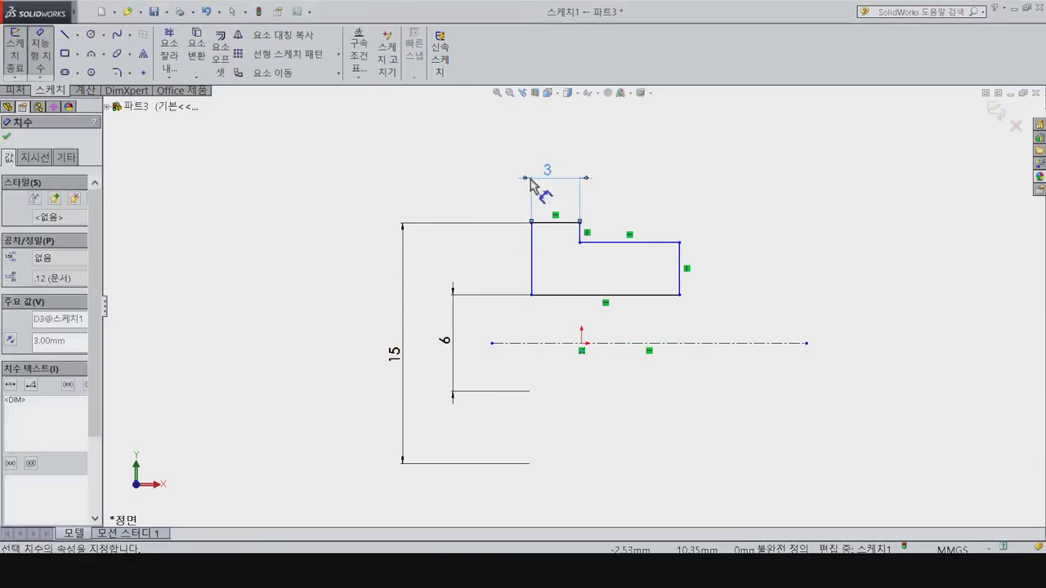
{"action": "left_click", "coordinate": [651, 295]}
{"action": "left_click", "coordinate": [639, 437]}
Step: Keep the bottom length unchanged and give the upper-right step a ø10 diameter
{"action": "key", "text": "Return"}
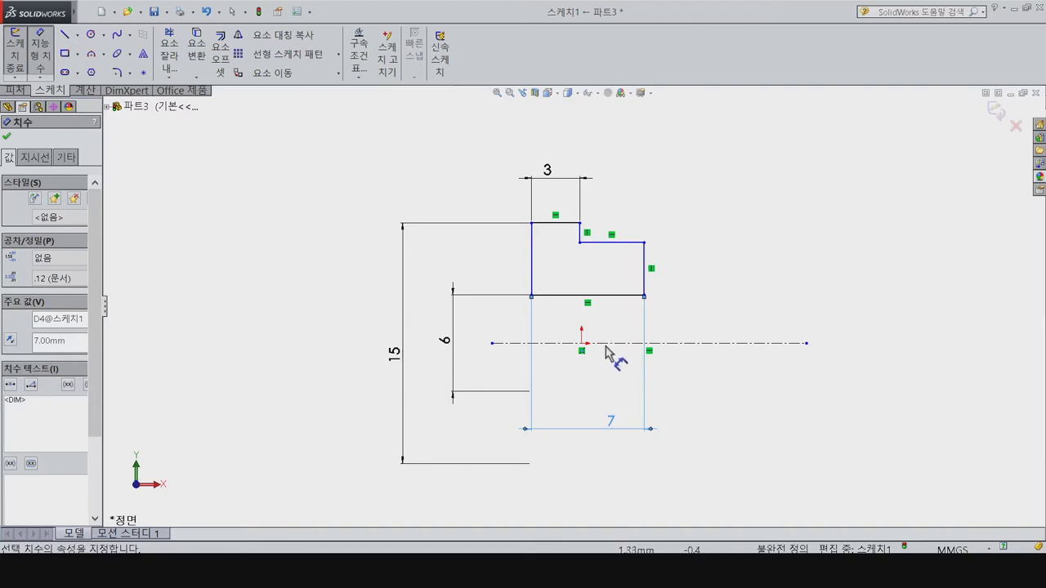
{"action": "left_click", "coordinate": [623, 243]}
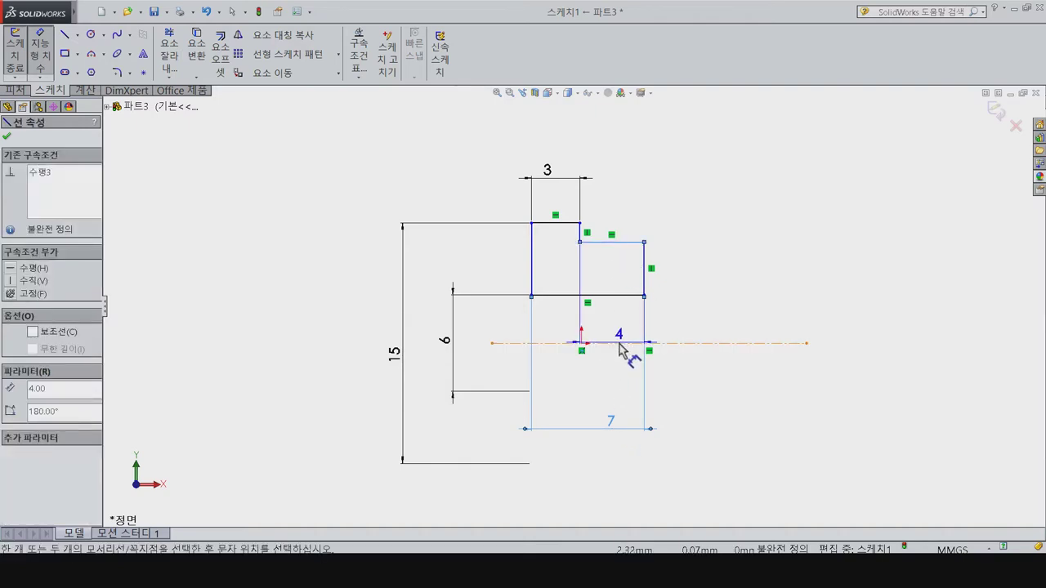
{"action": "left_click", "coordinate": [432, 394]}
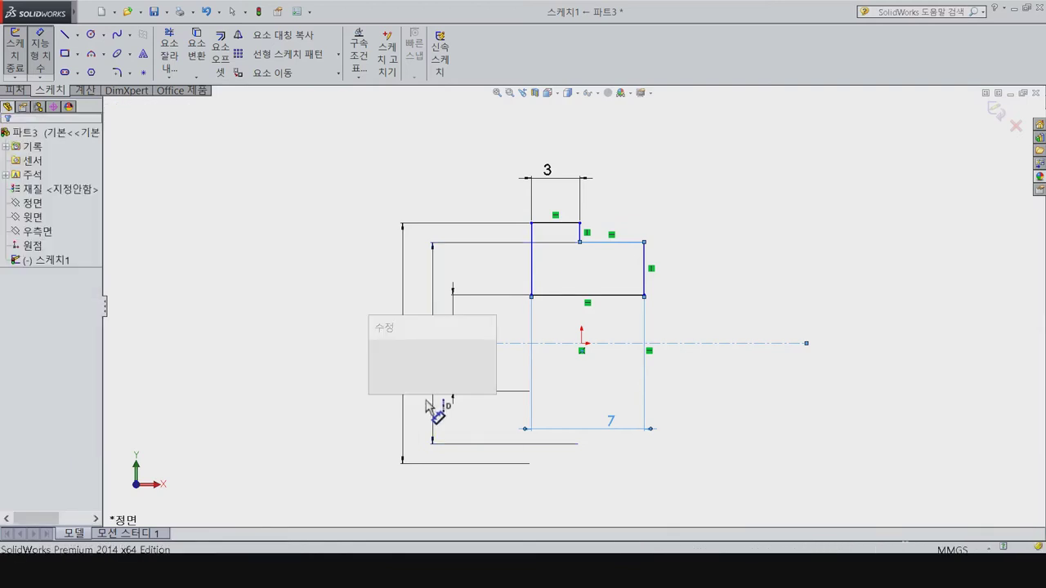
{"action": "type", "text": "10"}
{"action": "key", "text": "Return"}
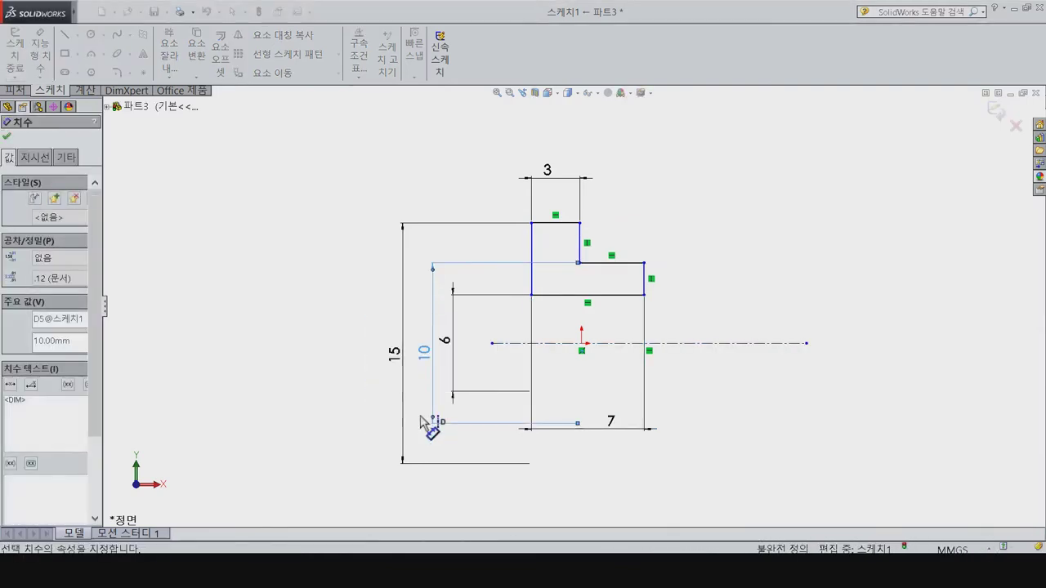
Step: Cancel the stray dimension and align the inner corner point vertically with the origin
{"action": "left_click", "coordinate": [579, 258]}
{"action": "key", "text": "Escape"}
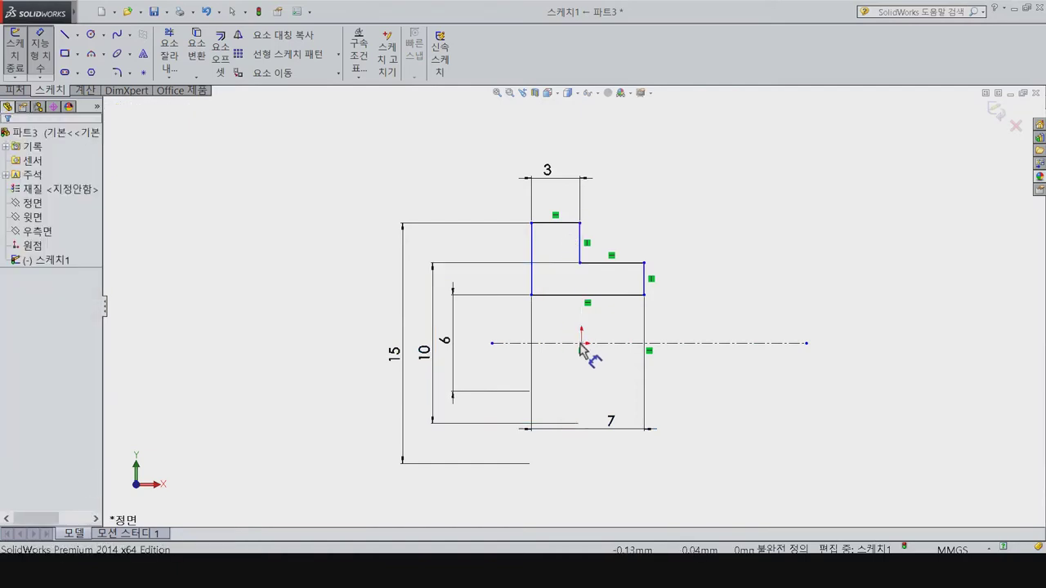
{"action": "key", "text": "Escape"}
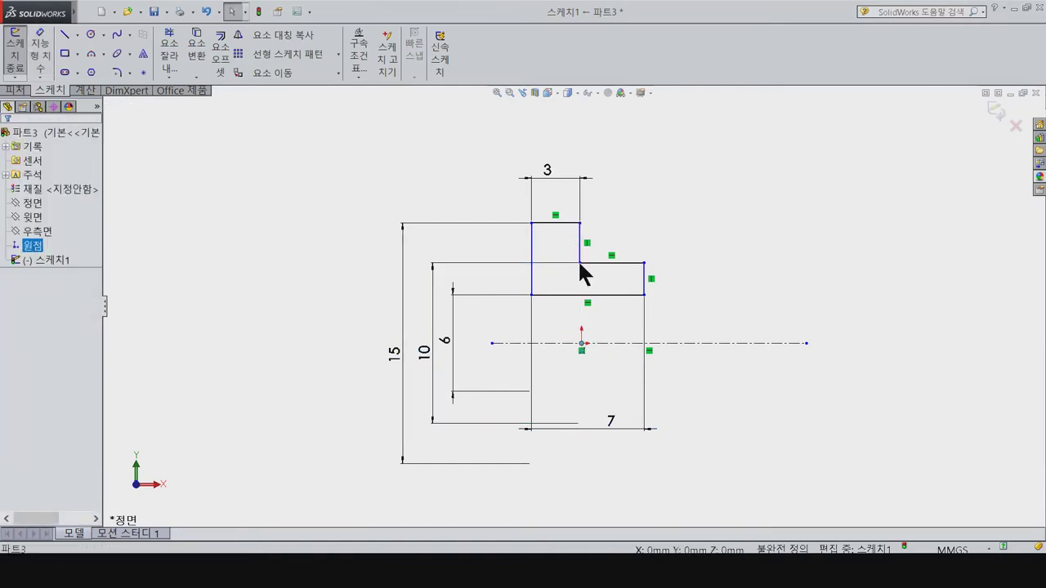
{"action": "left_click", "coordinate": [579, 263], "text": "ctrl"}
{"action": "left_click", "coordinate": [30, 374]}
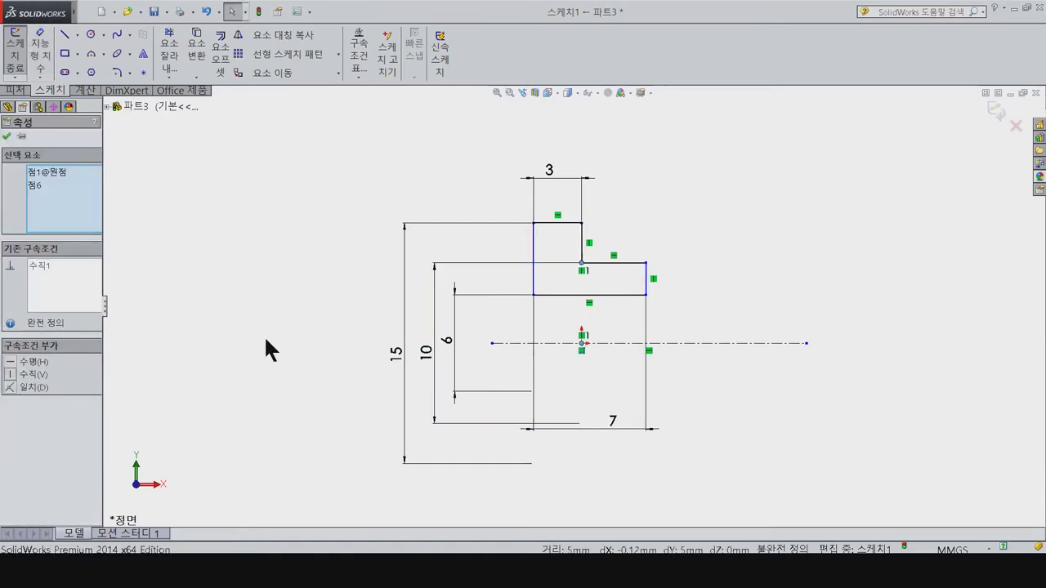
{"action": "key", "text": "Escape"}
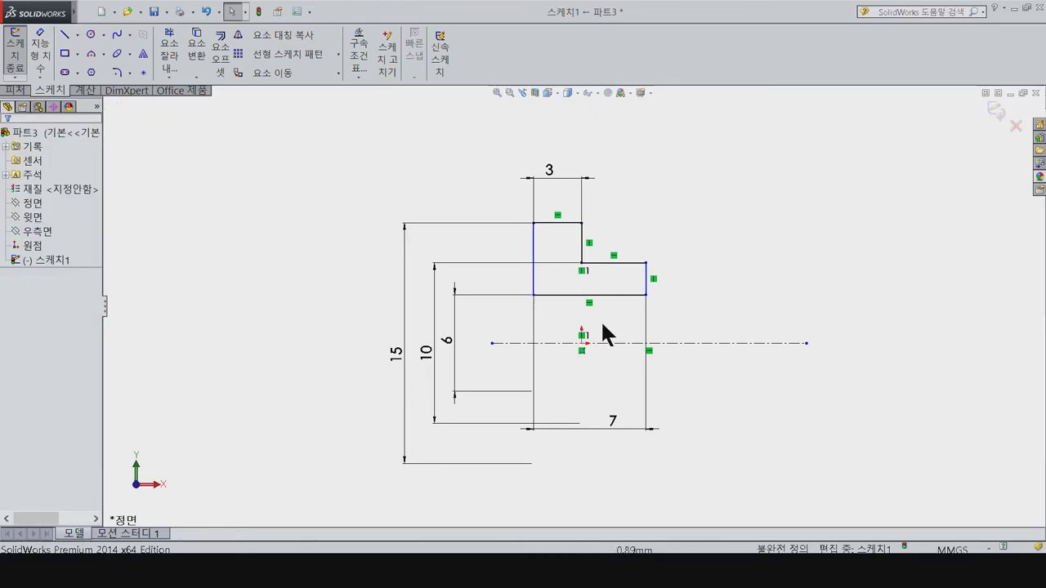
Step: Make the left profile line vertical so the sketch becomes fully defined
{"action": "key", "text": "d"}
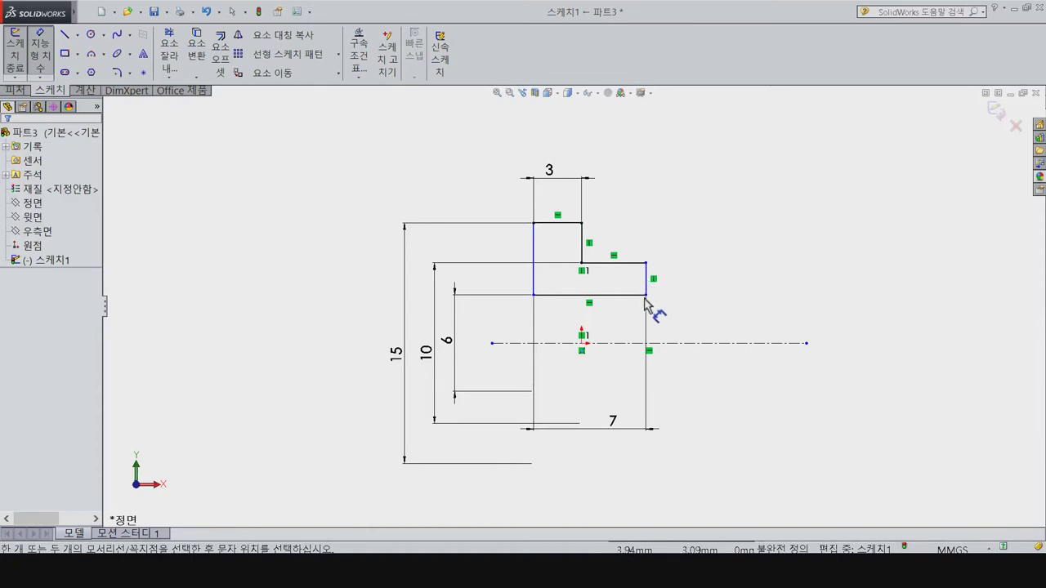
{"action": "key", "text": "Escape"}
{"action": "left_click_drag", "start_coordinate": [645, 294], "coordinate": [683, 295]}
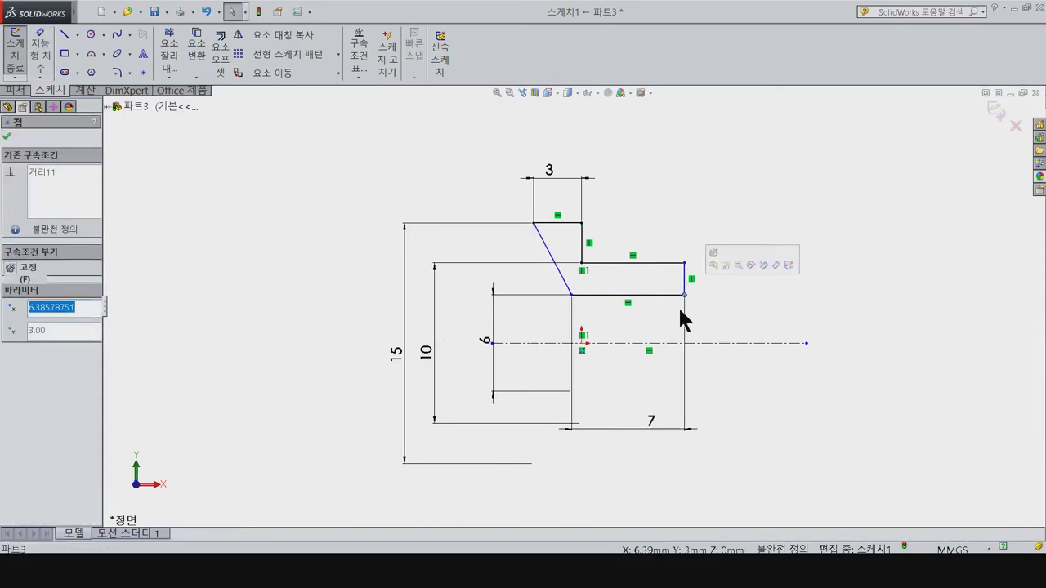
{"action": "key", "text": "ctrl+z"}
{"action": "left_click", "coordinate": [526, 248]}
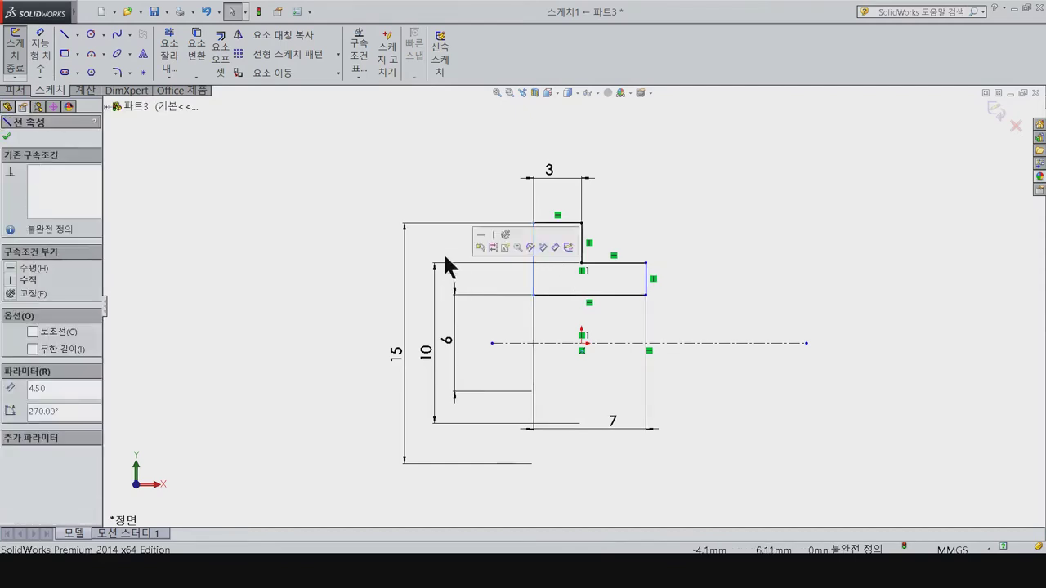
{"action": "left_click", "coordinate": [31, 279]}
{"action": "left_click", "coordinate": [674, 312]}
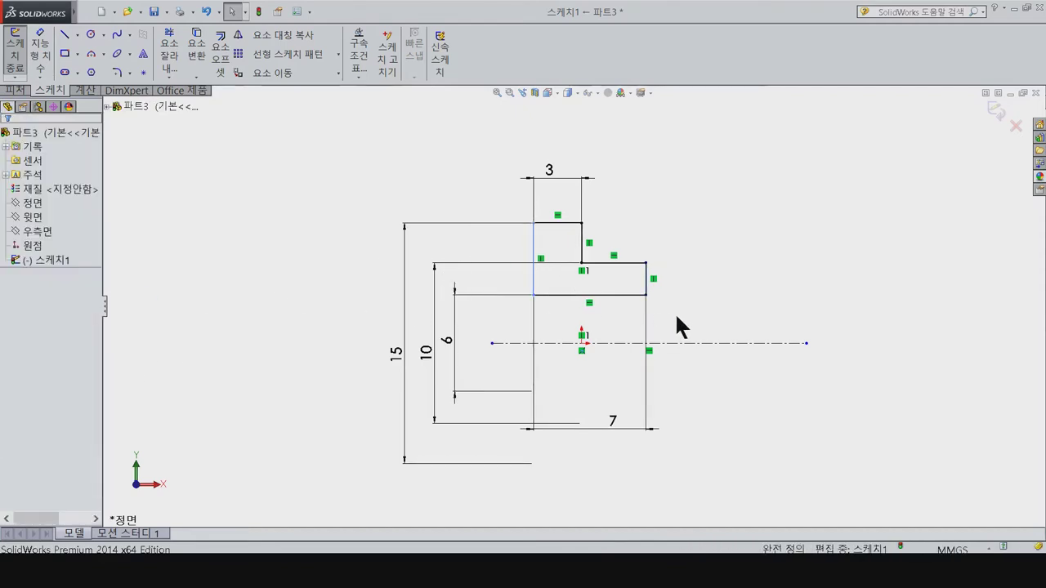
{"action": "left_click", "coordinate": [25, 92]}
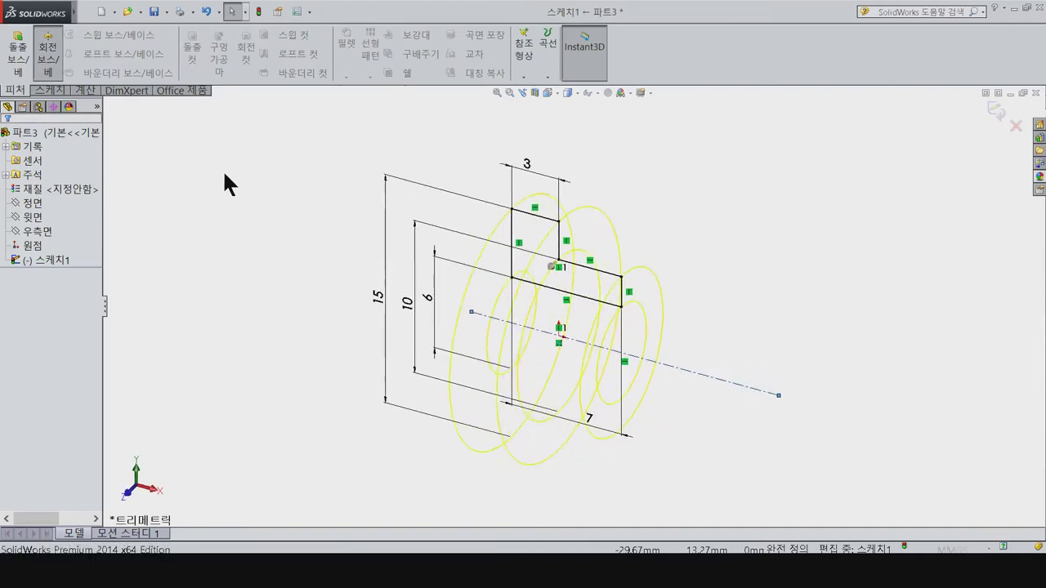
Step: Revolve the stepped profile around the centerline into a solid flanged bushing
{"action": "left_click", "coordinate": [6, 137]}
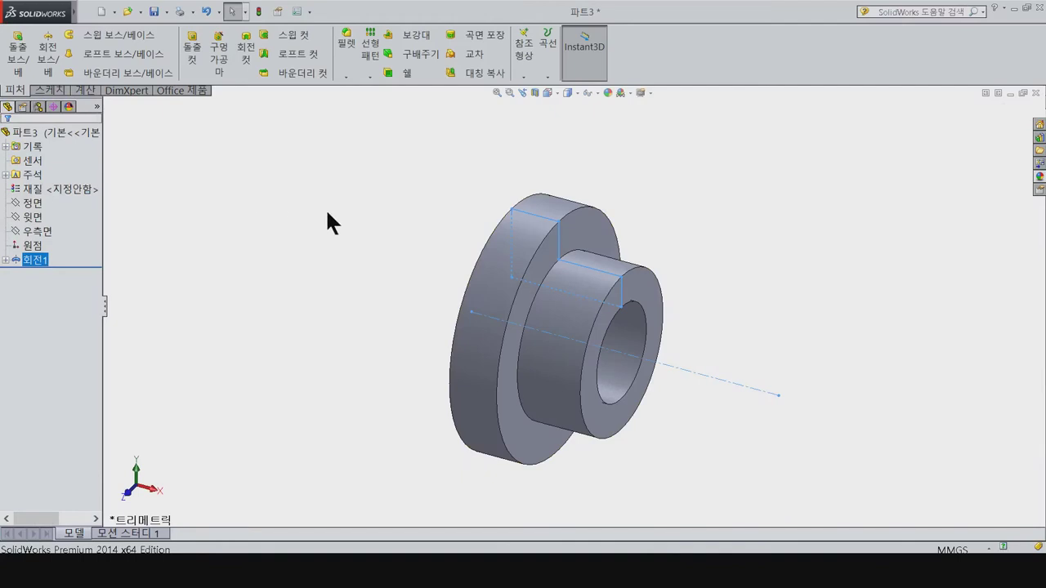
{"action": "left_click", "coordinate": [390, 233]}
{"action": "middle_click_drag", "start_coordinate": [389, 233], "coordinate": [408, 261]}
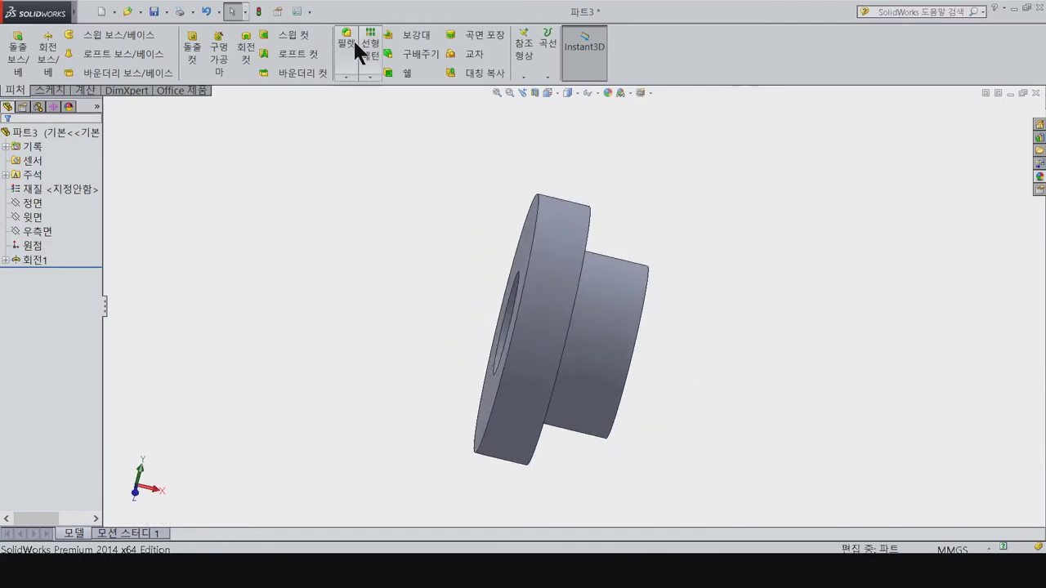
Step: Round the flange's front outer edge with a 1 mm fillet
{"action": "left_click", "coordinate": [538, 205]}
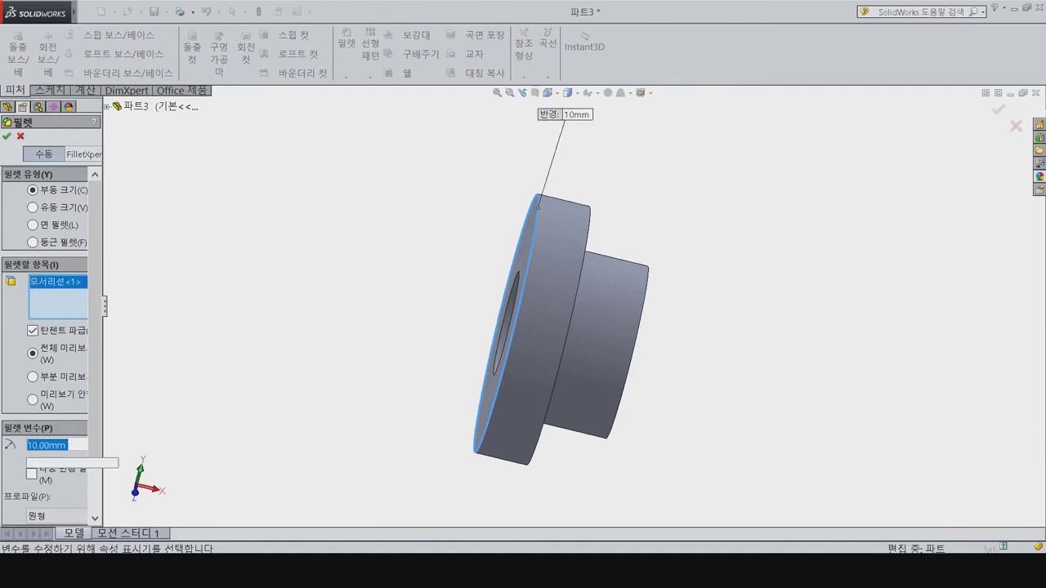
{"action": "type", "text": "1"}
{"action": "key", "text": "Return"}
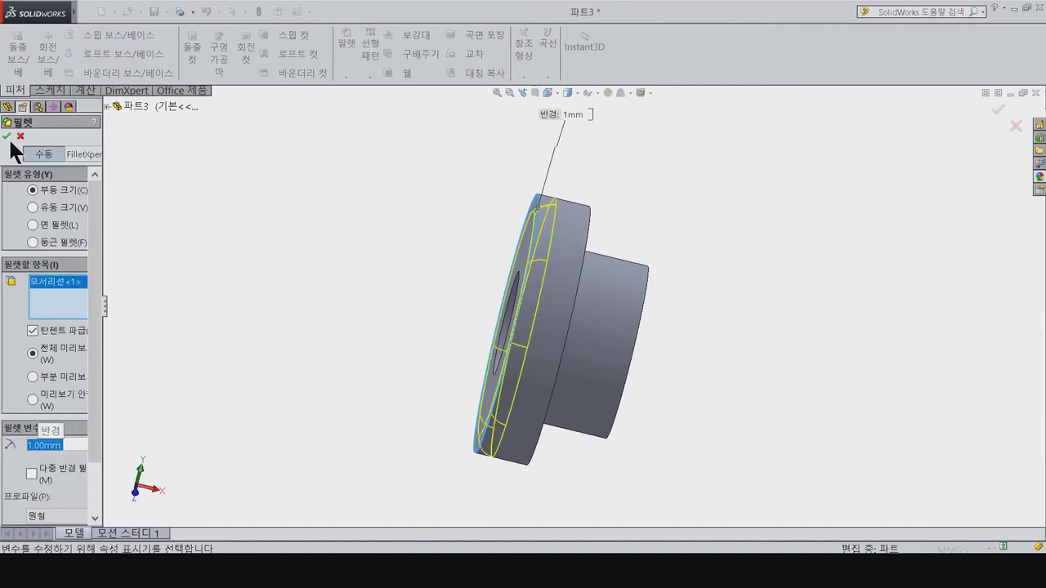
{"action": "left_click", "coordinate": [7, 136]}
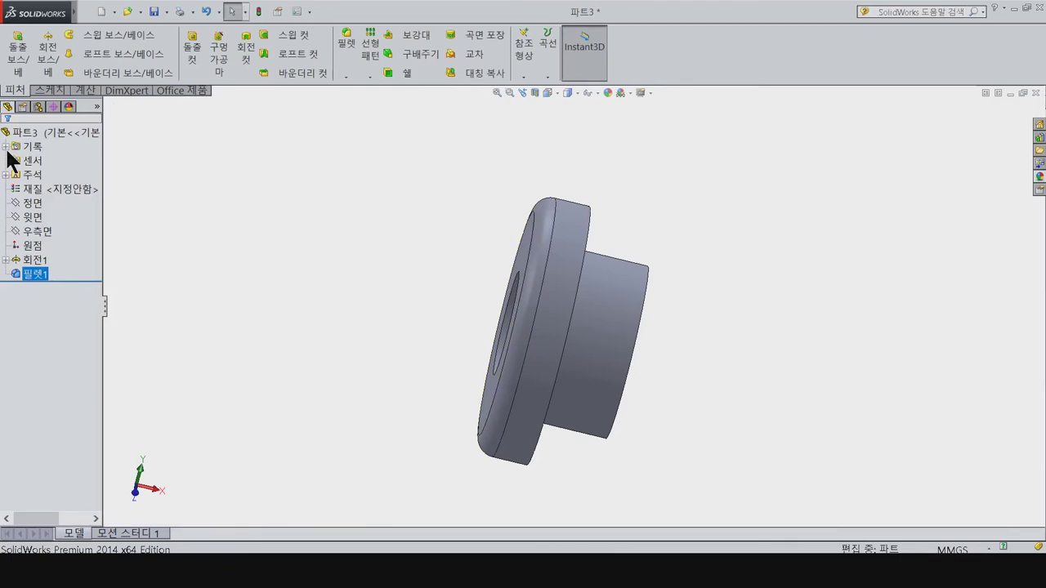
{"action": "key", "text": "ctrl+7"}
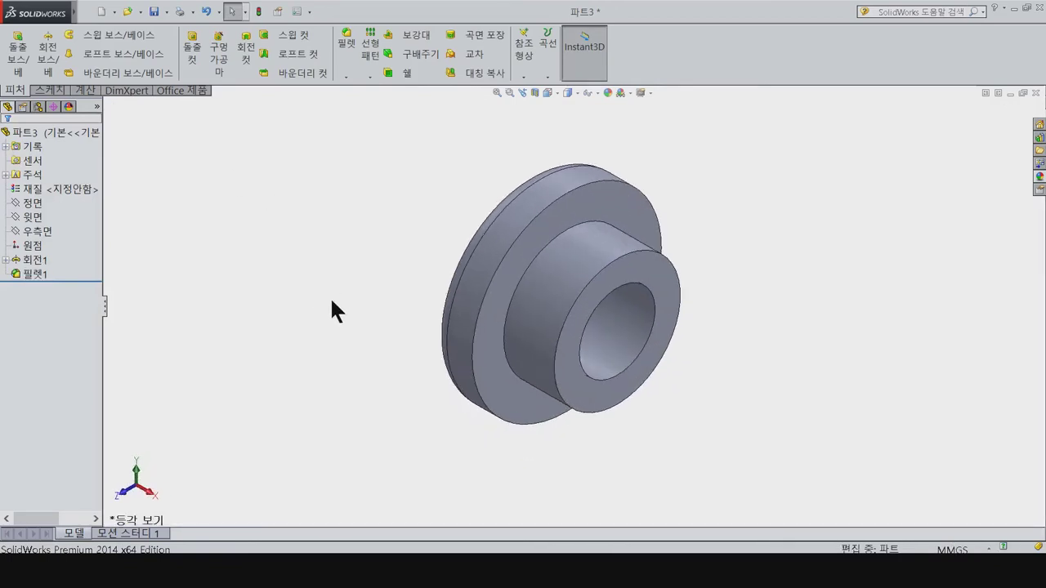
{"action": "key", "text": "ctrl+s"}
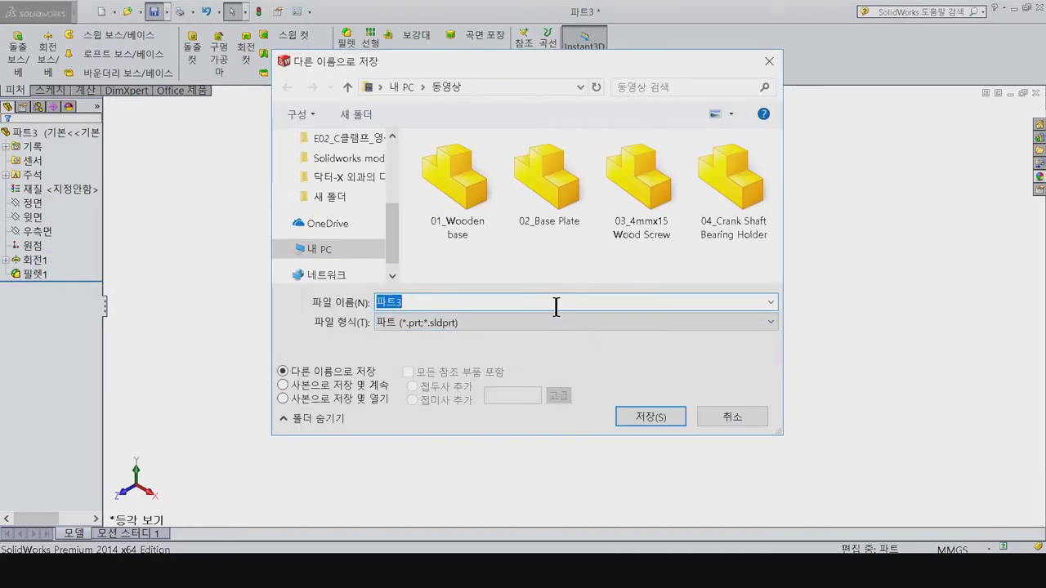
Step: Save the bushing as 05_Bearing End-A, close it, and create a blank part
{"action": "type", "text": "05_Bearing End-A"}
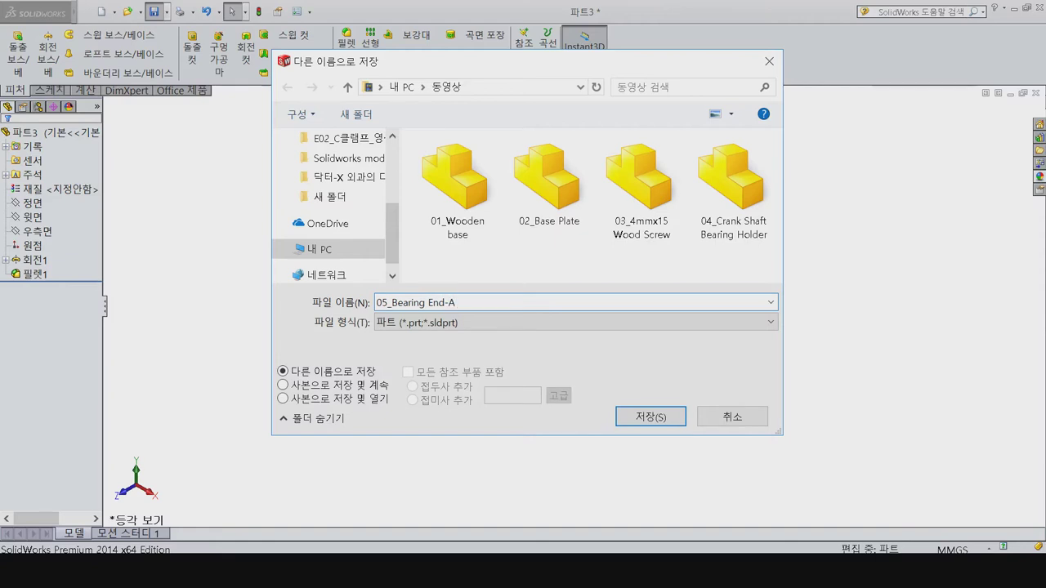
{"action": "left_click", "coordinate": [652, 421]}
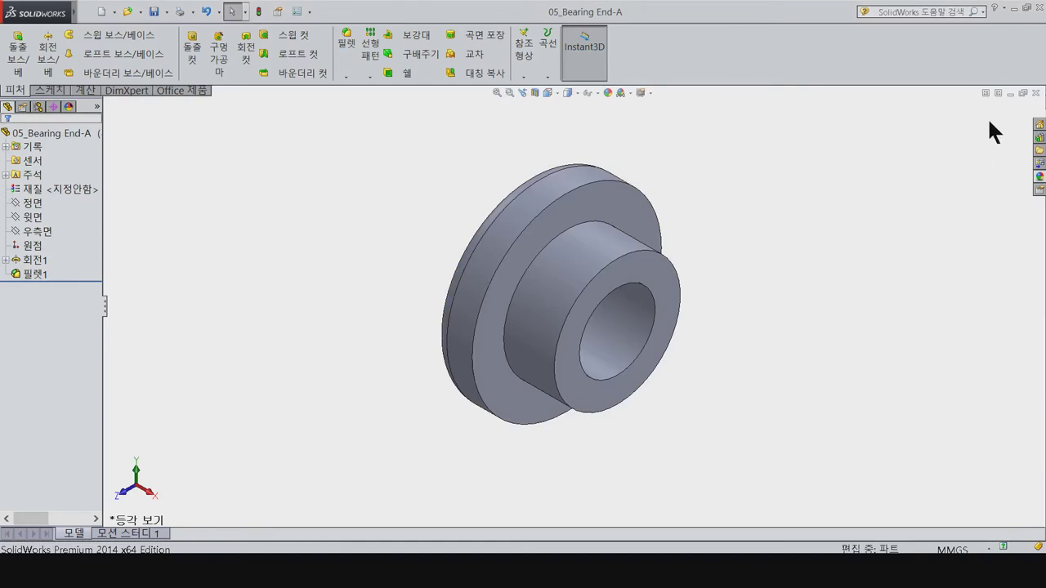
{"action": "left_click", "coordinate": [1034, 94]}
{"action": "left_click", "coordinate": [101, 11]}
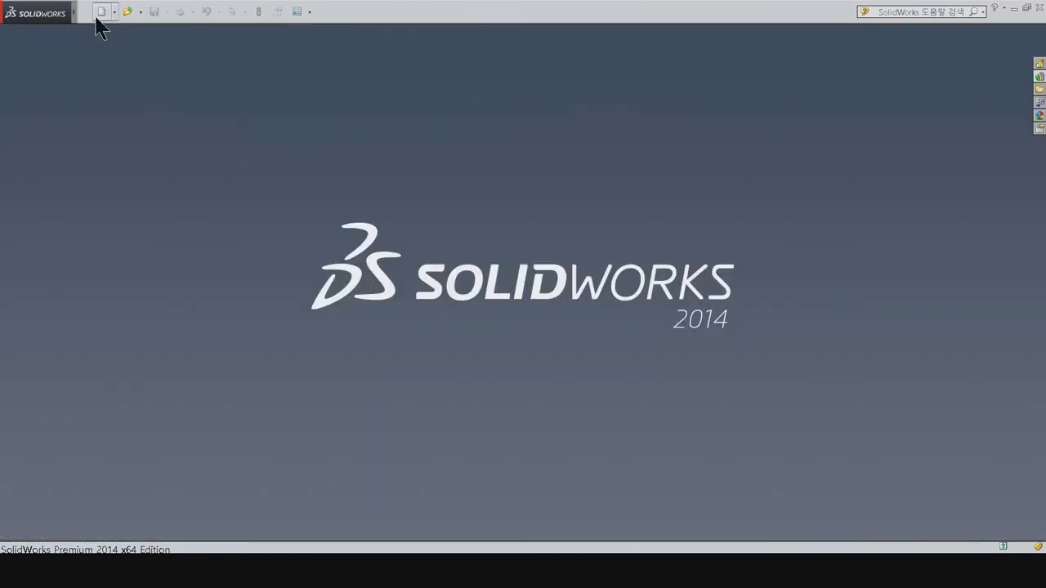
{"action": "key", "text": "Return"}
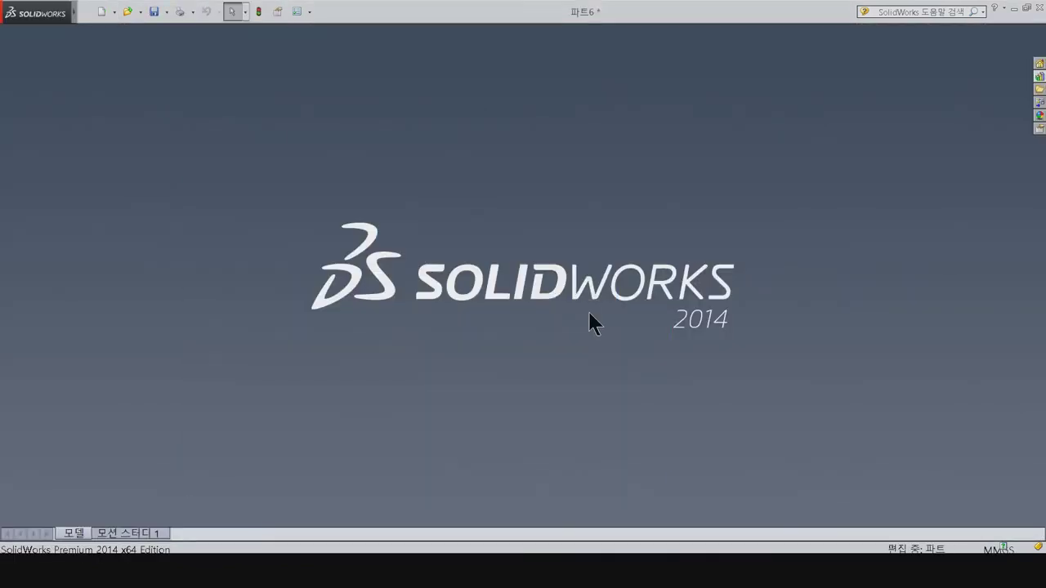
Step: Sketch two concentric circles centred on the origin on the Right plane
{"action": "left_click", "coordinate": [36, 231]}
{"action": "left_click", "coordinate": [103, 217]}
{"action": "left_click", "coordinate": [91, 34]}
{"action": "left_click", "coordinate": [573, 306]}
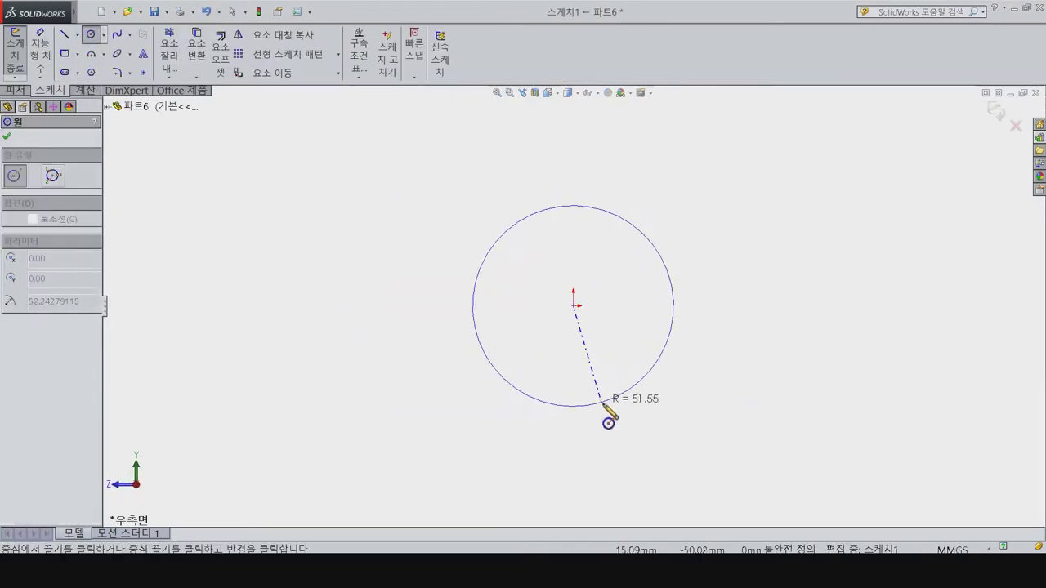
{"action": "left_click", "coordinate": [599, 404]}
{"action": "left_click", "coordinate": [573, 305]}
{"action": "left_click", "coordinate": [698, 375]}
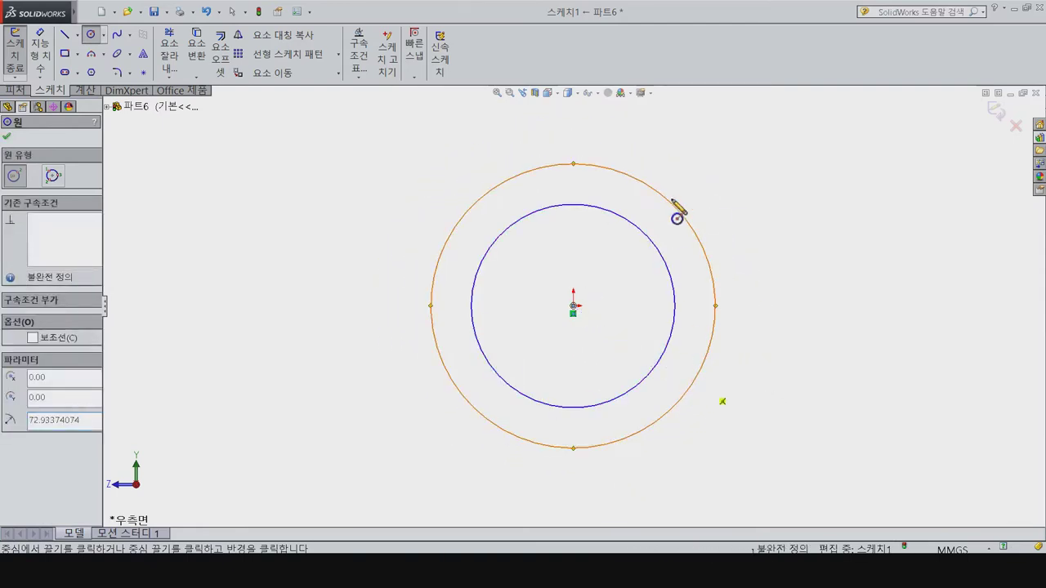
Step: Dimension the inner circle to ø10 and the outer circle to ø12
{"action": "right_click_drag", "start_coordinate": [673, 302], "coordinate": [670, 269]}
{"action": "left_click", "coordinate": [670, 269]}
{"action": "left_click", "coordinate": [813, 309]}
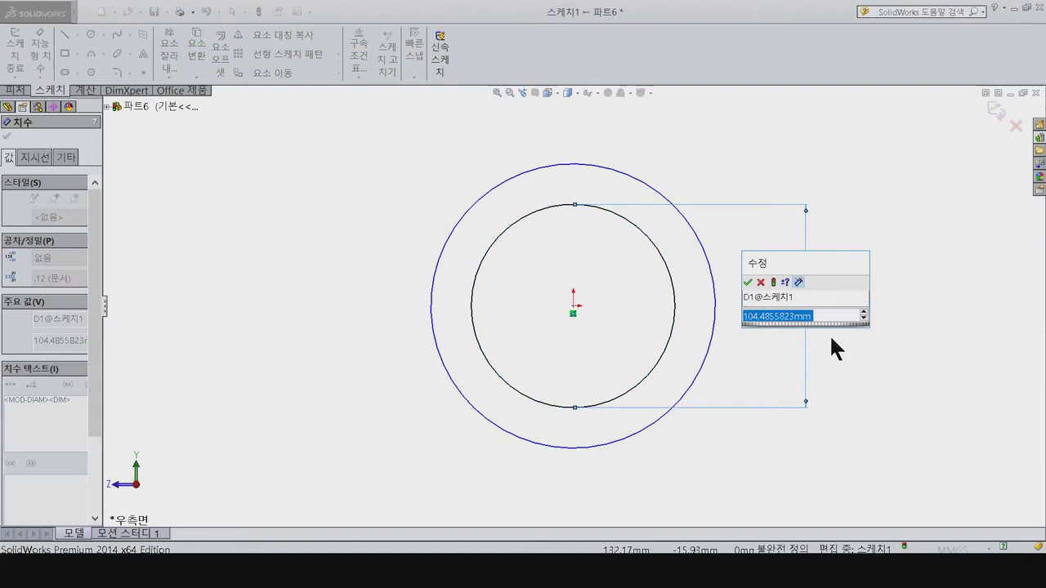
{"action": "type", "text": "10"}
{"action": "key", "text": "Return"}
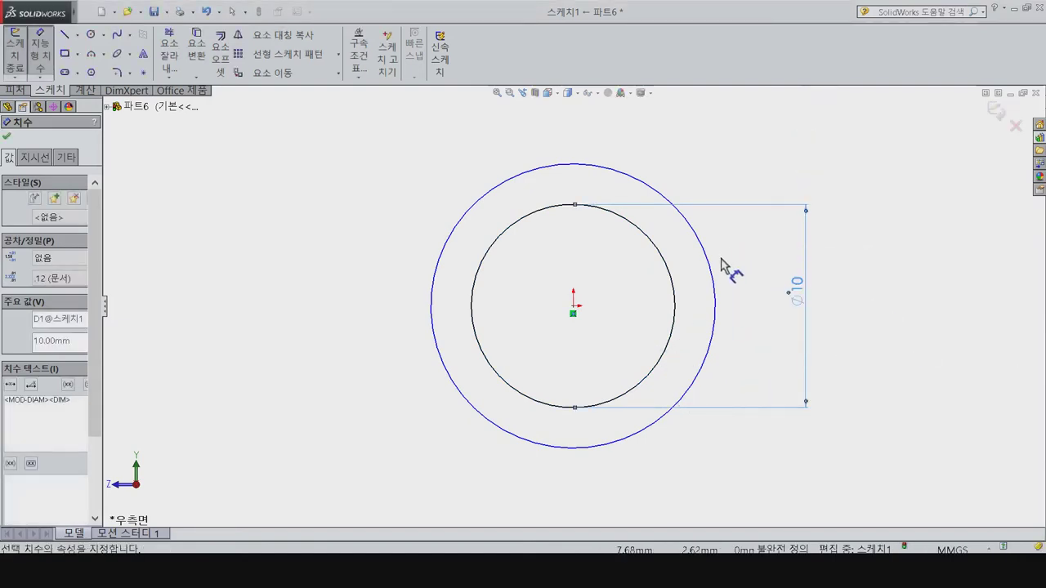
{"action": "left_click", "coordinate": [713, 271]}
{"action": "left_click", "coordinate": [898, 352]}
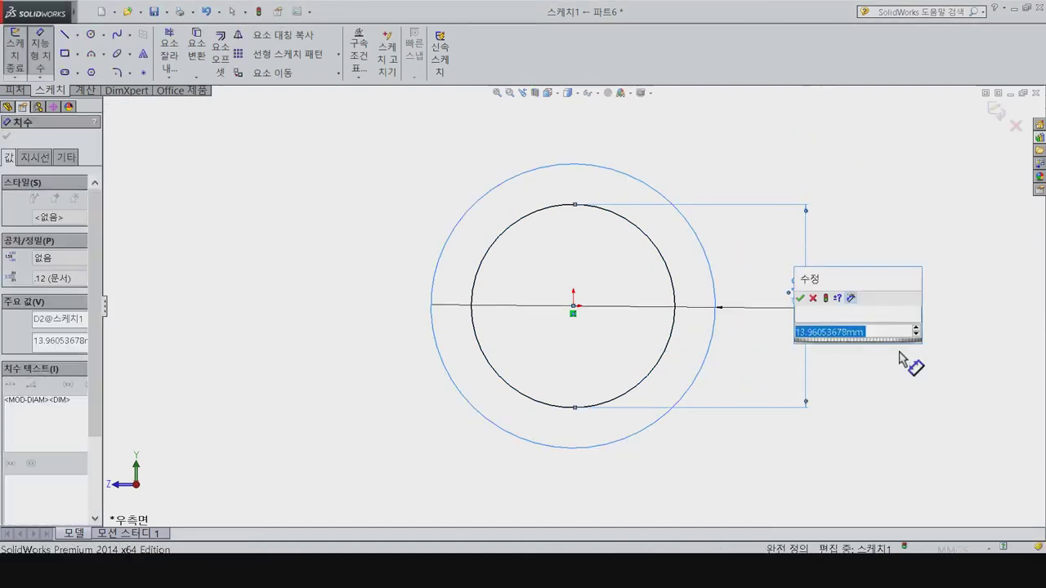
{"action": "type", "text": "12"}
{"action": "key", "text": "Return"}
Step: Extrude the ring profile 23 mm using Mid Plane into a tube
{"action": "left_click", "coordinate": [13, 90]}
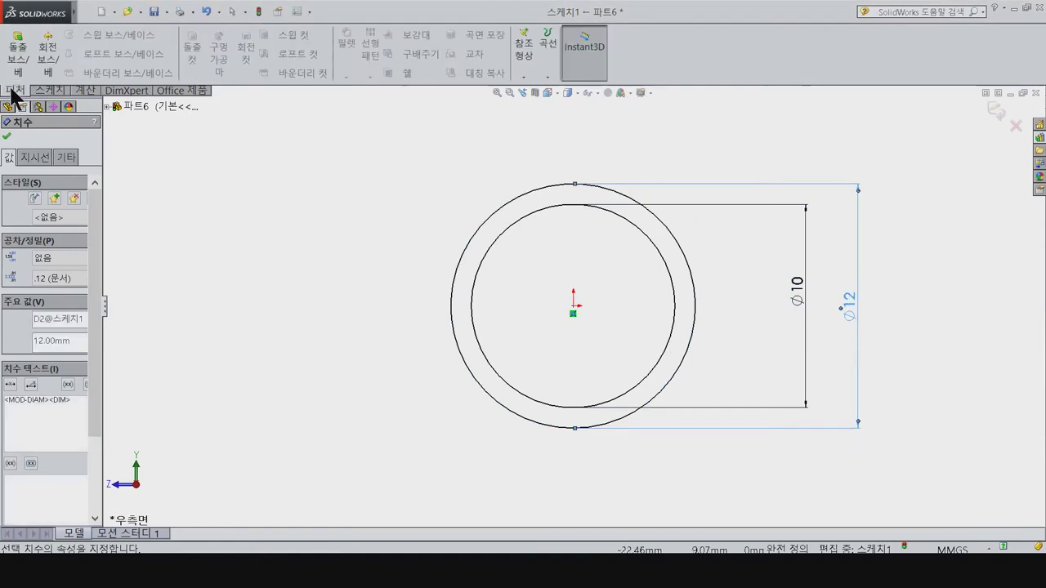
{"action": "left_click", "coordinate": [16, 55]}
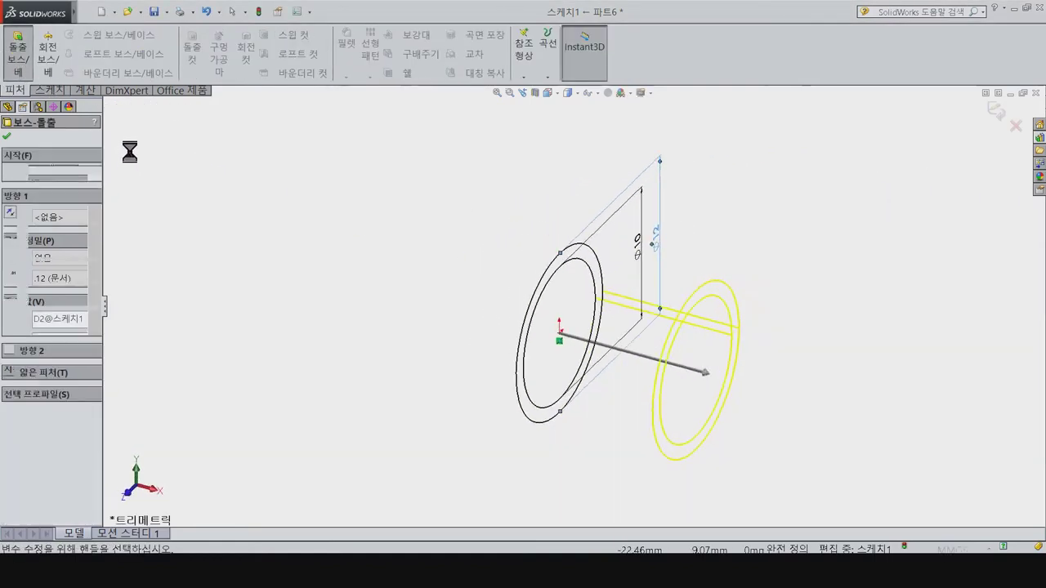
{"action": "type", "text": "23"}
{"action": "key", "text": "Return"}
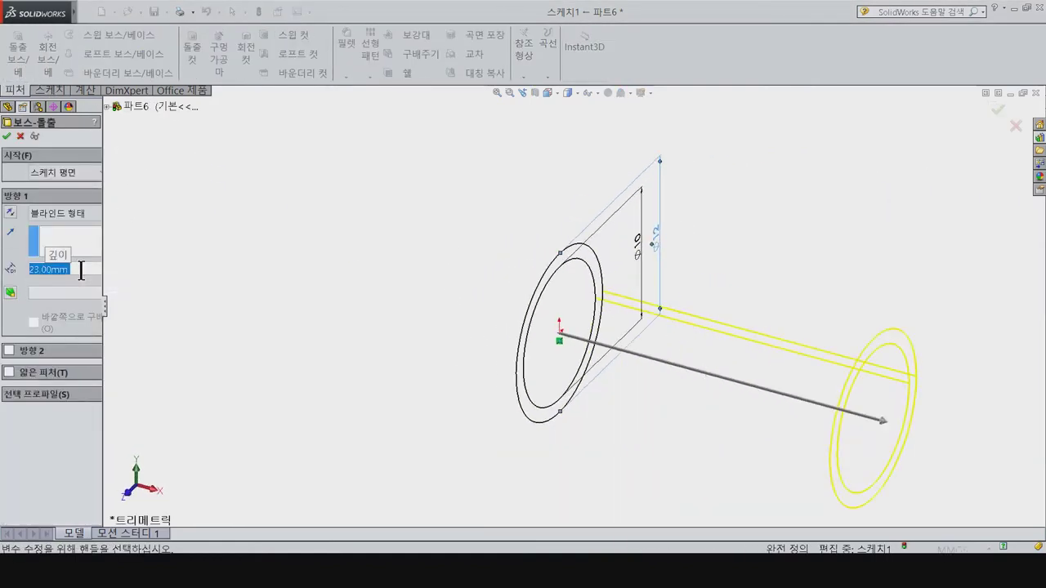
{"action": "left_click", "coordinate": [65, 213]}
{"action": "left_click", "coordinate": [67, 284]}
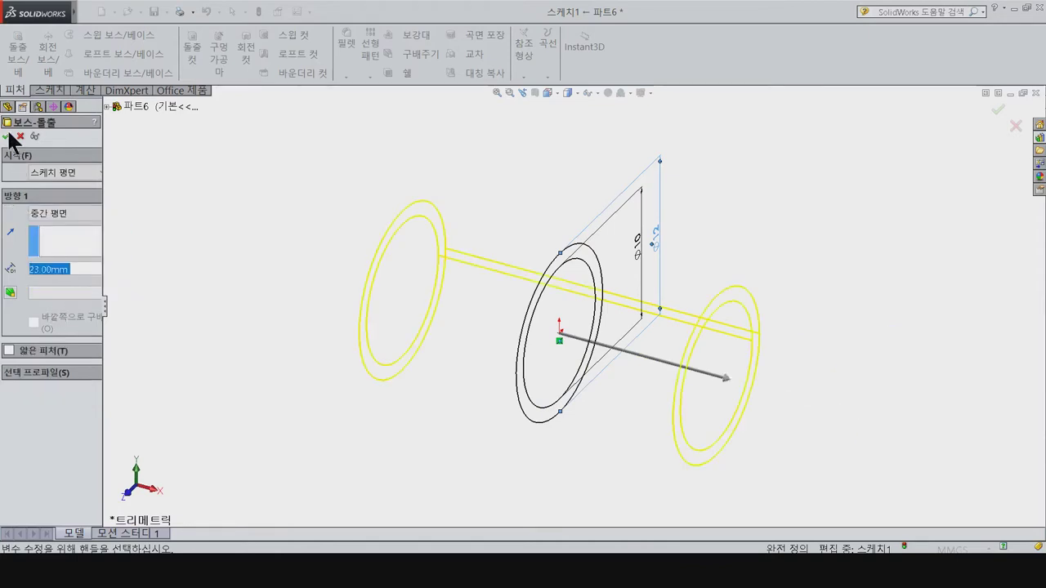
{"action": "key", "text": "Return"}
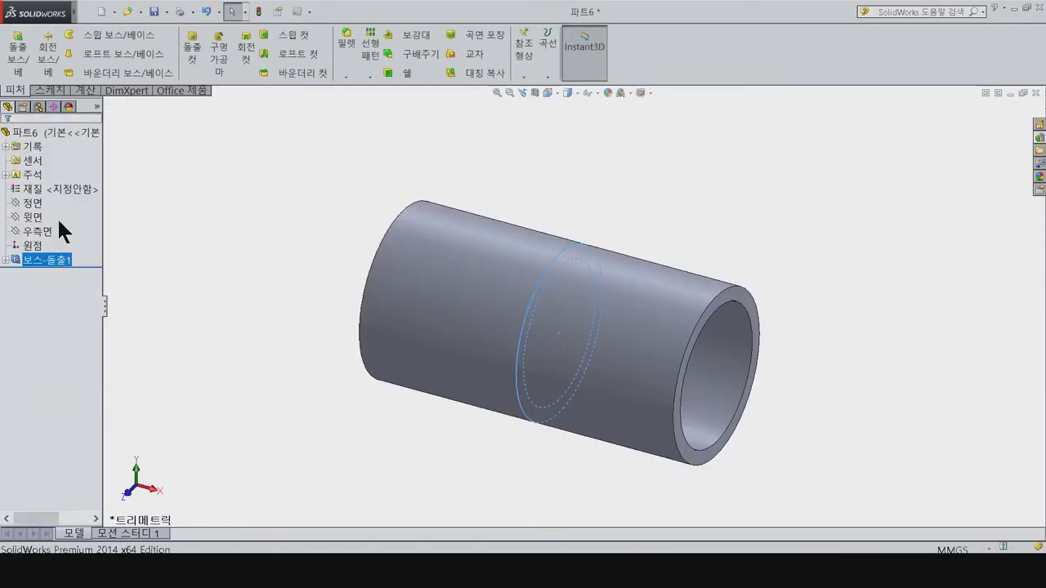
Step: Sketch a ø4 circle centred on the origin on the Top plane
{"action": "left_click", "coordinate": [36, 232]}
{"action": "left_click", "coordinate": [37, 220]}
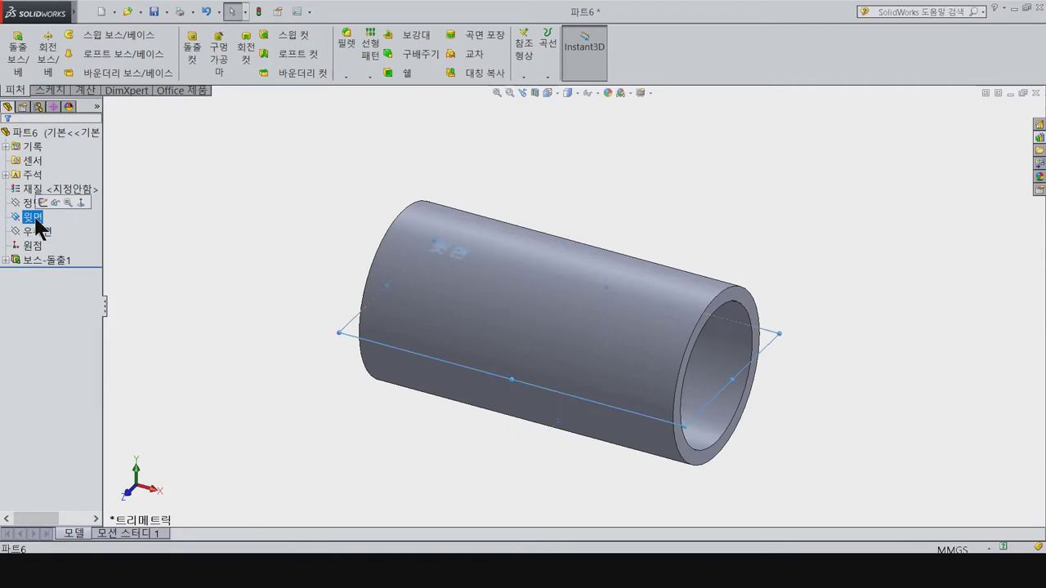
{"action": "key", "text": "ctrl+8"}
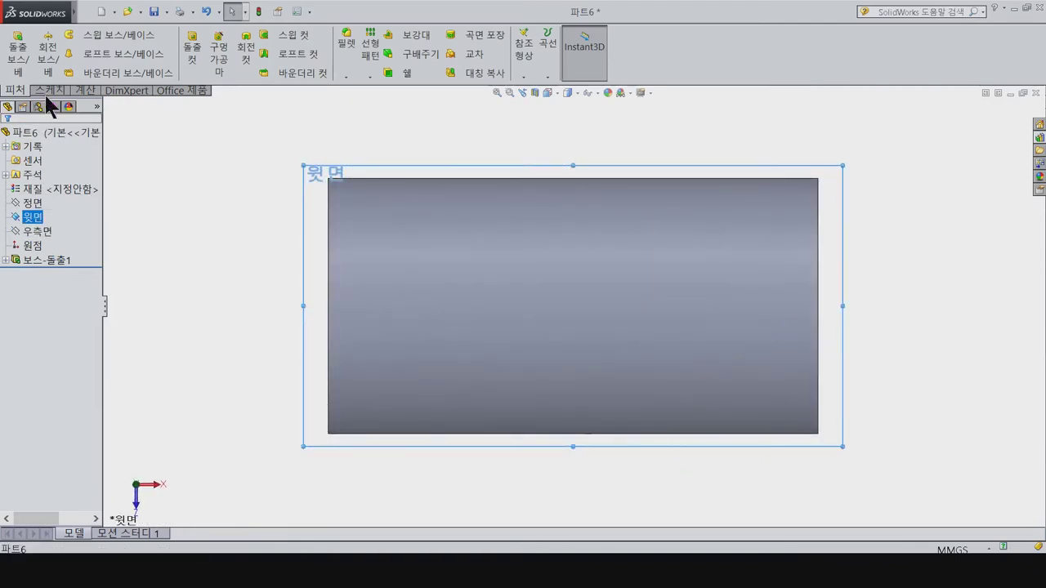
{"action": "left_click", "coordinate": [50, 90]}
{"action": "left_click", "coordinate": [91, 34]}
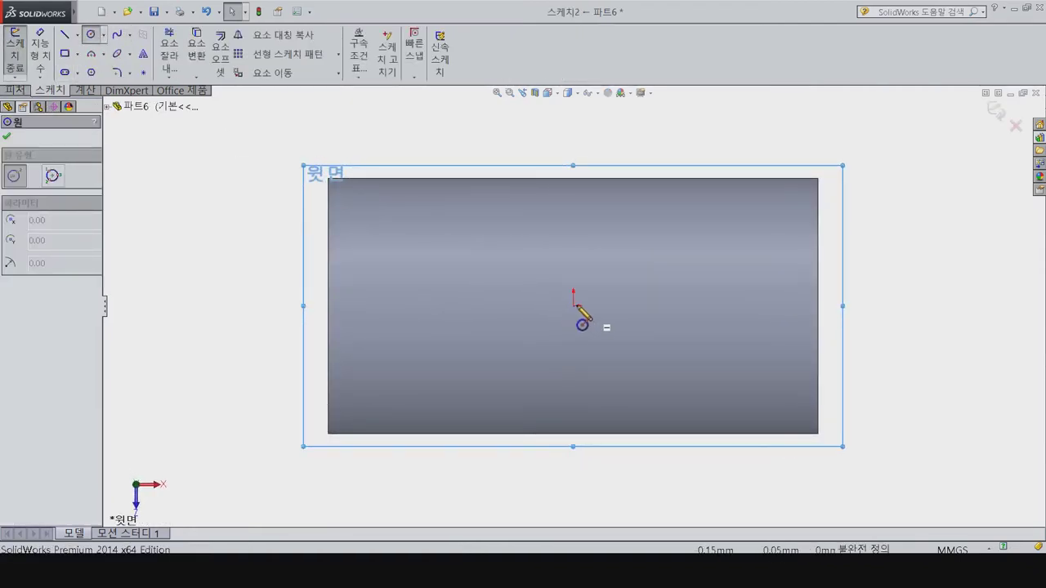
{"action": "left_click", "coordinate": [573, 305]}
{"action": "left_click", "coordinate": [648, 299]}
{"action": "right_click_drag", "start_coordinate": [646, 297], "coordinate": [643, 267]}
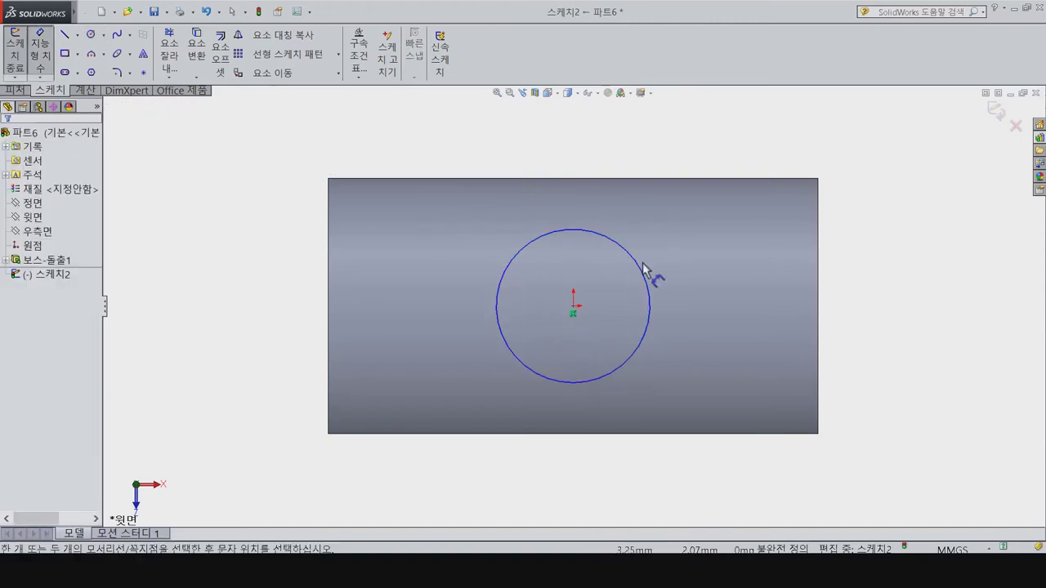
{"action": "left_click", "coordinate": [644, 272]}
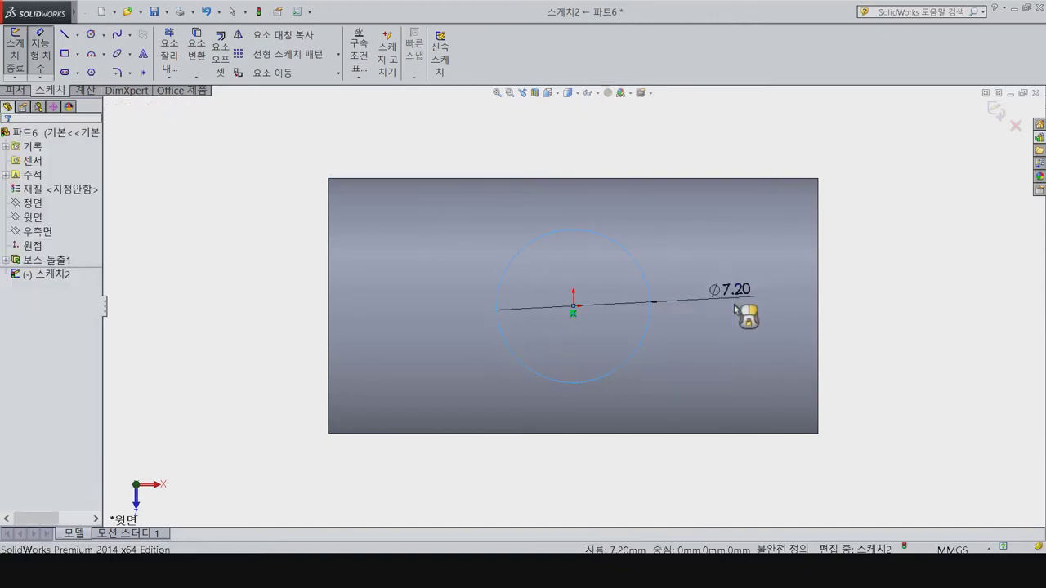
{"action": "left_click", "coordinate": [747, 310]}
{"action": "type", "text": "4"}
{"action": "key", "text": "Return"}
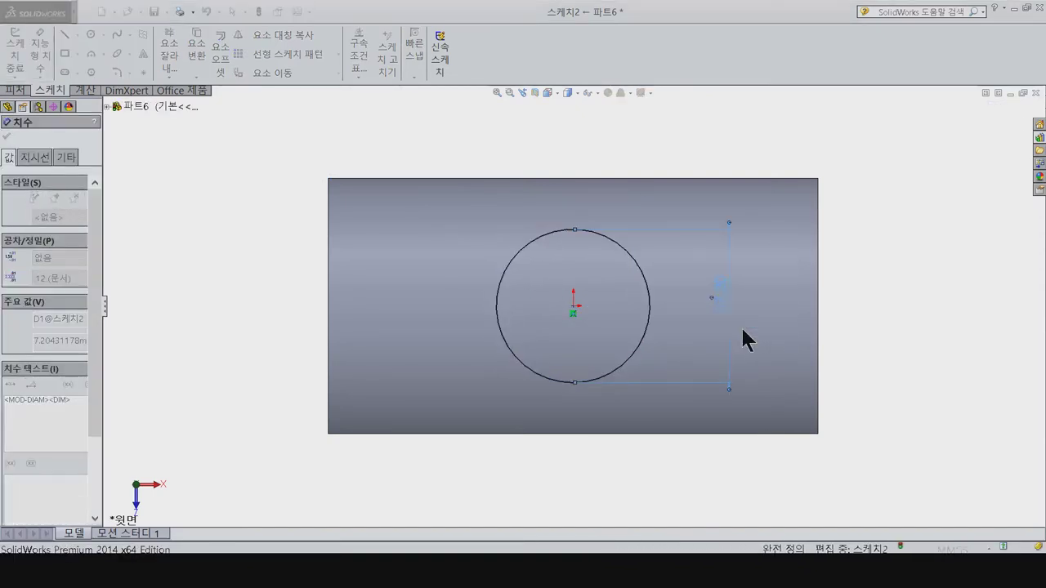
Step: Cut the ø4 circle through the tube wall with a reversed Extruded Cut
{"action": "left_click", "coordinate": [14, 89]}
{"action": "left_click", "coordinate": [18, 53]}
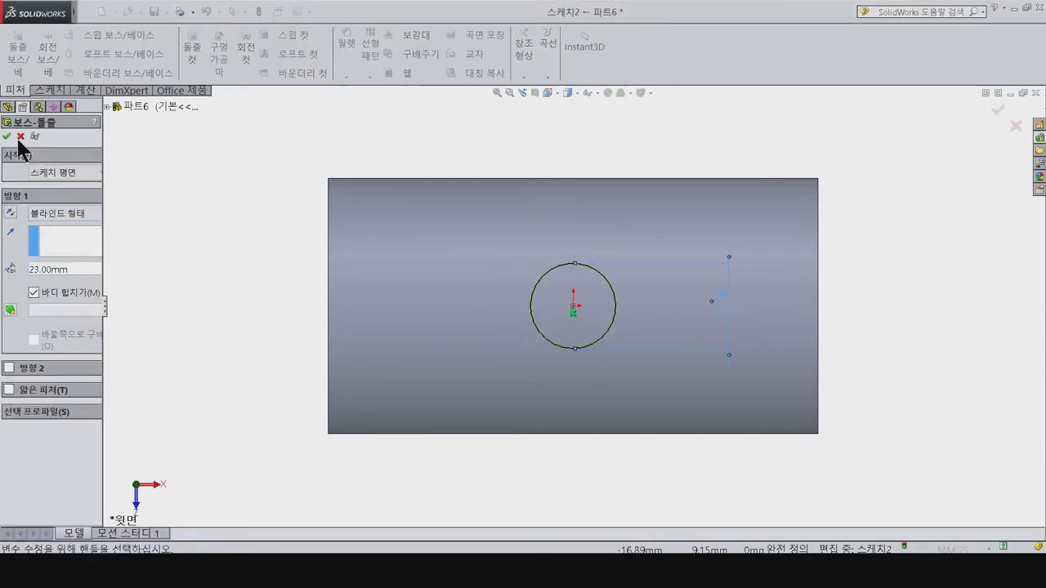
{"action": "left_click", "coordinate": [20, 137]}
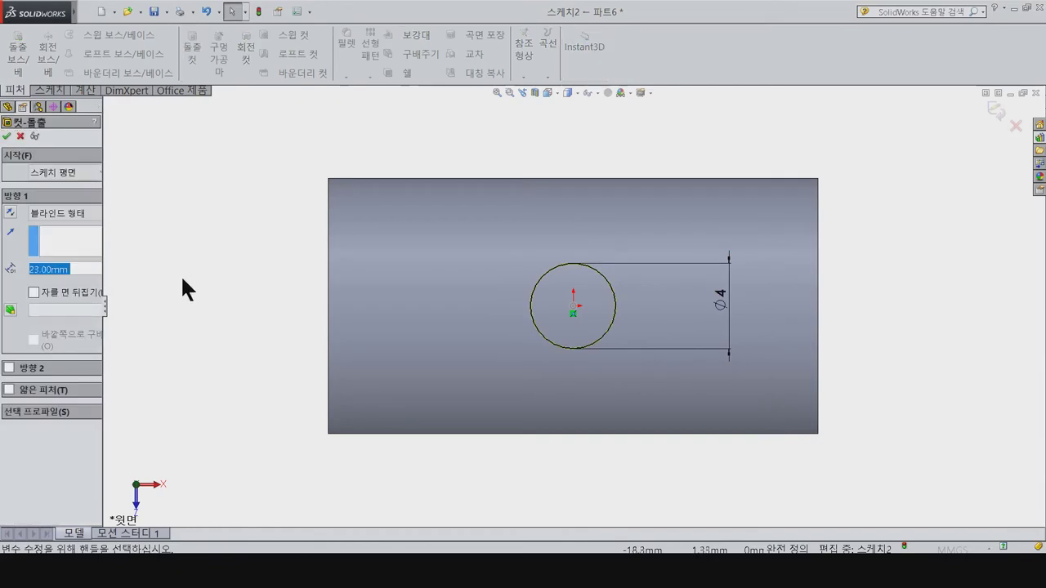
{"action": "mouse_move", "coordinate": [245, 296]}
{"action": "middle_mouse_down"}
{"action": "mouse_move", "coordinate": [235, 205]}
{"action": "mouse_move", "coordinate": [269, 187]}
{"action": "mouse_move", "coordinate": [282, 162]}
{"action": "middle_mouse_up"}
{"action": "key", "text": "ctrl+7"}
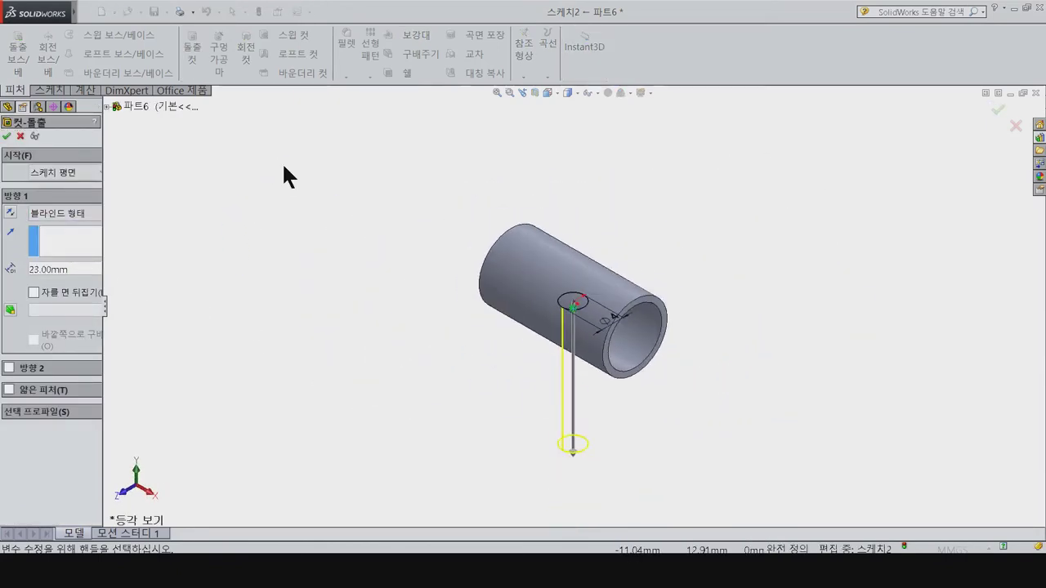
{"action": "left_click", "coordinate": [10, 212]}
{"action": "key", "text": "Return"}
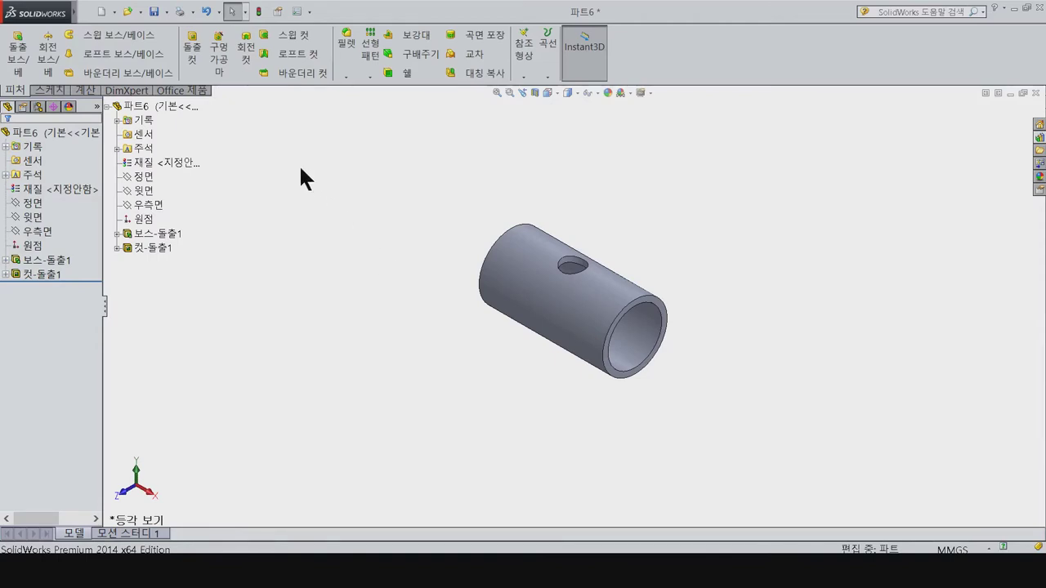
Step: Save the tube under the 05_Bearing End name with suffix B, then close it
{"action": "key", "text": "ctrl+s"}
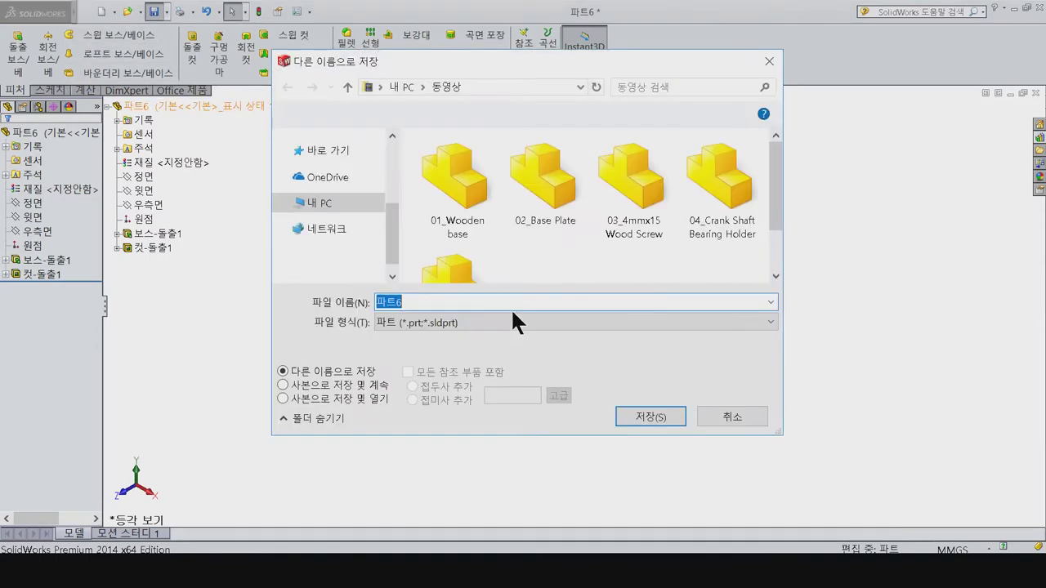
{"action": "left_click", "coordinate": [777, 247]}
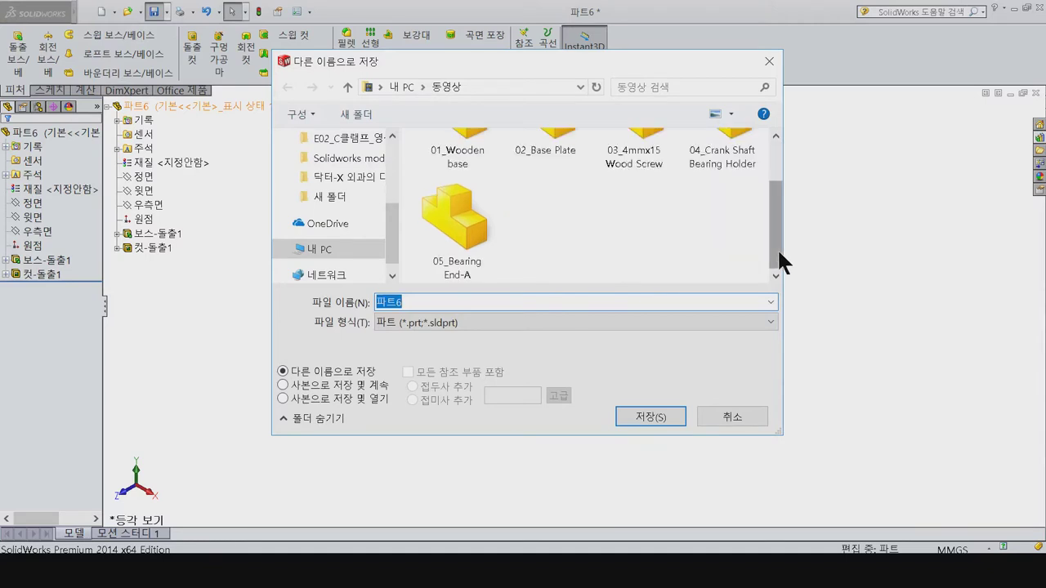
{"action": "left_click", "coordinate": [462, 232]}
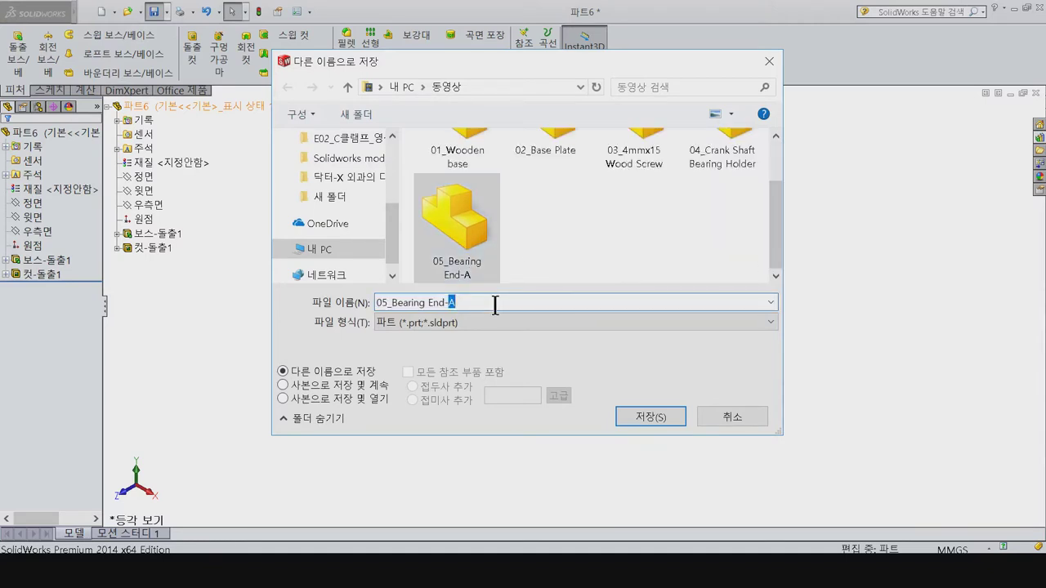
{"action": "type", "text": "B"}
{"action": "key", "text": "Return"}
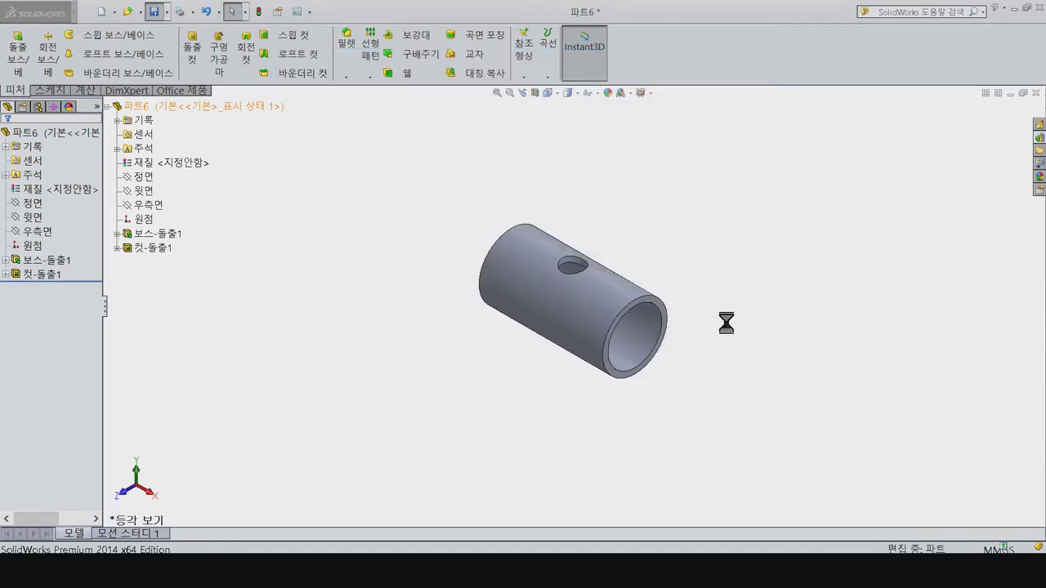
{"action": "key", "text": "ctrl+w"}
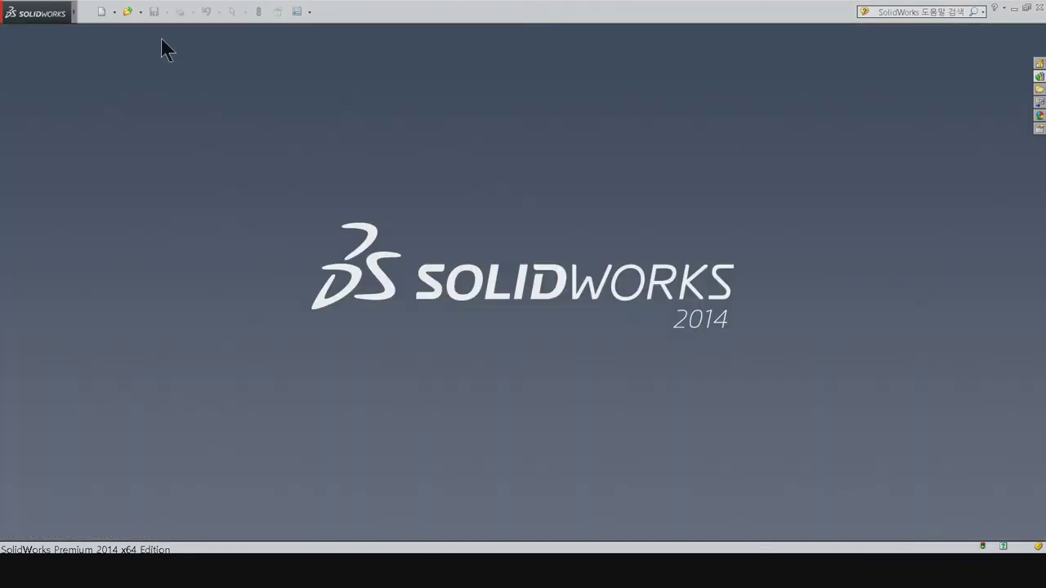
{"action": "left_click", "coordinate": [103, 13]}
Step: Create a new part and start a sketch on the Front Plane
{"action": "left_click", "coordinate": [451, 473]}
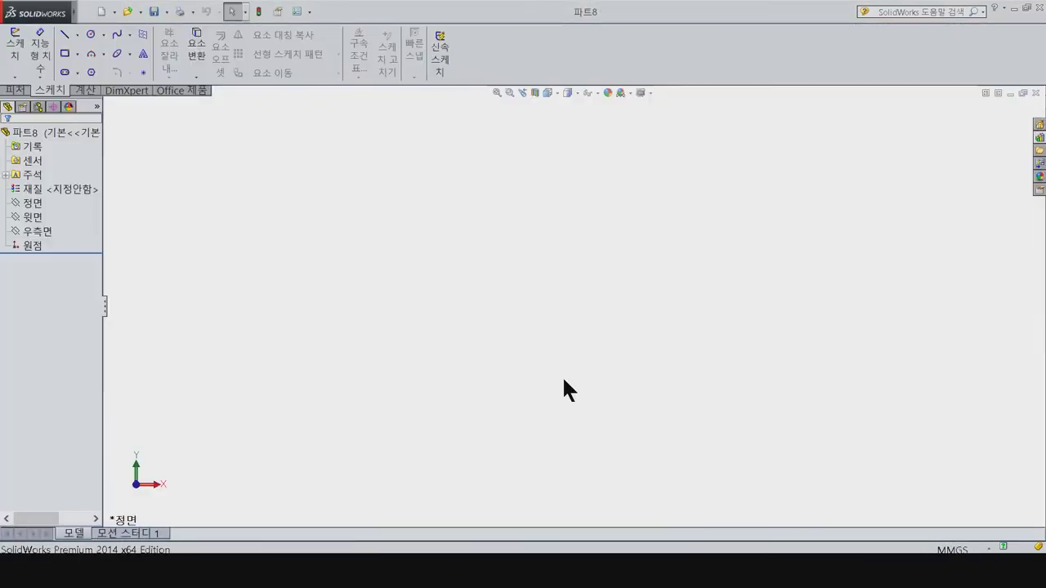
{"action": "left_click", "coordinate": [33, 203]}
{"action": "left_click", "coordinate": [37, 188]}
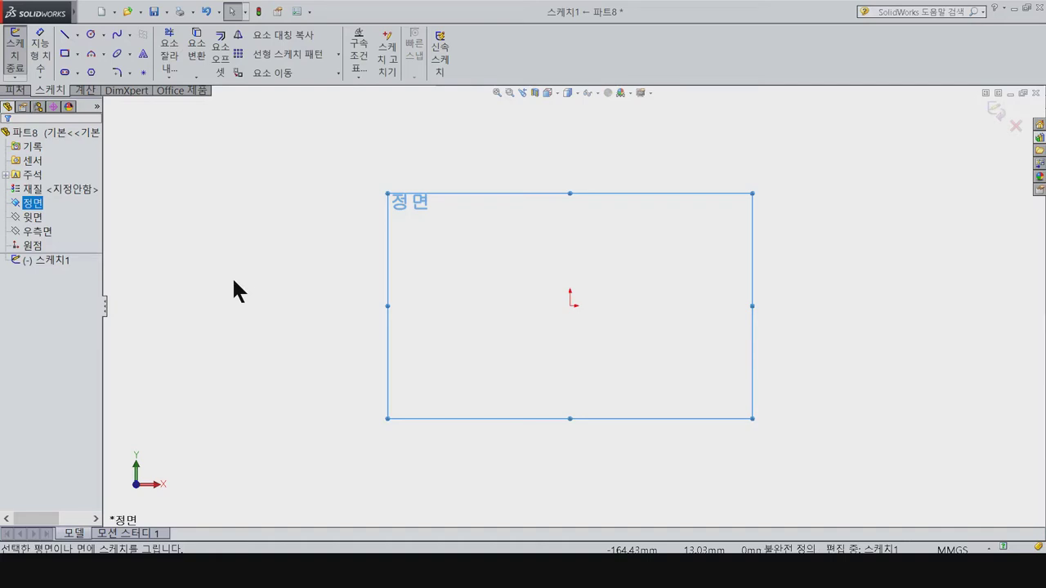
Step: Draw a closed six-line stepped profile with a short inward step on its left side
{"action": "left_click", "coordinate": [74, 35]}
{"action": "left_click", "coordinate": [527, 306]}
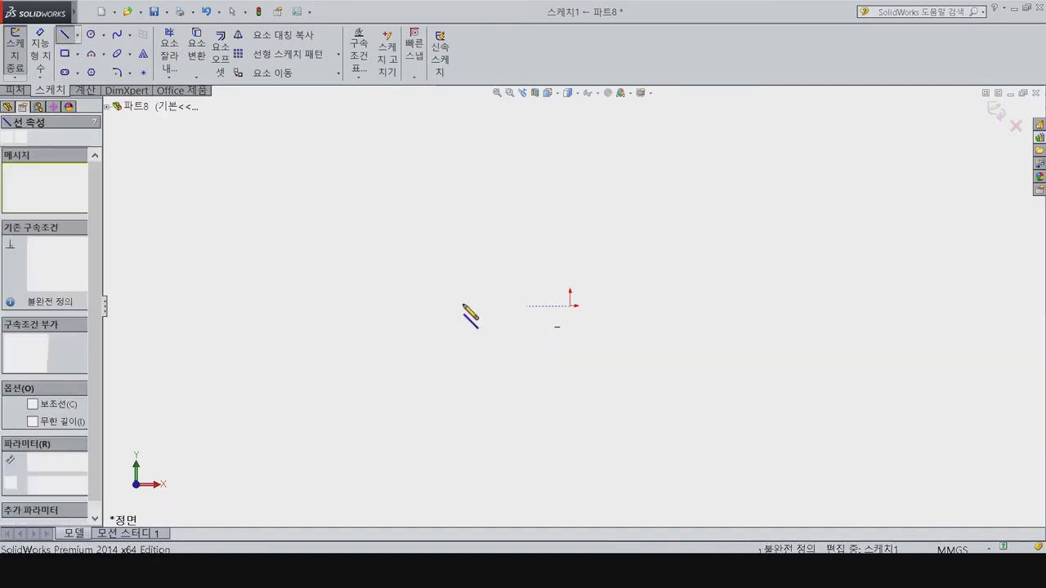
{"action": "left_click", "coordinate": [458, 305]}
{"action": "left_click", "coordinate": [458, 359]}
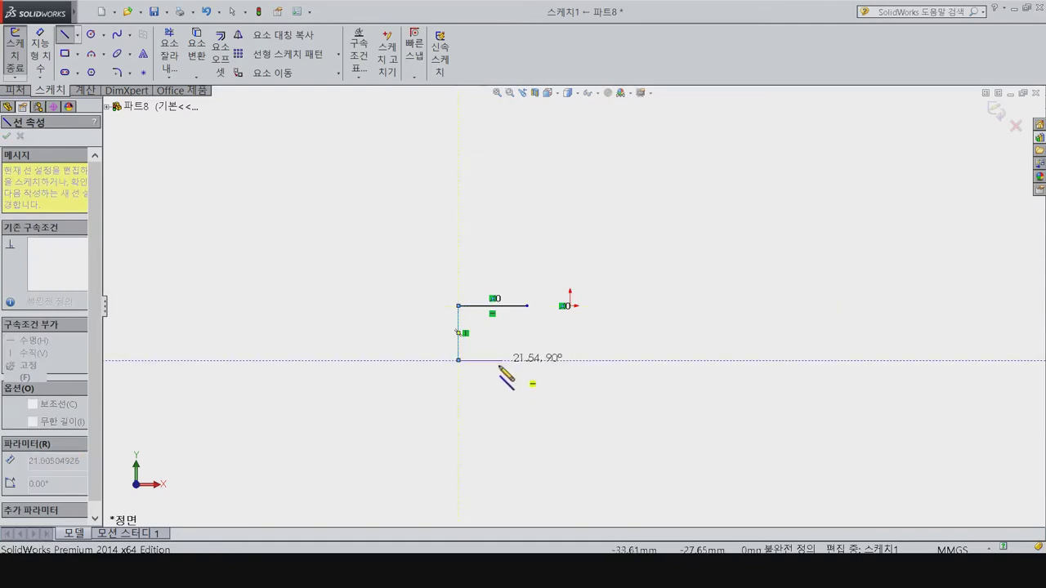
{"action": "left_click", "coordinate": [492, 360]}
{"action": "left_click", "coordinate": [493, 491]}
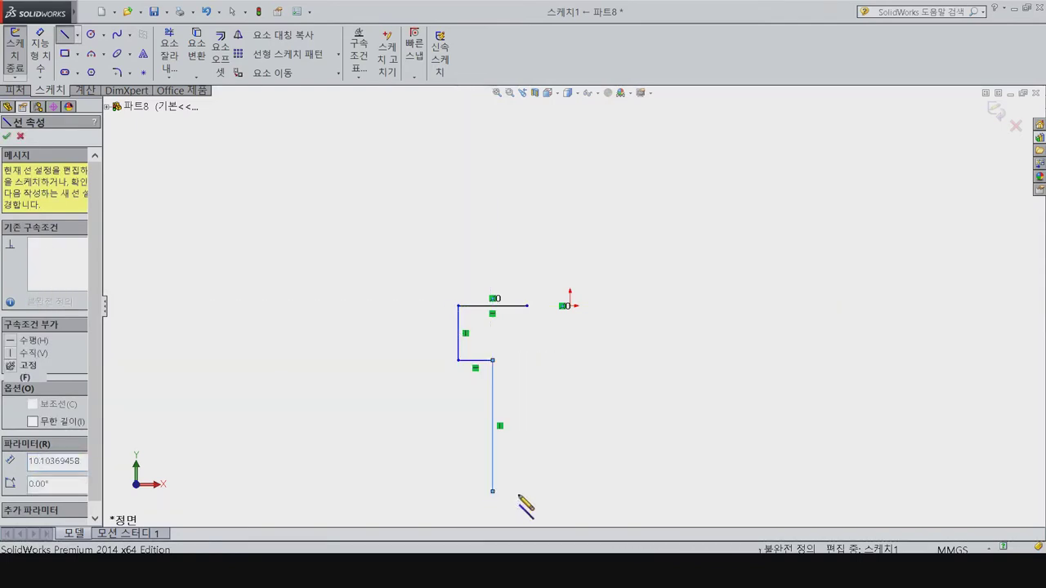
{"action": "left_click", "coordinate": [527, 491]}
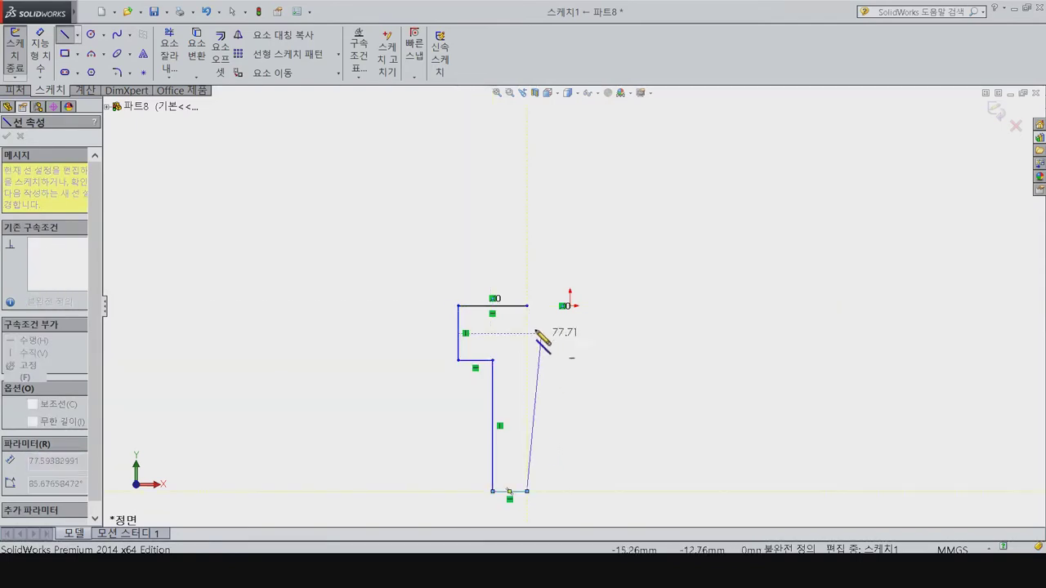
{"action": "left_click", "coordinate": [527, 306]}
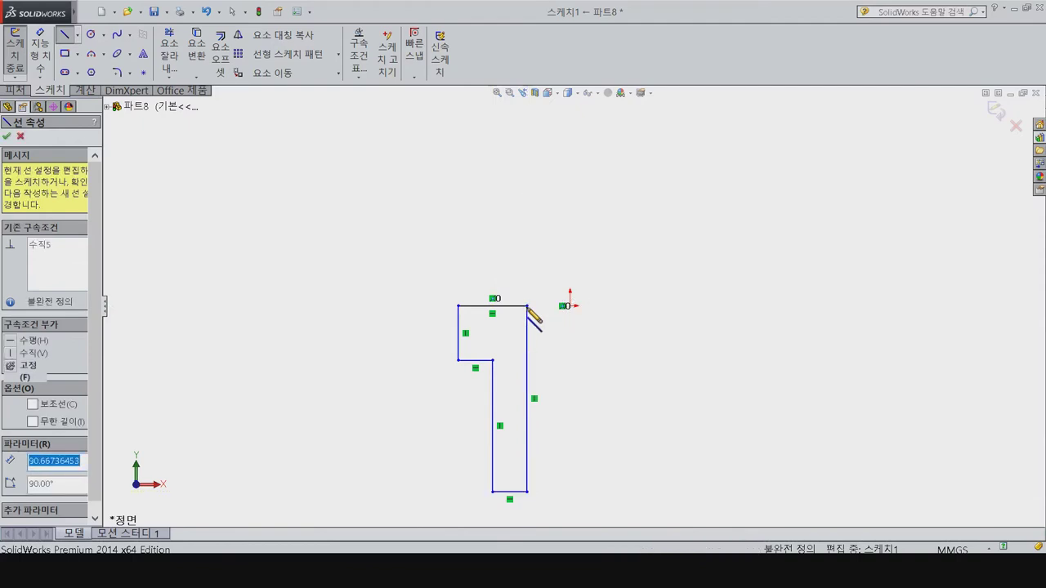
{"action": "key", "text": "Escape"}
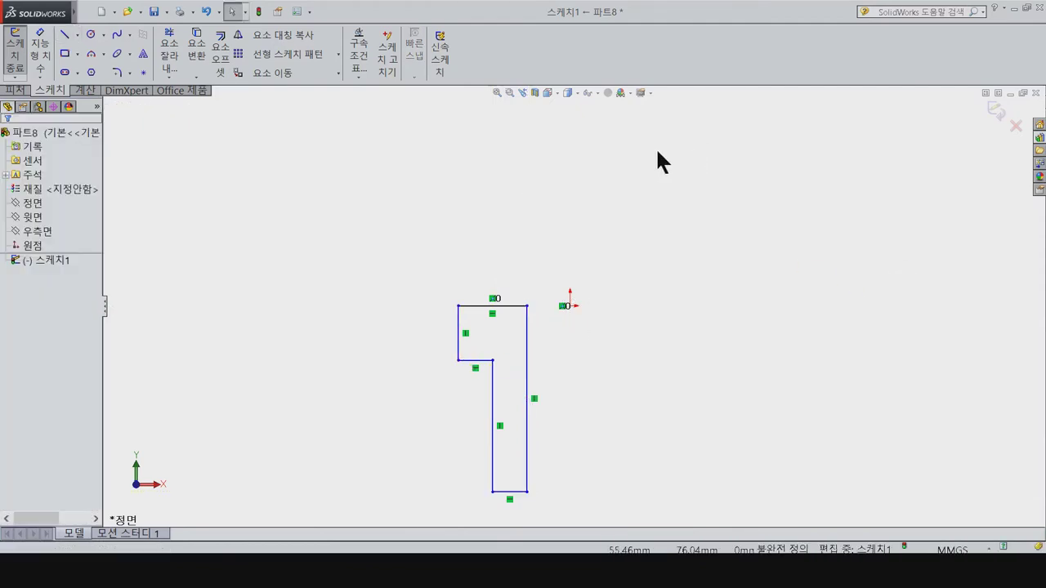
Step: Add a vertical centerline running from the origin straight down beside the profile
{"action": "left_click", "coordinate": [78, 34]}
{"action": "left_click", "coordinate": [95, 70]}
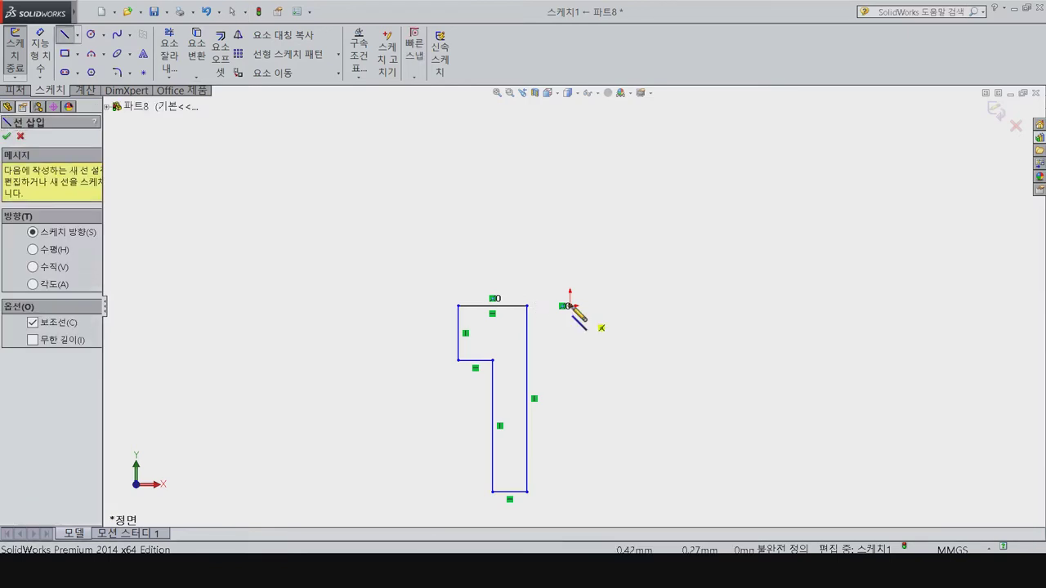
{"action": "left_click", "coordinate": [569, 306]}
{"action": "left_click", "coordinate": [569, 508]}
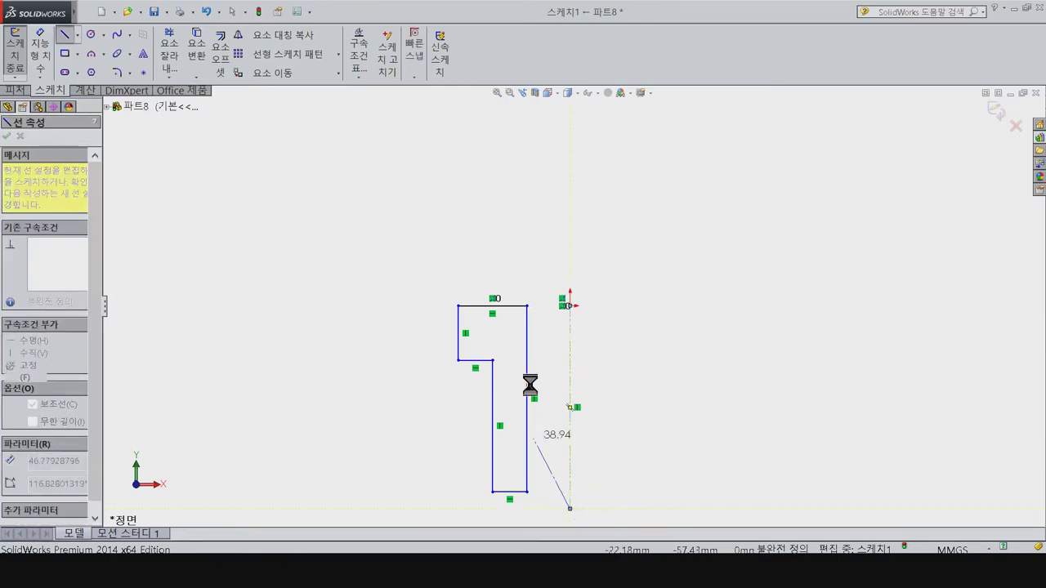
{"action": "key", "text": "Escape"}
Step: Dimension the profile's right side about the centerline as a 2 mm diameter
{"action": "key", "text": "d"}
{"action": "left_click", "coordinate": [528, 368]}
{"action": "left_click", "coordinate": [570, 349]}
{"action": "left_click", "coordinate": [584, 270]}
{"action": "type", "text": "2"}
{"action": "key", "text": "Return"}
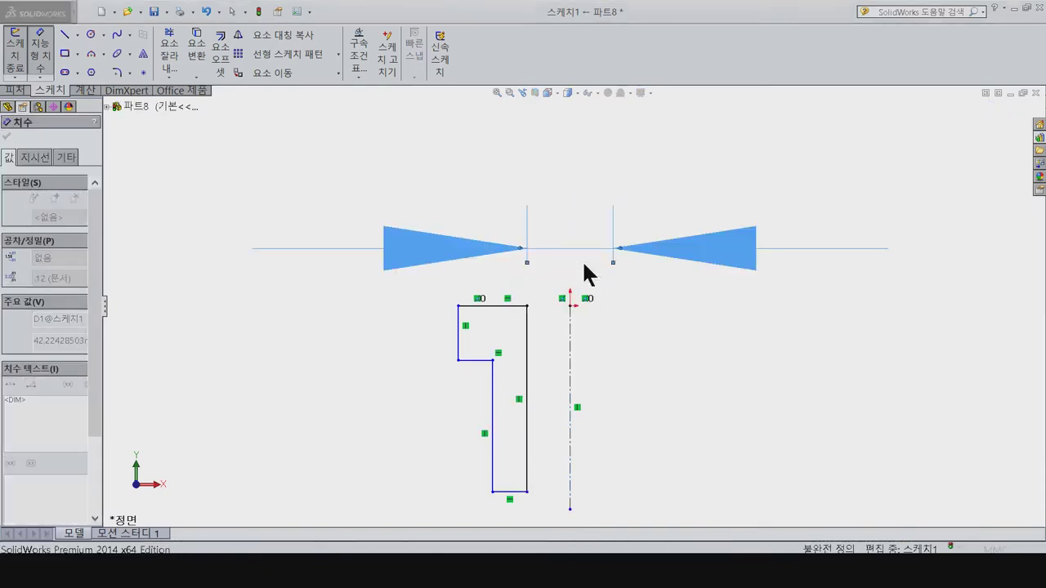
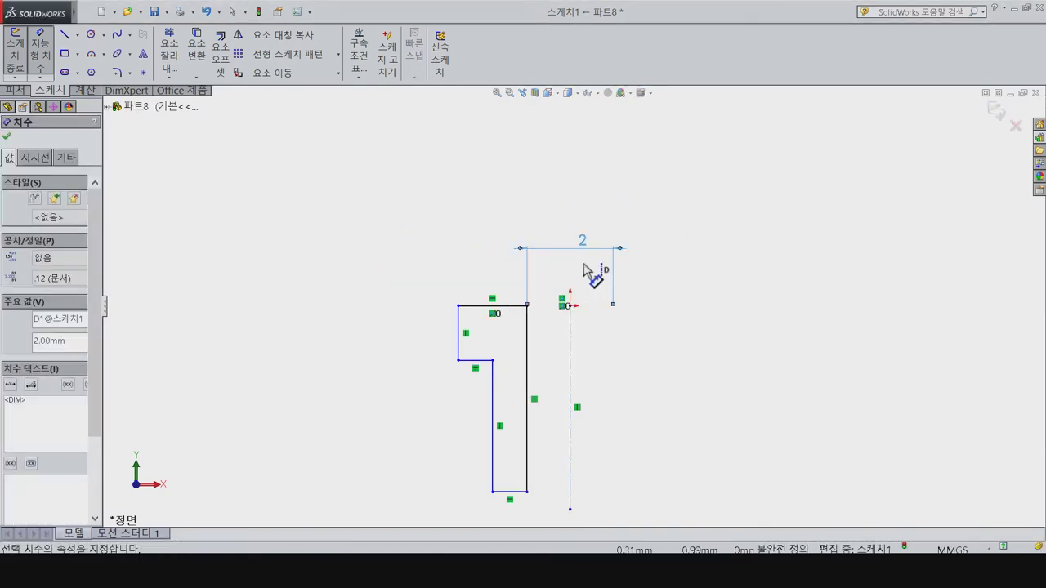
Step: Dimension the inner step width as 4 and the outer flange width as 6
{"action": "left_click", "coordinate": [493, 415]}
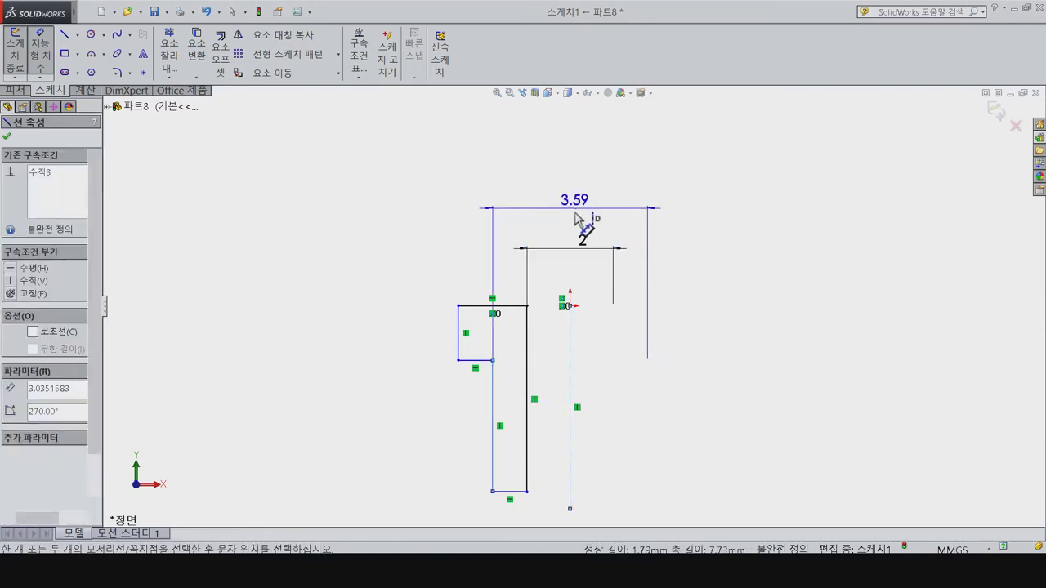
{"action": "left_click", "coordinate": [572, 214]}
{"action": "type", "text": "4"}
{"action": "key", "text": "Return"}
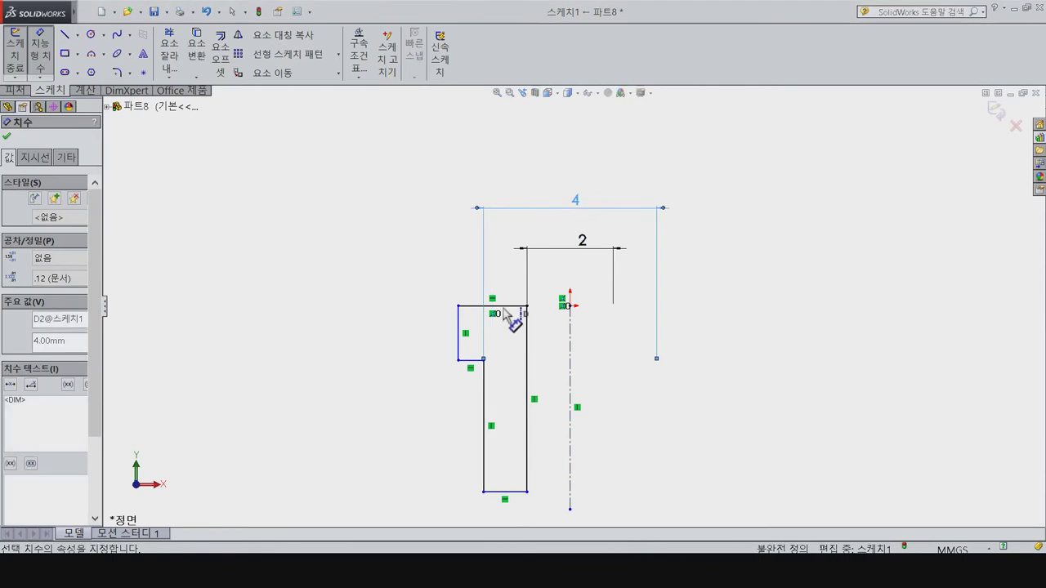
{"action": "left_click", "coordinate": [459, 337]}
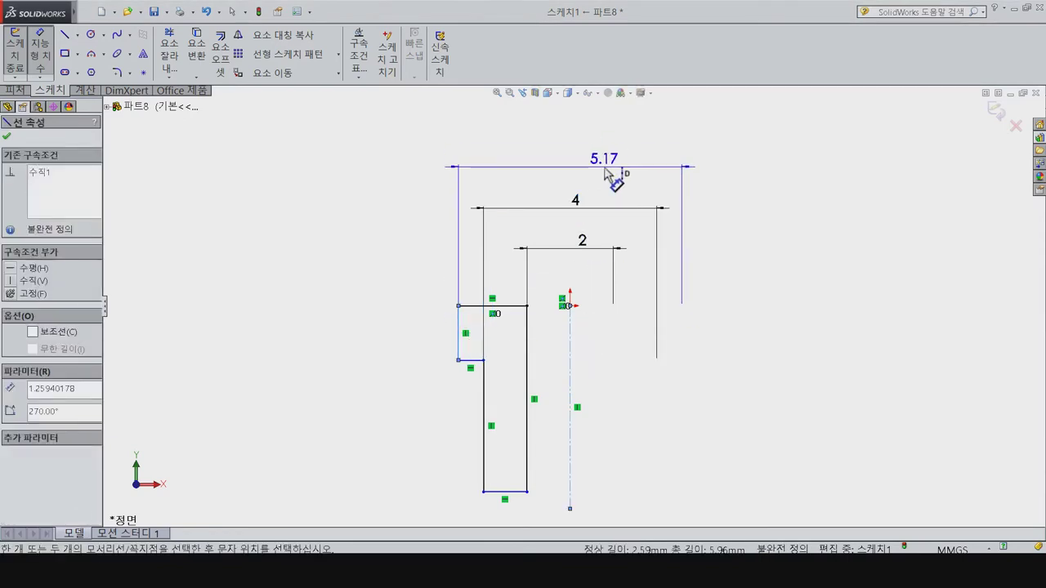
{"action": "left_click", "coordinate": [611, 175]}
{"action": "type", "text": "6"}
{"action": "key", "text": "Return"}
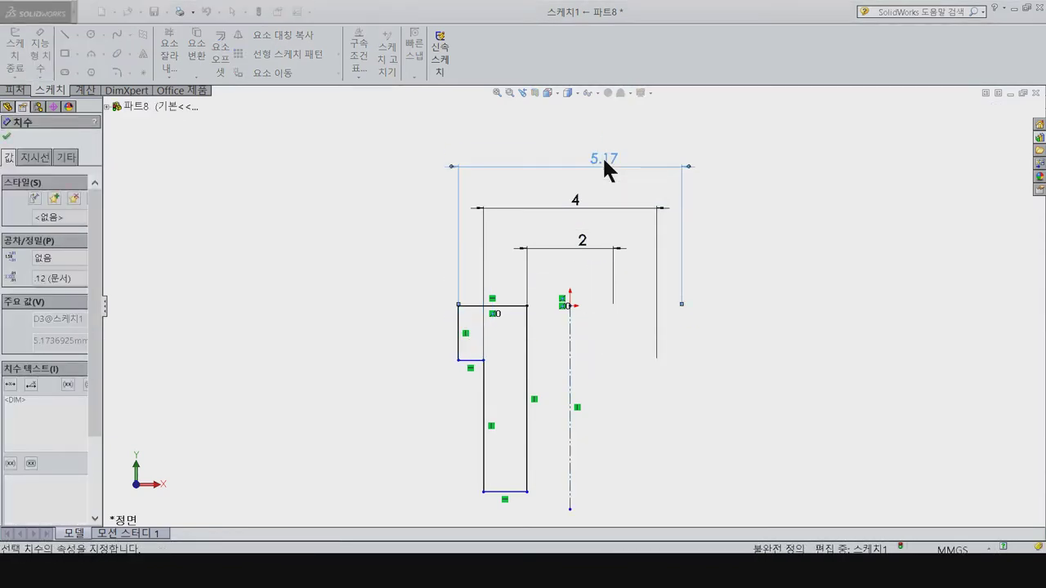
Step: Drop an over-defining width dimension and give the flange a height of 2
{"action": "left_click", "coordinate": [440, 330]}
{"action": "left_click", "coordinate": [325, 323]}
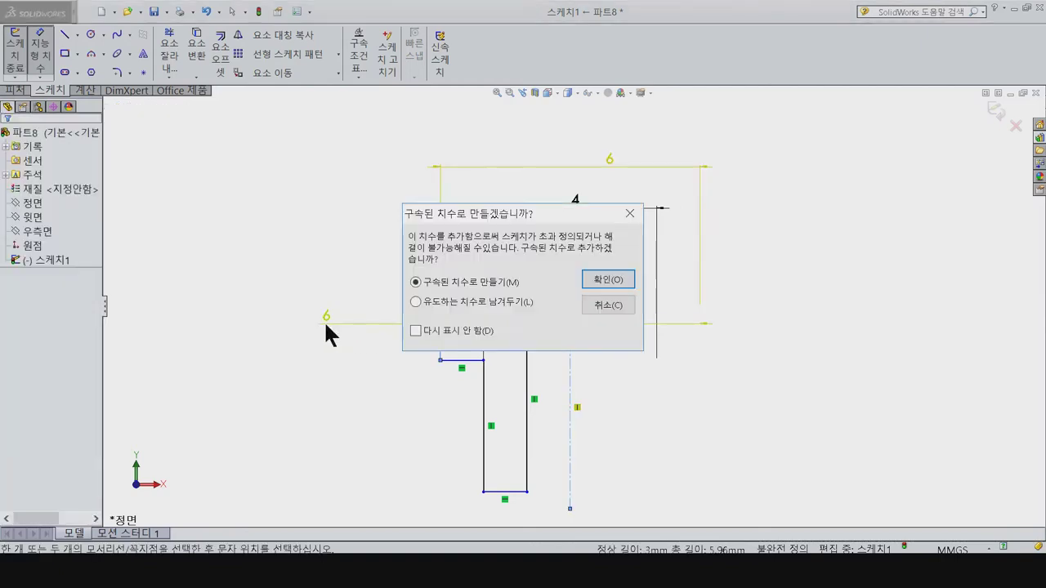
{"action": "key", "text": "Escape"}
{"action": "left_click", "coordinate": [434, 330]}
{"action": "right_click_drag", "start_coordinate": [384, 331], "coordinate": [428, 335]}
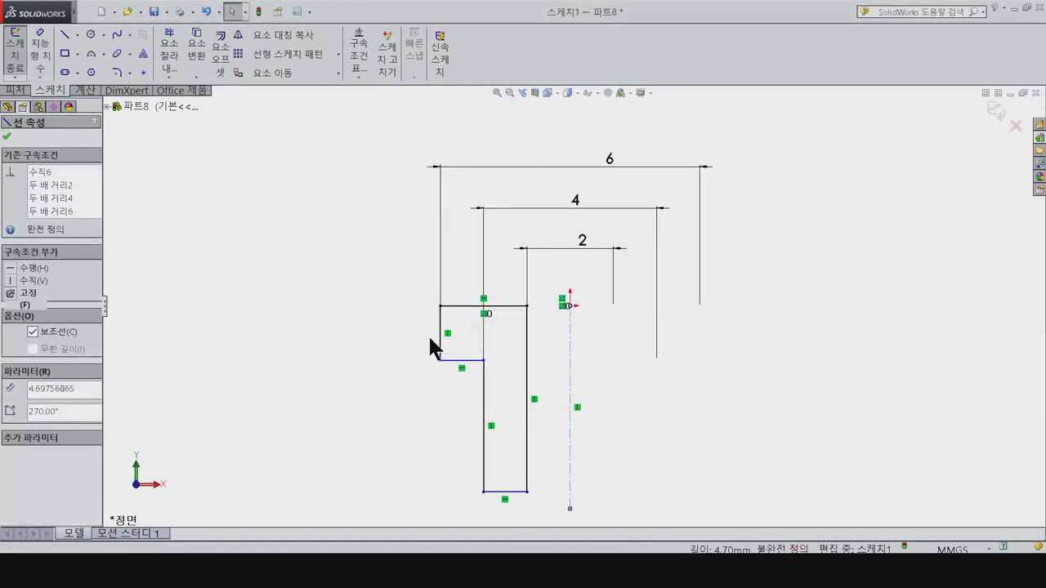
{"action": "left_click", "coordinate": [441, 335]}
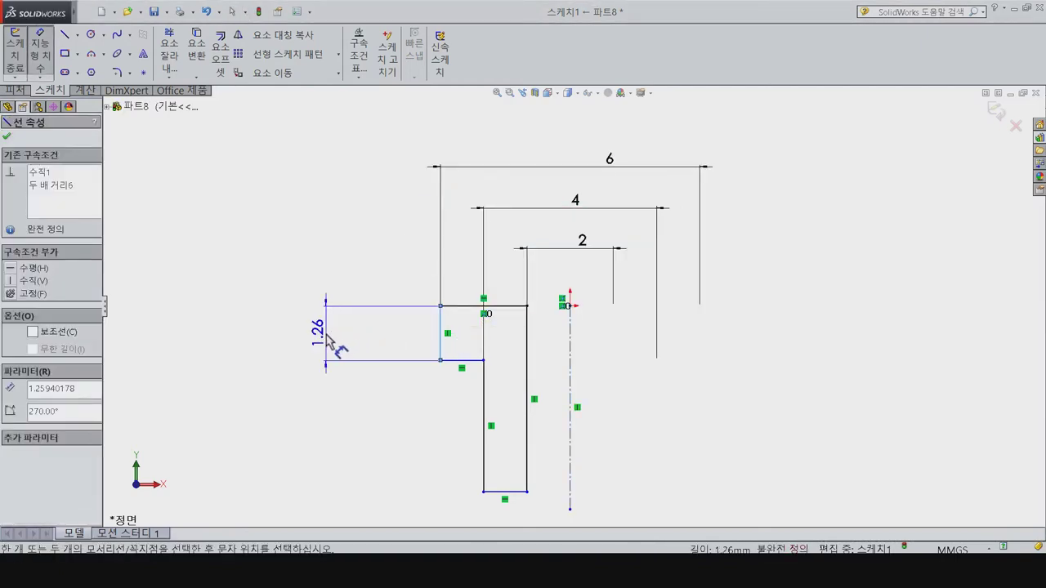
{"action": "left_click", "coordinate": [331, 343]}
{"action": "type", "text": "2"}
{"action": "key", "text": "Return"}
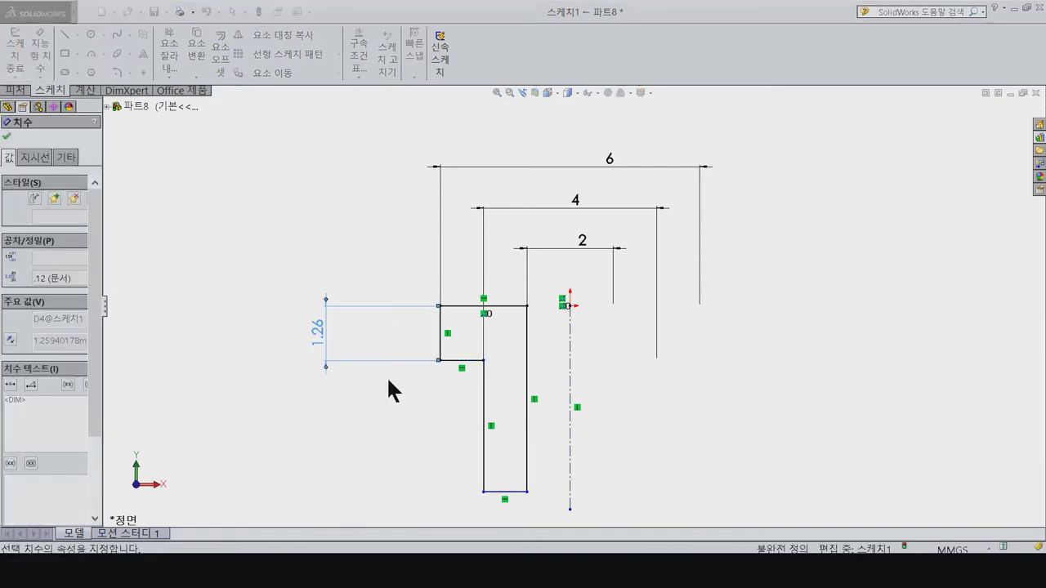
Step: Dimension the shank length as 14 and start a Revolve on the sketch
{"action": "scroll", "coordinate": [433, 406], "scroll_direction": "up", "scroll_amount": 3}
{"action": "scroll", "coordinate": [515, 392], "scroll_direction": "up", "scroll_amount": 2}
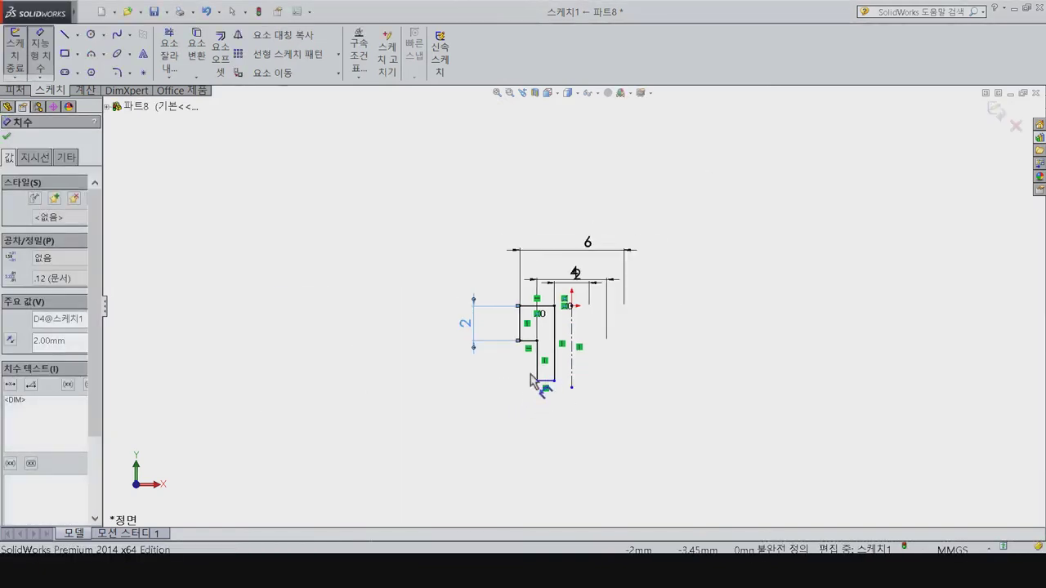
{"action": "left_click", "coordinate": [537, 372]}
{"action": "left_click", "coordinate": [461, 420]}
{"action": "type", "text": "1"}
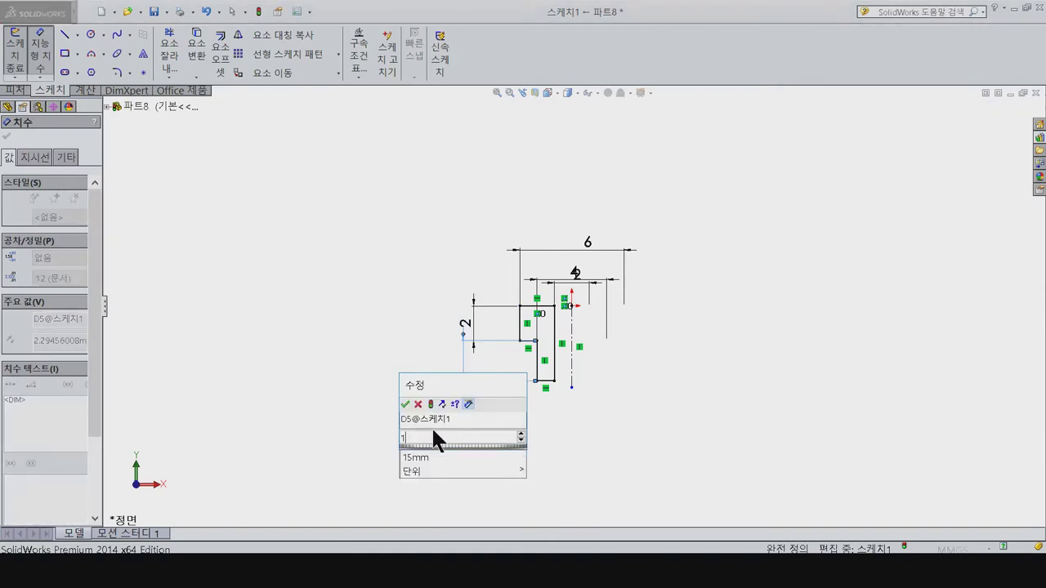
{"action": "key", "text": "Return"}
{"action": "type", "text": "14"}
{"action": "key", "text": "Return"}
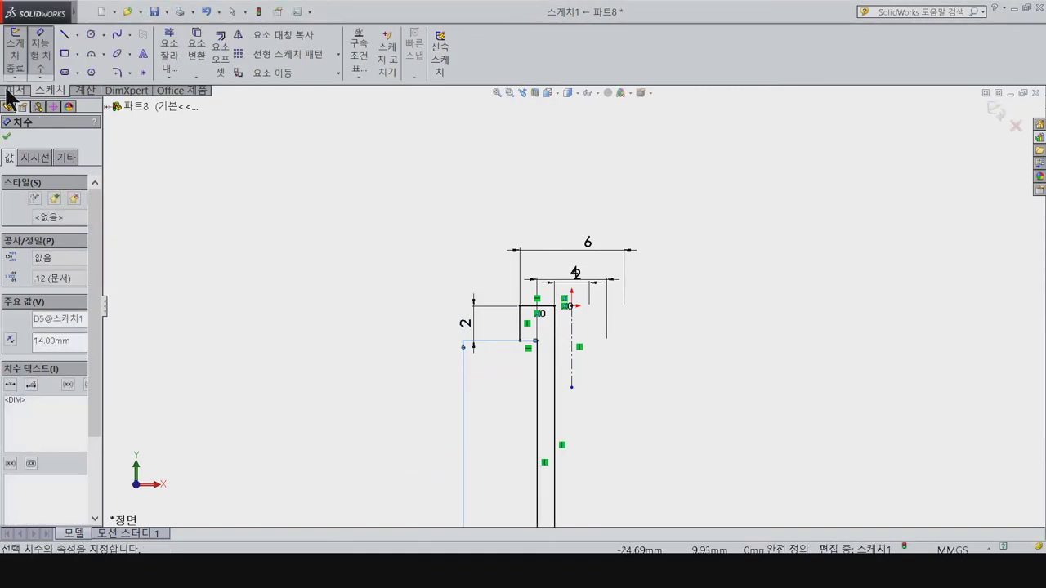
{"action": "left_click", "coordinate": [9, 90]}
{"action": "left_click", "coordinate": [47, 61]}
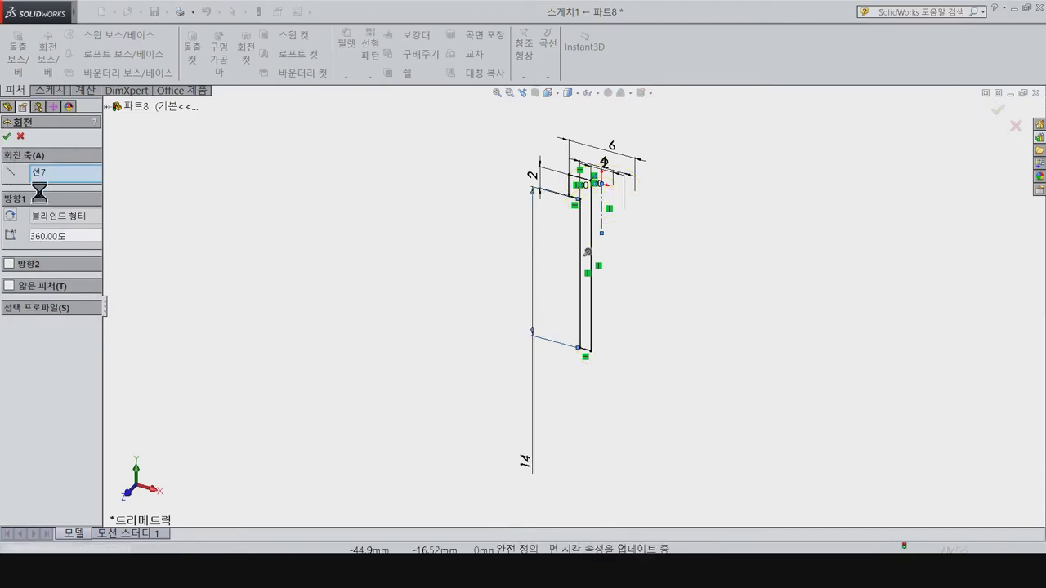
Step: Accept the 360° revolve about Line7 to create the solid flanged shank with a central hole
{"action": "key", "text": "Return"}
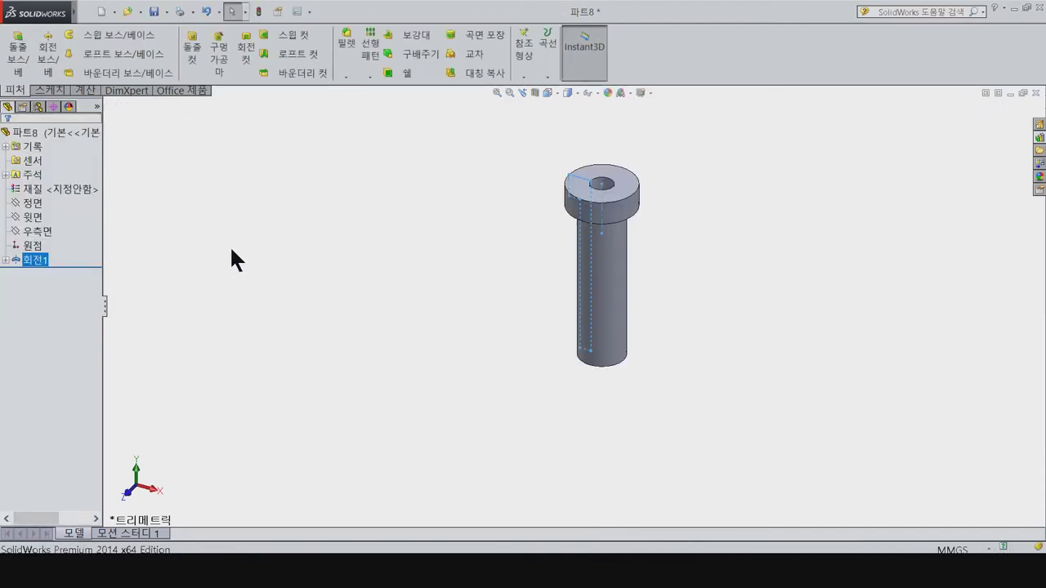
{"action": "scroll", "coordinate": [562, 235], "scroll_direction": "down", "scroll_amount": 5}
{"action": "scroll", "coordinate": [619, 191], "scroll_direction": "down", "scroll_amount": 3}
{"action": "left_click", "coordinate": [786, 226]}
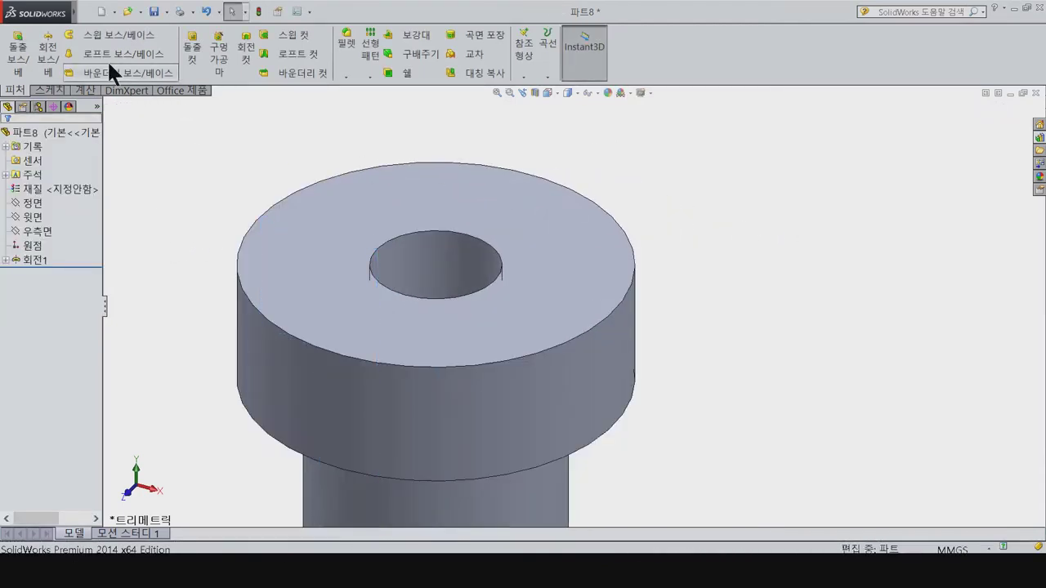
{"action": "left_click", "coordinate": [51, 90]}
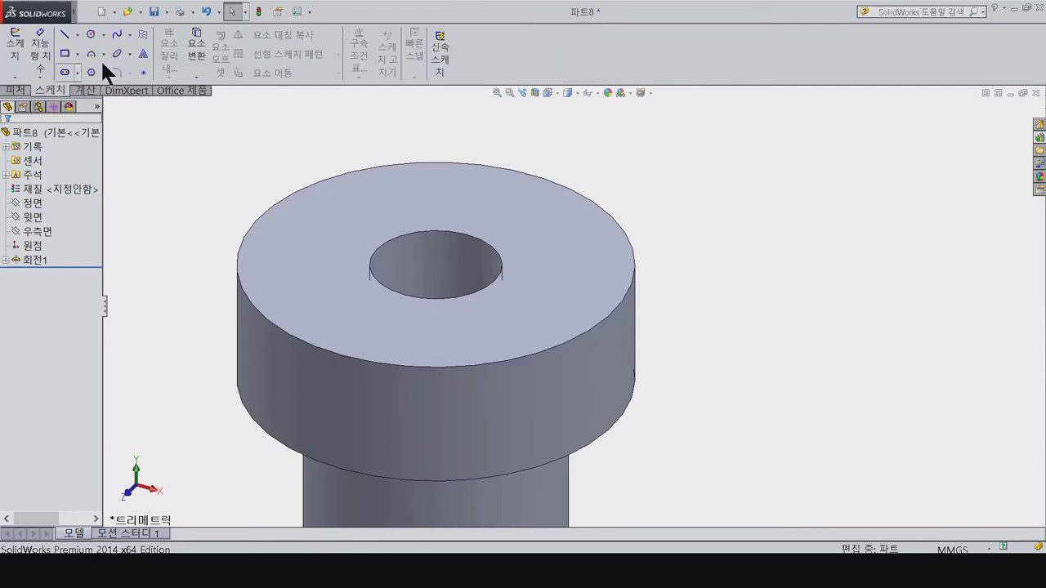
{"action": "left_click", "coordinate": [16, 91]}
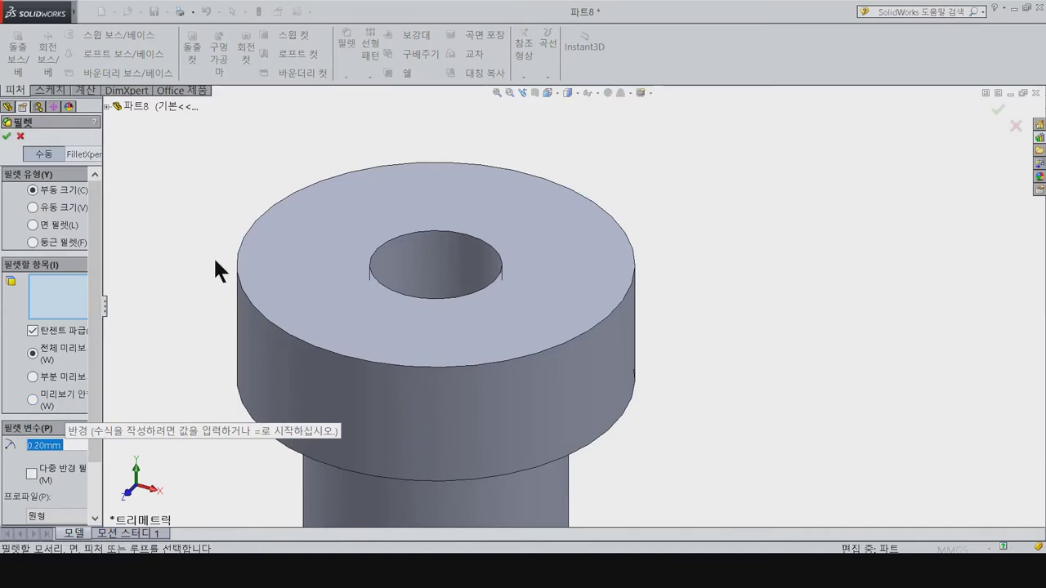
Step: Round the flange's top outer edge with a 0.2 mm fillet and show the isometric view
{"action": "left_click", "coordinate": [236, 266]}
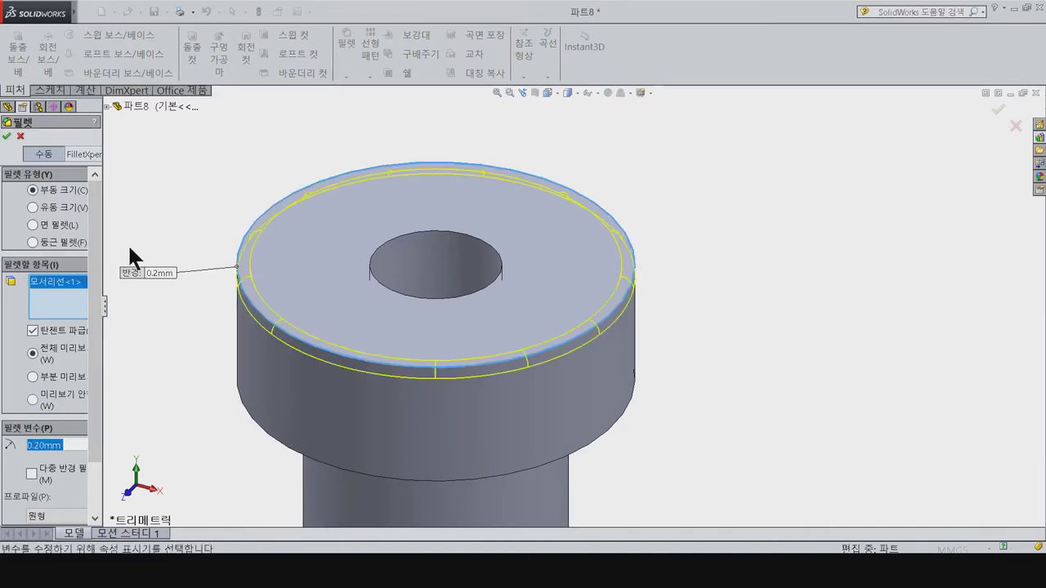
{"action": "left_click", "coordinate": [8, 136]}
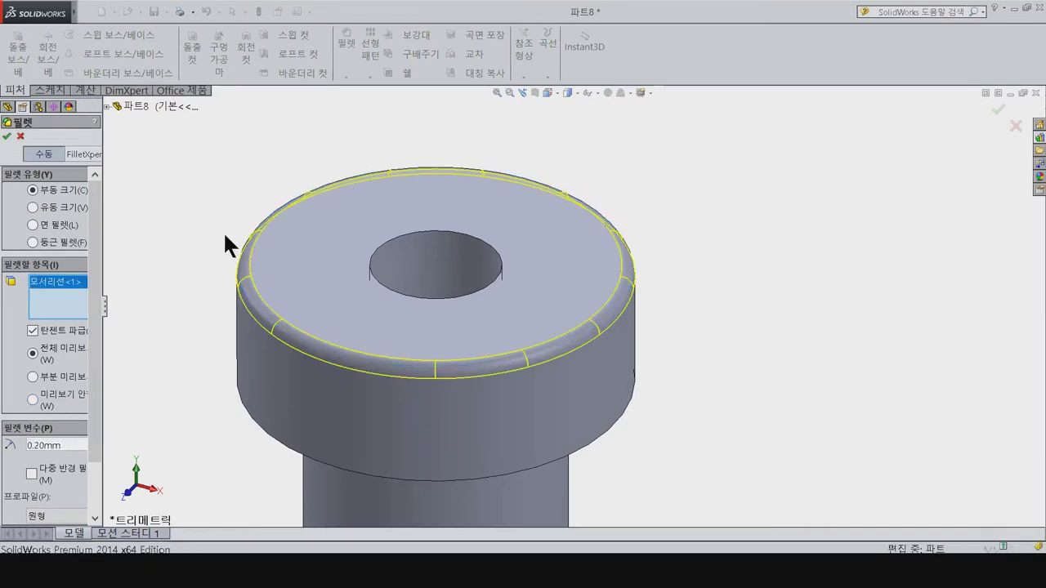
{"action": "key", "text": "ctrl+7"}
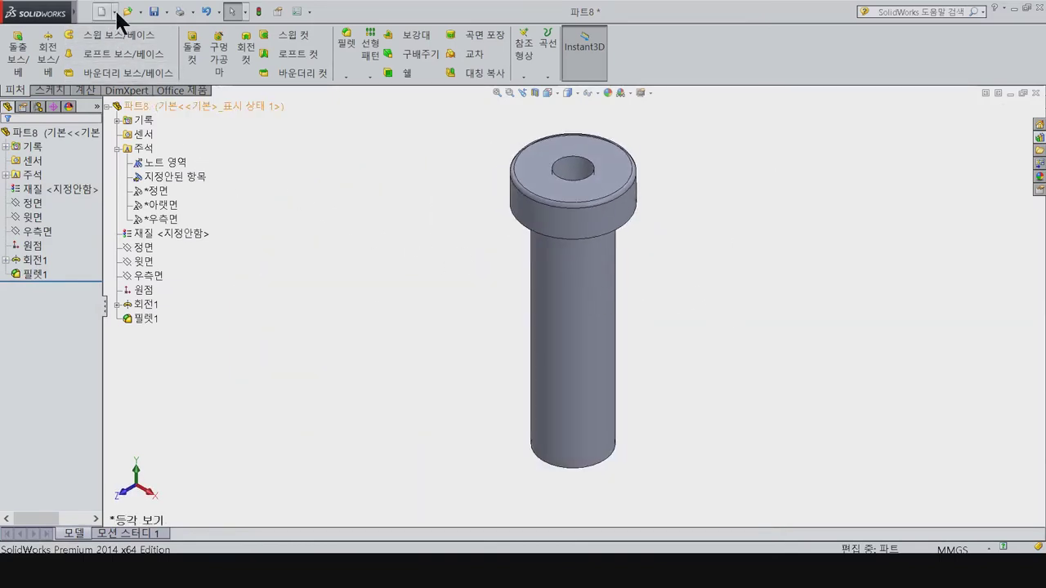
Step: Save the part under the new name 05_Bearing End-C and close the document
{"action": "left_click", "coordinate": [154, 12]}
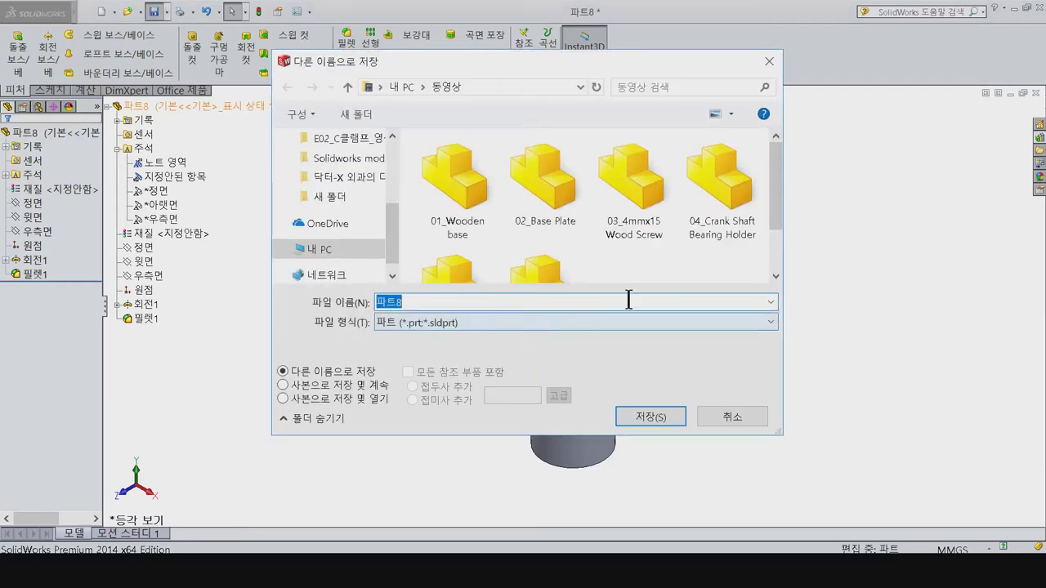
{"action": "scroll", "coordinate": [777, 247], "scroll_direction": "down", "scroll_amount": 1}
{"action": "left_click", "coordinate": [545, 233]}
{"action": "left_click", "coordinate": [550, 301]}
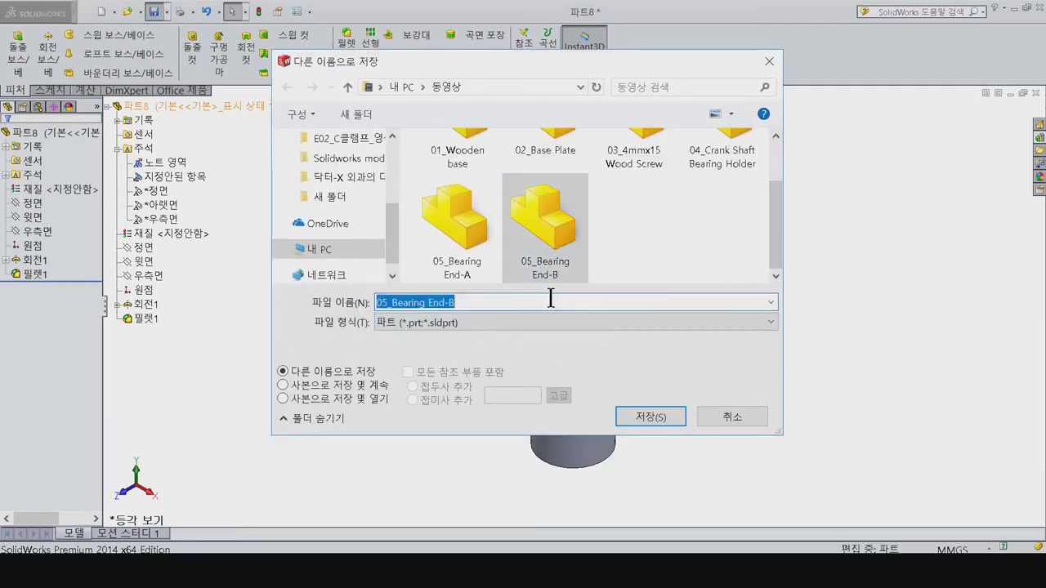
{"action": "key", "text": "Return"}
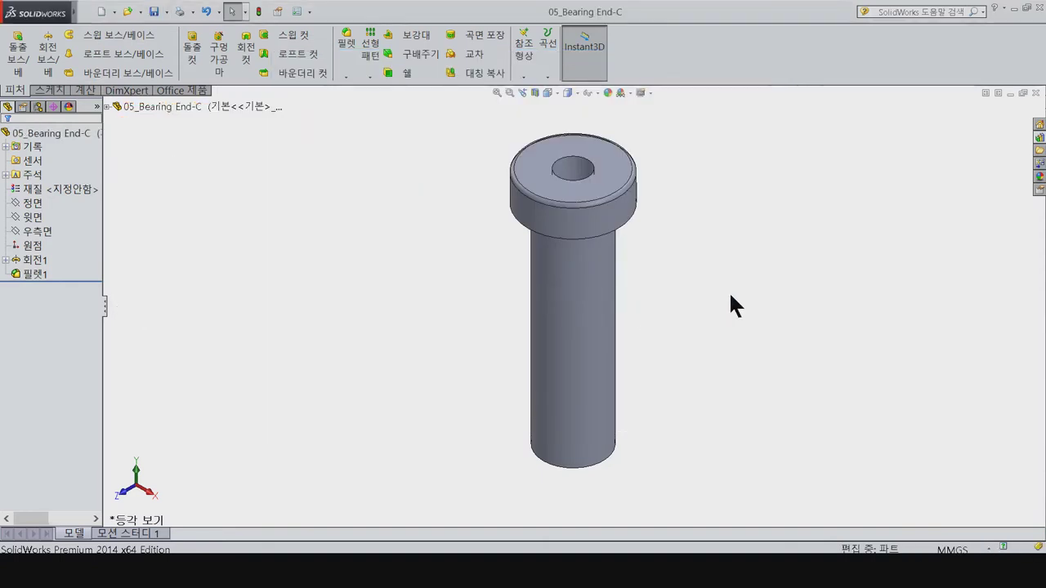
{"action": "key", "text": "ctrl+w"}
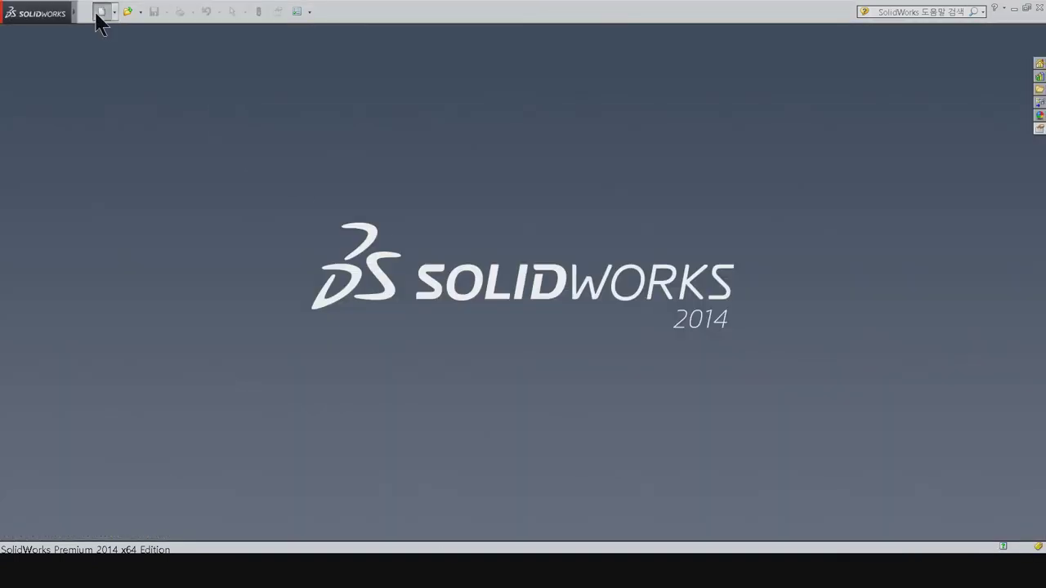
Step: Create a new part past the low-memory warning and start a sketch on the Front plane
{"action": "left_click", "coordinate": [100, 12]}
{"action": "left_click", "coordinate": [550, 319]}
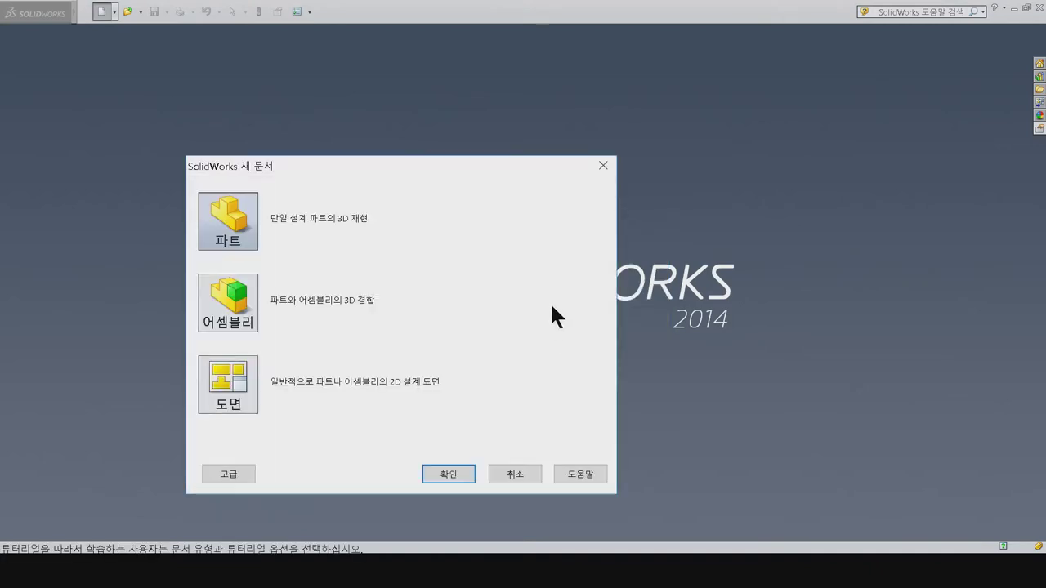
{"action": "left_click", "coordinate": [442, 481]}
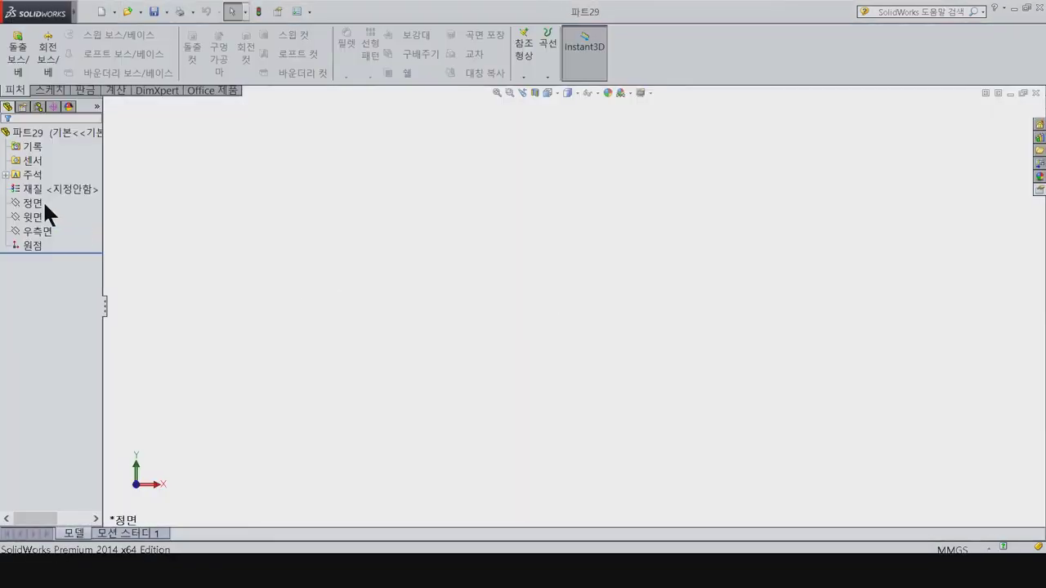
{"action": "left_click", "coordinate": [41, 202]}
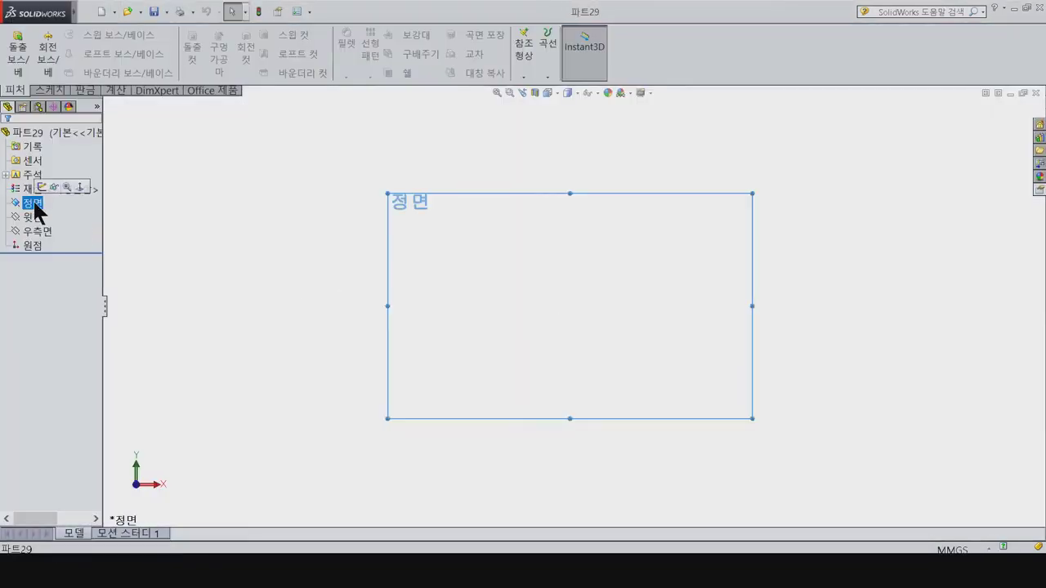
{"action": "left_click", "coordinate": [41, 184]}
Step: Pick the Line tool to begin drawing in the new sketch
{"action": "left_click", "coordinate": [64, 36]}
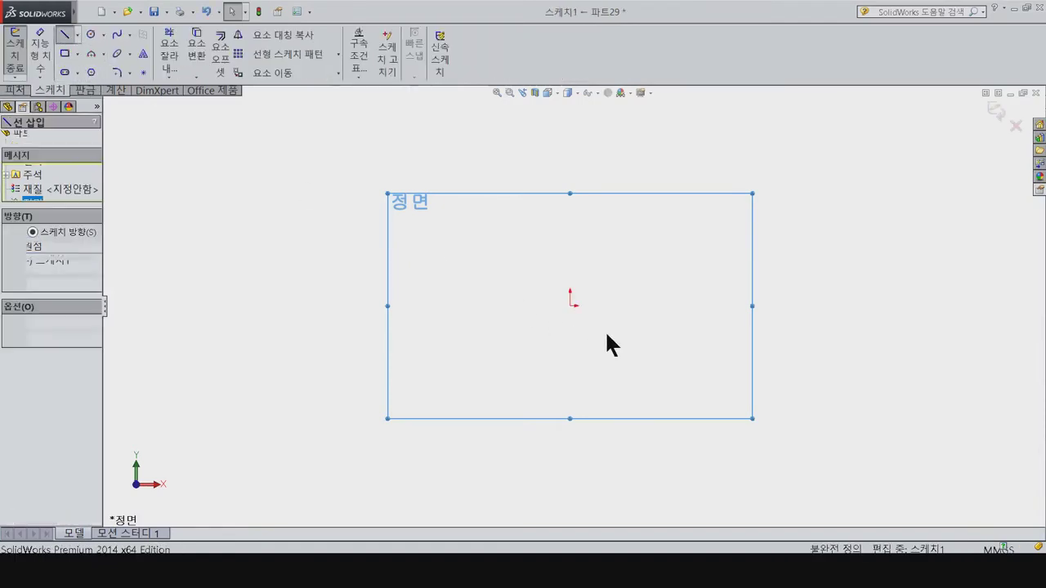
Step: Draw the closed Z-shaped outline and make its two slanted lines parallel
{"action": "left_click", "coordinate": [647, 306]}
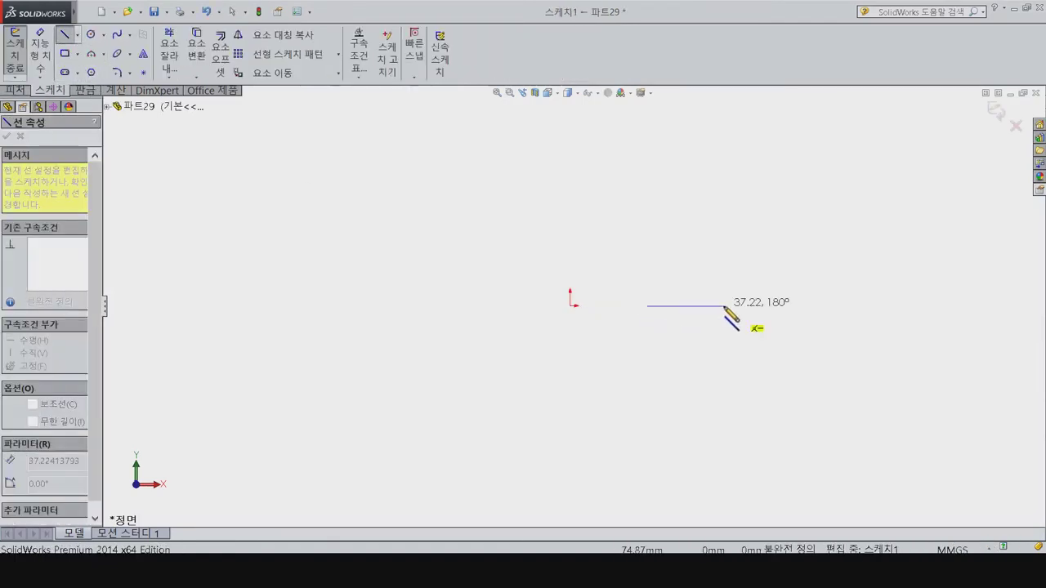
{"action": "left_click", "coordinate": [723, 305]}
{"action": "left_click", "coordinate": [723, 271]}
{"action": "left_click", "coordinate": [659, 271]}
{"action": "left_click", "coordinate": [603, 137]}
{"action": "left_click", "coordinate": [570, 136]}
{"action": "left_click", "coordinate": [590, 158]}
{"action": "left_click", "coordinate": [647, 306]}
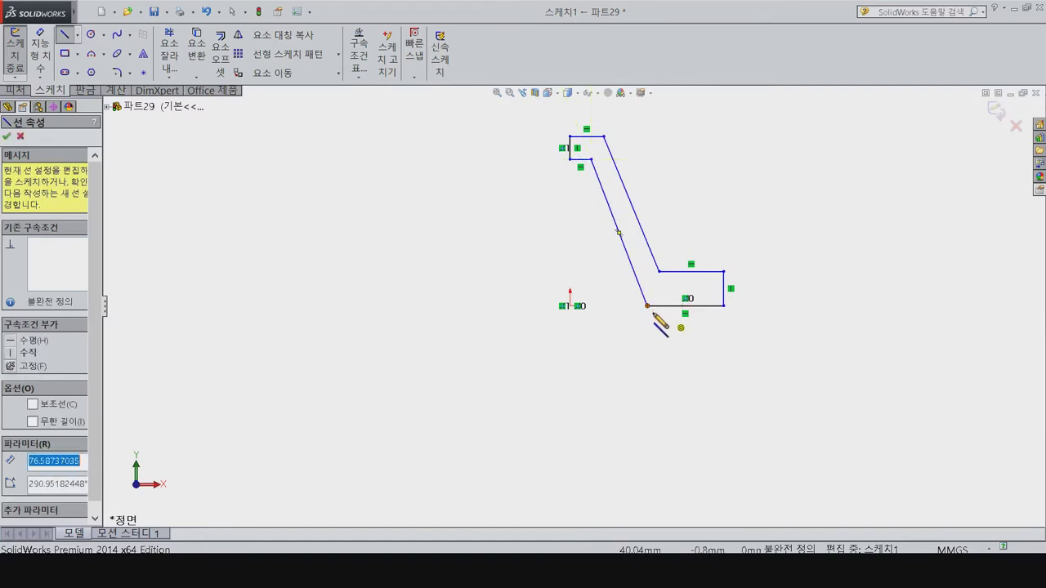
{"action": "key", "text": "Escape"}
{"action": "left_click_drag", "start_coordinate": [680, 227], "coordinate": [514, 216]}
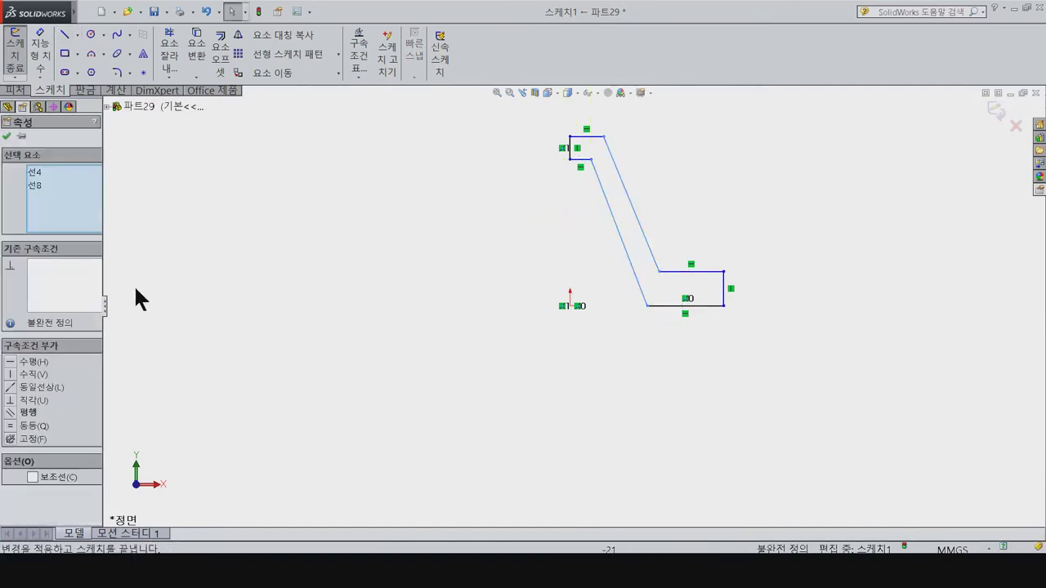
{"action": "left_click", "coordinate": [34, 410]}
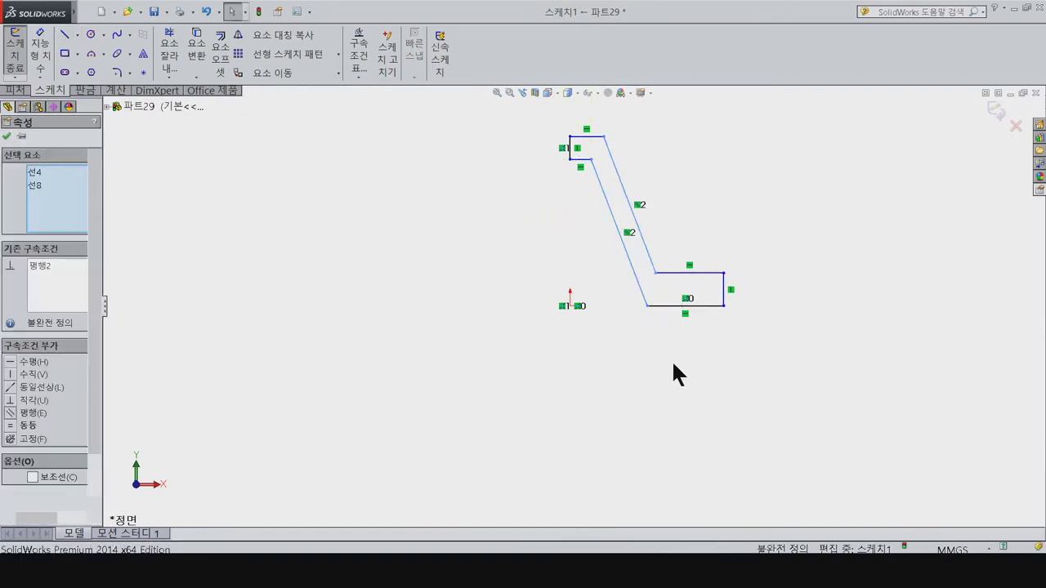
{"action": "left_click", "coordinate": [694, 350]}
Step: Dimension the overall width to 30 mm and the lower flange length to 15 mm
{"action": "right_click_drag", "start_coordinate": [735, 360], "coordinate": [716, 304]}
{"action": "left_click", "coordinate": [721, 300]}
{"action": "left_click", "coordinate": [569, 149]}
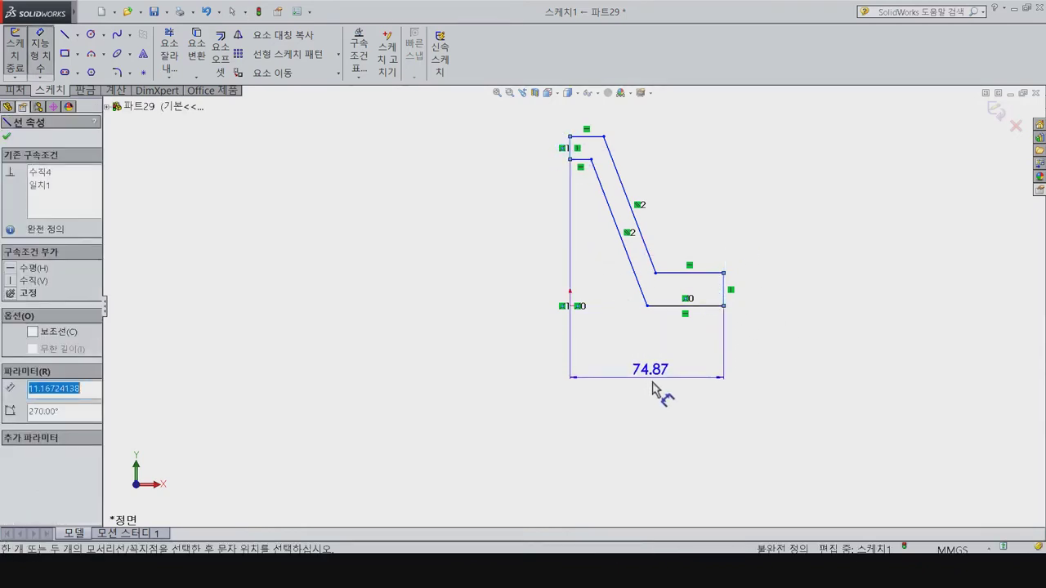
{"action": "left_click", "coordinate": [653, 388]}
{"action": "type", "text": "30"}
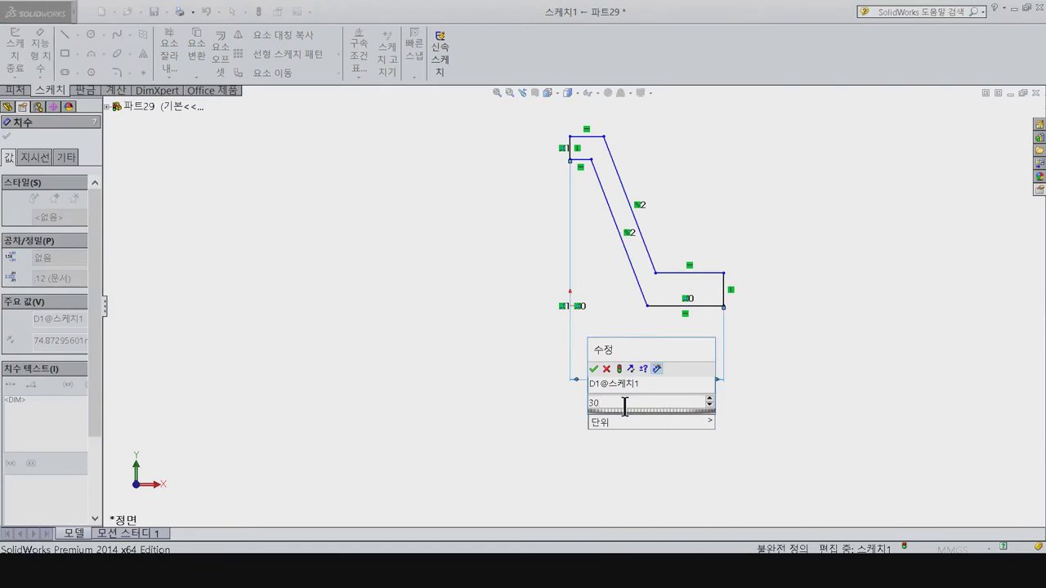
{"action": "key", "text": "Return"}
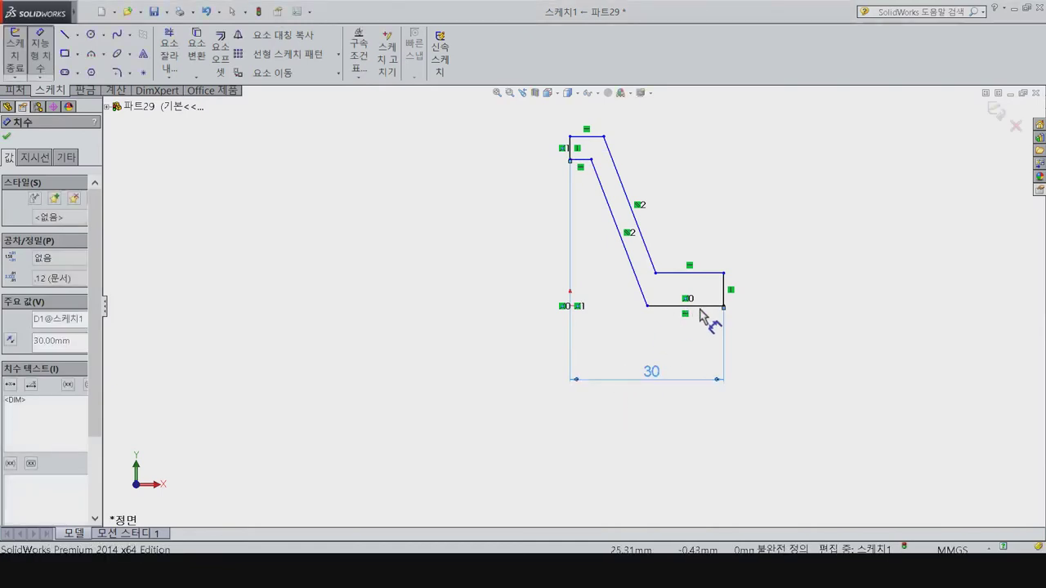
{"action": "left_click", "coordinate": [700, 307]}
{"action": "key", "text": "Escape"}
{"action": "left_click", "coordinate": [698, 272]}
{"action": "left_click", "coordinate": [780, 208]}
{"action": "type", "text": "15"}
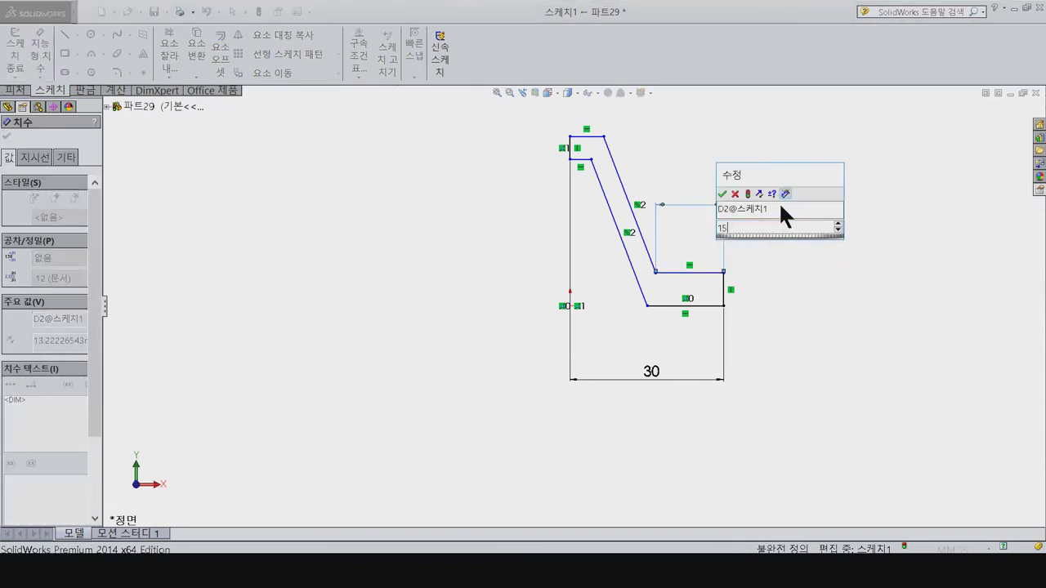
{"action": "key", "text": "Return"}
{"action": "key", "text": "Escape"}
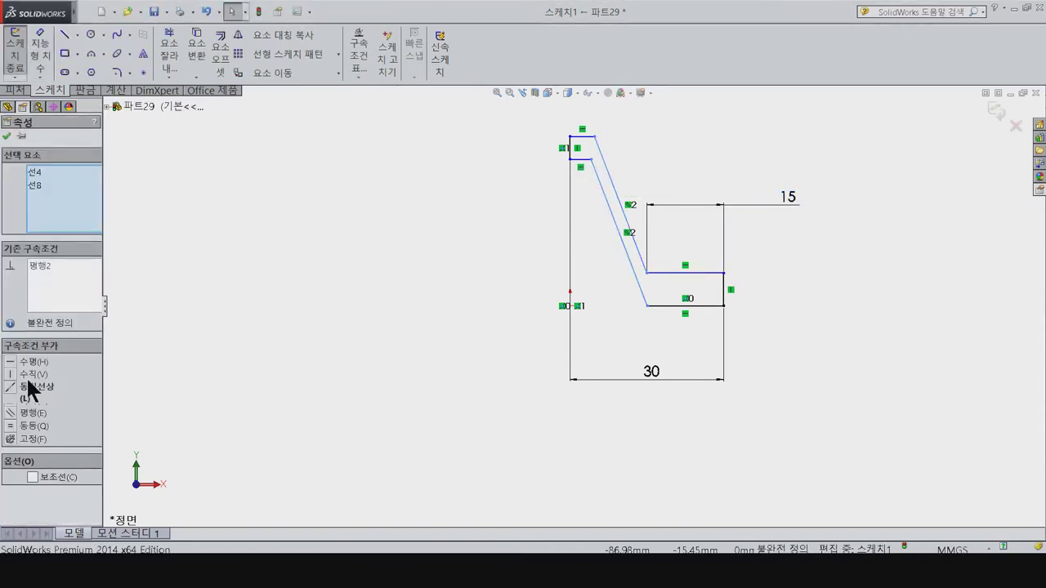
Step: Make the slanted walls vertical and set the wall thickness to 1.5 mm
{"action": "left_click", "coordinate": [33, 373]}
{"action": "left_click", "coordinate": [581, 270]}
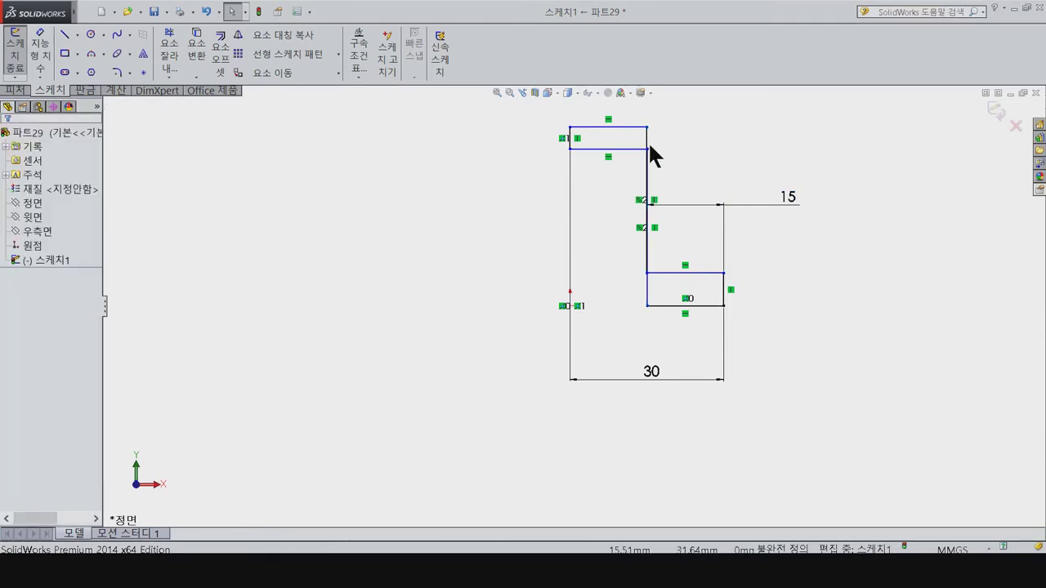
{"action": "left_click_drag", "start_coordinate": [647, 151], "coordinate": [613, 152]}
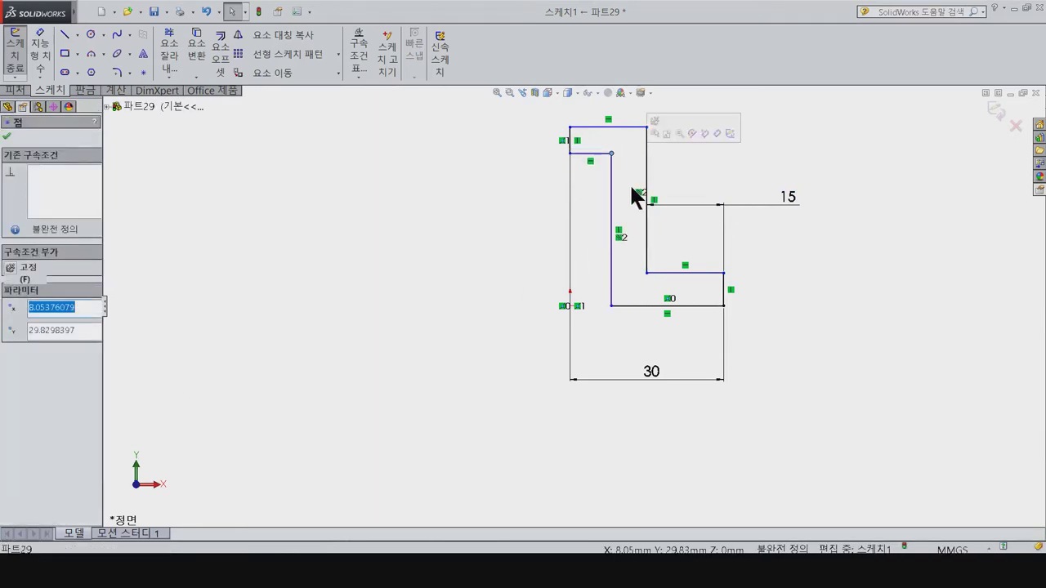
{"action": "right_click_drag", "start_coordinate": [636, 193], "coordinate": [635, 163]}
{"action": "left_click", "coordinate": [612, 189]}
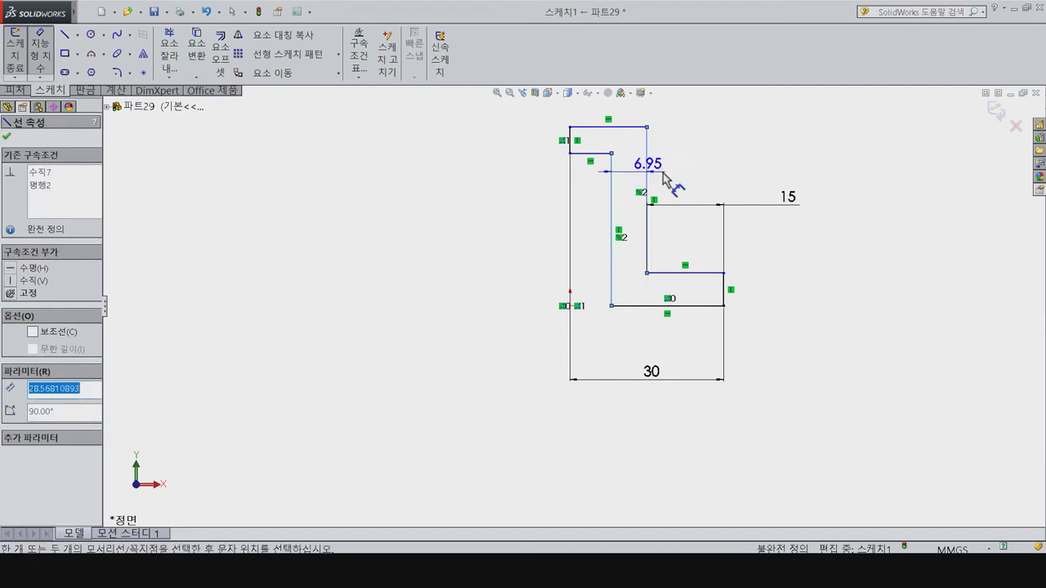
{"action": "left_click", "coordinate": [647, 191]}
{"action": "left_click", "coordinate": [715, 186]}
{"action": "type", "text": "1.5"}
{"action": "key", "text": "Return"}
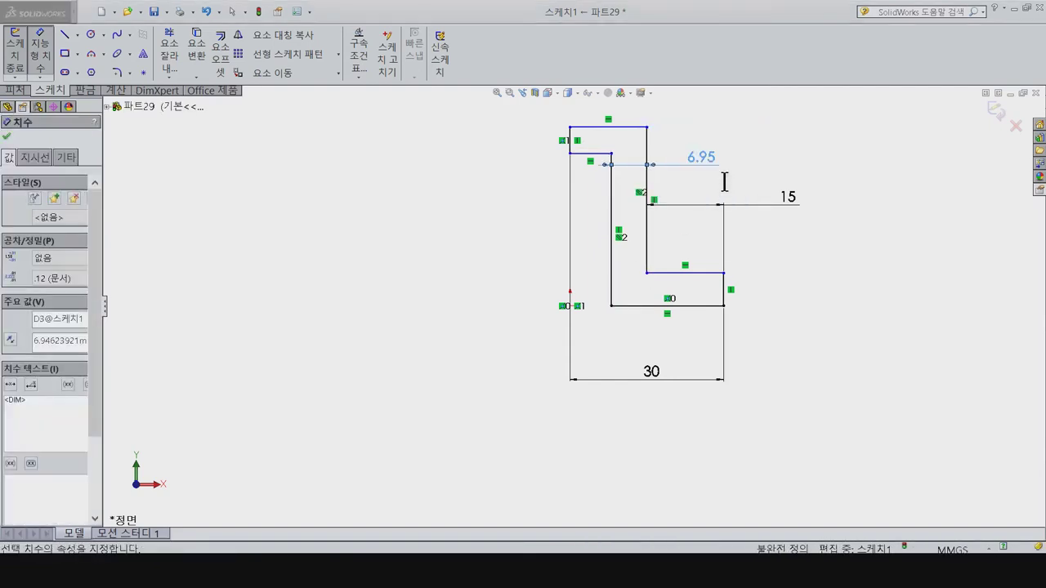
Step: Set both the lower and upper flange thicknesses to 1.5 mm
{"action": "left_click", "coordinate": [723, 297]}
{"action": "left_click", "coordinate": [846, 300]}
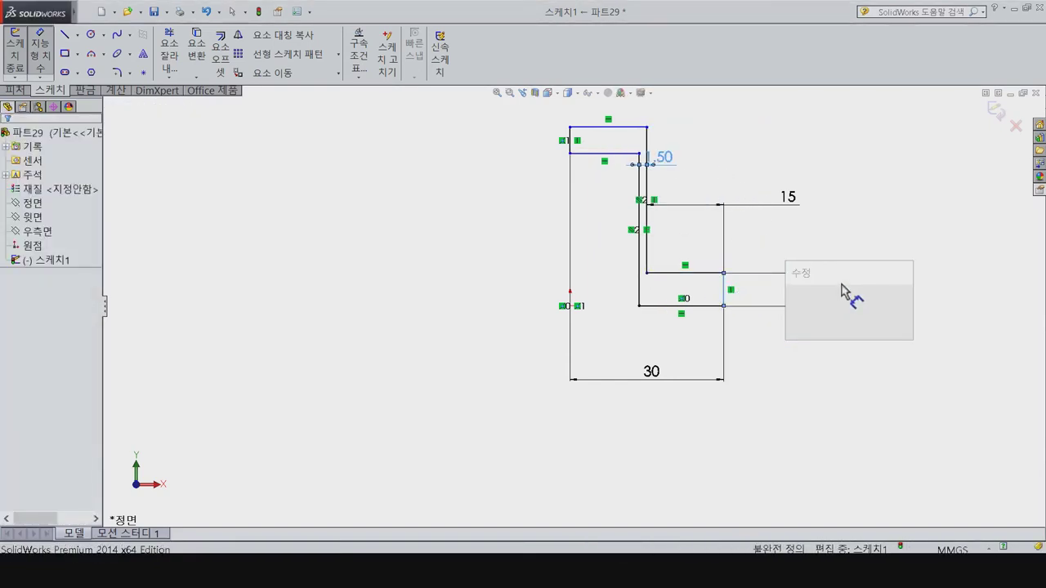
{"action": "type", "text": "1.5"}
{"action": "key", "text": "Return"}
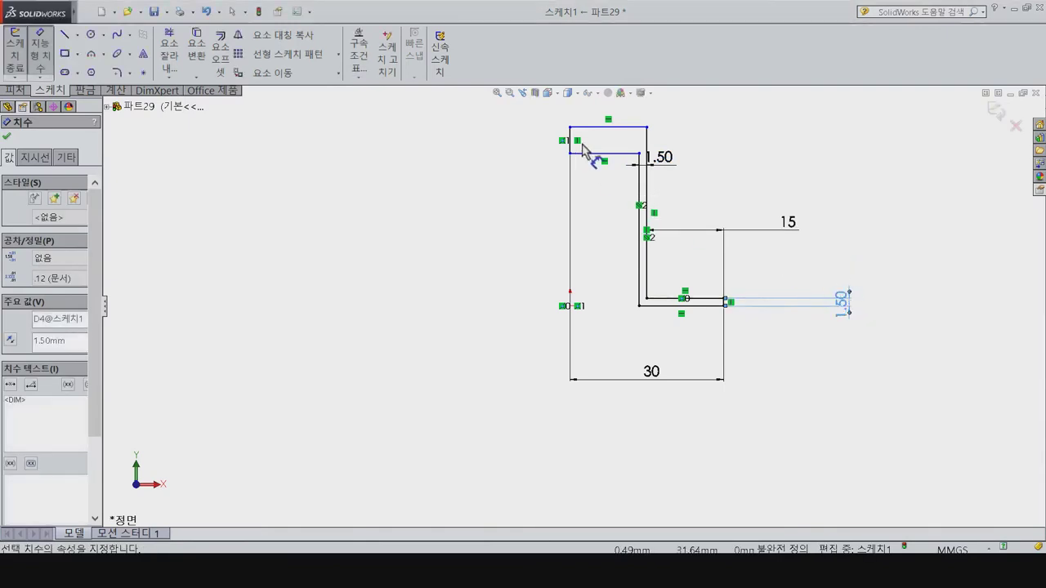
{"action": "left_click", "coordinate": [570, 144]}
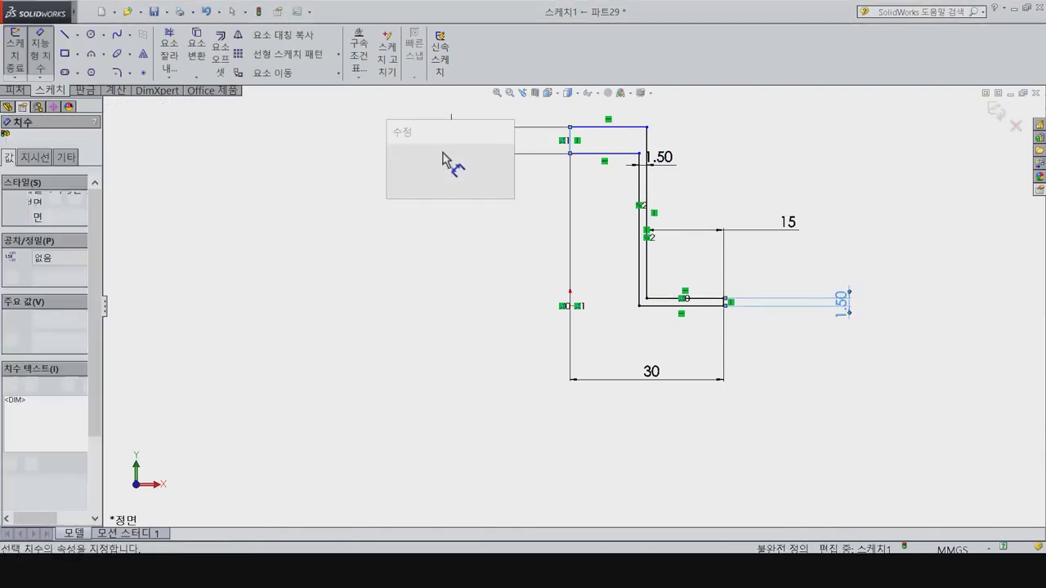
{"action": "left_click", "coordinate": [442, 155]}
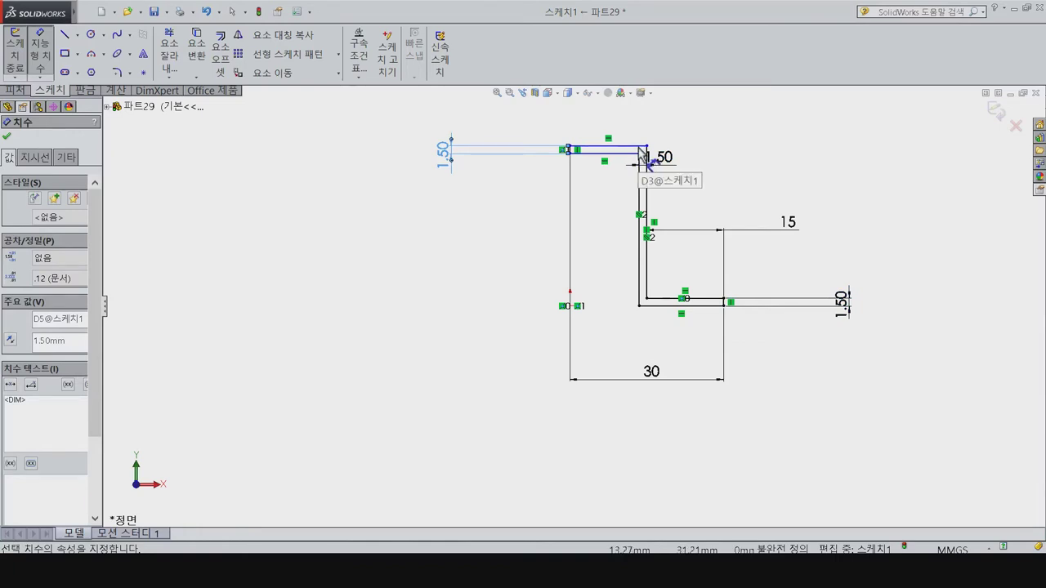
{"action": "left_click", "coordinate": [642, 156]}
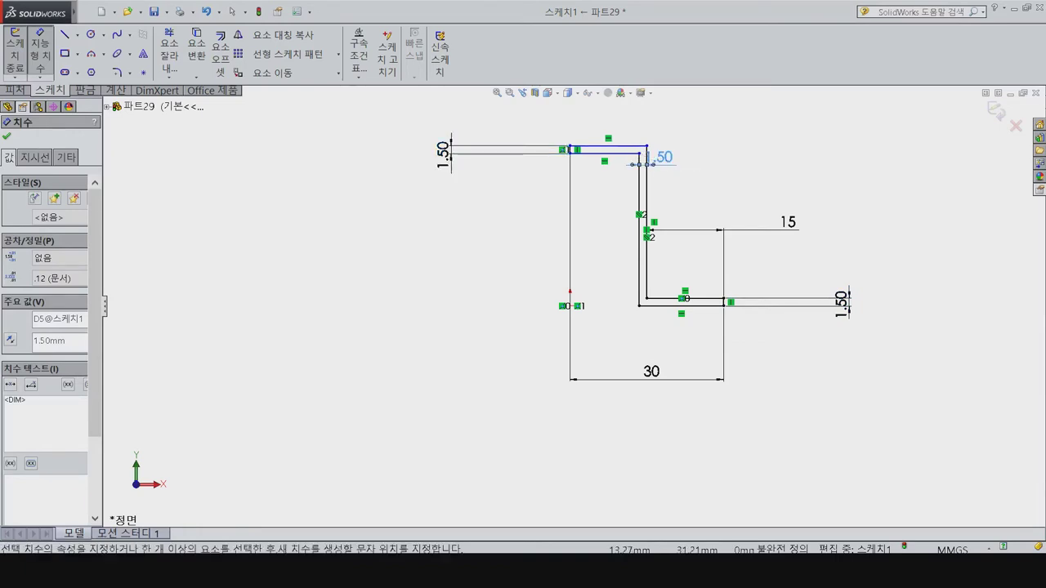
{"action": "left_click", "coordinate": [621, 150]}
{"action": "left_click", "coordinate": [633, 130]}
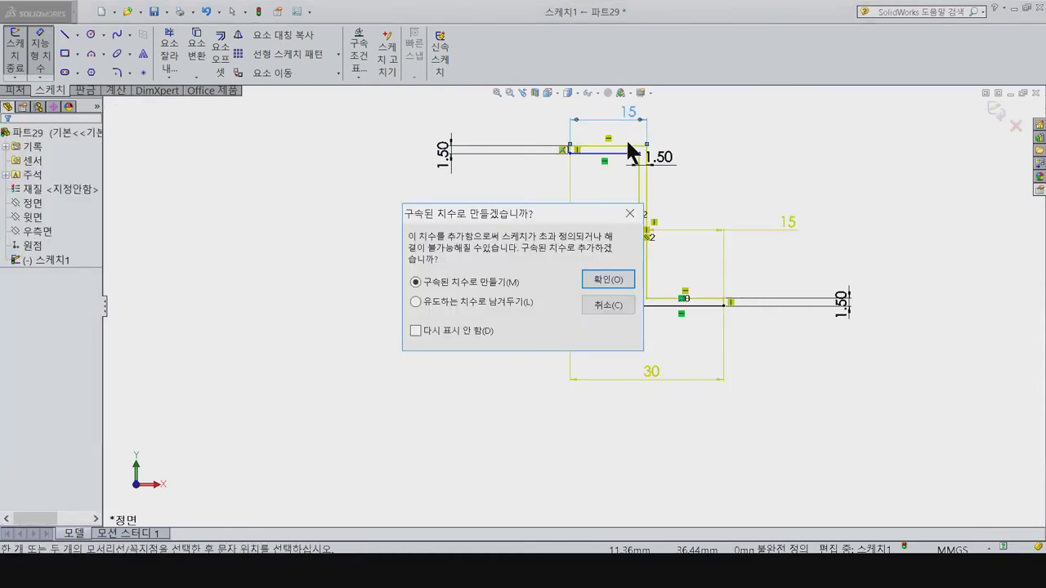
{"action": "left_click", "coordinate": [629, 214]}
{"action": "left_click", "coordinate": [624, 158]}
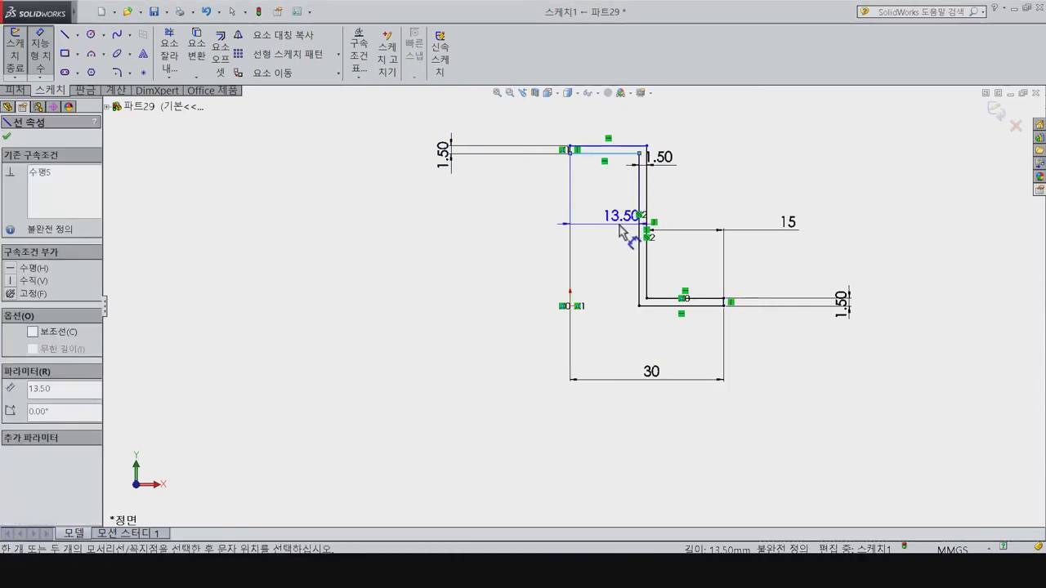
{"action": "key", "text": "Escape"}
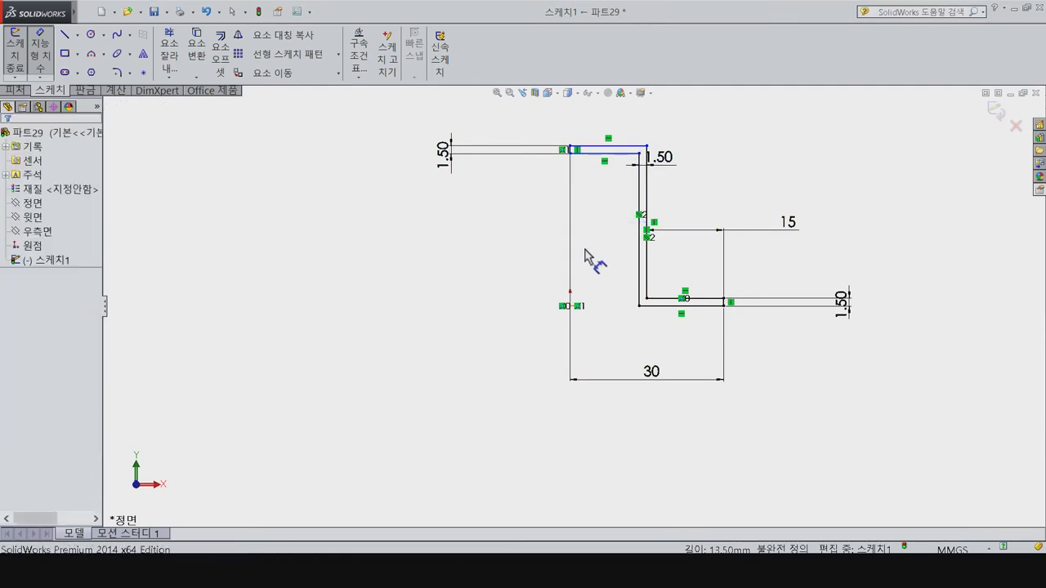
Step: Add the vertical height dimension (50 entered, 65.5 mm overall) and fit the sketch to view
{"action": "left_click", "coordinate": [684, 300]}
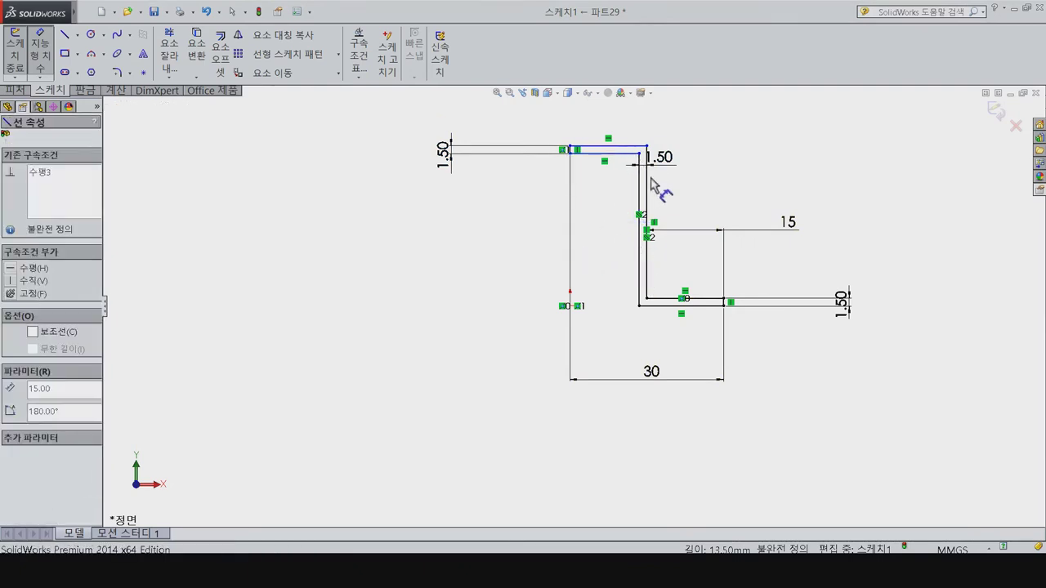
{"action": "left_click", "coordinate": [648, 147]}
{"action": "left_click", "coordinate": [909, 301]}
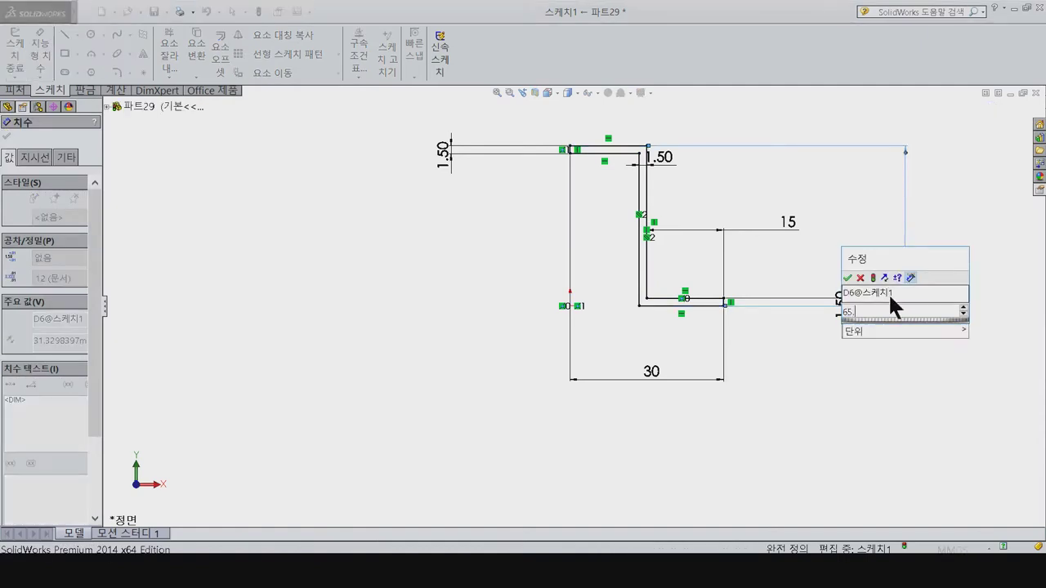
{"action": "type", "text": "50"}
{"action": "key", "text": "Return"}
{"action": "key", "text": "z"}
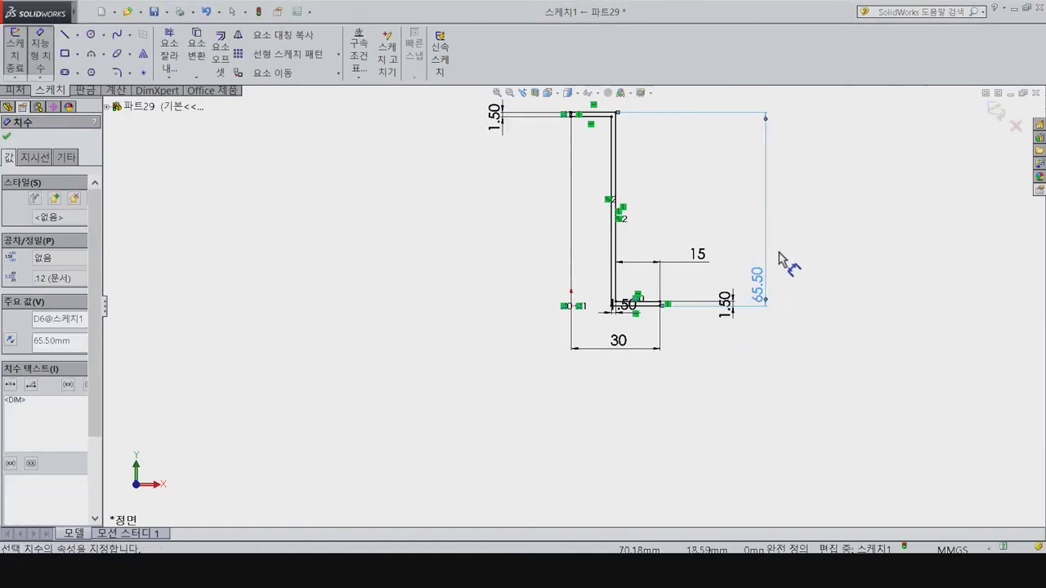
{"action": "key", "text": "f"}
{"action": "left_click", "coordinate": [14, 89]}
Step: Extrude the Z profile 24 mm with Mid Plane, then view the part from the top
{"action": "left_click", "coordinate": [18, 53]}
{"action": "left_click", "coordinate": [69, 215]}
{"action": "left_click", "coordinate": [70, 282]}
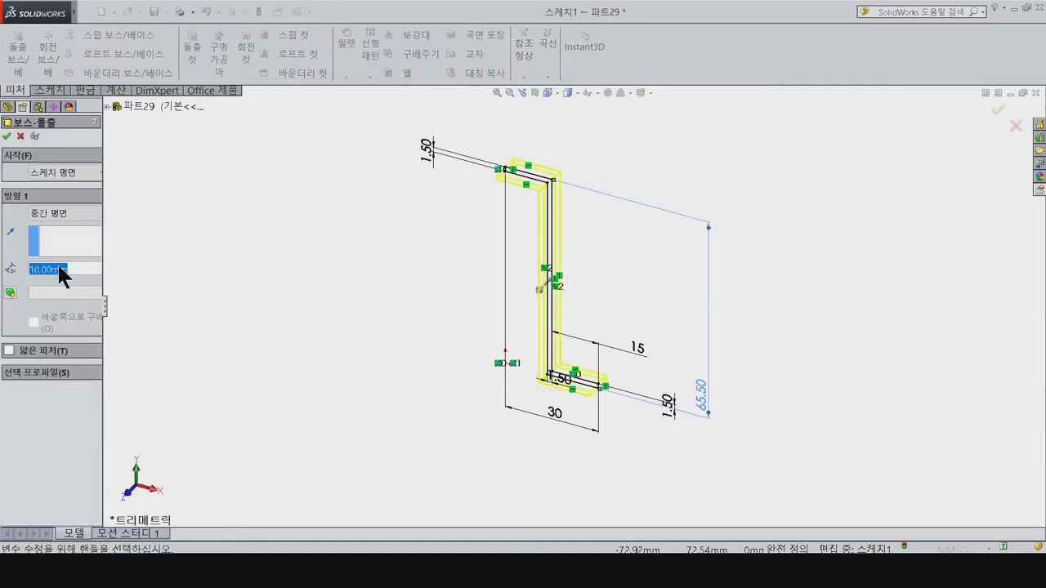
{"action": "type", "text": "24"}
{"action": "key", "text": "Return"}
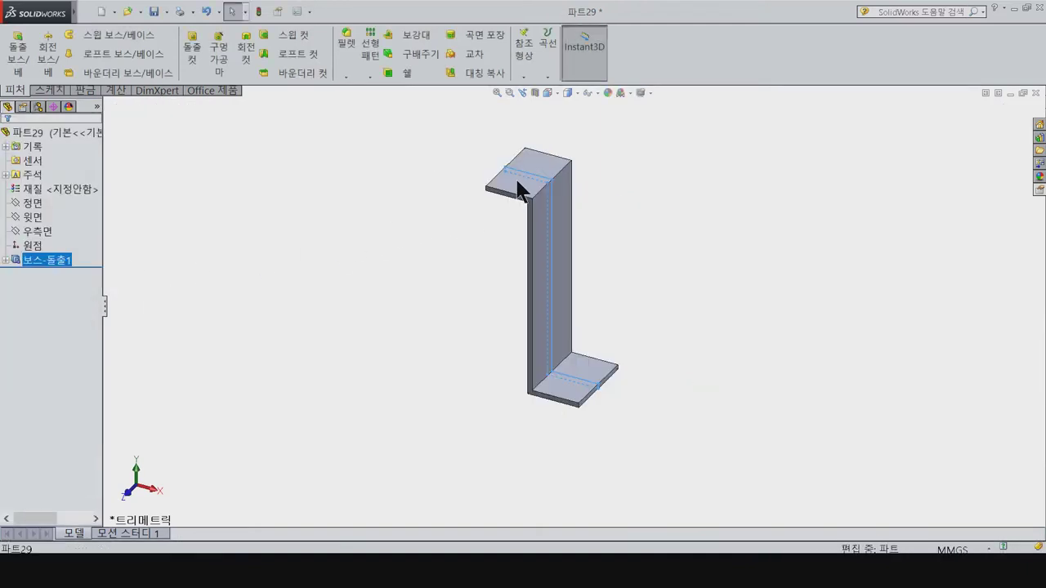
{"action": "left_click", "coordinate": [517, 184]}
{"action": "key", "text": "ctrl+5"}
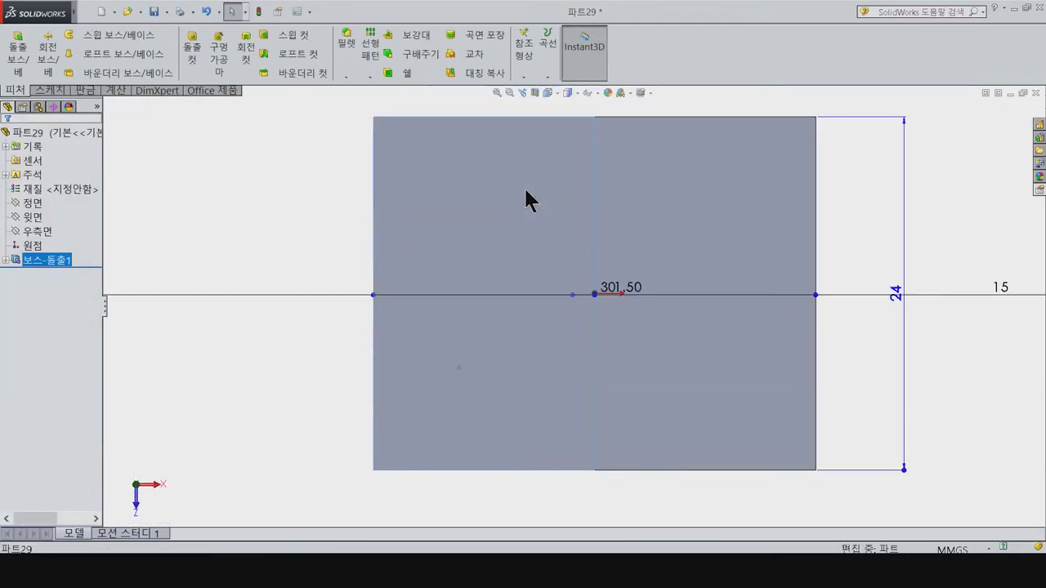
{"action": "left_click", "coordinate": [65, 89]}
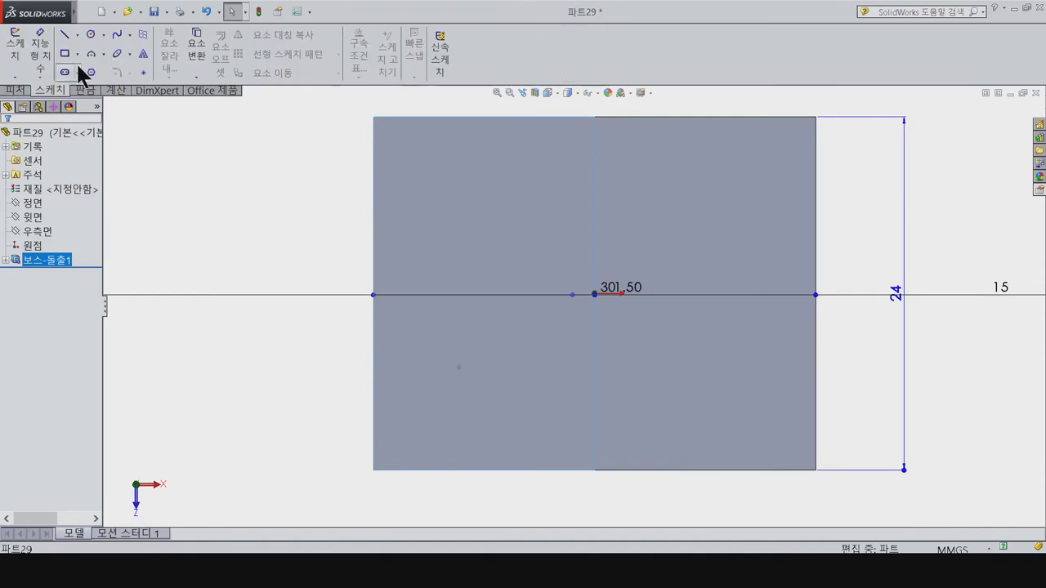
Step: Start a sketch on the part face and draw an upper and a lower rectangle
{"action": "left_click", "coordinate": [12, 48]}
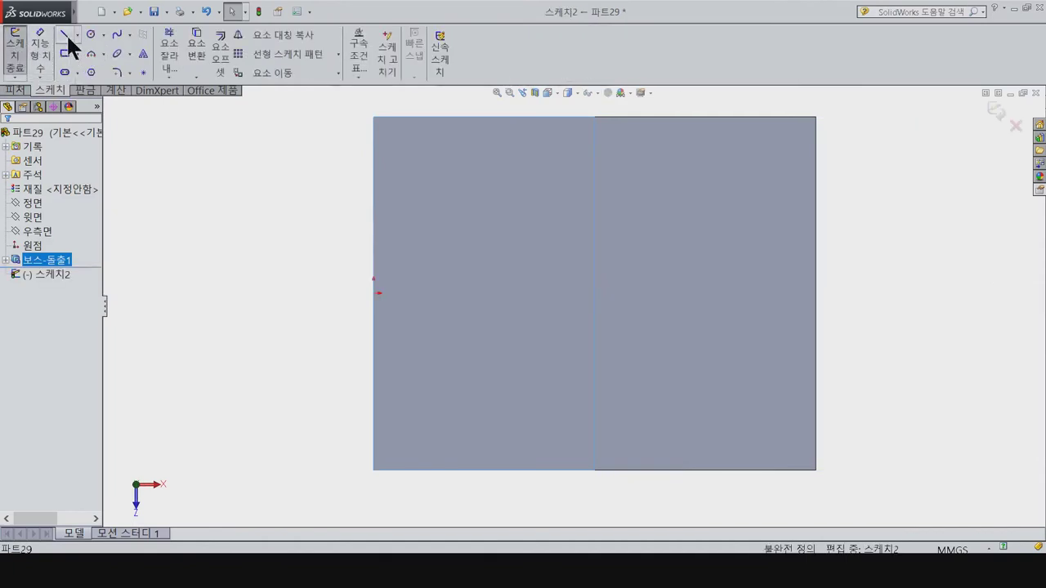
{"action": "left_click", "coordinate": [373, 117]}
{"action": "left_click", "coordinate": [559, 217]}
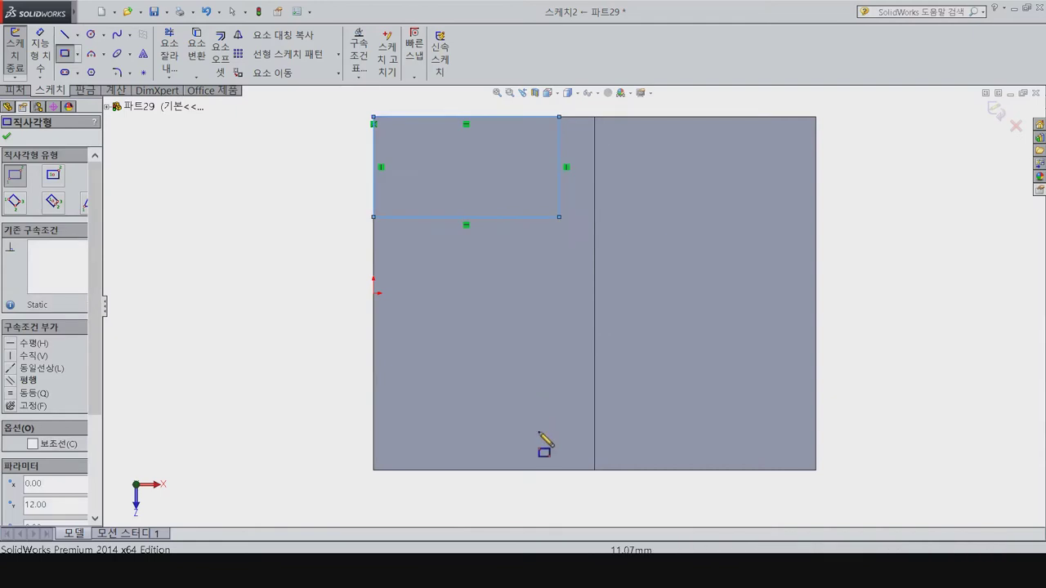
{"action": "left_click", "coordinate": [558, 470]}
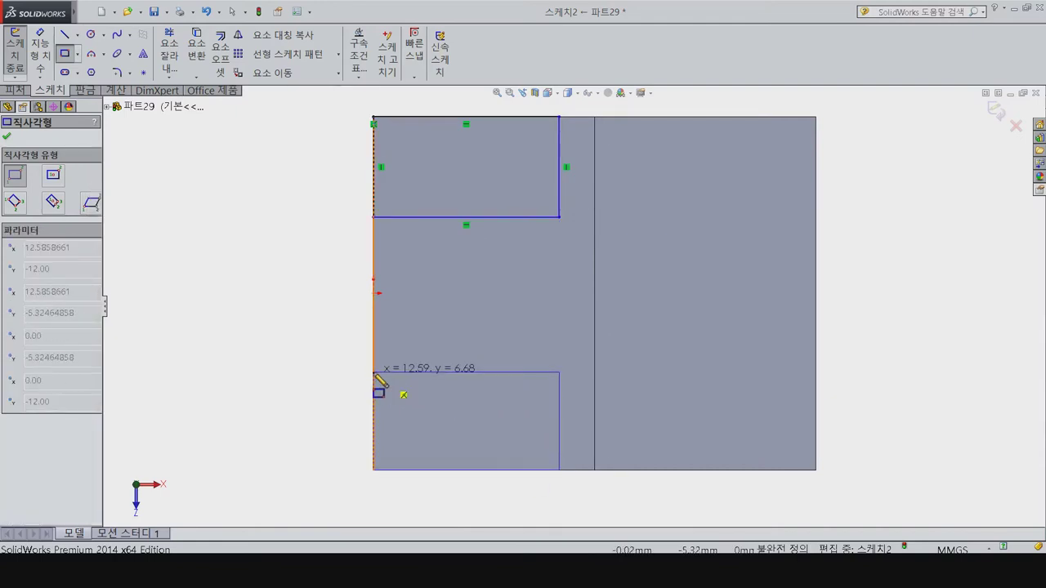
{"action": "left_click", "coordinate": [373, 371]}
Step: Dimension both rectangles' heights to 6 mm
{"action": "right_click_drag", "start_coordinate": [423, 472], "coordinate": [378, 425]}
{"action": "left_click", "coordinate": [374, 420]}
{"action": "left_click", "coordinate": [274, 417]}
{"action": "type", "text": "6"}
{"action": "key", "text": "Return"}
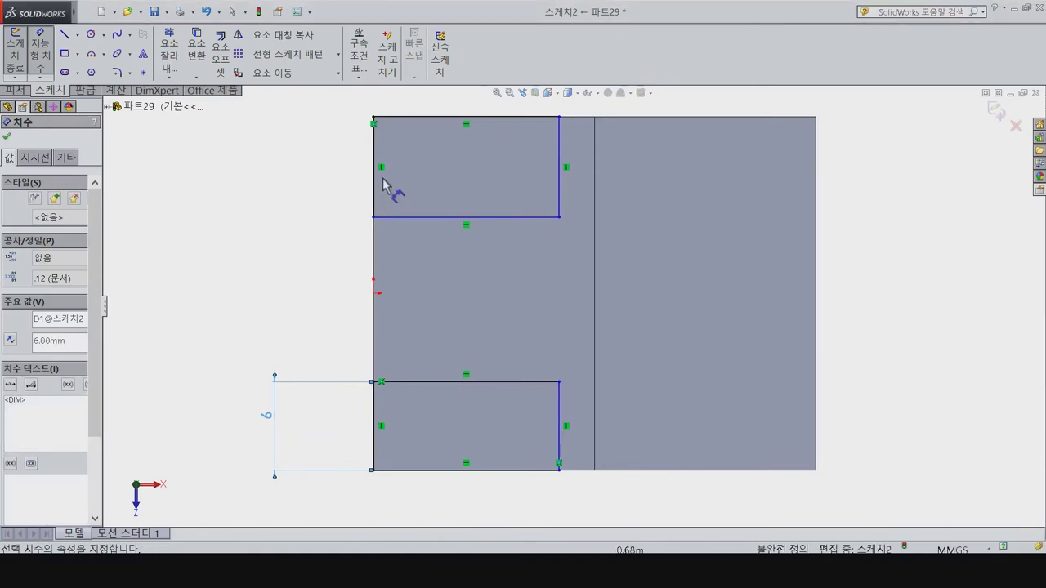
{"action": "left_click", "coordinate": [375, 190]}
{"action": "left_click", "coordinate": [275, 187]}
{"action": "key", "text": "Return"}
{"action": "left_click", "coordinate": [584, 194]}
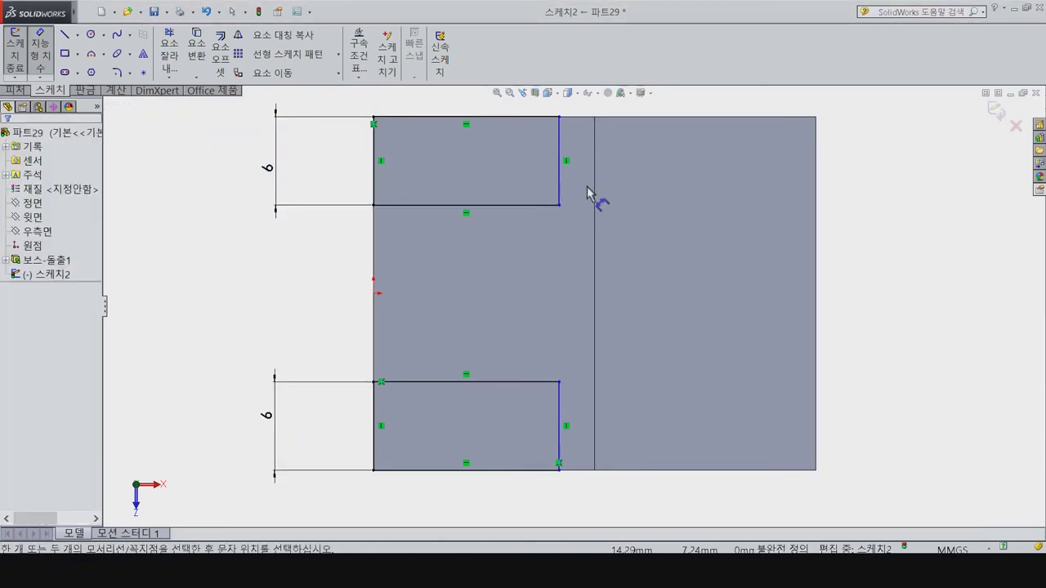
Step: Set both rectangles' gaps to the centerline at 1.5 mm
{"action": "left_click", "coordinate": [560, 194]}
{"action": "left_click", "coordinate": [594, 195]}
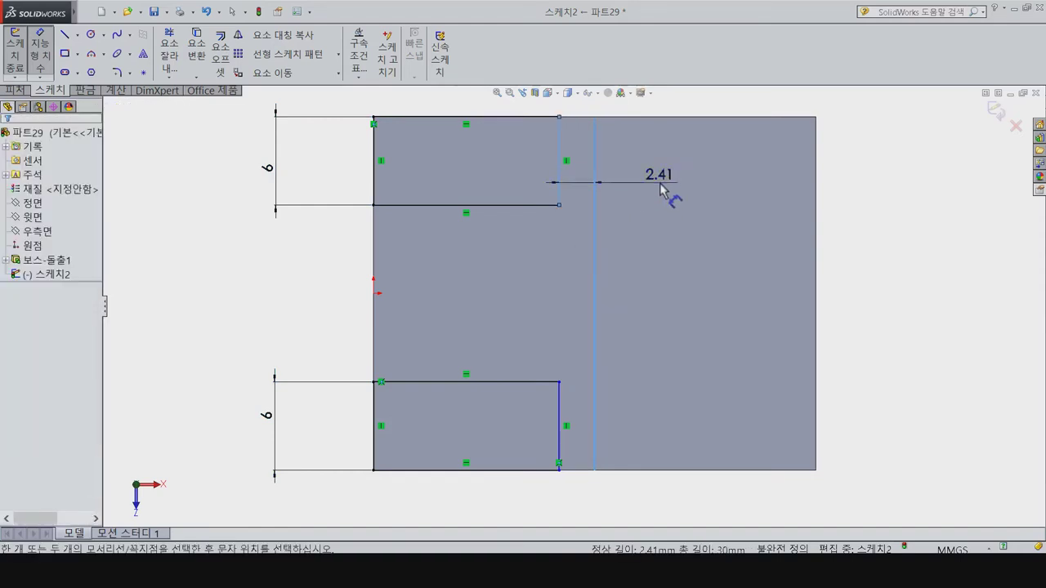
{"action": "left_click", "coordinate": [660, 191]}
{"action": "type", "text": "1.5"}
{"action": "key", "text": "Return"}
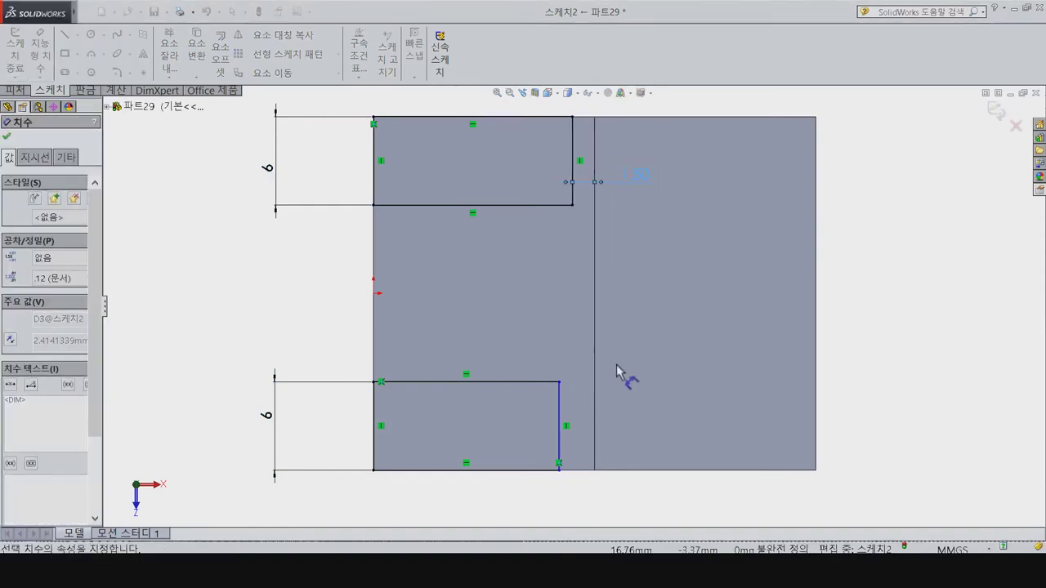
{"action": "left_click", "coordinate": [558, 425]}
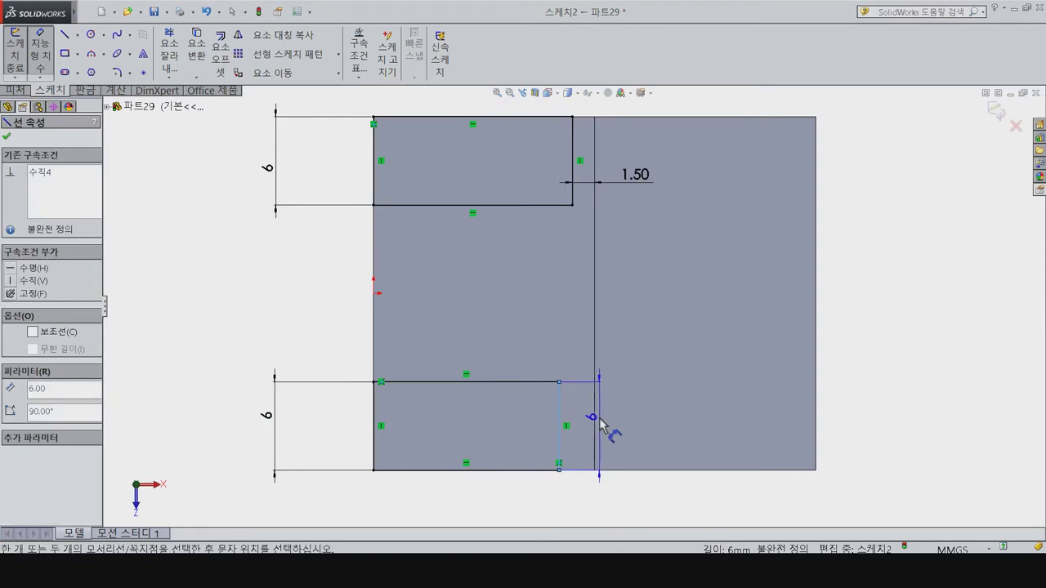
{"action": "left_click", "coordinate": [594, 424]}
{"action": "left_click", "coordinate": [684, 417]}
{"action": "type", "text": "1.5"}
{"action": "key", "text": "Return"}
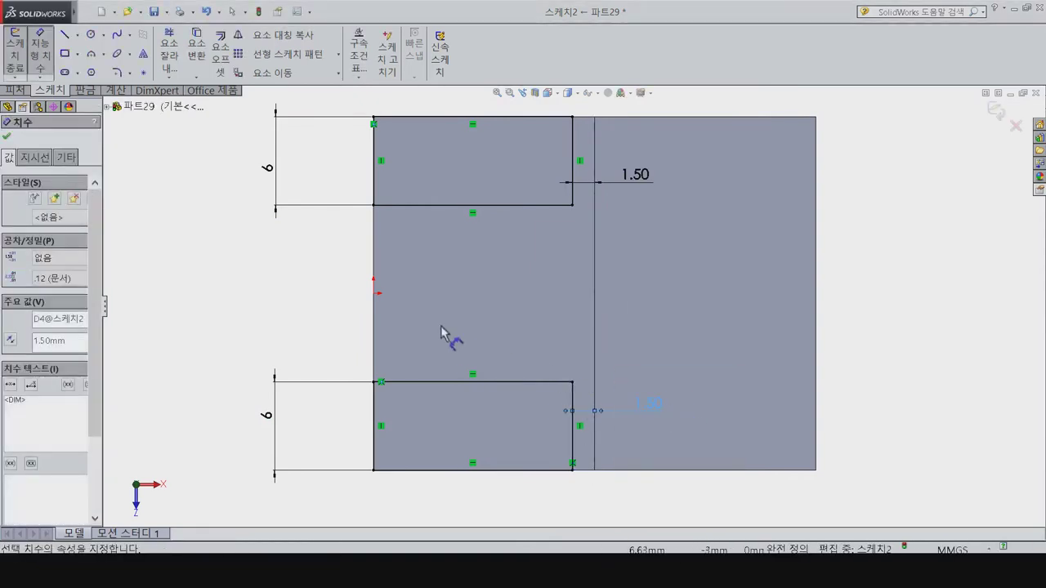
Step: Sketch a circle on the face between the two rectangles
{"action": "left_click", "coordinate": [90, 36]}
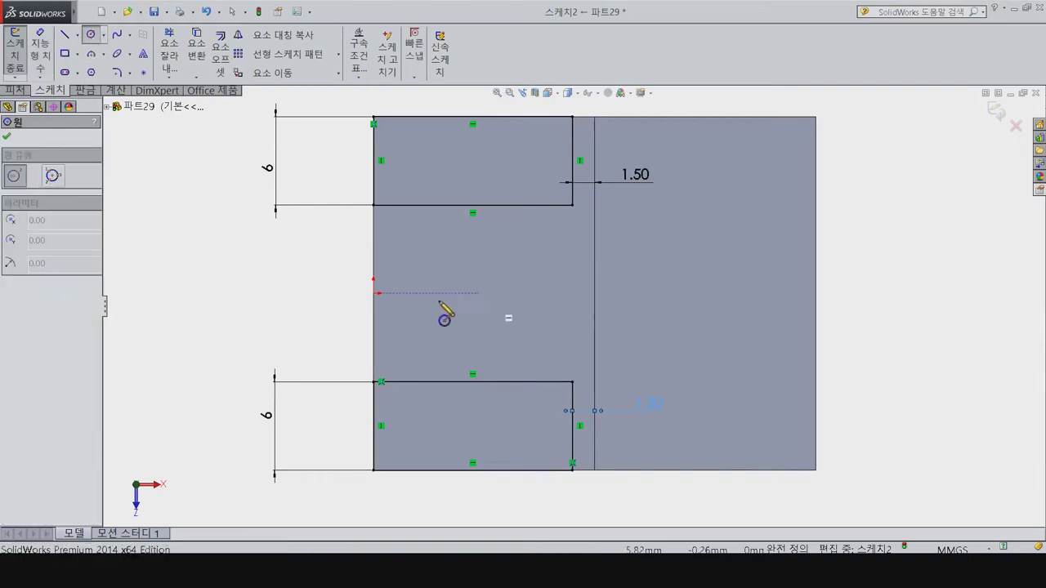
{"action": "left_click", "coordinate": [457, 293]}
{"action": "left_click", "coordinate": [487, 328]}
{"action": "right_click_drag", "start_coordinate": [488, 327], "coordinate": [455, 280]}
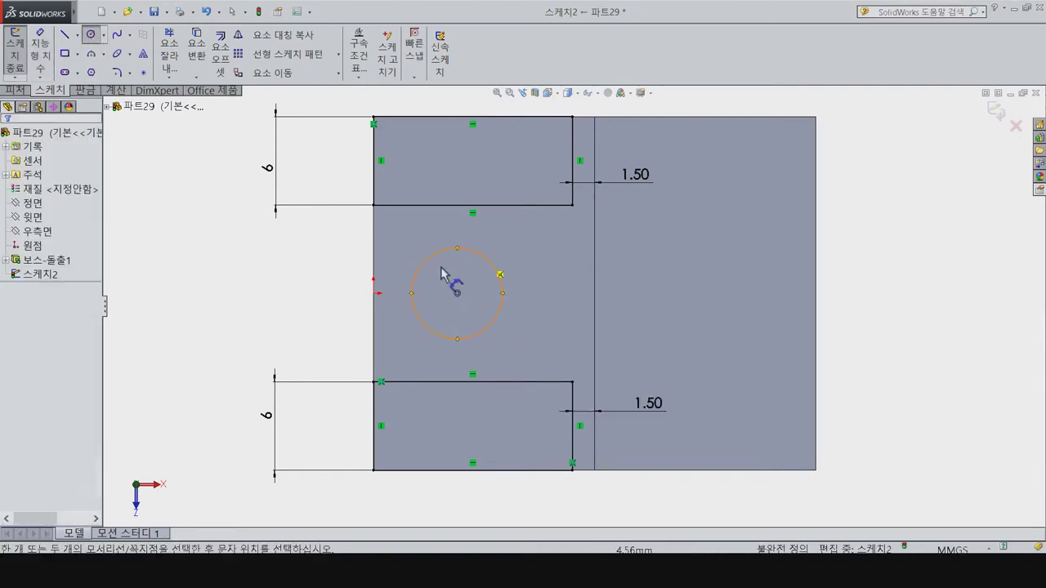
Step: Place the circle's centre 3 mm from the left edge and give it a Ø3 diameter
{"action": "left_click", "coordinate": [456, 294]}
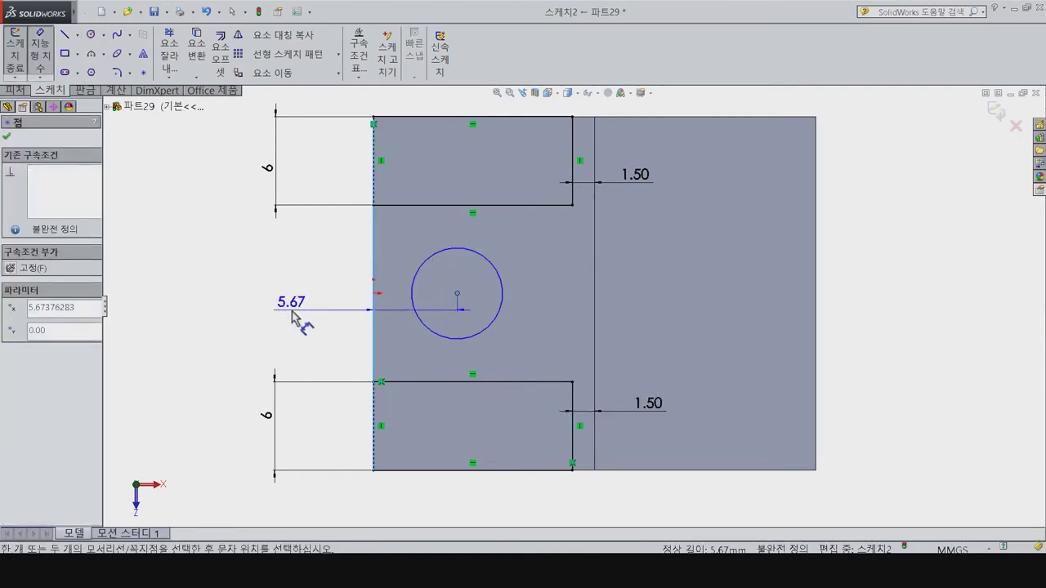
{"action": "left_click", "coordinate": [296, 319]}
{"action": "type", "text": "3"}
{"action": "key", "text": "Return"}
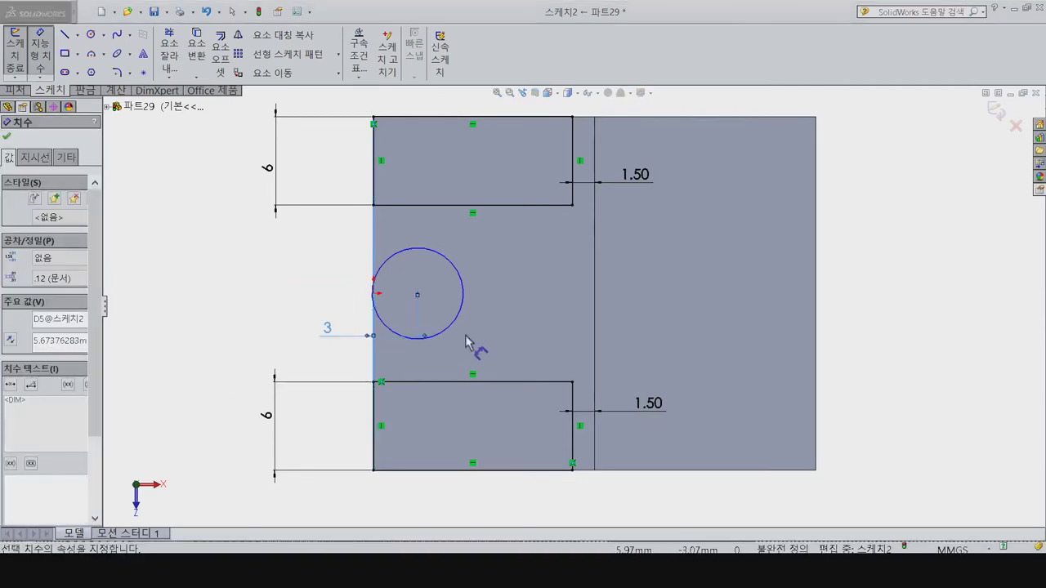
{"action": "left_click", "coordinate": [463, 297]}
{"action": "left_click", "coordinate": [532, 317]}
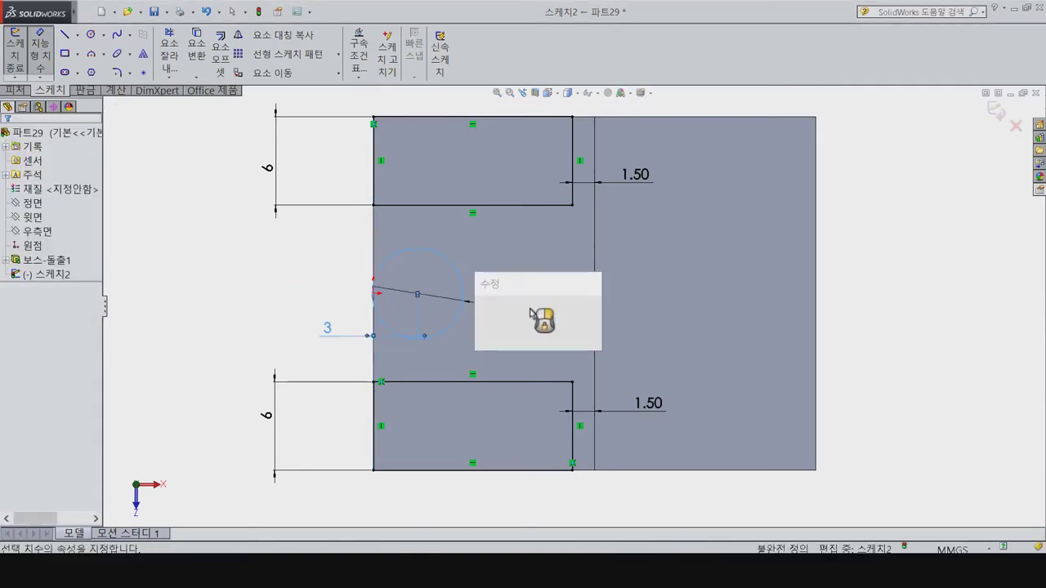
{"action": "type", "text": "3"}
{"action": "key", "text": "Return"}
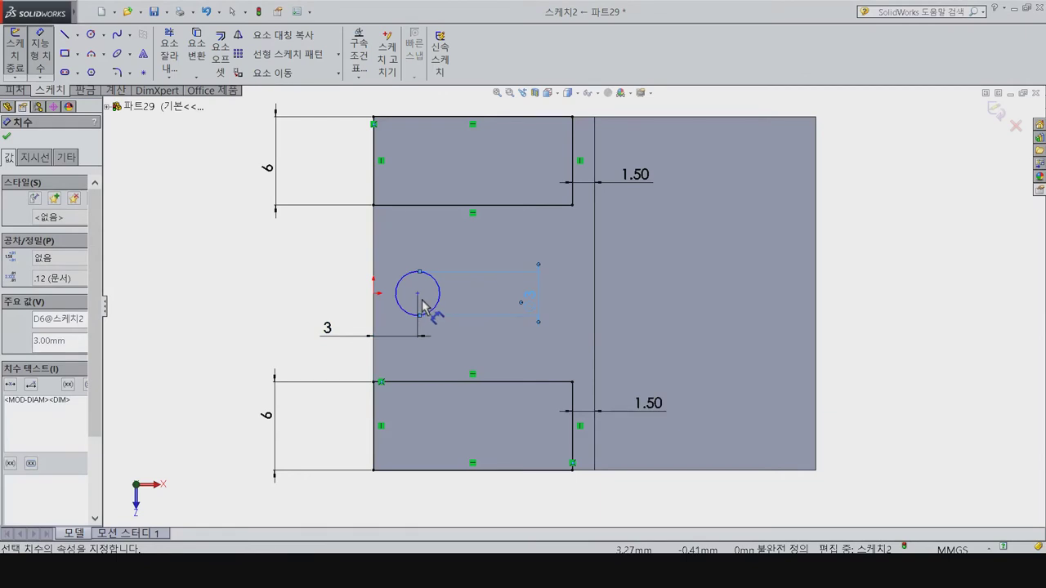
{"action": "key", "text": "Escape"}
Step: Add a Horizontal relation between the circle centre and the origin
{"action": "left_click", "coordinate": [417, 293]}
{"action": "left_click", "coordinate": [374, 293], "text": "ctrl"}
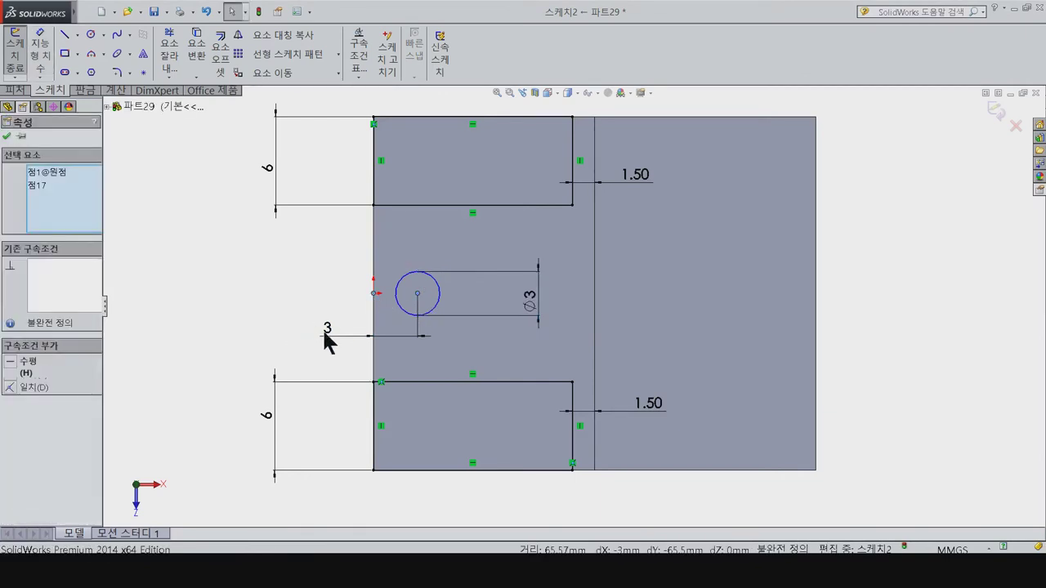
{"action": "left_click", "coordinate": [18, 361]}
{"action": "left_click", "coordinate": [21, 92]}
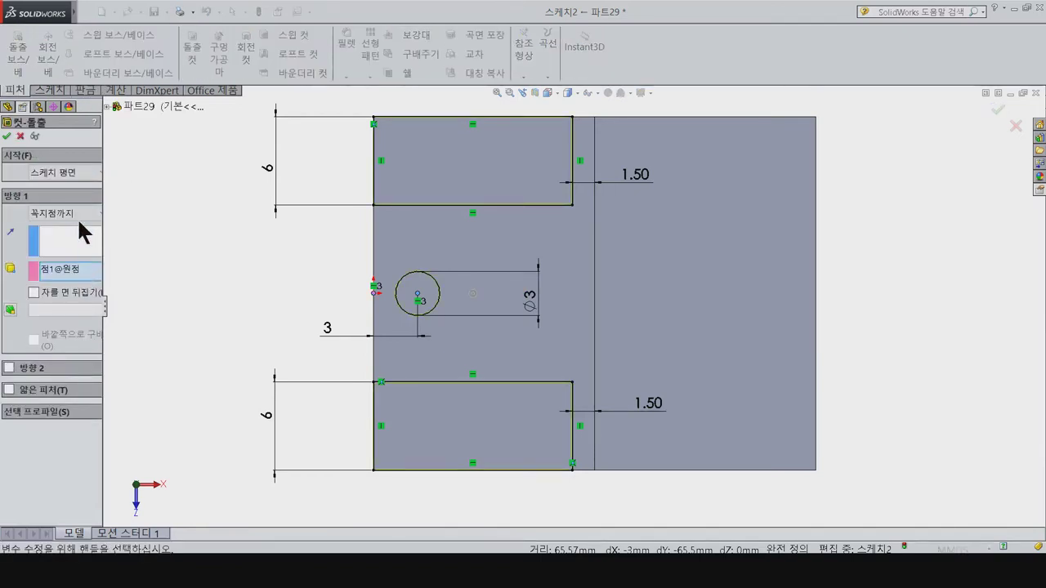
Step: Set the extruded cut to Through All in one direction, with Direction 2 off, and apply it
{"action": "left_click", "coordinate": [77, 216]}
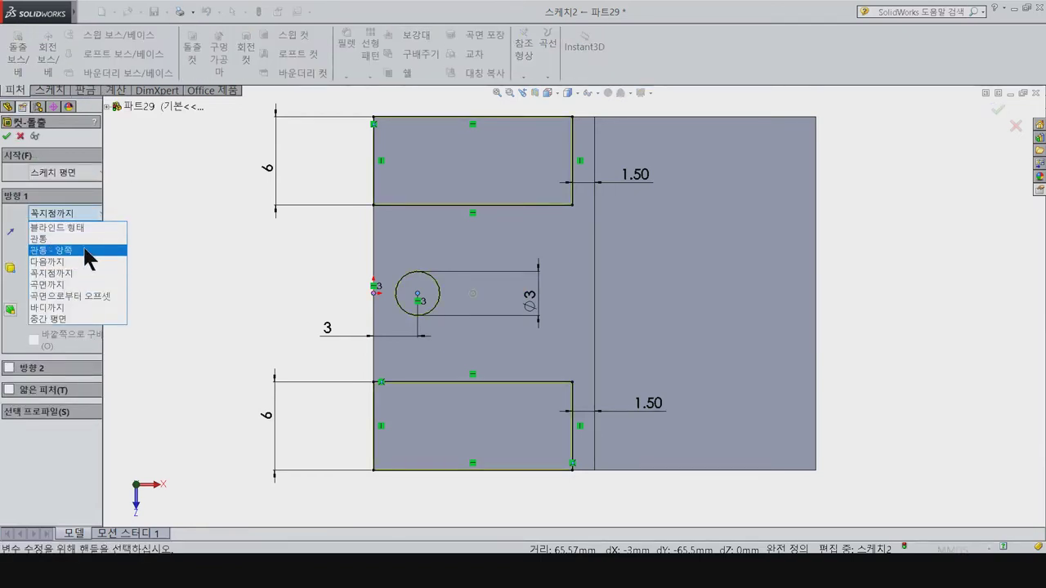
{"action": "left_click", "coordinate": [86, 250]}
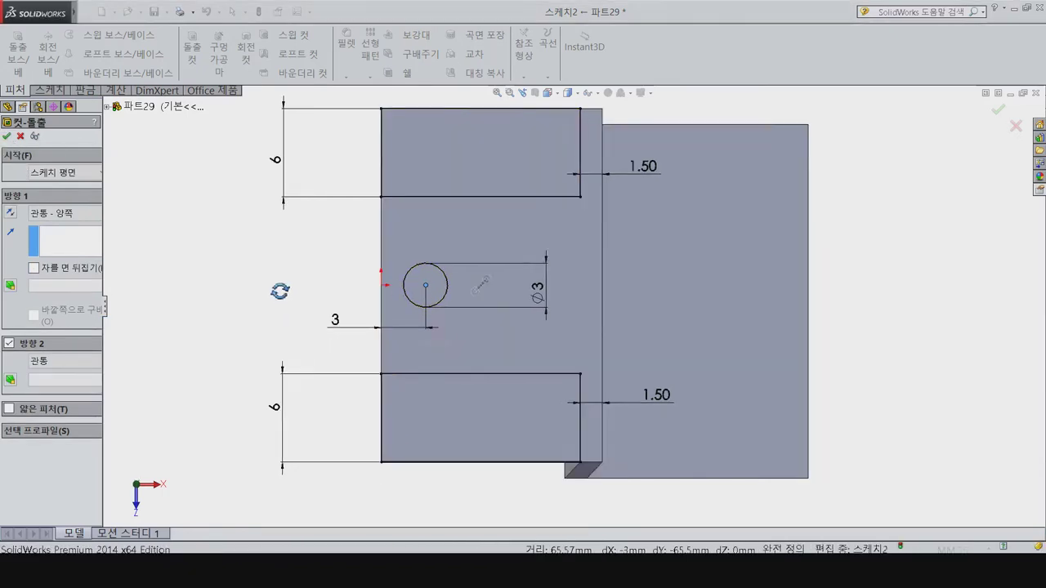
{"action": "left_click", "coordinate": [63, 218]}
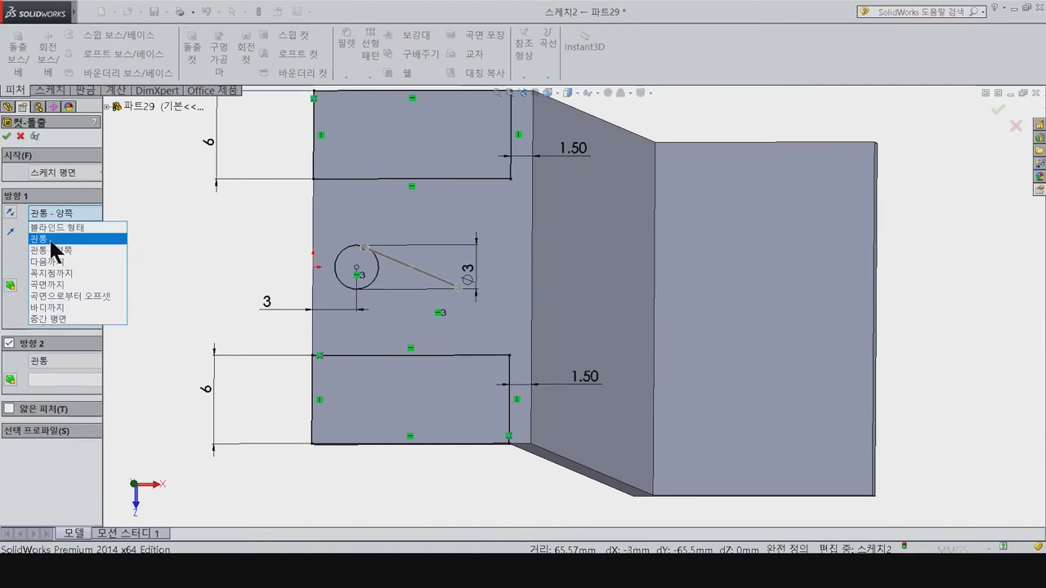
{"action": "left_click", "coordinate": [52, 240]}
{"action": "left_click", "coordinate": [9, 344]}
{"action": "left_click", "coordinate": [7, 136]}
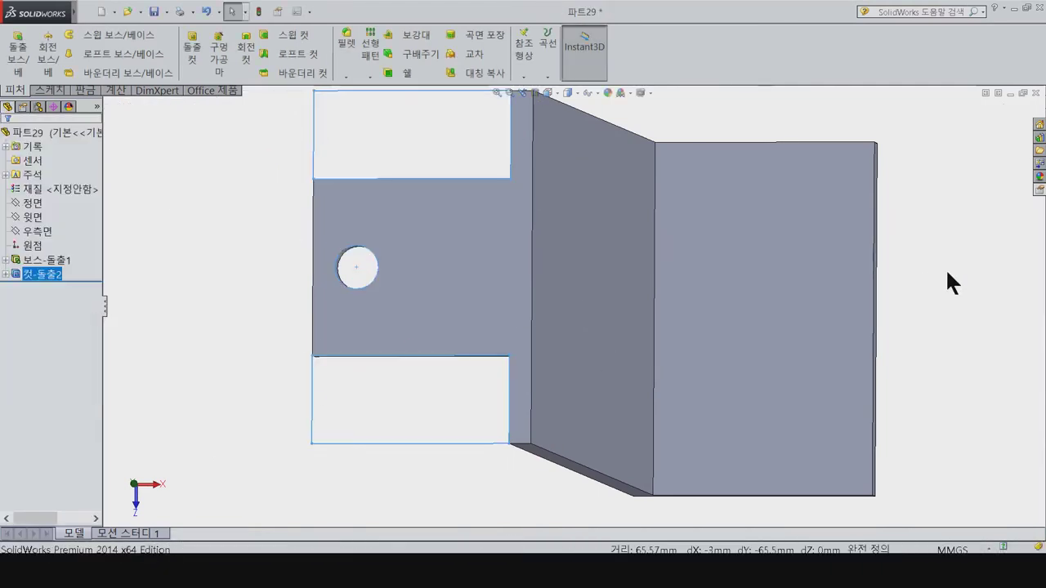
Step: Apply a 5 mm fillet to the tab's two outer corner edges
{"action": "mouse_move", "coordinate": [273, 368]}
{"action": "middle_mouse_down"}
{"action": "mouse_move", "coordinate": [273, 296]}
{"action": "mouse_move", "coordinate": [304, 320]}
{"action": "middle_mouse_up"}
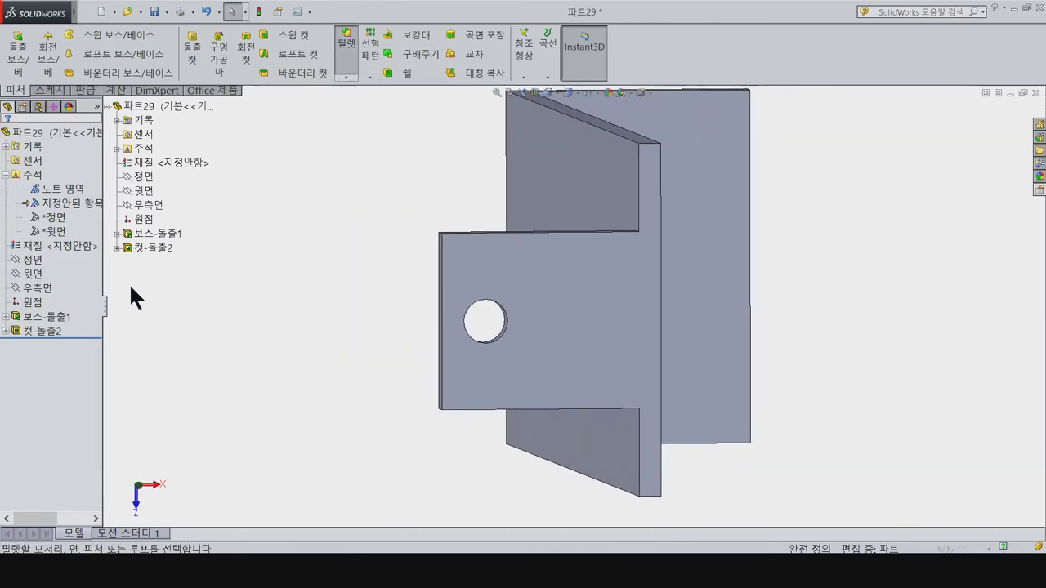
{"action": "type", "text": "5"}
{"action": "key", "text": "Return"}
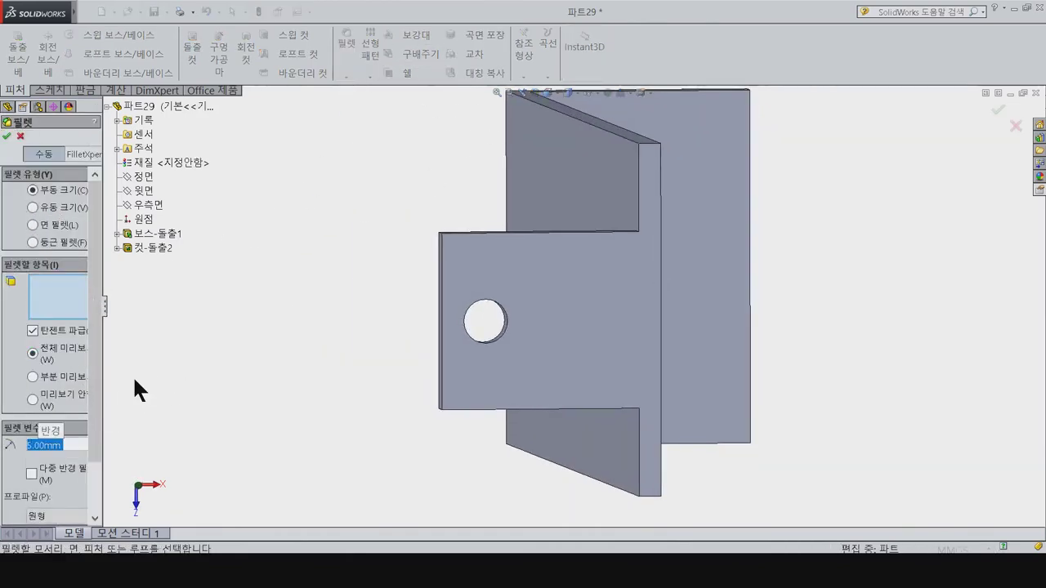
{"action": "middle_click_drag", "start_coordinate": [485, 322], "coordinate": [527, 372]}
{"action": "scroll", "coordinate": [507, 352], "scroll_direction": "down", "scroll_amount": 3}
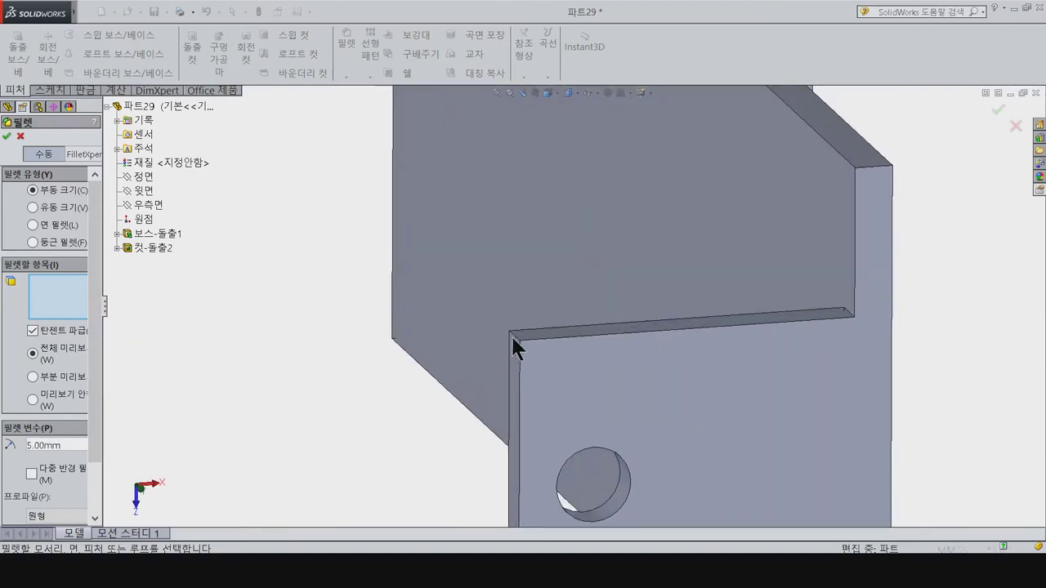
{"action": "left_click", "coordinate": [512, 340]}
{"action": "scroll", "coordinate": [494, 397], "scroll_direction": "up", "scroll_amount": 3}
{"action": "scroll", "coordinate": [561, 453], "scroll_direction": "down", "scroll_amount": 3}
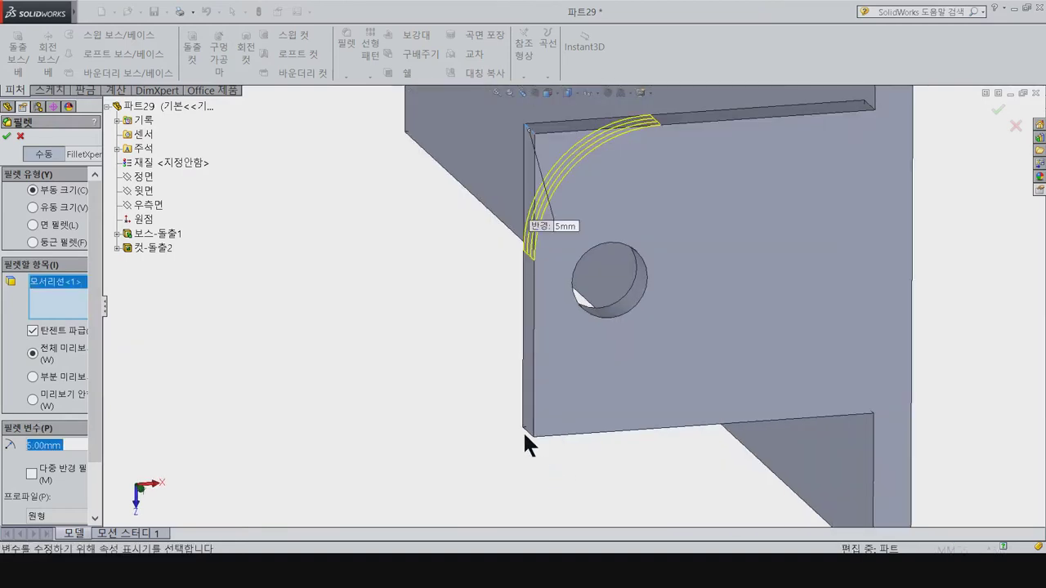
{"action": "left_click", "coordinate": [522, 428]}
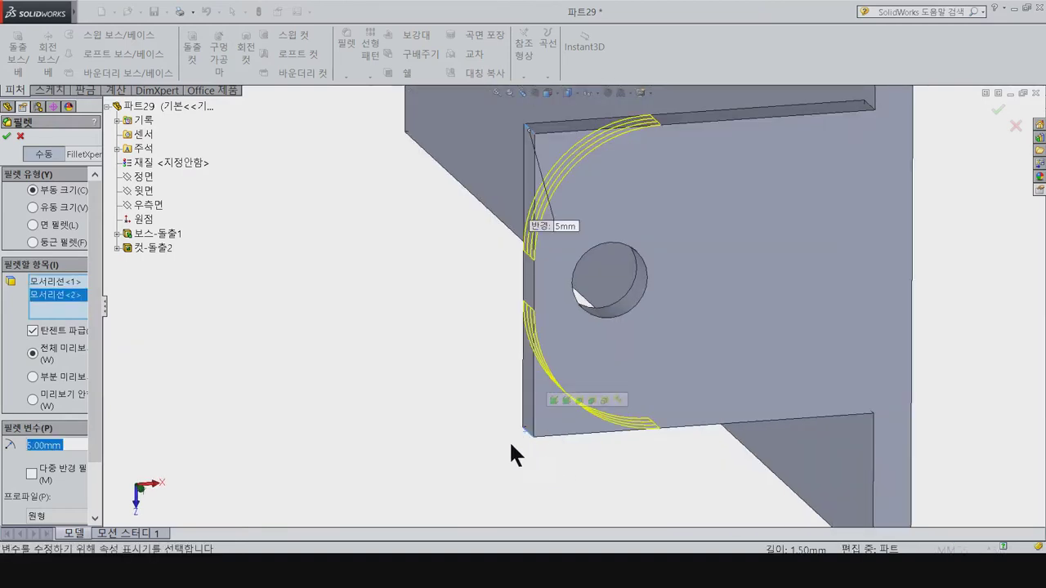
{"action": "left_click", "coordinate": [6, 136]}
Step: Select the face for the next sketch and view it Normal To
{"action": "mouse_move", "coordinate": [431, 396]}
{"action": "middle_mouse_down"}
{"action": "mouse_move", "coordinate": [479, 391]}
{"action": "mouse_move", "coordinate": [469, 352]}
{"action": "middle_mouse_up"}
{"action": "left_click", "coordinate": [945, 384]}
{"action": "key", "text": "ctrl+8"}
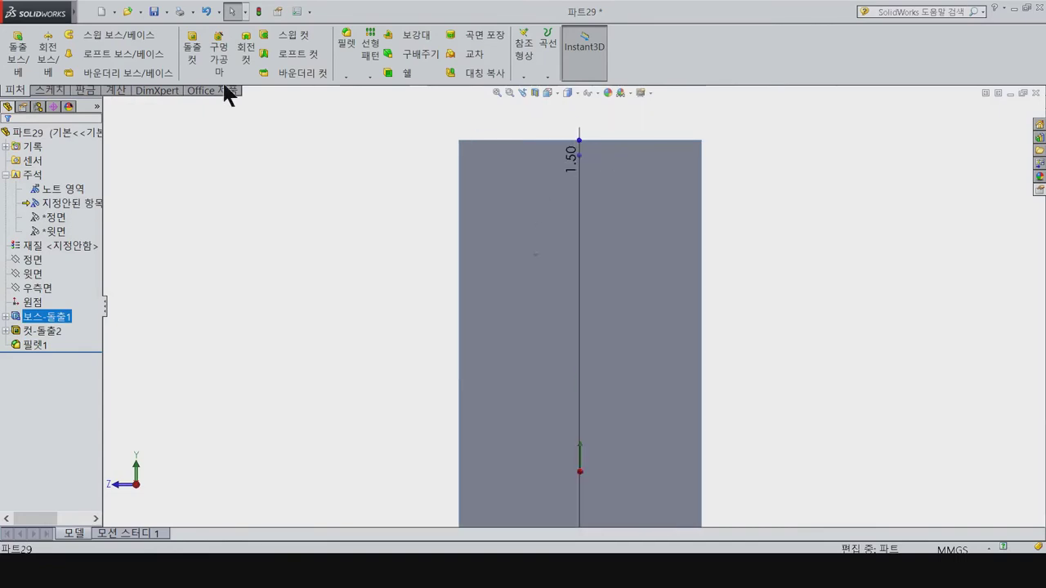
Step: Start a line sketch on the face and draw the left slanted line from the top edge down
{"action": "left_click", "coordinate": [51, 90]}
{"action": "left_click", "coordinate": [22, 59]}
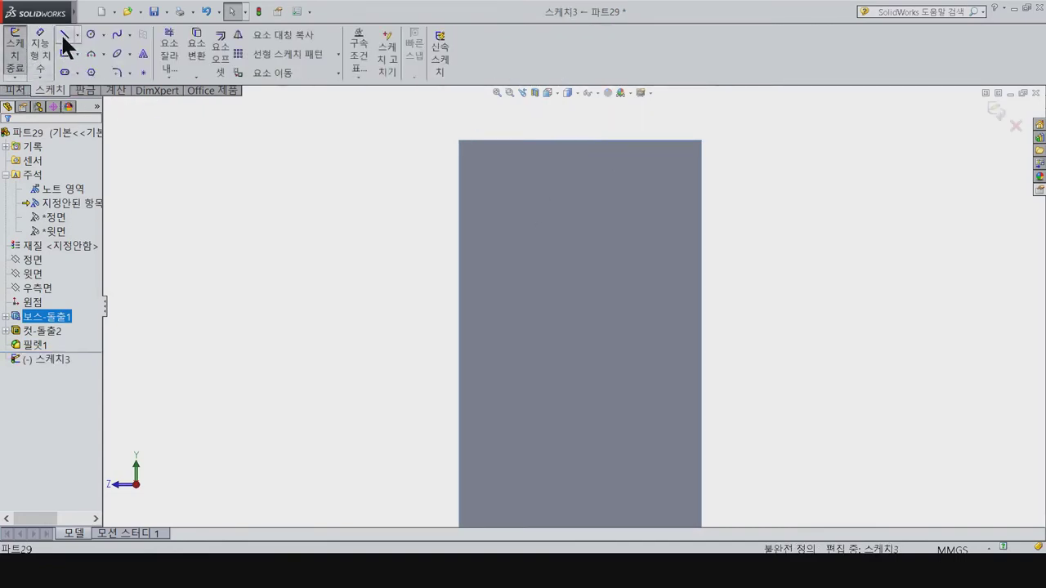
{"action": "left_click", "coordinate": [64, 34]}
{"action": "left_click", "coordinate": [580, 159]}
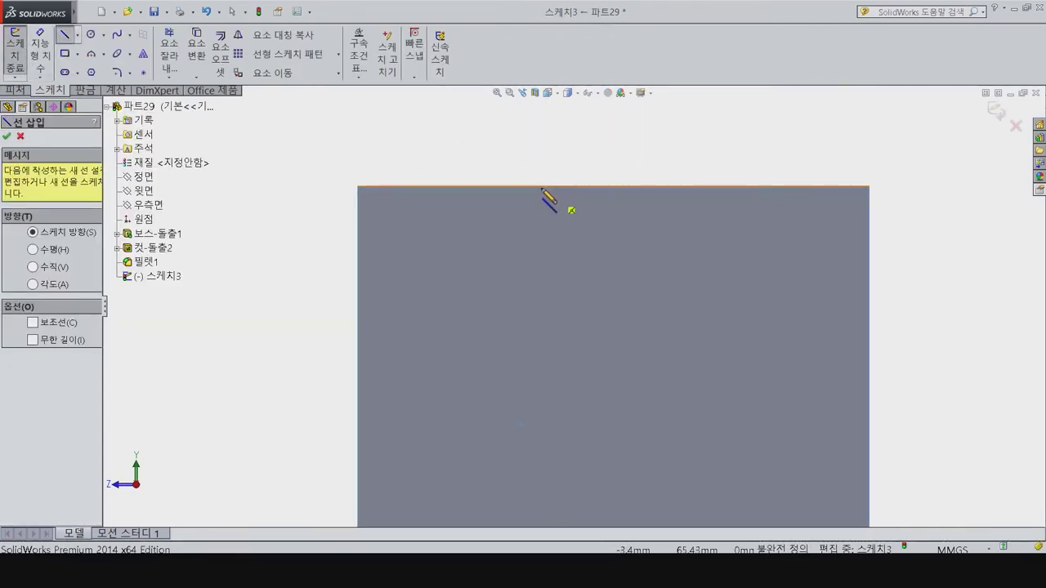
{"action": "left_click", "coordinate": [539, 188]}
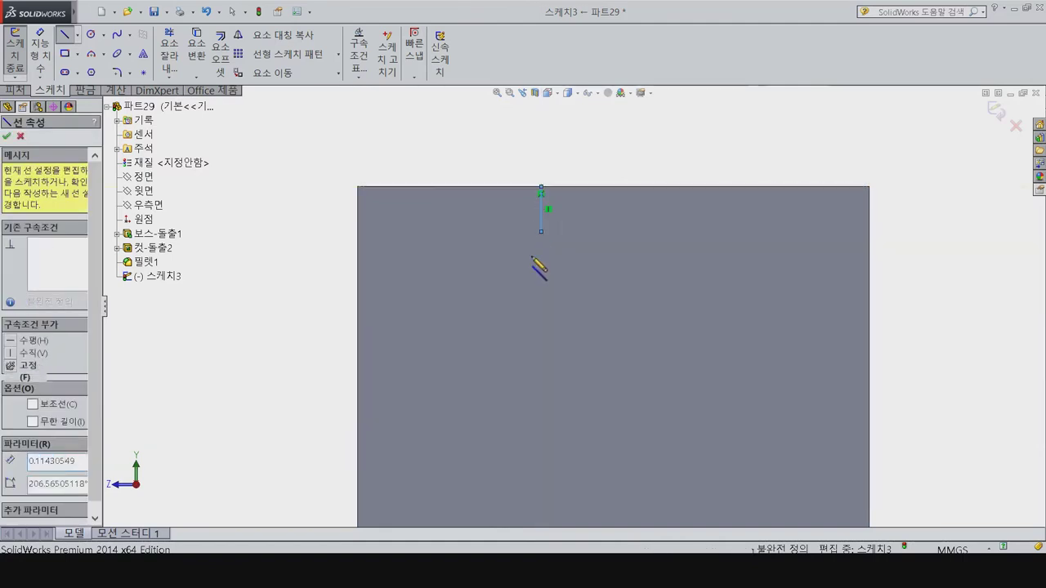
{"action": "scroll", "coordinate": [503, 351], "scroll_direction": "up", "scroll_amount": 3}
{"action": "scroll", "coordinate": [518, 439], "scroll_direction": "up", "scroll_amount": 2}
{"action": "scroll", "coordinate": [539, 473], "scroll_direction": "up", "scroll_amount": 2}
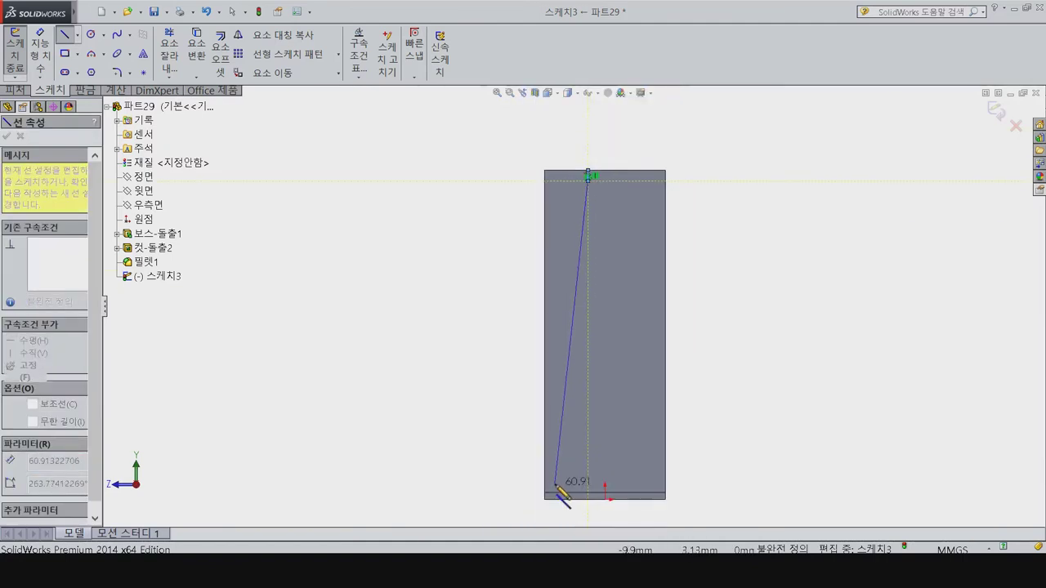
{"action": "scroll", "coordinate": [560, 487], "scroll_direction": "down", "scroll_amount": 3}
{"action": "scroll", "coordinate": [555, 457], "scroll_direction": "down", "scroll_amount": 2}
{"action": "left_click", "coordinate": [536, 425]}
Step: Draw the connecting lines along the face's top edge
{"action": "scroll", "coordinate": [572, 302], "scroll_direction": "up", "scroll_amount": 2}
{"action": "scroll", "coordinate": [584, 233], "scroll_direction": "up", "scroll_amount": 3}
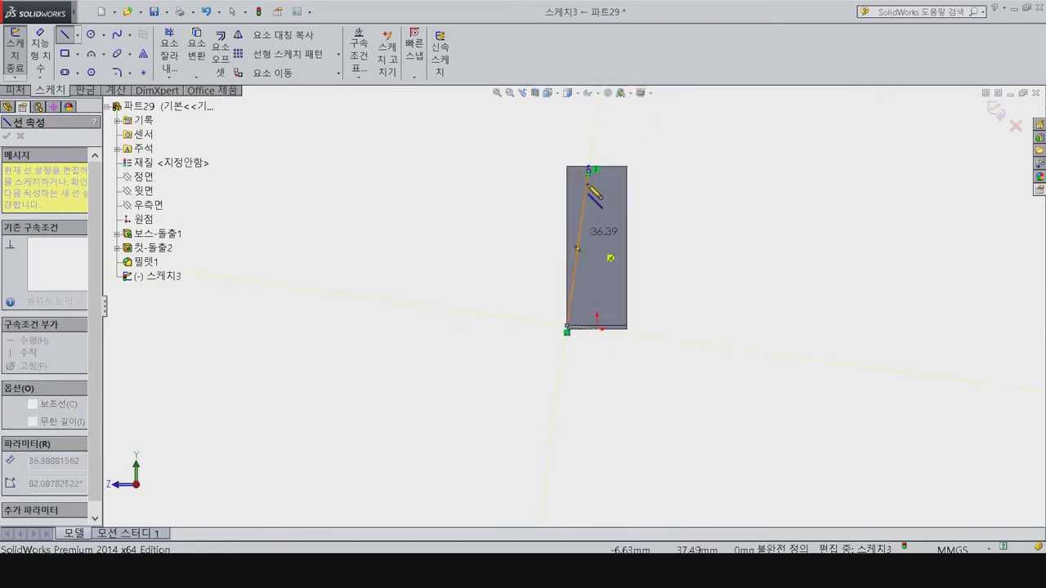
{"action": "scroll", "coordinate": [576, 214], "scroll_direction": "down", "scroll_amount": 3}
{"action": "scroll", "coordinate": [571, 221], "scroll_direction": "down", "scroll_amount": 2}
{"action": "left_click", "coordinate": [555, 221]}
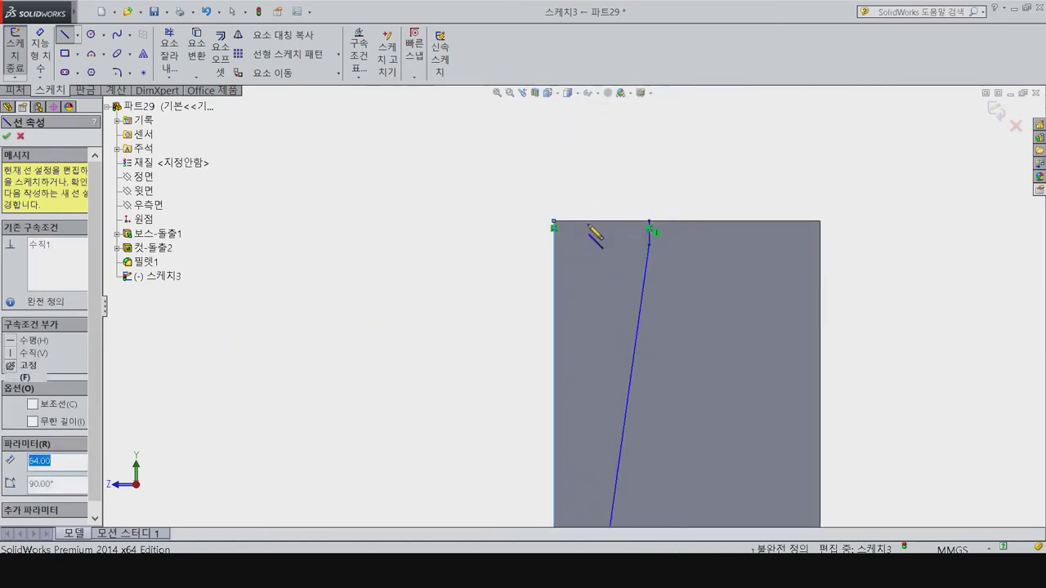
{"action": "left_click", "coordinate": [649, 220]}
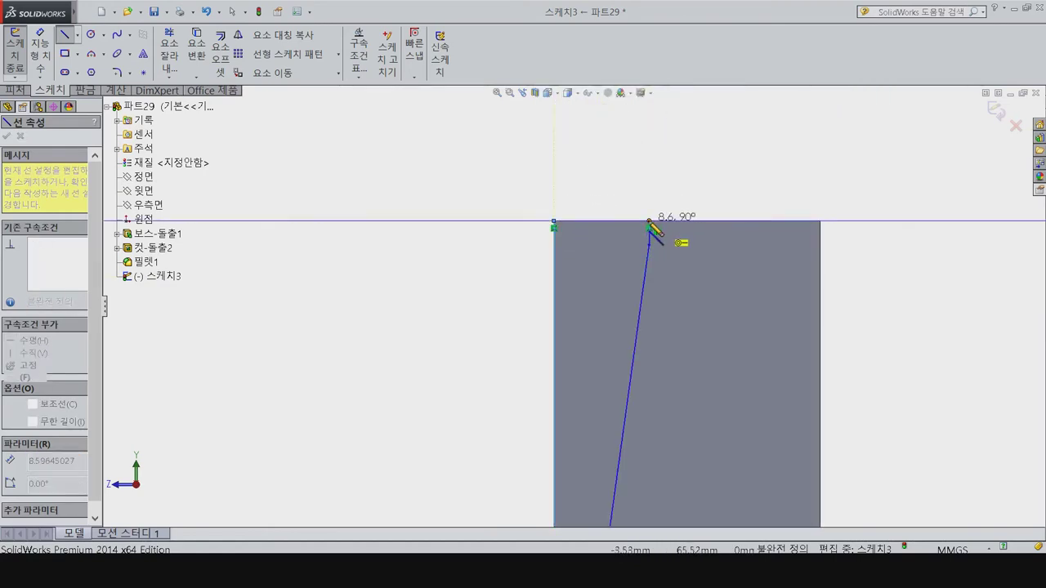
Step: Draw the second slanted line from the top edge down to the bottom
{"action": "left_click", "coordinate": [732, 221]}
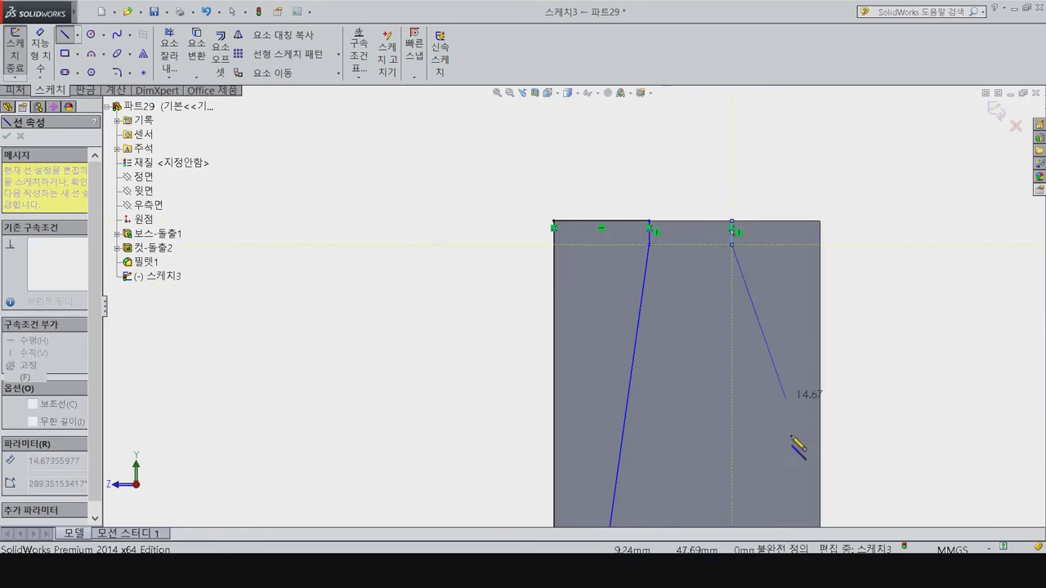
{"action": "key", "text": "z"}
{"action": "key", "text": "z"}
{"action": "scroll", "coordinate": [708, 512], "scroll_direction": "down", "scroll_amount": 3}
{"action": "scroll", "coordinate": [626, 462], "scroll_direction": "up", "scroll_amount": 3}
{"action": "scroll", "coordinate": [588, 397], "scroll_direction": "down", "scroll_amount": 2}
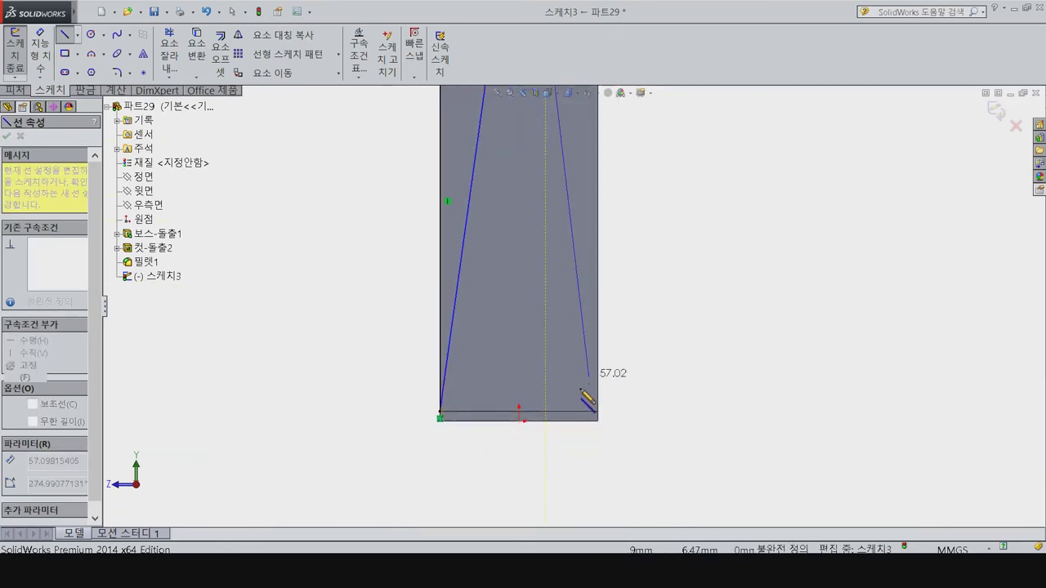
{"action": "scroll", "coordinate": [615, 418], "scroll_direction": "down", "scroll_amount": 3}
{"action": "scroll", "coordinate": [645, 302], "scroll_direction": "up", "scroll_amount": 2}
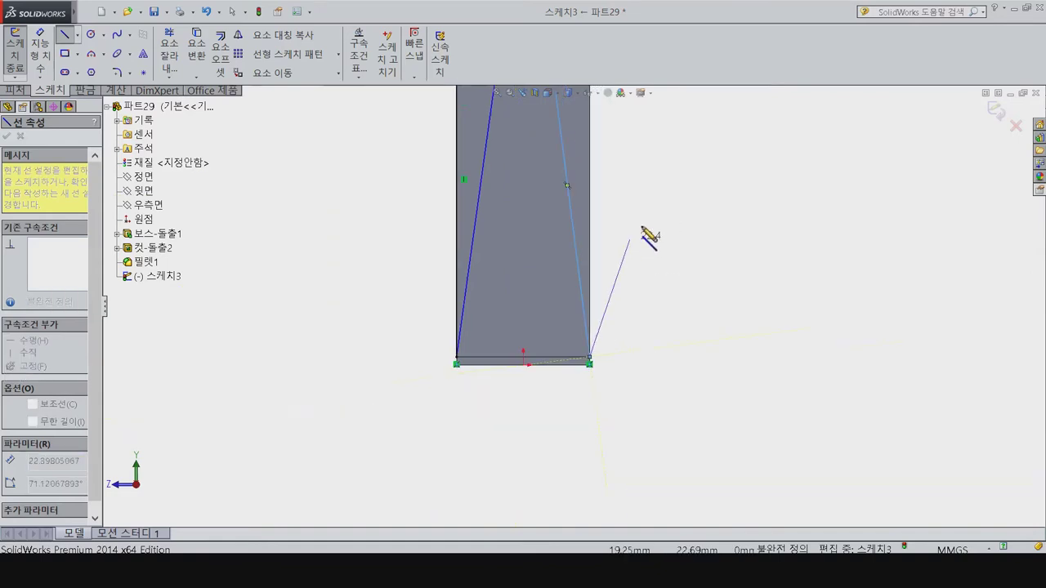
{"action": "scroll", "coordinate": [629, 188], "scroll_direction": "up", "scroll_amount": 1}
{"action": "scroll", "coordinate": [595, 167], "scroll_direction": "up", "scroll_amount": 2}
{"action": "scroll", "coordinate": [588, 229], "scroll_direction": "down", "scroll_amount": 2}
{"action": "scroll", "coordinate": [592, 237], "scroll_direction": "down", "scroll_amount": 4}
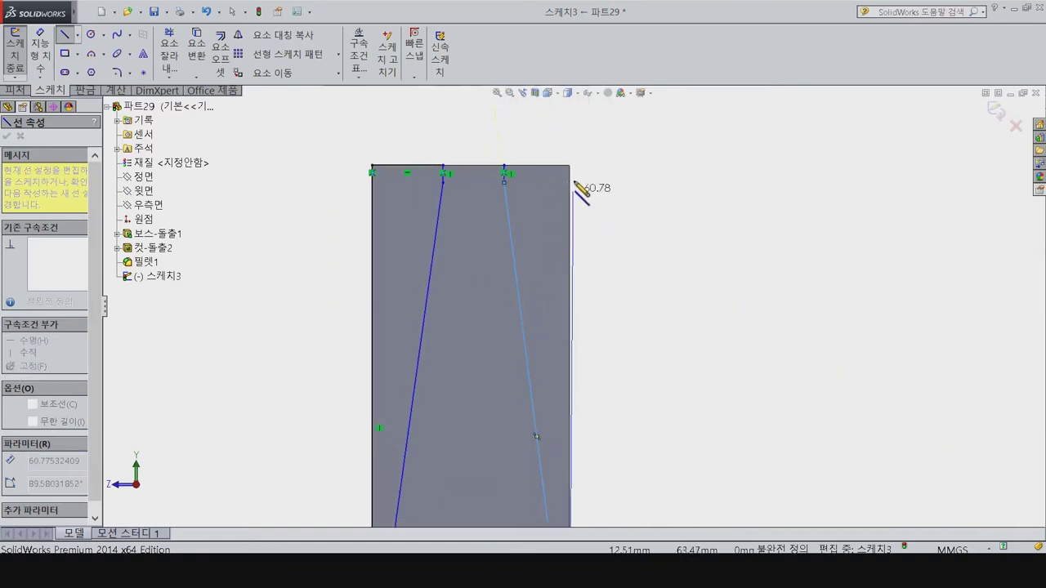
{"action": "left_click", "coordinate": [504, 168]}
{"action": "key", "text": "Escape"}
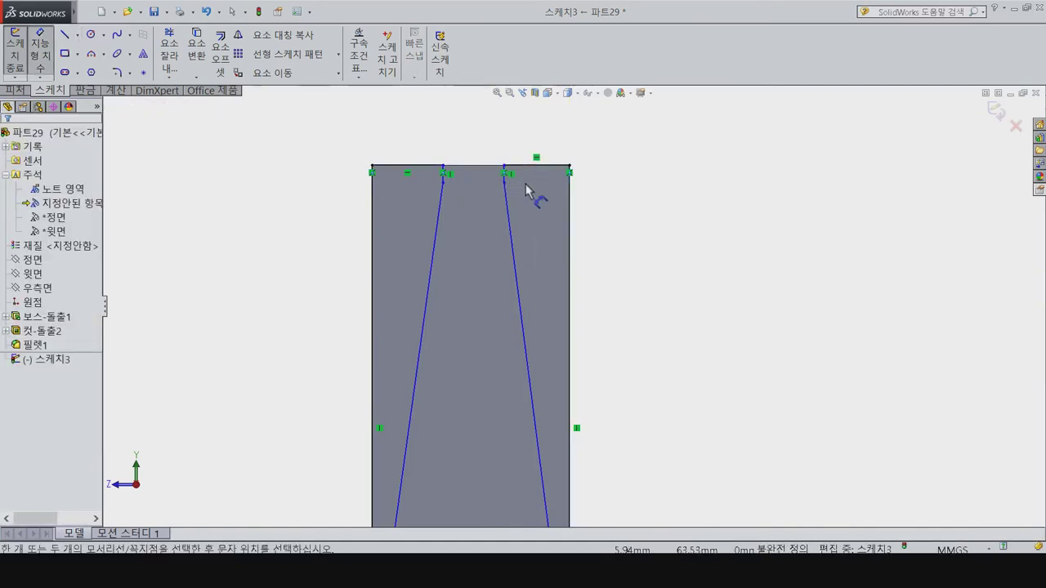
Step: Dimension both short vertical stubs to 1.50 mm
{"action": "scroll", "coordinate": [510, 168], "scroll_direction": "down", "scroll_amount": 4}
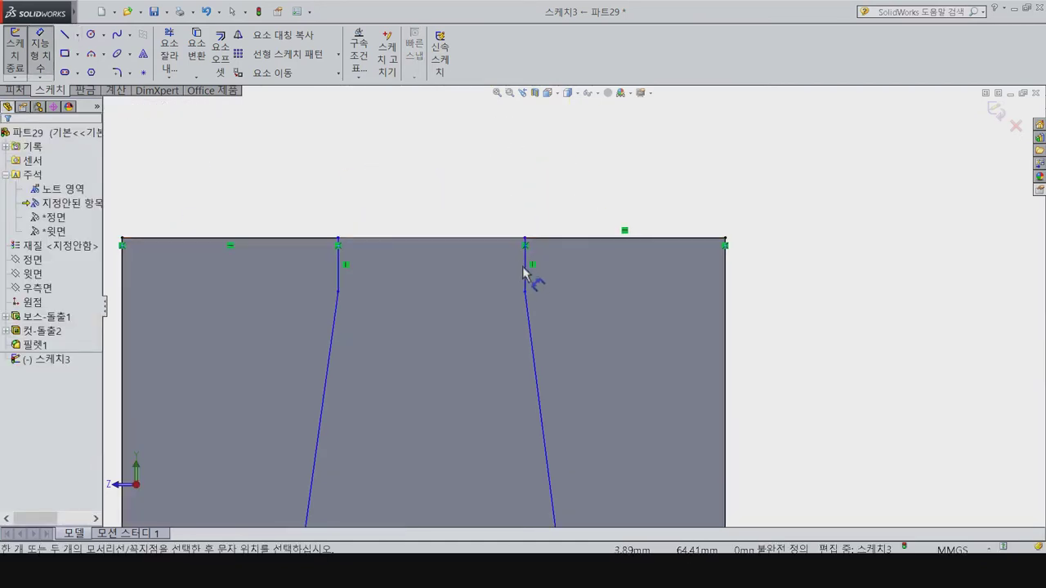
{"action": "left_click", "coordinate": [524, 275]}
{"action": "left_click", "coordinate": [473, 272]}
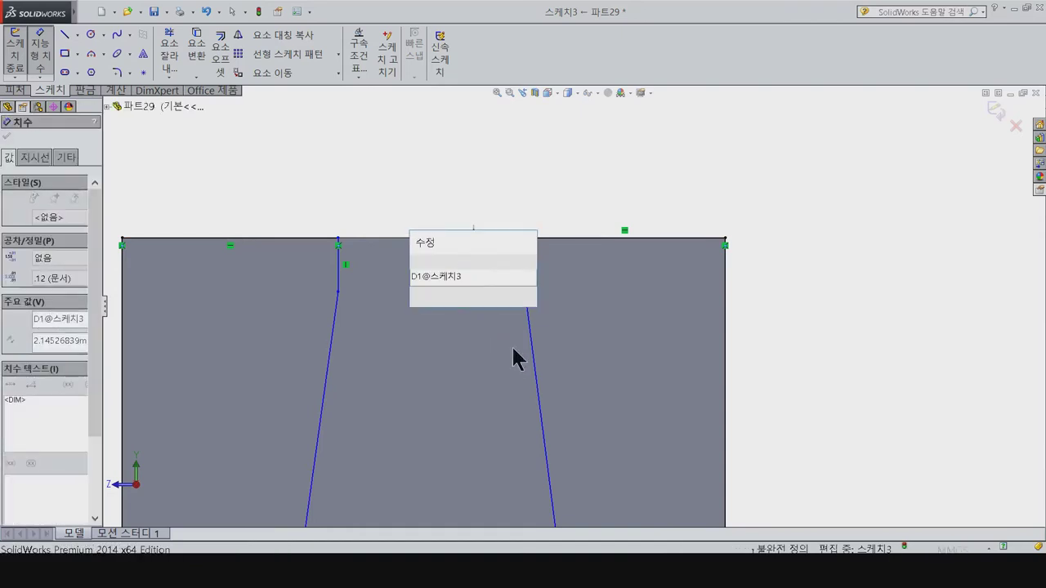
{"action": "type", "text": "1.5"}
{"action": "key", "text": "Return"}
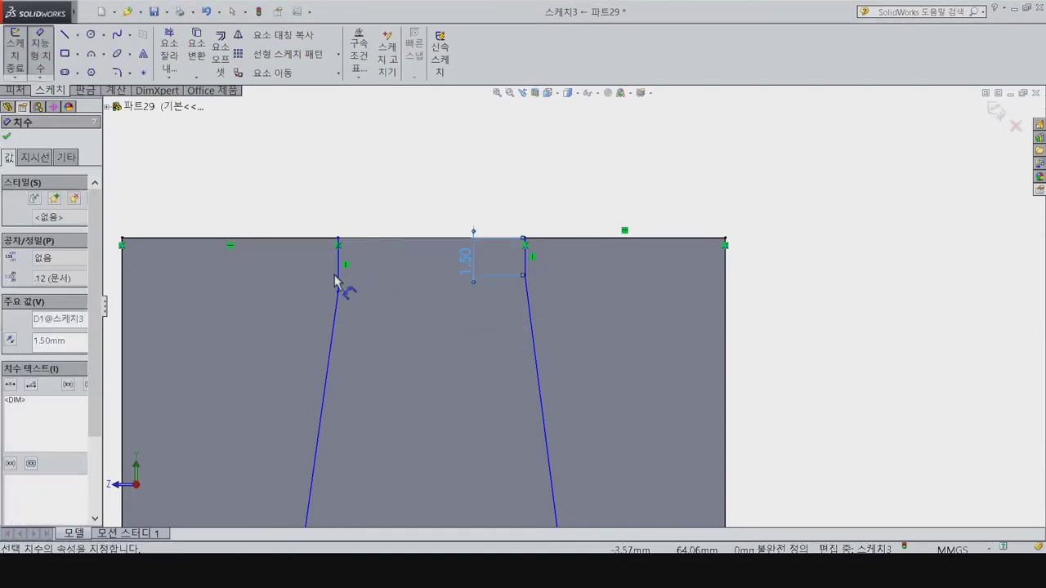
{"action": "left_click", "coordinate": [338, 285]}
{"action": "left_click", "coordinate": [409, 299]}
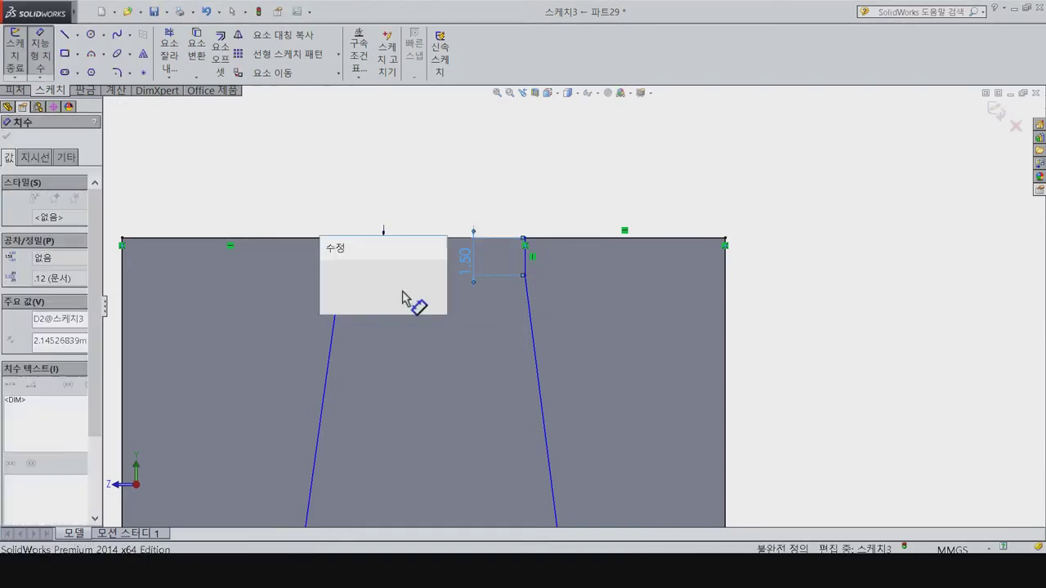
{"action": "type", "text": "1.5"}
{"action": "key", "text": "Return"}
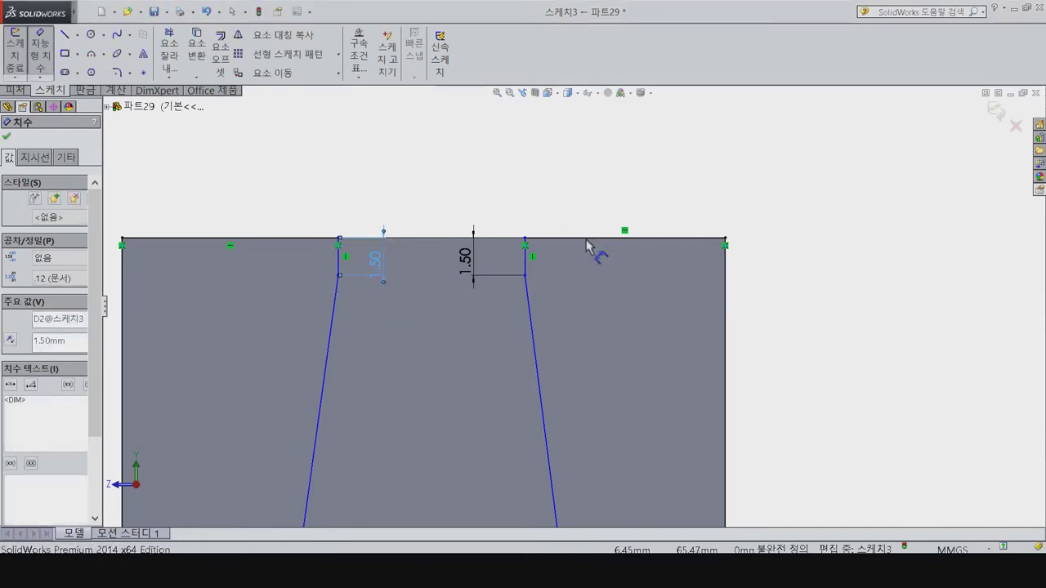
Step: Dimension the top-right and top-left edge segments to 6 mm each
{"action": "left_click", "coordinate": [599, 238]}
{"action": "left_click", "coordinate": [602, 203]}
{"action": "type", "text": "6"}
{"action": "key", "text": "Return"}
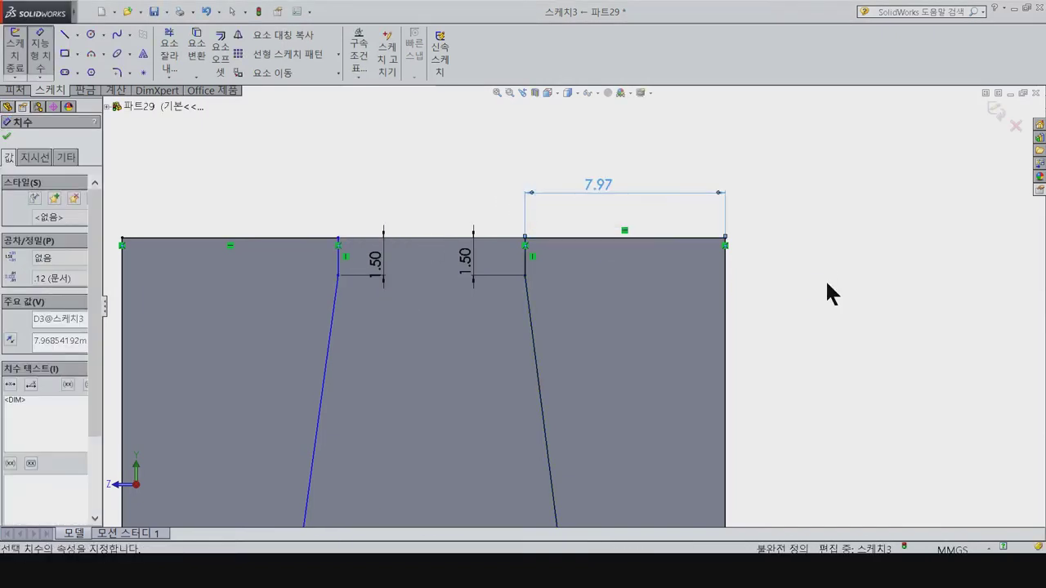
{"action": "left_click", "coordinate": [304, 238]}
{"action": "left_click", "coordinate": [328, 164]}
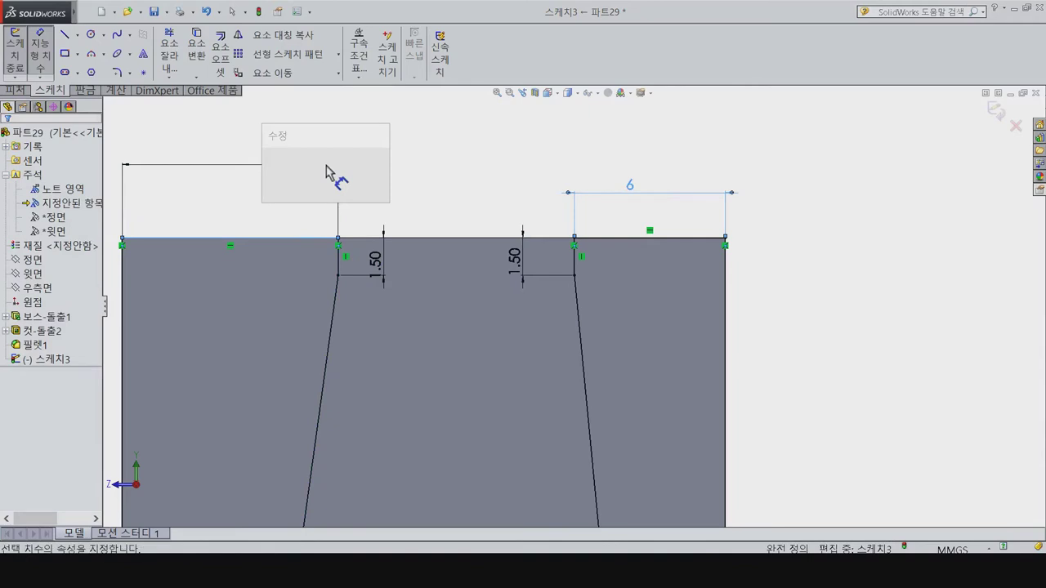
{"action": "type", "text": "6.00mm"}
{"action": "key", "text": "Return"}
{"action": "scroll", "coordinate": [460, 296], "scroll_direction": "up", "scroll_amount": 5}
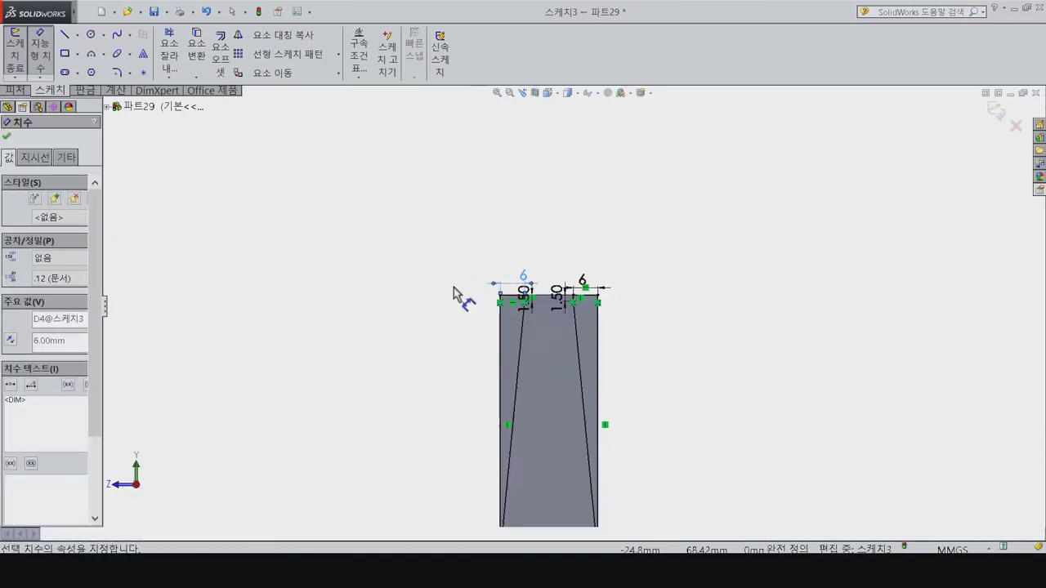
{"action": "scroll", "coordinate": [686, 380], "scroll_direction": "down", "scroll_amount": 2}
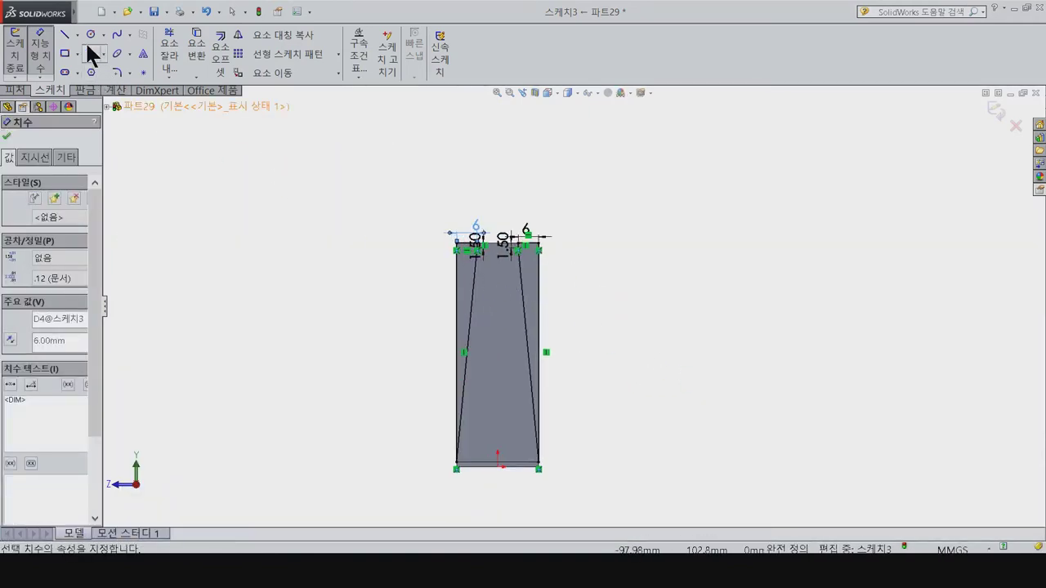
{"action": "left_click", "coordinate": [63, 34]}
Step: Draw a closed four-sided trapezoid inside the face, ending back at its start point
{"action": "scroll", "coordinate": [506, 286], "scroll_direction": "down", "scroll_amount": 1}
{"action": "scroll", "coordinate": [490, 290], "scroll_direction": "down", "scroll_amount": 1}
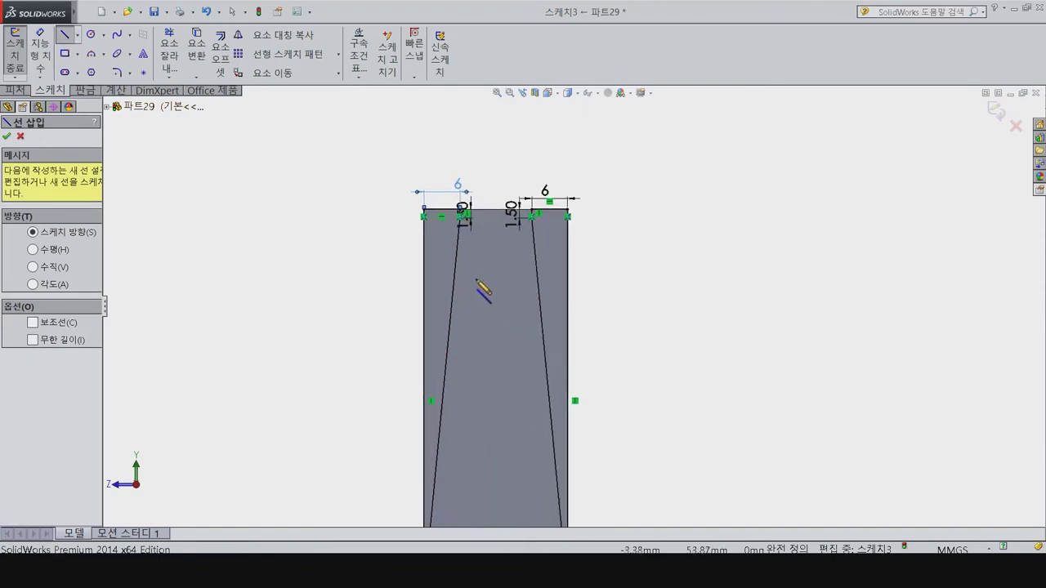
{"action": "key", "text": "Escape"}
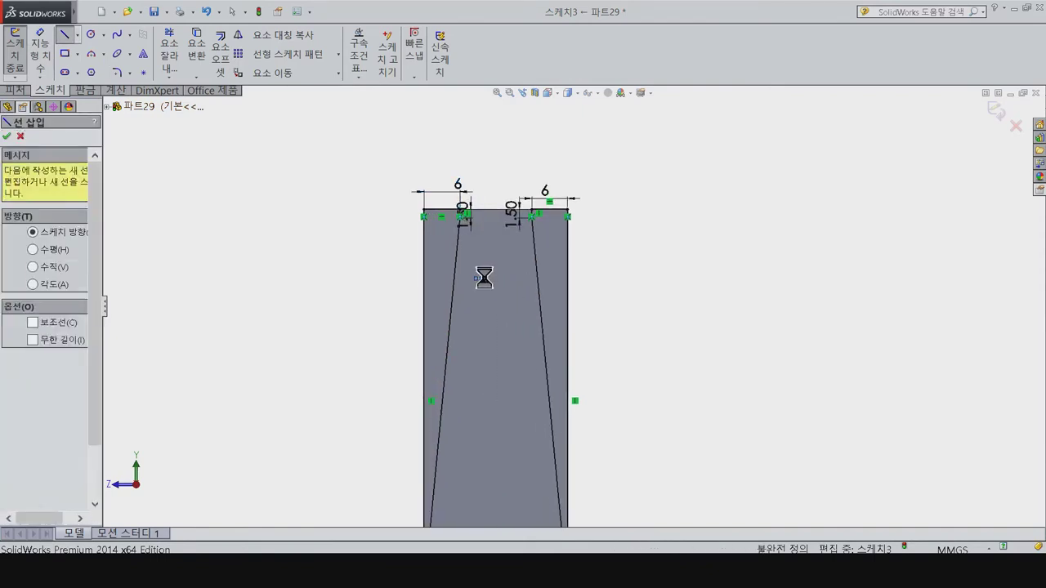
{"action": "left_click", "coordinate": [496, 278]}
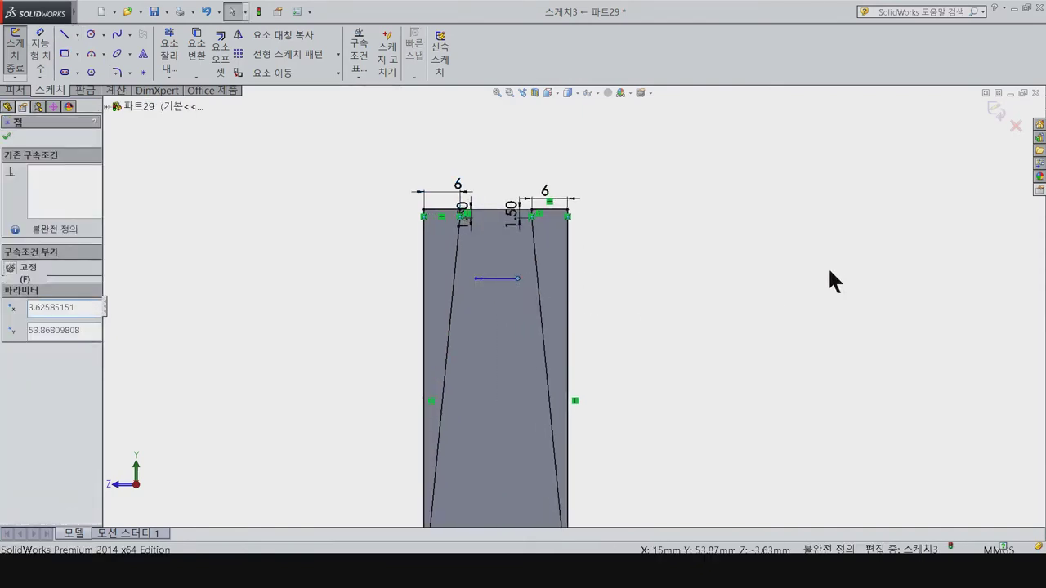
{"action": "key", "text": "l"}
{"action": "left_click", "coordinate": [518, 278]}
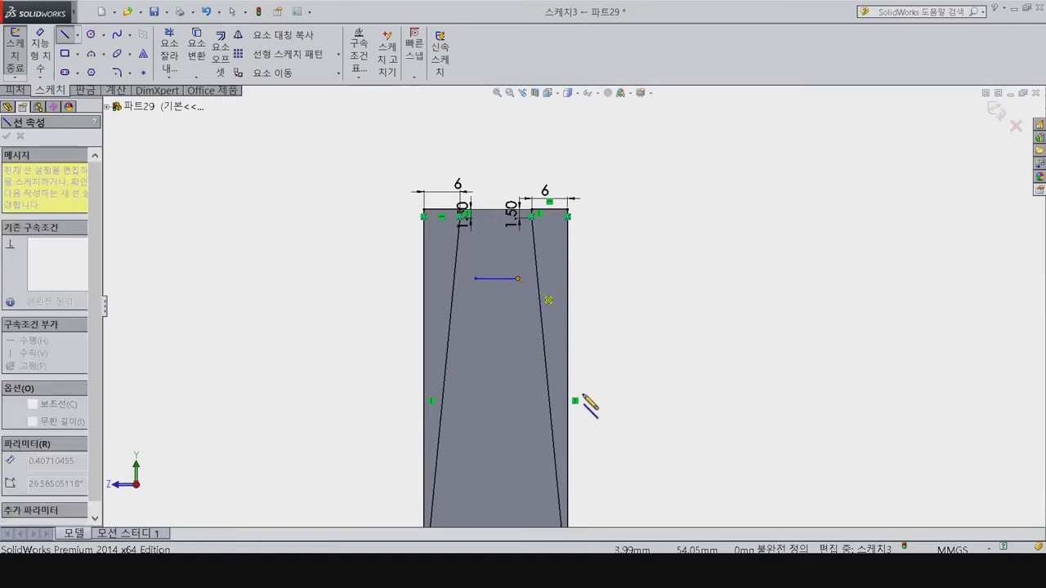
{"action": "scroll", "coordinate": [582, 420], "scroll_direction": "up", "scroll_amount": 3}
{"action": "scroll", "coordinate": [565, 429], "scroll_direction": "down", "scroll_amount": 2}
{"action": "left_click", "coordinate": [560, 405]}
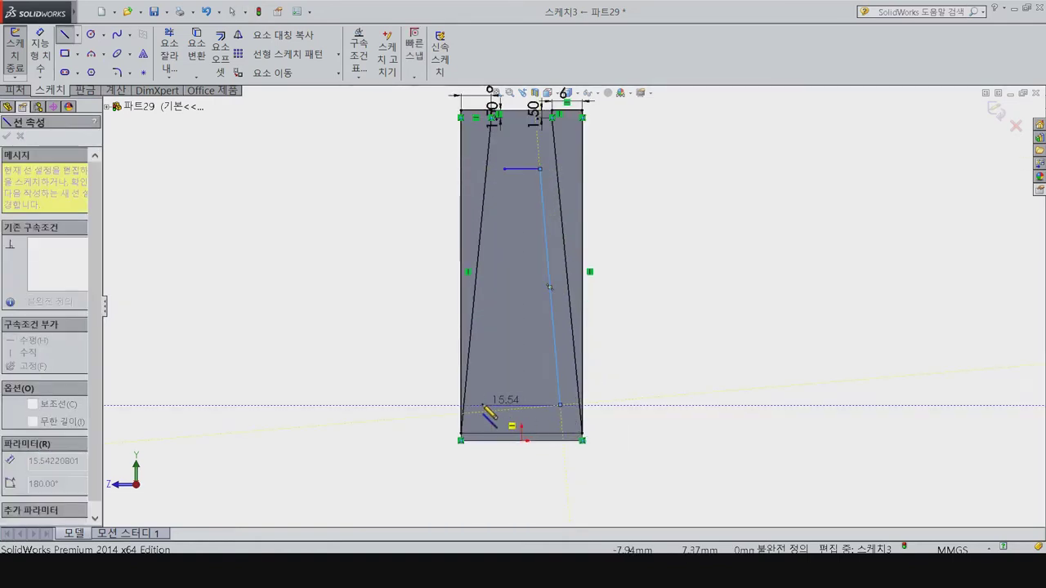
{"action": "left_click", "coordinate": [488, 405]}
{"action": "left_click", "coordinate": [505, 169]}
{"action": "left_click", "coordinate": [574, 253]}
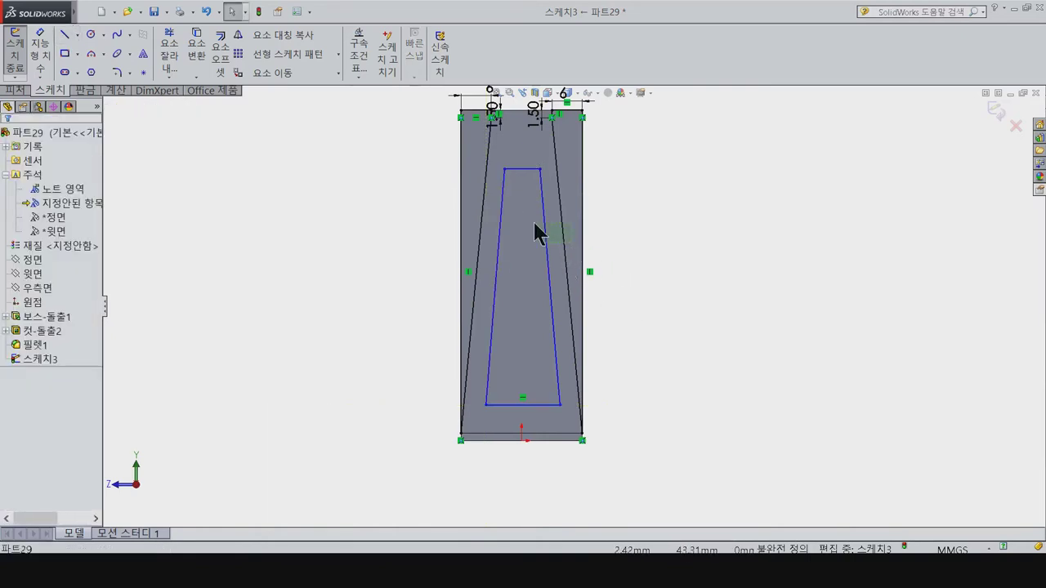
Step: Make the inner left side parallel to the outer left slanted line
{"action": "left_click", "coordinate": [545, 231], "text": "ctrl"}
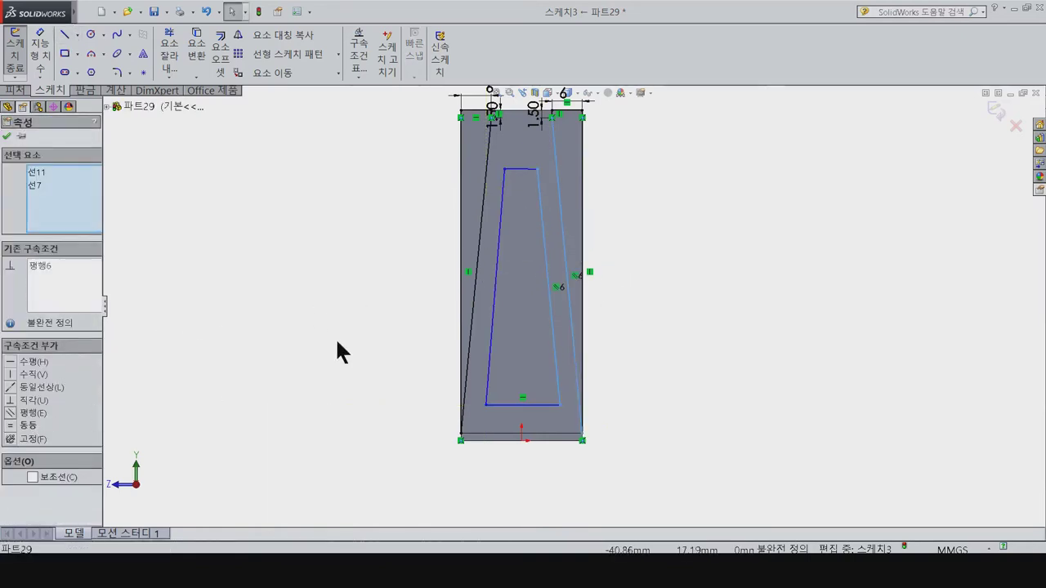
{"action": "left_click", "coordinate": [506, 259]}
{"action": "left_click", "coordinate": [481, 217]}
{"action": "left_click", "coordinate": [496, 269], "text": "ctrl"}
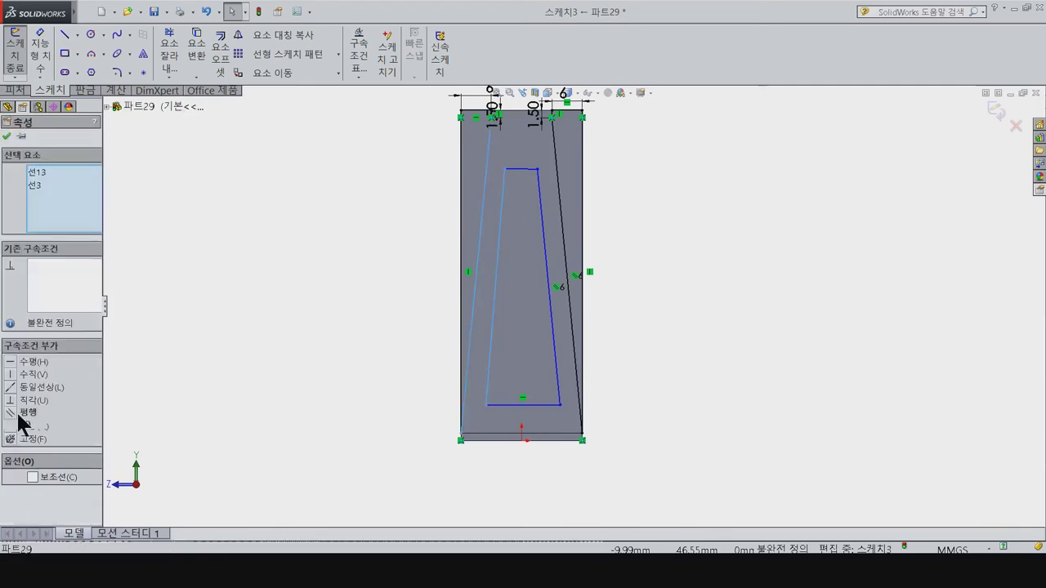
{"action": "left_click", "coordinate": [30, 414]}
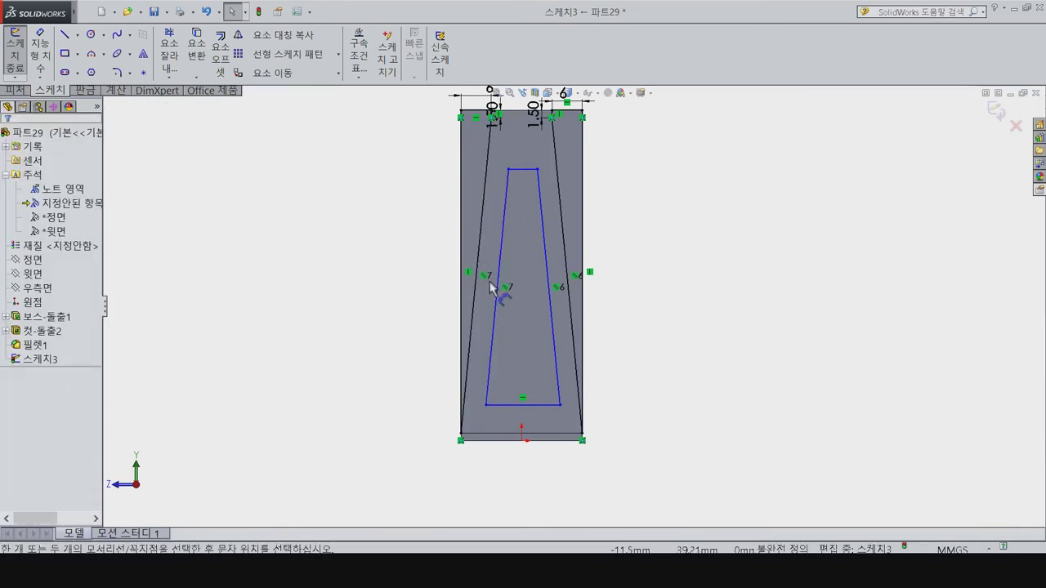
Step: Delete a trial 0.24° angle dimension and make the inner top edge horizontal
{"action": "left_click", "coordinate": [523, 171]}
{"action": "left_click", "coordinate": [523, 404]}
{"action": "left_click", "coordinate": [752, 303]}
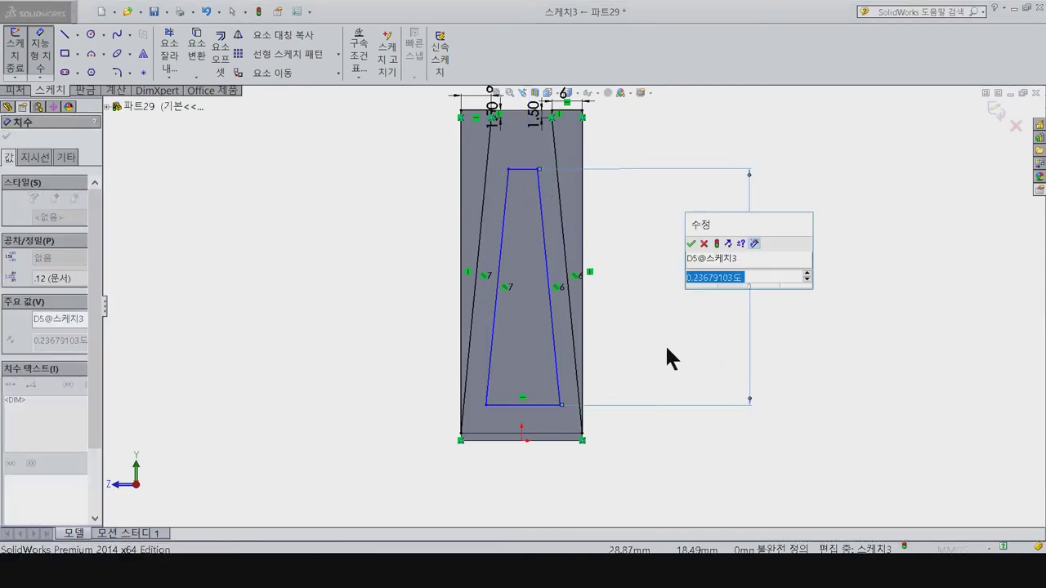
{"action": "key", "text": "Return"}
{"action": "key", "text": "Escape"}
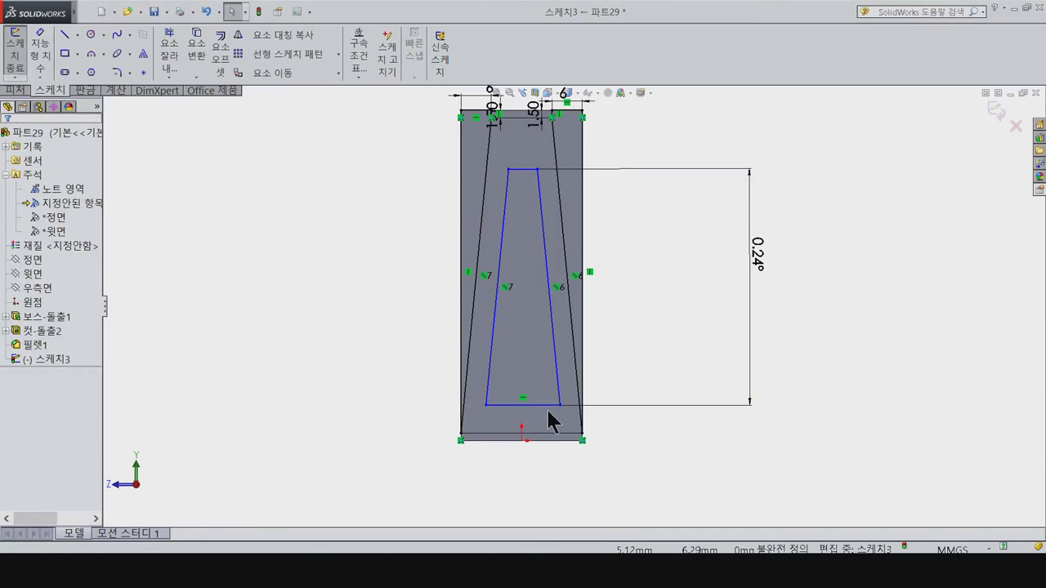
{"action": "left_click", "coordinate": [756, 257]}
{"action": "key", "text": "Delete"}
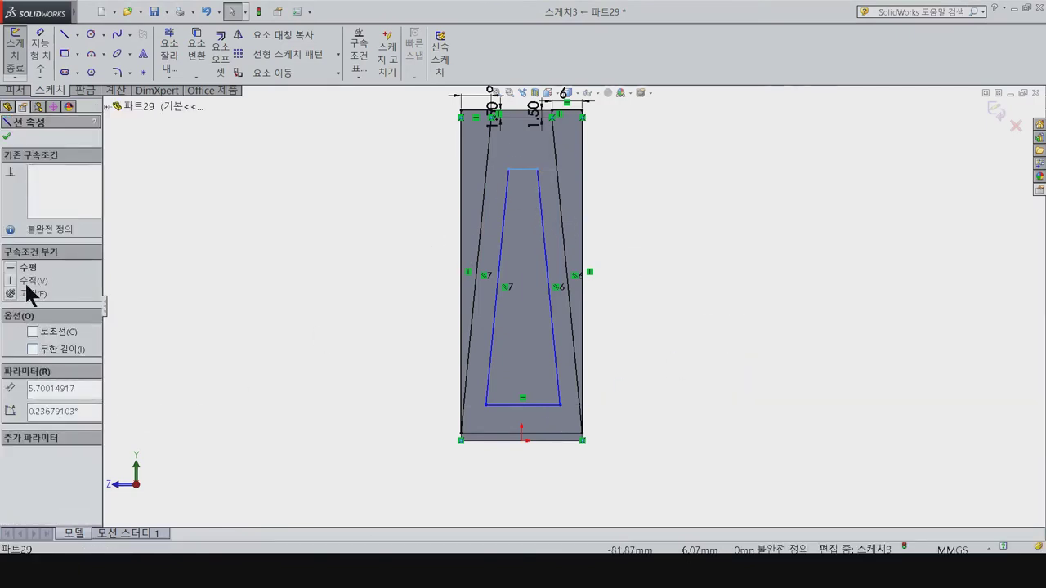
{"action": "left_click", "coordinate": [23, 269]}
Step: Make the inner top edge horizontal and dimension the inner trapezoid's height to 50
{"action": "left_click", "coordinate": [344, 385]}
{"action": "key", "text": "d"}
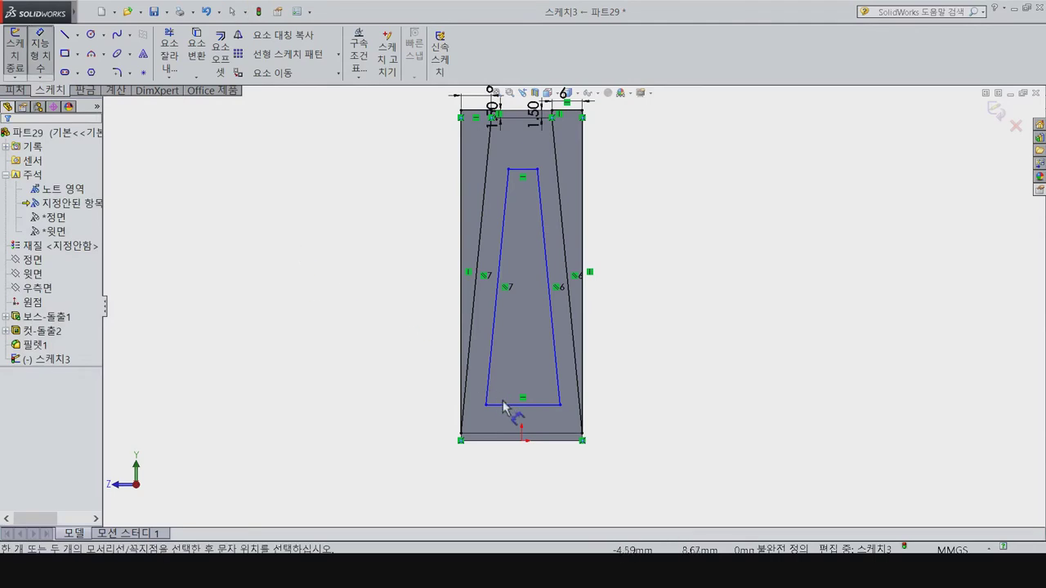
{"action": "left_click", "coordinate": [531, 170]}
{"action": "left_click", "coordinate": [523, 404]}
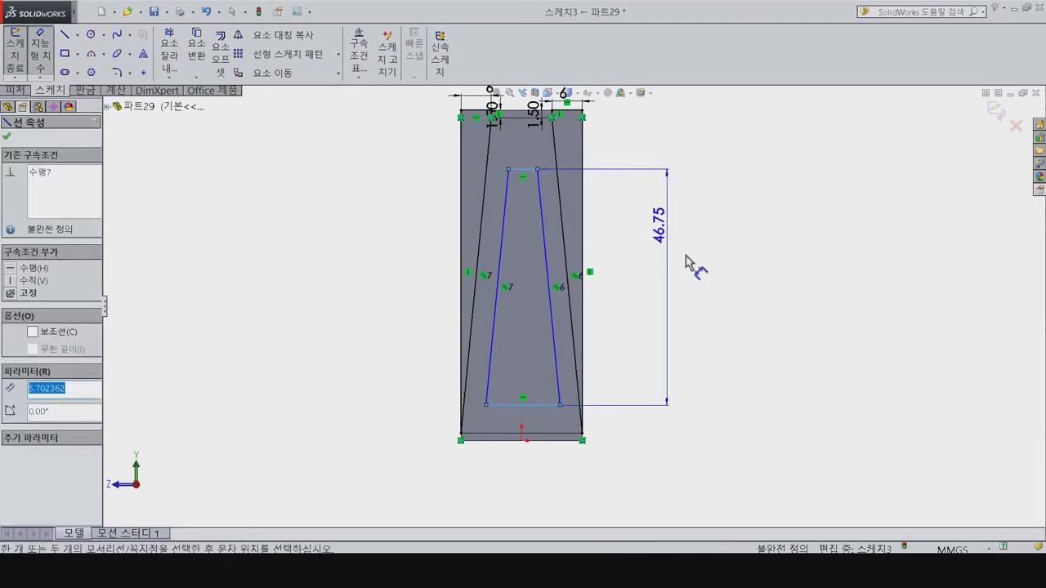
{"action": "left_click", "coordinate": [703, 343]}
{"action": "type", "text": "50"}
{"action": "key", "text": "Return"}
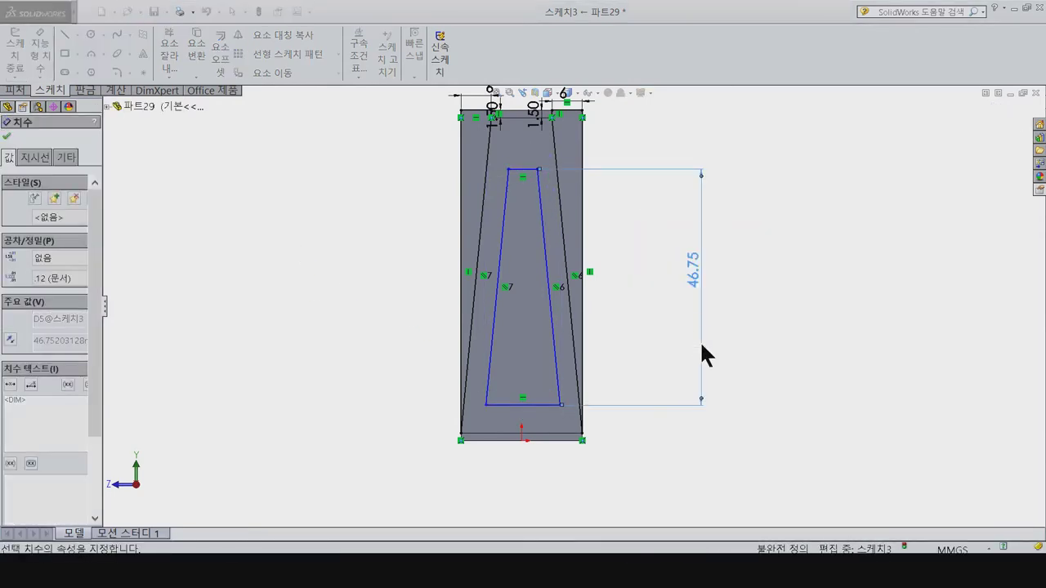
Step: Dimension the gap between the outer and inner bottom edges to 4
{"action": "left_click", "coordinate": [549, 438]}
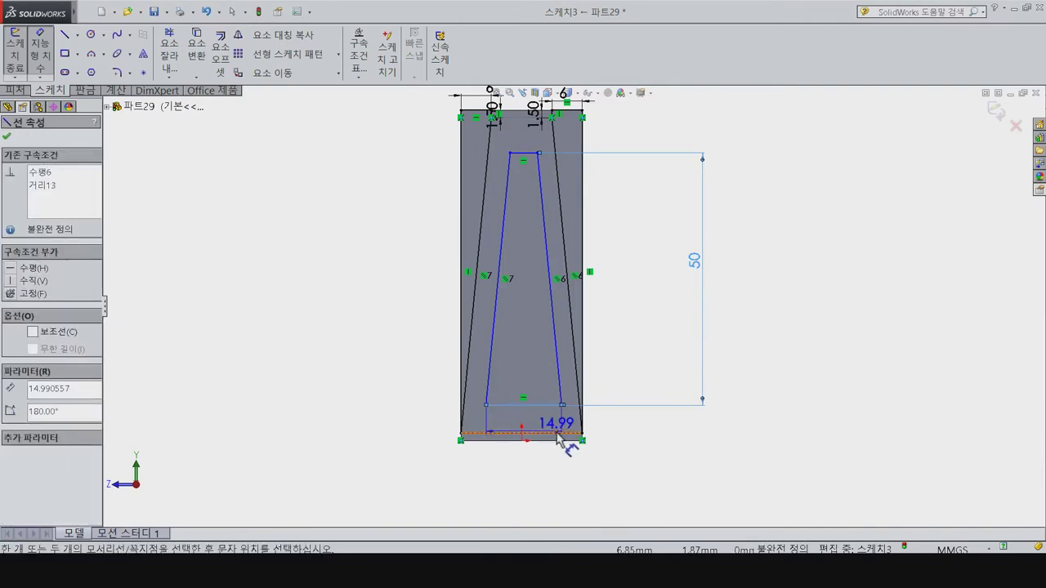
{"action": "left_click", "coordinate": [555, 403]}
{"action": "left_click", "coordinate": [677, 463]}
{"action": "type", "text": "4"}
{"action": "key", "text": "Return"}
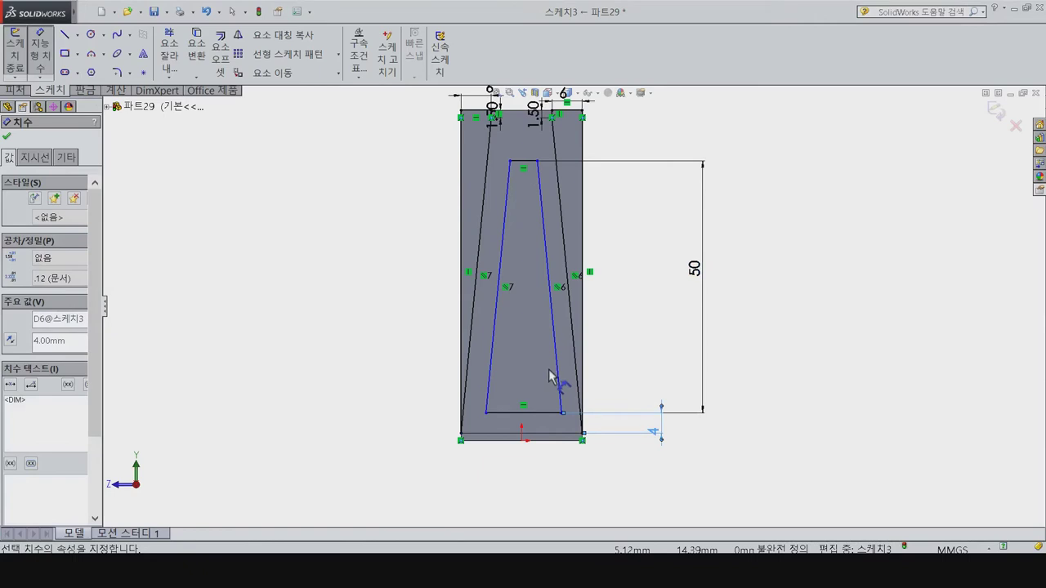
Step: Add a 15 bottom width dimension, then delete it
{"action": "left_click", "coordinate": [549, 413]}
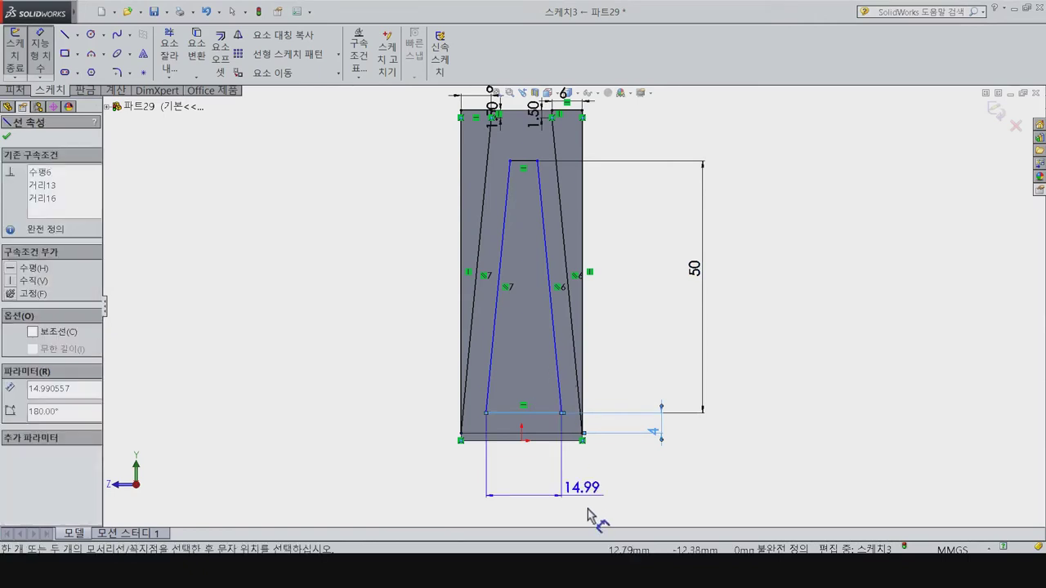
{"action": "left_click", "coordinate": [603, 505]}
{"action": "type", "text": "15"}
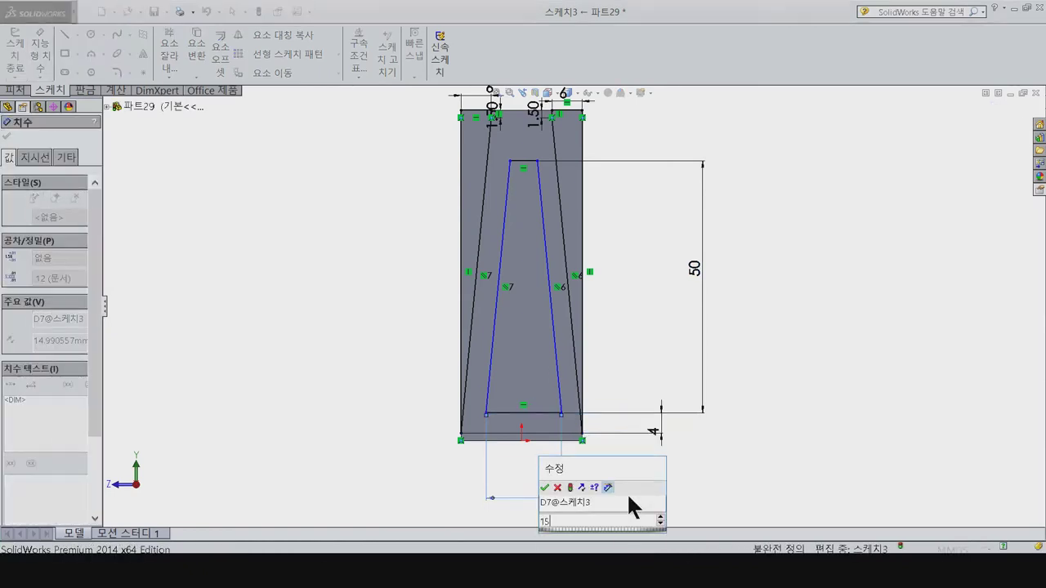
{"action": "key", "text": "Return"}
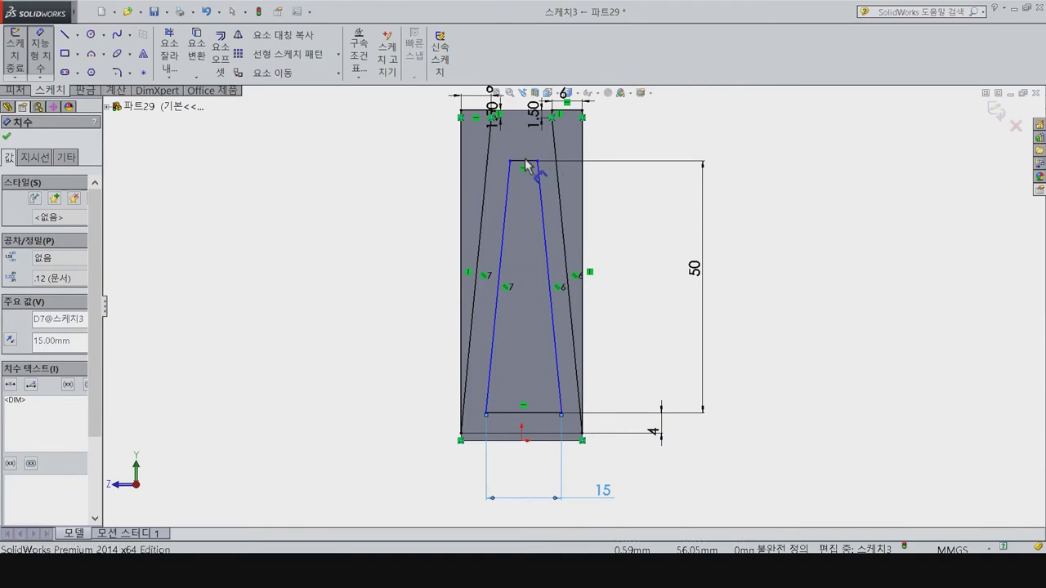
{"action": "left_click", "coordinate": [525, 161]}
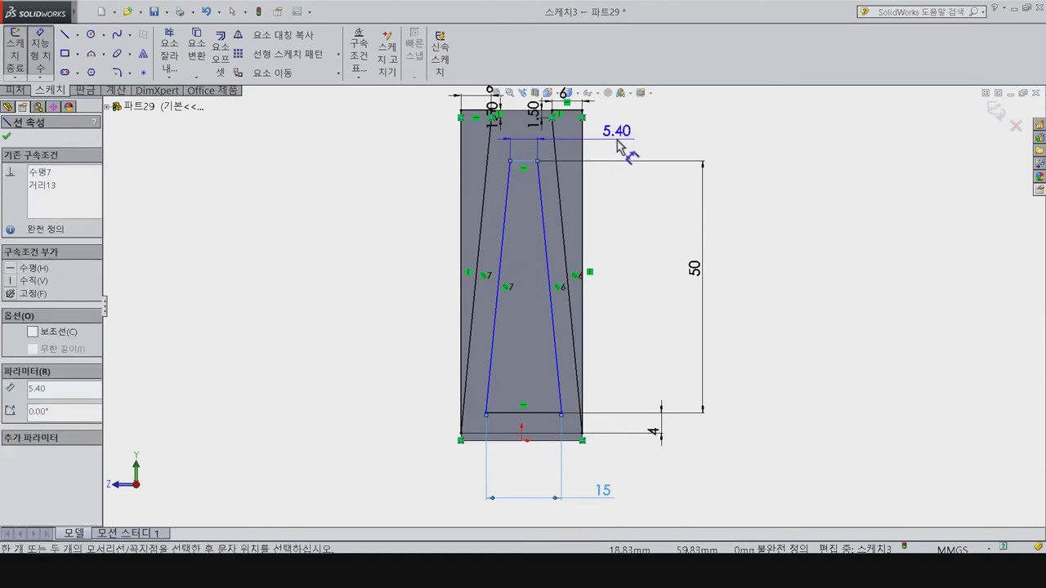
{"action": "key", "text": "Escape"}
{"action": "left_click", "coordinate": [560, 492]}
{"action": "key", "text": "Delete"}
{"action": "left_click", "coordinate": [567, 357]}
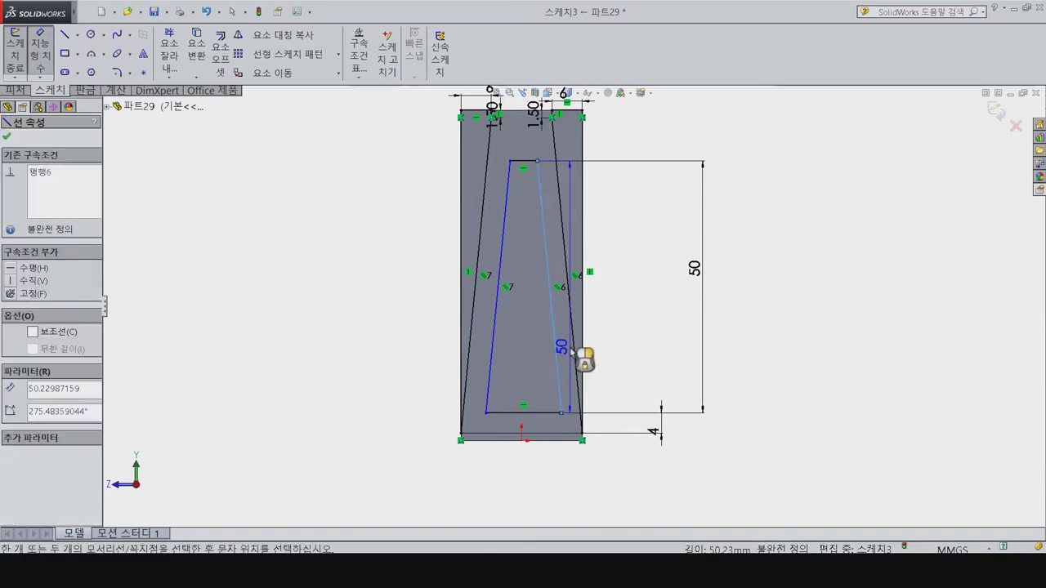
{"action": "left_click", "coordinate": [572, 354]}
{"action": "key", "text": "Escape"}
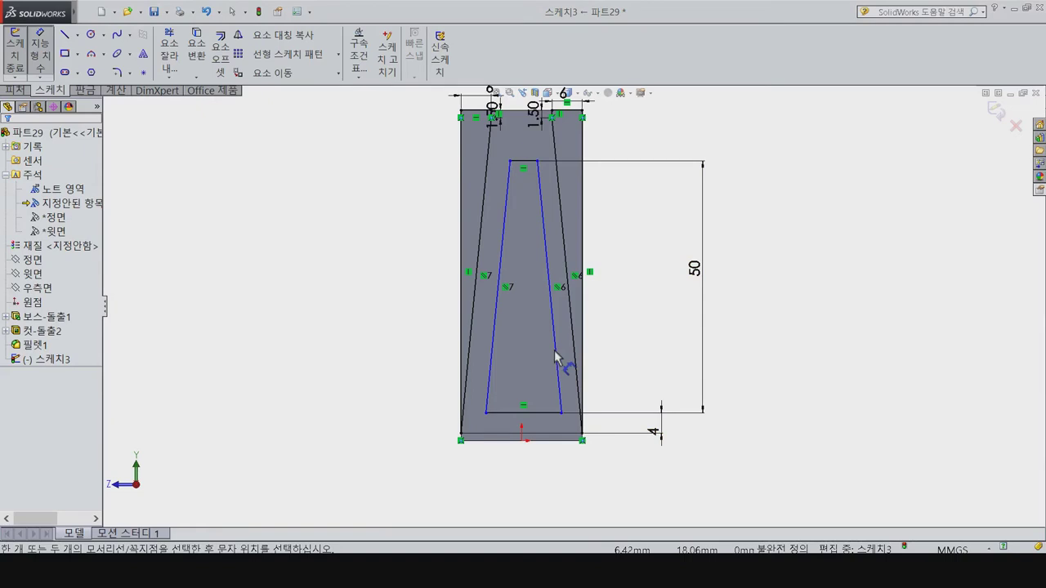
Step: Set both the right and left wall offsets to 4 mm
{"action": "left_click", "coordinate": [555, 357]}
{"action": "left_click", "coordinate": [639, 336]}
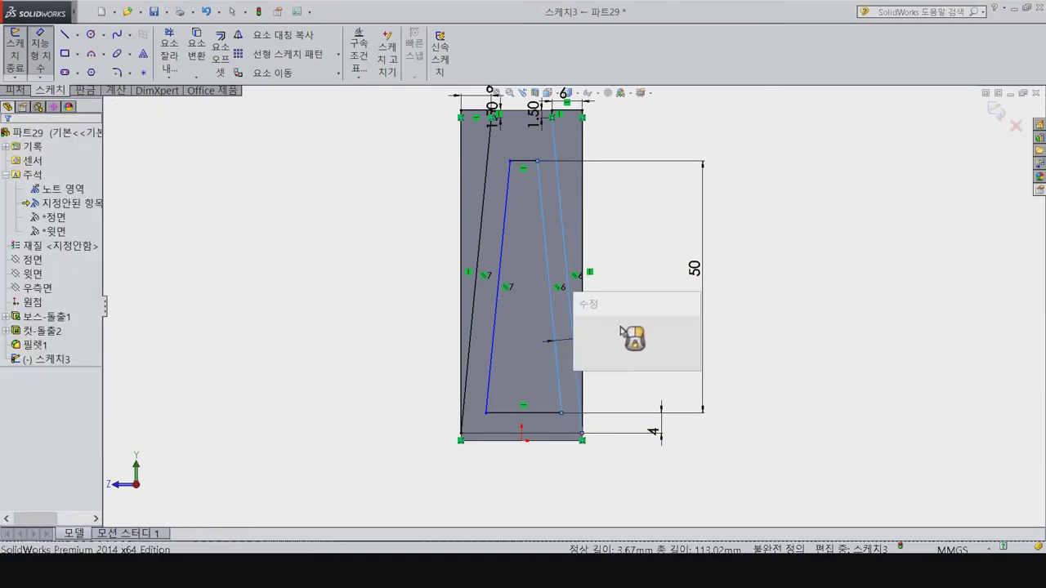
{"action": "type", "text": "4"}
{"action": "key", "text": "Return"}
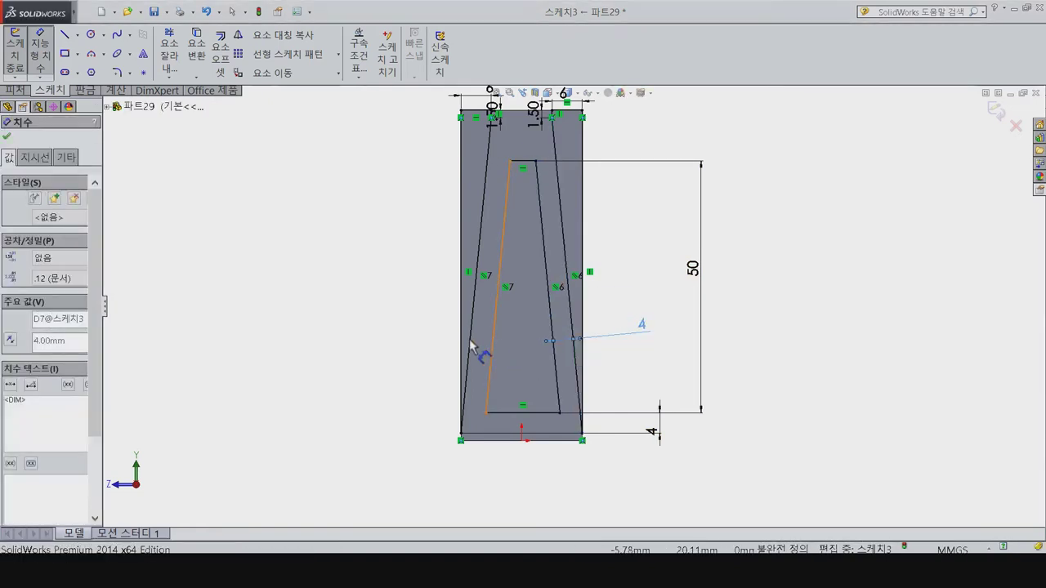
{"action": "left_click", "coordinate": [470, 350]}
{"action": "left_click", "coordinate": [359, 325]}
{"action": "type", "text": "4.52194454mm"}
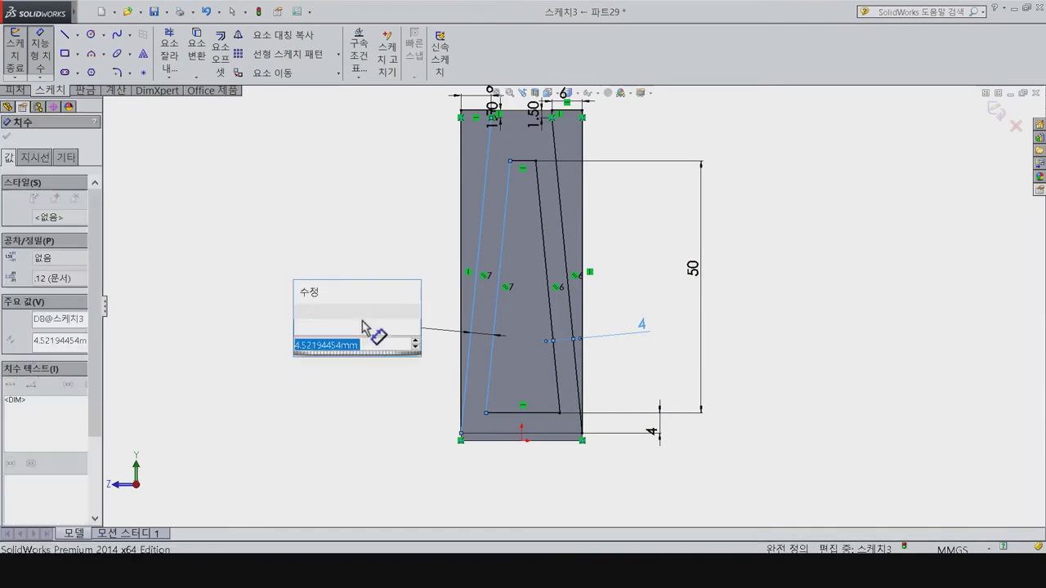
{"action": "key", "text": "Return"}
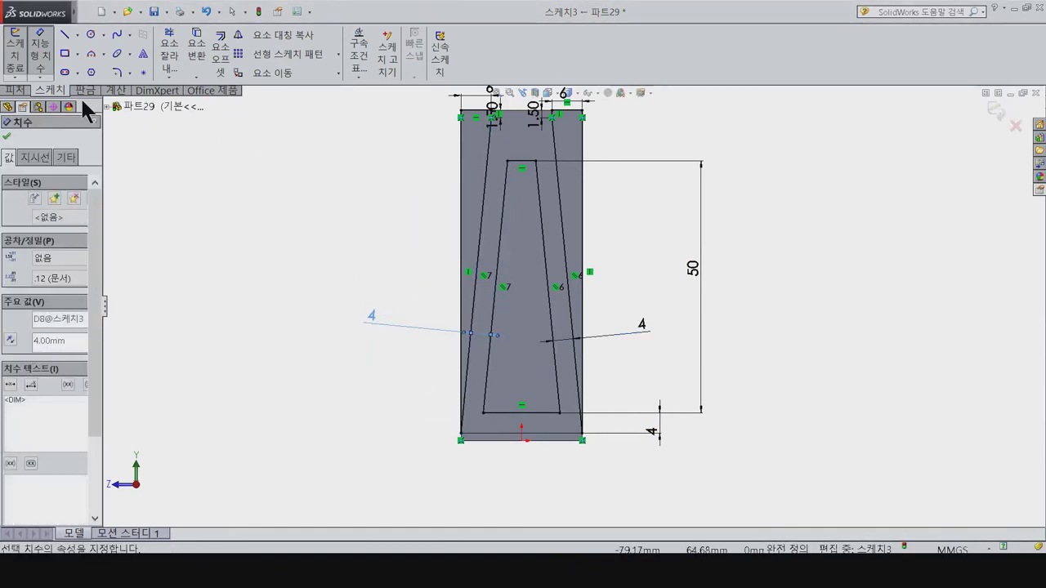
{"action": "left_click", "coordinate": [116, 72]}
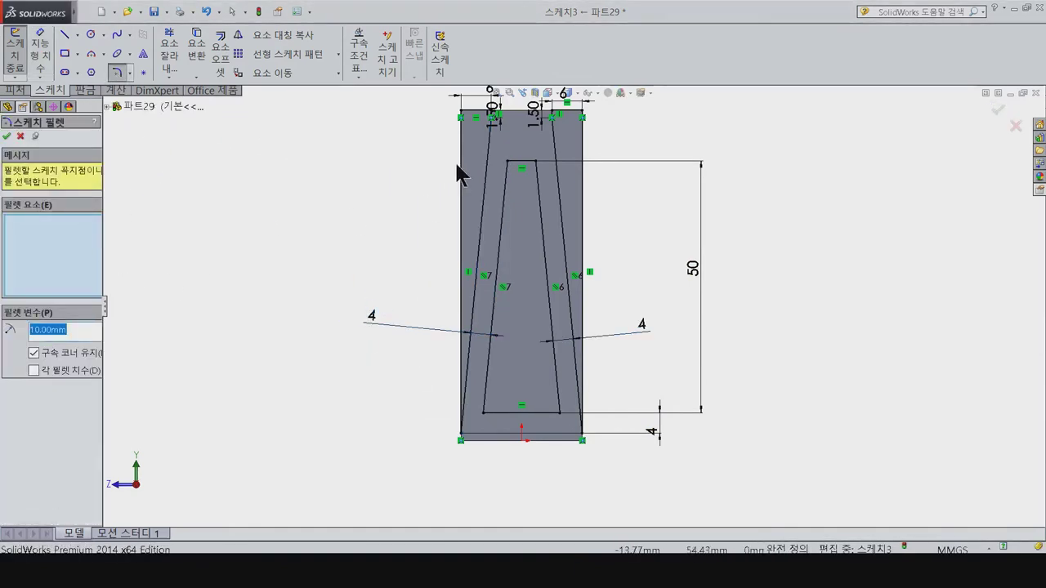
Step: Round the four inner trapezoid corners with 3 mm sketch fillets
{"action": "type", "text": "3"}
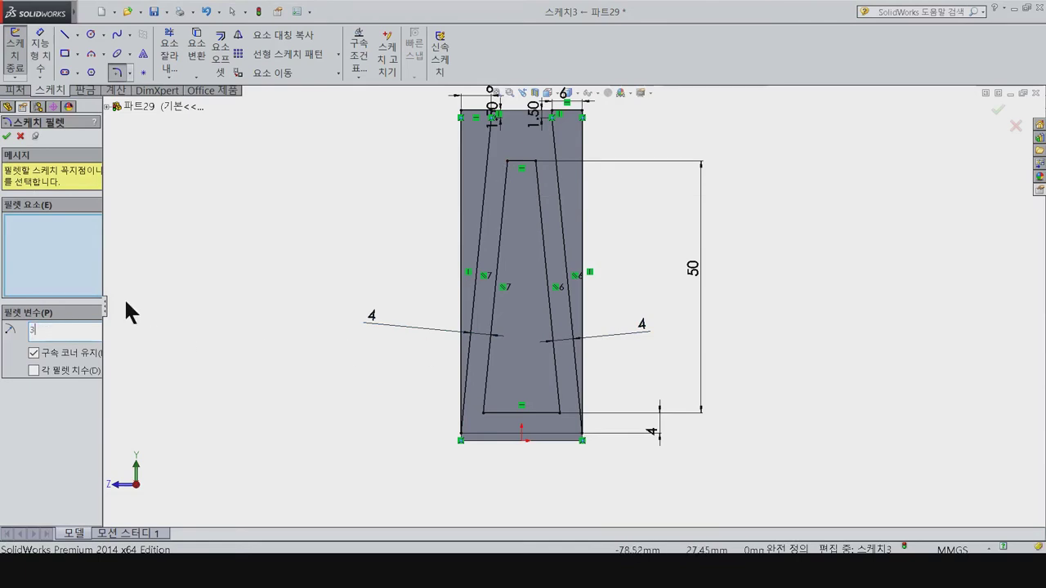
{"action": "left_click", "coordinate": [508, 162]}
{"action": "left_click", "coordinate": [537, 162]}
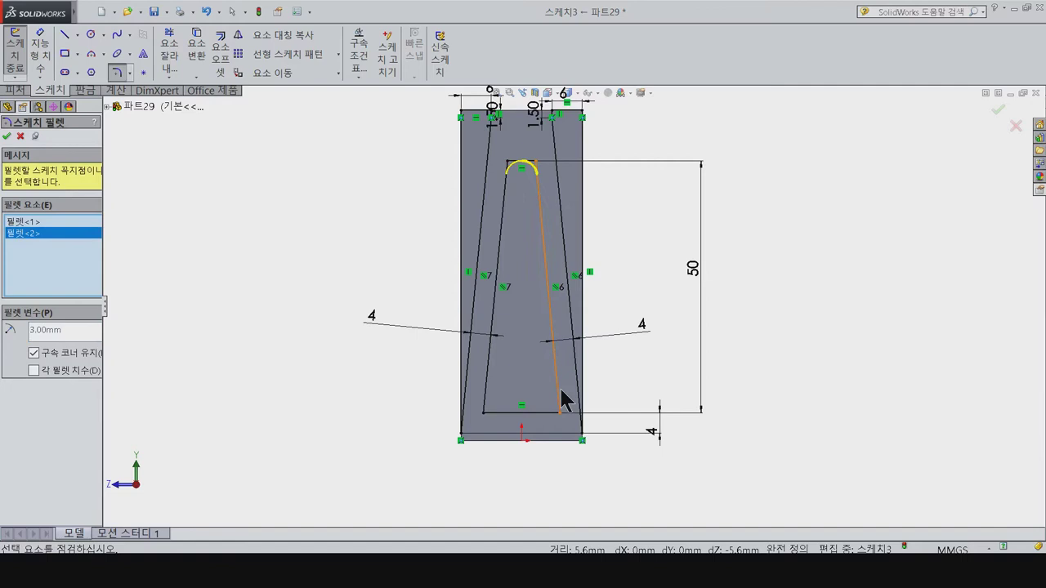
{"action": "left_click", "coordinate": [560, 414]}
{"action": "left_click", "coordinate": [484, 412]}
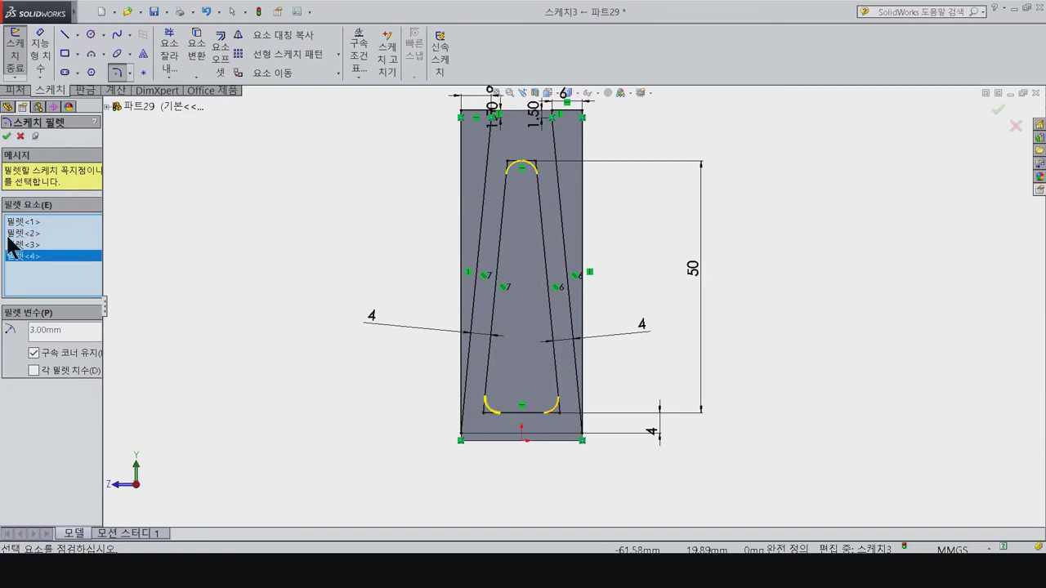
{"action": "left_click", "coordinate": [7, 136]}
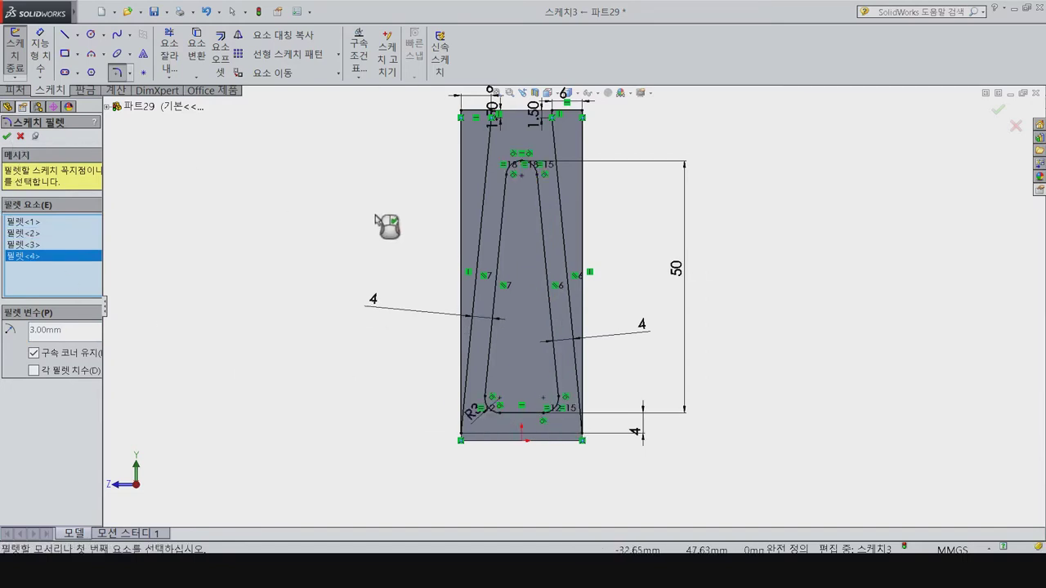
{"action": "left_click", "coordinate": [21, 90]}
{"action": "left_click", "coordinate": [21, 135]}
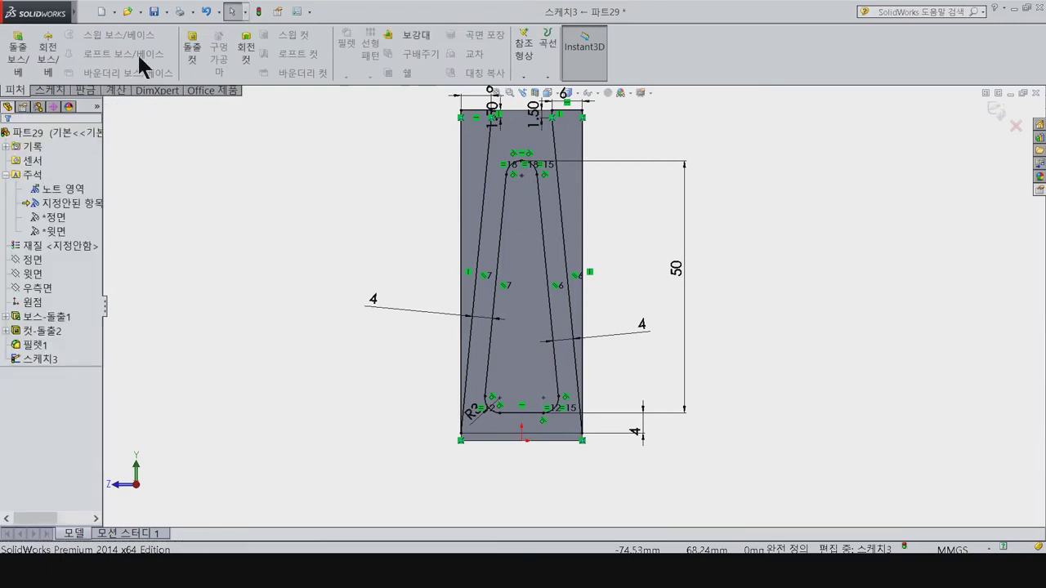
Step: Extrude-cut the rounded trapezoid 24 mm through the bracket's upright face
{"action": "left_click", "coordinate": [191, 51]}
{"action": "mouse_move", "coordinate": [336, 253]}
{"action": "middle_mouse_down"}
{"action": "mouse_move", "coordinate": [401, 275]}
{"action": "mouse_move", "coordinate": [415, 303]}
{"action": "mouse_move", "coordinate": [298, 266]}
{"action": "middle_mouse_up"}
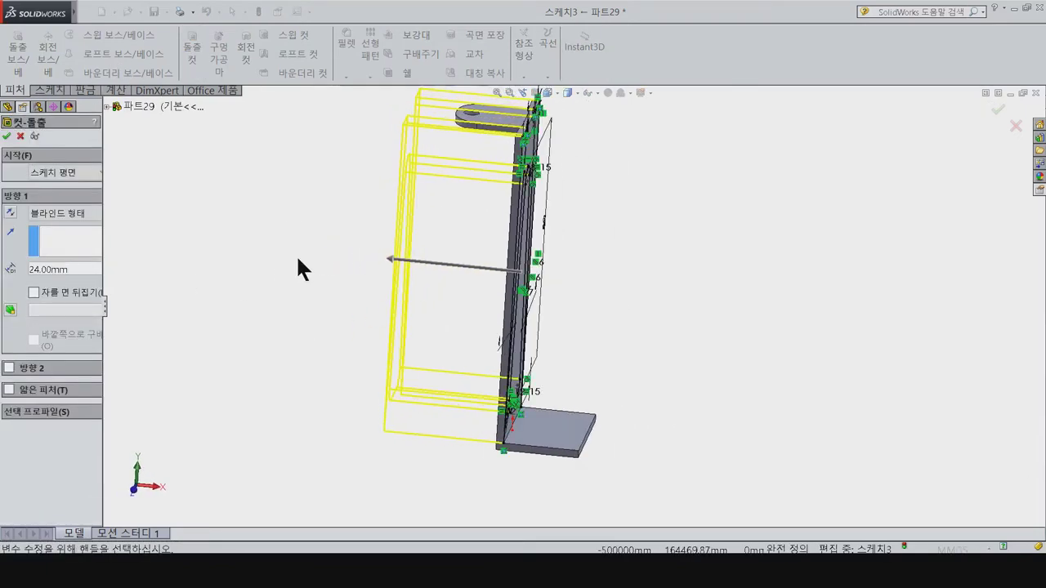
{"action": "left_click", "coordinate": [7, 137]}
{"action": "mouse_move", "coordinate": [611, 292]}
{"action": "middle_mouse_down"}
{"action": "mouse_move", "coordinate": [583, 283]}
{"action": "mouse_move", "coordinate": [518, 289]}
{"action": "mouse_move", "coordinate": [512, 317]}
{"action": "mouse_move", "coordinate": [549, 441]}
{"action": "middle_mouse_up"}
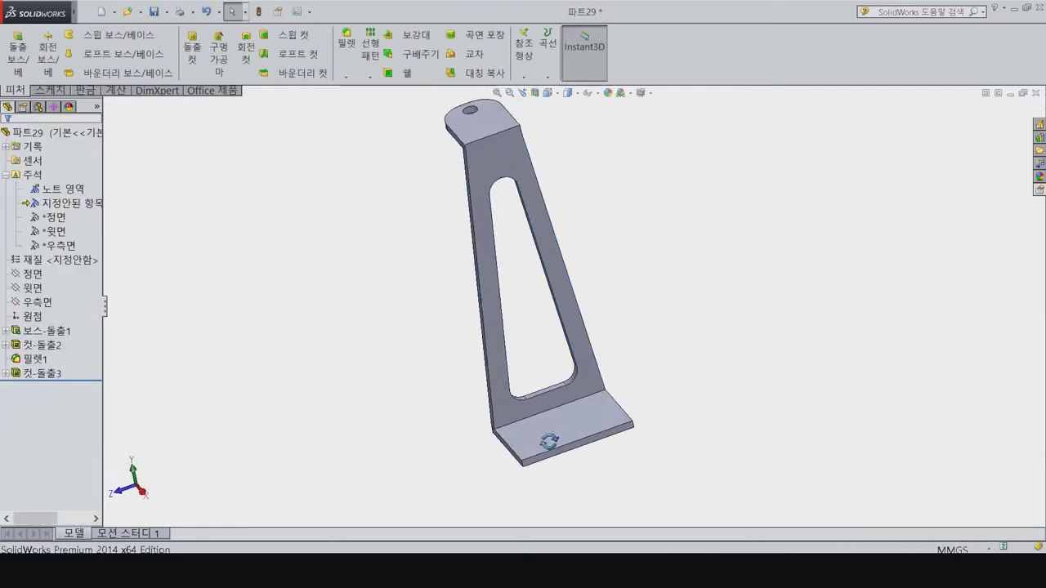
{"action": "left_click", "coordinate": [549, 441]}
Step: Sketch two circles on the bracket's base plate face
{"action": "key", "text": "ctrl+8"}
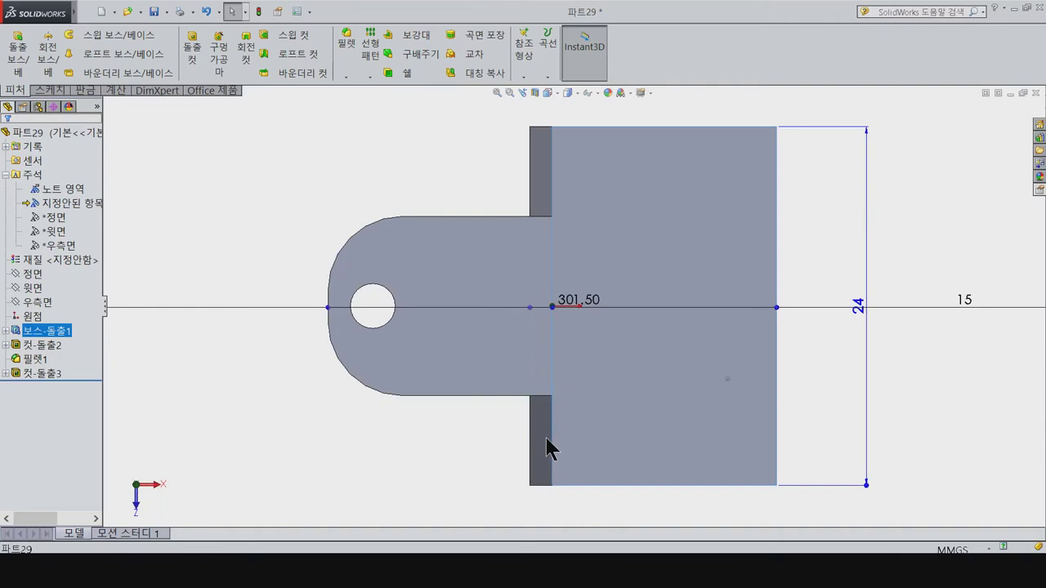
{"action": "left_click", "coordinate": [51, 90]}
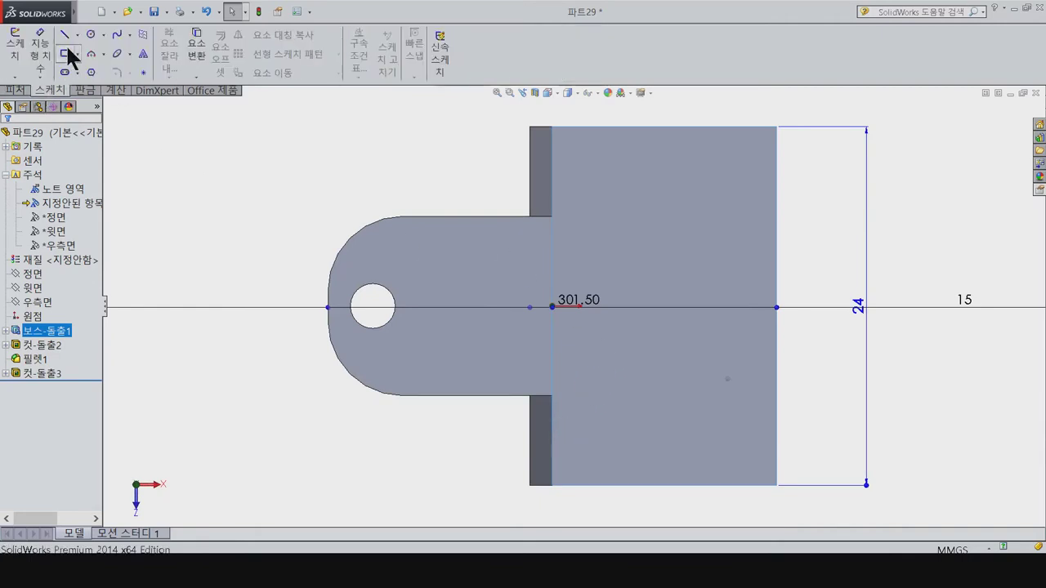
{"action": "left_click", "coordinate": [90, 34]}
{"action": "left_click", "coordinate": [709, 231]}
{"action": "left_click_drag", "start_coordinate": [673, 204], "coordinate": [700, 243]}
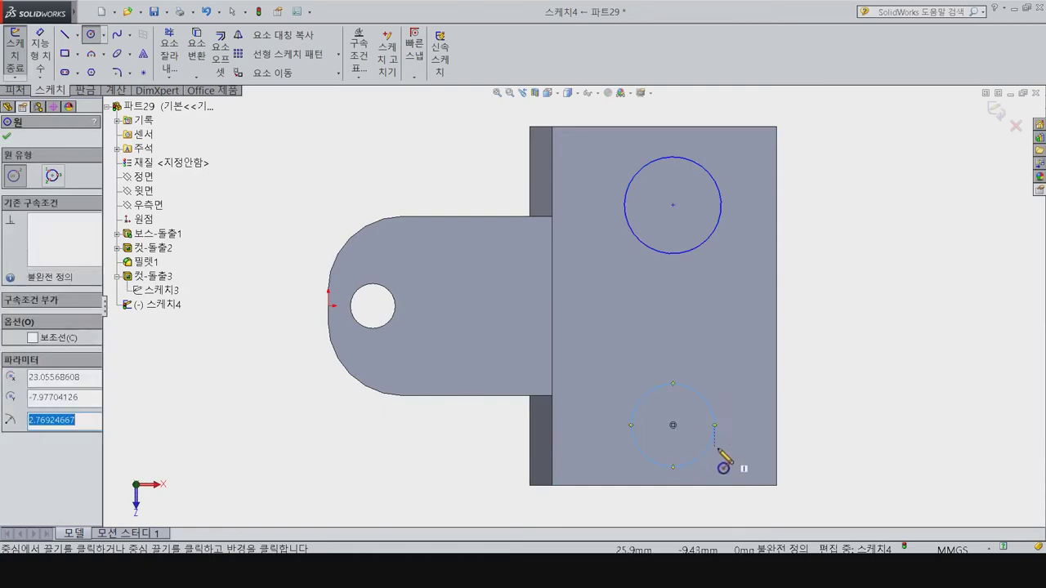
{"action": "left_click_drag", "start_coordinate": [672, 425], "coordinate": [714, 445]}
{"action": "right_click_drag", "start_coordinate": [693, 264], "coordinate": [720, 209]}
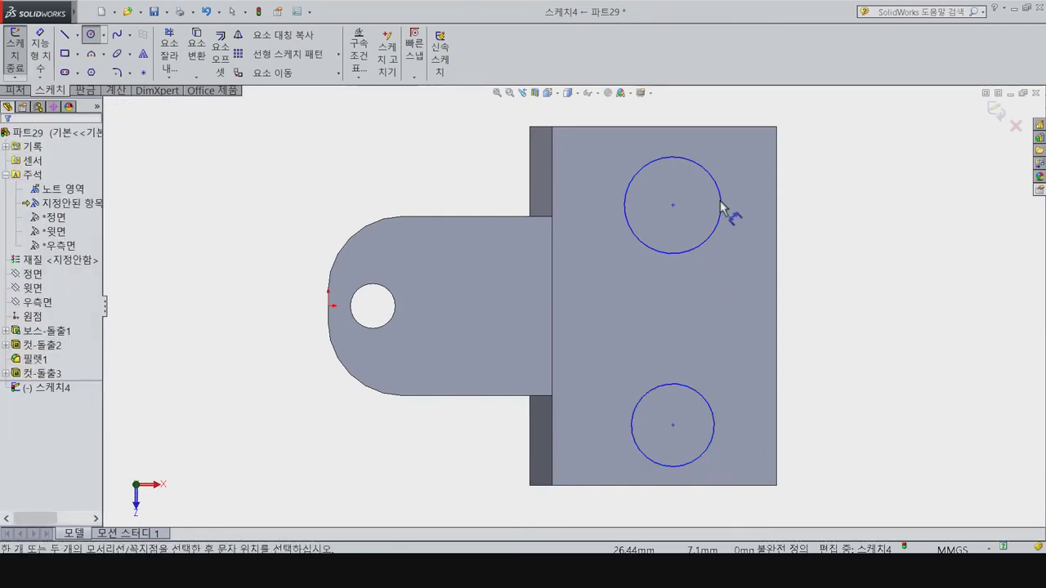
Step: Dimension the upper circle 9 from the origin and the two circles 18 apart
{"action": "left_click", "coordinate": [672, 204]}
{"action": "left_click", "coordinate": [328, 306]}
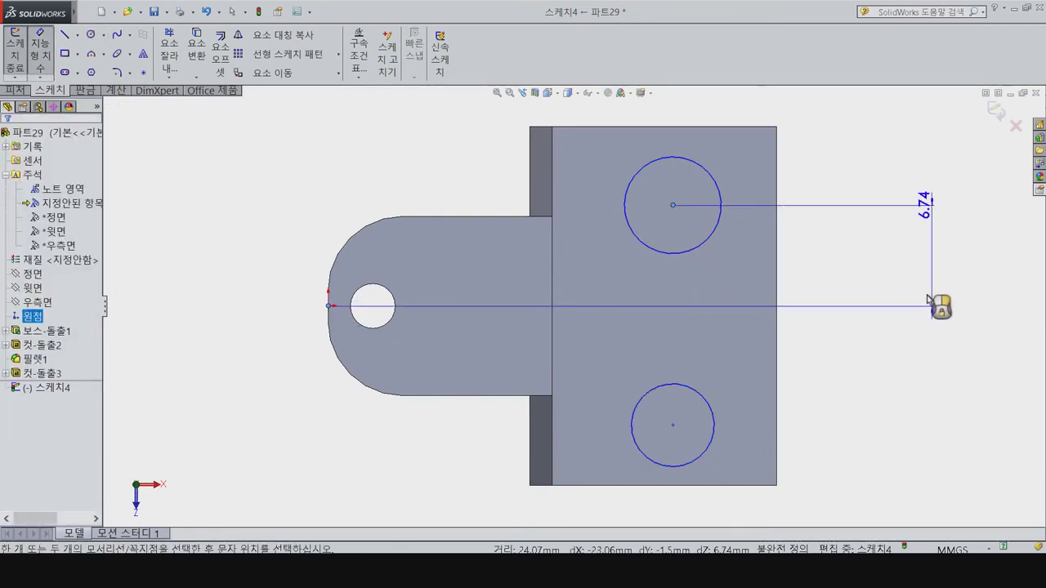
{"action": "left_click", "coordinate": [879, 304]}
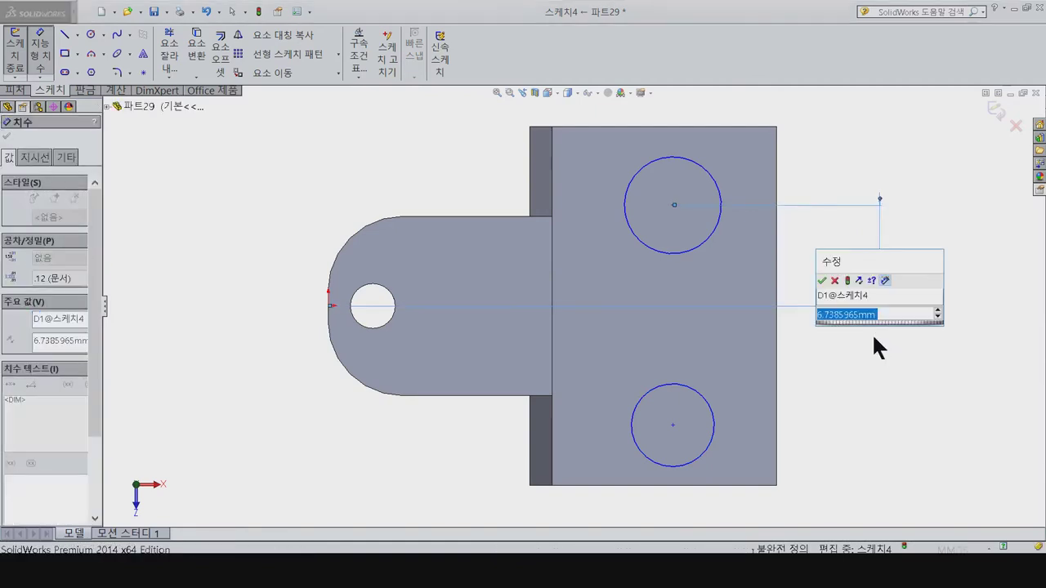
{"action": "type", "text": "9"}
{"action": "key", "text": "Return"}
{"action": "left_click", "coordinate": [673, 171]}
{"action": "left_click", "coordinate": [671, 422]}
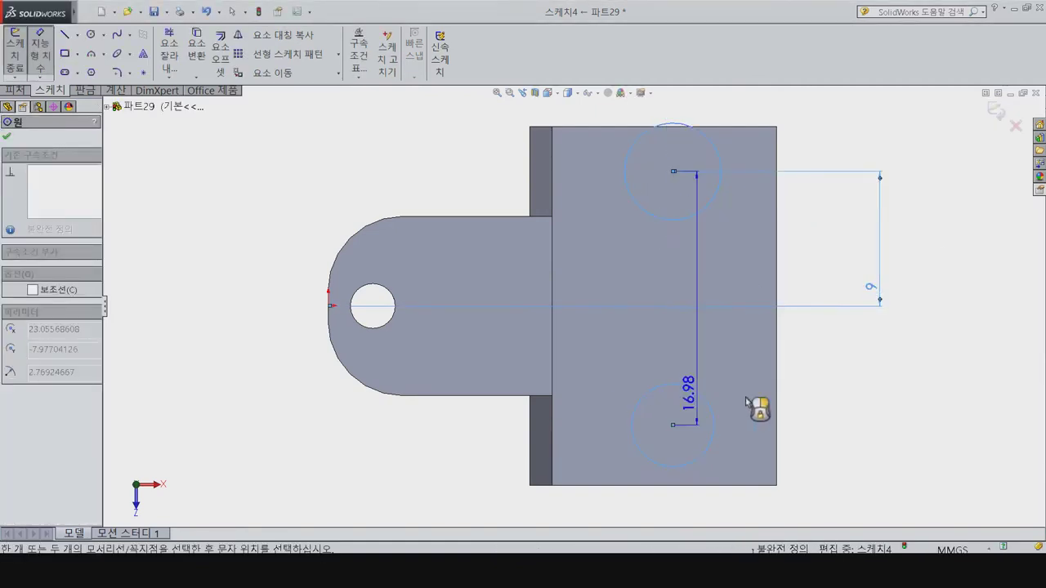
{"action": "left_click", "coordinate": [902, 409]}
{"action": "type", "text": "18"}
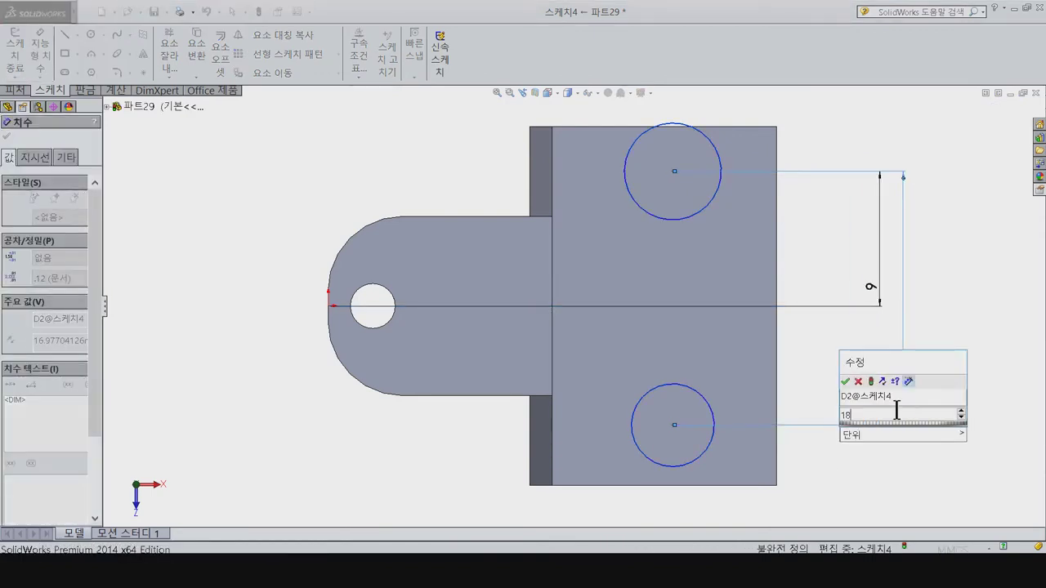
{"action": "key", "text": "Return"}
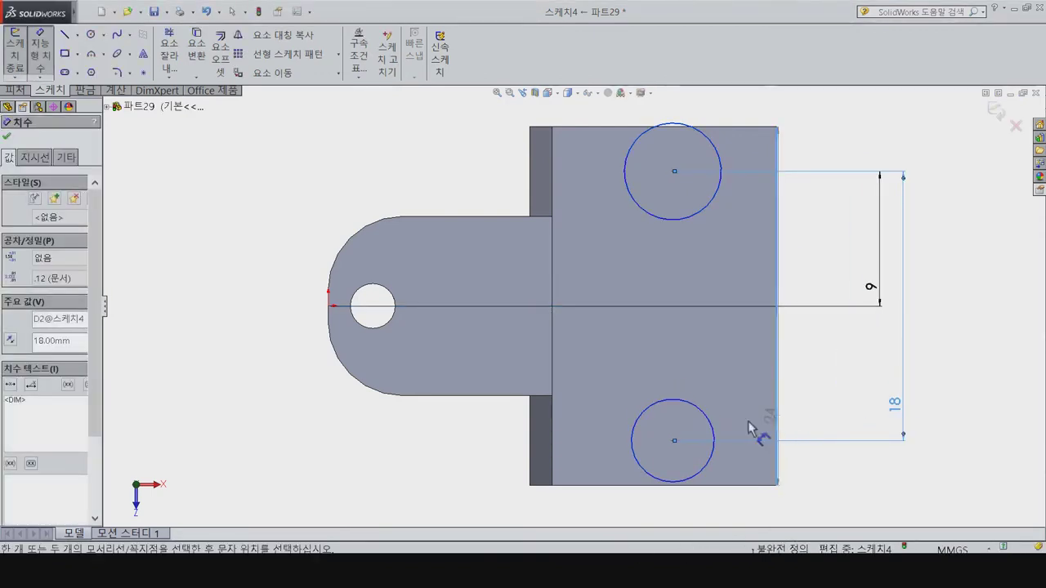
Step: Place both circles 4.40 from the plate's right edge
{"action": "left_click", "coordinate": [711, 425]}
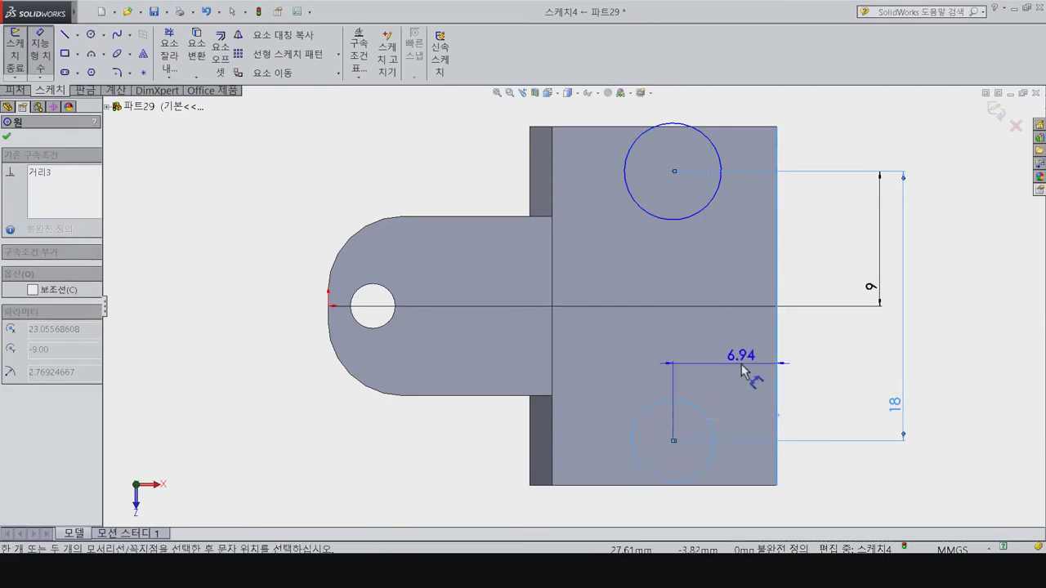
{"action": "left_click", "coordinate": [740, 369]}
{"action": "type", "text": "4.4"}
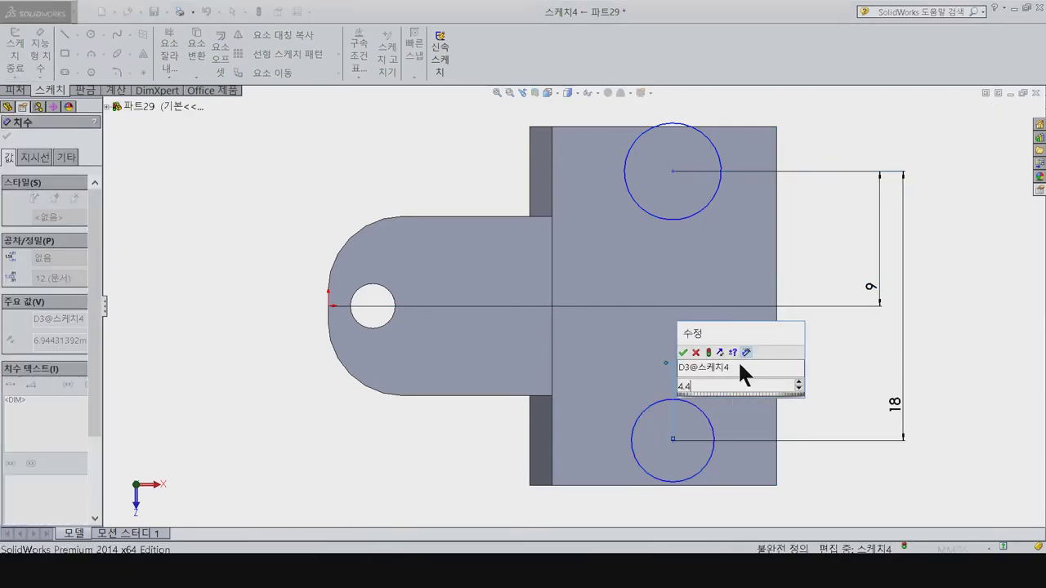
{"action": "key", "text": "Return"}
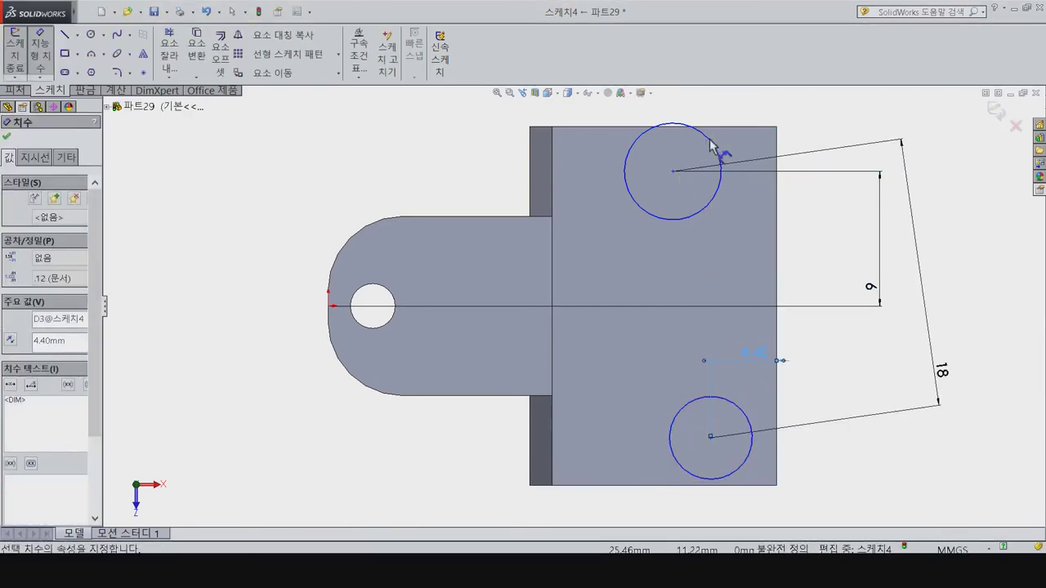
{"action": "left_click", "coordinate": [719, 156]}
{"action": "left_click", "coordinate": [776, 188]}
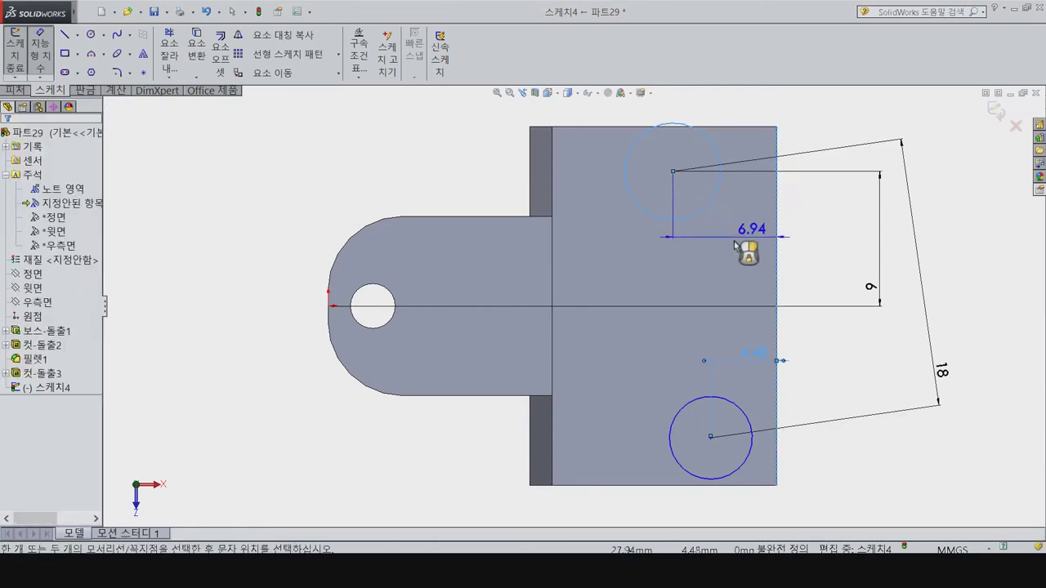
{"action": "left_click", "coordinate": [725, 295]}
{"action": "type", "text": "4.4"}
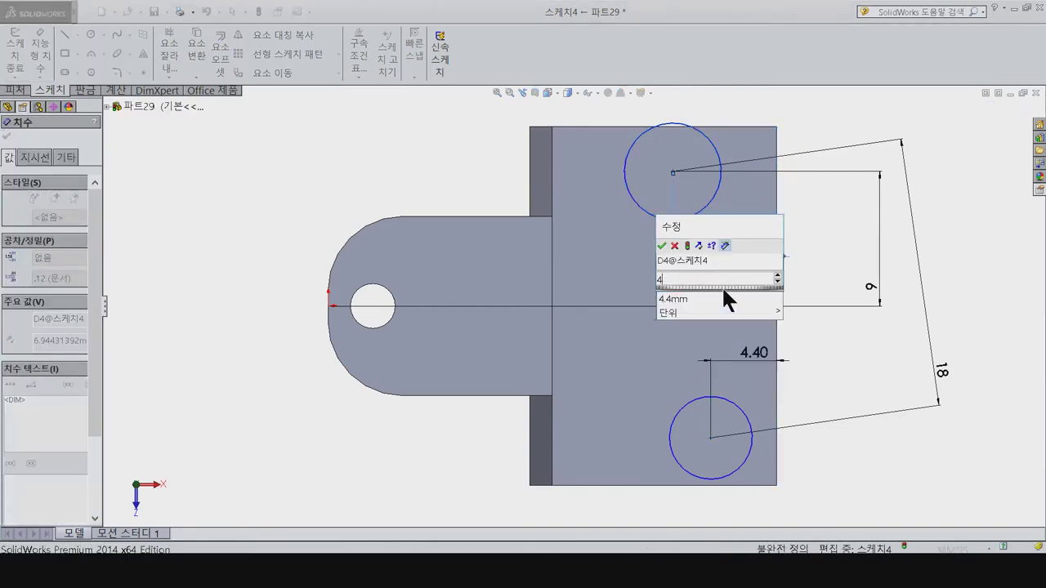
{"action": "key", "text": "Return"}
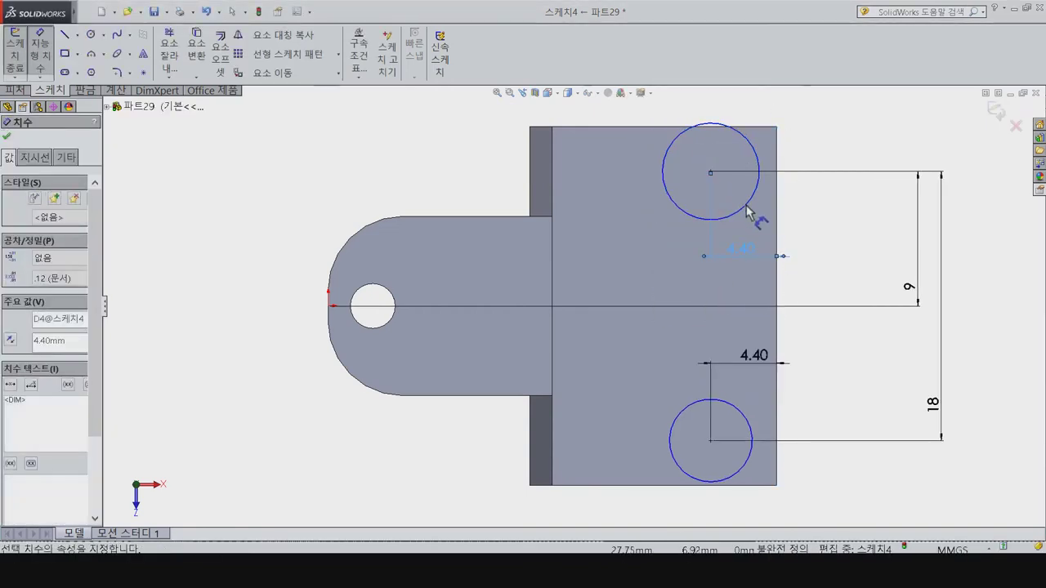
{"action": "left_click", "coordinate": [749, 221]}
Step: Set both circle diameters to 3 mm
{"action": "left_click", "coordinate": [747, 210]}
{"action": "left_click", "coordinate": [828, 233]}
{"action": "type", "text": "3"}
{"action": "key", "text": "Return"}
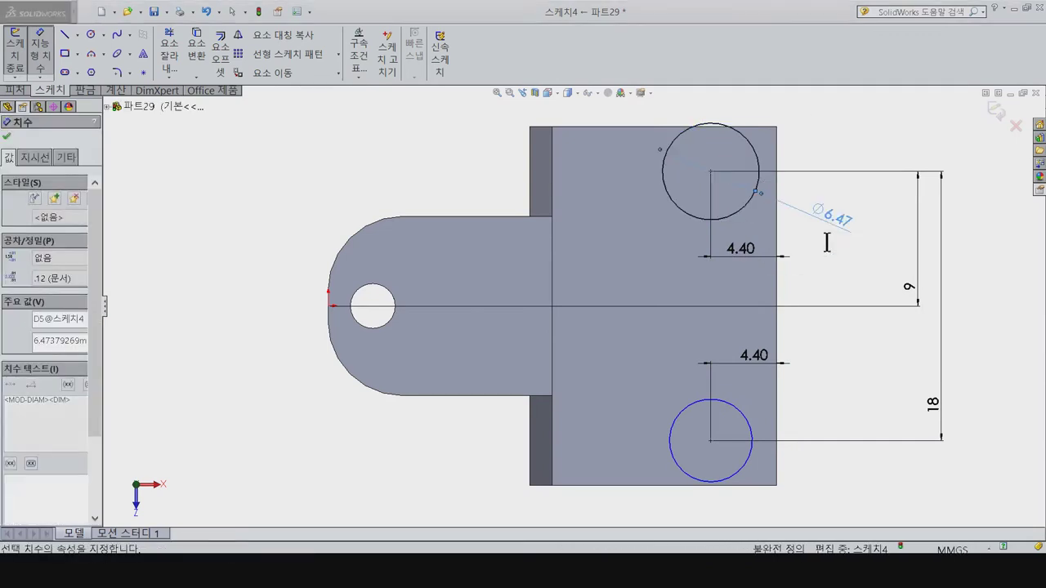
{"action": "left_click", "coordinate": [744, 423]}
{"action": "left_click", "coordinate": [821, 384]}
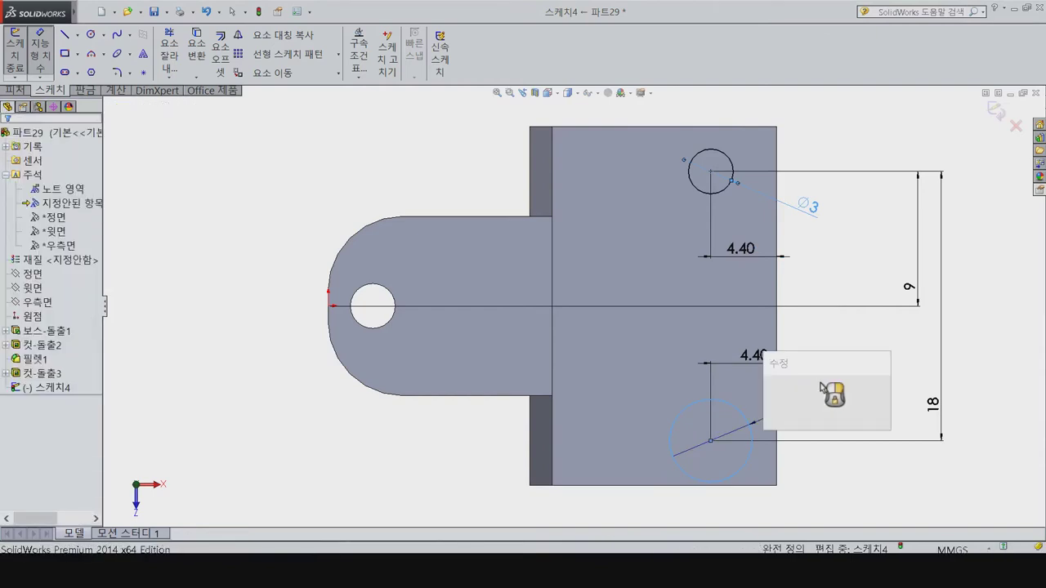
{"action": "type", "text": "3.00mm"}
{"action": "key", "text": "Return"}
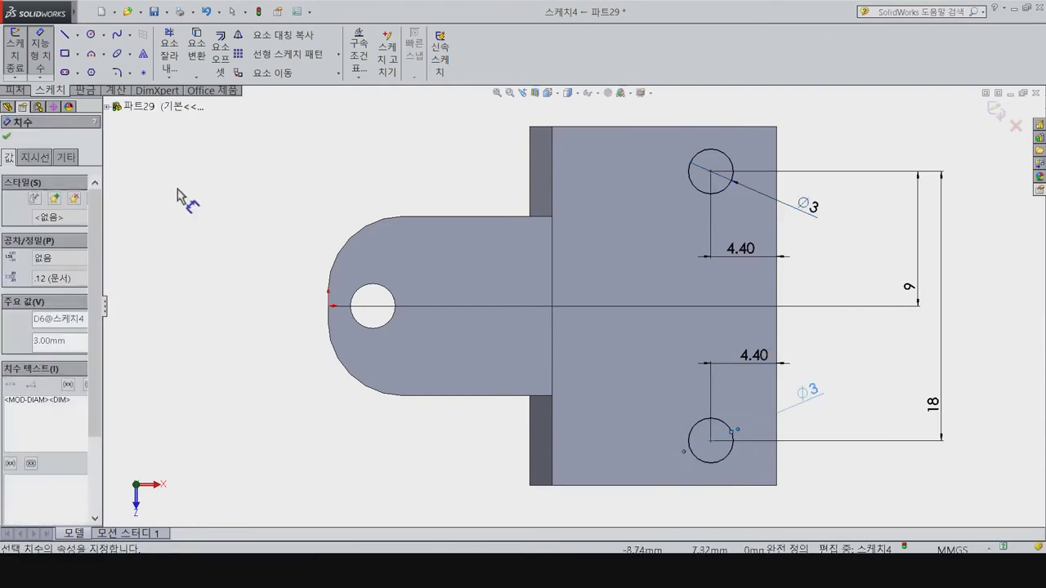
Step: Cut the two Ø3 circles through the base plate
{"action": "left_click", "coordinate": [17, 90]}
{"action": "left_click", "coordinate": [192, 51]}
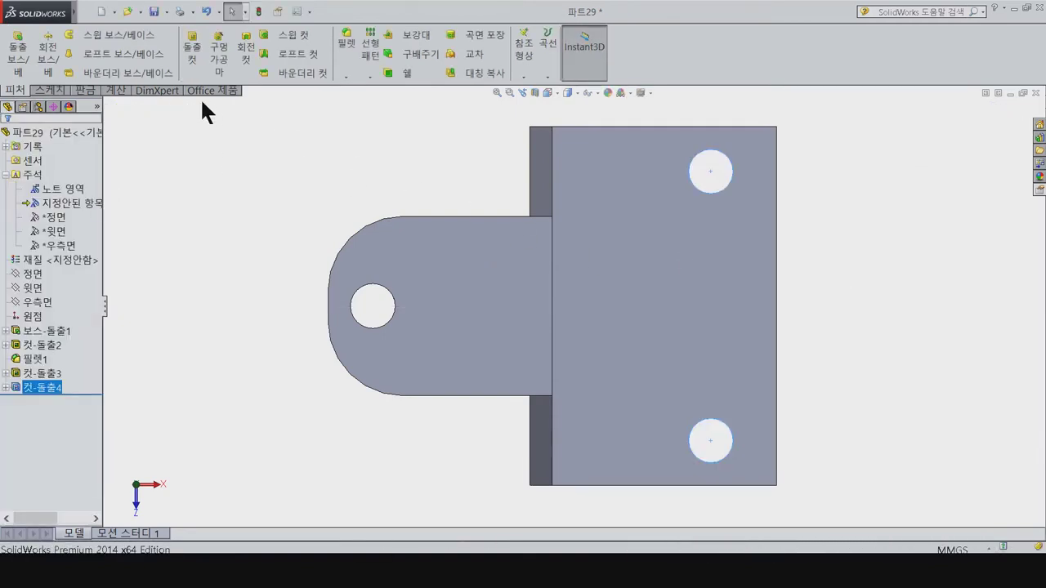
{"action": "left_click", "coordinate": [342, 37]}
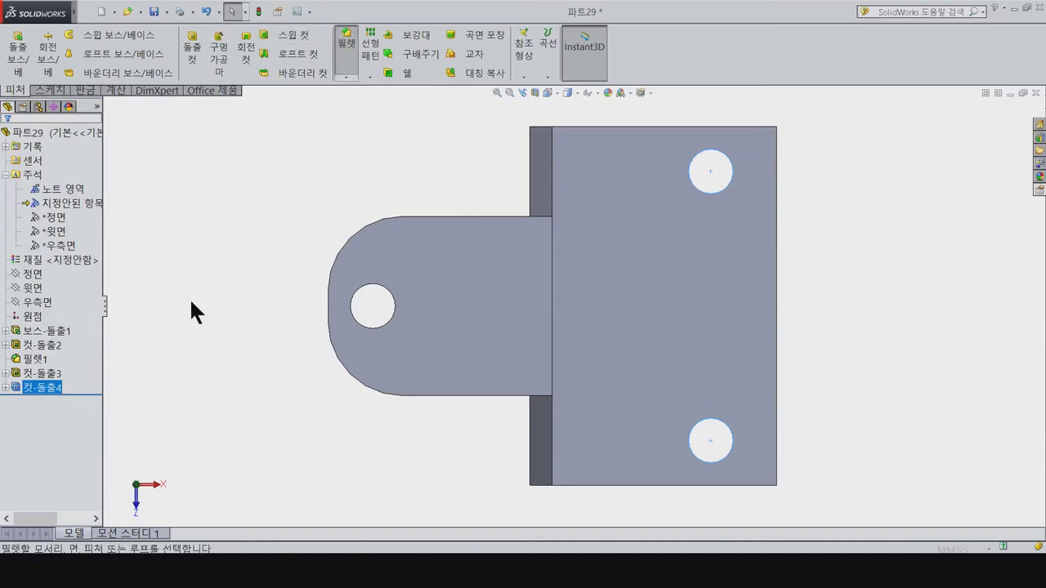
Step: Select the base plate's outer corner edges for the fillet
{"action": "middle_click_drag", "start_coordinate": [259, 305], "coordinate": [759, 167]}
{"action": "scroll", "coordinate": [811, 184], "scroll_direction": "up", "scroll_amount": 3}
{"action": "scroll", "coordinate": [657, 225], "scroll_direction": "down", "scroll_amount": 8}
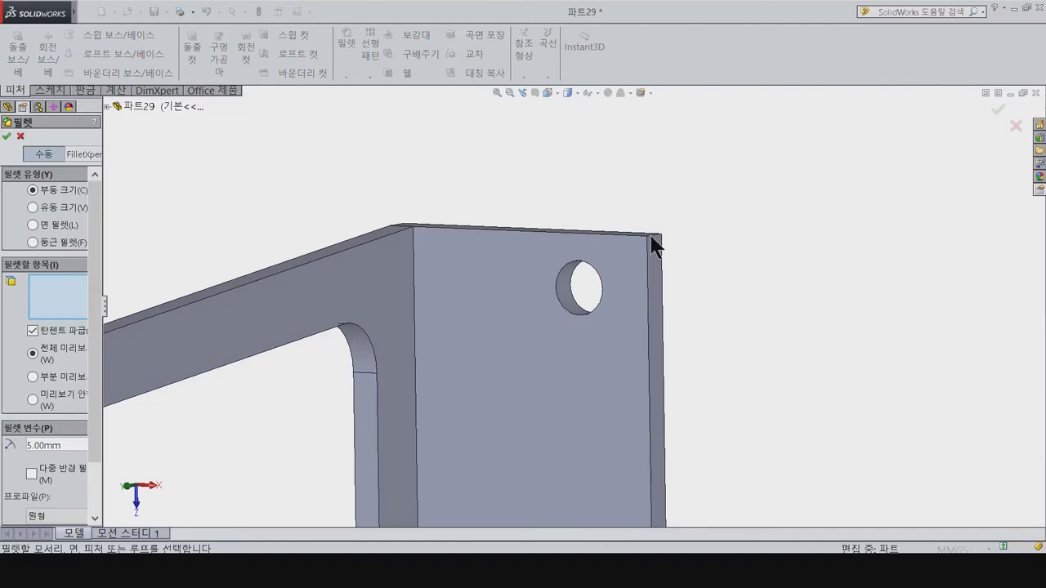
{"action": "left_click", "coordinate": [653, 239]}
{"action": "scroll", "coordinate": [719, 327], "scroll_direction": "up", "scroll_amount": 2}
{"action": "scroll", "coordinate": [604, 425], "scroll_direction": "up", "scroll_amount": 2}
{"action": "scroll", "coordinate": [587, 409], "scroll_direction": "down", "scroll_amount": 4}
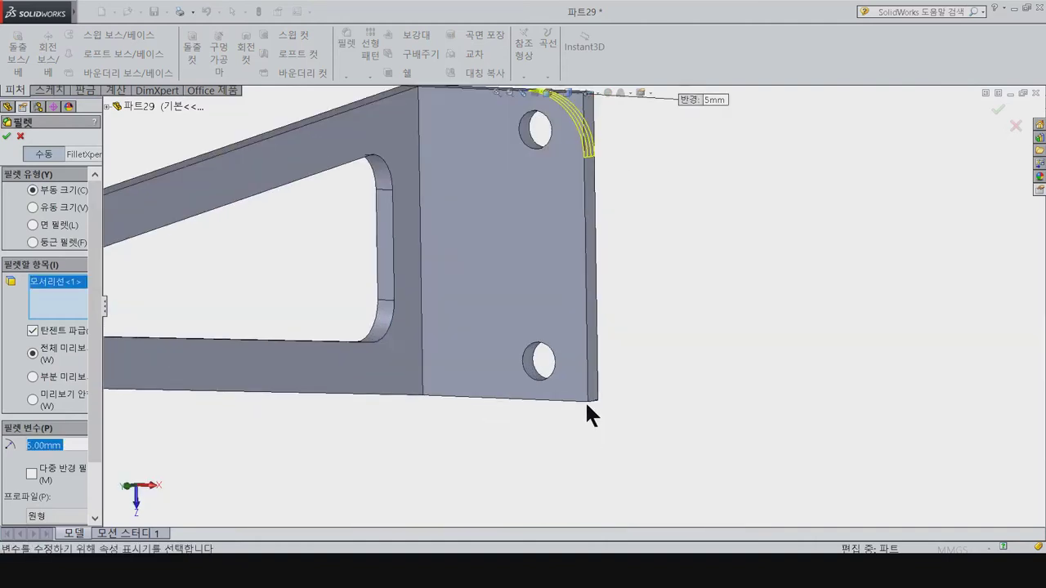
{"action": "left_click", "coordinate": [586, 398]}
{"action": "scroll", "coordinate": [601, 372], "scroll_direction": "down", "scroll_amount": 3}
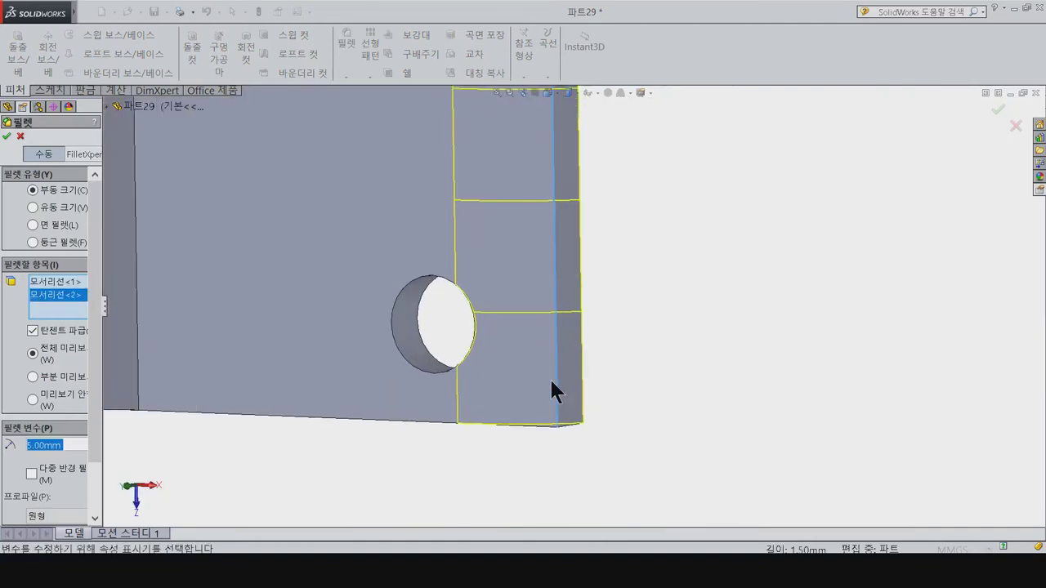
{"action": "left_click", "coordinate": [554, 390]}
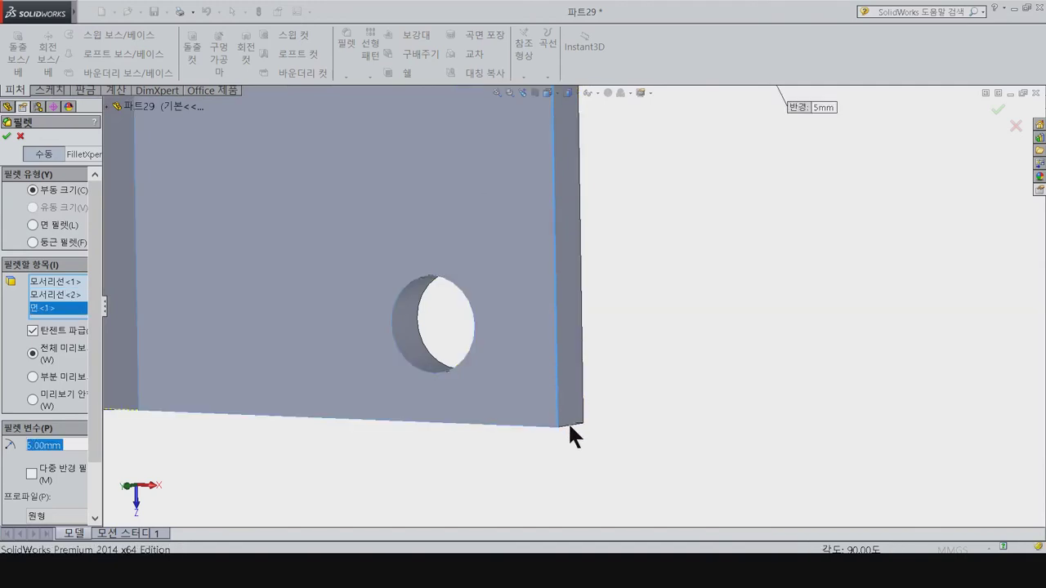
{"action": "left_click", "coordinate": [569, 425]}
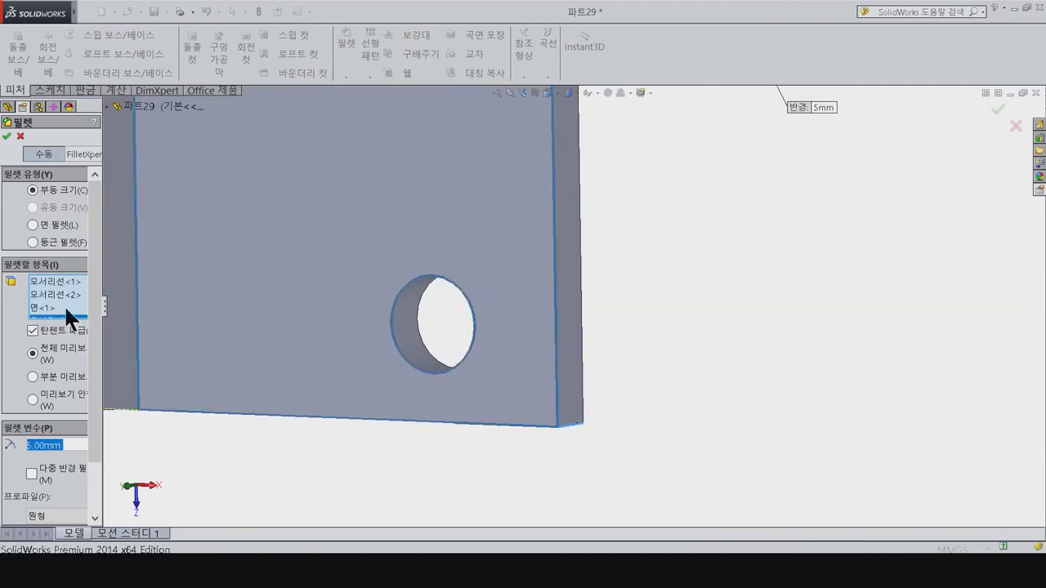
Step: Remove the extra face and edge from the selection and apply the 5 mm fillet
{"action": "right_click", "coordinate": [66, 311]}
{"action": "left_click", "coordinate": [97, 334]}
{"action": "right_click", "coordinate": [66, 301]}
{"action": "left_click", "coordinate": [94, 321]}
{"action": "left_click", "coordinate": [6, 137]}
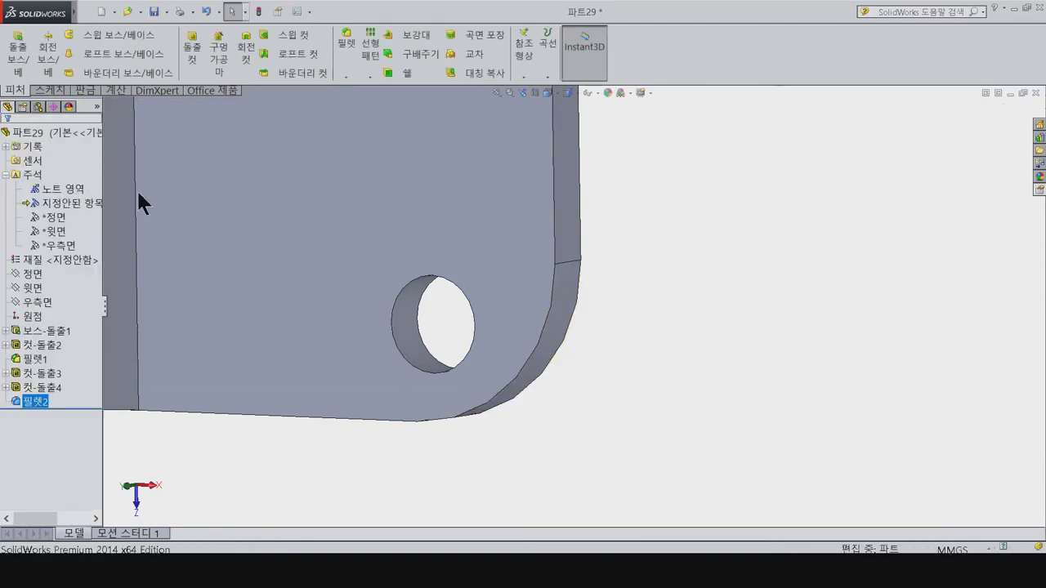
{"action": "scroll", "coordinate": [433, 326], "scroll_direction": "up", "scroll_amount": 2}
{"action": "scroll", "coordinate": [476, 322], "scroll_direction": "up", "scroll_amount": 3}
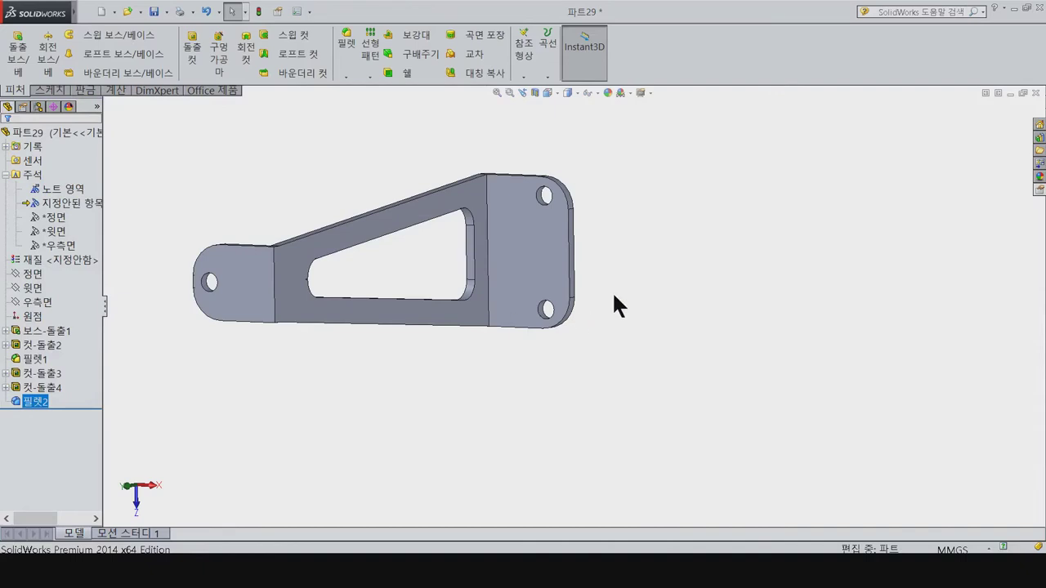
{"action": "key", "text": "ctrl+7"}
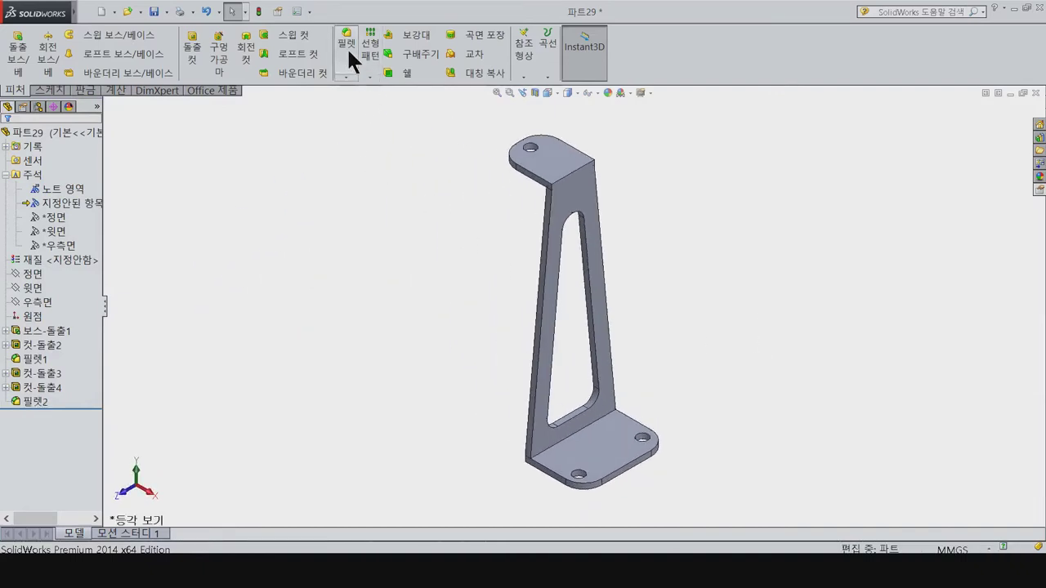
Step: Select the inner and outer bend edges at the base for a 1 mm fillet
{"action": "key", "text": "Return"}
{"action": "type", "text": "1"}
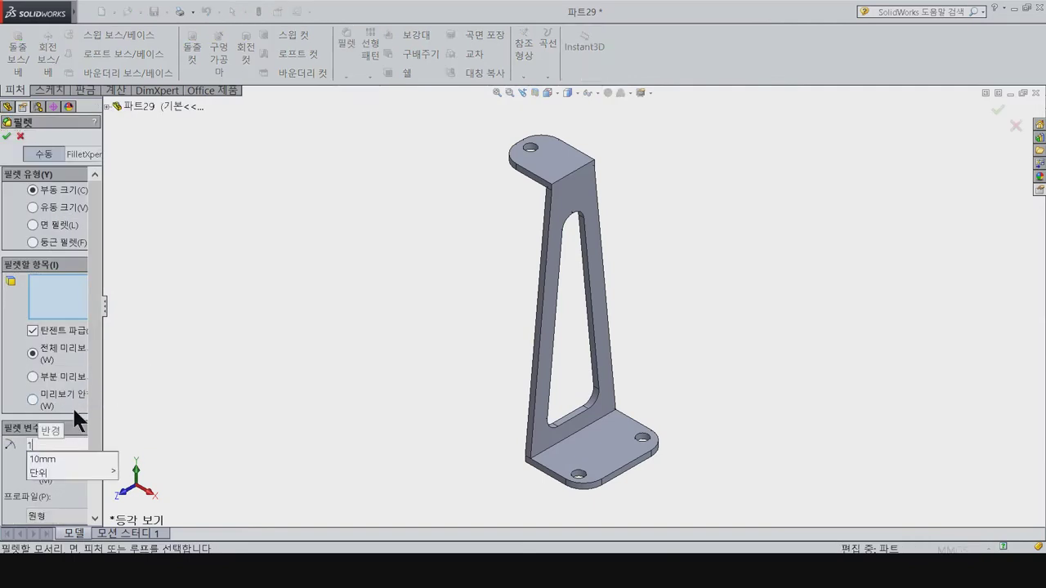
{"action": "scroll", "coordinate": [562, 443], "scroll_direction": "down", "scroll_amount": 3}
{"action": "scroll", "coordinate": [415, 376], "scroll_direction": "down", "scroll_amount": 3}
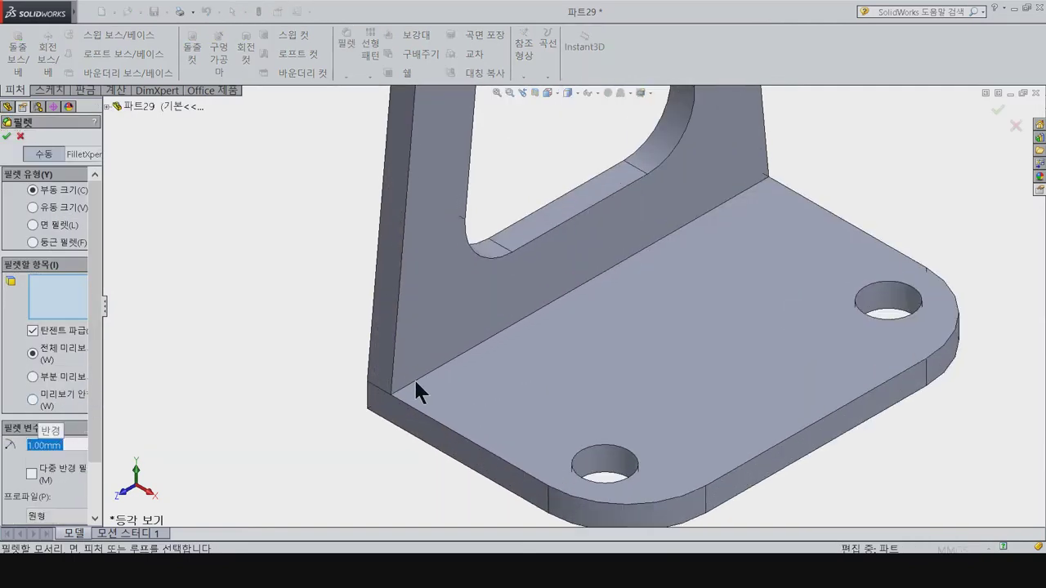
{"action": "left_click", "coordinate": [412, 378]}
{"action": "mouse_move", "coordinate": [346, 380]}
{"action": "middle_mouse_down"}
{"action": "mouse_move", "coordinate": [381, 415]}
{"action": "mouse_move", "coordinate": [572, 123]}
{"action": "middle_mouse_up"}
{"action": "left_click", "coordinate": [355, 403]}
Step: Add the two top plate bend edges and apply the 1 mm fillet
{"action": "scroll", "coordinate": [341, 441], "scroll_direction": "up", "scroll_amount": 5}
{"action": "scroll", "coordinate": [583, 215], "scroll_direction": "down", "scroll_amount": 5}
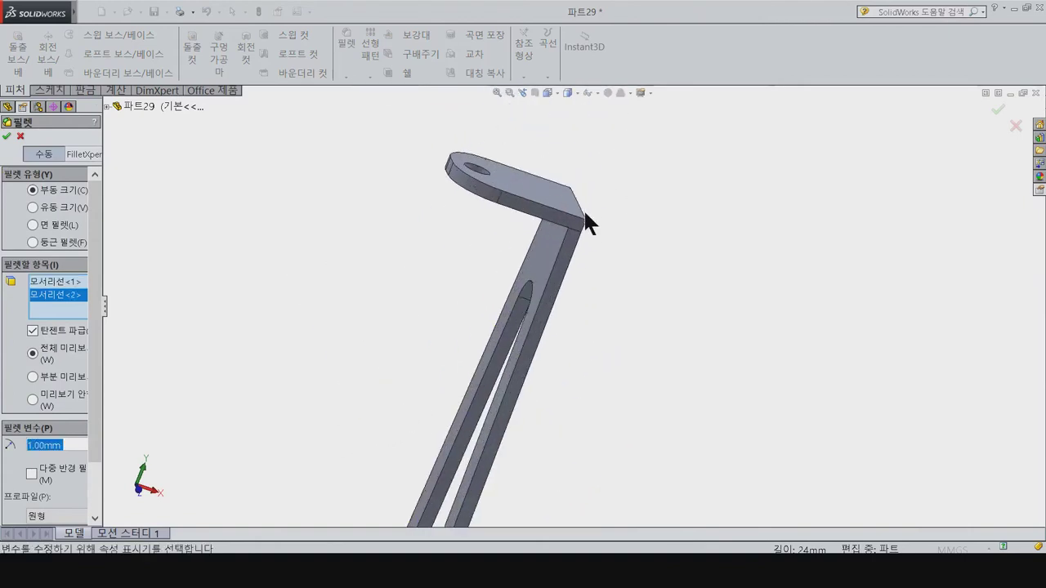
{"action": "scroll", "coordinate": [577, 248], "scroll_direction": "down", "scroll_amount": 3}
{"action": "left_click", "coordinate": [577, 243]}
{"action": "middle_click_drag", "start_coordinate": [500, 278], "coordinate": [563, 236]}
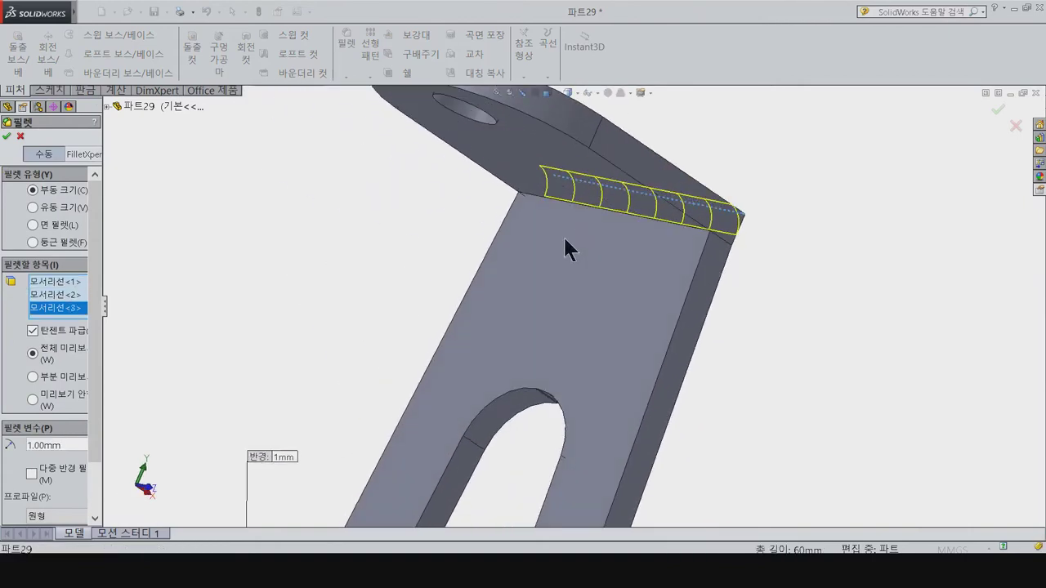
{"action": "left_click", "coordinate": [527, 199]}
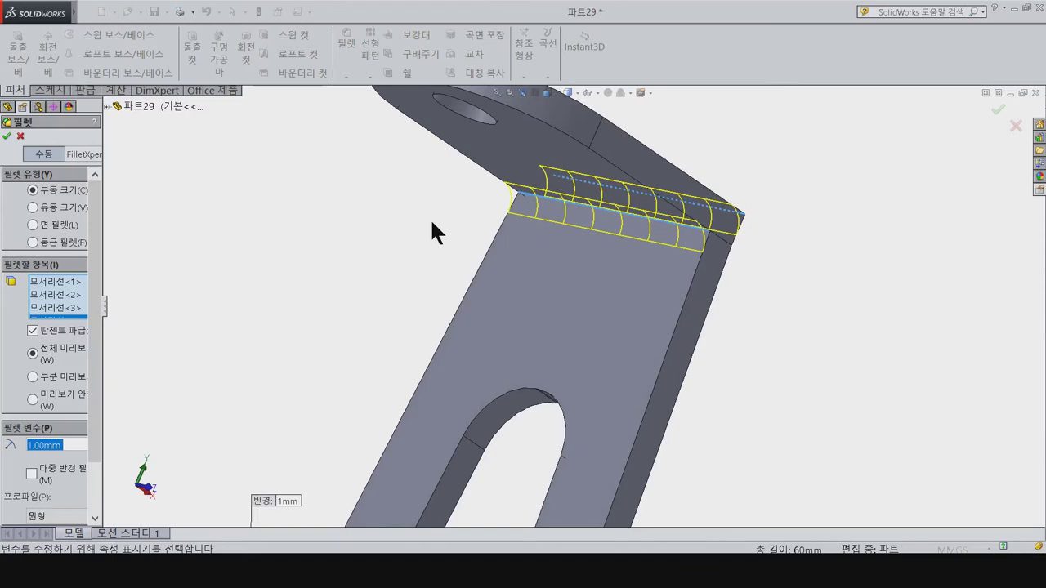
{"action": "left_click", "coordinate": [8, 137]}
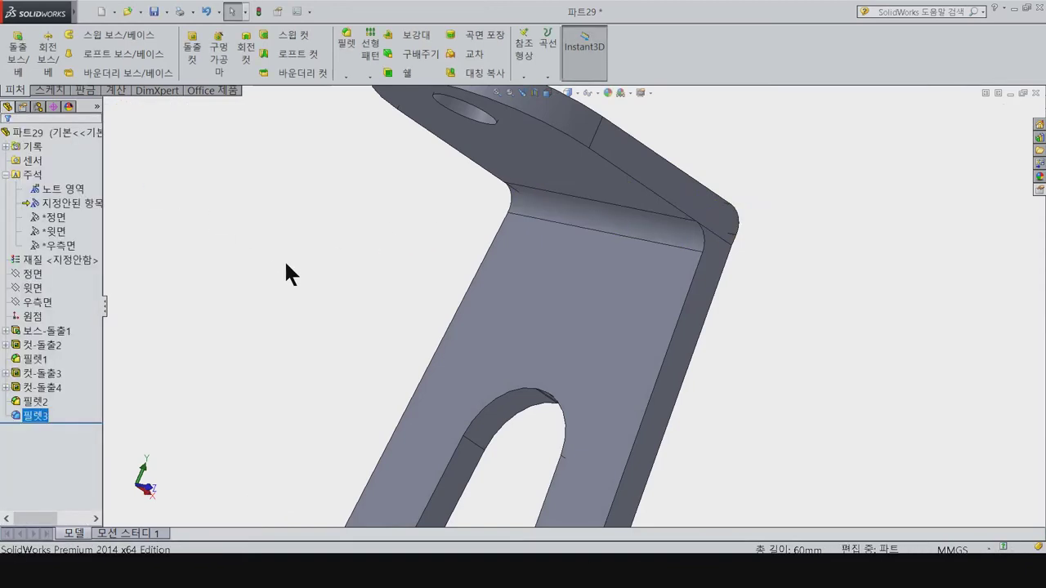
{"action": "key", "text": "ctrl+7"}
{"action": "left_click", "coordinate": [667, 287]}
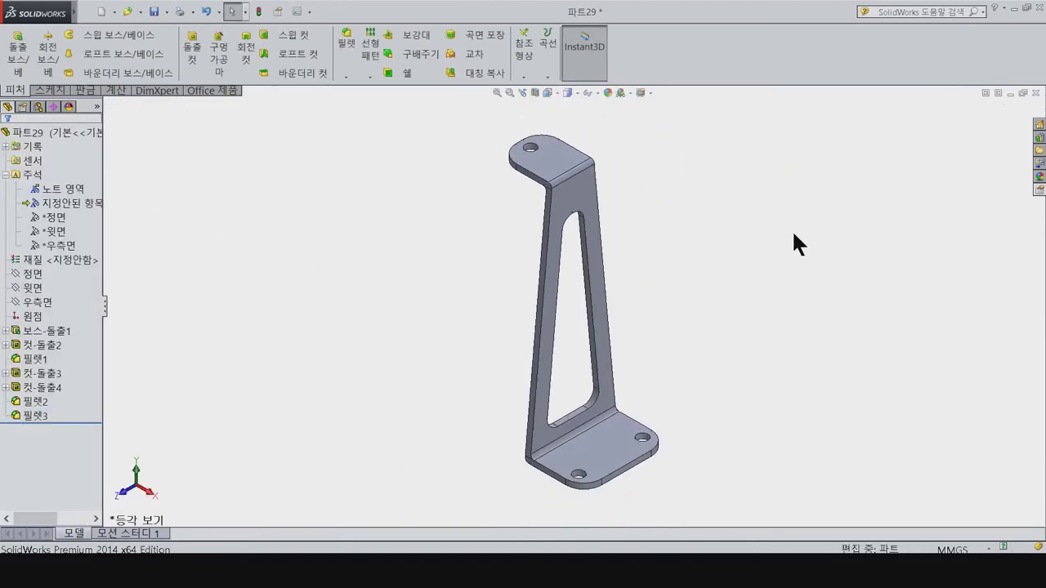
Step: Save the part as '06_Cylinder Holding Bracket' and close it
{"action": "left_click", "coordinate": [152, 12]}
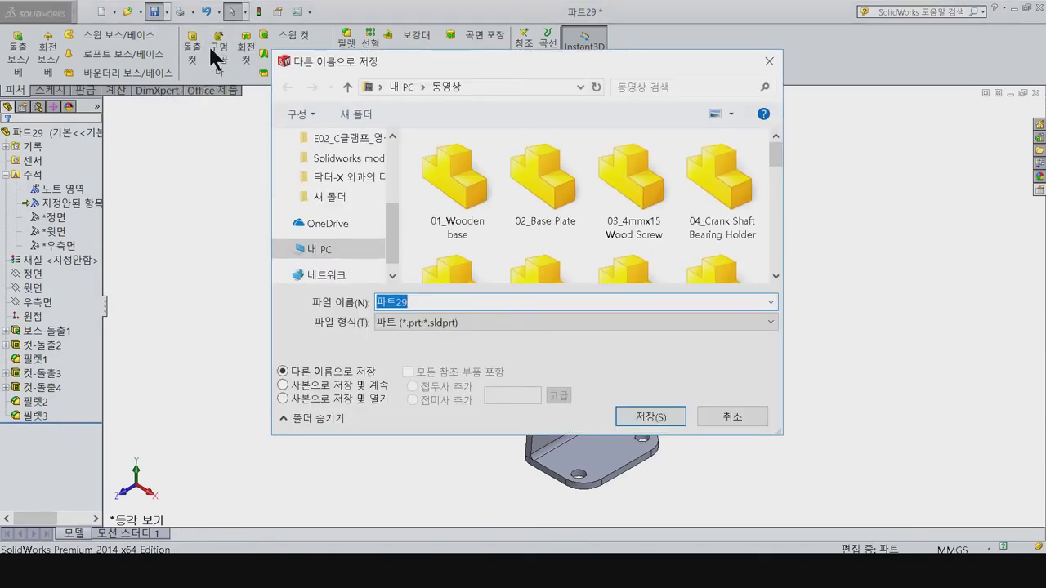
{"action": "type", "text": "0"}
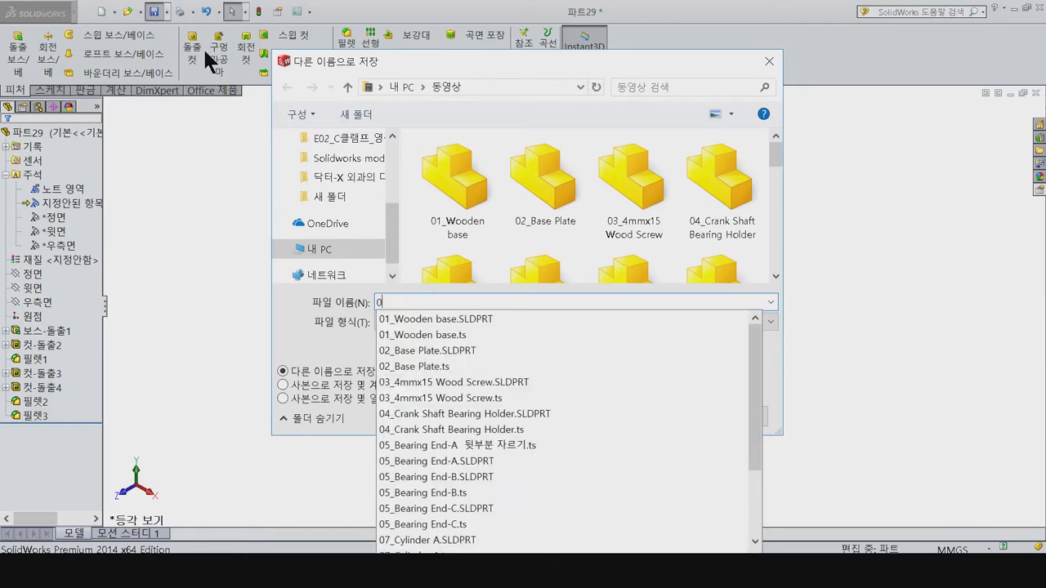
{"action": "type", "text": "6_Cylinder Holding Bracket"}
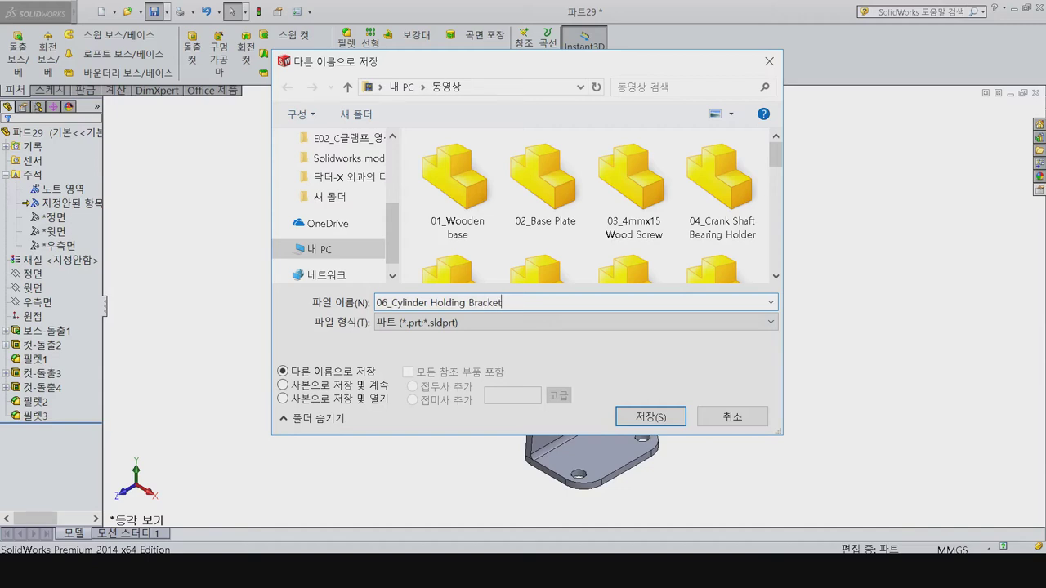
{"action": "key", "text": "Return"}
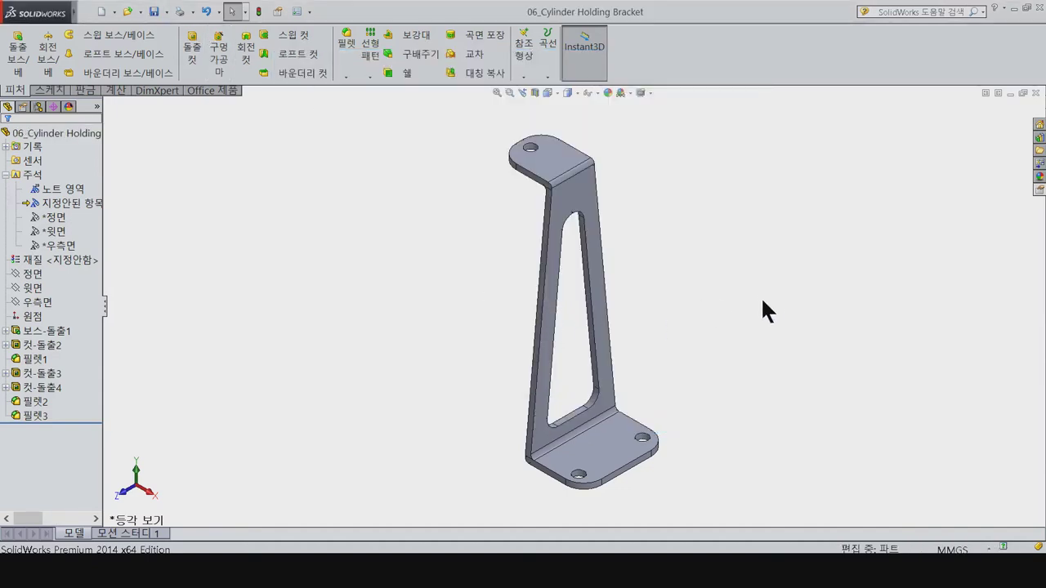
{"action": "key", "text": "ctrl+w"}
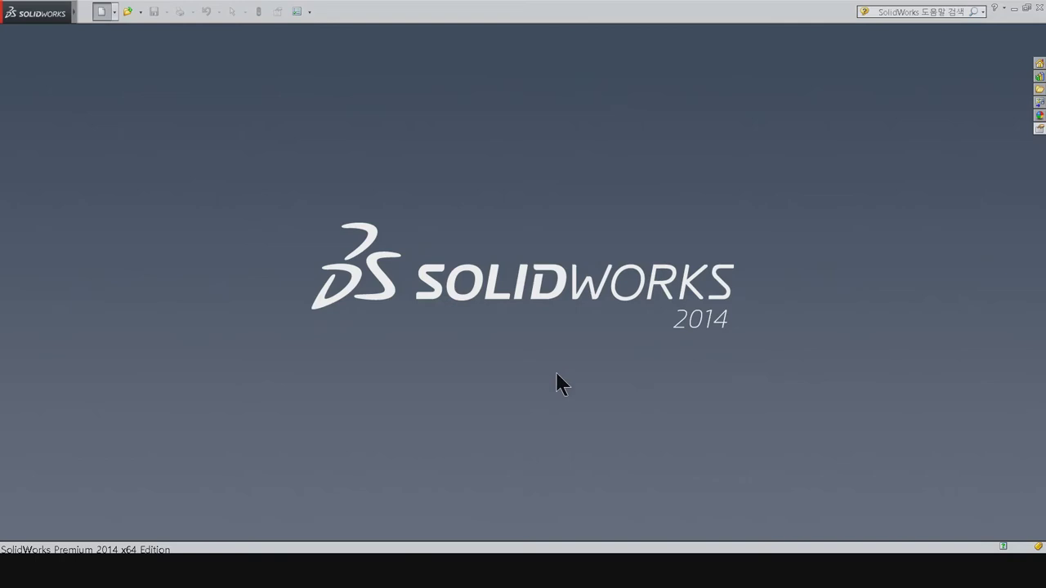
Step: Create a new part document and select the Top Plane
{"action": "key", "text": "ctrl+n"}
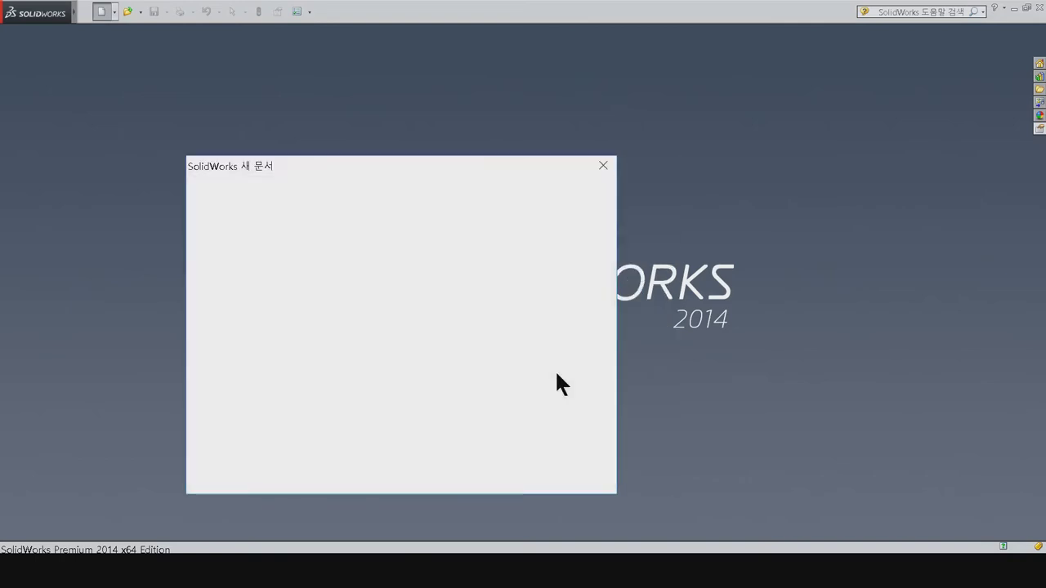
{"action": "left_click", "coordinate": [451, 476]}
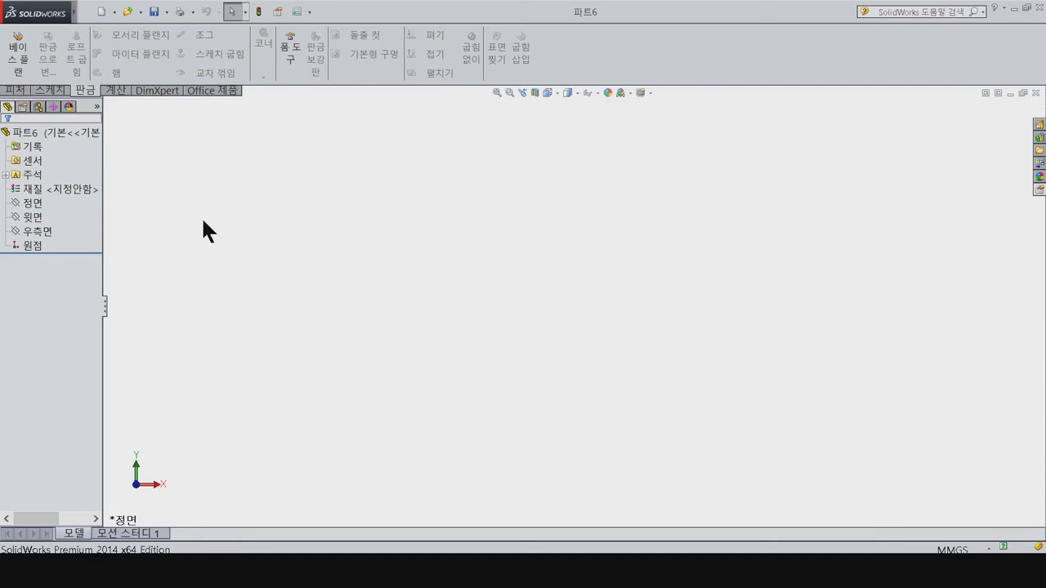
{"action": "left_click", "coordinate": [33, 217]}
{"action": "left_click", "coordinate": [24, 205]}
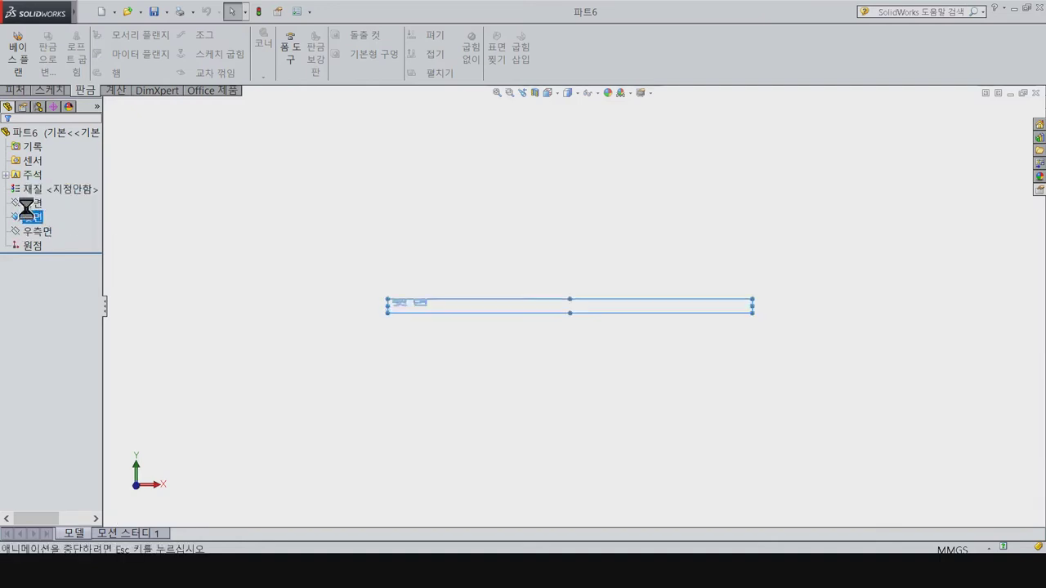
Step: Sketch a circle centred on the origin and dimension it to Ø27
{"action": "left_click", "coordinate": [90, 36]}
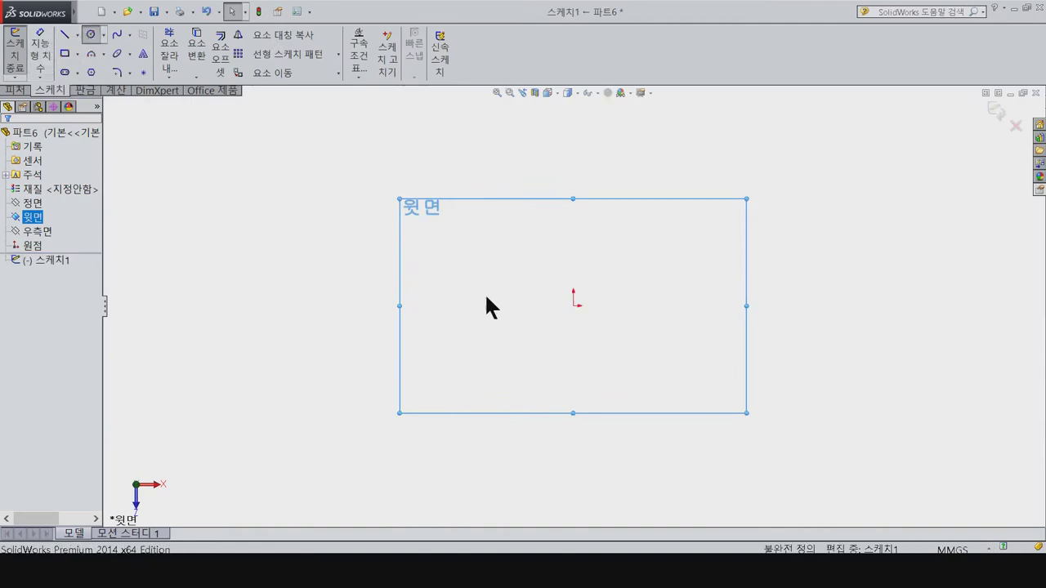
{"action": "left_click", "coordinate": [573, 306]}
{"action": "left_click", "coordinate": [613, 408]}
{"action": "left_click", "coordinate": [679, 285]}
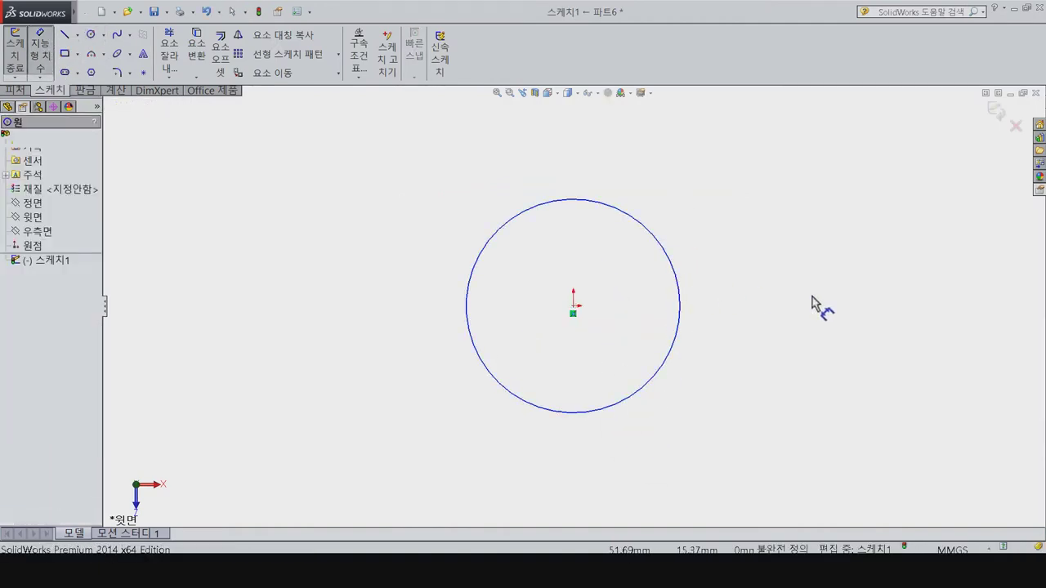
{"action": "left_click", "coordinate": [825, 307]}
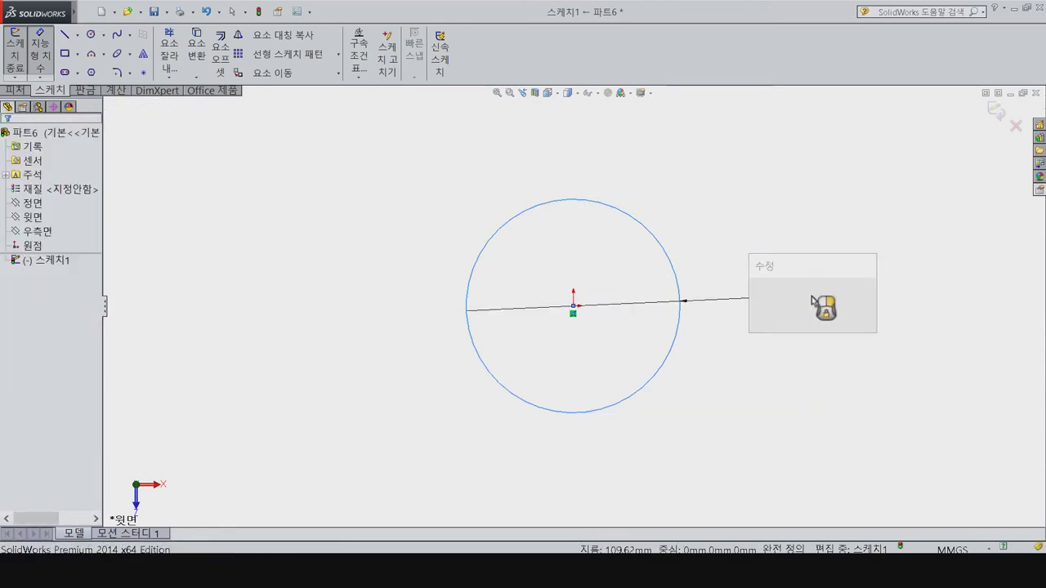
{"action": "type", "text": "27"}
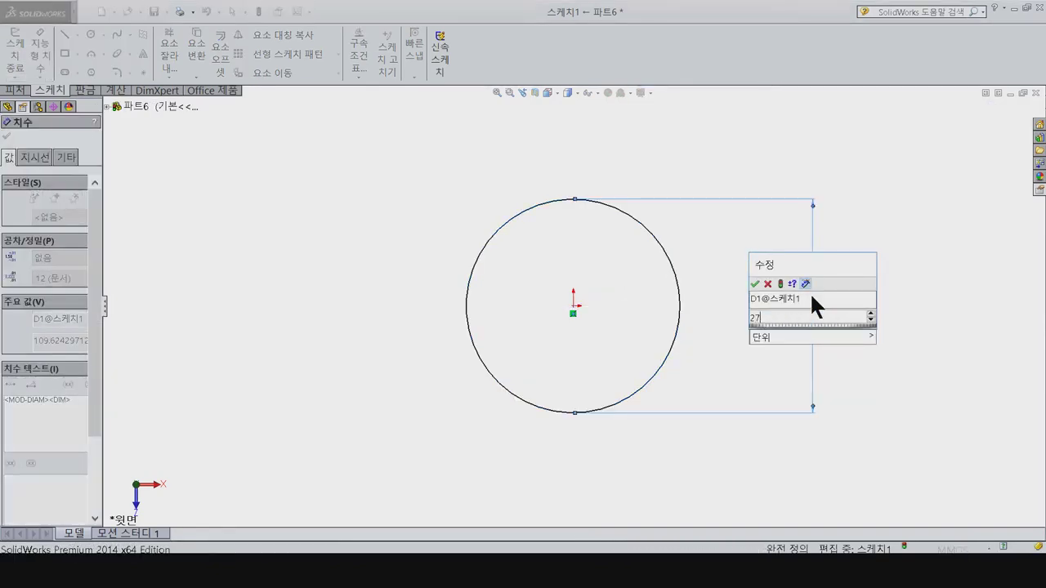
{"action": "key", "text": "Return"}
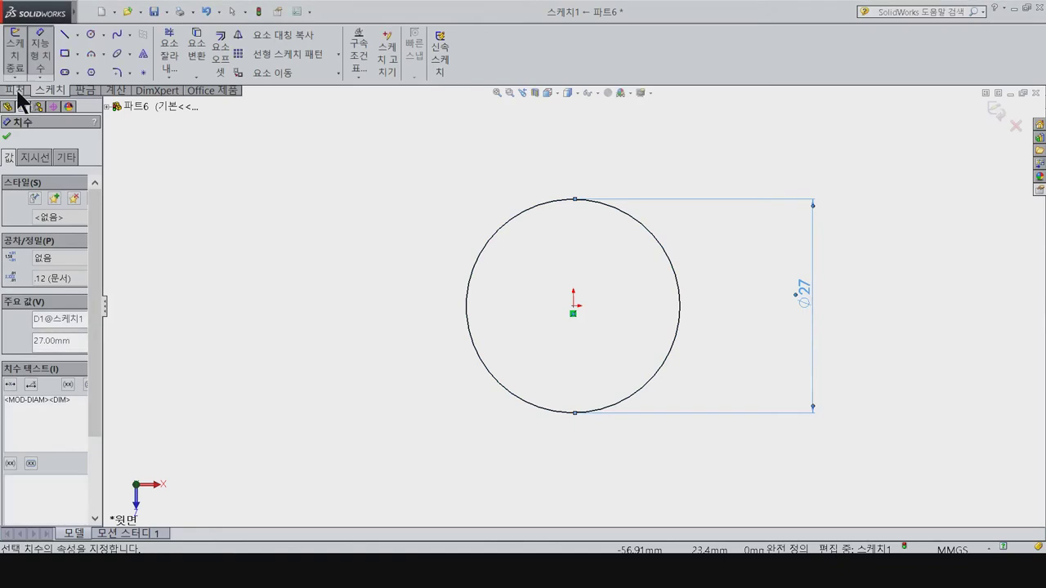
{"action": "left_click", "coordinate": [17, 92]}
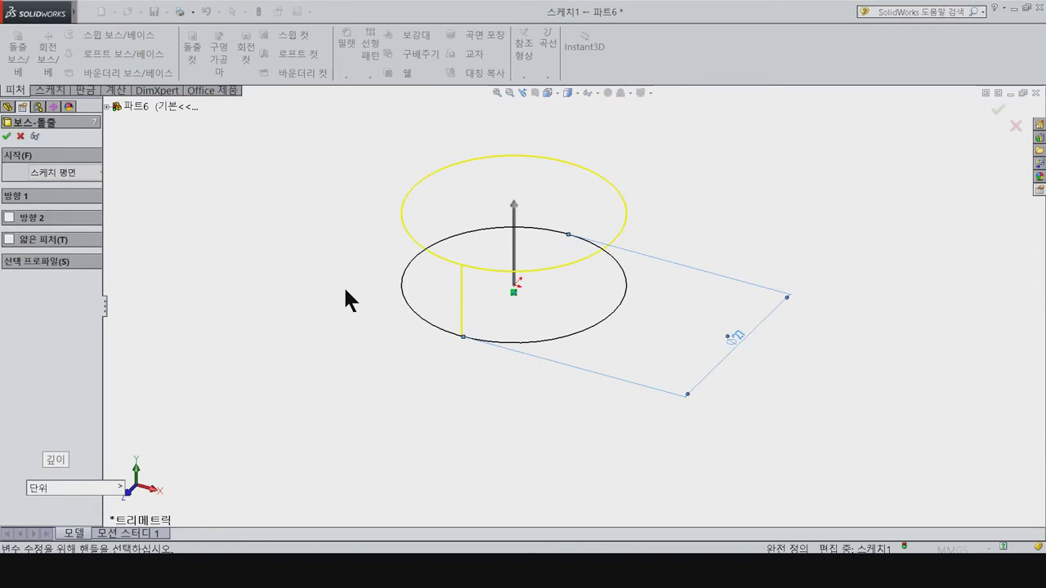
Step: Extrude the Ø27 circle to a 38 mm Blind depth, re-editing to confirm it
{"action": "key", "text": "Return"}
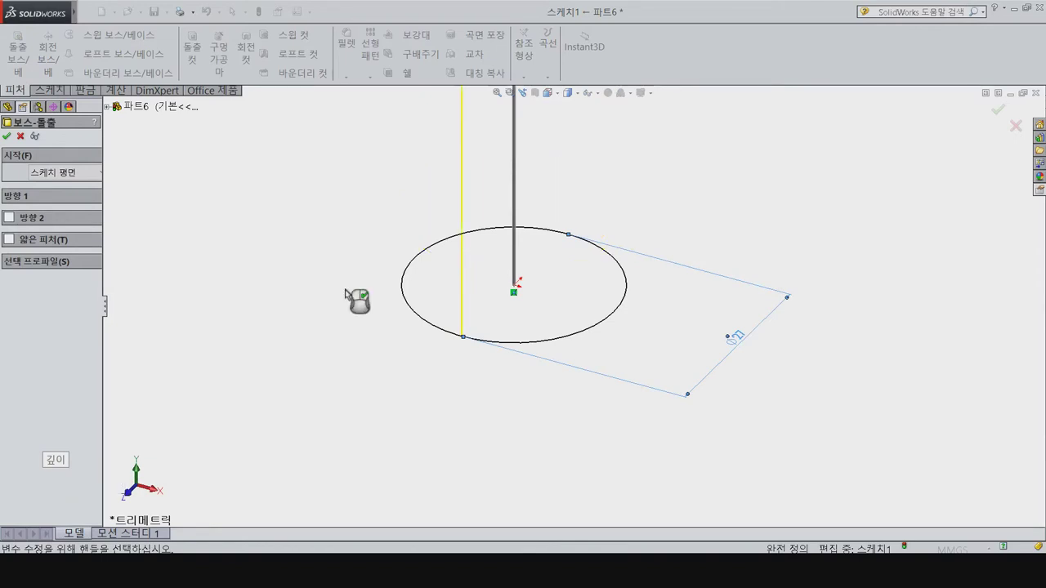
{"action": "left_click", "coordinate": [6, 136]}
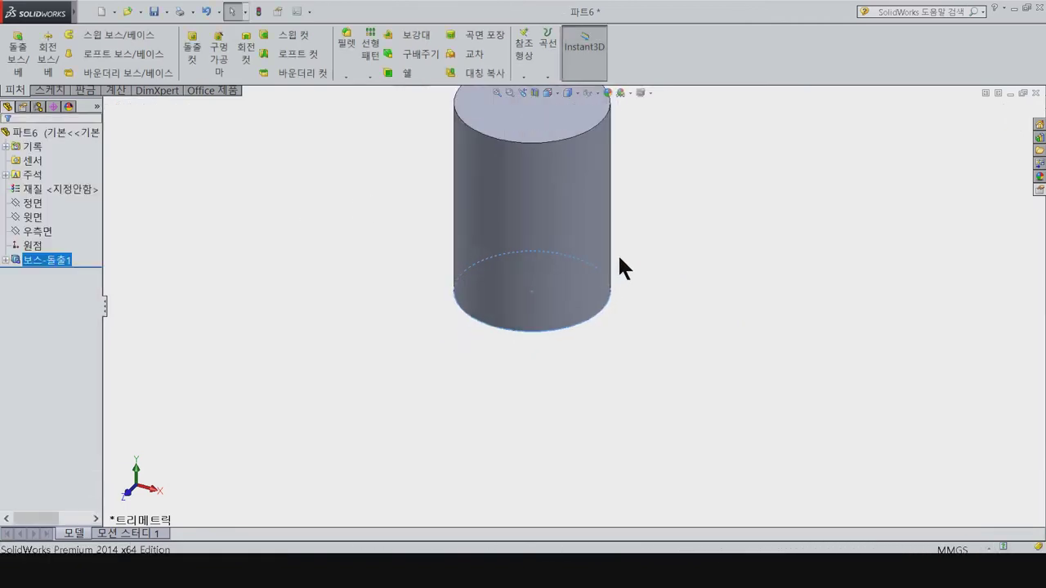
{"action": "right_click", "coordinate": [45, 257]}
{"action": "left_click", "coordinate": [72, 234]}
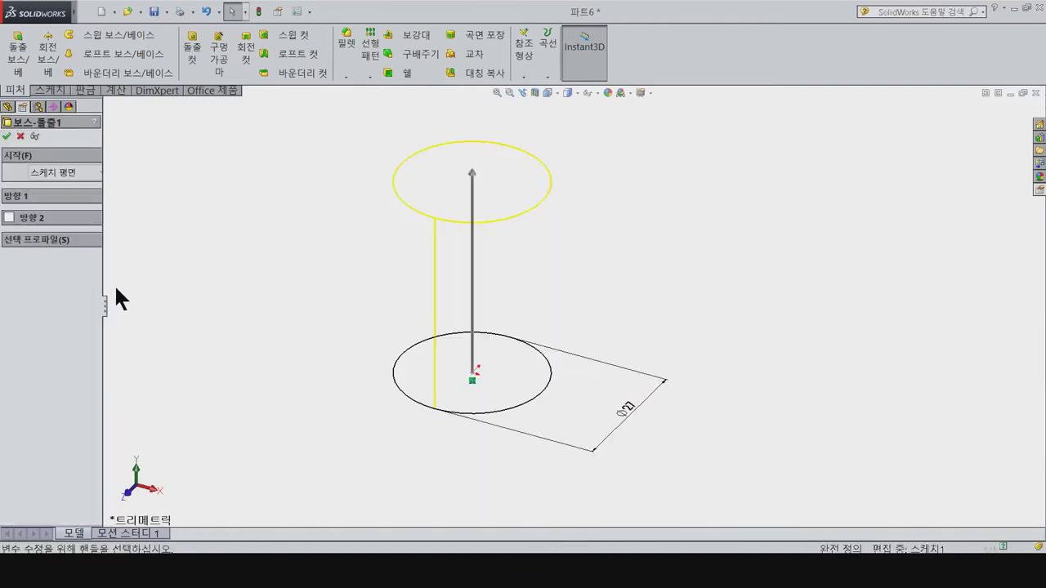
{"action": "left_click", "coordinate": [58, 195]}
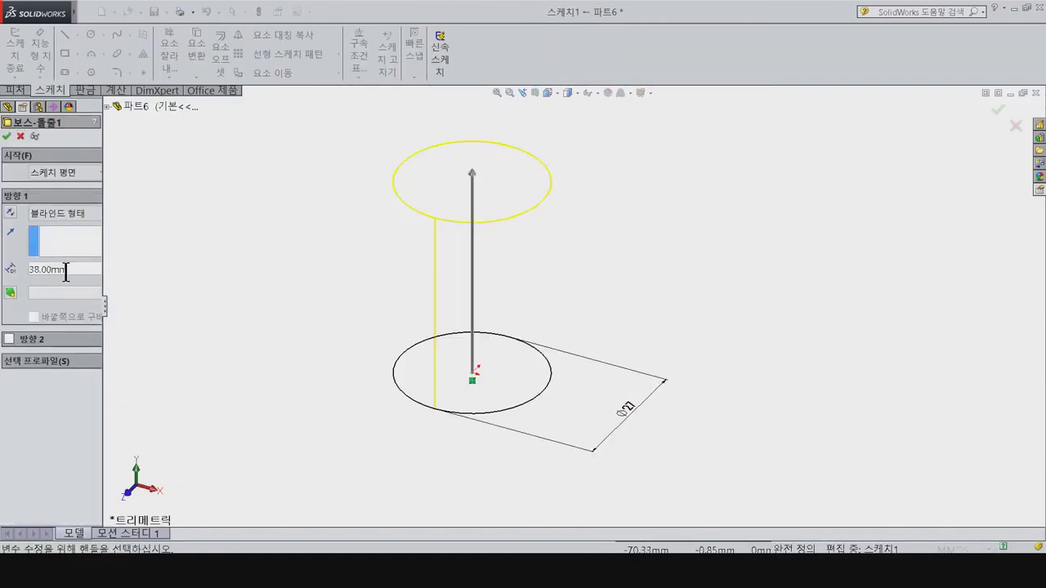
{"action": "left_click", "coordinate": [7, 136]}
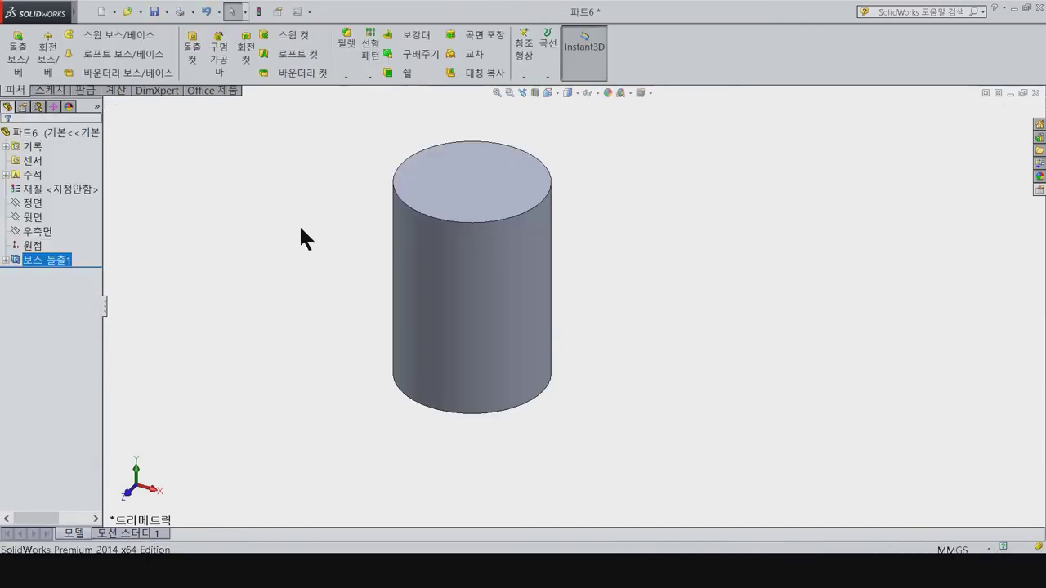
{"action": "left_click", "coordinate": [346, 45]}
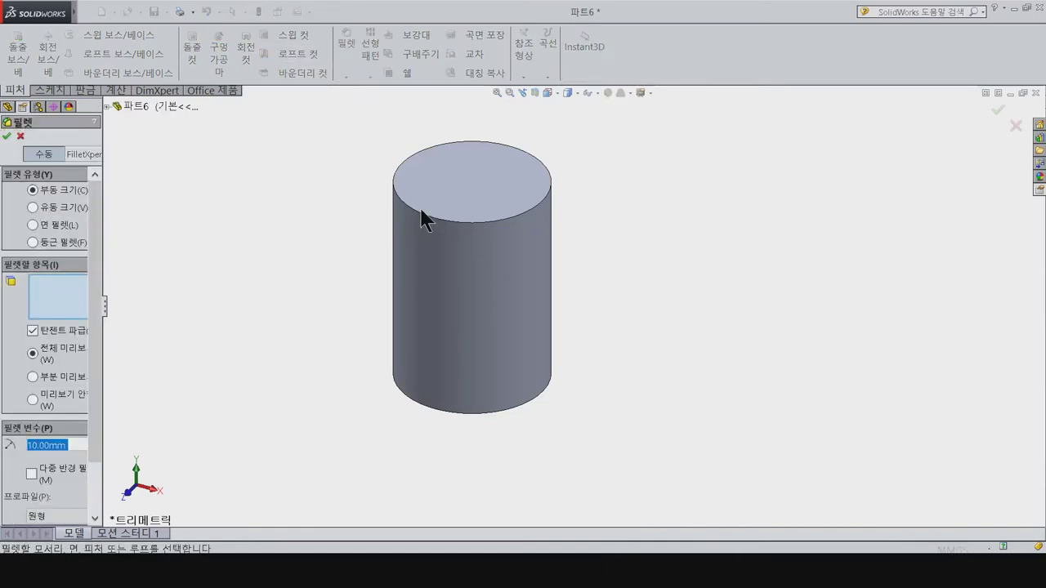
Step: Round the cylinder's top circular edge with a 3 mm fillet
{"action": "type", "text": "3"}
{"action": "key", "text": "Return"}
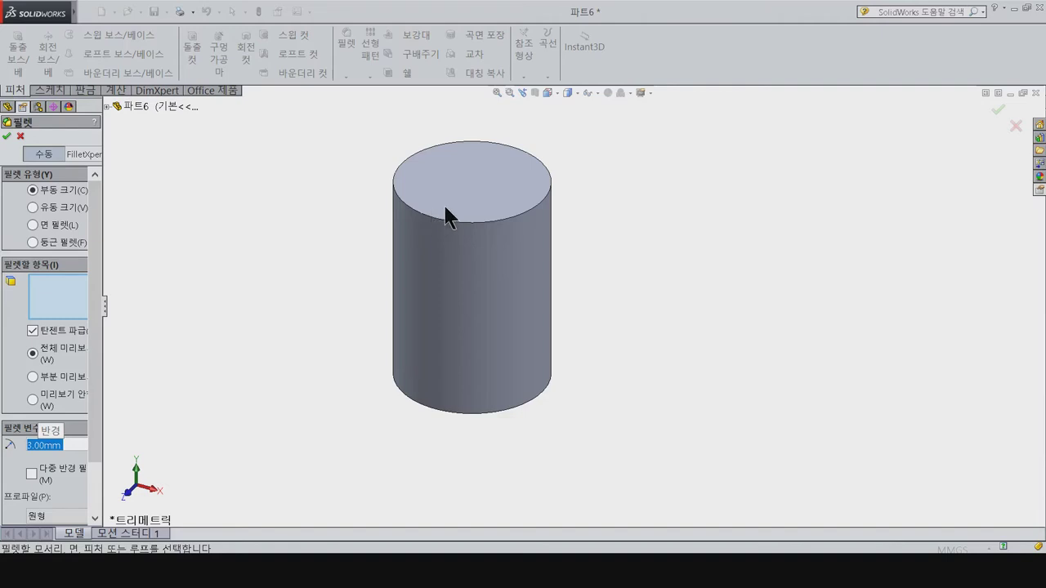
{"action": "left_click", "coordinate": [450, 221]}
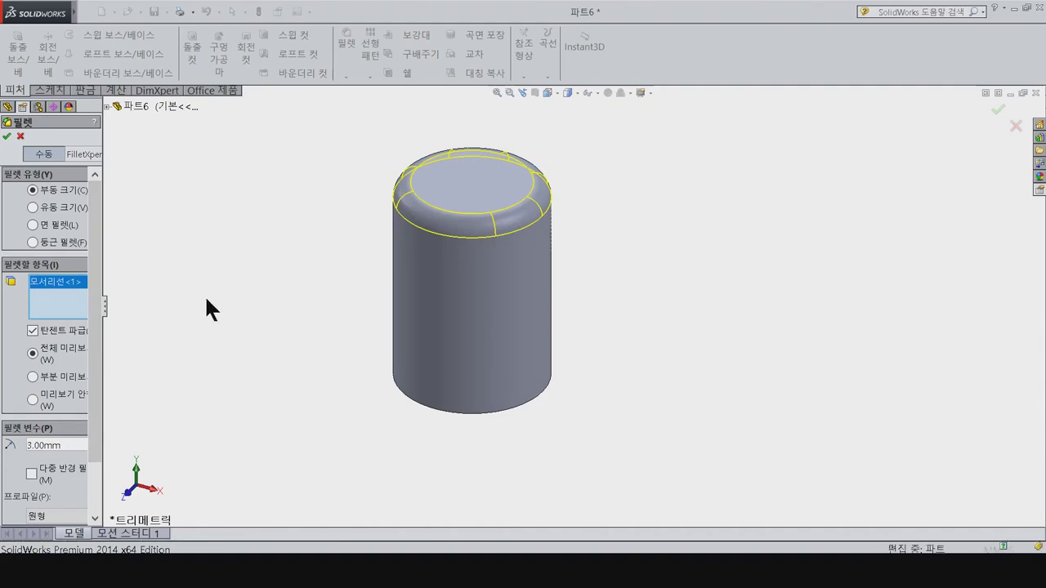
{"action": "key", "text": "Return"}
Step: Select the cylinder's bottom end face and view it straight on (Ctrl+6)
{"action": "left_click", "coordinate": [248, 322]}
{"action": "middle_click_drag", "start_coordinate": [466, 426], "coordinate": [480, 336]}
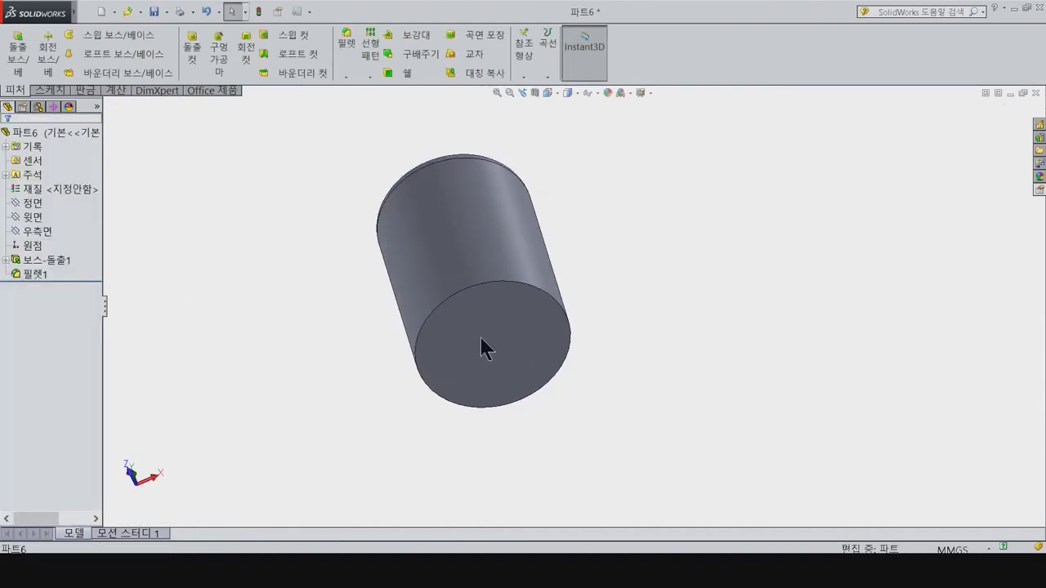
{"action": "left_click", "coordinate": [479, 335]}
{"action": "key", "text": "ctrl+6"}
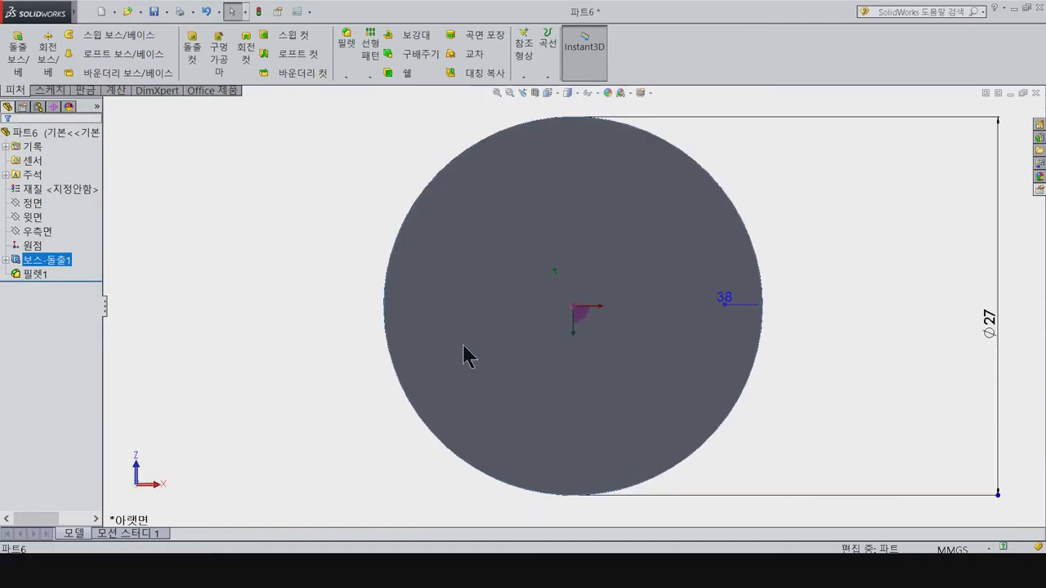
Step: Sketch a small circle on the bottom face, left of the origin
{"action": "left_click", "coordinate": [51, 91]}
{"action": "left_click", "coordinate": [89, 35]}
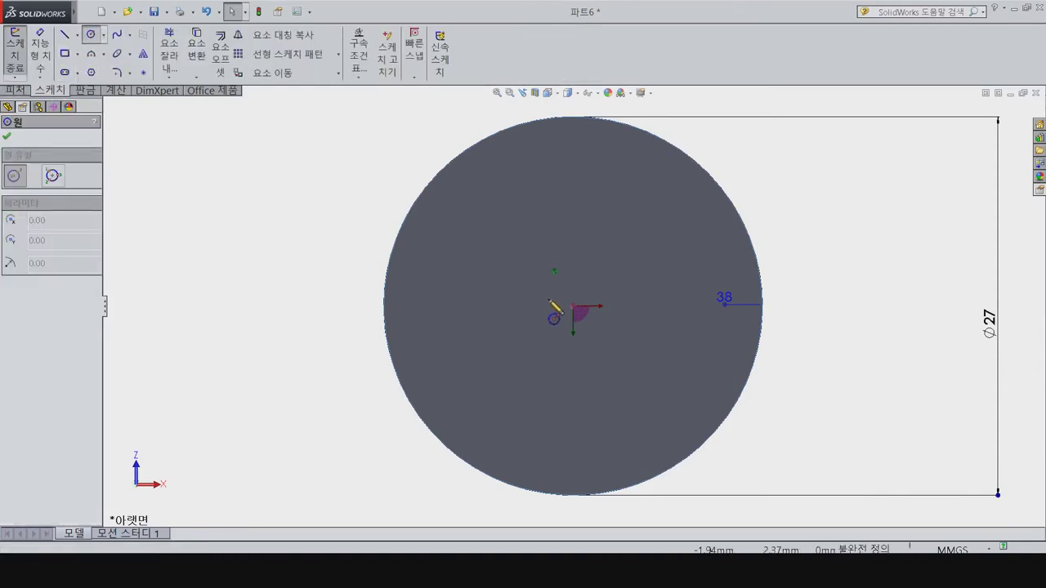
{"action": "left_click", "coordinate": [499, 305]}
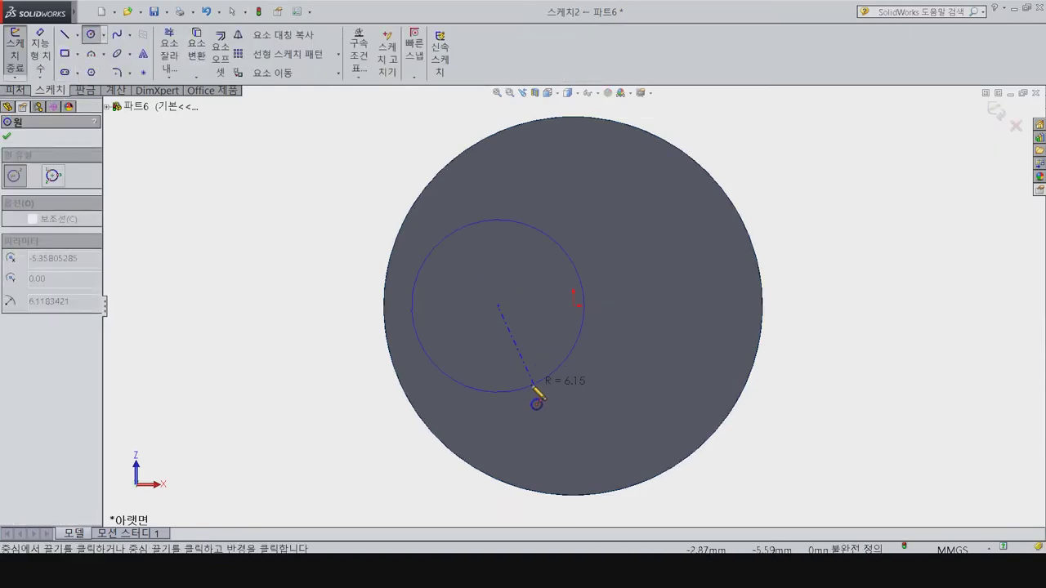
{"action": "left_click", "coordinate": [535, 382]}
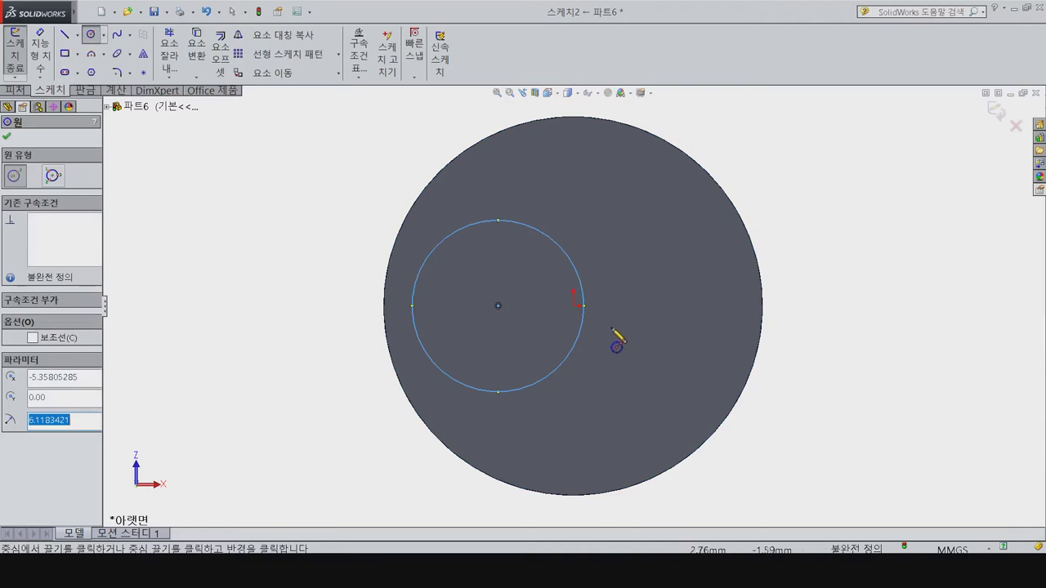
{"action": "key", "text": "Escape"}
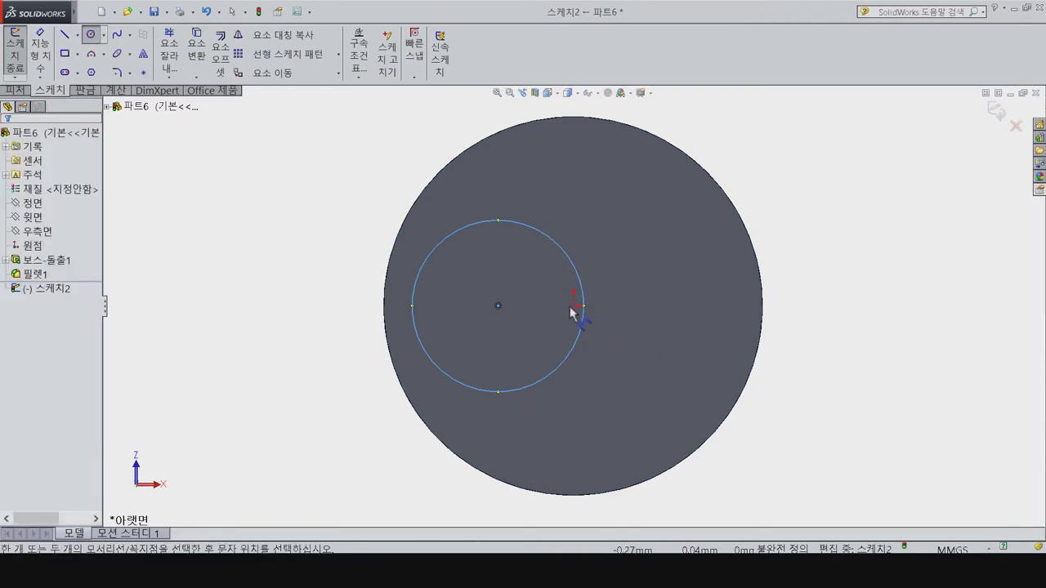
Step: Dimension the circle centre 6 mm from the origin and the diameter 12 mm
{"action": "key", "text": "d"}
{"action": "left_click", "coordinate": [499, 306]}
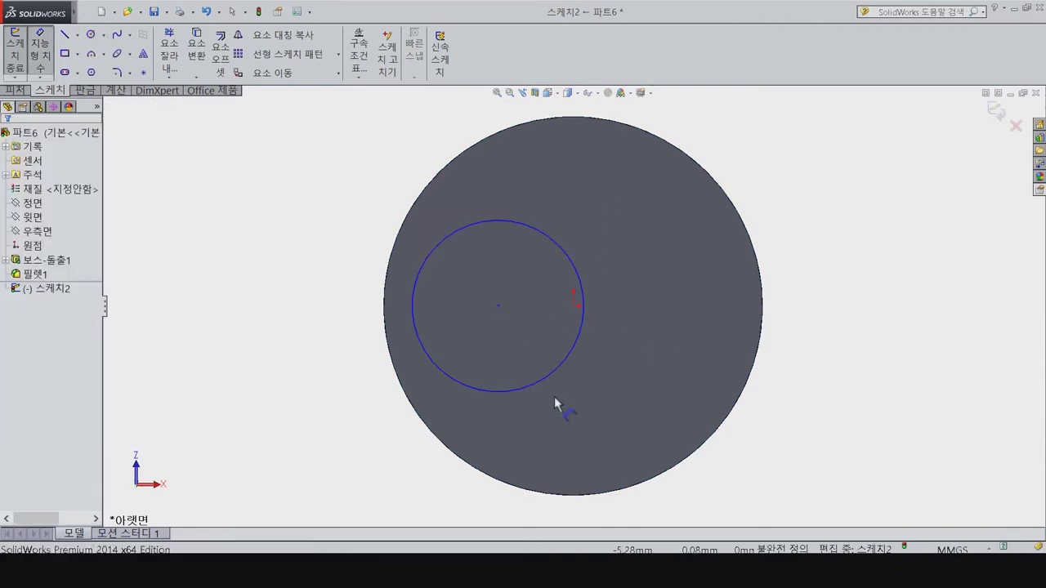
{"action": "left_click", "coordinate": [572, 306]}
{"action": "left_click", "coordinate": [549, 448]}
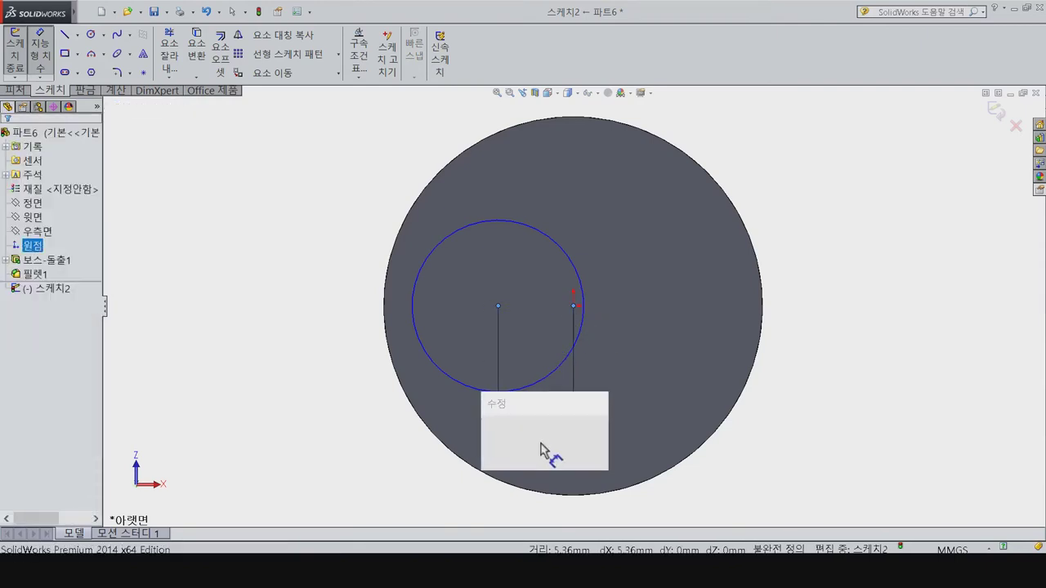
{"action": "type", "text": "6"}
{"action": "key", "text": "Return"}
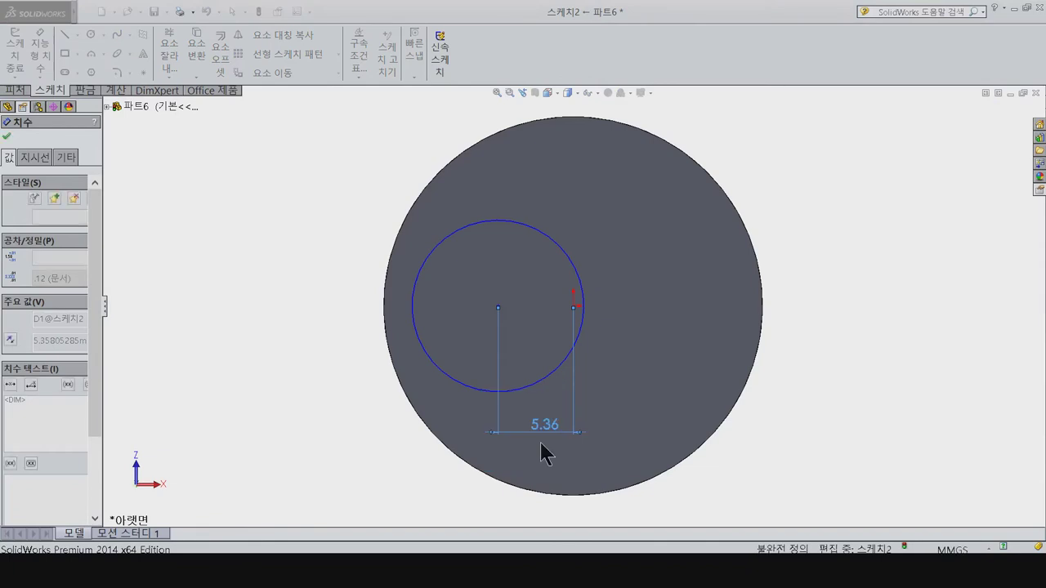
{"action": "left_click", "coordinate": [433, 378]}
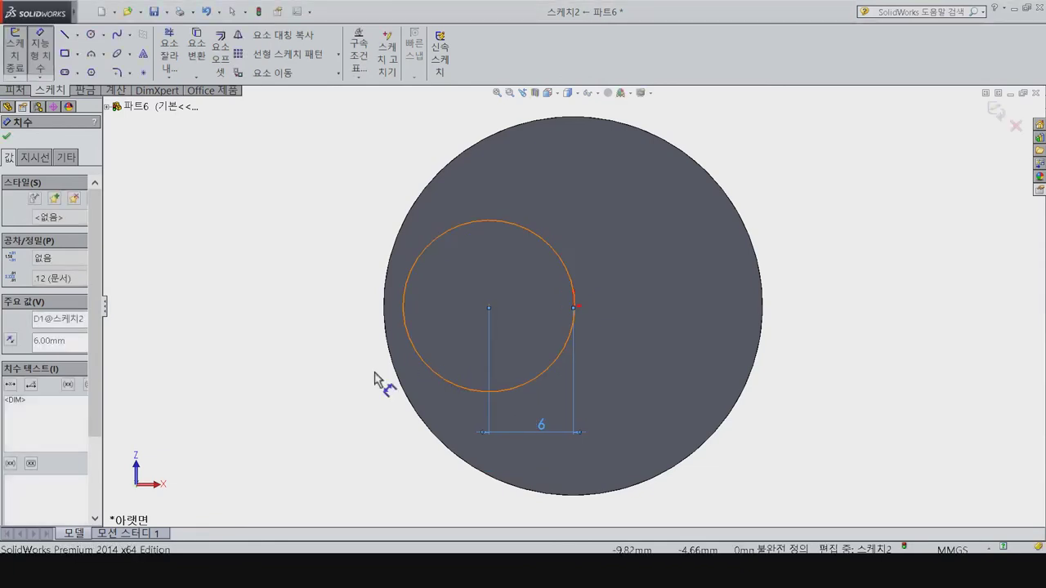
{"action": "left_click", "coordinate": [292, 292]}
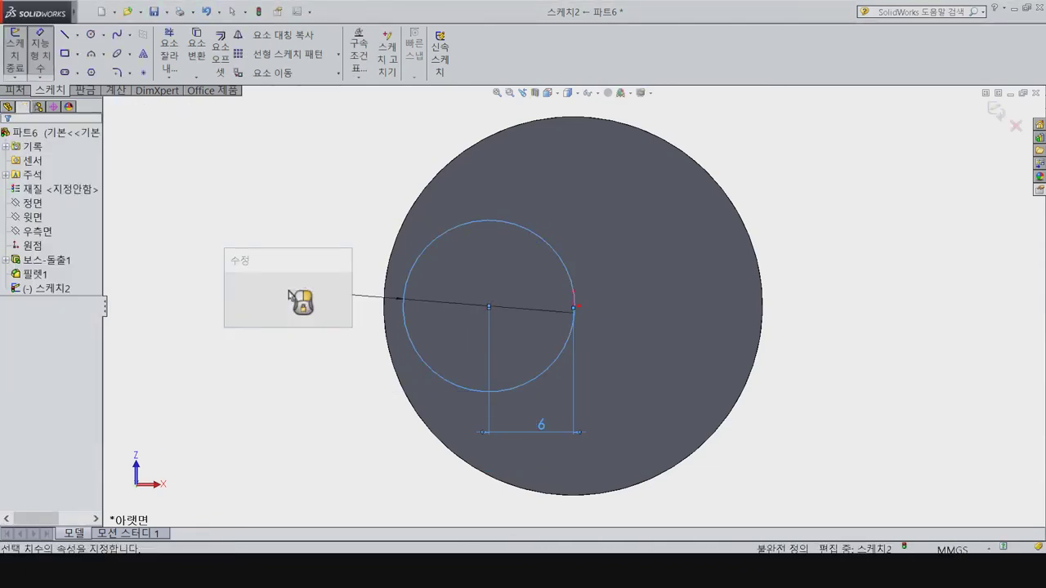
{"action": "type", "text": "12"}
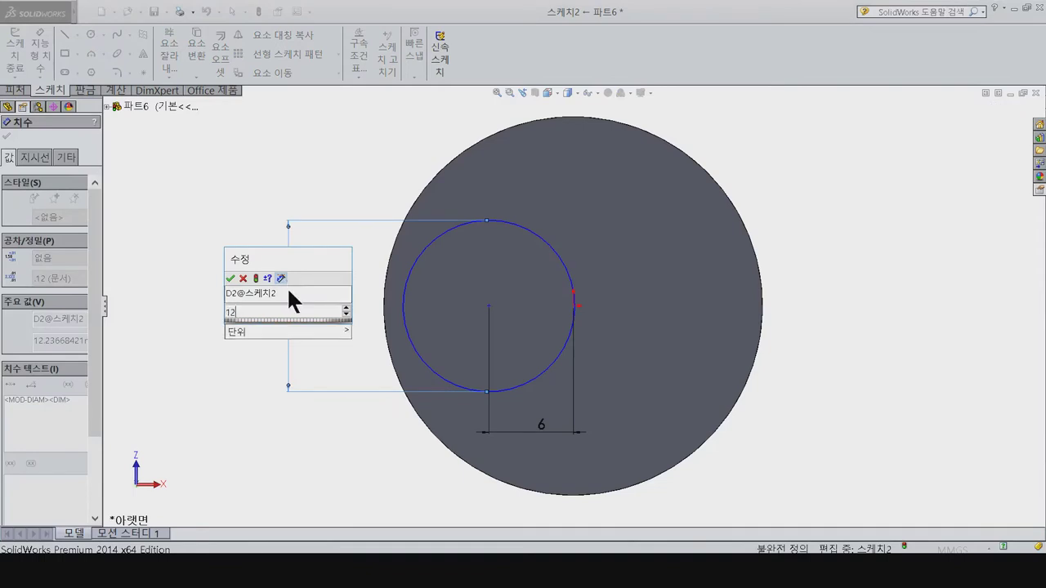
{"action": "key", "text": "Return"}
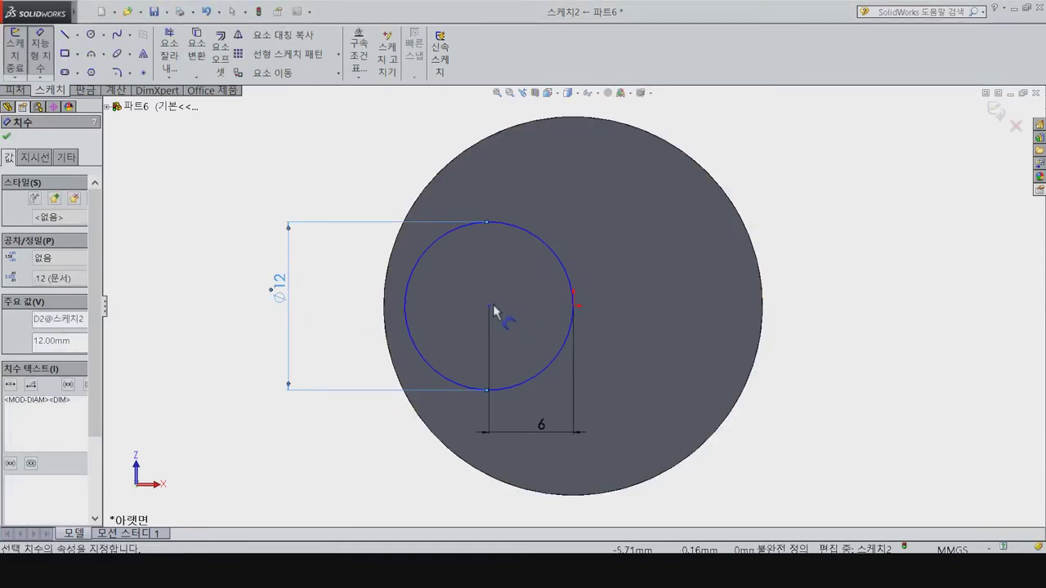
{"action": "key", "text": "Escape"}
Step: Add a Horizontal relation between the circle's centre and the origin
{"action": "left_click", "coordinate": [572, 307]}
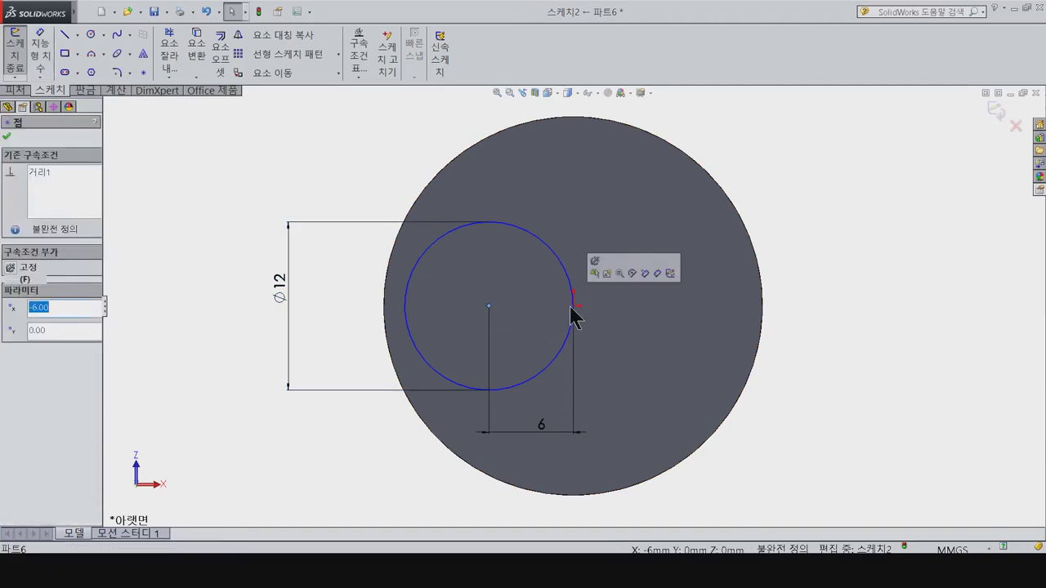
{"action": "key", "text": "Escape"}
{"action": "left_click_drag", "start_coordinate": [433, 392], "coordinate": [580, 296]}
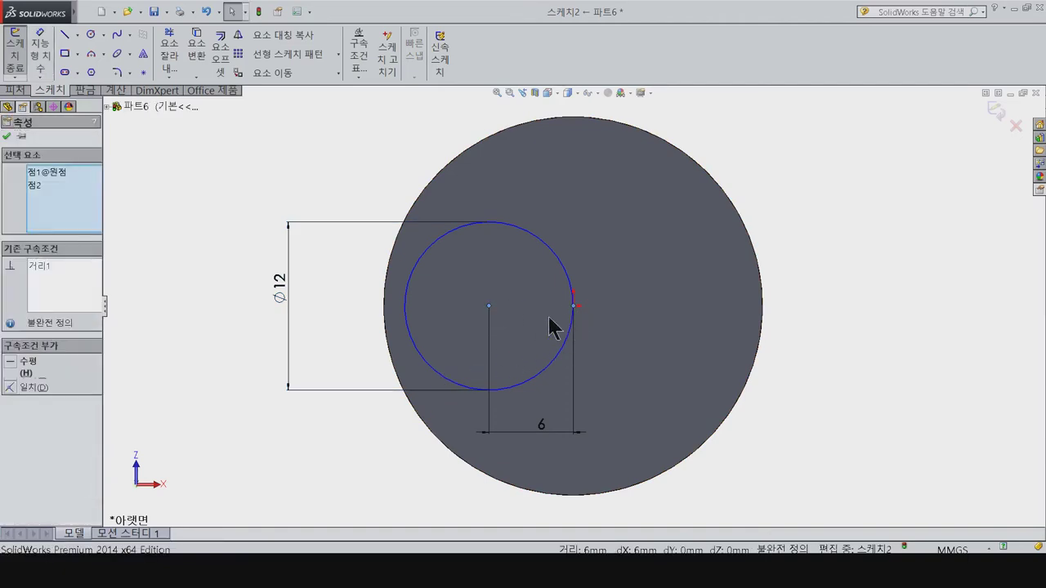
{"action": "left_click", "coordinate": [23, 362]}
{"action": "left_click", "coordinate": [252, 364]}
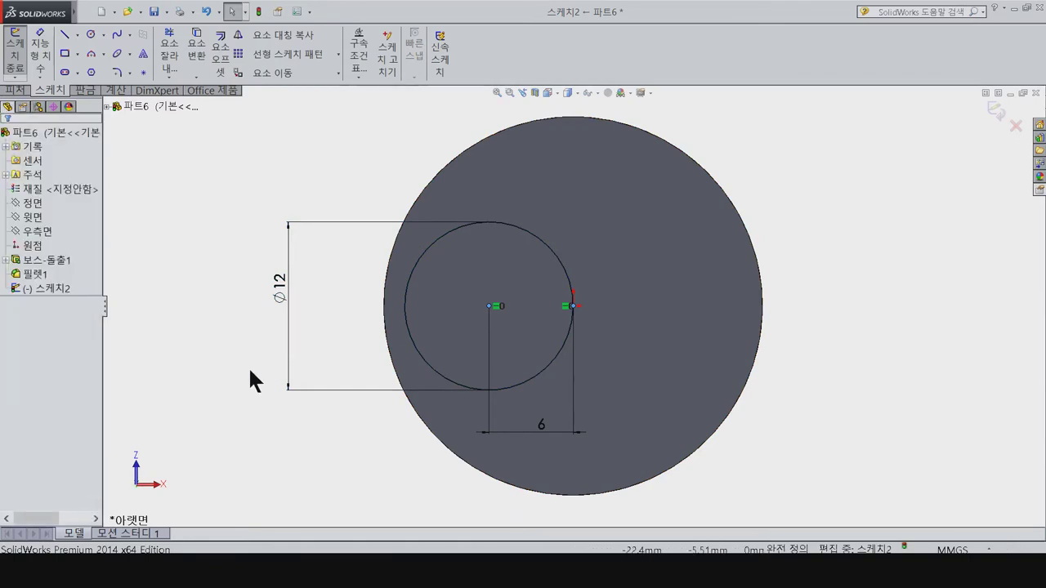
{"action": "left_click", "coordinate": [21, 92]}
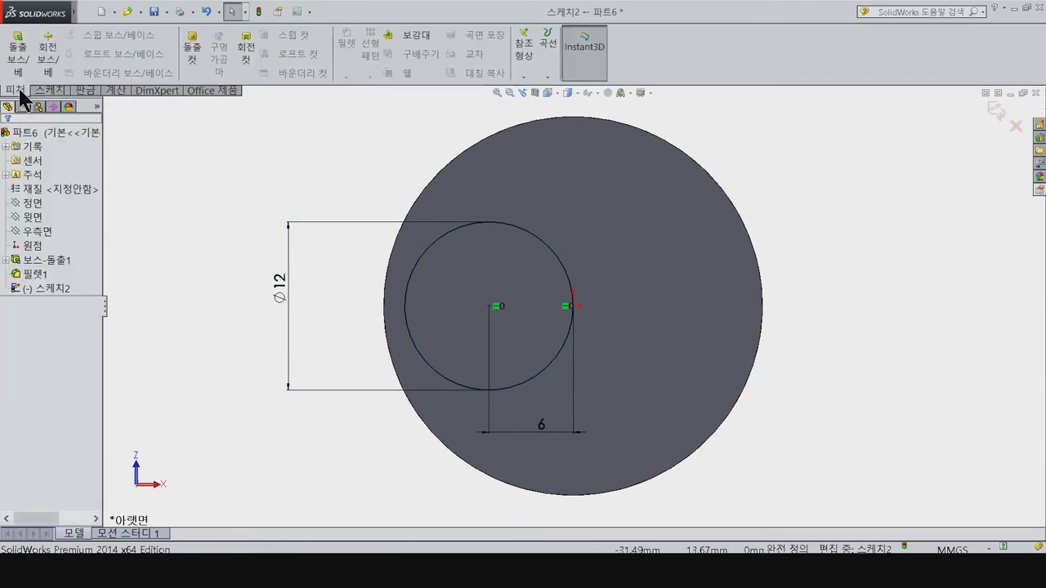
Step: Cut the Ø12 circle 27 mm deep as a blind extruded cut
{"action": "left_click", "coordinate": [183, 53]}
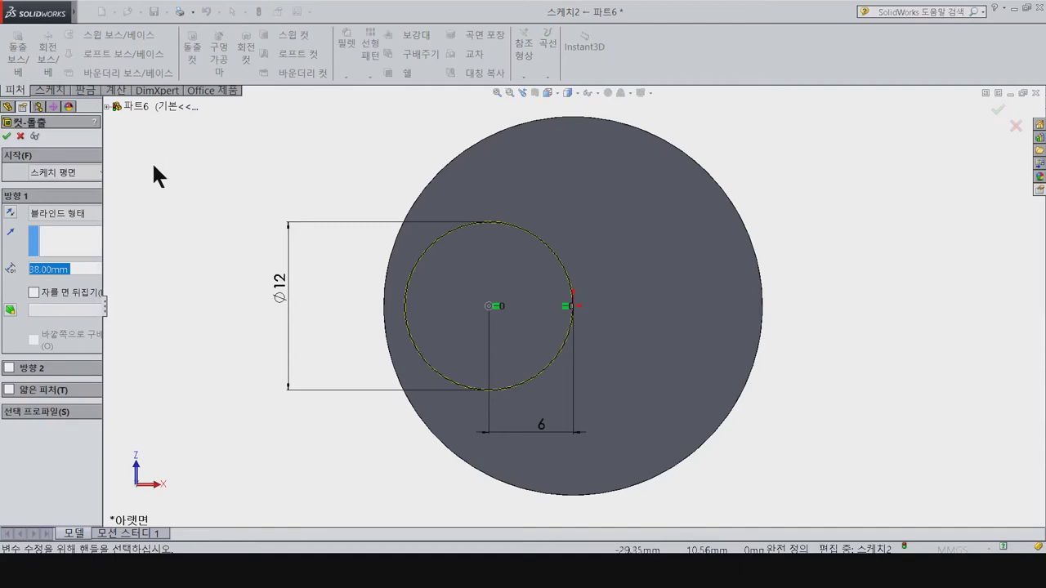
{"action": "type", "text": "27"}
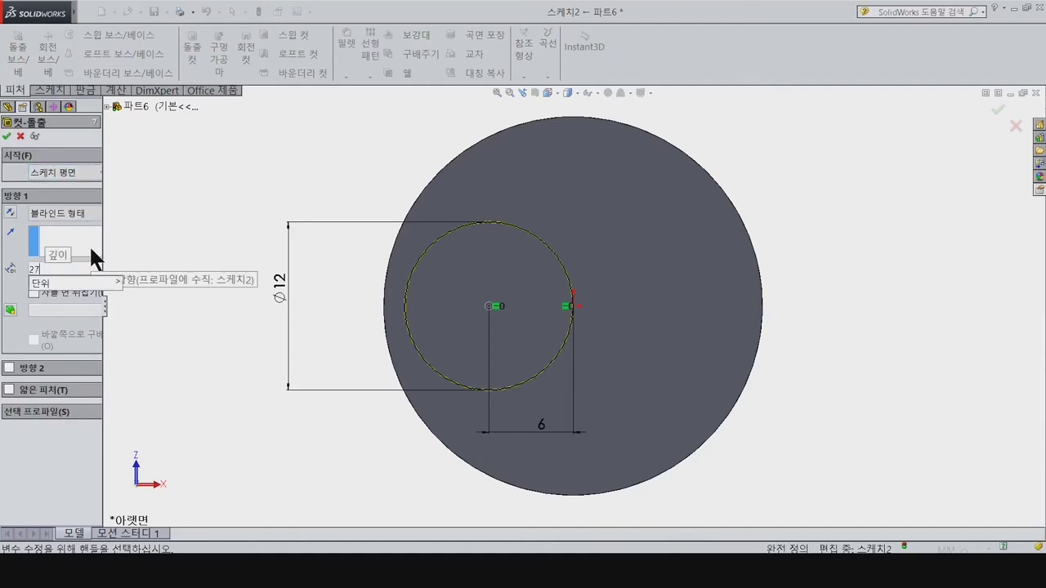
{"action": "key", "text": "Return"}
{"action": "mouse_move", "coordinate": [274, 329]}
{"action": "middle_mouse_down"}
{"action": "mouse_move", "coordinate": [359, 407]}
{"action": "mouse_move", "coordinate": [313, 384]}
{"action": "middle_mouse_up"}
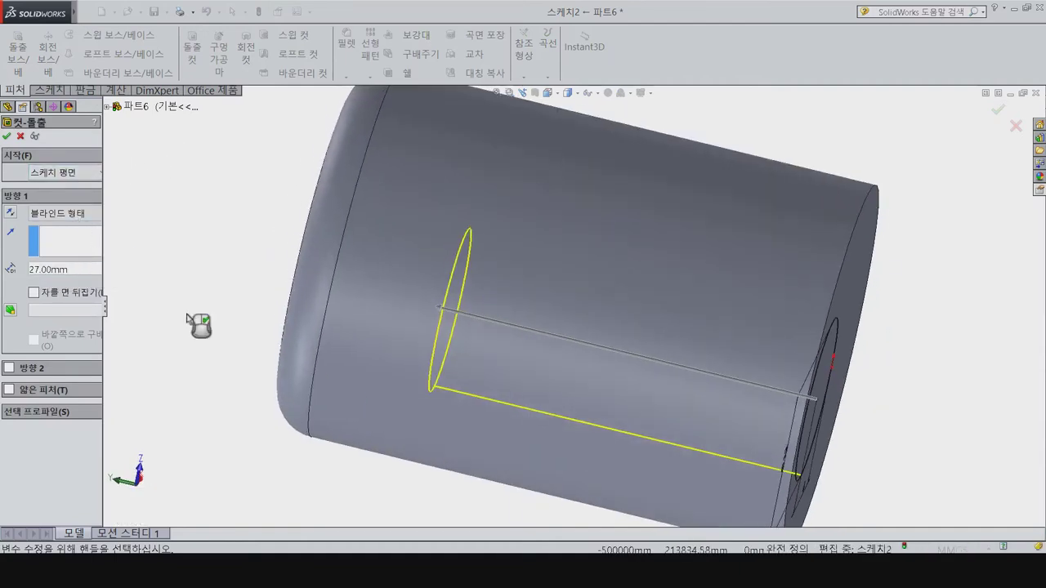
{"action": "left_click", "coordinate": [6, 136]}
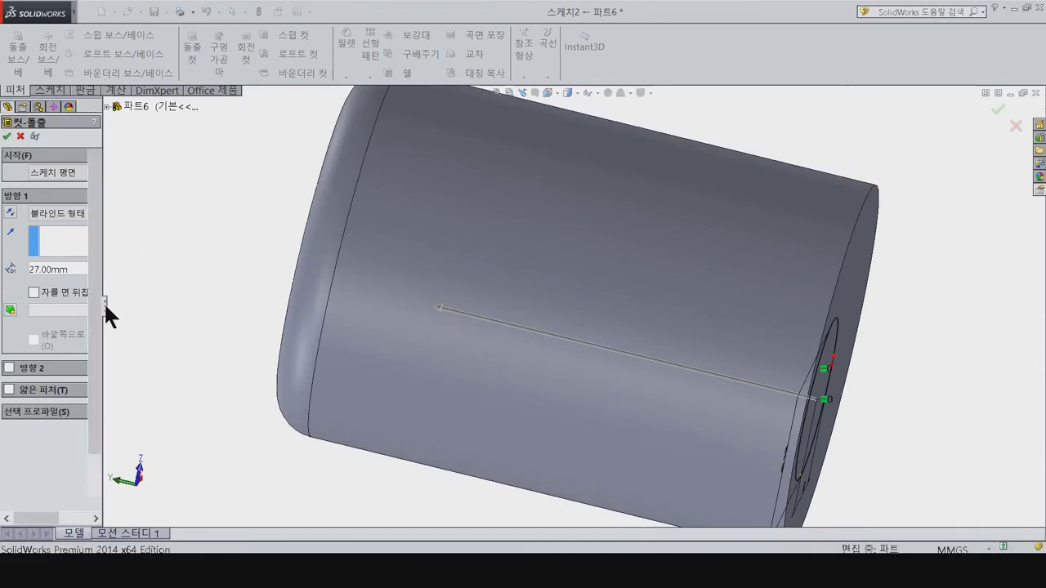
Step: Rotate the view along the cylinder and select its end face
{"action": "left_click_drag", "start_coordinate": [105, 311], "coordinate": [150, 312]}
{"action": "mouse_move", "coordinate": [443, 328]}
{"action": "middle_mouse_down"}
{"action": "mouse_move", "coordinate": [336, 313]}
{"action": "mouse_move", "coordinate": [343, 295]}
{"action": "middle_mouse_up"}
{"action": "left_click", "coordinate": [704, 304]}
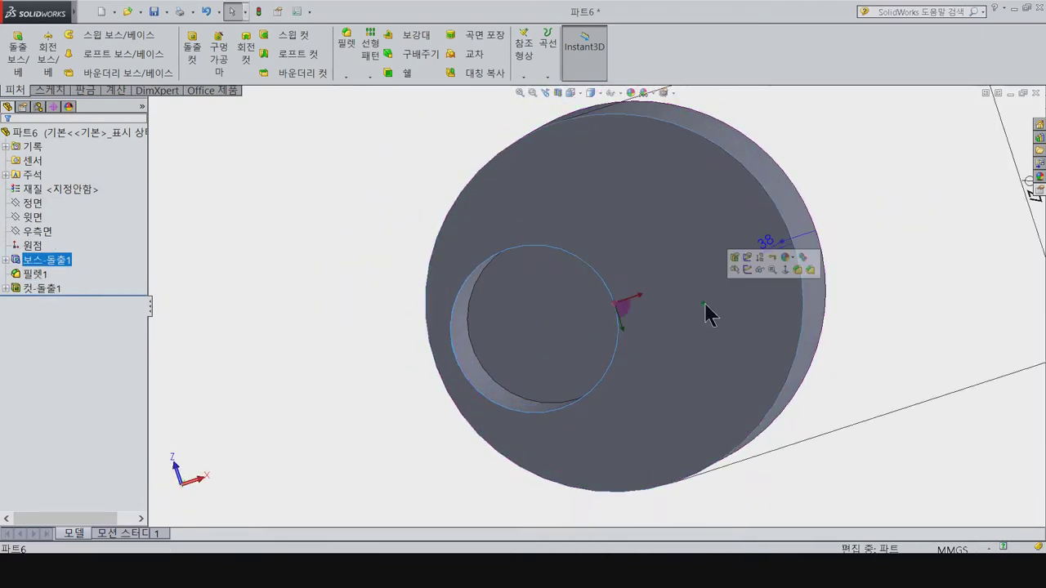
Step: In Bottom view, sketch a small circle right of the origin, level with it
{"action": "key", "text": "ctrl+6"}
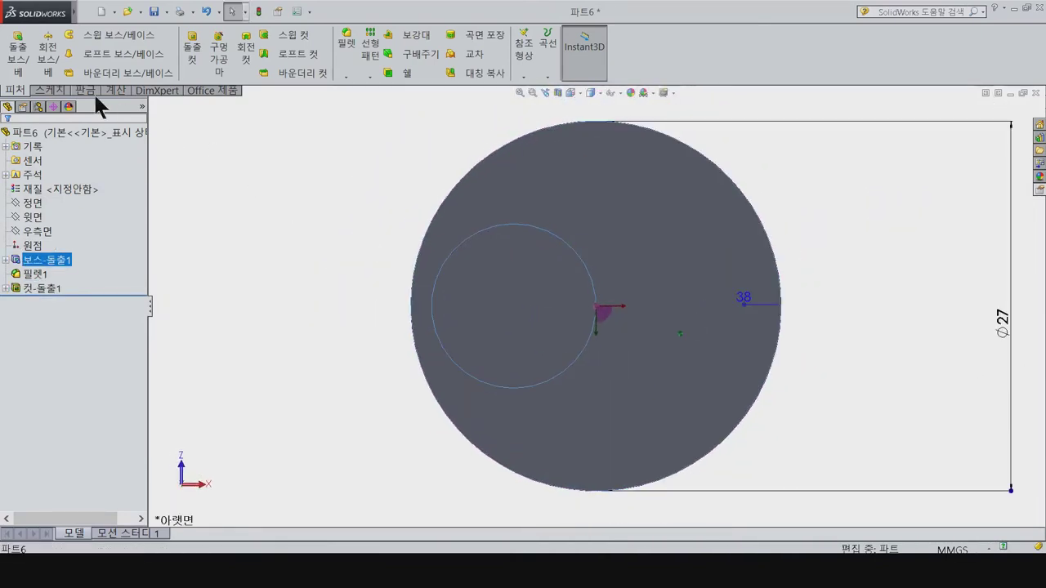
{"action": "left_click", "coordinate": [50, 91]}
{"action": "left_click", "coordinate": [89, 36]}
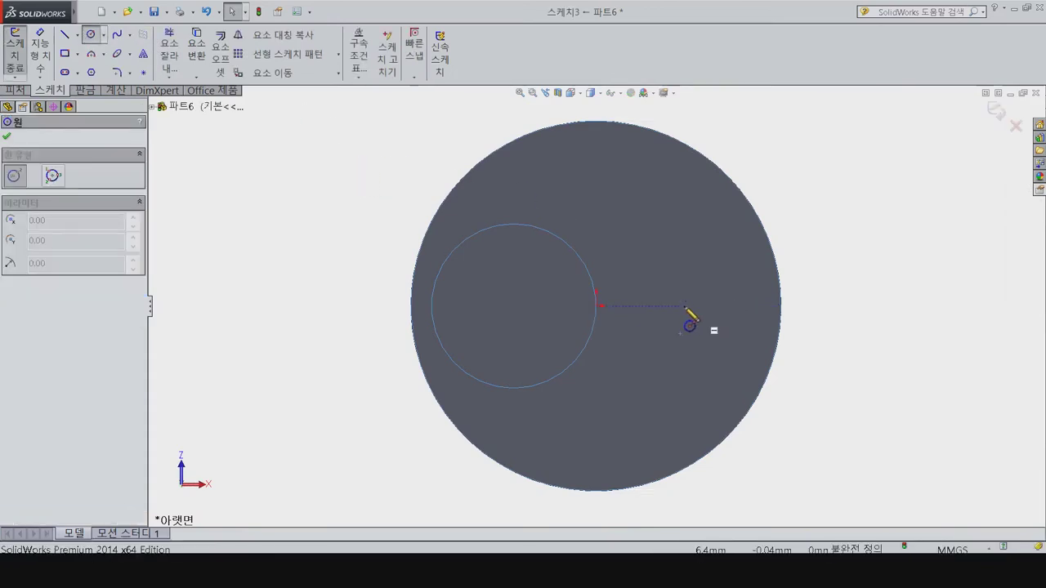
{"action": "left_click_drag", "start_coordinate": [684, 306], "coordinate": [692, 358]}
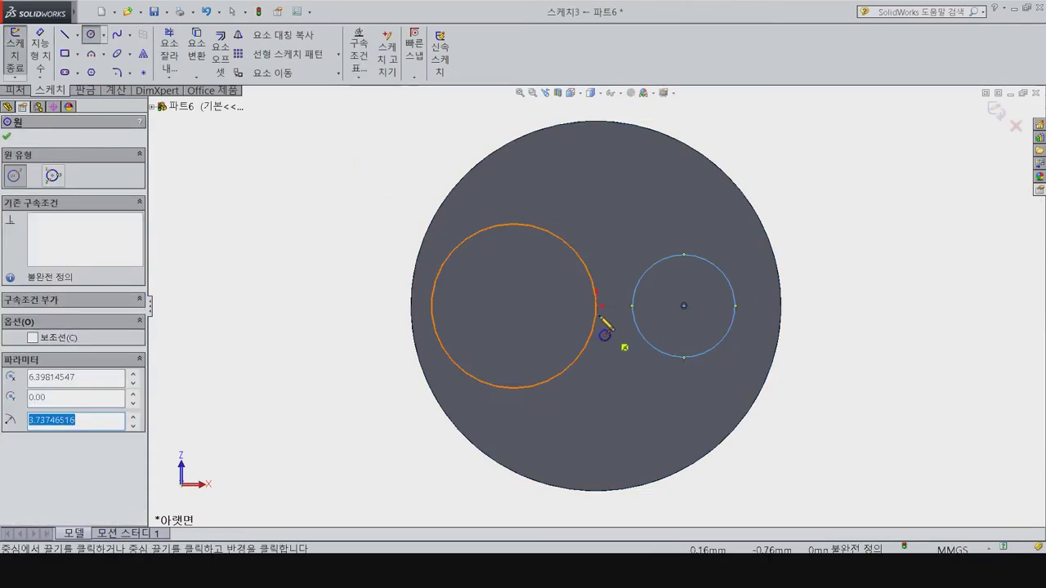
{"action": "key", "text": "Escape"}
{"action": "left_click", "coordinate": [683, 306]}
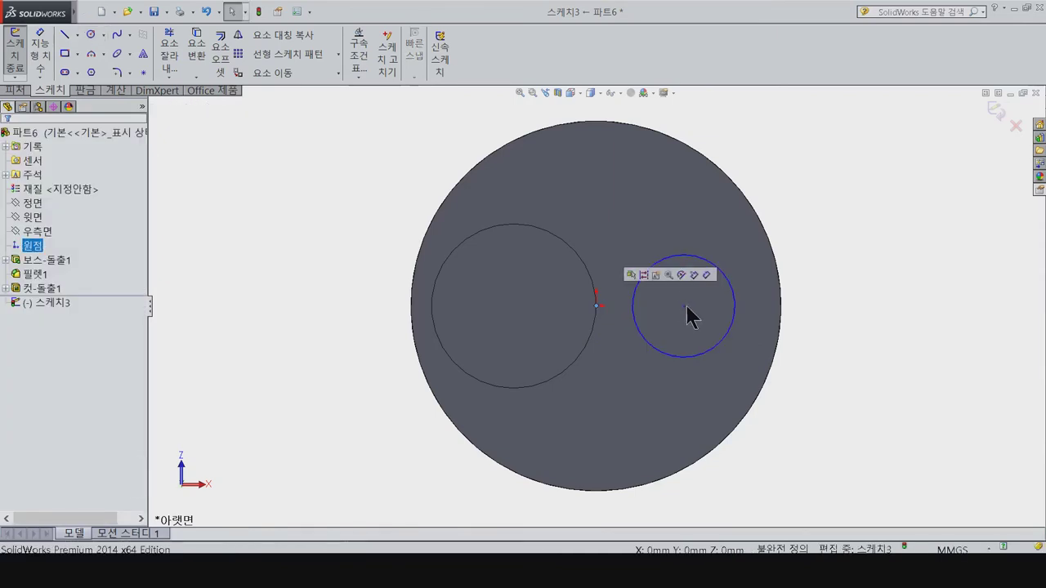
{"action": "left_click", "coordinate": [683, 305], "text": "ctrl"}
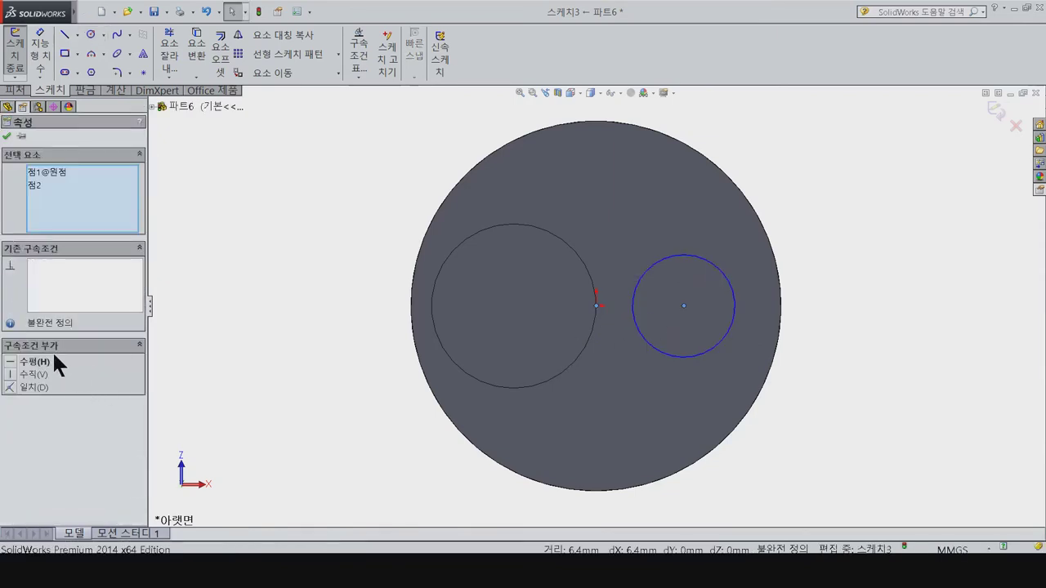
{"action": "left_click", "coordinate": [790, 417]}
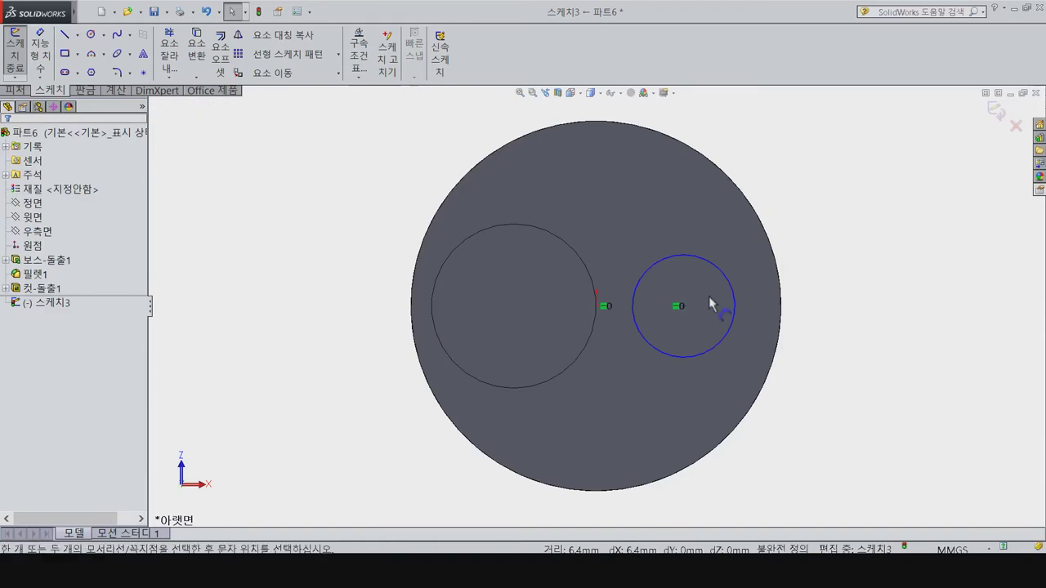
Step: Dimension the circle centre 7 mm from the origin and the diameter 7 mm
{"action": "key", "text": "d"}
{"action": "left_click", "coordinate": [596, 306]}
{"action": "left_click", "coordinate": [682, 305]}
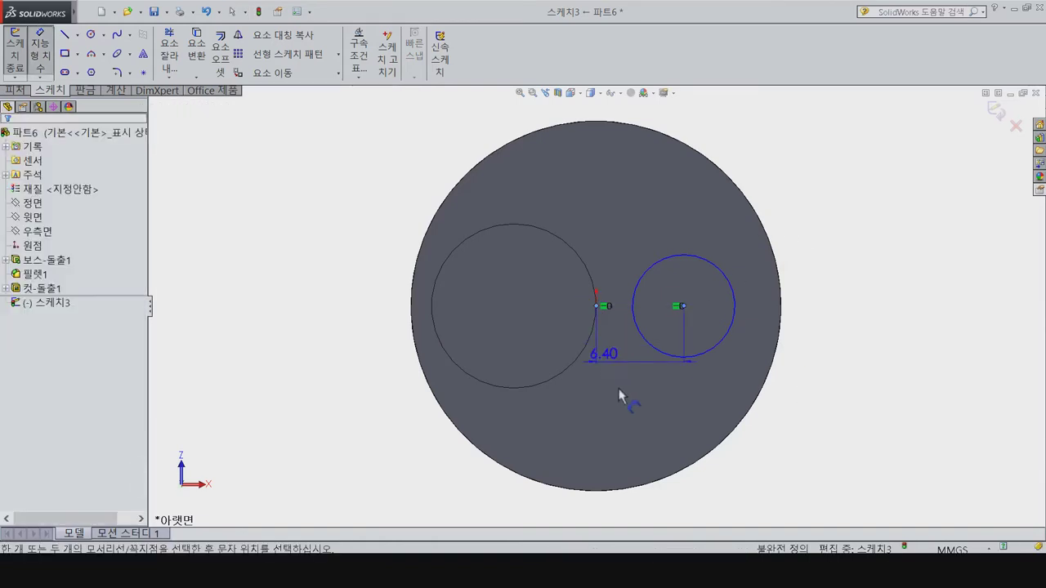
{"action": "left_click", "coordinate": [643, 413]}
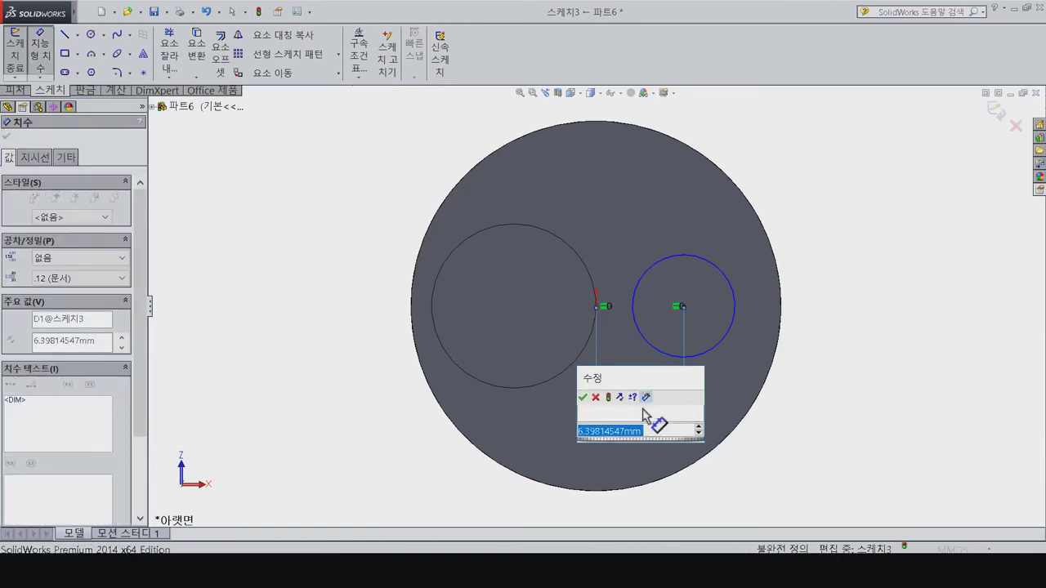
{"action": "type", "text": "7"}
{"action": "key", "text": "Return"}
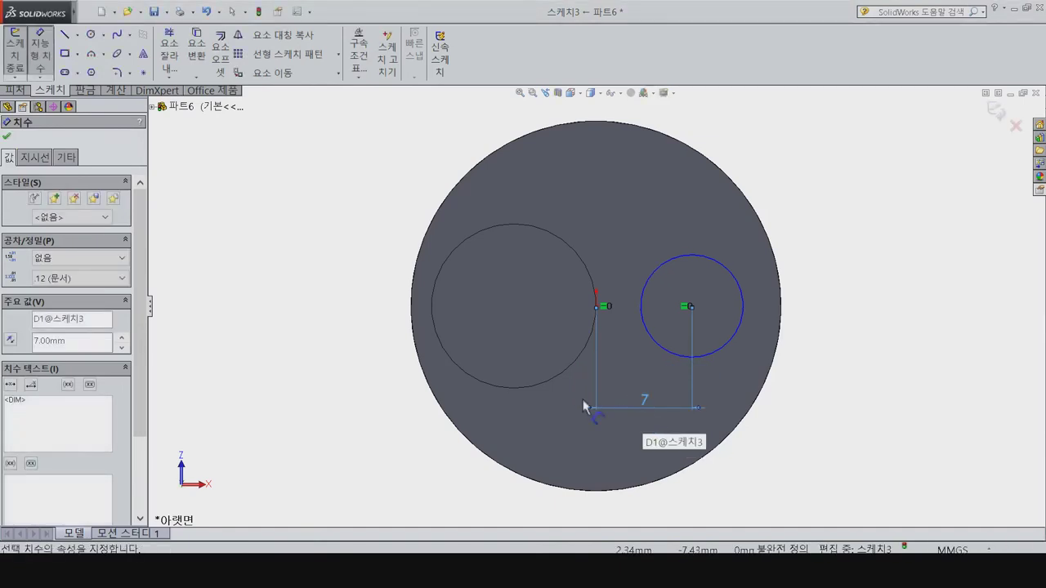
{"action": "left_click", "coordinate": [698, 262]}
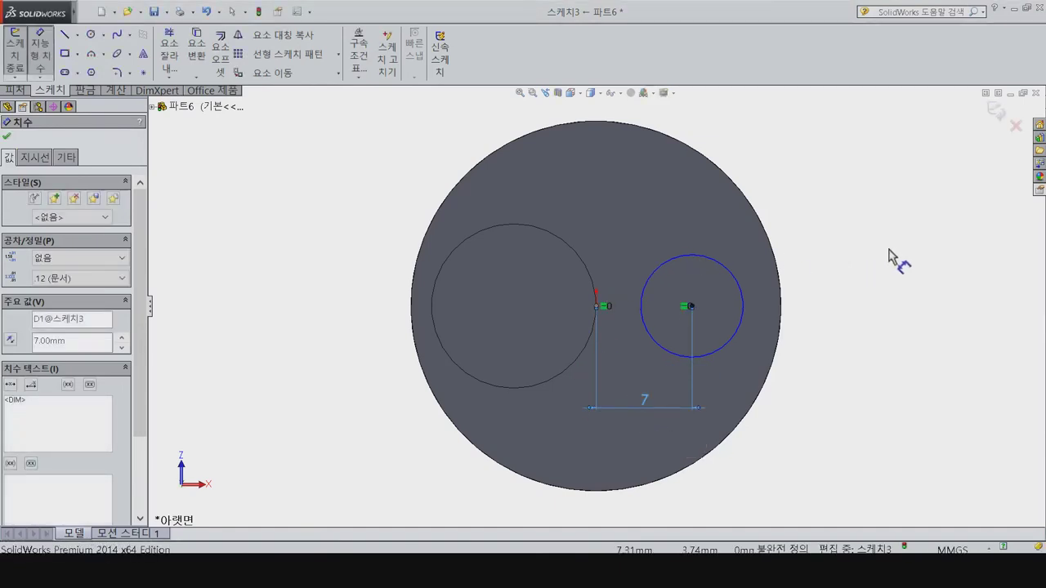
{"action": "left_click", "coordinate": [882, 258]}
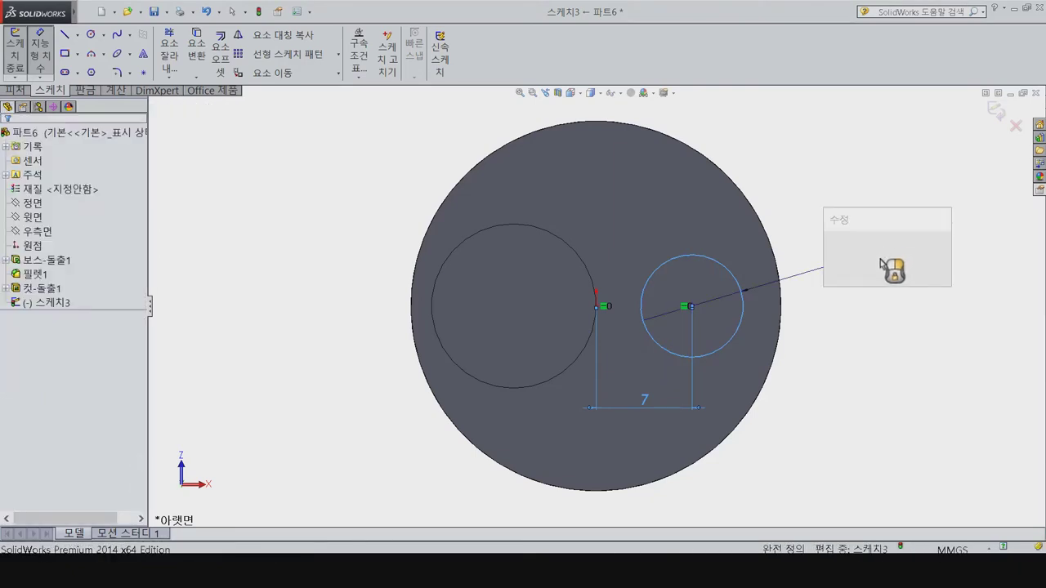
{"action": "type", "text": "7"}
{"action": "key", "text": "Return"}
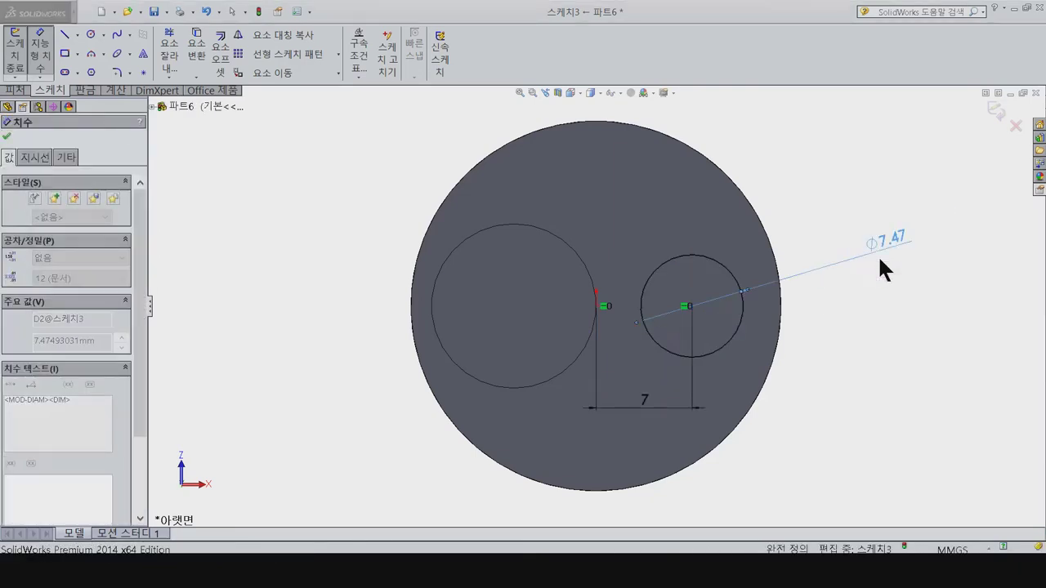
{"action": "left_click", "coordinate": [18, 91]}
{"action": "left_click", "coordinate": [188, 45]}
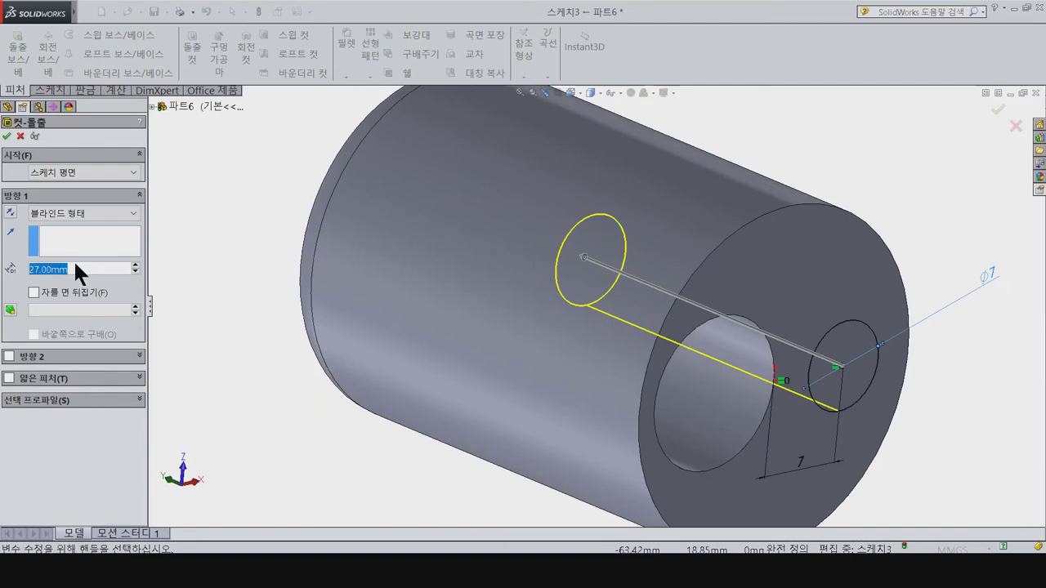
Step: Cut the Ø7 circle 32 mm deep as a second blind extruded cut
{"action": "type", "text": "32"}
{"action": "key", "text": "Return"}
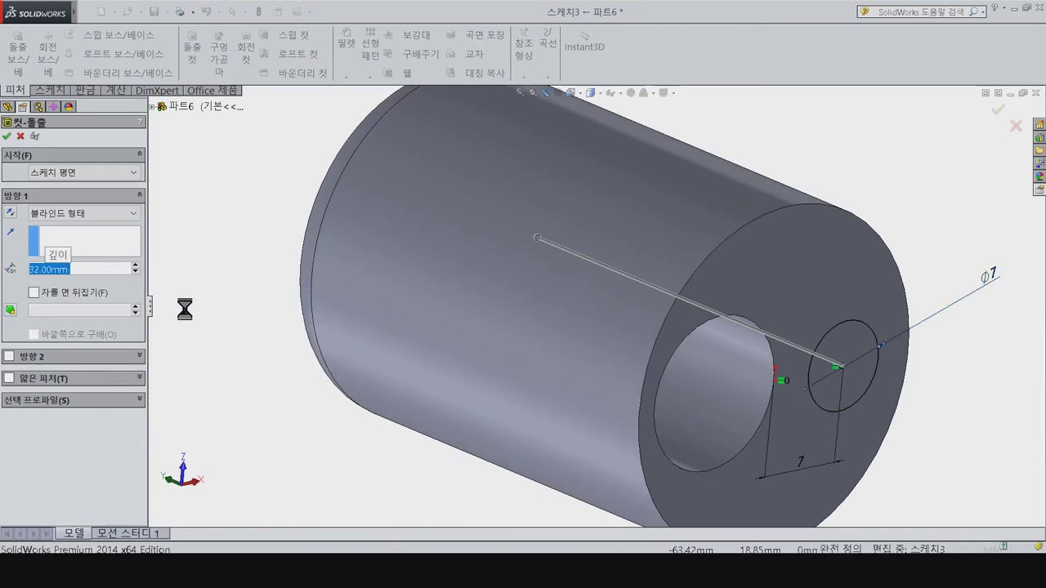
{"action": "key", "text": "Return"}
{"action": "mouse_move", "coordinate": [258, 323]}
{"action": "middle_mouse_down"}
{"action": "mouse_move", "coordinate": [231, 336]}
{"action": "mouse_move", "coordinate": [212, 321]}
{"action": "mouse_move", "coordinate": [210, 273]}
{"action": "mouse_move", "coordinate": [199, 286]}
{"action": "middle_mouse_up"}
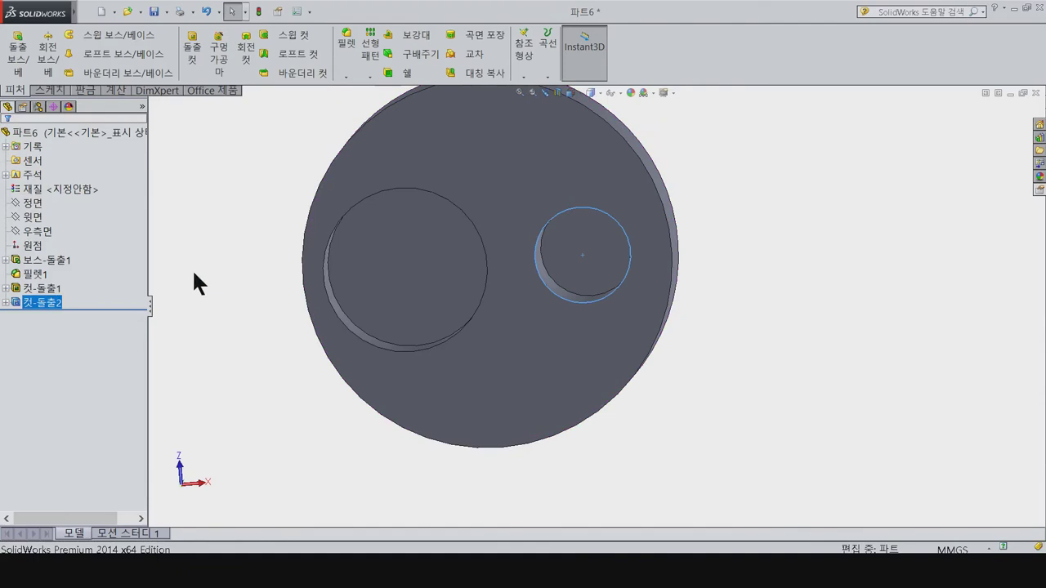
Step: Open a sketch on the Right Plane and draw a circle above the origin
{"action": "left_click", "coordinate": [33, 231]}
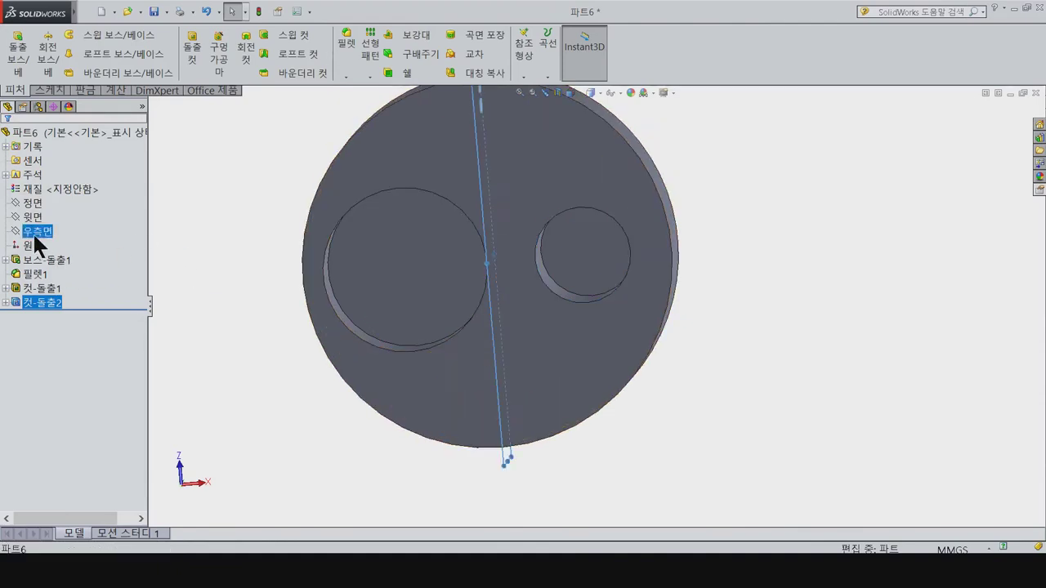
{"action": "left_click", "coordinate": [42, 219]}
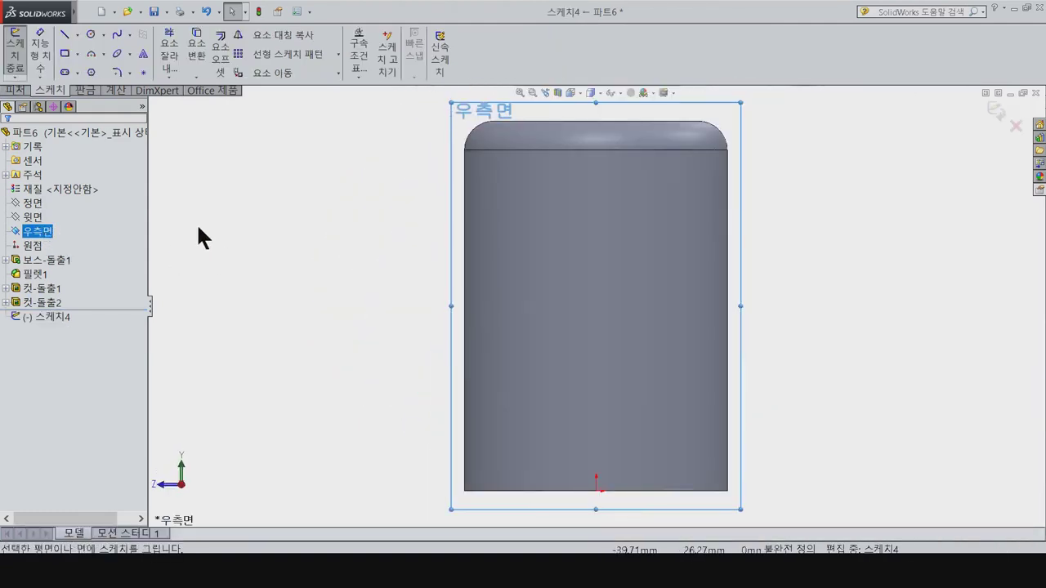
{"action": "left_click", "coordinate": [90, 36]}
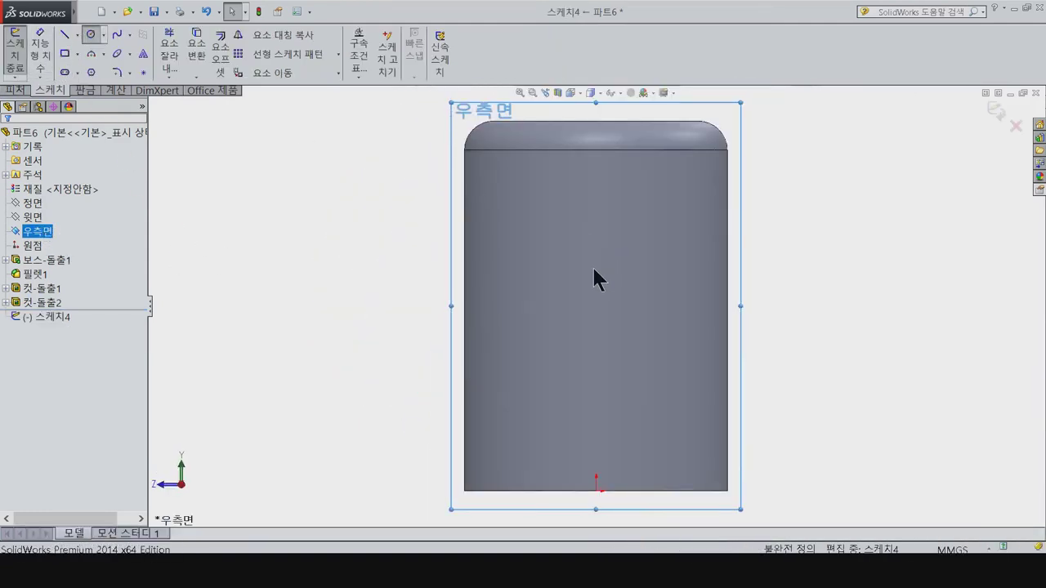
{"action": "left_click", "coordinate": [595, 263]}
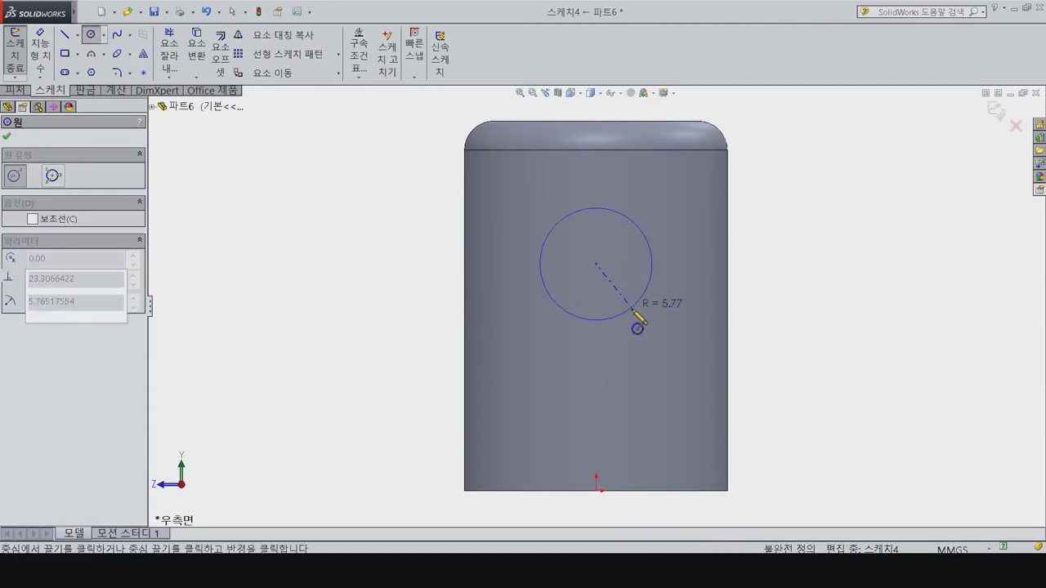
{"action": "left_click", "coordinate": [623, 313]}
Step: Dimension the circle Ø4 with its centre 25 mm above the part's bottom edge
{"action": "key", "text": "d"}
{"action": "left_click", "coordinate": [545, 237]}
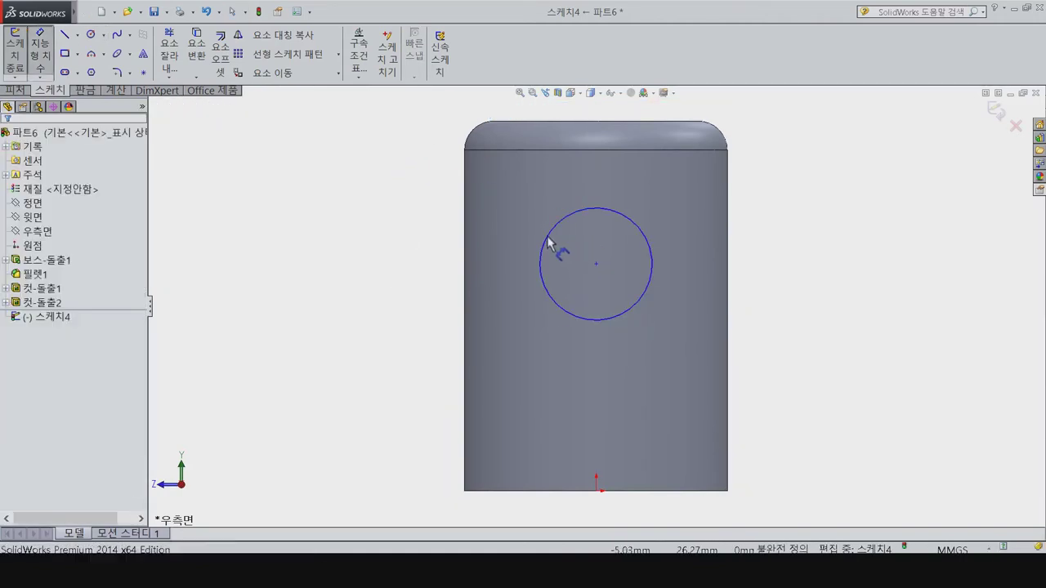
{"action": "left_click", "coordinate": [367, 248]}
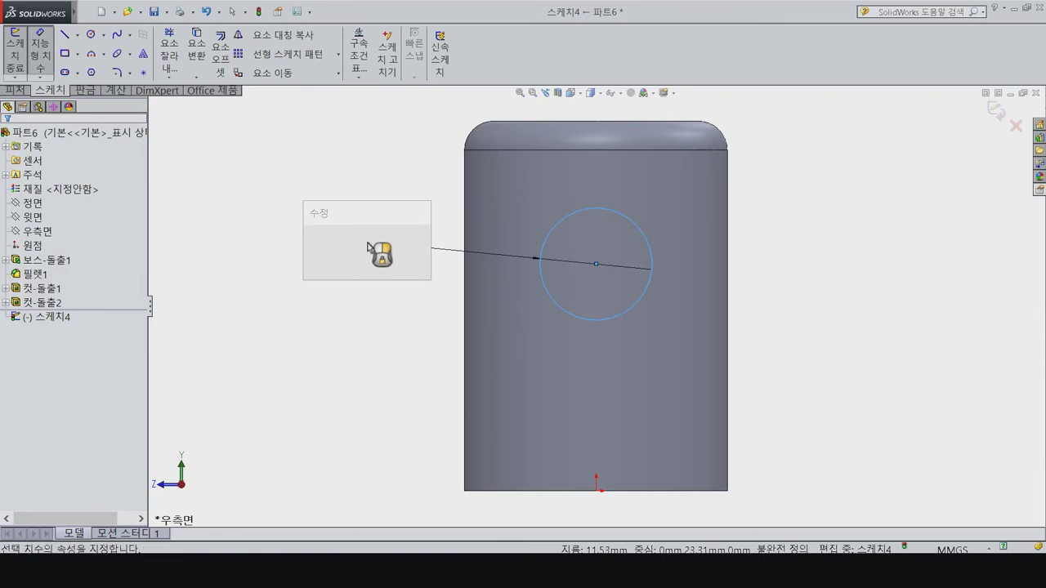
{"action": "type", "text": "4"}
{"action": "key", "text": "Return"}
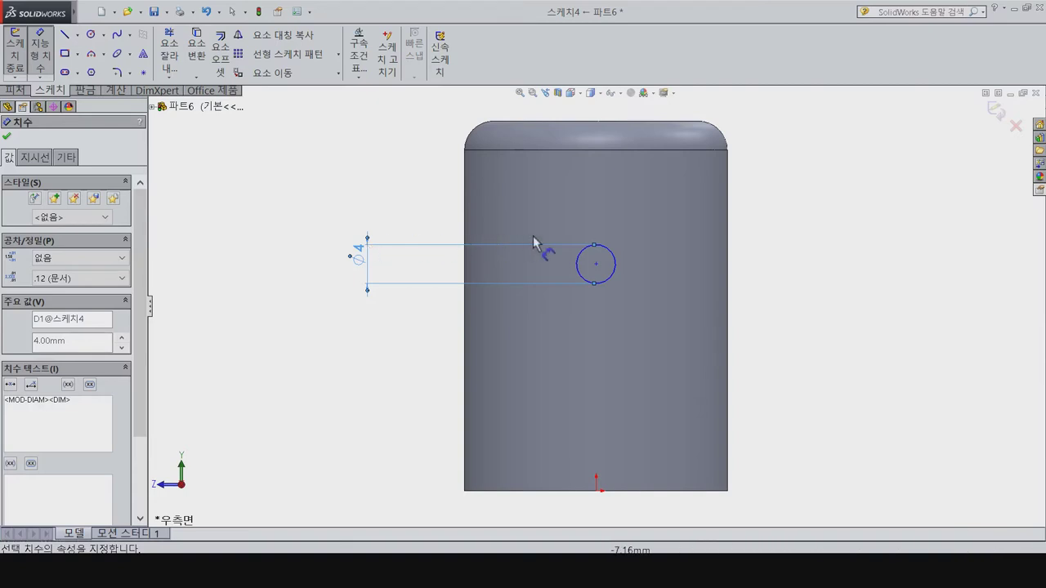
{"action": "left_click", "coordinate": [595, 263]}
{"action": "left_click", "coordinate": [679, 492]}
{"action": "left_click", "coordinate": [301, 415]}
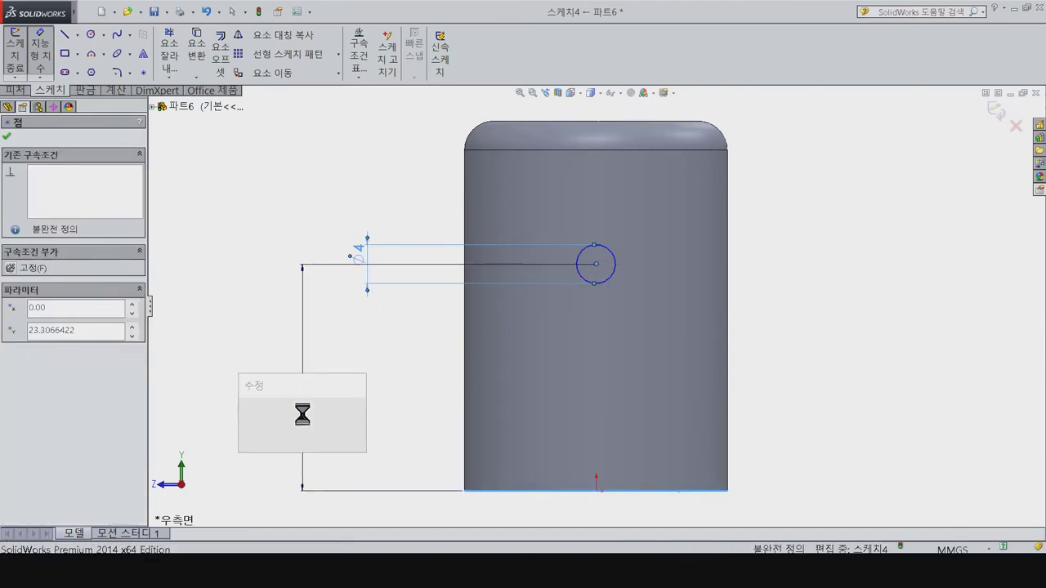
{"action": "type", "text": "25"}
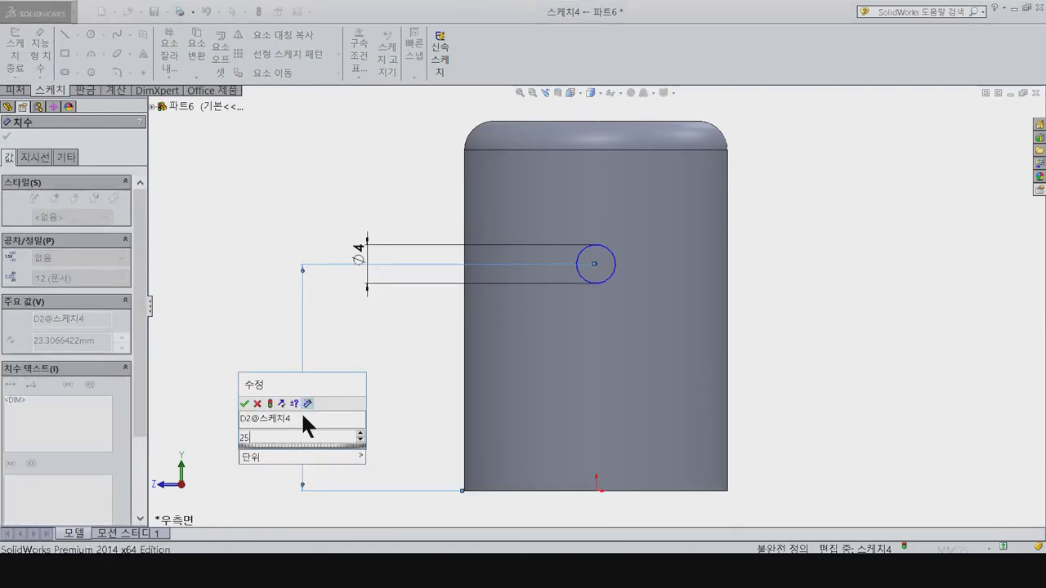
{"action": "key", "text": "Return"}
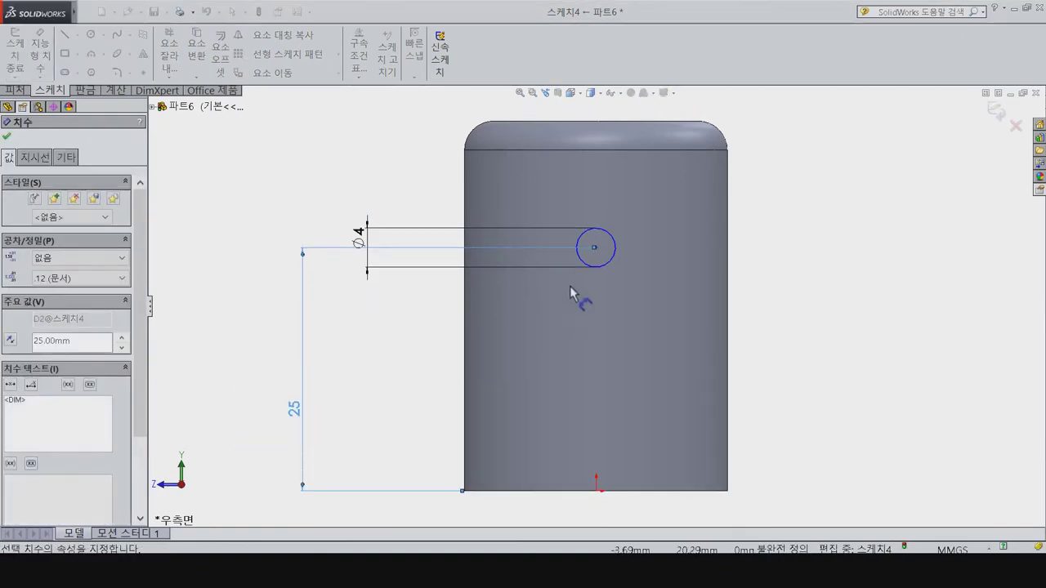
Step: Add a Vertical relation between the circle's centre and the origin
{"action": "key", "text": "Escape"}
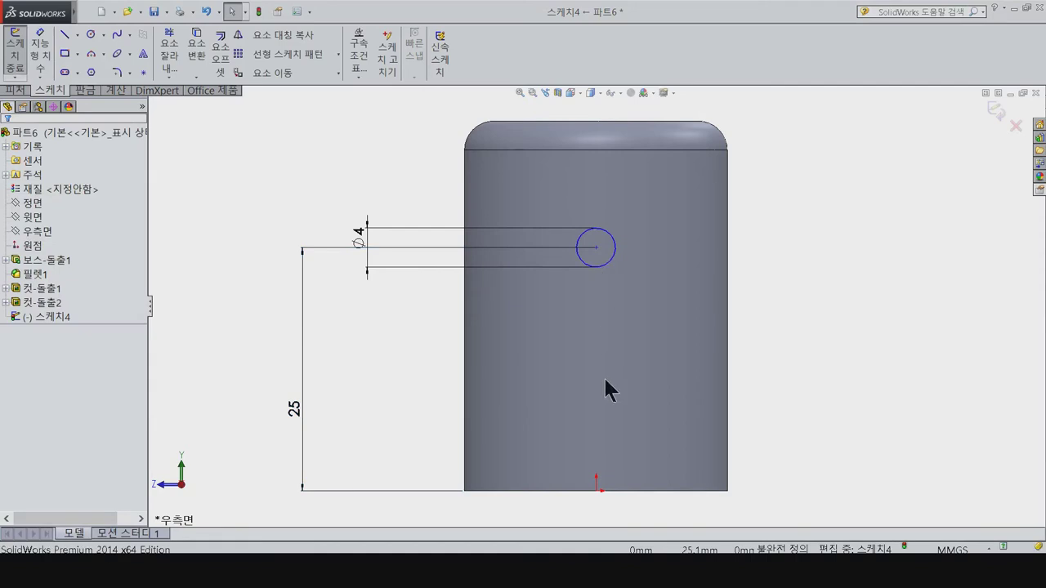
{"action": "left_click", "coordinate": [596, 488]}
{"action": "key", "text": "Escape"}
{"action": "left_click", "coordinate": [596, 489], "text": "ctrl"}
{"action": "left_click", "coordinate": [33, 374]}
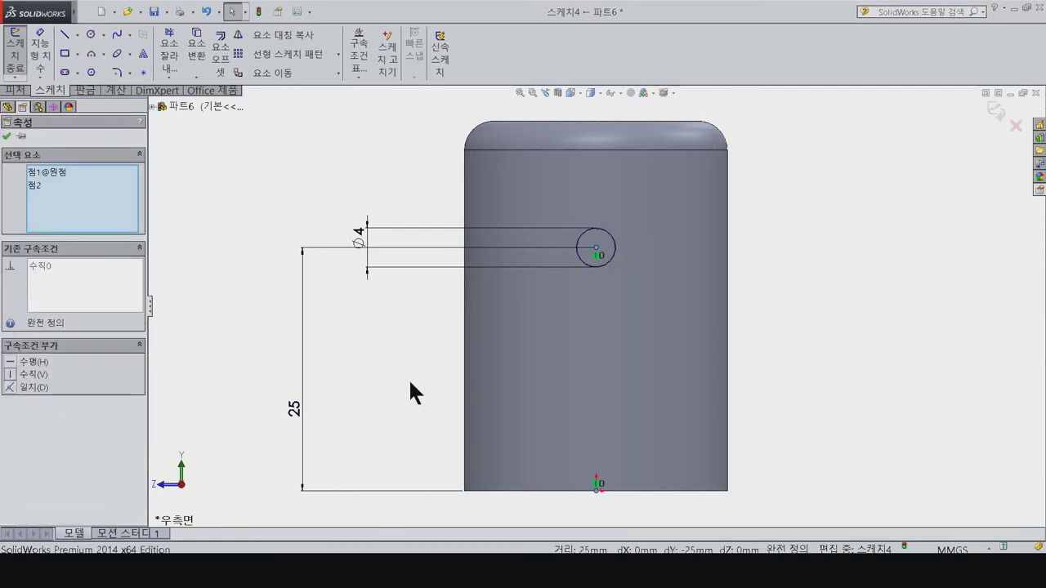
{"action": "left_click", "coordinate": [14, 91]}
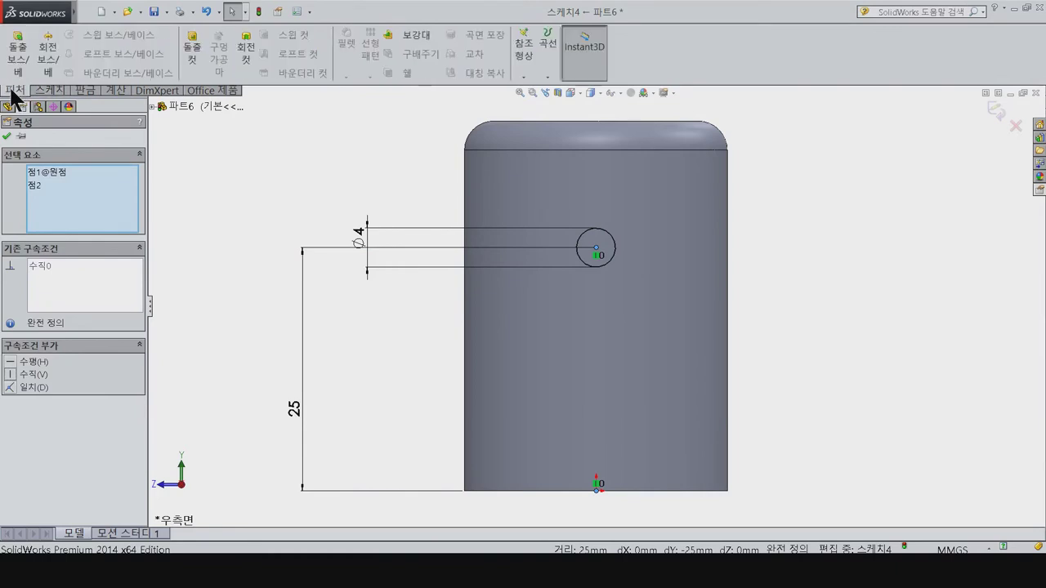
Step: Start an extruded cut on the Ø4 circle with a Mid Plane end condition
{"action": "left_click", "coordinate": [198, 41]}
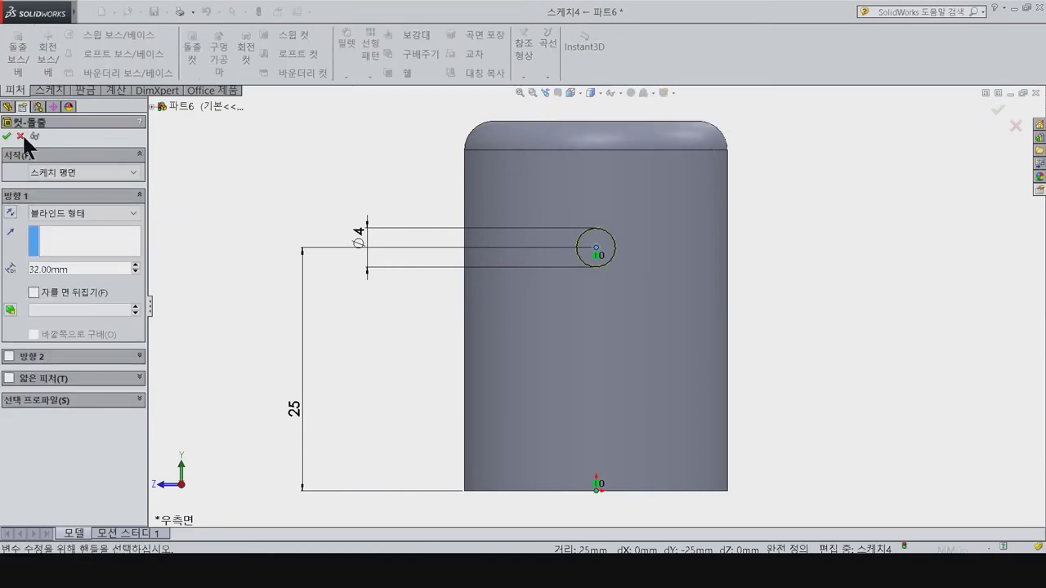
{"action": "left_click", "coordinate": [20, 136]}
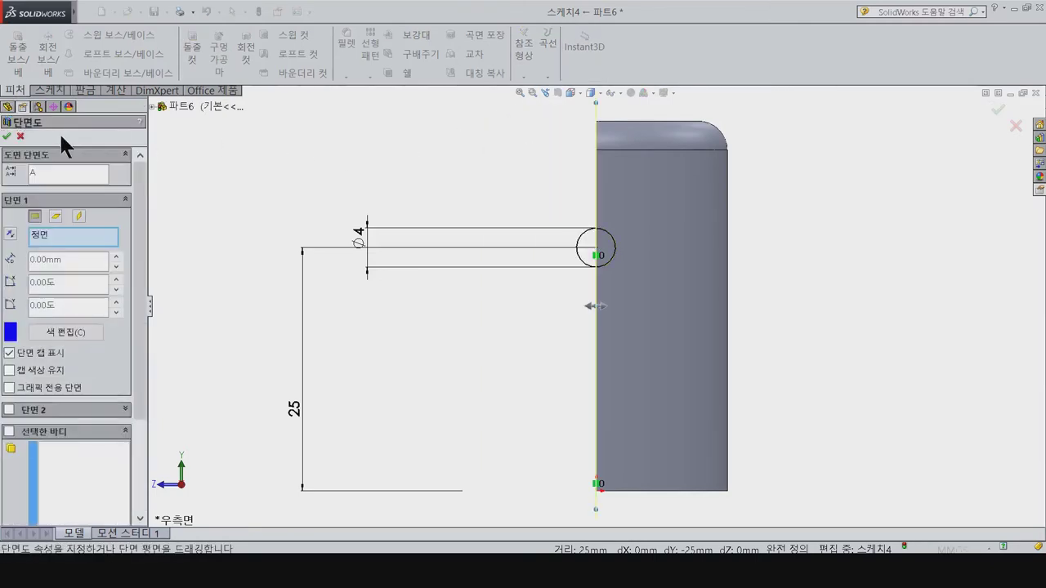
{"action": "left_click", "coordinate": [6, 137]}
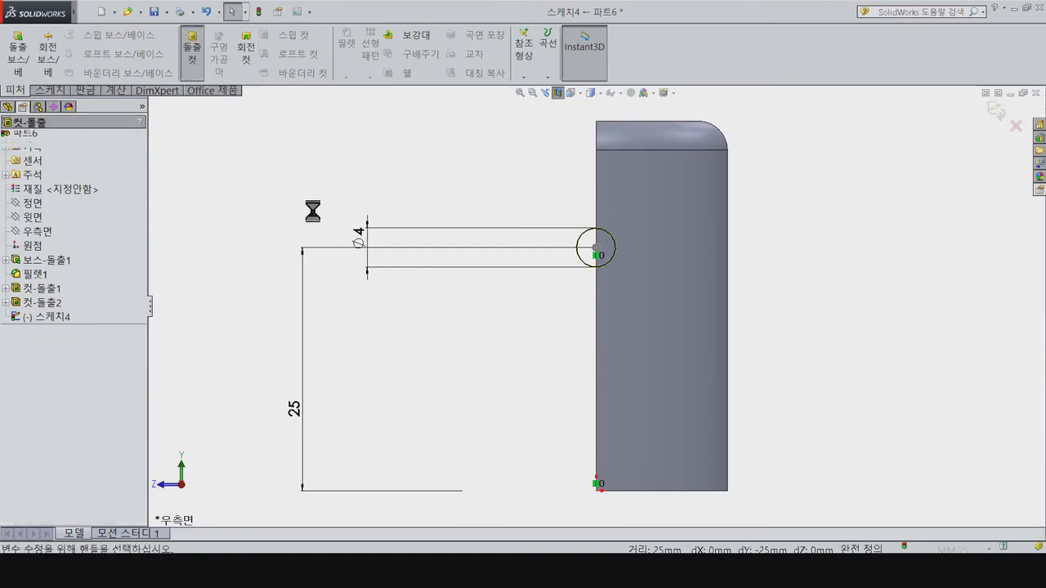
{"action": "middle_click_drag", "start_coordinate": [427, 215], "coordinate": [414, 241]}
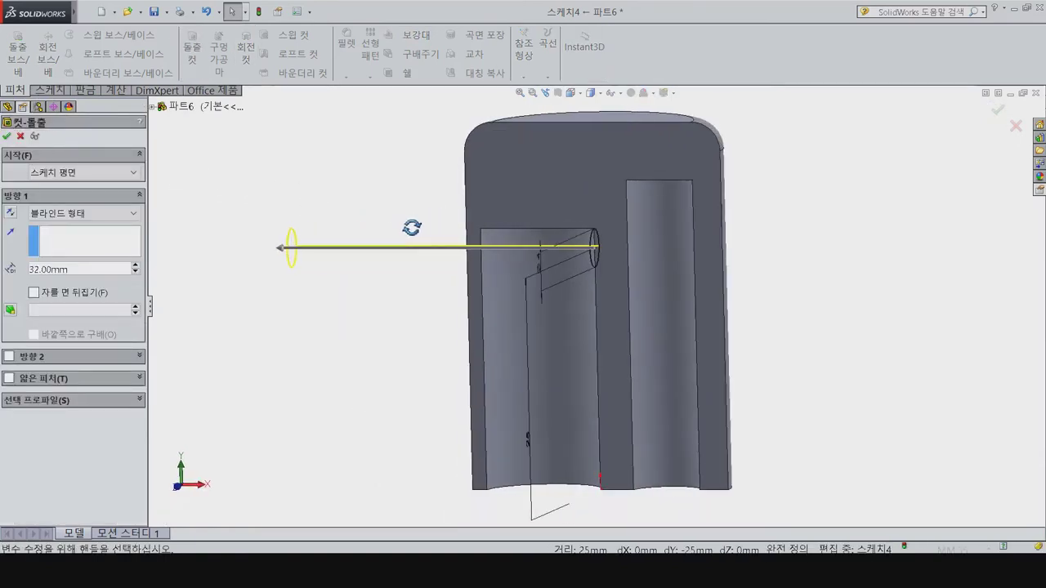
{"action": "left_click", "coordinate": [80, 213]}
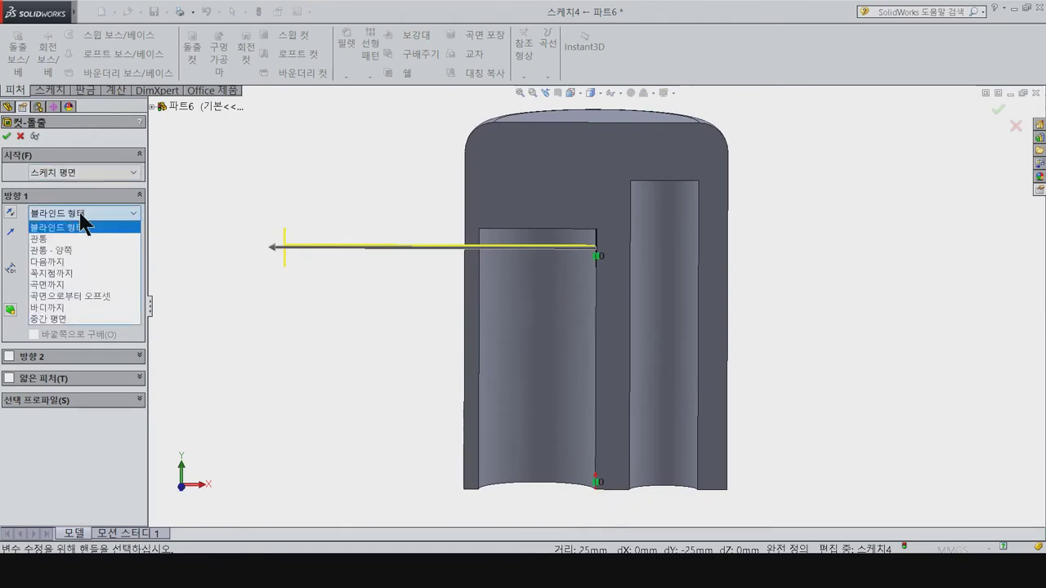
{"action": "left_click", "coordinate": [60, 318]}
{"action": "scroll", "coordinate": [691, 229], "scroll_direction": "down", "scroll_amount": 4}
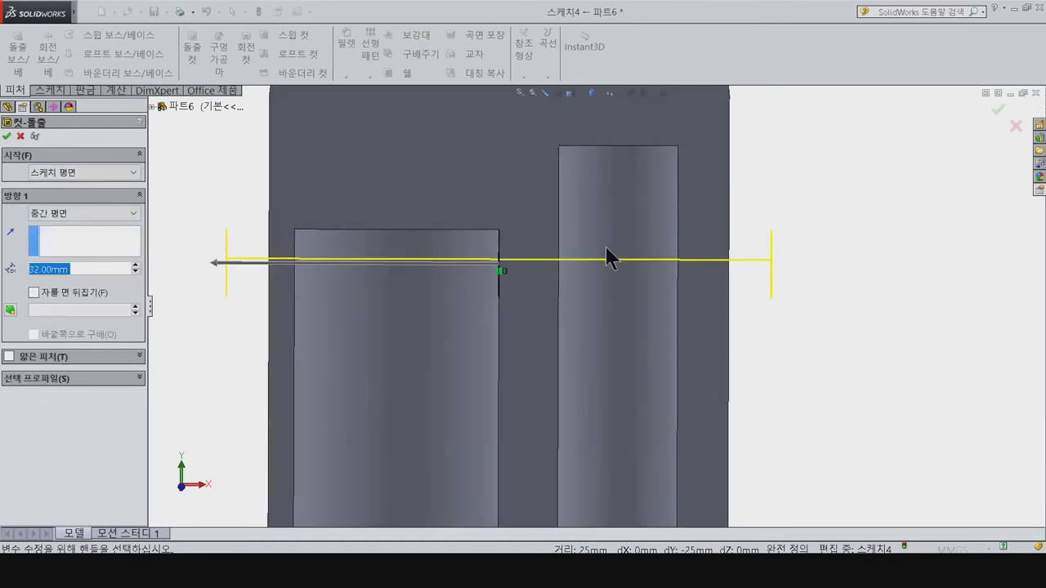
Step: Set the Mid Plane cut depth to 9 mm and confirm the cross hole
{"action": "middle_click_drag", "start_coordinate": [607, 257], "coordinate": [624, 236]}
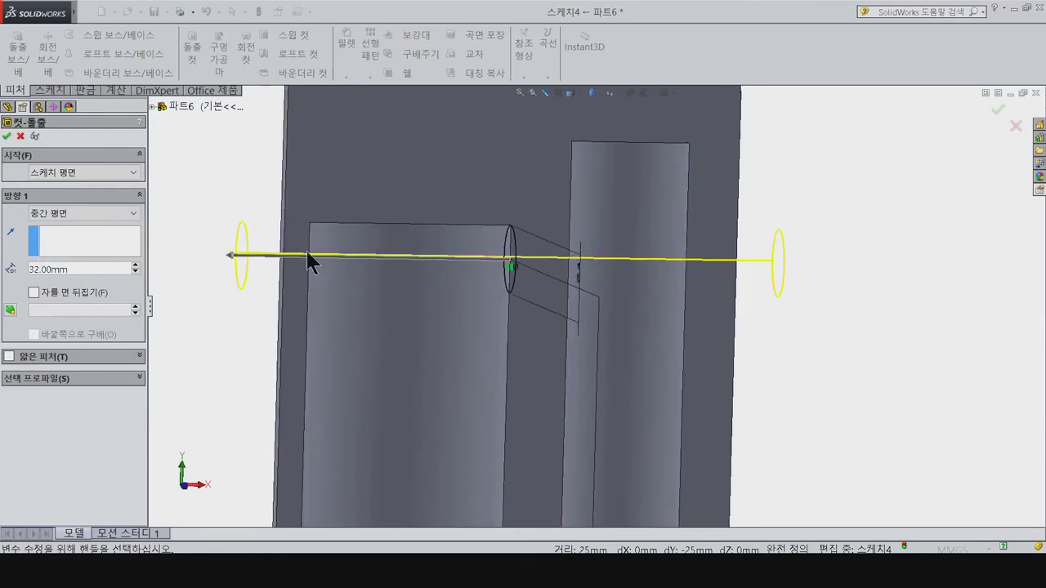
{"action": "left_click_drag", "start_coordinate": [232, 254], "coordinate": [433, 270]}
{"action": "middle_click_drag", "start_coordinate": [433, 269], "coordinate": [390, 296]}
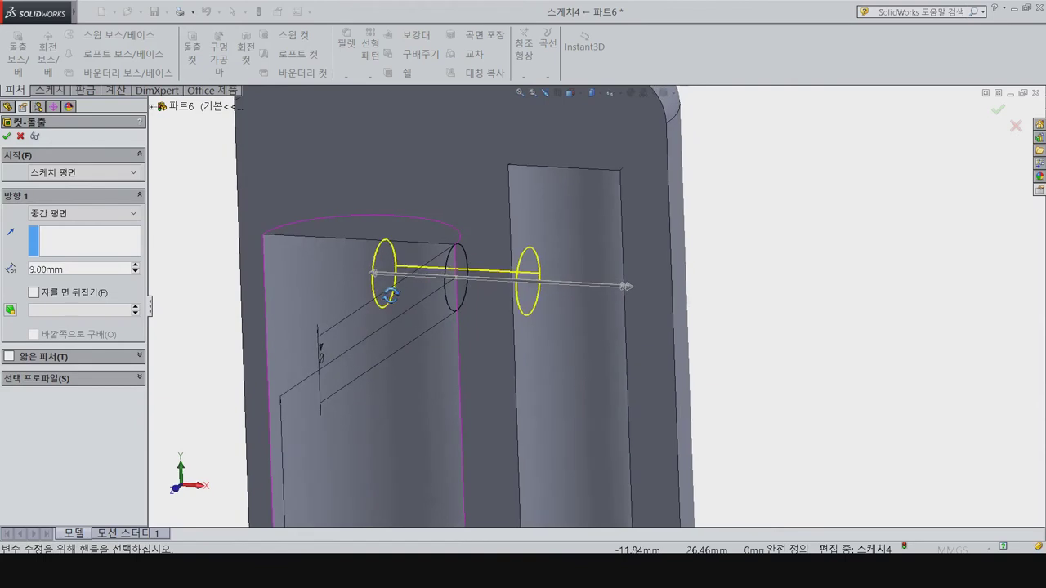
{"action": "left_click", "coordinate": [636, 287]}
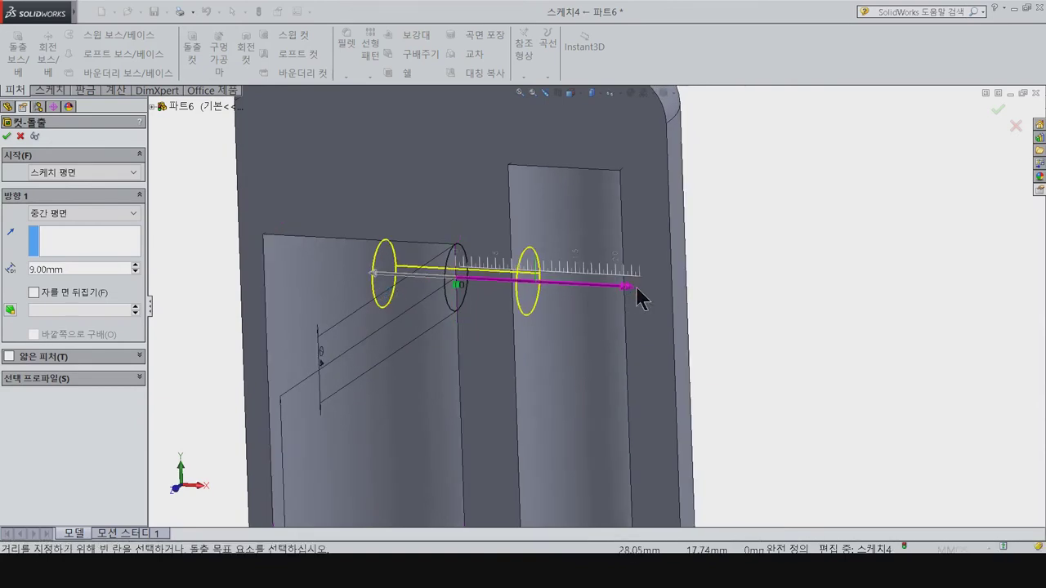
{"action": "left_click", "coordinate": [642, 290]}
{"action": "left_click", "coordinate": [7, 137]}
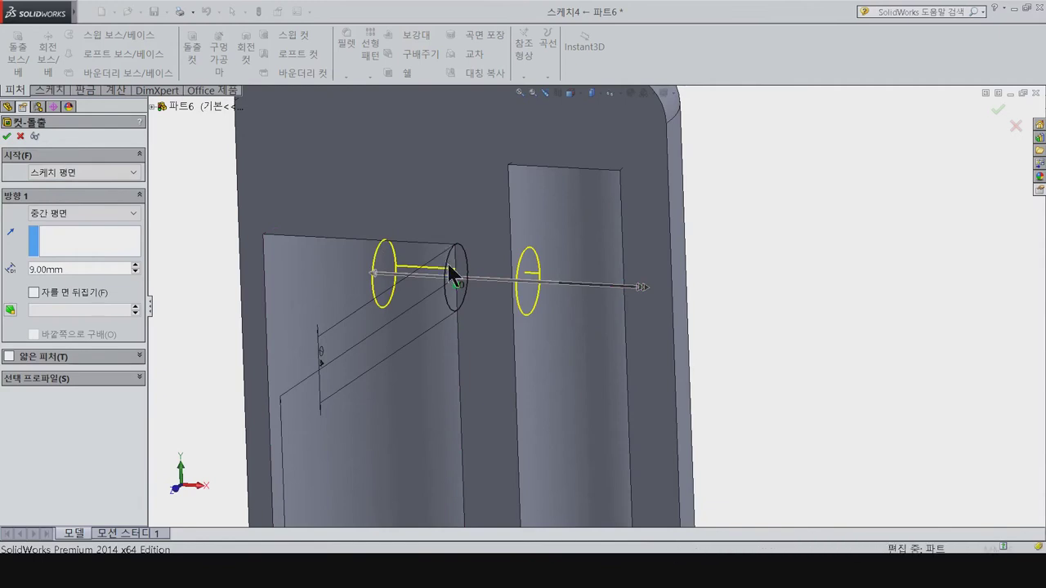
{"action": "key", "text": "Return"}
Step: Begin a new sketch on the Right Plane
{"action": "mouse_move", "coordinate": [357, 291]}
{"action": "middle_mouse_down"}
{"action": "mouse_move", "coordinate": [406, 250]}
{"action": "mouse_move", "coordinate": [362, 262]}
{"action": "mouse_move", "coordinate": [360, 272]}
{"action": "middle_mouse_up"}
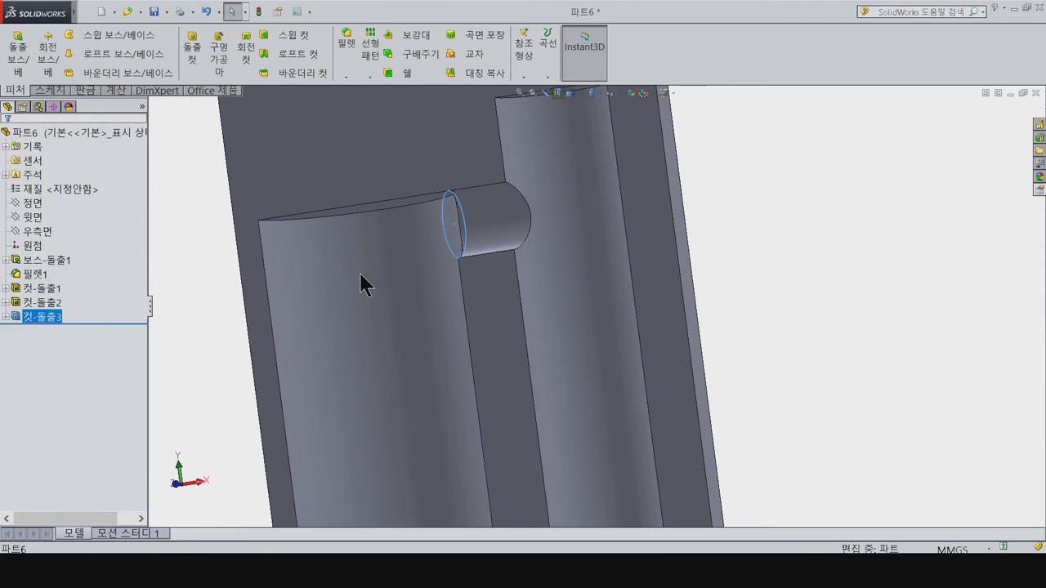
{"action": "left_click", "coordinate": [31, 232]}
{"action": "left_click", "coordinate": [39, 217]}
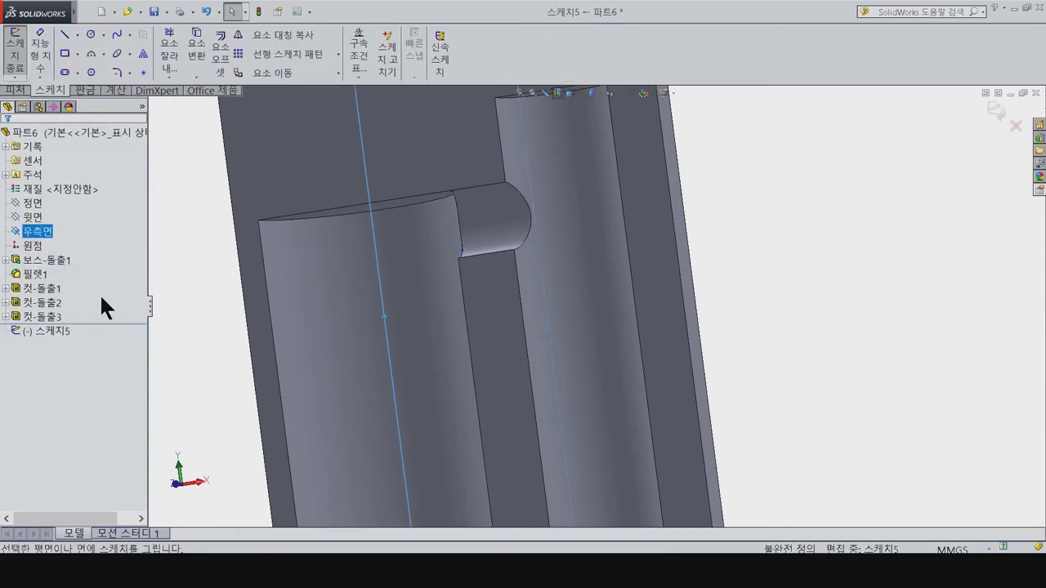
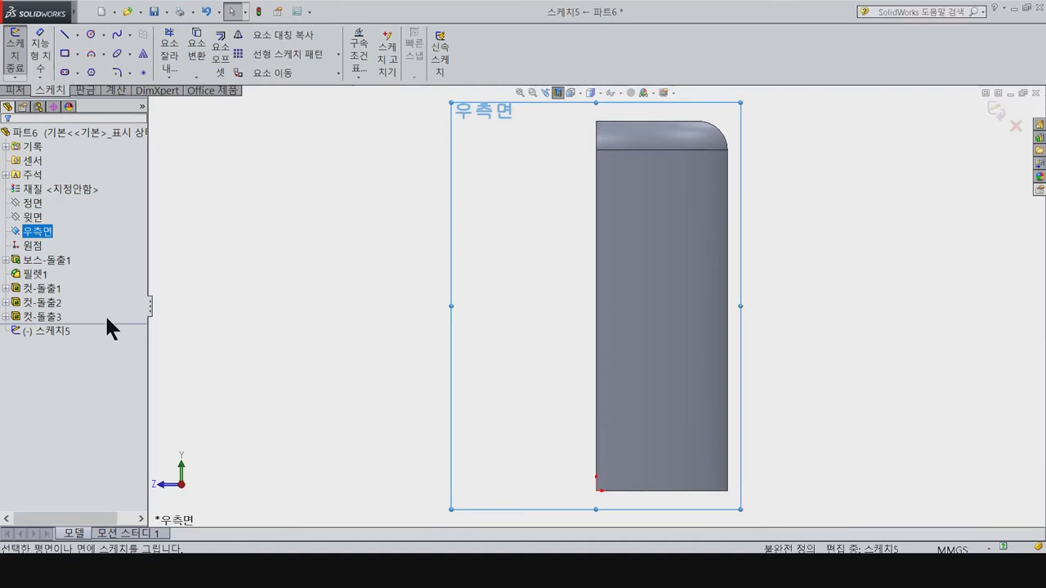
Step: Draw a circle on the part edge and dimension its diameter to 6 mm
{"action": "left_click", "coordinate": [90, 35]}
{"action": "left_click", "coordinate": [597, 237]}
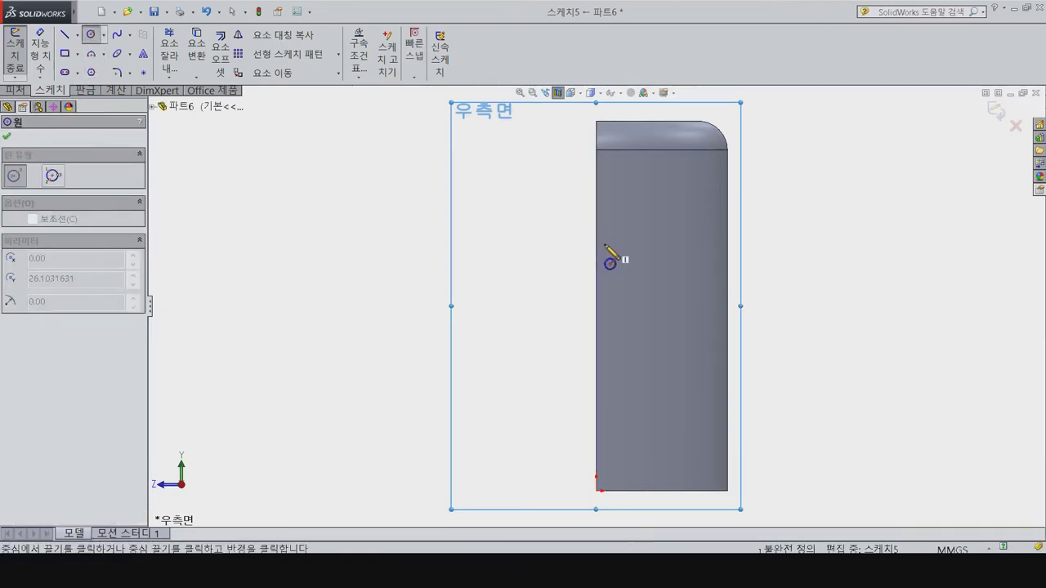
{"action": "left_click", "coordinate": [615, 280]}
{"action": "key", "text": "Escape"}
{"action": "key", "text": "d"}
{"action": "left_click", "coordinate": [546, 245]}
{"action": "left_click", "coordinate": [372, 249]}
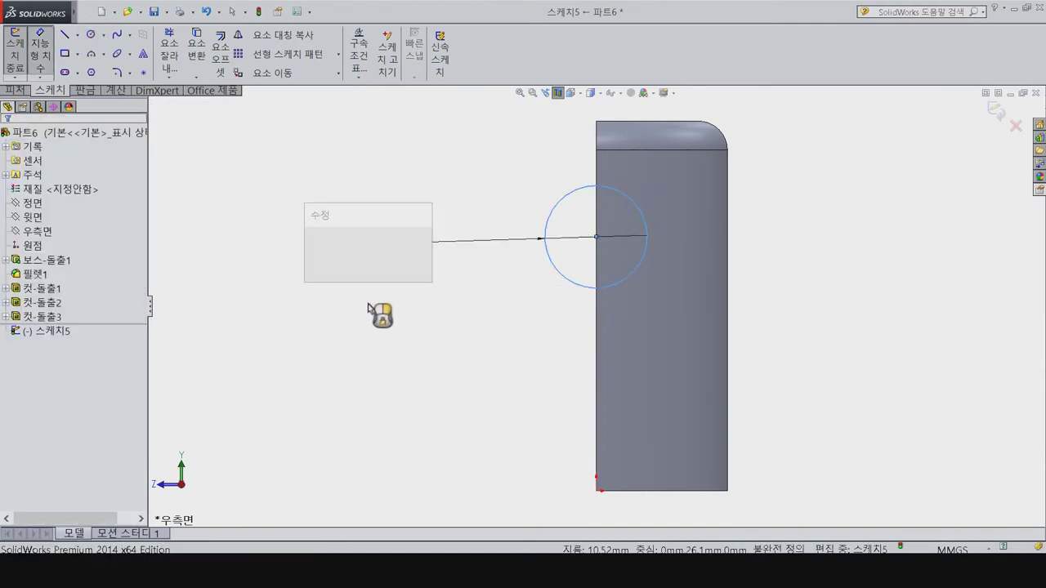
{"action": "type", "text": "6"}
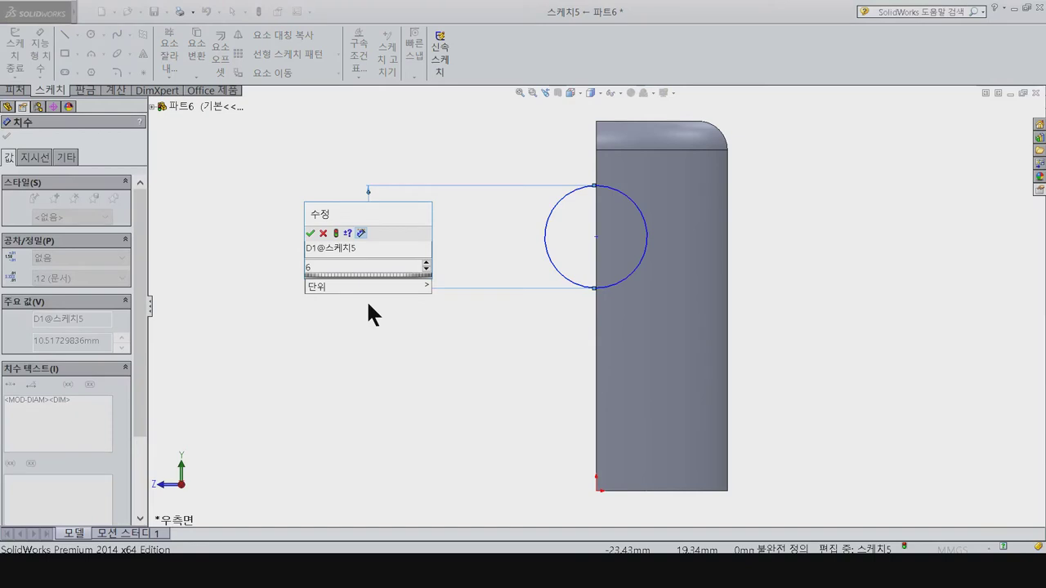
{"action": "key", "text": "Return"}
Step: Dimension the circle centre 25 mm above the bottom corner point
{"action": "left_click", "coordinate": [596, 237]}
{"action": "left_click", "coordinate": [596, 490]}
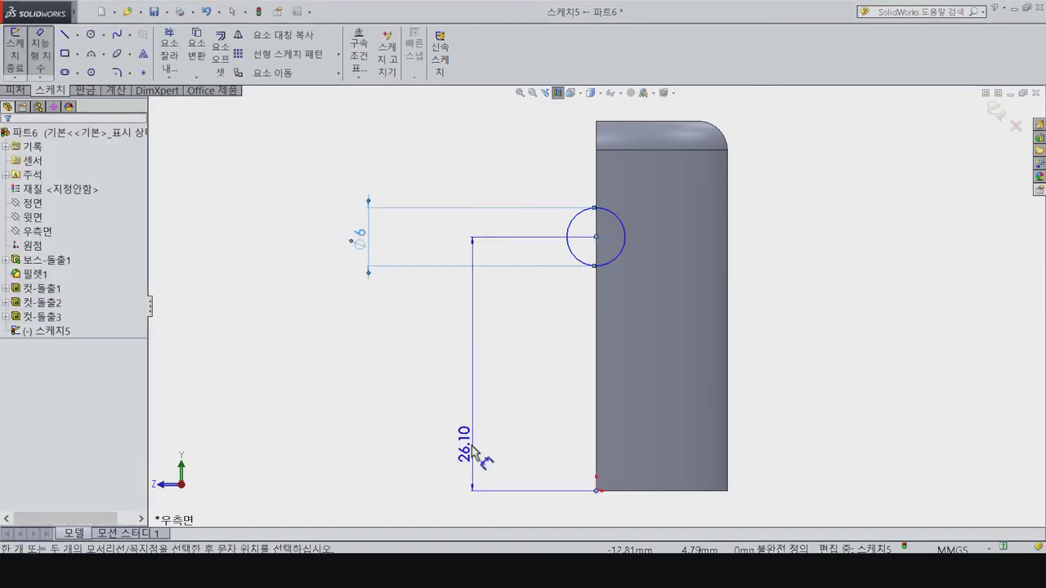
{"action": "left_click", "coordinate": [471, 448]}
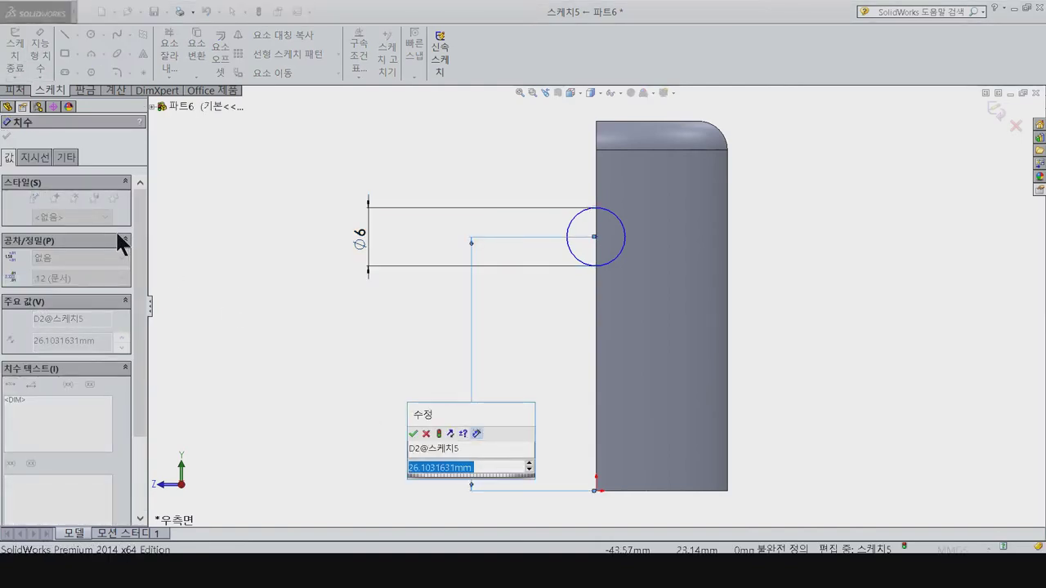
{"action": "type", "text": "25"}
{"action": "key", "text": "Return"}
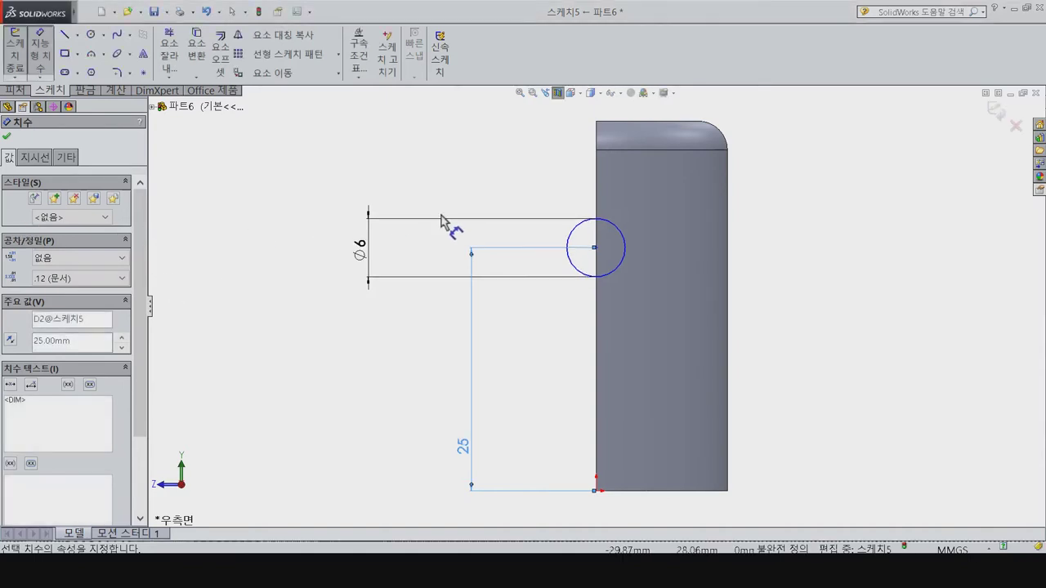
{"action": "key", "text": "Escape"}
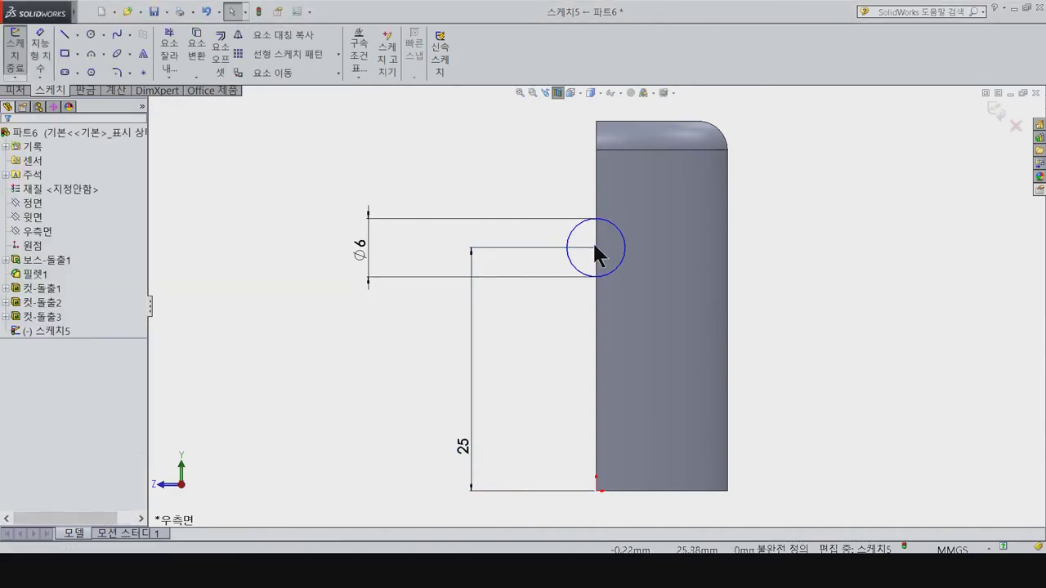
Step: Add a Vertical relation between the origin and the circle centre, fully defining the sketch
{"action": "left_click", "coordinate": [595, 246]}
{"action": "left_click", "coordinate": [595, 491]}
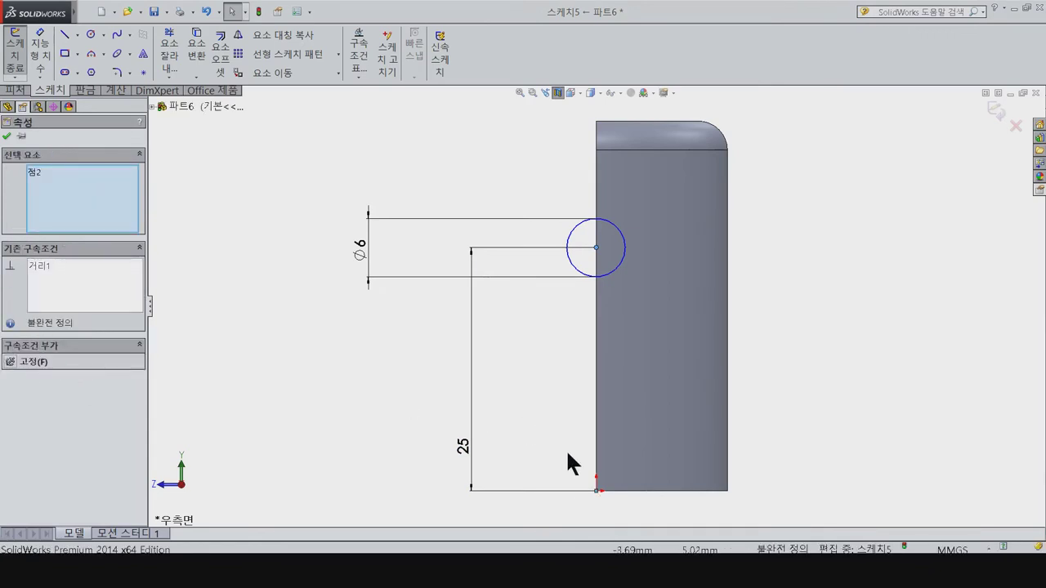
{"action": "key", "text": "Escape"}
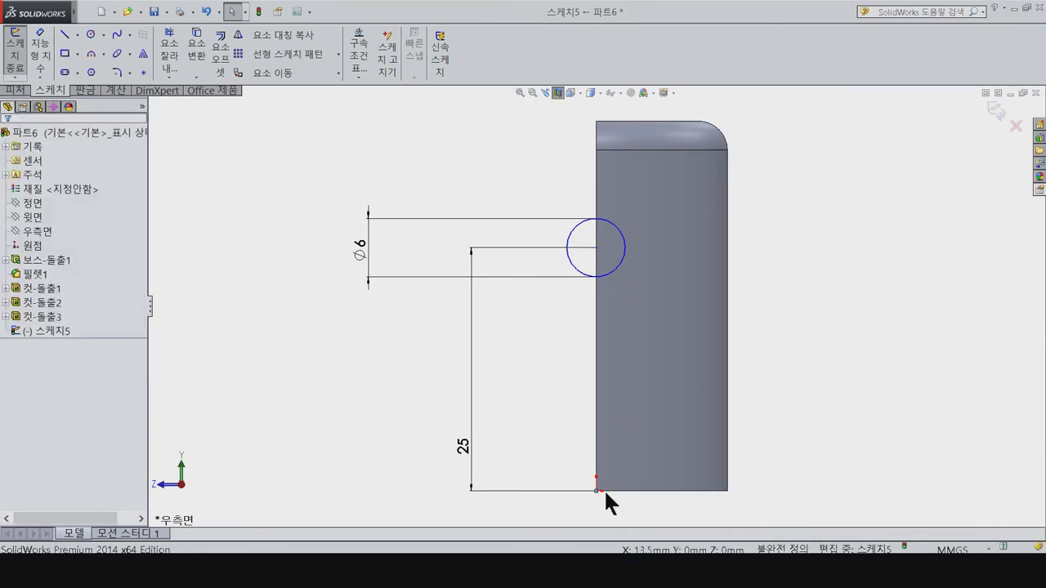
{"action": "left_click", "coordinate": [590, 294]}
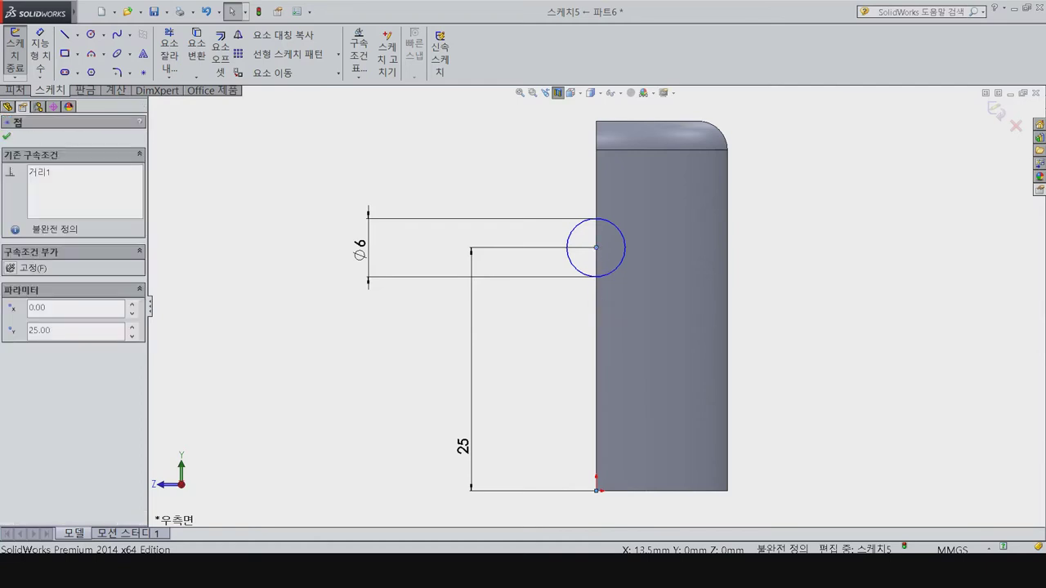
{"action": "left_click", "coordinate": [542, 345]}
{"action": "scroll", "coordinate": [585, 471], "scroll_direction": "down", "scroll_amount": 3}
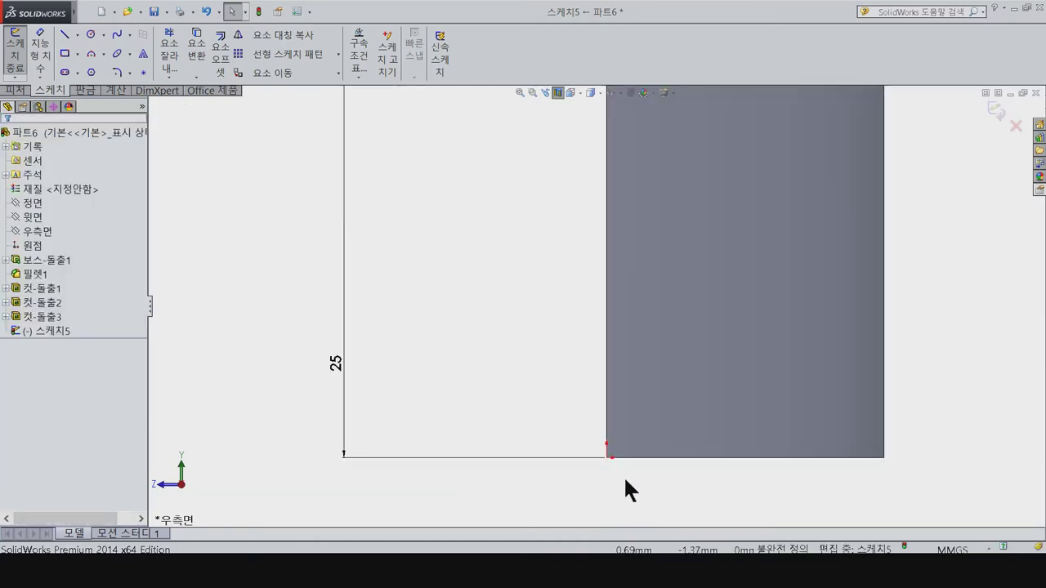
{"action": "scroll", "coordinate": [618, 482], "scroll_direction": "down", "scroll_amount": 3}
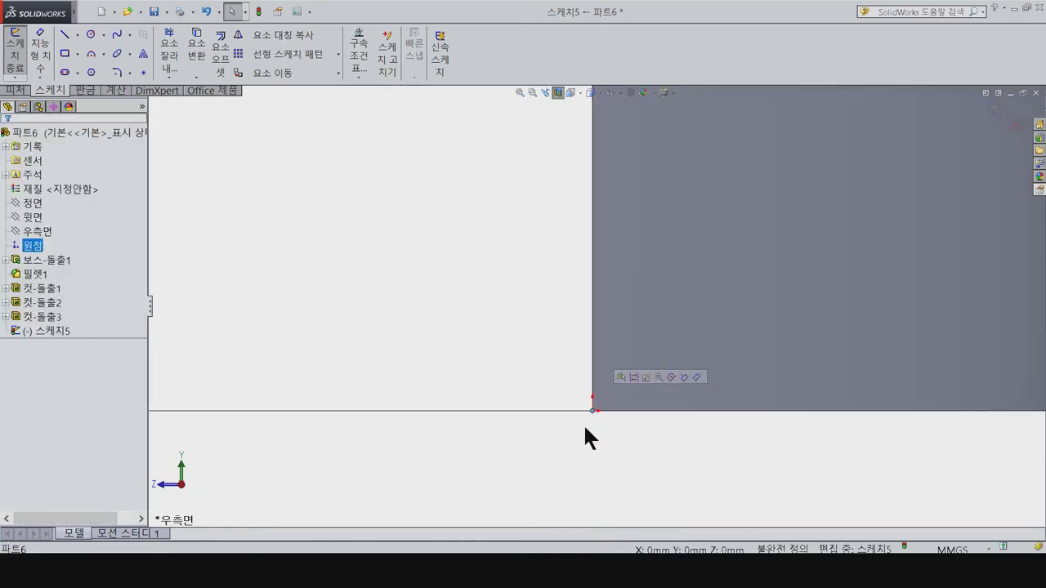
{"action": "scroll", "coordinate": [584, 433], "scroll_direction": "up", "scroll_amount": 3}
{"action": "scroll", "coordinate": [617, 277], "scroll_direction": "up", "scroll_amount": 2}
{"action": "scroll", "coordinate": [584, 205], "scroll_direction": "down", "scroll_amount": 2}
{"action": "scroll", "coordinate": [585, 207], "scroll_direction": "down", "scroll_amount": 2}
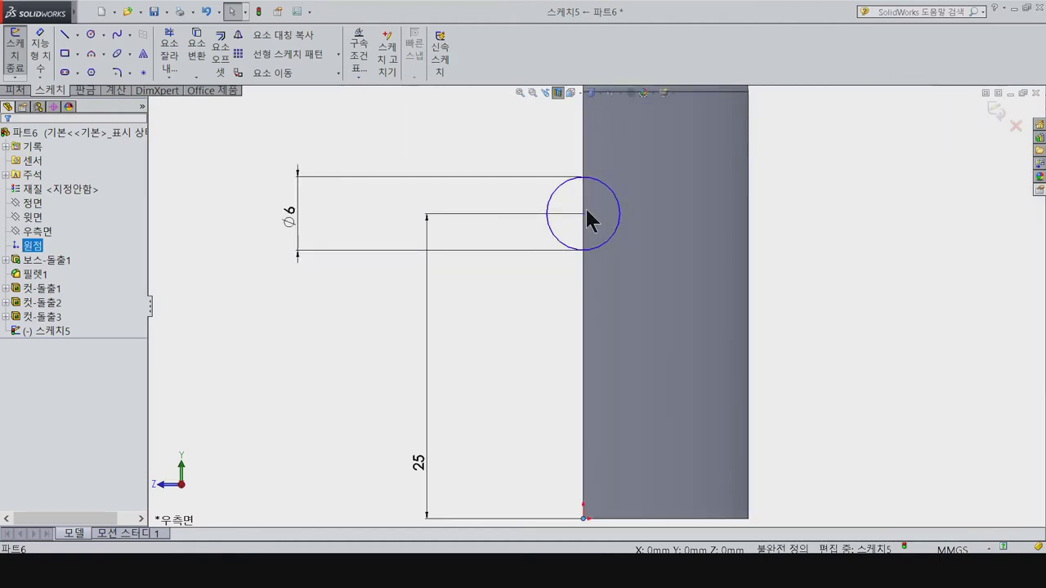
{"action": "left_click", "coordinate": [583, 214], "text": "ctrl"}
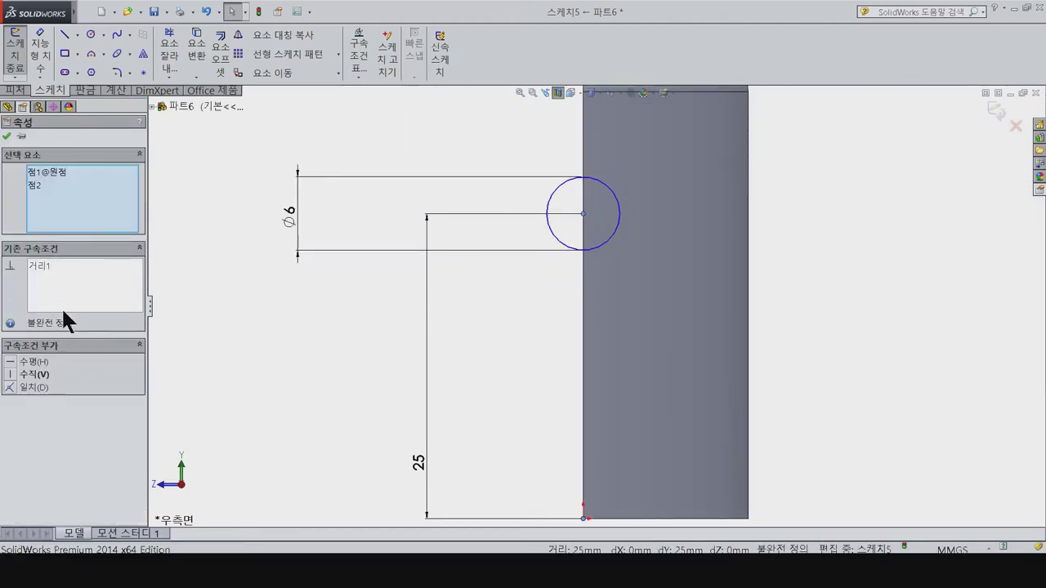
{"action": "left_click", "coordinate": [33, 374]}
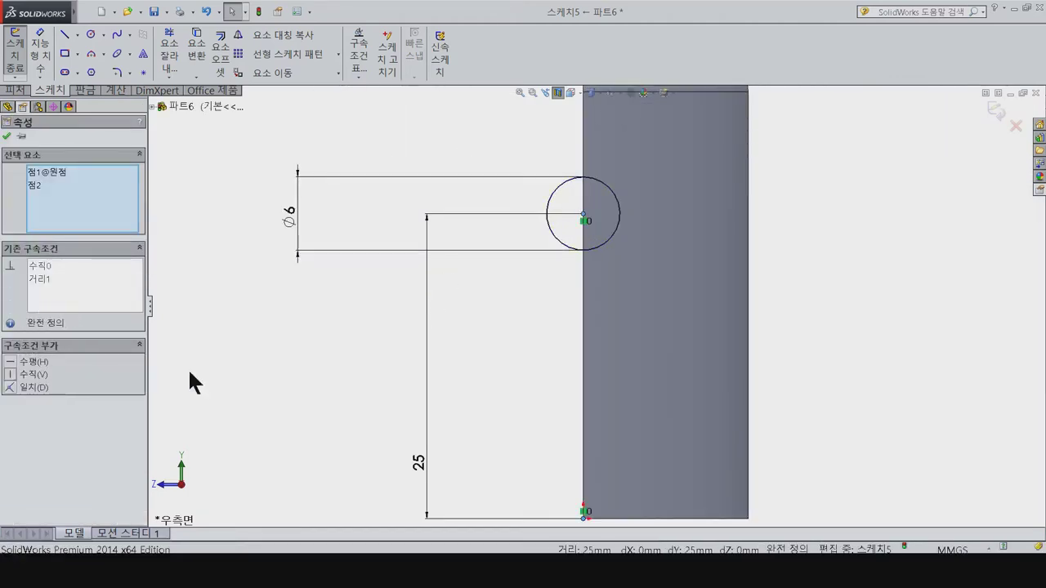
{"action": "left_click", "coordinate": [16, 89]}
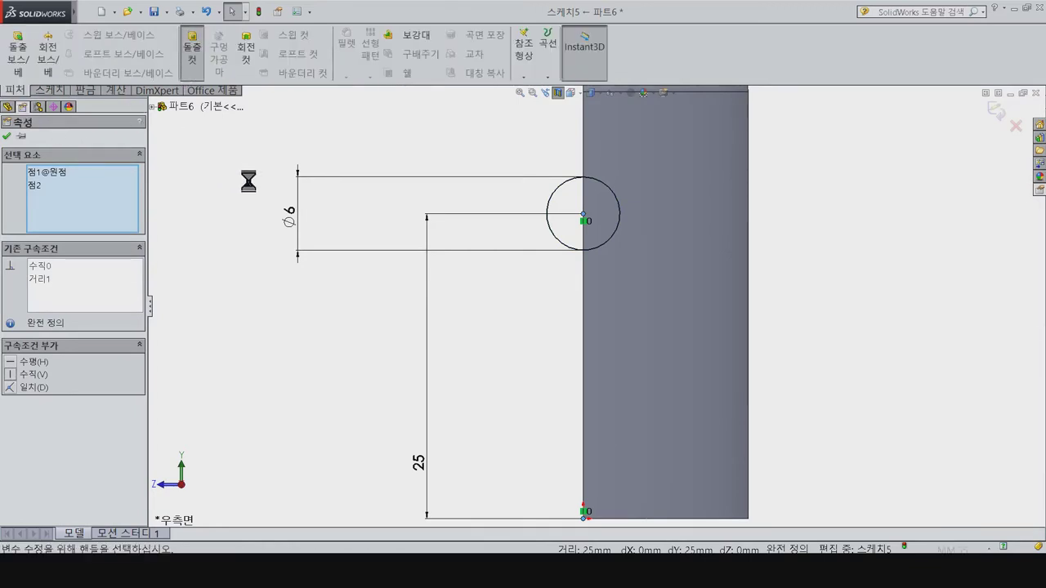
Step: Start the cut from the cylinder face, reversed, with a 49 mm blind depth
{"action": "middle_click_drag", "start_coordinate": [271, 201], "coordinate": [373, 224]}
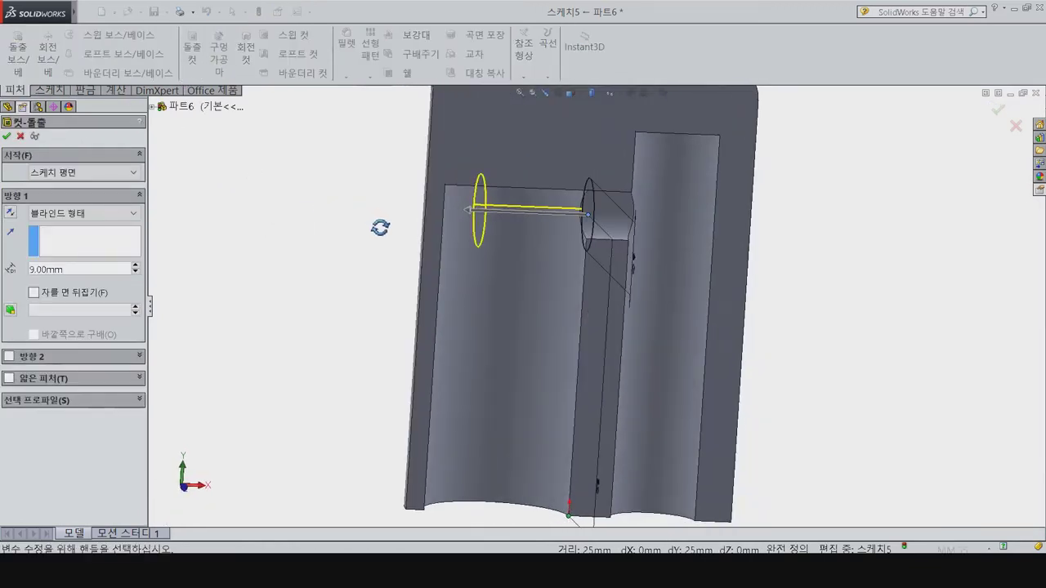
{"action": "left_click", "coordinate": [79, 171]}
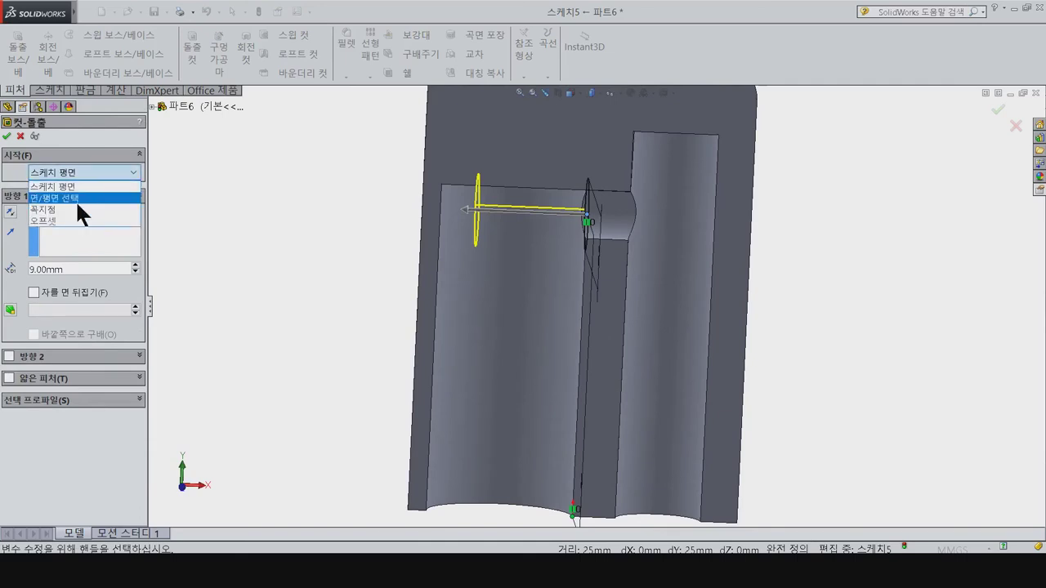
{"action": "left_click", "coordinate": [78, 199]}
{"action": "left_click", "coordinate": [683, 274]}
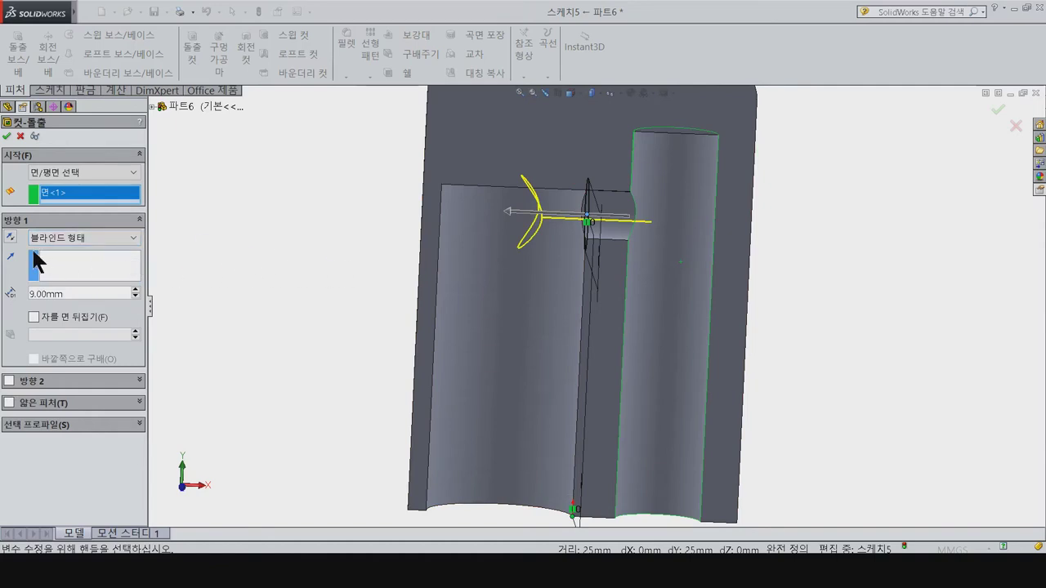
{"action": "left_click", "coordinate": [10, 237]}
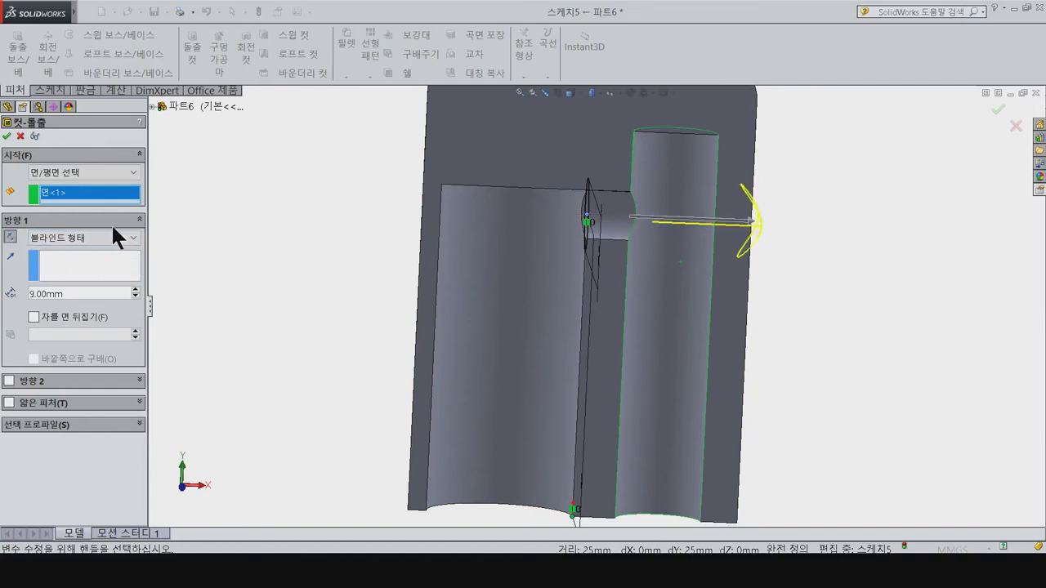
{"action": "left_click", "coordinate": [135, 291]}
{"action": "left_click", "coordinate": [135, 291]}
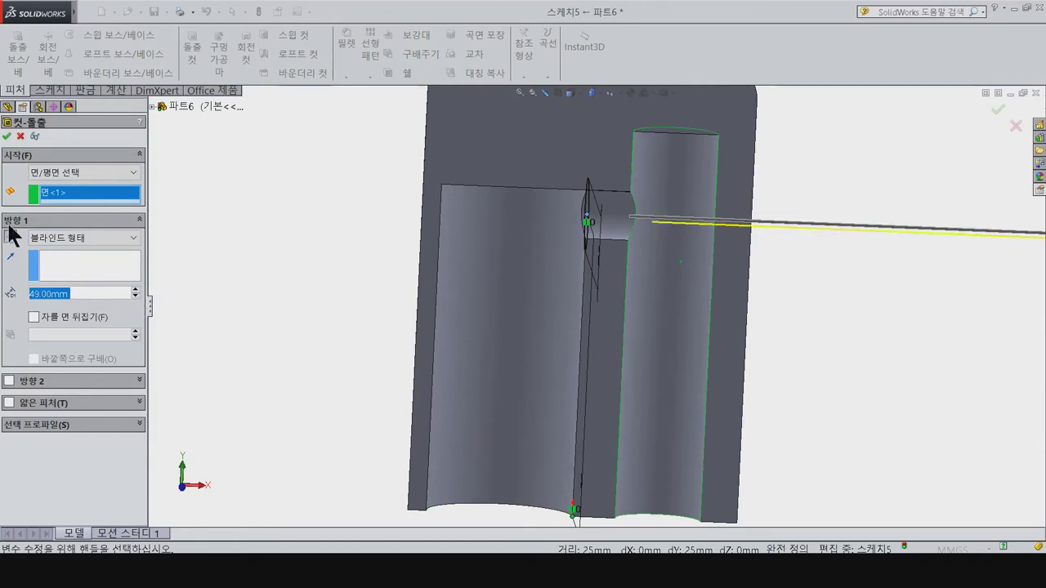
{"action": "left_click", "coordinate": [6, 135]}
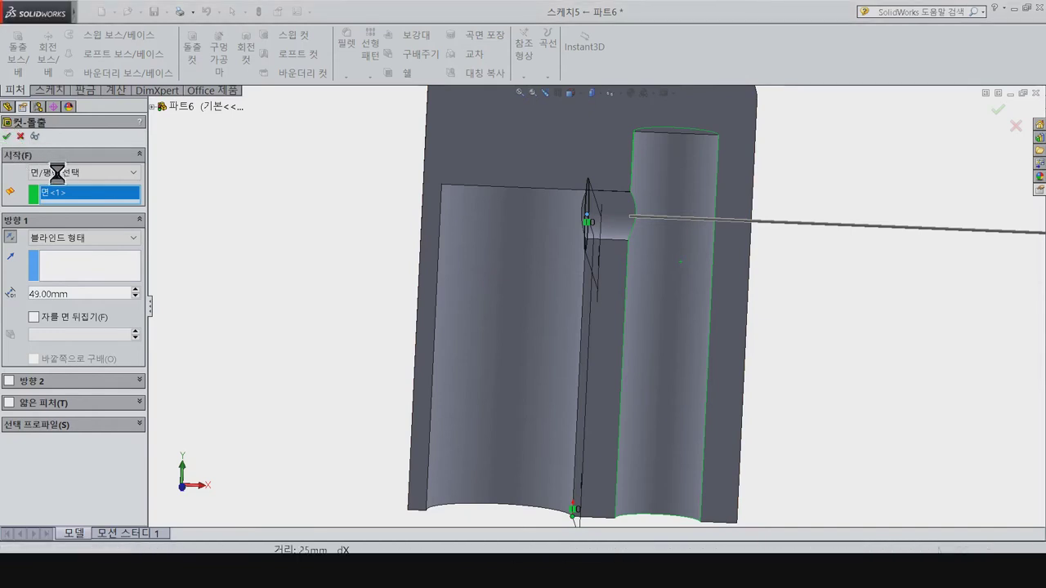
Step: Change the cut start to a 6 mm offset, accept the cross hole, and turn off section view
{"action": "left_click", "coordinate": [81, 172]}
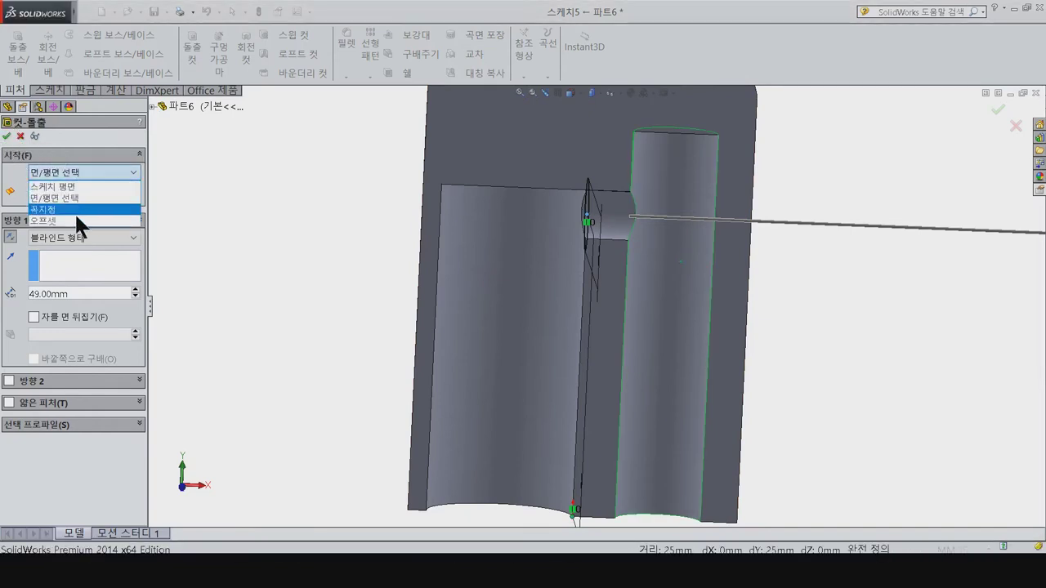
{"action": "left_click", "coordinate": [74, 212]}
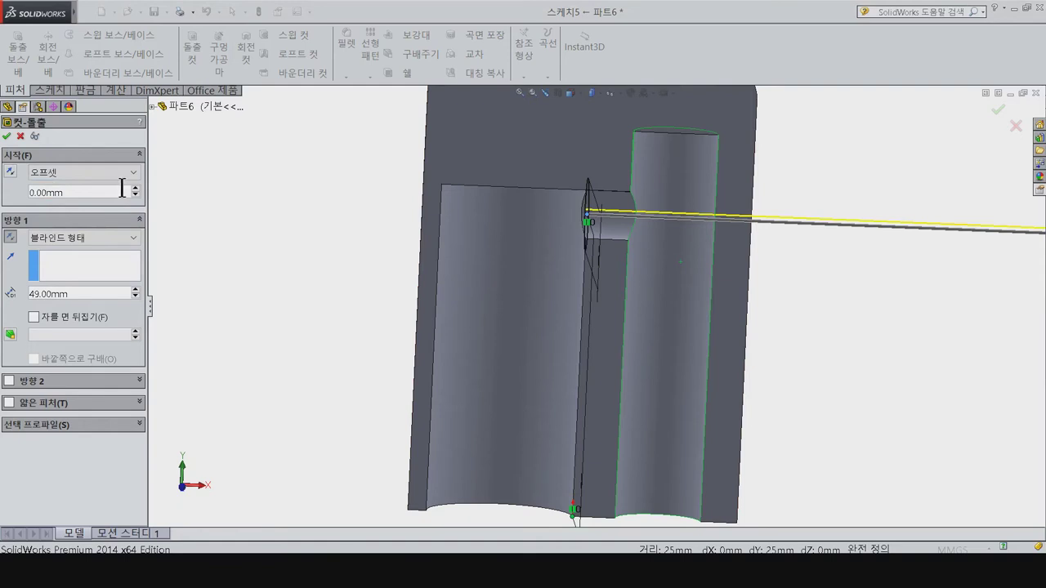
{"action": "left_click", "coordinate": [135, 189]}
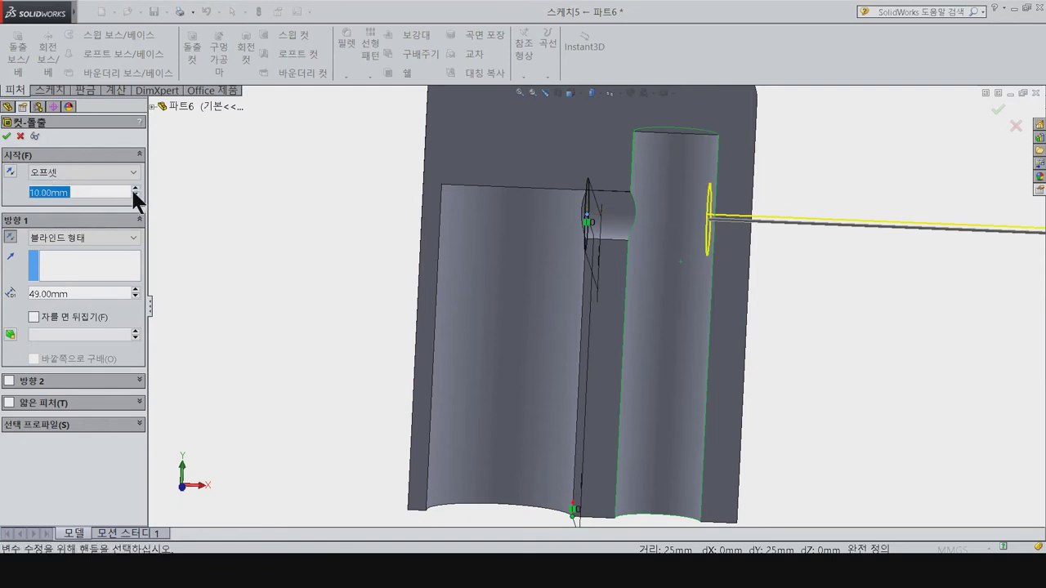
{"action": "type", "text": "5"}
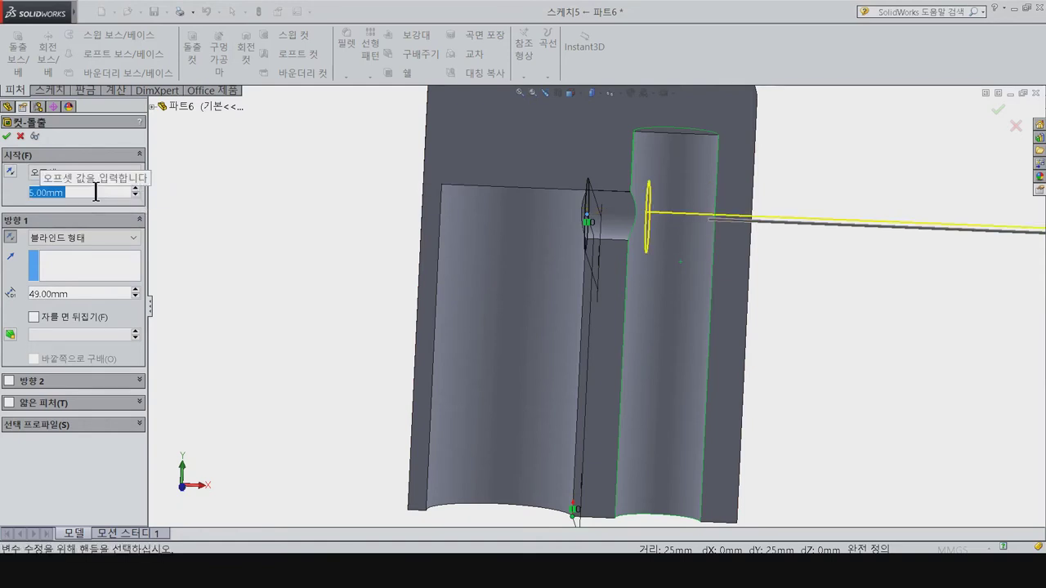
{"action": "mouse_move", "coordinate": [558, 273]}
{"action": "middle_mouse_down"}
{"action": "mouse_move", "coordinate": [520, 354]}
{"action": "mouse_move", "coordinate": [539, 345]}
{"action": "mouse_move", "coordinate": [529, 472]}
{"action": "middle_mouse_up"}
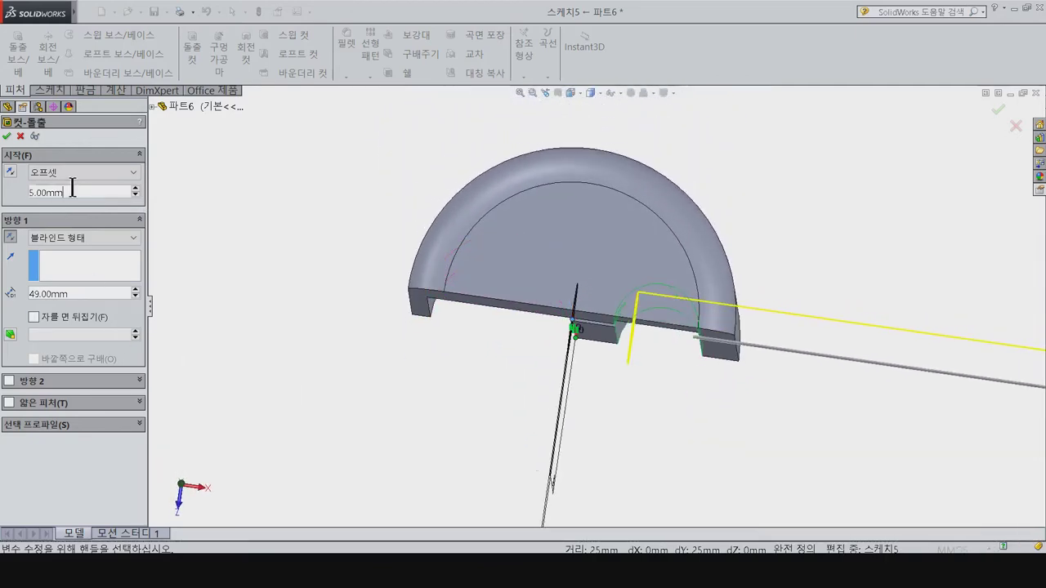
{"action": "scroll", "coordinate": [72, 188], "scroll_direction": "up", "scroll_amount": 1}
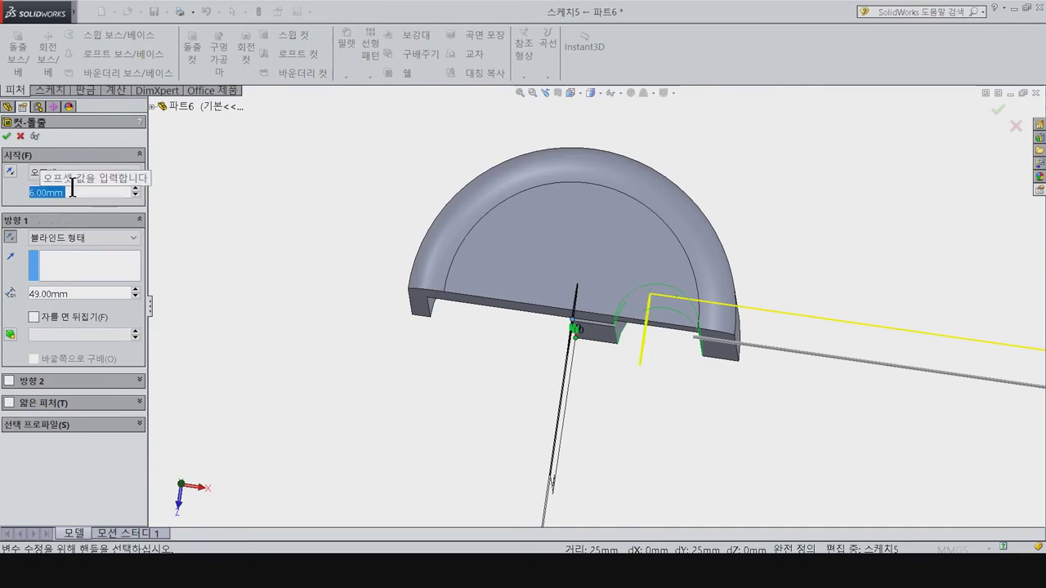
{"action": "left_click", "coordinate": [8, 136]}
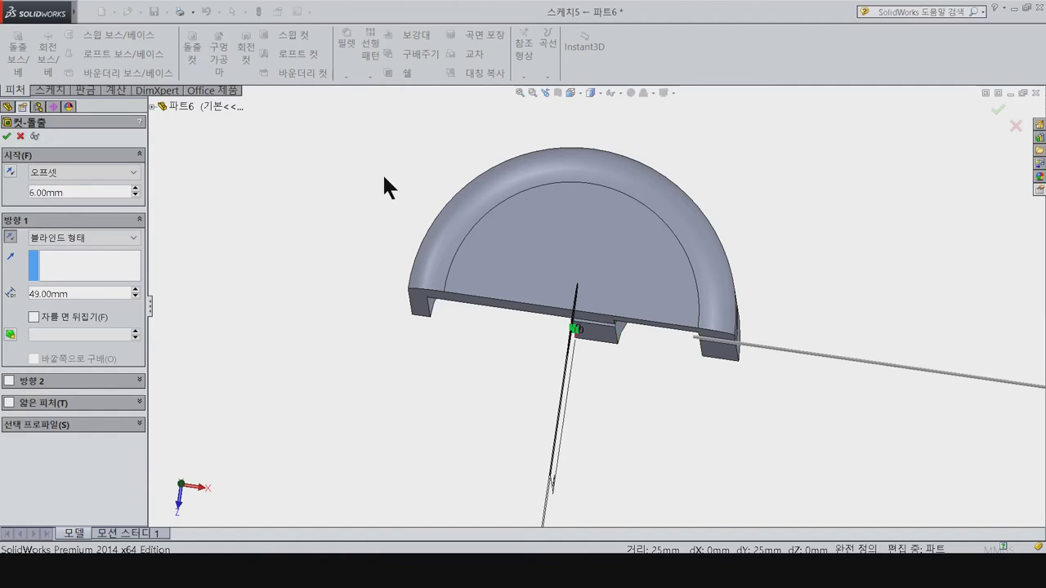
{"action": "mouse_move", "coordinate": [381, 224]}
{"action": "middle_mouse_down"}
{"action": "mouse_move", "coordinate": [385, 256]}
{"action": "mouse_move", "coordinate": [331, 205]}
{"action": "mouse_move", "coordinate": [313, 134]}
{"action": "mouse_move", "coordinate": [330, 156]}
{"action": "mouse_move", "coordinate": [389, 166]}
{"action": "middle_mouse_up"}
{"action": "left_click", "coordinate": [556, 93]}
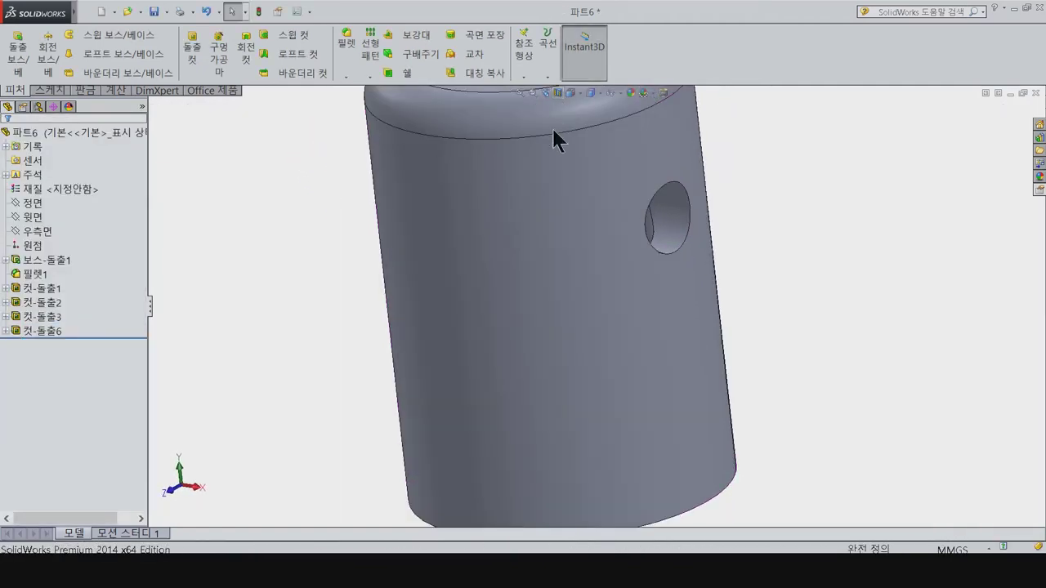
Step: Inspect the part in section view, then view the two-hole end face straight on
{"action": "key", "text": "ctrl+7"}
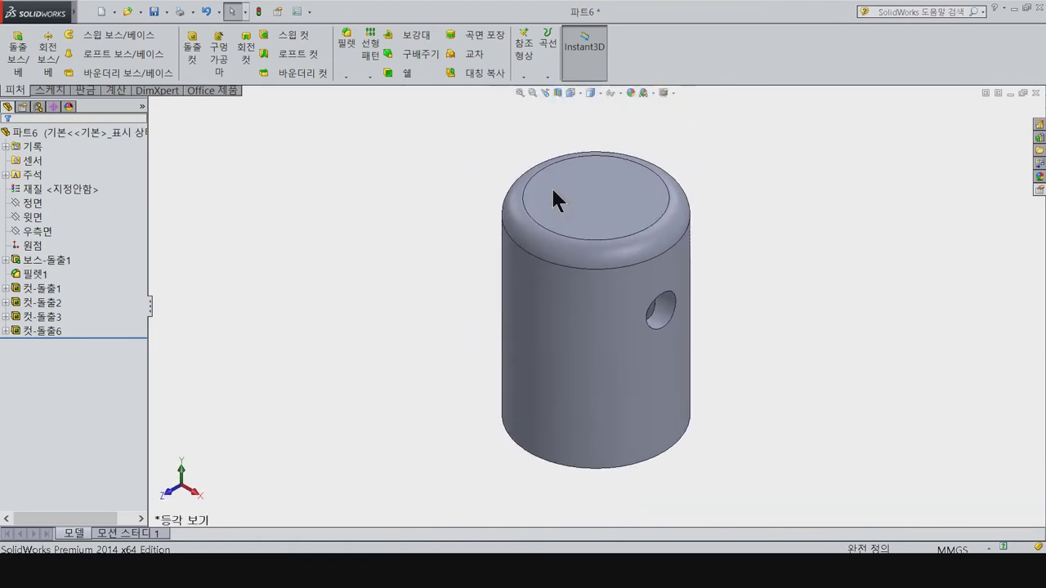
{"action": "left_click", "coordinate": [558, 91]}
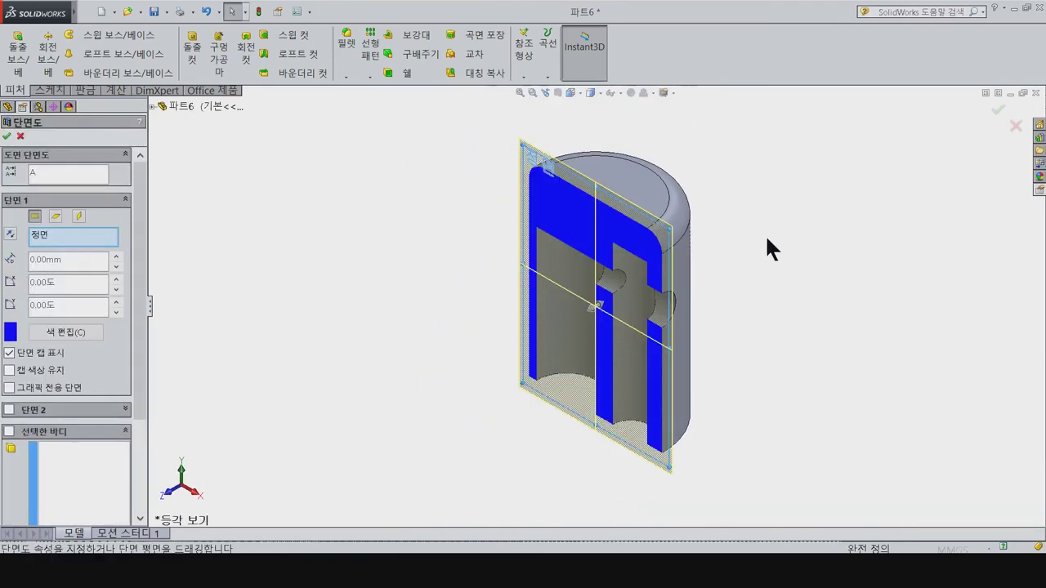
{"action": "left_click", "coordinate": [7, 137]}
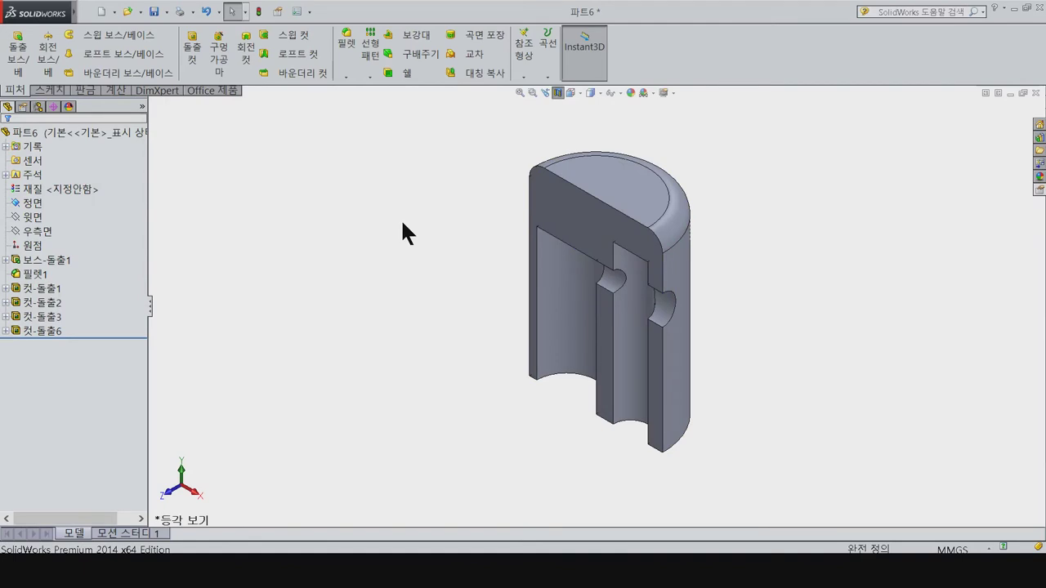
{"action": "left_click", "coordinate": [558, 92]}
{"action": "mouse_move", "coordinate": [474, 212]}
{"action": "middle_mouse_down"}
{"action": "mouse_move", "coordinate": [426, 269]}
{"action": "mouse_move", "coordinate": [588, 332]}
{"action": "middle_mouse_up"}
{"action": "left_click", "coordinate": [621, 338]}
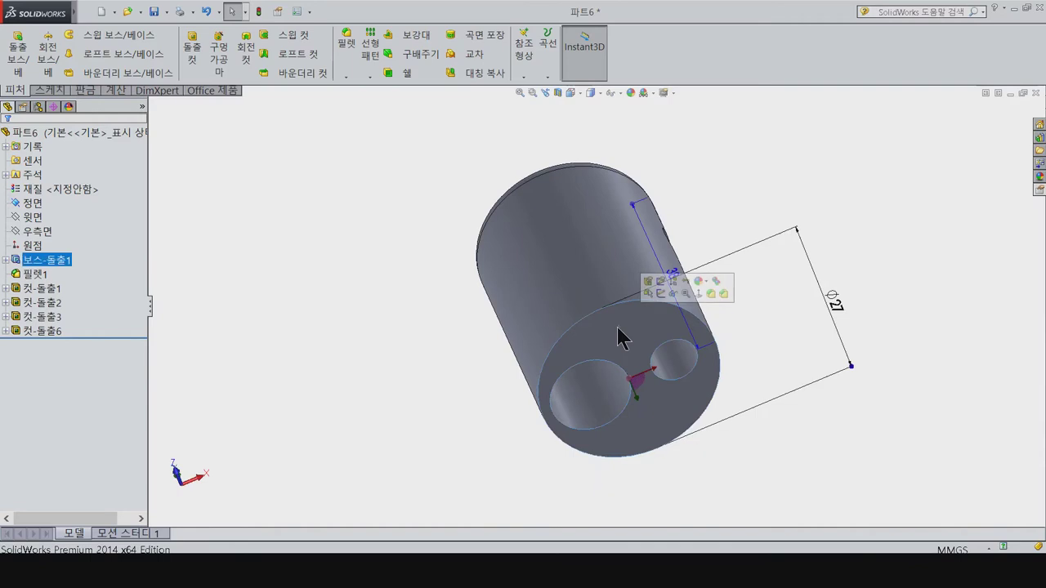
{"action": "key", "text": "ctrl+6"}
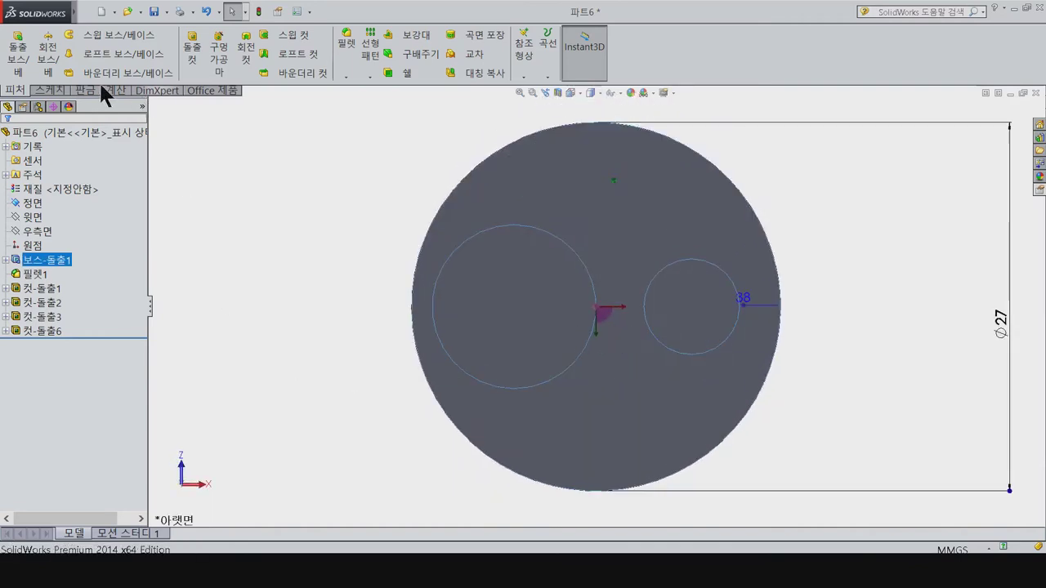
Step: Sketch two small circles on the end face, one above and one below the centre
{"action": "left_click", "coordinate": [50, 89]}
{"action": "left_click", "coordinate": [90, 35]}
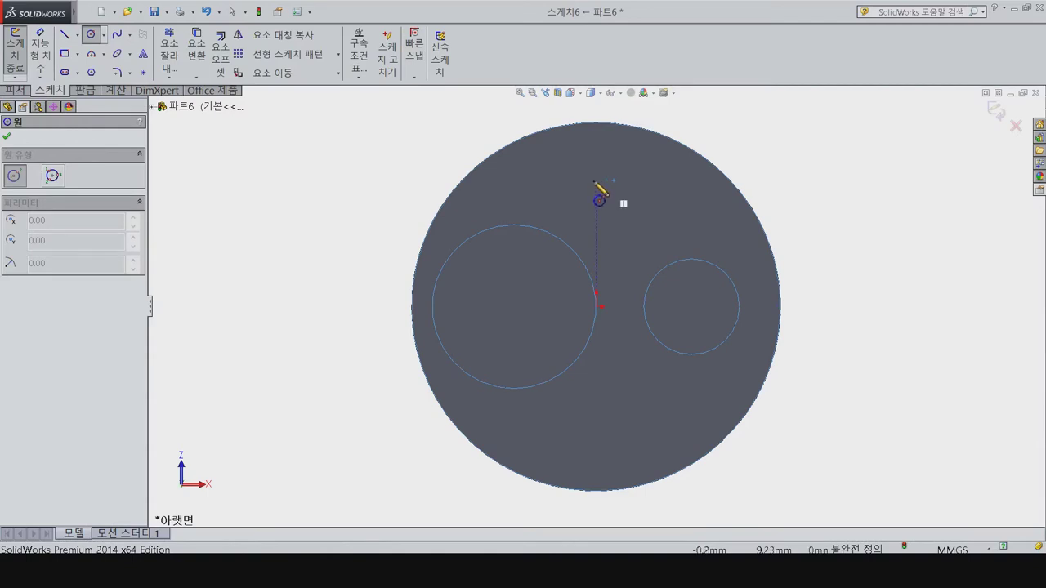
{"action": "left_click", "coordinate": [595, 181]}
{"action": "left_click", "coordinate": [607, 199]}
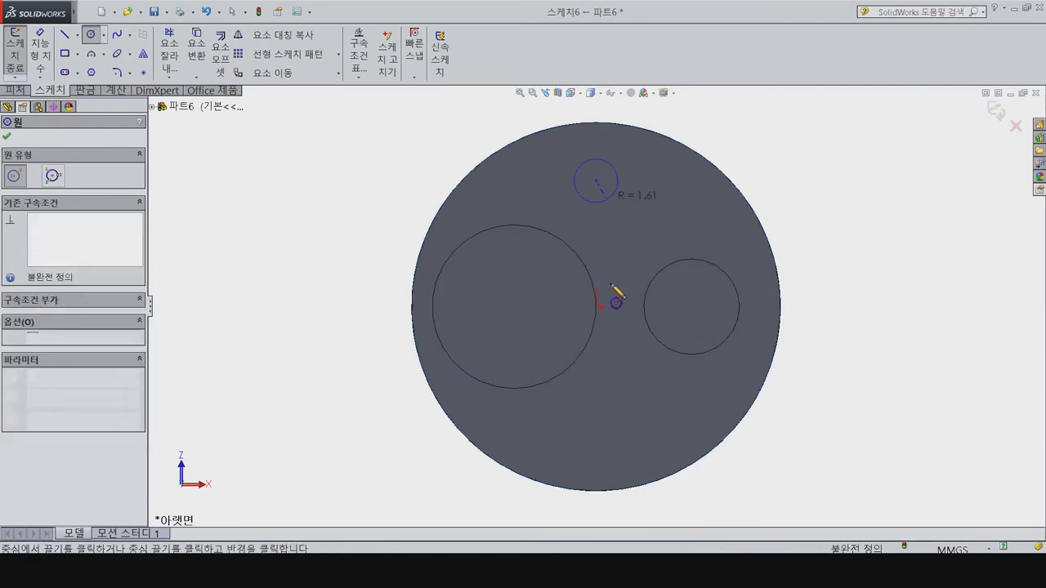
{"action": "left_click", "coordinate": [595, 436]}
{"action": "left_click", "coordinate": [611, 451]}
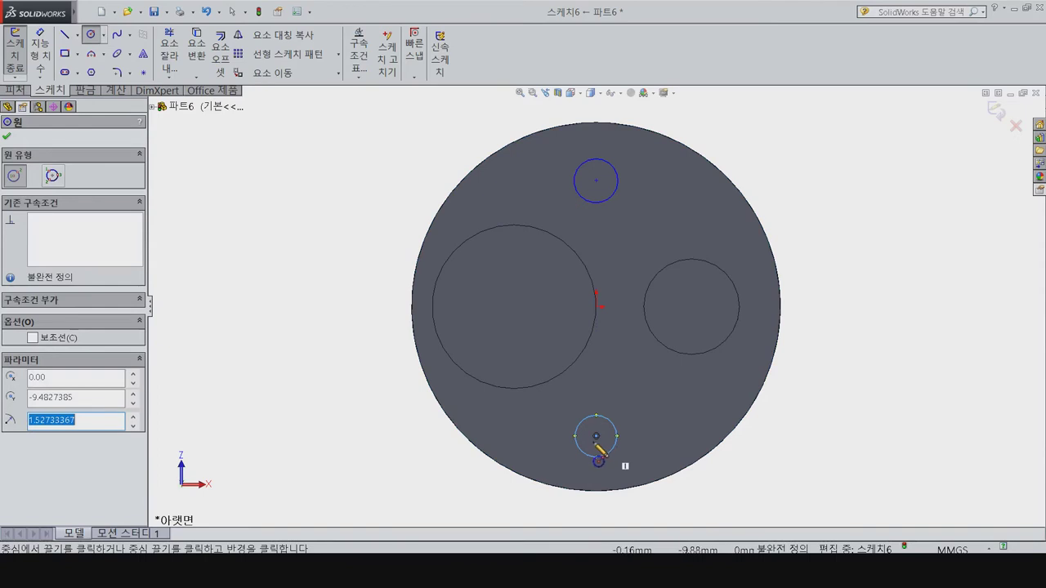
{"action": "key", "text": "Escape"}
Step: Align both circle centres vertically with each other and the origin
{"action": "left_click", "coordinate": [595, 181]}
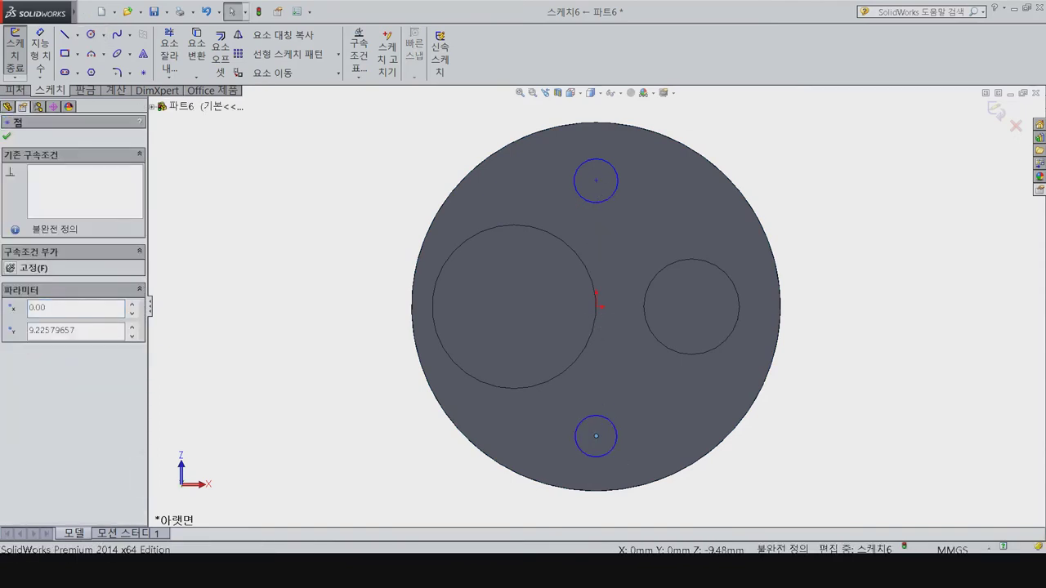
{"action": "left_click", "coordinate": [596, 435], "text": "ctrl"}
{"action": "left_click", "coordinate": [33, 375]}
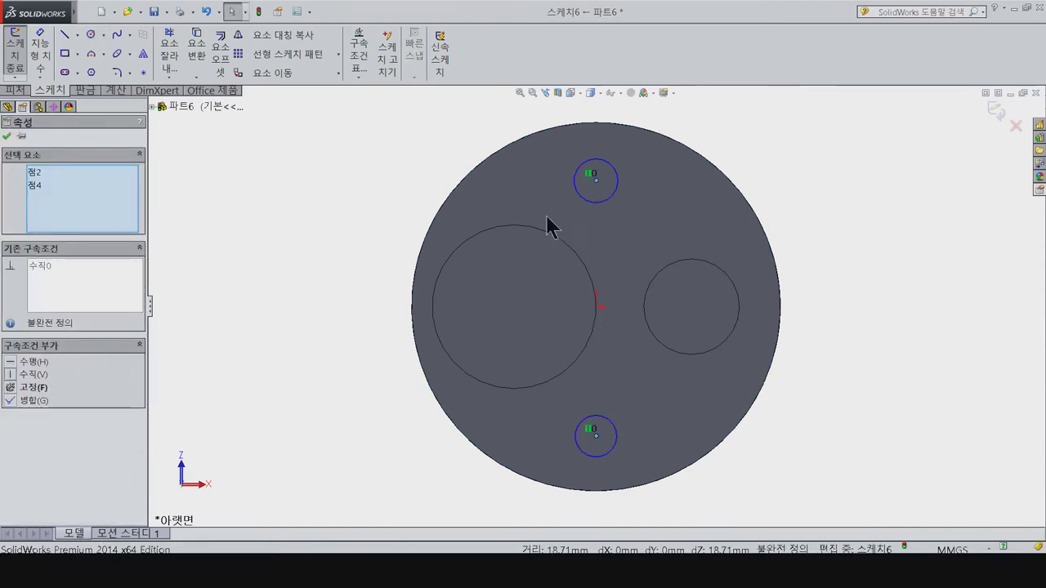
{"action": "key", "text": "Escape"}
{"action": "left_click", "coordinate": [596, 181]}
{"action": "left_click", "coordinate": [595, 306], "text": "ctrl"}
{"action": "left_click", "coordinate": [36, 374]}
{"action": "key", "text": "Escape"}
Step: Dimension the upper circle as Ø3, 10 mm above the origin
{"action": "key", "text": "d"}
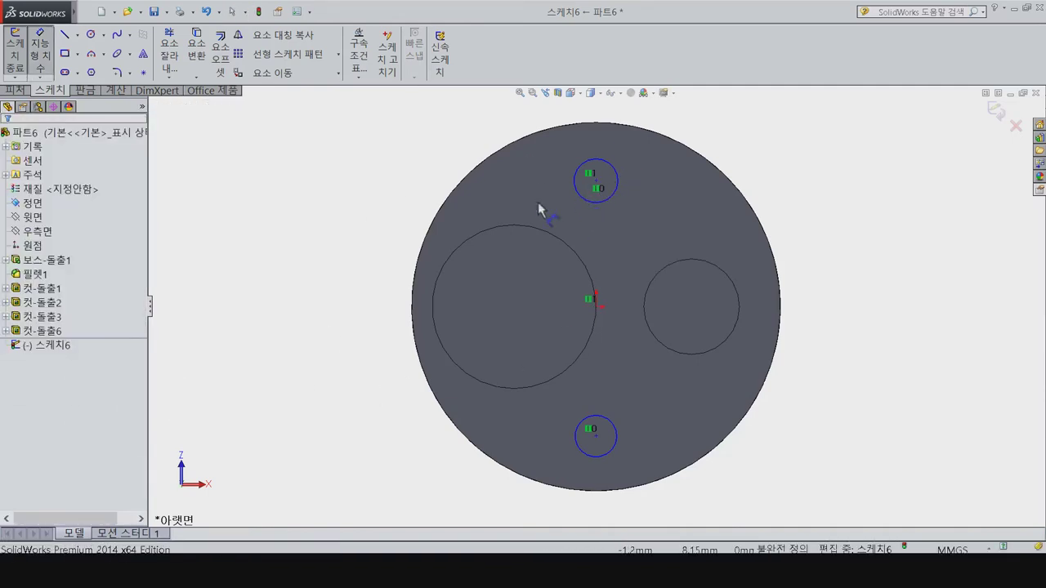
{"action": "left_click", "coordinate": [580, 194]}
{"action": "left_click", "coordinate": [316, 212]}
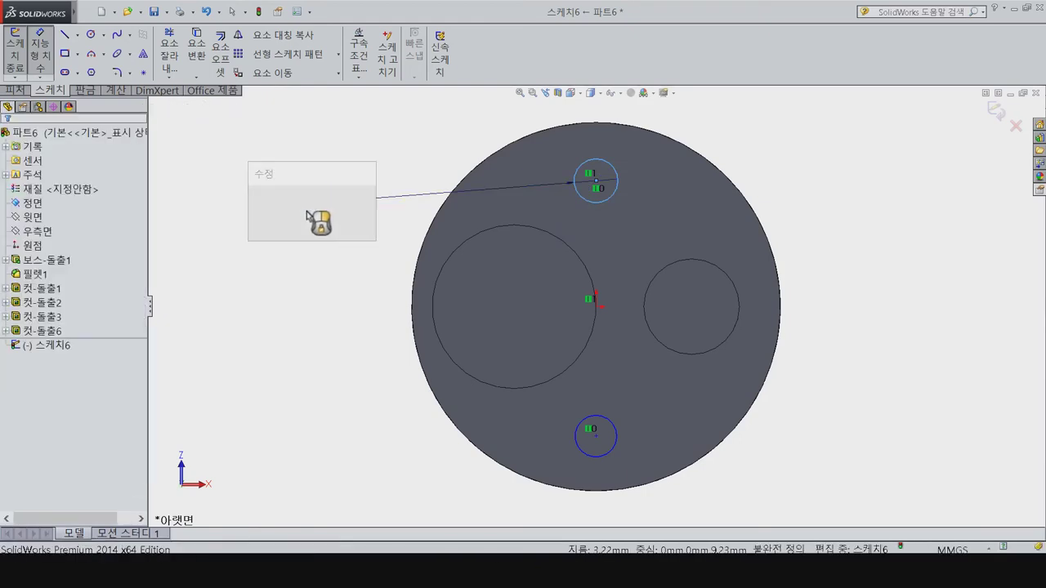
{"action": "key", "text": "Return"}
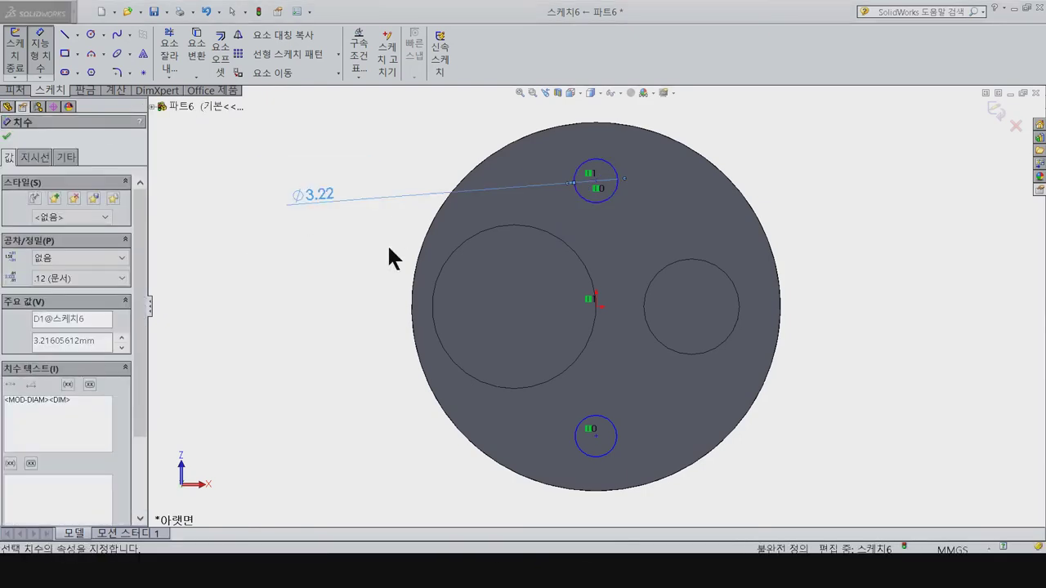
{"action": "left_click", "coordinate": [596, 182]}
{"action": "left_click", "coordinate": [596, 307]}
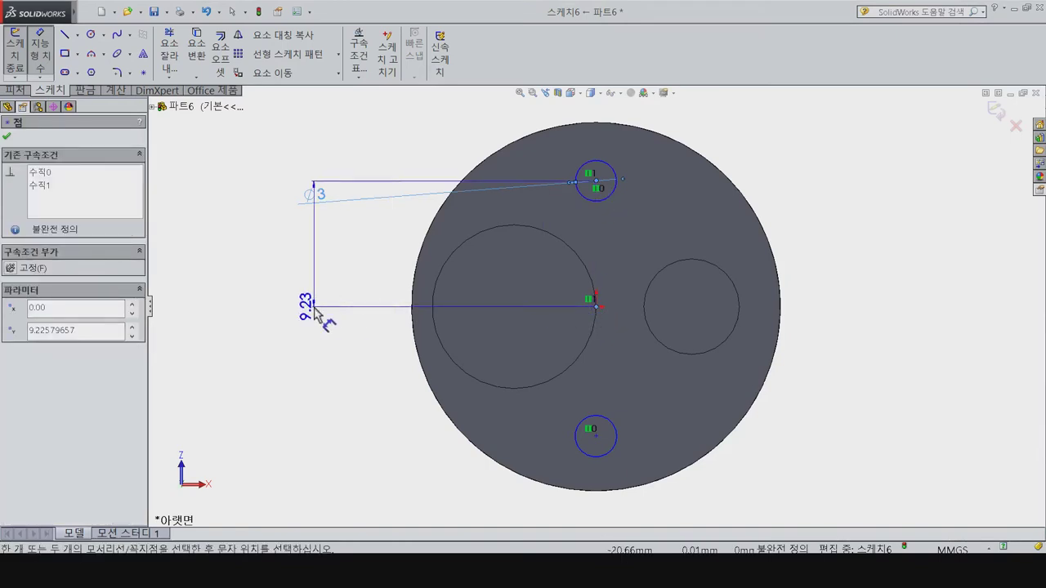
{"action": "left_click", "coordinate": [222, 306]}
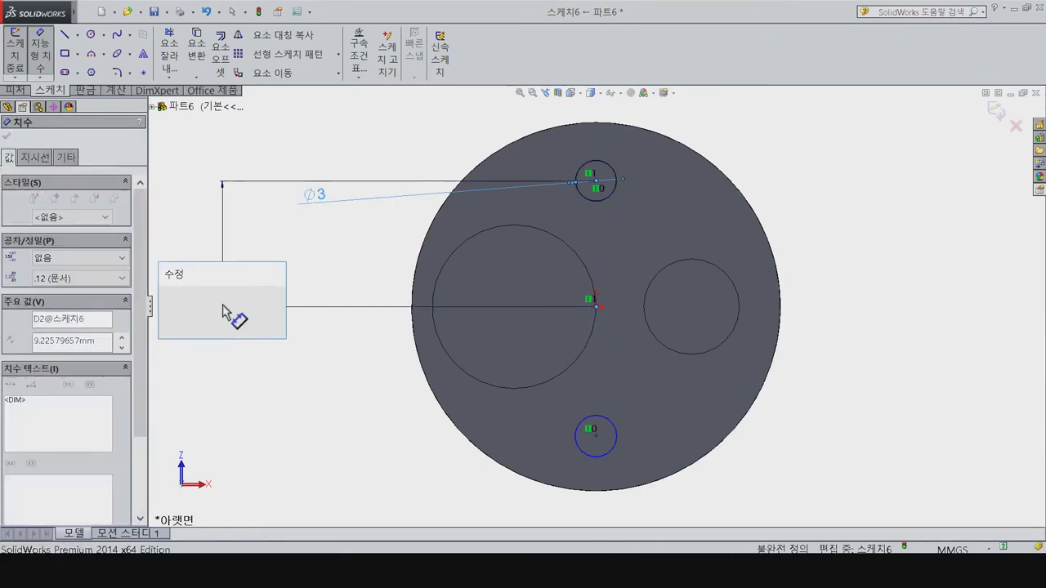
{"action": "type", "text": "10"}
{"action": "key", "text": "Return"}
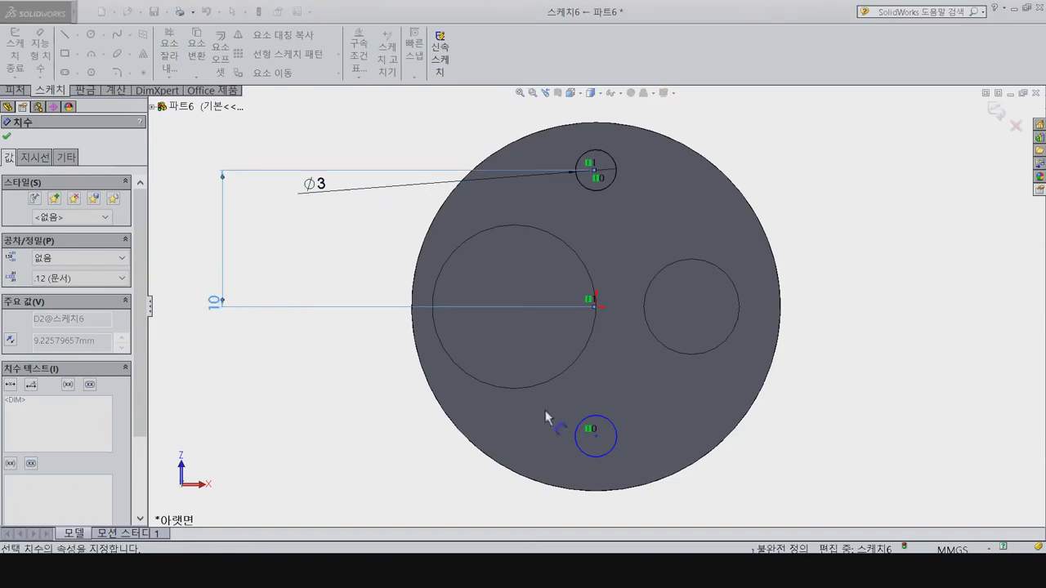
Step: Dimension the lower circle 10 mm below the origin with a Ø3 diameter
{"action": "left_click", "coordinate": [595, 435]}
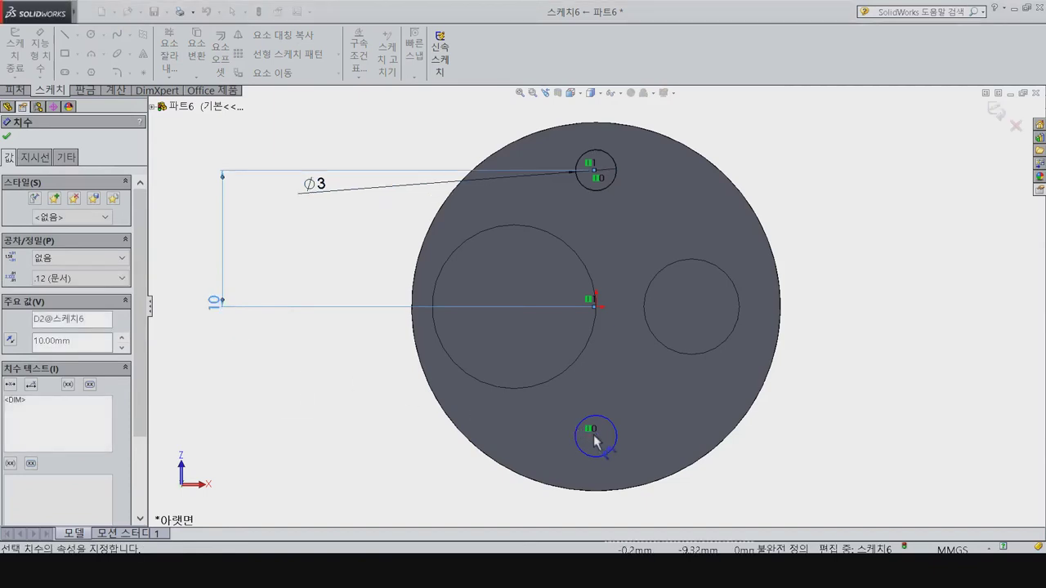
{"action": "left_click", "coordinate": [596, 306]}
{"action": "left_click", "coordinate": [342, 374]}
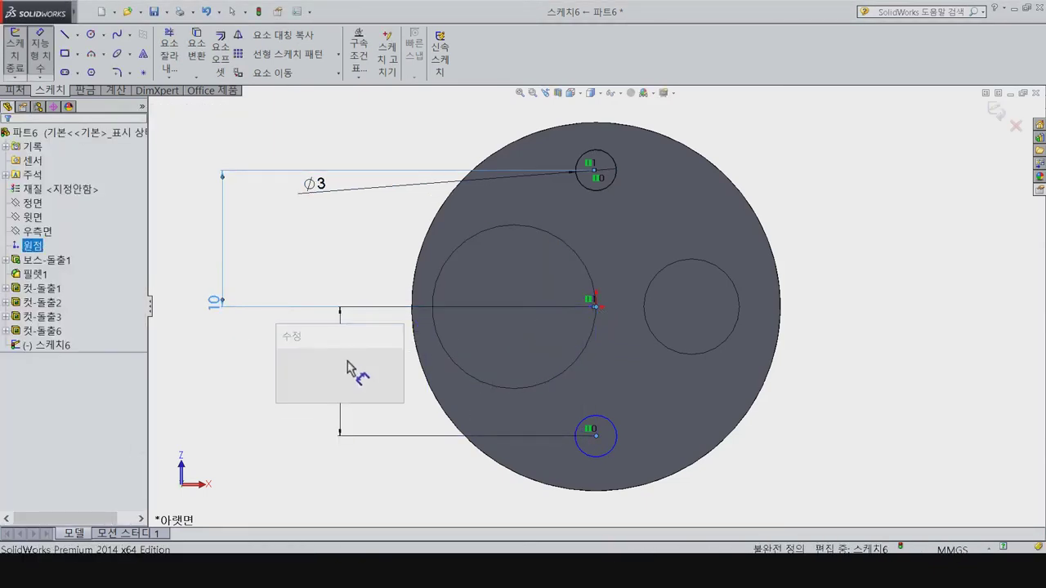
{"action": "type", "text": "10"}
{"action": "key", "text": "Return"}
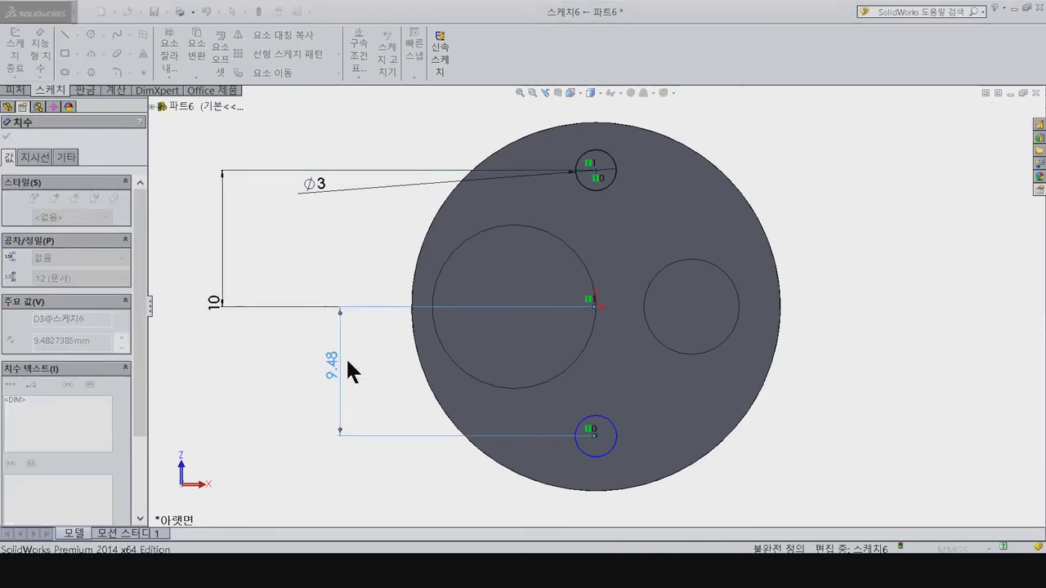
{"action": "left_click", "coordinate": [618, 462]}
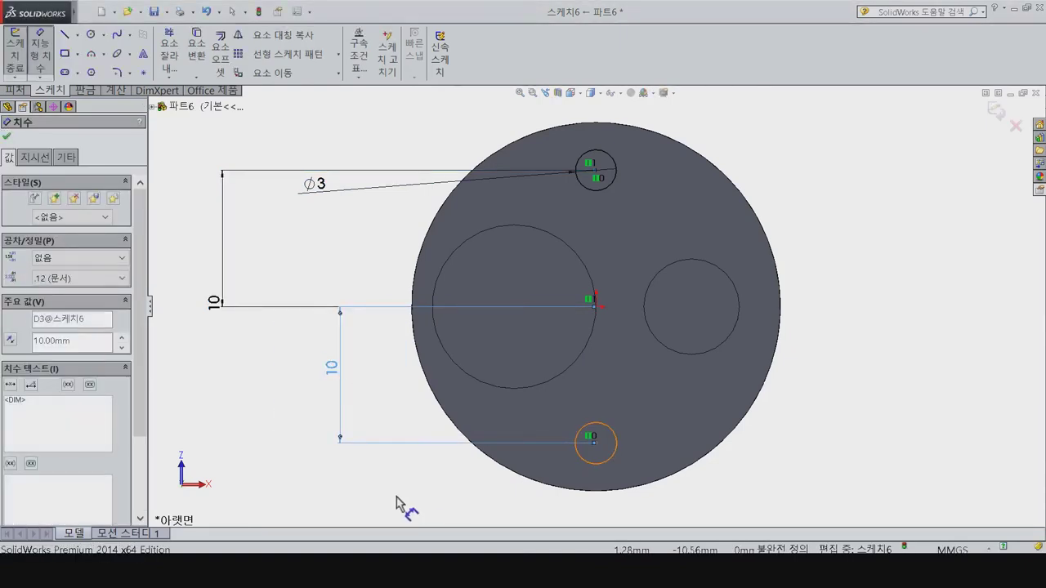
{"action": "left_click", "coordinate": [358, 492]}
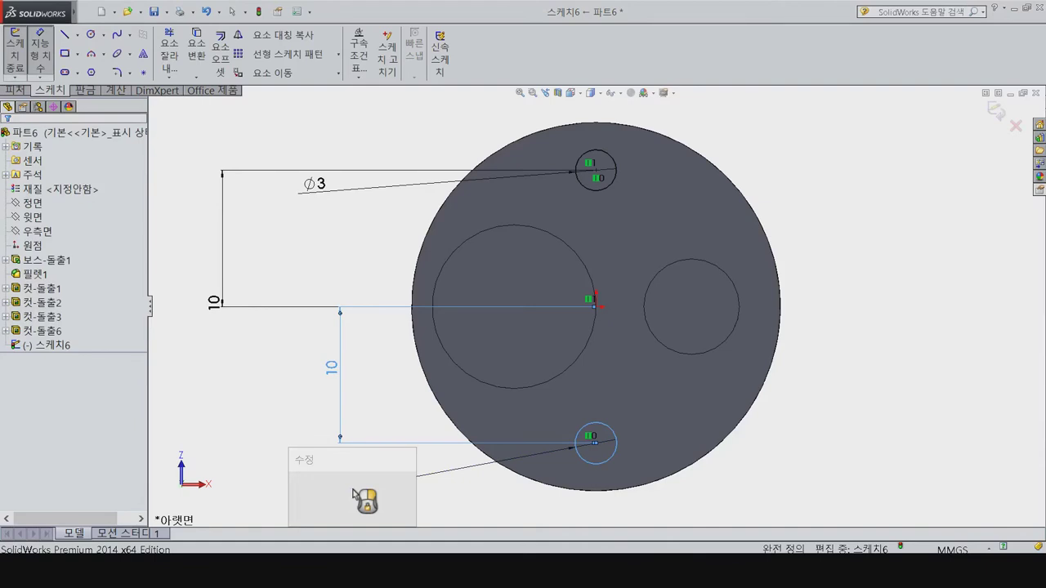
{"action": "key", "text": "Return"}
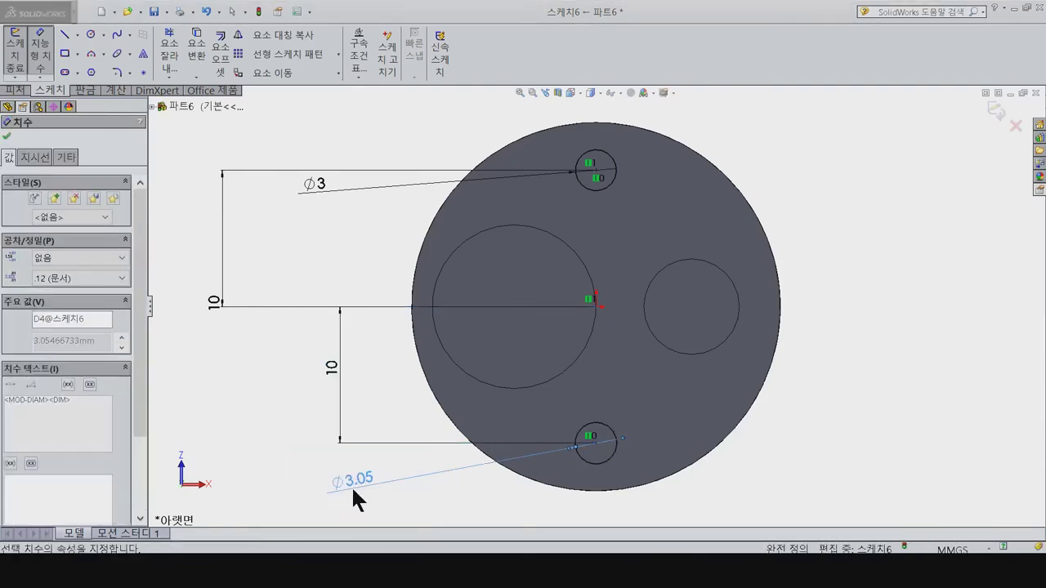
{"action": "left_click", "coordinate": [14, 90]}
{"action": "left_click", "coordinate": [193, 68]}
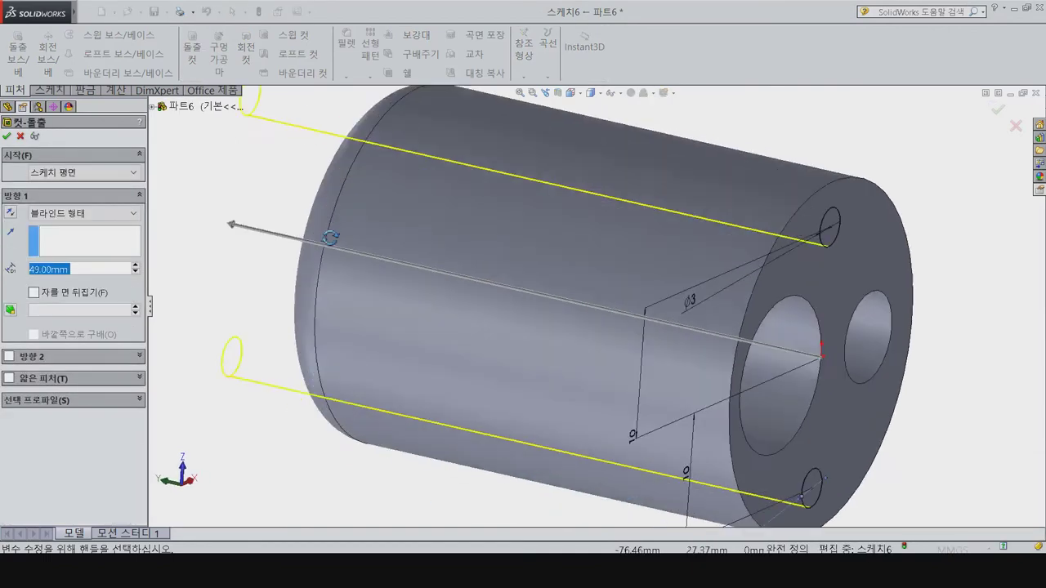
Step: Cut the two Ø3 holes 8 mm deep and show the part in isometric view
{"action": "left_click", "coordinate": [105, 268]}
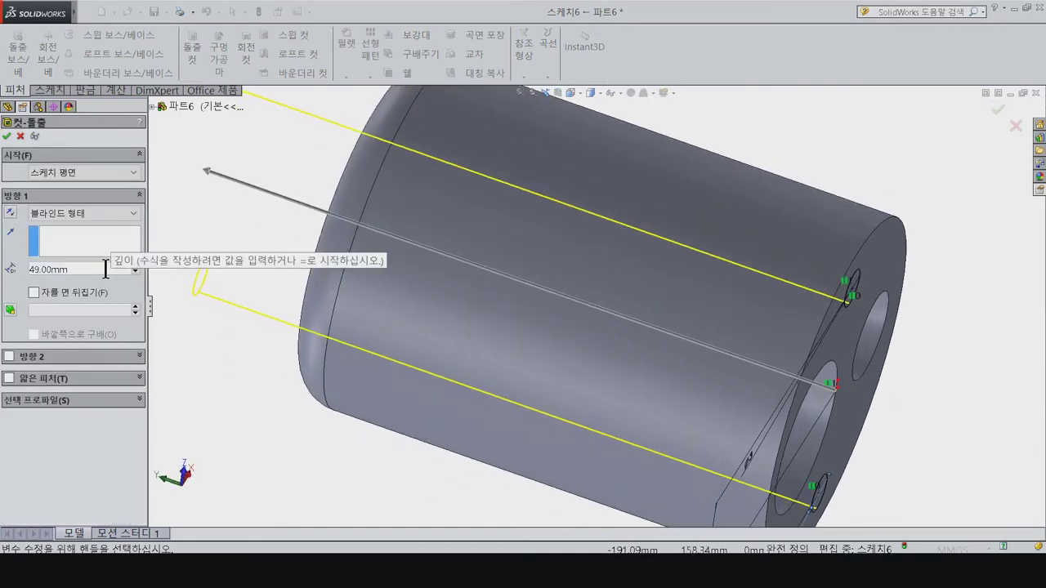
{"action": "type", "text": "8"}
{"action": "key", "text": "Return"}
{"action": "left_click", "coordinate": [6, 136]}
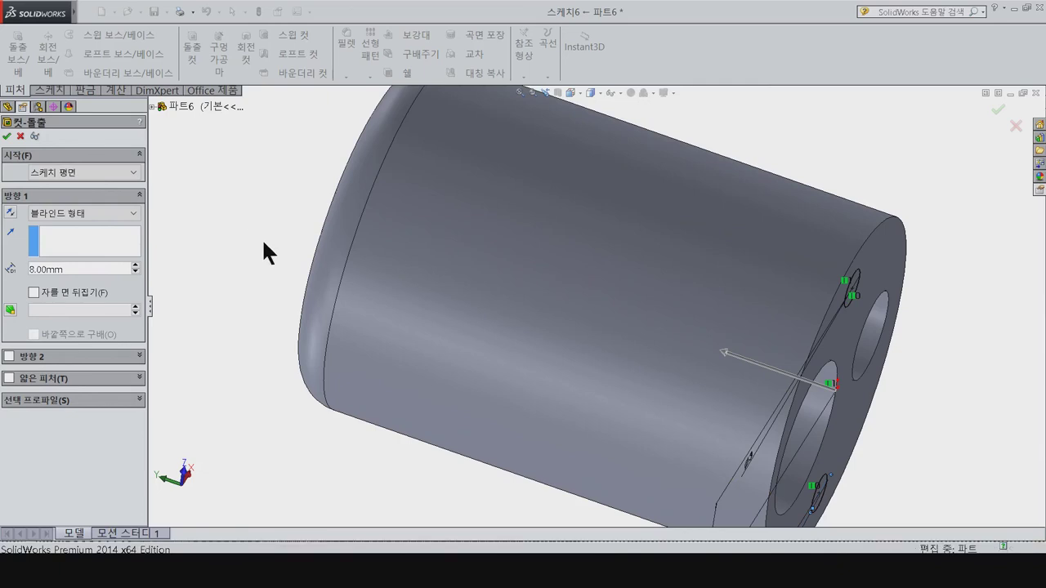
{"action": "mouse_move", "coordinate": [274, 259]}
{"action": "middle_mouse_down"}
{"action": "mouse_move", "coordinate": [228, 209]}
{"action": "mouse_move", "coordinate": [236, 229]}
{"action": "middle_mouse_up"}
{"action": "key", "text": "Escape"}
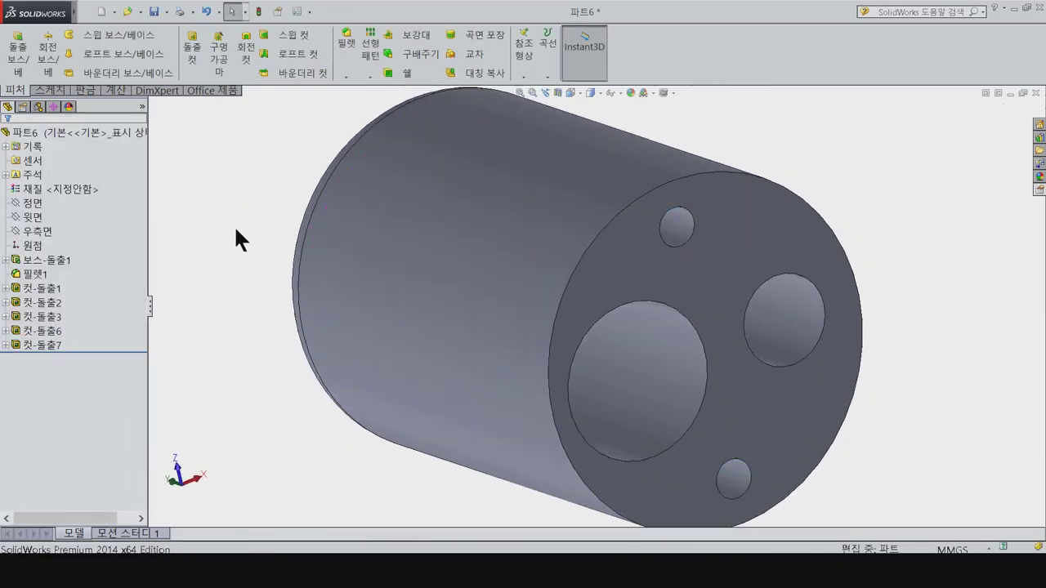
{"action": "key", "text": "ctrl+7"}
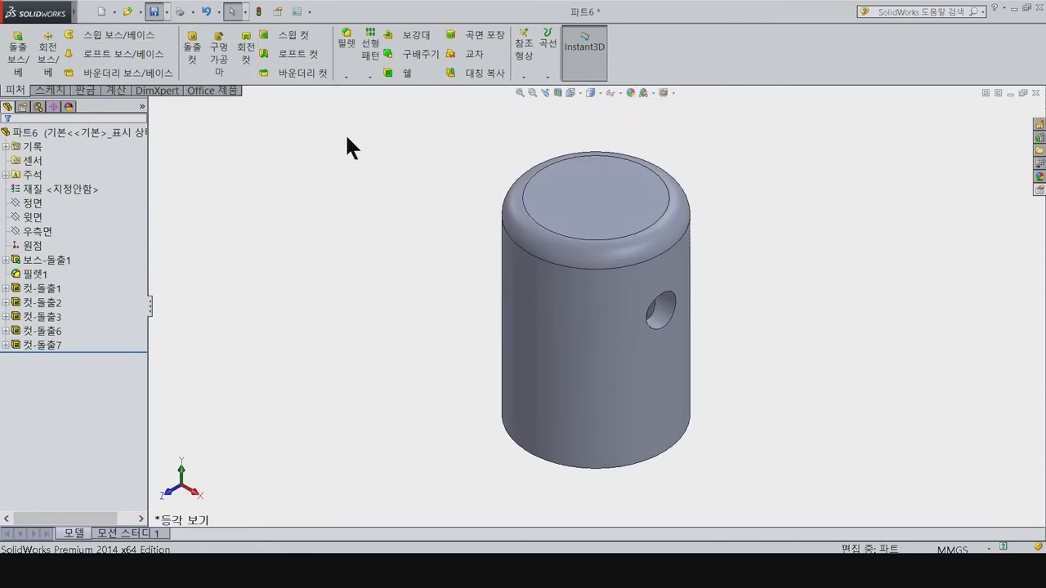
{"action": "key", "text": "ctrl+s"}
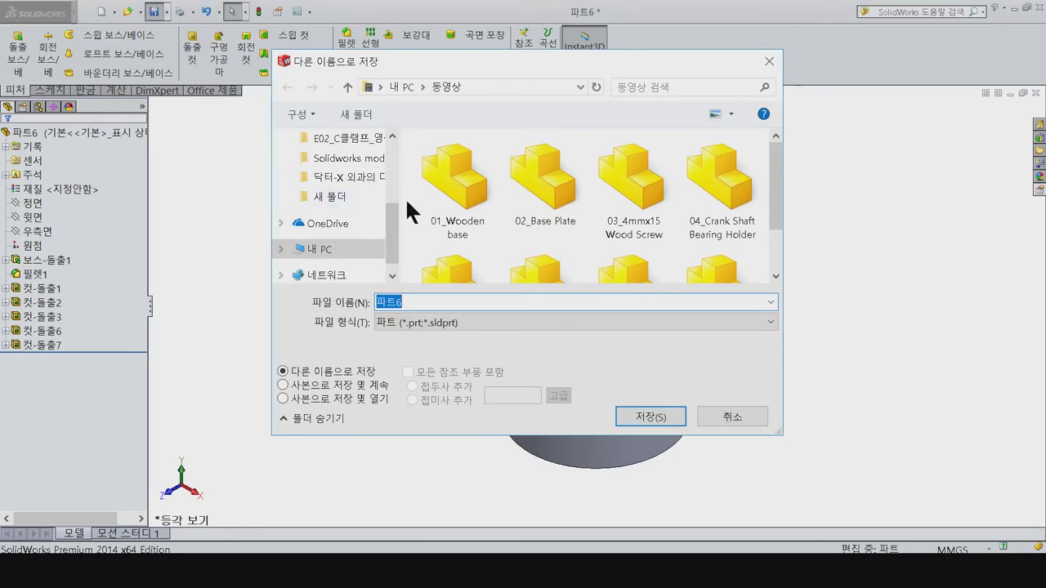
Step: Save the part as 07_Cylinder A and close it
{"action": "type", "text": "07_Cylinder A"}
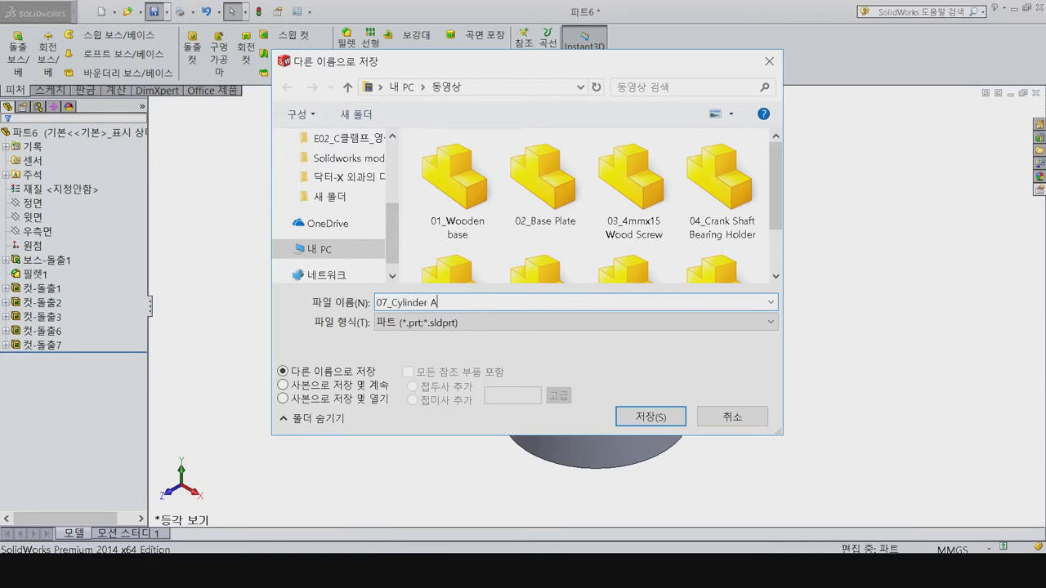
{"action": "key", "text": "Return"}
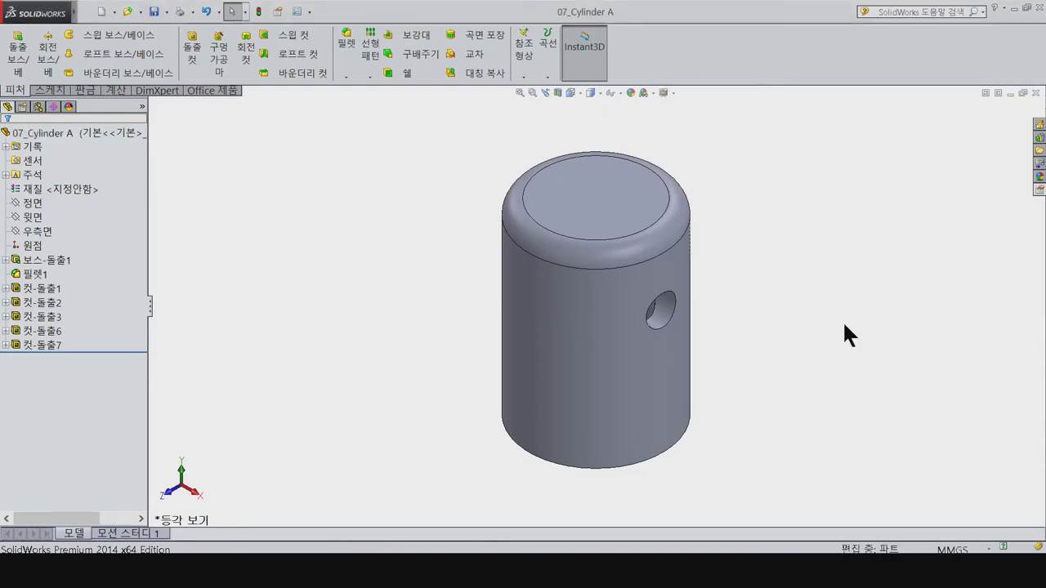
{"action": "left_click", "coordinate": [1035, 93]}
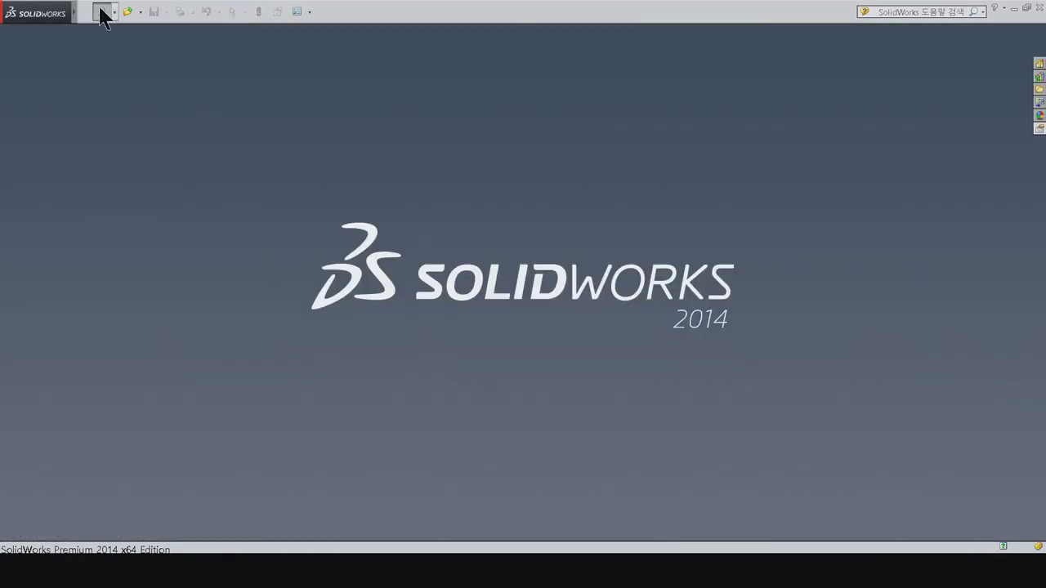
Step: Create a new blank Part document after dismissing a stray browser window
{"action": "left_click", "coordinate": [102, 13]}
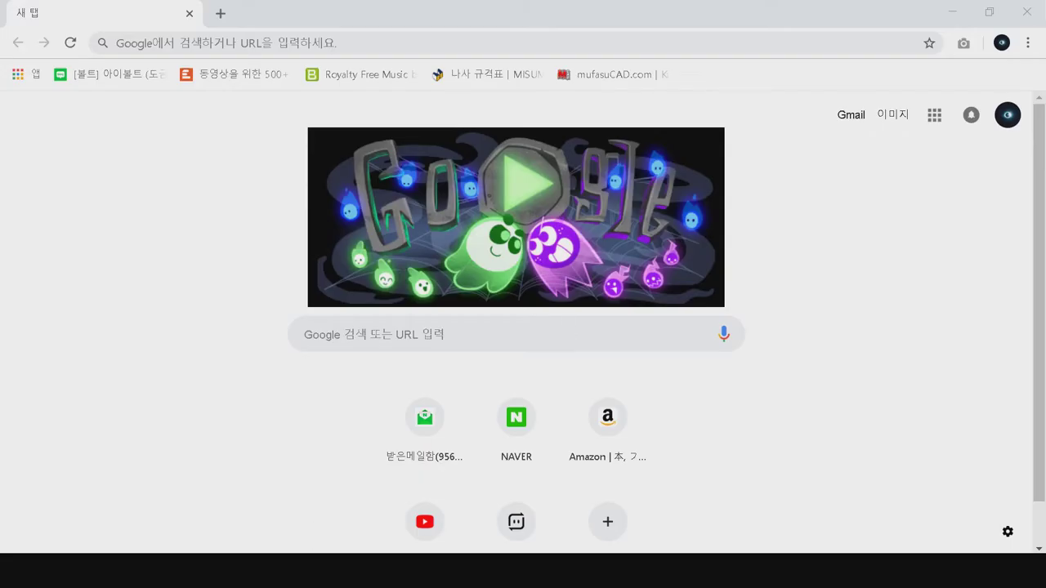
{"action": "left_click", "coordinate": [1007, 26]}
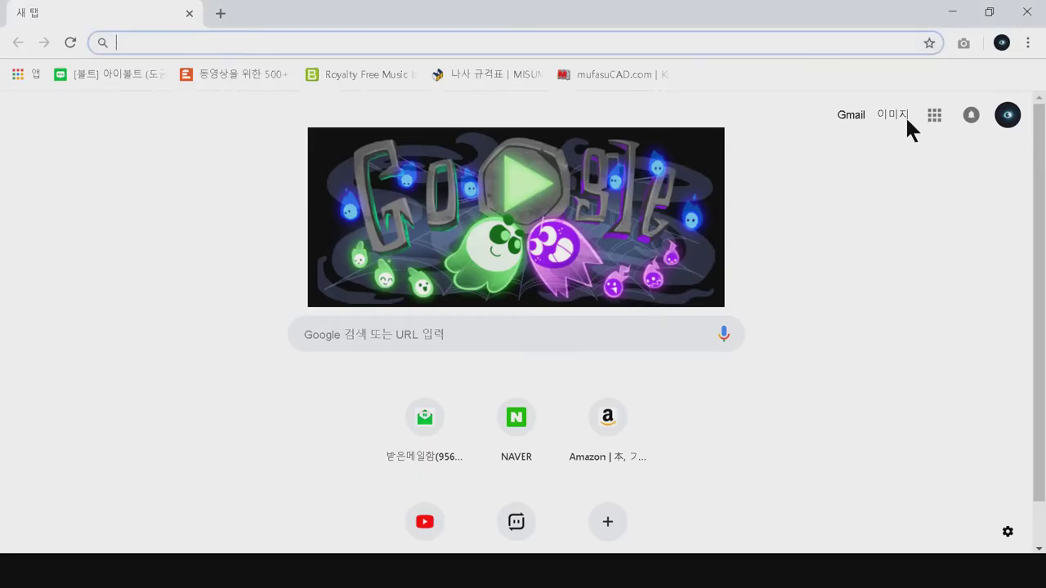
{"action": "left_click", "coordinate": [1025, 12]}
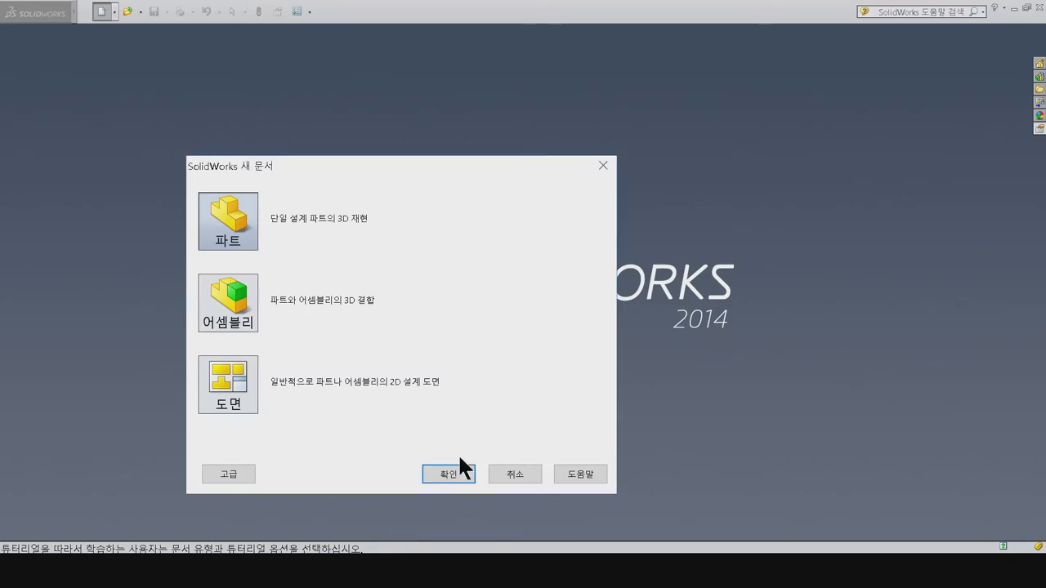
{"action": "left_click", "coordinate": [445, 473]}
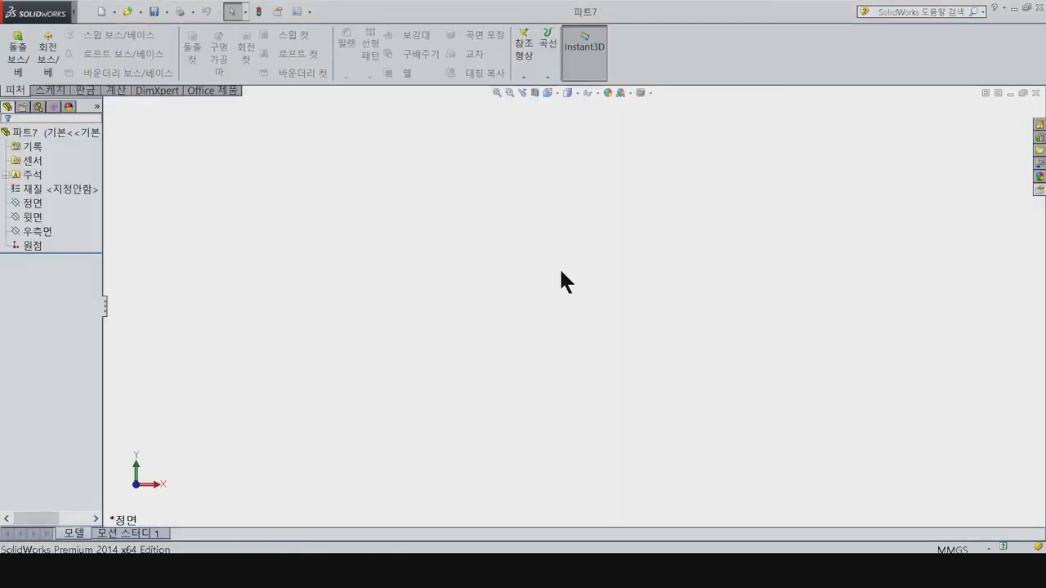
{"action": "left_click", "coordinate": [33, 203]}
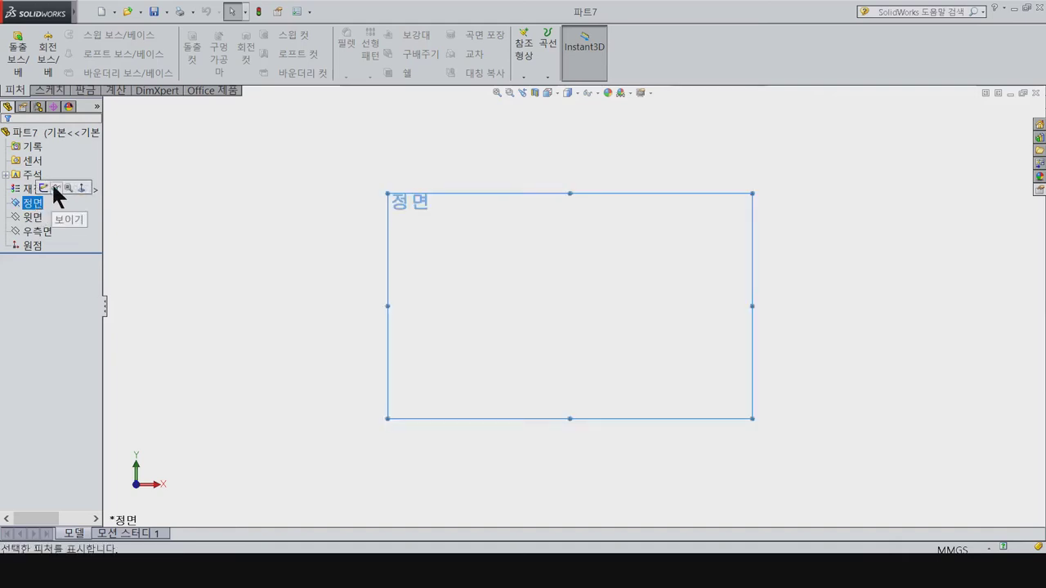
Step: Draw a thin closed rectangle with lines in a Front Plane sketch
{"action": "left_click", "coordinate": [37, 190]}
{"action": "left_click", "coordinate": [66, 36]}
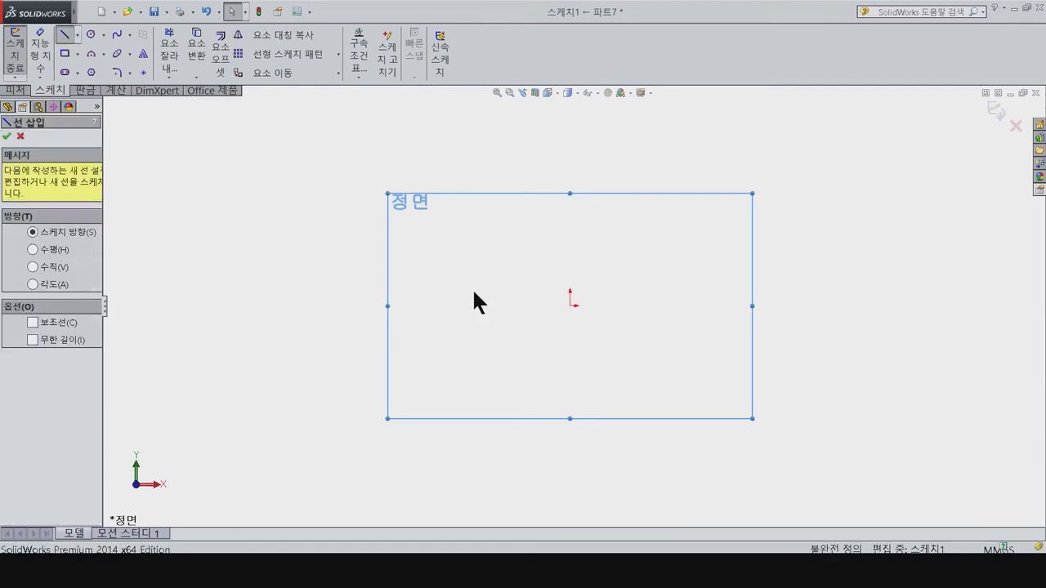
{"action": "left_click", "coordinate": [569, 256]}
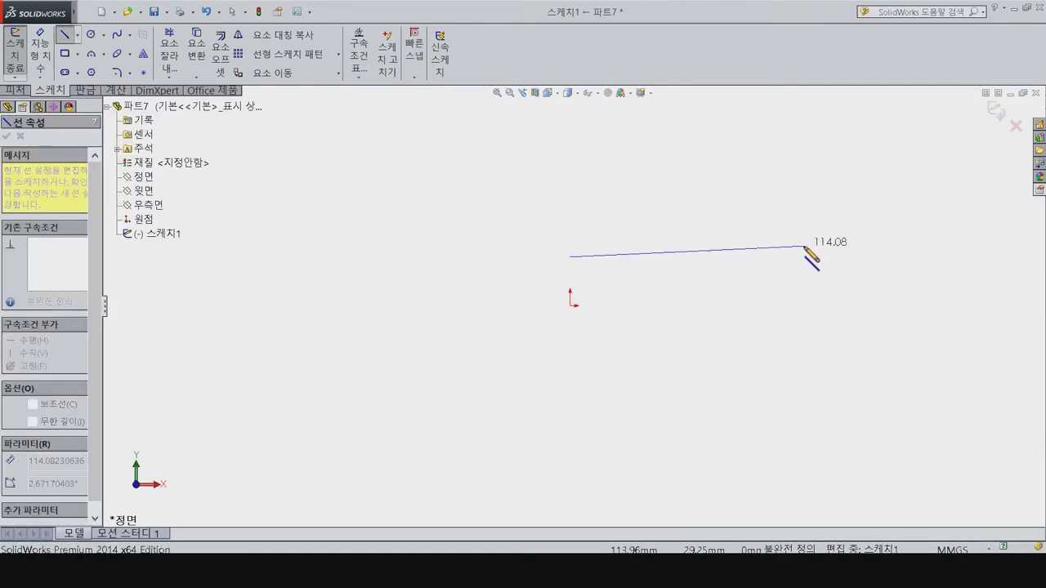
{"action": "left_click", "coordinate": [801, 257]}
{"action": "left_click", "coordinate": [800, 278]}
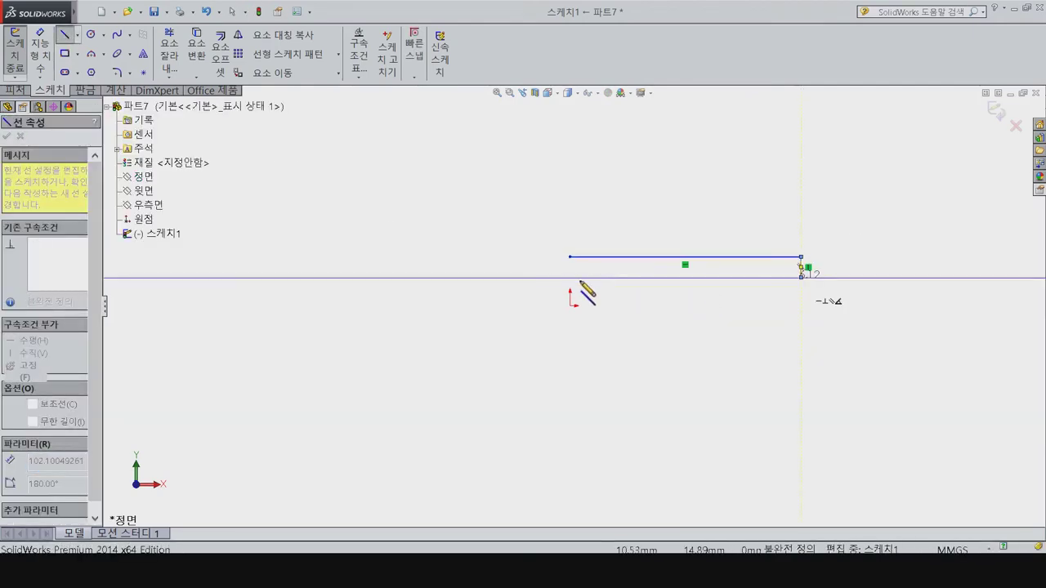
{"action": "left_click", "coordinate": [570, 277]}
{"action": "left_click", "coordinate": [569, 257]}
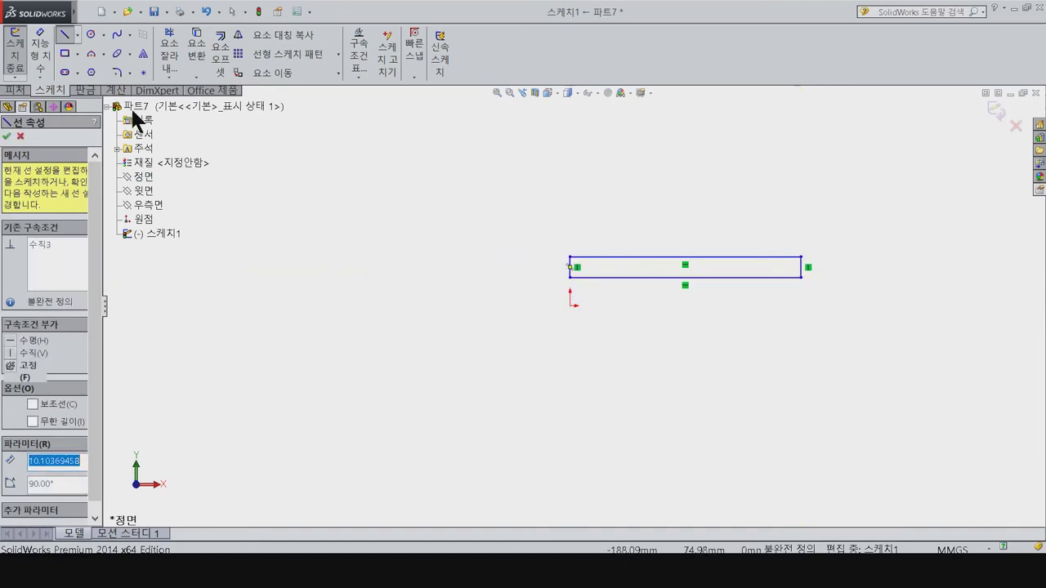
Step: Add a horizontal centerline running right from the origin below the rectangle
{"action": "left_click", "coordinate": [78, 36]}
{"action": "left_click", "coordinate": [82, 71]}
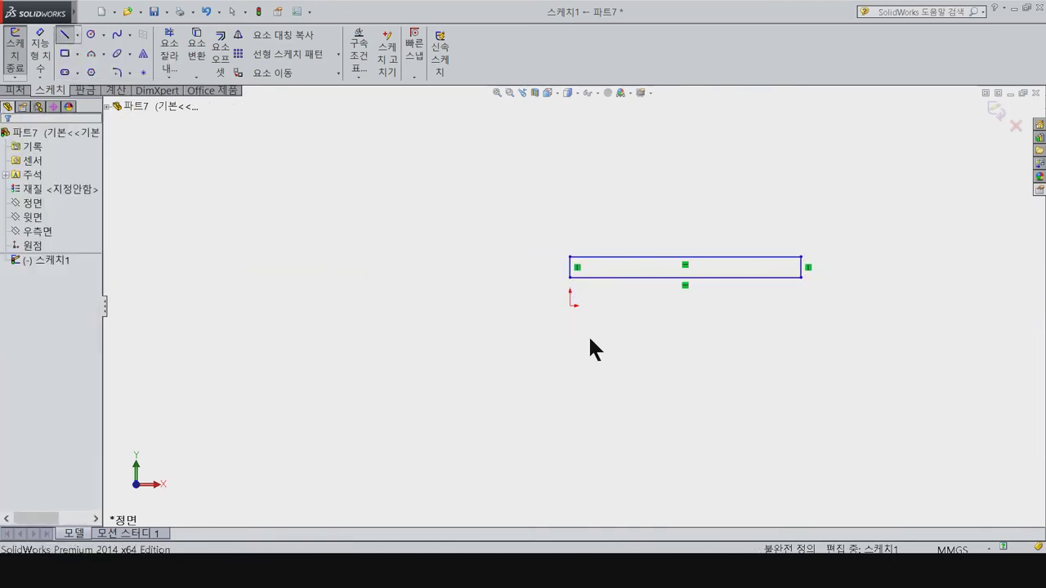
{"action": "left_click", "coordinate": [571, 306]}
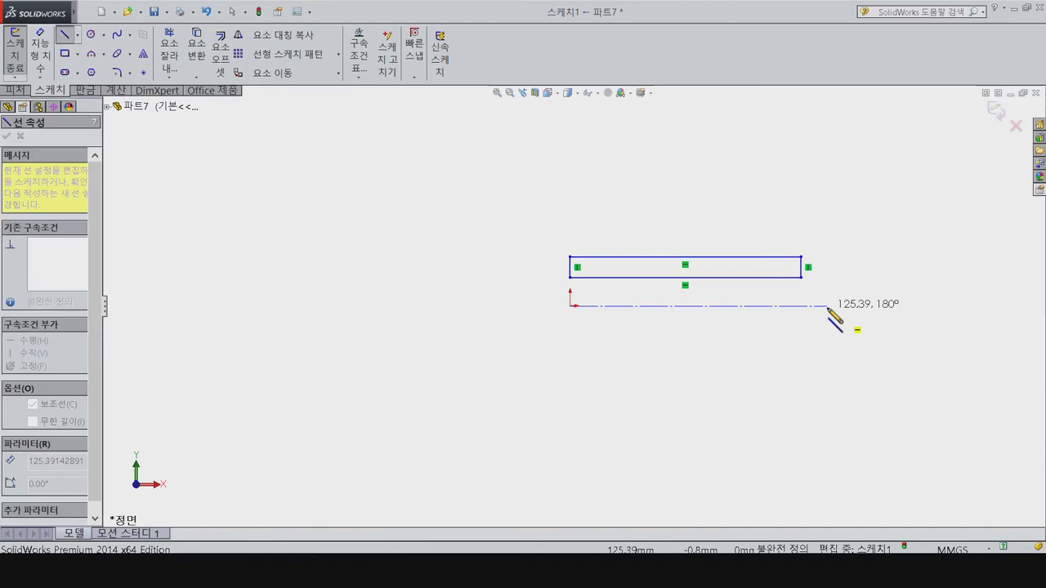
{"action": "left_click", "coordinate": [827, 306]}
{"action": "right_click_drag", "start_coordinate": [572, 310], "coordinate": [574, 282]}
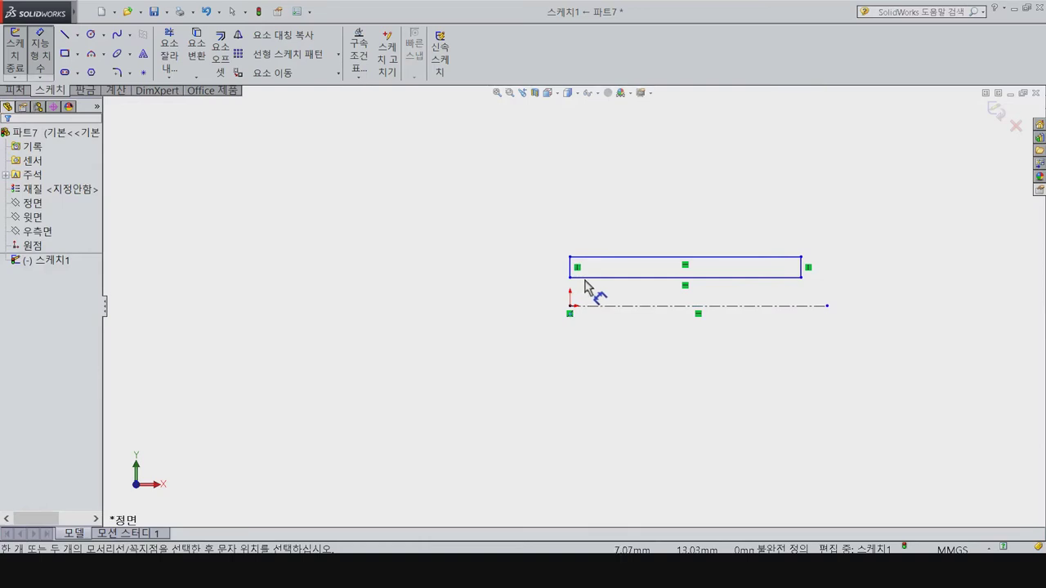
Step: Dimension the rectangle's diameters about the centerline as 4 and 6
{"action": "left_click", "coordinate": [590, 306]}
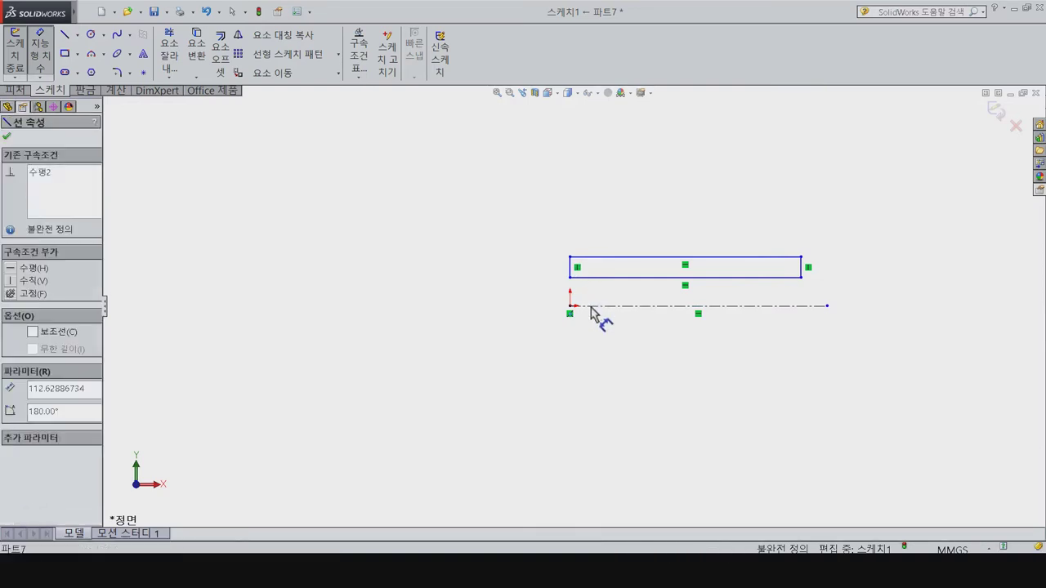
{"action": "left_click", "coordinate": [496, 309]}
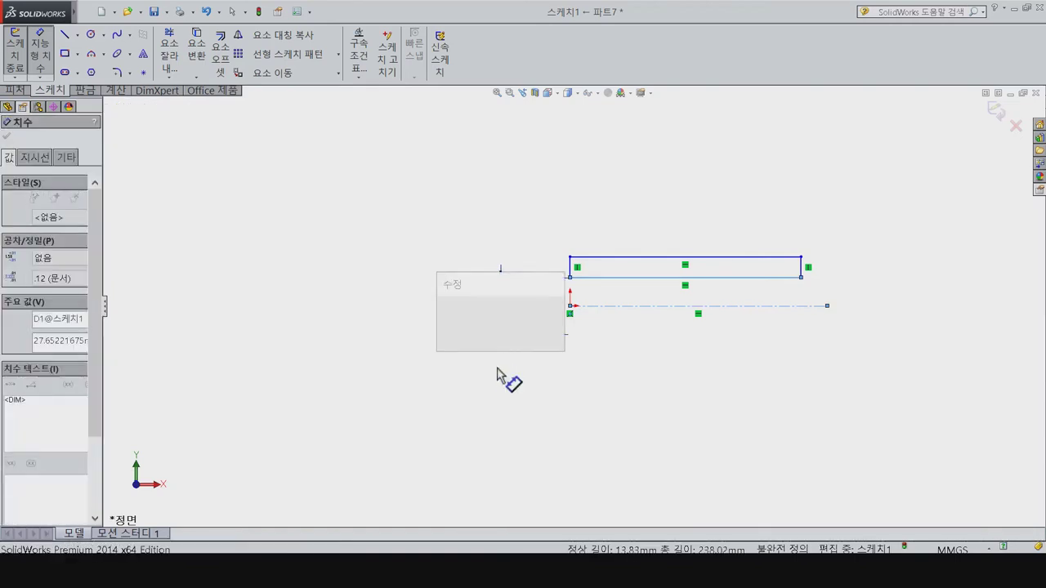
{"action": "type", "text": "4"}
{"action": "key", "text": "Return"}
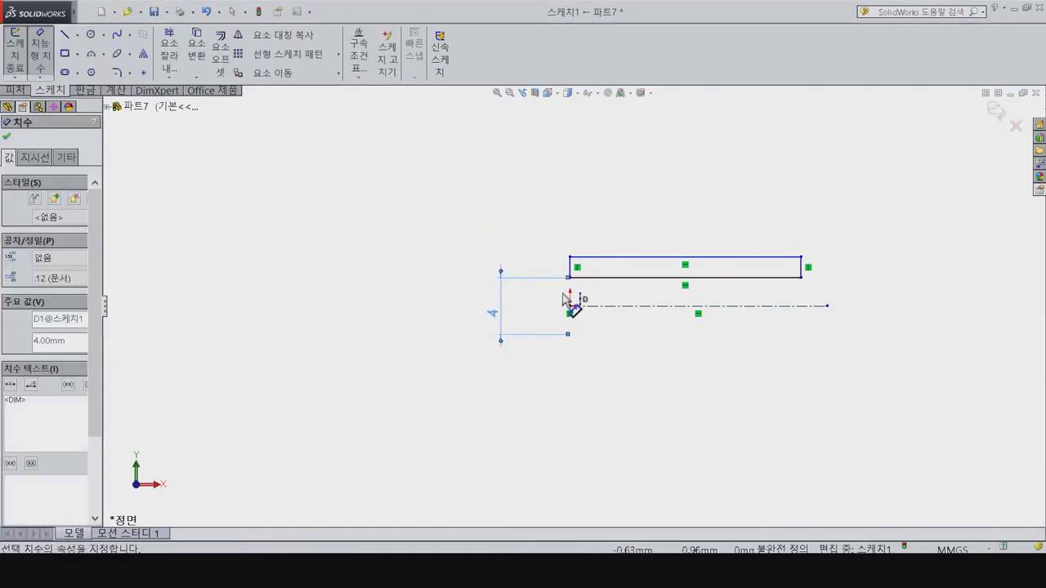
{"action": "left_click", "coordinate": [604, 305]}
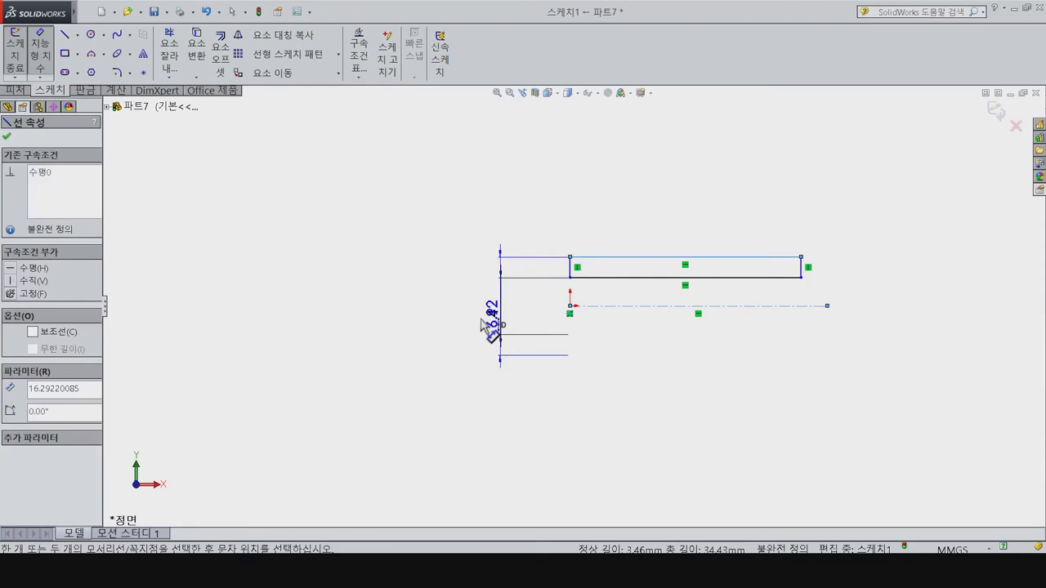
{"action": "left_click", "coordinate": [471, 328]}
{"action": "type", "text": "6"}
{"action": "key", "text": "Return"}
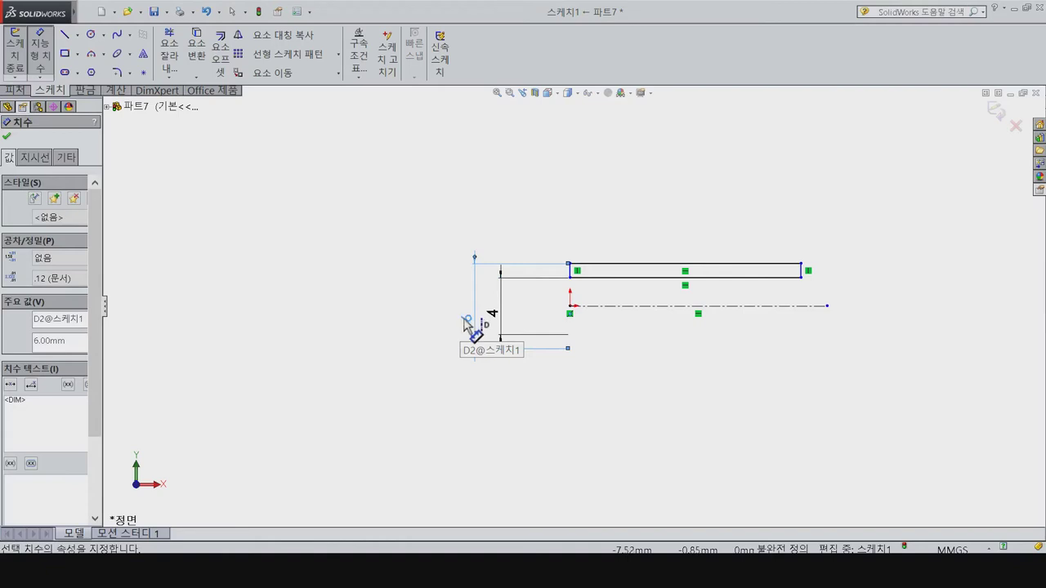
Step: Dimension the rectangle's top edge to a 14 mm length
{"action": "left_click", "coordinate": [603, 265]}
{"action": "left_click", "coordinate": [600, 240]}
{"action": "left_click", "coordinate": [605, 305]}
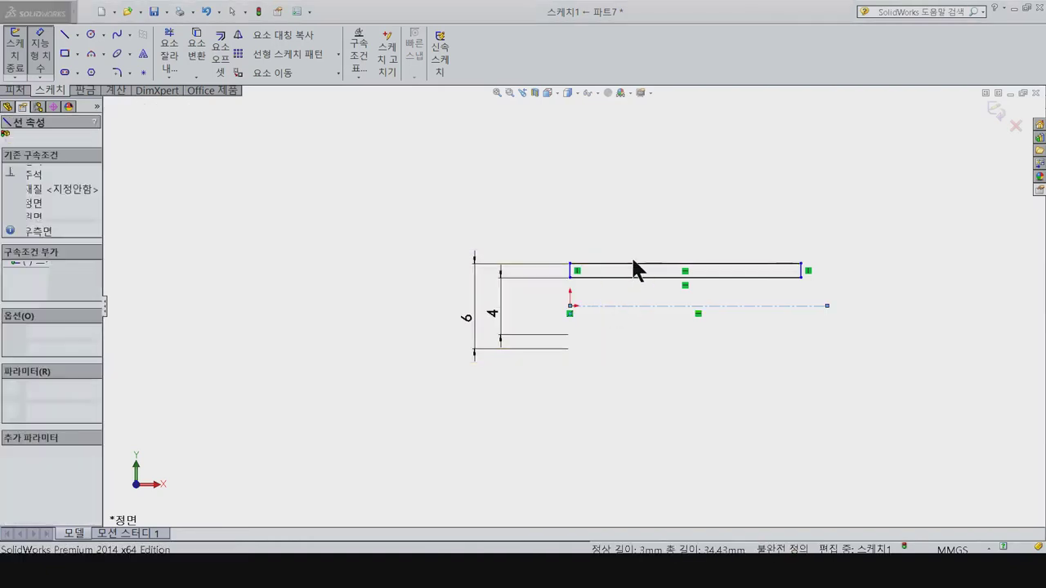
{"action": "left_click", "coordinate": [637, 270]}
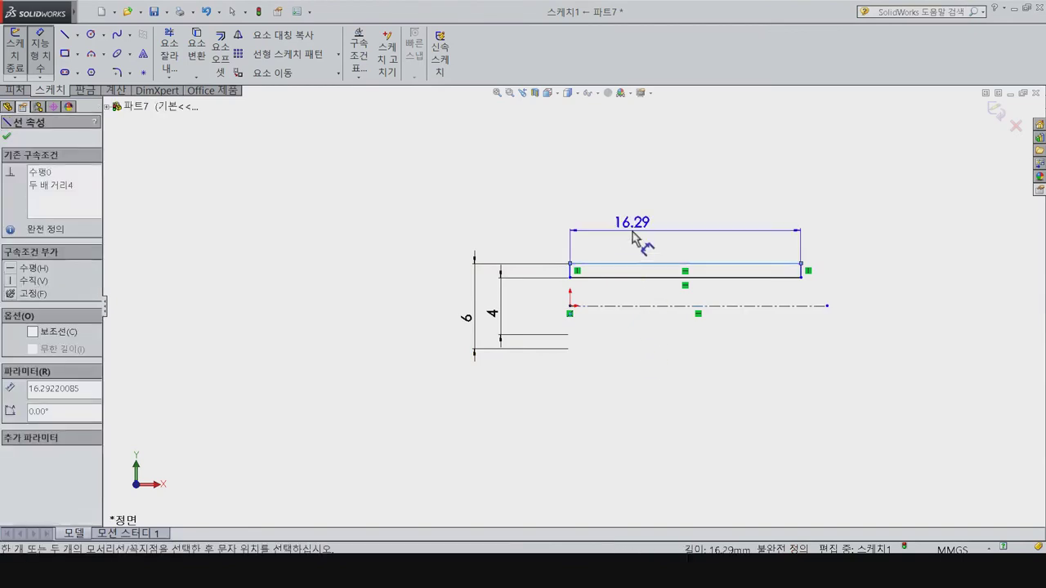
{"action": "left_click", "coordinate": [632, 239]}
{"action": "type", "text": "14"}
{"action": "key", "text": "Return"}
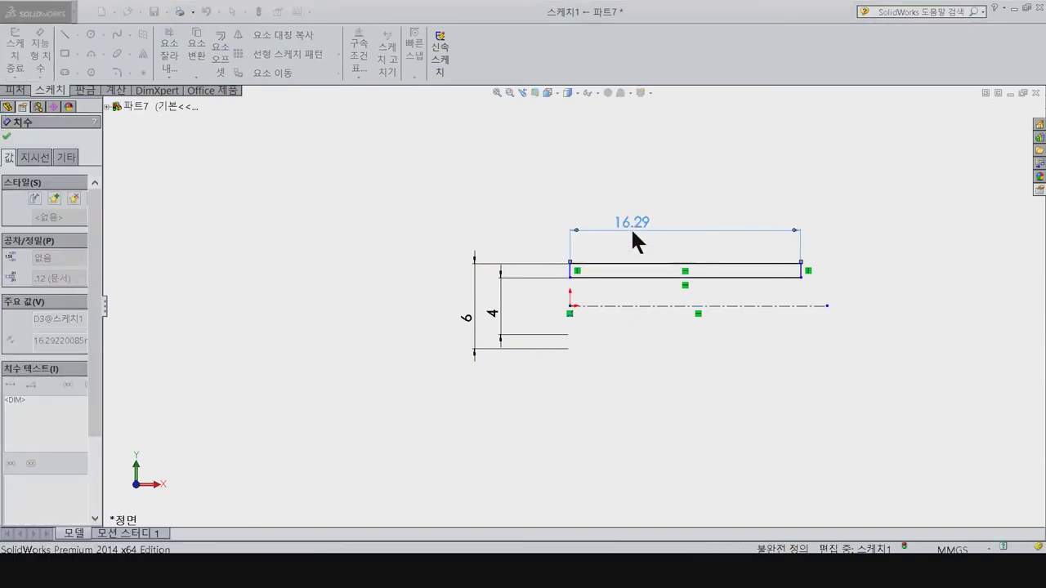
{"action": "left_click", "coordinate": [14, 90]}
Step: Revolve the profile around the centerline into a hollow tube
{"action": "left_click", "coordinate": [49, 58]}
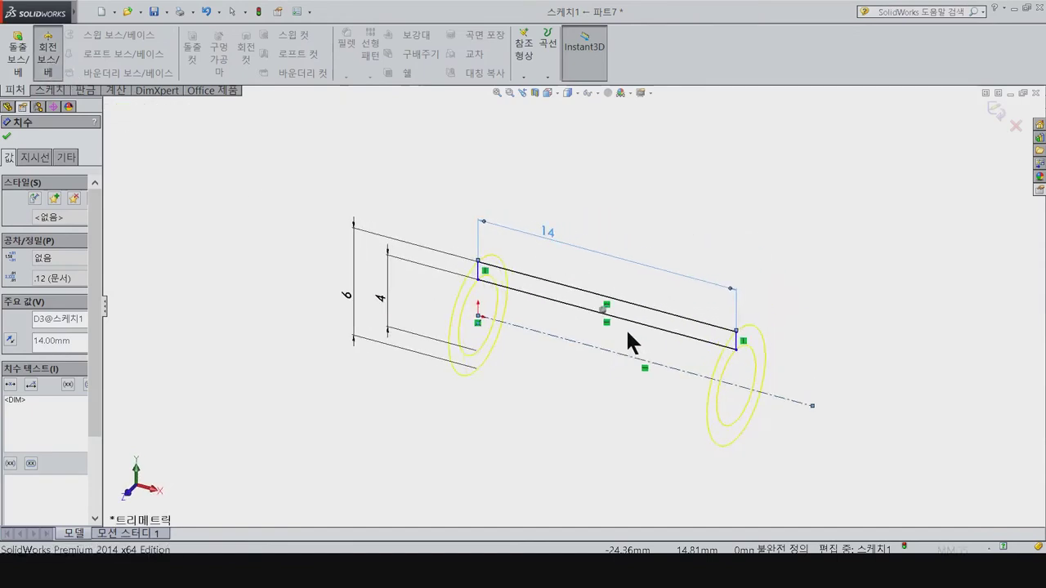
{"action": "left_click", "coordinate": [7, 136]}
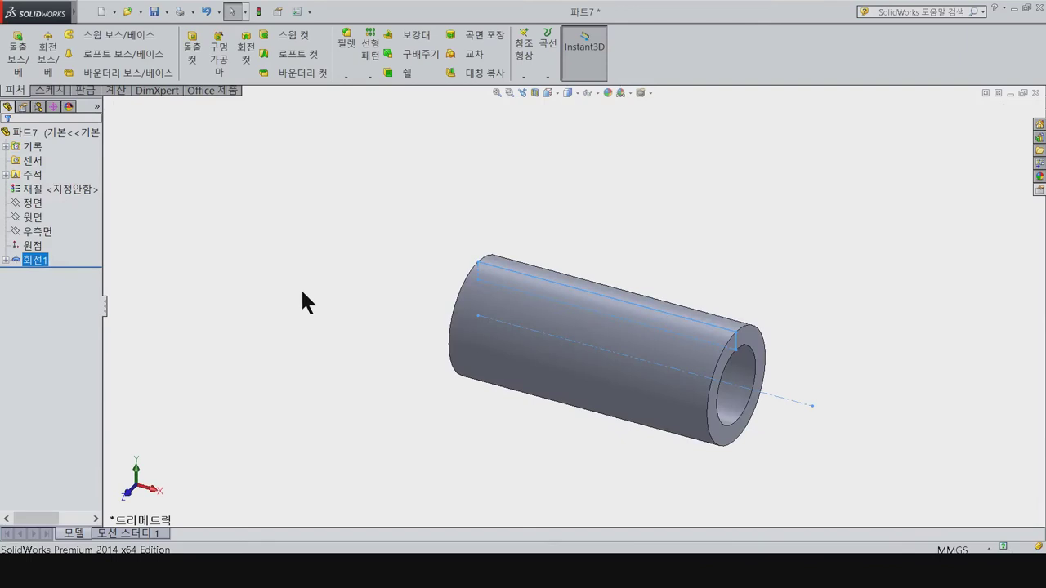
{"action": "left_click", "coordinate": [307, 299]}
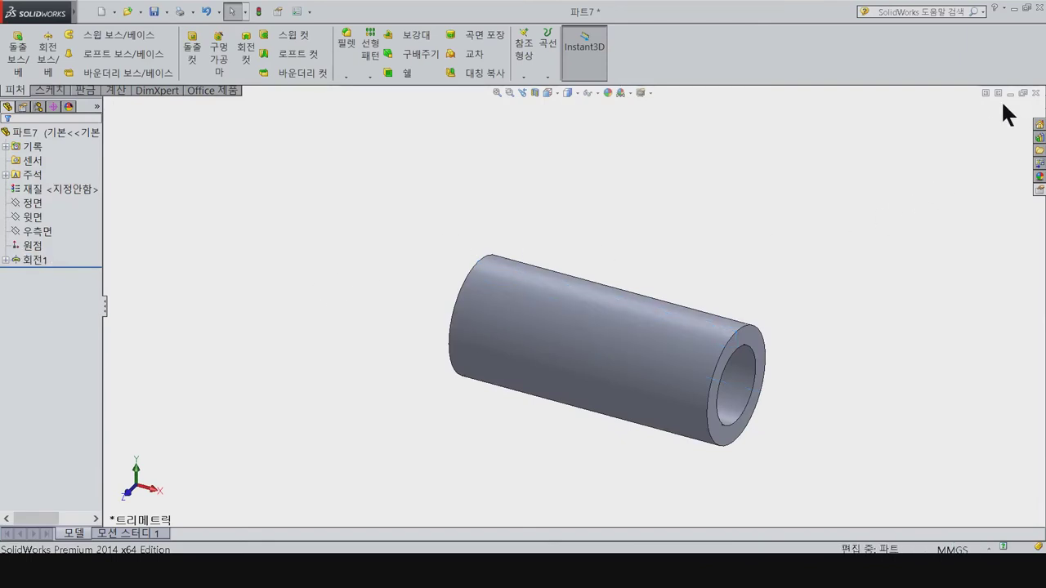
Step: Save the part as 07_Cylinder B
{"action": "left_click", "coordinate": [154, 11]}
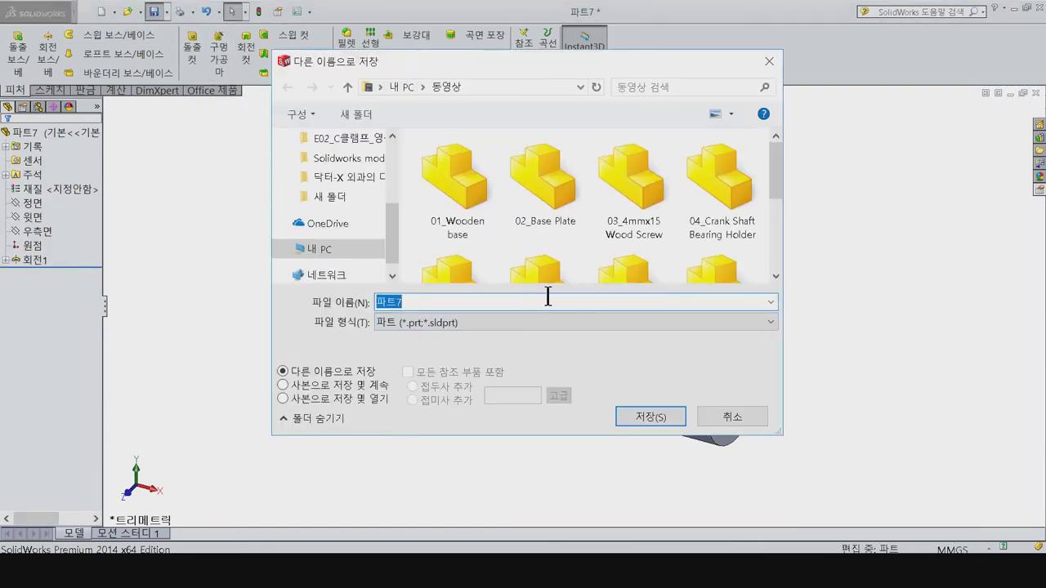
{"action": "type", "text": "0"}
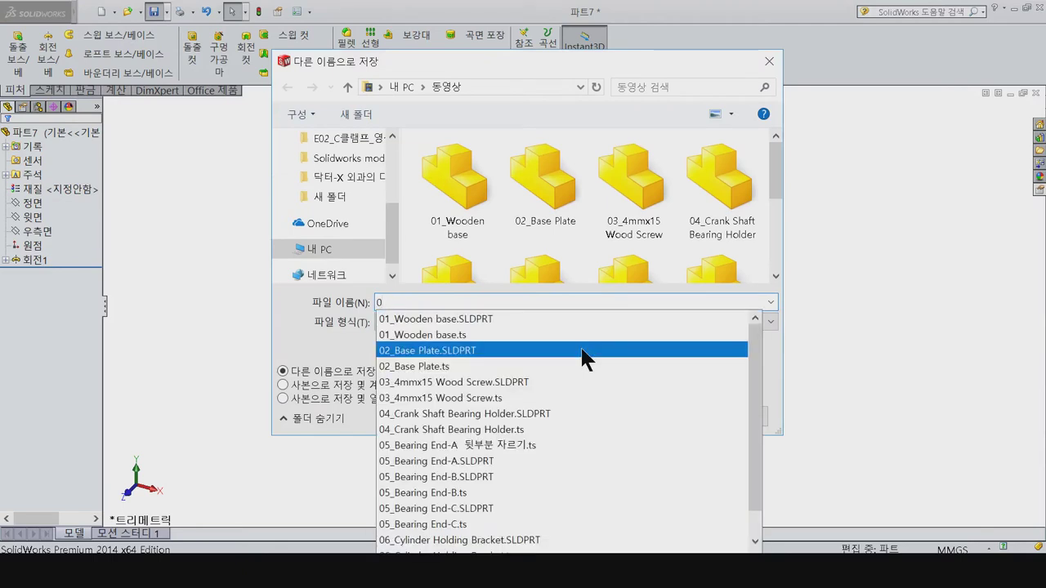
{"action": "type", "text": "7_Cylinder"}
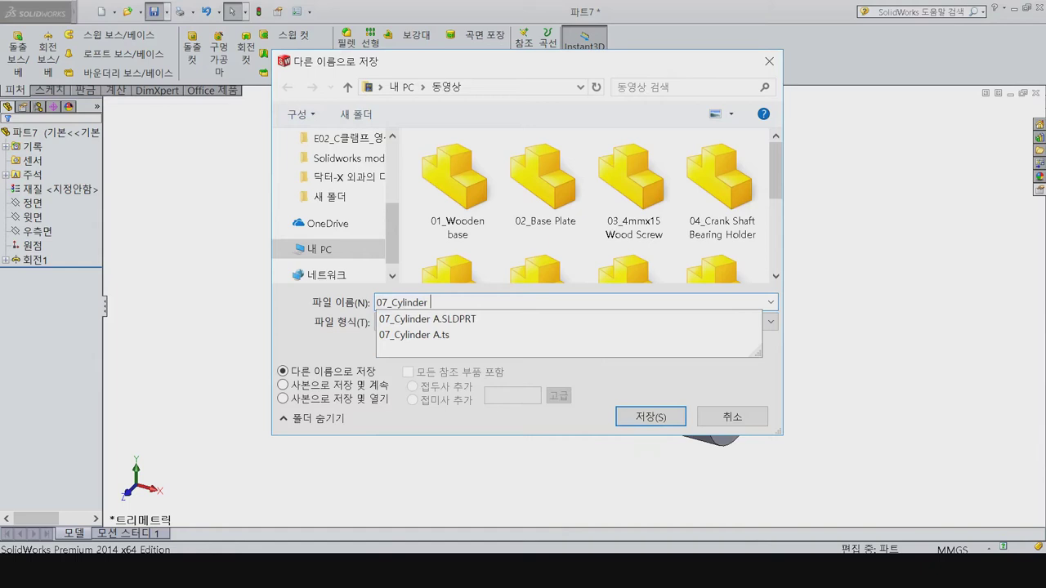
{"action": "type", "text": "B"}
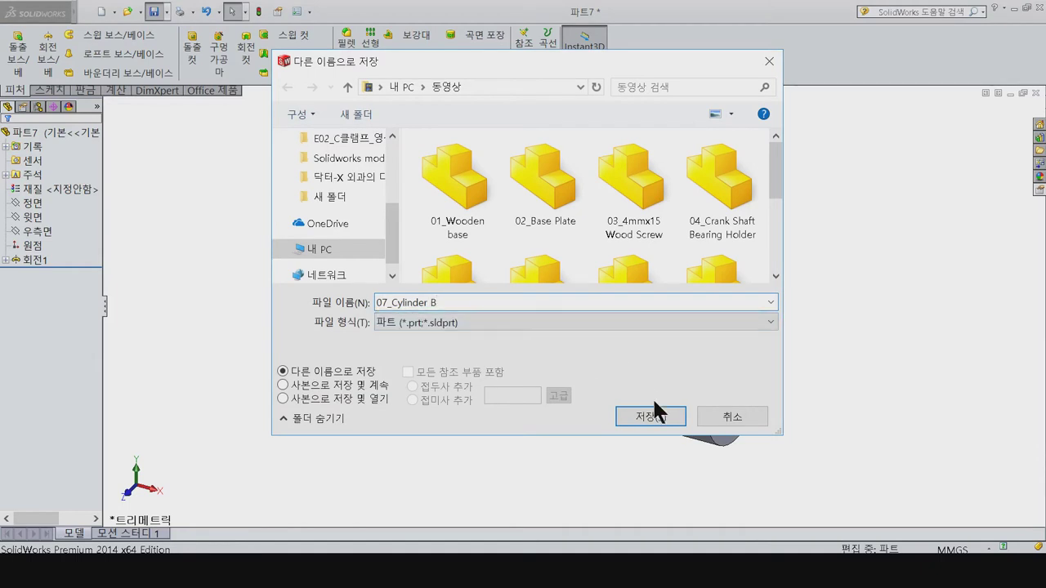
{"action": "left_click", "coordinate": [649, 417]}
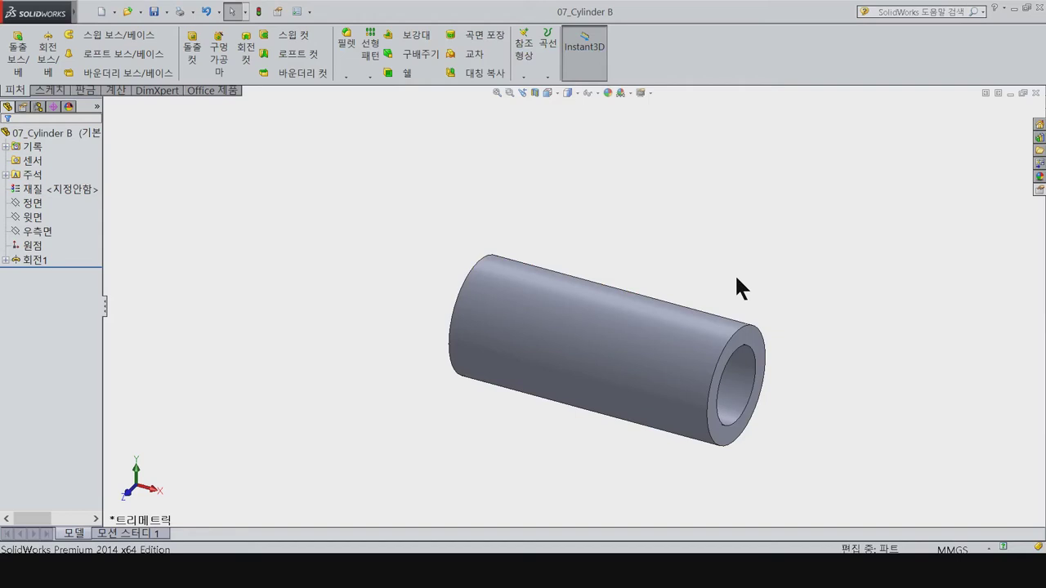
Step: Close the saved pin part and create a new empty part
{"action": "left_click", "coordinate": [1035, 92]}
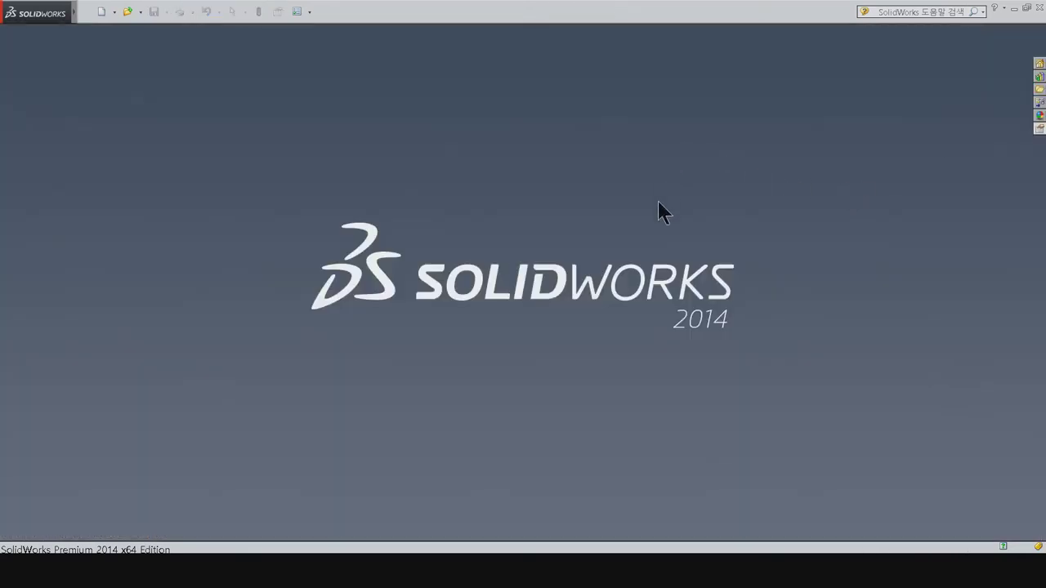
{"action": "left_click", "coordinate": [101, 12]}
{"action": "left_click", "coordinate": [448, 472]}
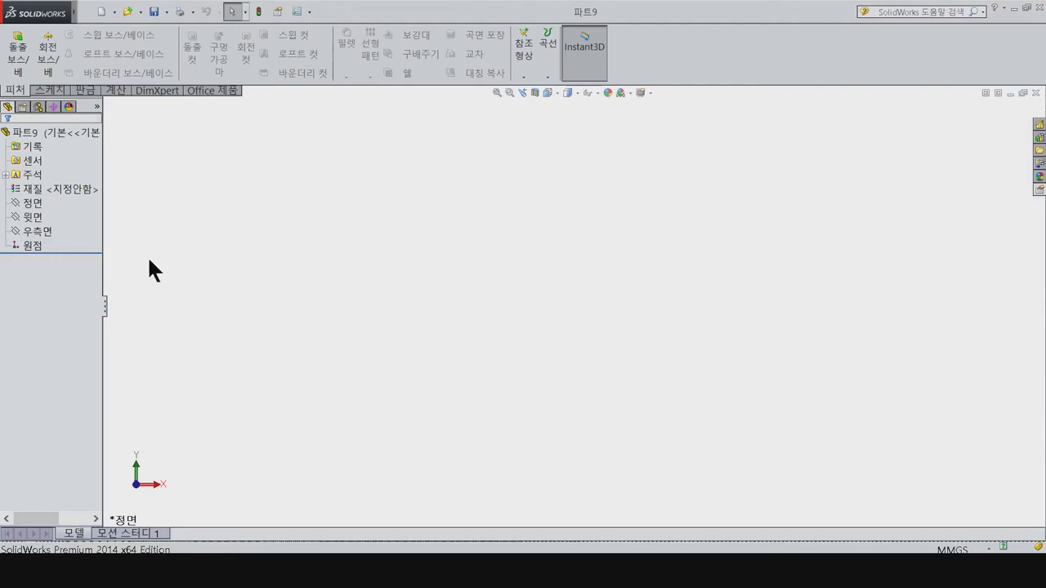
Step: Sketch on the Right Plane and draw a horizontal centerline from the origin
{"action": "left_click", "coordinate": [39, 229]}
{"action": "left_click", "coordinate": [51, 211]}
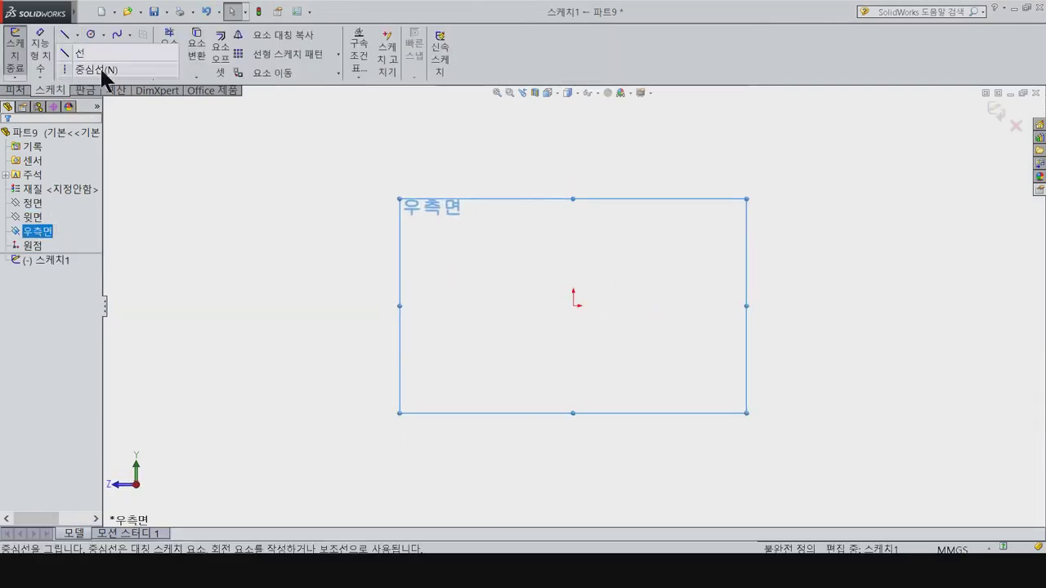
{"action": "left_click", "coordinate": [65, 34]}
{"action": "left_click", "coordinate": [574, 306]}
{"action": "left_click", "coordinate": [935, 306]}
{"action": "left_click", "coordinate": [65, 34]}
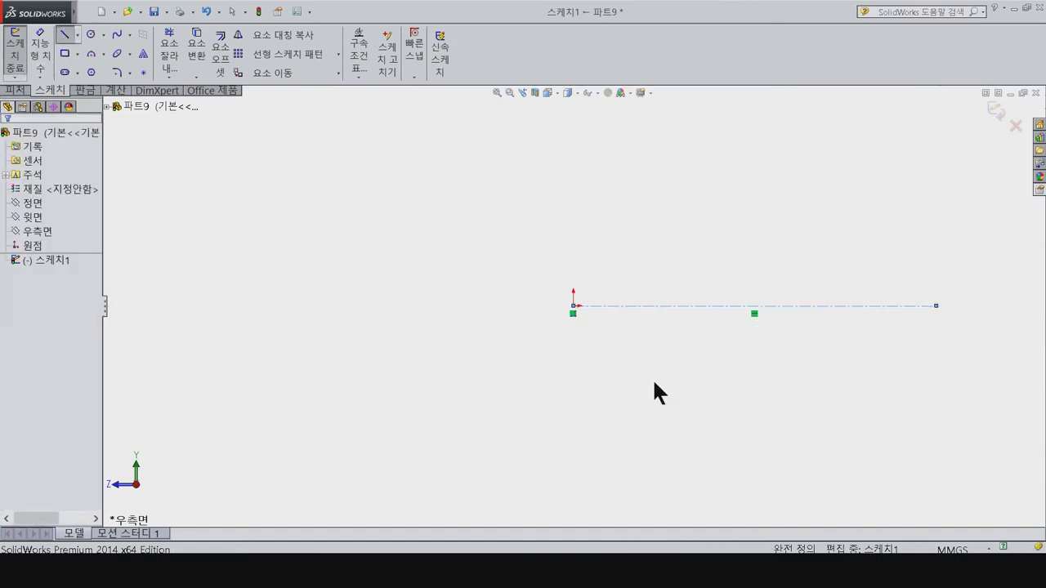
{"action": "left_click_drag", "start_coordinate": [559, 213], "coordinate": [761, 413]}
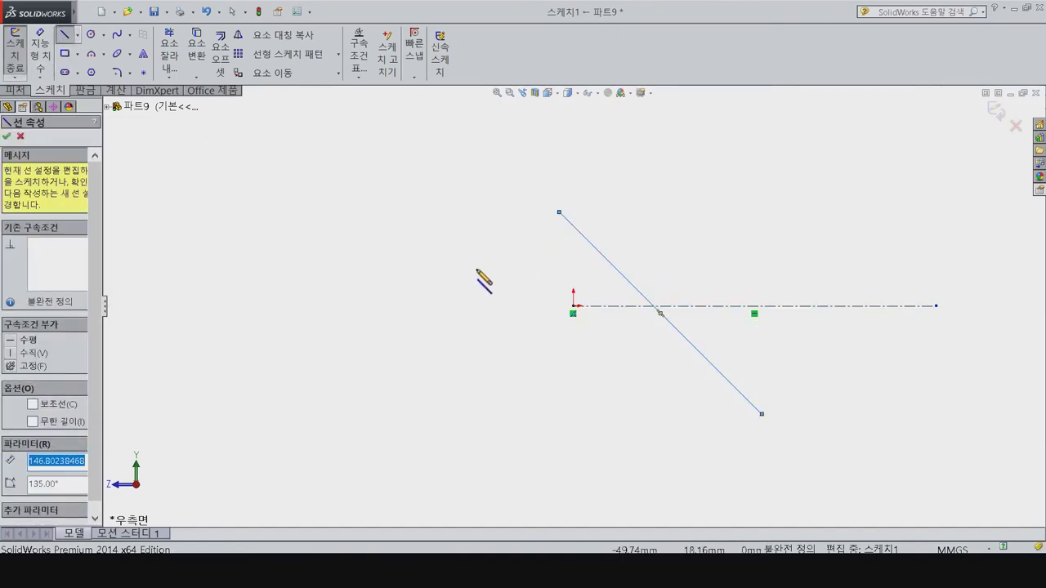
{"action": "key", "text": "ctrl+z"}
{"action": "left_click_drag", "start_coordinate": [762, 360], "coordinate": [395, 204]}
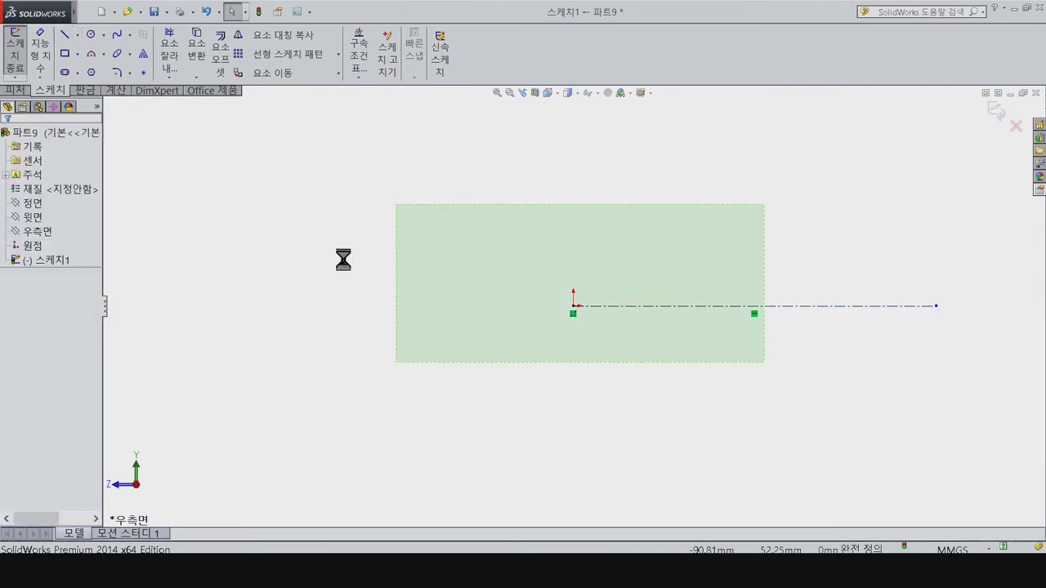
Step: Draw the profile's left side: vertical edge, first step, chamfer, rise and angled segment to the top
{"action": "left_click", "coordinate": [503, 307]}
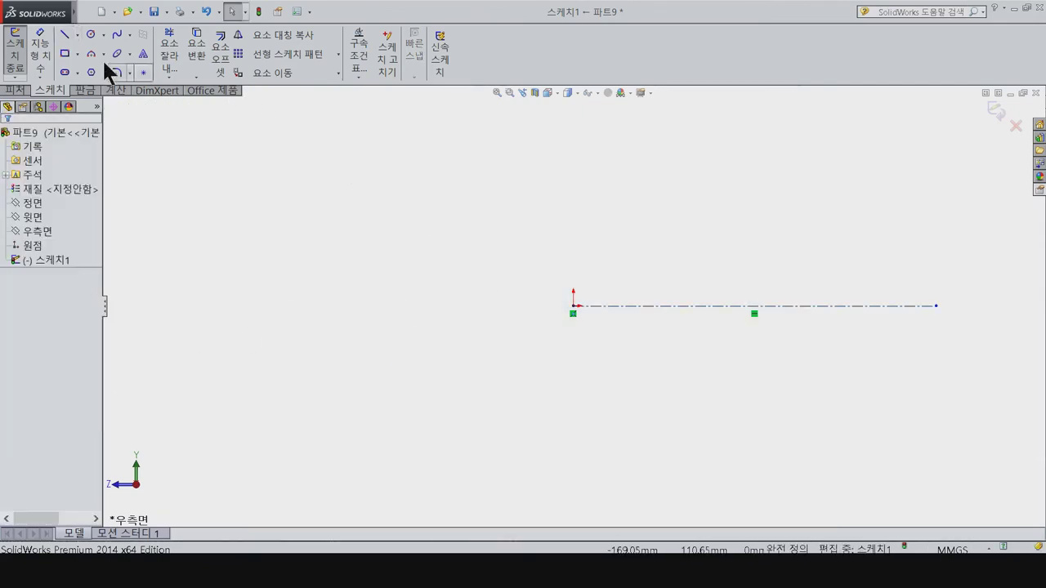
{"action": "left_click", "coordinate": [574, 263]}
{"action": "left_click", "coordinate": [573, 217]}
{"action": "left_click", "coordinate": [650, 217]}
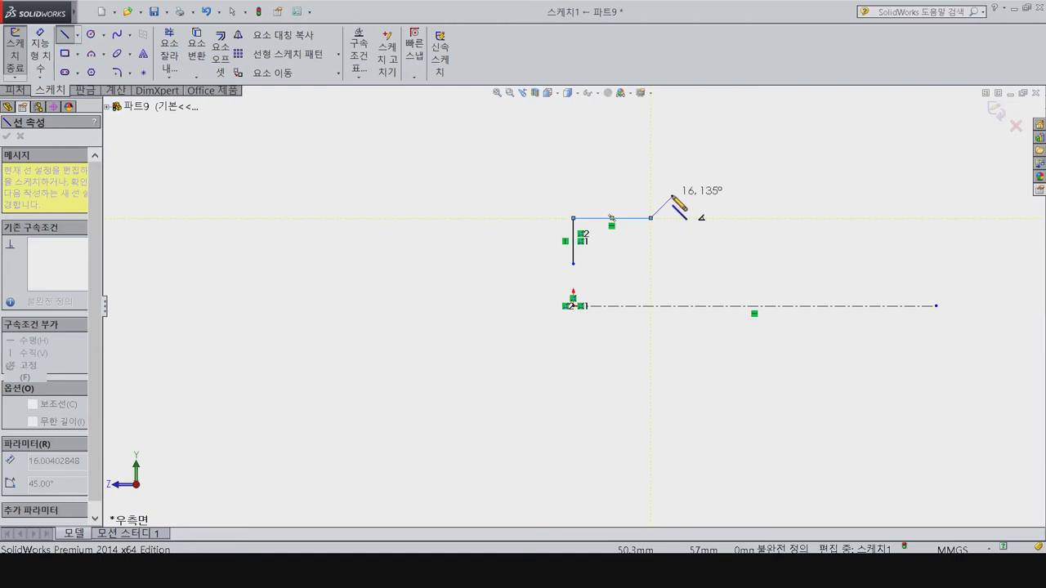
{"action": "left_click", "coordinate": [671, 196]}
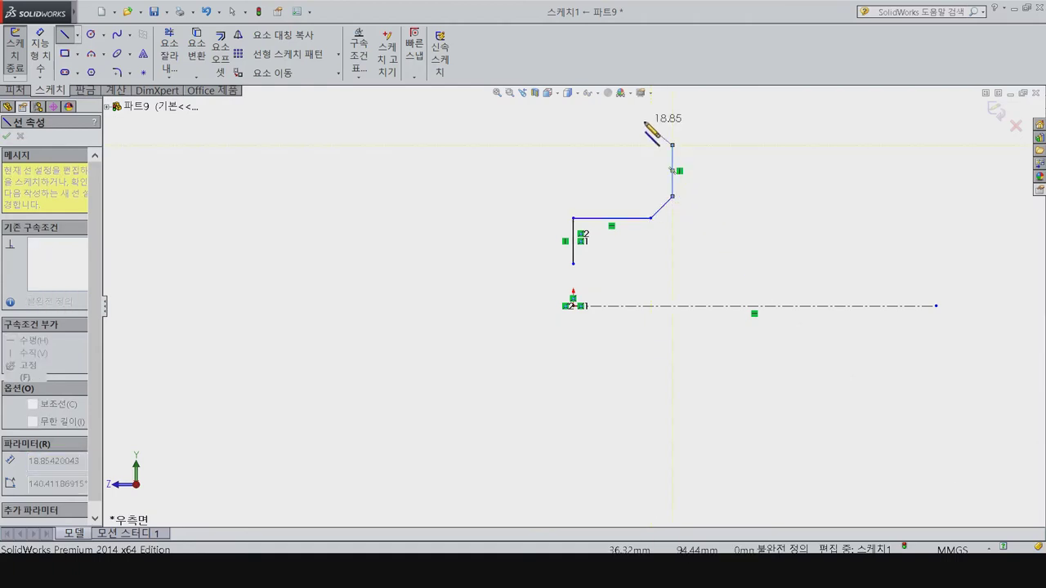
{"action": "left_click", "coordinate": [672, 145]}
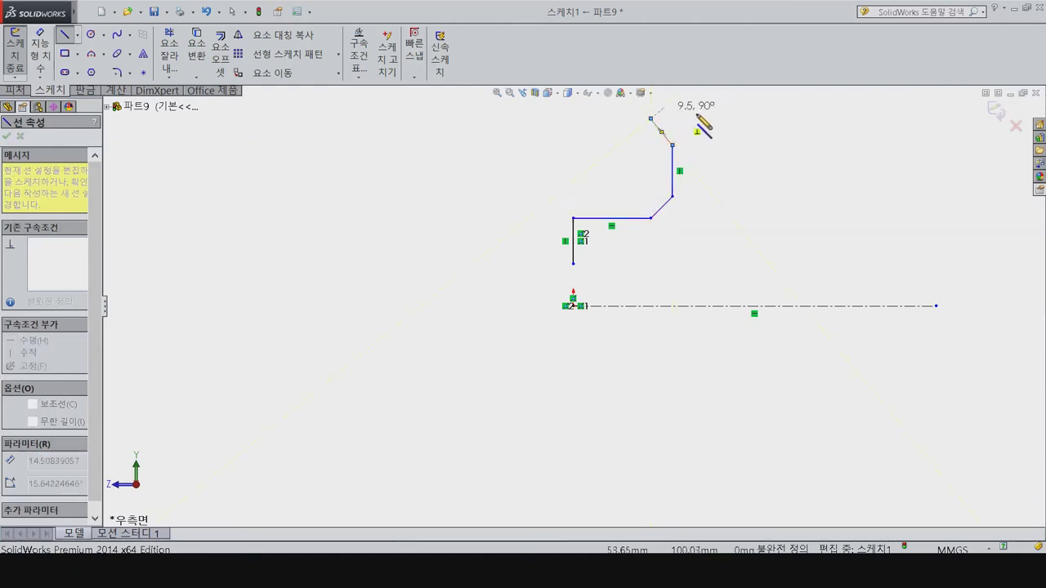
{"action": "left_click", "coordinate": [650, 104]}
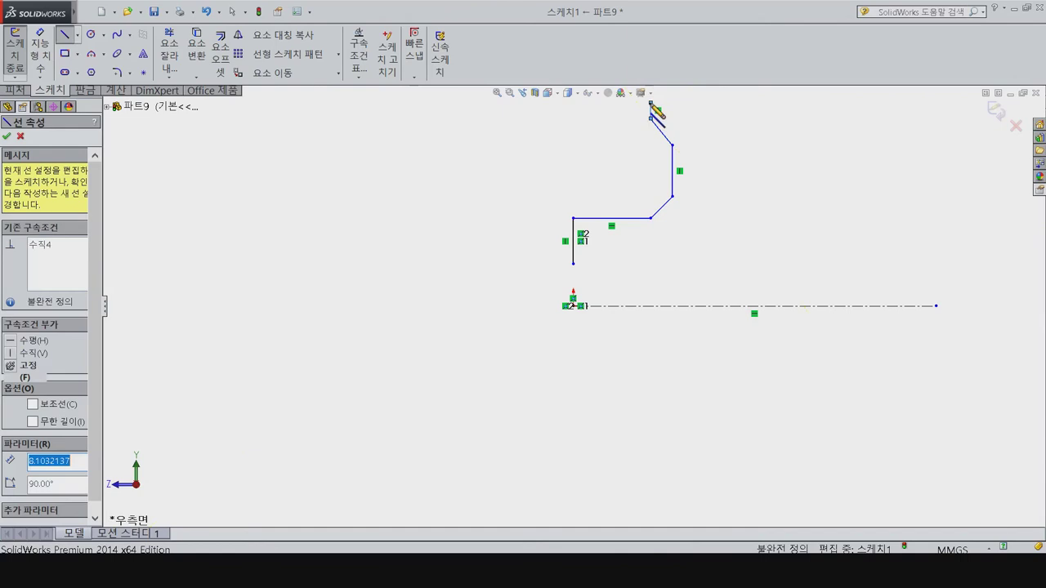
Step: Draw the top edge, right-side neck and chamfers, and close the profile at the start point
{"action": "left_click", "coordinate": [755, 102]}
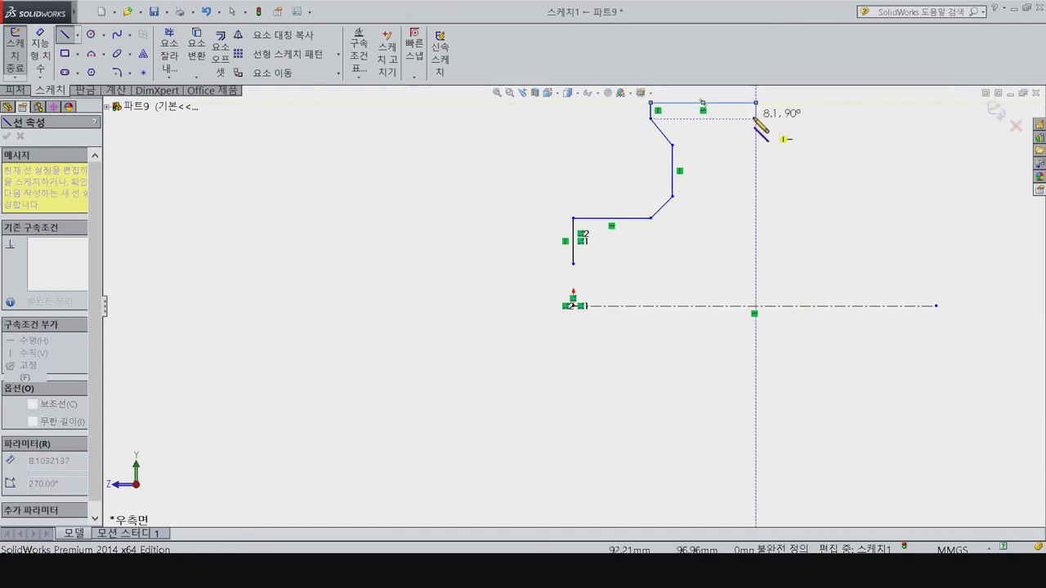
{"action": "left_click", "coordinate": [755, 119]}
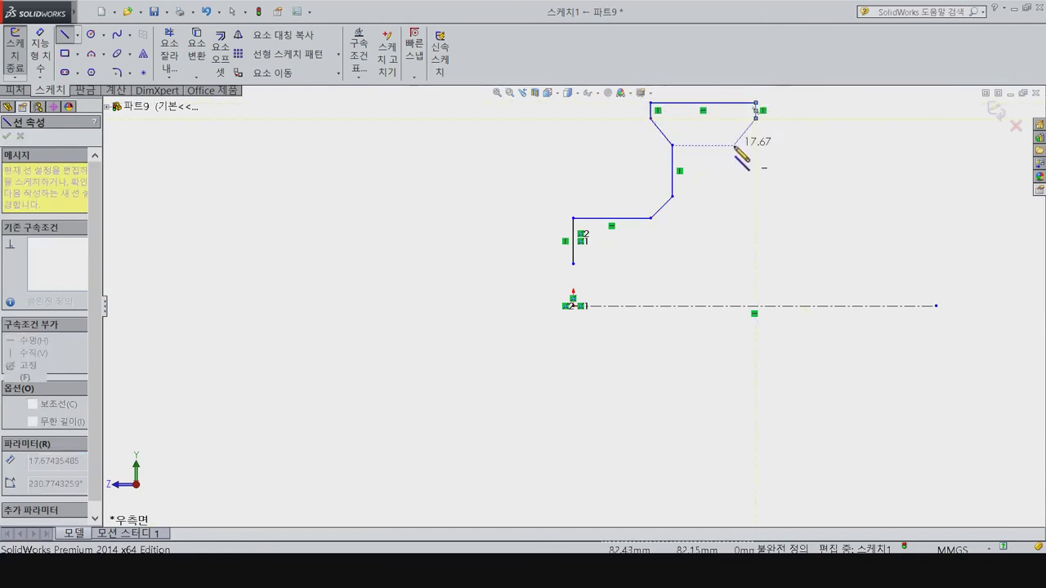
{"action": "left_click", "coordinate": [736, 146]}
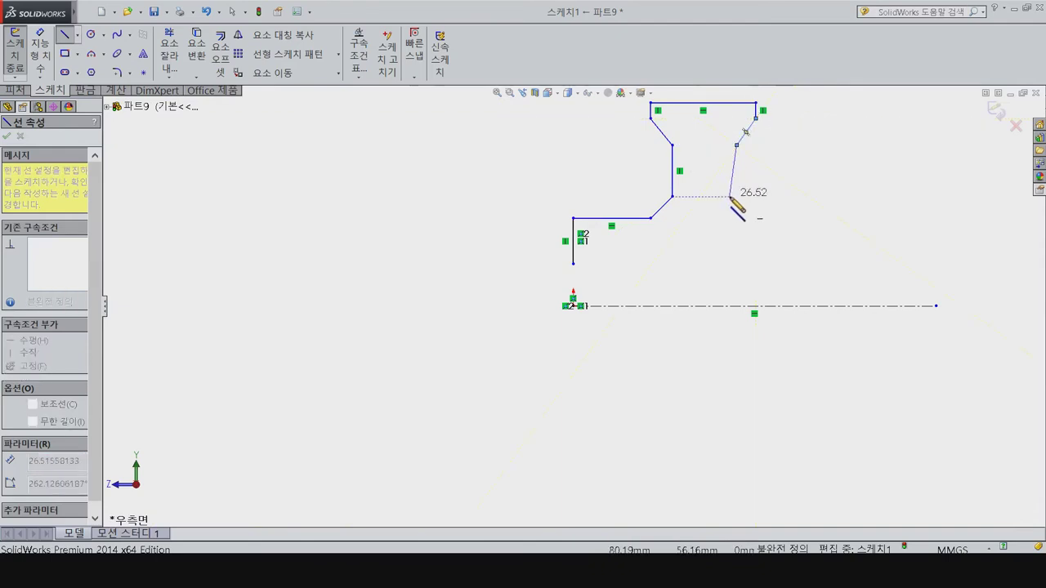
{"action": "left_click", "coordinate": [736, 196]}
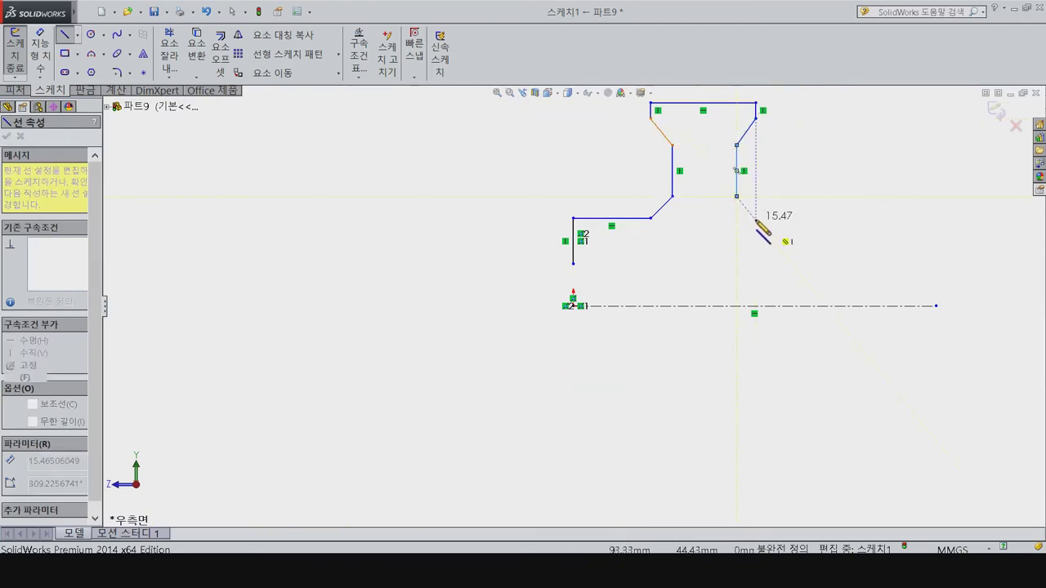
{"action": "left_click", "coordinate": [755, 219]}
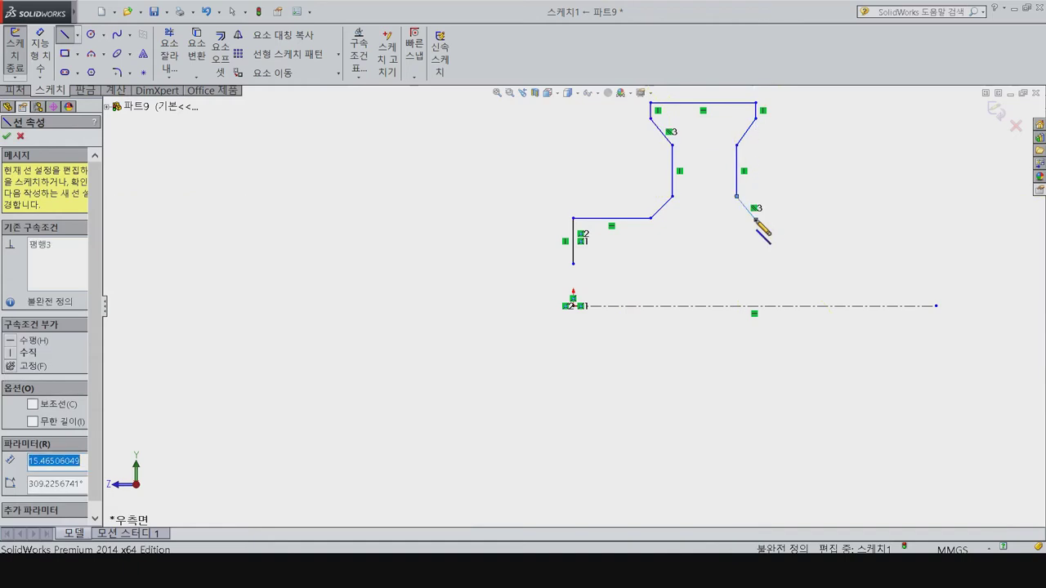
{"action": "left_click", "coordinate": [756, 264]}
{"action": "left_click", "coordinate": [572, 263]}
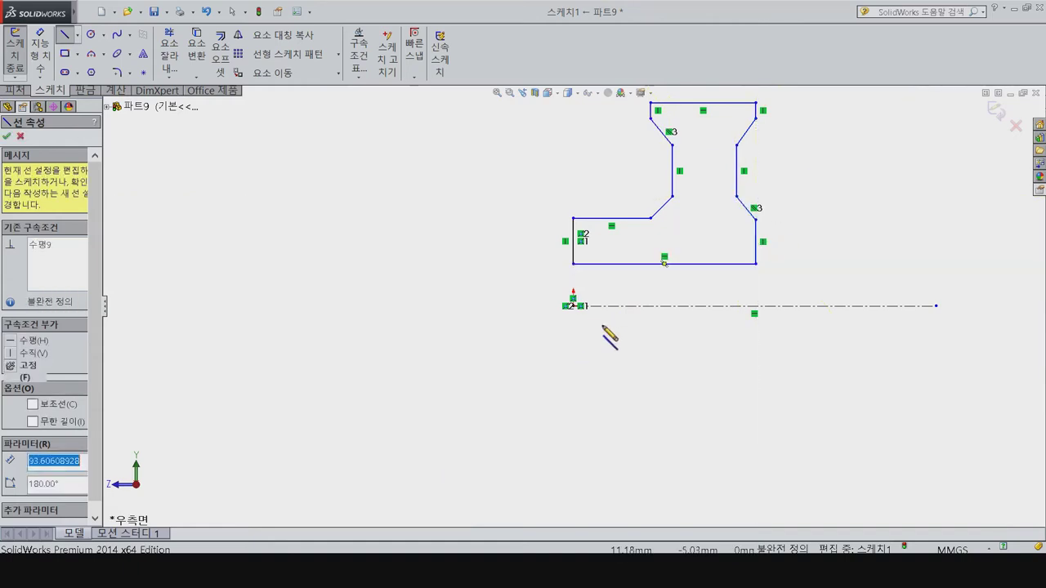
{"action": "key", "text": "Escape"}
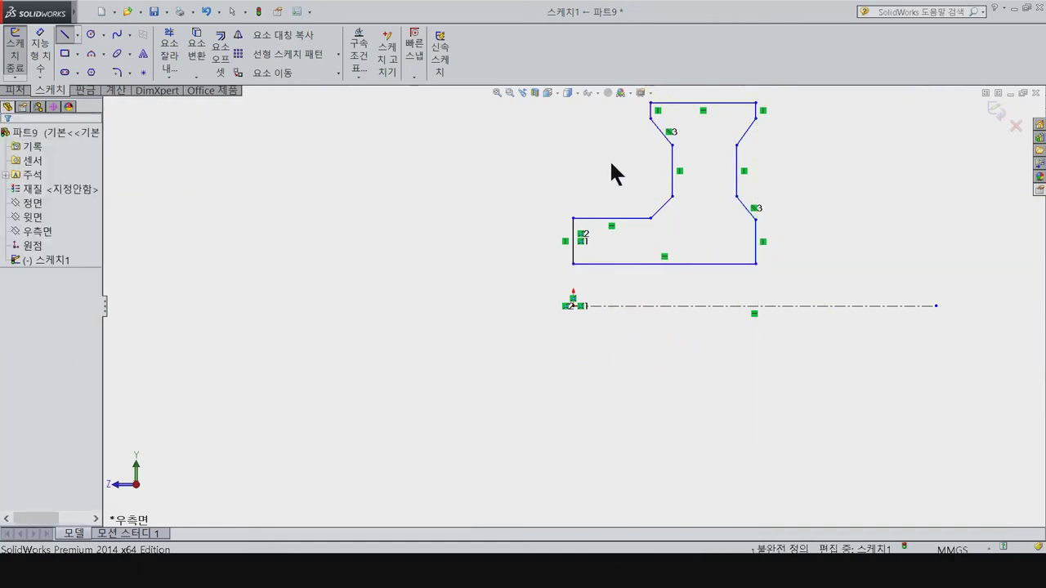
Step: Dimension the bottom edge height to 6 mm and the step diameters to 12 and 17 mm
{"action": "key", "text": "d"}
{"action": "left_click", "coordinate": [572, 294]}
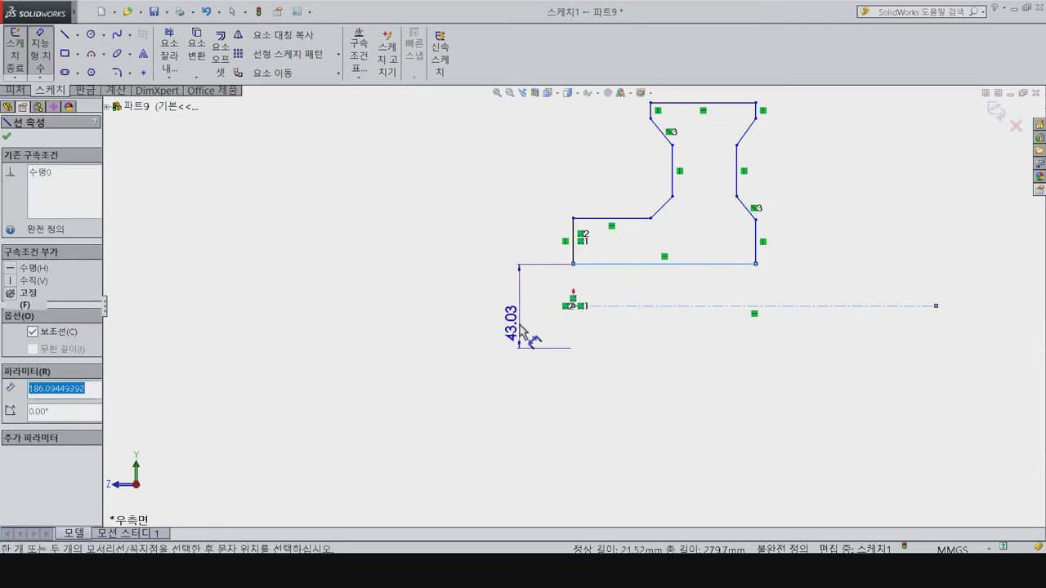
{"action": "left_click", "coordinate": [537, 345]}
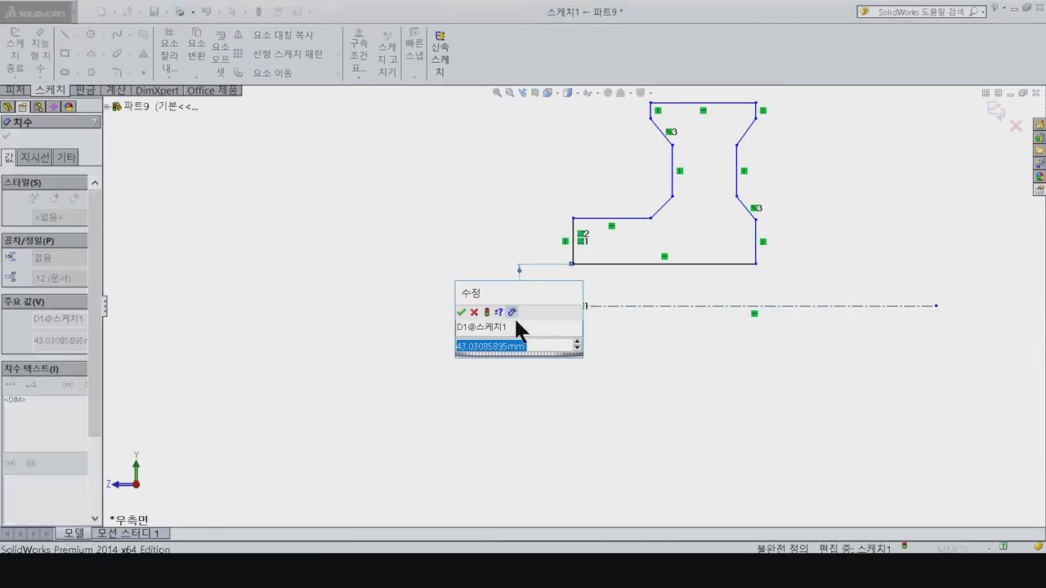
{"action": "type", "text": "6"}
{"action": "key", "text": "Return"}
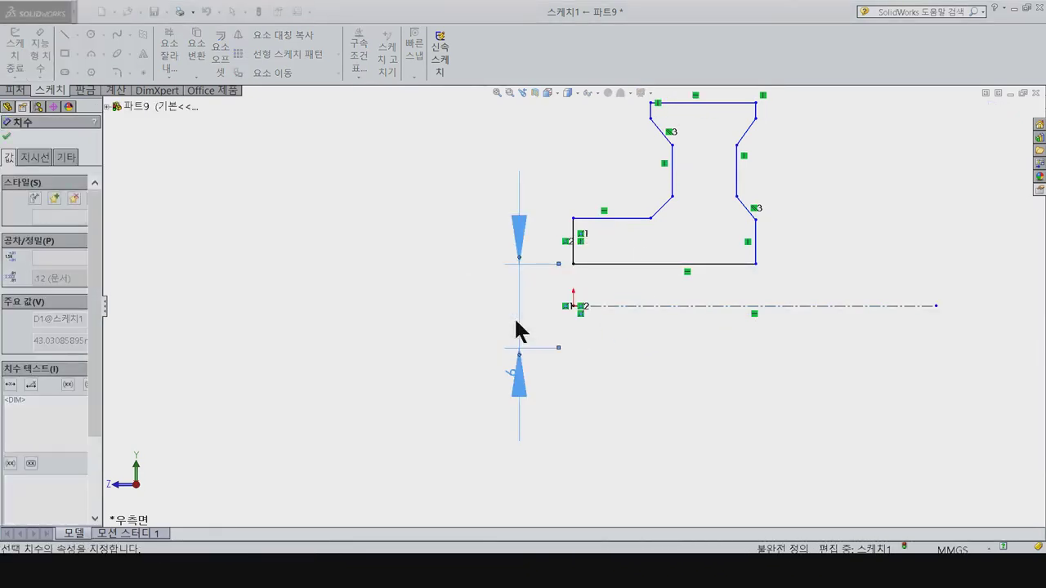
{"action": "left_click", "coordinate": [602, 219]}
{"action": "left_click", "coordinate": [614, 305]}
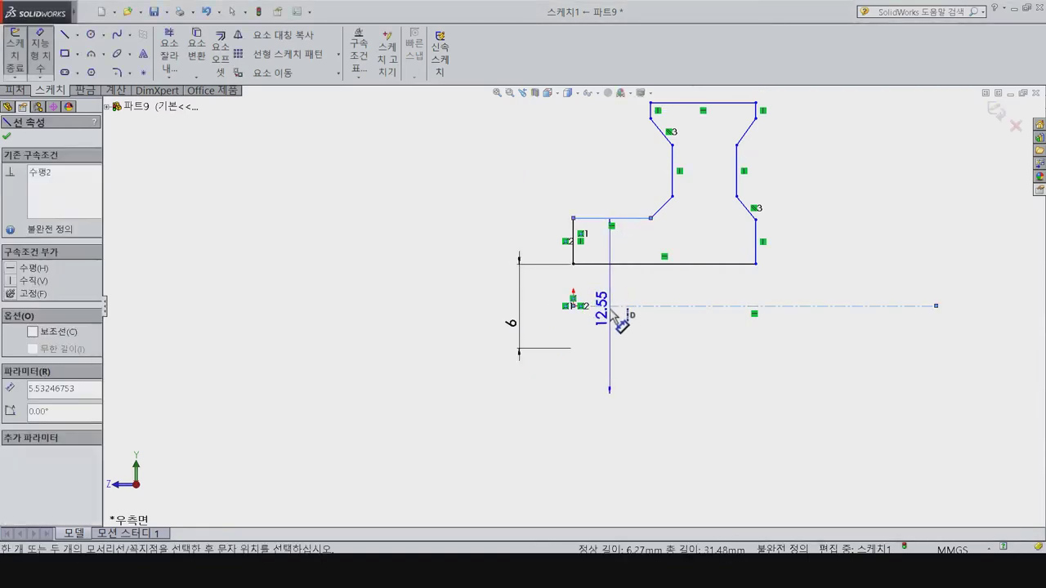
{"action": "left_click", "coordinate": [476, 323]}
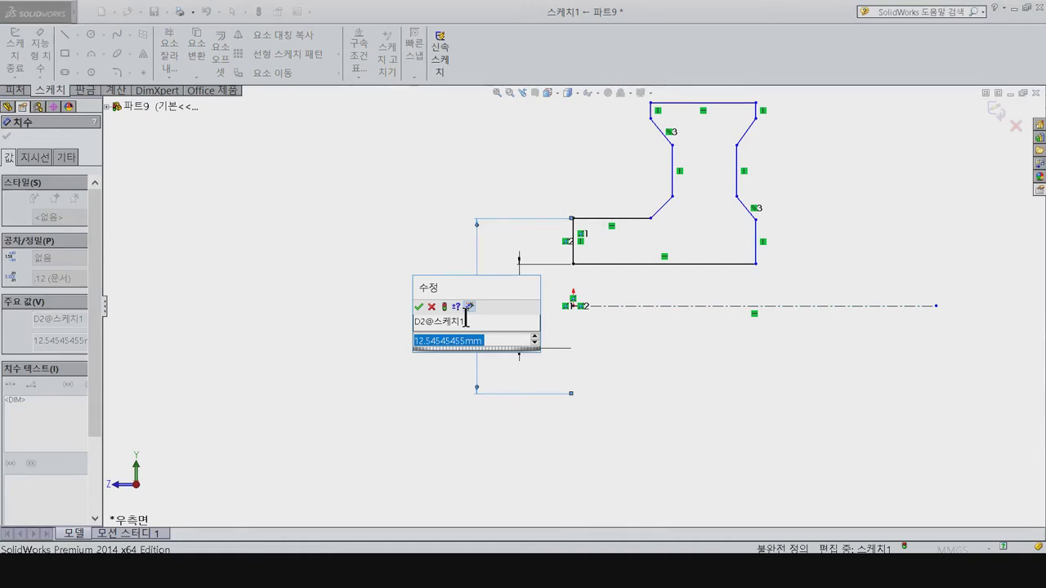
{"action": "type", "text": "12"}
{"action": "key", "text": "Return"}
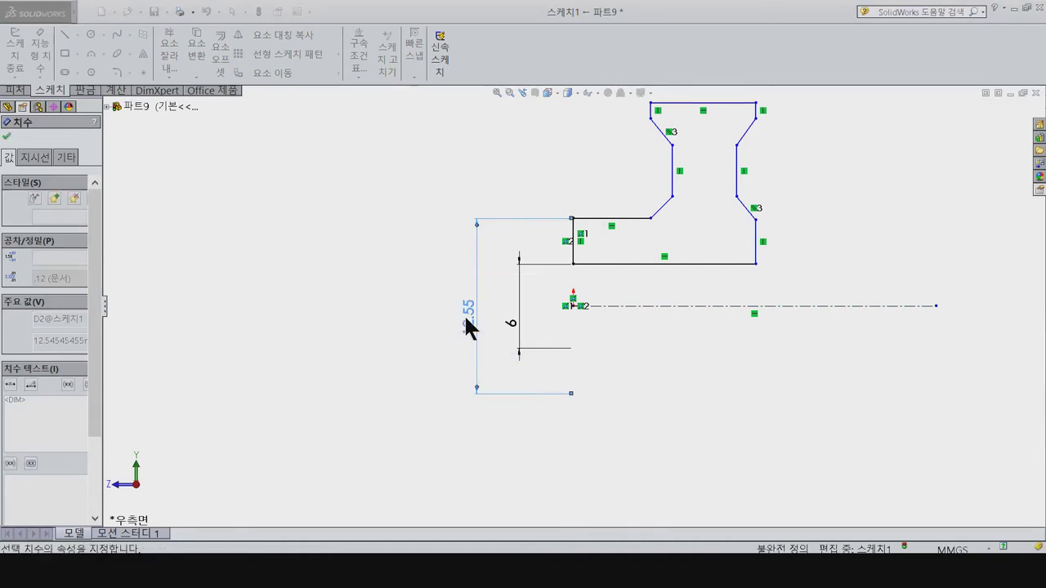
{"action": "left_click", "coordinate": [672, 200]}
{"action": "left_click", "coordinate": [423, 329]}
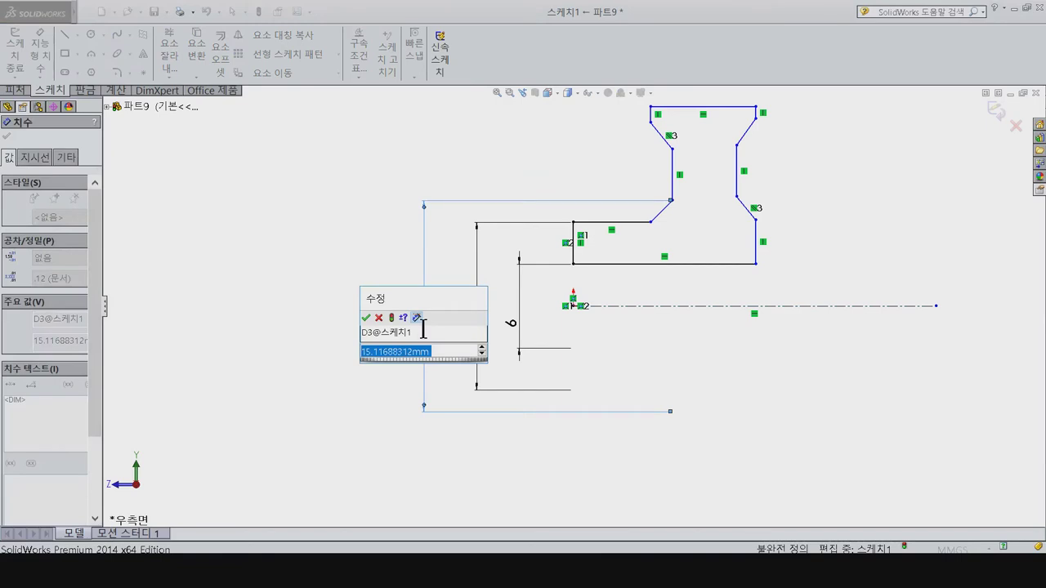
{"action": "type", "text": "17"}
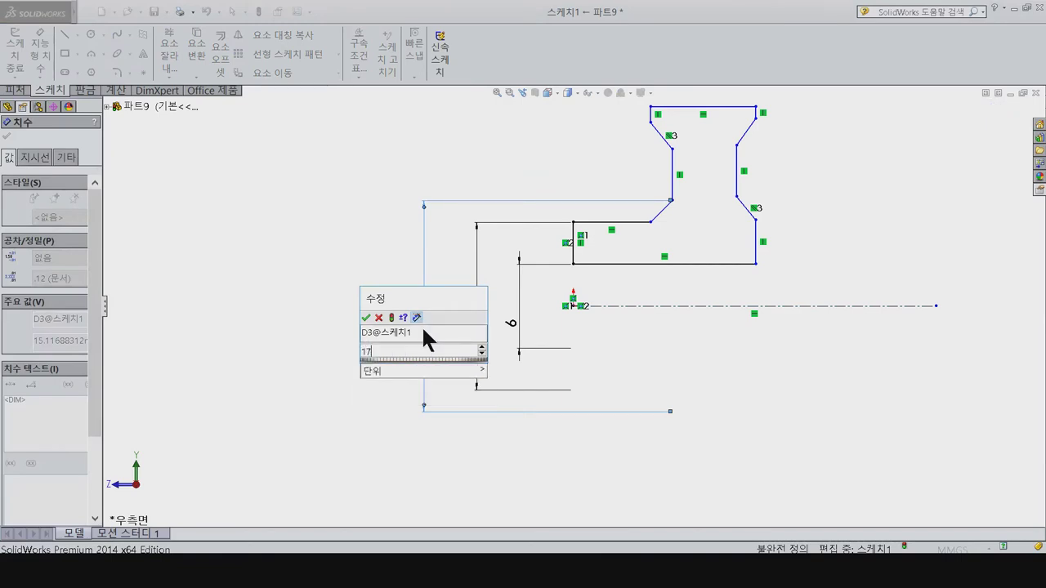
{"action": "key", "text": "Return"}
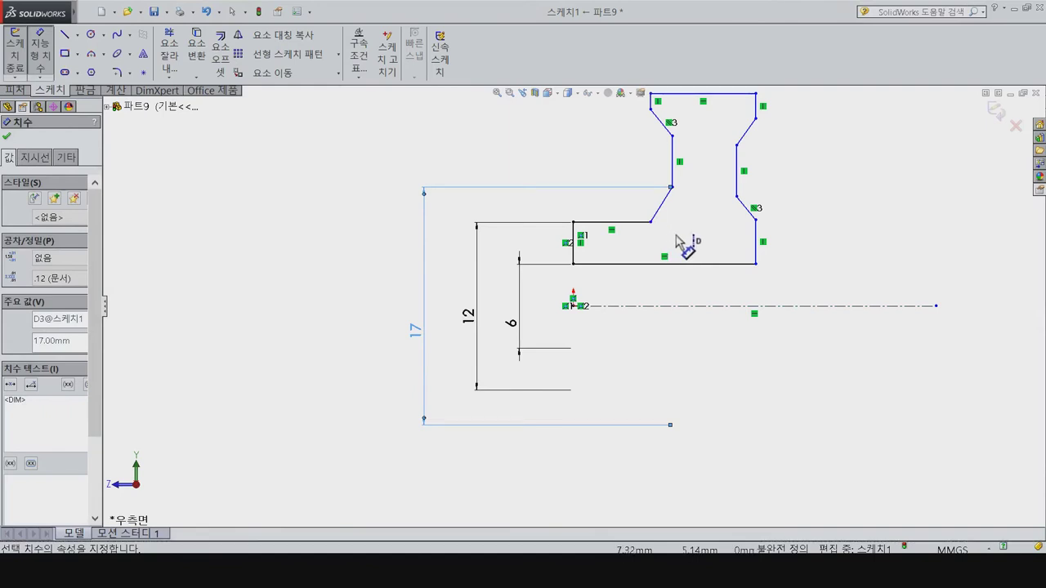
Step: Add the 44, 38 and 33 mm diameter dimensions about the centerline
{"action": "scroll", "coordinate": [716, 247], "scroll_direction": "up", "scroll_amount": 2}
{"action": "scroll", "coordinate": [723, 192], "scroll_direction": "up", "scroll_amount": 2}
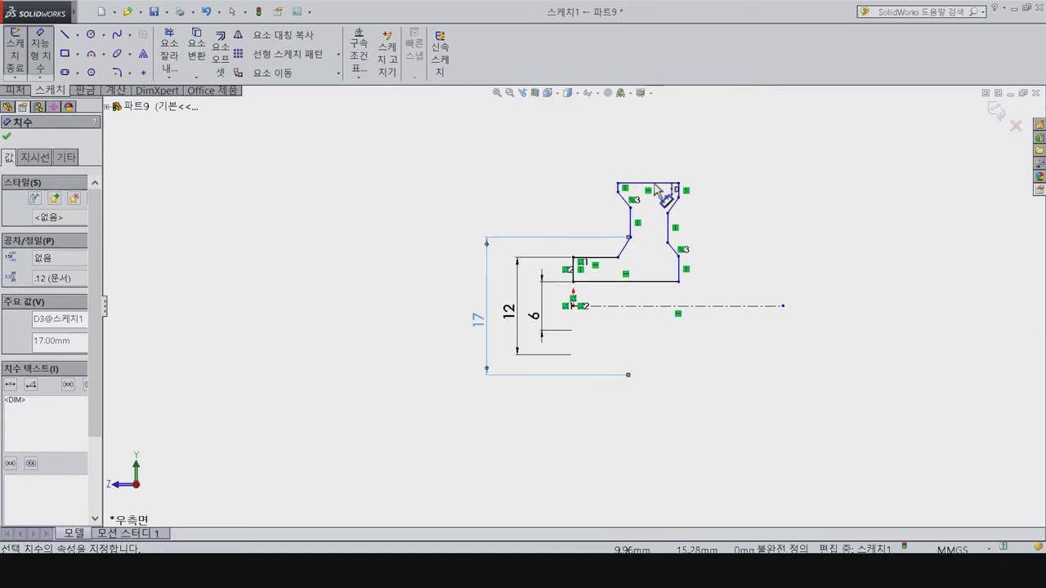
{"action": "left_click", "coordinate": [664, 286]}
{"action": "left_click", "coordinate": [666, 305]}
{"action": "left_click", "coordinate": [317, 336]}
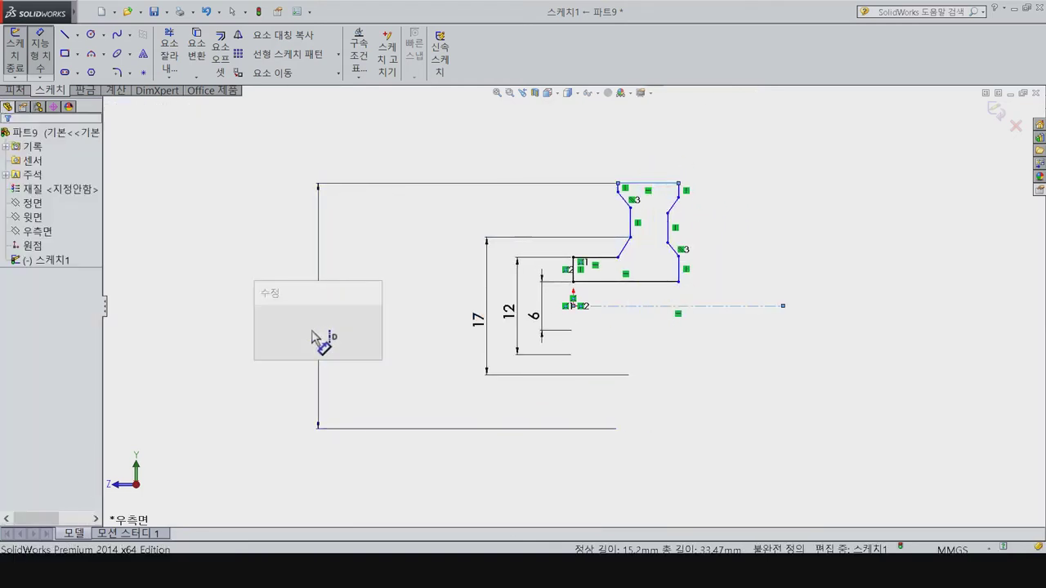
{"action": "type", "text": "44.00mm"}
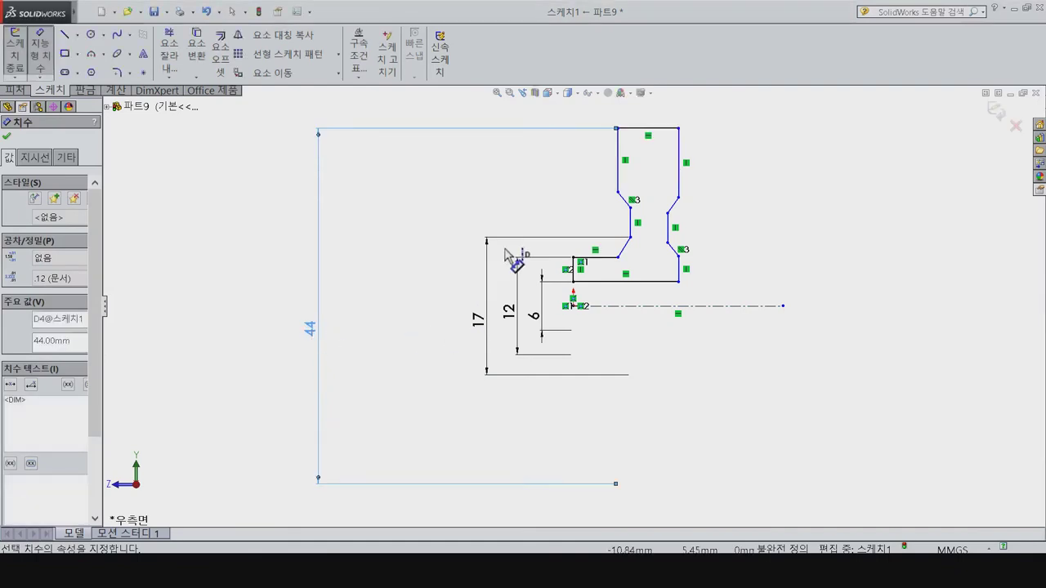
{"action": "left_click", "coordinate": [617, 192]}
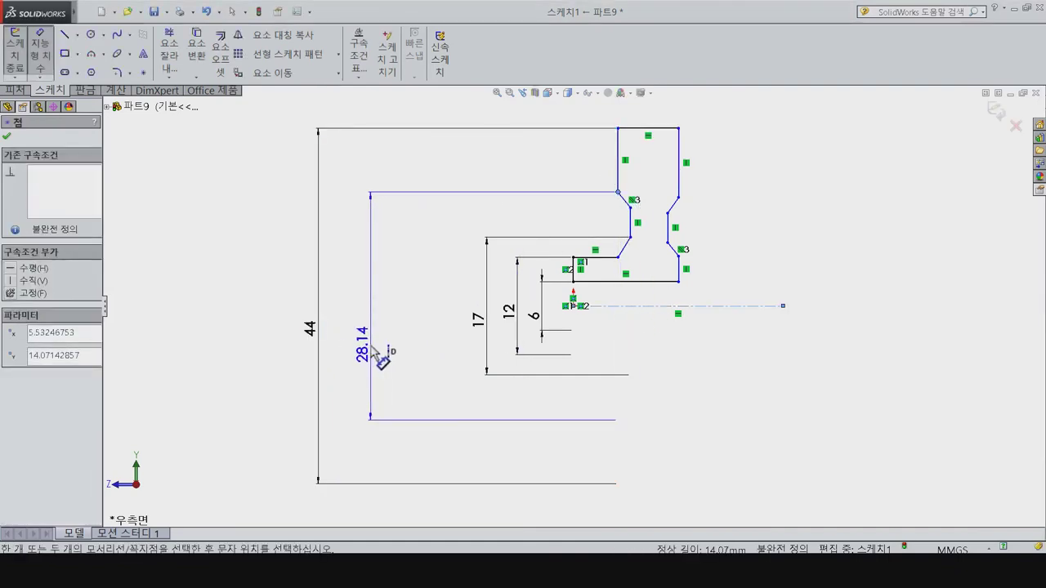
{"action": "left_click", "coordinate": [372, 349]}
{"action": "type", "text": "38"}
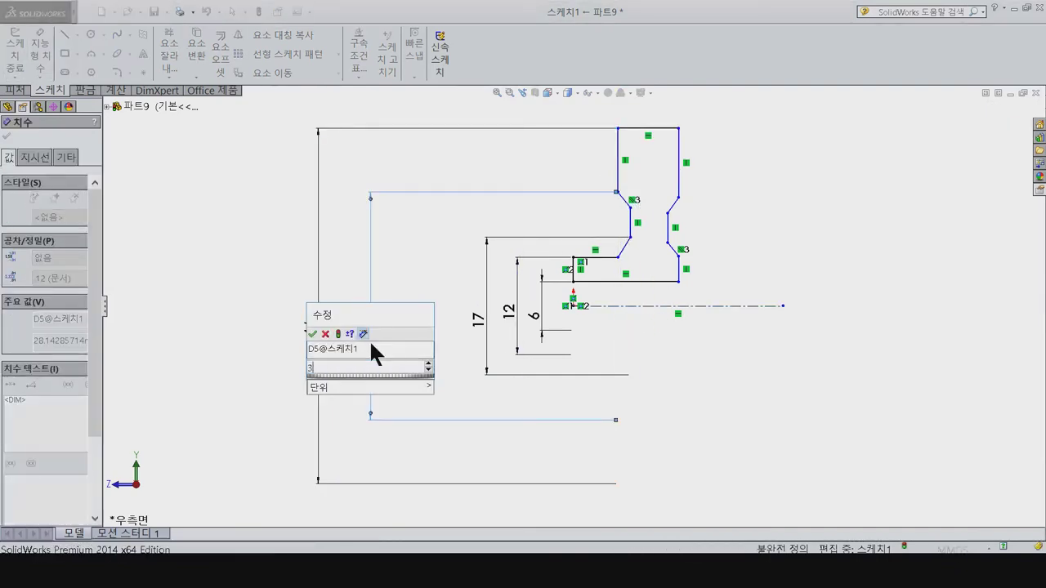
{"action": "key", "text": "Return"}
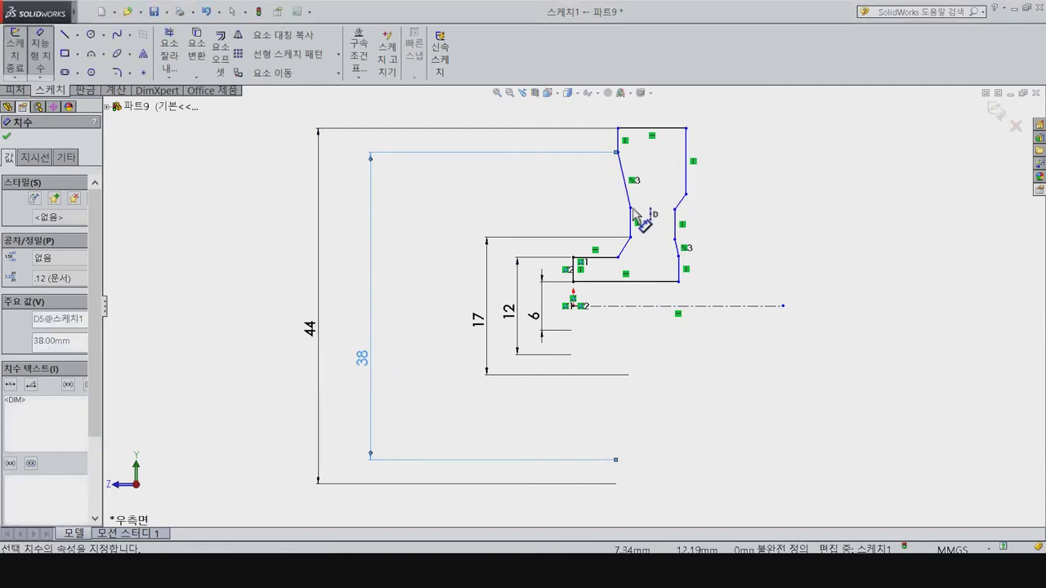
{"action": "left_click", "coordinate": [630, 208]}
{"action": "left_click", "coordinate": [639, 306]}
{"action": "left_click", "coordinate": [418, 370]}
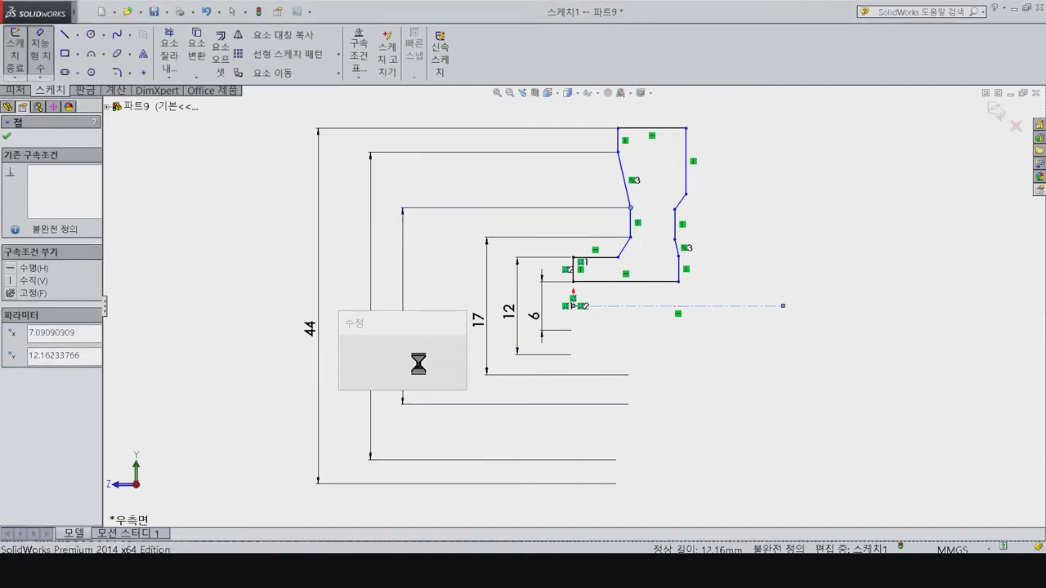
{"action": "type", "text": "33"}
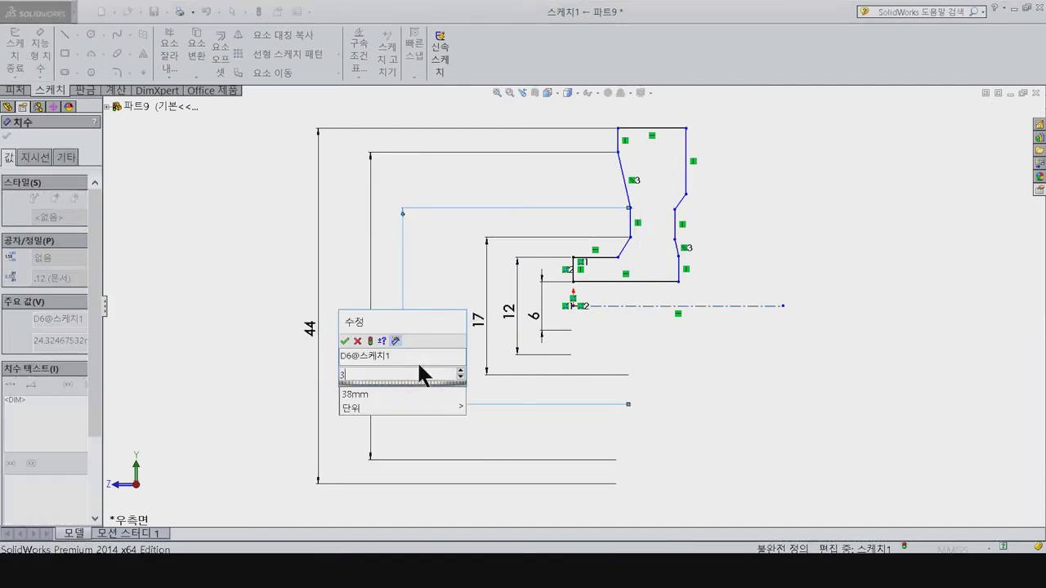
{"action": "key", "text": "Return"}
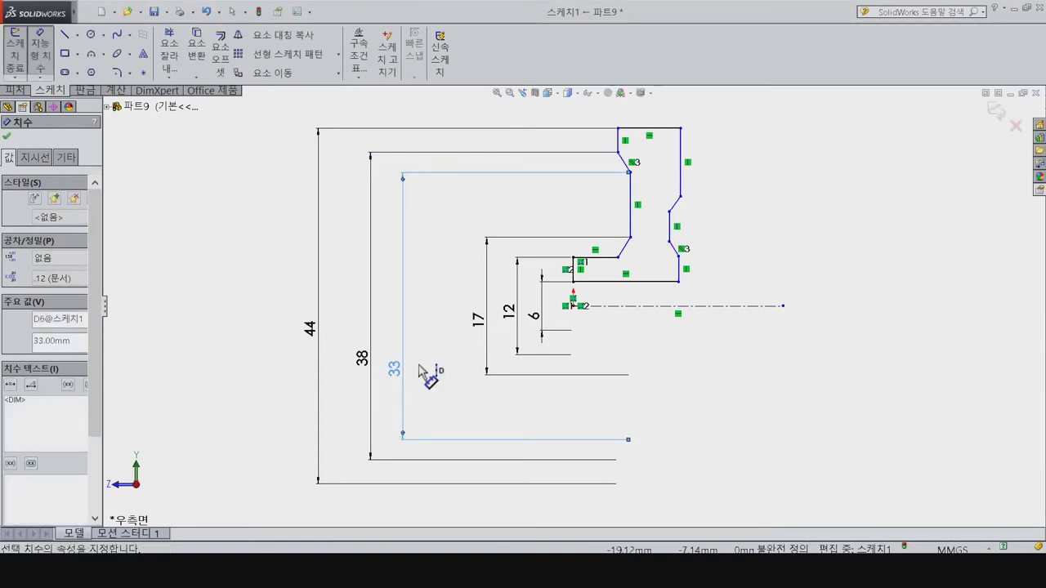
Step: Level the profile's corner point pairs with Horizontal relations
{"action": "left_click", "coordinate": [681, 198]}
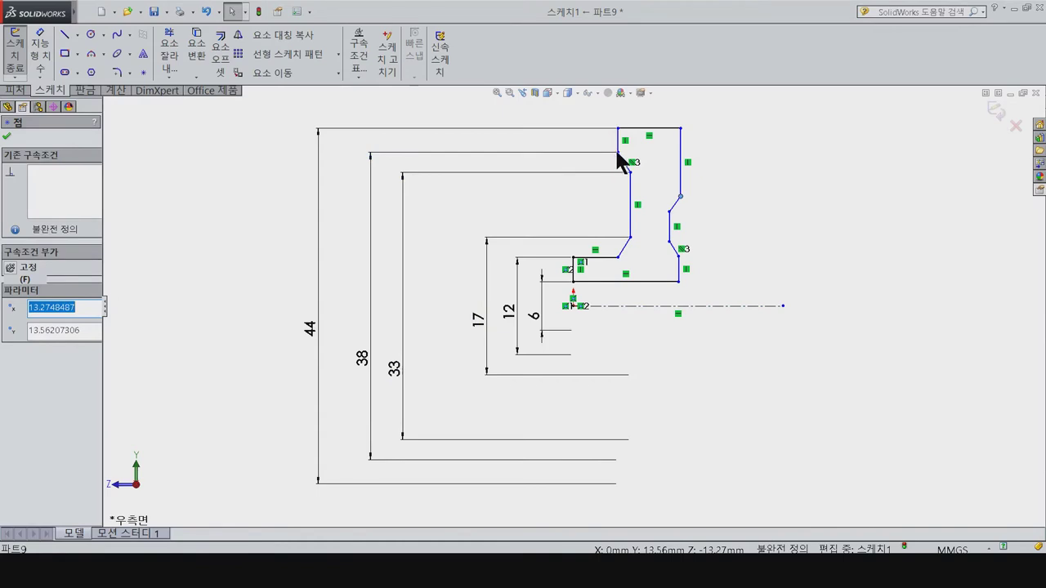
{"action": "left_click", "coordinate": [618, 152], "text": "ctrl"}
{"action": "left_click", "coordinate": [29, 361]}
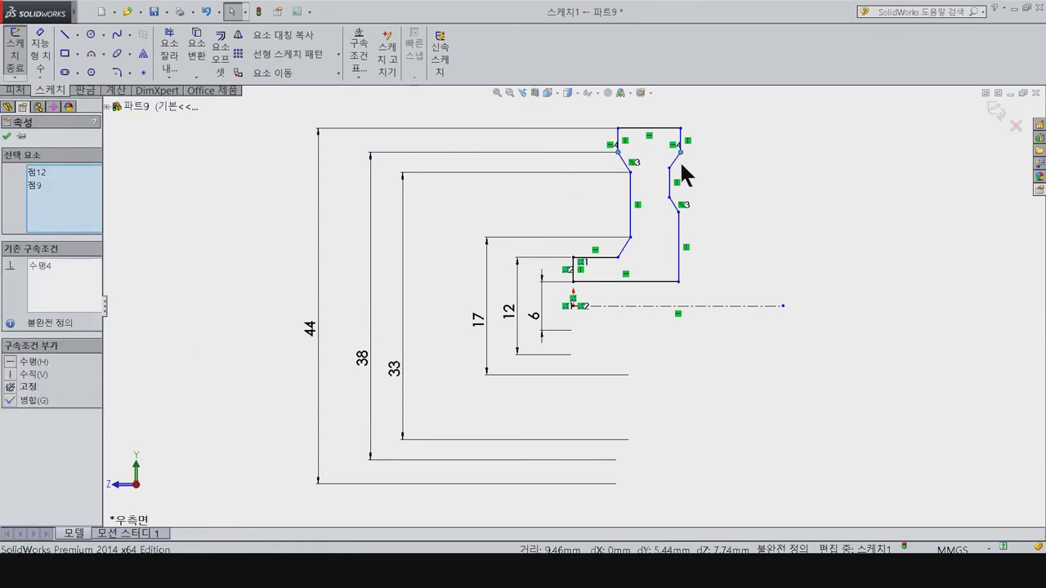
{"action": "left_click", "coordinate": [630, 173]}
{"action": "left_click", "coordinate": [669, 168], "text": "ctrl"}
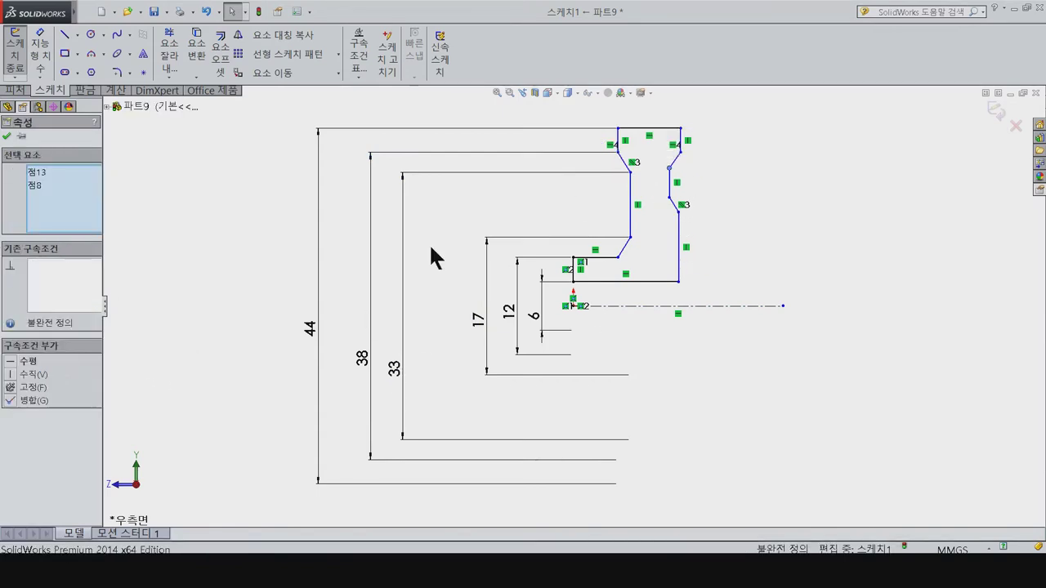
{"action": "left_click", "coordinate": [29, 362]}
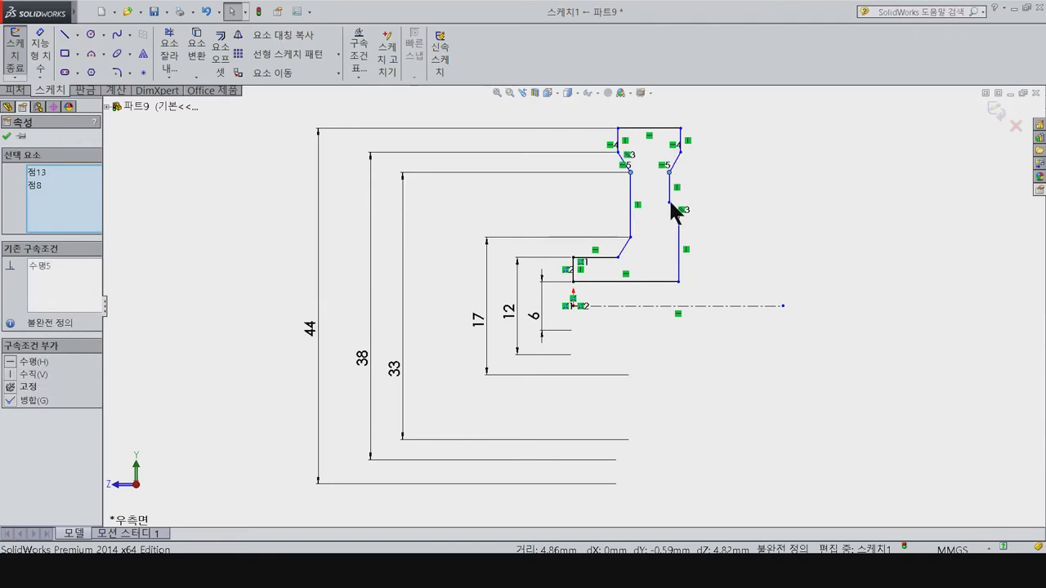
{"action": "left_click", "coordinate": [669, 202]}
{"action": "left_click", "coordinate": [630, 237], "text": "ctrl"}
{"action": "left_click", "coordinate": [24, 361]}
{"action": "left_click", "coordinate": [678, 251]}
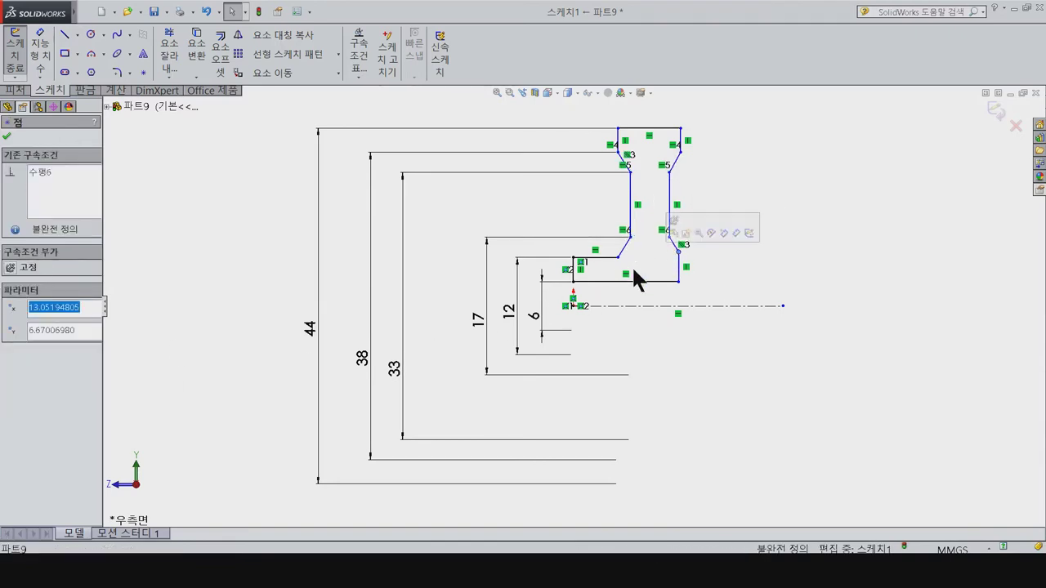
{"action": "left_click", "coordinate": [618, 257], "text": "ctrl"}
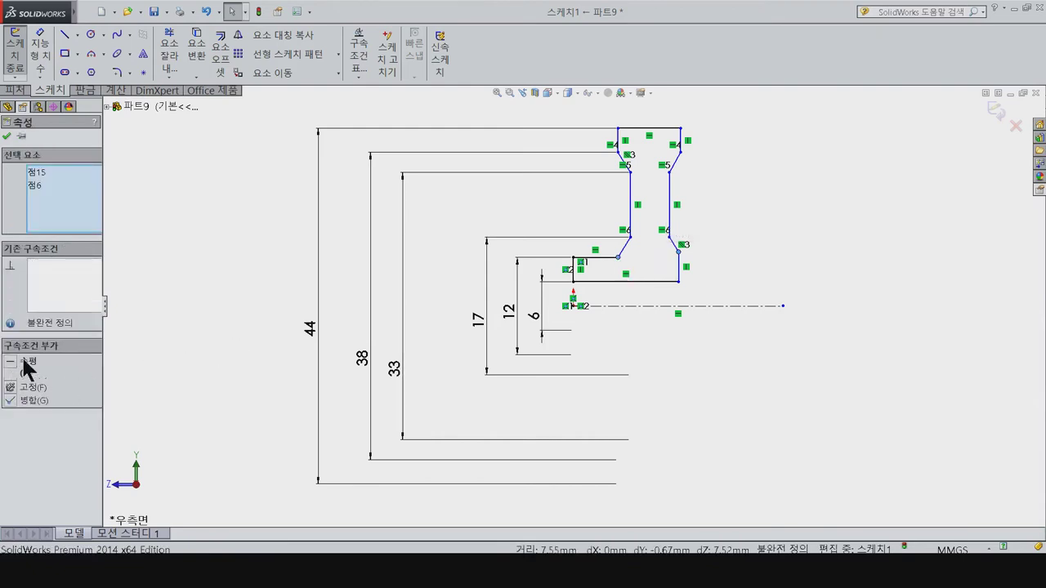
{"action": "left_click", "coordinate": [25, 361]}
{"action": "left_click", "coordinate": [657, 407]}
Step: Set the profile's top edge width to 13 mm
{"action": "right_click_drag", "start_coordinate": [689, 286], "coordinate": [673, 141]}
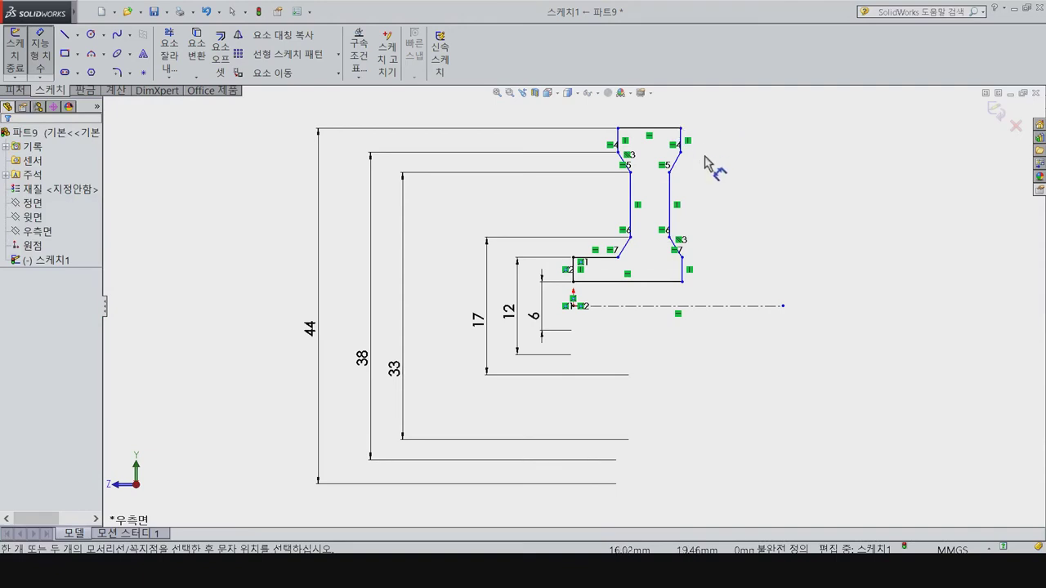
{"action": "key", "text": "z"}
{"action": "left_click", "coordinate": [626, 204]}
{"action": "left_click", "coordinate": [681, 155]}
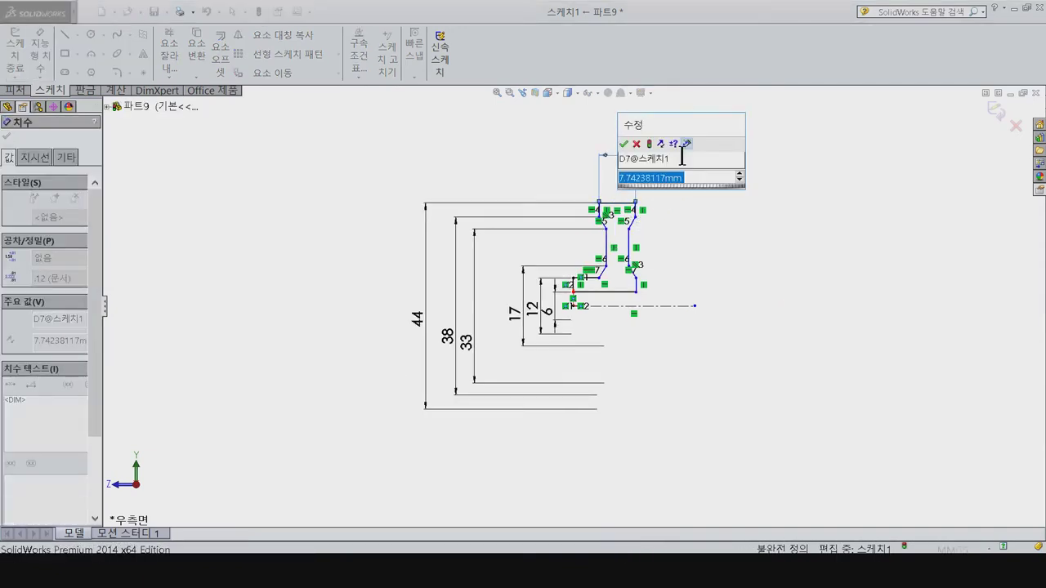
{"action": "type", "text": "13"}
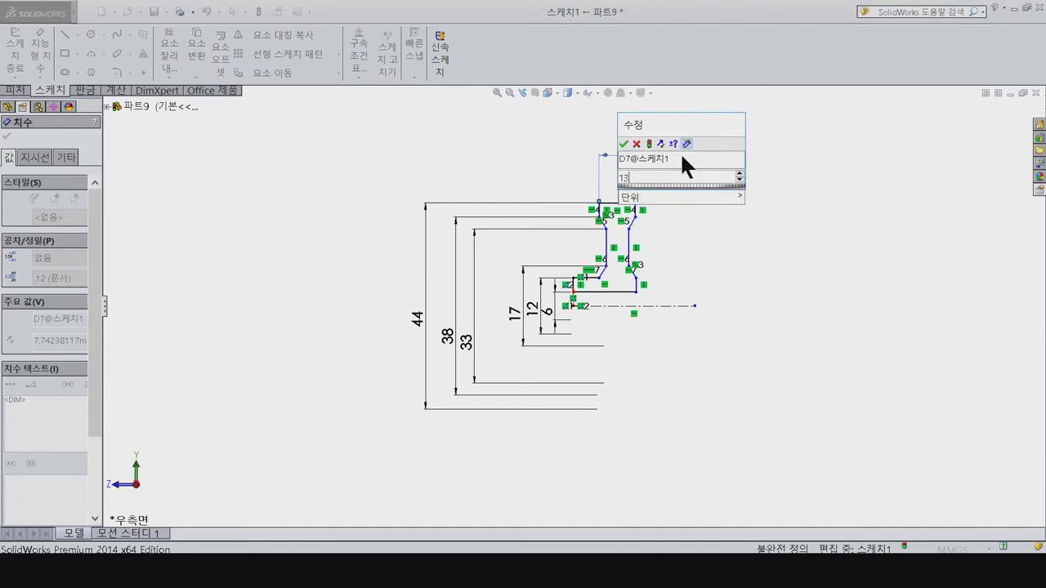
{"action": "key", "text": "Return"}
{"action": "scroll", "coordinate": [674, 245], "scroll_direction": "down", "scroll_amount": 1}
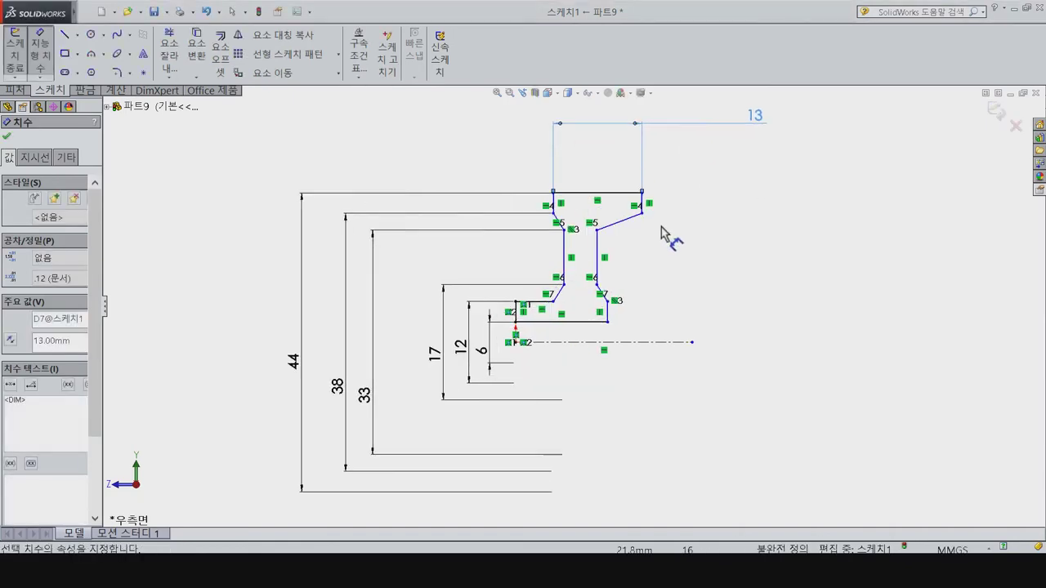
{"action": "scroll", "coordinate": [653, 244], "scroll_direction": "down", "scroll_amount": 2}
{"action": "key", "text": "Escape"}
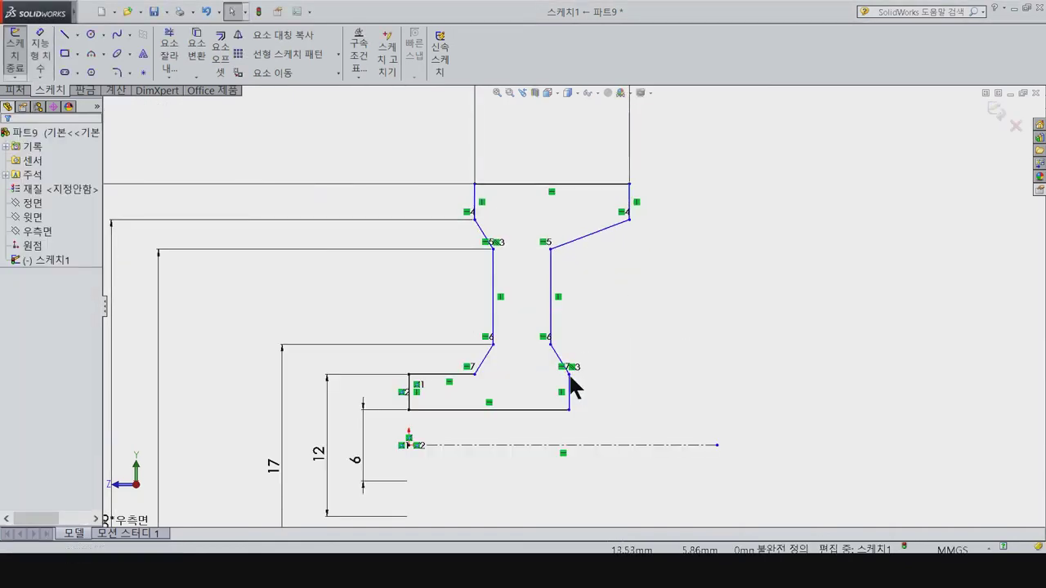
Step: Make the right-side corner points vertical with a Vertical relation
{"action": "left_click", "coordinate": [567, 372]}
{"action": "left_click", "coordinate": [628, 219], "text": "ctrl"}
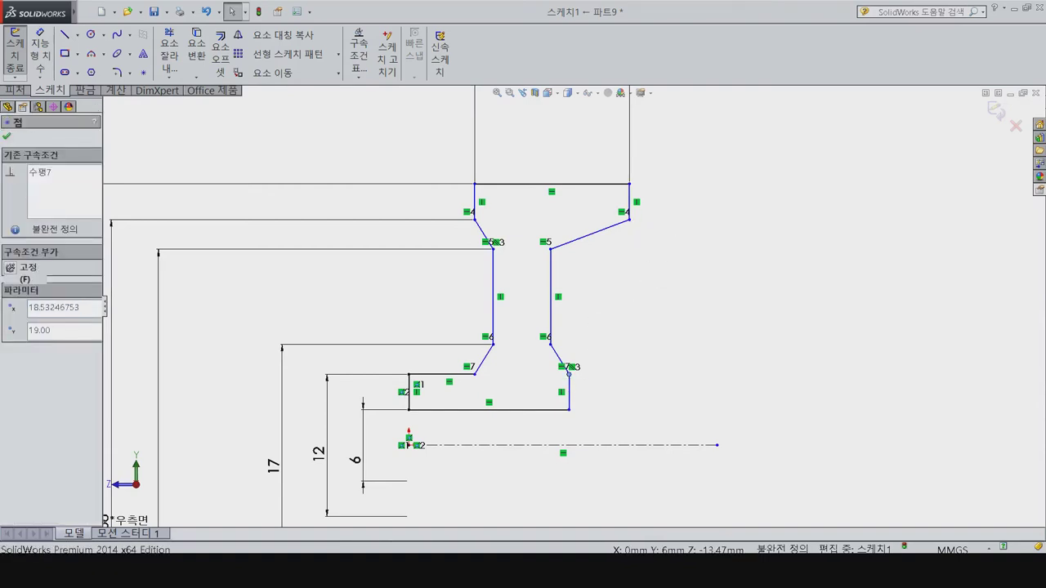
{"action": "left_click", "coordinate": [20, 373]}
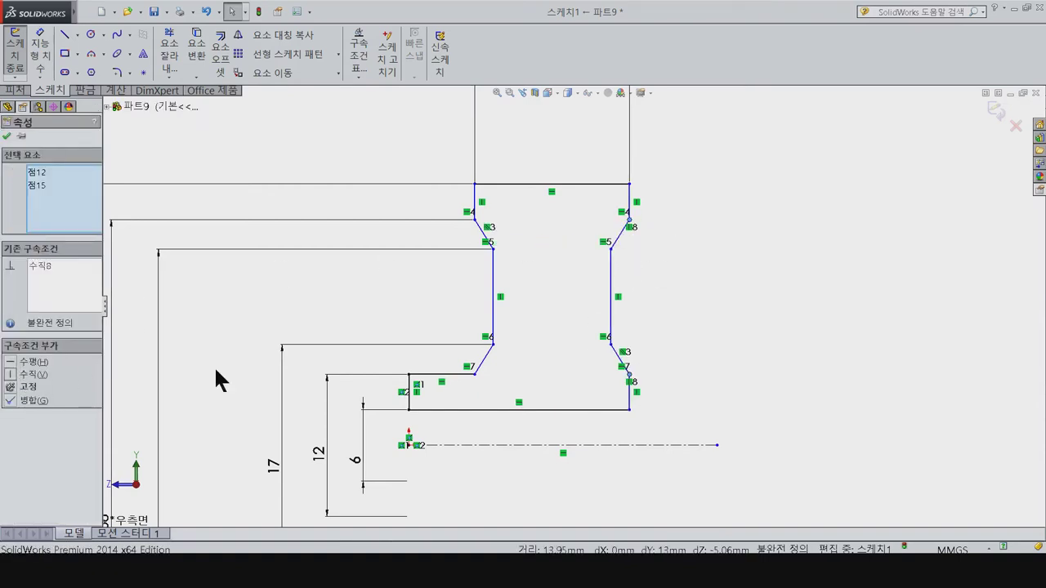
{"action": "left_click", "coordinate": [709, 400]}
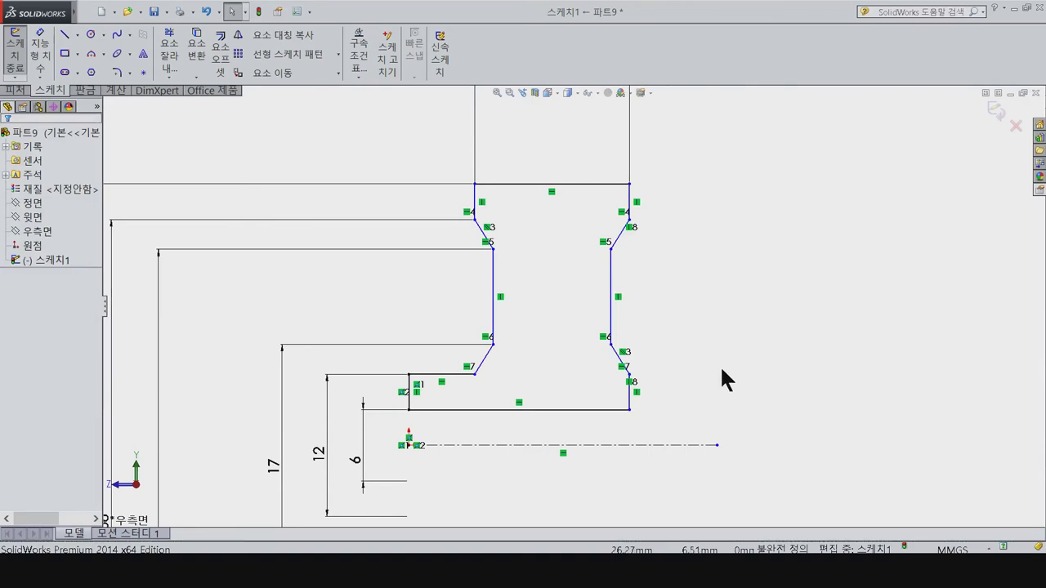
Step: Dimension the gap between the two vertical sides to 8 mm
{"action": "key", "text": "d"}
{"action": "left_click", "coordinate": [611, 286]}
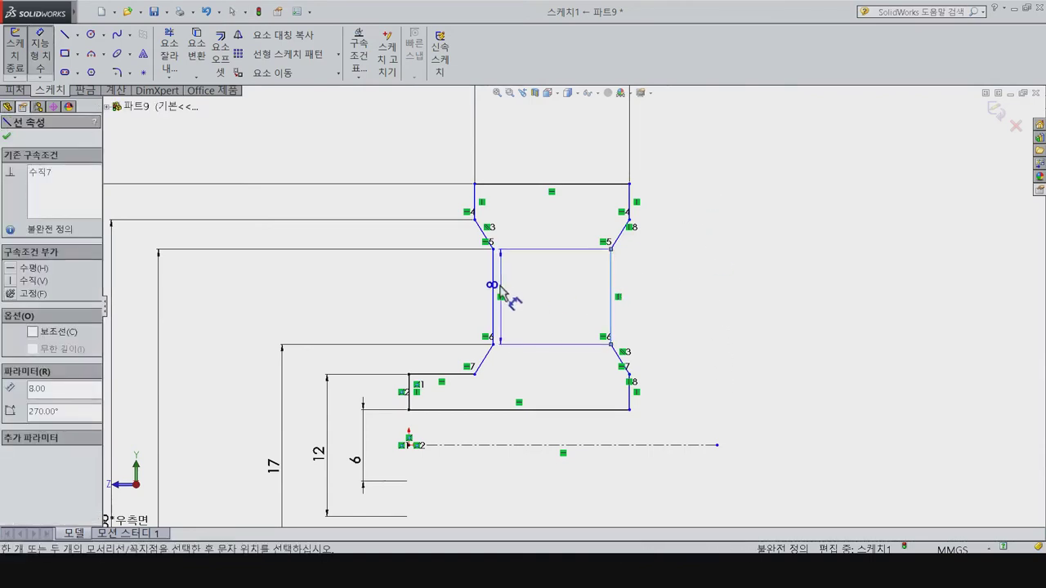
{"action": "left_click", "coordinate": [500, 294]}
{"action": "left_click", "coordinate": [549, 153]}
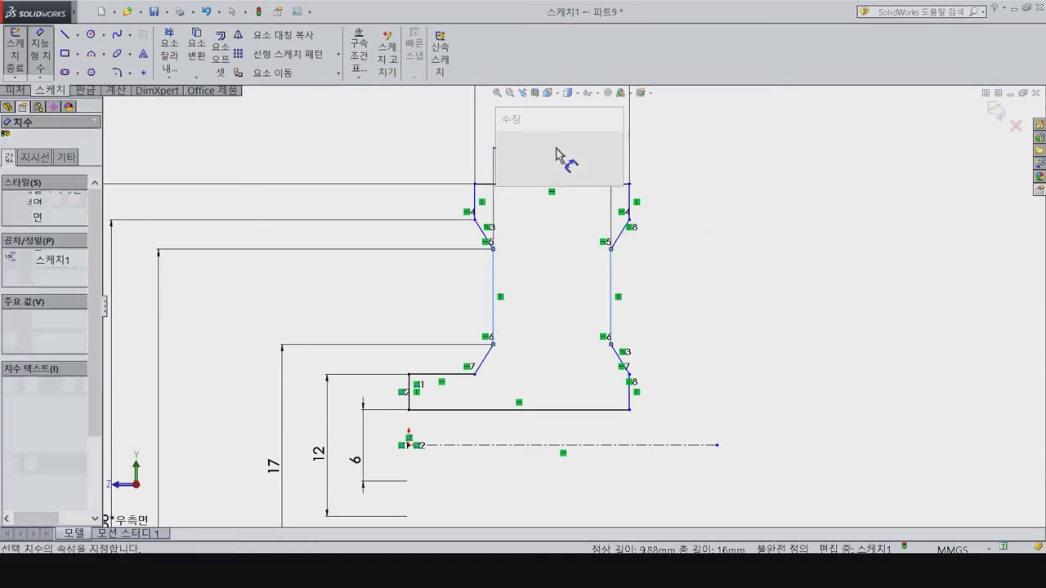
{"action": "type", "text": "8"}
{"action": "key", "text": "Return"}
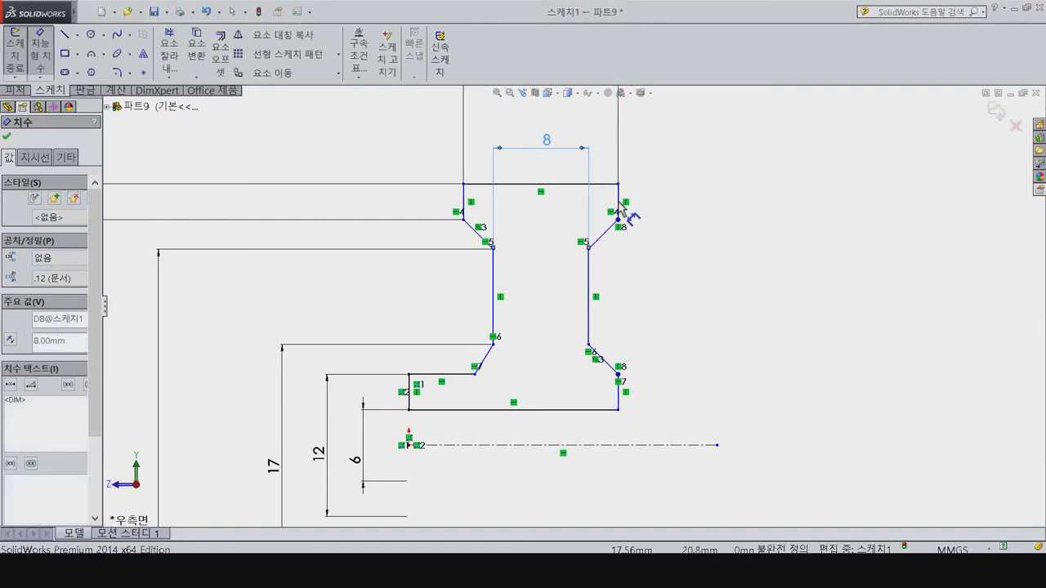
Step: Try a 2.50 dimension to the top-left corner and discard it as over-defining
{"action": "left_click", "coordinate": [588, 278]}
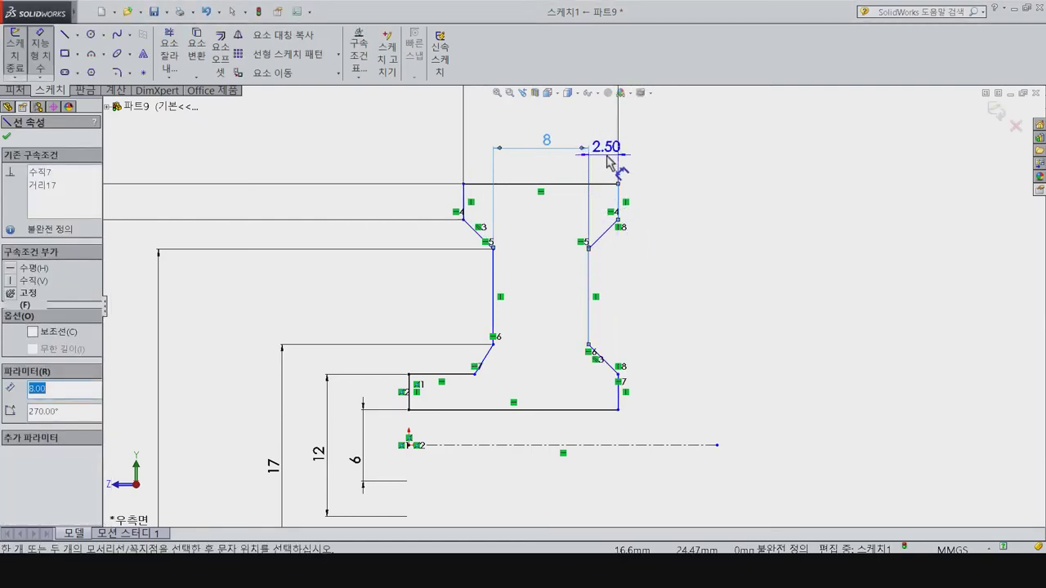
{"action": "key", "text": "Escape"}
{"action": "left_click", "coordinate": [494, 278]}
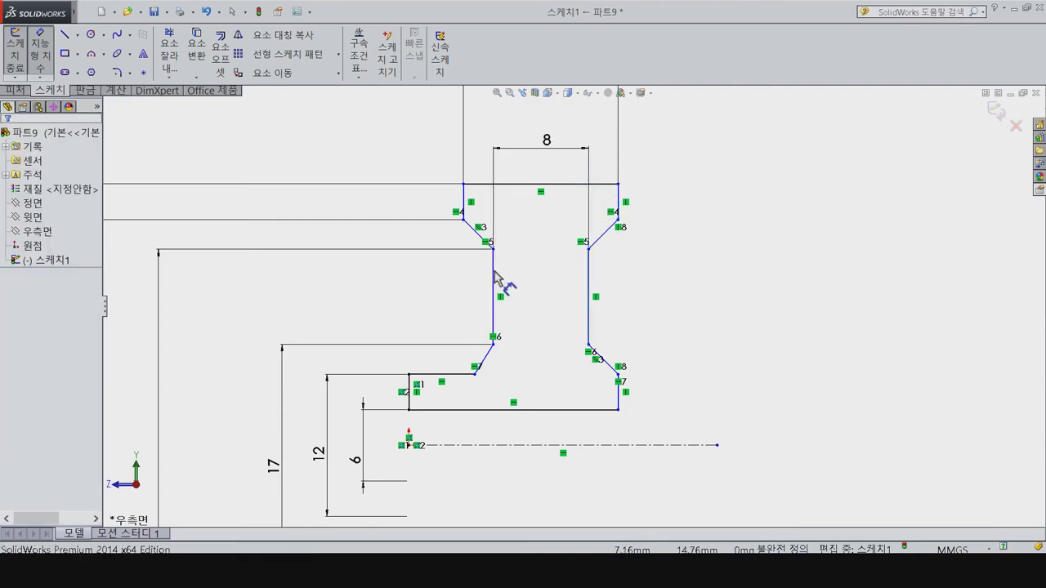
{"action": "left_click", "coordinate": [463, 219]}
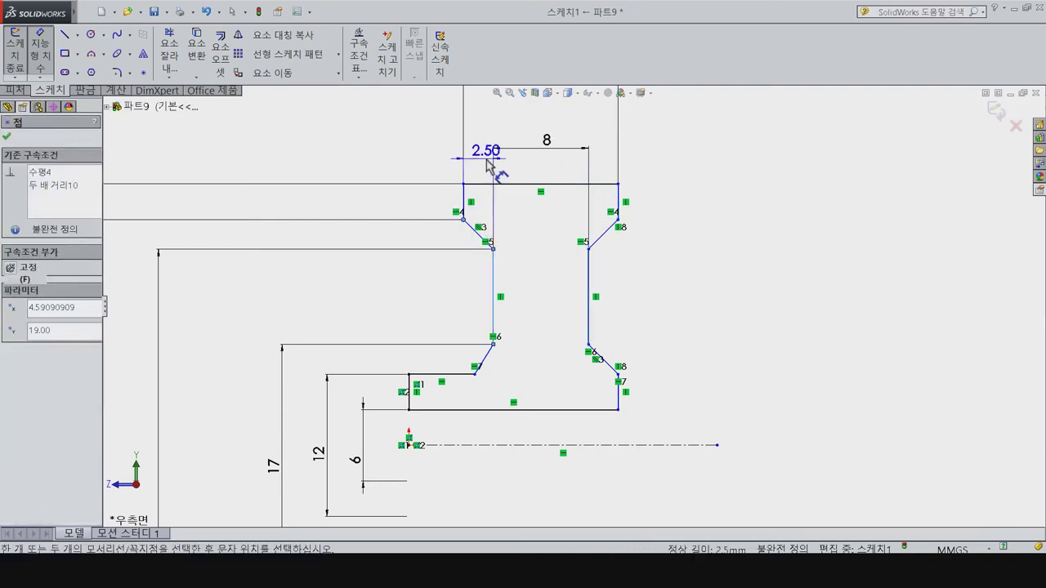
{"action": "left_click", "coordinate": [486, 160]}
{"action": "left_click", "coordinate": [607, 304]}
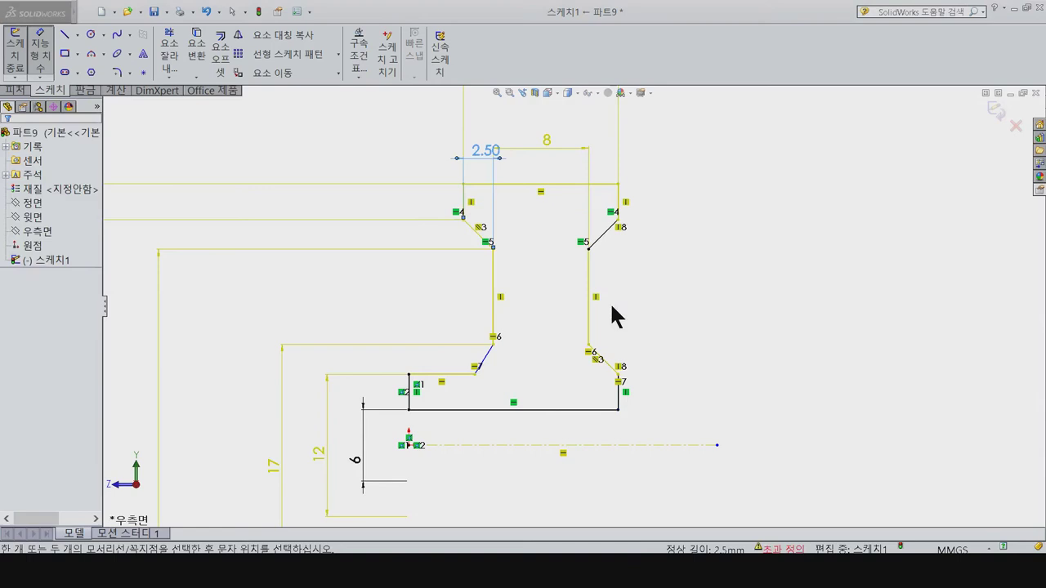
Step: Align the two left chamfer corner points with a Vertical relation
{"action": "left_click", "coordinate": [475, 373]}
{"action": "left_click", "coordinate": [463, 219], "text": "ctrl"}
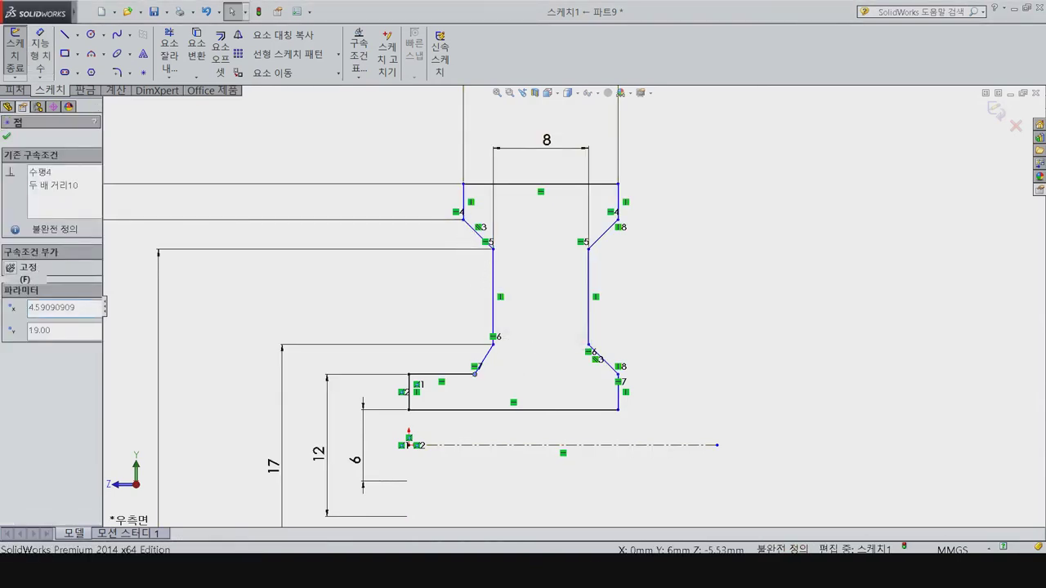
{"action": "left_click", "coordinate": [27, 374]}
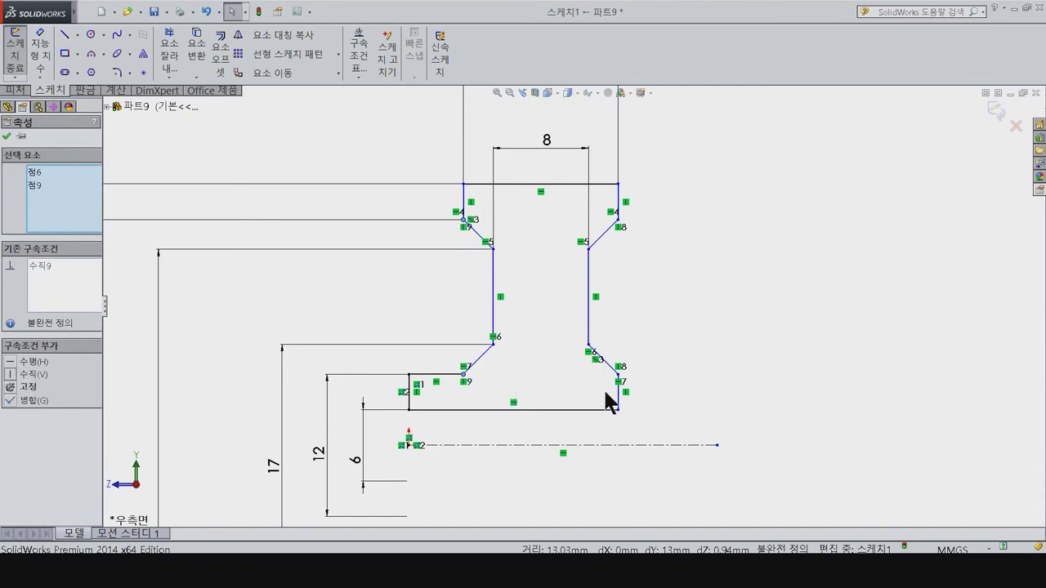
{"action": "left_click", "coordinate": [755, 369]}
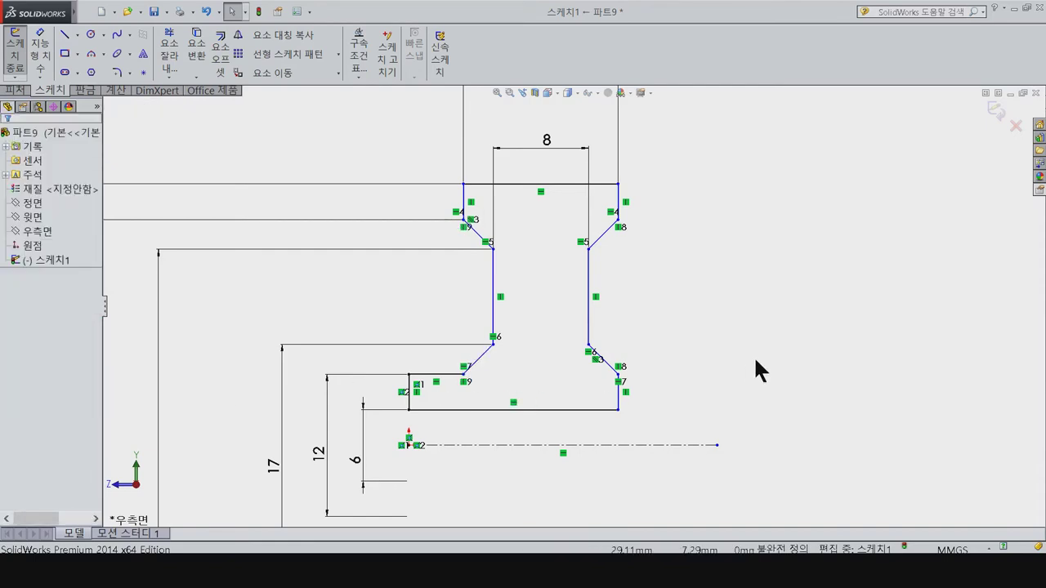
Step: Try angle dimensions on both chamfers, discarding the over-defining 135° angle
{"action": "key", "text": "d"}
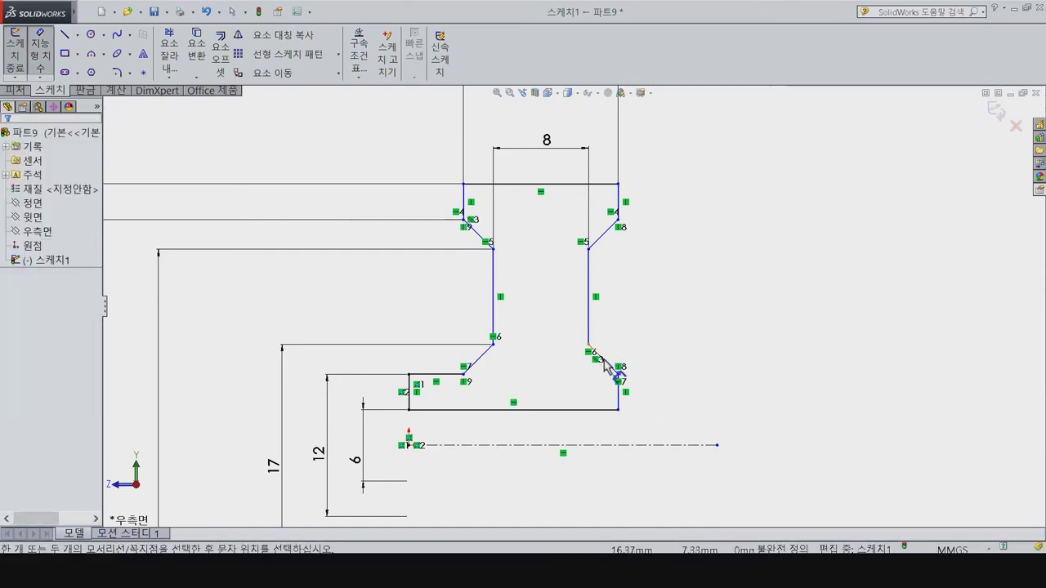
{"action": "left_click", "coordinate": [588, 327]}
{"action": "left_click", "coordinate": [602, 358]}
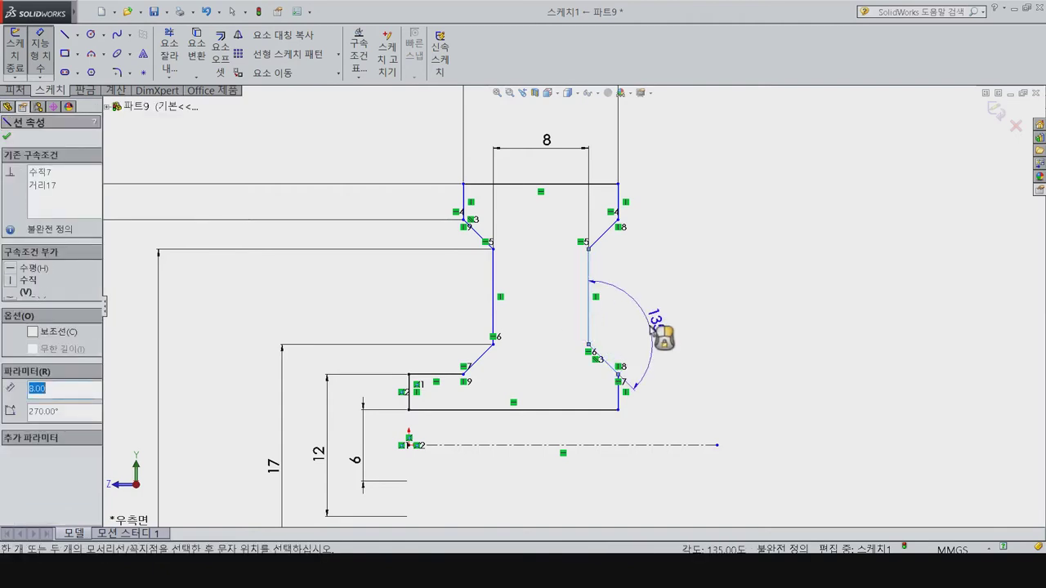
{"action": "left_click", "coordinate": [676, 361]}
{"action": "left_click", "coordinate": [607, 301]}
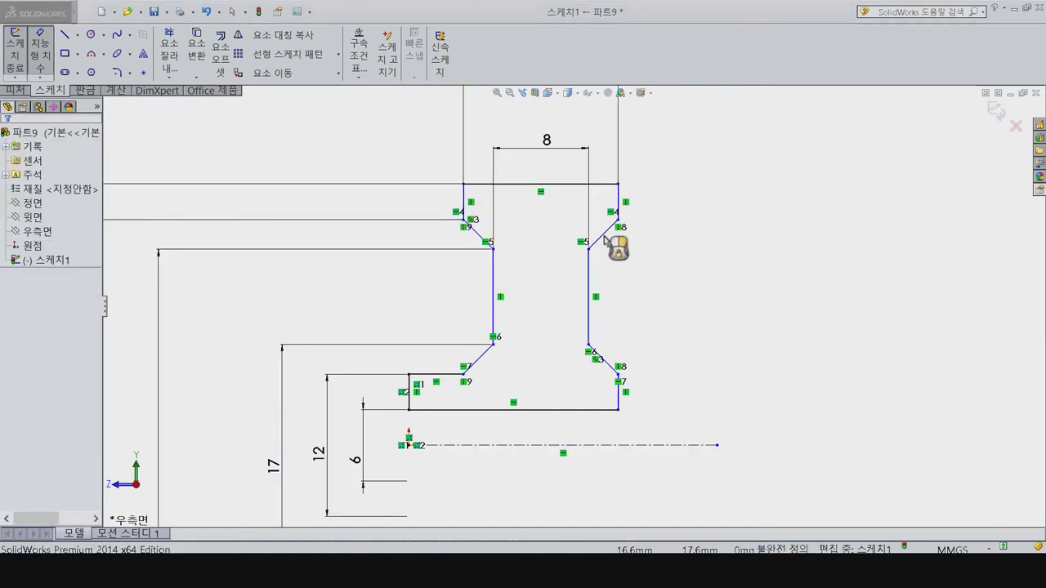
{"action": "left_click", "coordinate": [598, 237]}
{"action": "left_click", "coordinate": [588, 274]}
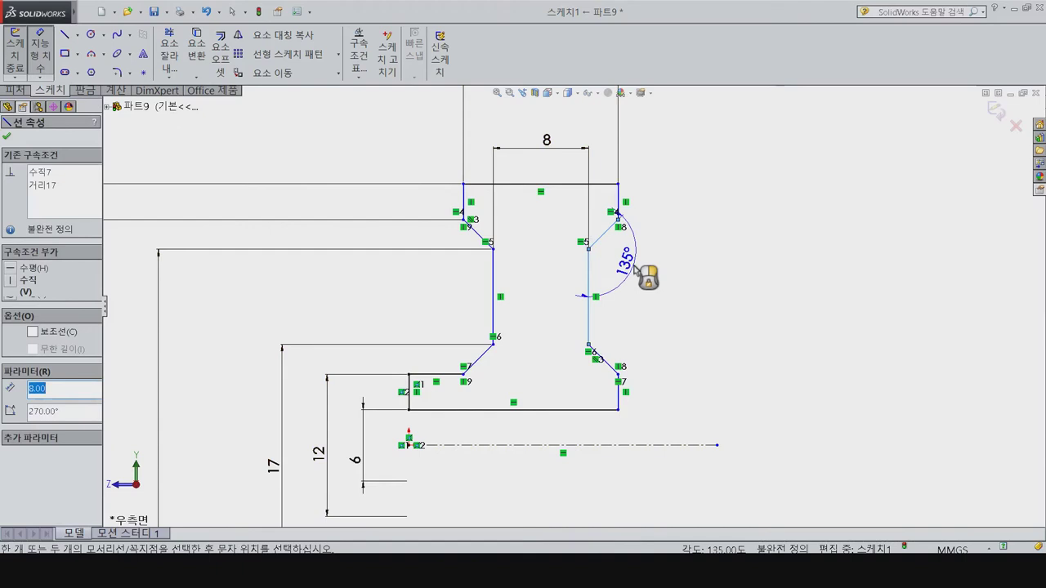
{"action": "key", "text": "Escape"}
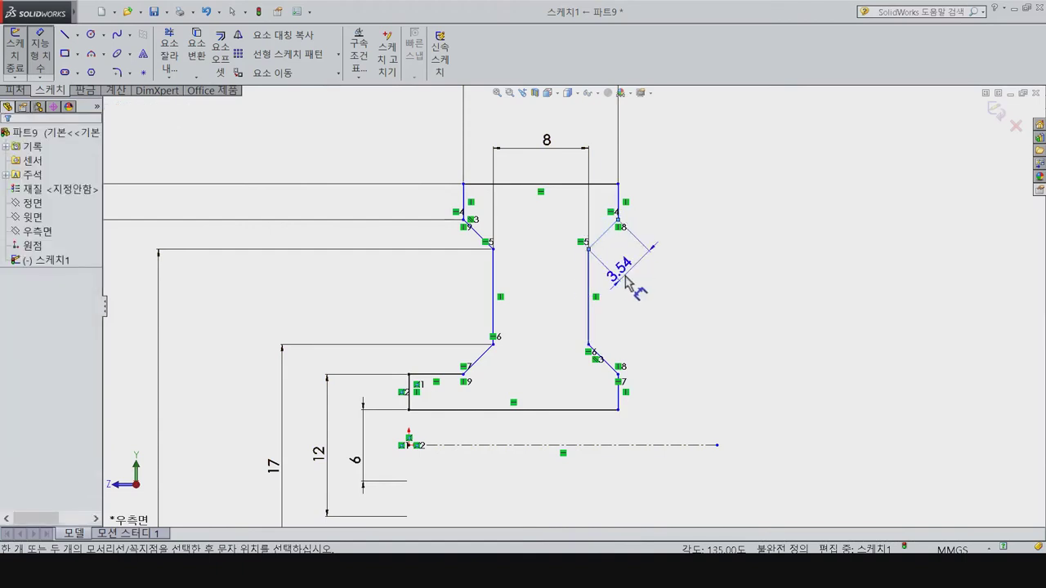
{"action": "key", "text": "Escape"}
{"action": "key", "text": "Escape"}
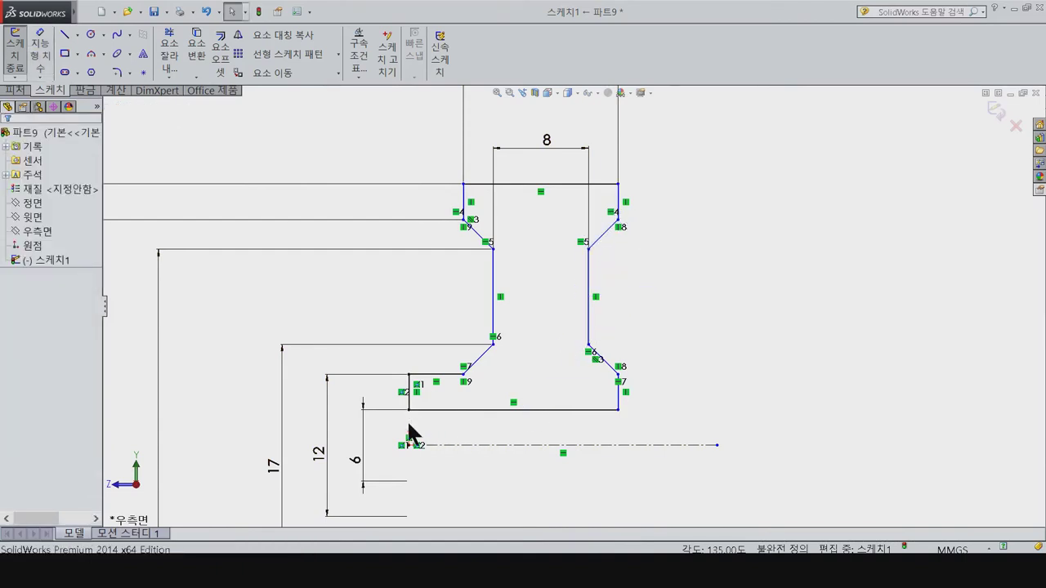
{"action": "left_click", "coordinate": [408, 411]}
{"action": "left_click", "coordinate": [410, 446], "text": "ctrl"}
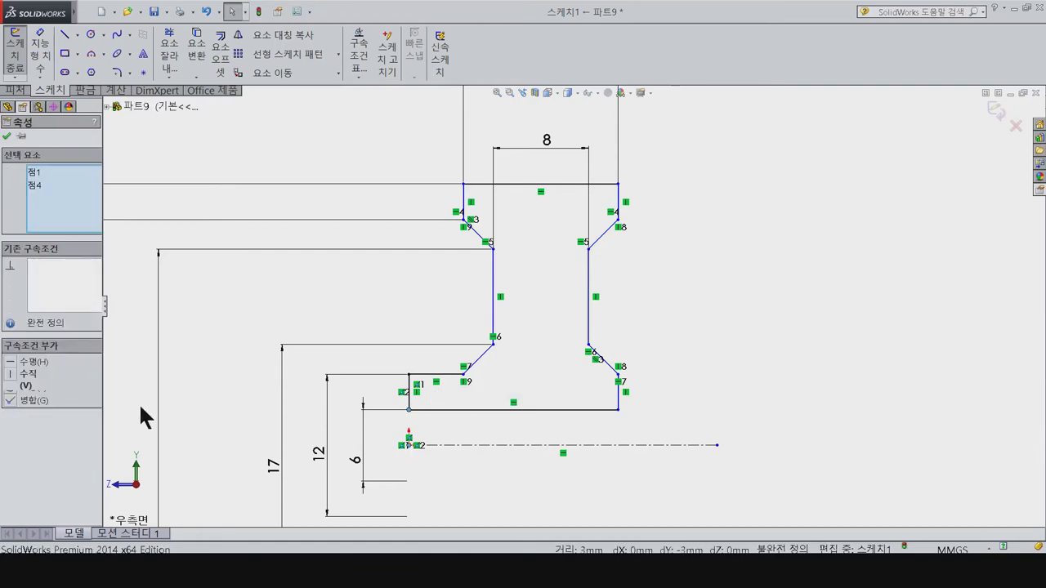
Step: Nudge the vertical sides right and dimension the profile's bottom edge to 23 mm
{"action": "left_click", "coordinate": [668, 350]}
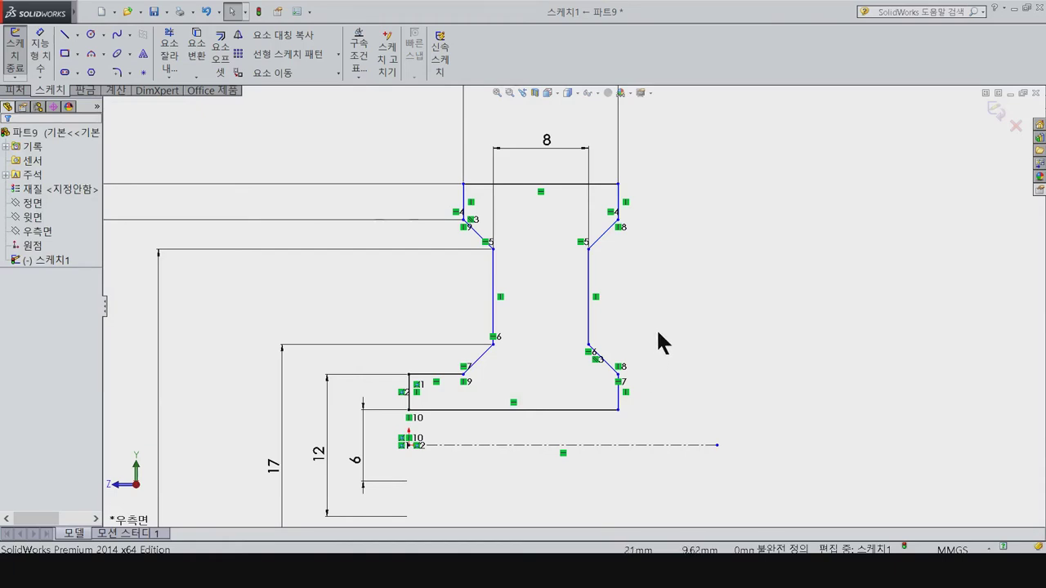
{"action": "left_click", "coordinate": [588, 344]}
{"action": "left_click_drag", "start_coordinate": [589, 346], "coordinate": [612, 306]}
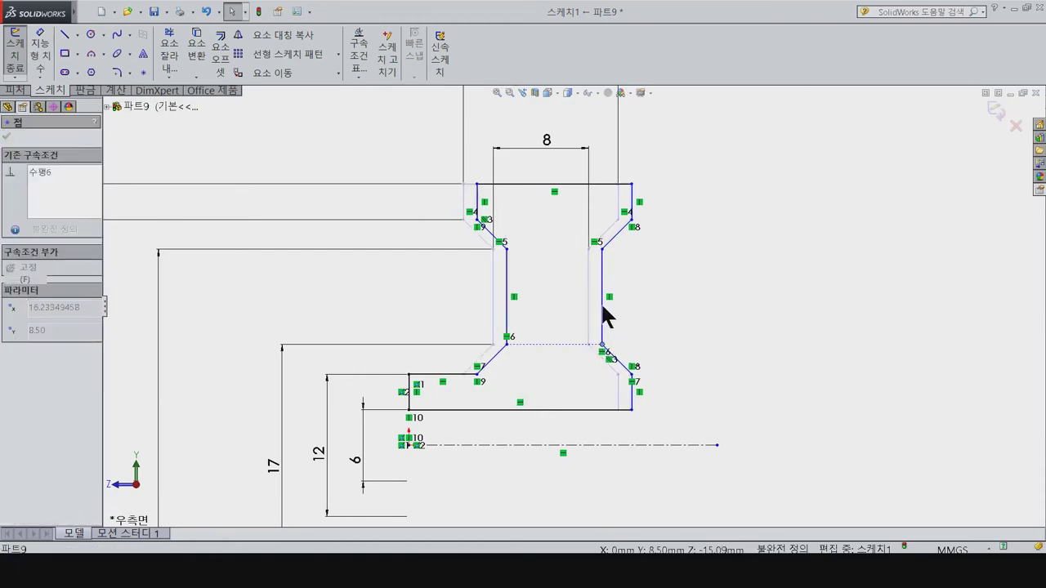
{"action": "right_click_drag", "start_coordinate": [560, 357], "coordinate": [547, 400]}
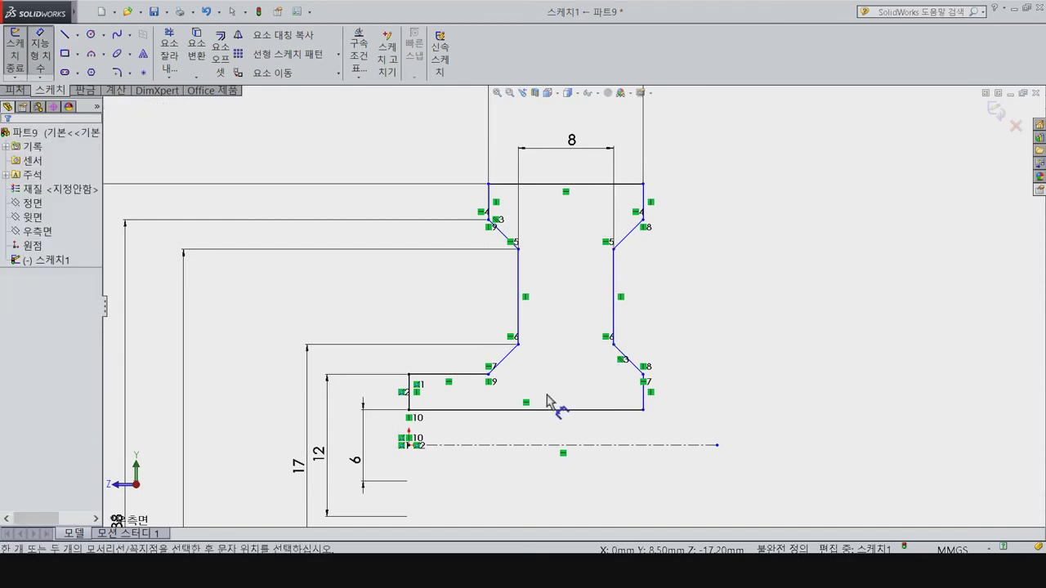
{"action": "left_click", "coordinate": [555, 411]}
{"action": "left_click", "coordinate": [582, 502]}
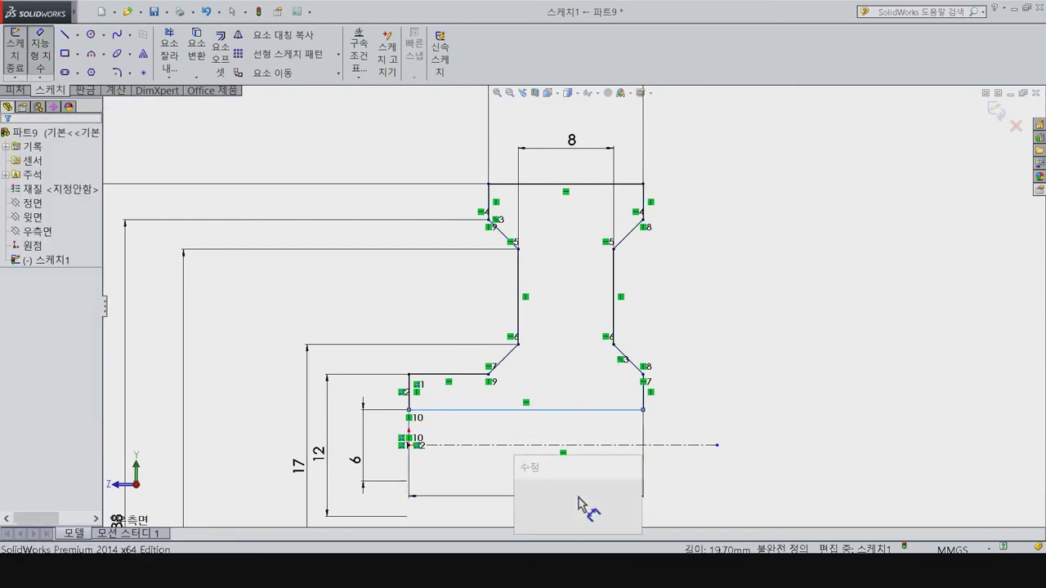
{"action": "type", "text": "23"}
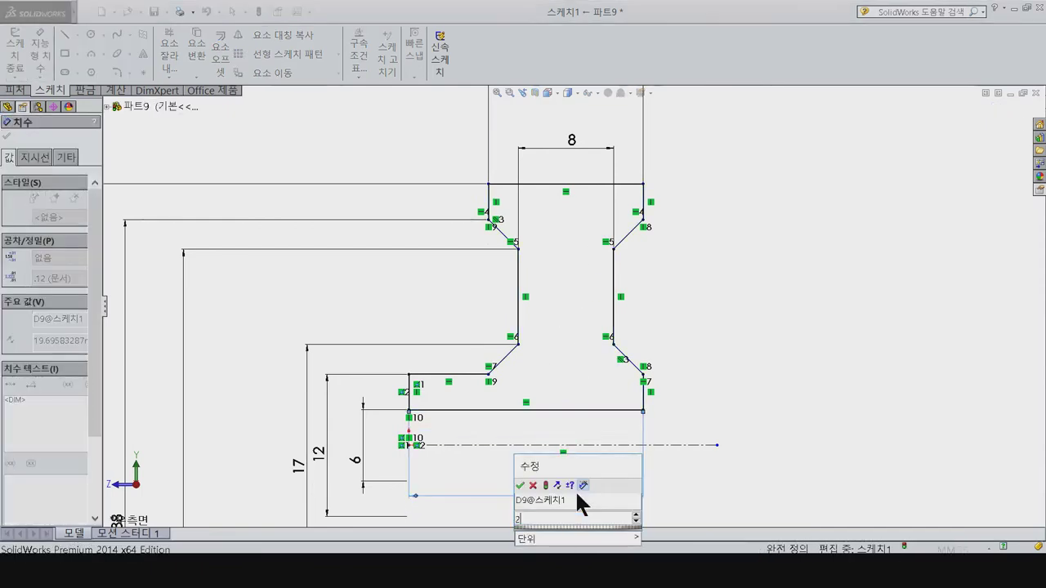
{"action": "key", "text": "Return"}
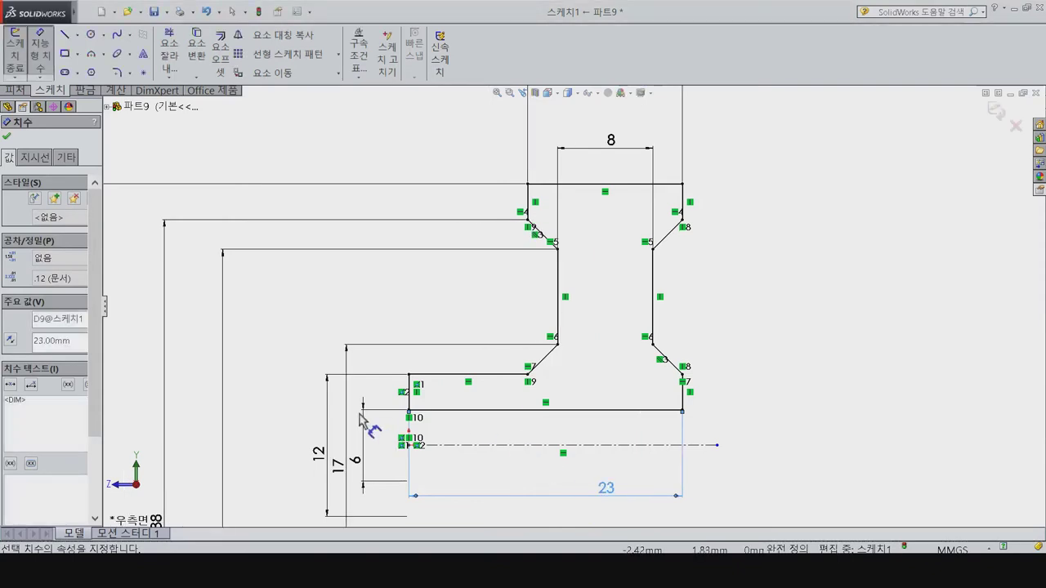
{"action": "left_click", "coordinate": [15, 90]}
{"action": "left_click", "coordinate": [56, 58]}
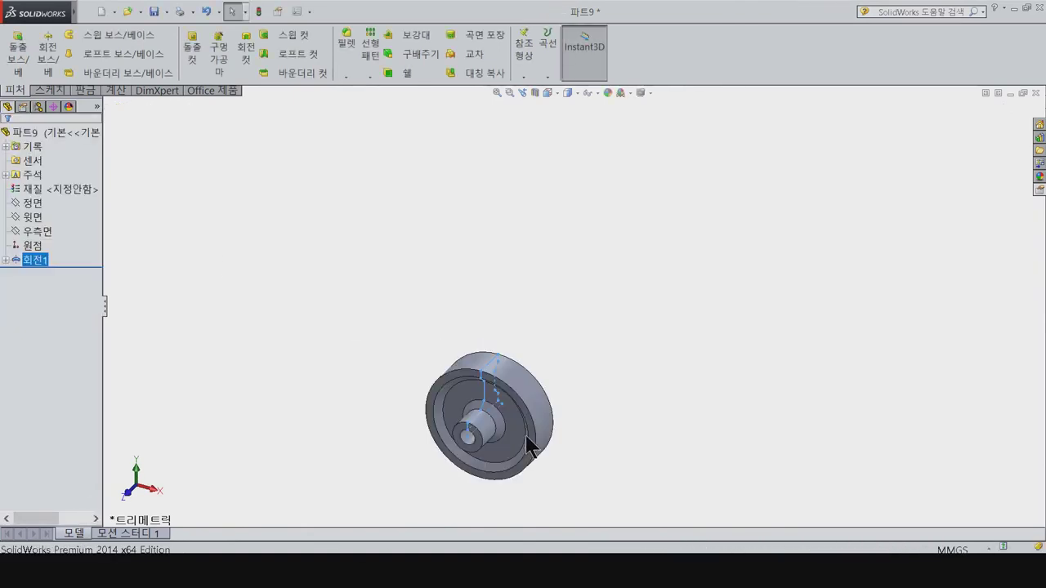
Step: Select the Revolve1 wheel and switch to the Front view with Ctrl+1
{"action": "scroll", "coordinate": [515, 428], "scroll_direction": "down", "scroll_amount": 5}
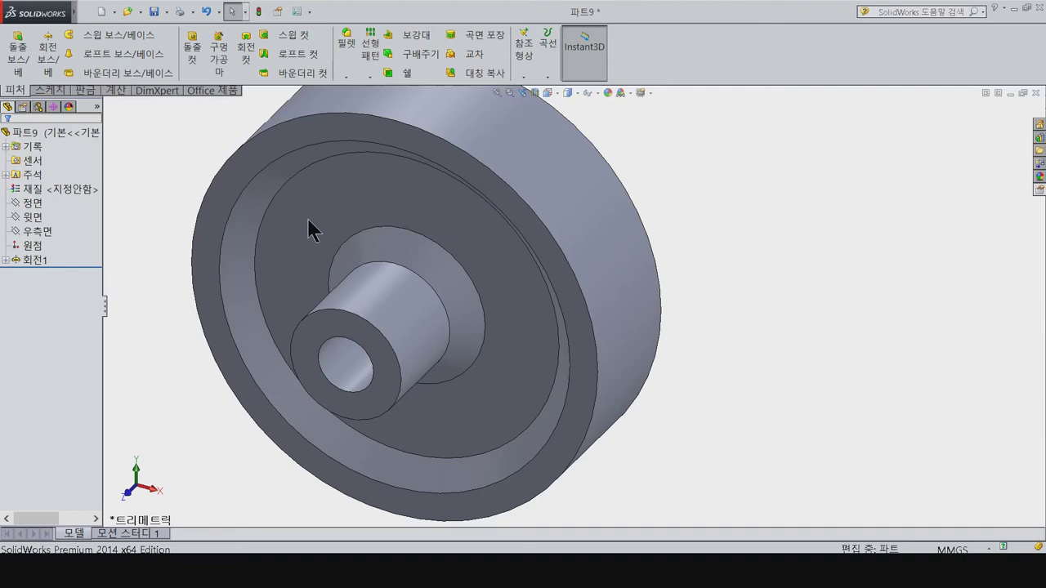
{"action": "left_click", "coordinate": [385, 190]}
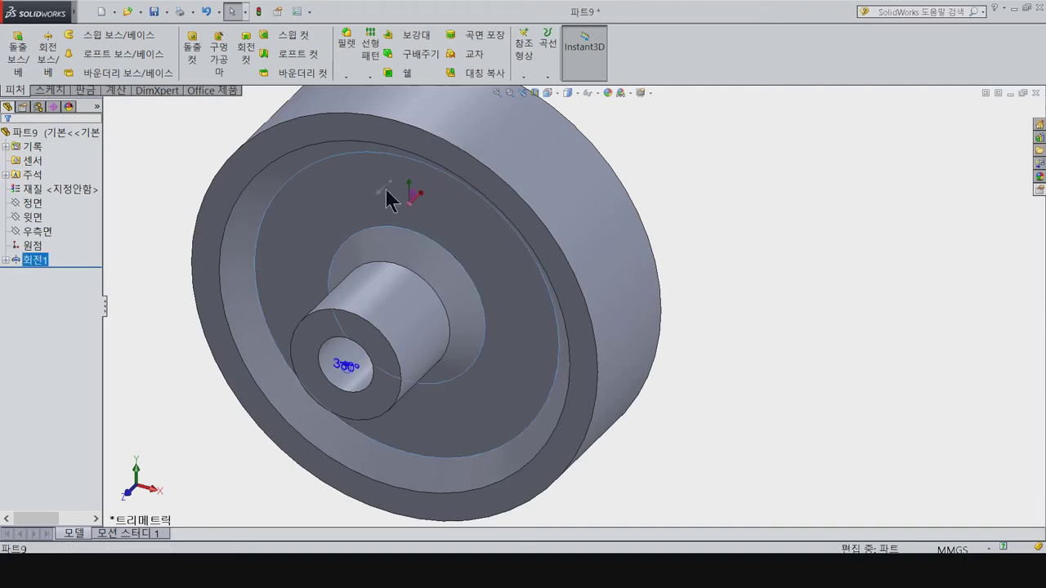
{"action": "key", "text": "ctrl+1"}
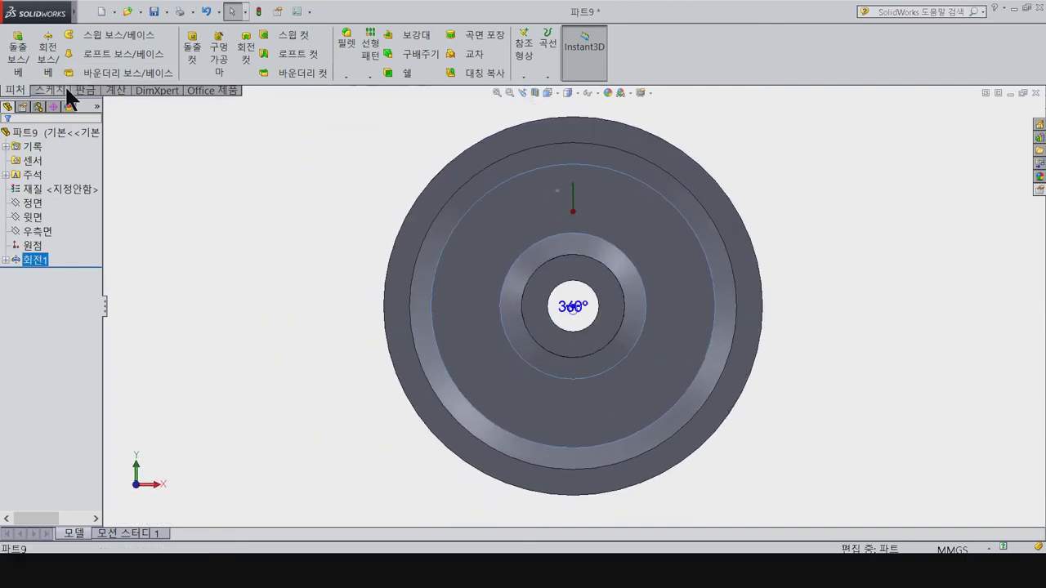
Step: Sketch a 7 mm diameter circle on the wheel's front face above the centre
{"action": "left_click", "coordinate": [68, 90]}
{"action": "left_click", "coordinate": [91, 34]}
{"action": "left_click", "coordinate": [433, 178]}
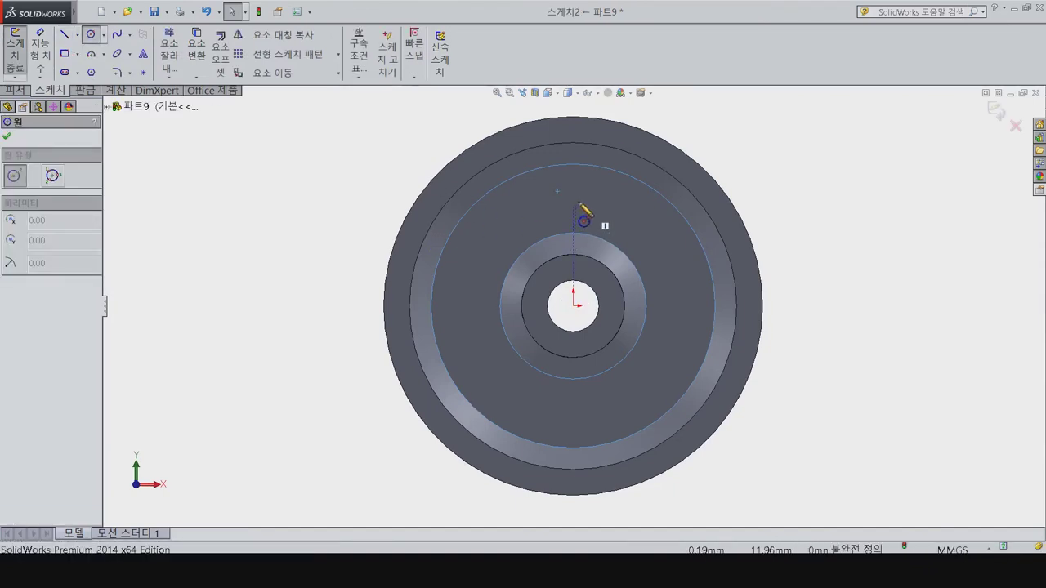
{"action": "left_click", "coordinate": [573, 198]}
{"action": "left_click", "coordinate": [590, 213]}
{"action": "key", "text": "d"}
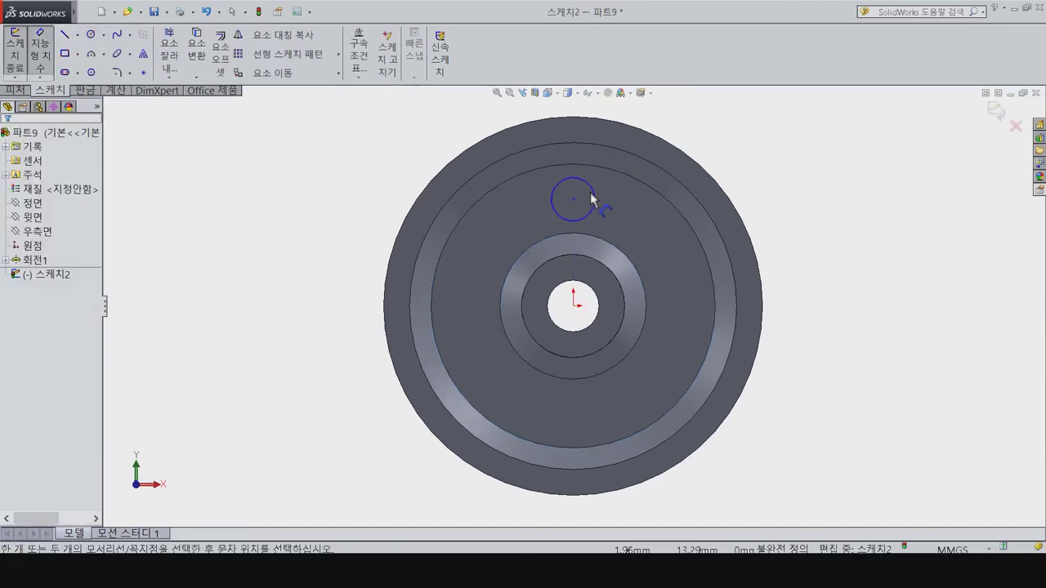
{"action": "left_click", "coordinate": [595, 203]}
{"action": "left_click", "coordinate": [815, 221]}
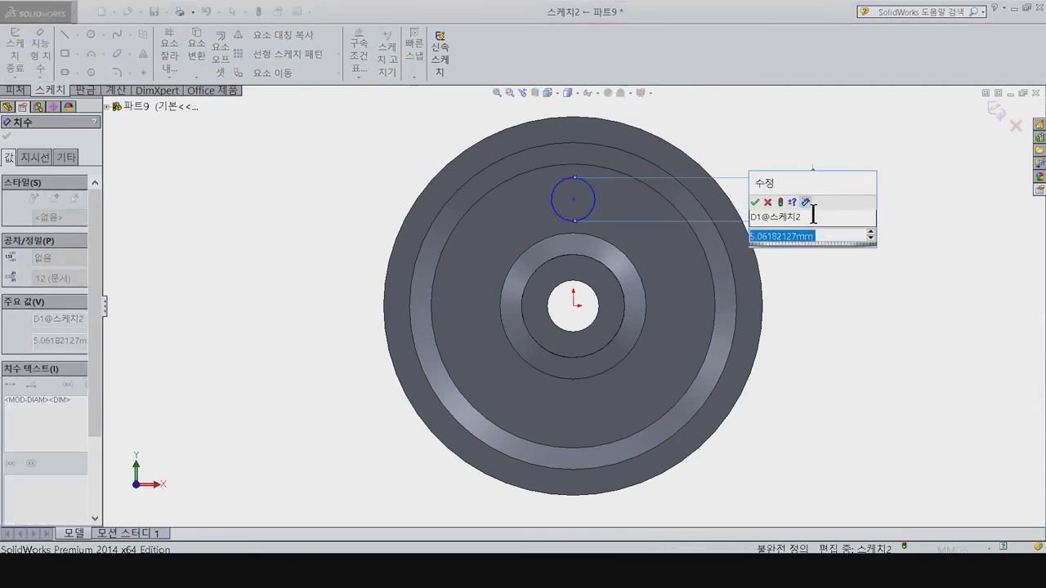
{"action": "type", "text": "7"}
{"action": "key", "text": "Return"}
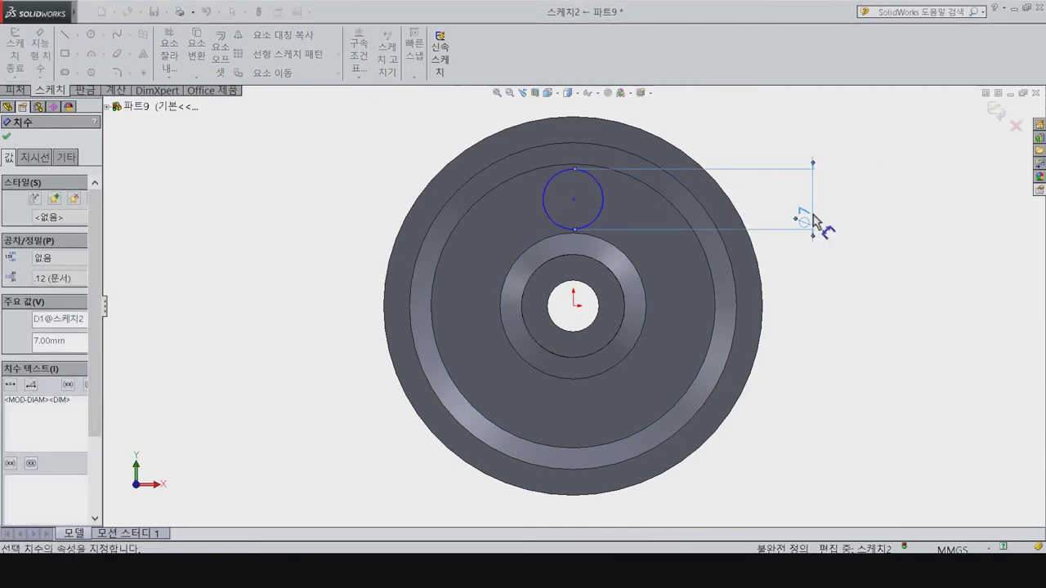
Step: Dimension the circle centre 12.5 mm from the origin
{"action": "left_click", "coordinate": [573, 199]}
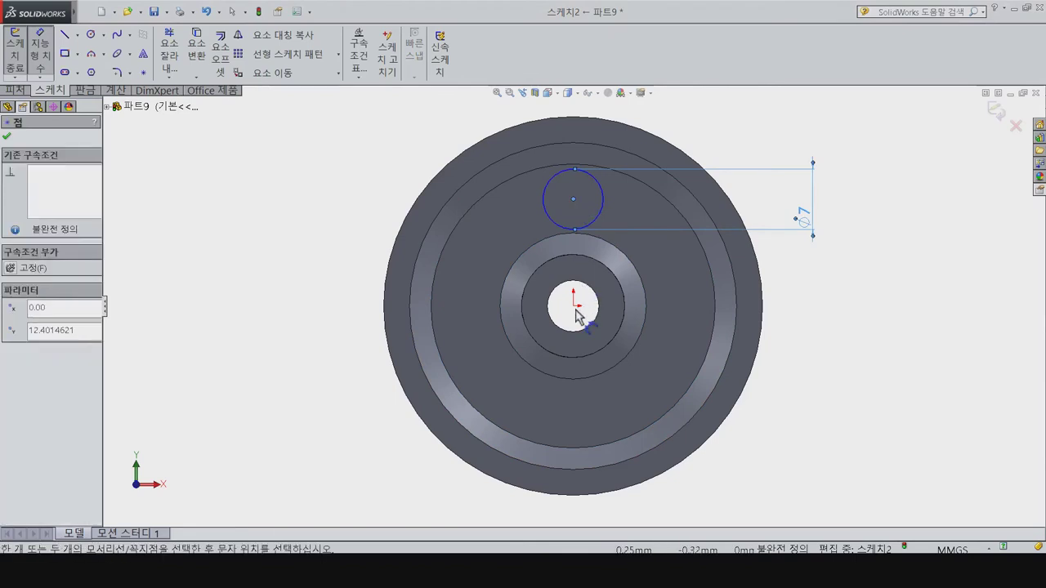
{"action": "left_click", "coordinate": [575, 306]}
{"action": "left_click", "coordinate": [290, 304]}
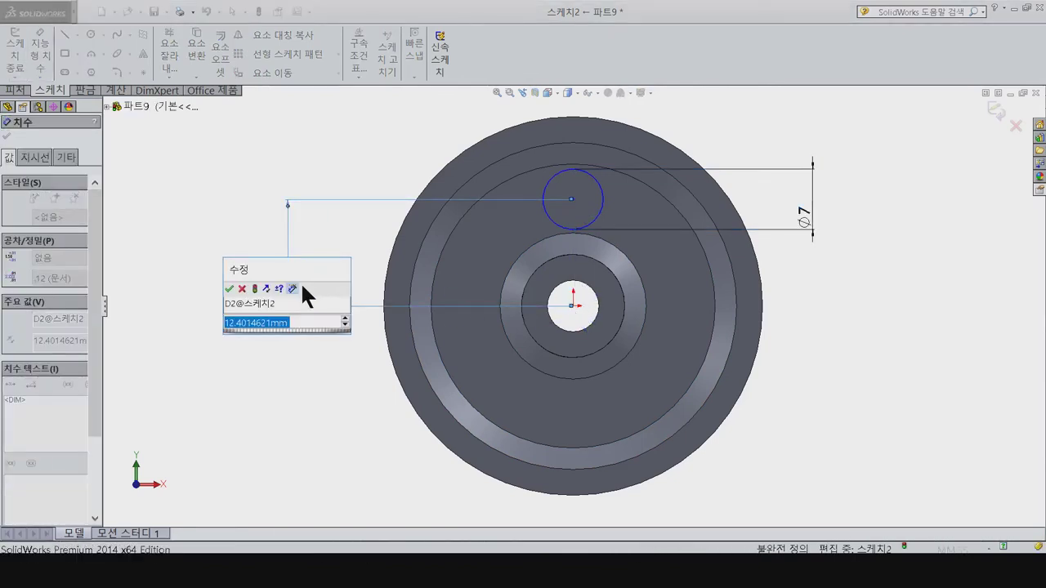
{"action": "type", "text": "12.5"}
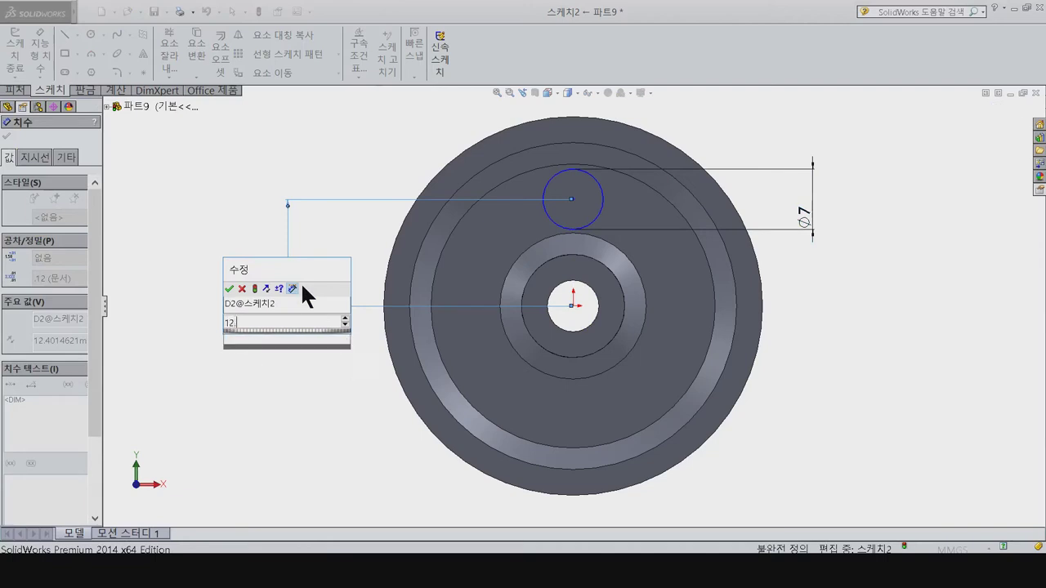
{"action": "key", "text": "Return"}
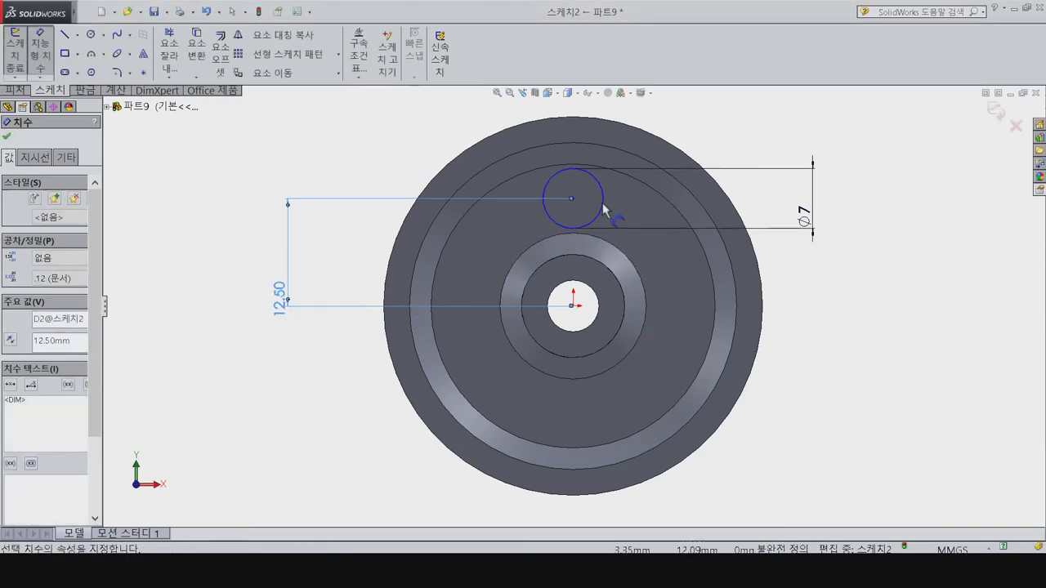
{"action": "key", "text": "Escape"}
{"action": "key", "text": "Escape"}
Step: Add a Vertical relation between the circle centre and the origin
{"action": "left_click", "coordinate": [574, 199]}
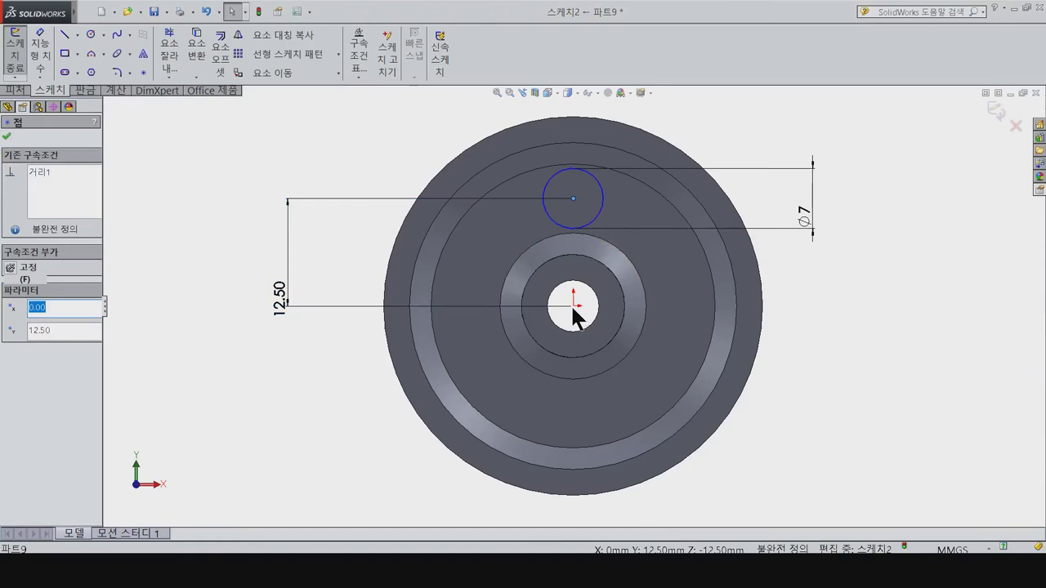
{"action": "left_click", "coordinate": [574, 307], "text": "ctrl"}
{"action": "left_click", "coordinate": [31, 373]}
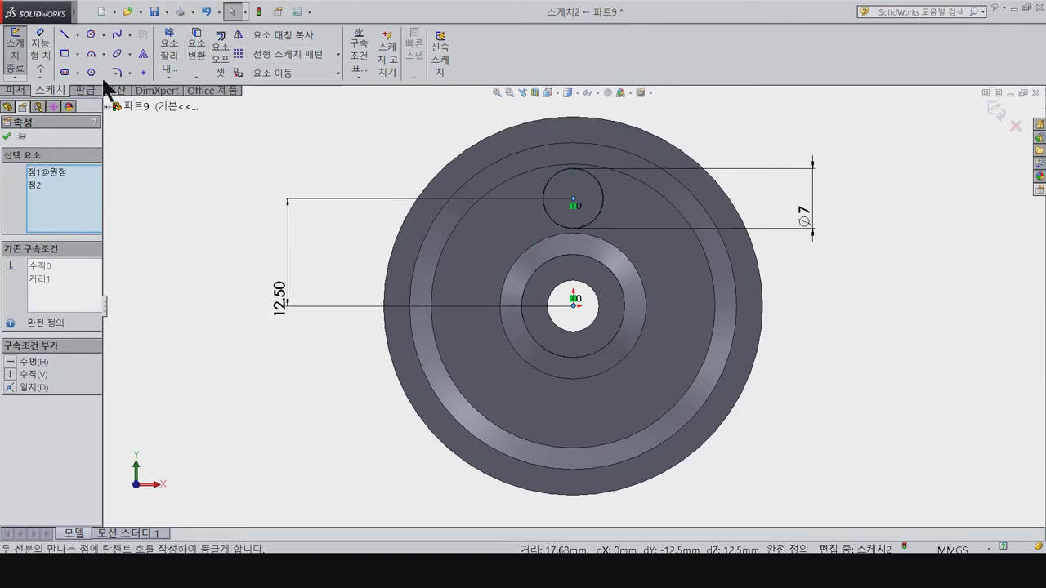
{"action": "scroll", "coordinate": [75, 96], "scroll_direction": "up", "scroll_amount": 1}
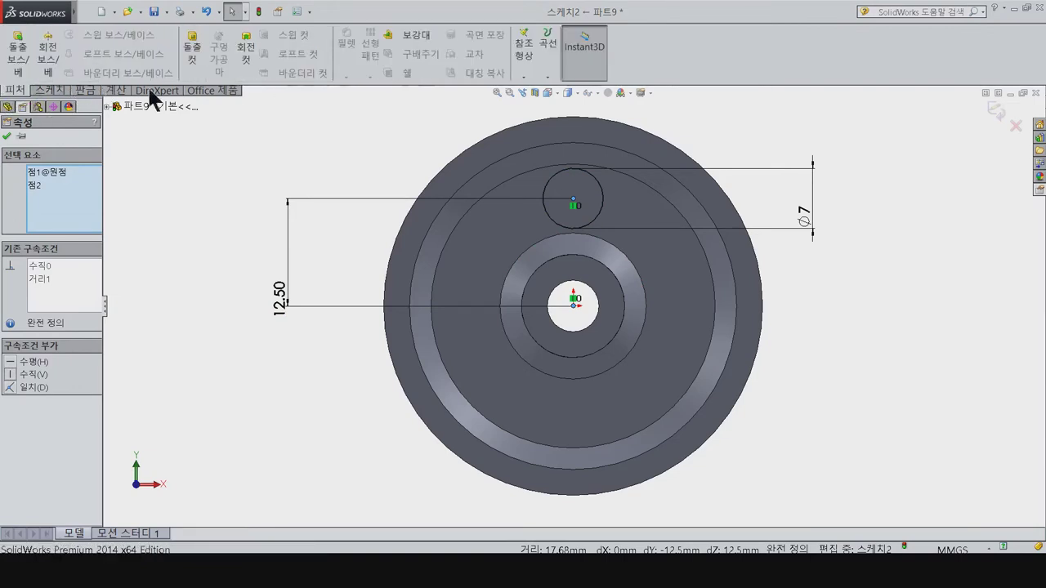
{"action": "left_click", "coordinate": [187, 61]}
Step: Cut the Ø7 circle Through All into the wheel
{"action": "left_click", "coordinate": [65, 212]}
{"action": "left_click", "coordinate": [50, 225]}
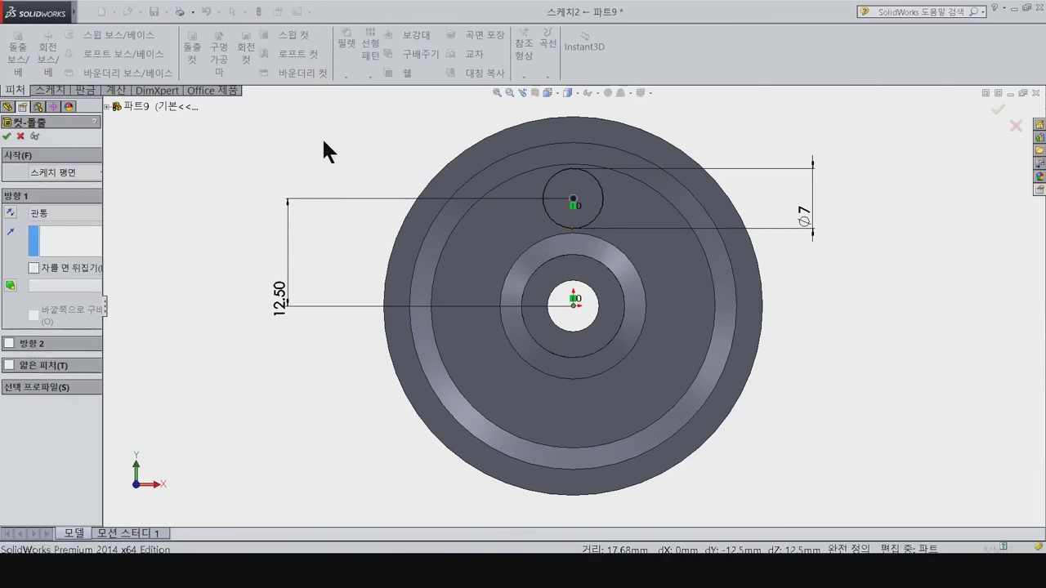
{"action": "key", "text": "Return"}
Step: Circular-pattern the hole around the hub edge as 8 equally spaced instances
{"action": "left_click", "coordinate": [373, 73]}
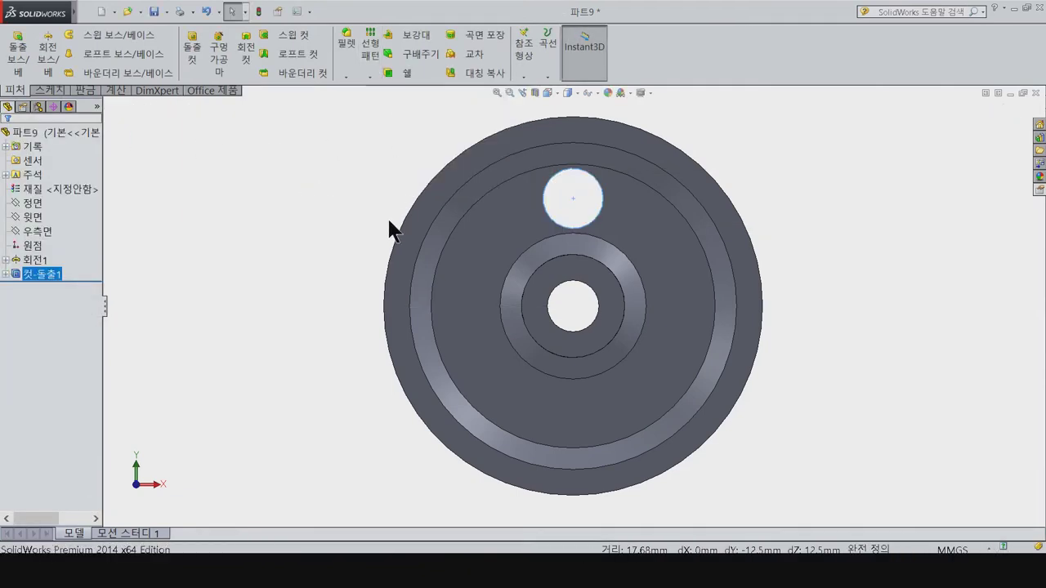
{"action": "left_click", "coordinate": [554, 266]}
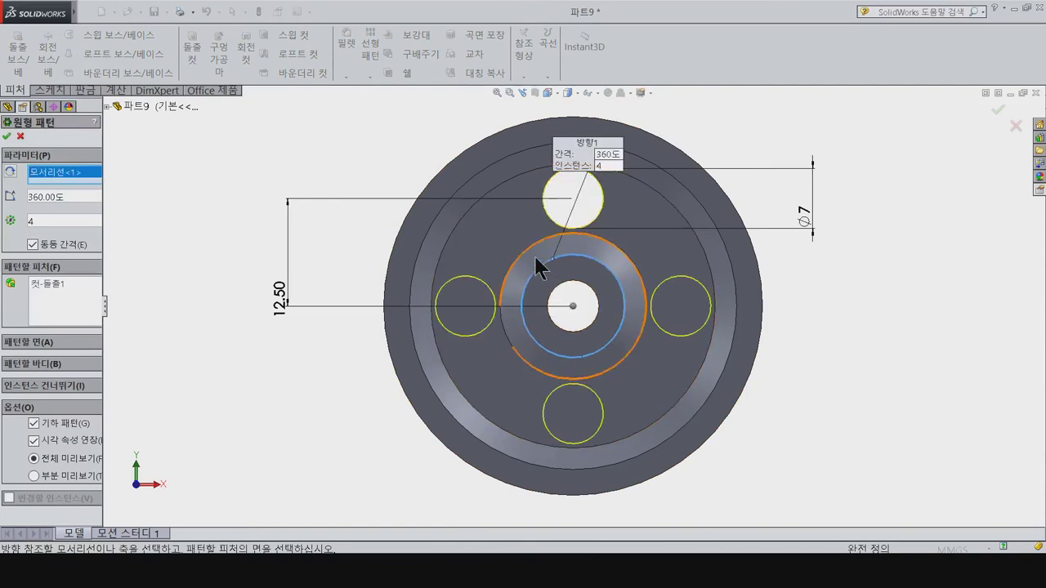
{"action": "type", "text": "8"}
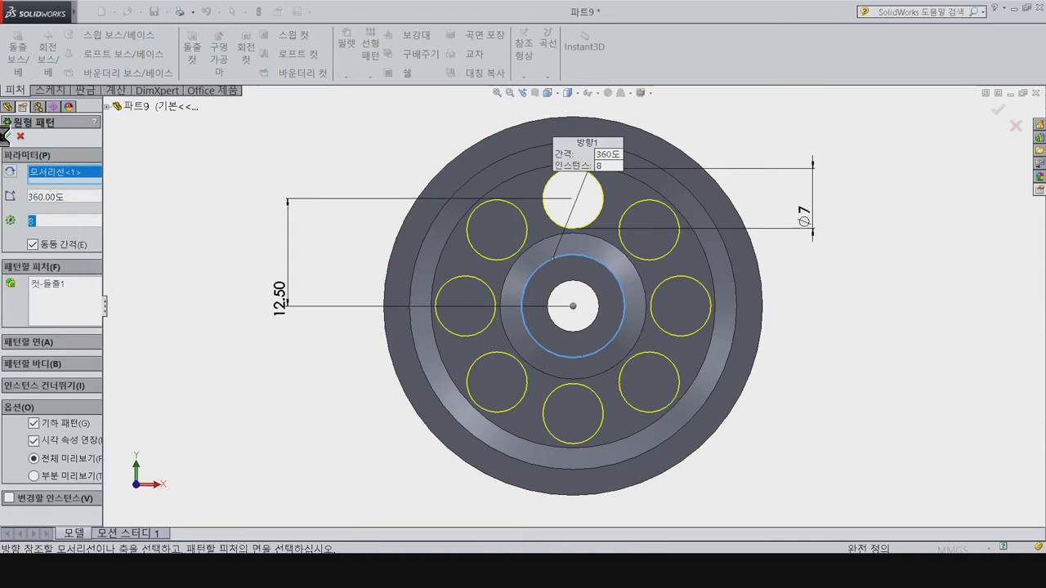
{"action": "left_click", "coordinate": [6, 134]}
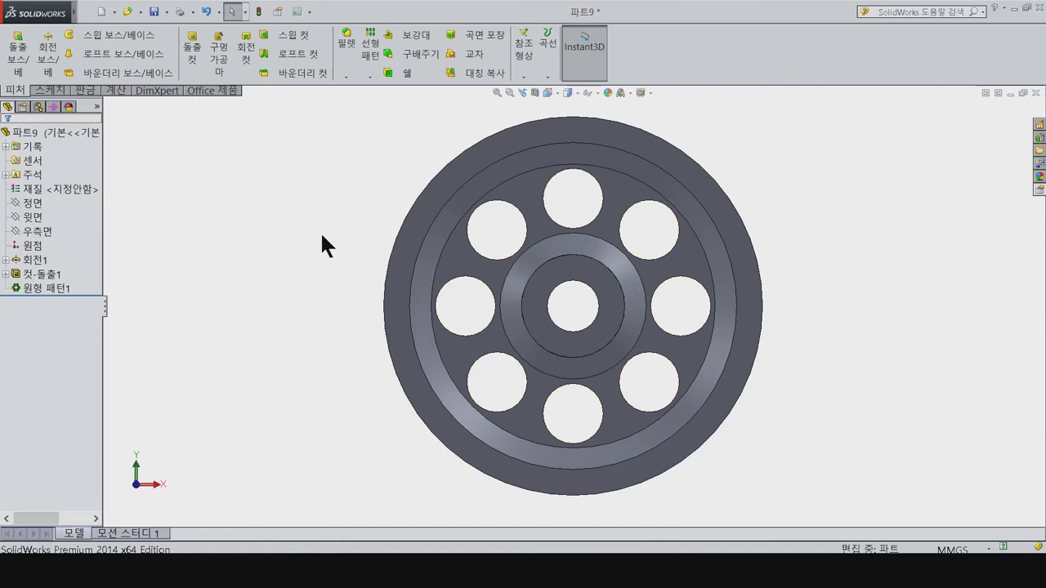
Step: Sketch a circle on the Top Plane, vertically aligned with the origin
{"action": "middle_click_drag", "start_coordinate": [321, 245], "coordinate": [270, 249]}
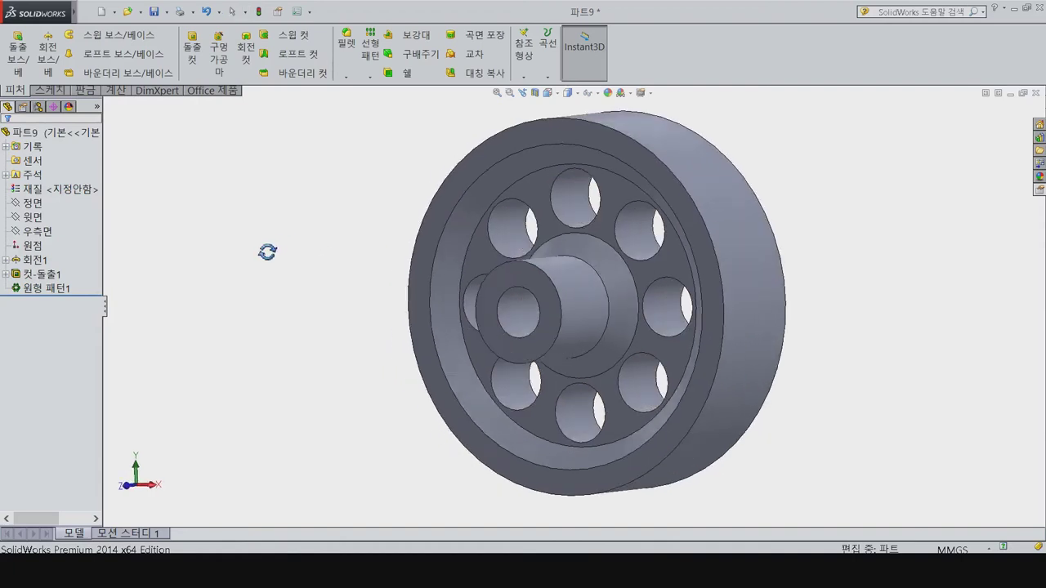
{"action": "left_click", "coordinate": [32, 218]}
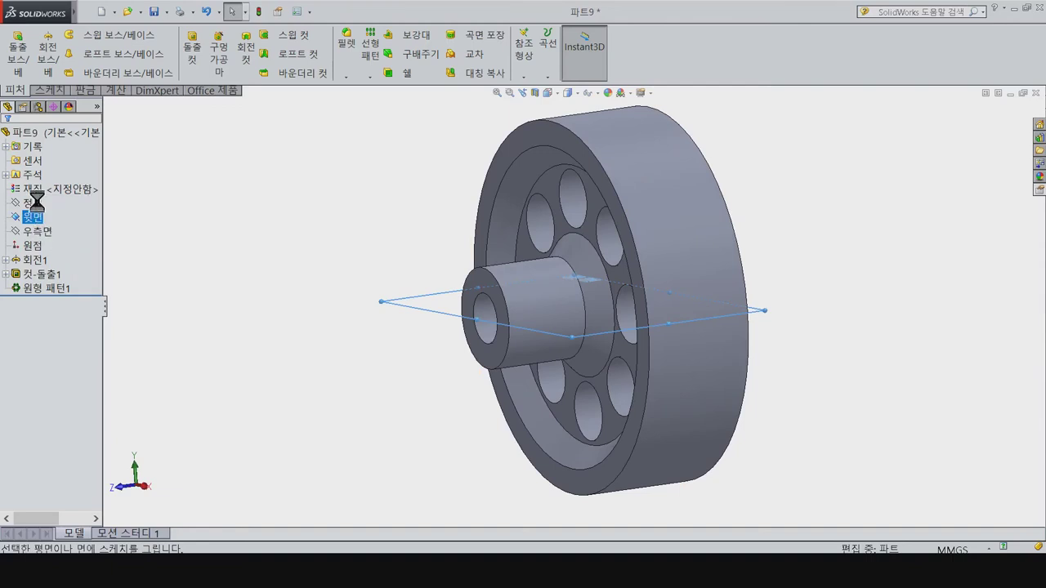
{"action": "left_click", "coordinate": [39, 209]}
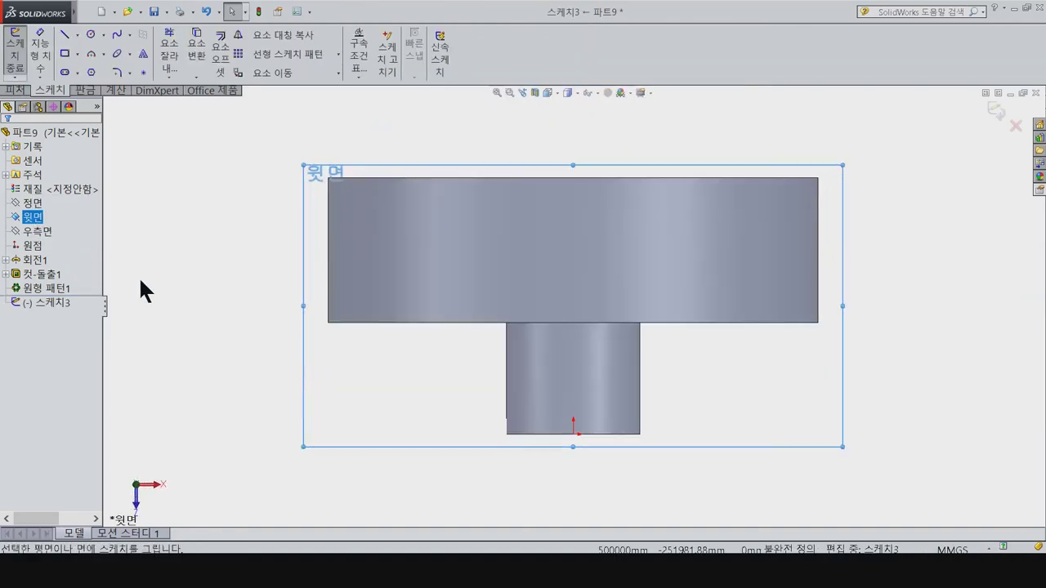
{"action": "left_click", "coordinate": [91, 36]}
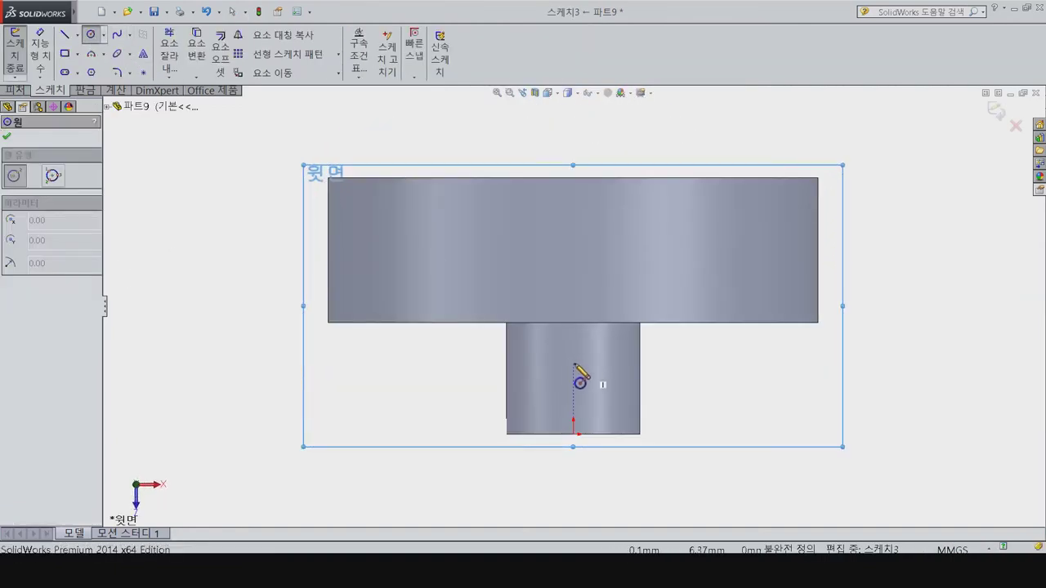
{"action": "left_click", "coordinate": [573, 363]}
{"action": "left_click", "coordinate": [590, 379]}
{"action": "key", "text": "Escape"}
{"action": "left_click", "coordinate": [572, 433]}
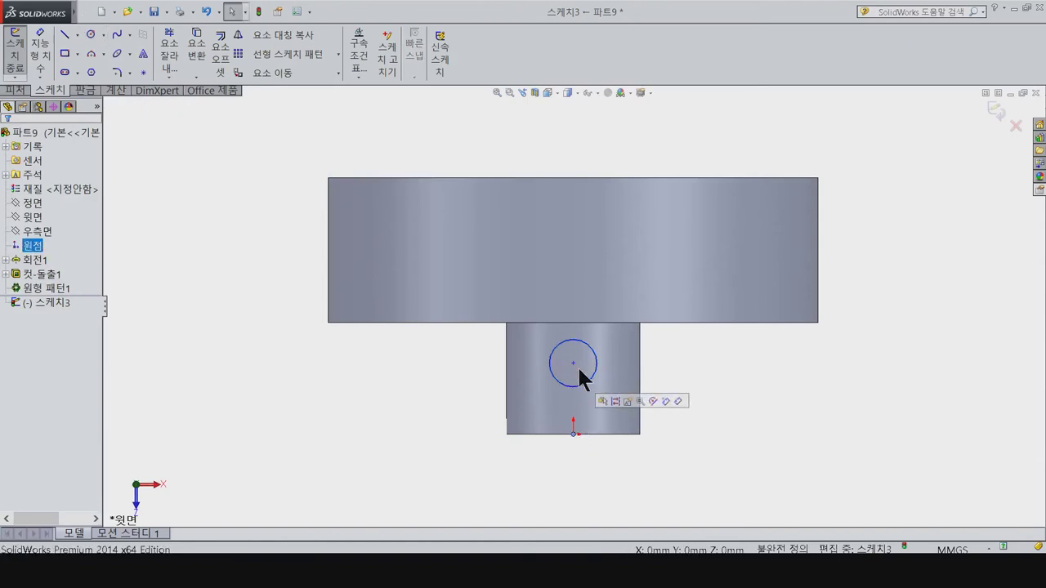
{"action": "left_click", "coordinate": [573, 363], "text": "ctrl"}
{"action": "left_click", "coordinate": [28, 374]}
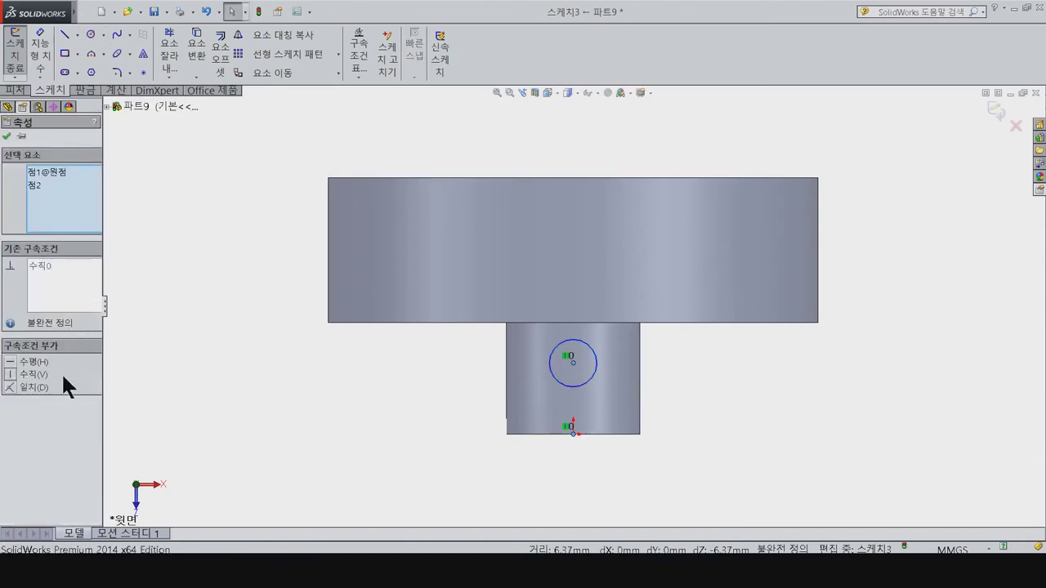
Step: Dimension the circle Ø3 and 17 mm from the wheel's top edge
{"action": "key", "text": "d"}
{"action": "left_click", "coordinate": [591, 378]}
{"action": "left_click", "coordinate": [709, 385]}
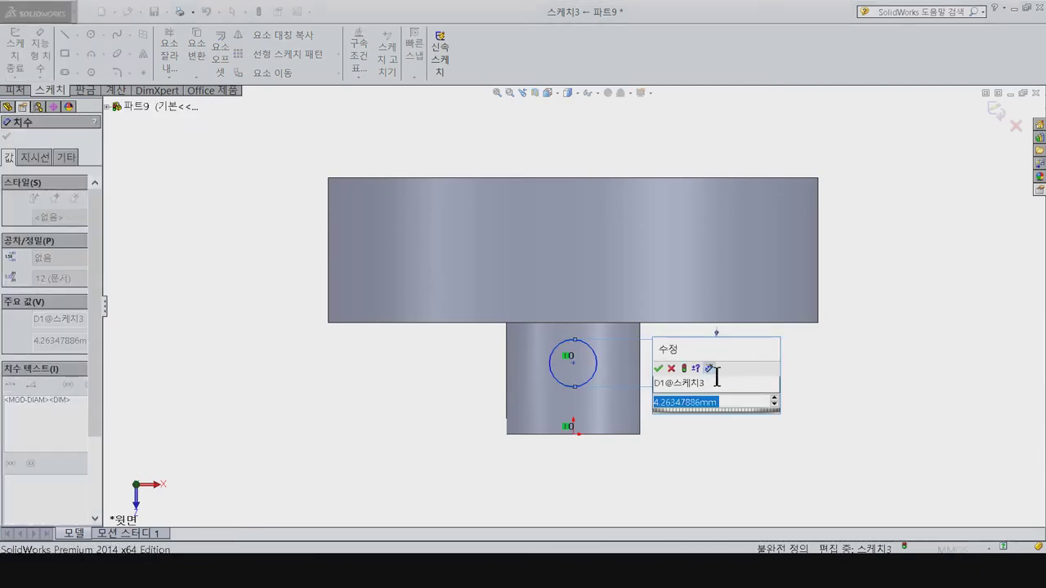
{"action": "type", "text": "3"}
{"action": "left_click", "coordinate": [658, 369]}
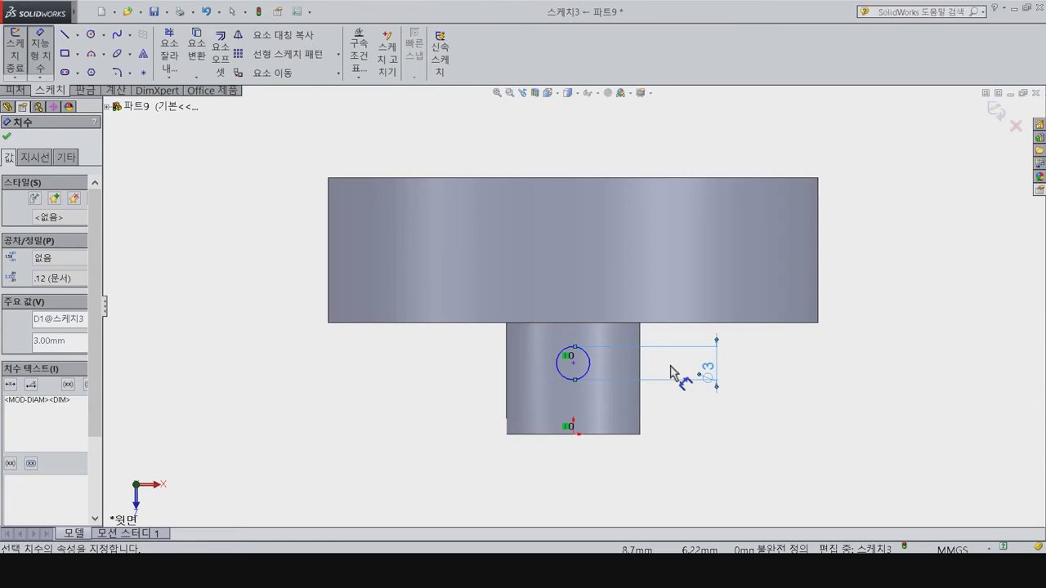
{"action": "left_click", "coordinate": [579, 183]}
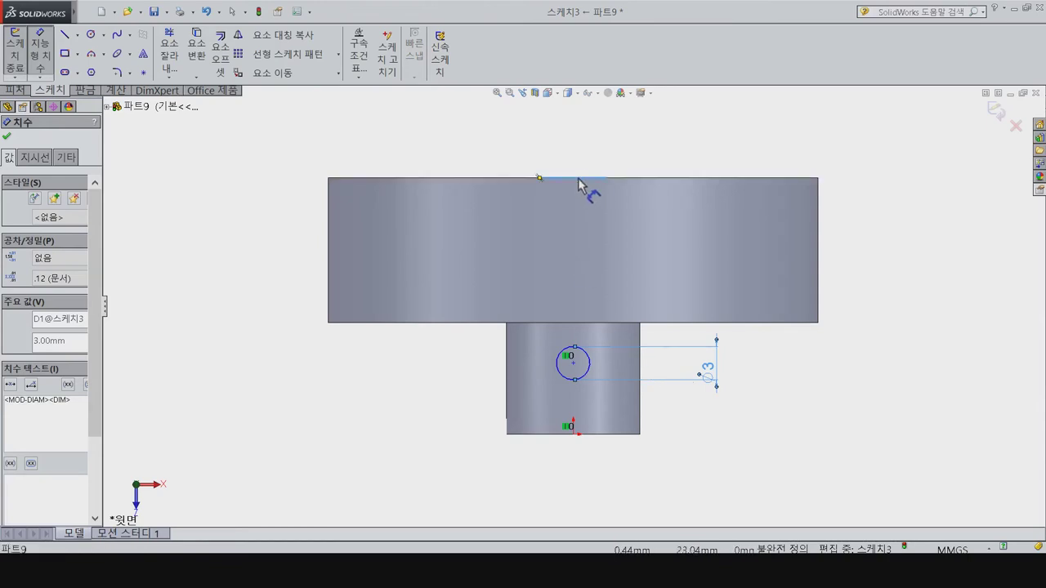
{"action": "left_click", "coordinate": [574, 367]}
{"action": "left_click", "coordinate": [433, 360]}
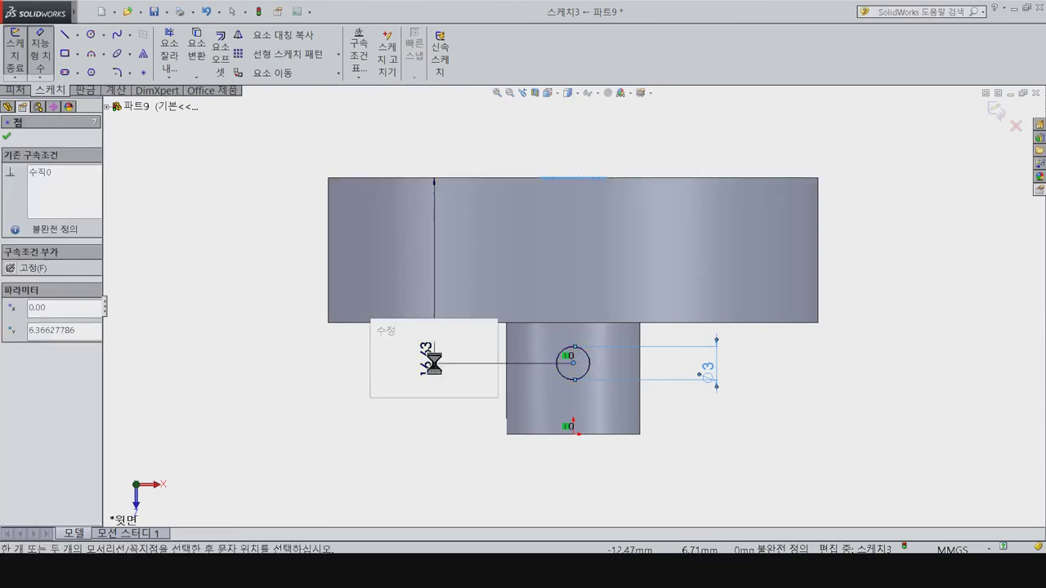
{"action": "type", "text": "17"}
{"action": "key", "text": "Return"}
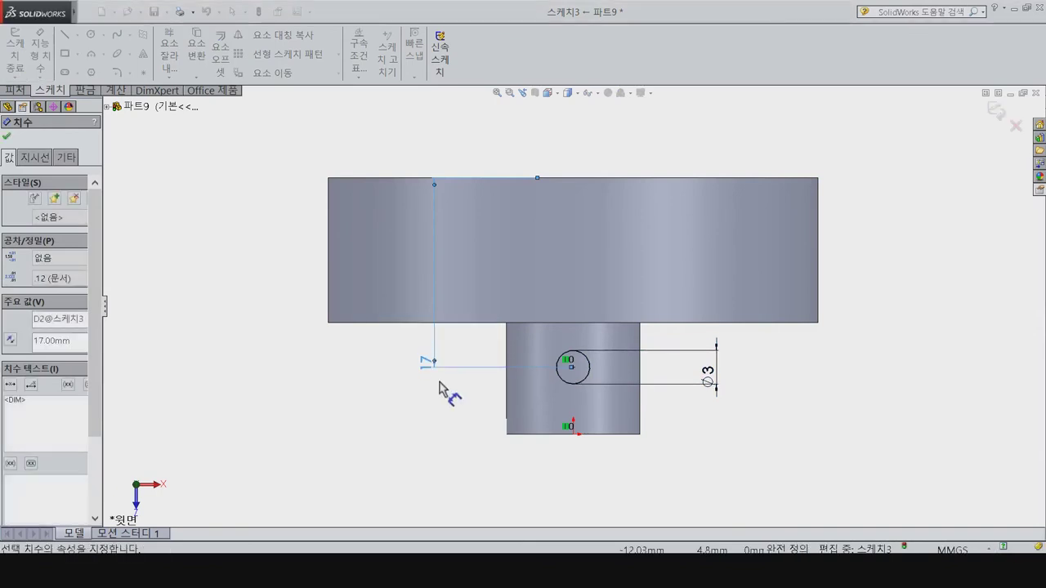
Step: Cut the Ø3 circle Through All in both directions to drill the cross hole
{"action": "left_click", "coordinate": [193, 50]}
{"action": "left_click", "coordinate": [78, 212]}
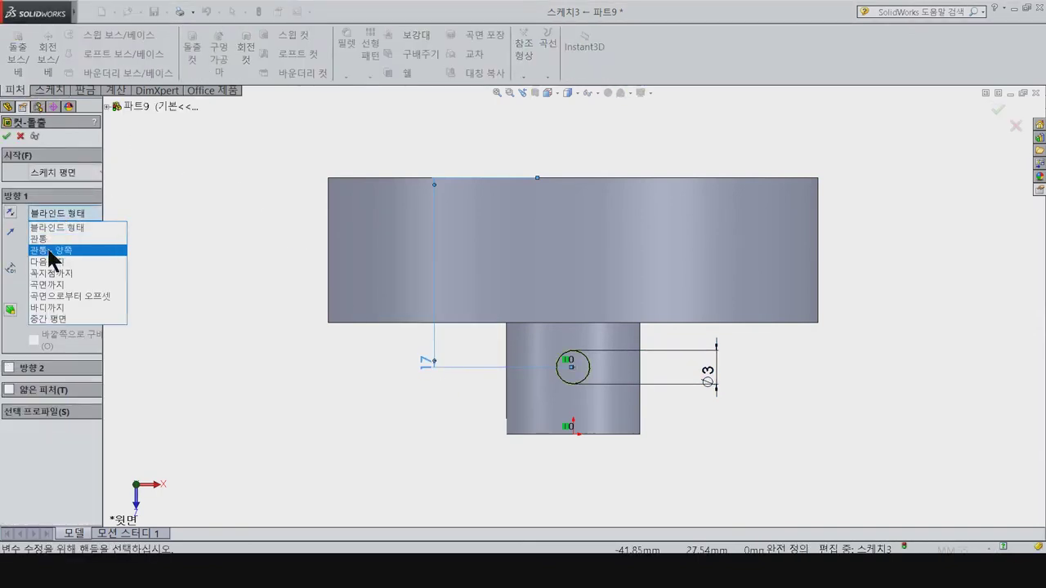
{"action": "left_click", "coordinate": [49, 250]}
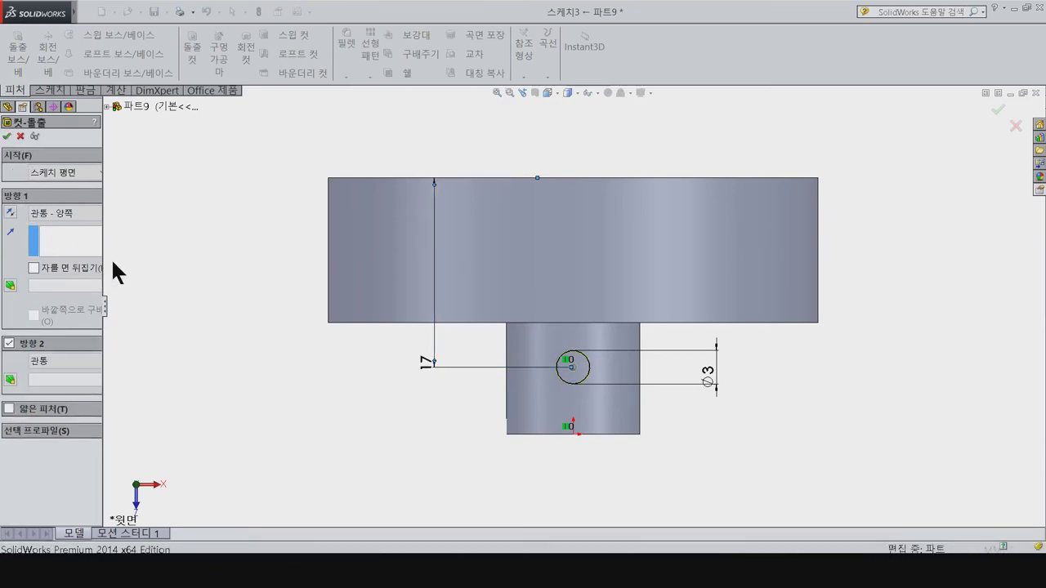
{"action": "key", "text": "Return"}
{"action": "left_click", "coordinate": [345, 386]}
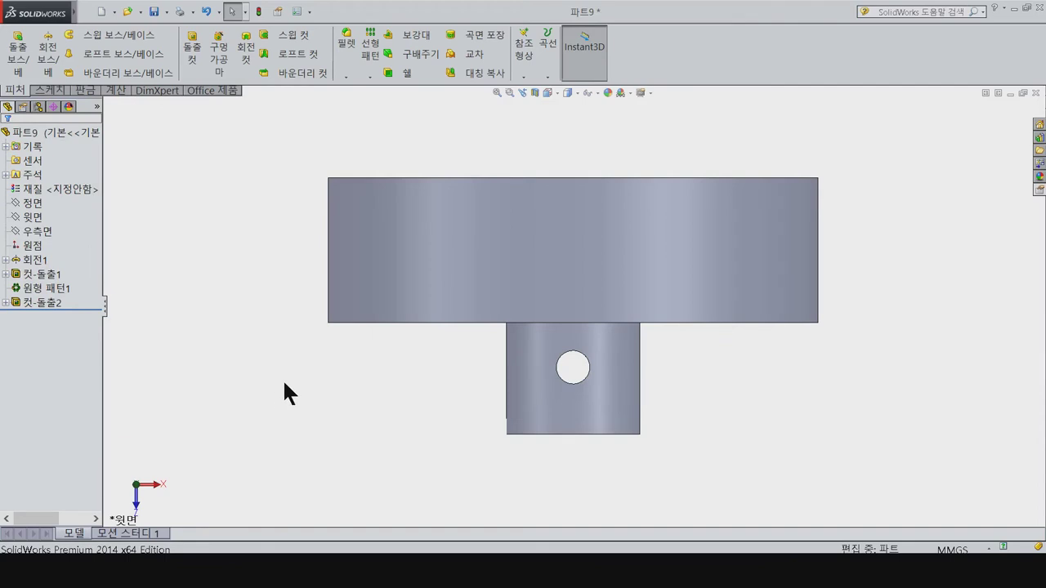
Step: Apply a 1 mm fillet to the two outer rim edges and the hub's end edge
{"action": "left_click", "coordinate": [347, 37]}
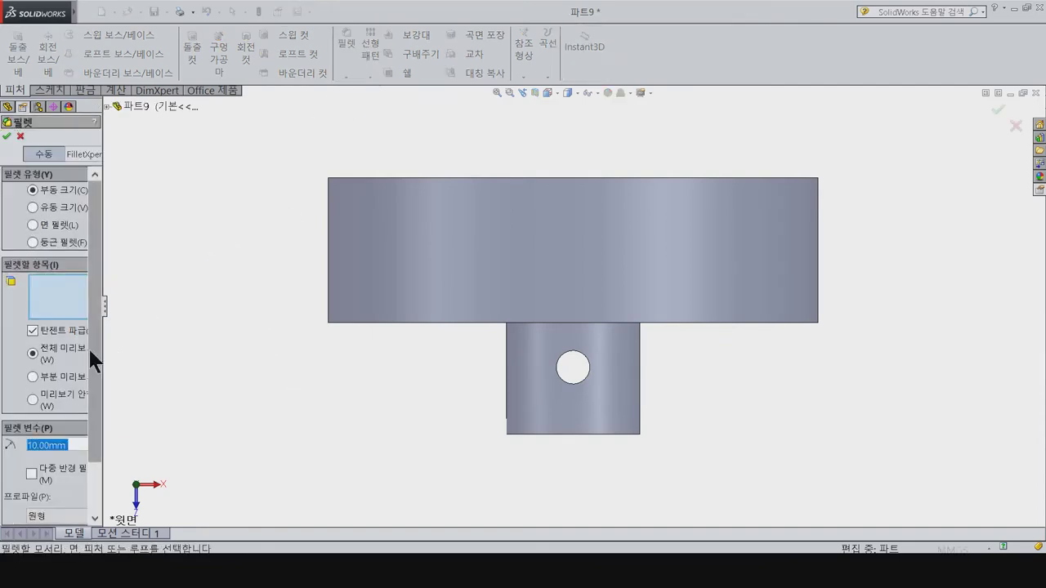
{"action": "type", "text": "1"}
{"action": "key", "text": "Return"}
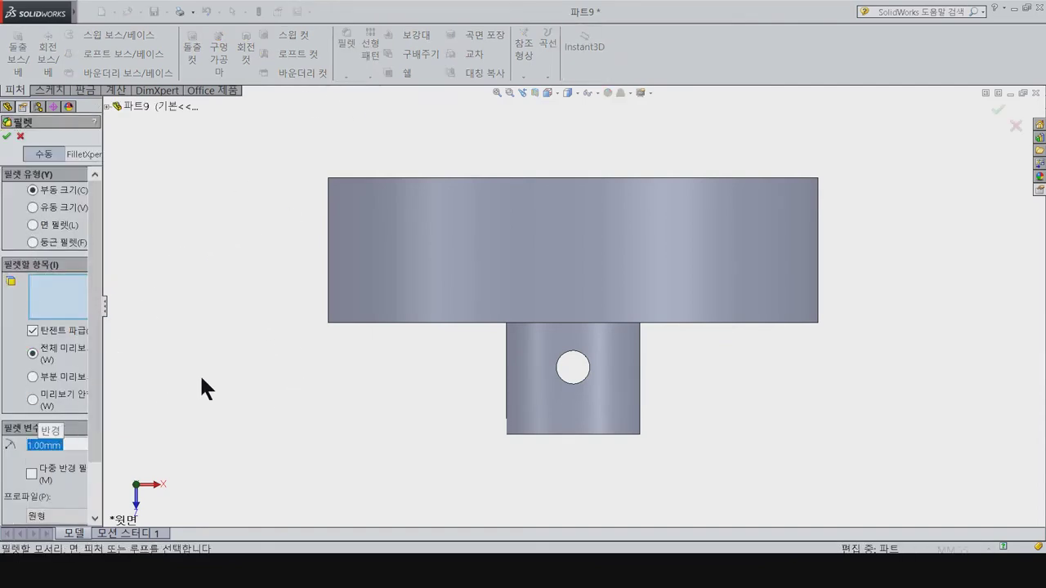
{"action": "middle_click_drag", "start_coordinate": [193, 351], "coordinate": [264, 213]}
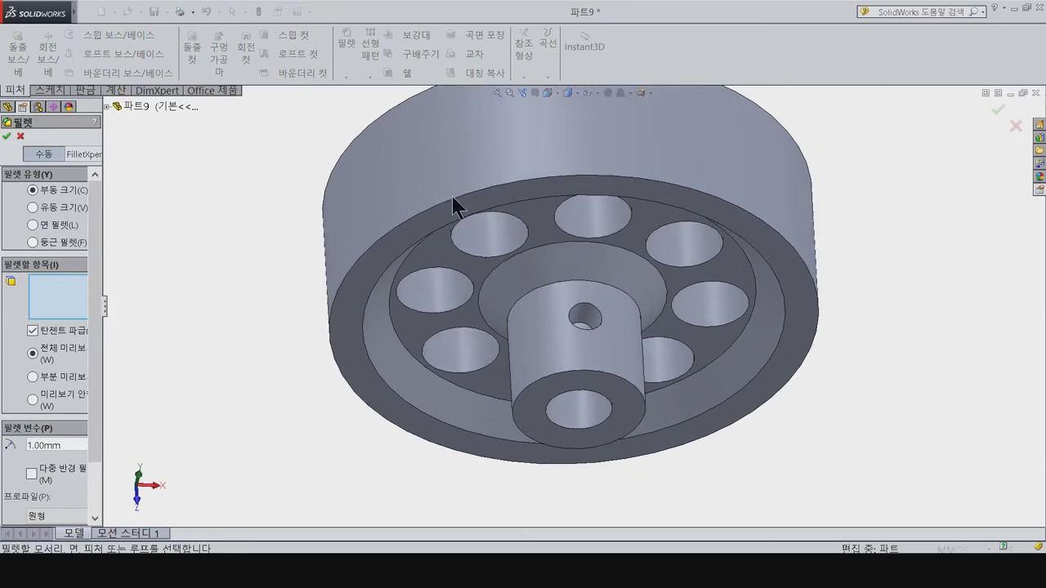
{"action": "left_click", "coordinate": [455, 197]}
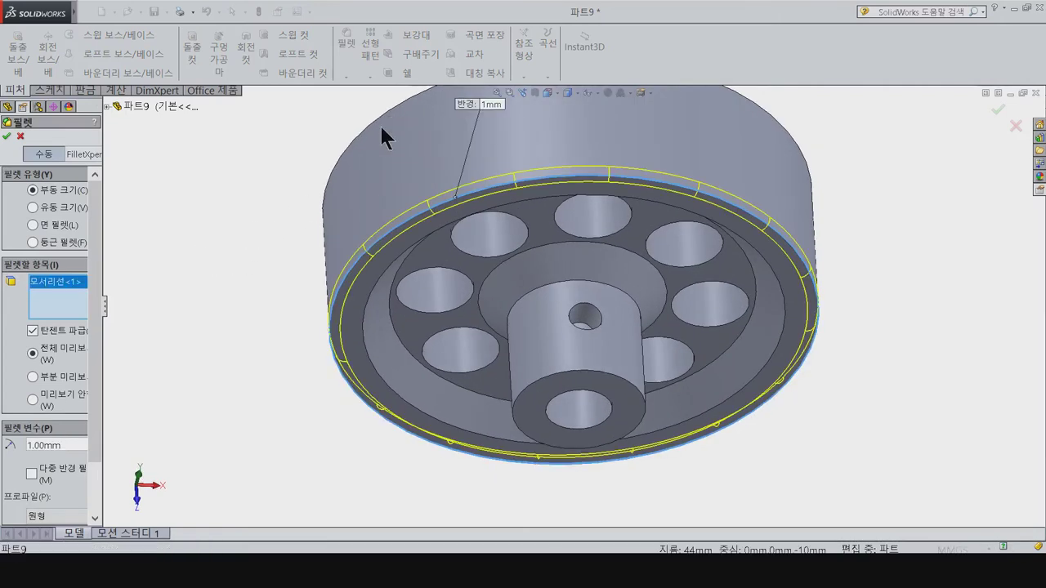
{"action": "left_click", "coordinate": [336, 286]}
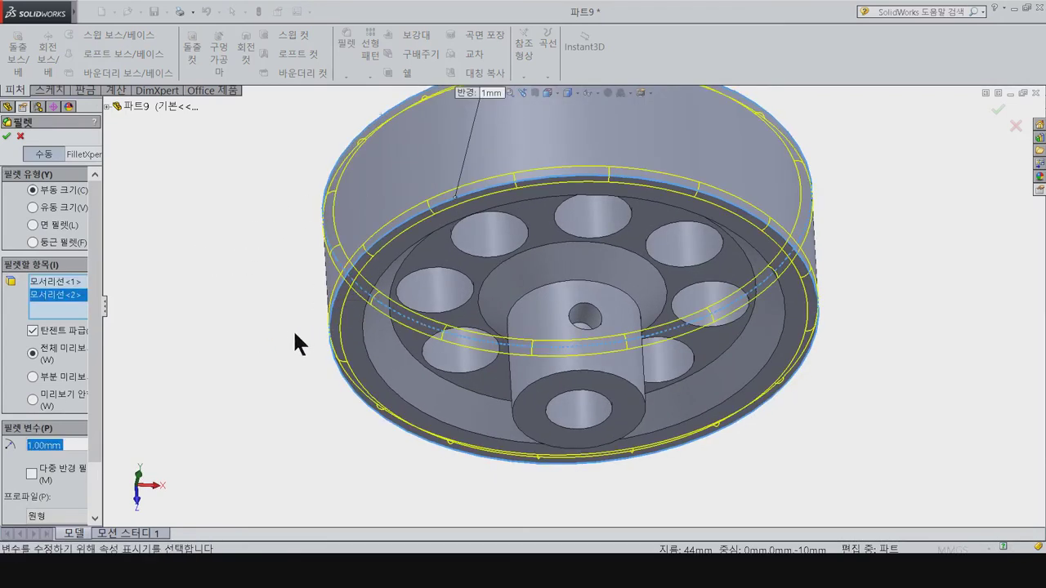
{"action": "left_click", "coordinate": [584, 372]}
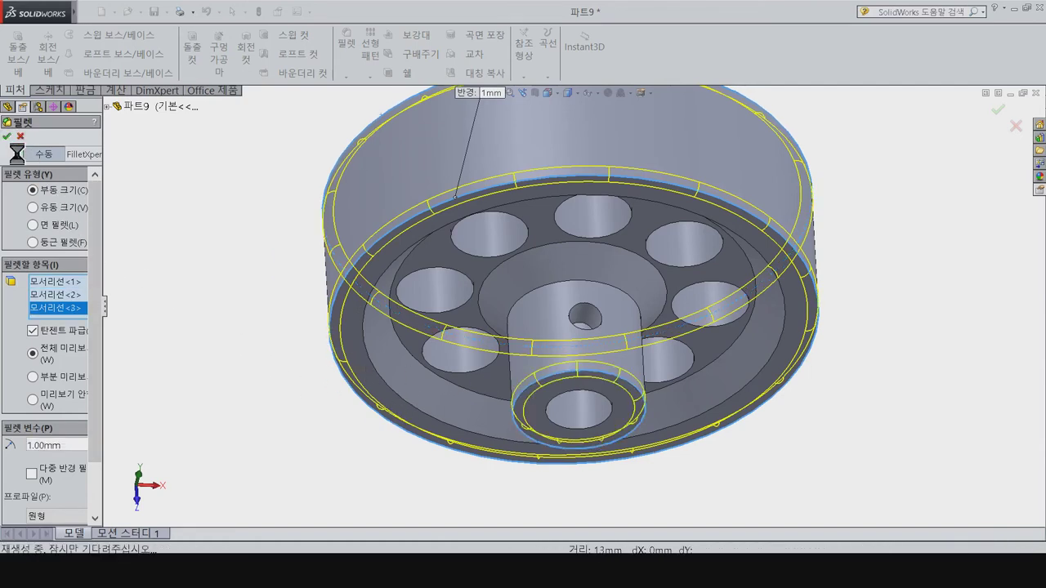
{"action": "right_click", "coordinate": [312, 349]}
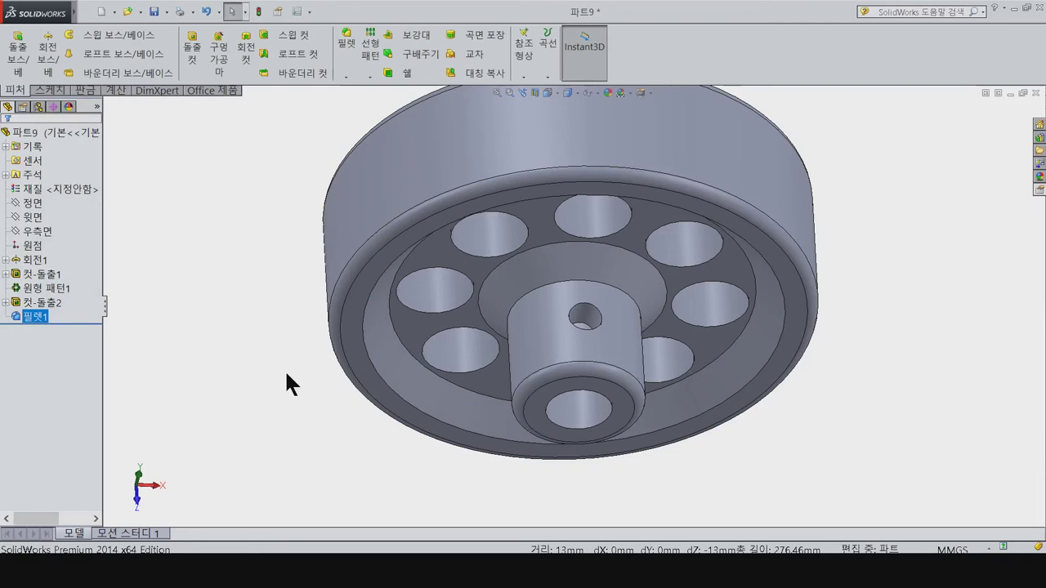
{"action": "key", "text": "ctrl+7"}
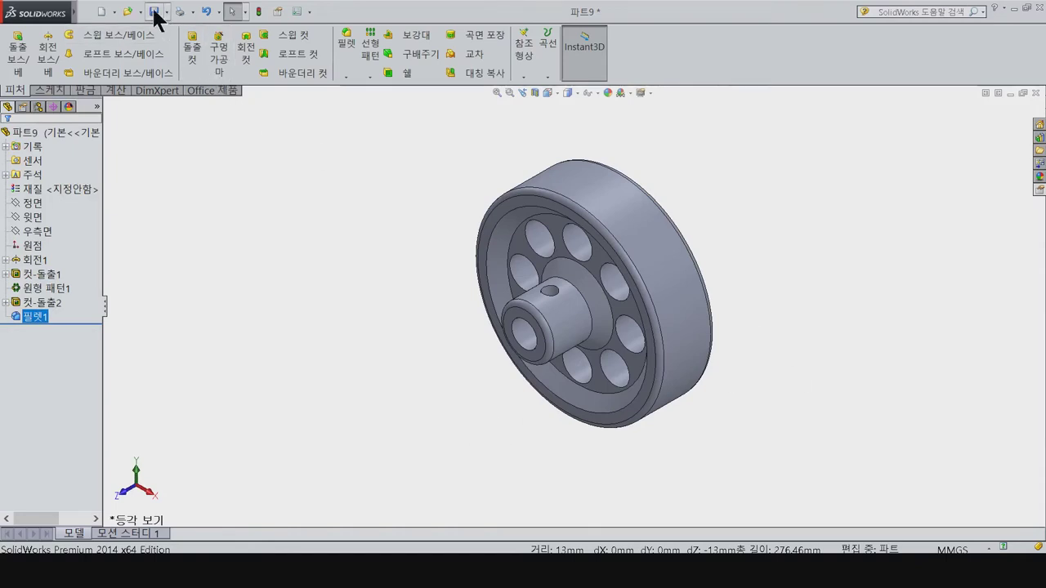
Step: Save the part as '08_Fly Wheel A' and close its window
{"action": "key", "text": "ctrl+s"}
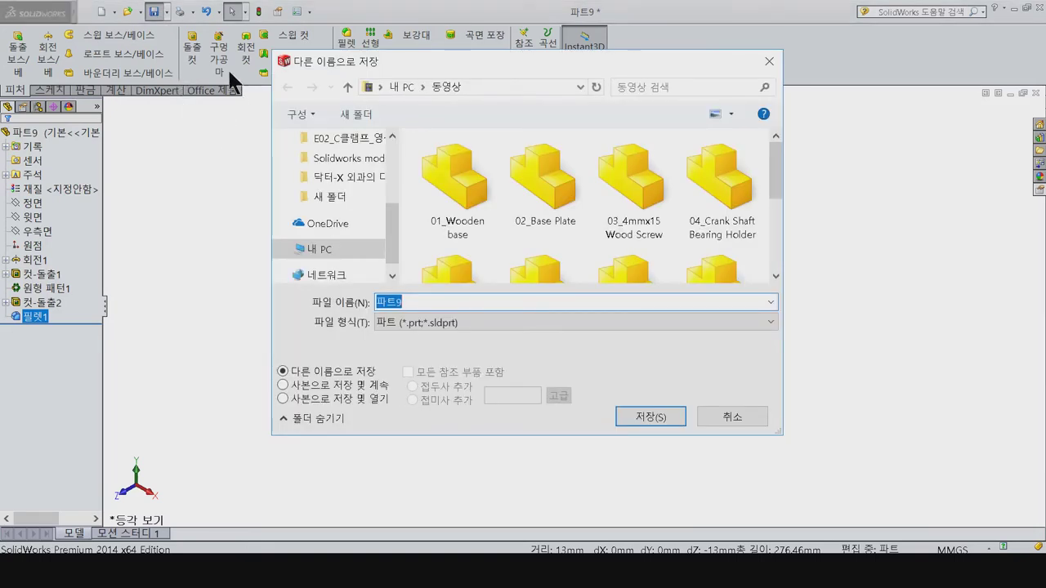
{"action": "type", "text": "08_Fly Wheel"}
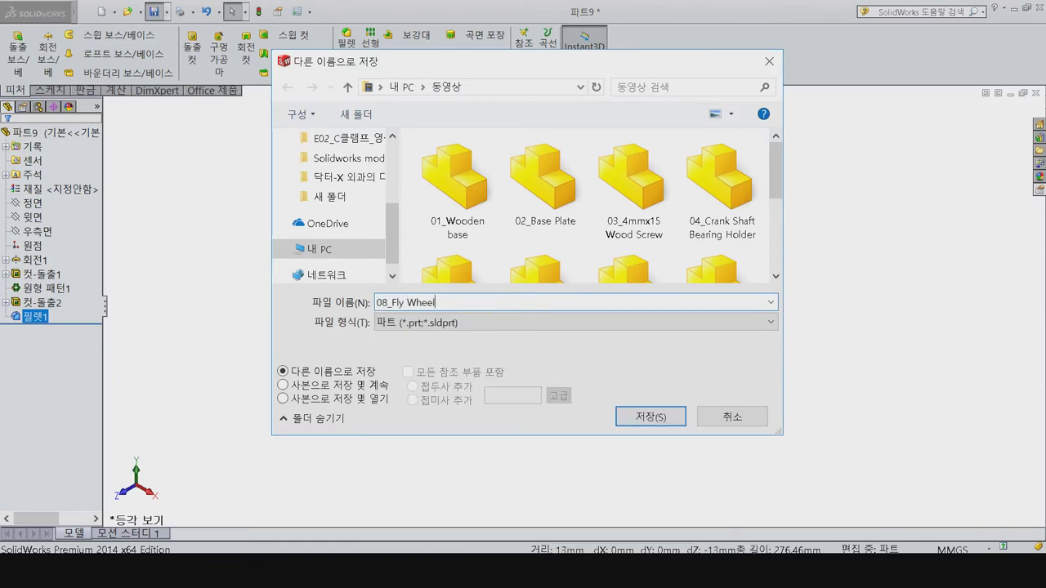
{"action": "key", "text": "Return"}
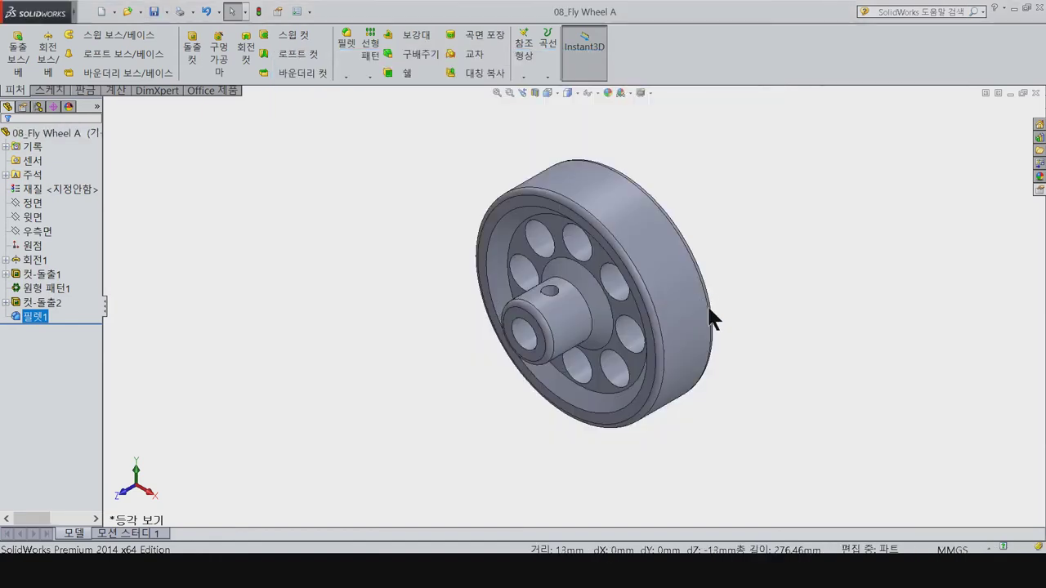
{"action": "left_click", "coordinate": [1035, 93]}
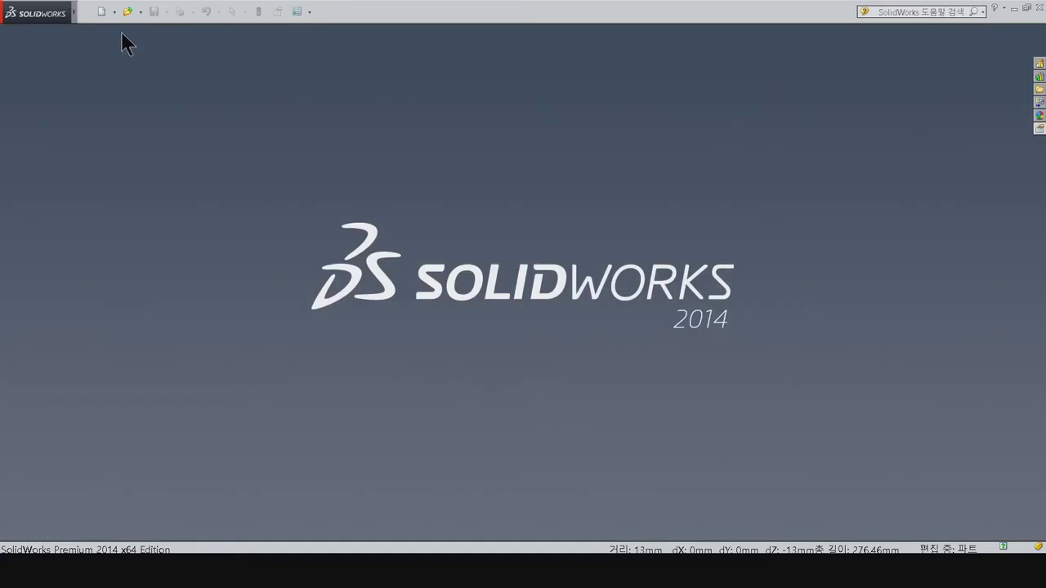
Step: Create a new part and draw a rectangle from the origin on the Front Plane
{"action": "left_click", "coordinate": [102, 11]}
{"action": "left_click", "coordinate": [446, 476]}
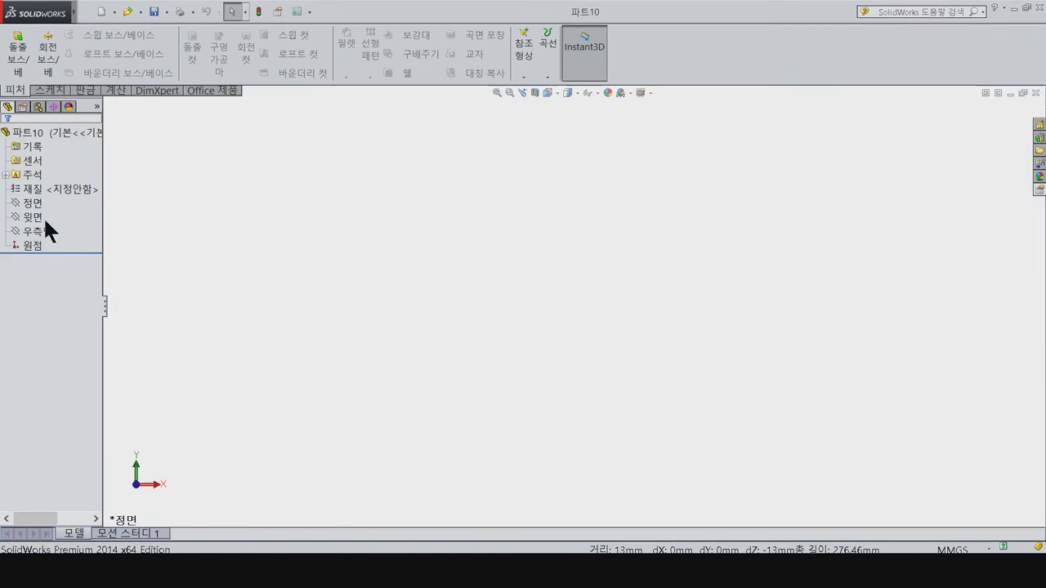
{"action": "left_click", "coordinate": [36, 201]}
{"action": "left_click", "coordinate": [39, 188]}
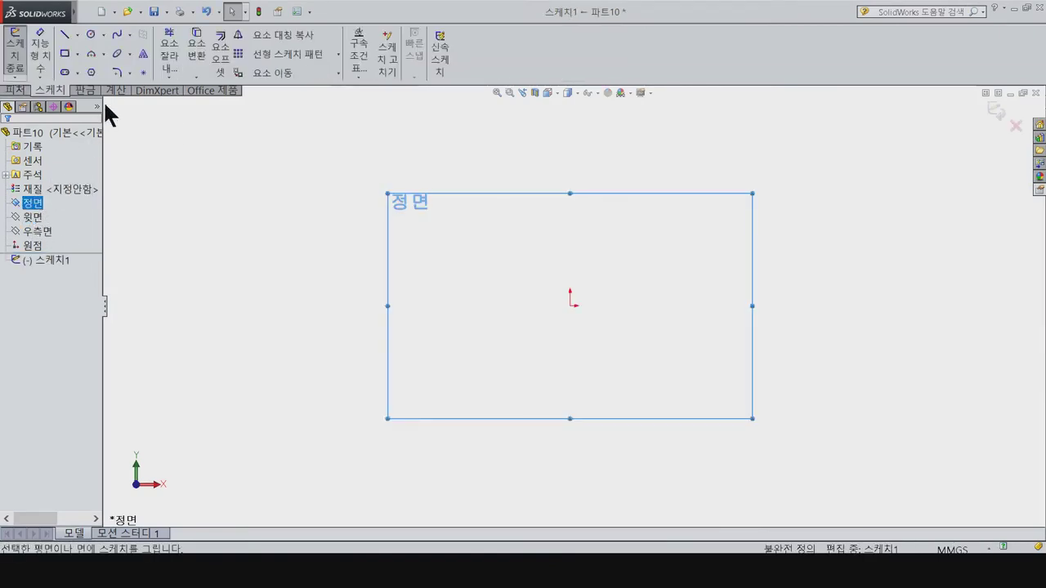
{"action": "left_click", "coordinate": [64, 53]}
{"action": "left_click", "coordinate": [570, 305]}
{"action": "left_click", "coordinate": [750, 272]}
Step: Dimension the rectangle 1.5 mm high and 20 mm long
{"action": "key", "text": "d"}
{"action": "left_click", "coordinate": [570, 290]}
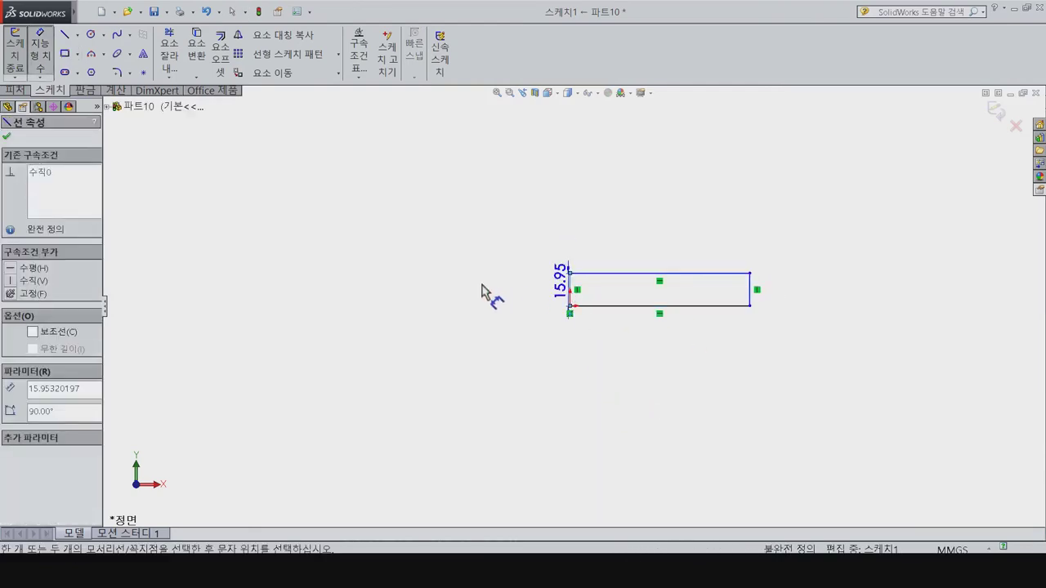
{"action": "left_click", "coordinate": [480, 299]}
{"action": "type", "text": "1.5"}
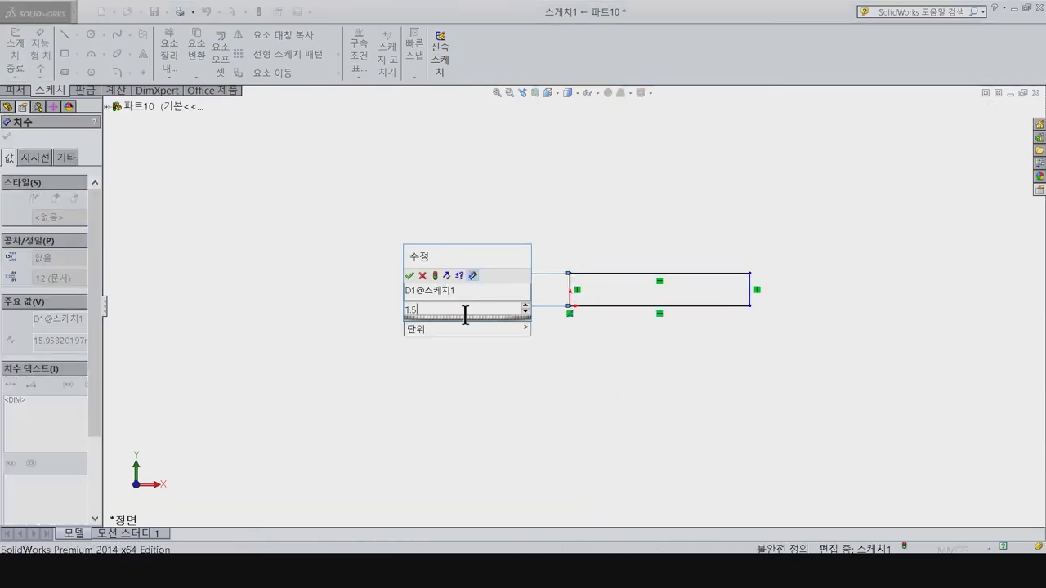
{"action": "key", "text": "Return"}
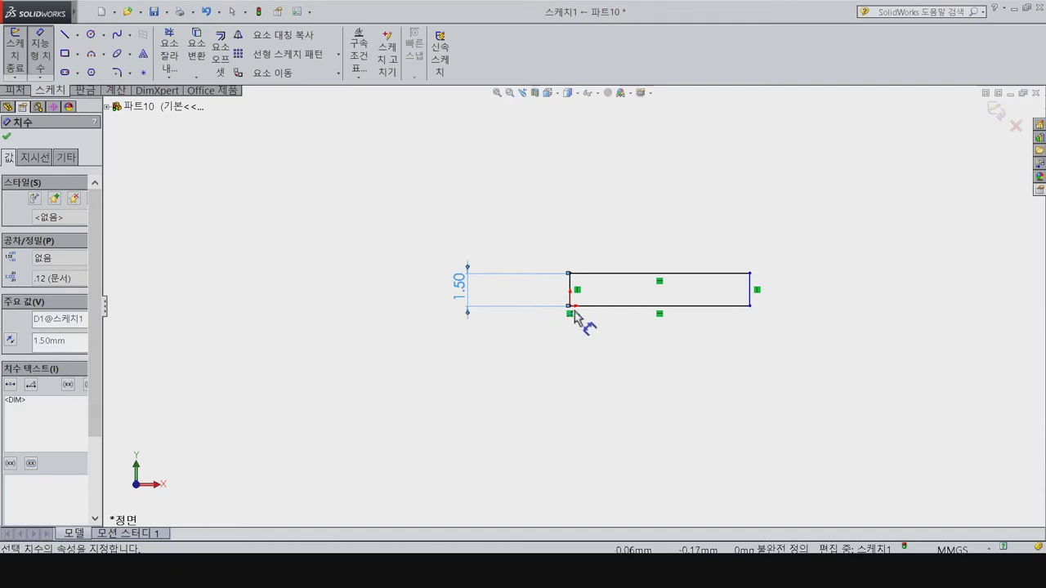
{"action": "left_click", "coordinate": [611, 273]}
{"action": "left_click", "coordinate": [624, 238]}
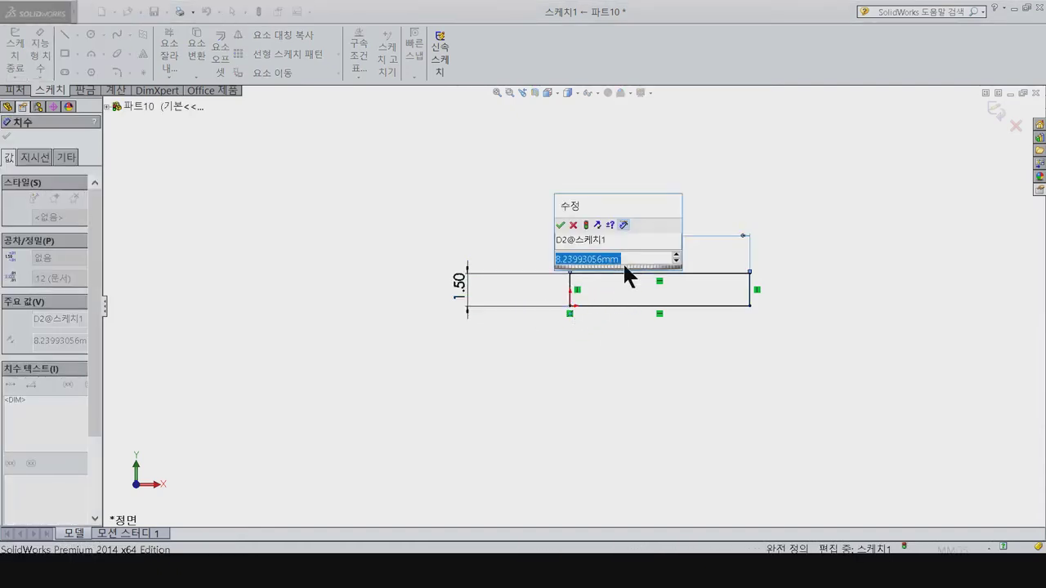
{"action": "type", "text": "20"}
{"action": "key", "text": "Return"}
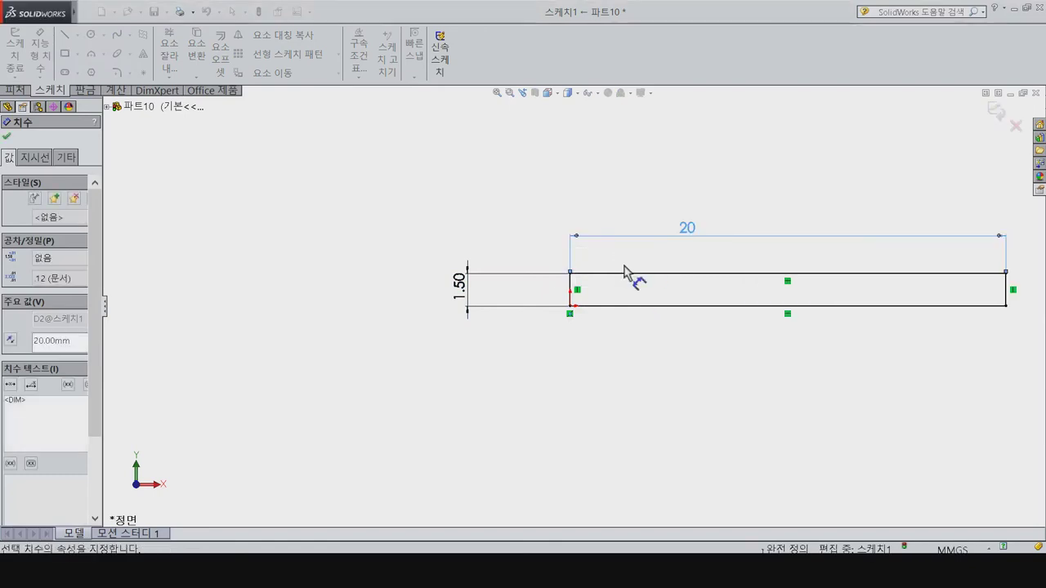
Step: Revolve the rectangle about its bottom edge into a solid rod
{"action": "left_click", "coordinate": [15, 90]}
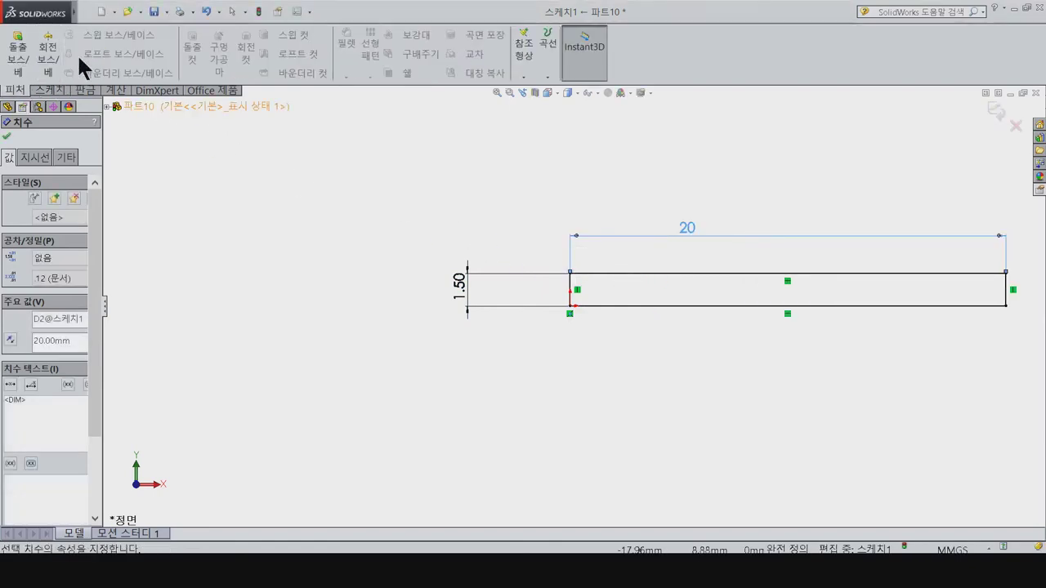
{"action": "left_click", "coordinate": [555, 335]}
{"action": "left_click", "coordinate": [7, 135]}
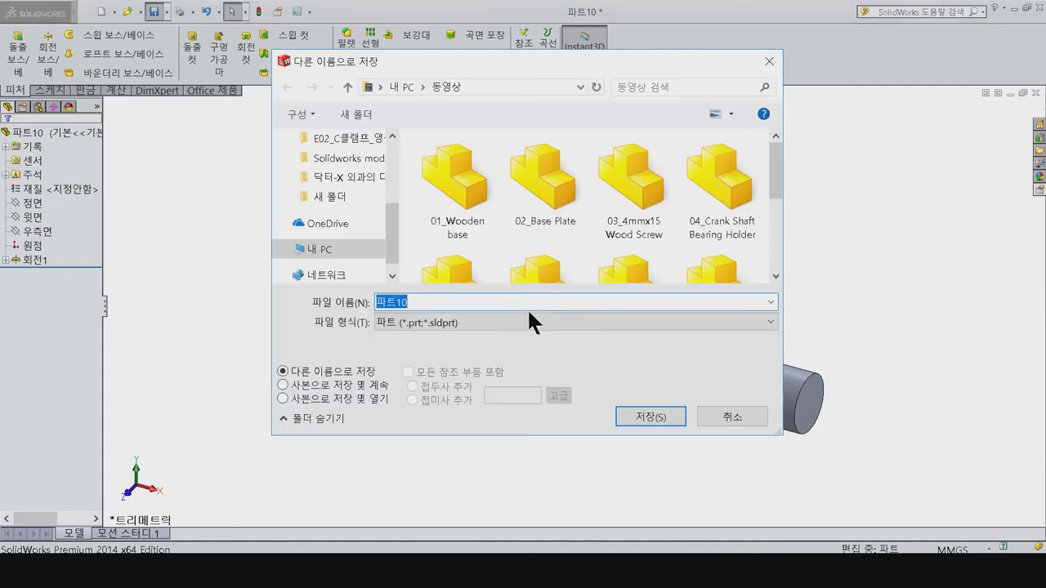
Step: Save the rod part as '07_Fly Wheel B' and close it with Ctrl+W
{"action": "type", "text": "07"}
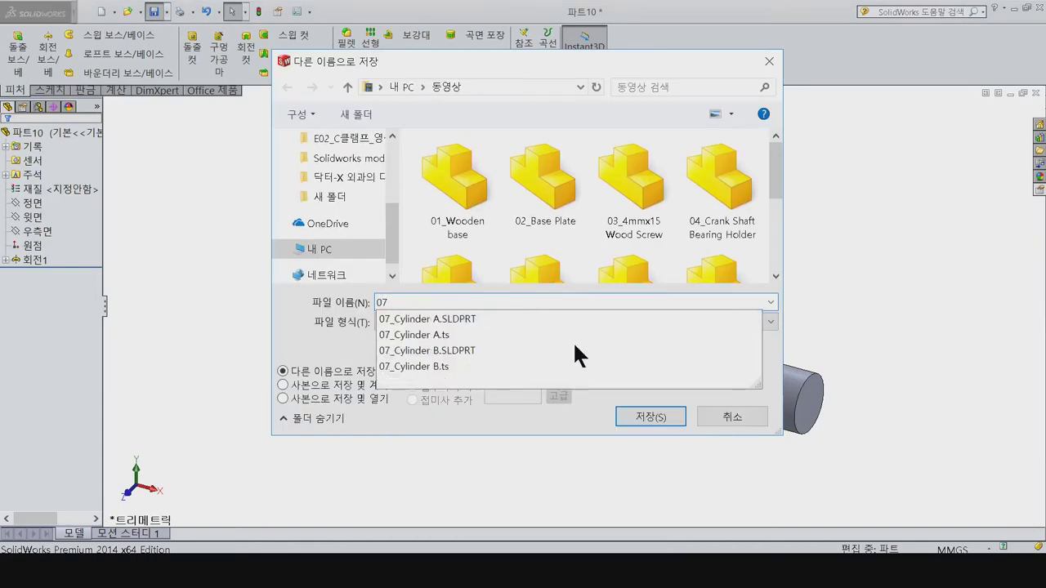
{"action": "type", "text": "_Fly Wheel B"}
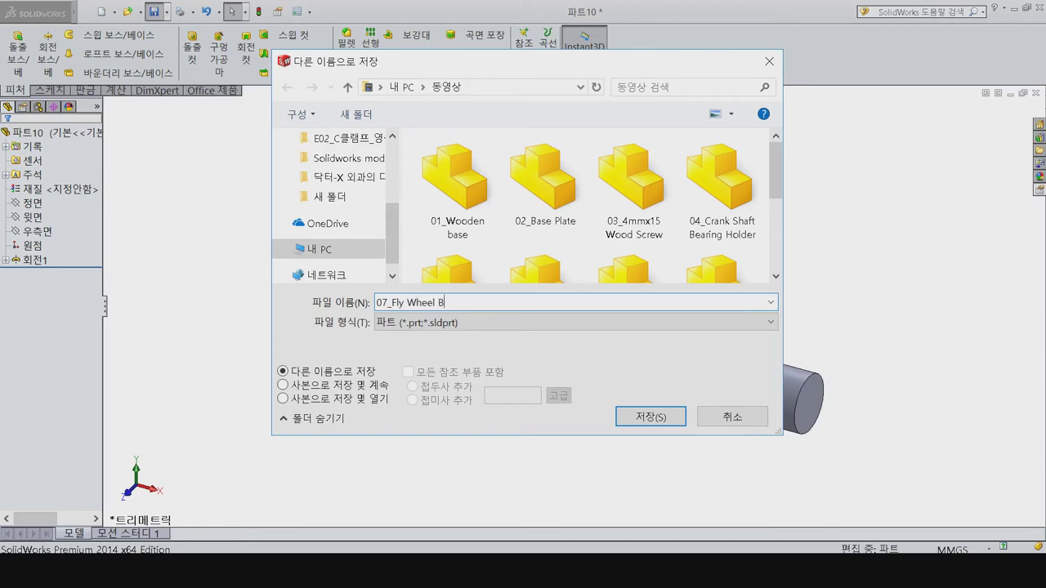
{"action": "key", "text": "Return"}
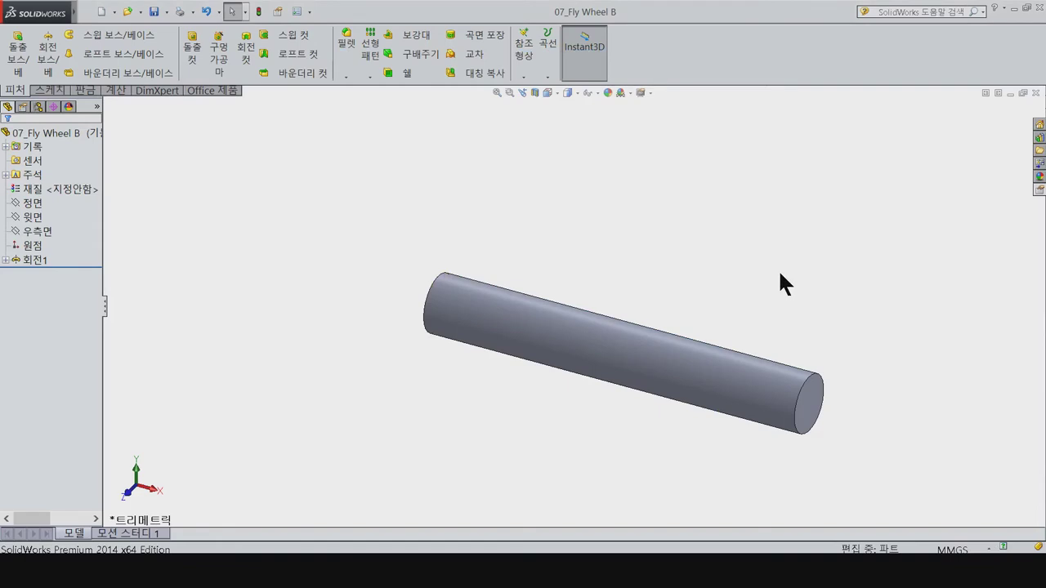
{"action": "key", "text": "ctrl+w"}
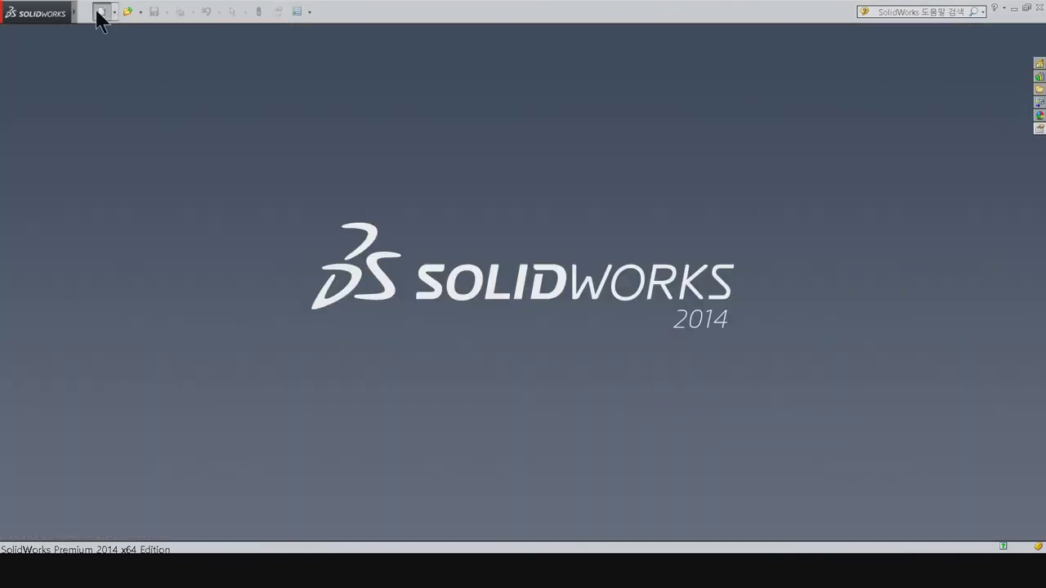
Step: Create a new part and draw the closed stepped half-profile from the origin on the Front Plane
{"action": "left_click", "coordinate": [100, 12]}
{"action": "left_click", "coordinate": [442, 472]}
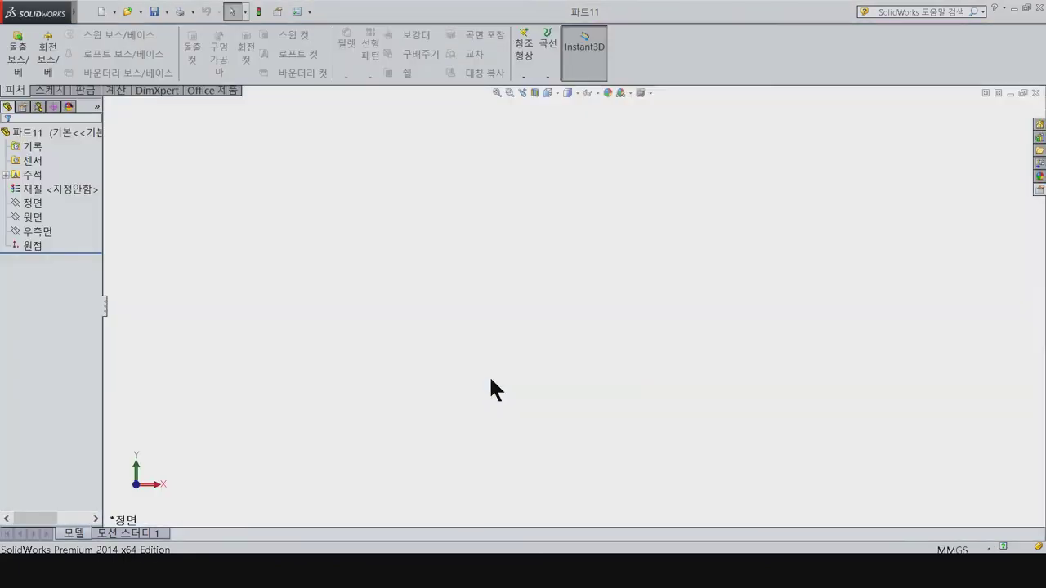
{"action": "left_click", "coordinate": [32, 202]}
{"action": "left_click", "coordinate": [32, 187]}
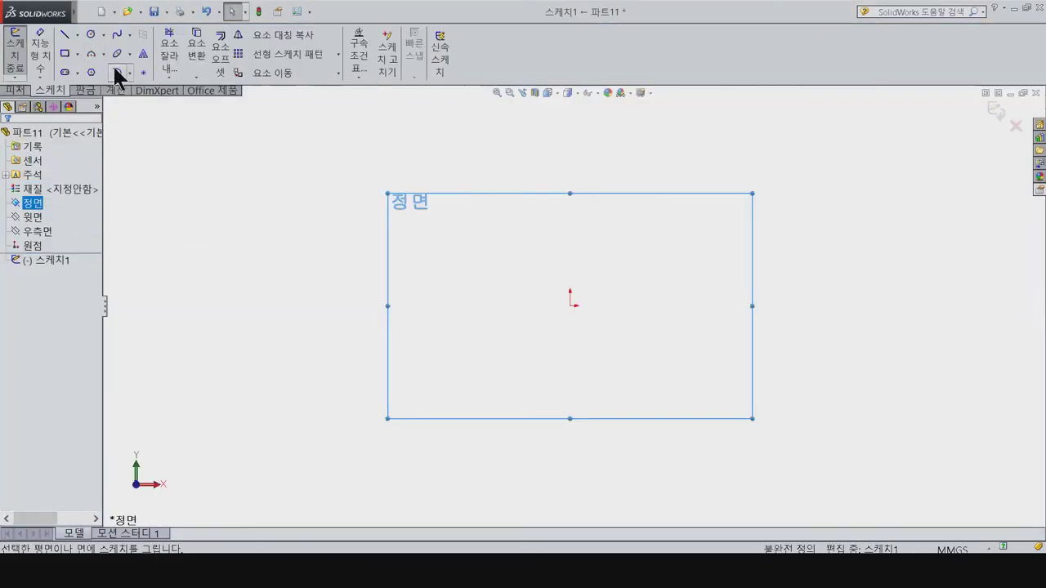
{"action": "left_click", "coordinate": [64, 35]}
{"action": "left_click", "coordinate": [571, 306]}
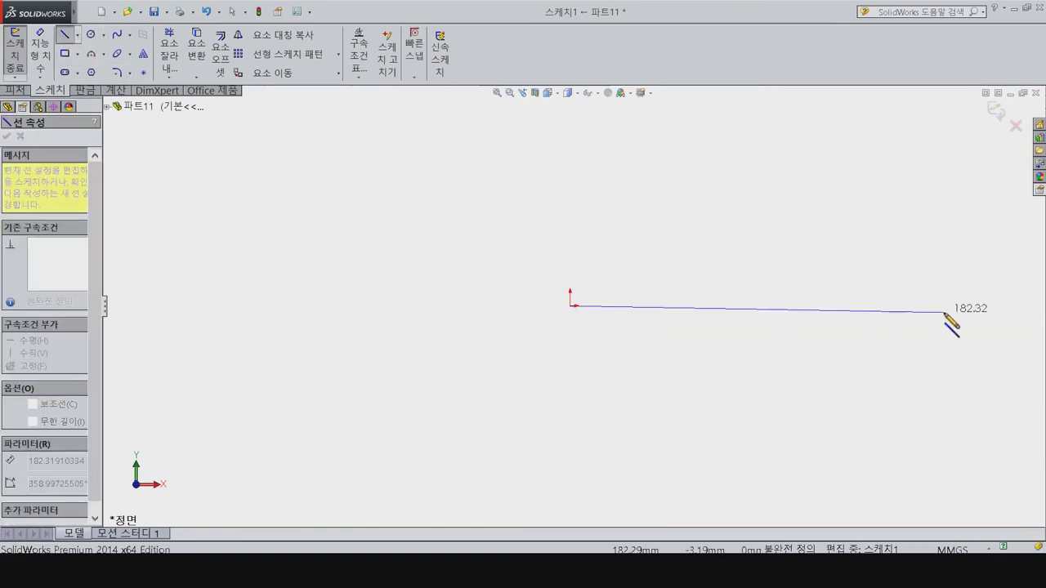
{"action": "left_click", "coordinate": [569, 253]}
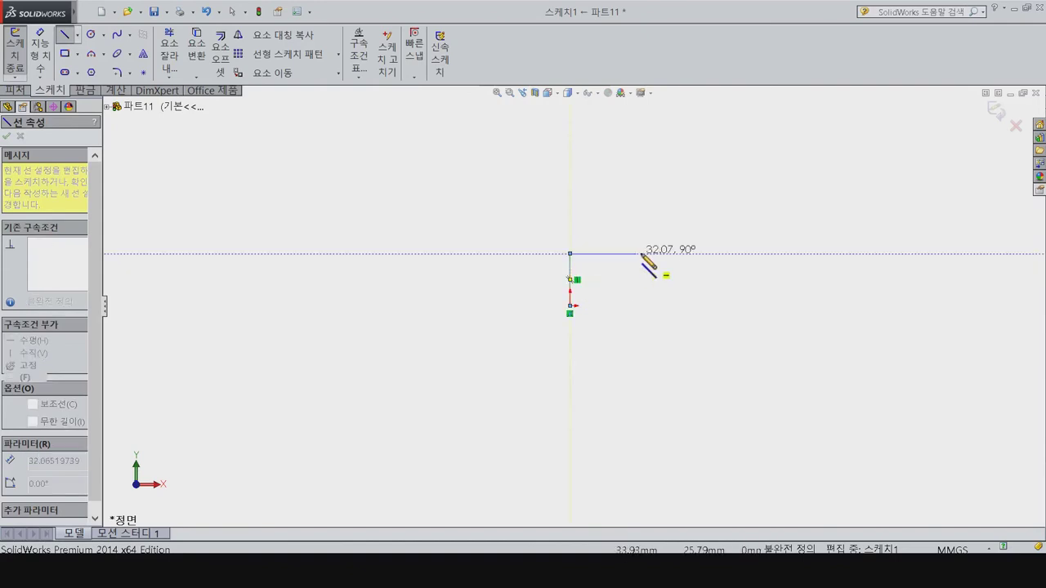
{"action": "left_click", "coordinate": [642, 254]}
{"action": "left_click", "coordinate": [641, 232]}
{"action": "left_click", "coordinate": [953, 232]}
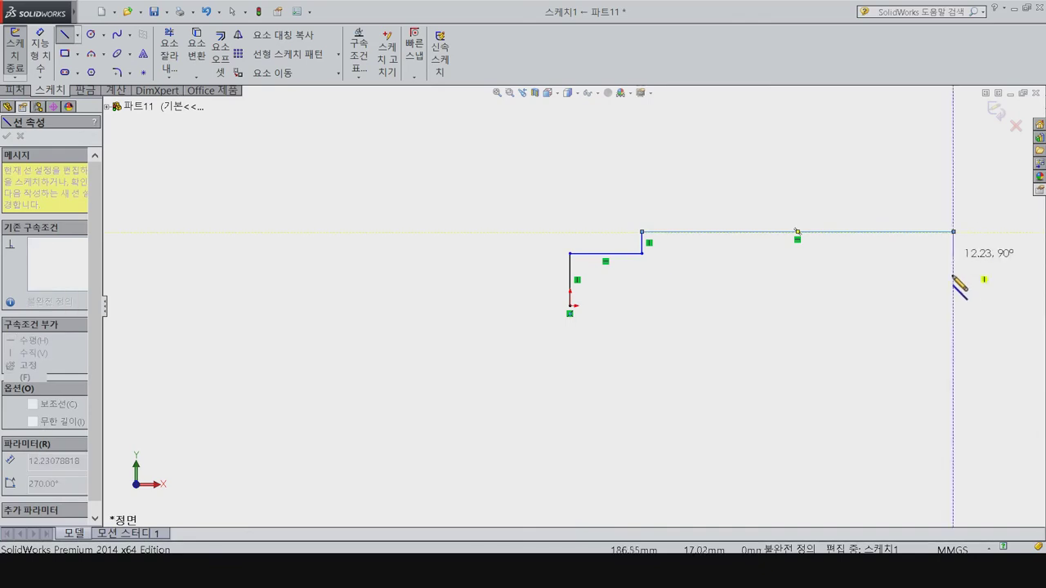
{"action": "left_click", "coordinate": [954, 306]}
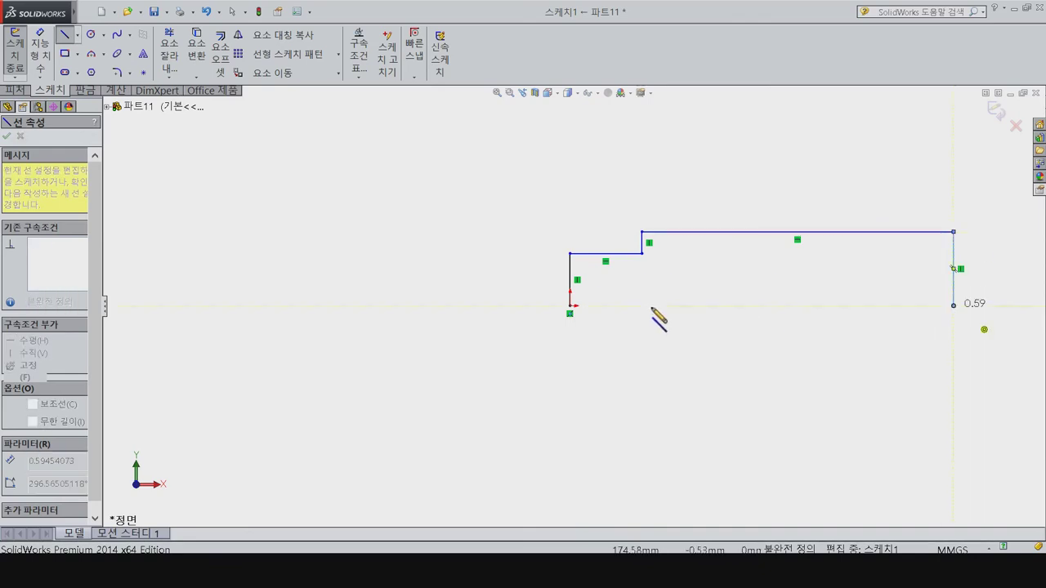
{"action": "left_click", "coordinate": [569, 307]}
Step: Dimension the profile's right edge 3 mm and left edge 2.50 mm high
{"action": "key", "text": "d"}
{"action": "left_click", "coordinate": [954, 299]}
{"action": "left_click", "coordinate": [1016, 337]}
{"action": "key", "text": "Return"}
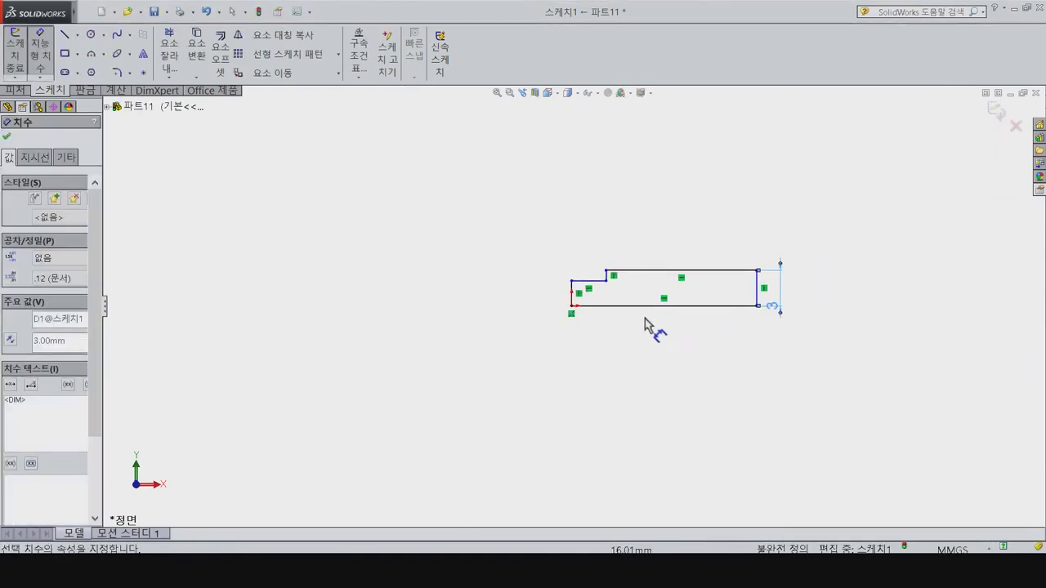
{"action": "left_click", "coordinate": [278, 258]}
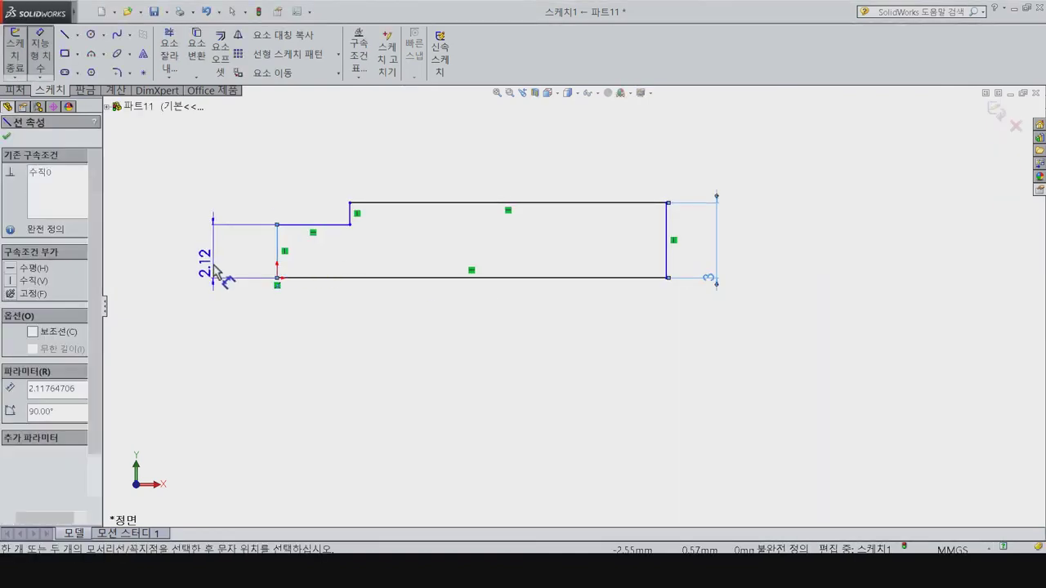
{"action": "left_click", "coordinate": [213, 264]}
{"action": "type", "text": "2."}
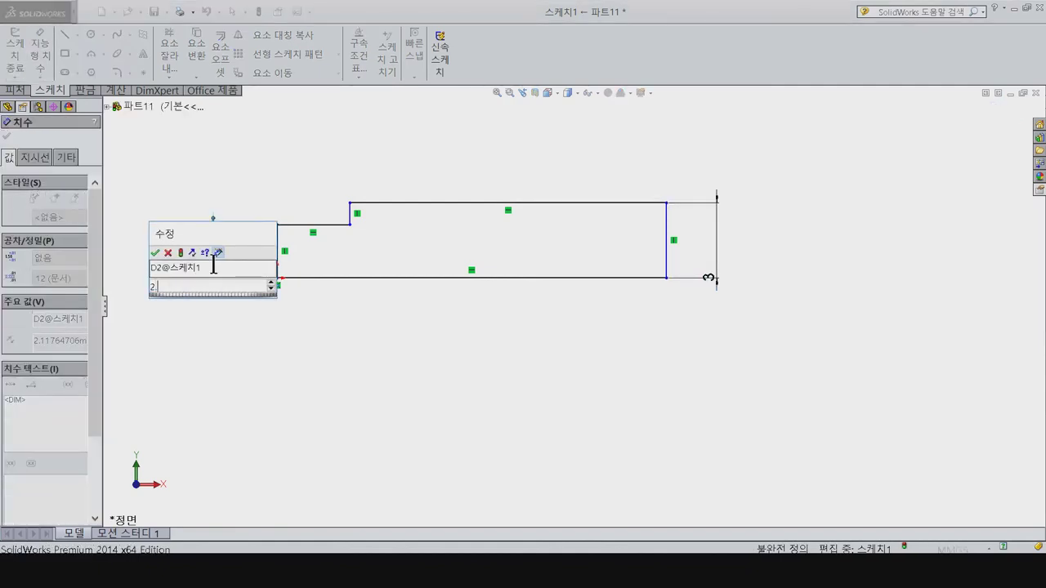
{"action": "key", "text": "Return"}
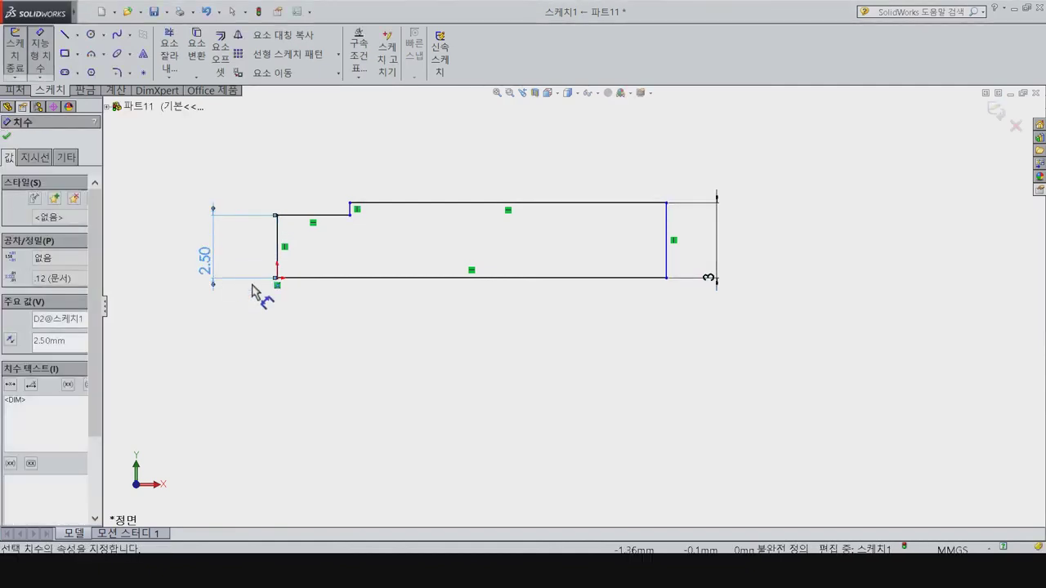
Step: Dimension the narrow section 9 mm long and the wide section 52 mm long
{"action": "left_click", "coordinate": [315, 227]}
{"action": "left_click", "coordinate": [312, 215]}
{"action": "left_click", "coordinate": [321, 147]}
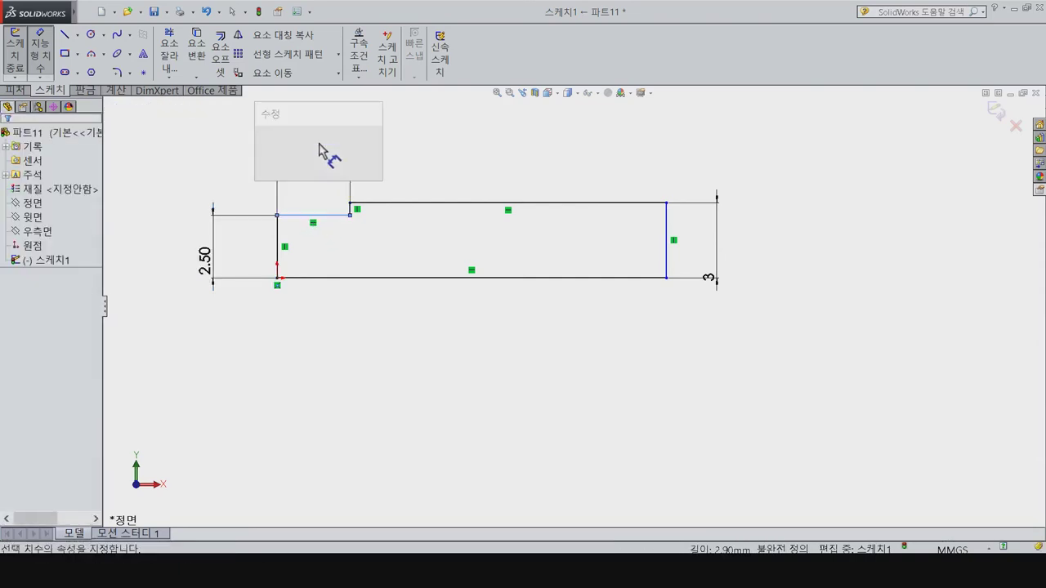
{"action": "key", "text": "Return"}
{"action": "type", "text": "9.00mm"}
{"action": "key", "text": "Return"}
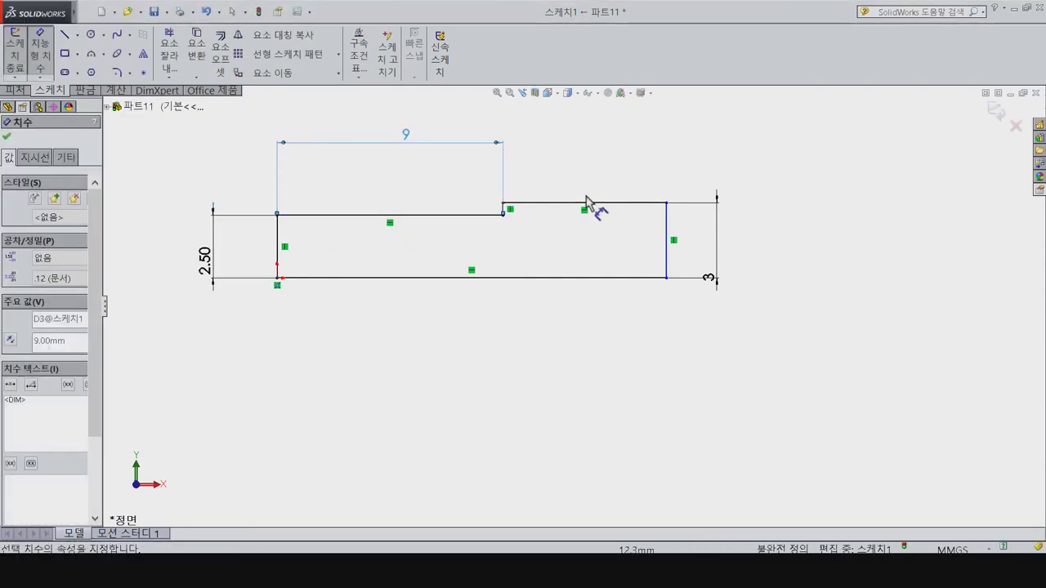
{"action": "left_click", "coordinate": [594, 206]}
{"action": "left_click", "coordinate": [612, 157]}
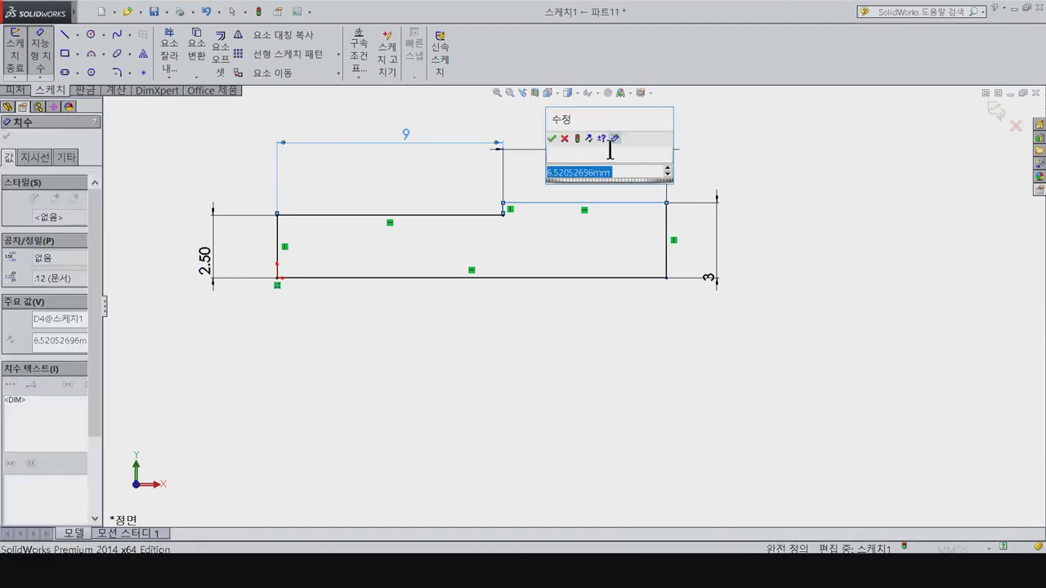
{"action": "type", "text": "52"}
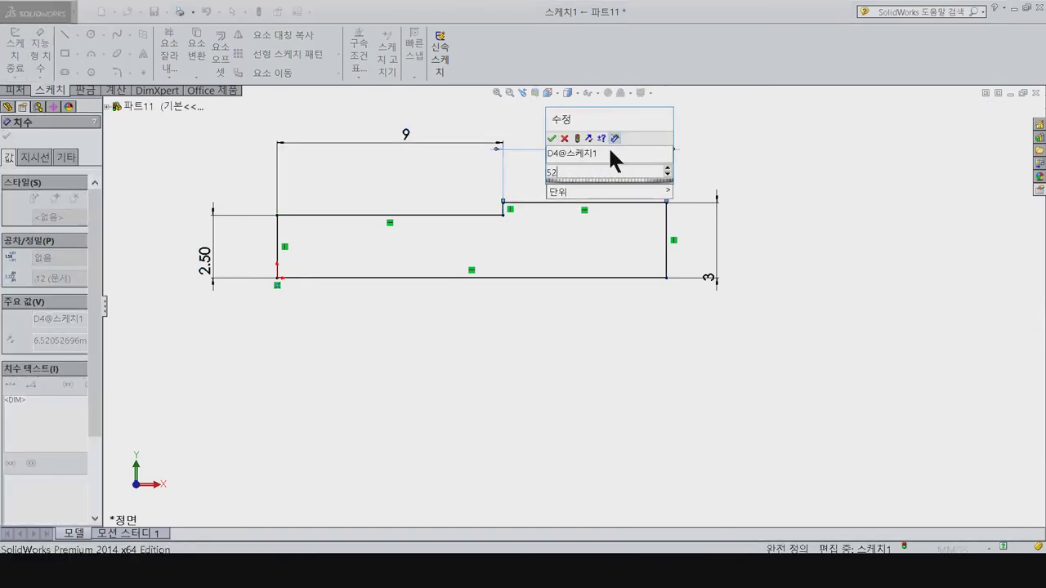
{"action": "key", "text": "Return"}
{"action": "key", "text": "z"}
{"action": "key", "text": "z"}
{"action": "key", "text": "z"}
Step: Revolve the profile 360° about its bottom line into a solid stepped shaft
{"action": "left_click", "coordinate": [18, 90]}
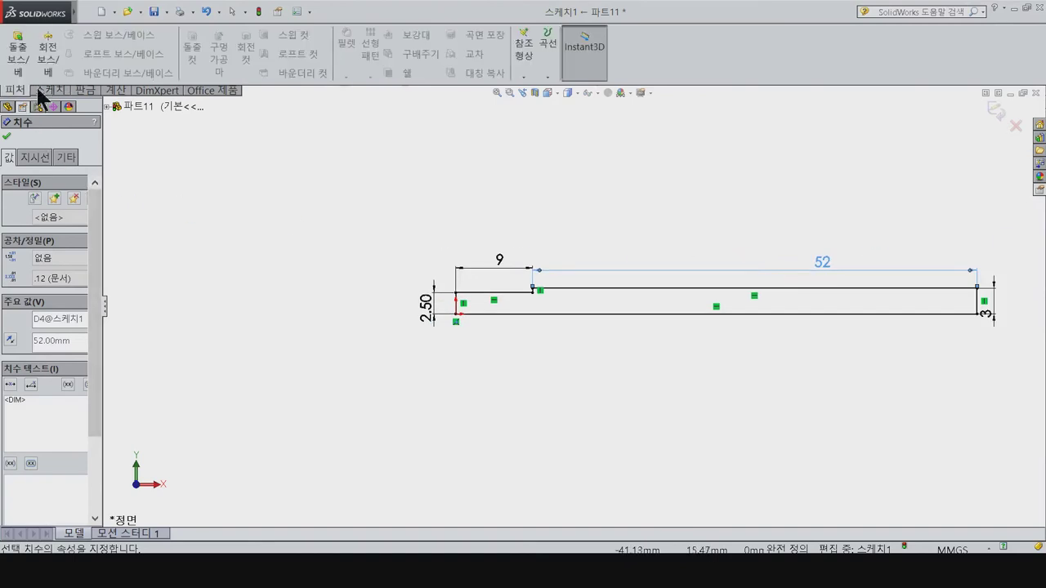
{"action": "left_click", "coordinate": [49, 55]}
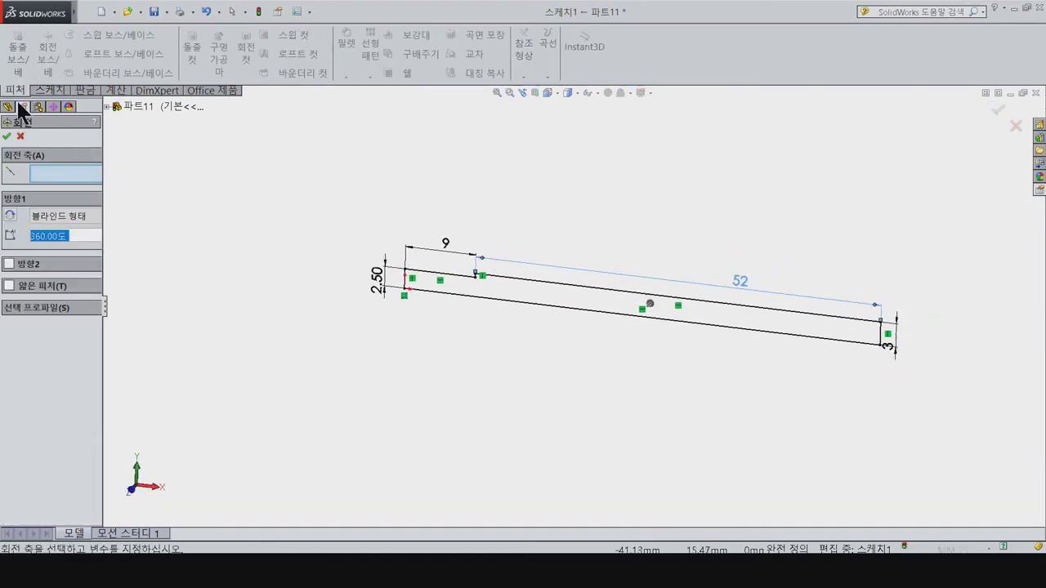
{"action": "left_click", "coordinate": [440, 296]}
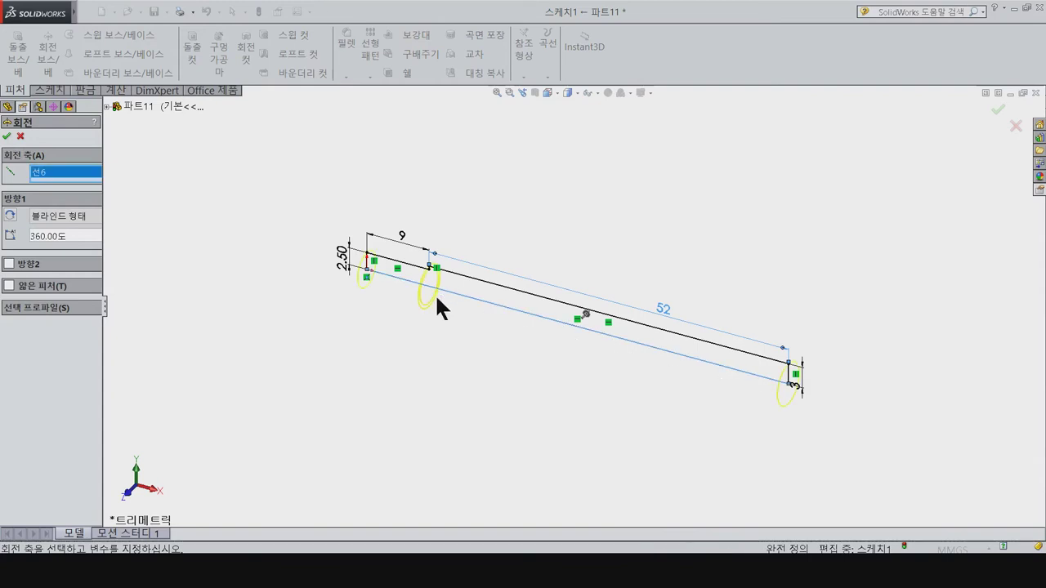
{"action": "left_click", "coordinate": [7, 137]}
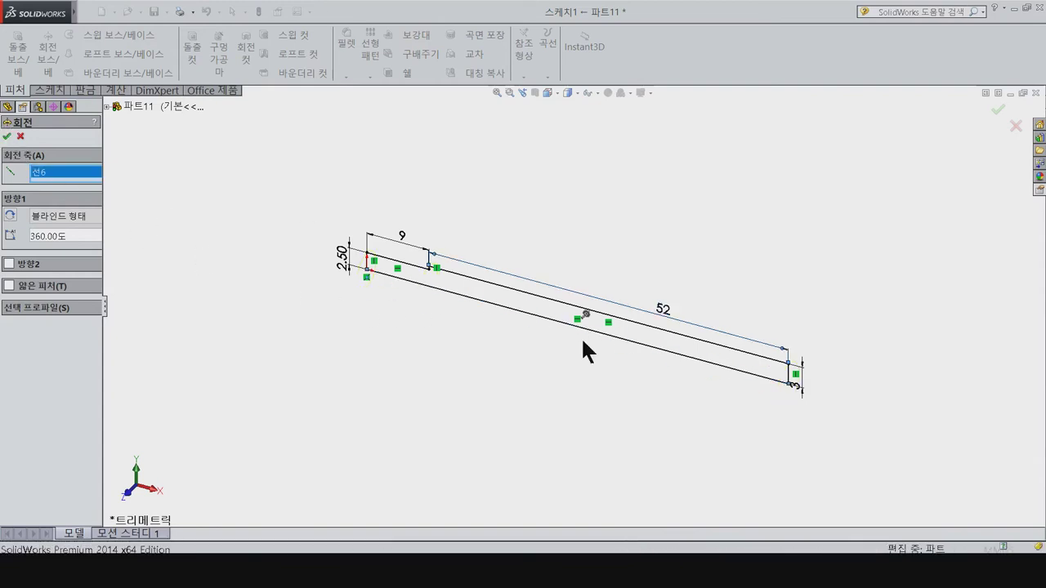
{"action": "left_click", "coordinate": [34, 205]}
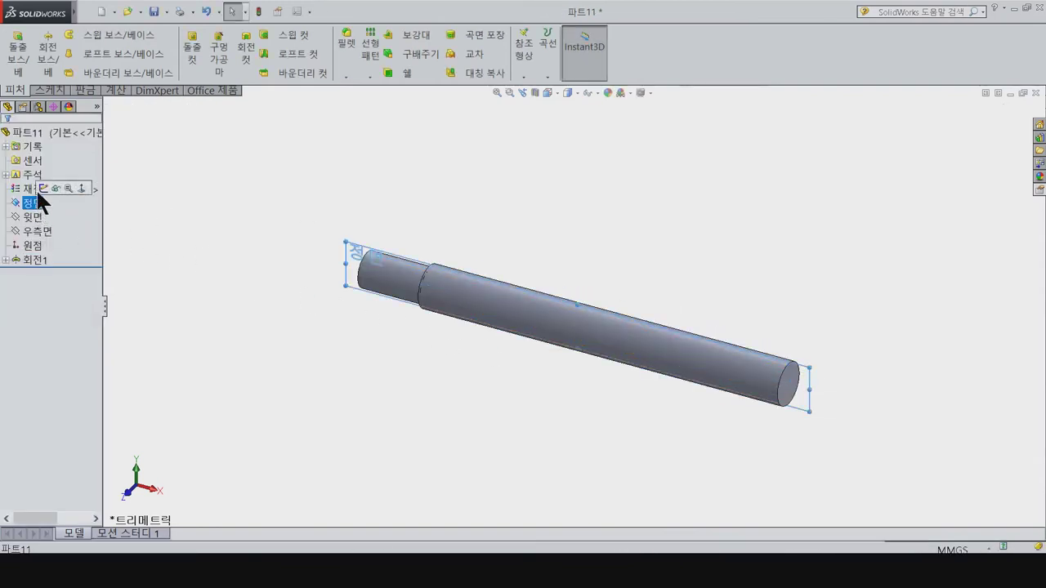
{"action": "left_click", "coordinate": [87, 186]}
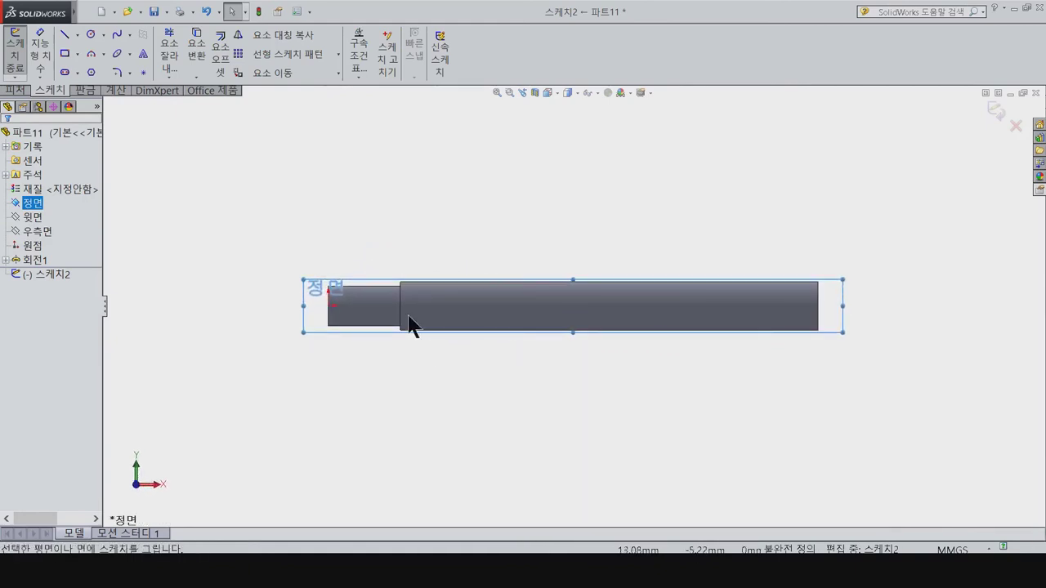
Step: Sketch the cross-hole circle on the shaft and dimension it to 3 mm diameter
{"action": "left_click", "coordinate": [91, 35]}
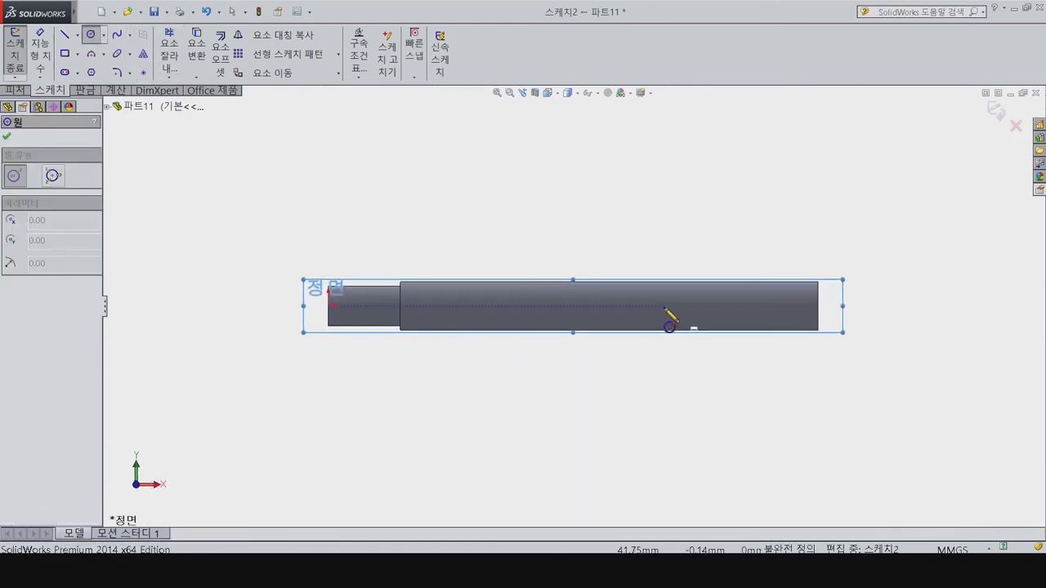
{"action": "left_click", "coordinate": [665, 306]}
{"action": "left_click", "coordinate": [677, 305]}
{"action": "key", "text": "d"}
{"action": "left_click", "coordinate": [676, 302]}
{"action": "left_click", "coordinate": [698, 249]}
{"action": "type", "text": "3"}
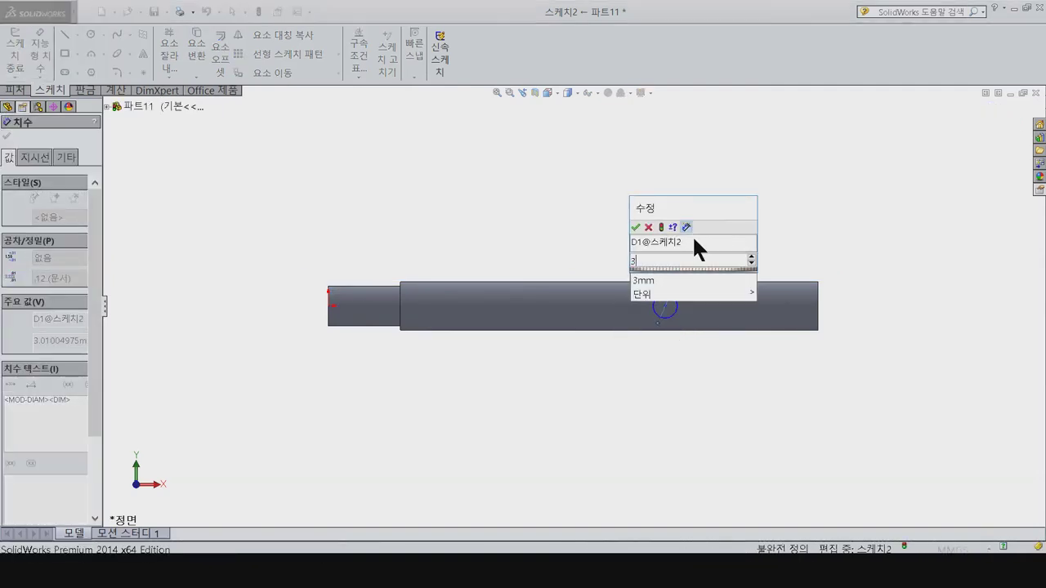
{"action": "key", "text": "Return"}
{"action": "key", "text": "Escape"}
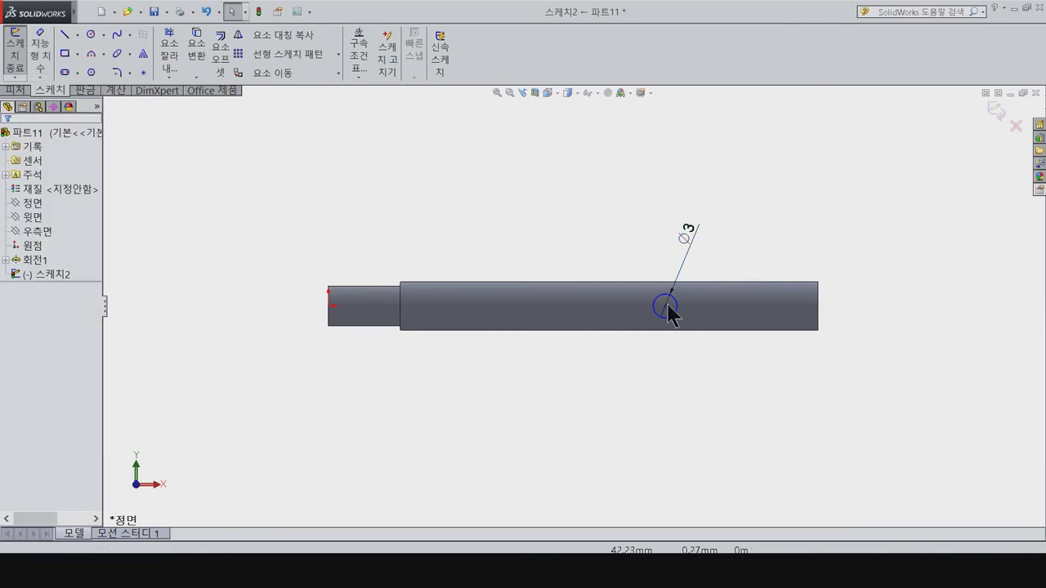
Step: Align the hole centre horizontally with the origin and place it 17 mm from the shaft's end
{"action": "left_click", "coordinate": [666, 306]}
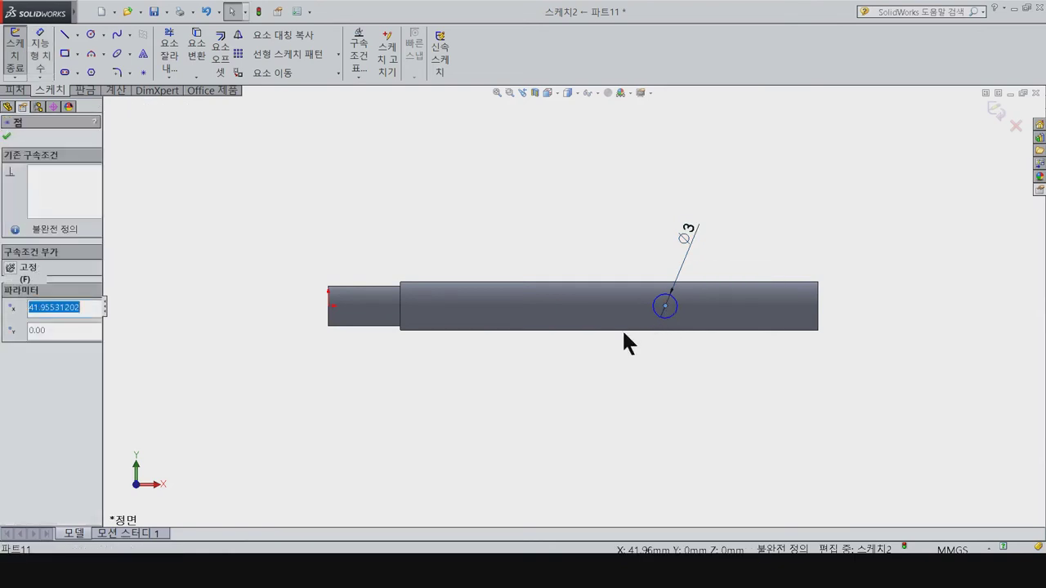
{"action": "left_click", "coordinate": [328, 307], "text": "ctrl"}
{"action": "left_click", "coordinate": [7, 365]}
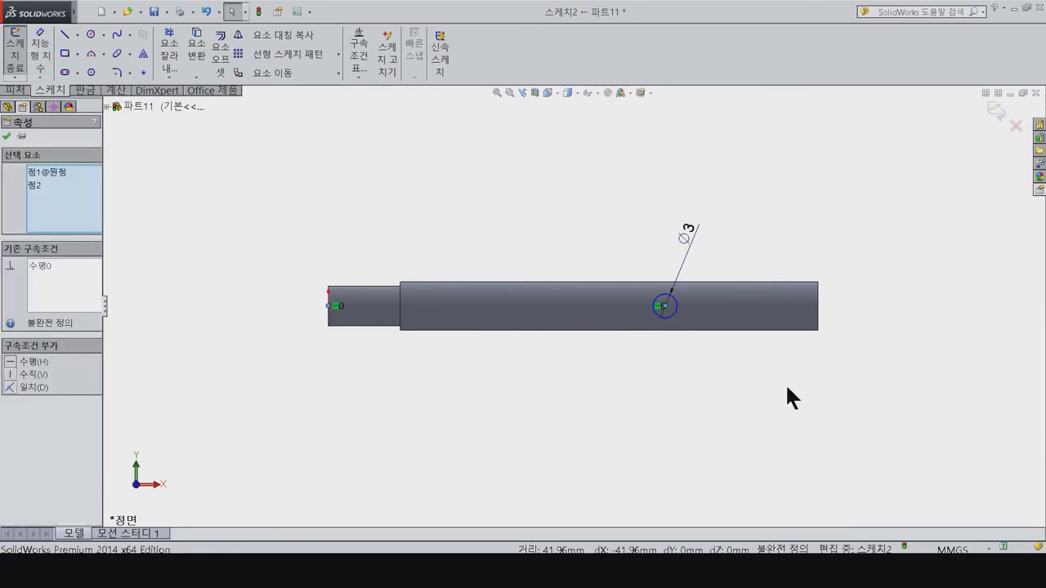
{"action": "right_click_drag", "start_coordinate": [787, 384], "coordinate": [790, 296]}
{"action": "left_click", "coordinate": [818, 319]}
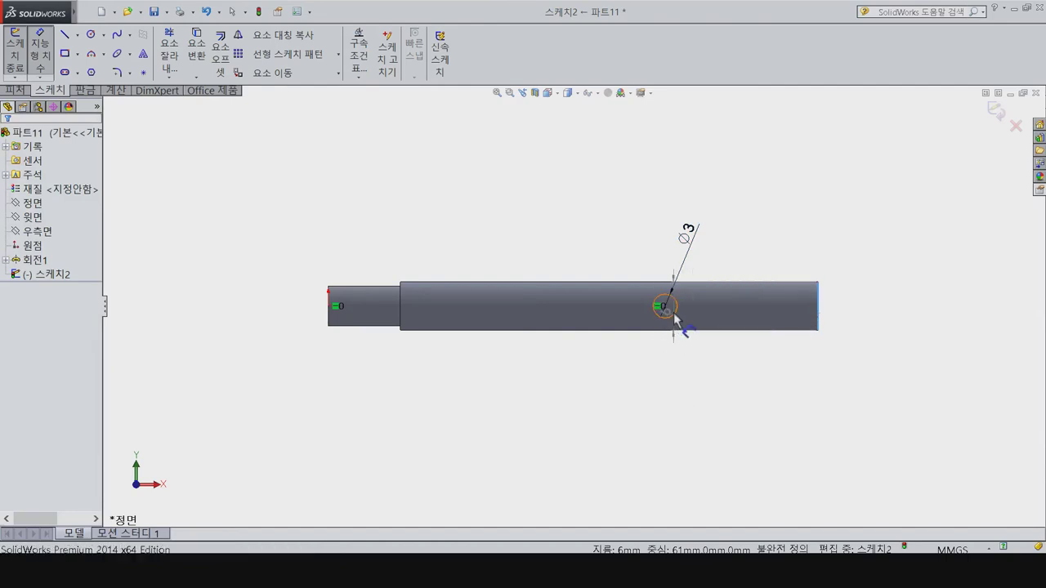
{"action": "left_click", "coordinate": [675, 316]}
{"action": "left_click", "coordinate": [715, 425]}
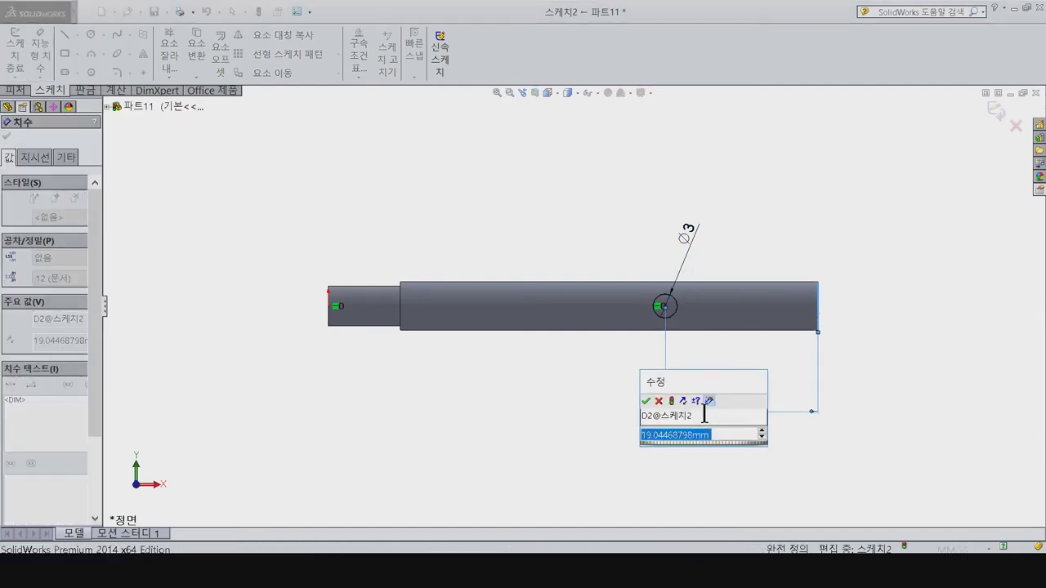
{"action": "type", "text": "17"}
{"action": "key", "text": "Return"}
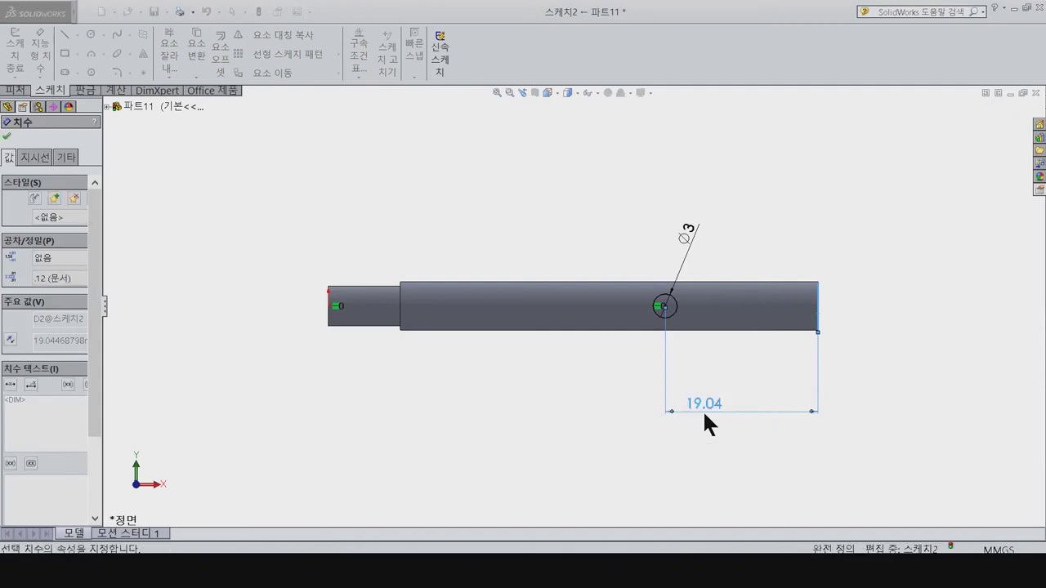
Step: Extrude-cut the 3 mm circle Through All in both directions to drill the cross hole
{"action": "left_click", "coordinate": [23, 92]}
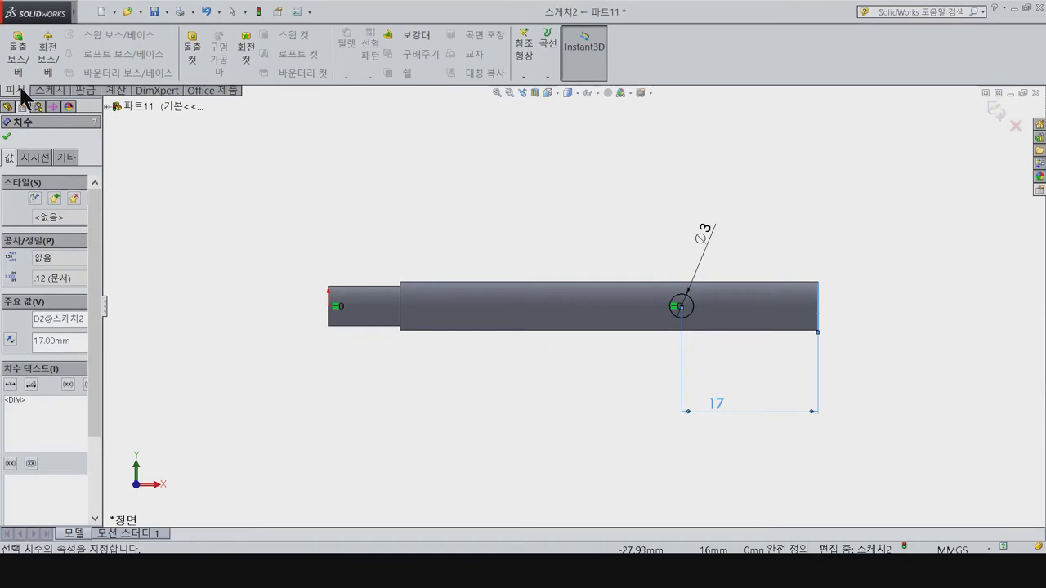
{"action": "left_click", "coordinate": [188, 59]}
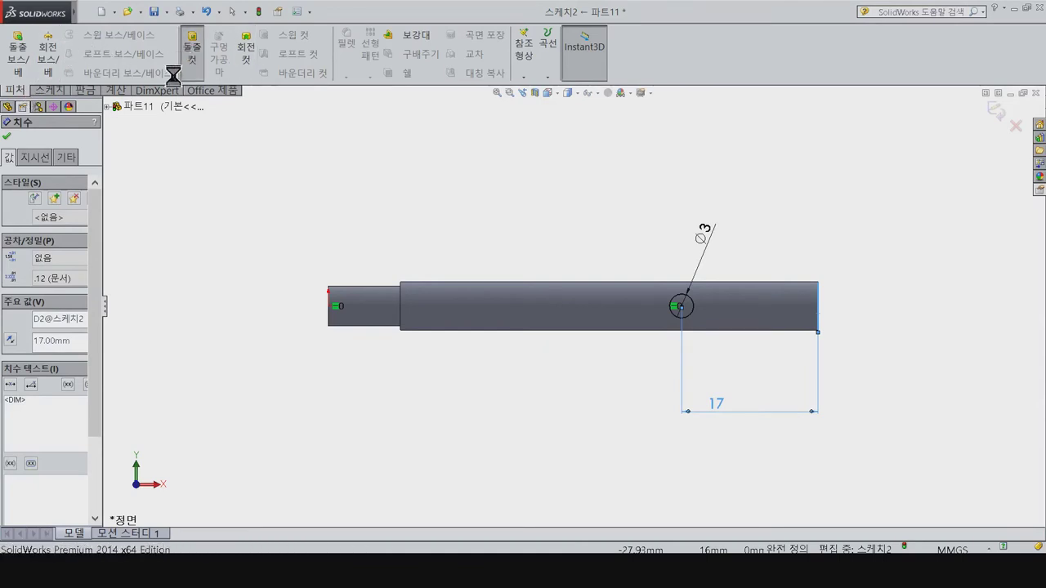
{"action": "left_click", "coordinate": [33, 213]}
{"action": "left_click", "coordinate": [28, 237]}
{"action": "left_click", "coordinate": [7, 136]}
{"action": "left_click", "coordinate": [580, 339]}
Step: Start a Chamfer feature with a 1 mm distance
{"action": "left_click", "coordinate": [346, 75]}
{"action": "left_click", "coordinate": [344, 109]}
{"action": "type", "text": "1"}
{"action": "key", "text": "Return"}
Step: Apply the 1 mm × 45° chamfer to both shaft end faces, then view the part isometrically
{"action": "middle_click_drag", "start_coordinate": [164, 336], "coordinate": [361, 356]}
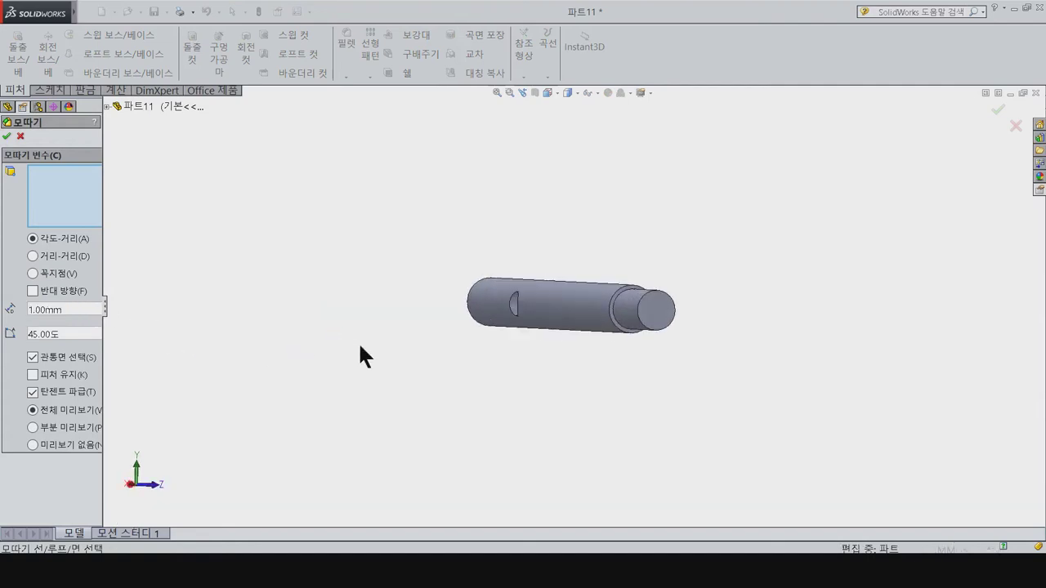
{"action": "left_click", "coordinate": [663, 310]}
{"action": "mouse_move", "coordinate": [665, 311]}
{"action": "middle_mouse_down"}
{"action": "mouse_move", "coordinate": [712, 331]}
{"action": "mouse_move", "coordinate": [681, 376]}
{"action": "middle_mouse_up"}
{"action": "left_click", "coordinate": [721, 294]}
{"action": "middle_click_drag", "start_coordinate": [718, 355], "coordinate": [731, 351]}
{"action": "left_click", "coordinate": [8, 137]}
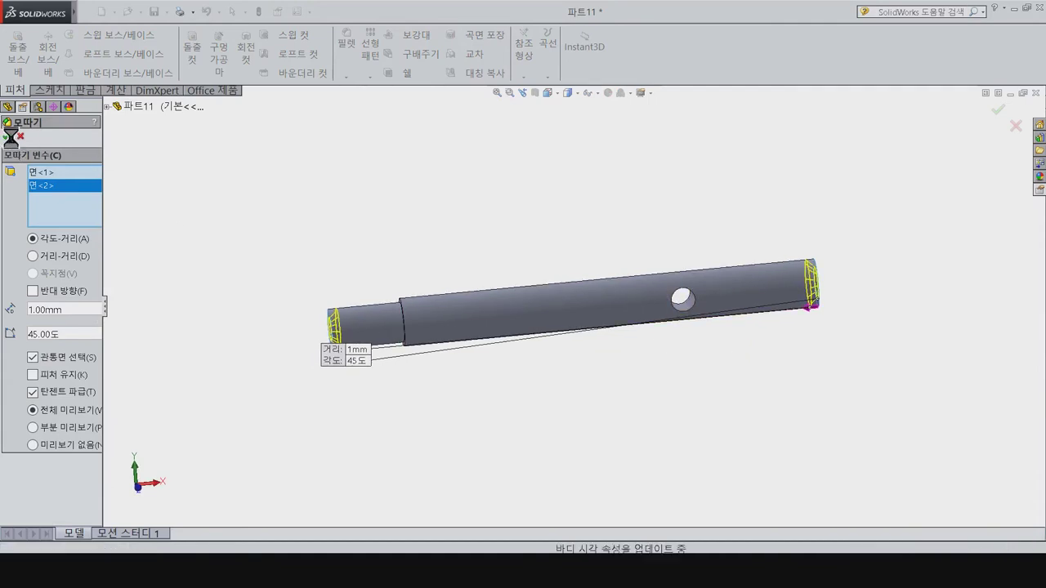
{"action": "left_click", "coordinate": [445, 421]}
{"action": "middle_click_drag", "start_coordinate": [468, 408], "coordinate": [479, 414]}
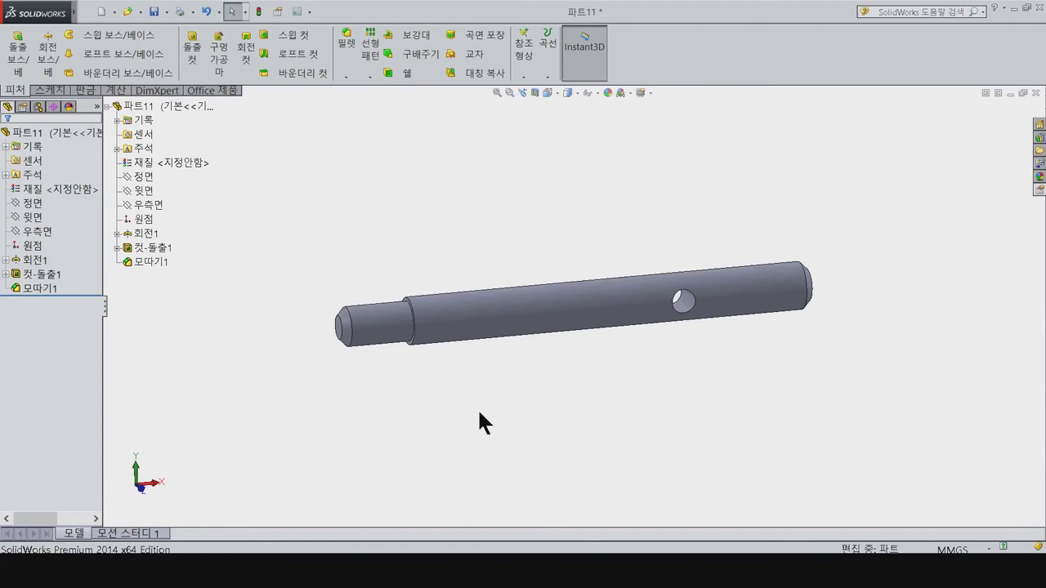
{"action": "key", "text": "ctrl+7"}
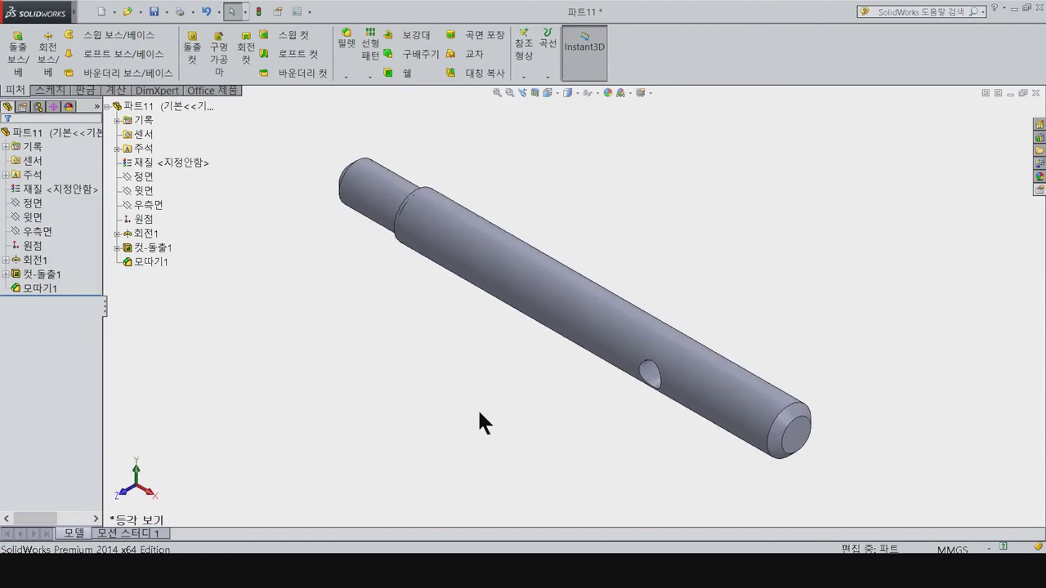
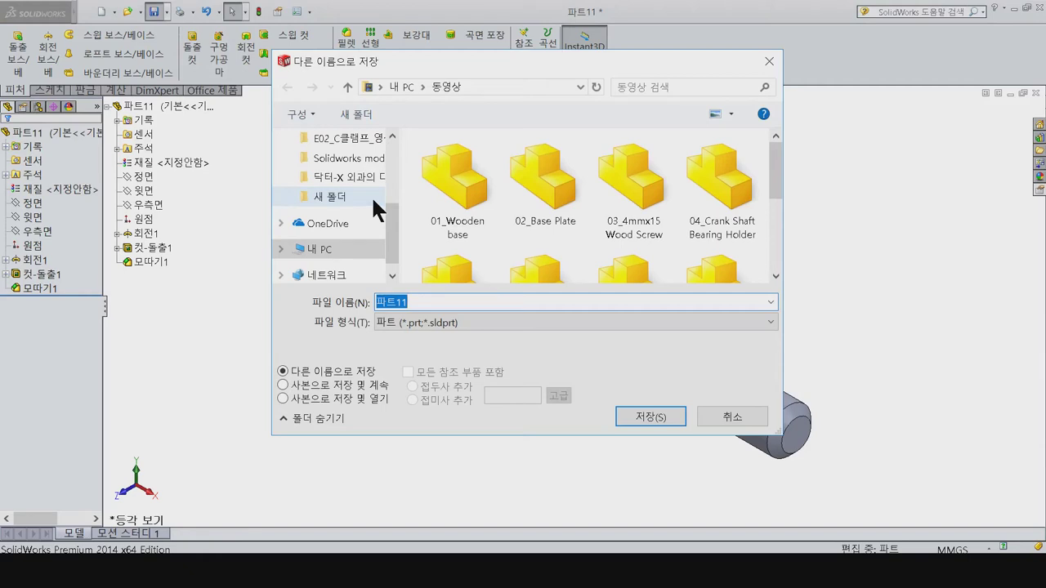
Step: Save the part as 09_Crank Shaft, close it, and start a new blank part
{"action": "type", "text": "09_Crank Shaft"}
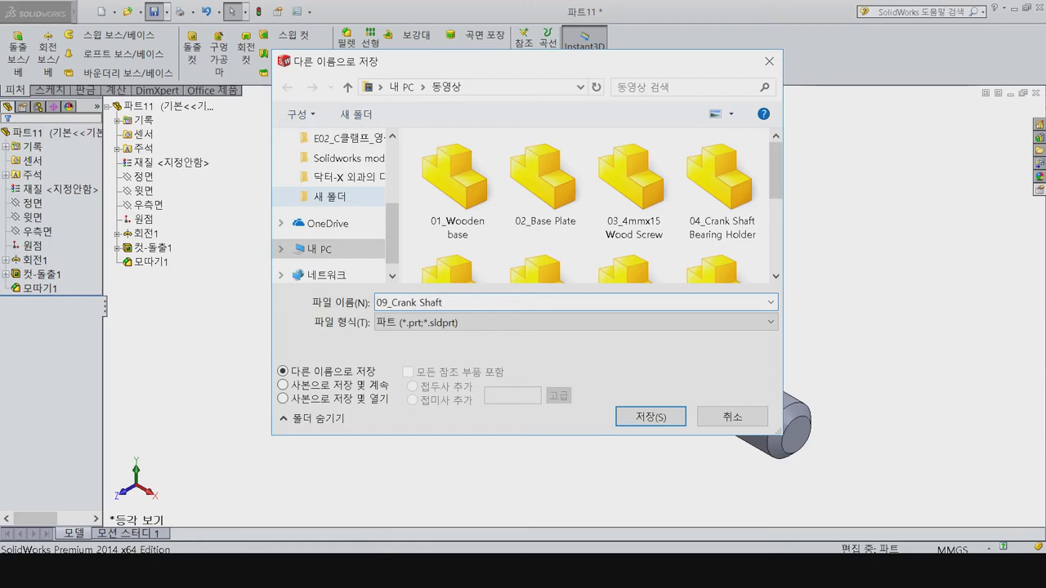
{"action": "key", "text": "Return"}
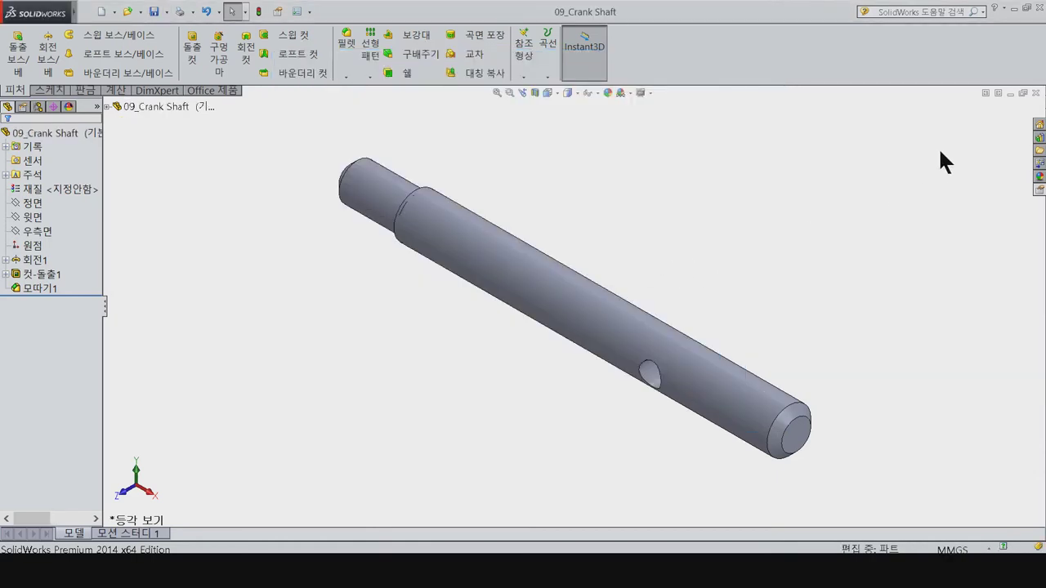
{"action": "left_click", "coordinate": [1034, 92]}
{"action": "key", "text": "ctrl+n"}
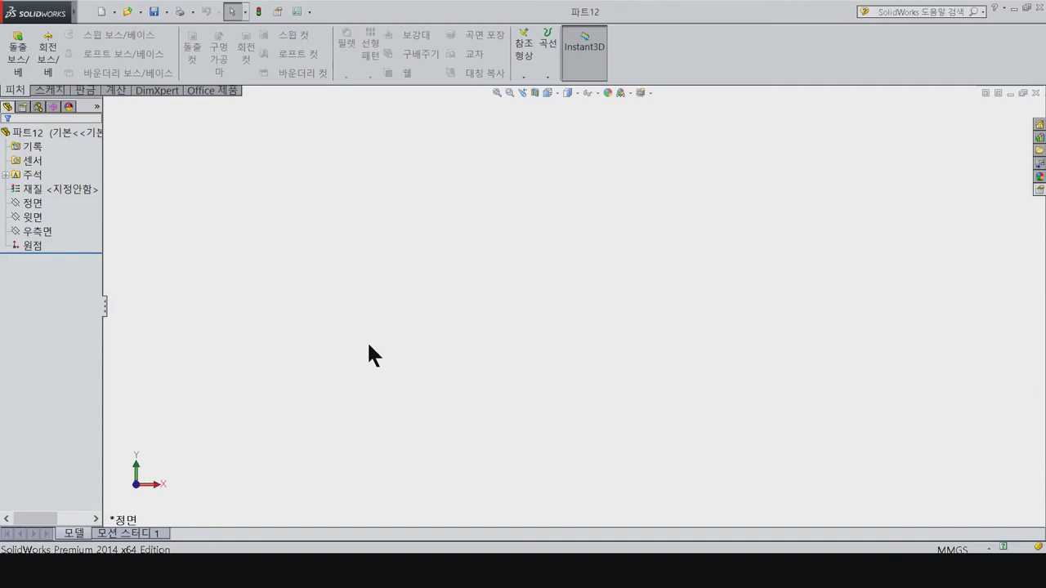
Step: Sketch a circle centred on the origin on the Front Plane and dimension it Ø25
{"action": "left_click", "coordinate": [33, 204]}
{"action": "left_click", "coordinate": [38, 177]}
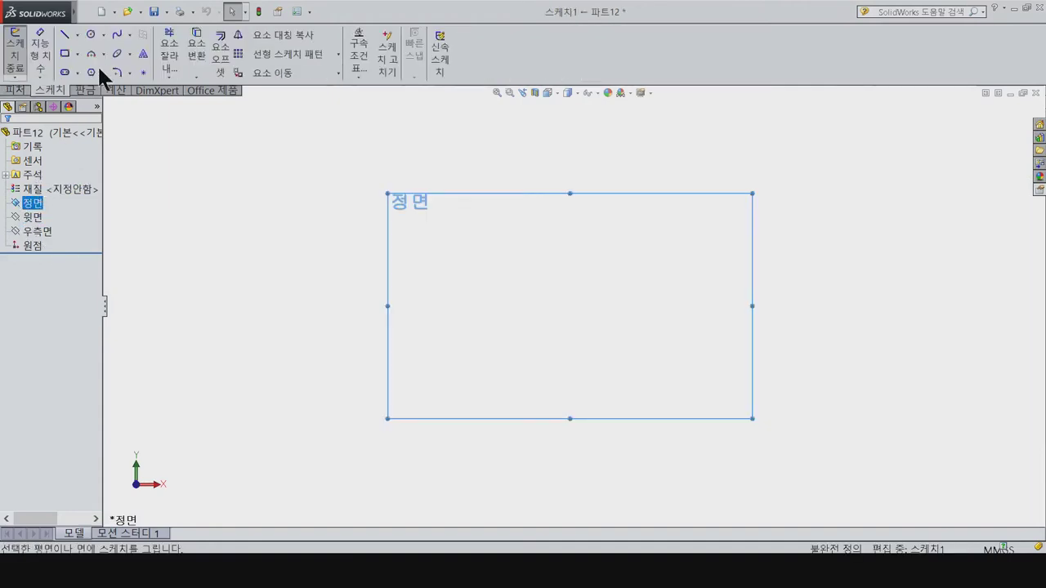
{"action": "left_click", "coordinate": [91, 34]}
{"action": "left_click", "coordinate": [570, 306]}
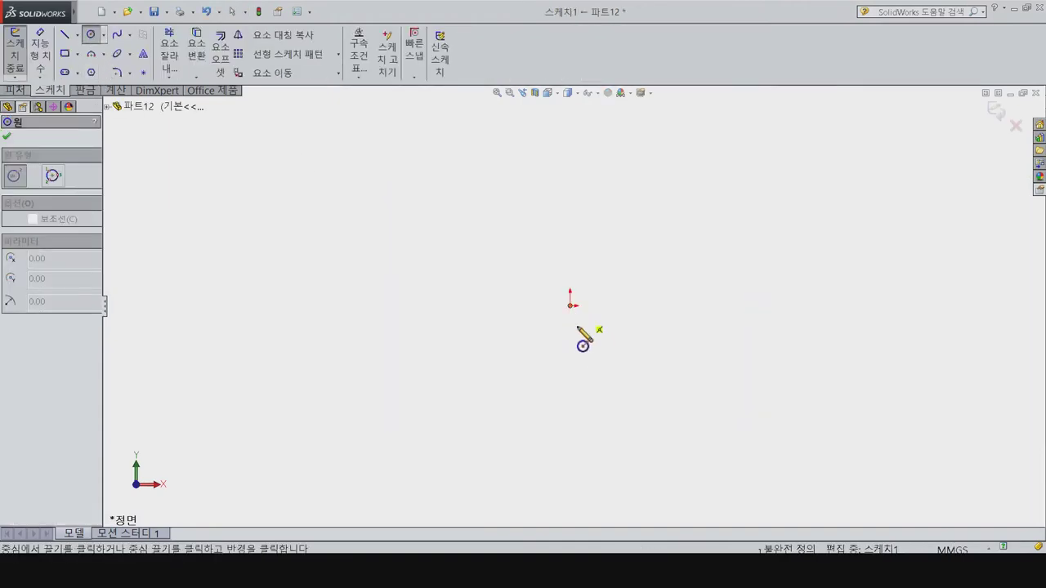
{"action": "left_click", "coordinate": [612, 397]}
{"action": "key", "text": "d"}
{"action": "left_click", "coordinate": [653, 261]}
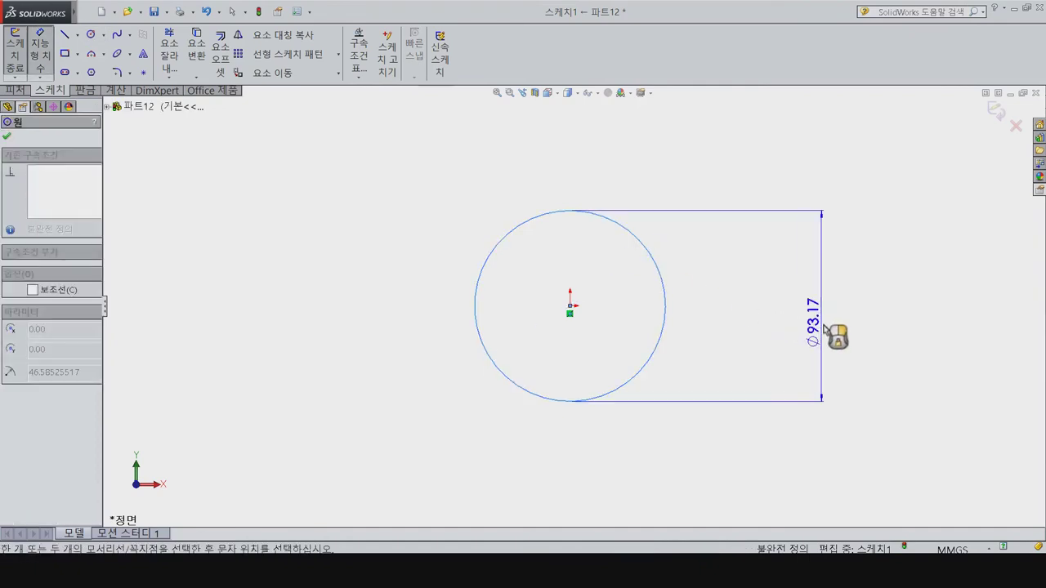
{"action": "left_click", "coordinate": [821, 327]}
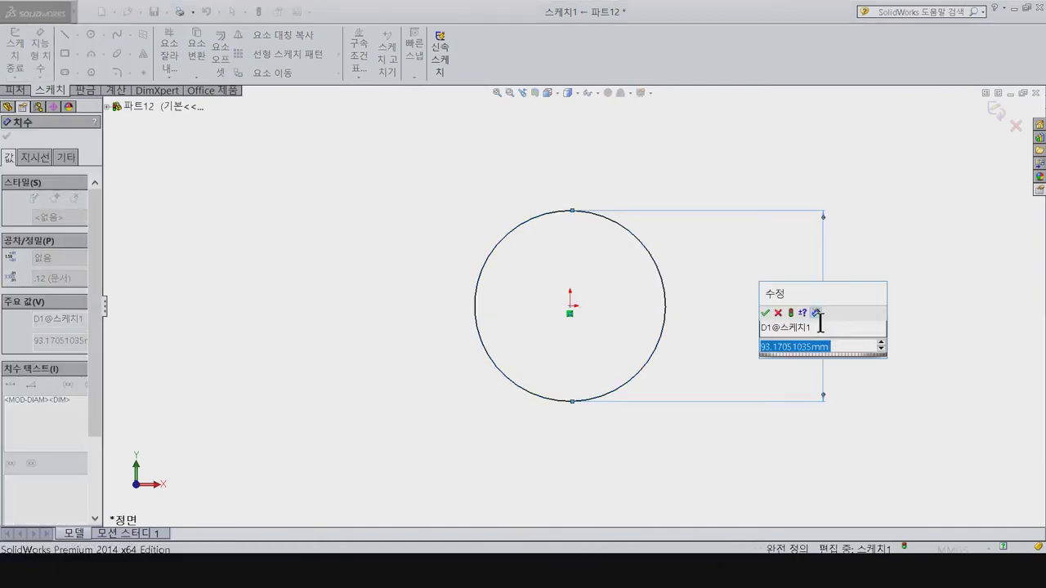
{"action": "type", "text": "25"}
{"action": "key", "text": "Return"}
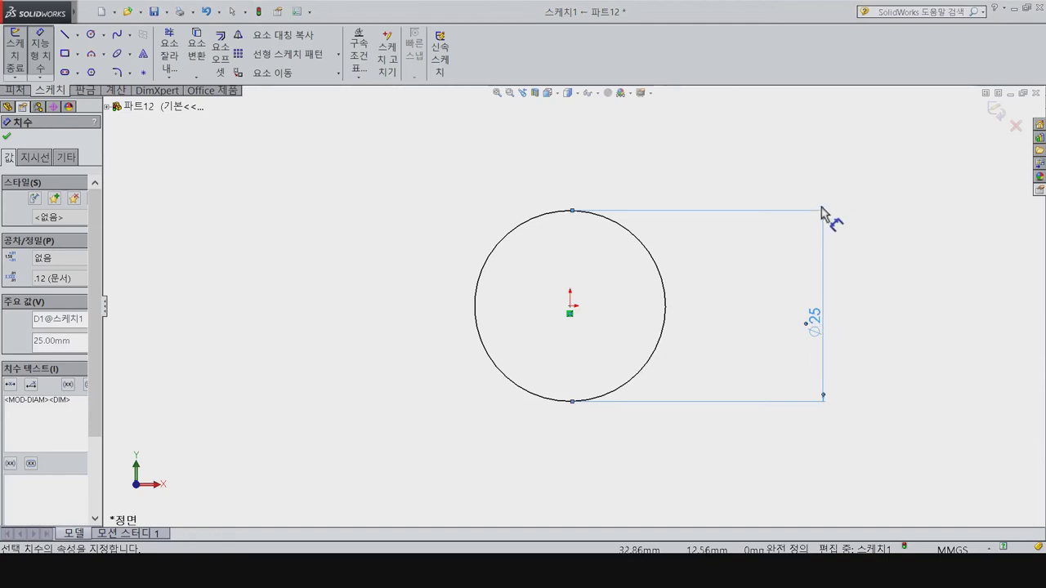
Step: Extrude the Ø25 circle 3 mm into a disc as Boss-Extrude1
{"action": "left_click", "coordinate": [13, 90]}
{"action": "left_click", "coordinate": [18, 53]}
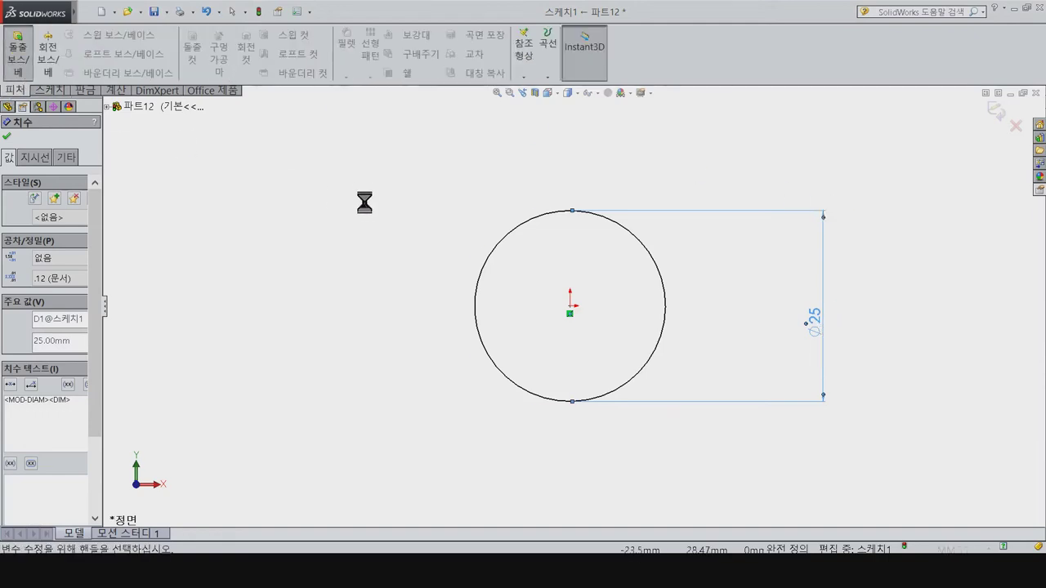
{"action": "left_click", "coordinate": [33, 199]}
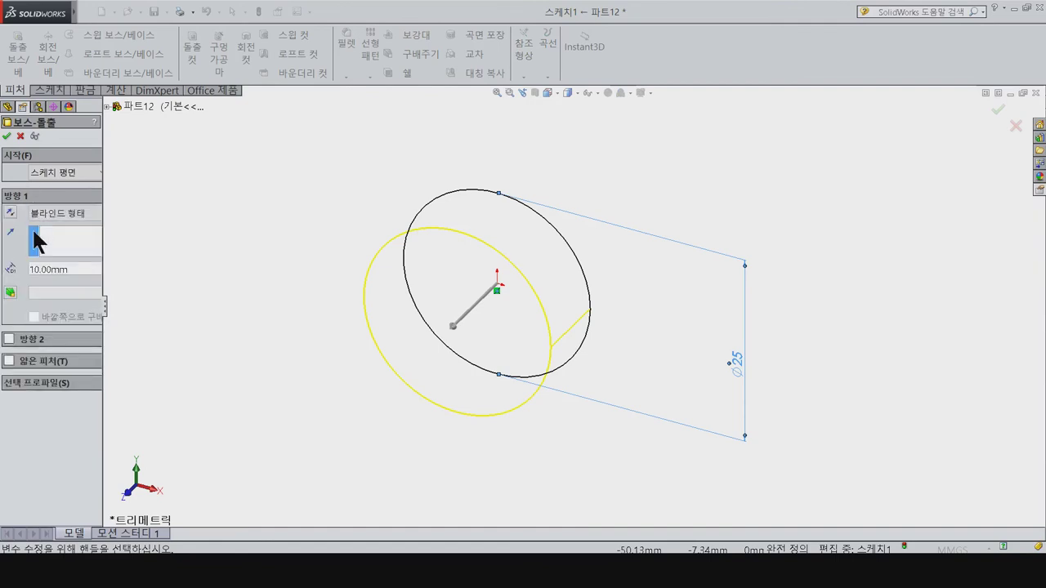
{"action": "type", "text": "3"}
{"action": "key", "text": "Return"}
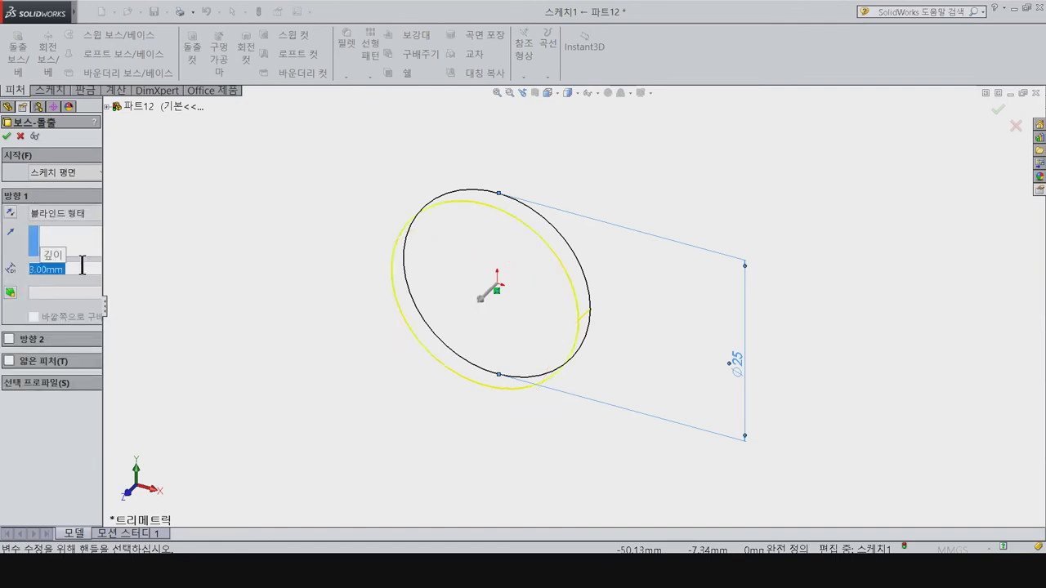
{"action": "left_click", "coordinate": [7, 135]}
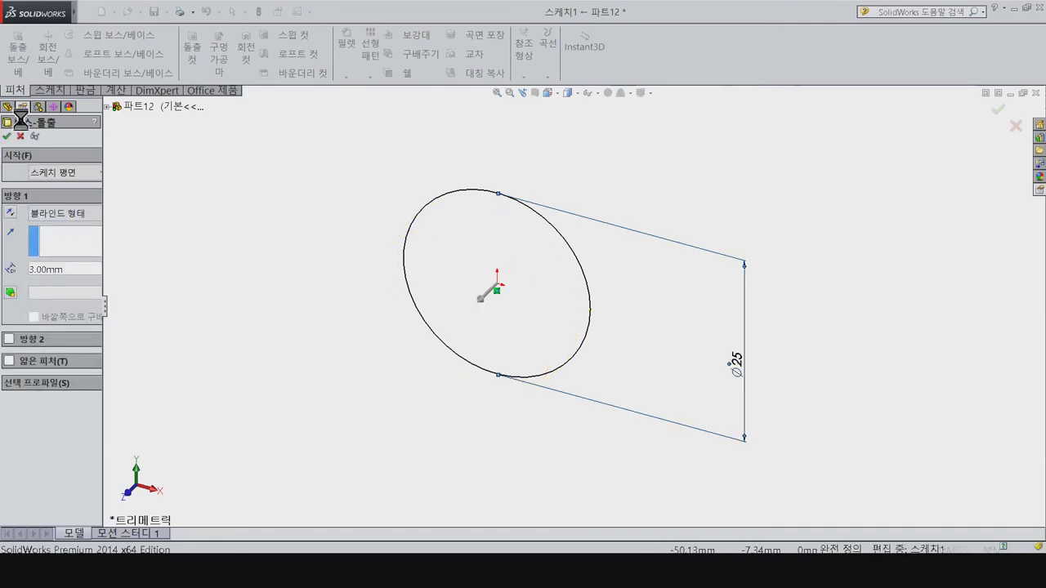
{"action": "left_click", "coordinate": [542, 346]}
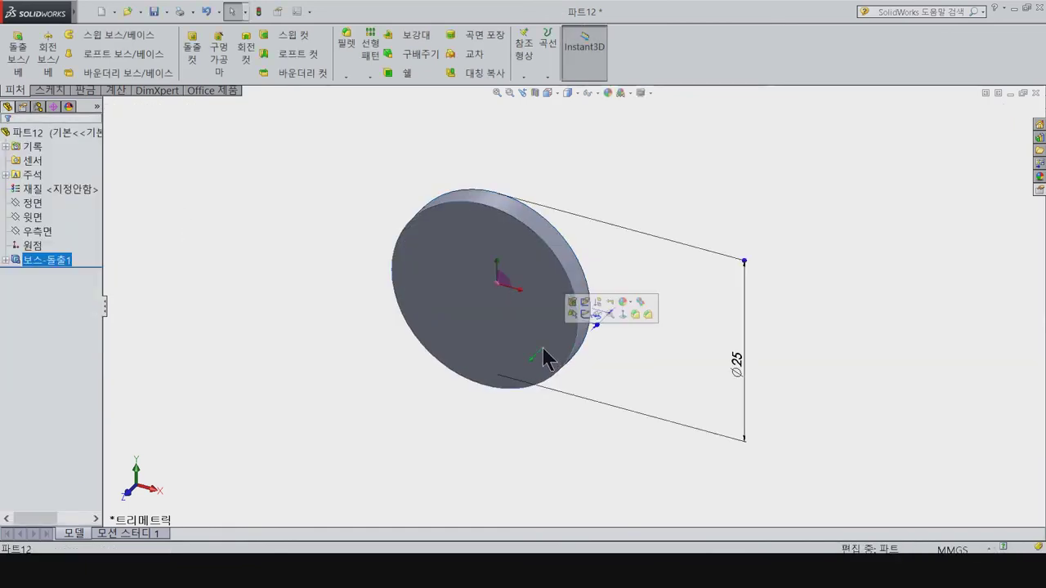
Step: Sketch a Ø5 circle centred on the origin on the disc's front face
{"action": "key", "text": "ctrl+8"}
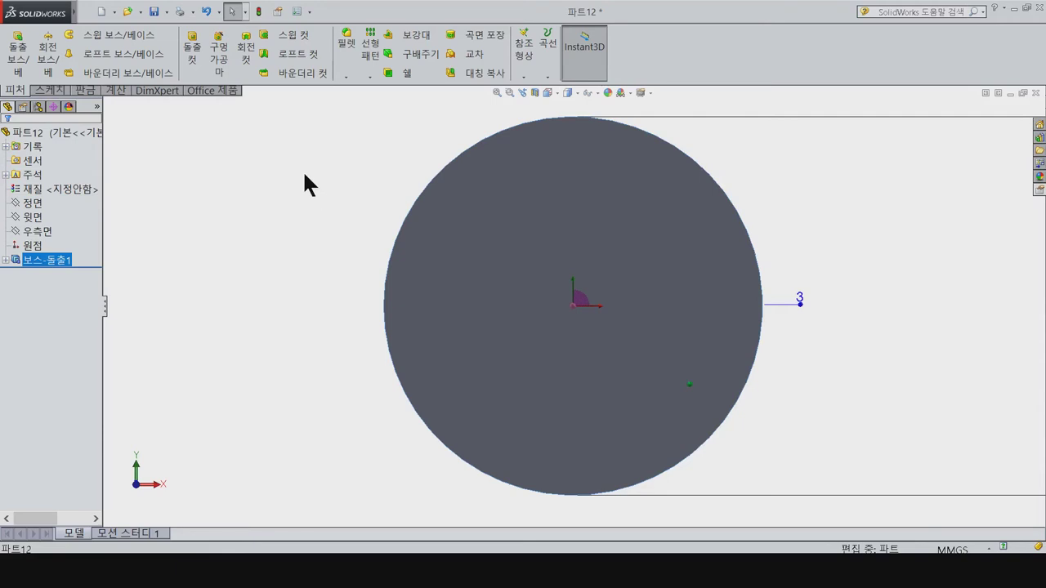
{"action": "left_click", "coordinate": [51, 90]}
{"action": "left_click", "coordinate": [90, 35]}
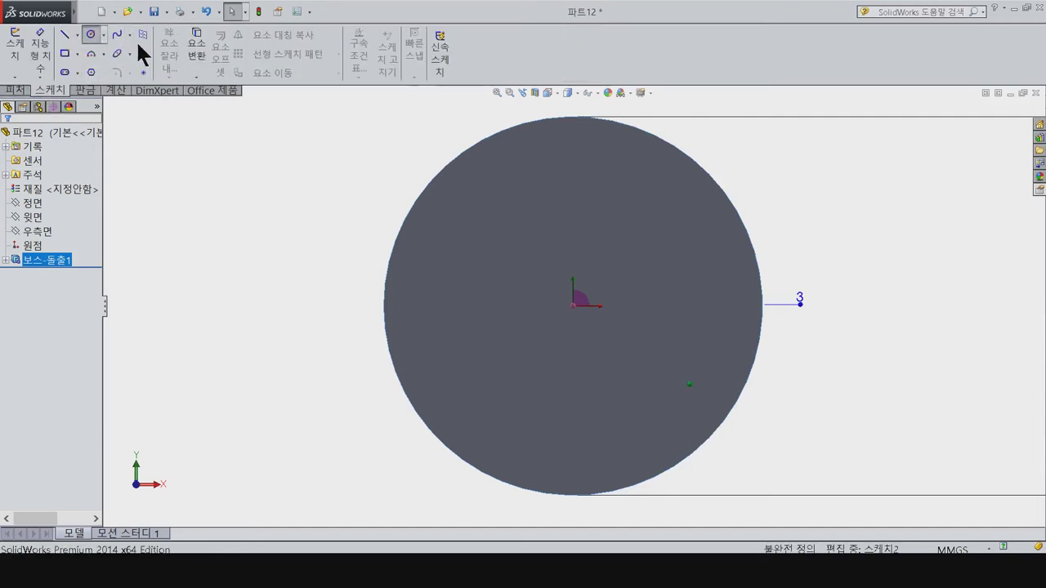
{"action": "left_click", "coordinate": [573, 305]}
{"action": "left_click", "coordinate": [608, 343]}
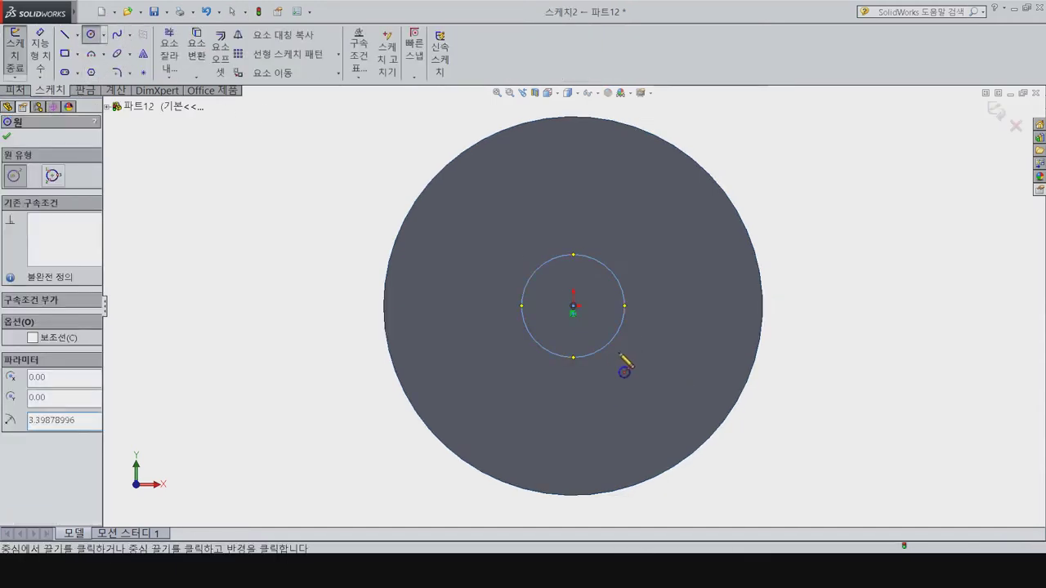
{"action": "right_click_drag", "start_coordinate": [619, 357], "coordinate": [627, 299]}
{"action": "left_click", "coordinate": [621, 300]}
{"action": "left_click", "coordinate": [306, 341]}
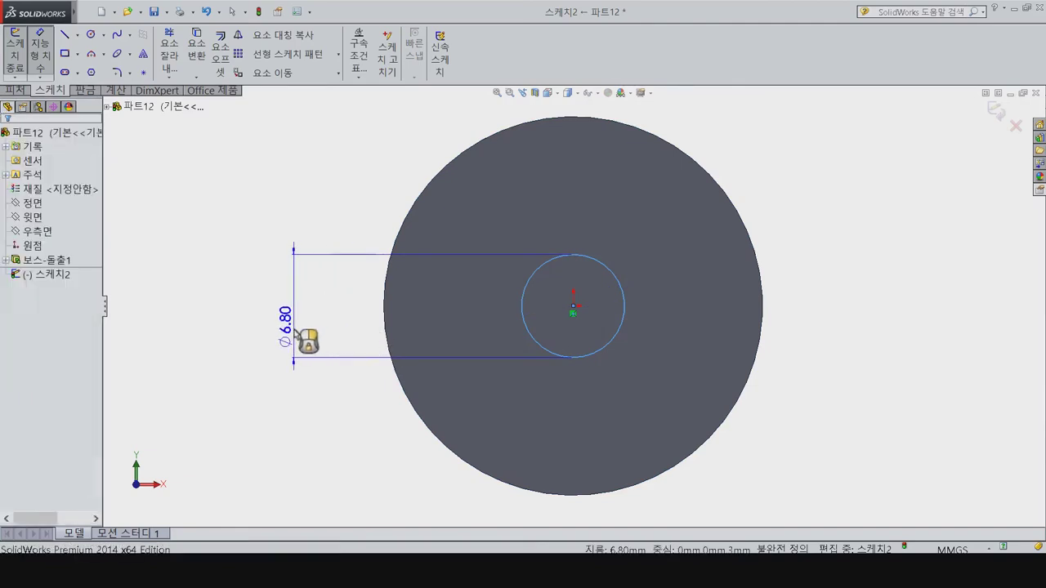
{"action": "type", "text": "5"}
{"action": "key", "text": "Return"}
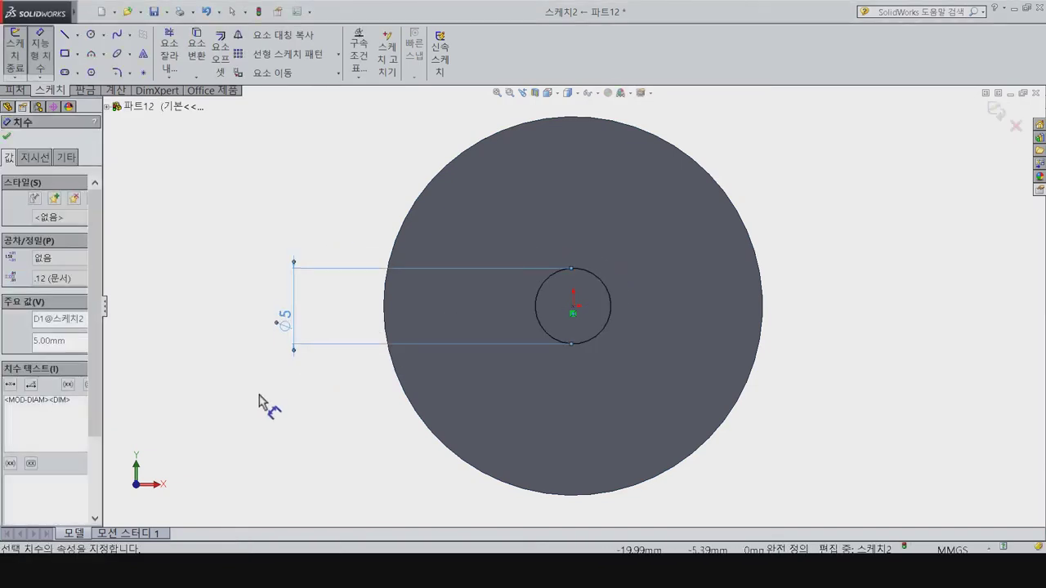
Step: Try Through All both ways, one way, then 10 mm blind for the cut, then cancel it
{"action": "left_click", "coordinate": [15, 90]}
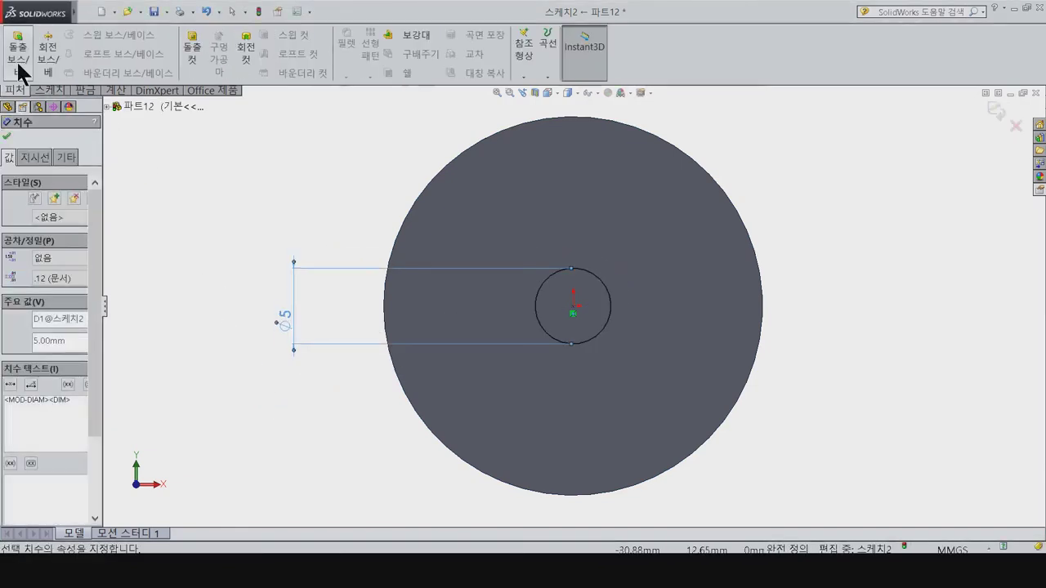
{"action": "left_click", "coordinate": [192, 51]}
{"action": "left_click", "coordinate": [65, 209]}
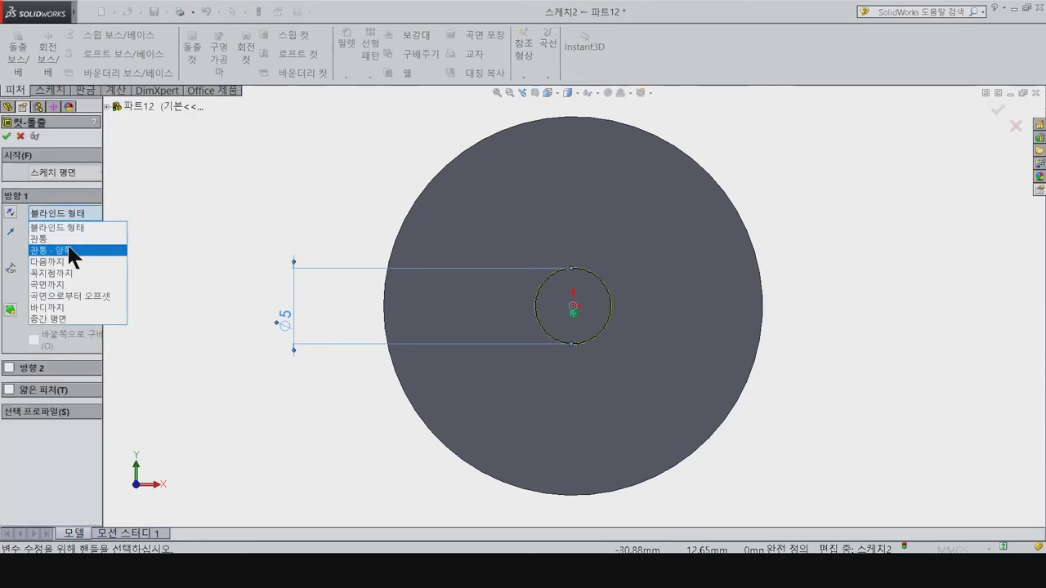
{"action": "left_click", "coordinate": [67, 242]}
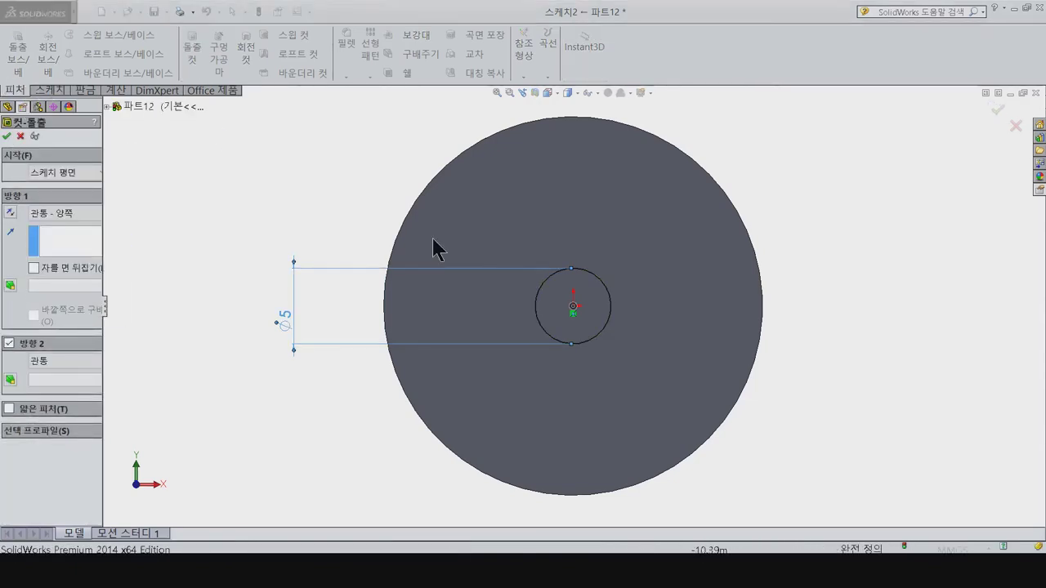
{"action": "left_click", "coordinate": [61, 212]}
{"action": "left_click", "coordinate": [43, 227]}
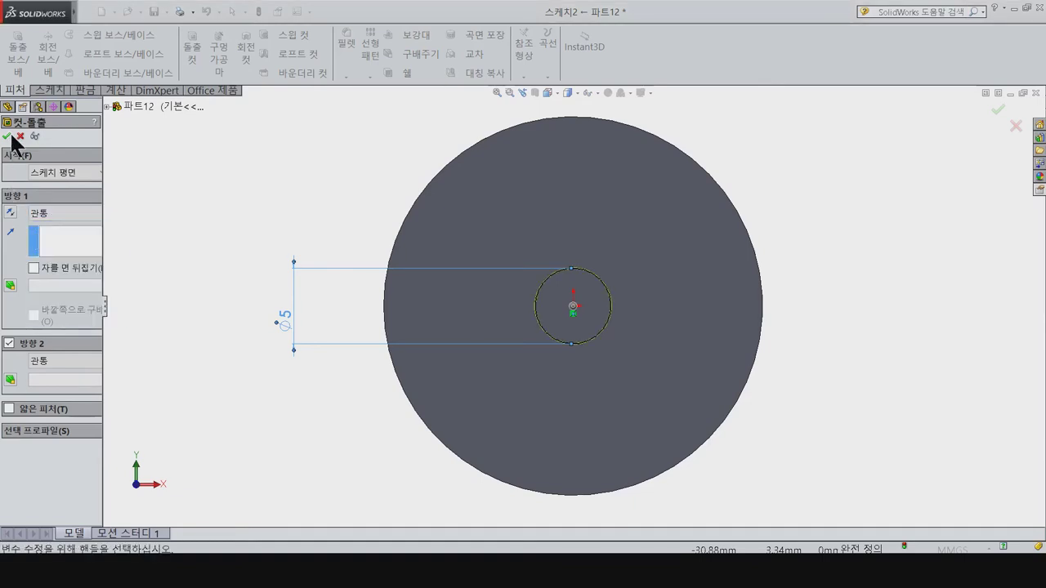
{"action": "left_click", "coordinate": [64, 211]}
{"action": "left_click", "coordinate": [40, 227]}
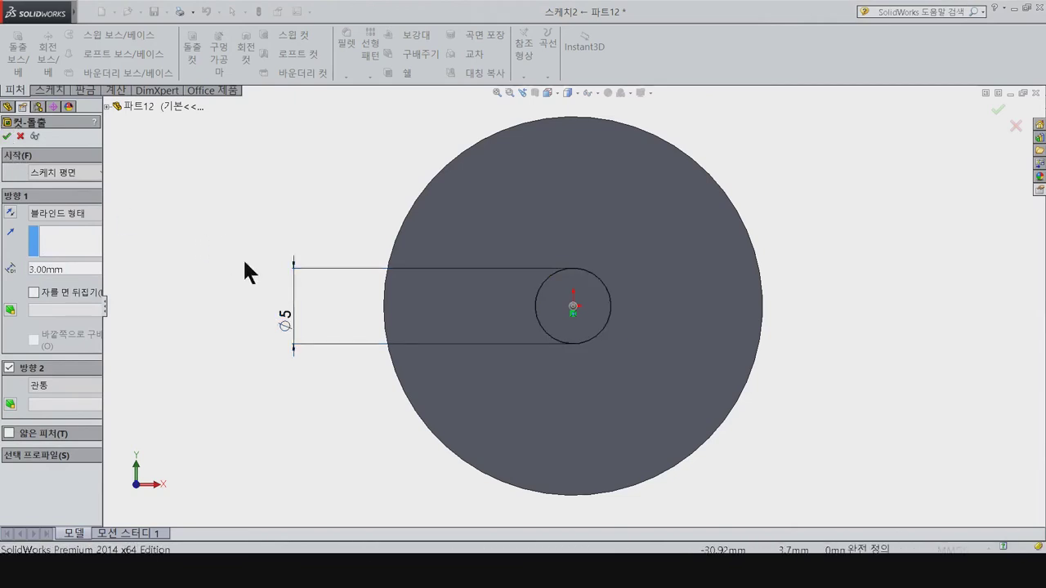
{"action": "middle_click_drag", "start_coordinate": [292, 295], "coordinate": [355, 423]}
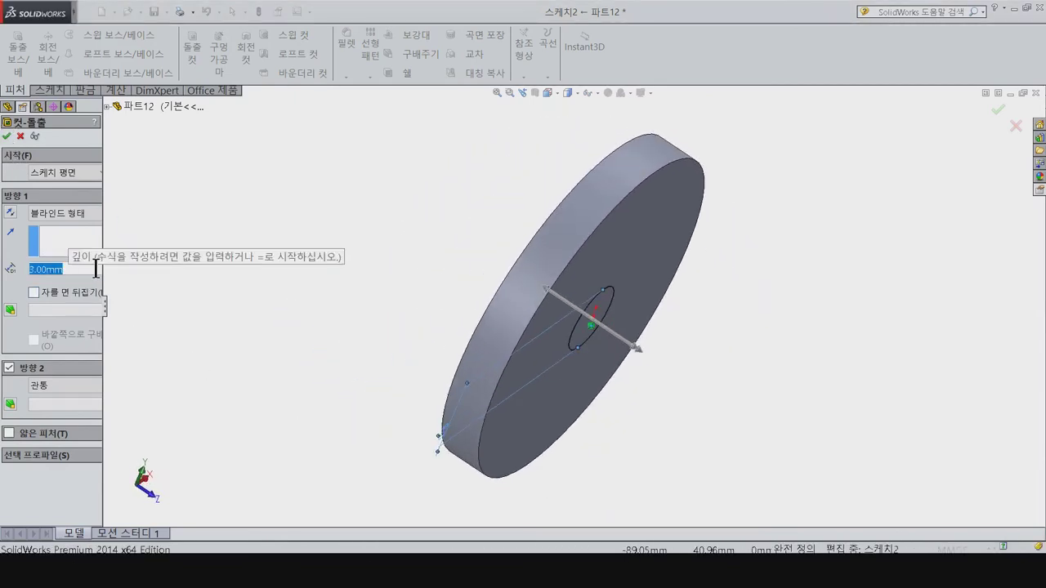
{"action": "type", "text": "10"}
{"action": "key", "text": "Return"}
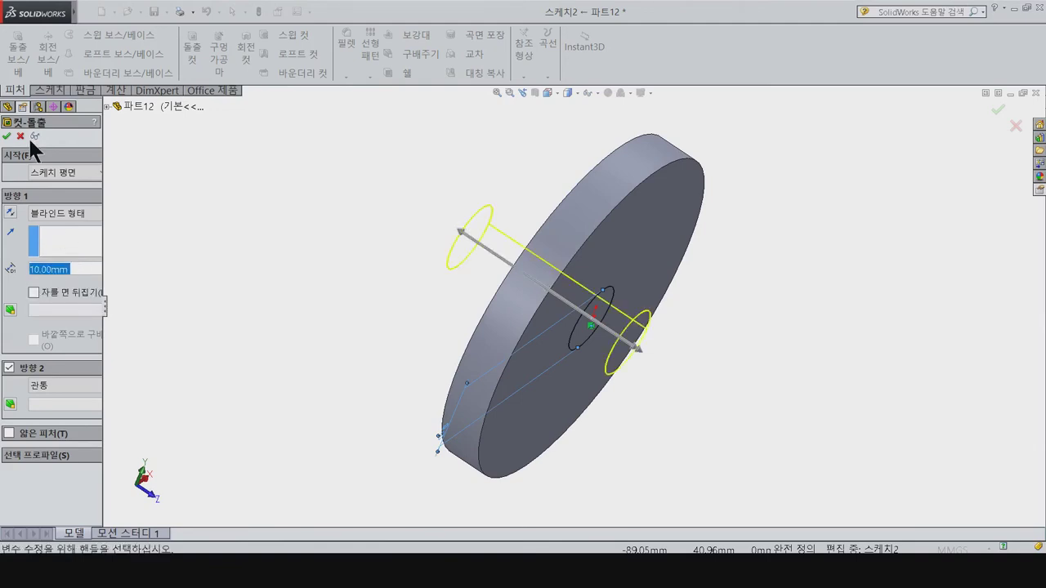
{"action": "left_click", "coordinate": [8, 367]}
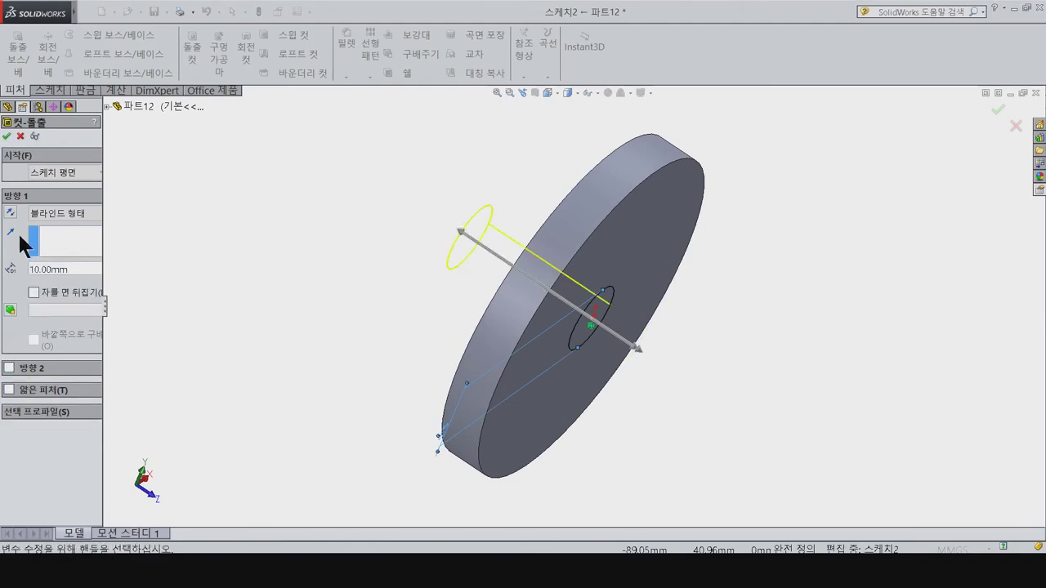
{"action": "left_click", "coordinate": [19, 136]}
Step: Redo the extruded cut of the Ø5 circle at 10 mm depth and accept it
{"action": "left_click", "coordinate": [196, 59]}
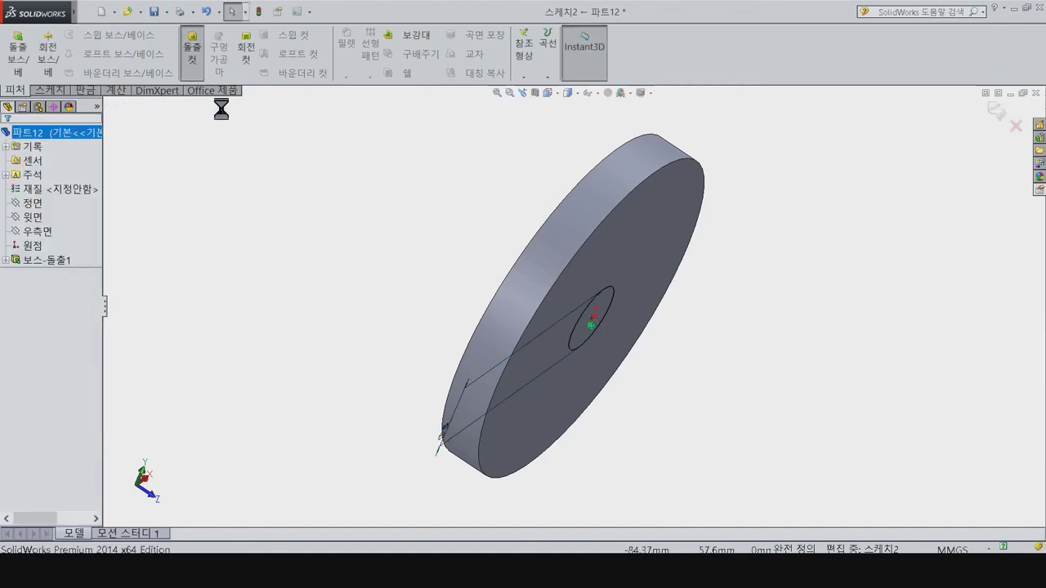
{"action": "type", "text": "10"}
{"action": "key", "text": "Return"}
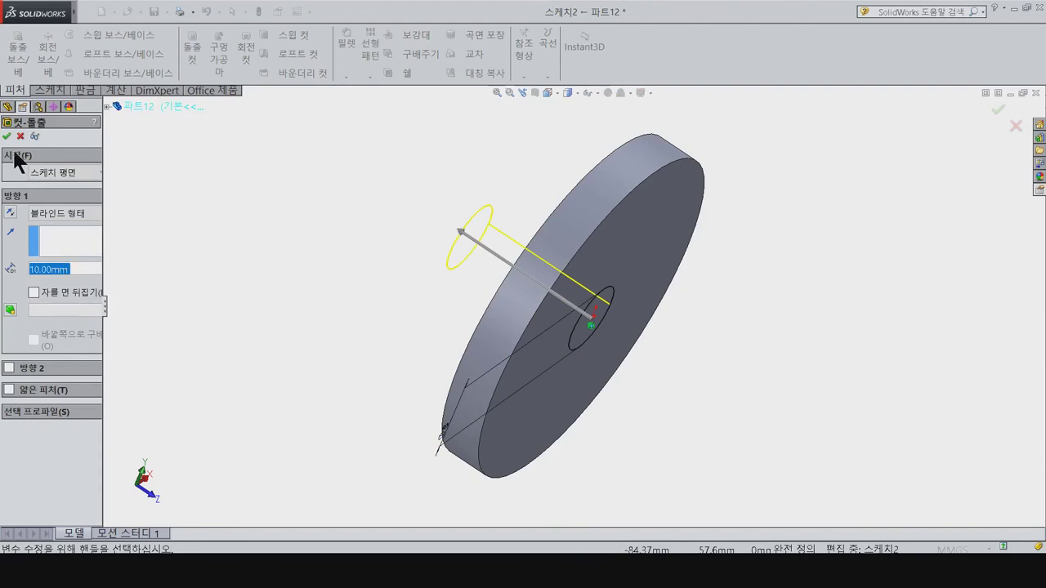
{"action": "left_click", "coordinate": [8, 145]}
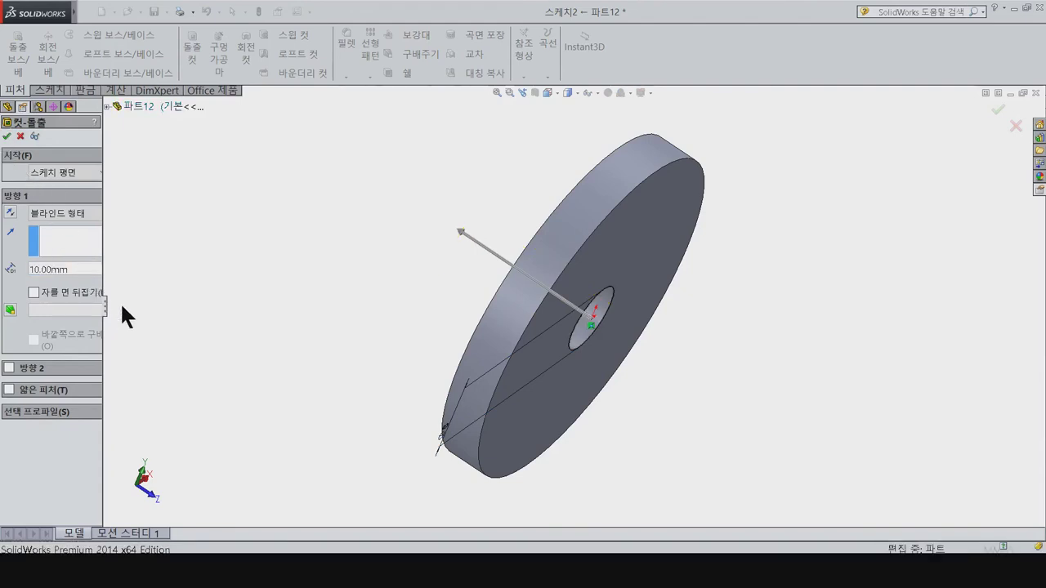
{"action": "left_click_drag", "start_coordinate": [104, 302], "coordinate": [168, 303]}
{"action": "middle_click_drag", "start_coordinate": [364, 346], "coordinate": [304, 319]}
{"action": "left_click", "coordinate": [468, 384]}
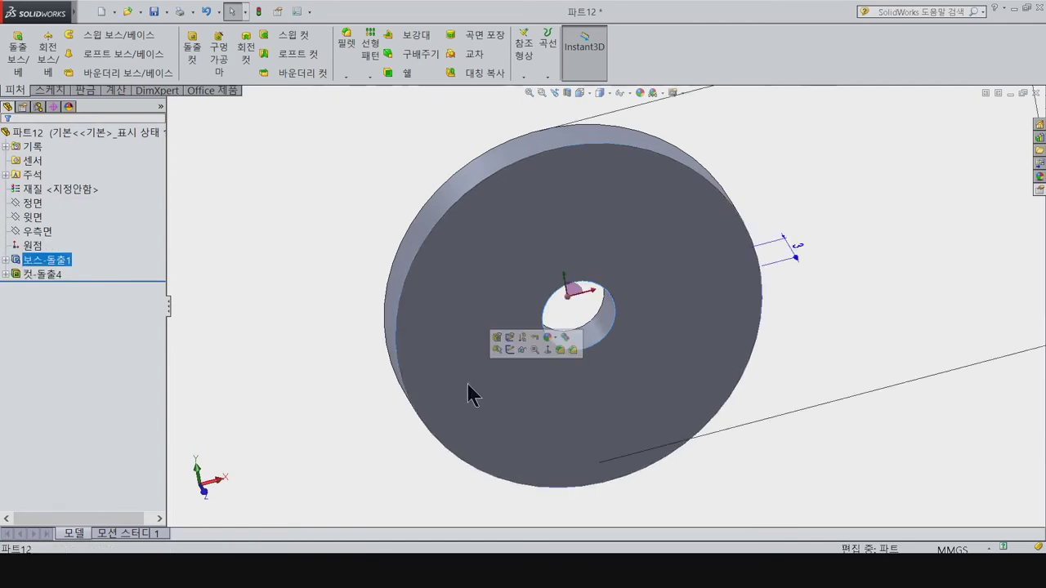
Step: Draw three small circles left, right, and above the centre hole on the disc face
{"action": "key", "text": "ctrl+8"}
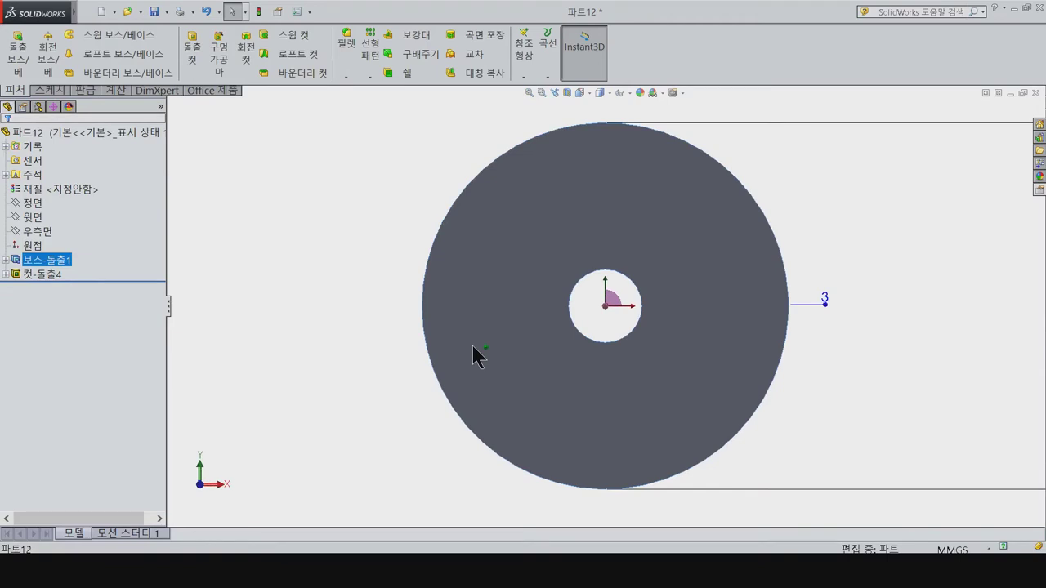
{"action": "left_click", "coordinate": [64, 87]}
{"action": "left_click", "coordinate": [90, 35]}
{"action": "left_click", "coordinate": [524, 269]}
{"action": "left_click", "coordinate": [523, 263]}
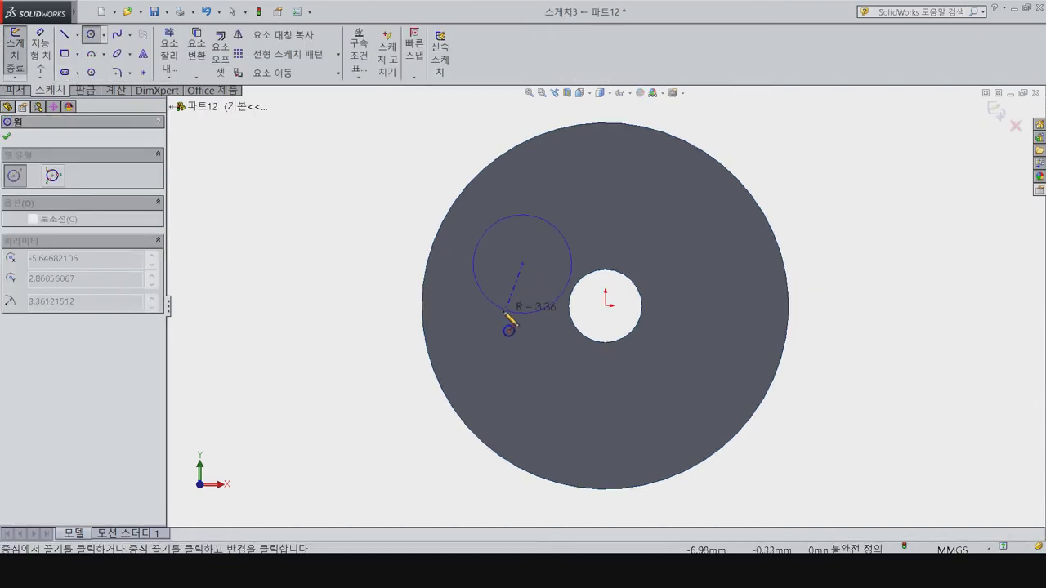
{"action": "left_click", "coordinate": [515, 290]}
{"action": "left_click", "coordinate": [698, 254]}
{"action": "left_click", "coordinate": [674, 242]}
{"action": "left_click", "coordinate": [602, 163]}
{"action": "left_click", "coordinate": [614, 195]}
{"action": "key", "text": "Escape"}
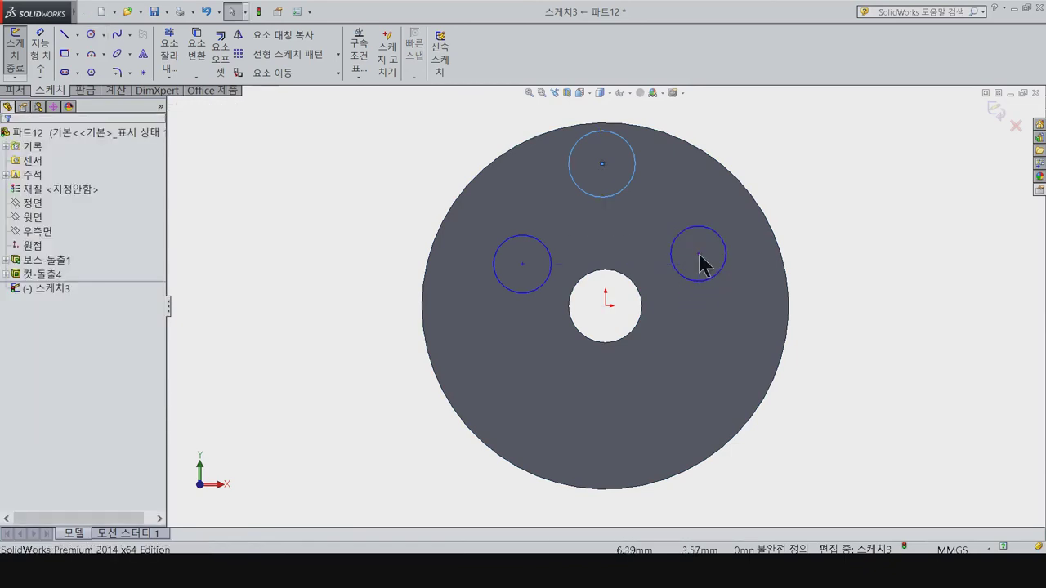
Step: Make the side circles' centres horizontal, 4 above the origin, and all three circles equal
{"action": "left_click", "coordinate": [699, 253]}
{"action": "left_click", "coordinate": [523, 263], "text": "ctrl"}
{"action": "left_click", "coordinate": [33, 362]}
{"action": "right_click_drag", "start_coordinate": [719, 343], "coordinate": [690, 269]}
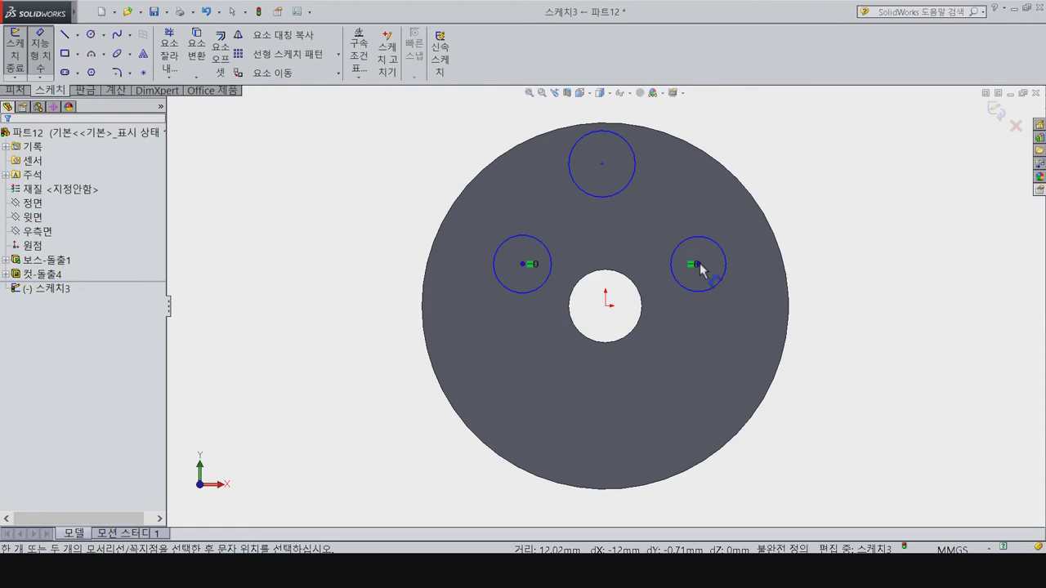
{"action": "left_click", "coordinate": [696, 264]}
{"action": "left_click", "coordinate": [605, 305]}
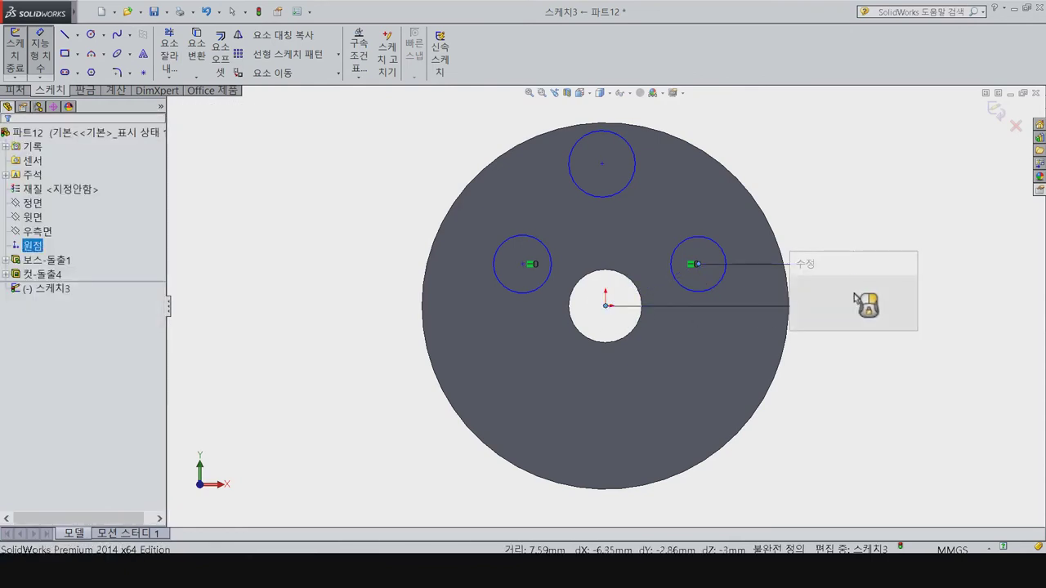
{"action": "type", "text": "4"}
{"action": "key", "text": "Return"}
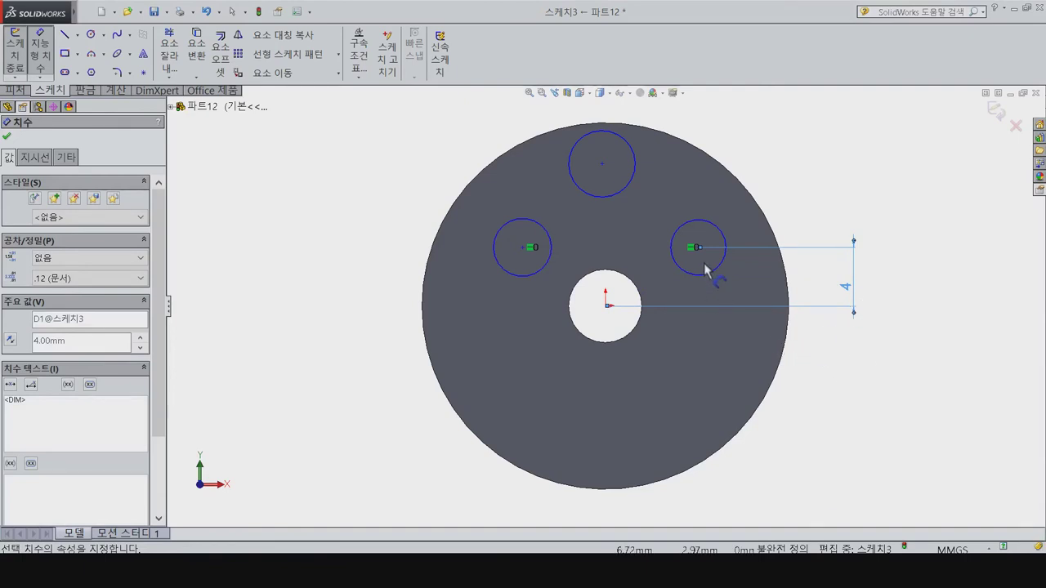
{"action": "key", "text": "Escape"}
{"action": "mouse_move", "coordinate": [689, 287]}
{"action": "left_mouse_down"}
{"action": "mouse_move", "coordinate": [560, 219]}
{"action": "mouse_move", "coordinate": [546, 188]}
{"action": "left_mouse_up"}
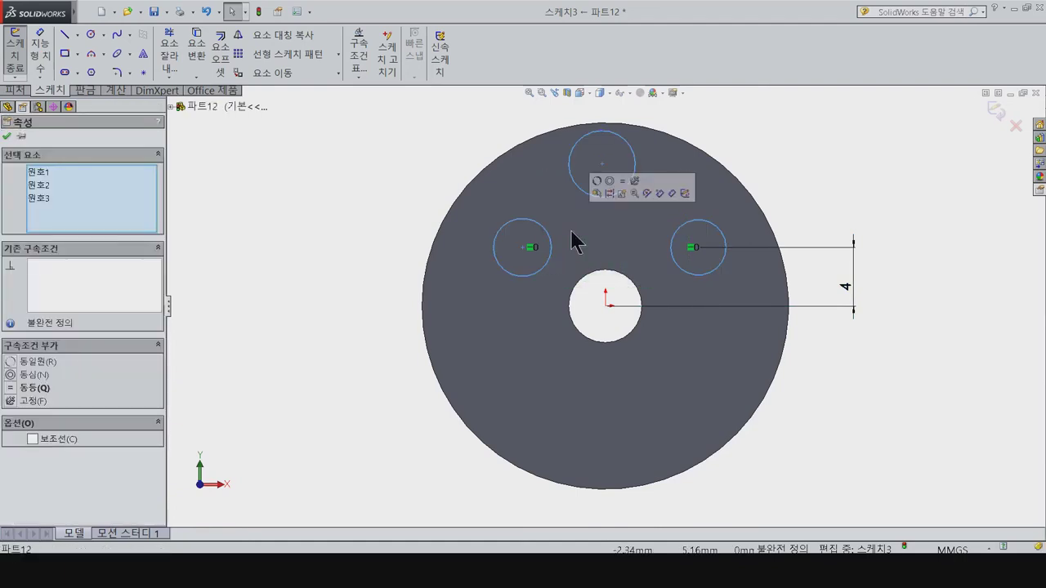
{"action": "left_click", "coordinate": [30, 388]}
Step: Dimension the circles Ø2 and the right circle 8.60 horizontally from the origin
{"action": "key", "text": "d"}
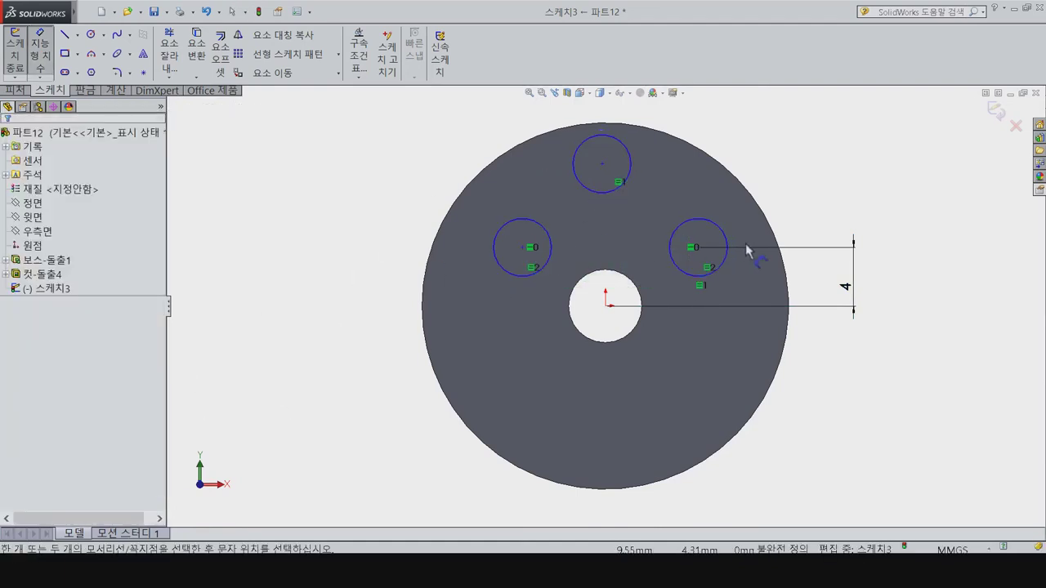
{"action": "left_click", "coordinate": [723, 236]}
{"action": "left_click", "coordinate": [834, 204]}
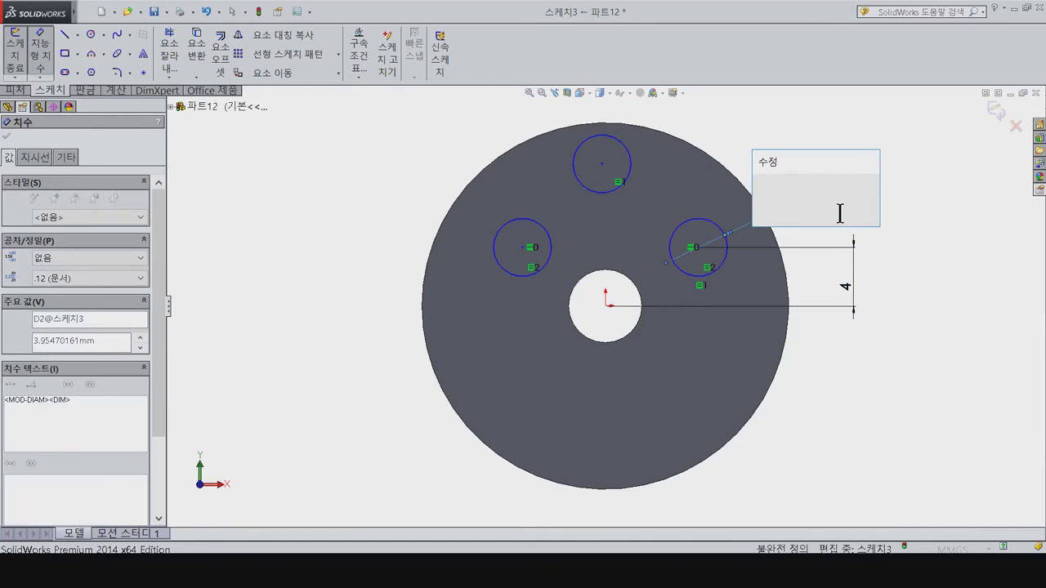
{"action": "key", "text": "Return"}
{"action": "key", "text": "Escape"}
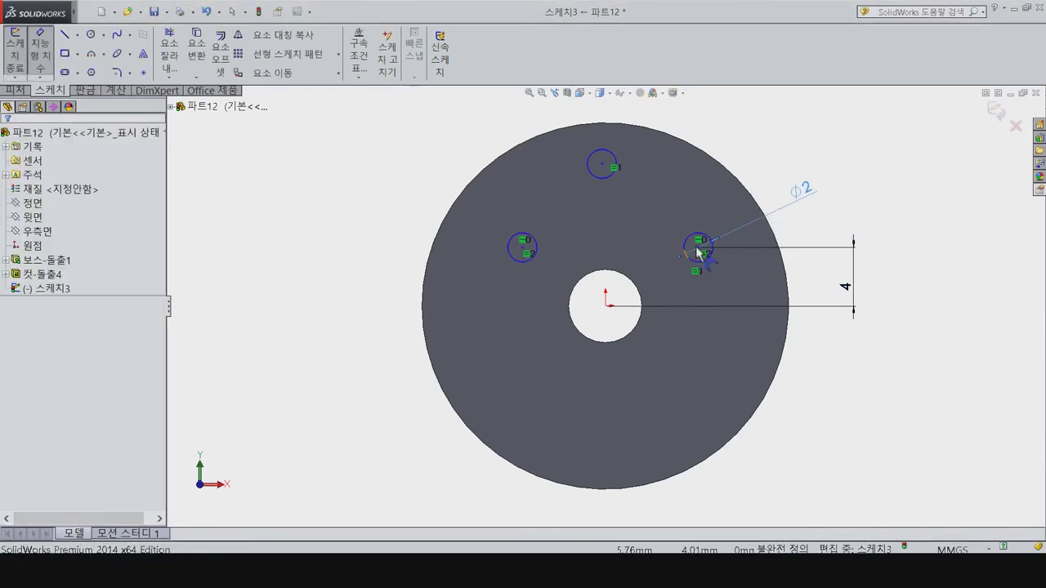
{"action": "key", "text": "d"}
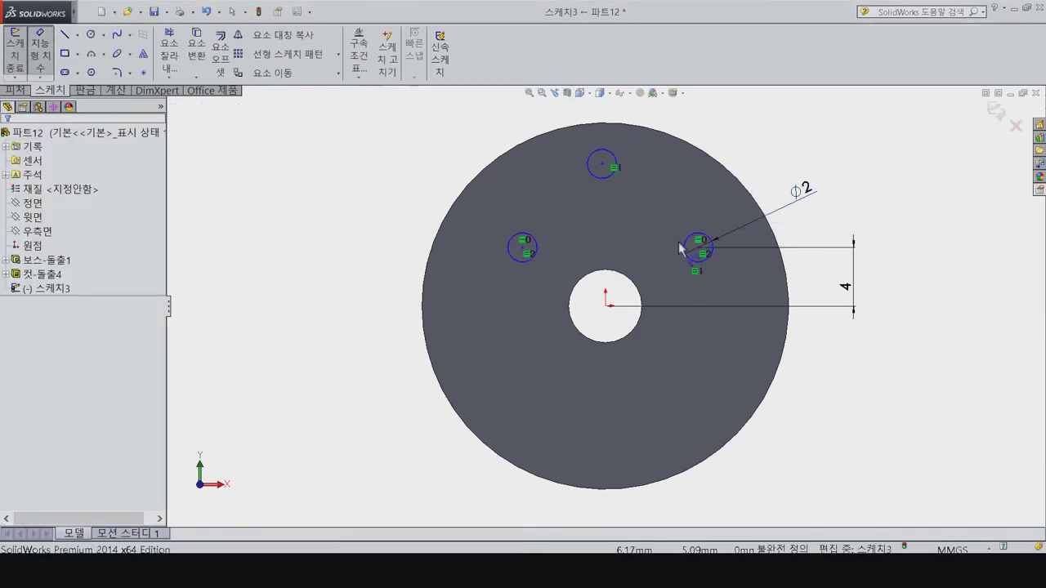
{"action": "left_click", "coordinate": [704, 234]}
{"action": "left_click", "coordinate": [605, 307]}
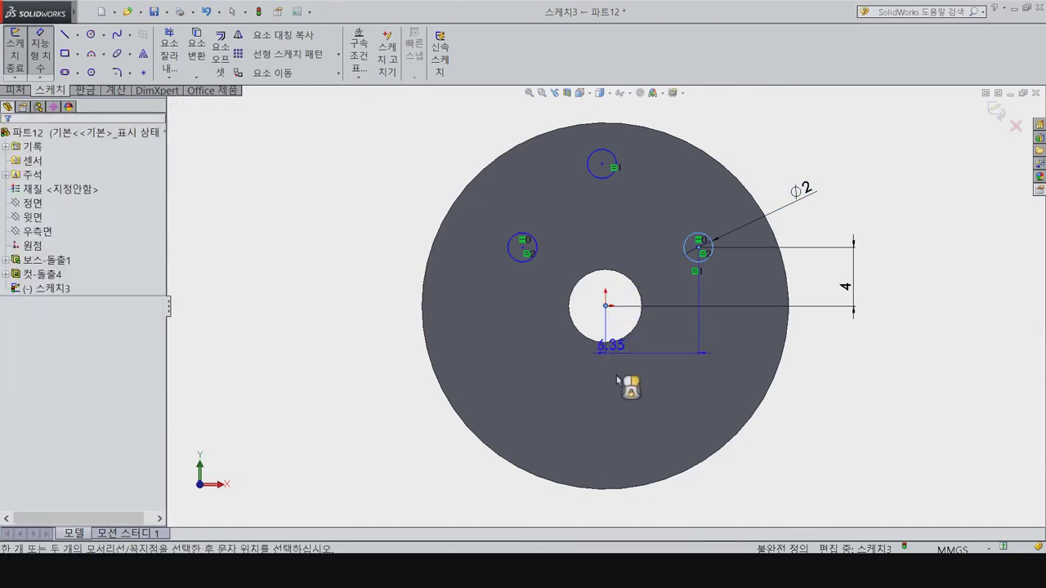
{"action": "left_click", "coordinate": [621, 381]}
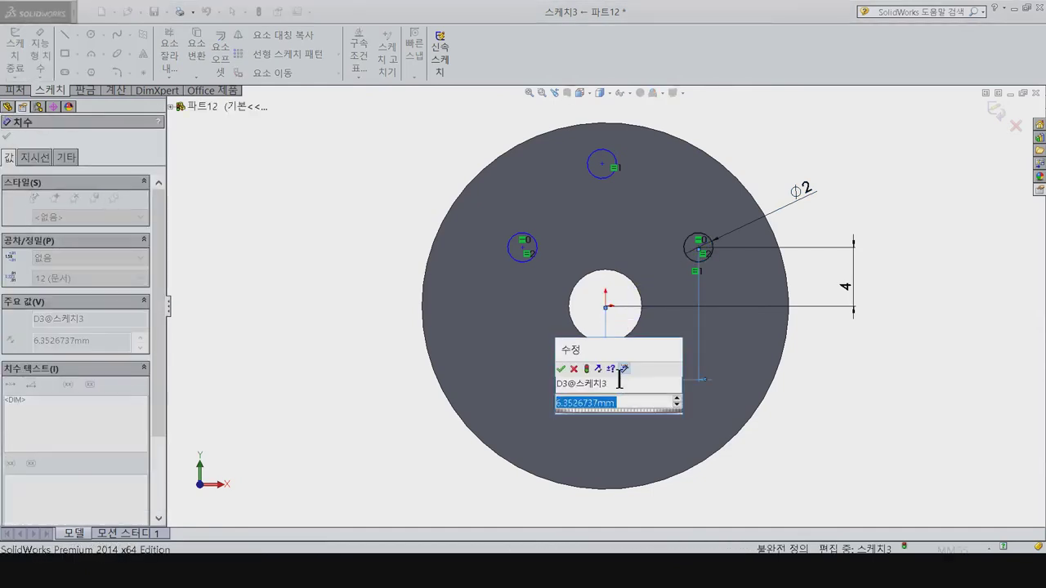
{"action": "type", "text": "8.6"}
{"action": "key", "text": "Return"}
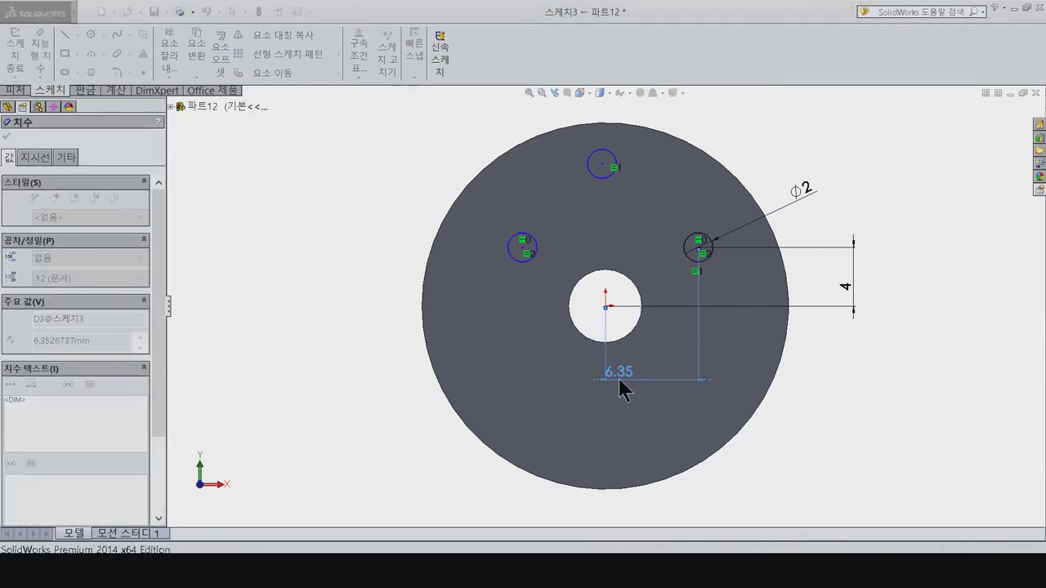
Step: Dimension the left circle 8.60 from the origin and the top circle 5.50 above the side circles
{"action": "left_click", "coordinate": [532, 252]}
{"action": "left_click", "coordinate": [605, 308]}
{"action": "left_click", "coordinate": [565, 402]}
{"action": "type", "text": "8."}
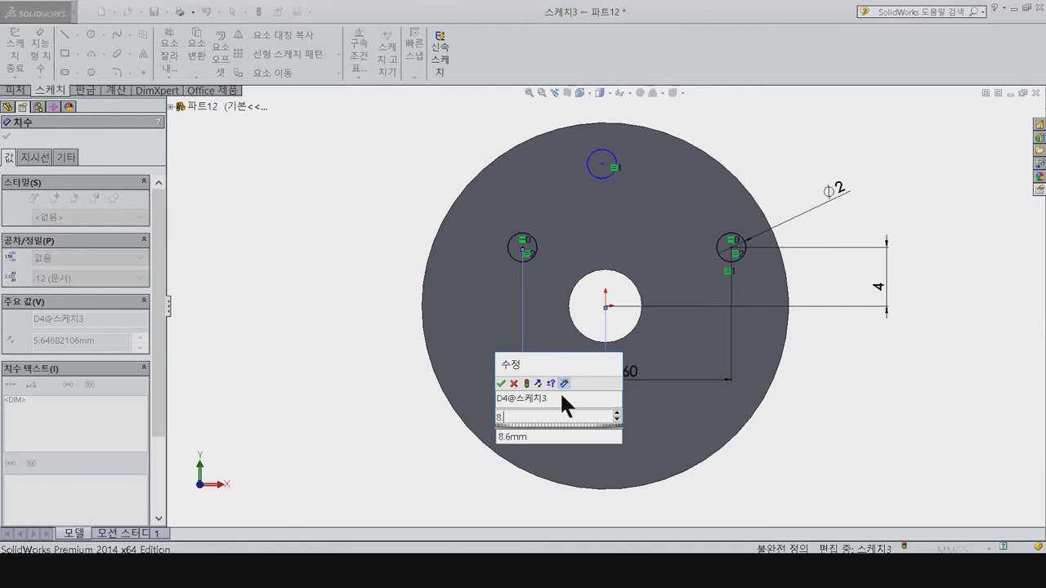
{"action": "type", "text": "6"}
{"action": "key", "text": "Return"}
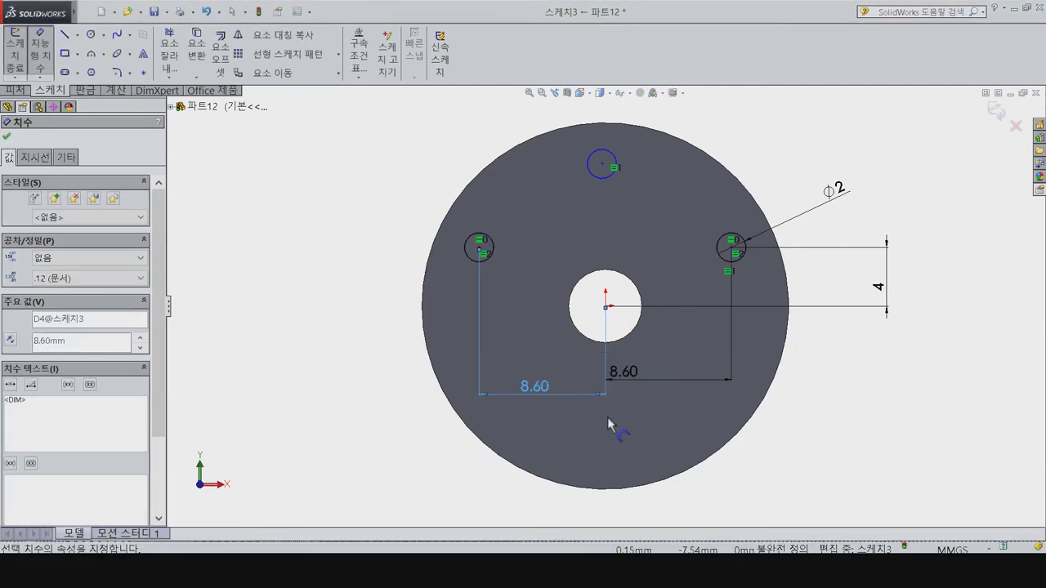
{"action": "left_click", "coordinate": [490, 250]}
{"action": "left_click", "coordinate": [602, 176]}
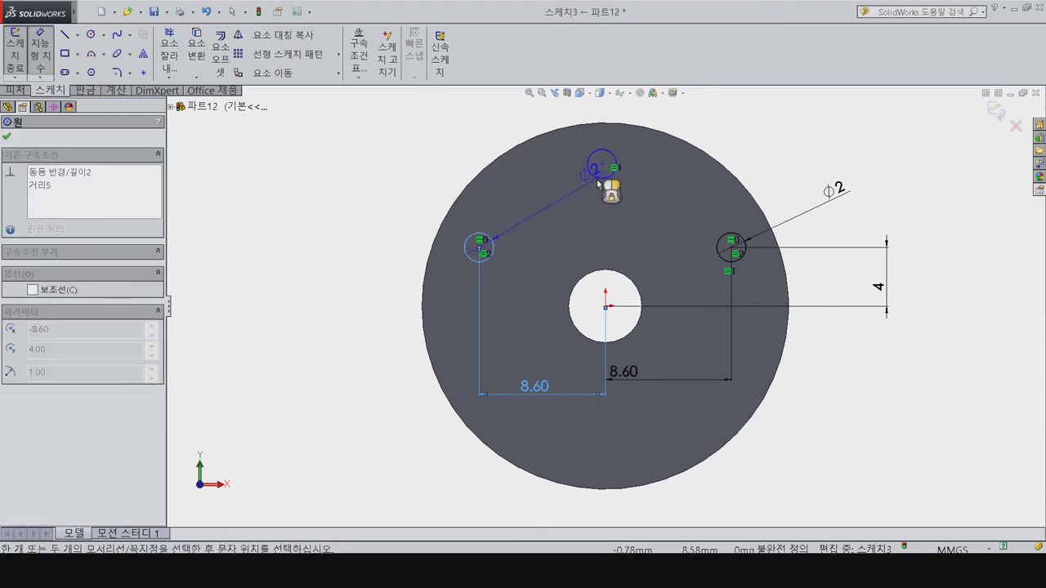
{"action": "left_click", "coordinate": [364, 209]}
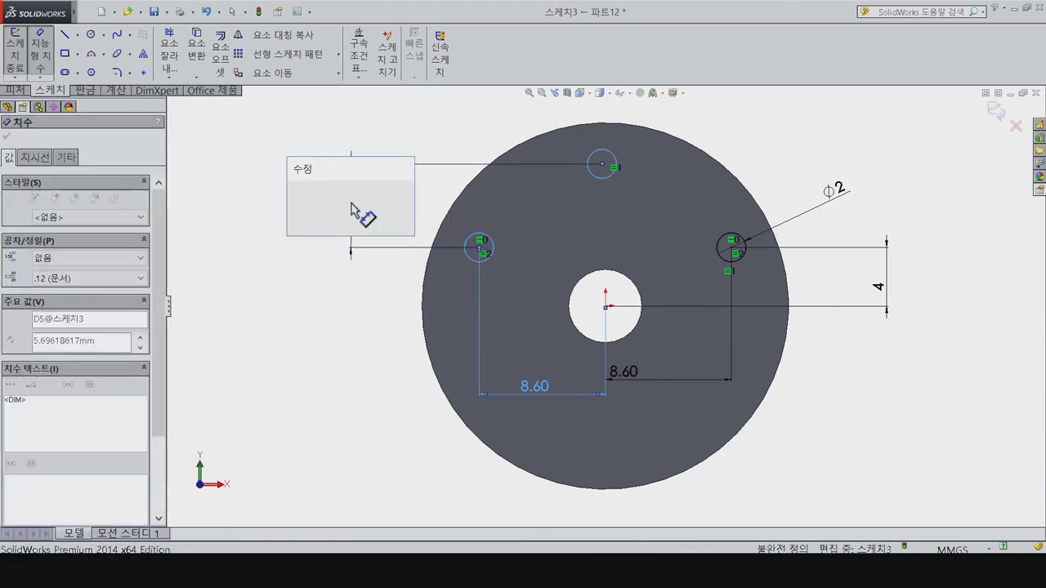
{"action": "type", "text": "5.5"}
{"action": "key", "text": "Return"}
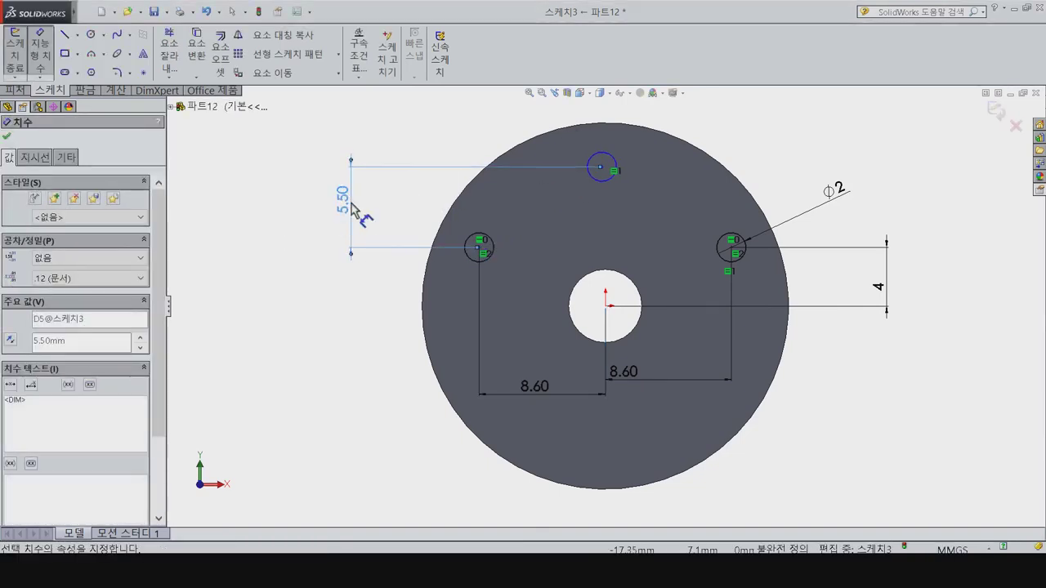
Step: Align the top circle's centre vertically with the origin to fully define the sketch
{"action": "key", "text": "Escape"}
{"action": "left_click", "coordinate": [602, 167]}
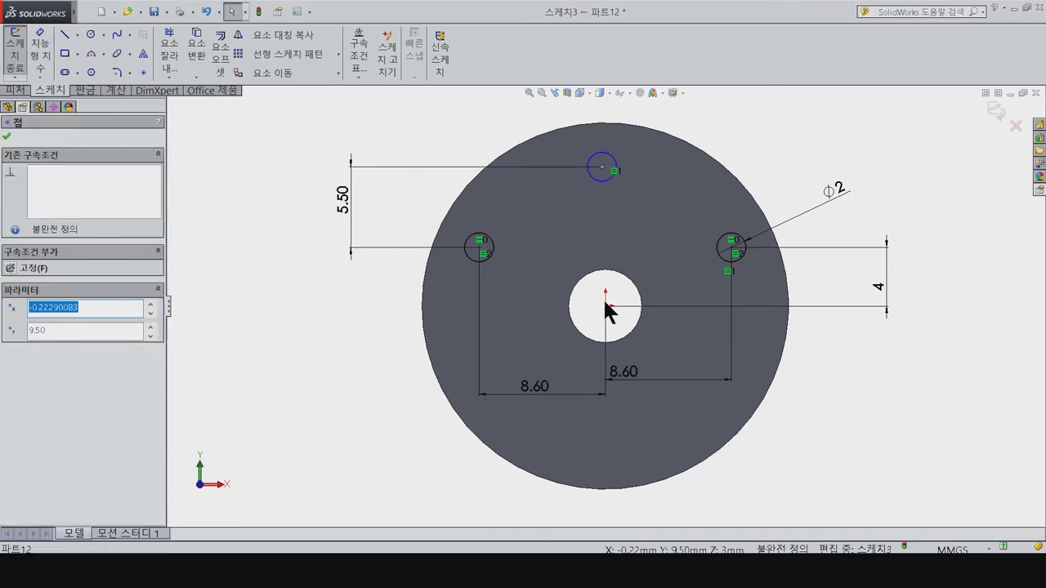
{"action": "left_click", "coordinate": [605, 307], "text": "ctrl"}
{"action": "left_click", "coordinate": [36, 374]}
{"action": "left_click", "coordinate": [15, 91]}
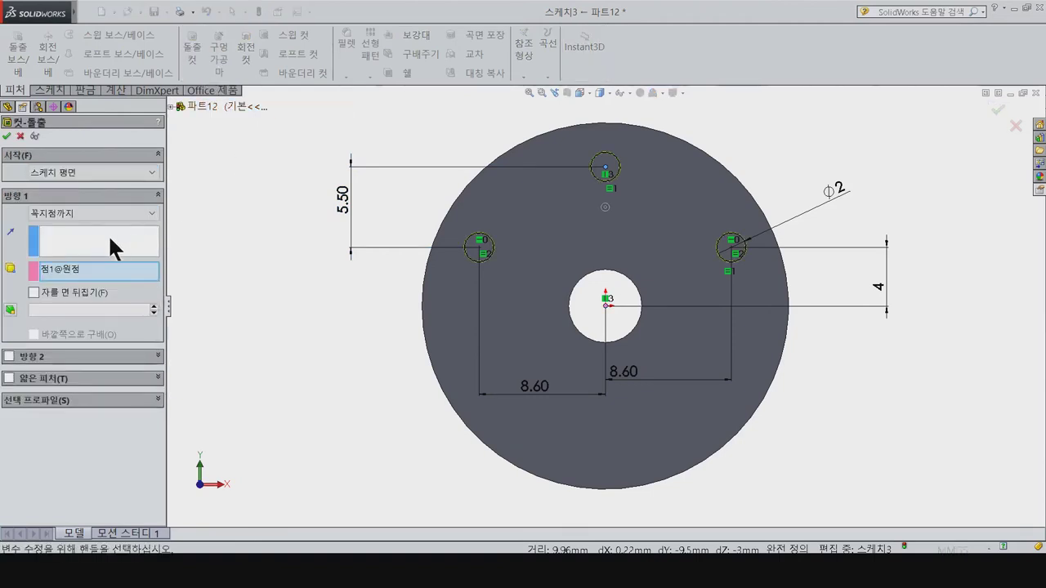
Step: Cut the three Ø2 circles Through All, then begin a sketch on the disc's front face
{"action": "left_click", "coordinate": [84, 213]}
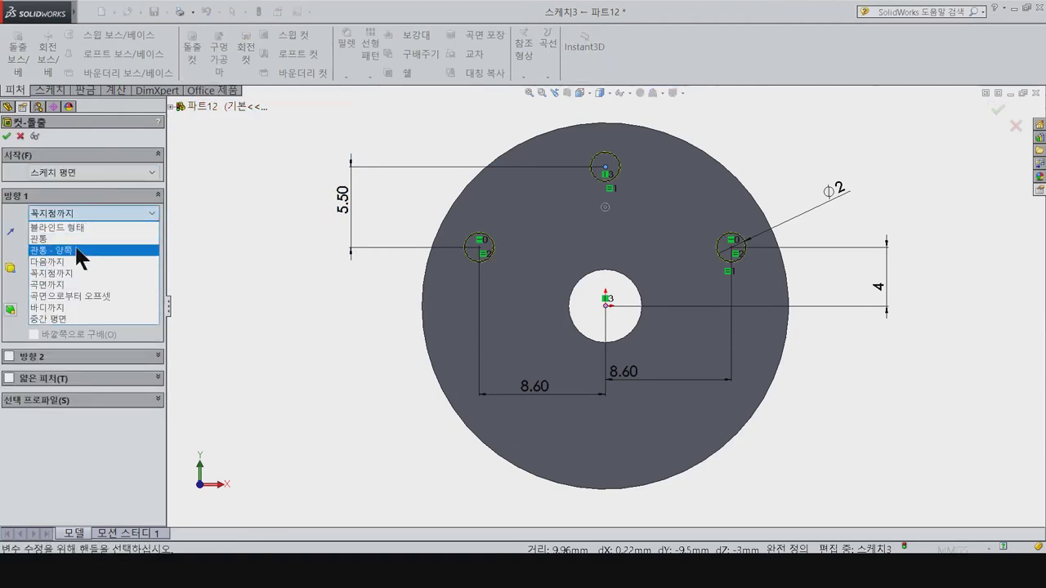
{"action": "left_click", "coordinate": [70, 238]}
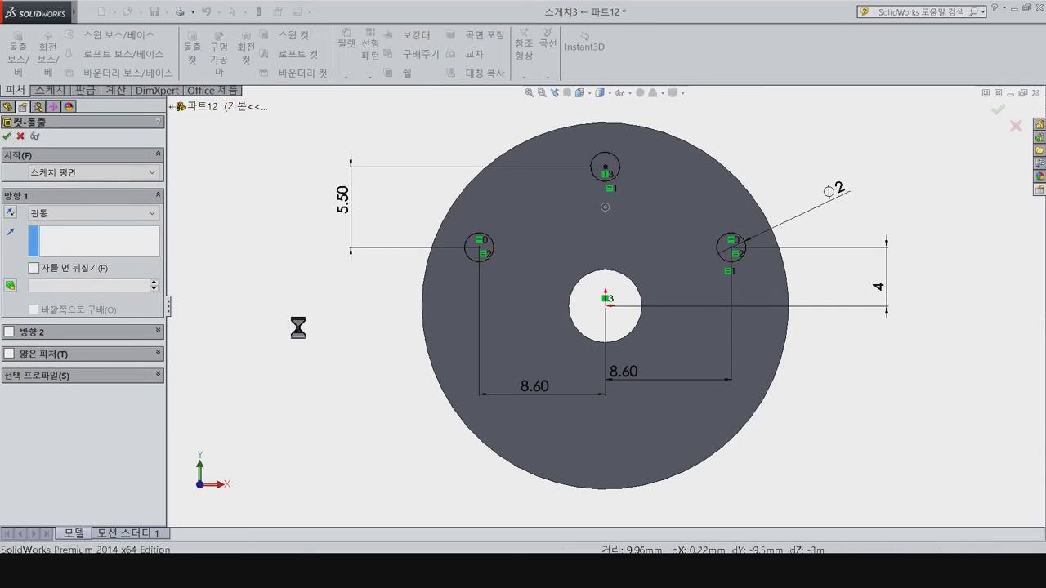
{"action": "key", "text": "Return"}
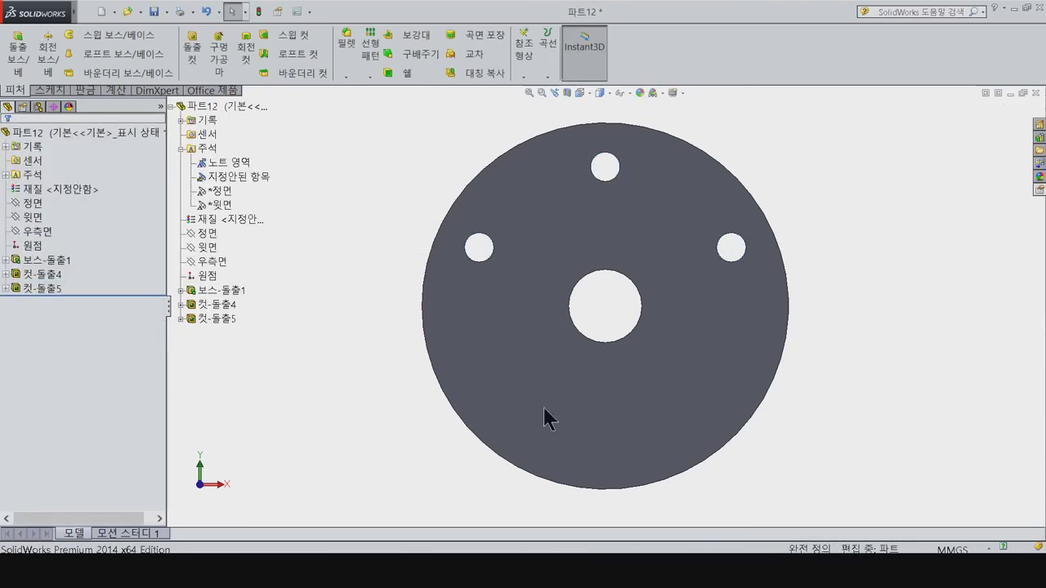
{"action": "left_click", "coordinate": [641, 433]}
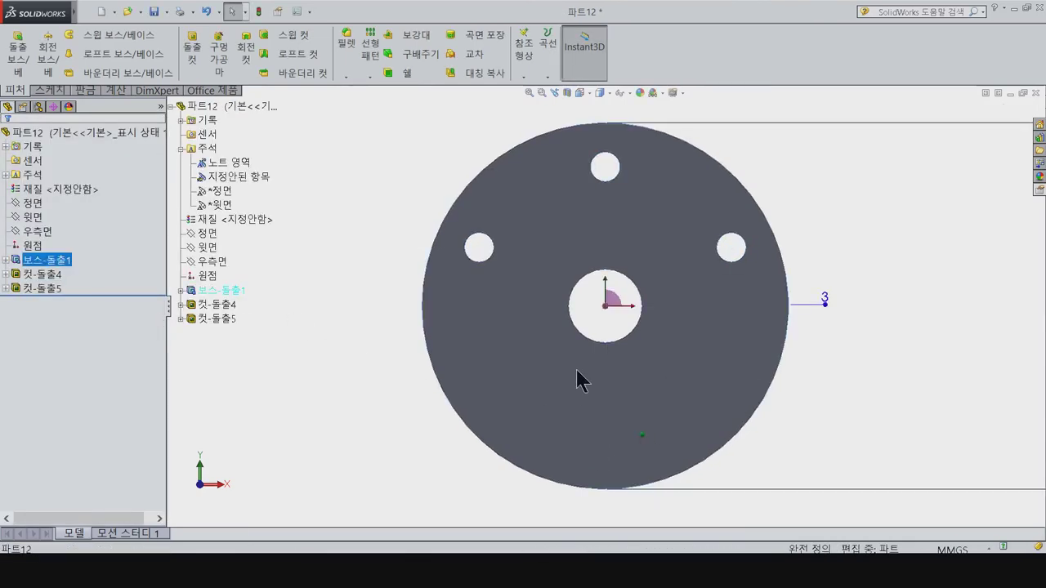
{"action": "left_click", "coordinate": [49, 90]}
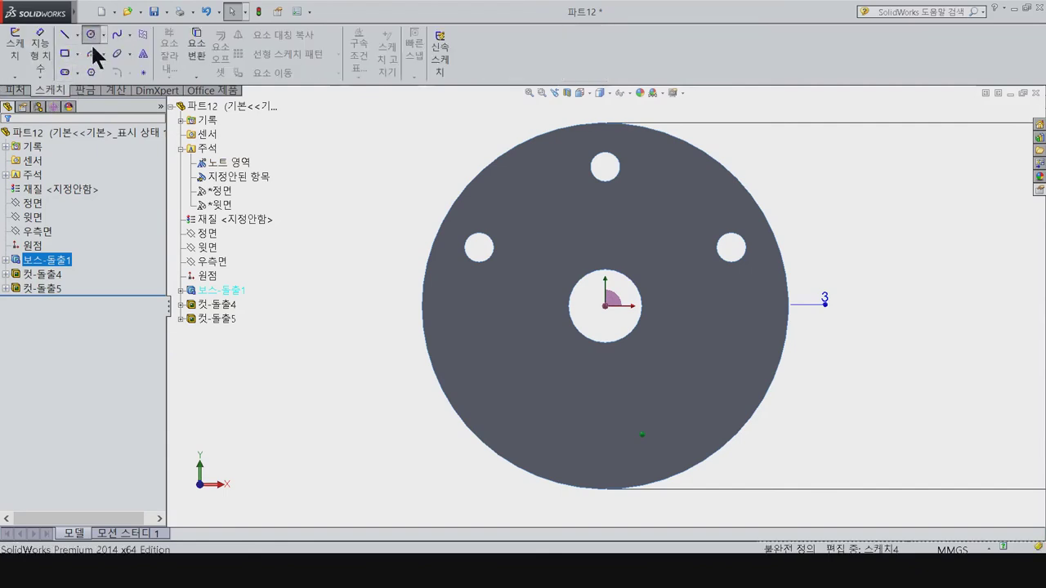
Step: Sketch a Ø5 circle below the centre hole
{"action": "left_click", "coordinate": [91, 34]}
{"action": "left_click", "coordinate": [605, 411]}
{"action": "left_click", "coordinate": [637, 445]}
{"action": "key", "text": "Escape"}
{"action": "key", "text": "d"}
{"action": "left_click", "coordinate": [825, 428]}
{"action": "type", "text": "5"}
{"action": "key", "text": "Return"}
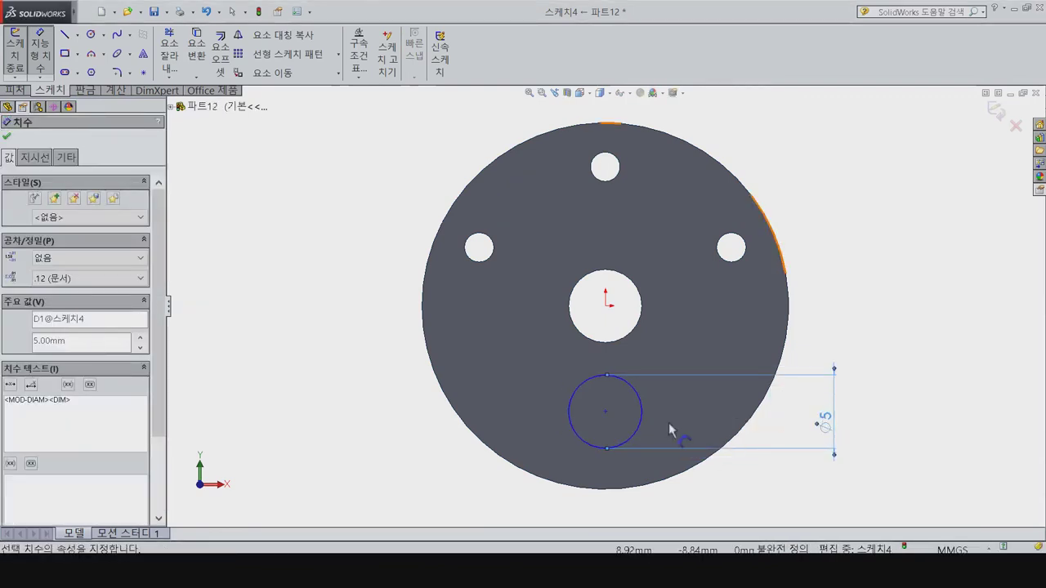
{"action": "key", "text": "Escape"}
{"action": "left_click", "coordinate": [606, 417]}
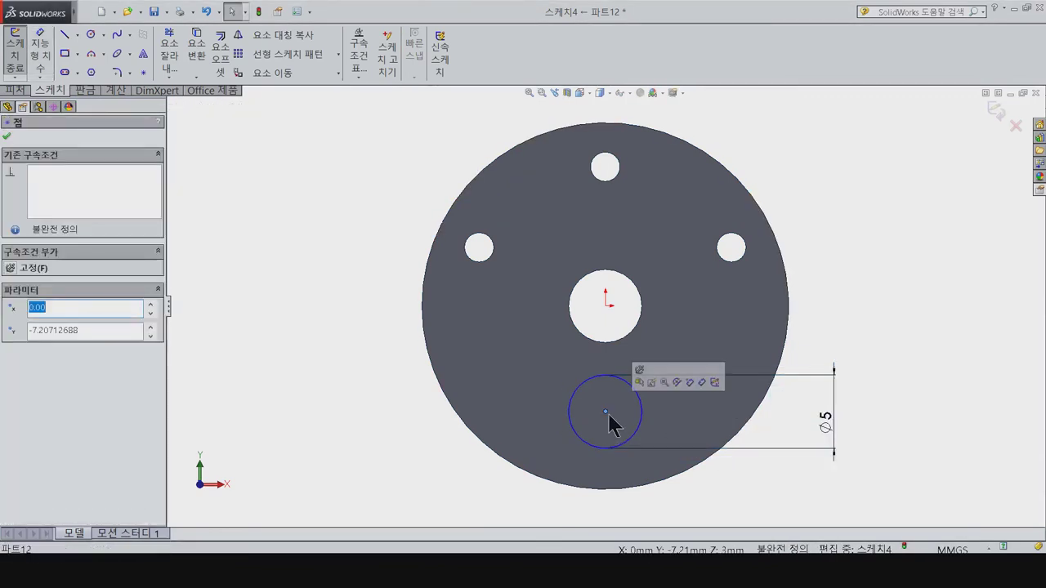
{"action": "key", "text": "Escape"}
Step: Align the circle's centre vertically with the origin and dimension it 8 mm below
{"action": "left_click", "coordinate": [606, 306], "text": "ctrl"}
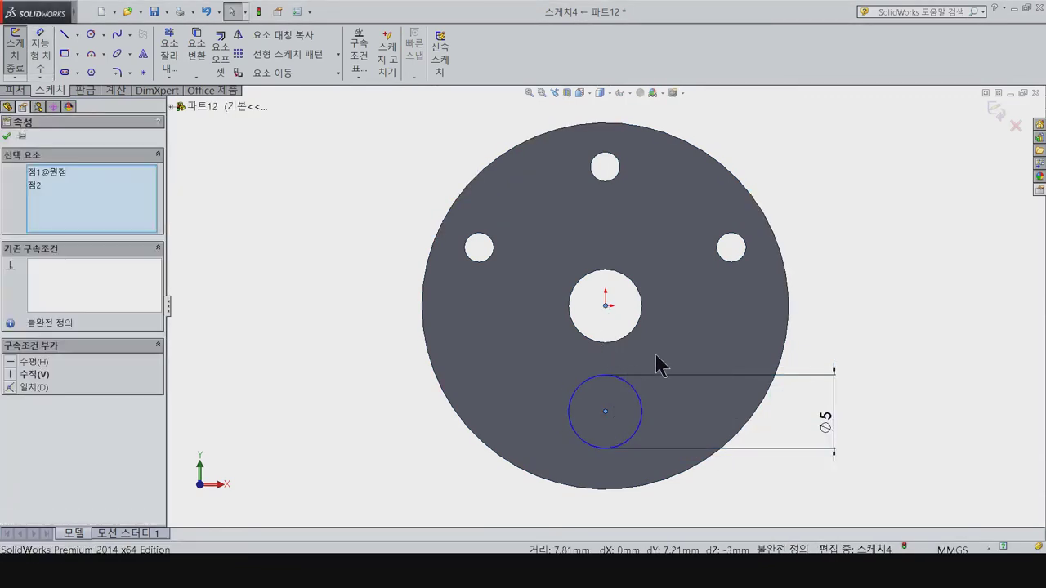
{"action": "left_click", "coordinate": [37, 375]}
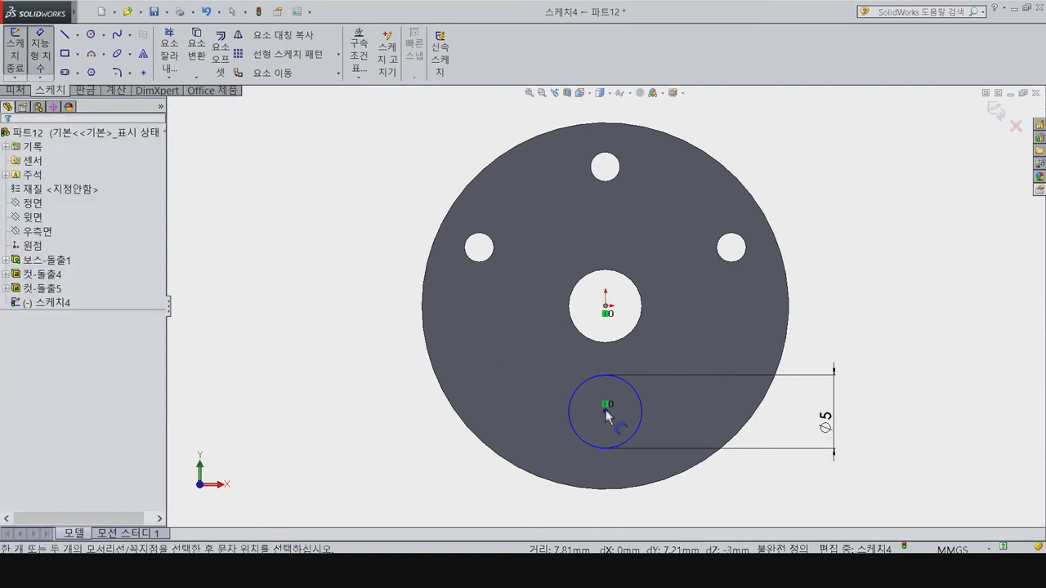
{"action": "left_click", "coordinate": [605, 412]}
{"action": "left_click", "coordinate": [606, 307]}
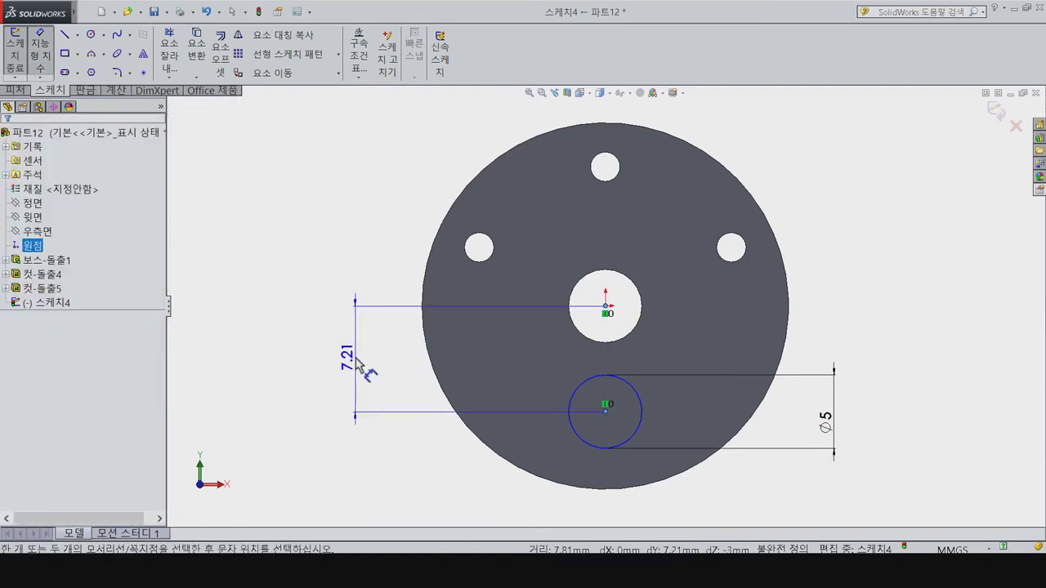
{"action": "left_click", "coordinate": [355, 358]}
{"action": "type", "text": "8"}
{"action": "key", "text": "Return"}
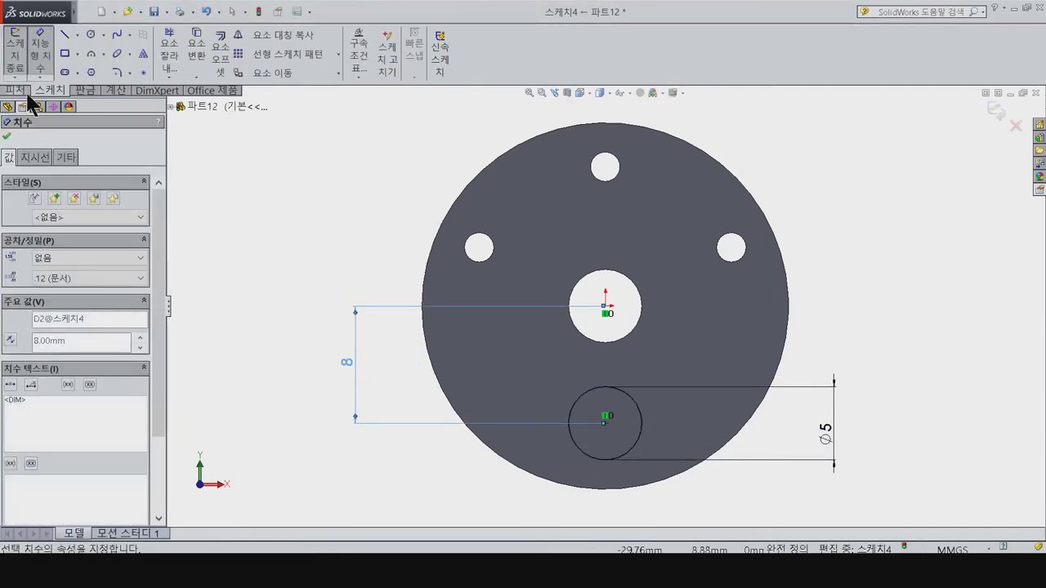
Step: Cut the Ø5 circle out of the disc with a 10 mm extruded cut
{"action": "left_click", "coordinate": [17, 90]}
{"action": "left_click", "coordinate": [194, 41]}
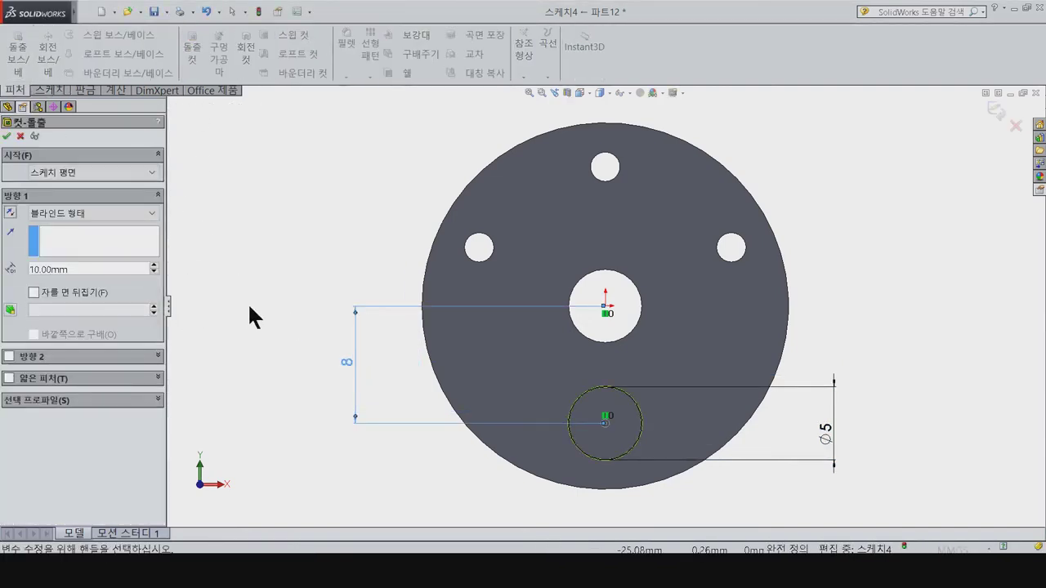
{"action": "left_click", "coordinate": [65, 213]}
{"action": "left_click", "coordinate": [65, 216]}
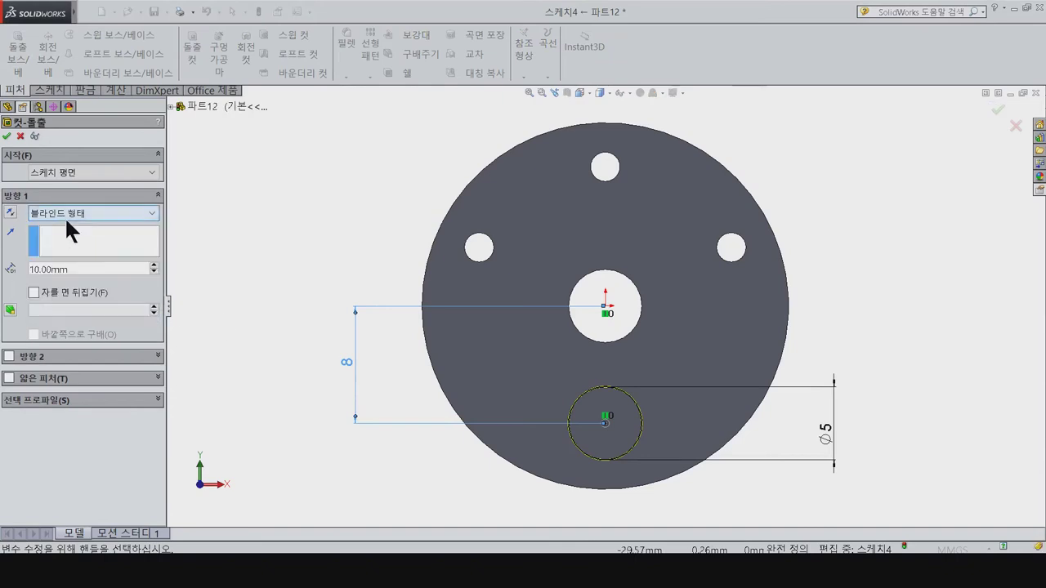
{"action": "left_click", "coordinate": [6, 136]}
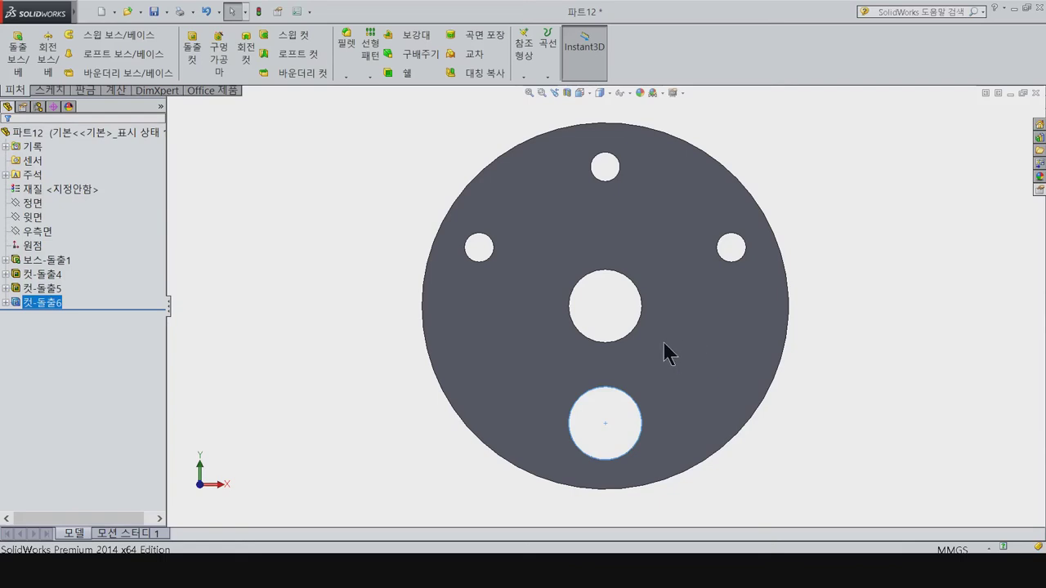
Step: Fillet the disc's front and back outer edges at 0.5 mm, then view it isometrically
{"action": "left_click", "coordinate": [944, 321]}
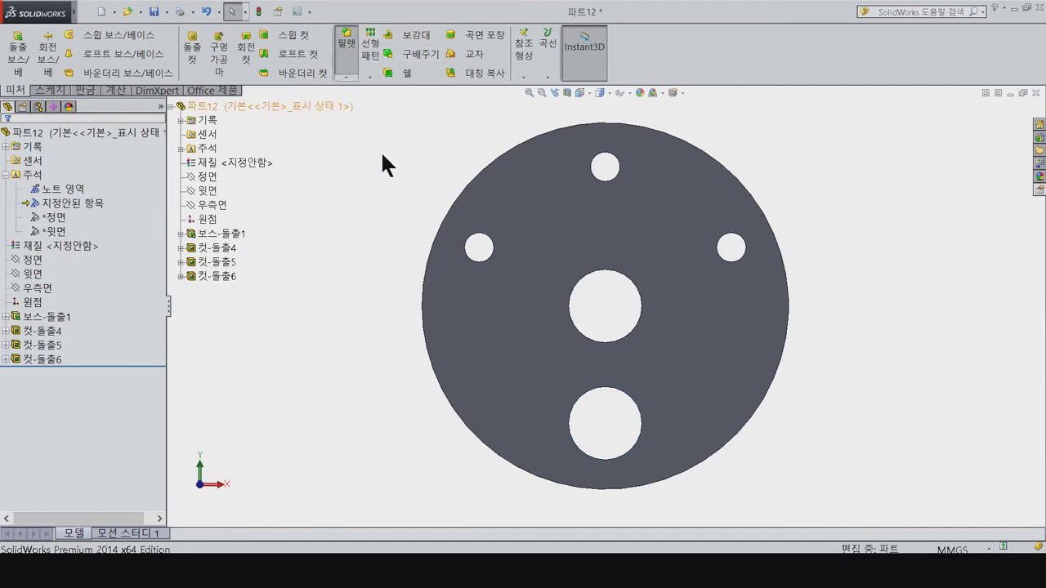
{"action": "type", "text": "0.5"}
{"action": "key", "text": "Return"}
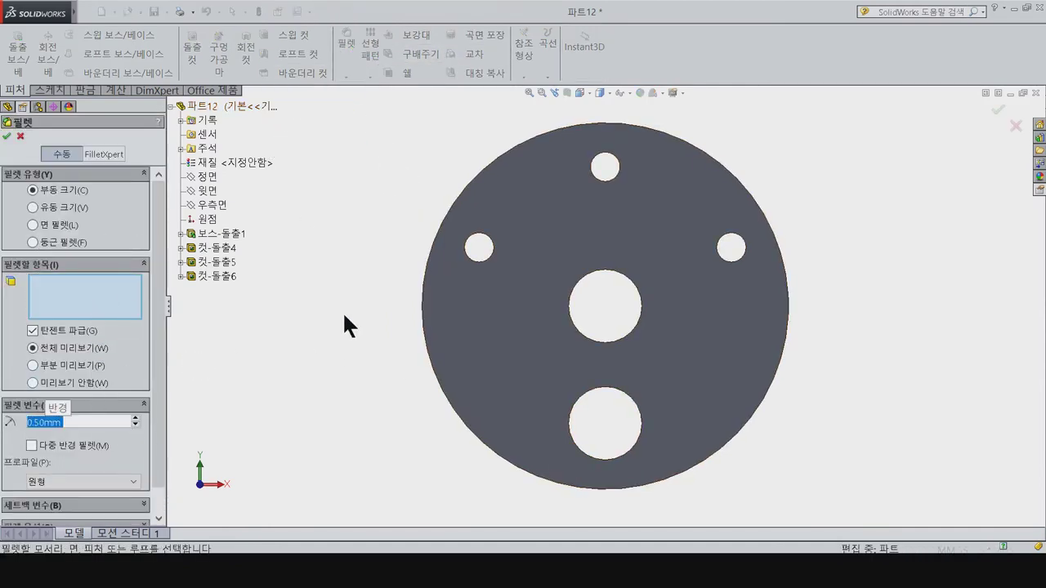
{"action": "middle_click_drag", "start_coordinate": [391, 272], "coordinate": [544, 240]}
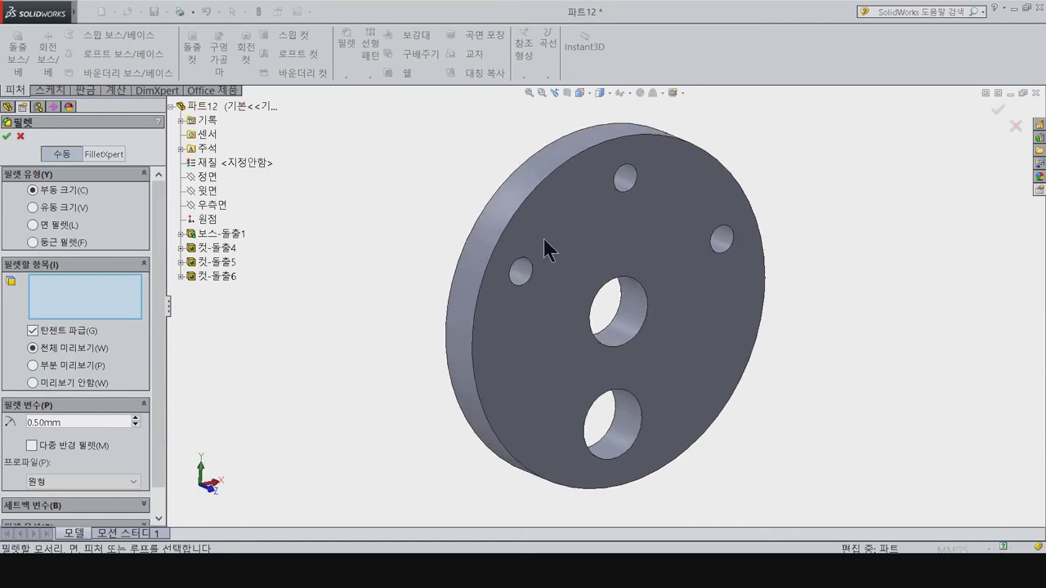
{"action": "left_click", "coordinate": [527, 196]}
{"action": "left_click", "coordinate": [414, 219]}
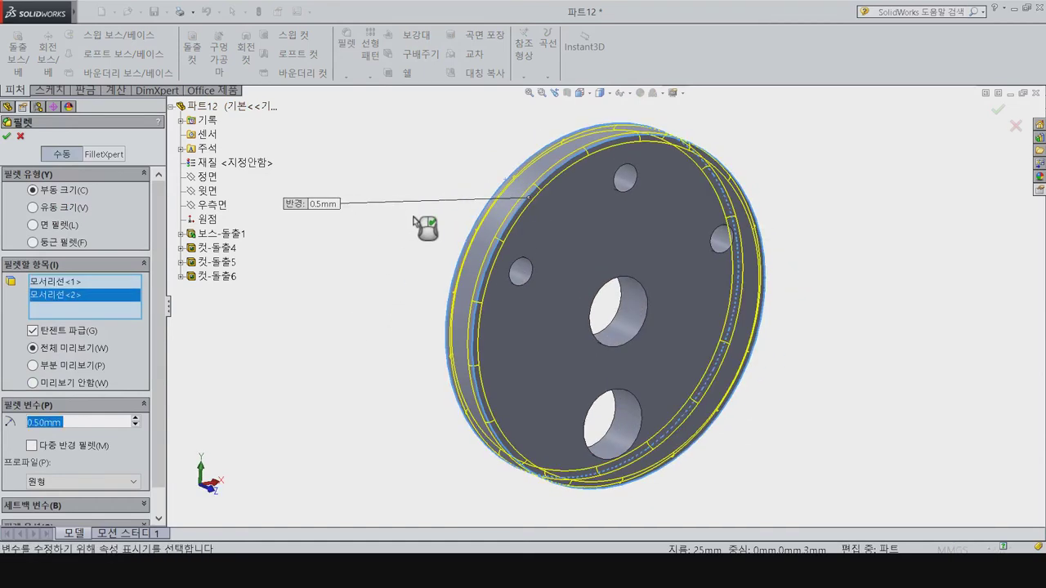
{"action": "left_click", "coordinate": [8, 135]}
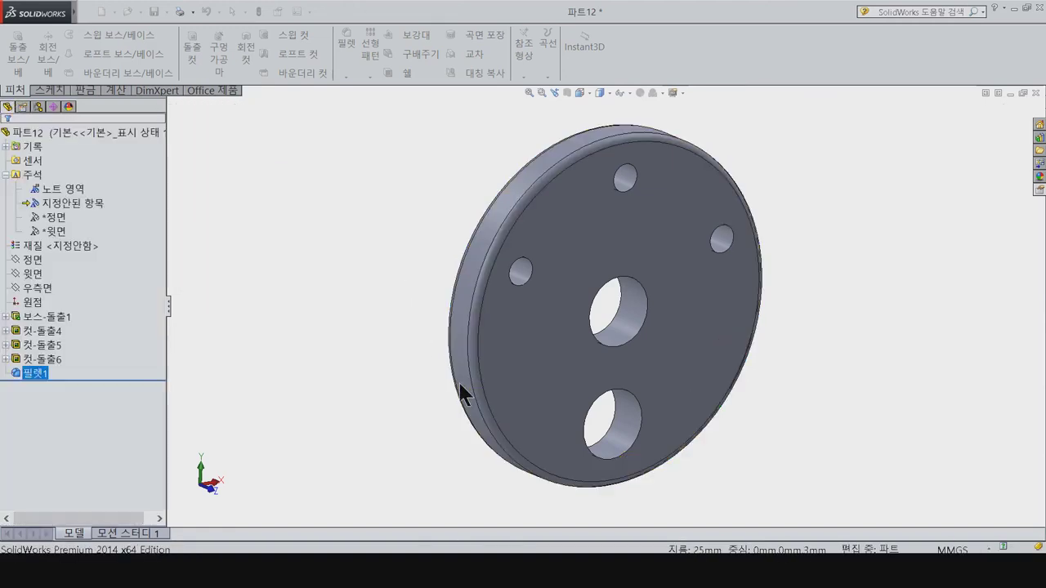
{"action": "middle_click_drag", "start_coordinate": [458, 391], "coordinate": [368, 366]}
{"action": "key", "text": "ctrl+7"}
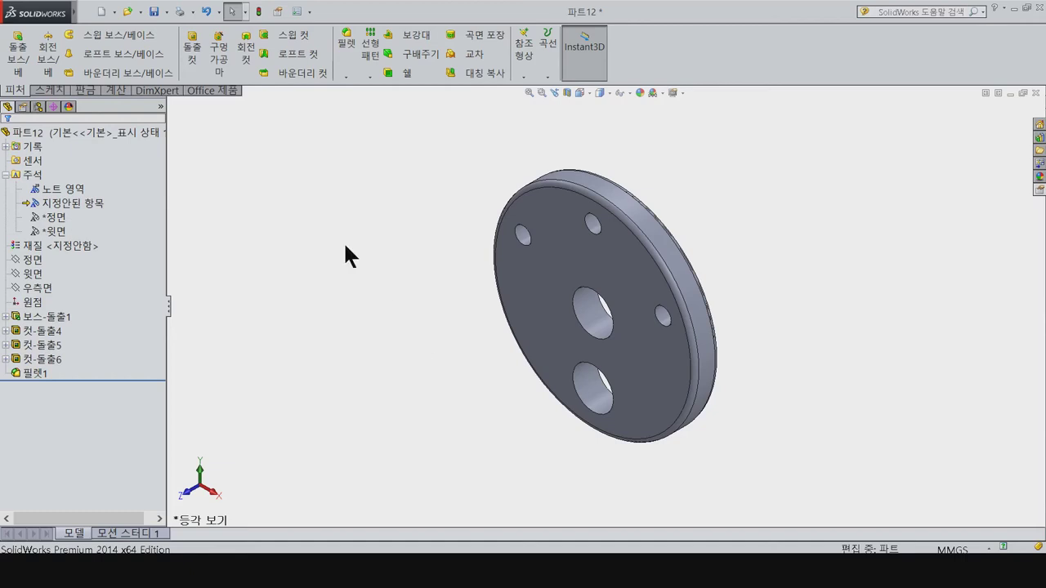
Step: Save the disc as 10_Crank Plate A, close it, and start a new document
{"action": "key", "text": "ctrl+s"}
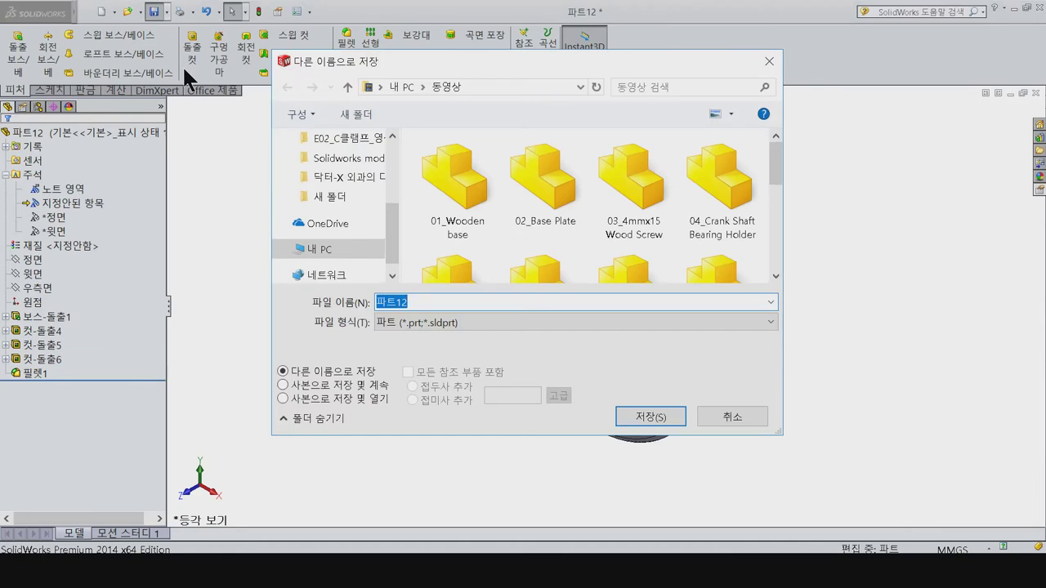
{"action": "type", "text": "10_Crank Pla"}
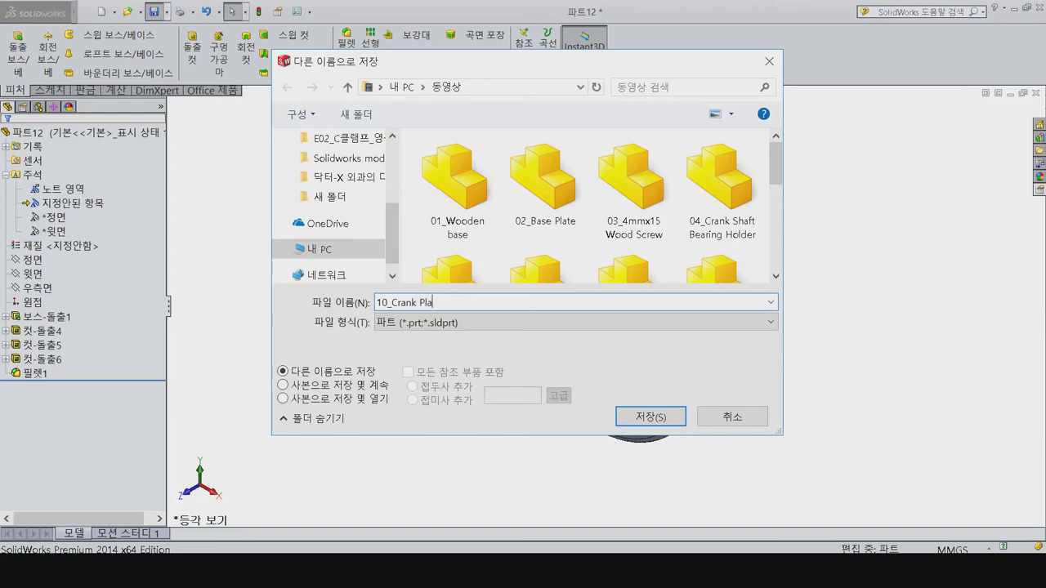
{"action": "key", "text": "Return"}
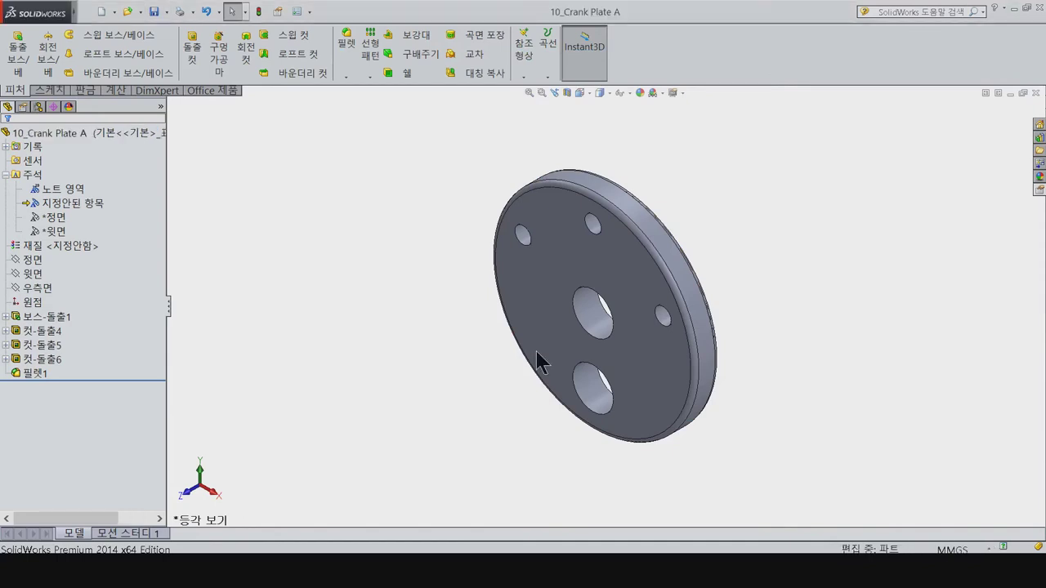
{"action": "left_click", "coordinate": [1035, 93]}
{"action": "left_click", "coordinate": [101, 12]}
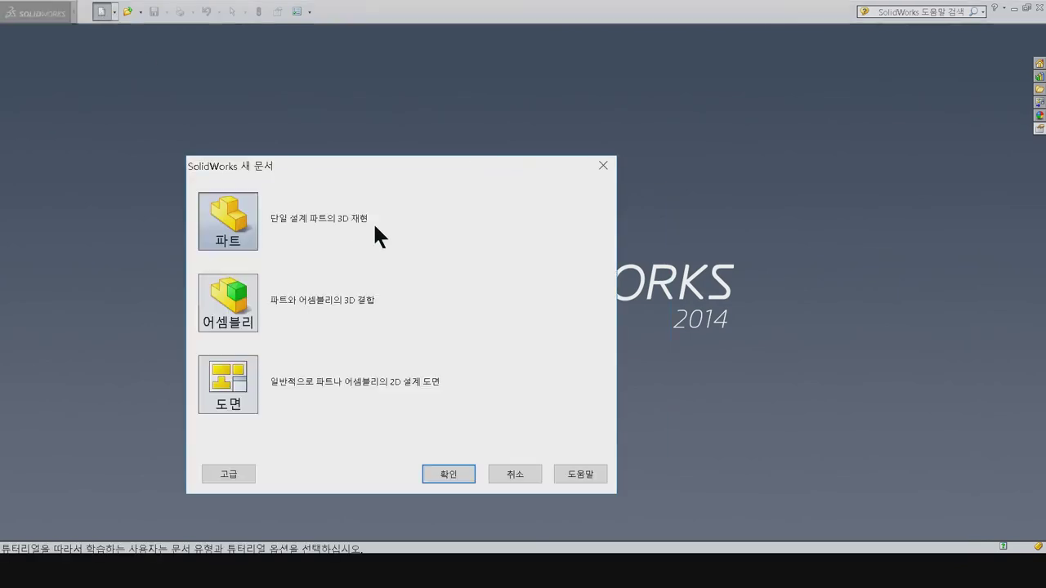
Step: In a new part, sketch a Ø24 circle centred on the origin on the Front plane
{"action": "left_click", "coordinate": [446, 469]}
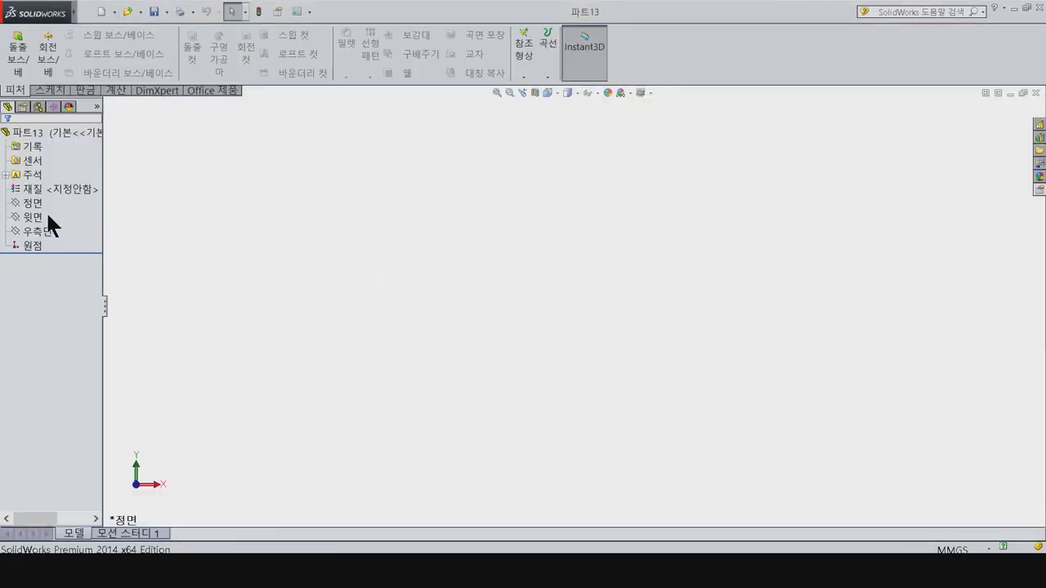
{"action": "left_click", "coordinate": [33, 202]}
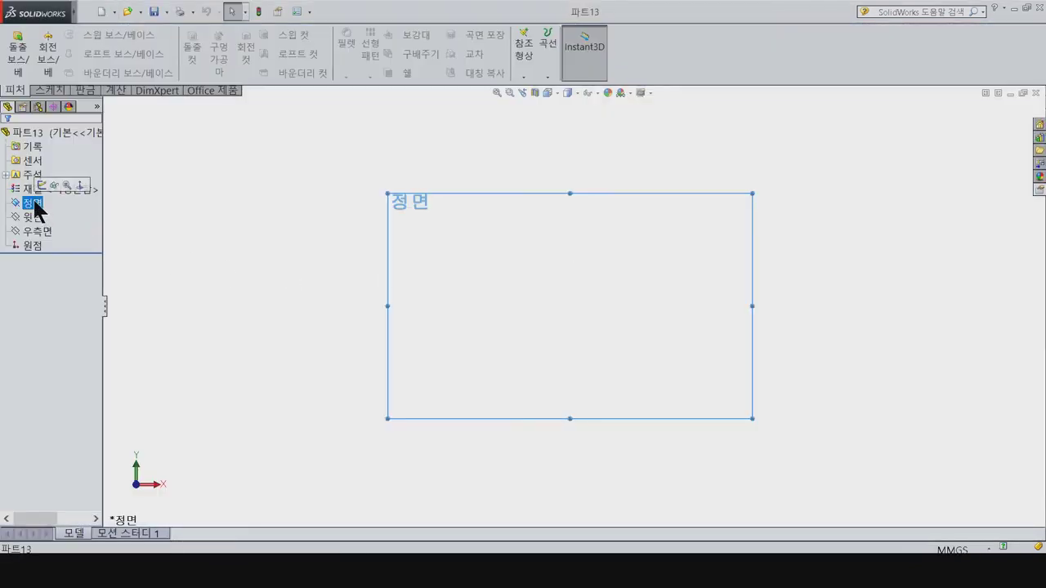
{"action": "left_click", "coordinate": [39, 186]}
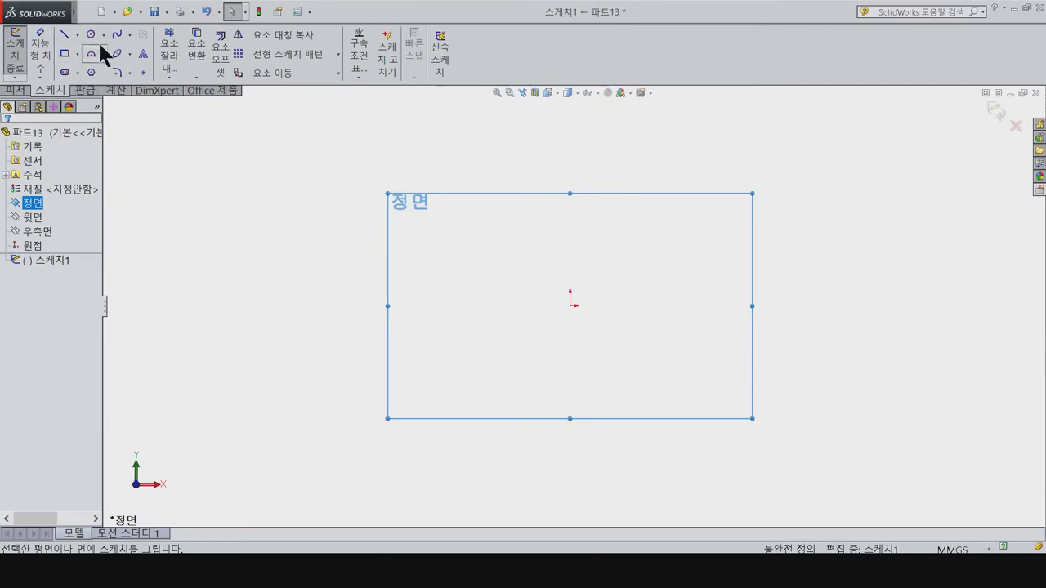
{"action": "left_click", "coordinate": [571, 303]}
{"action": "left_click", "coordinate": [618, 419]}
{"action": "right_click_drag", "start_coordinate": [616, 385], "coordinate": [617, 237]}
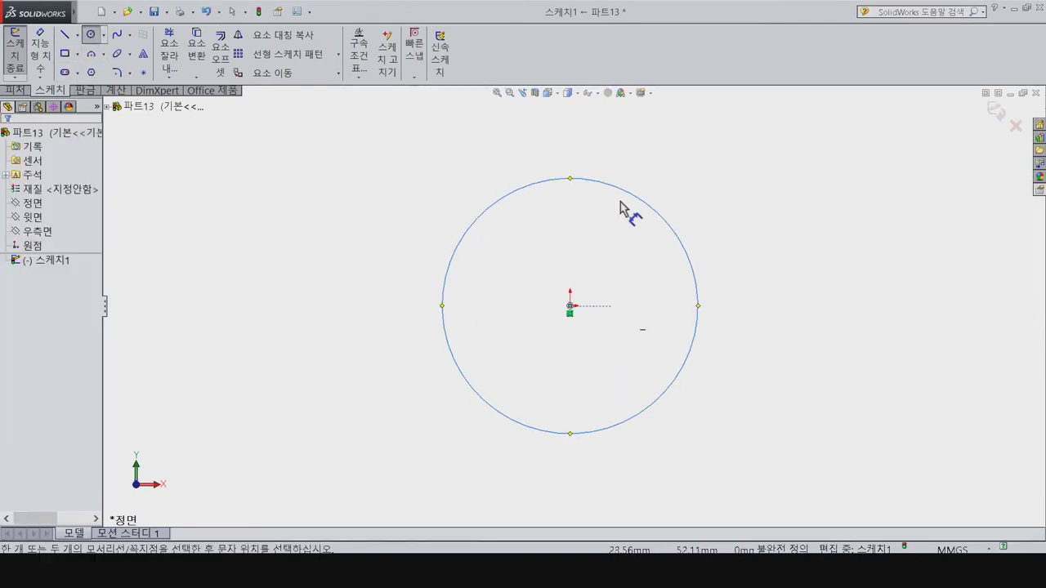
{"action": "left_click", "coordinate": [668, 214]}
{"action": "left_click", "coordinate": [824, 330]}
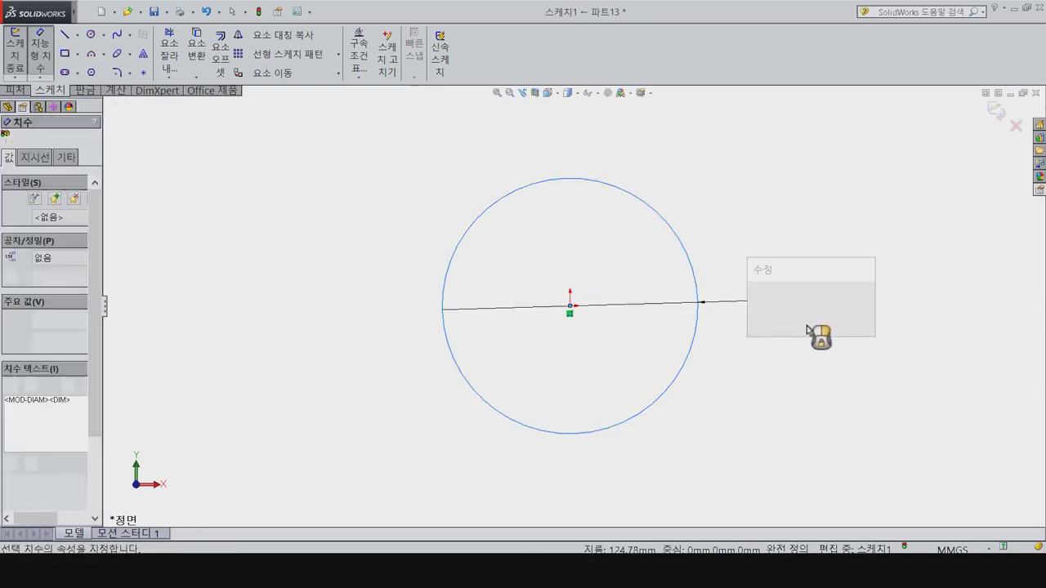
{"action": "type", "text": "24"}
{"action": "key", "text": "Return"}
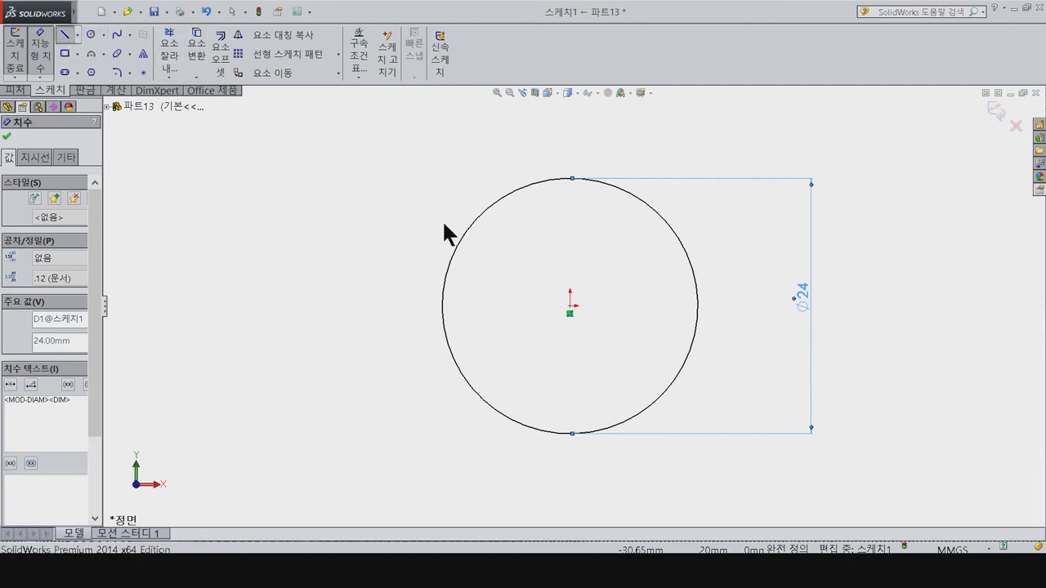
Step: Draw a horizontal diameter line and two lines from its ends meeting at an apex
{"action": "left_click", "coordinate": [442, 305]}
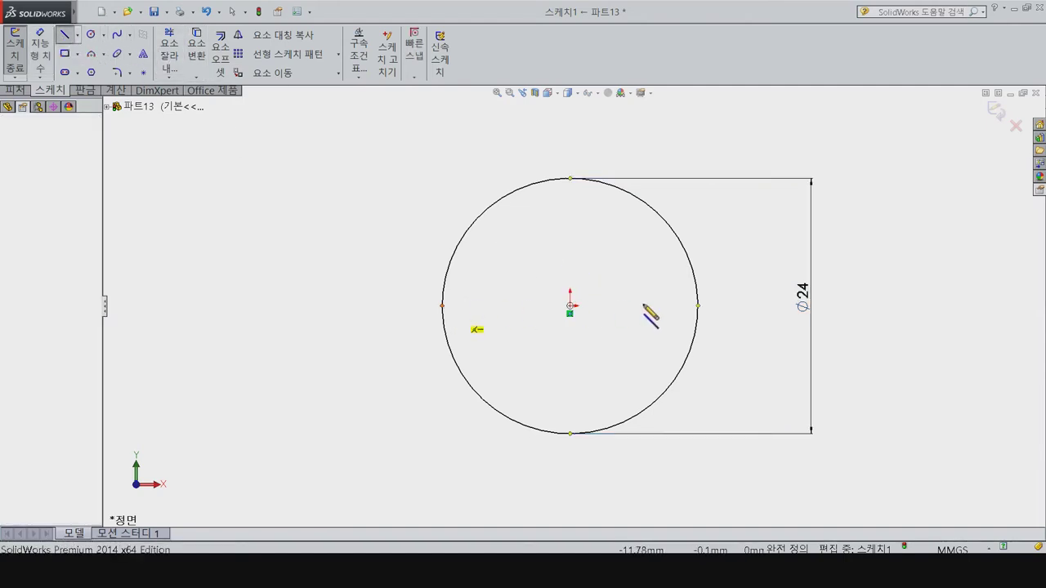
{"action": "left_click", "coordinate": [698, 305]}
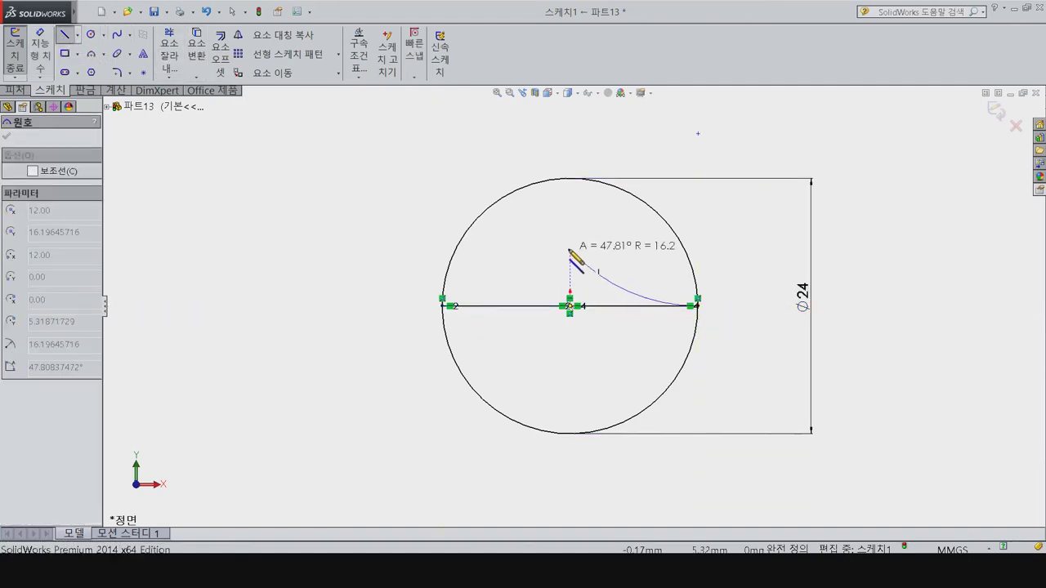
{"action": "key", "text": "Escape"}
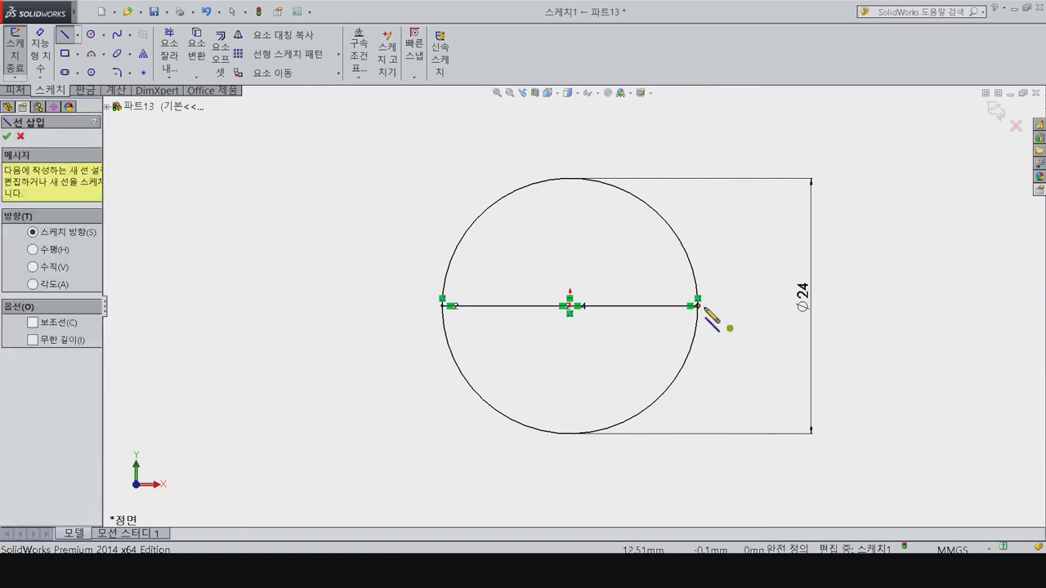
{"action": "left_click_drag", "start_coordinate": [697, 306], "coordinate": [569, 242]}
{"action": "left_click", "coordinate": [442, 305]}
{"action": "key", "text": "Escape"}
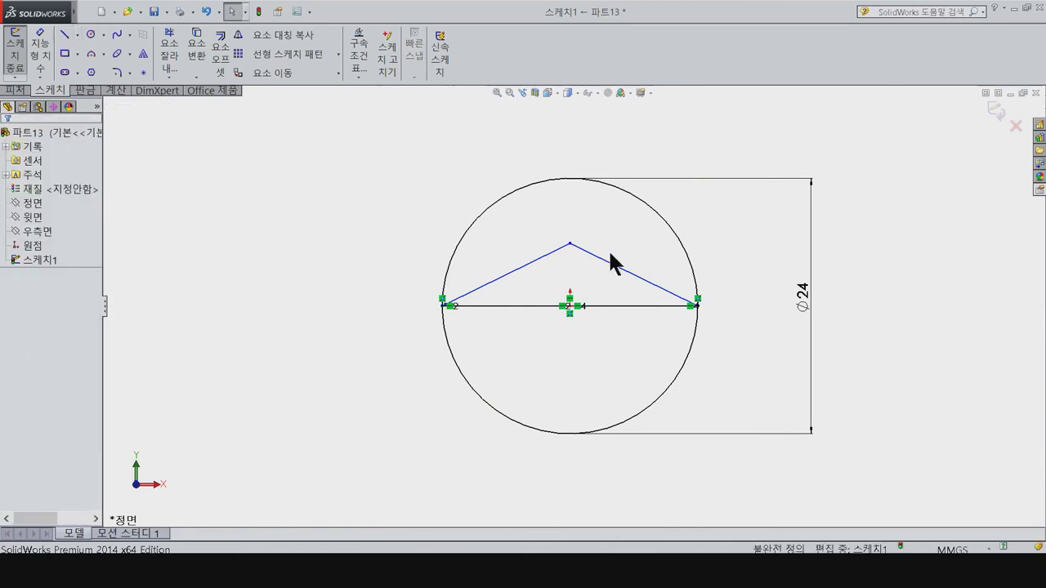
Step: Dimension the apex 5 mm above the circle's centre
{"action": "key", "text": "d"}
{"action": "left_click", "coordinate": [569, 243]}
{"action": "left_click", "coordinate": [570, 307]}
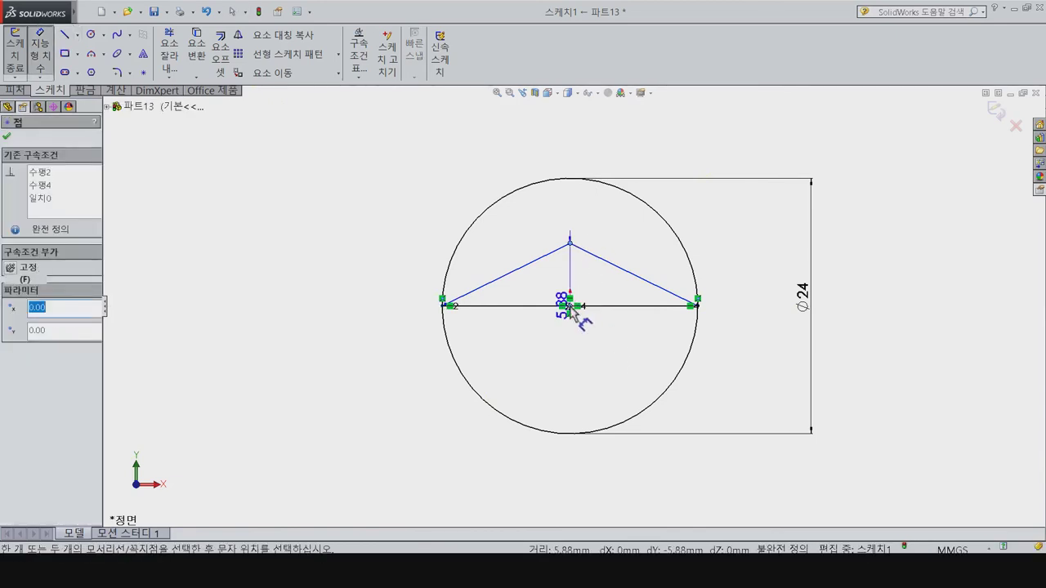
{"action": "left_click", "coordinate": [730, 300]}
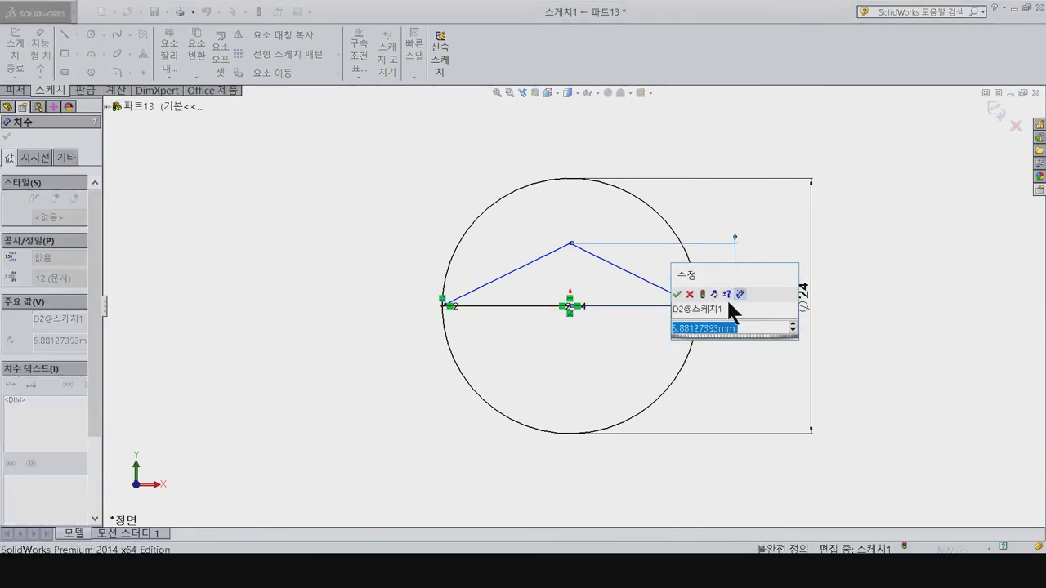
{"action": "type", "text": "5"}
{"action": "key", "text": "Return"}
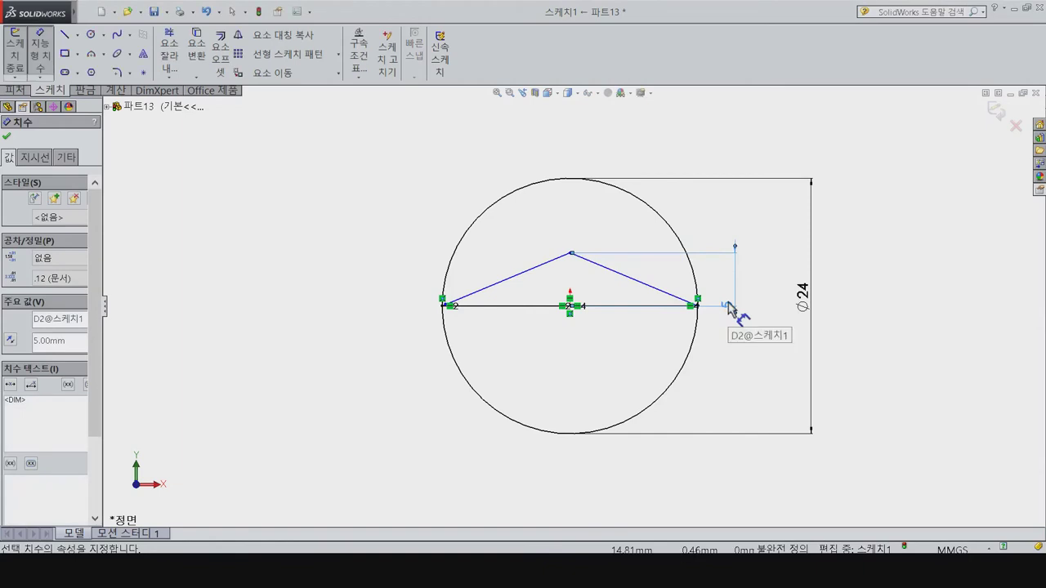
Step: Add a Vertical relation between the V's peak and the circle's centre
{"action": "key", "text": "Escape"}
{"action": "left_click", "coordinate": [570, 253]}
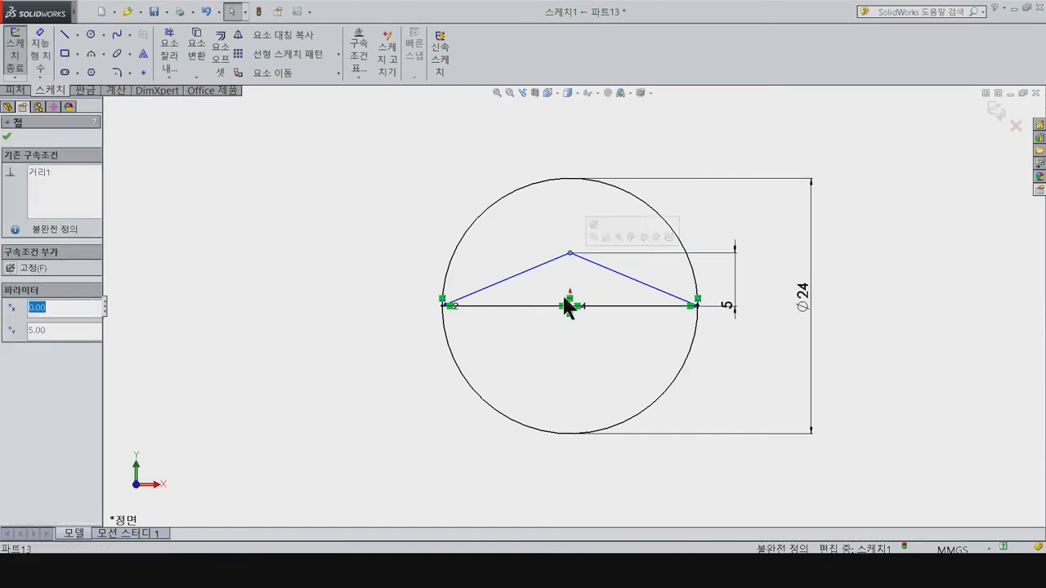
{"action": "left_click", "coordinate": [569, 303], "text": "ctrl"}
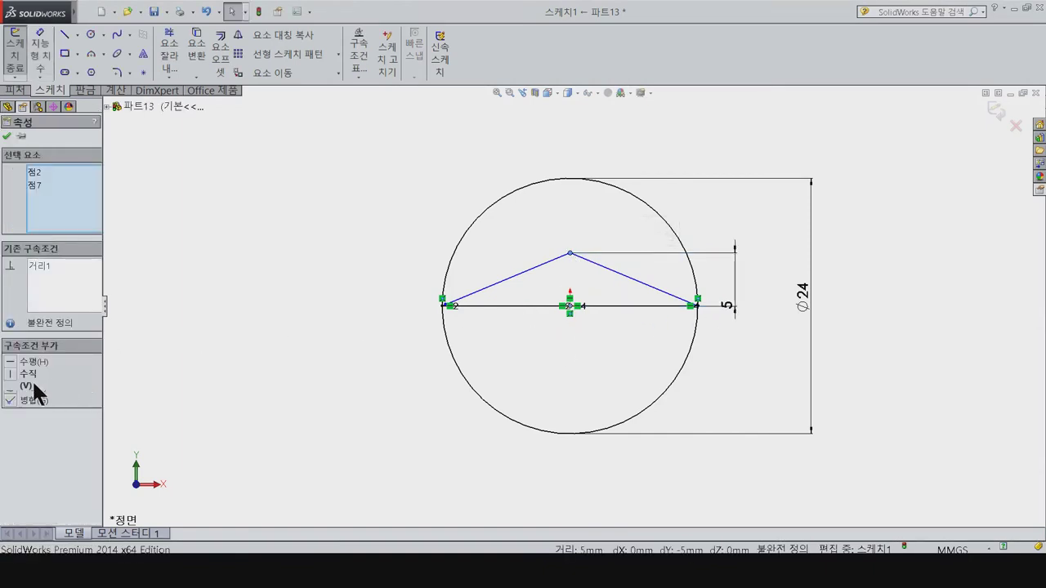
{"action": "left_click", "coordinate": [29, 373]}
{"action": "left_click", "coordinate": [411, 374]}
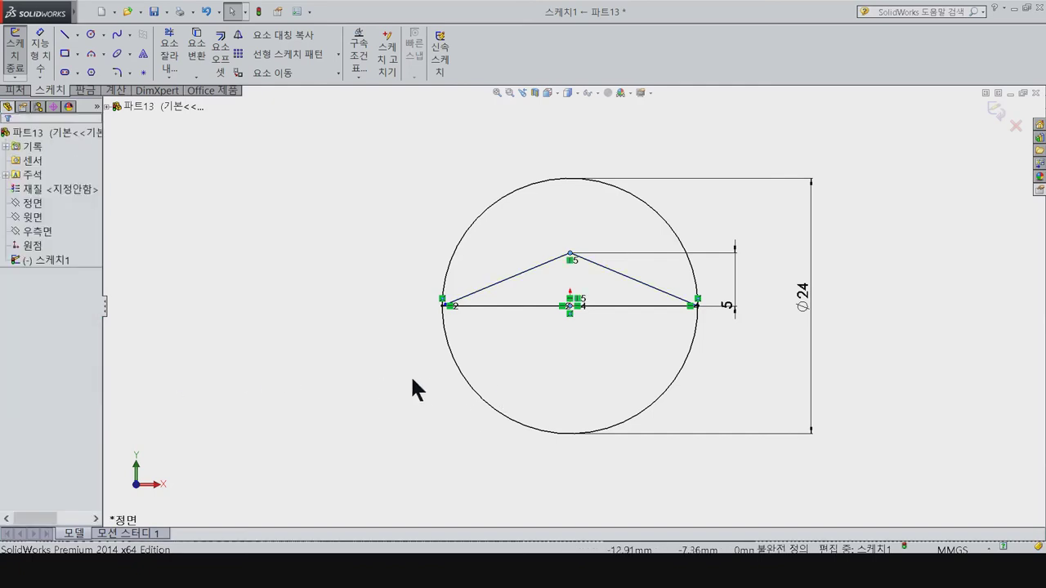
Step: Trim away the centre line and the lower half of the circle
{"action": "left_click", "coordinate": [169, 50]}
{"action": "mouse_move", "coordinate": [507, 298]}
{"action": "left_mouse_down"}
{"action": "mouse_move", "coordinate": [460, 375]}
{"action": "mouse_move", "coordinate": [418, 392]}
{"action": "left_mouse_up"}
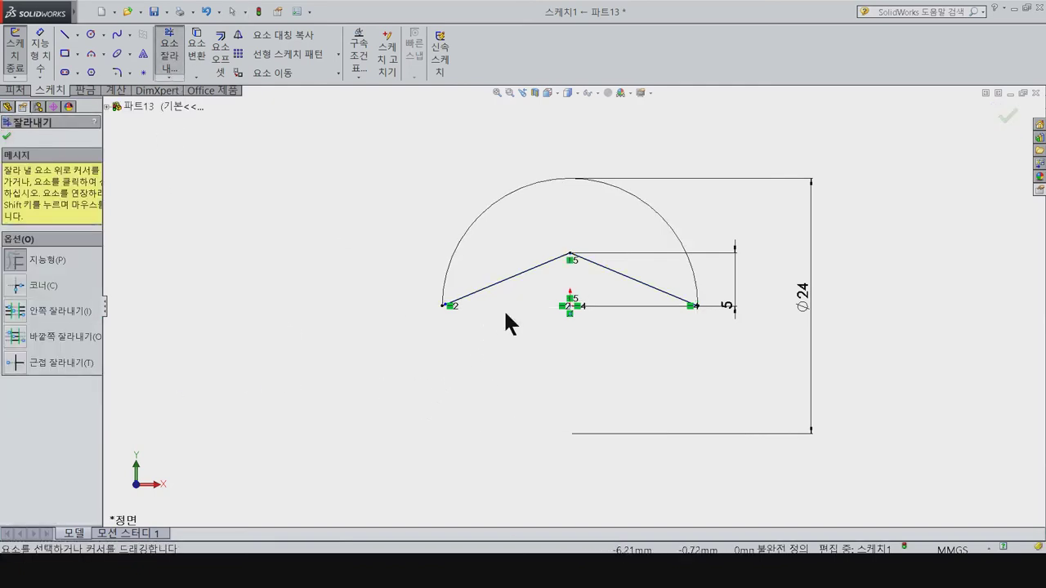
{"action": "key", "text": "Escape"}
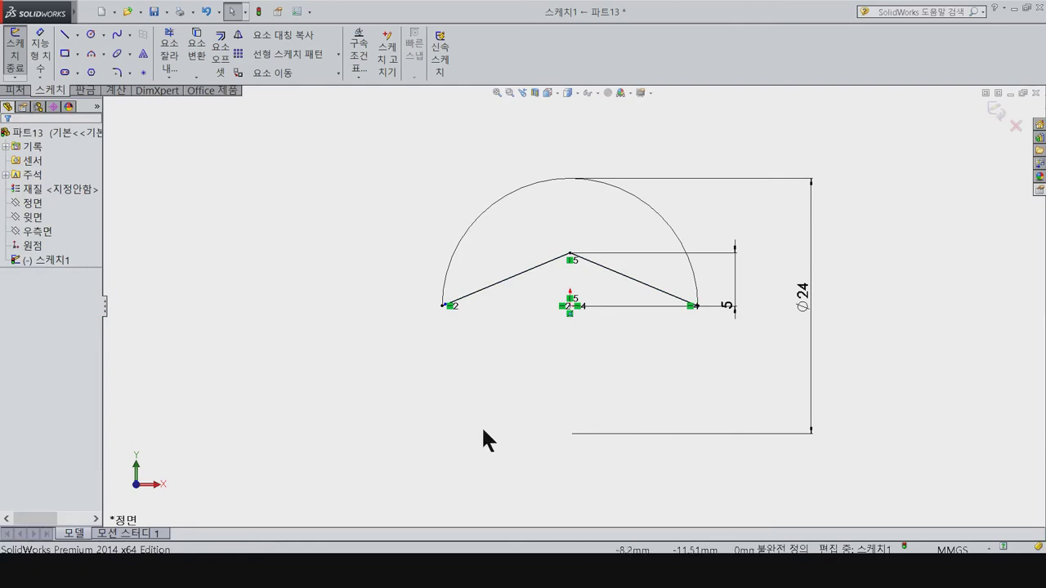
Step: Round both bottom corners where the arc meets the V with R1 sketch fillets
{"action": "left_click", "coordinate": [116, 72]}
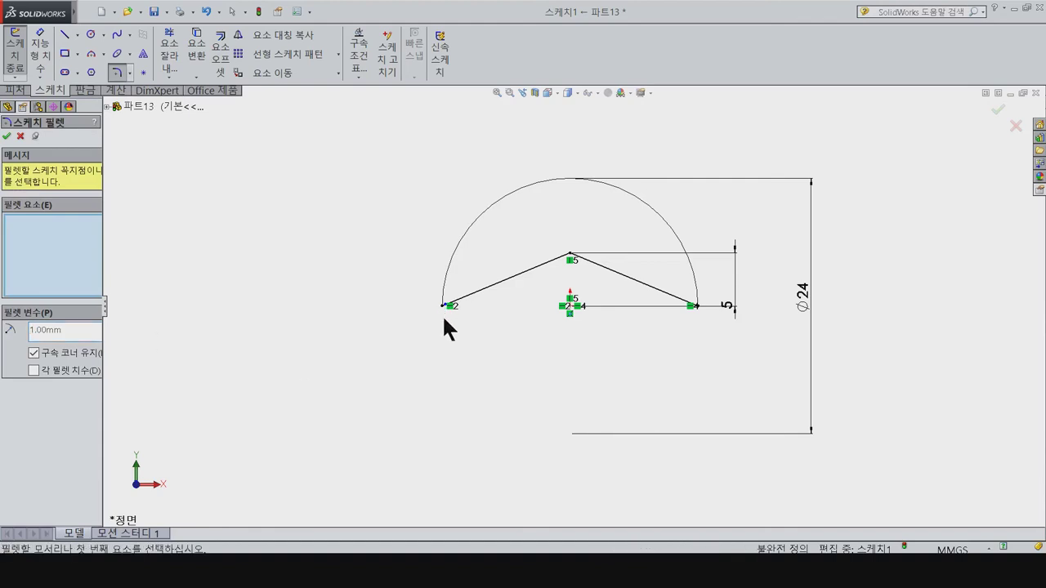
{"action": "key", "text": "Escape"}
{"action": "scroll", "coordinate": [482, 299], "scroll_direction": "down", "scroll_amount": 3}
{"action": "scroll", "coordinate": [485, 290], "scroll_direction": "down", "scroll_amount": 2}
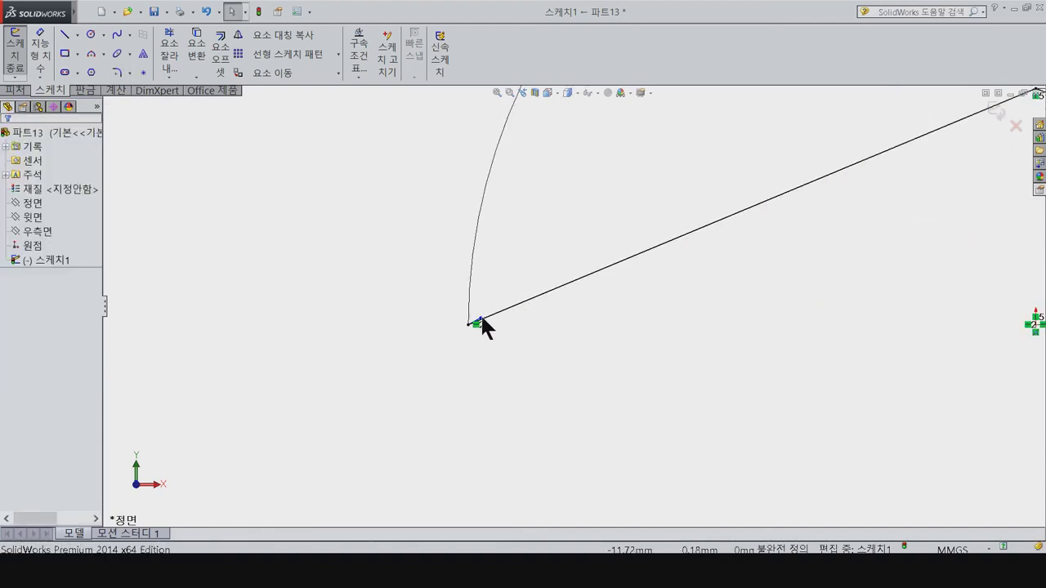
{"action": "left_click_drag", "start_coordinate": [480, 319], "coordinate": [502, 256]}
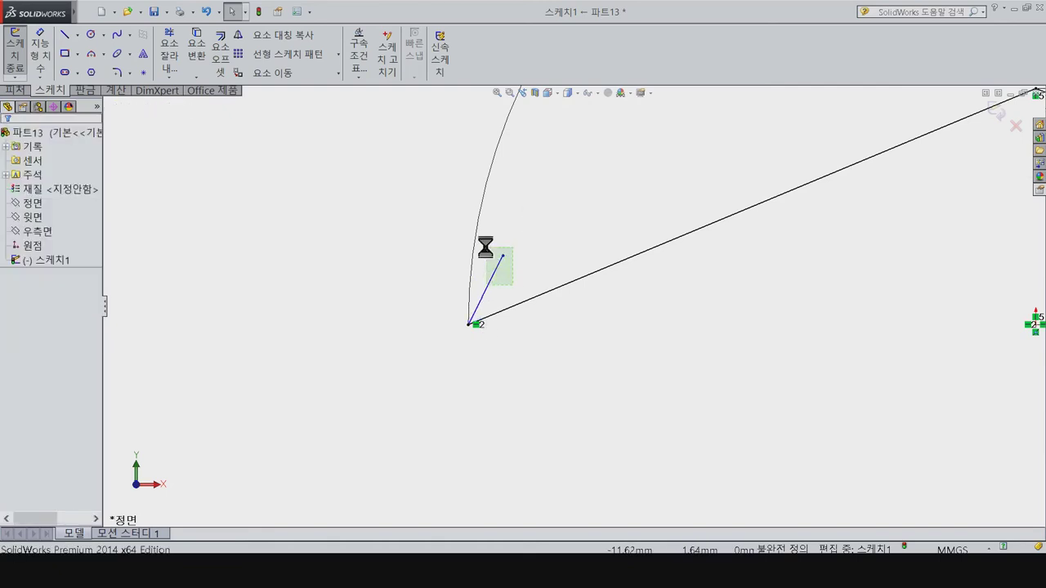
{"action": "key", "text": "ctrl+z"}
{"action": "scroll", "coordinate": [625, 291], "scroll_direction": "up", "scroll_amount": 5}
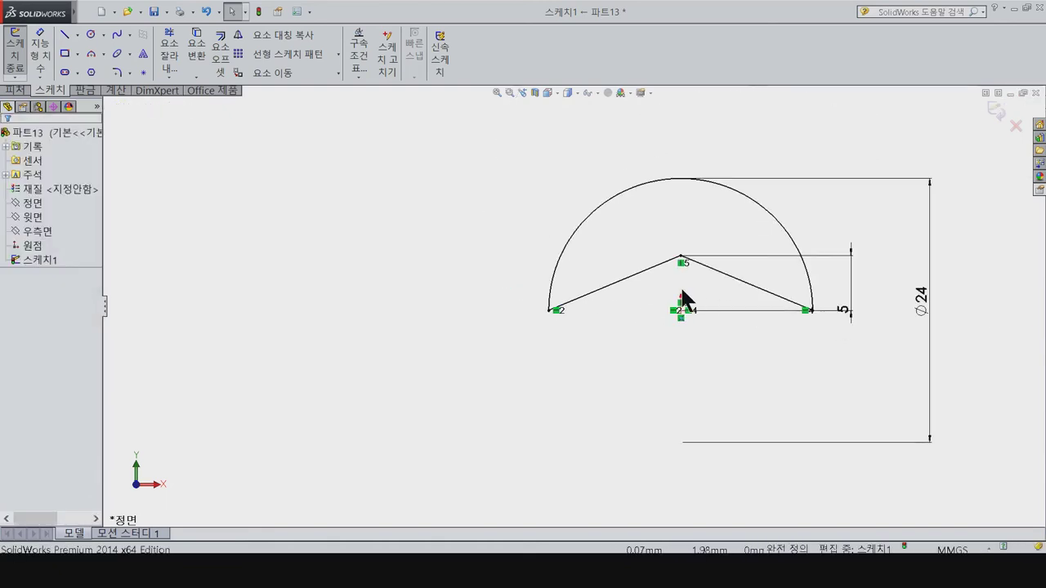
{"action": "left_click", "coordinate": [119, 74]}
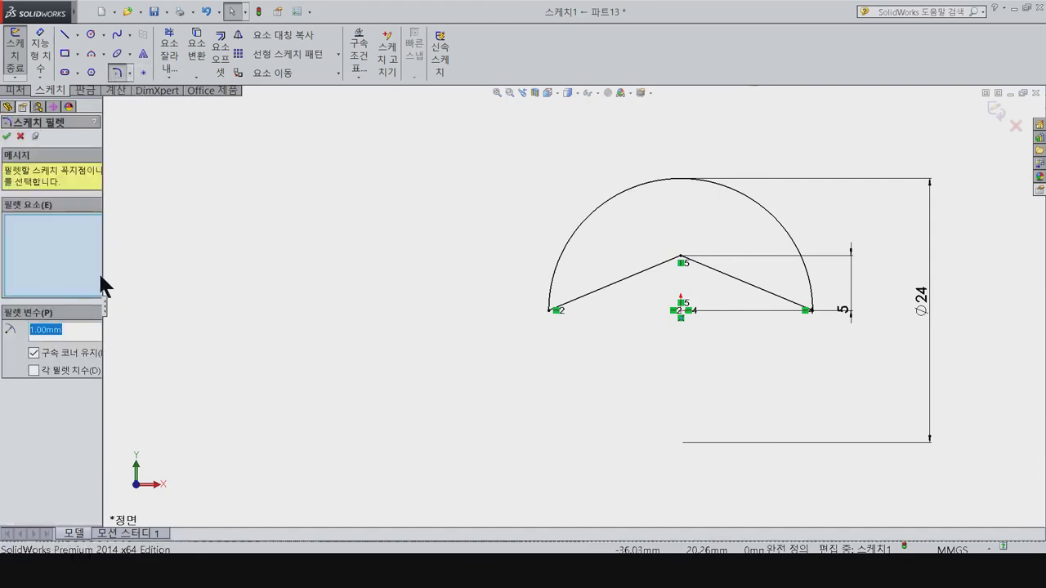
{"action": "left_click", "coordinate": [547, 308]}
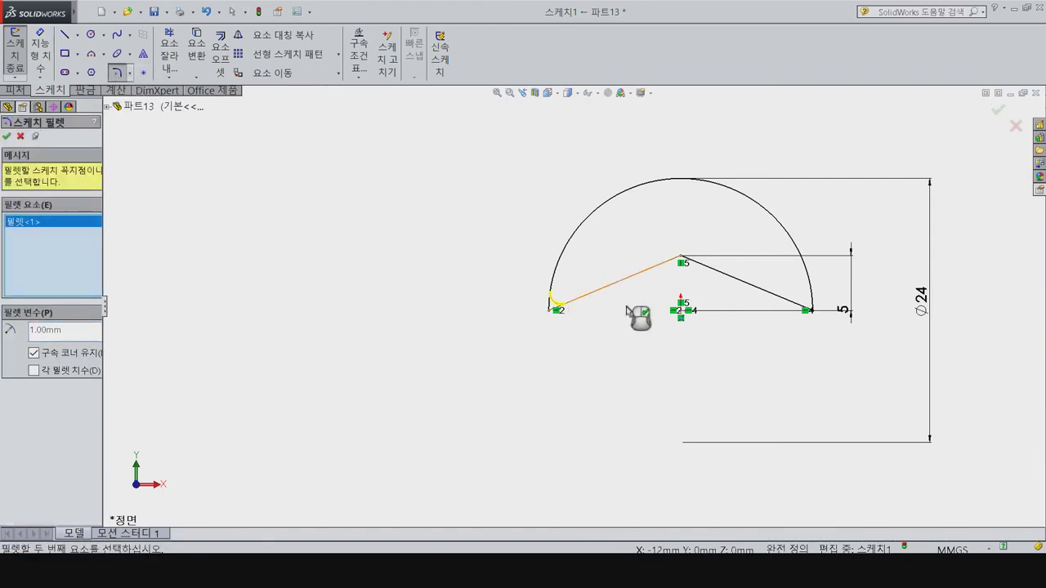
{"action": "left_click", "coordinate": [811, 309]}
{"action": "key", "text": "Return"}
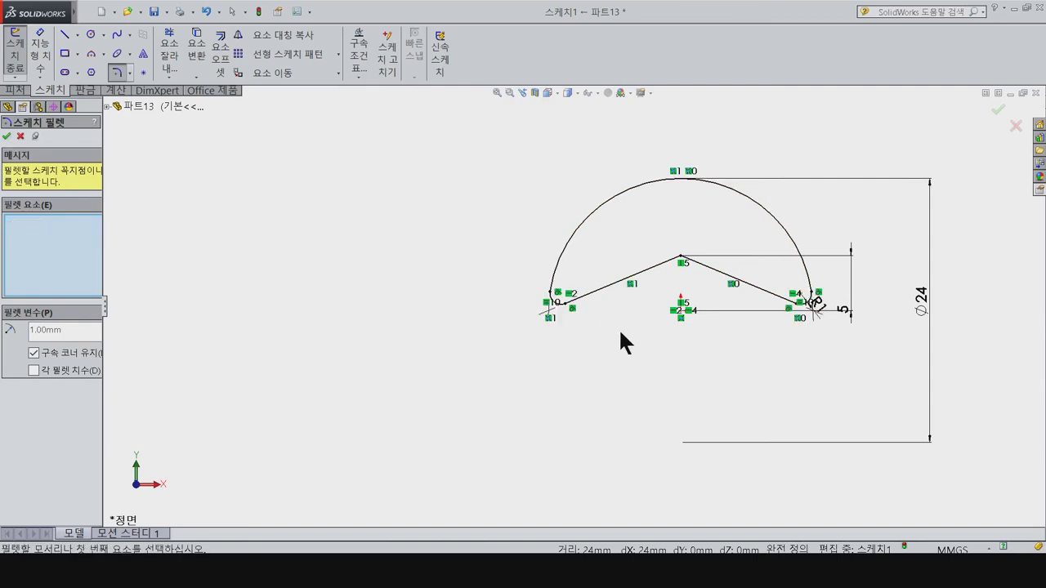
Step: Round the V's peak with an R10 sketch fillet
{"action": "left_click", "coordinate": [12, 91]}
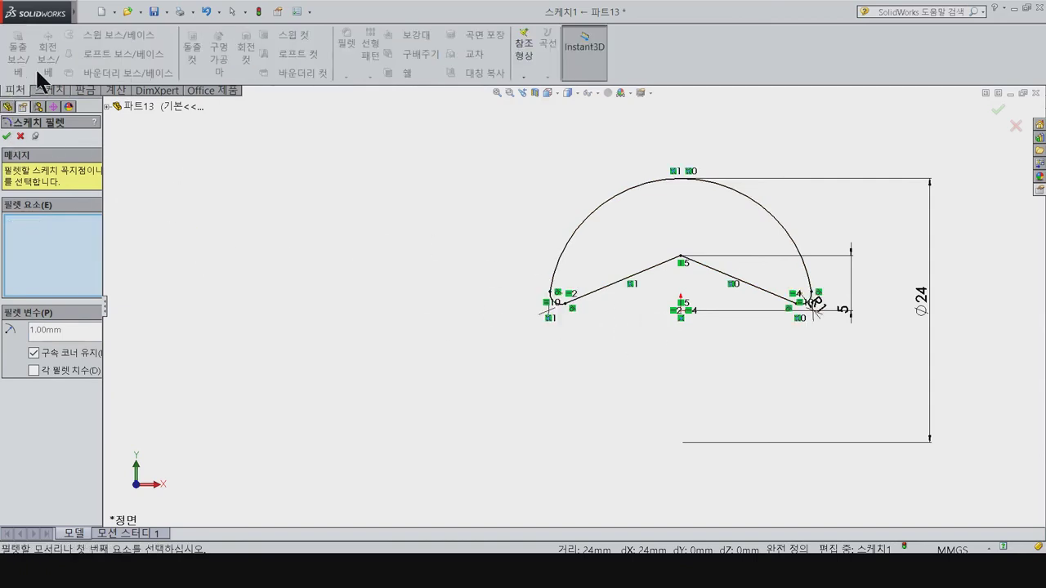
{"action": "left_click", "coordinate": [45, 89]}
{"action": "left_click", "coordinate": [20, 136]}
{"action": "left_click", "coordinate": [90, 35]}
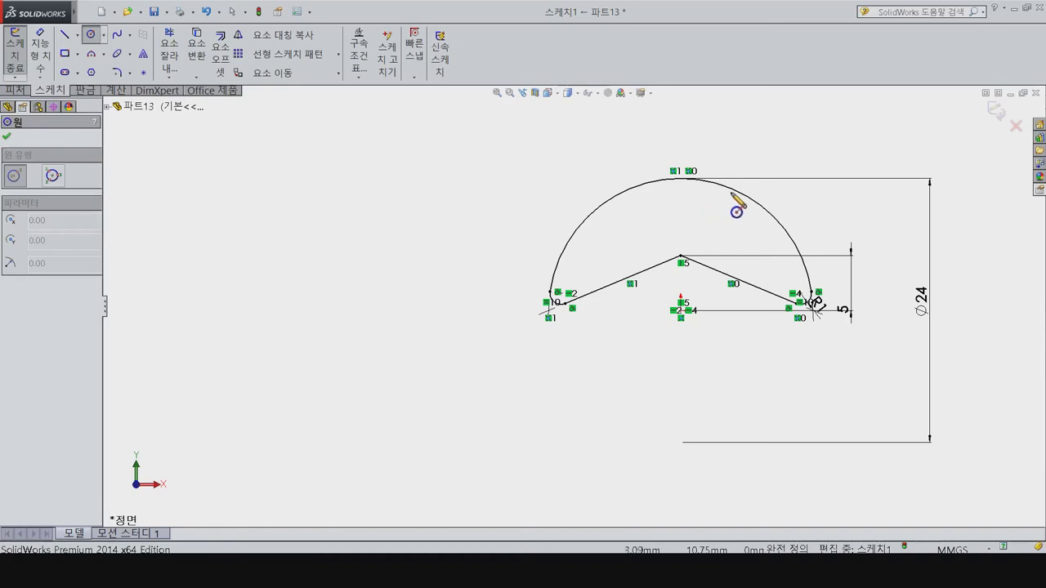
{"action": "left_click", "coordinate": [119, 72]}
{"action": "type", "text": "10"}
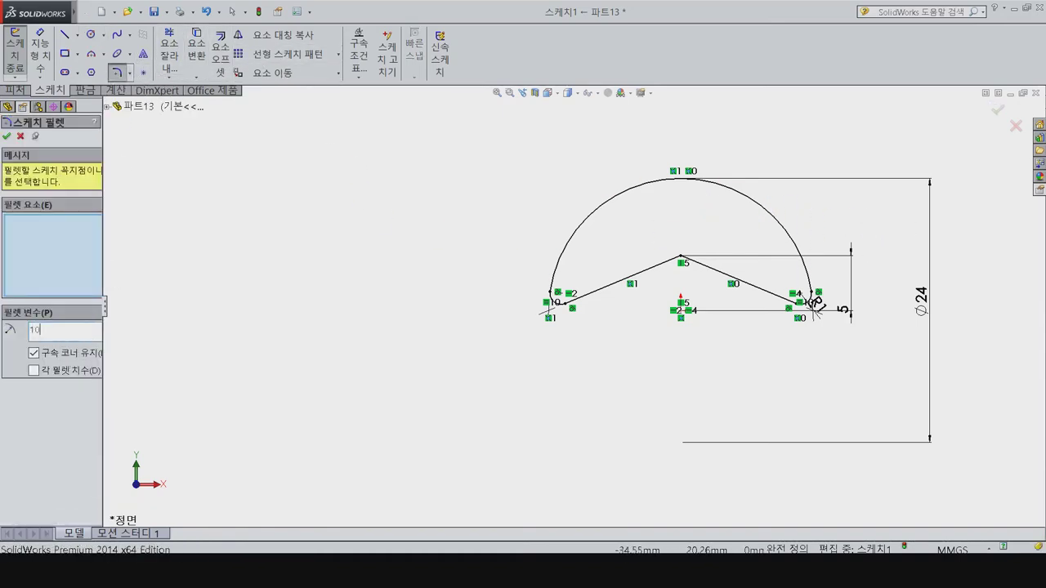
{"action": "left_click", "coordinate": [680, 259]}
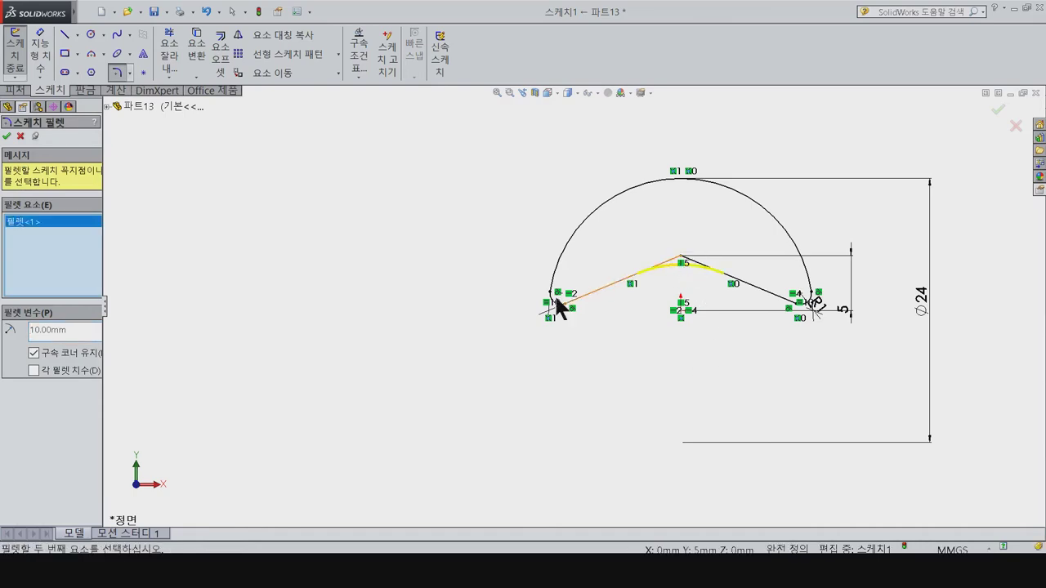
{"action": "left_click", "coordinate": [7, 137]}
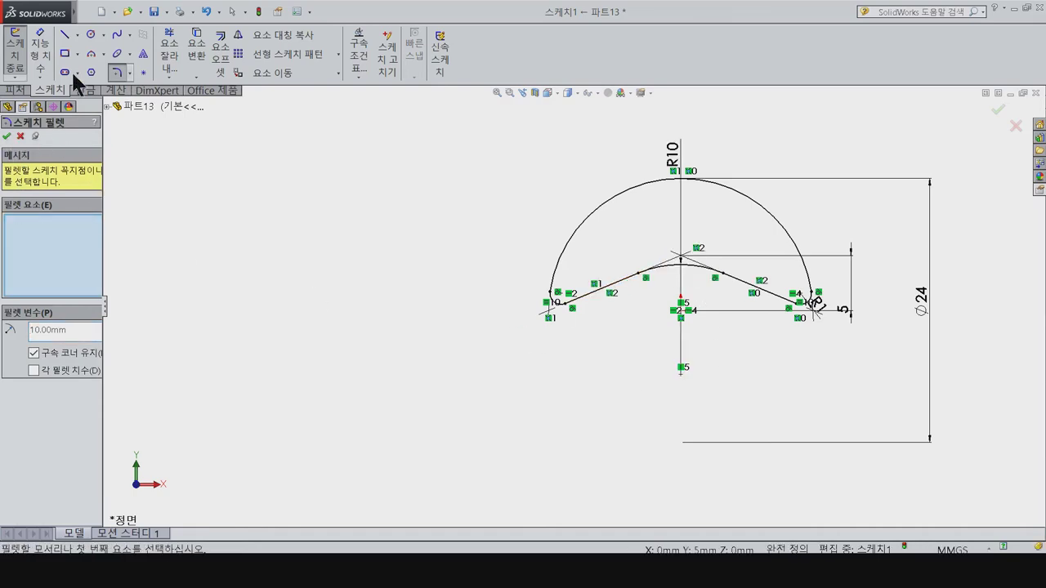
{"action": "left_click", "coordinate": [90, 34]}
{"action": "scroll", "coordinate": [735, 237], "scroll_direction": "down", "scroll_amount": 1}
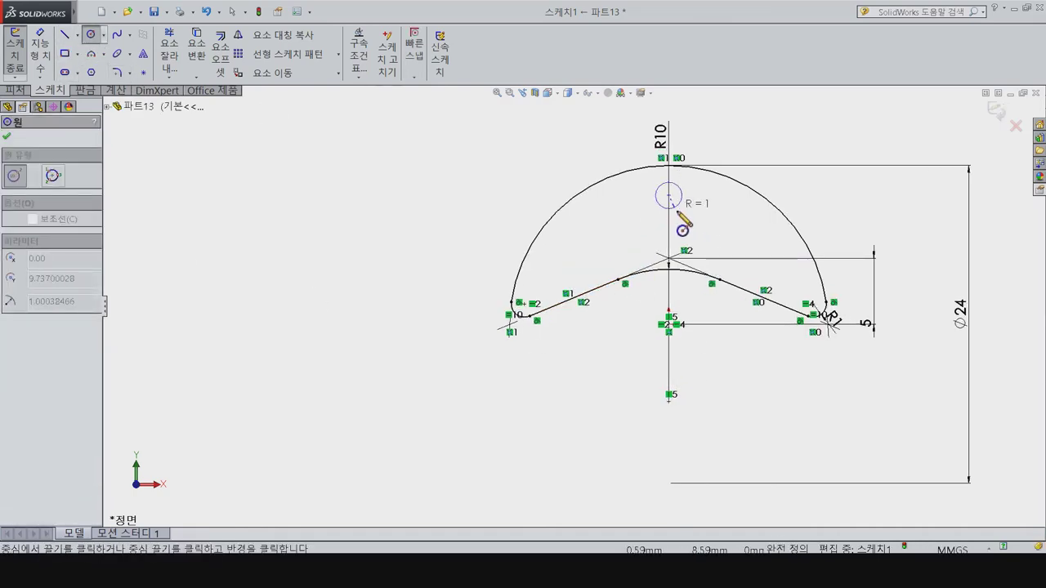
Step: Draw three small circles: one near the top of the arc and one either side of the peak
{"action": "left_click", "coordinate": [678, 212]}
{"action": "left_click_drag", "start_coordinate": [778, 267], "coordinate": [788, 277]}
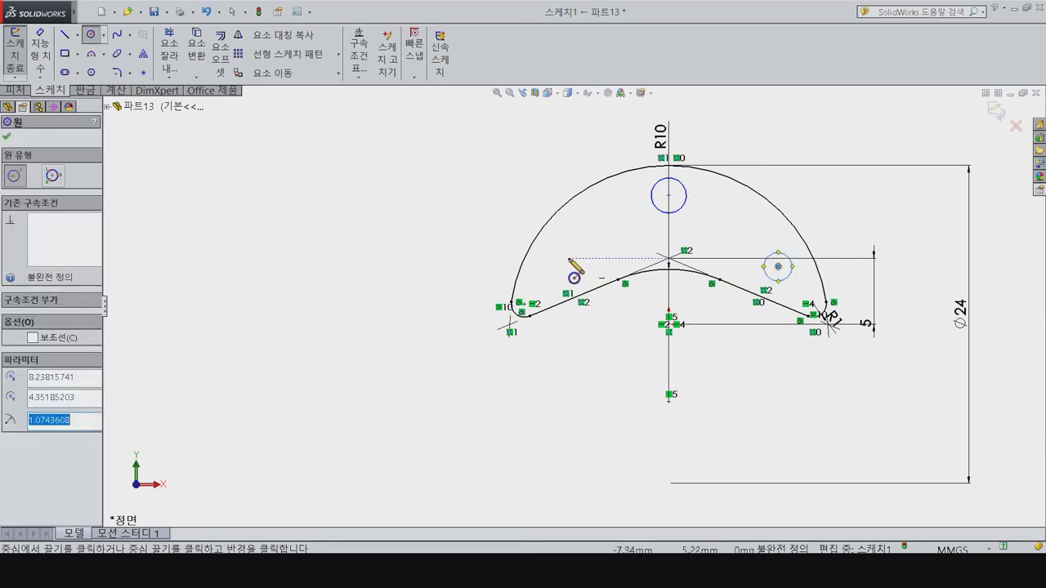
{"action": "left_click_drag", "start_coordinate": [566, 258], "coordinate": [576, 278]}
{"action": "key", "text": "Escape"}
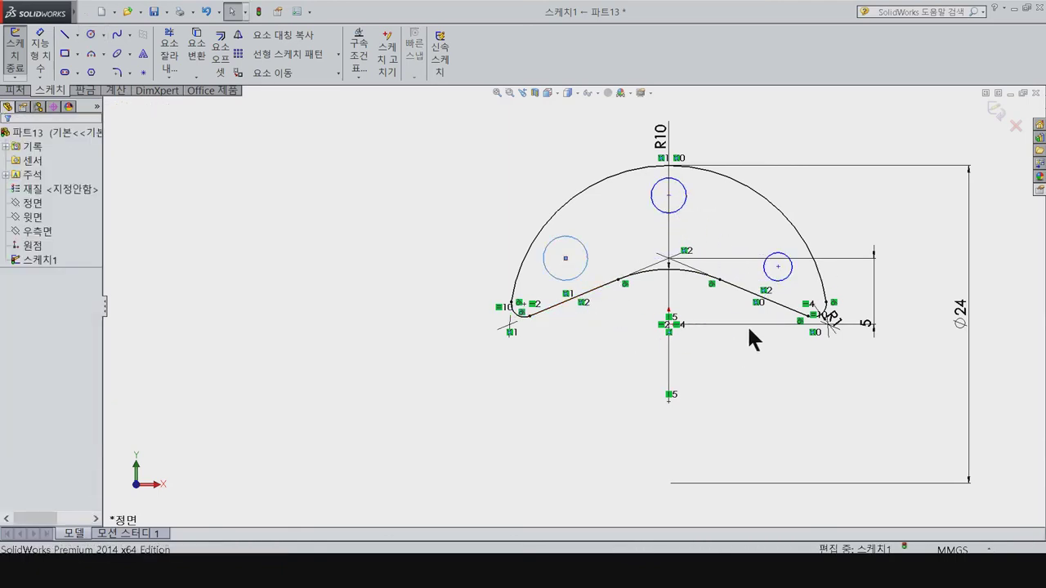
Step: Dimension the right circle's centre height above the origin
{"action": "right_click_drag", "start_coordinate": [751, 339], "coordinate": [784, 272]}
{"action": "left_click", "coordinate": [778, 266]}
{"action": "left_click", "coordinate": [668, 324]}
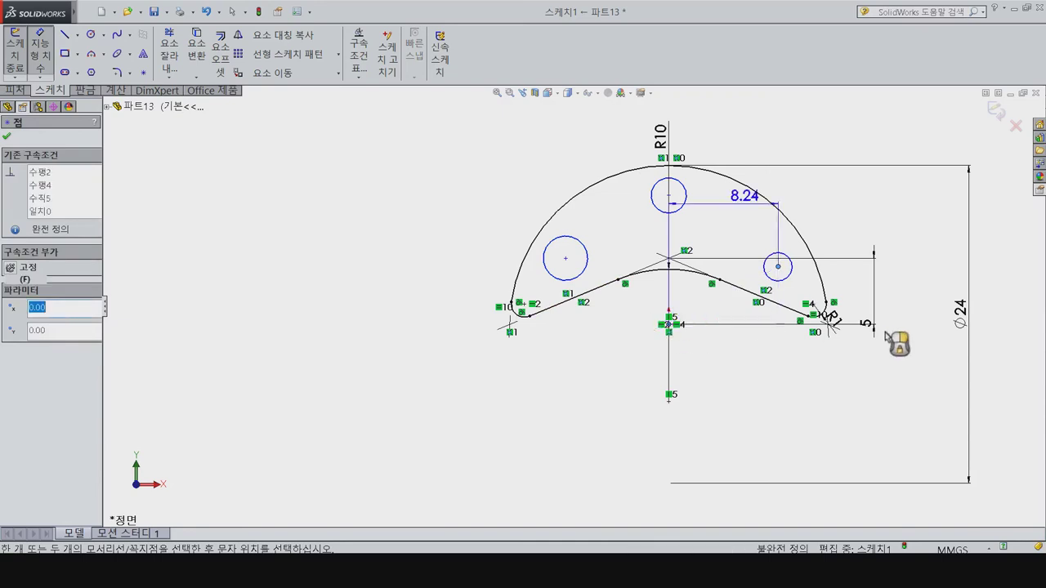
{"action": "left_click", "coordinate": [910, 337]}
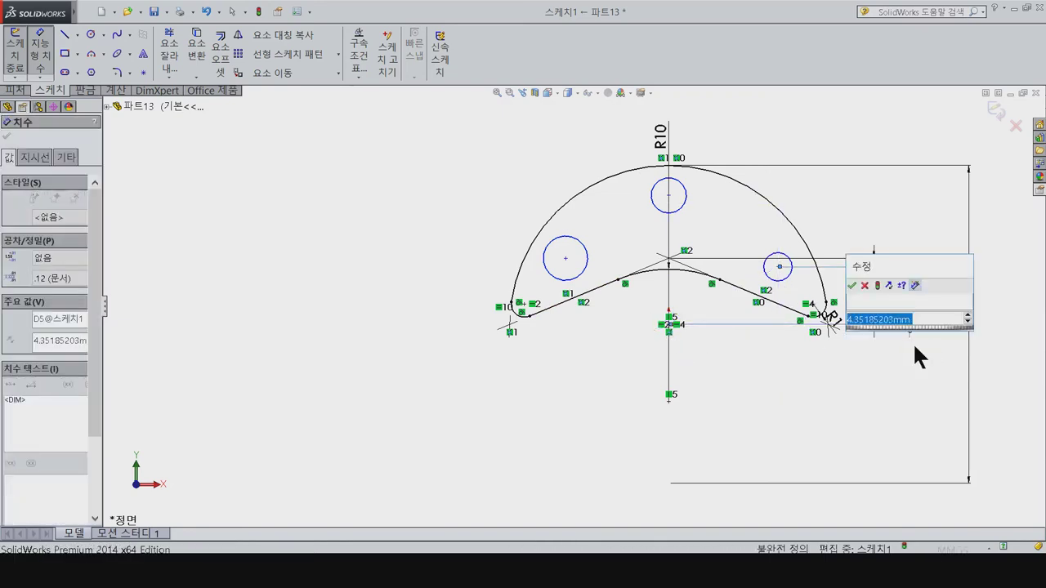
{"action": "key", "text": "Return"}
{"action": "key", "text": "Escape"}
Step: Make the left and right circle centres horizontally aligned
{"action": "left_click", "coordinate": [778, 271]}
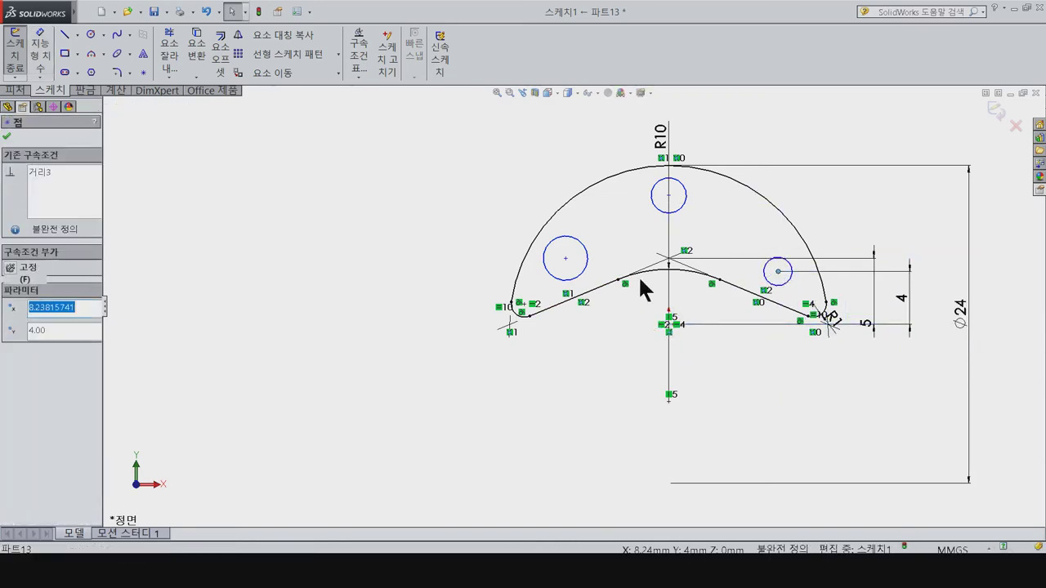
{"action": "left_click", "coordinate": [566, 259], "text": "ctrl"}
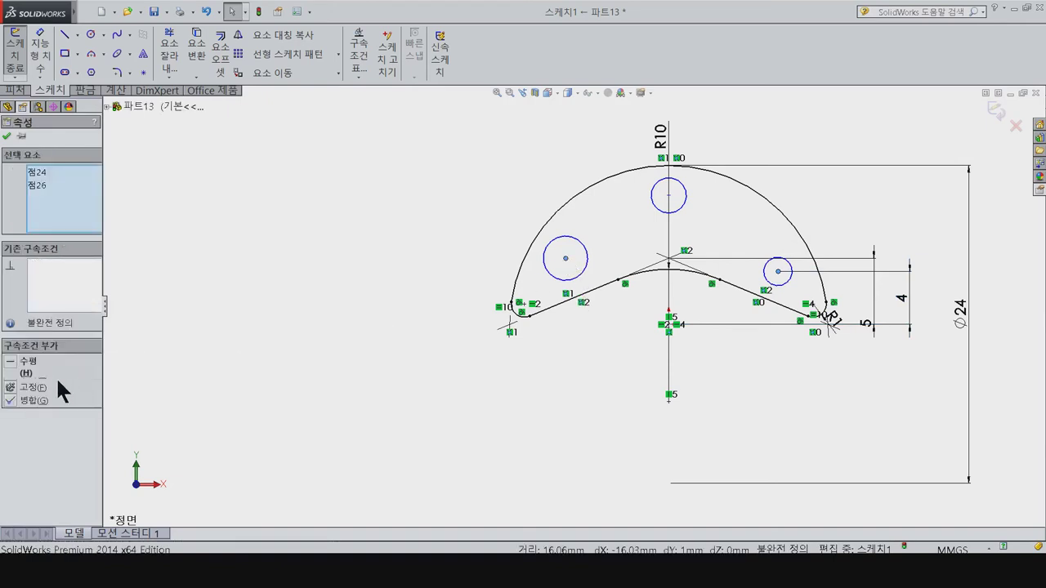
{"action": "left_click", "coordinate": [27, 364]}
{"action": "key", "text": "Escape"}
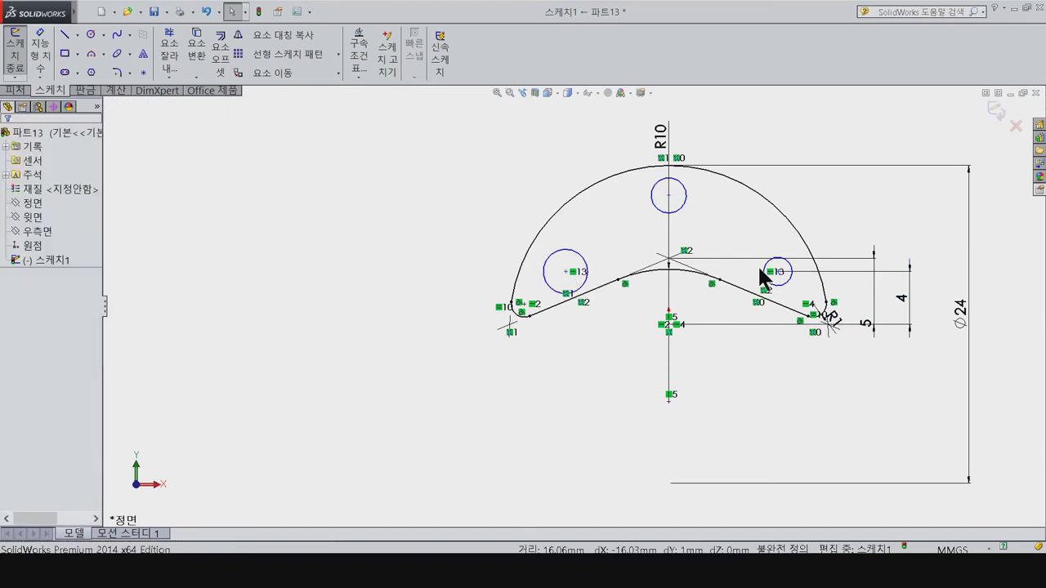
Step: Make all three circles equal in size
{"action": "left_click", "coordinate": [760, 268]}
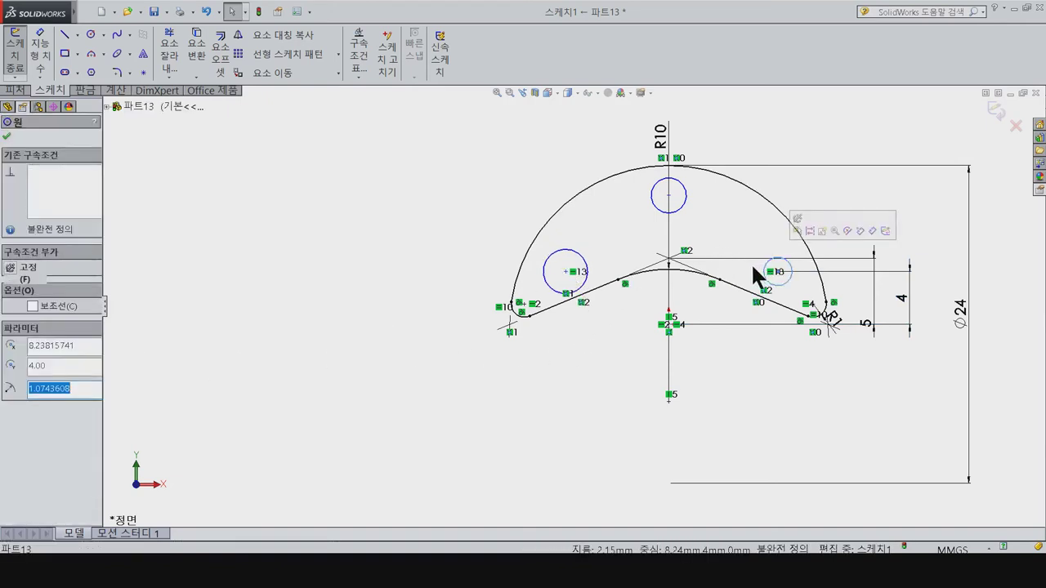
{"action": "left_click", "coordinate": [678, 206], "text": "ctrl"}
{"action": "left_click", "coordinate": [580, 265], "text": "ctrl"}
{"action": "left_click", "coordinate": [72, 392]}
{"action": "left_click", "coordinate": [492, 396]}
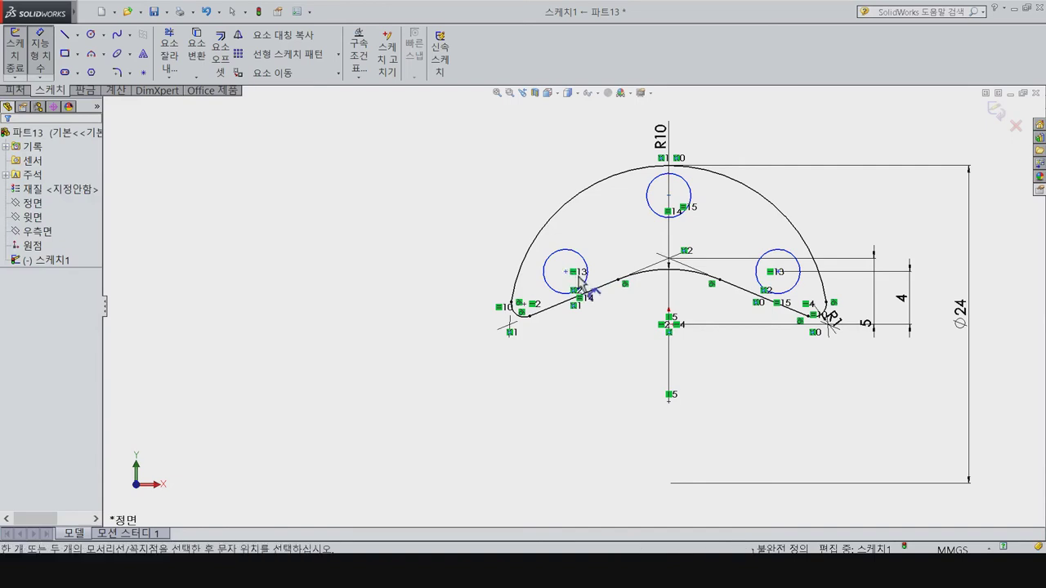
Step: Dimension the left and right circle centres 8.60 horizontally from the origin
{"action": "left_click", "coordinate": [670, 326]}
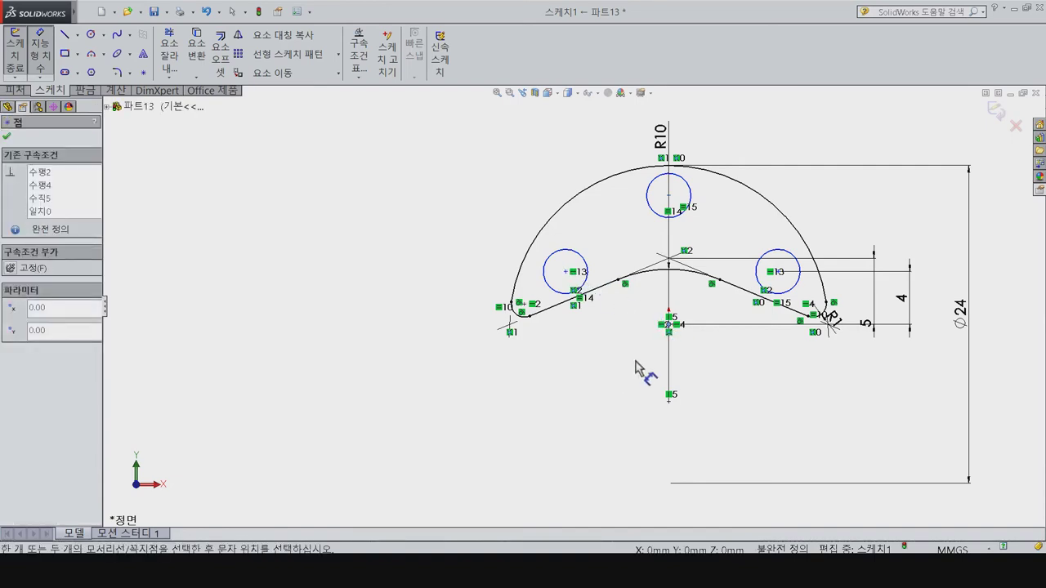
{"action": "left_click", "coordinate": [566, 272]}
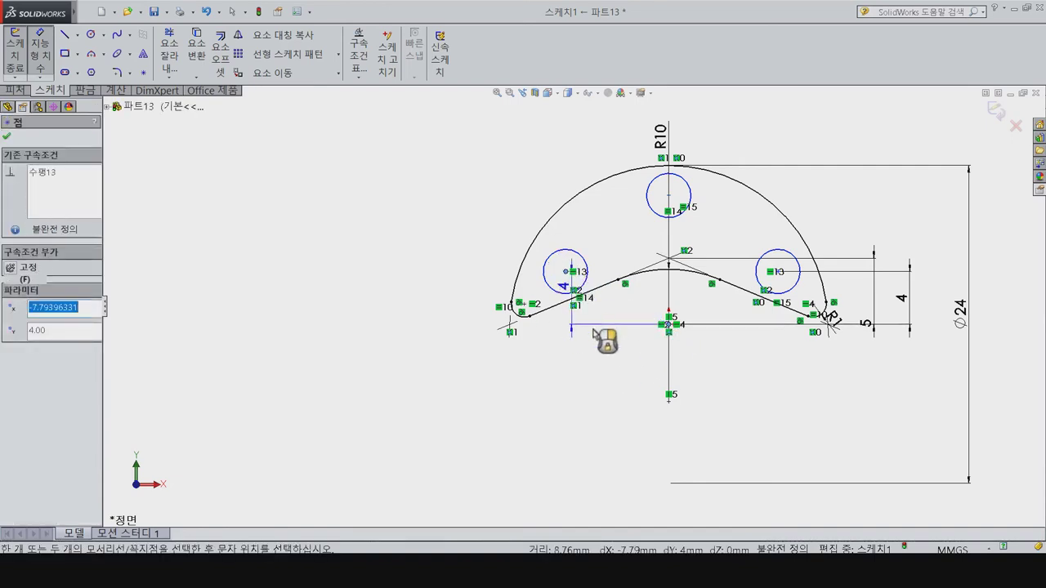
{"action": "left_click", "coordinate": [605, 372]}
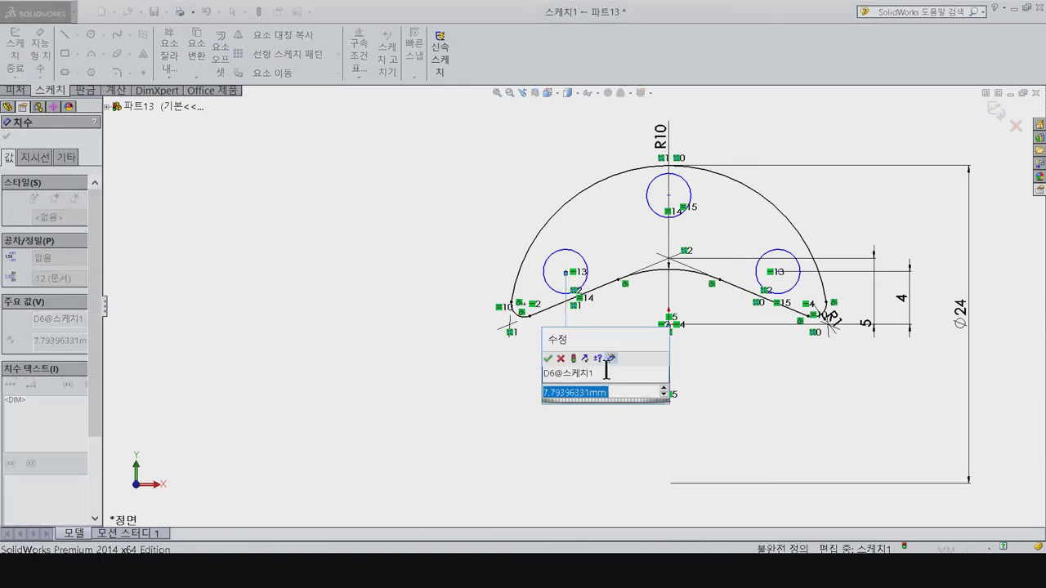
{"action": "type", "text": "8.6"}
{"action": "key", "text": "Return"}
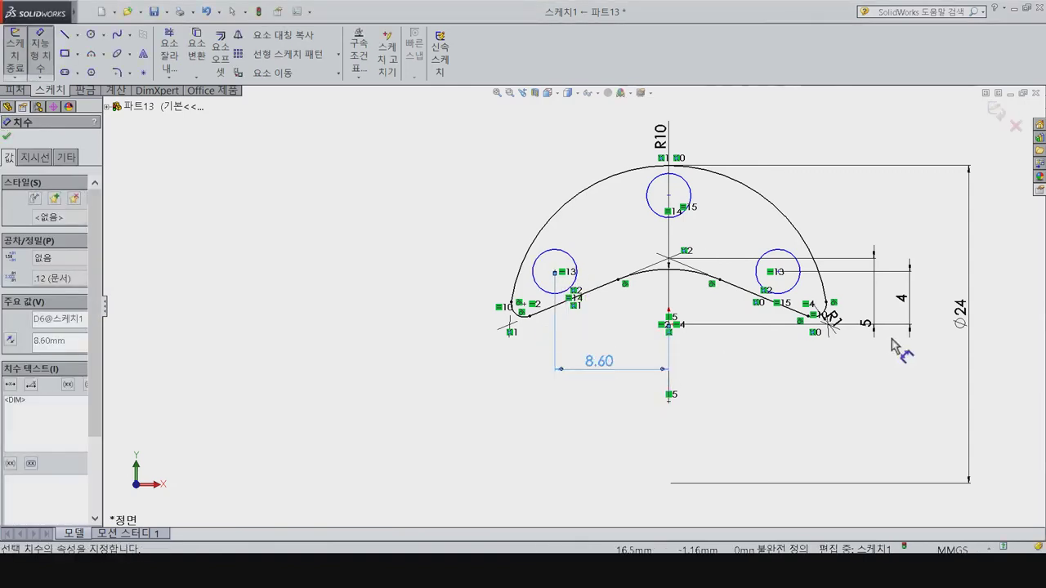
{"action": "left_click", "coordinate": [763, 287]}
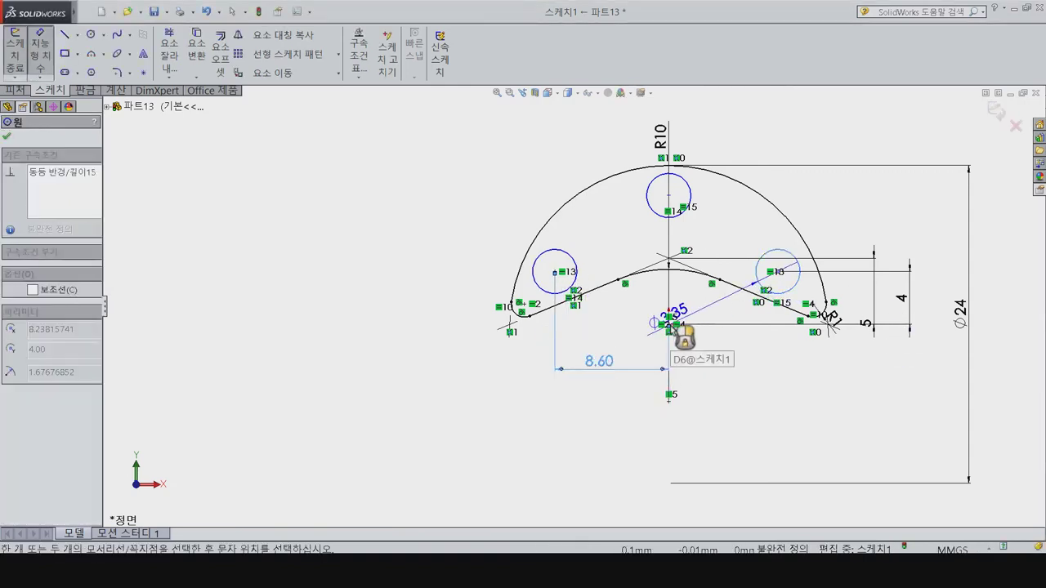
{"action": "left_click", "coordinate": [669, 325]}
{"action": "left_click", "coordinate": [734, 384]}
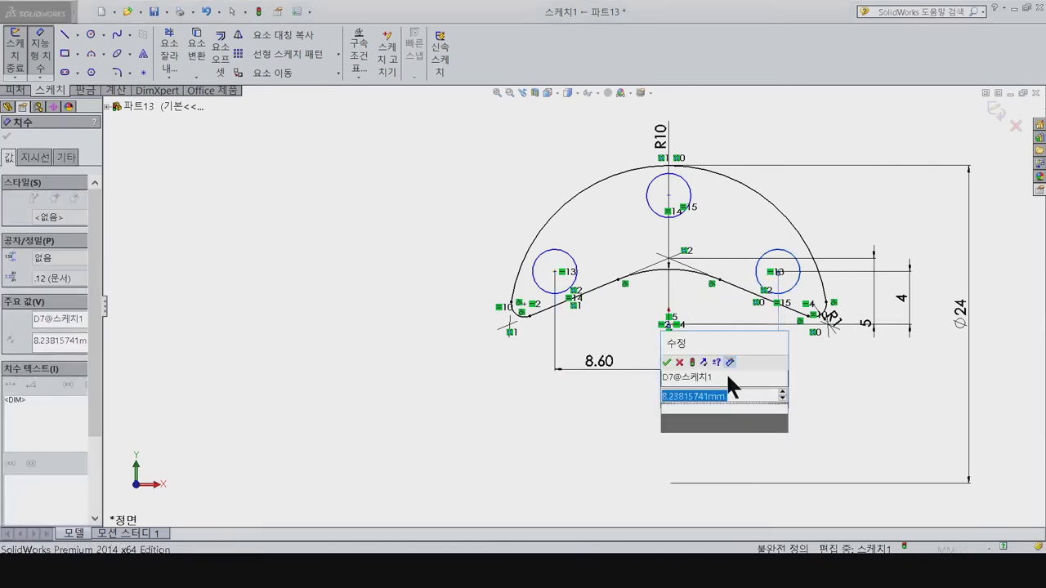
{"action": "type", "text": "8.6"}
{"action": "key", "text": "Return"}
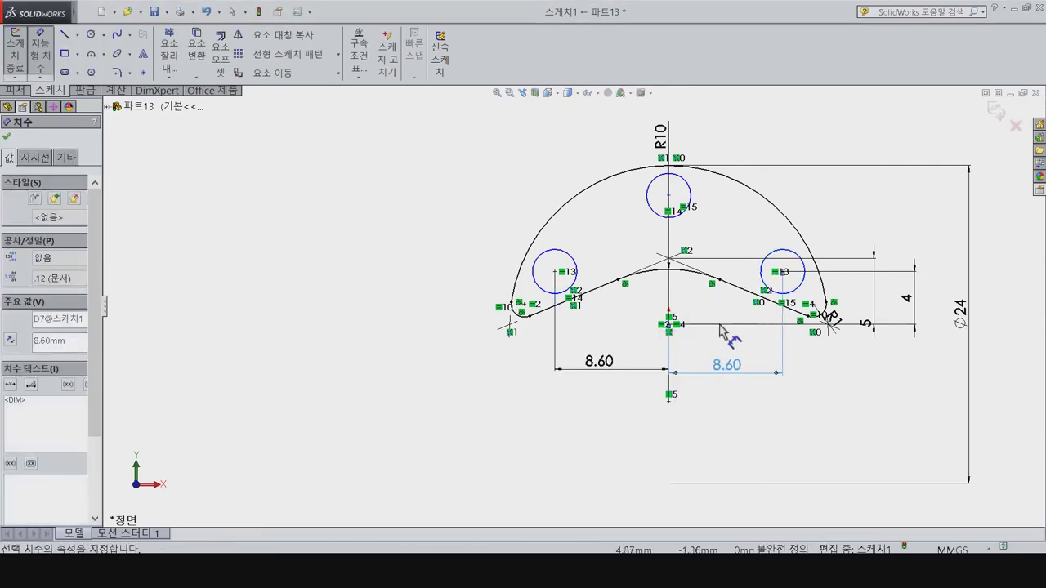
{"action": "left_click", "coordinate": [555, 272]}
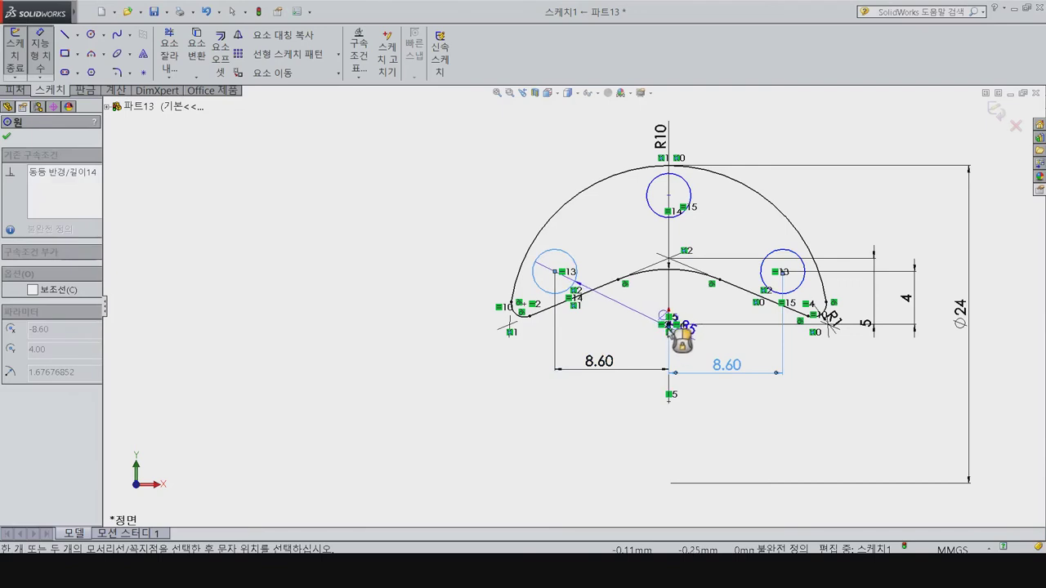
{"action": "left_click", "coordinate": [668, 325]}
{"action": "left_click", "coordinate": [475, 325]}
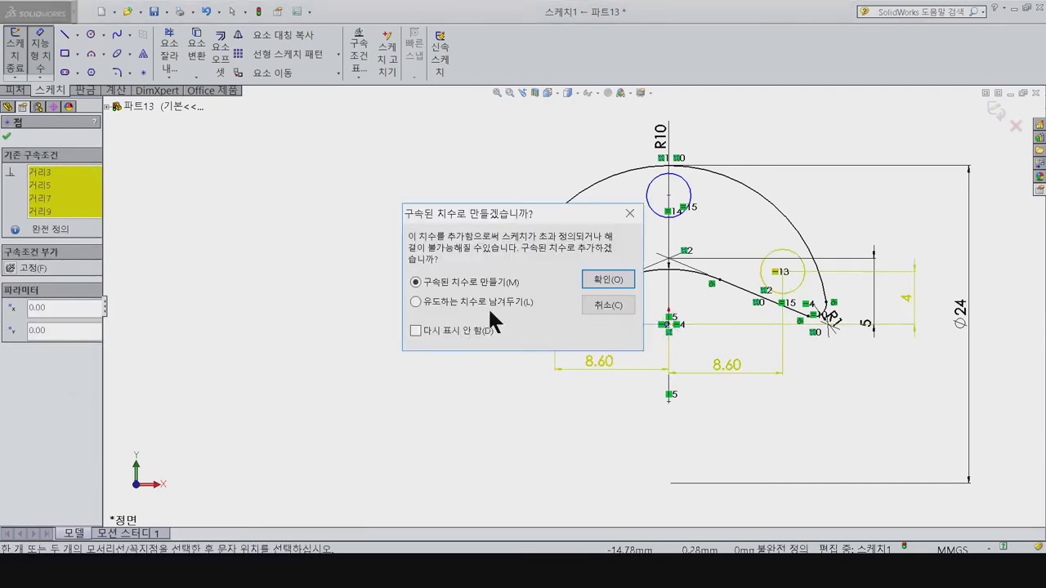
{"action": "left_click", "coordinate": [606, 307]}
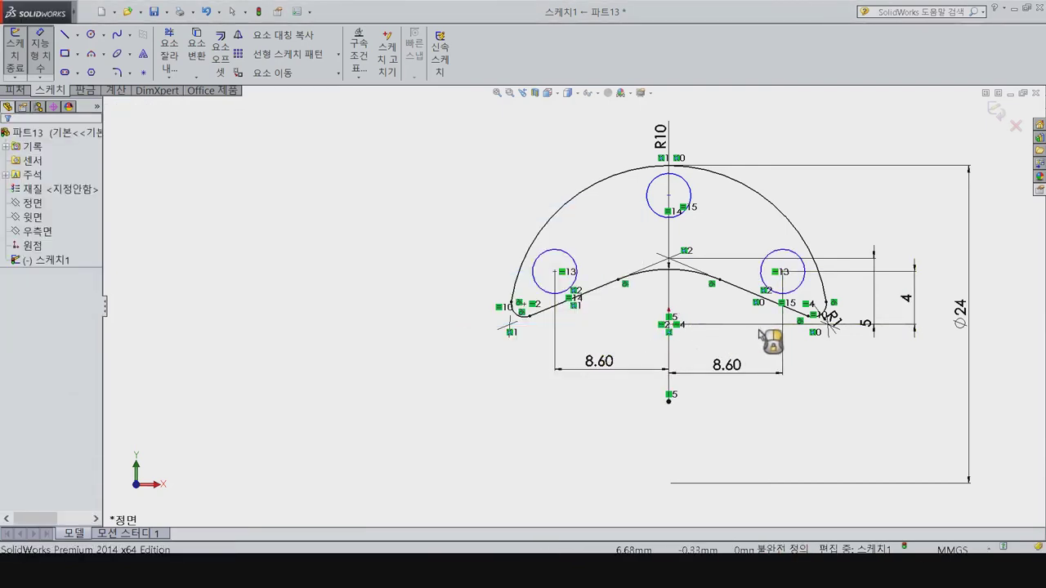
{"action": "key", "text": "Escape"}
Step: Align the top circle's centre vertically with the origin and place it 5.50 above the side circles
{"action": "left_click", "coordinate": [669, 195]}
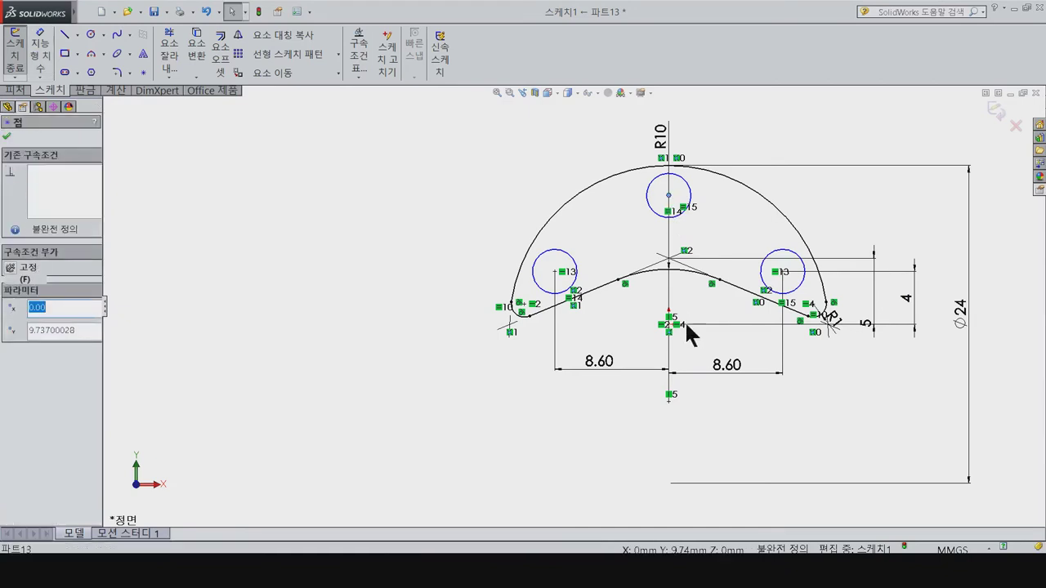
{"action": "left_click", "coordinate": [668, 325], "text": "ctrl"}
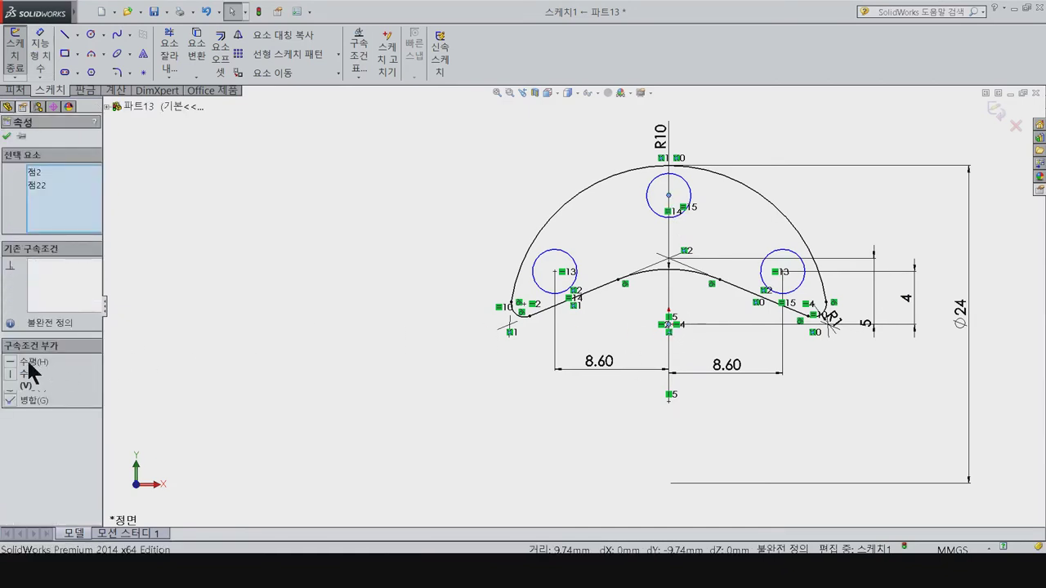
{"action": "left_click", "coordinate": [25, 373]}
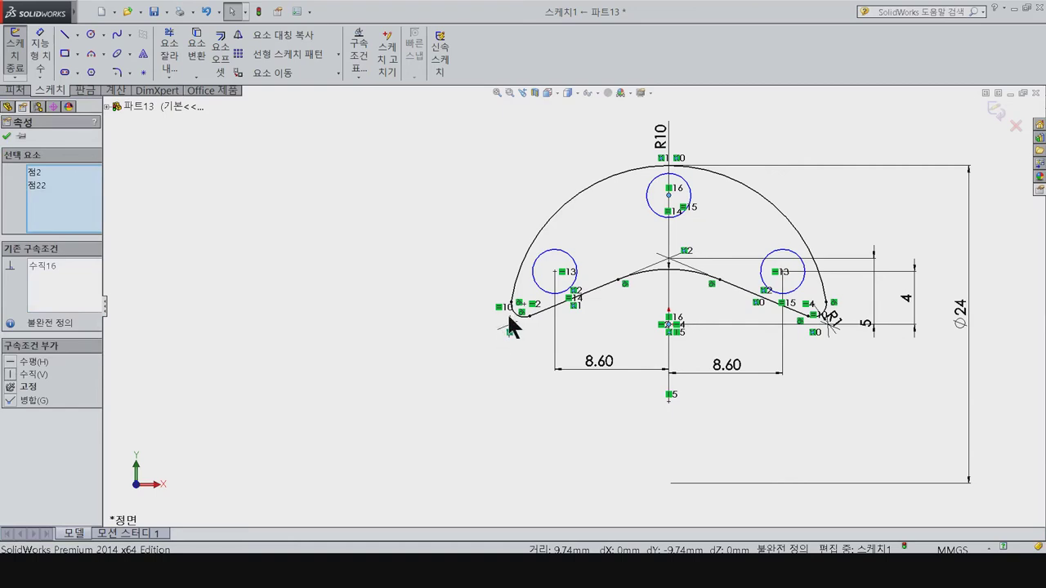
{"action": "left_click", "coordinate": [485, 369]}
{"action": "key", "text": "d"}
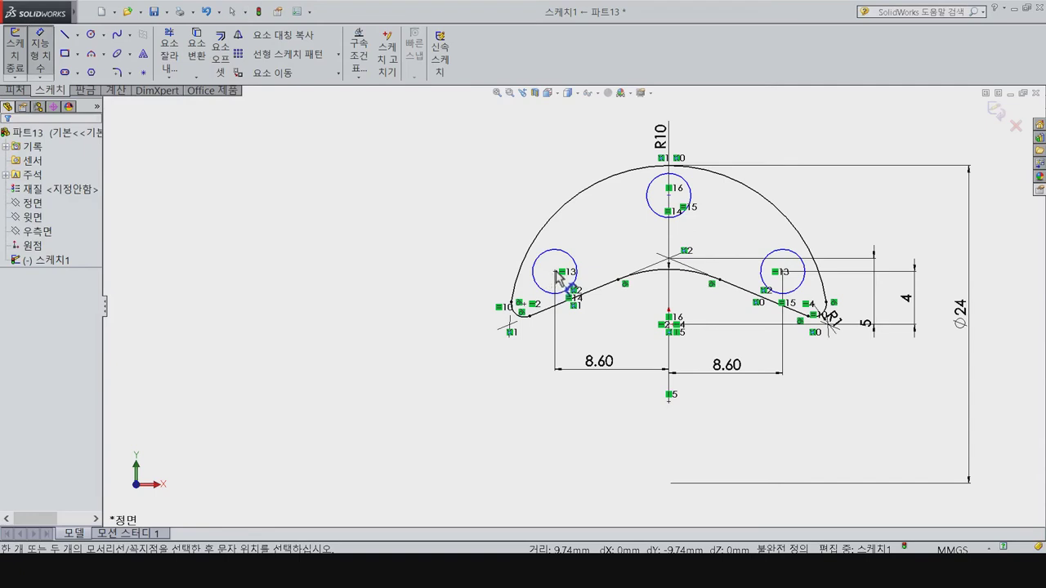
{"action": "left_click", "coordinate": [556, 274]}
{"action": "left_click", "coordinate": [670, 204]}
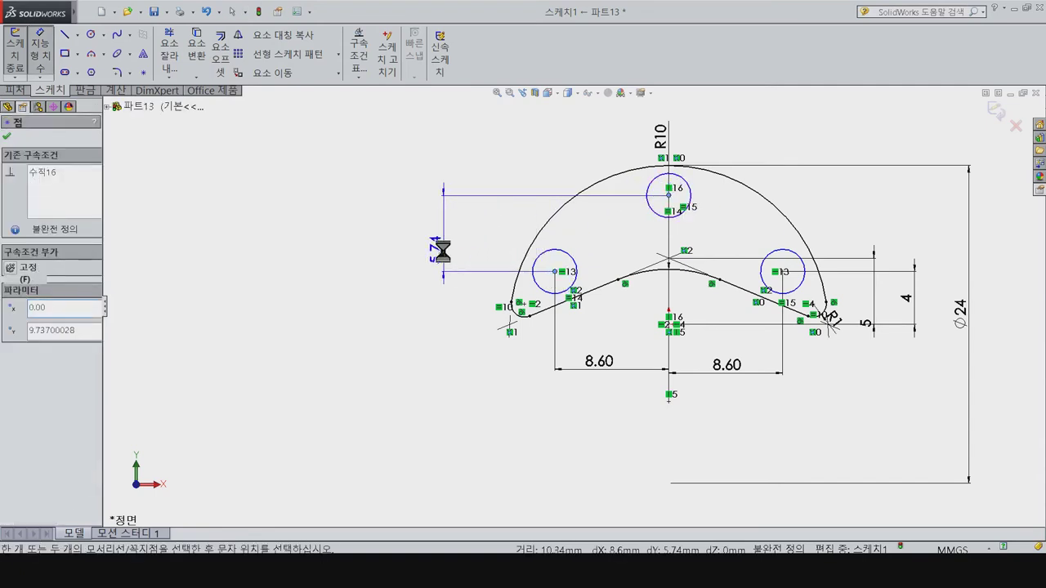
{"action": "left_click", "coordinate": [441, 245]}
{"action": "type", "text": "5.5"}
{"action": "key", "text": "Return"}
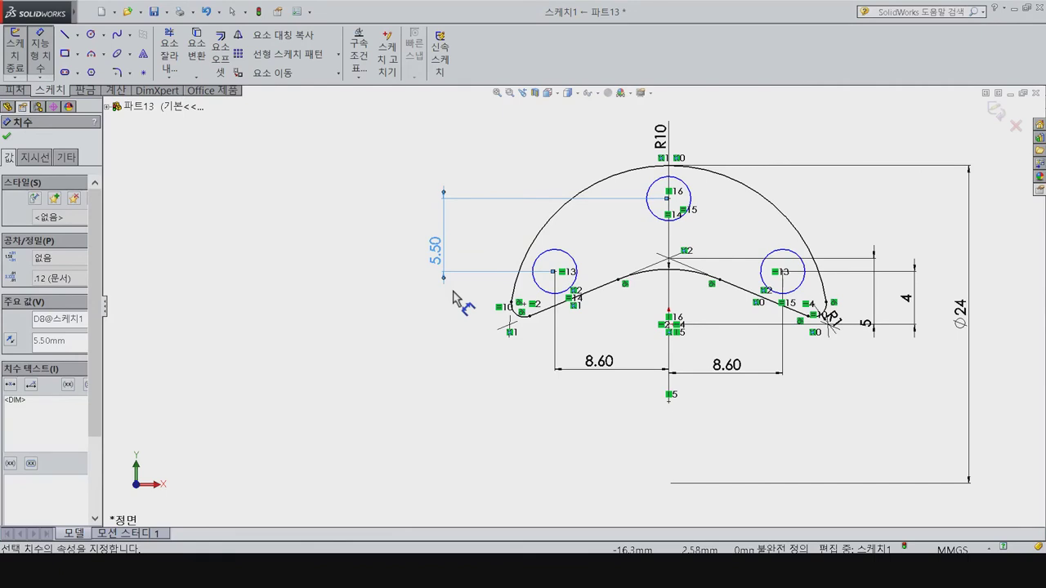
Step: Give the left hole a 2 mm diameter dimension
{"action": "key", "text": "Escape"}
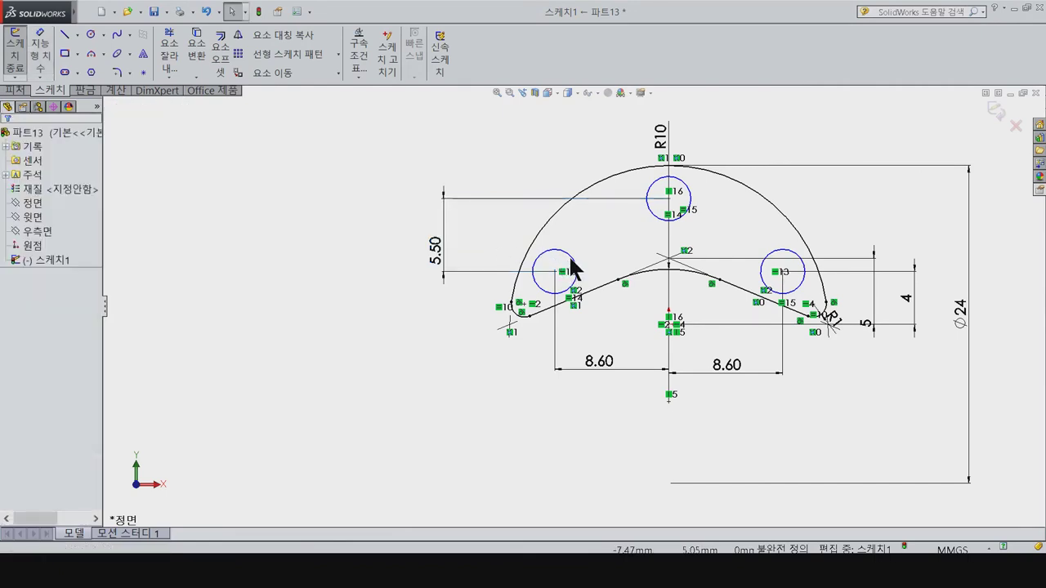
{"action": "left_click_drag", "start_coordinate": [575, 259], "coordinate": [596, 245]}
{"action": "left_click", "coordinate": [594, 255]}
{"action": "right_click_drag", "start_coordinate": [579, 234], "coordinate": [578, 205]}
{"action": "left_click", "coordinate": [578, 232]}
{"action": "left_click", "coordinate": [363, 325]}
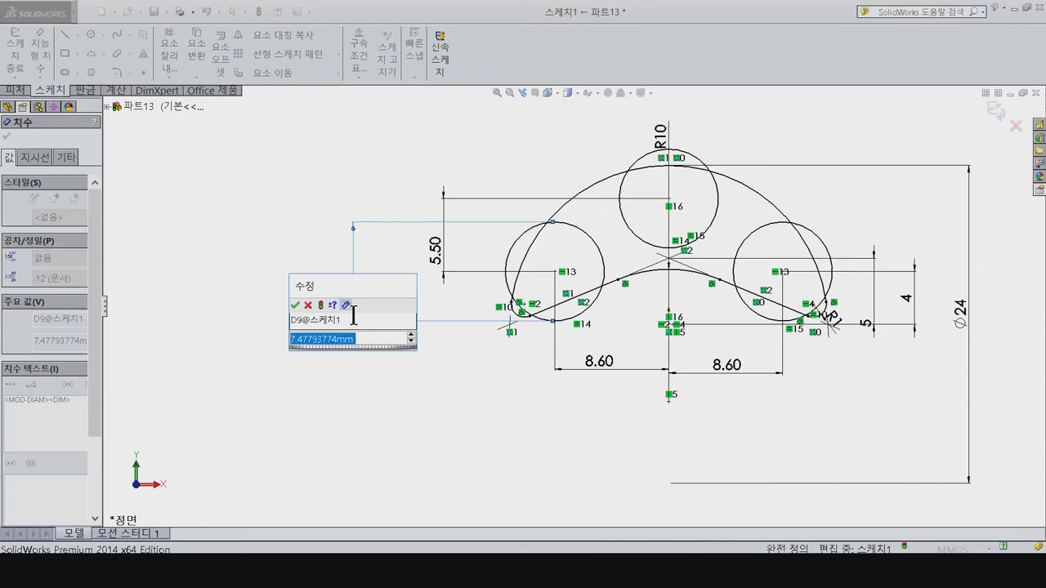
{"action": "type", "text": "2"}
{"action": "key", "text": "Return"}
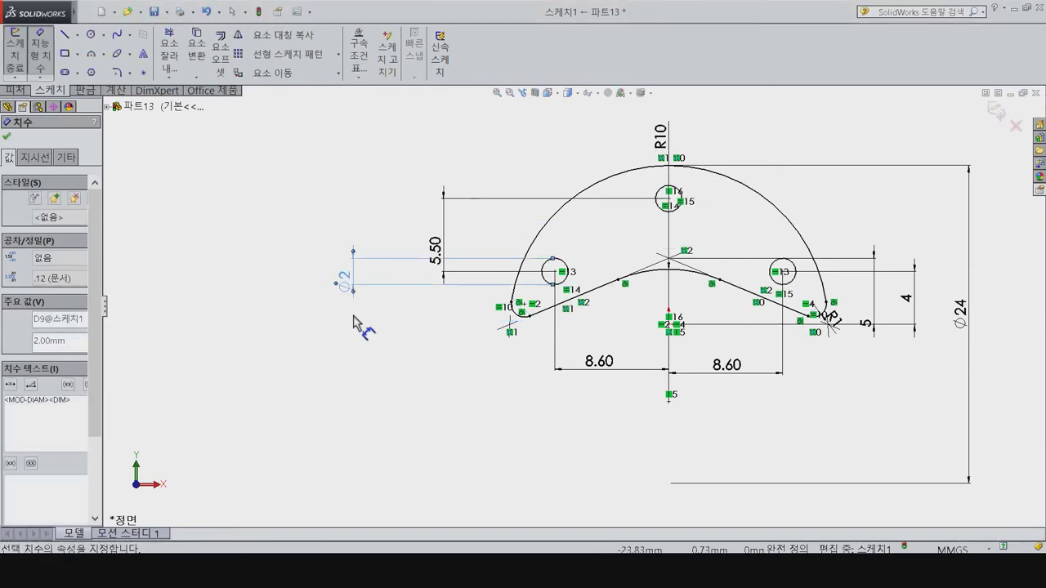
{"action": "left_click", "coordinate": [14, 90]}
{"action": "left_click", "coordinate": [18, 53]}
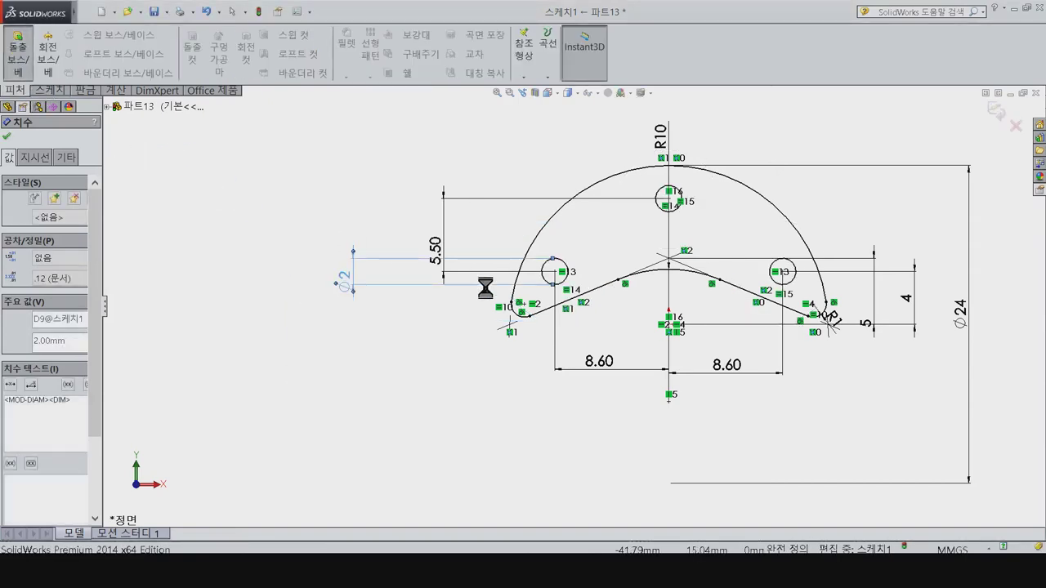
Step: Extrude the sketch 3 mm as a boss
{"action": "type", "text": "3"}
{"action": "key", "text": "Return"}
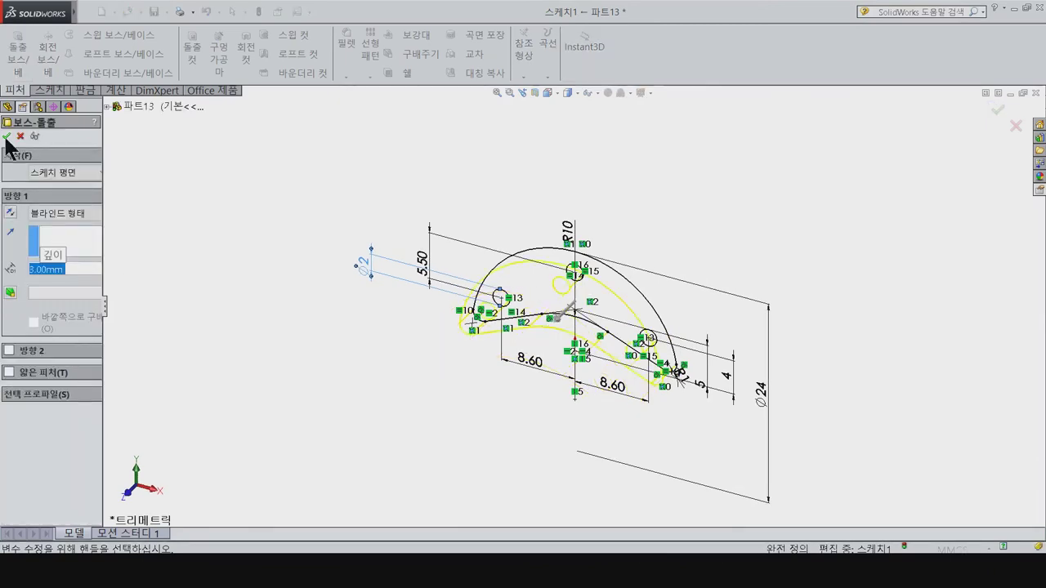
{"action": "left_click", "coordinate": [7, 136]}
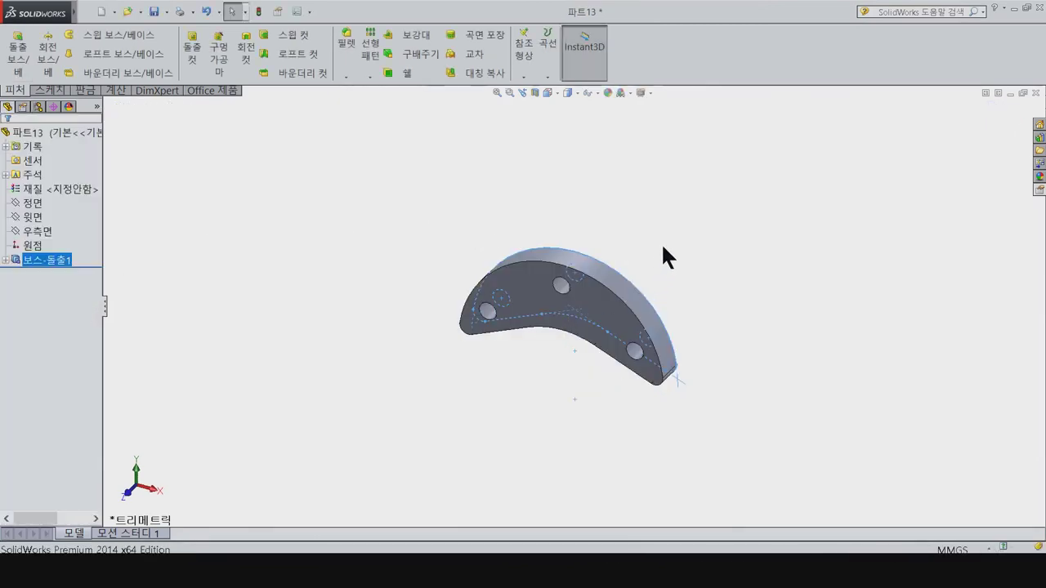
Step: Fillet the plate's front outline edge with a 0.5 mm radius and view it isometrically
{"action": "left_click", "coordinate": [339, 43]}
{"action": "key", "text": "Escape"}
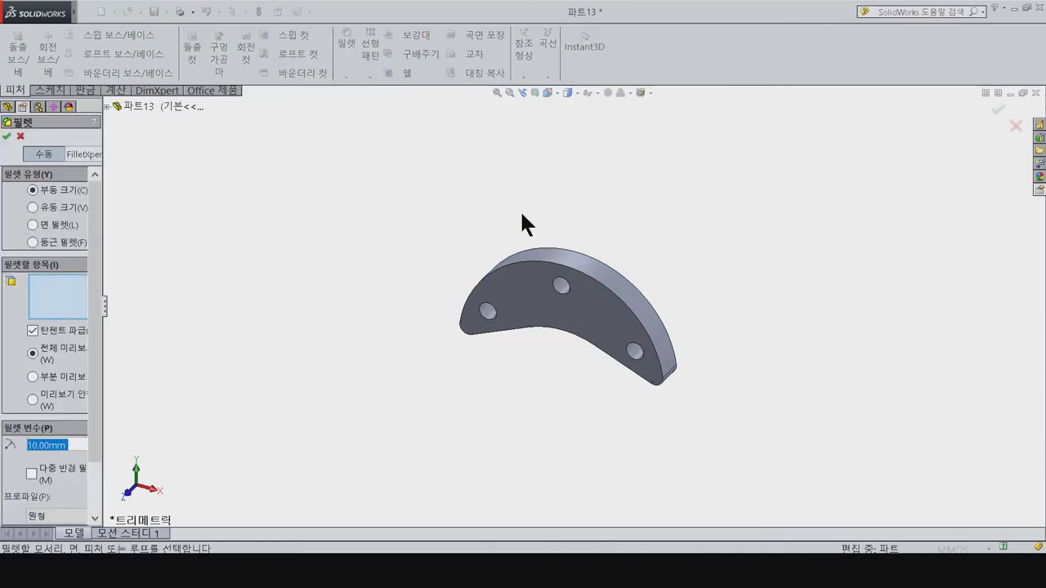
{"action": "type", "text": "0."}
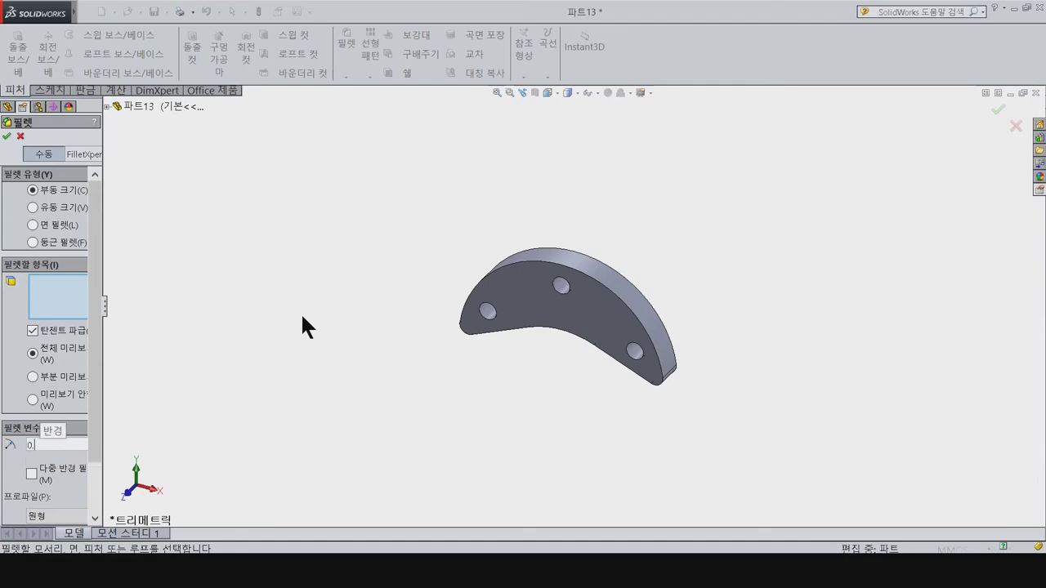
{"action": "left_click", "coordinate": [603, 309]}
{"action": "left_click", "coordinate": [609, 303]}
{"action": "left_click", "coordinate": [614, 304]}
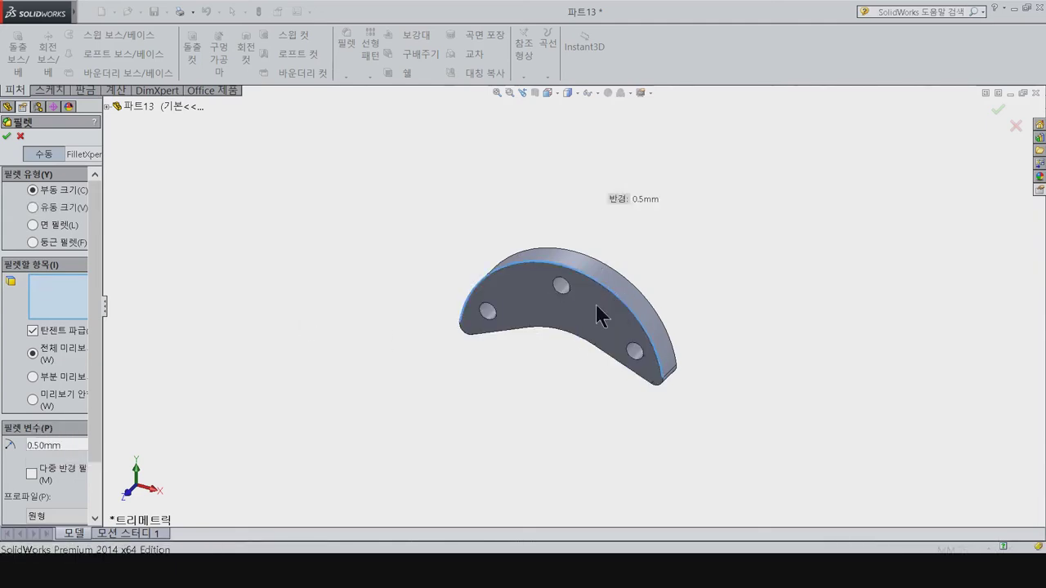
{"action": "left_click", "coordinate": [7, 137]}
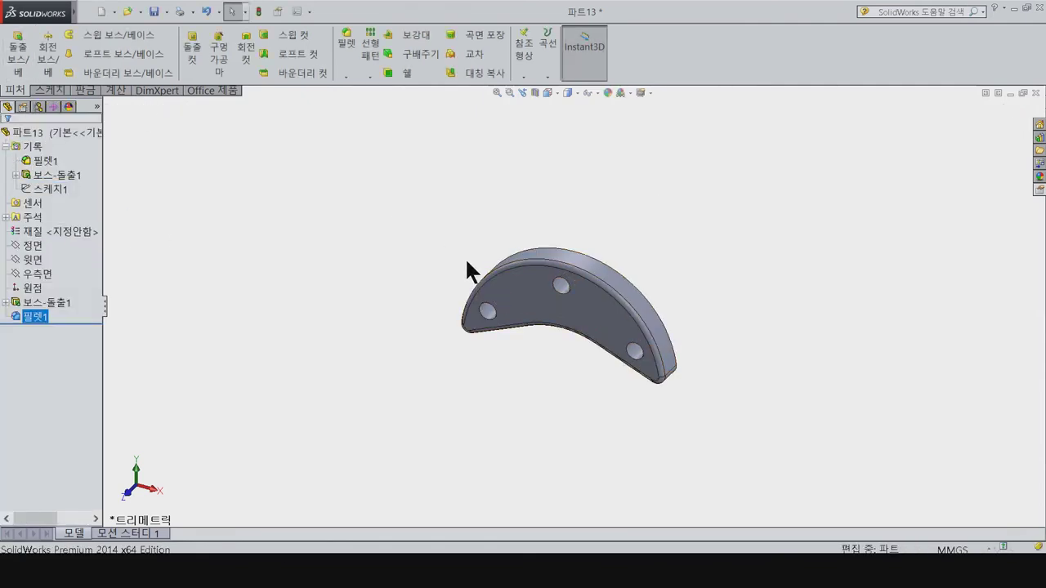
{"action": "key", "text": "ctrl+7"}
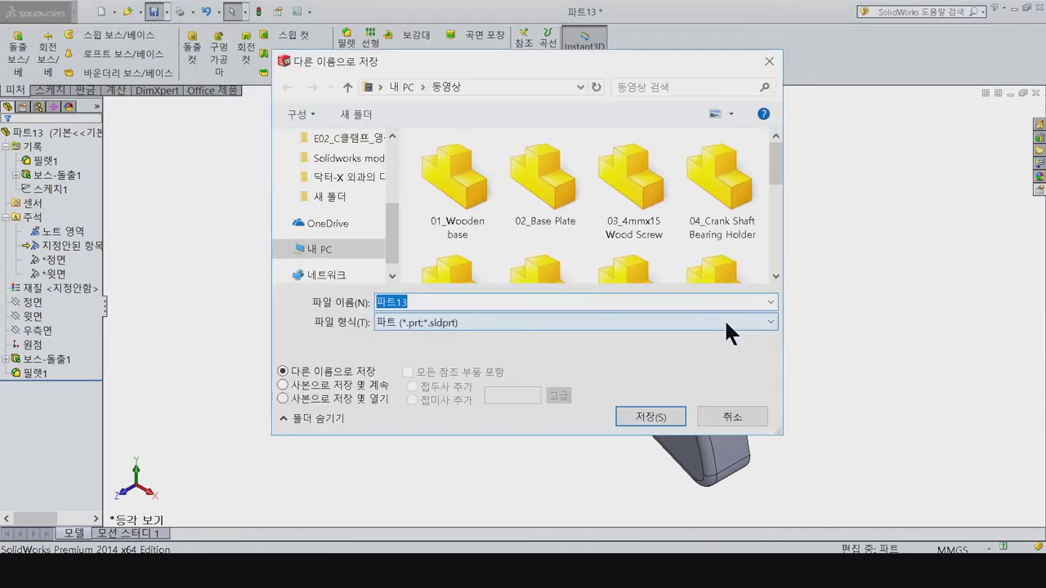
Step: Enter the file name '10_Crank Plate B', save the part, and close its window
{"action": "type", "text": "10_"}
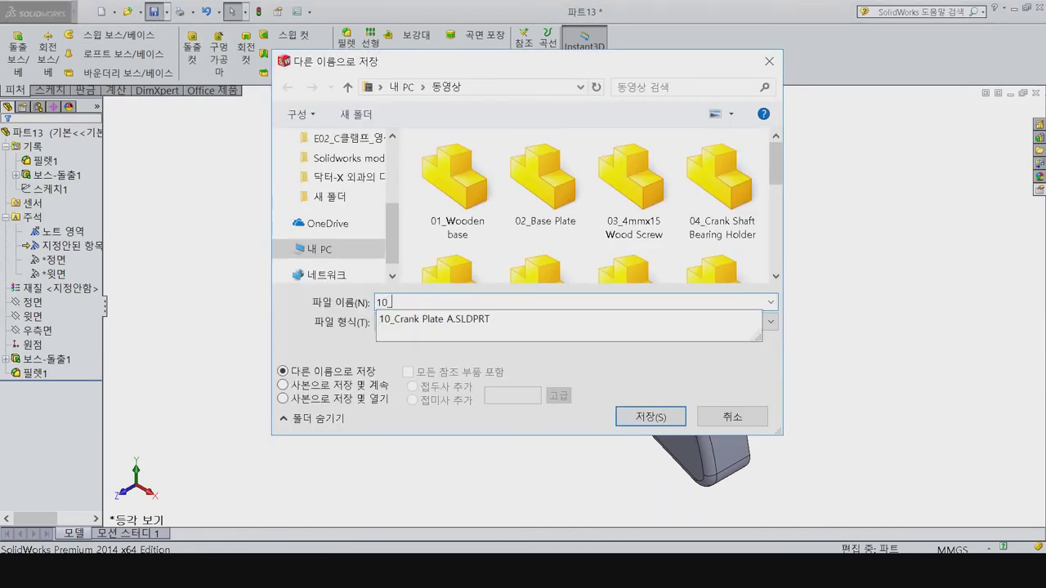
{"action": "key", "text": "BackSpace"}
{"action": "type", "text": "_"}
{"action": "key", "text": "Return"}
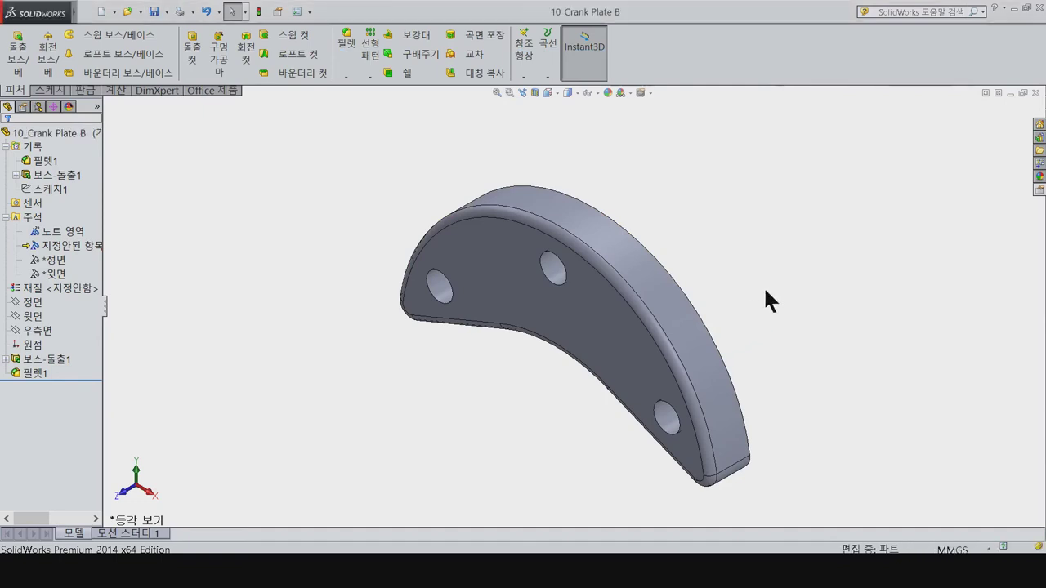
{"action": "left_click", "coordinate": [1035, 92]}
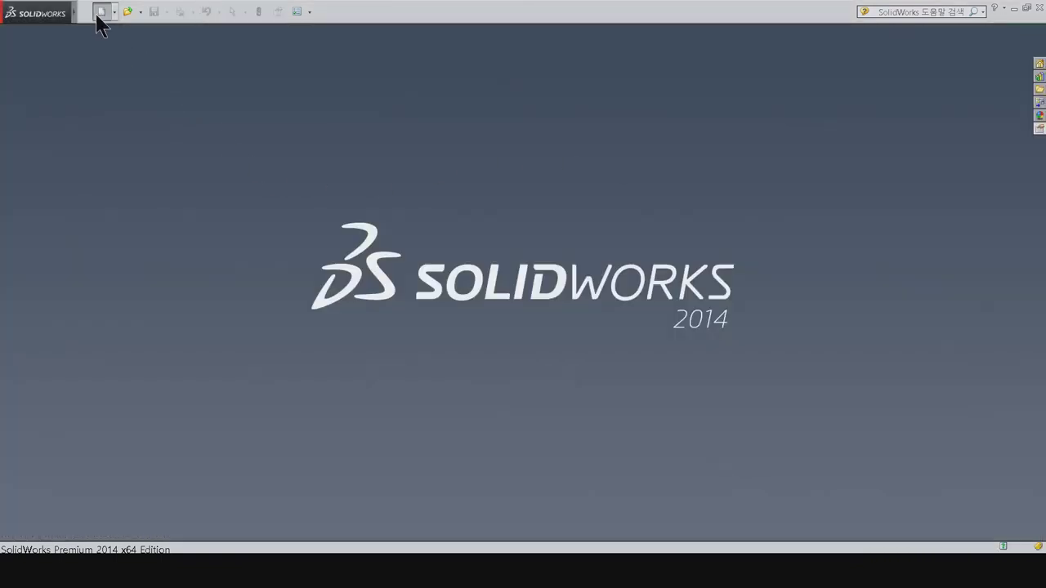
Step: Create a new part and start a sketch on the Front Plane
{"action": "left_click", "coordinate": [98, 13]}
{"action": "left_click", "coordinate": [460, 473]}
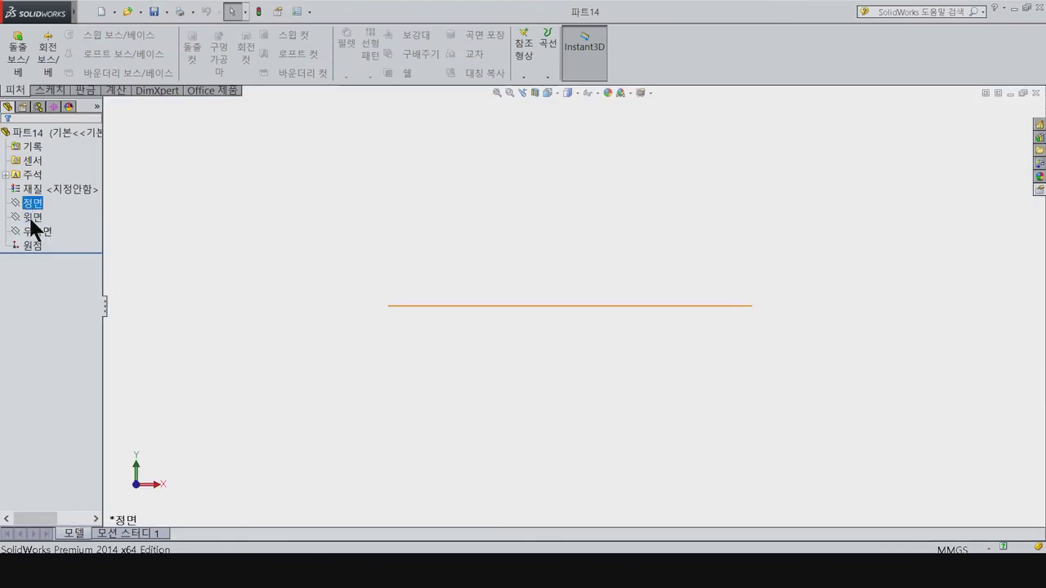
{"action": "left_click", "coordinate": [32, 202]}
{"action": "left_click", "coordinate": [36, 187]}
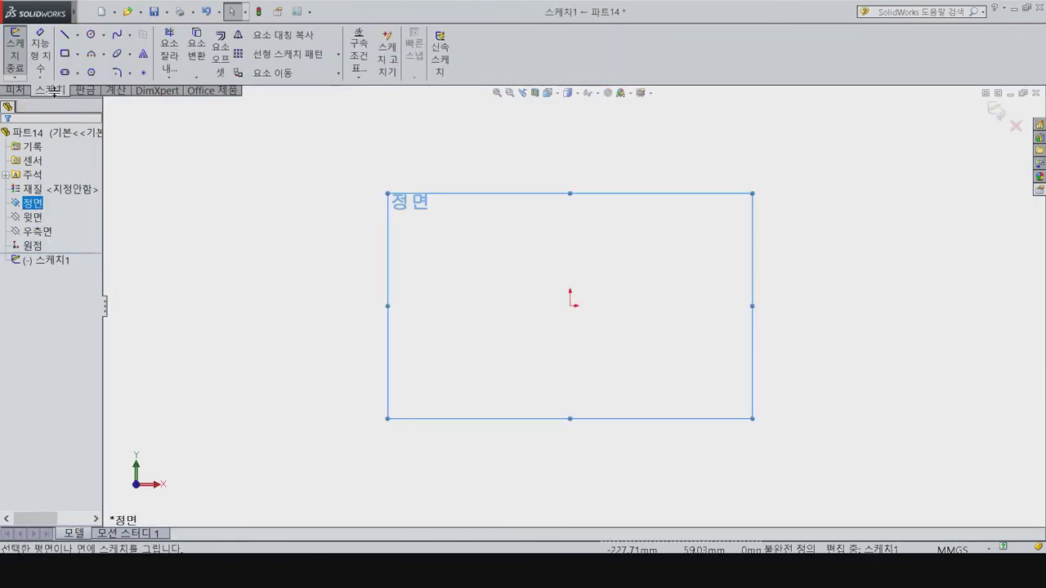
Step: Draw an L-shaped line chain from the origin: short bottom, vertical, then top horizontal segment
{"action": "left_click", "coordinate": [67, 28]}
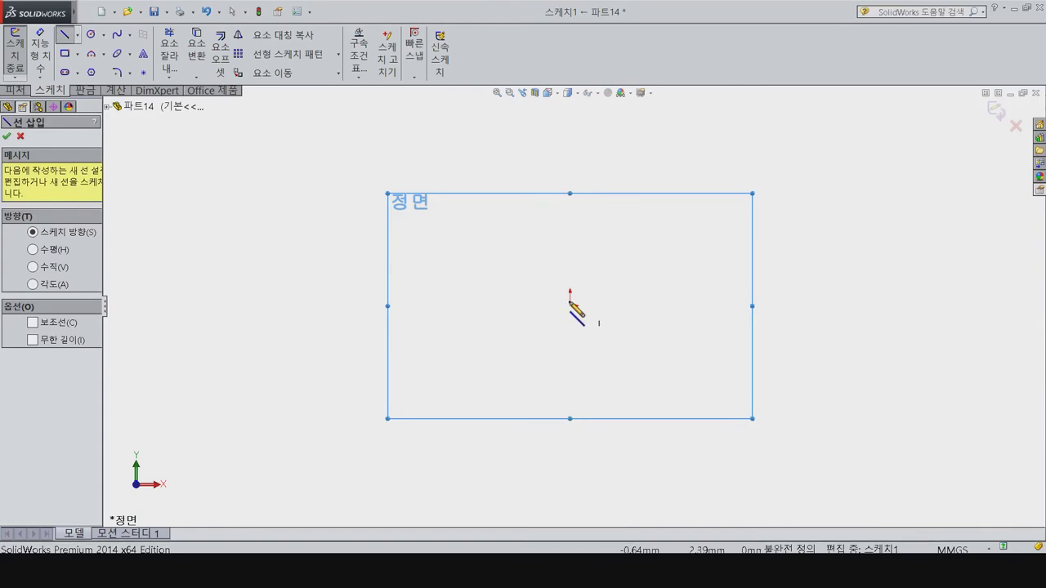
{"action": "left_click", "coordinate": [569, 305]}
{"action": "left_click", "coordinate": [540, 306]}
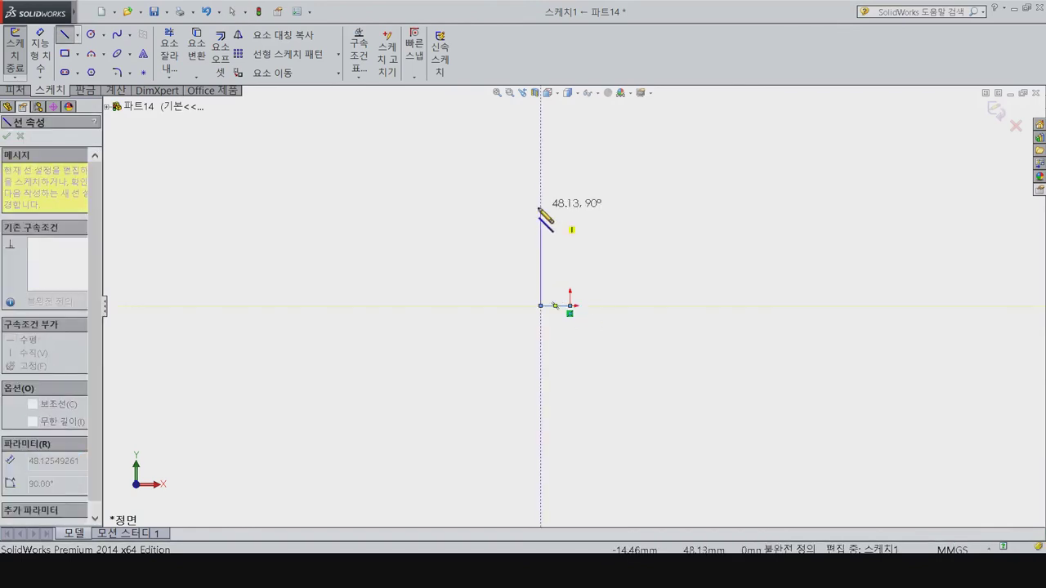
{"action": "left_click", "coordinate": [540, 209]}
{"action": "double_click", "coordinate": [493, 209]}
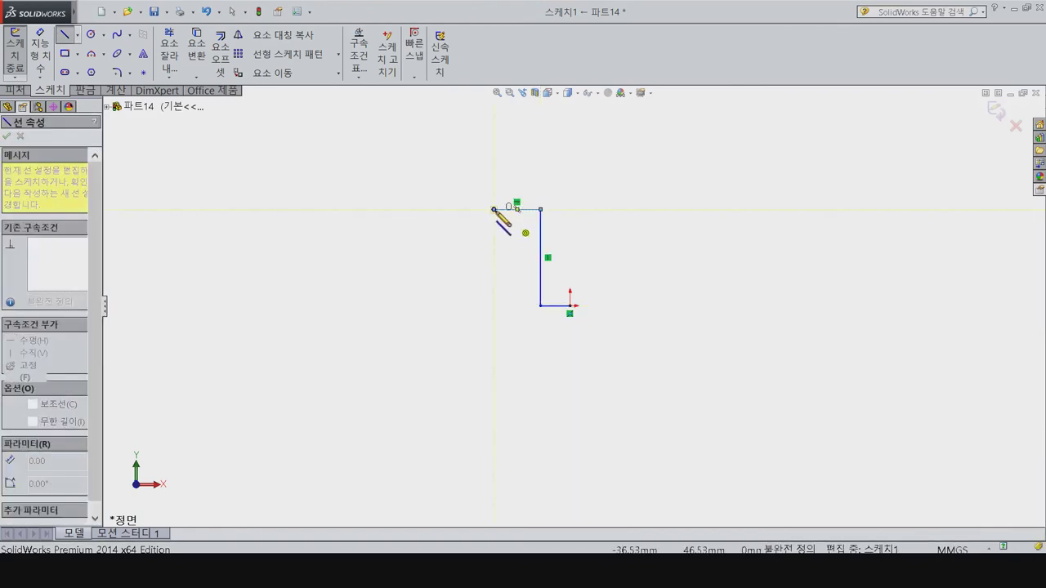
{"action": "key", "text": "Escape"}
Step: Add a 3-point arc from the top line's end, closed by a vertical line to the origin
{"action": "left_click", "coordinate": [93, 55]}
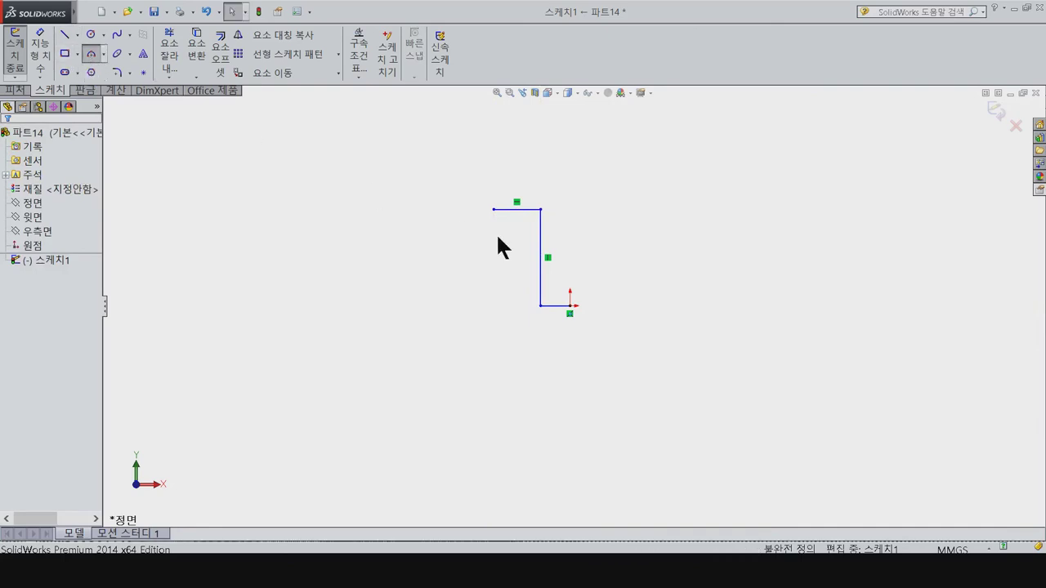
{"action": "left_click", "coordinate": [493, 209]}
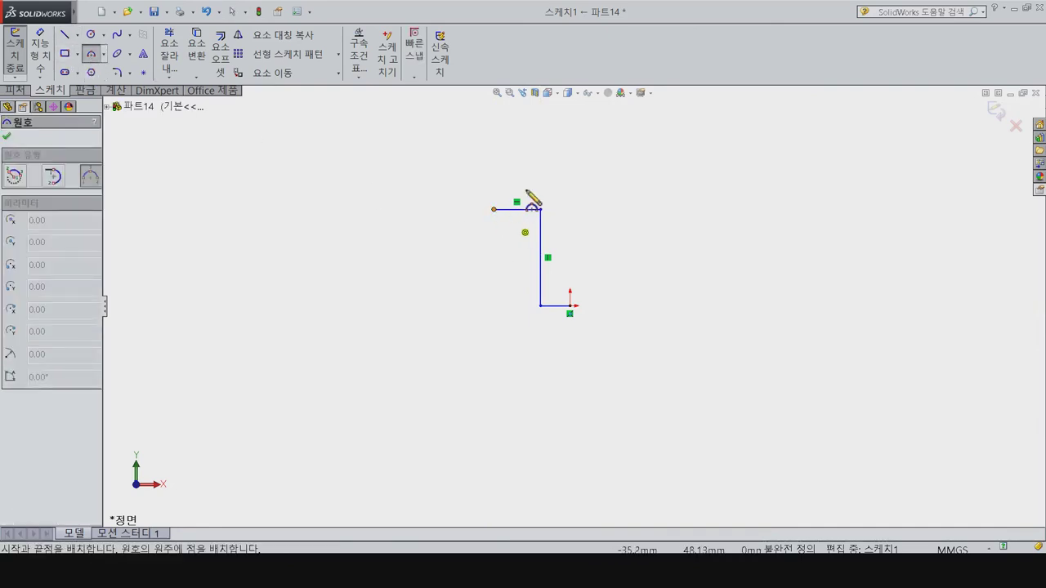
{"action": "left_click", "coordinate": [570, 161]}
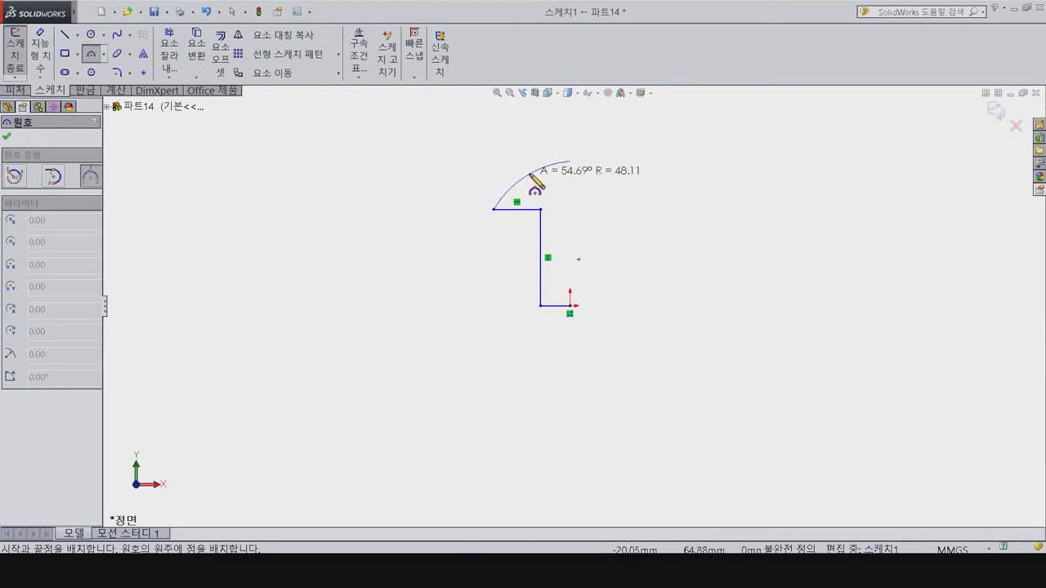
{"action": "left_click", "coordinate": [531, 177]}
{"action": "left_click", "coordinate": [64, 35]}
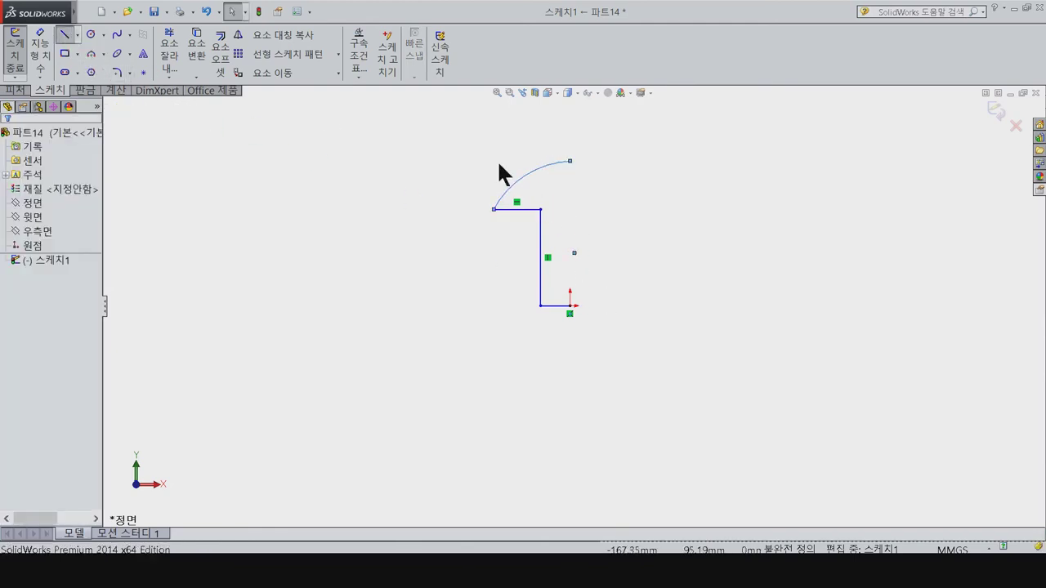
{"action": "left_click", "coordinate": [569, 162]}
{"action": "left_click", "coordinate": [570, 305]}
{"action": "key", "text": "Escape"}
Step: Draw a horizontal centerline to the right from the arc's top end
{"action": "left_click", "coordinate": [574, 253]}
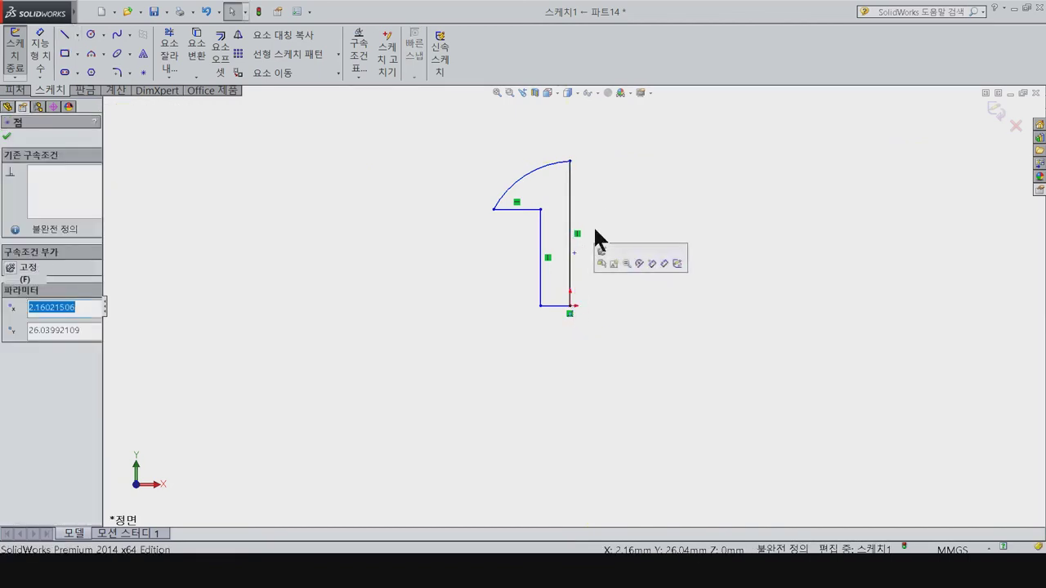
{"action": "left_click", "coordinate": [78, 33]}
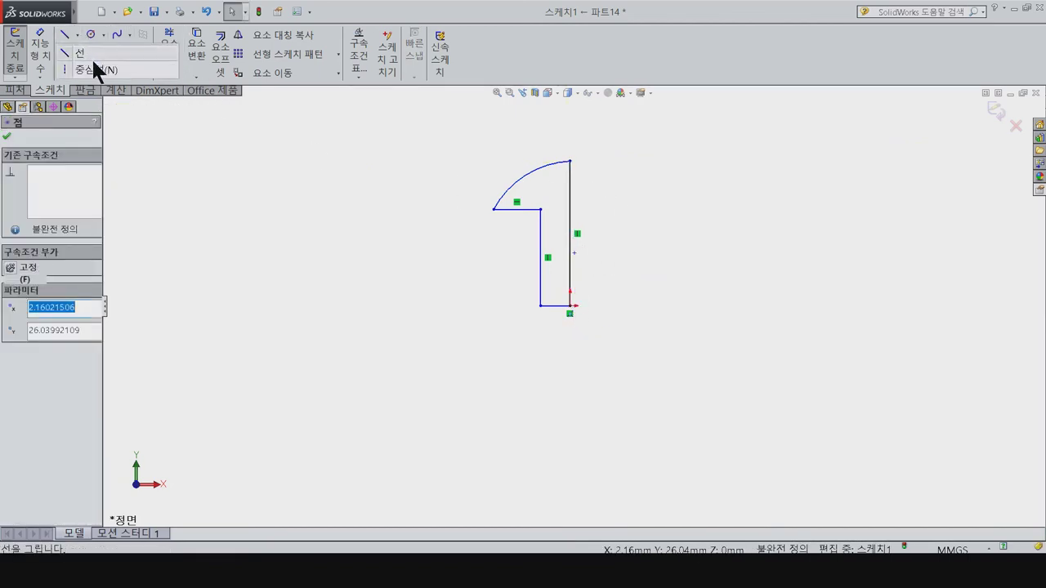
{"action": "left_click", "coordinate": [570, 162]}
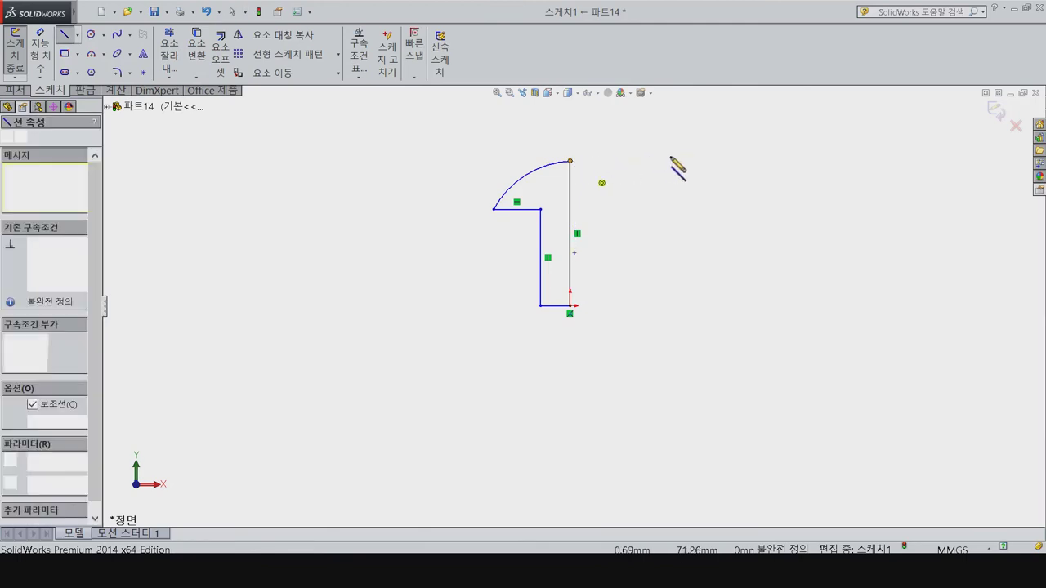
{"action": "left_click", "coordinate": [673, 161]}
{"action": "key", "text": "Escape"}
Step: Make the arc tangent to the centerline, then begin dimensioning the bottom line
{"action": "left_click_drag", "start_coordinate": [658, 210], "coordinate": [609, 133]}
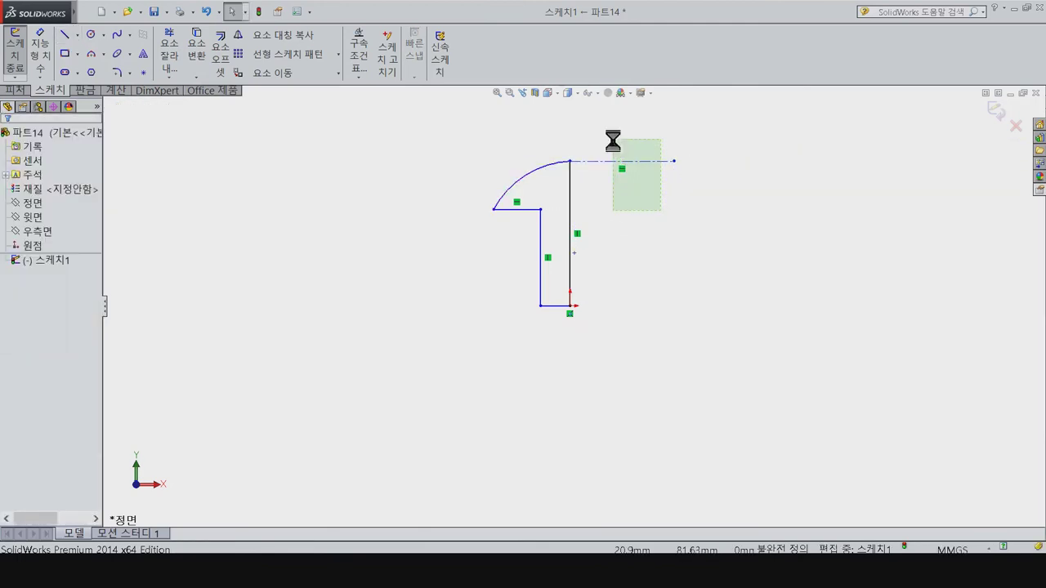
{"action": "key", "text": "Escape"}
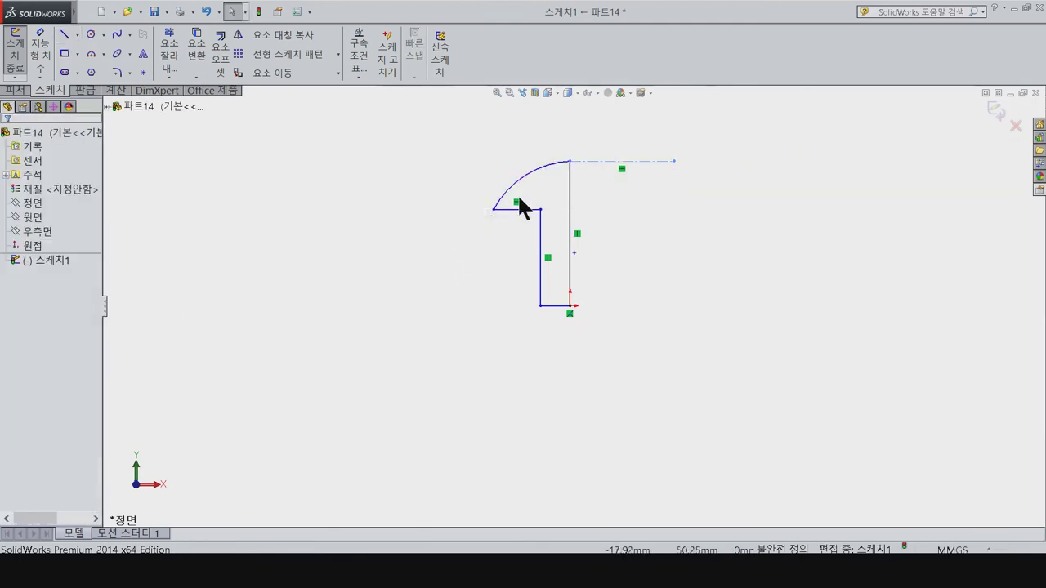
{"action": "left_click", "coordinate": [523, 175]}
{"action": "left_click", "coordinate": [585, 161], "text": "ctrl"}
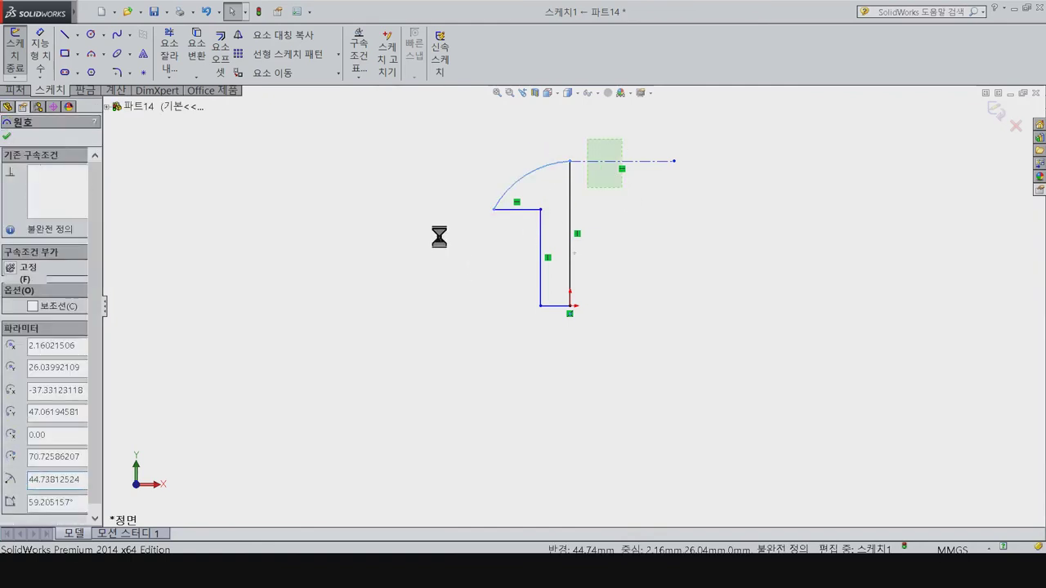
{"action": "left_click", "coordinate": [37, 360]}
{"action": "left_click", "coordinate": [464, 334]}
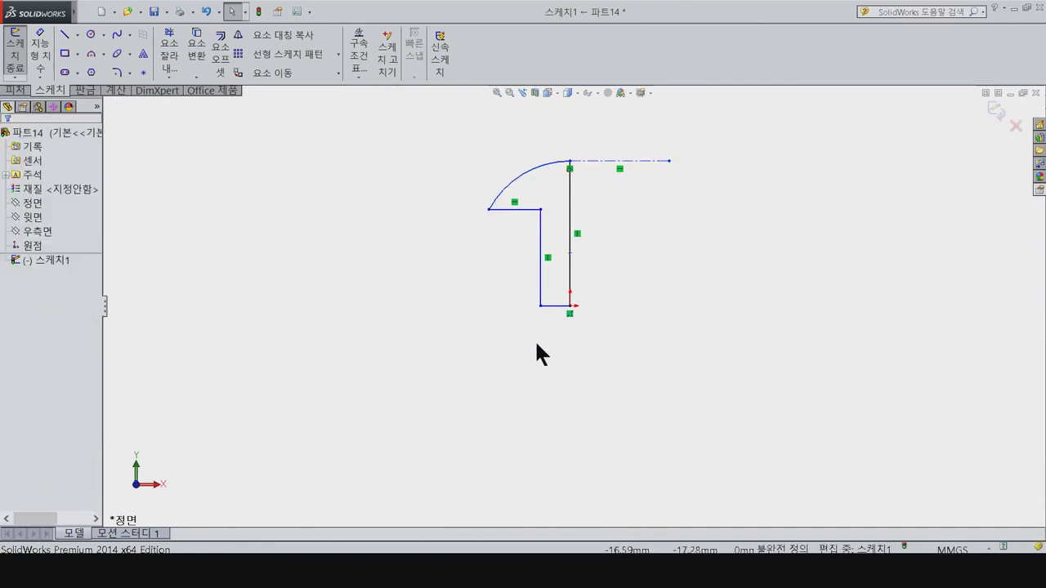
{"action": "right_click_drag", "start_coordinate": [537, 344], "coordinate": [564, 300]}
{"action": "left_click", "coordinate": [554, 306]}
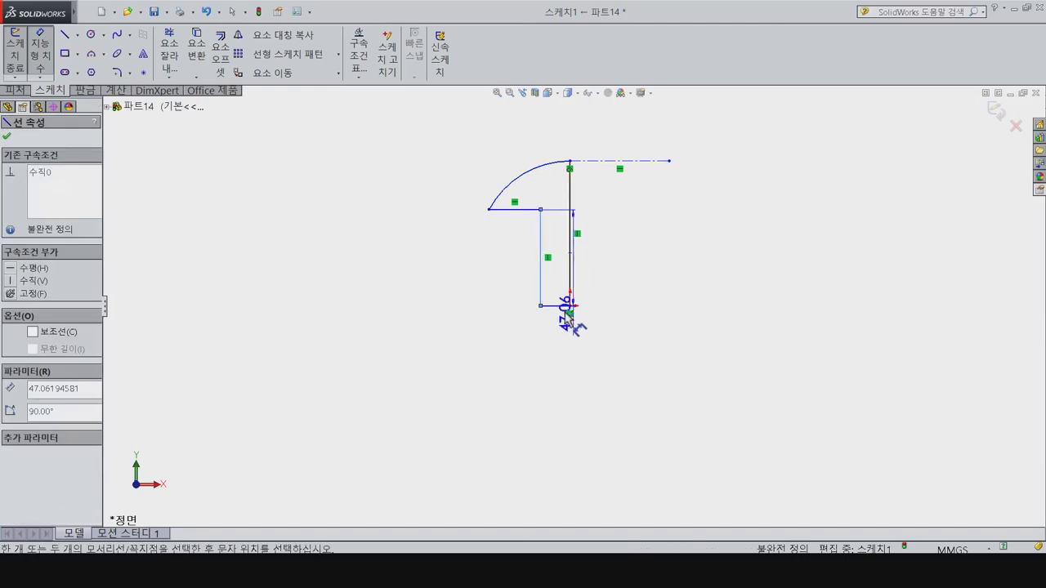
Step: Dimension the bottom line width to 1 mm and the left vertical height to 6 mm
{"action": "left_click", "coordinate": [577, 397]}
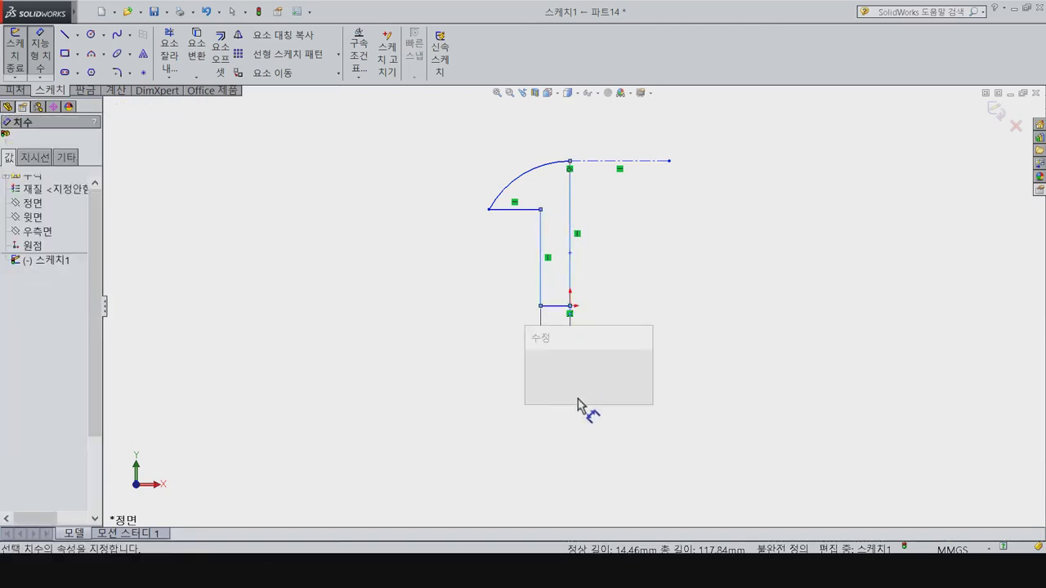
{"action": "type", "text": "1"}
{"action": "key", "text": "Return"}
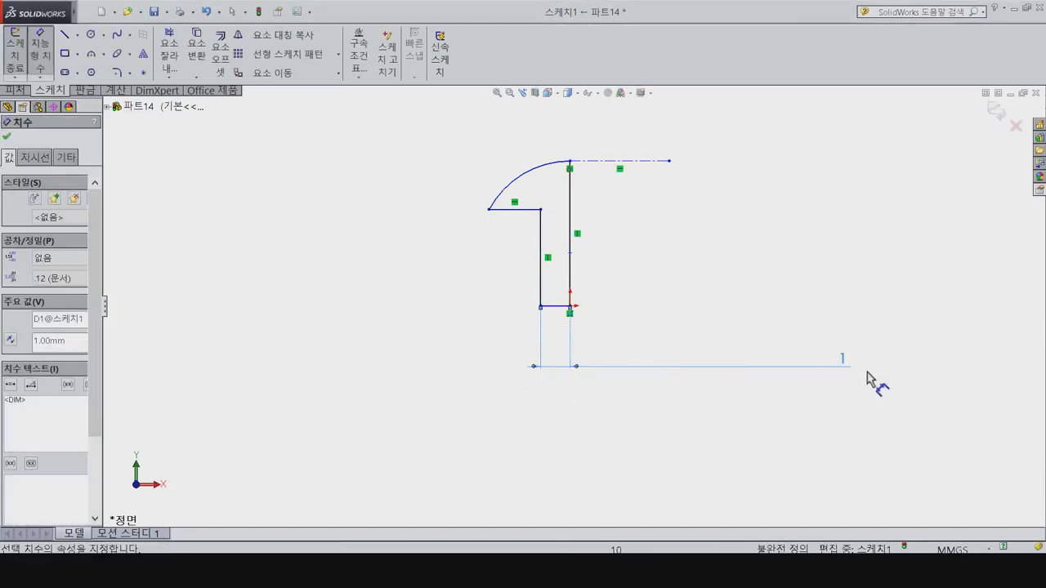
{"action": "left_click_drag", "start_coordinate": [889, 380], "coordinate": [572, 371]}
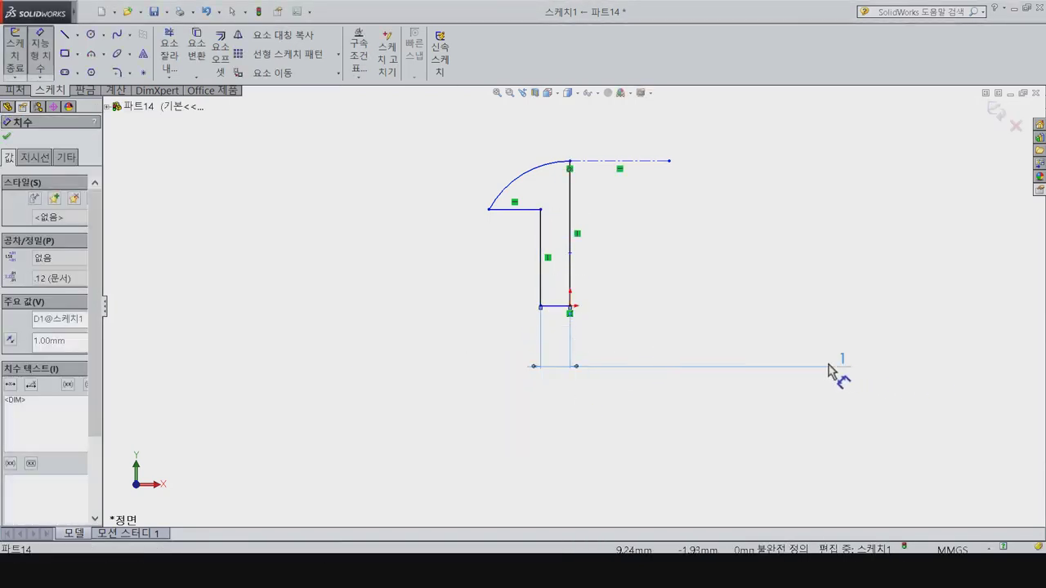
{"action": "left_click", "coordinate": [540, 270]}
{"action": "left_click", "coordinate": [431, 299]}
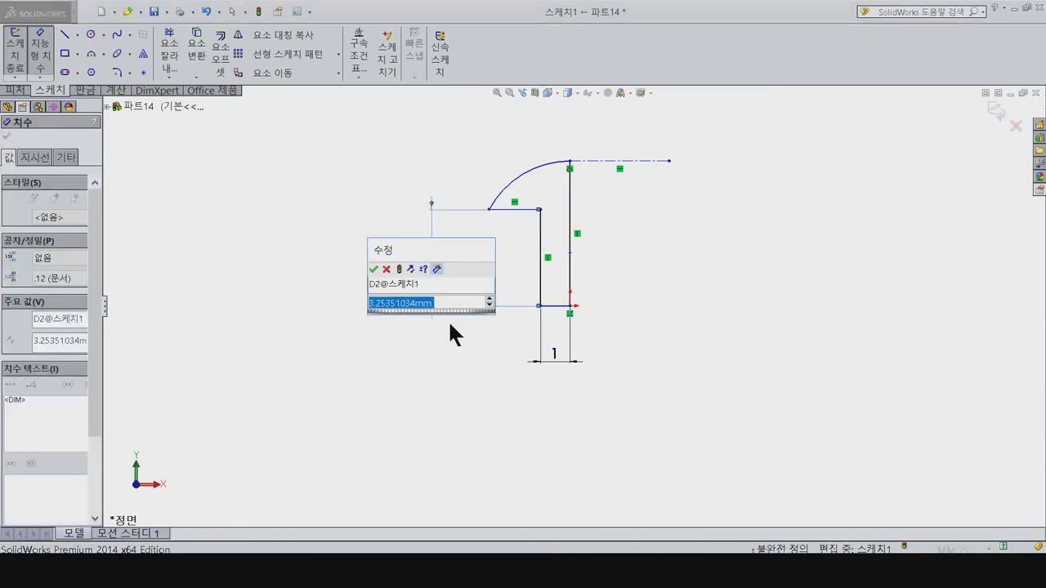
{"action": "type", "text": "6"}
{"action": "key", "text": "Return"}
{"action": "scroll", "coordinate": [653, 176], "scroll_direction": "down", "scroll_amount": 3}
{"action": "scroll", "coordinate": [531, 221], "scroll_direction": "down", "scroll_amount": 2}
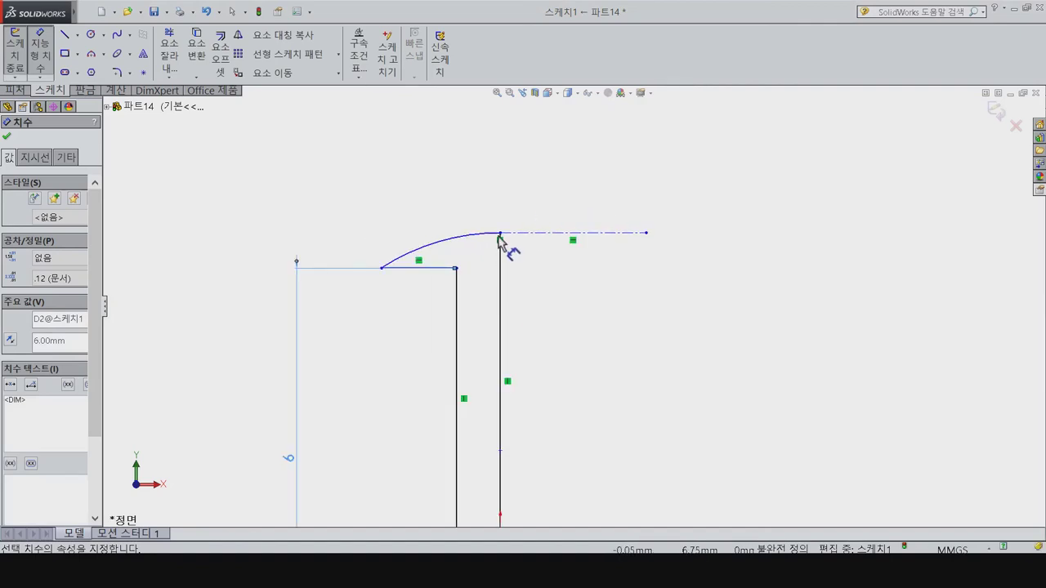
Step: Give the arc a 4 mm radius and the short top line a 1 mm width
{"action": "left_click", "coordinate": [482, 243]}
{"action": "left_click", "coordinate": [432, 214]}
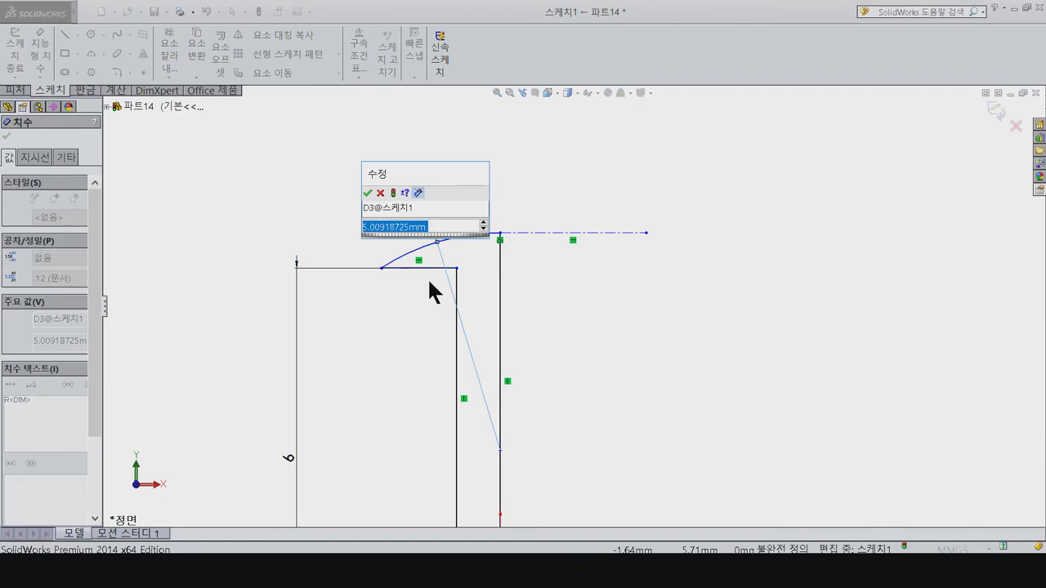
{"action": "type", "text": "4"}
{"action": "key", "text": "Return"}
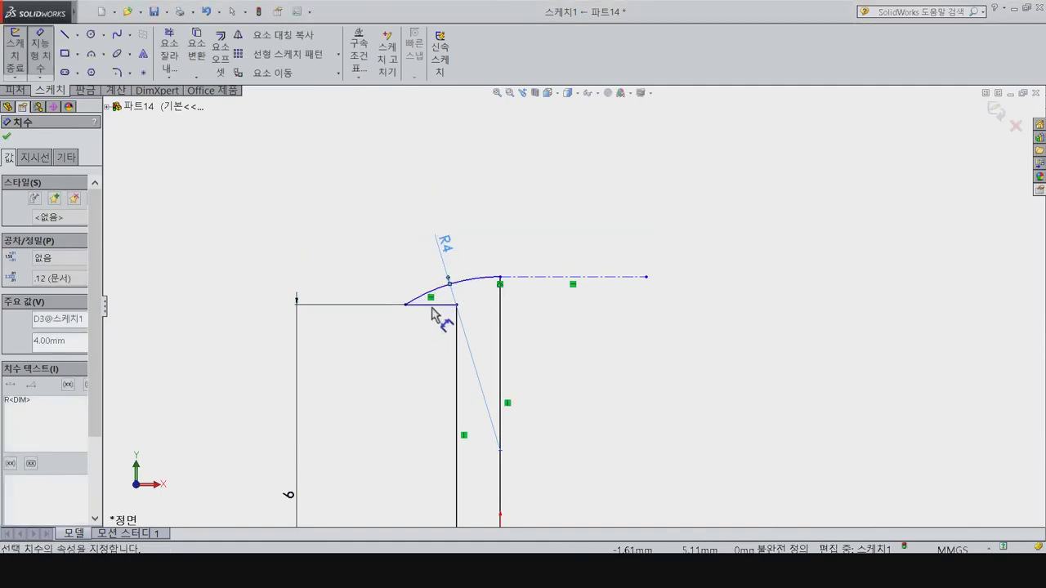
{"action": "left_click", "coordinate": [433, 306]}
{"action": "left_click", "coordinate": [429, 372]}
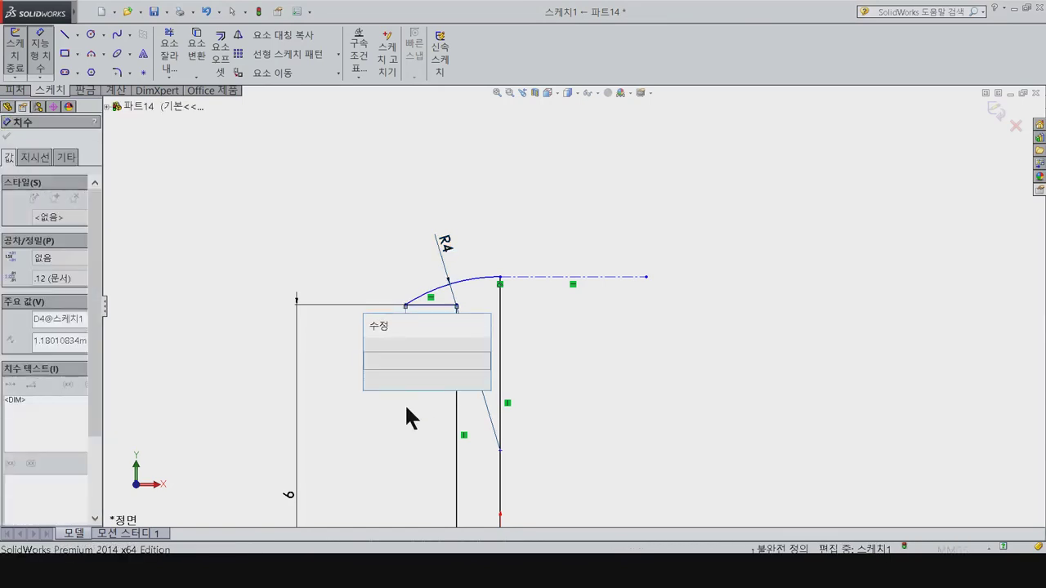
{"action": "type", "text": "1"}
{"action": "key", "text": "Return"}
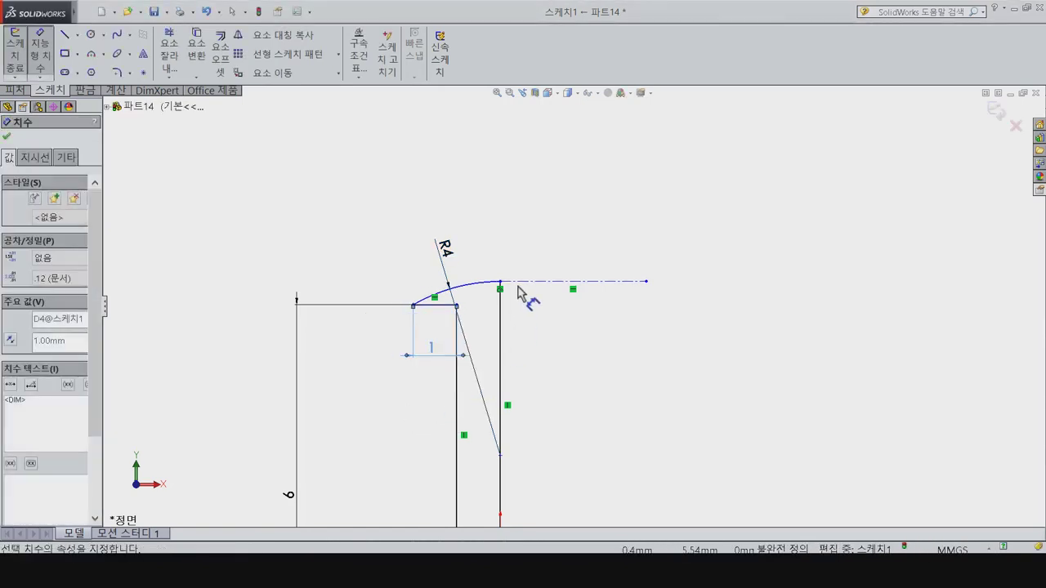
{"action": "key", "text": "Escape"}
Step: Make the slanted bottom line horizontal to fully define the sketch, then start a Revolve
{"action": "mouse_move", "coordinate": [499, 281]}
{"action": "left_mouse_down"}
{"action": "mouse_move", "coordinate": [509, 259]}
{"action": "mouse_move", "coordinate": [562, 391]}
{"action": "left_mouse_up"}
{"action": "scroll", "coordinate": [562, 391], "scroll_direction": "up", "scroll_amount": 3}
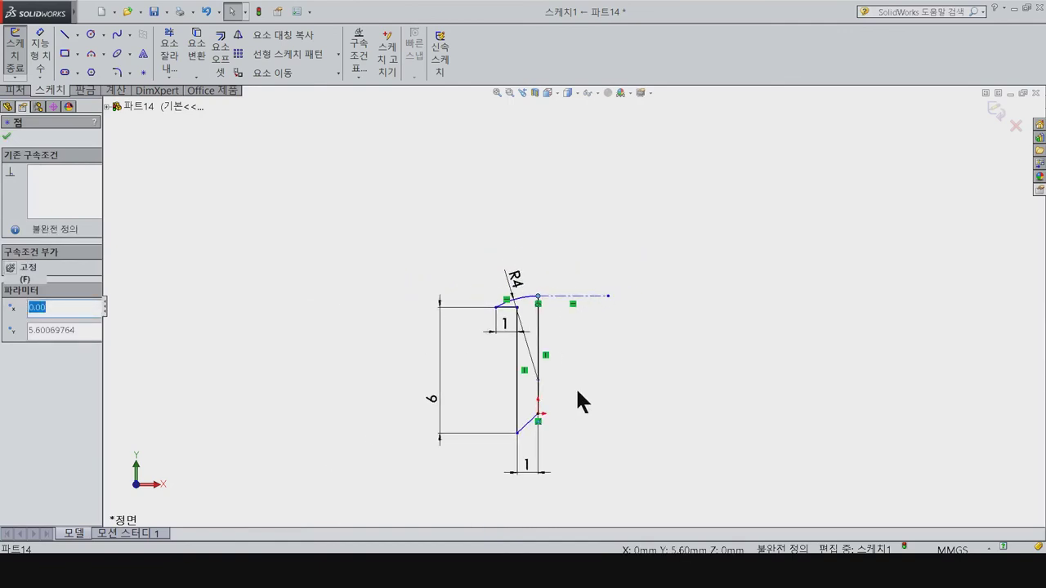
{"action": "left_click", "coordinate": [509, 428]}
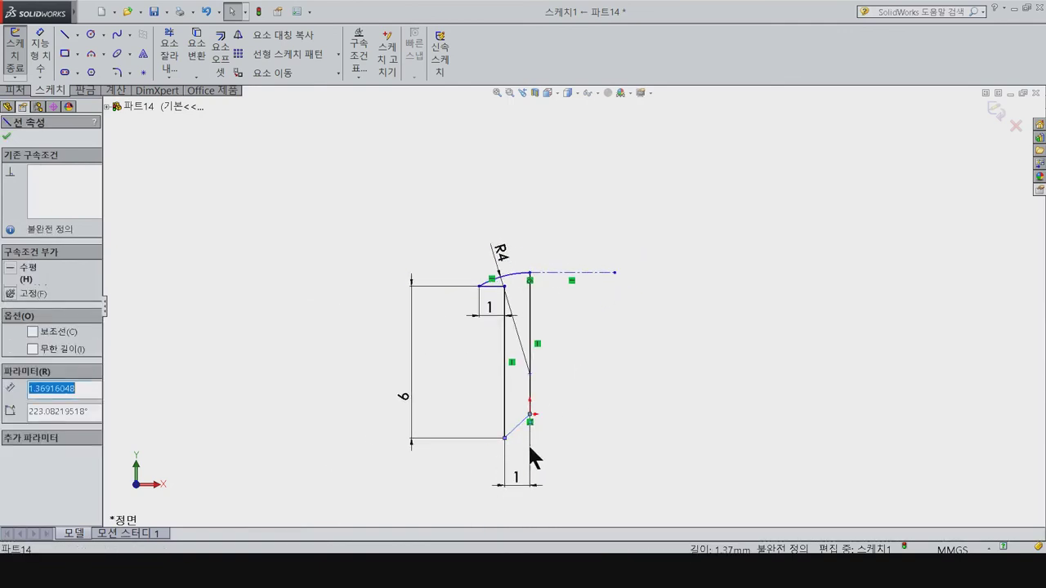
{"action": "left_click", "coordinate": [31, 271]}
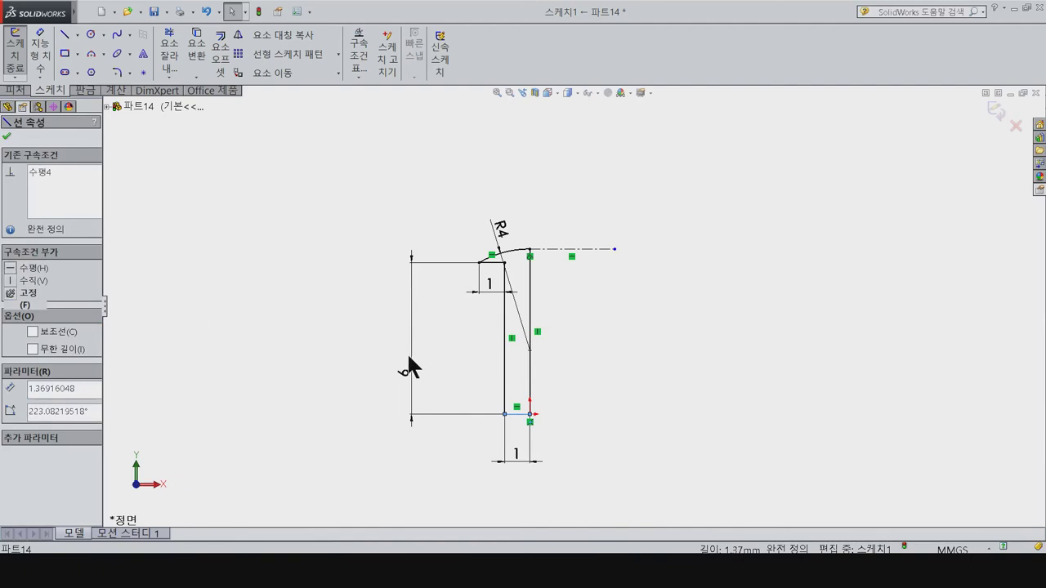
{"action": "left_click", "coordinate": [179, 174]}
{"action": "left_click", "coordinate": [16, 92]}
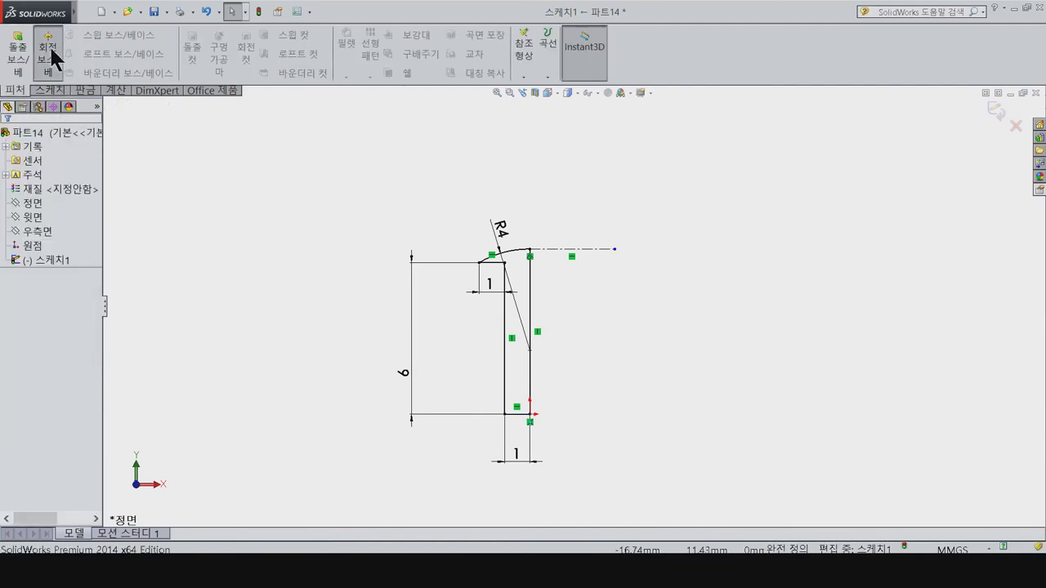
{"action": "left_click", "coordinate": [47, 53]}
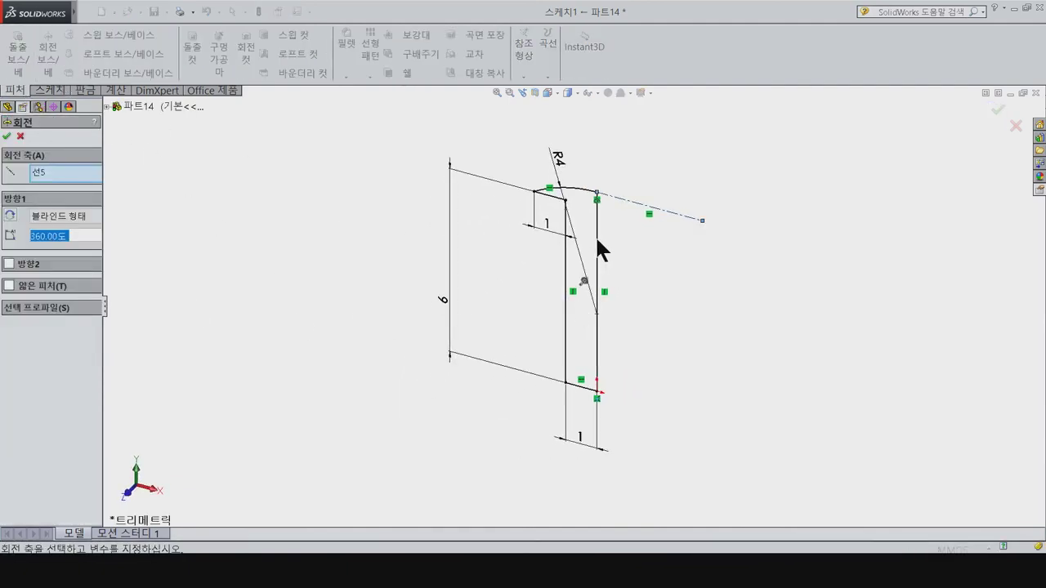
Step: Revolve the profile about the vertical line into a solid rivet, viewed isometrically
{"action": "left_click", "coordinate": [595, 236]}
{"action": "left_click", "coordinate": [7, 136]}
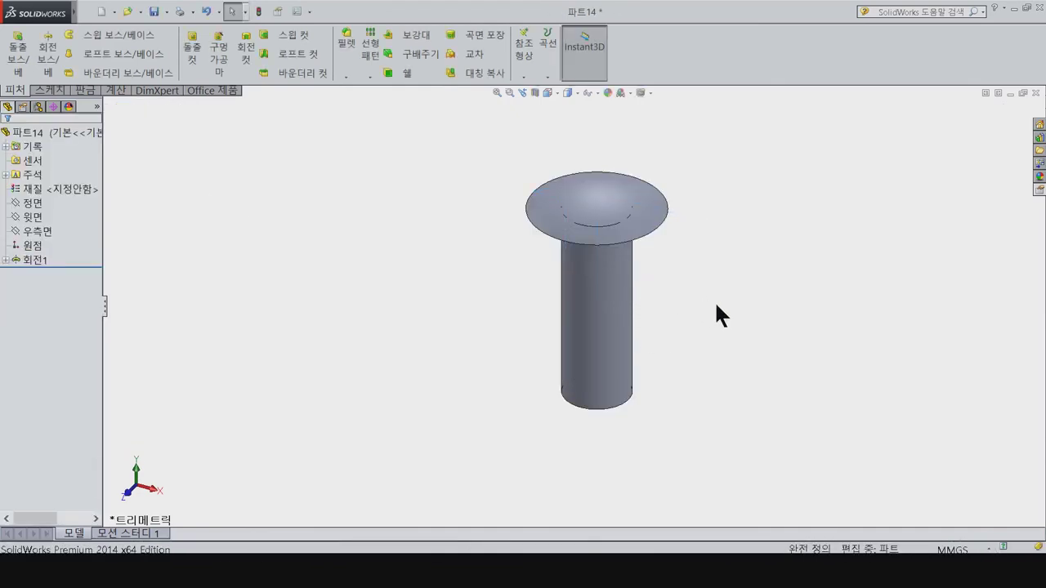
{"action": "key", "text": "ctrl+7"}
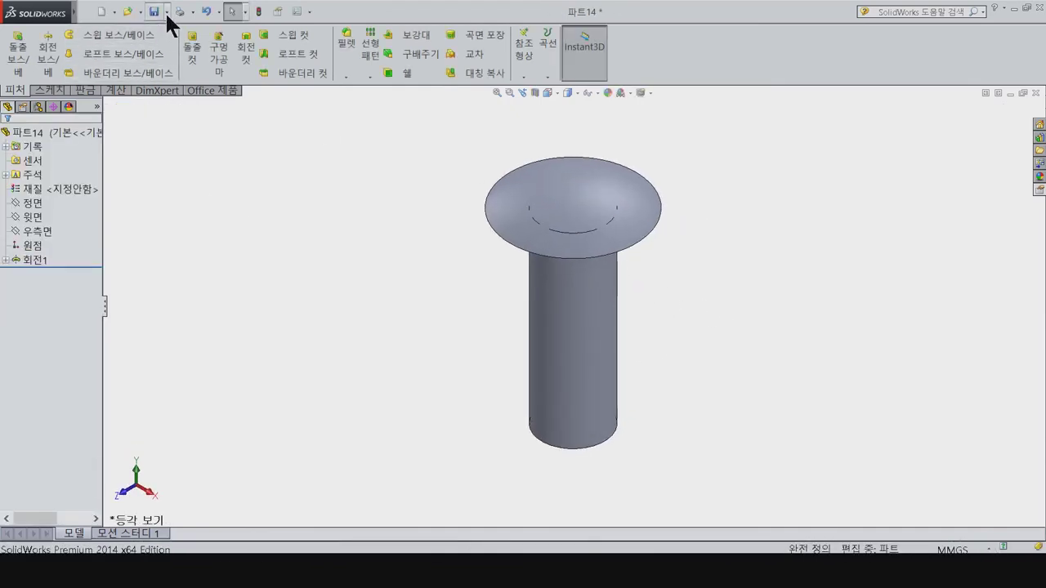
Step: Save the part as 10_Crank Plate C, close it, and create a new blank part
{"action": "left_click", "coordinate": [157, 16]}
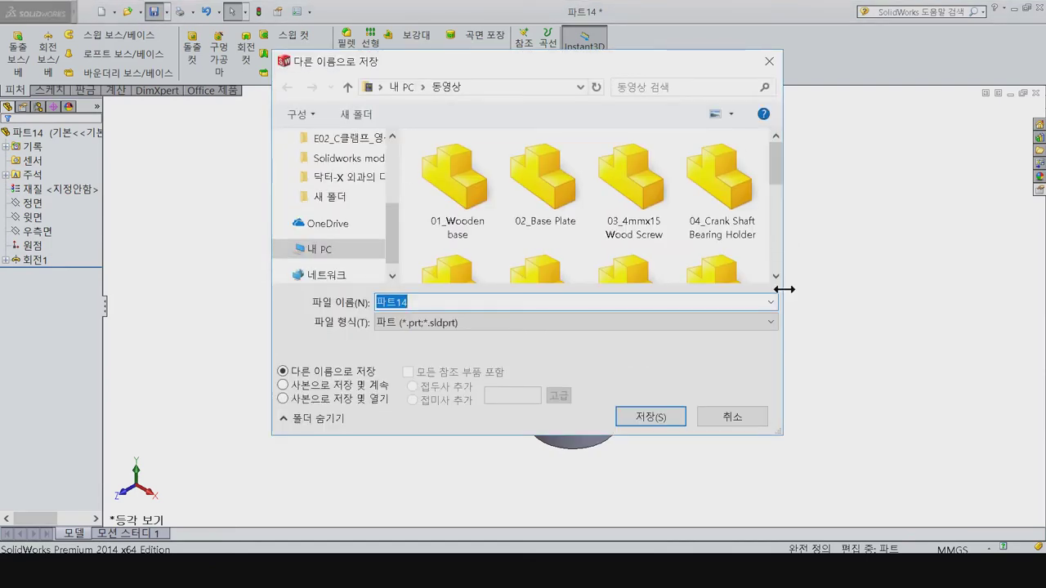
{"action": "type", "text": "10_Crank Plate"}
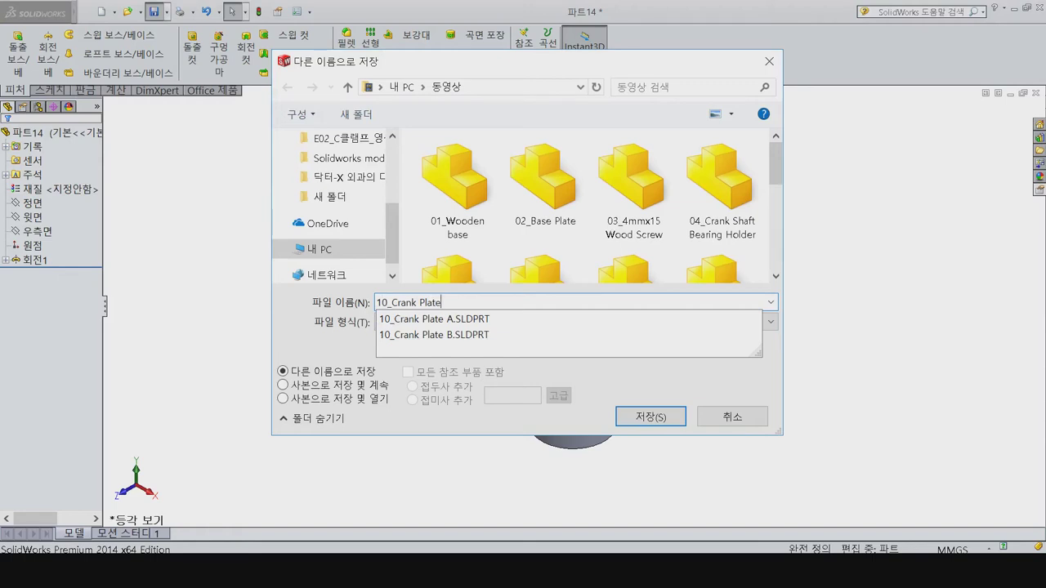
{"action": "type", "text": "1"}
{"action": "key", "text": "Return"}
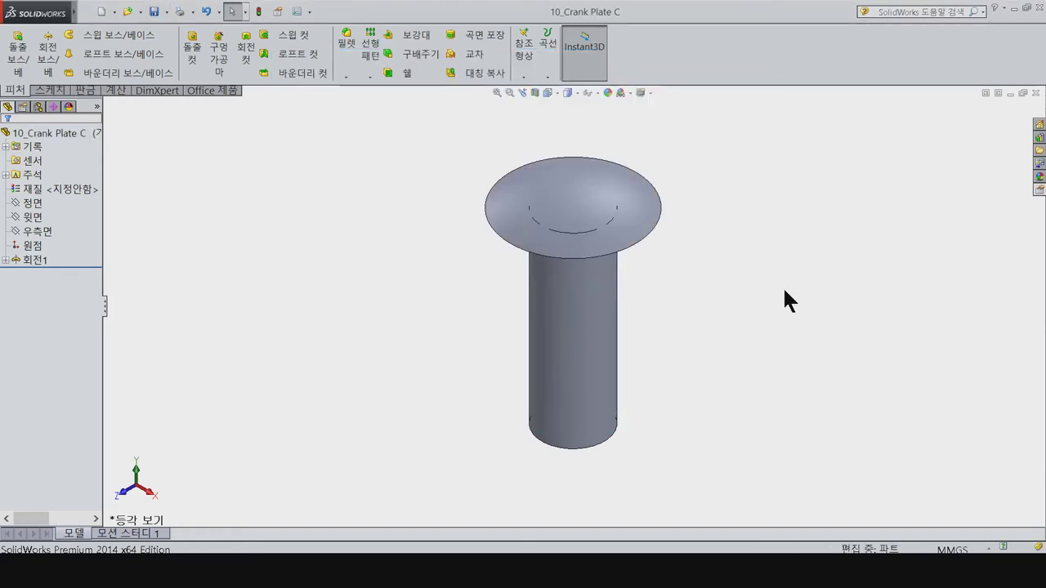
{"action": "key", "text": "ctrl+w"}
{"action": "left_click", "coordinate": [100, 12]}
{"action": "left_click", "coordinate": [448, 474]}
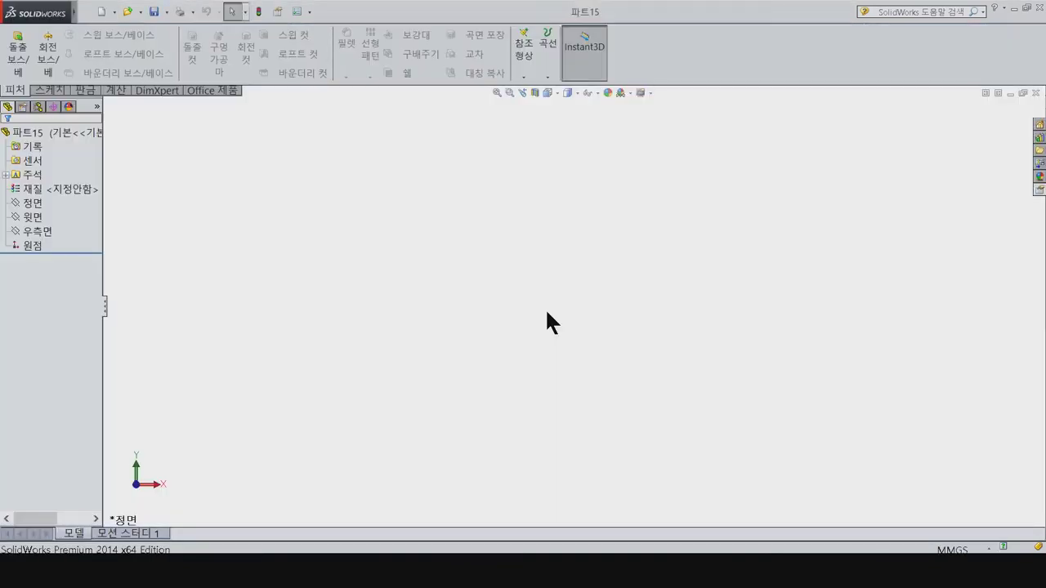
Step: Sketch a corner rectangle from the origin on the Front plane
{"action": "left_click", "coordinate": [33, 202]}
{"action": "left_click", "coordinate": [38, 178]}
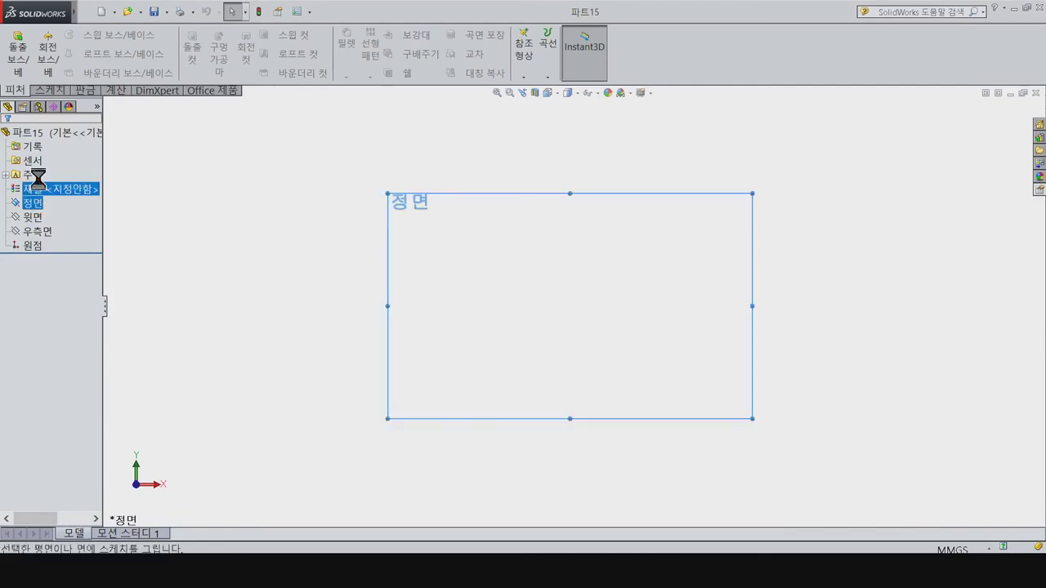
{"action": "left_click", "coordinate": [64, 54]}
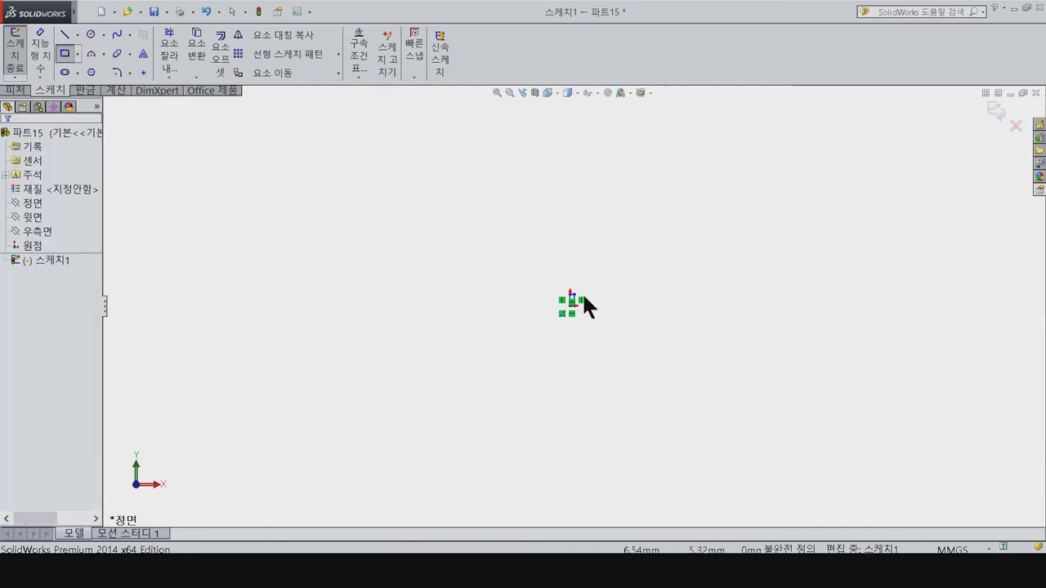
{"action": "mouse_move", "coordinate": [572, 304]}
{"action": "left_mouse_down"}
{"action": "mouse_move", "coordinate": [743, 254]}
{"action": "mouse_move", "coordinate": [775, 256]}
{"action": "left_mouse_up"}
Step: Dimension the rectangle to 2.5 high and 13 long
{"action": "key", "text": "d"}
{"action": "left_click", "coordinate": [569, 285]}
{"action": "left_click", "coordinate": [439, 307]}
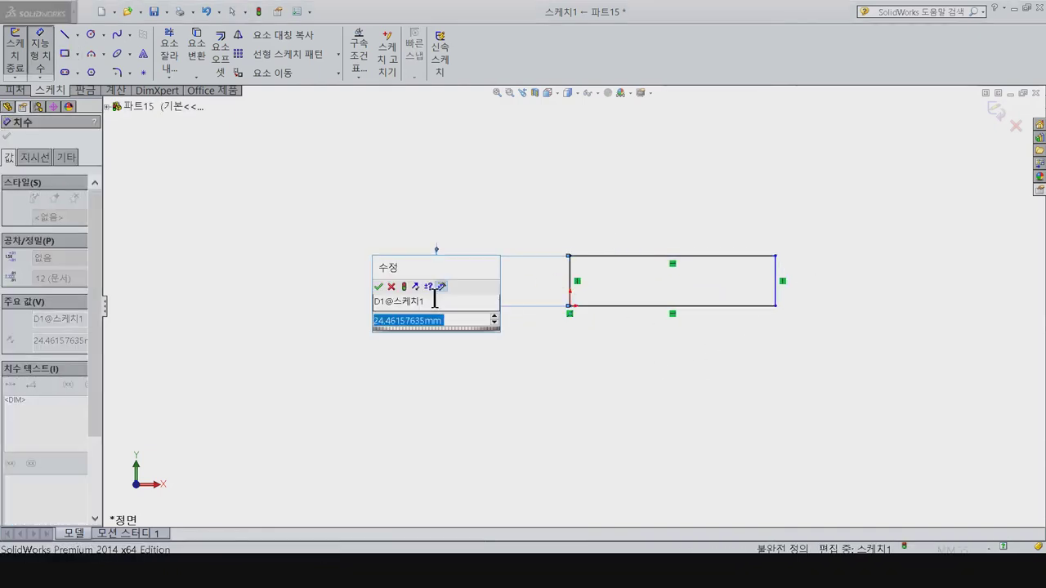
{"action": "type", "text": "2.5"}
{"action": "key", "text": "Return"}
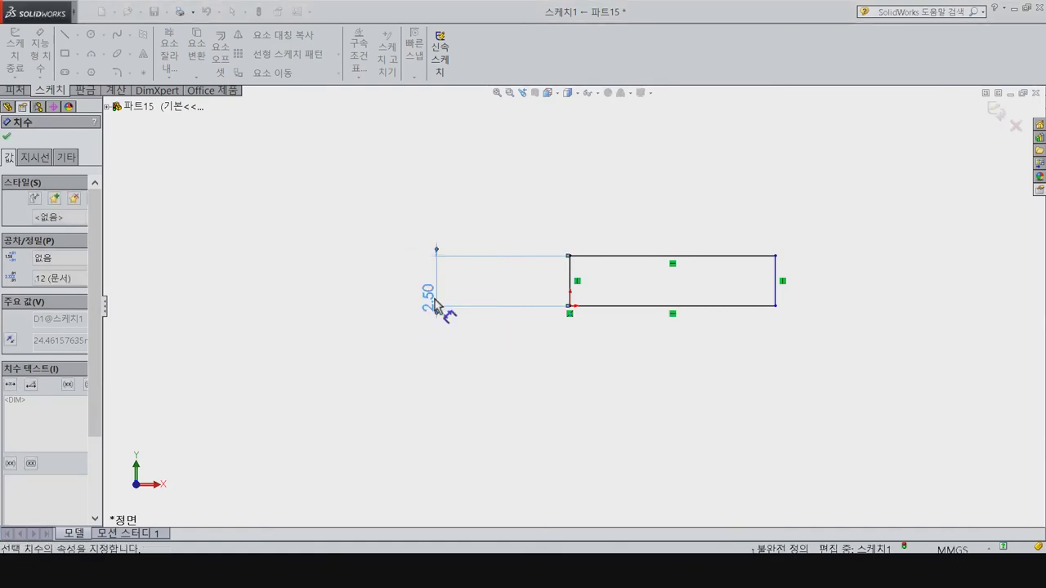
{"action": "left_click", "coordinate": [602, 263]}
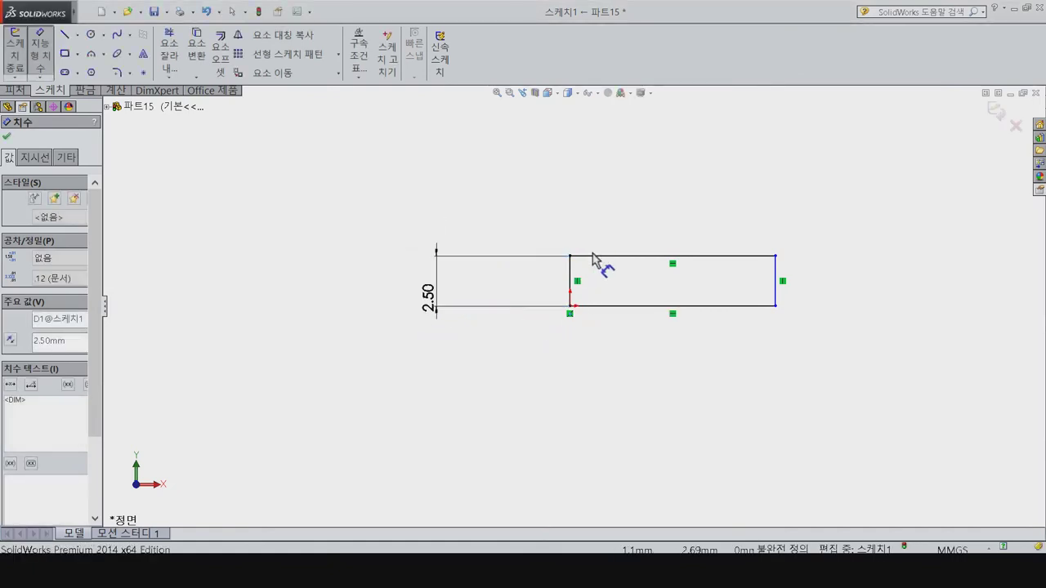
{"action": "left_click", "coordinate": [612, 255]}
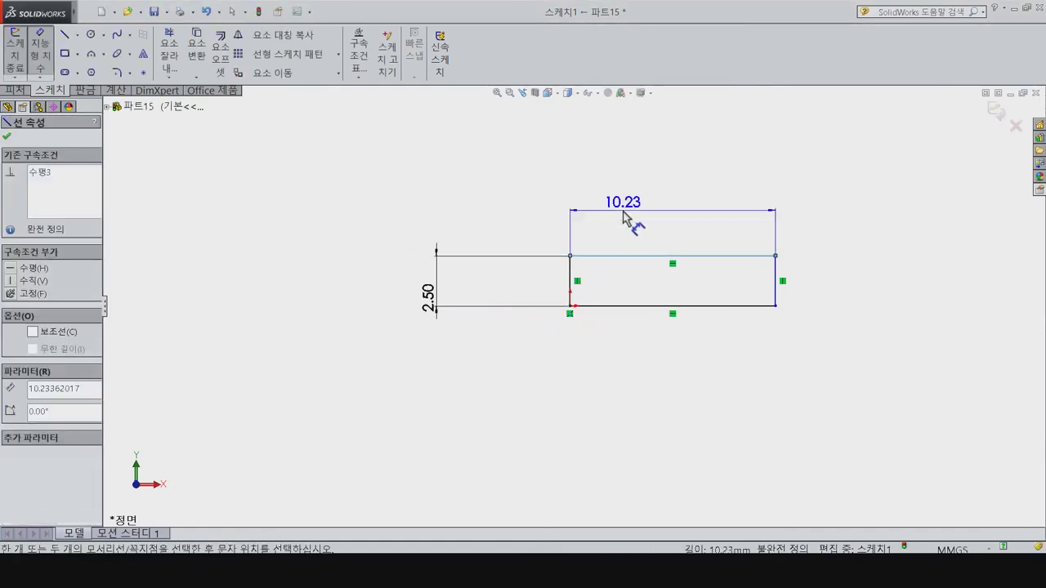
{"action": "left_click", "coordinate": [625, 214]}
{"action": "type", "text": "13"}
{"action": "key", "text": "Return"}
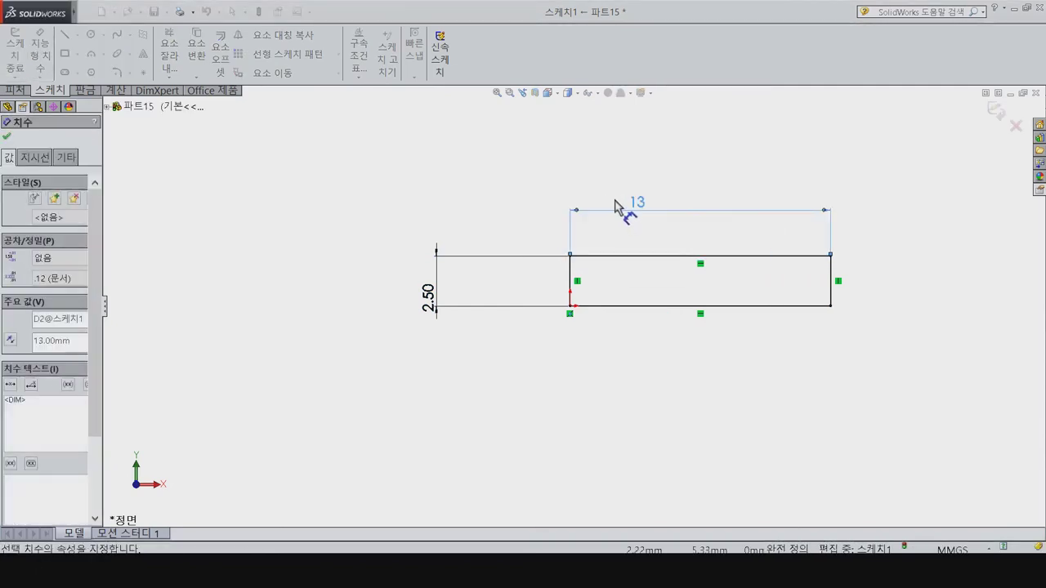
Step: Revolve the rectangle 360° about its bottom edge into a solid cylinder
{"action": "left_click", "coordinate": [15, 90]}
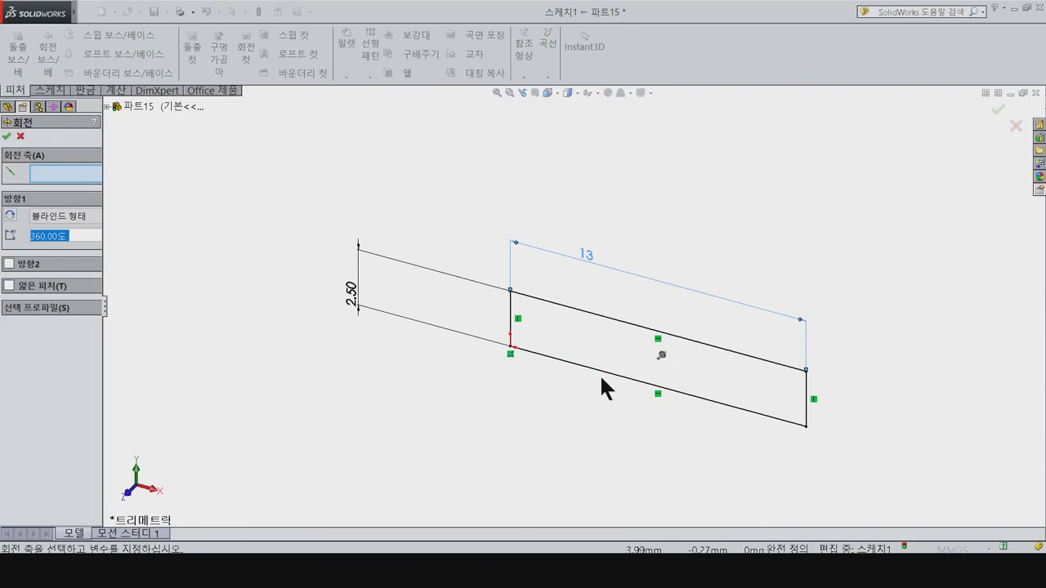
{"action": "left_click", "coordinate": [605, 371]}
{"action": "left_click", "coordinate": [8, 137]}
{"action": "left_click", "coordinate": [607, 251]}
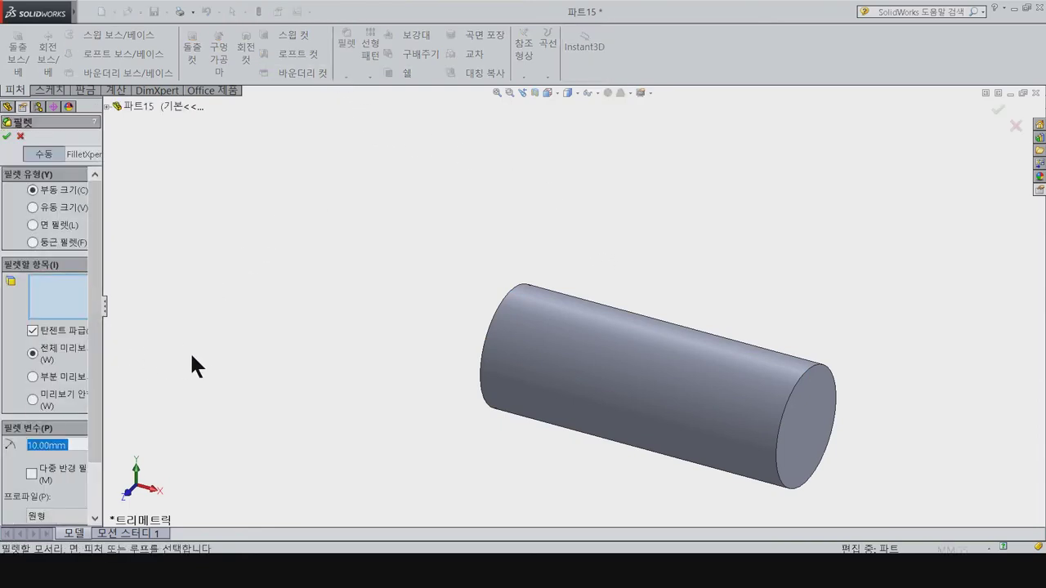
Step: Fillet both cylinder end faces with a 0.5 mm radius and view it isometrically
{"action": "type", "text": "0.5"}
{"action": "key", "text": "Return"}
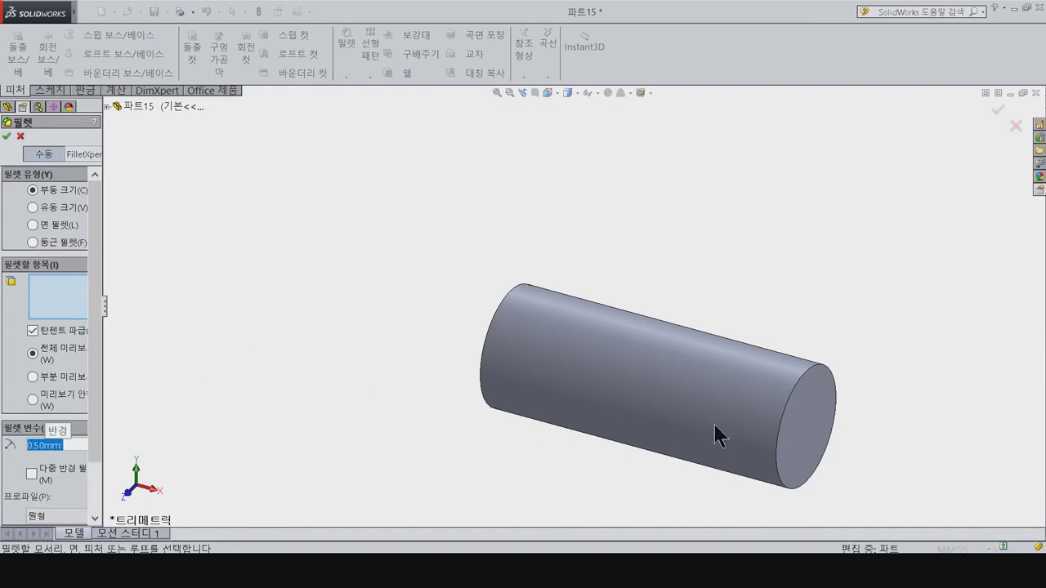
{"action": "left_click", "coordinate": [786, 417]}
{"action": "middle_click_drag", "start_coordinate": [562, 426], "coordinate": [613, 416]}
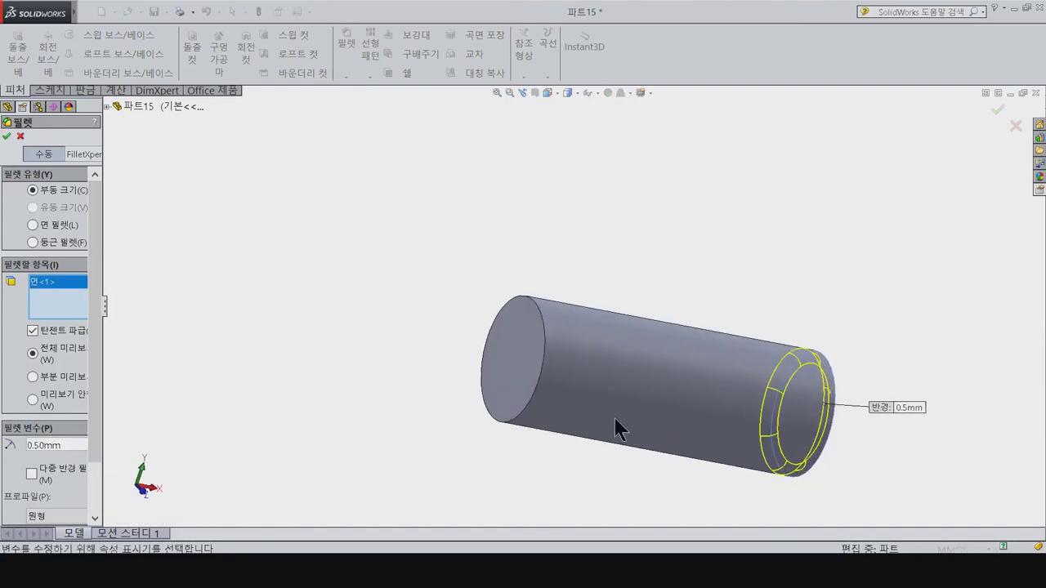
{"action": "left_click", "coordinate": [500, 371]}
{"action": "left_click", "coordinate": [7, 138]}
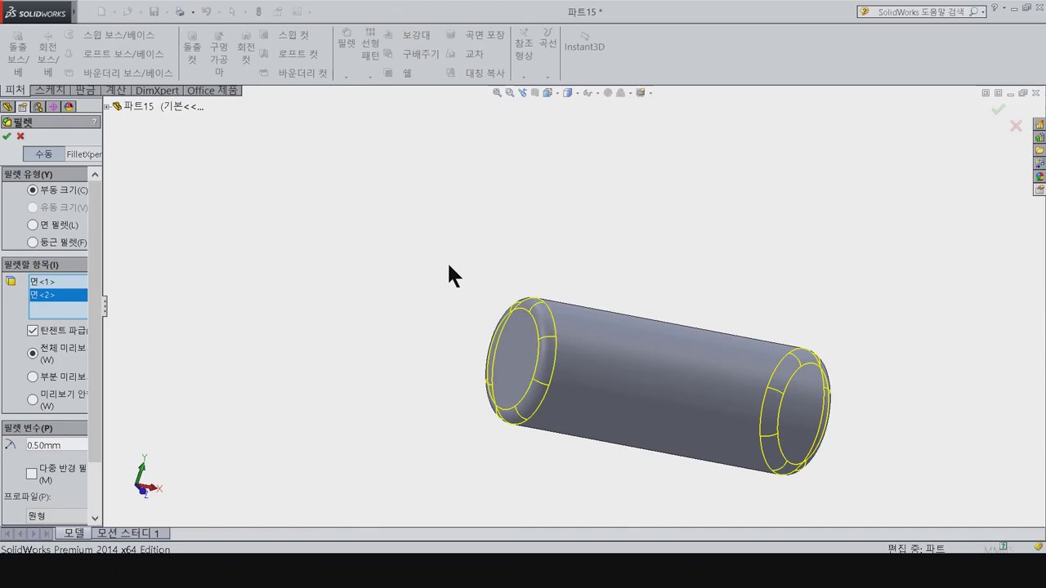
{"action": "key", "text": "ctrl+7"}
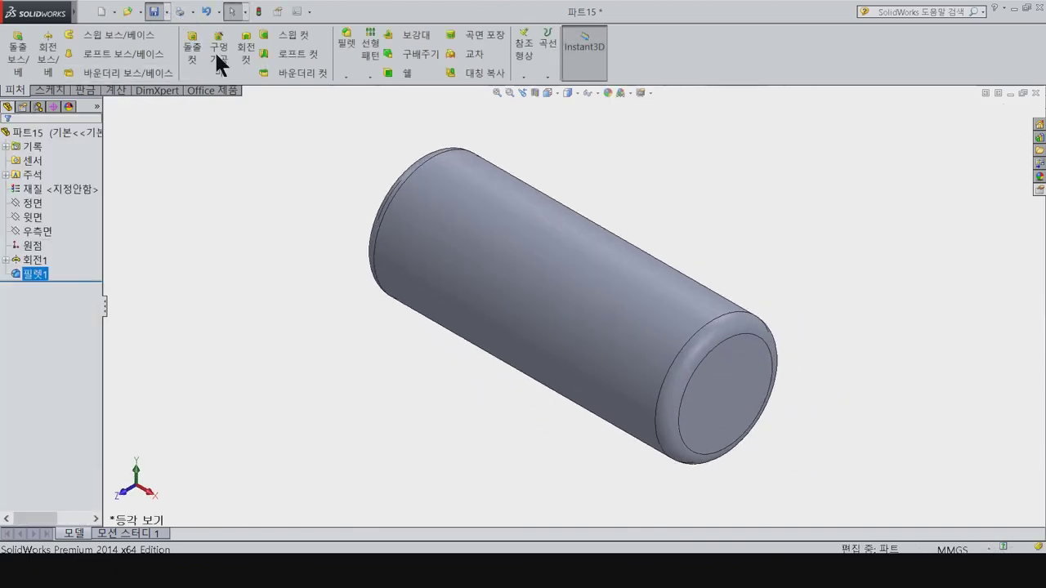
Step: Save the part as 11_Crank Pin, close it, and start a new document
{"action": "key", "text": "ctrl+s"}
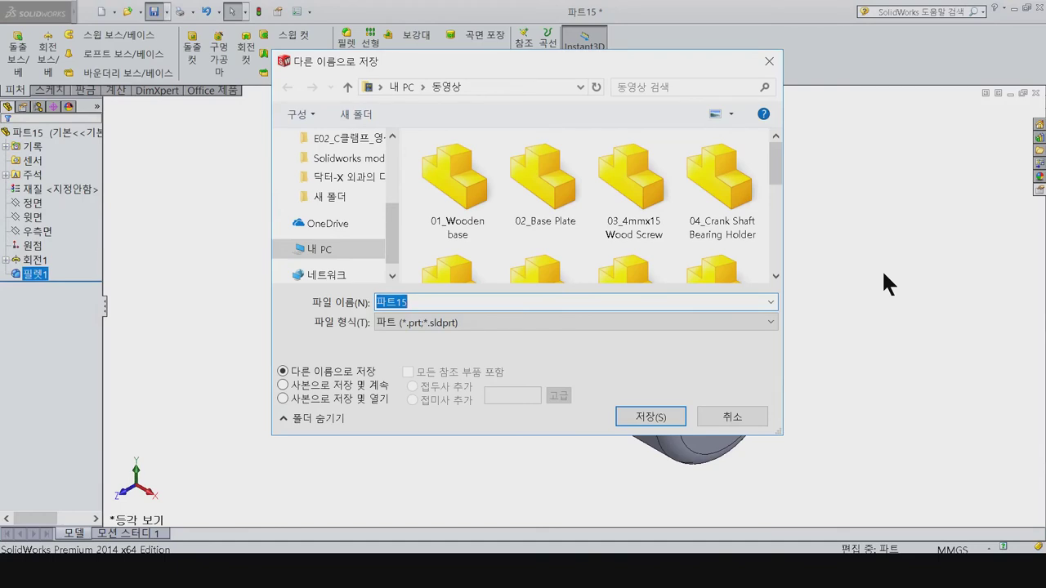
{"action": "type", "text": "11"}
{"action": "type", "text": "nk Pi"}
{"action": "key", "text": "Return"}
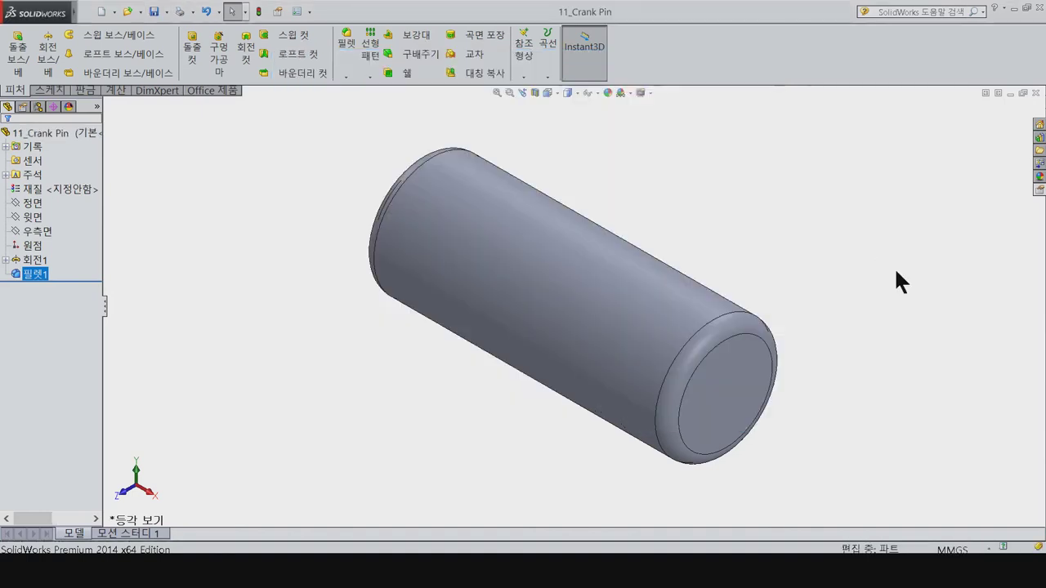
{"action": "key", "text": "ctrl+w"}
{"action": "left_click", "coordinate": [104, 12]}
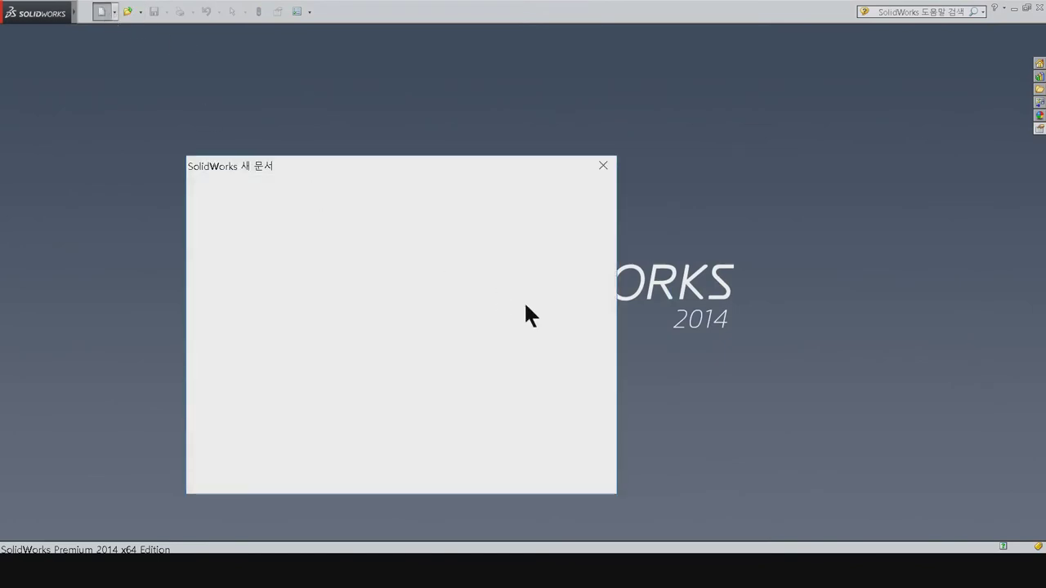
Step: Create a new part and sketch a small rectangle above the origin on the Front plane
{"action": "left_click", "coordinate": [464, 472]}
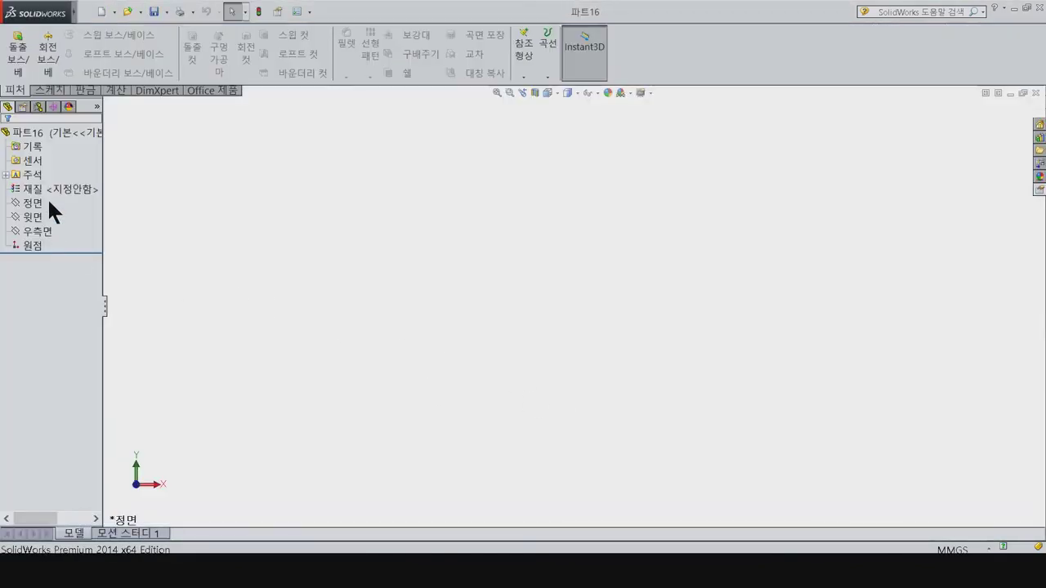
{"action": "left_click", "coordinate": [32, 202]}
{"action": "left_click", "coordinate": [67, 190]}
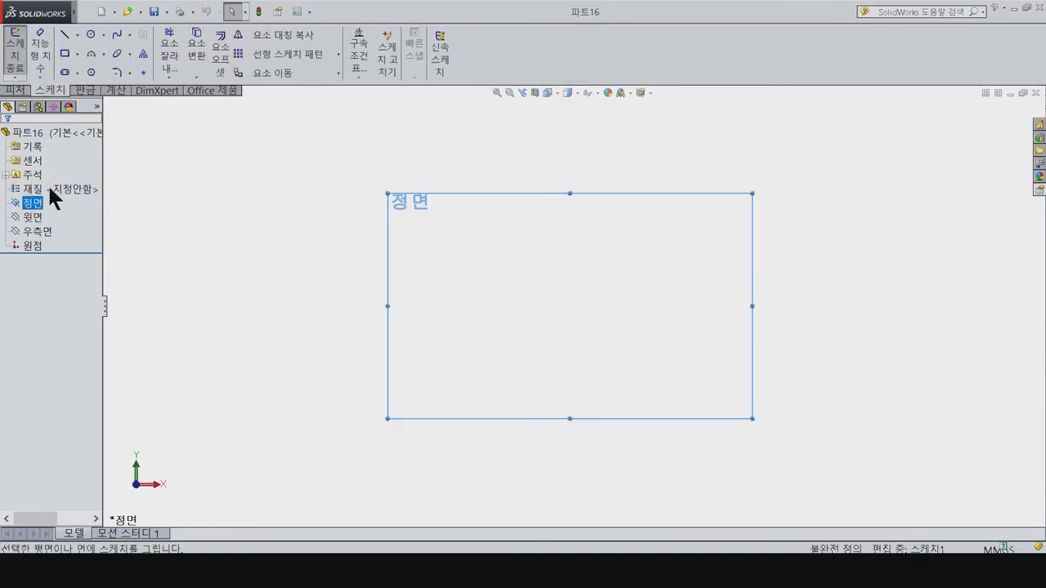
{"action": "left_click", "coordinate": [65, 53]}
{"action": "left_click_drag", "start_coordinate": [570, 220], "coordinate": [670, 243]}
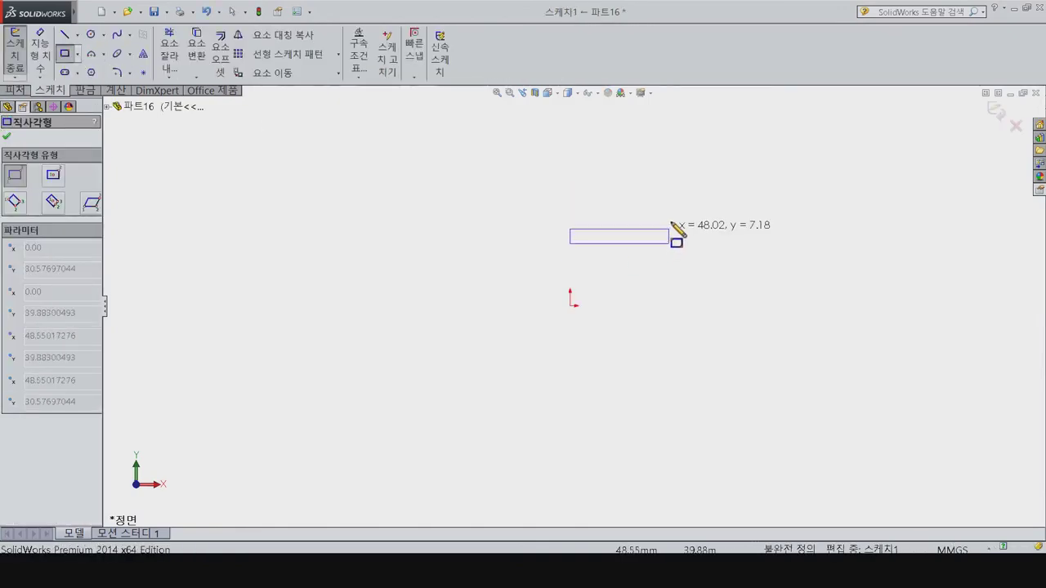
Step: Draw a horizontal centreline to the right from the origin
{"action": "left_click", "coordinate": [64, 34]}
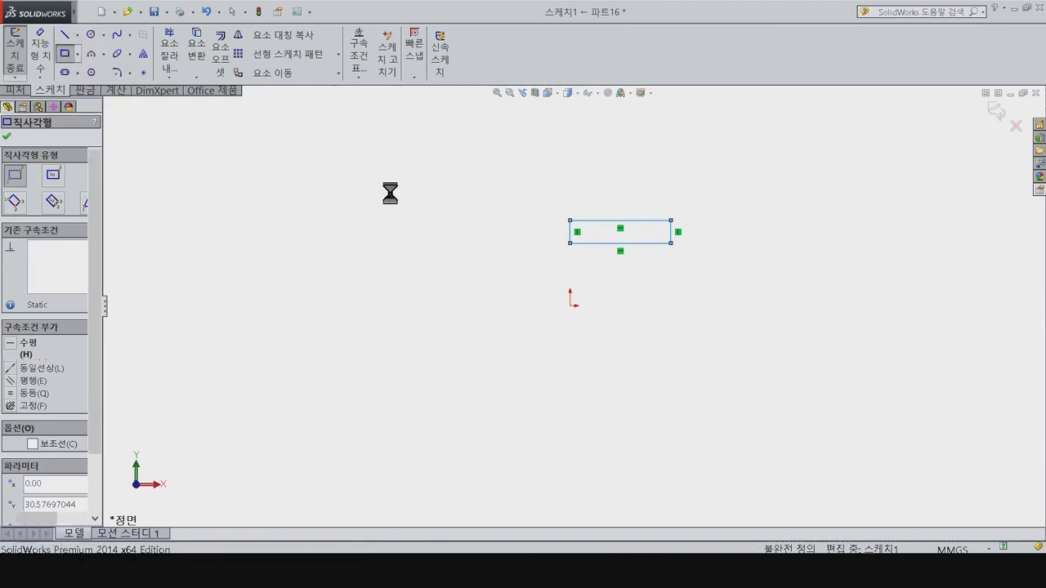
{"action": "left_click", "coordinate": [570, 306]}
{"action": "left_click", "coordinate": [747, 306]}
{"action": "key", "text": "Escape"}
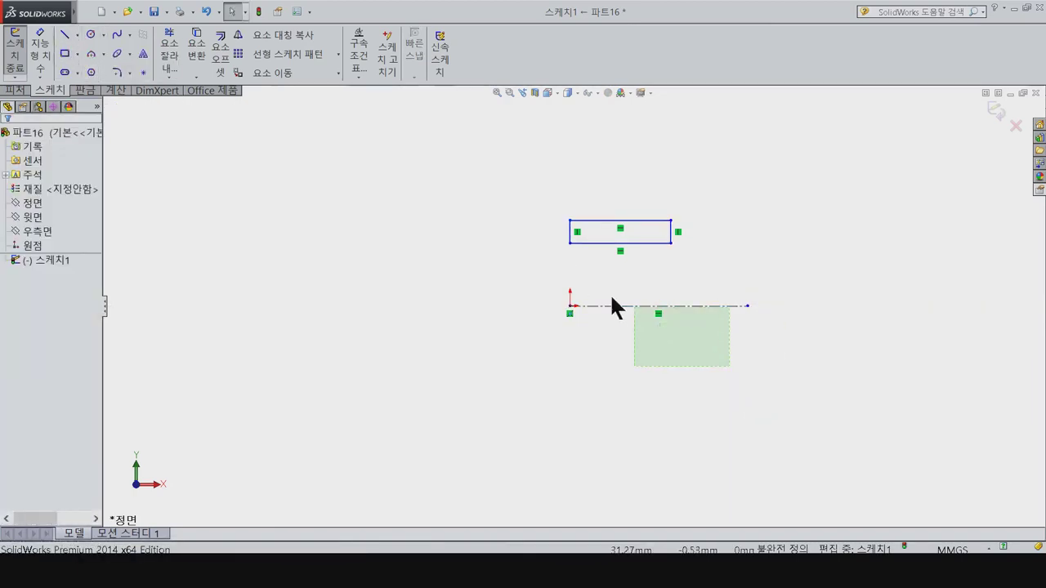
{"action": "left_click", "coordinate": [613, 306]}
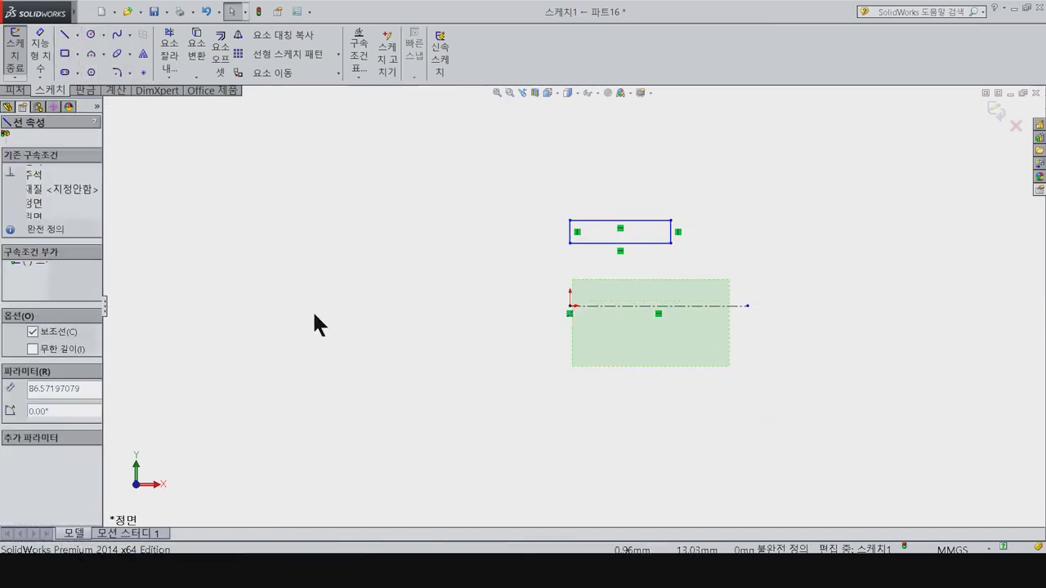
Step: Dimension the rectangle's bottom edge 5 and top edge 7 from the centreline
{"action": "left_click", "coordinate": [481, 310]}
{"action": "key", "text": "d"}
{"action": "left_click", "coordinate": [613, 243]}
{"action": "left_click", "coordinate": [592, 305]}
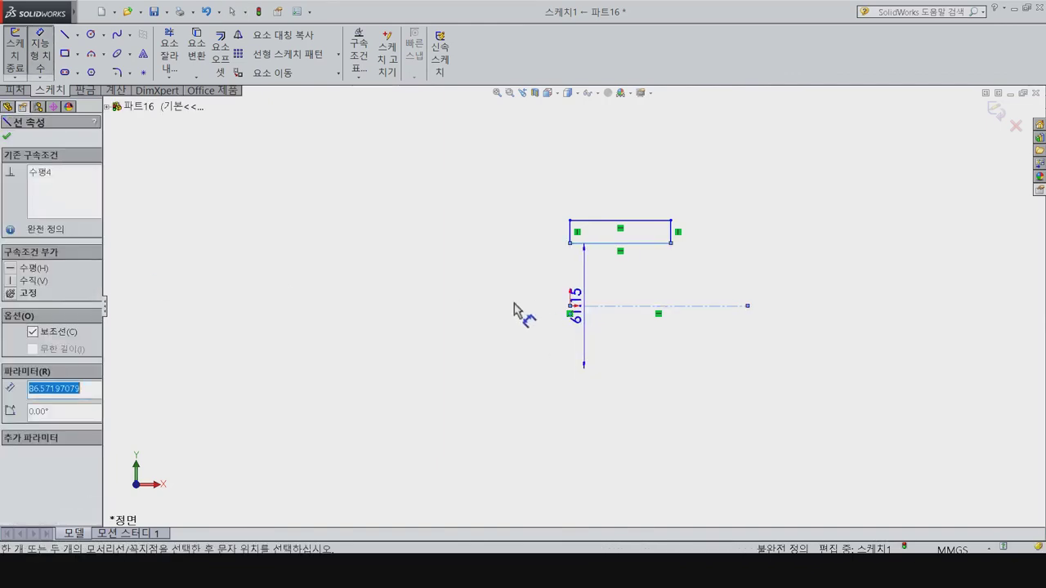
{"action": "left_click", "coordinate": [471, 353]}
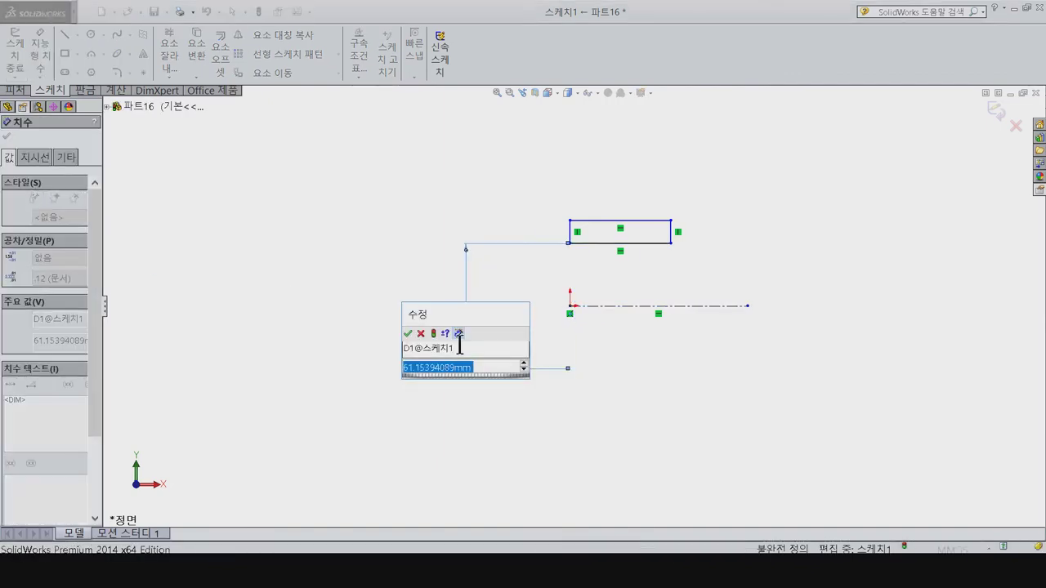
{"action": "type", "text": "5"}
{"action": "key", "text": "Return"}
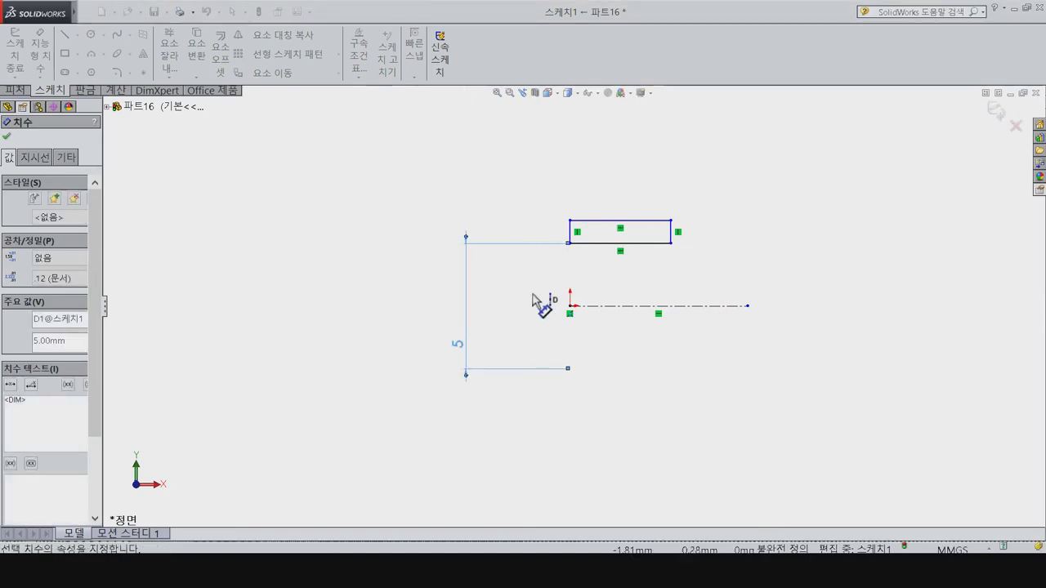
{"action": "left_click", "coordinate": [605, 304]}
{"action": "left_click", "coordinate": [409, 322]}
{"action": "type", "text": "7"}
{"action": "key", "text": "Return"}
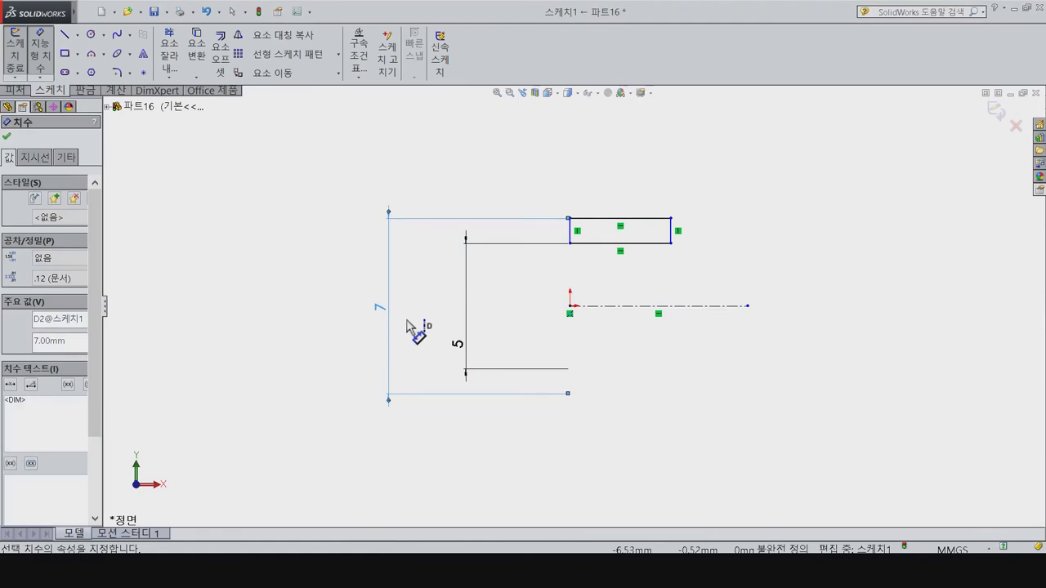
Step: Set the rectangle's width to 6.5 mm
{"action": "left_click", "coordinate": [606, 219]}
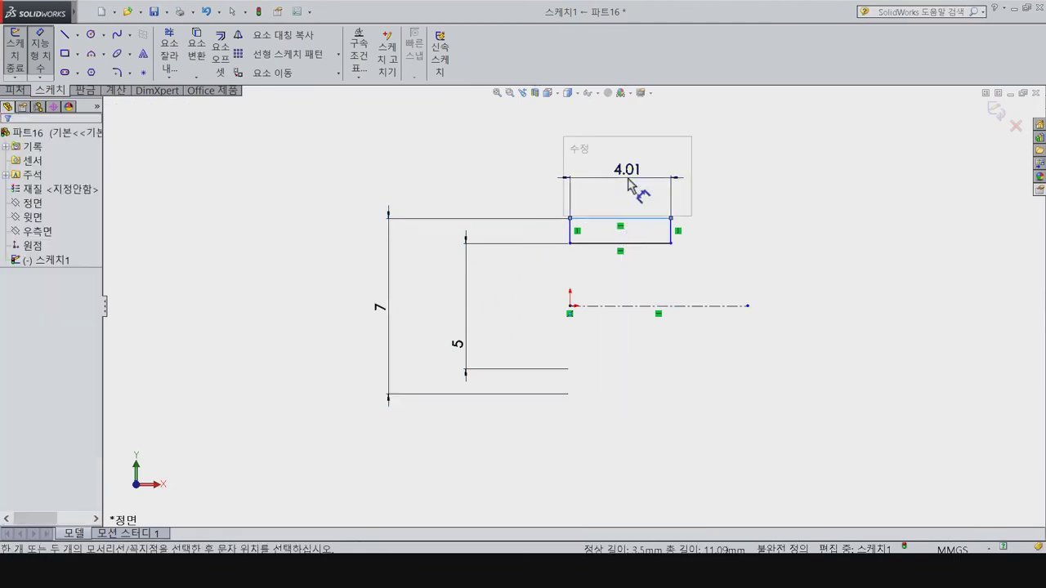
{"action": "left_click", "coordinate": [635, 196]}
{"action": "type", "text": "6.5"}
{"action": "key", "text": "Return"}
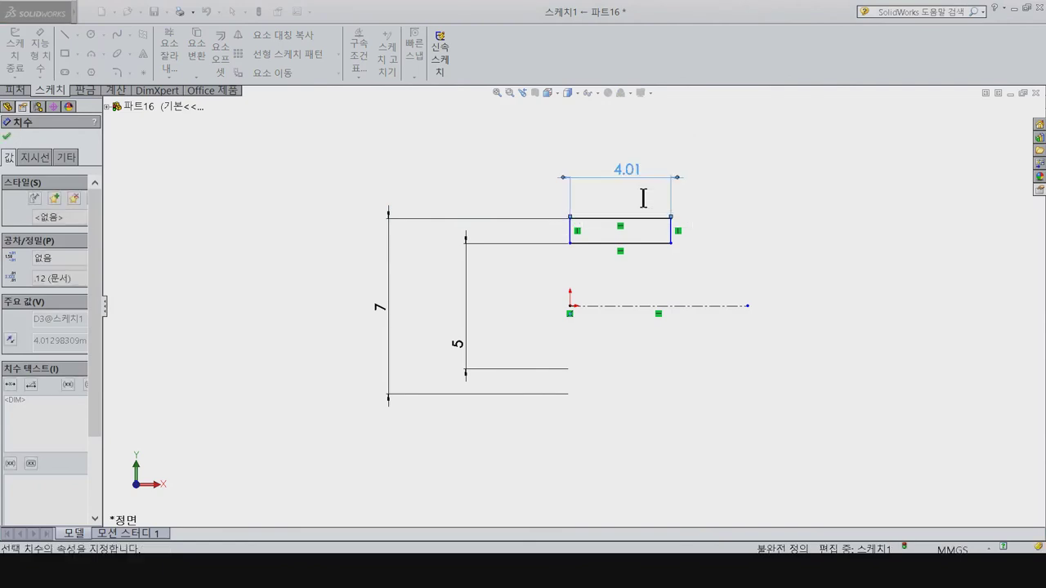
{"action": "key", "text": "Escape"}
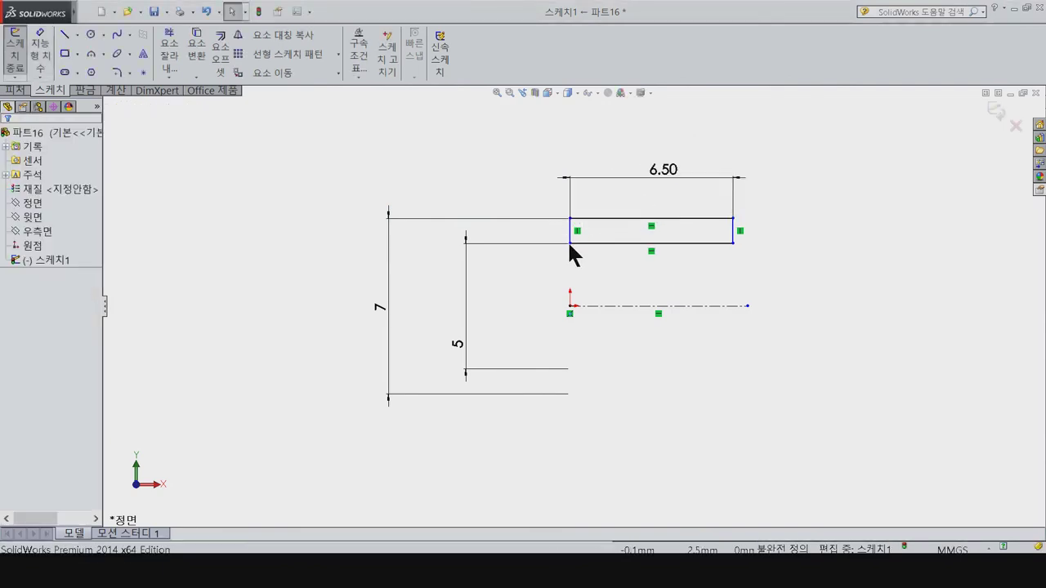
Step: Align the rectangle's lower-left corner vertically with the origin to fully define the sketch
{"action": "left_click", "coordinate": [569, 243]}
{"action": "left_click", "coordinate": [569, 306], "text": "ctrl"}
{"action": "left_click", "coordinate": [38, 373]}
{"action": "key", "text": "Escape"}
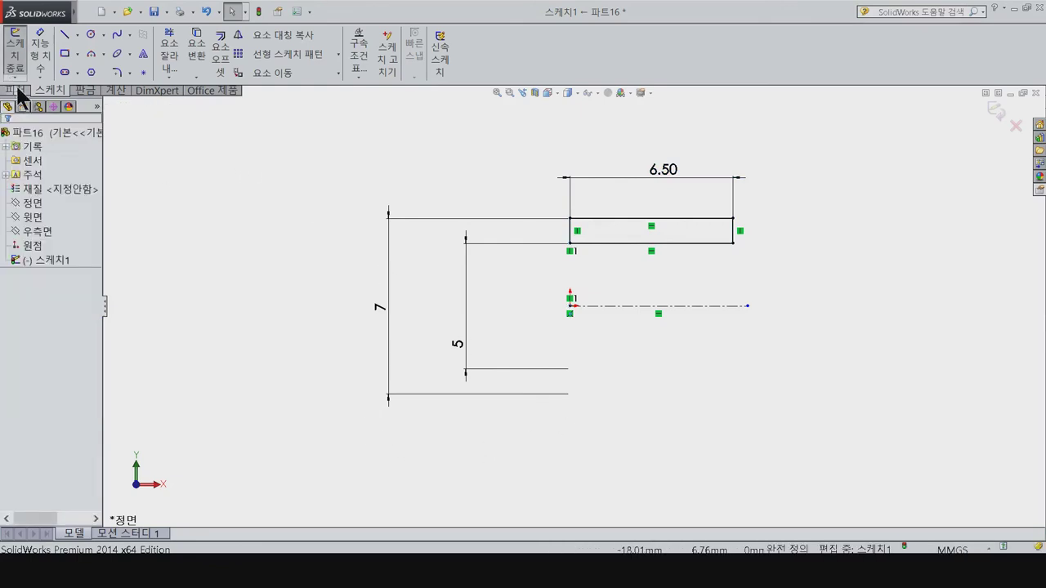
{"action": "left_click", "coordinate": [17, 90]}
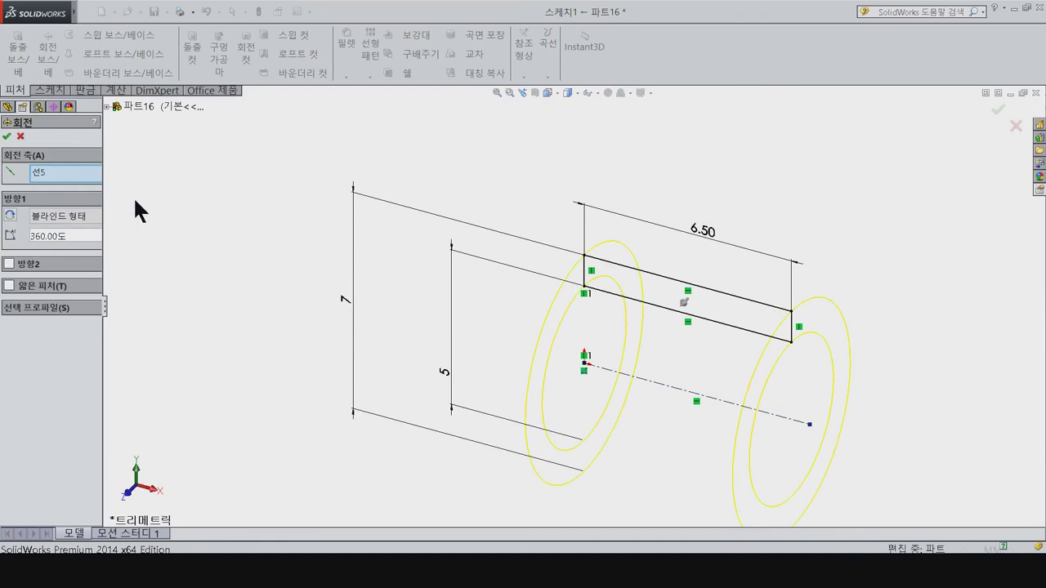
Step: Complete the revolved tube, save it under the 12_Crank Pin name, and close it
{"action": "key", "text": "ctrl+7"}
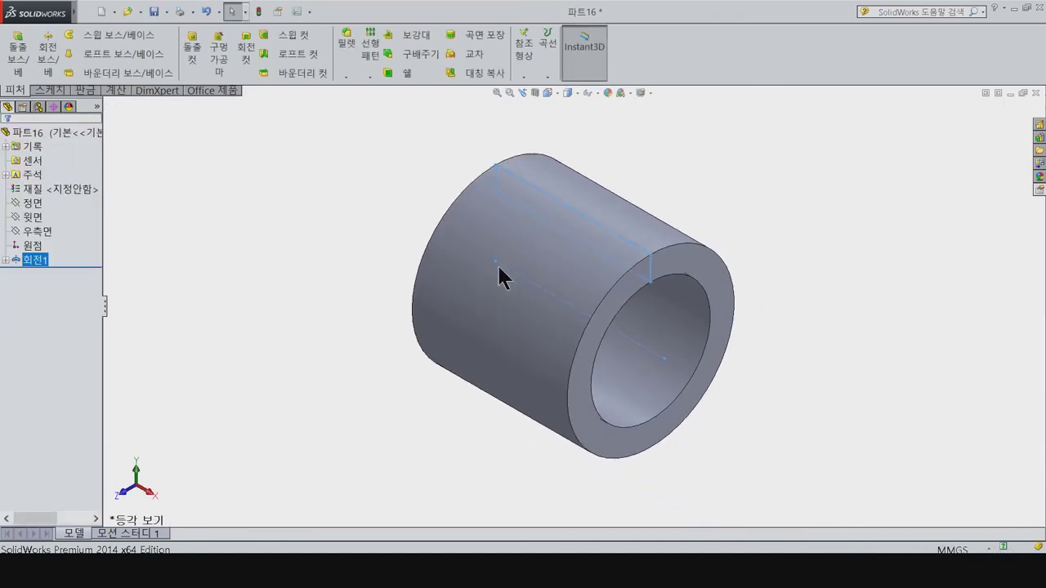
{"action": "left_click", "coordinate": [155, 13]}
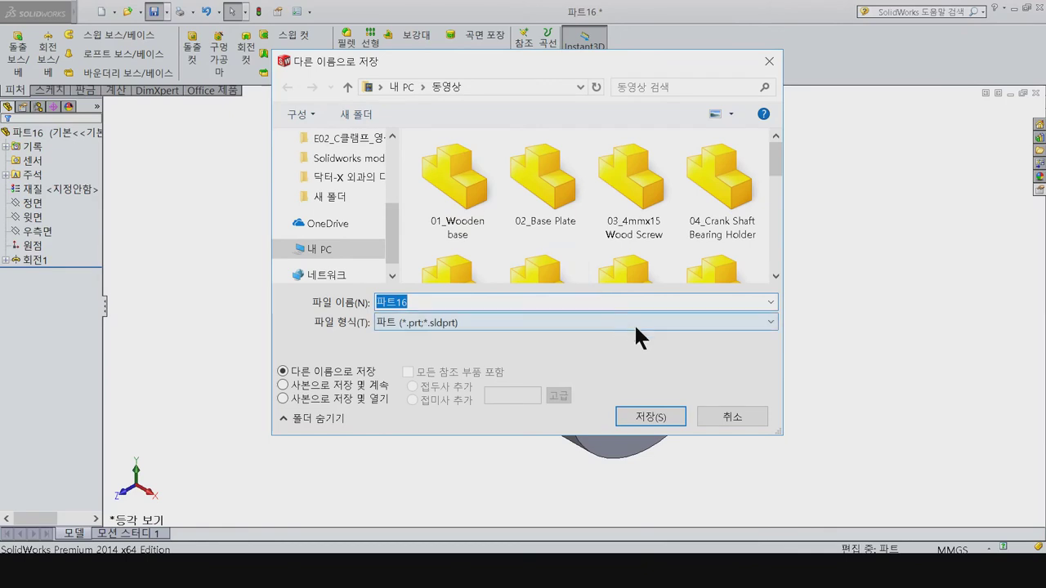
{"action": "type", "text": "12_Crank Pin Spacer"}
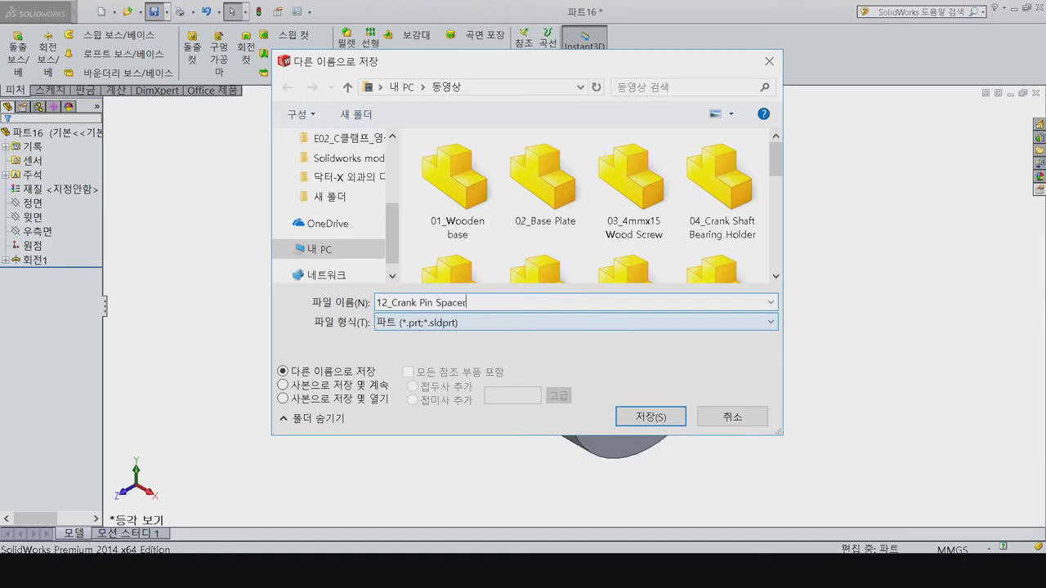
{"action": "key", "text": "Return"}
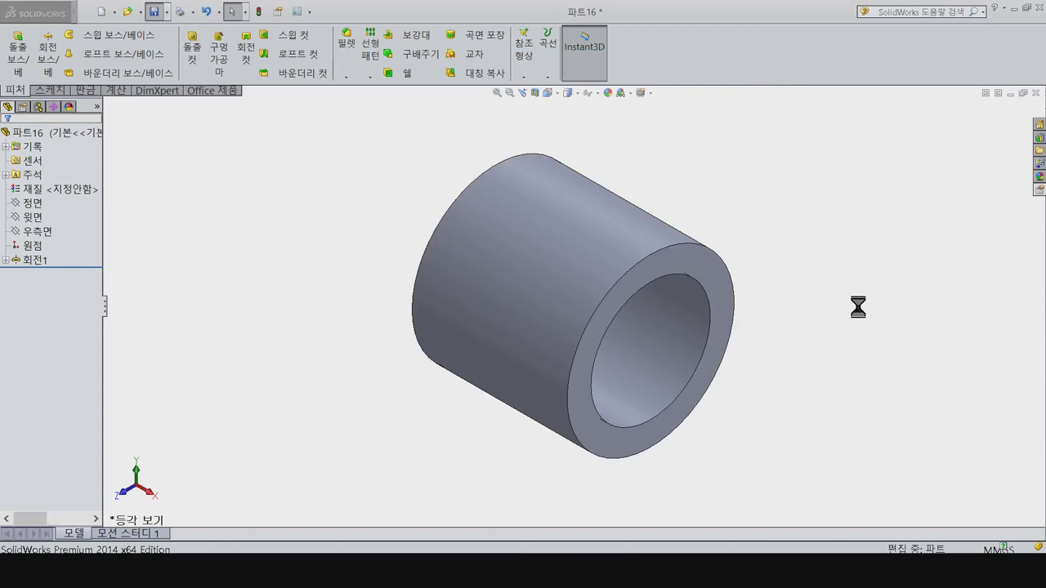
{"action": "key", "text": "ctrl+w"}
Step: Create a new part and open a sketch on the Front Plane
{"action": "left_click", "coordinate": [100, 13]}
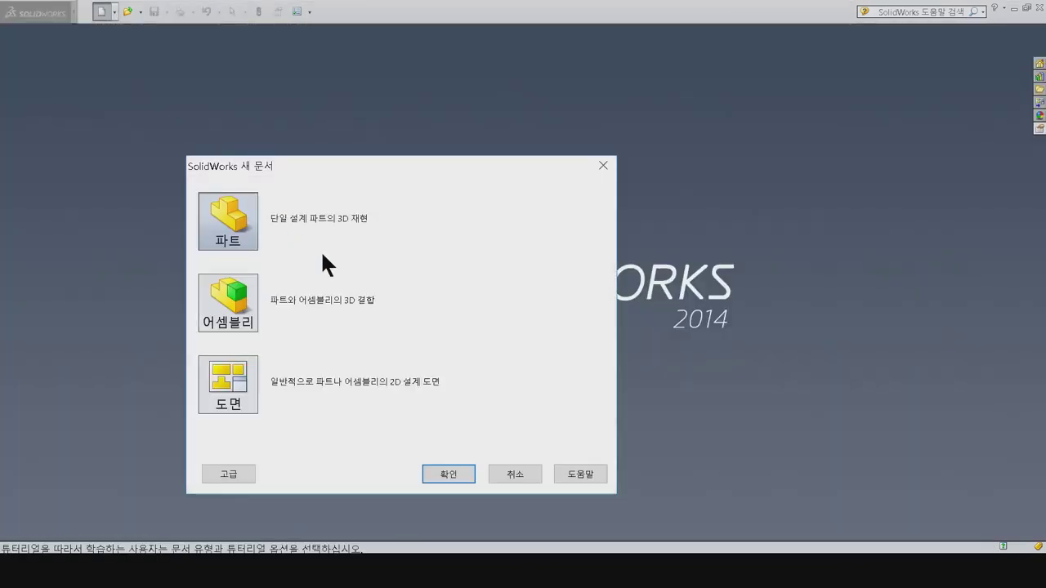
{"action": "left_click", "coordinate": [450, 468]}
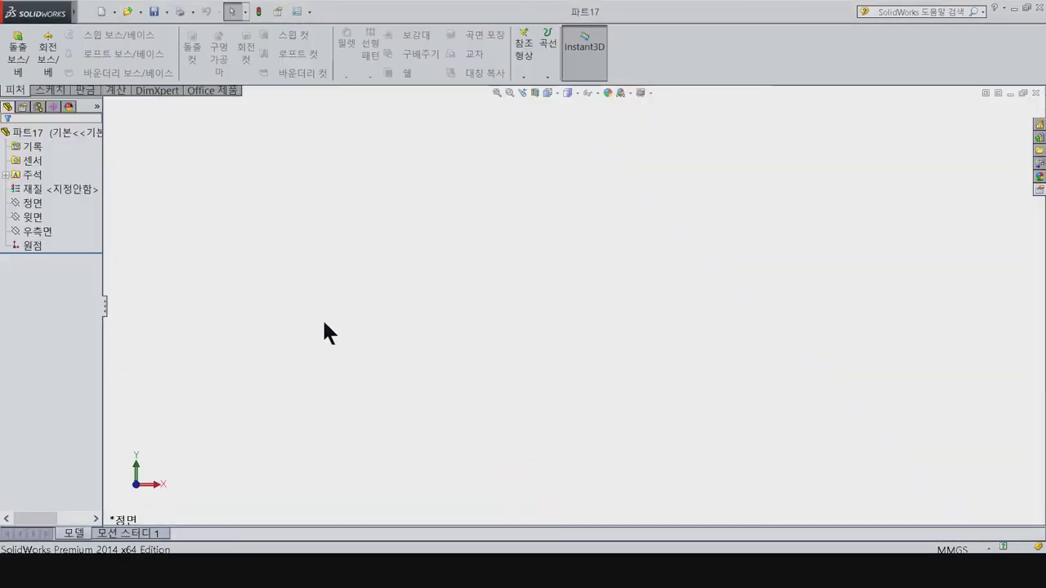
{"action": "left_click", "coordinate": [25, 203]}
{"action": "left_click", "coordinate": [33, 196]}
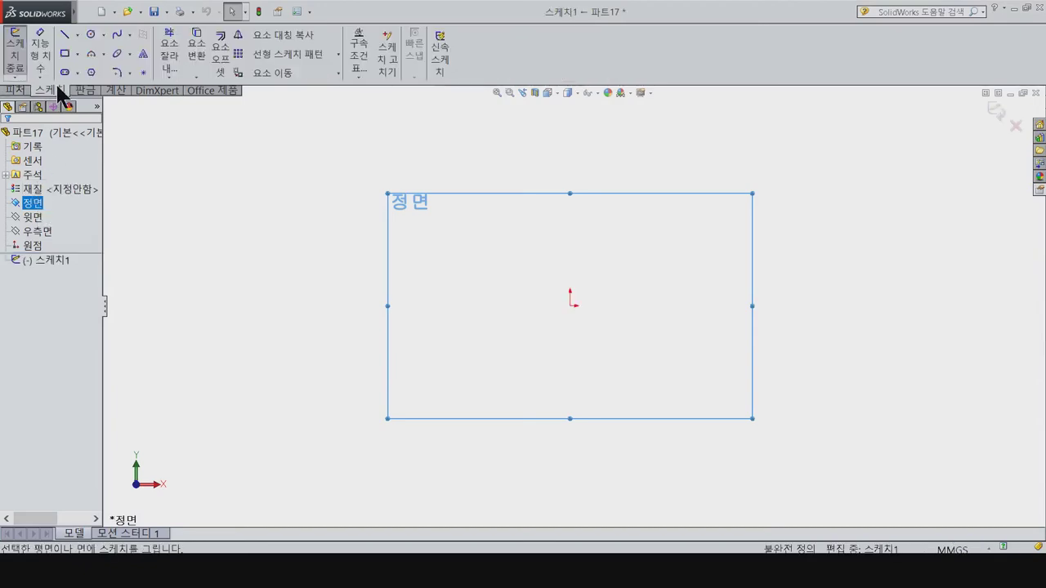
Step: Draw a circle centred on the origin and dimension its diameter to 11 mm
{"action": "left_click", "coordinate": [90, 35]}
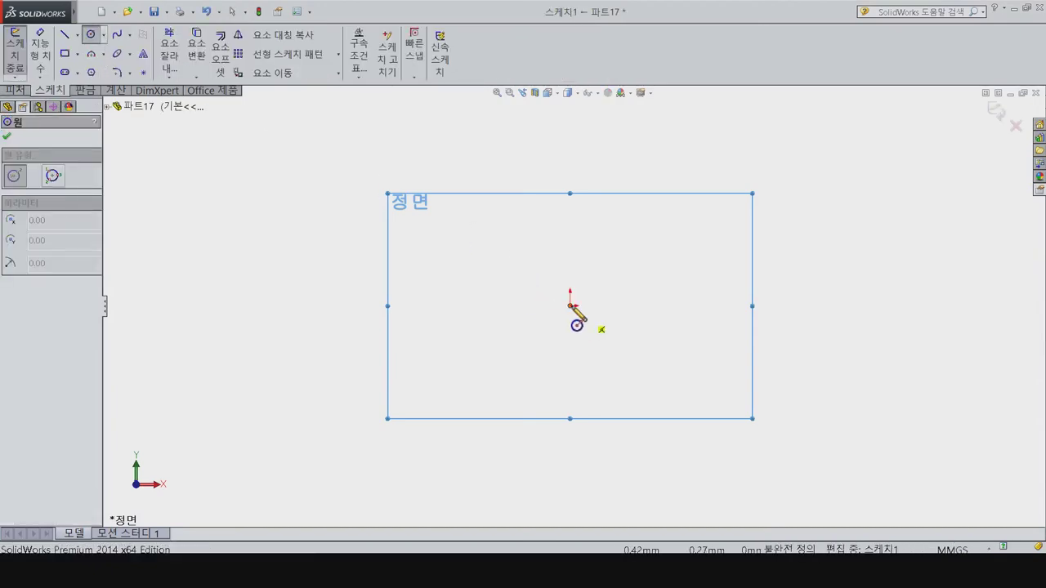
{"action": "left_click", "coordinate": [569, 306]}
{"action": "left_click", "coordinate": [619, 386]}
{"action": "right_click_drag", "start_coordinate": [611, 343], "coordinate": [663, 280]}
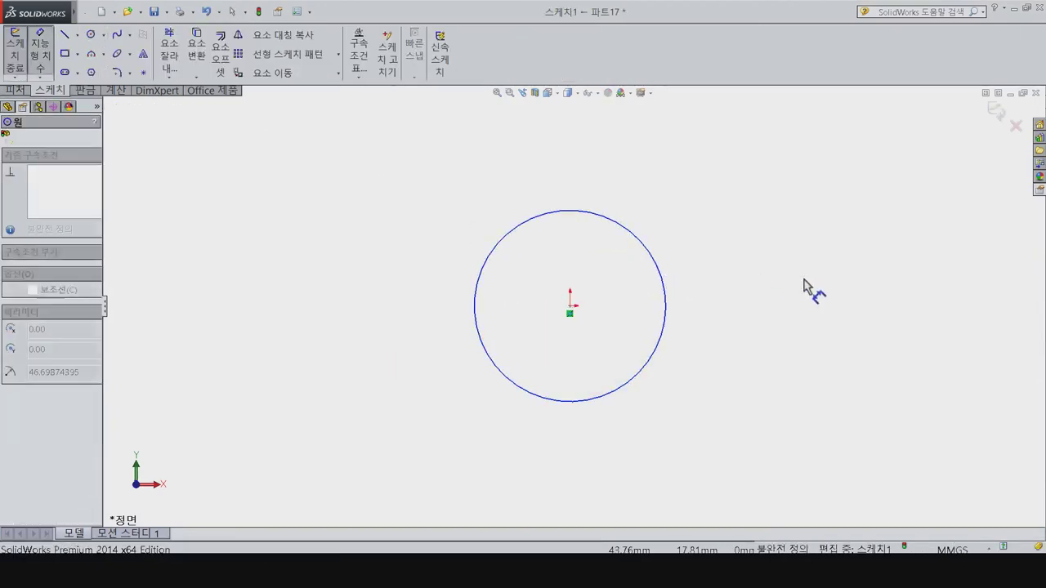
{"action": "left_click", "coordinate": [665, 295]}
{"action": "left_click", "coordinate": [850, 283]}
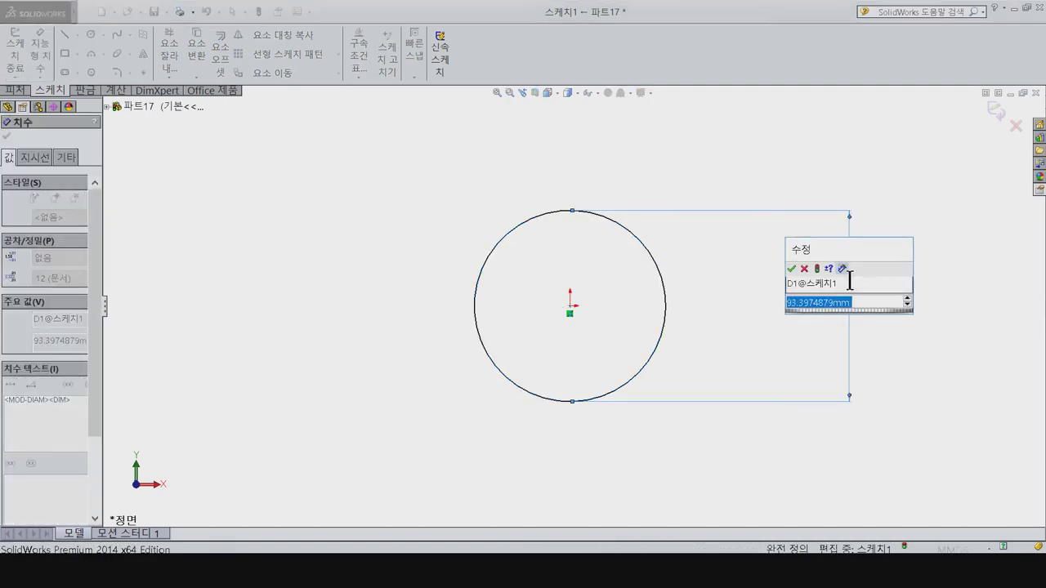
{"action": "type", "text": "11"}
{"action": "key", "text": "Return"}
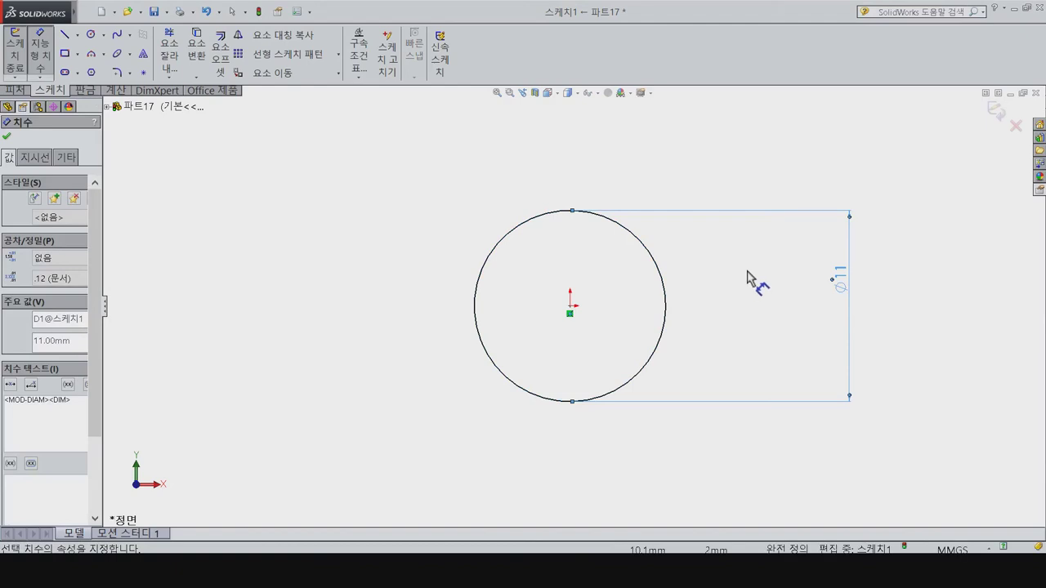
Step: Add a small circle above the origin, with its centre Vertical to the origin
{"action": "left_click", "coordinate": [90, 34]}
{"action": "left_click", "coordinate": [569, 253]}
{"action": "left_click", "coordinate": [582, 282]}
{"action": "key", "text": "Escape"}
{"action": "left_click", "coordinate": [570, 253]}
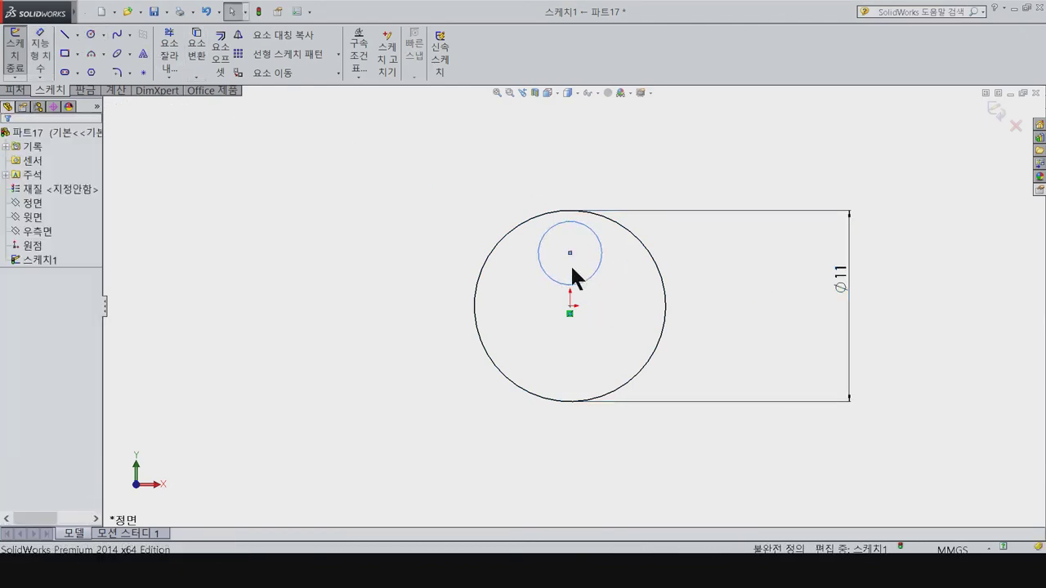
{"action": "left_click", "coordinate": [570, 305], "text": "ctrl"}
{"action": "left_click", "coordinate": [33, 384]}
Step: Dimension the small circle Ø5 and 2.50 above the origin, then start Extruded Boss/Base
{"action": "left_click", "coordinate": [601, 265]}
{"action": "left_click", "coordinate": [323, 273]}
{"action": "key", "text": "Return"}
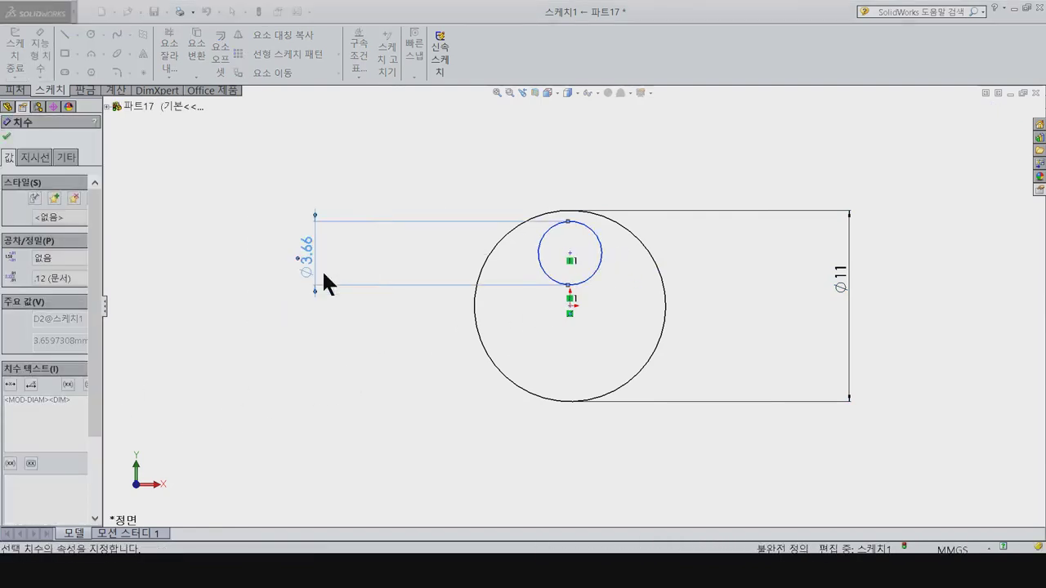
{"action": "left_click", "coordinate": [570, 306]}
{"action": "left_click", "coordinate": [569, 255]}
{"action": "left_click", "coordinate": [358, 335]}
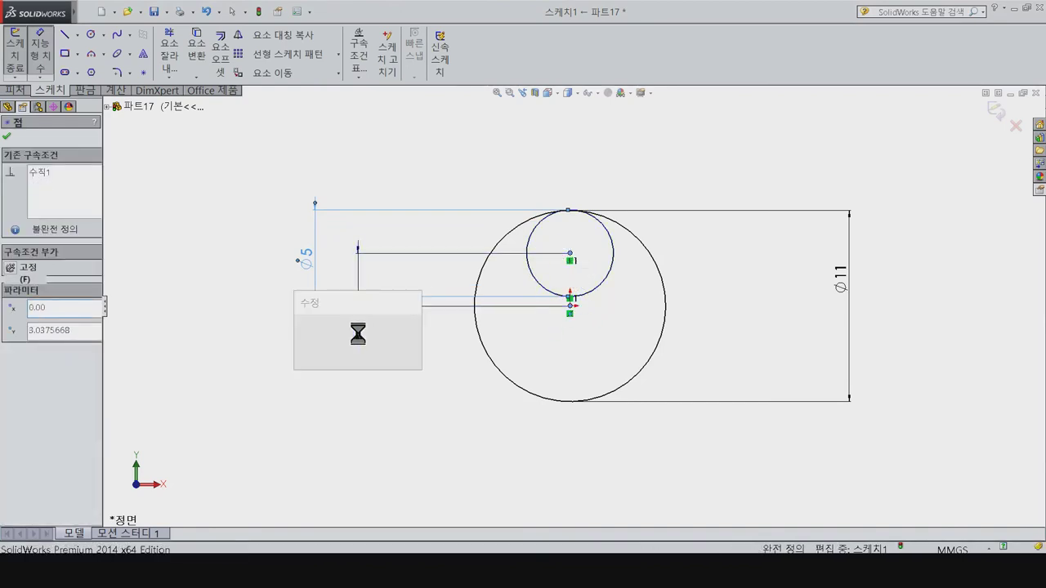
{"action": "type", "text": "2"}
{"action": "key", "text": "Return"}
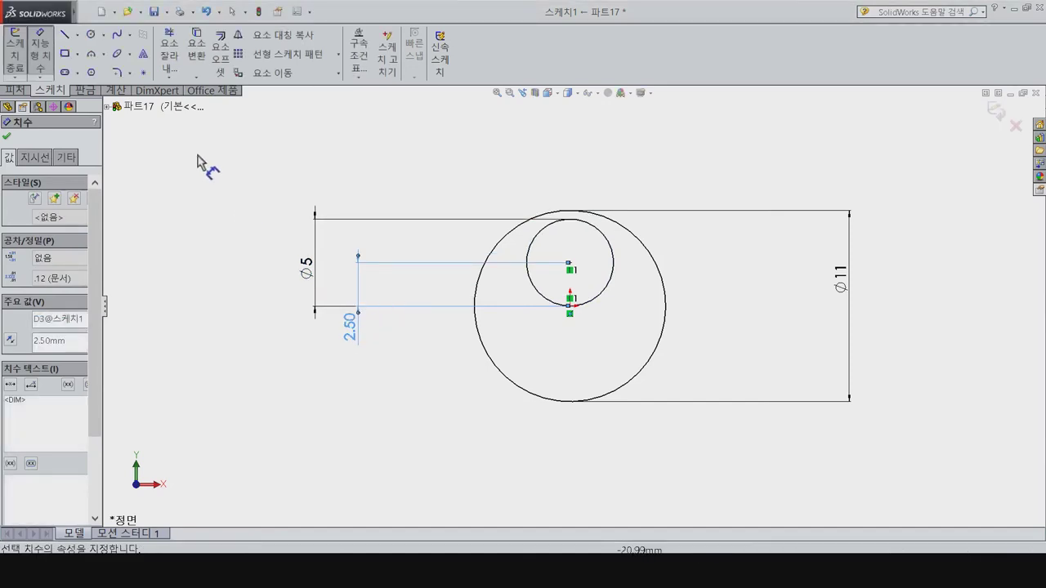
{"action": "left_click", "coordinate": [15, 90]}
{"action": "left_click", "coordinate": [20, 61]}
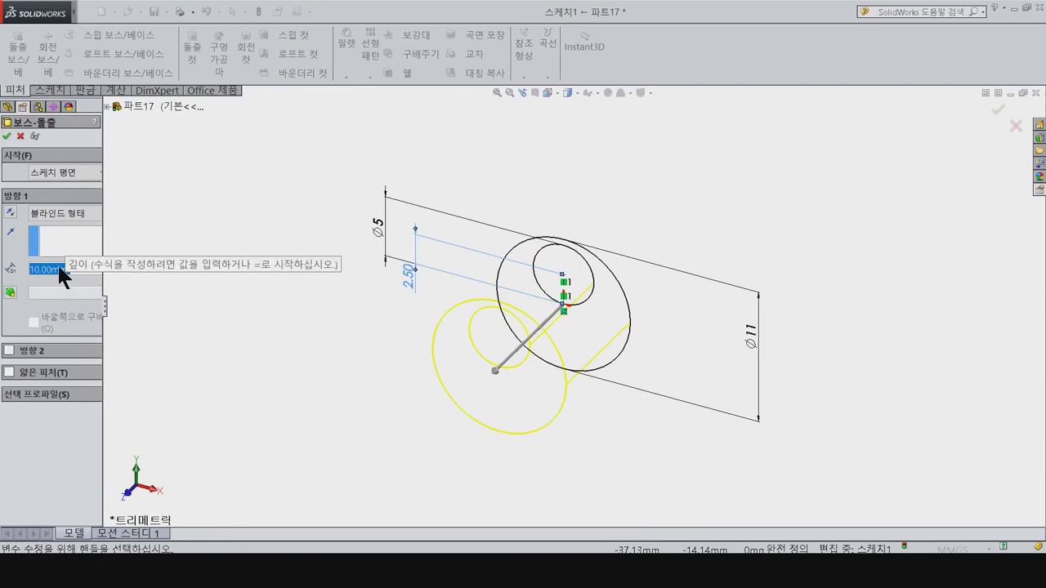
Step: Extrude the two-circle profile 5 mm into a disc with an offset hole
{"action": "type", "text": "5"}
{"action": "right_click", "coordinate": [59, 268]}
{"action": "left_click", "coordinate": [62, 278]}
{"action": "left_click", "coordinate": [6, 135]}
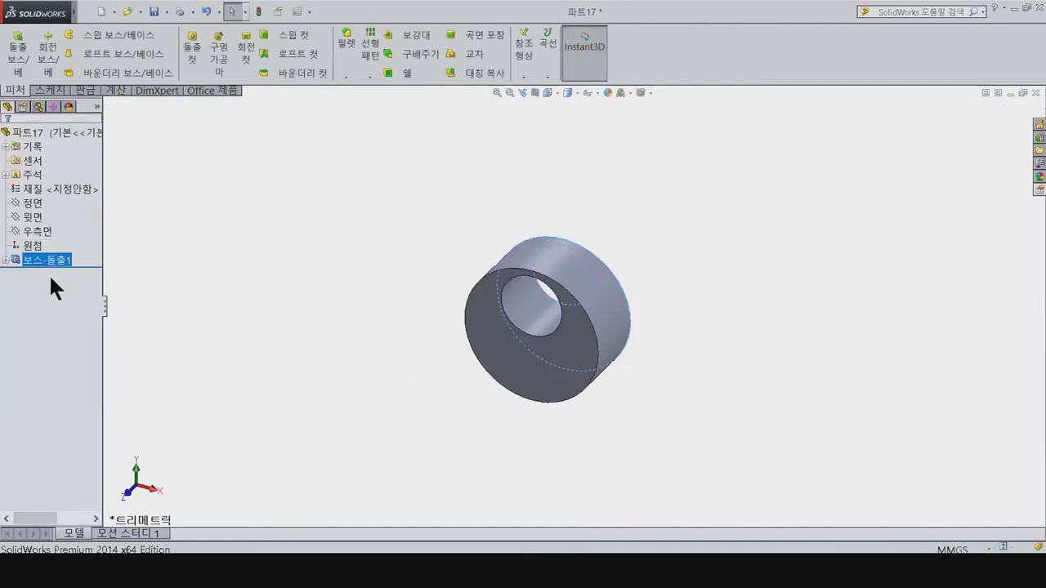
Step: Start a new sketch on the Top plane
{"action": "left_click", "coordinate": [41, 231]}
{"action": "left_click", "coordinate": [33, 216]}
{"action": "left_click", "coordinate": [42, 202]}
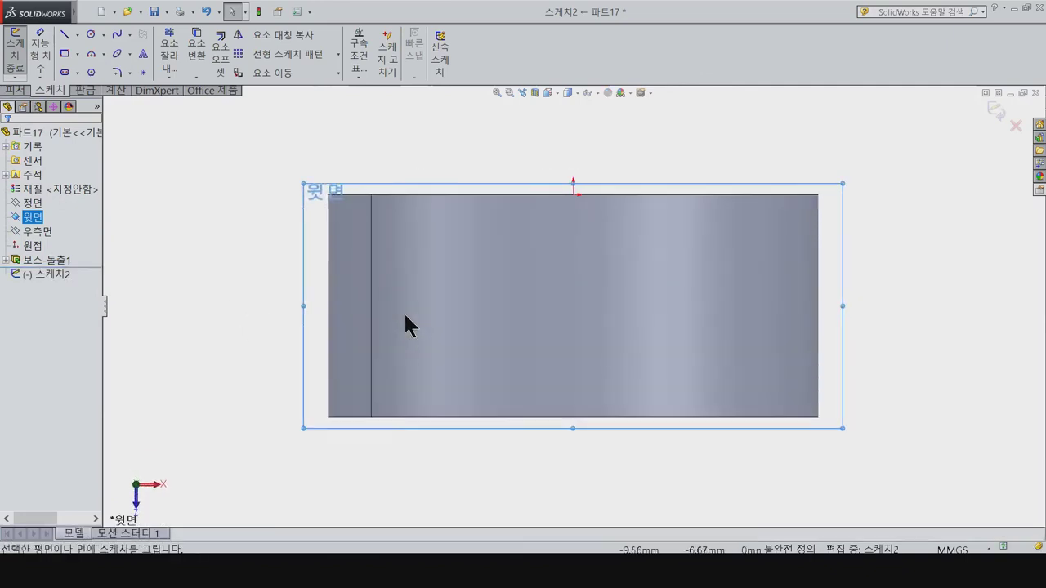
Step: Draw a small circle and align its centre vertically with the origin
{"action": "left_click", "coordinate": [90, 34]}
{"action": "left_click", "coordinate": [570, 305]}
{"action": "left_click", "coordinate": [594, 357]}
{"action": "key", "text": "Escape"}
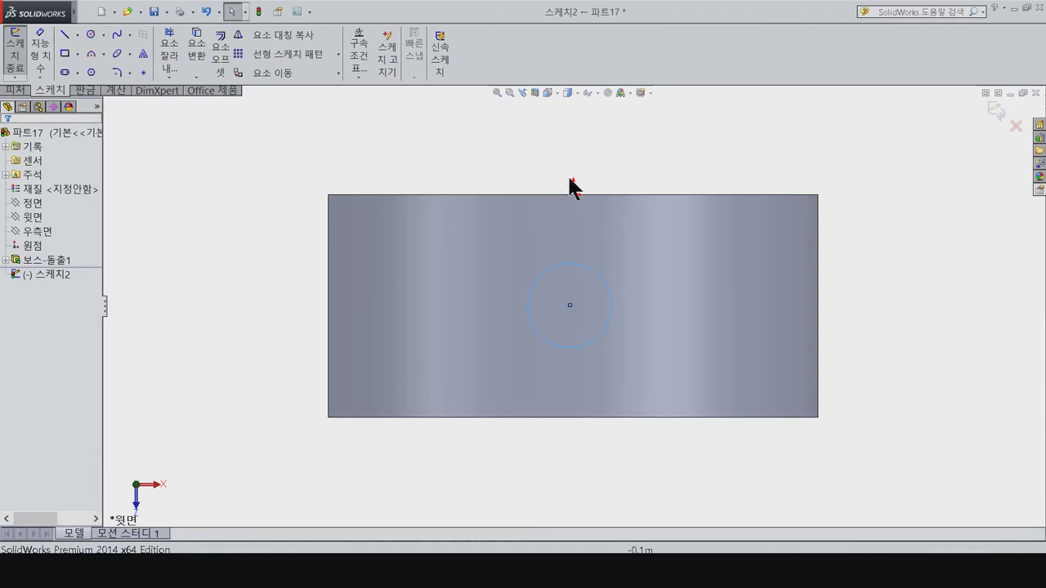
{"action": "left_click", "coordinate": [573, 194], "text": "ctrl"}
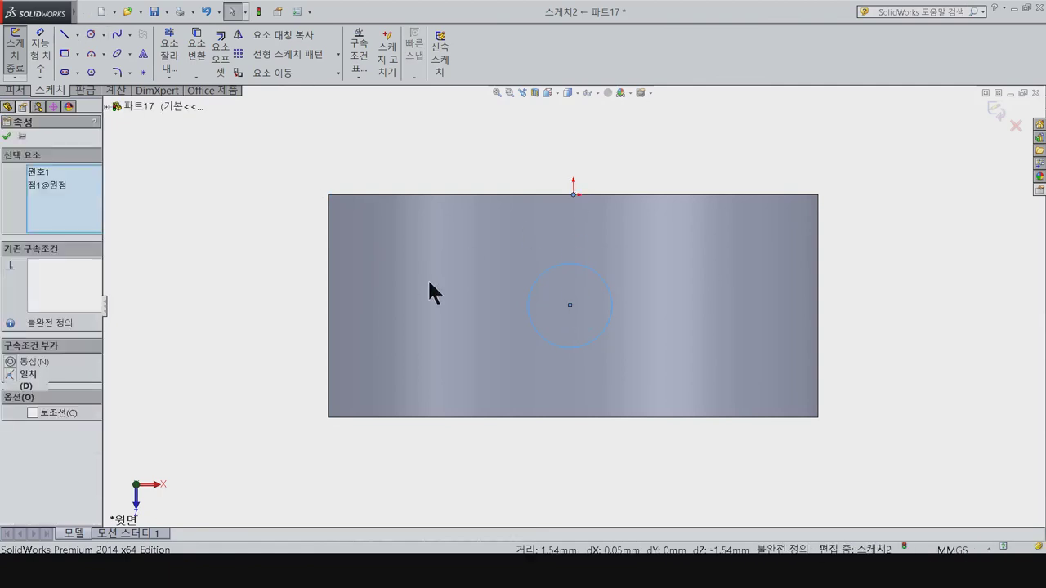
{"action": "left_click", "coordinate": [216, 383]}
{"action": "left_click", "coordinate": [570, 305]}
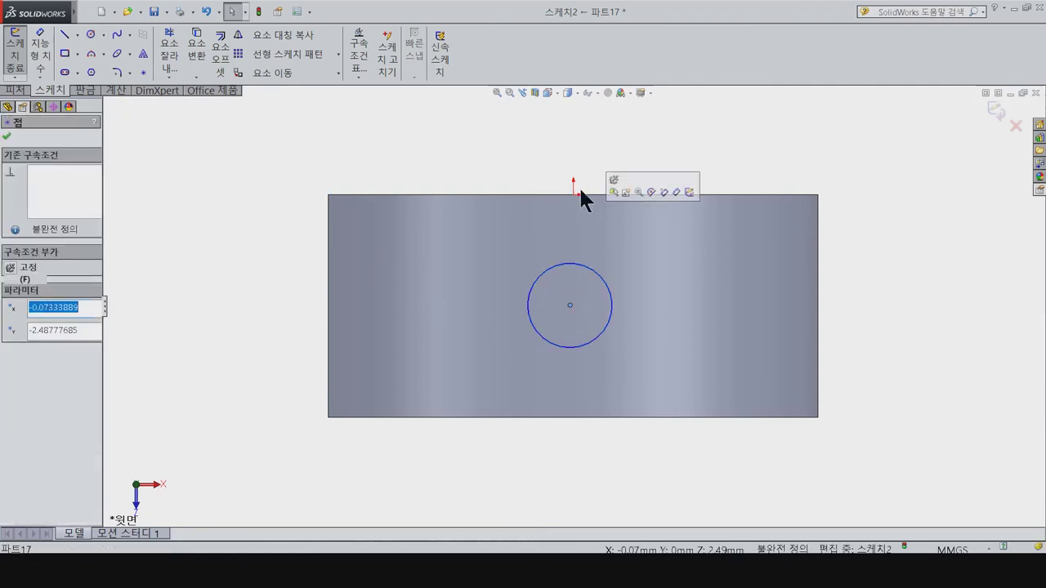
{"action": "left_click", "coordinate": [573, 193], "text": "ctrl"}
{"action": "left_click", "coordinate": [25, 374]}
Step: Dimension the circle's diameter to 2.50 mm
{"action": "left_click", "coordinate": [619, 299]}
{"action": "left_click", "coordinate": [690, 327]}
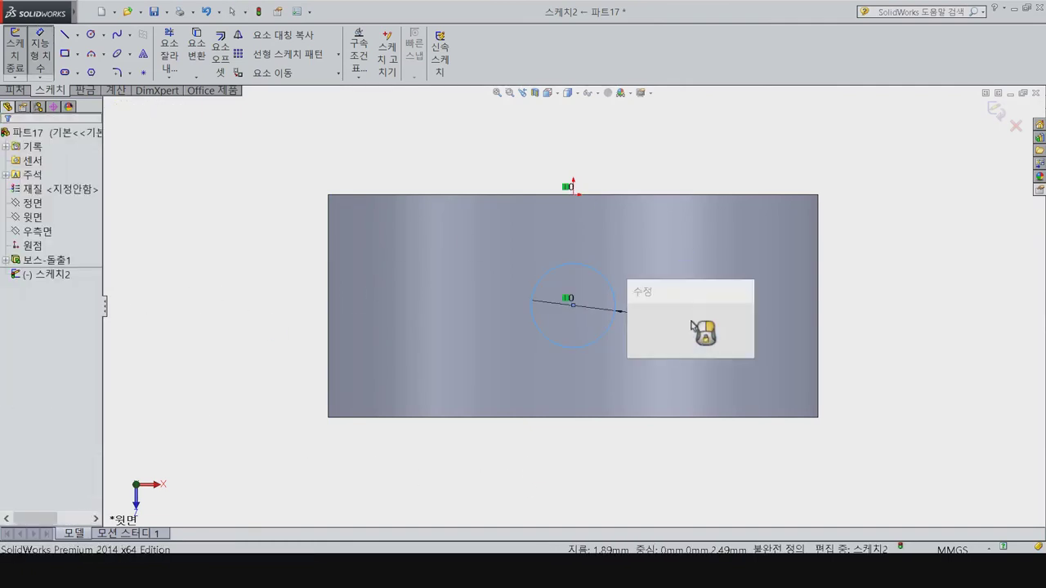
{"action": "type", "text": "2.5"}
{"action": "key", "text": "Return"}
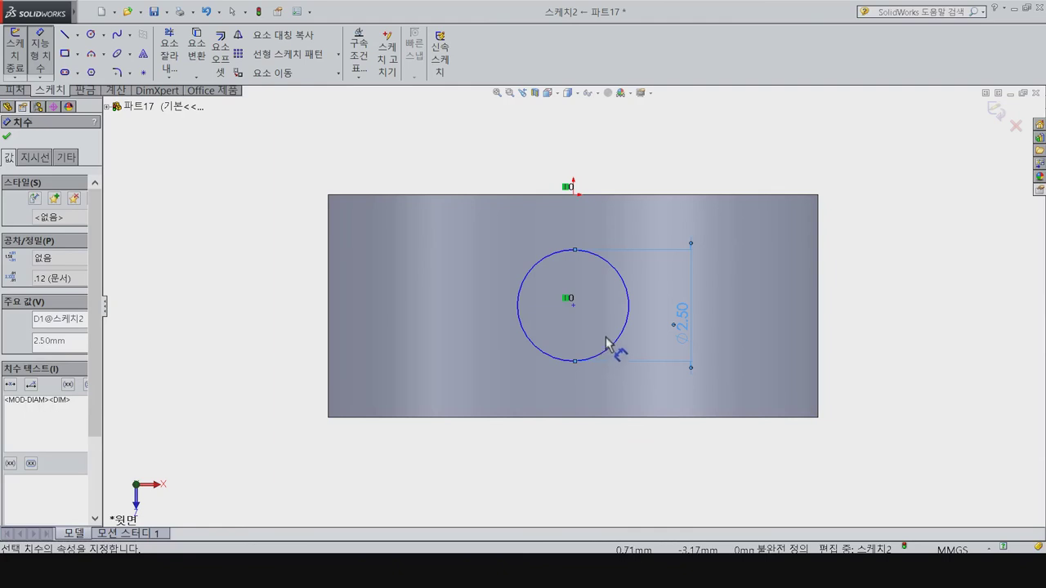
{"action": "key", "text": "Escape"}
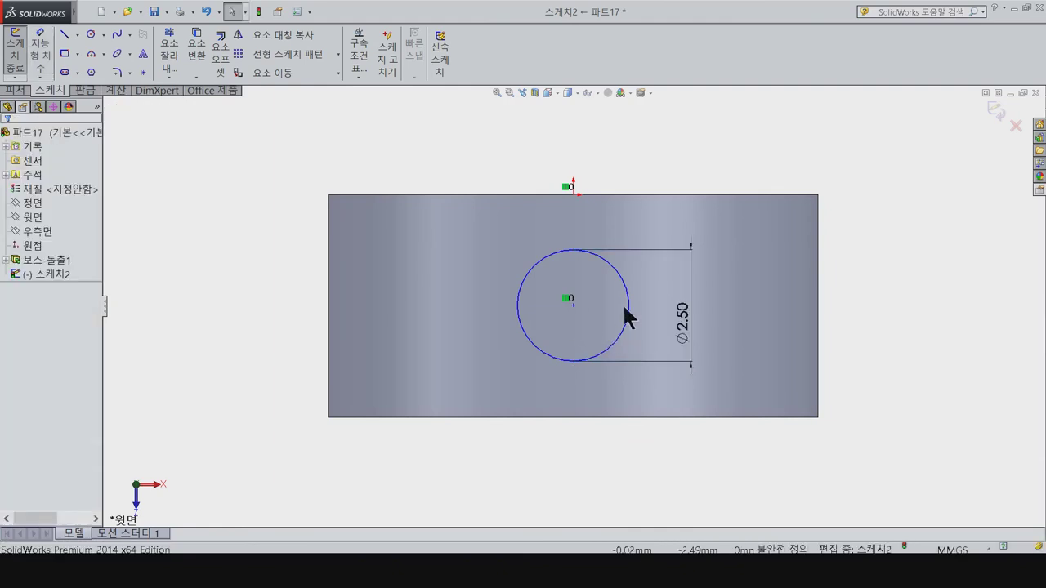
{"action": "left_click", "coordinate": [817, 313]}
{"action": "left_click", "coordinate": [657, 295]}
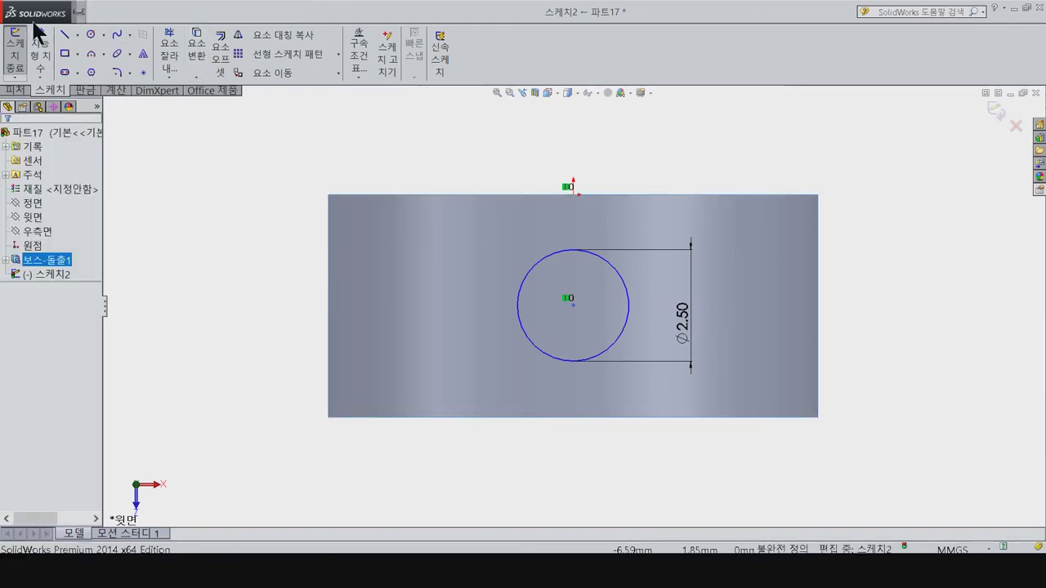
Step: Draw a centreline across the part from its left edge to its right edge
{"action": "left_click", "coordinate": [78, 35]}
{"action": "left_click", "coordinate": [79, 54]}
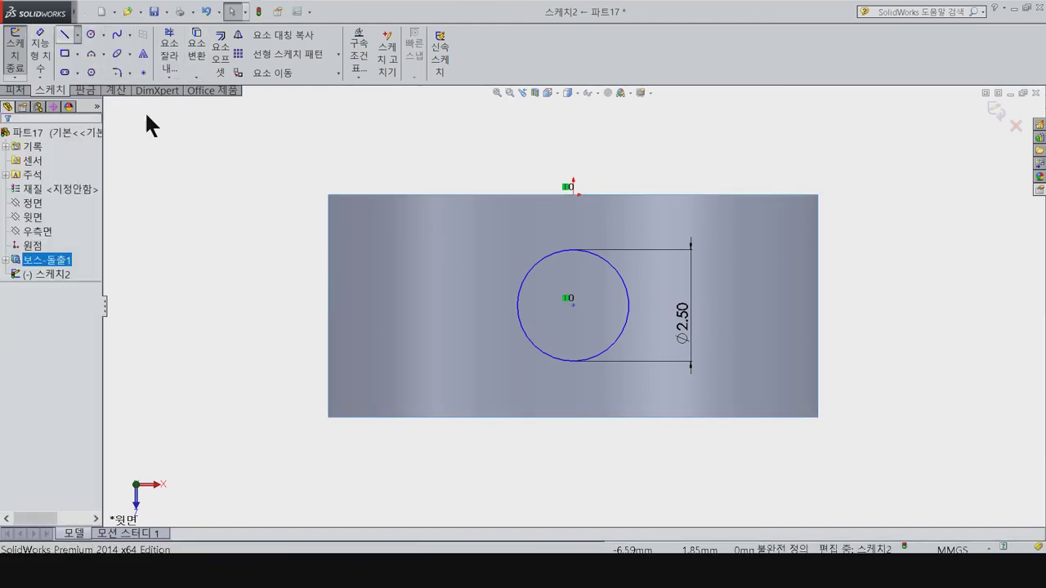
{"action": "left_click", "coordinate": [326, 305]}
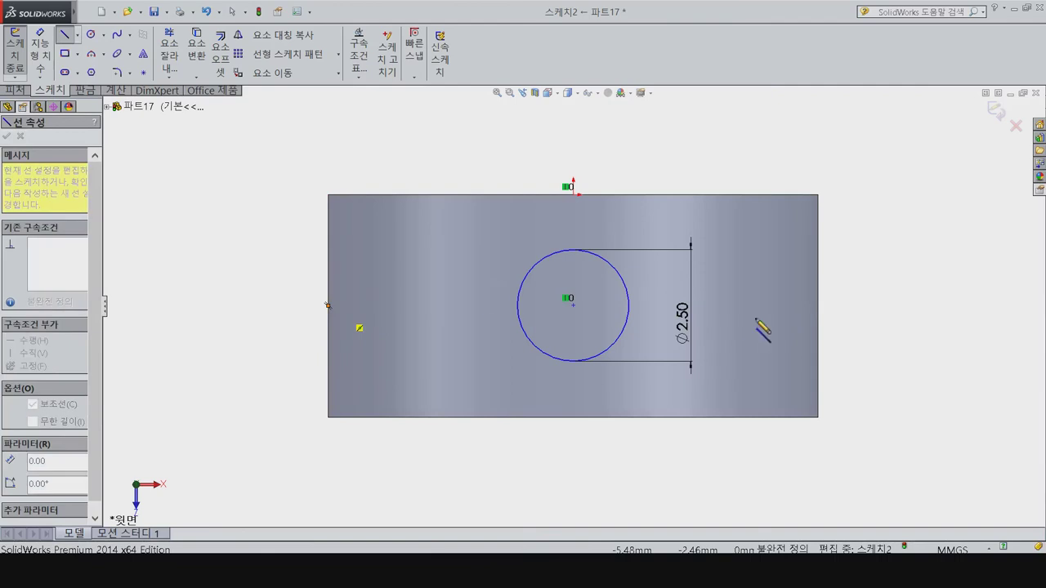
{"action": "left_click", "coordinate": [817, 305]}
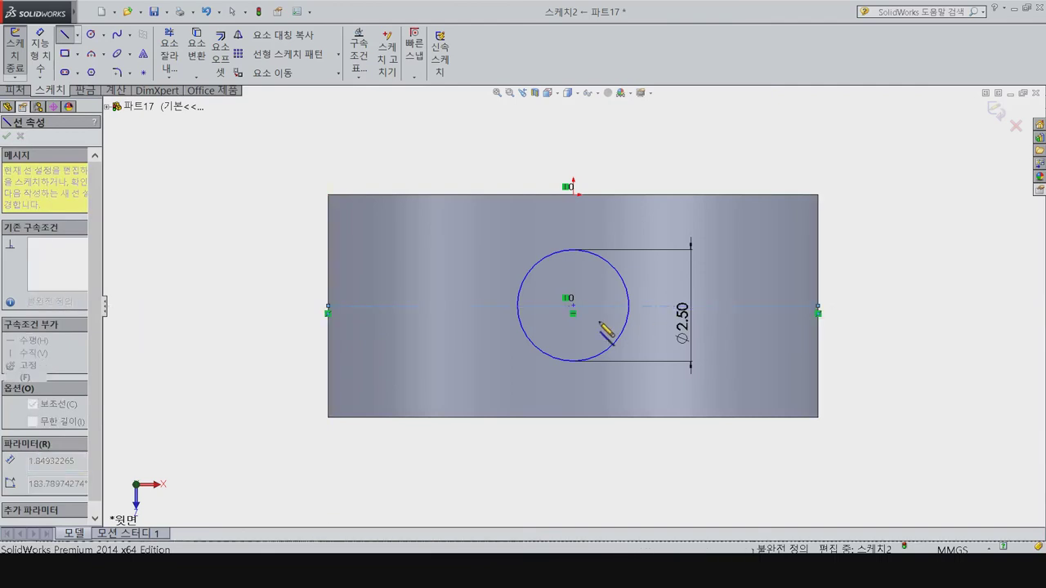
{"action": "key", "text": "Escape"}
Step: Place the circle centre at the centreline's Midpoint, then start an Extruded Cut
{"action": "left_click", "coordinate": [615, 272]}
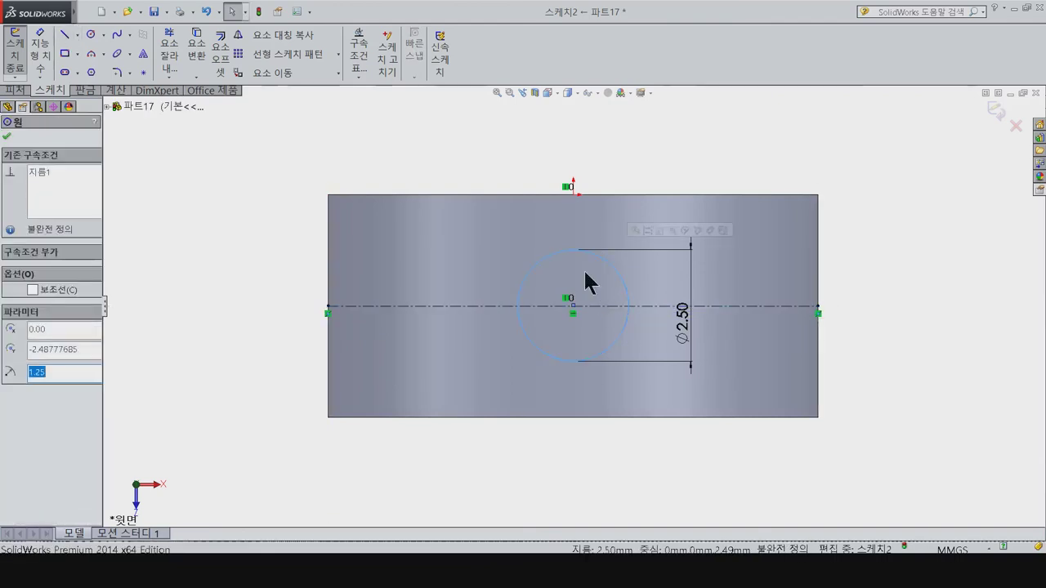
{"action": "left_click", "coordinate": [589, 307], "text": "ctrl"}
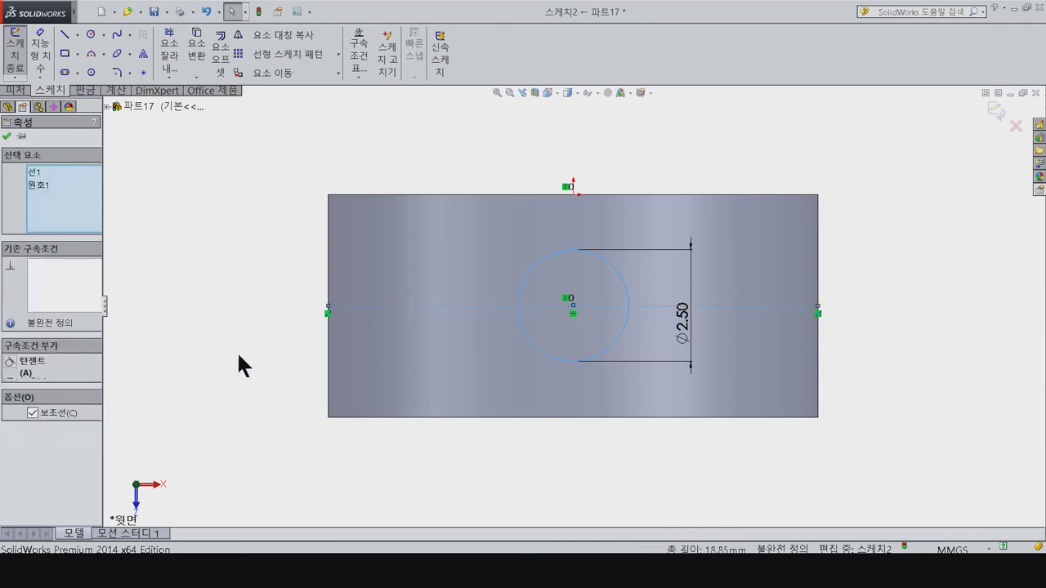
{"action": "left_click", "coordinate": [379, 487]}
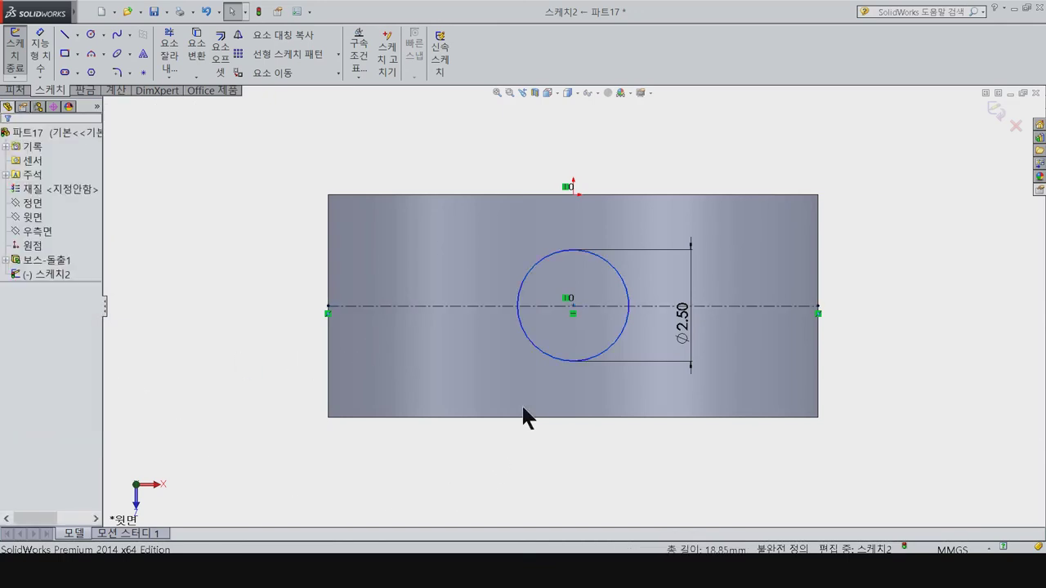
{"action": "left_click", "coordinate": [572, 310]}
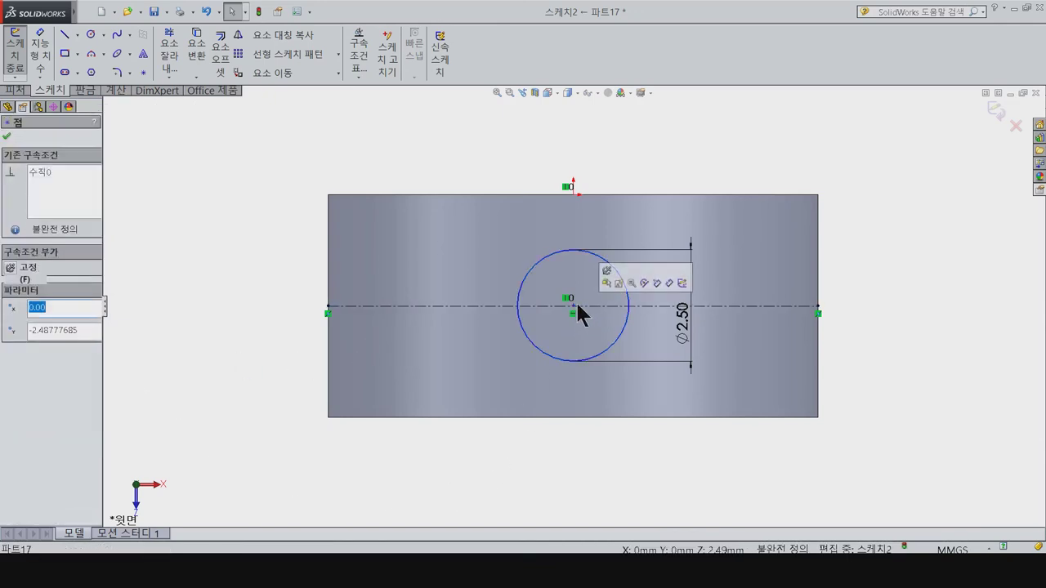
{"action": "key", "text": "Return"}
{"action": "left_click", "coordinate": [351, 307], "text": "ctrl"}
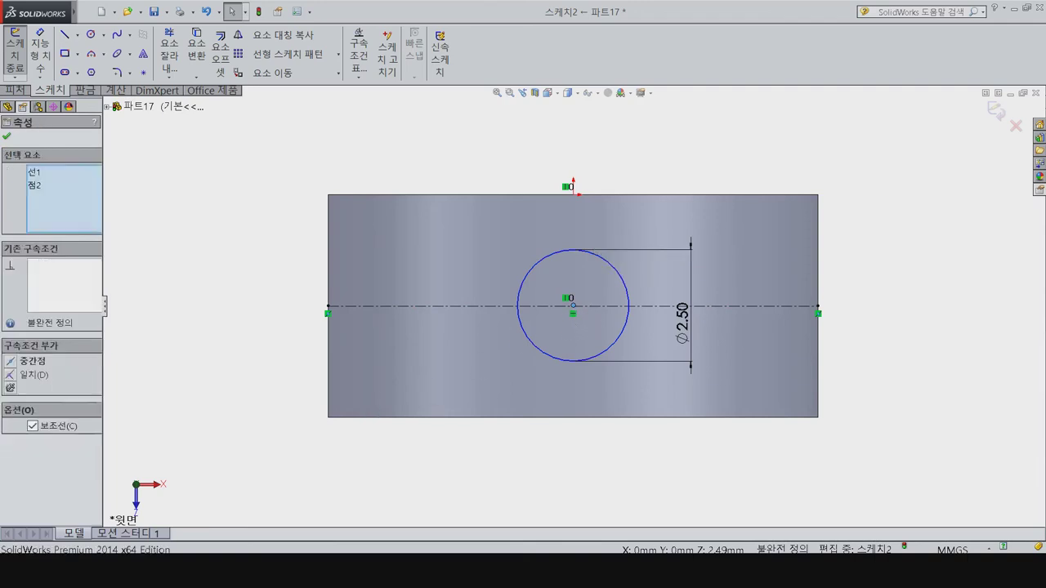
{"action": "left_click", "coordinate": [31, 366]}
{"action": "left_click", "coordinate": [507, 457]}
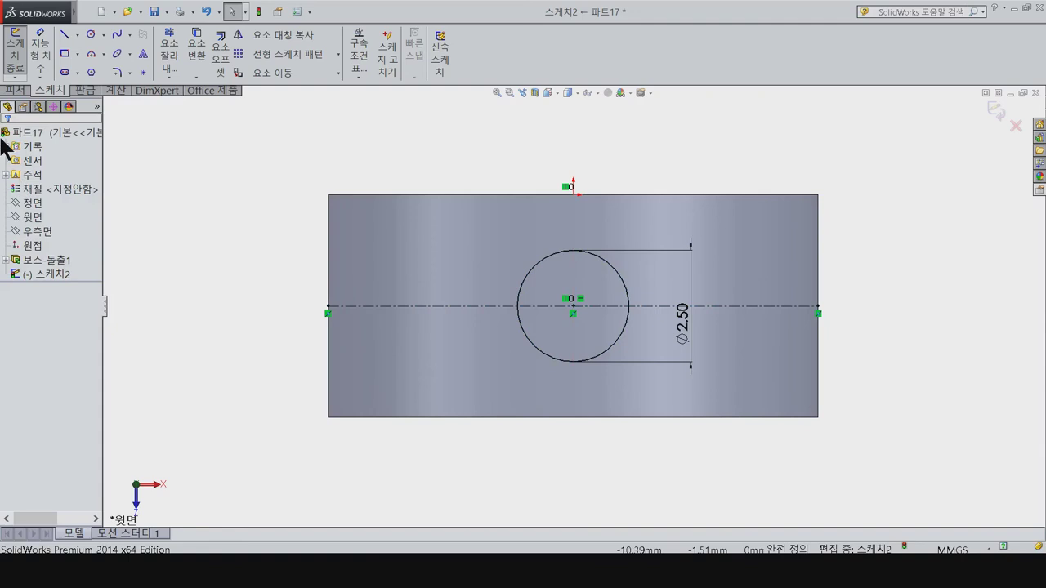
{"action": "left_click", "coordinate": [27, 90]}
{"action": "left_click", "coordinate": [196, 52]}
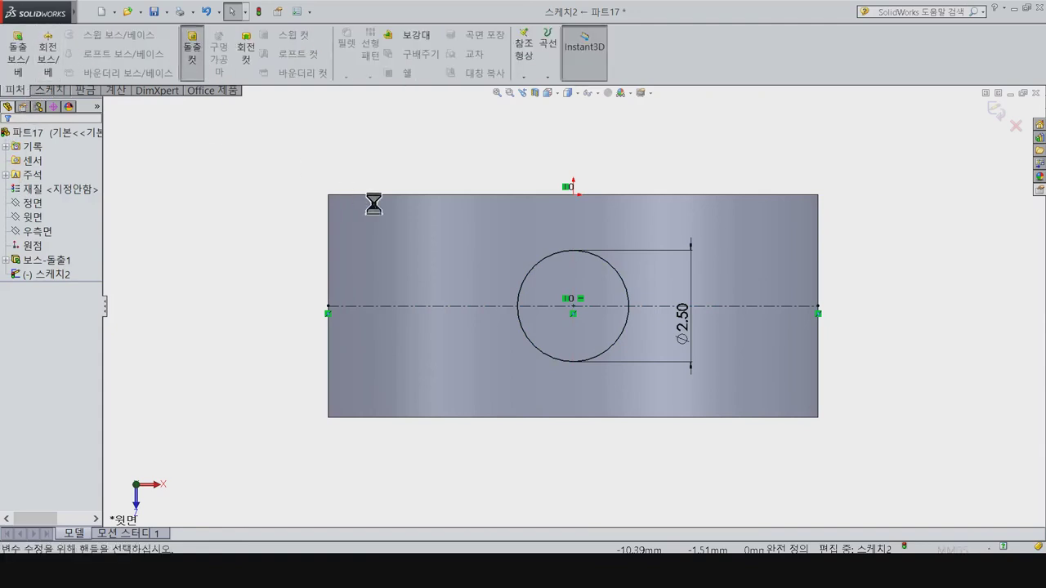
Step: Cut the Ø2.50 cross hole 10 mm in Direction 1 and 1 mm in Direction 2
{"action": "middle_click_drag", "start_coordinate": [578, 128], "coordinate": [593, 107]}
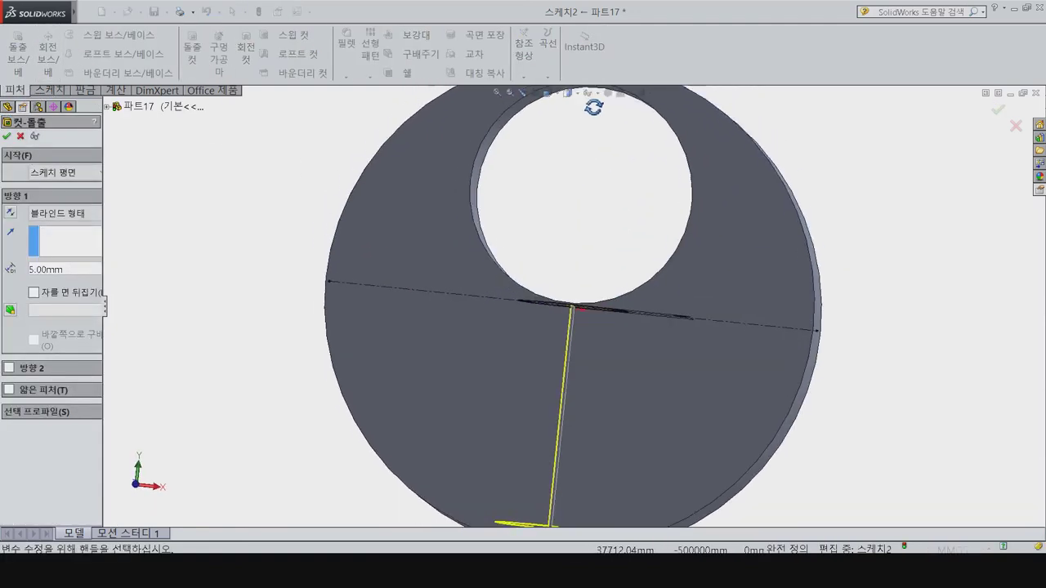
{"action": "left_click", "coordinate": [9, 368]}
{"action": "type", "text": "1"}
{"action": "key", "text": "Return"}
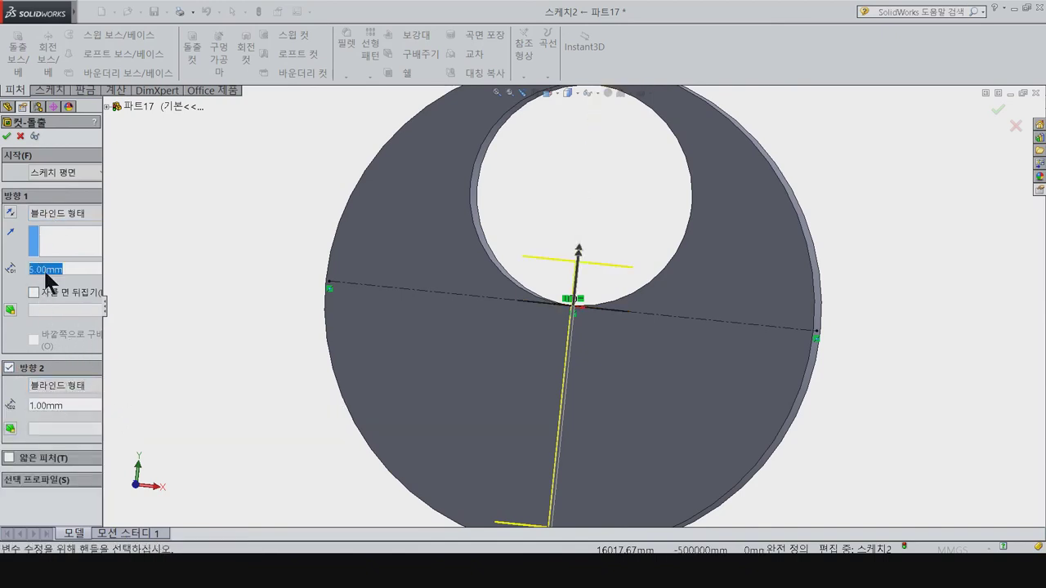
{"action": "type", "text": "10"}
{"action": "key", "text": "Return"}
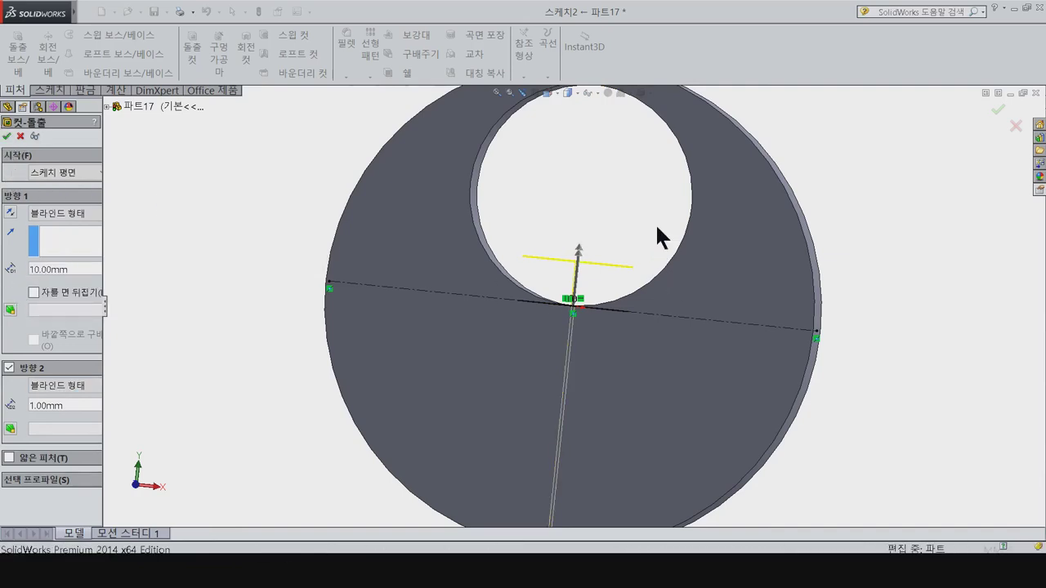
{"action": "middle_click_drag", "start_coordinate": [611, 212], "coordinate": [613, 301]}
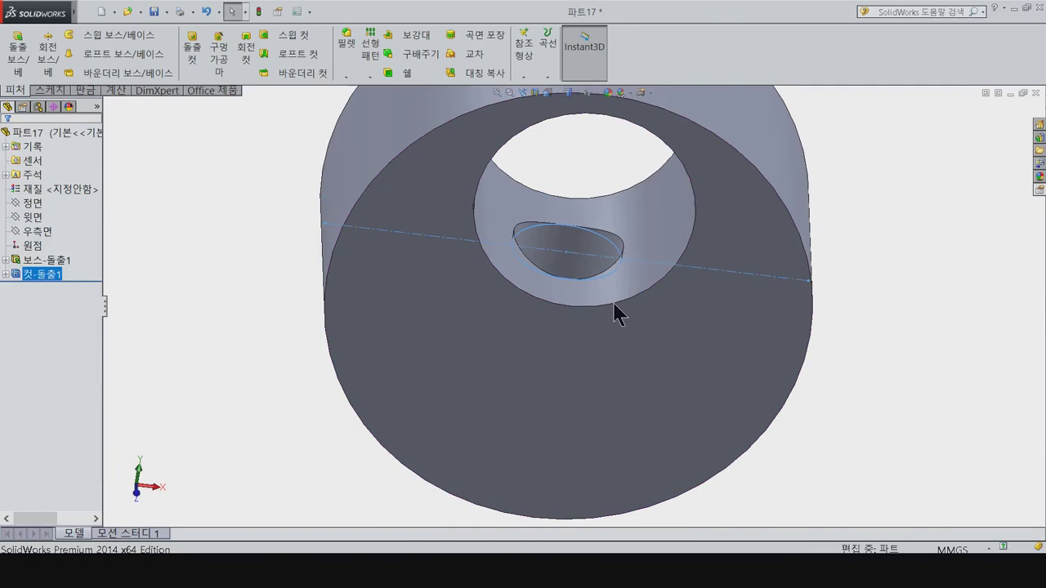
{"action": "key", "text": "ctrl+7"}
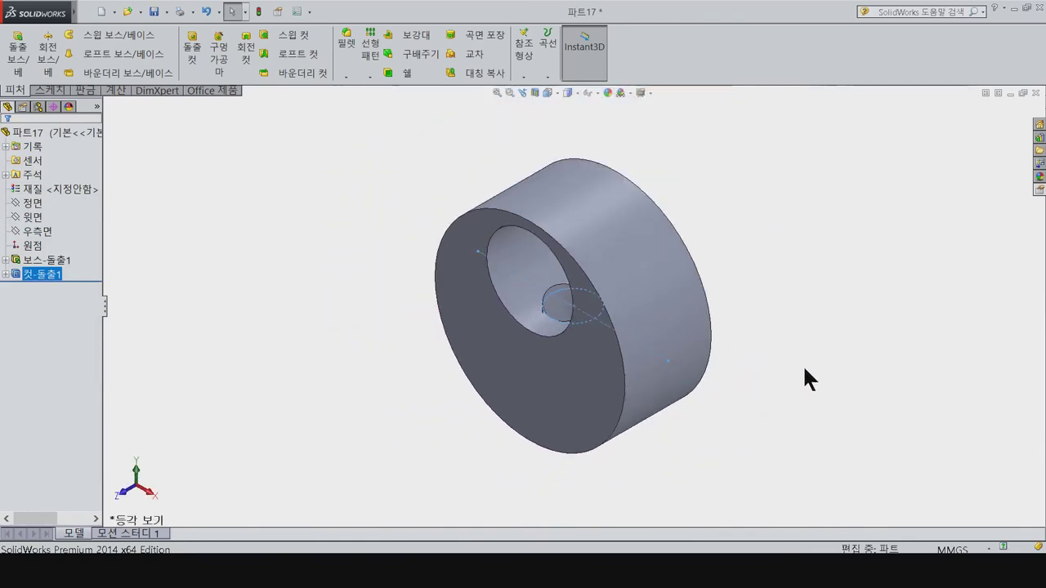
{"action": "left_click", "coordinate": [763, 379]}
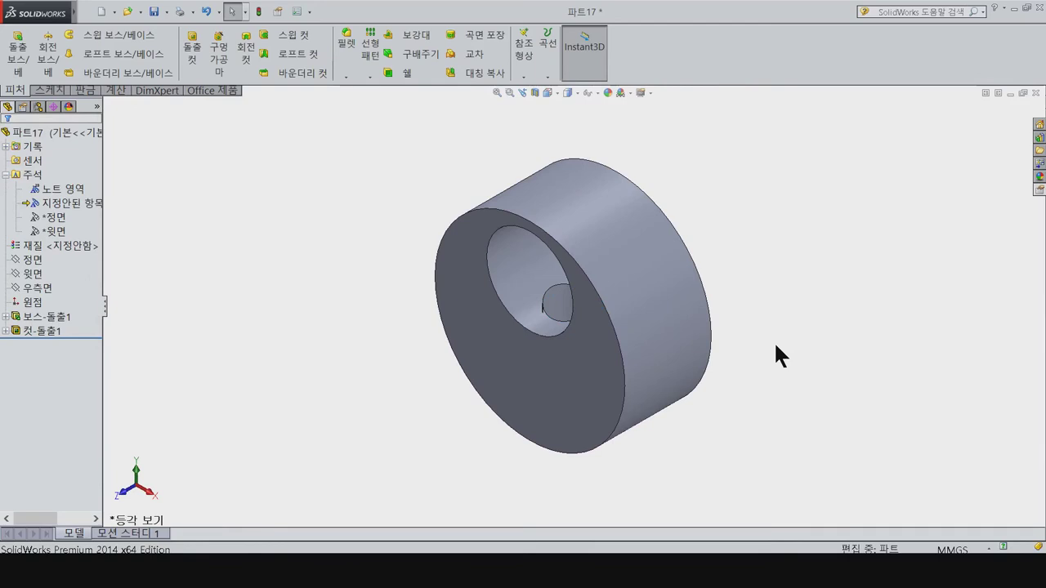
Step: Chamfer the front and back outer circular edges at 0.2 mm by 45°
{"action": "left_click", "coordinate": [347, 75]}
{"action": "type", "text": "0.5"}
{"action": "key", "text": "Return"}
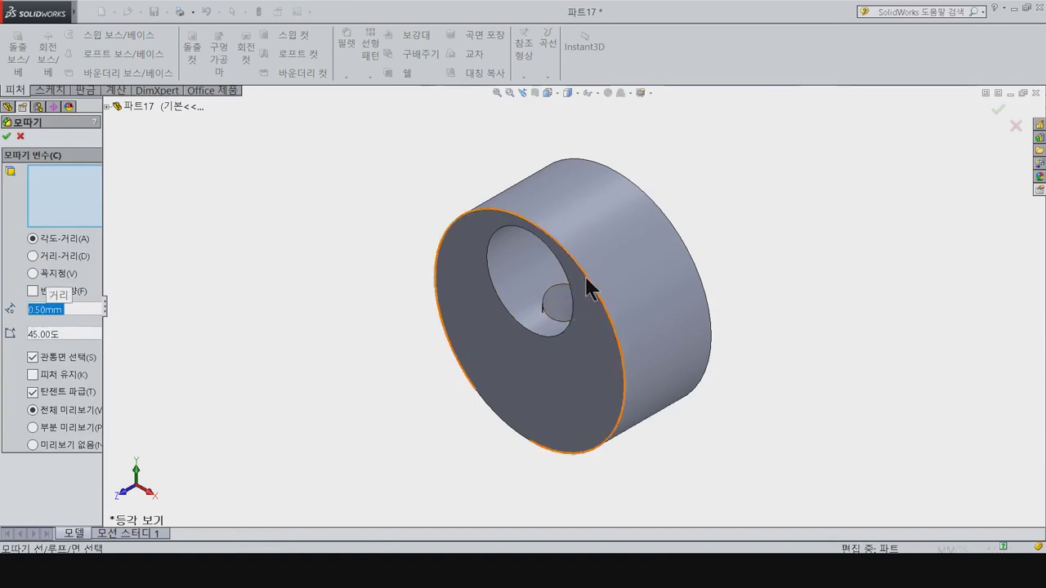
{"action": "left_click", "coordinate": [610, 274]}
{"action": "left_click", "coordinate": [673, 230]}
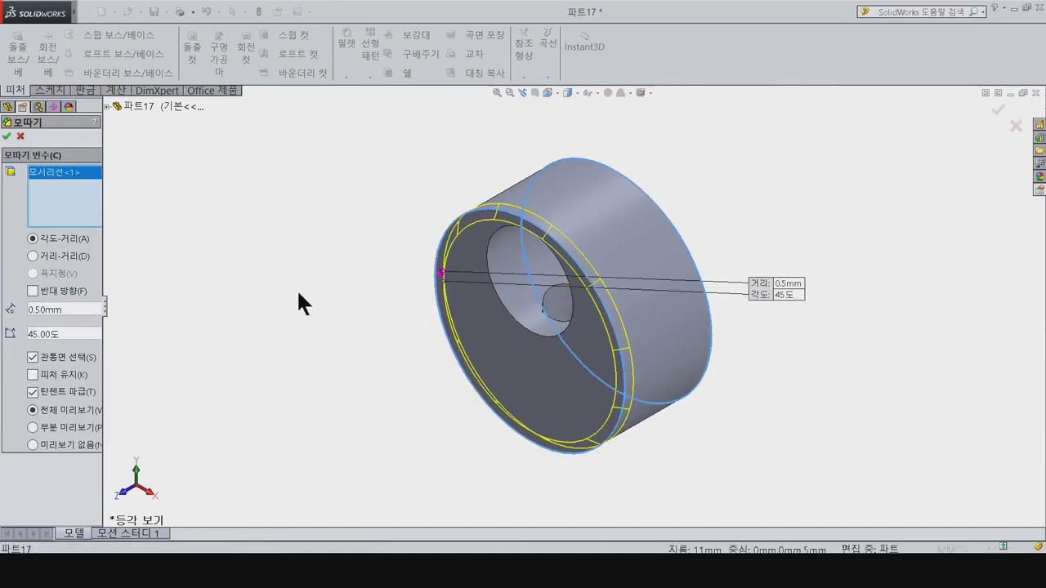
{"action": "double_click", "coordinate": [65, 311]}
{"action": "type", "text": "0.1"}
{"action": "key", "text": "Return"}
{"action": "type", "text": "0.2"}
{"action": "key", "text": "Return"}
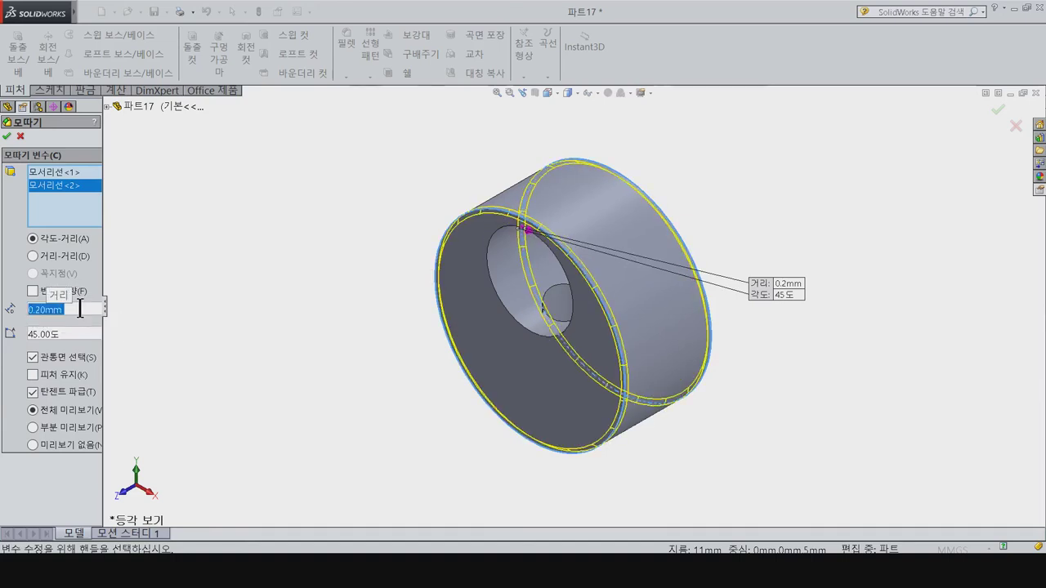
{"action": "key", "text": "Return"}
Step: Check the chamfers, return to isometric view, and bring up Save As
{"action": "mouse_move", "coordinate": [374, 276]}
{"action": "middle_mouse_down"}
{"action": "mouse_move", "coordinate": [401, 194]}
{"action": "mouse_move", "coordinate": [441, 236]}
{"action": "mouse_move", "coordinate": [413, 258]}
{"action": "middle_mouse_up"}
{"action": "key", "text": "ctrl+7"}
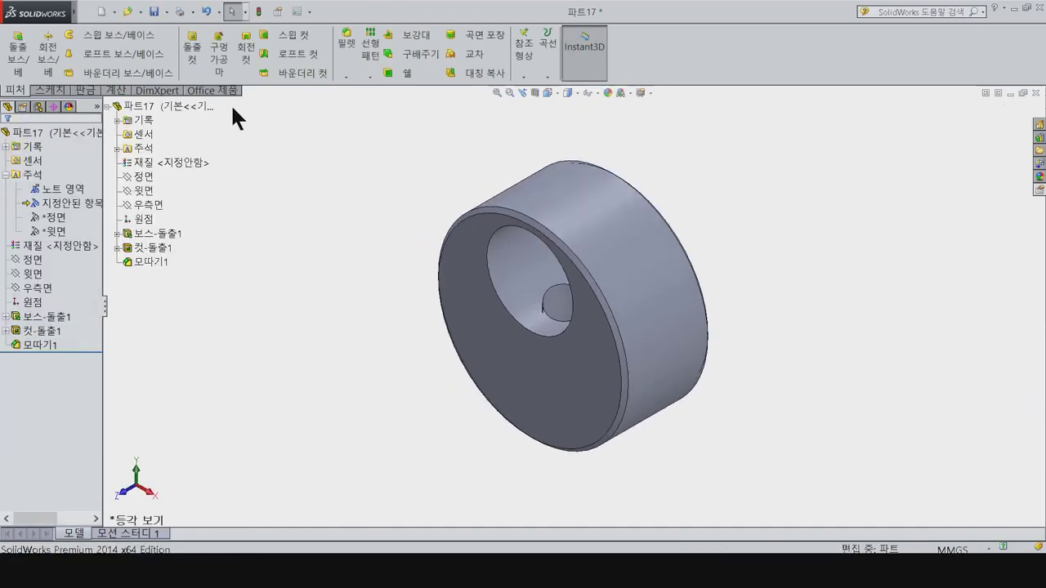
{"action": "left_click", "coordinate": [153, 12]}
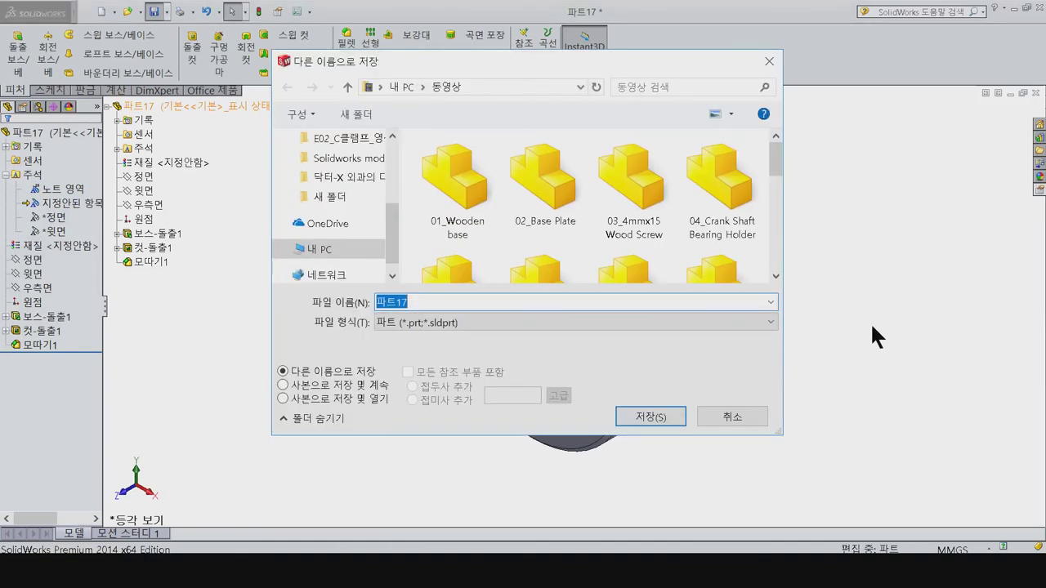
Step: Begin entering the new file name with '13'
{"action": "type", "text": "13"}
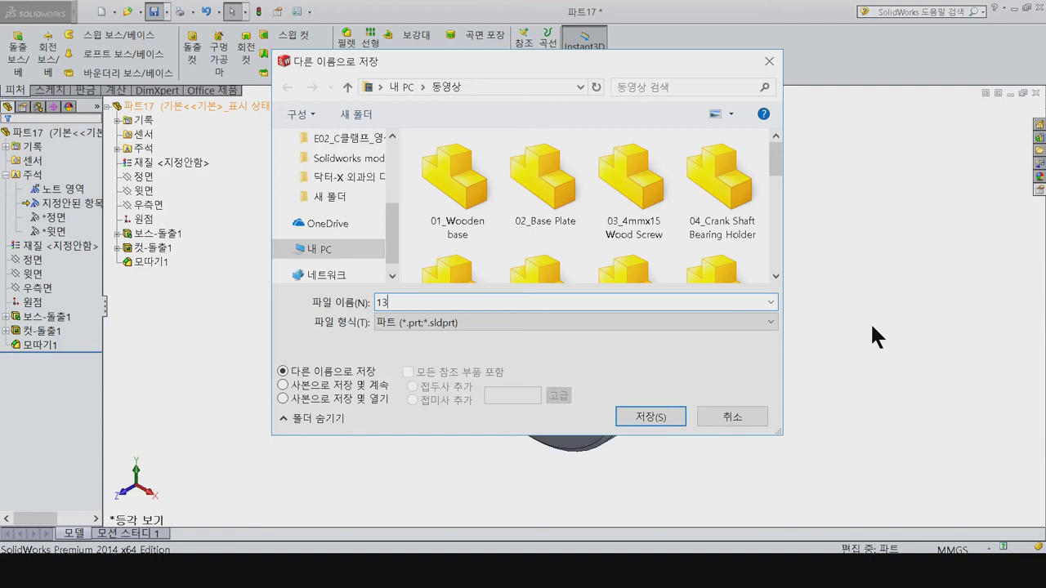
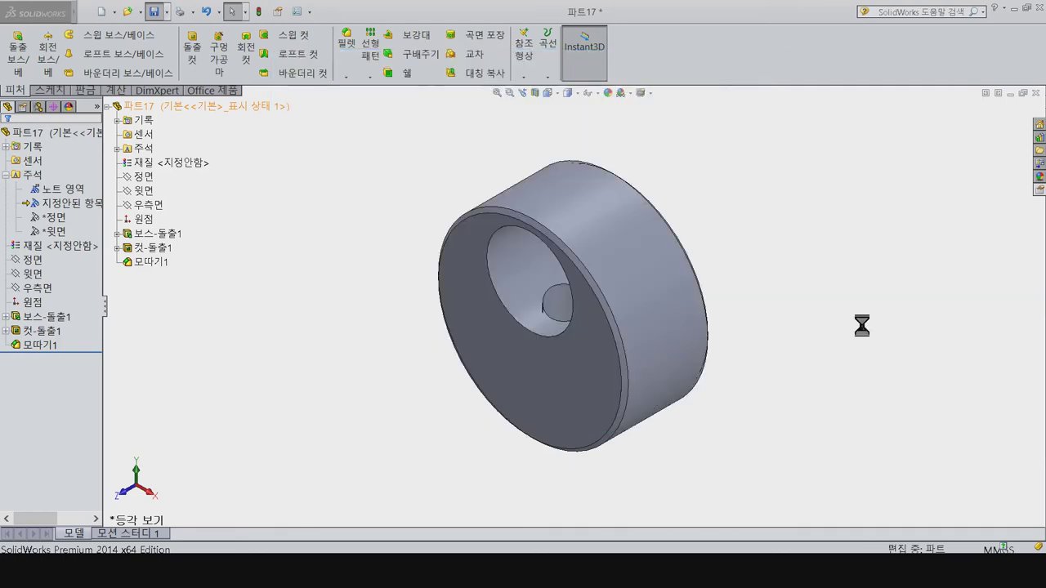
Step: Close the finished part, create a new part and start a sketch on the Front plane
{"action": "key", "text": "ctrl+w"}
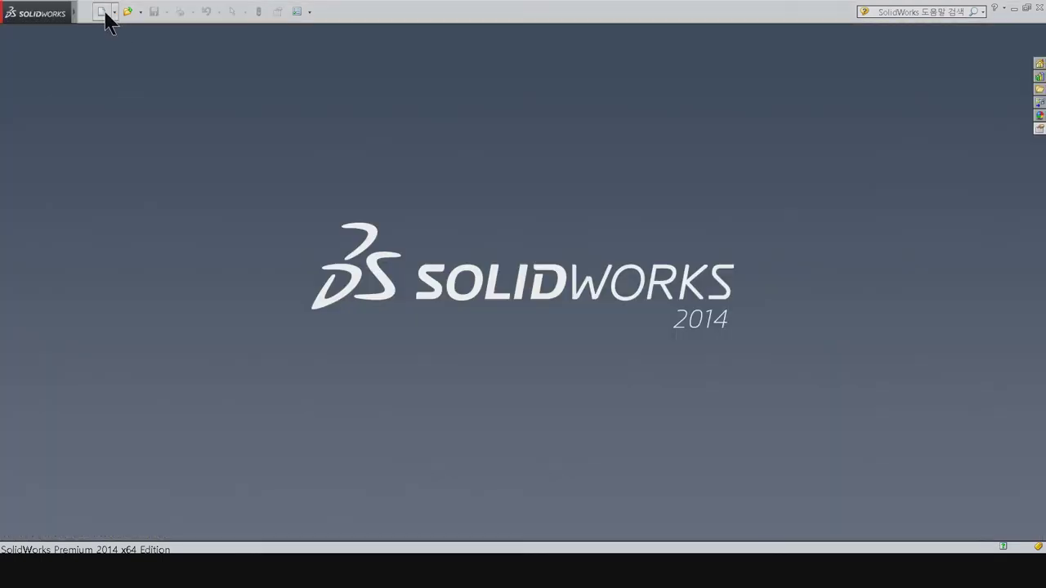
{"action": "left_click", "coordinate": [102, 12]}
{"action": "left_click", "coordinate": [448, 473]}
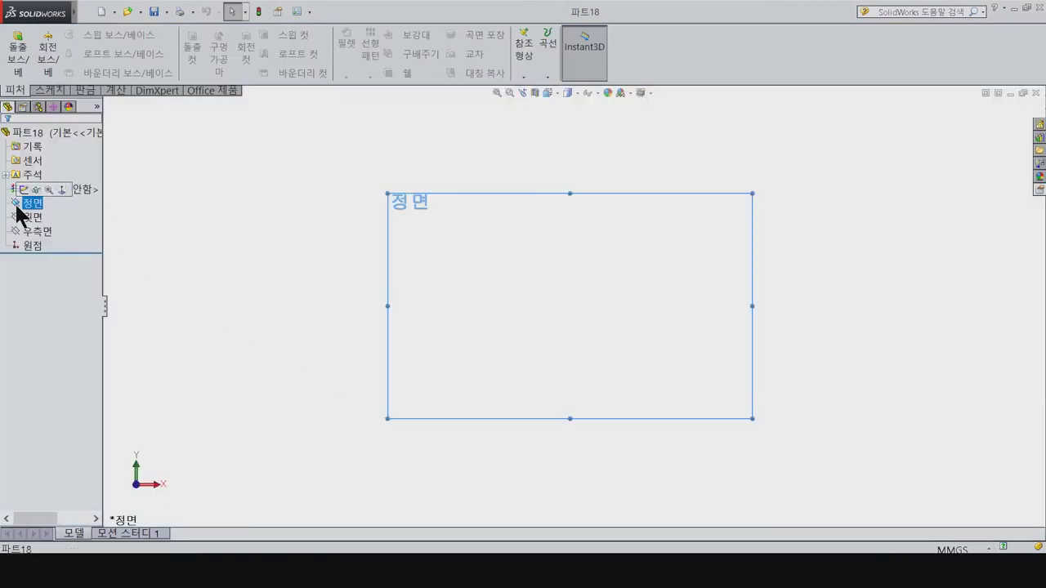
{"action": "left_click", "coordinate": [30, 203]}
{"action": "left_click", "coordinate": [31, 221]}
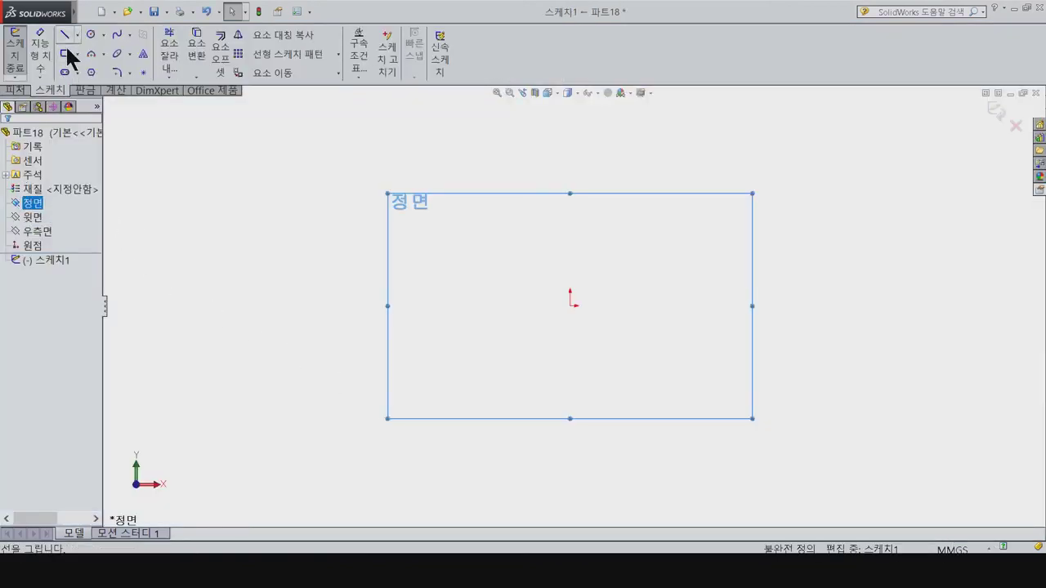
Step: Draw a closed stepped half-profile with lines starting and ending at the origin
{"action": "left_click", "coordinate": [67, 36]}
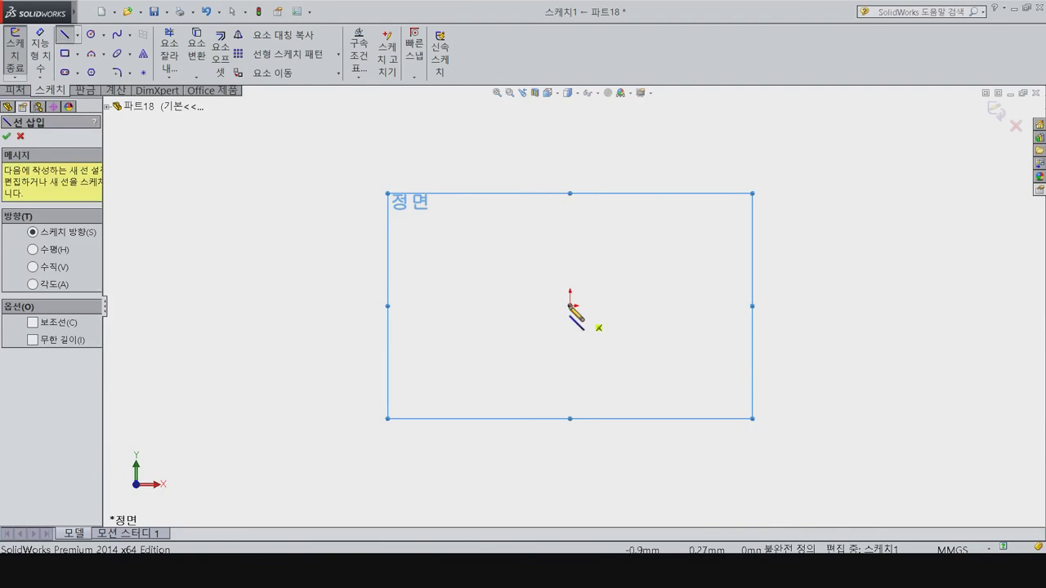
{"action": "left_click", "coordinate": [570, 306]}
{"action": "left_click", "coordinate": [569, 125]}
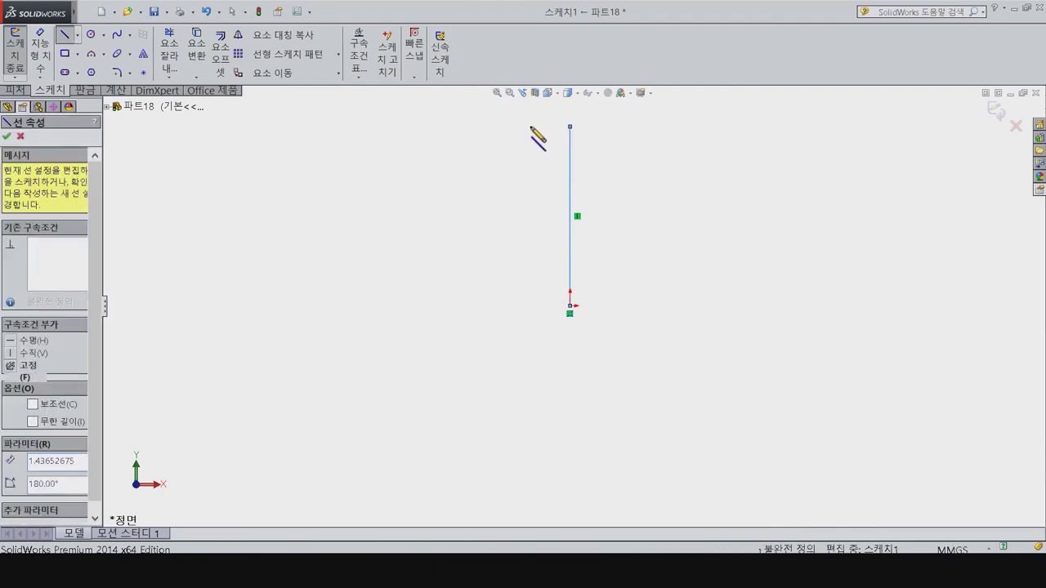
{"action": "left_click", "coordinate": [513, 125]}
{"action": "left_click", "coordinate": [513, 261]}
{"action": "left_click", "coordinate": [547, 261]}
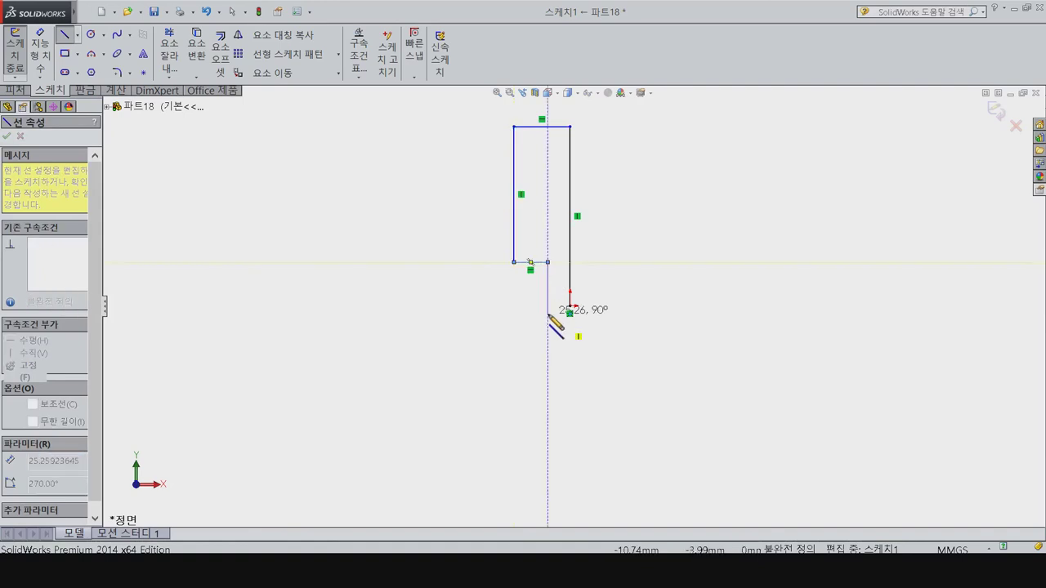
{"action": "left_click", "coordinate": [547, 306]}
{"action": "left_click", "coordinate": [569, 305]}
{"action": "key", "text": "Escape"}
Step: Dimension the bottom width to 2.5 mm and the step height to 6 mm
{"action": "key", "text": "d"}
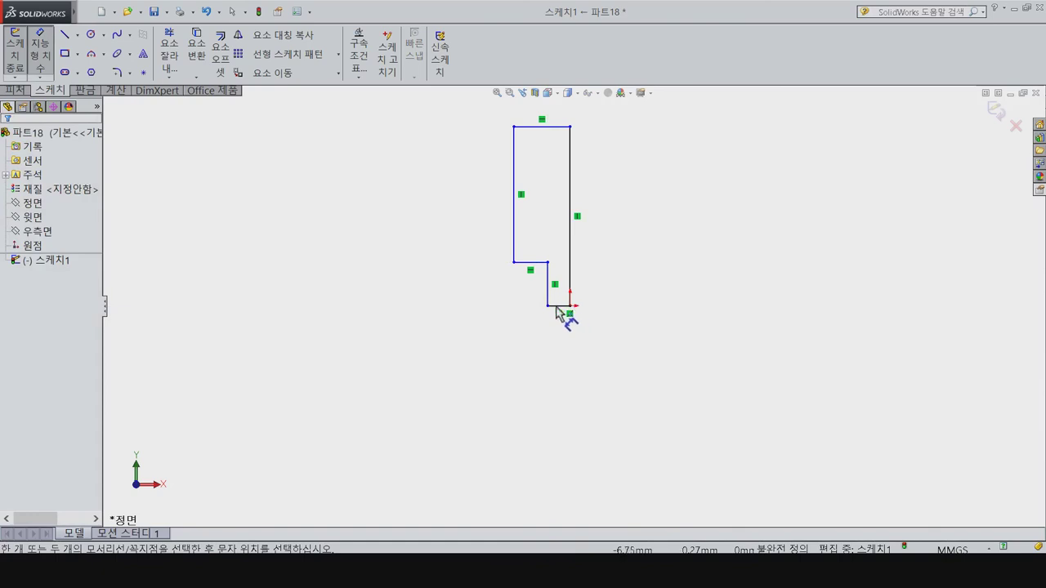
{"action": "left_click", "coordinate": [560, 306]}
{"action": "left_click", "coordinate": [594, 403]}
{"action": "type", "text": "2.5"}
{"action": "key", "text": "Return"}
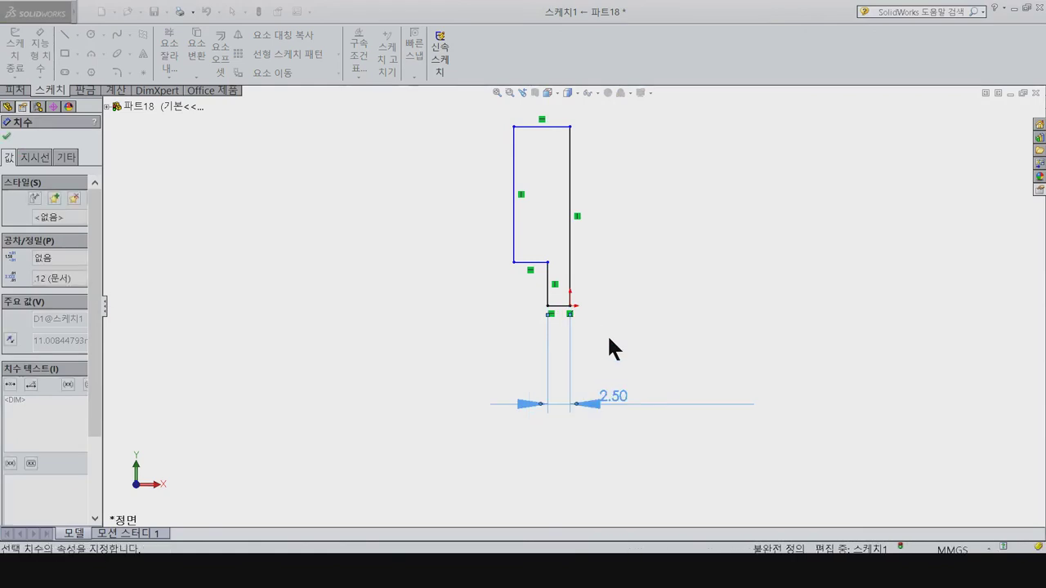
{"action": "left_click", "coordinate": [547, 296]}
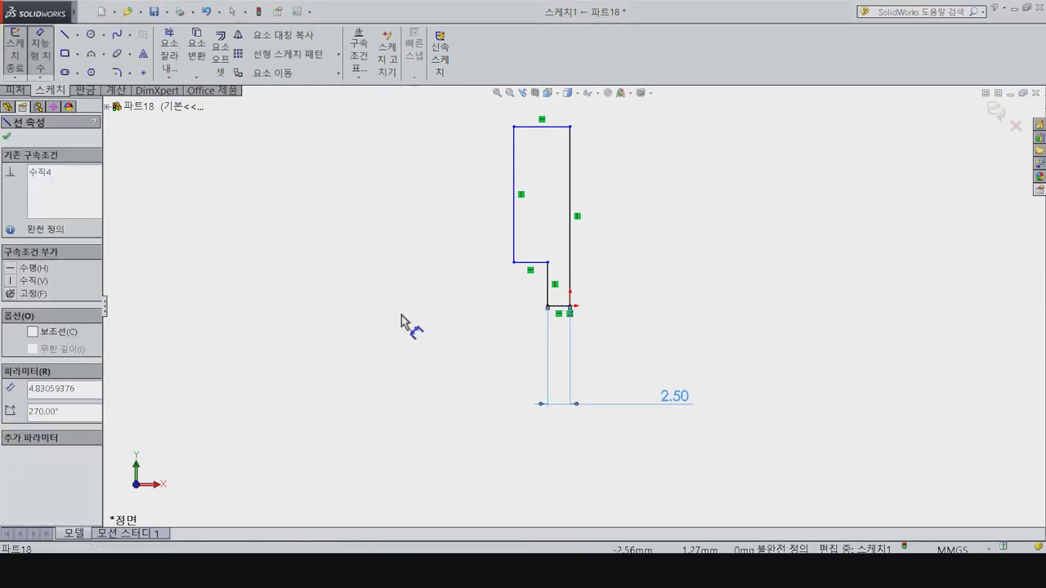
{"action": "left_click", "coordinate": [416, 372]}
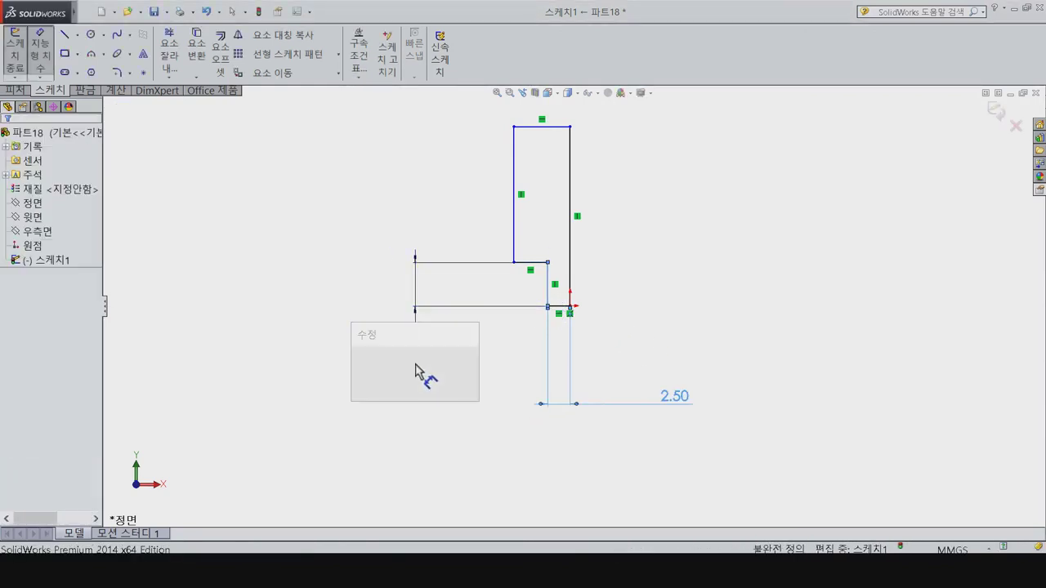
{"action": "type", "text": "6"}
{"action": "key", "text": "Return"}
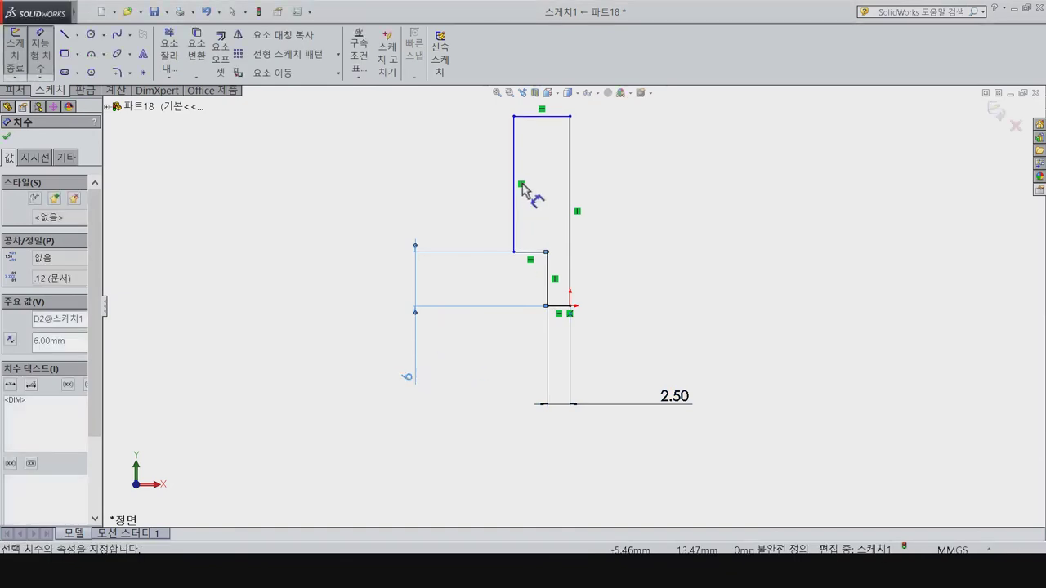
Step: Dimension the long left edge to 31 mm and the top width to 3.5 mm
{"action": "left_click", "coordinate": [513, 218]}
{"action": "left_click", "coordinate": [387, 235]}
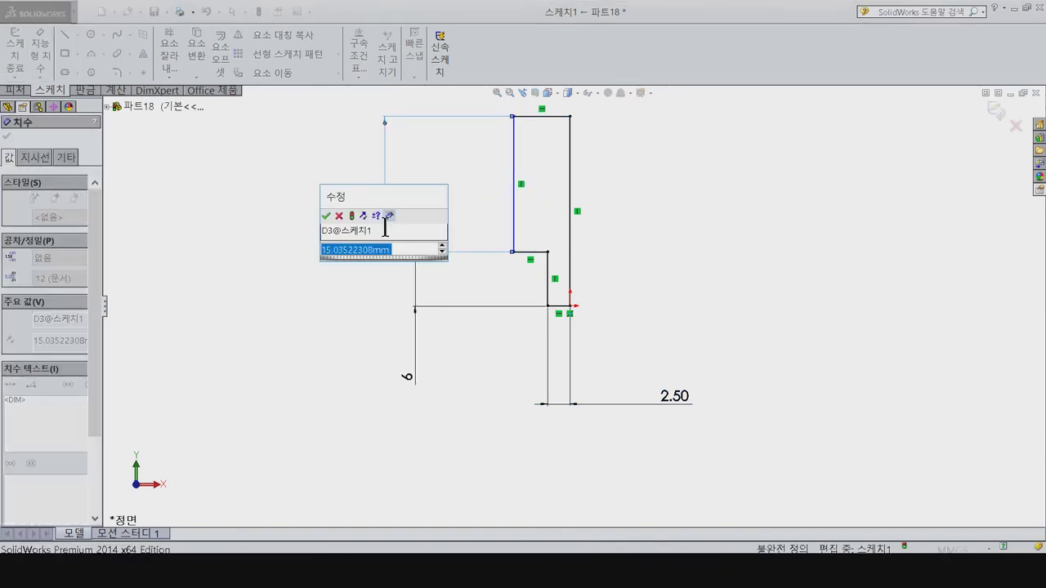
{"action": "type", "text": "31"}
{"action": "key", "text": "Return"}
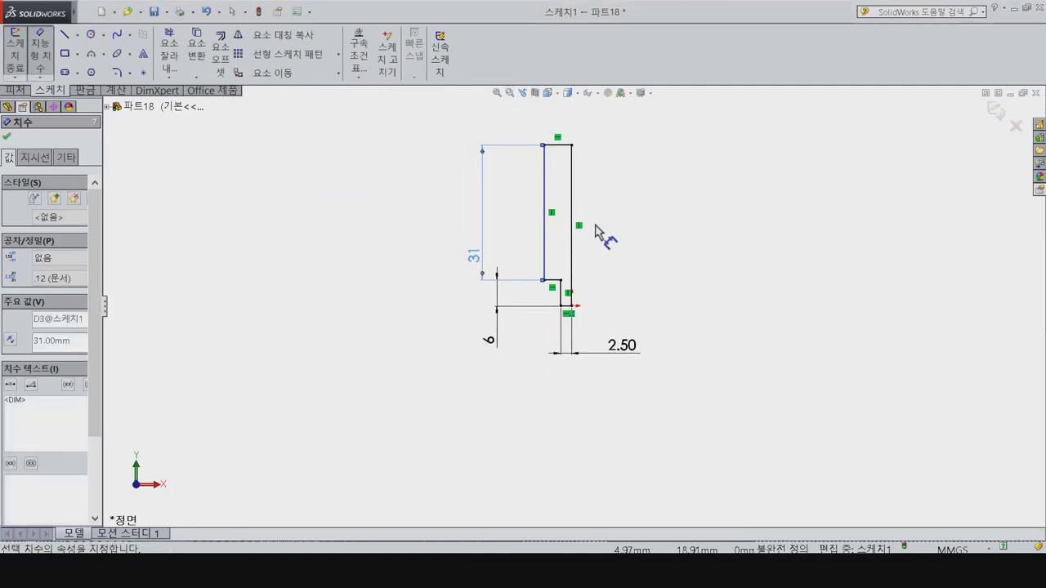
{"action": "scroll", "coordinate": [600, 172], "scroll_direction": "down", "scroll_amount": 2}
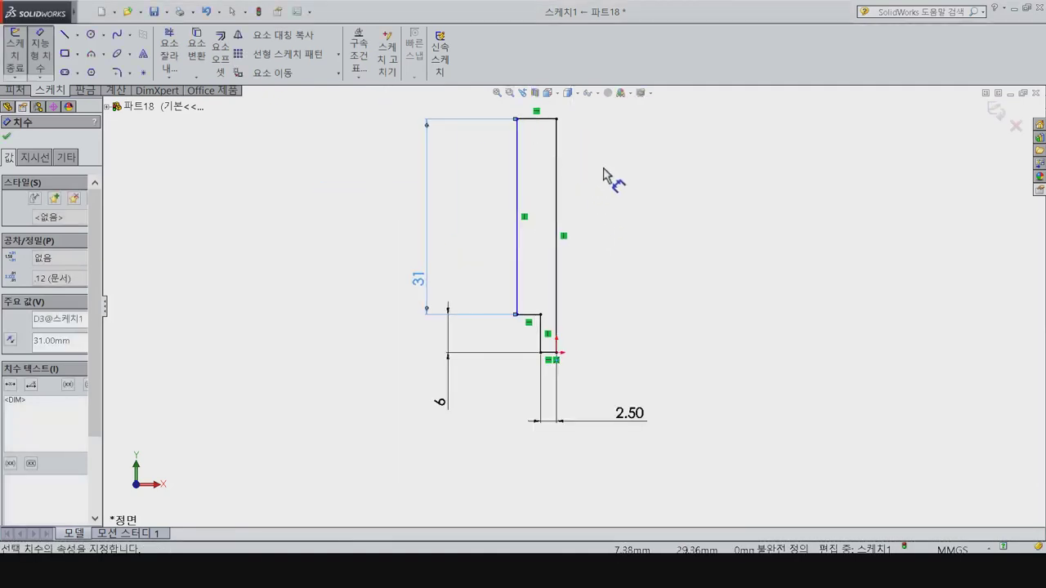
{"action": "left_click", "coordinate": [535, 119]}
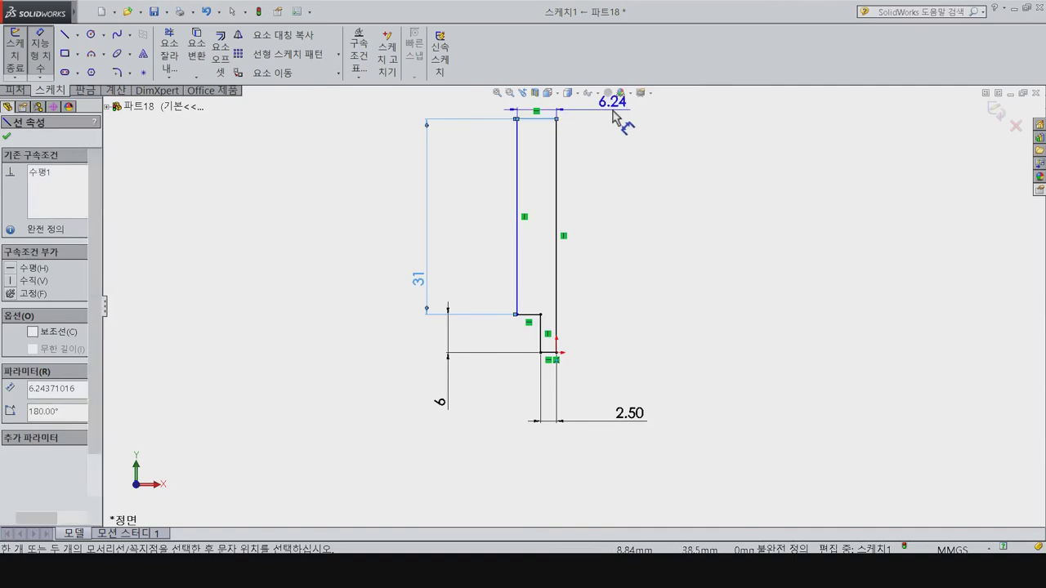
{"action": "left_click", "coordinate": [613, 115]}
{"action": "key", "text": "Return"}
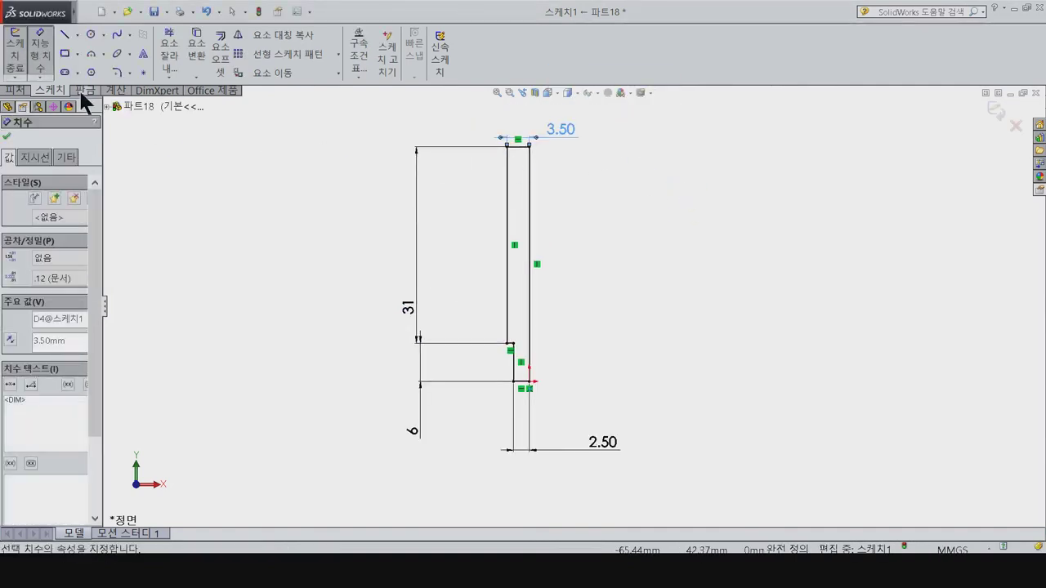
{"action": "left_click", "coordinate": [16, 91]}
{"action": "left_click", "coordinate": [48, 53]}
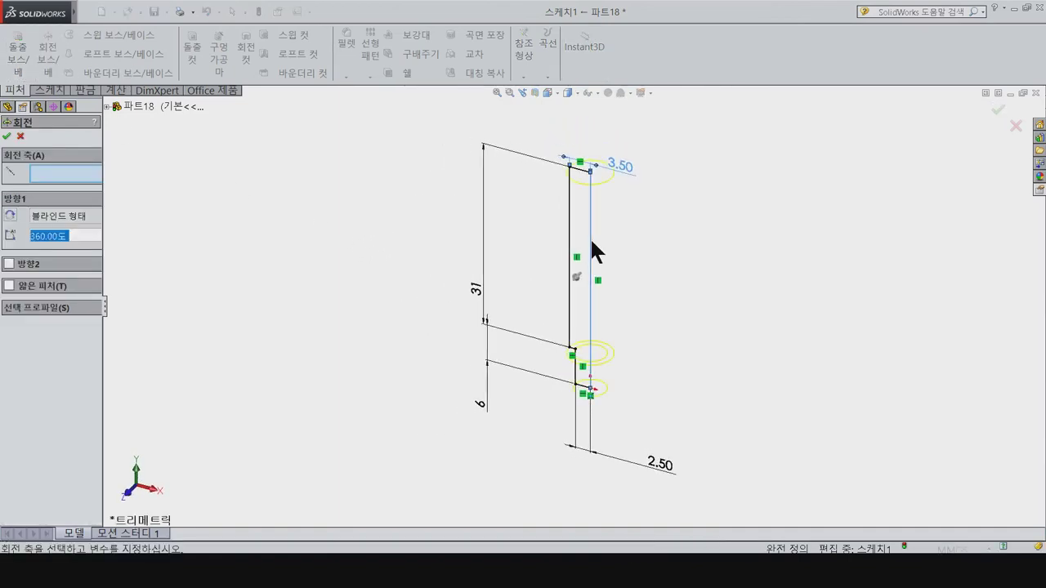
Step: Revolve the profile about its right vertical edge, then start a sketch on the Right plane
{"action": "left_click", "coordinate": [587, 236]}
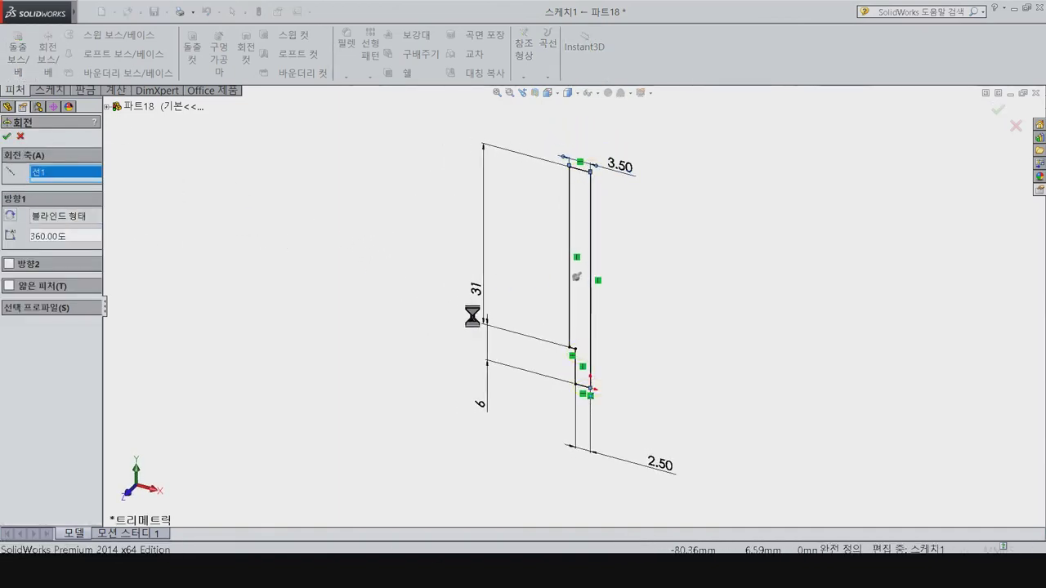
{"action": "key", "text": "Return"}
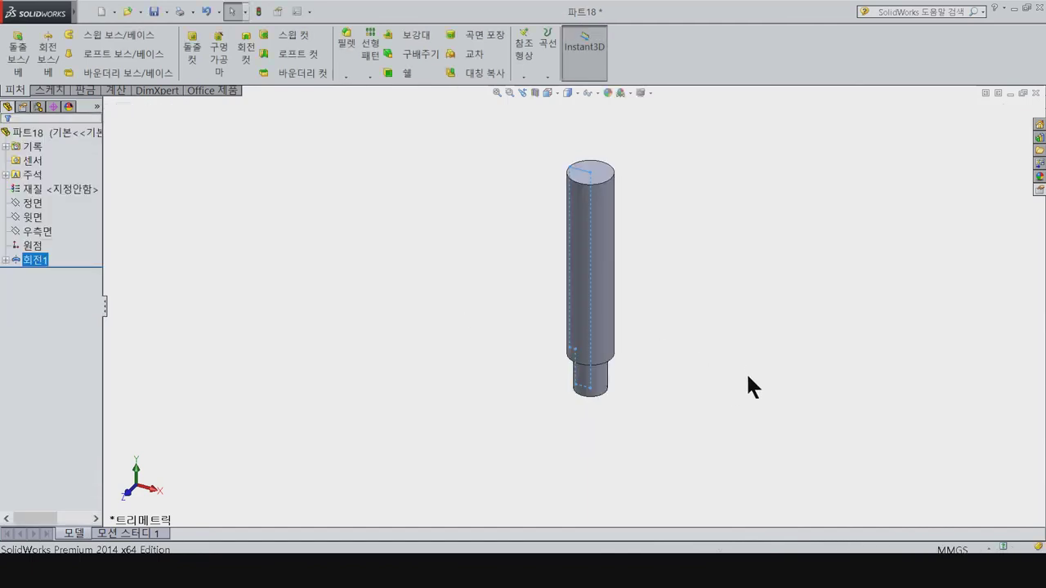
{"action": "left_click", "coordinate": [713, 347]}
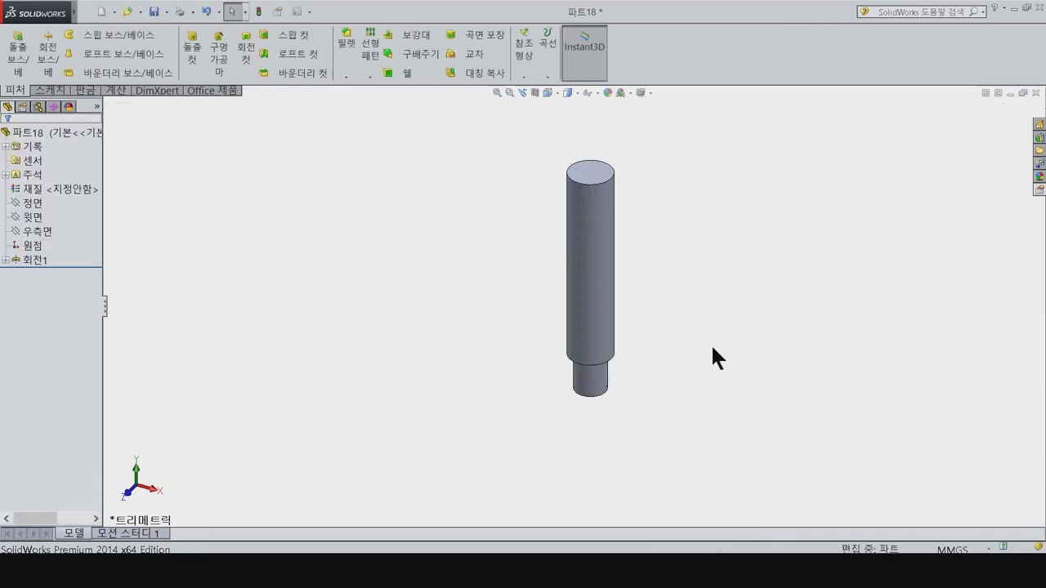
{"action": "left_click", "coordinate": [39, 232]}
{"action": "left_click", "coordinate": [48, 216]}
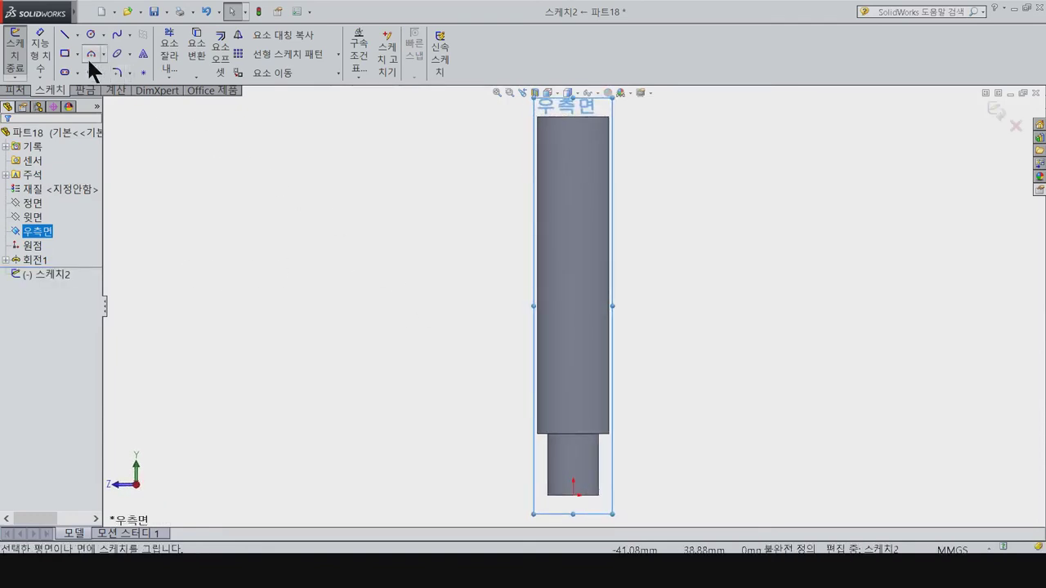
Step: Draw a vertical straight slot on the Right plane sketch
{"action": "left_click", "coordinate": [65, 72]}
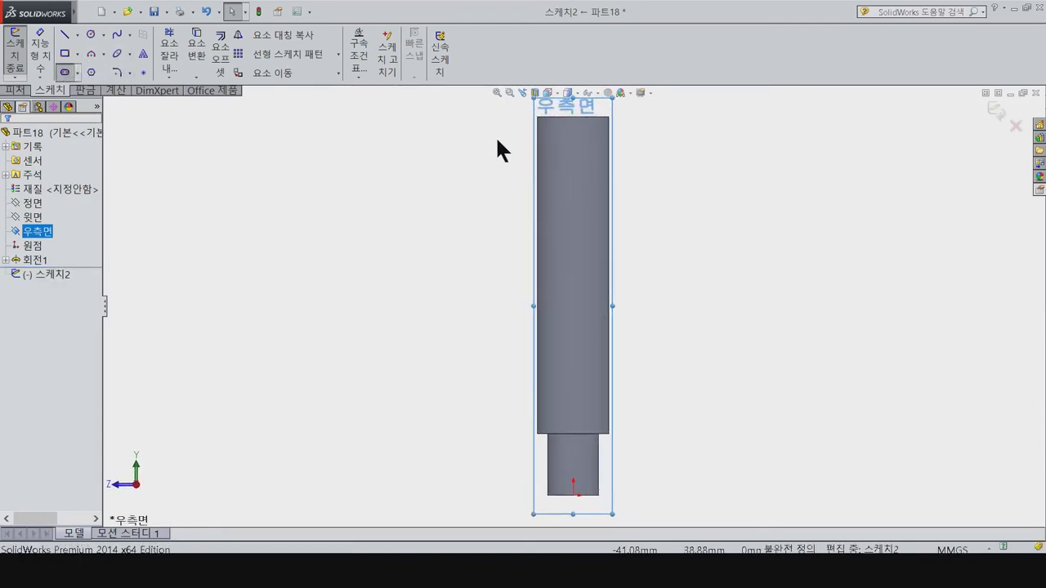
{"action": "left_click", "coordinate": [574, 173]}
{"action": "left_click", "coordinate": [573, 229]}
{"action": "left_click", "coordinate": [587, 243]}
{"action": "right_click_drag", "start_coordinate": [649, 268], "coordinate": [607, 156]}
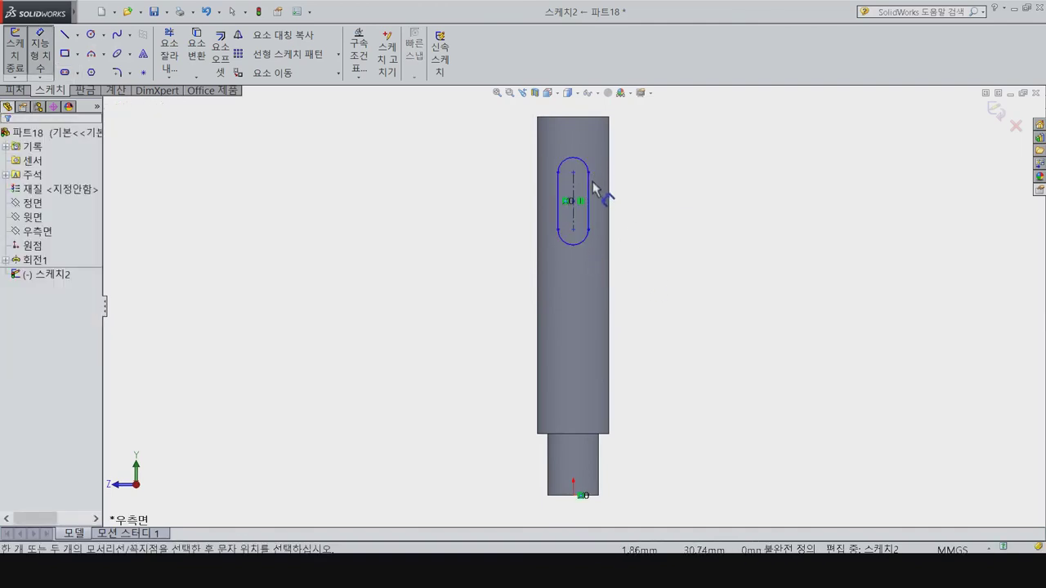
Step: Dimension the slot width to 2.5 mm, discarding an unwanted arc radius dimension
{"action": "left_click", "coordinate": [587, 165]}
{"action": "left_click", "coordinate": [686, 153]}
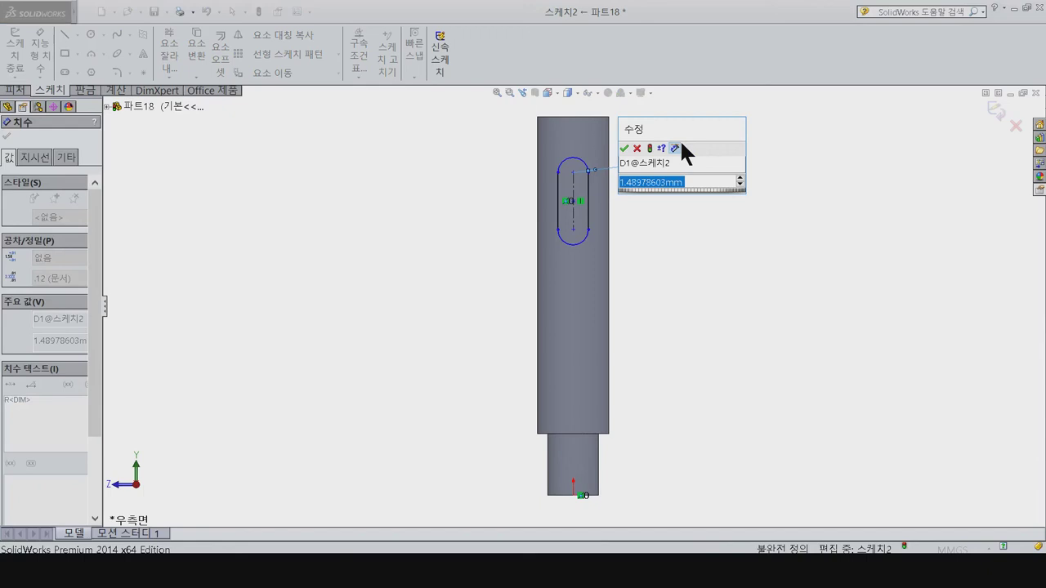
{"action": "key", "text": "Return"}
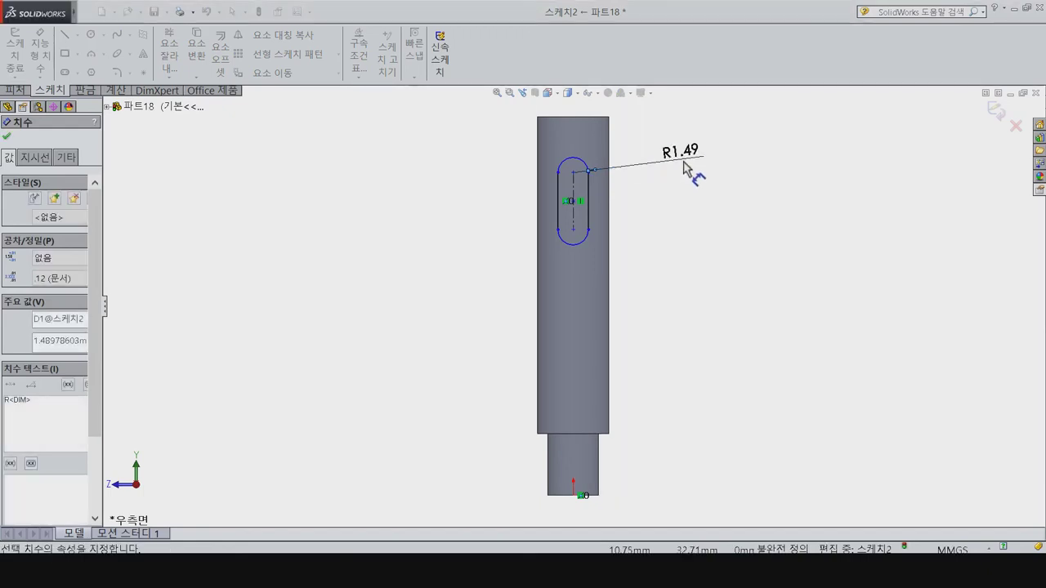
{"action": "key", "text": "ctrl+z"}
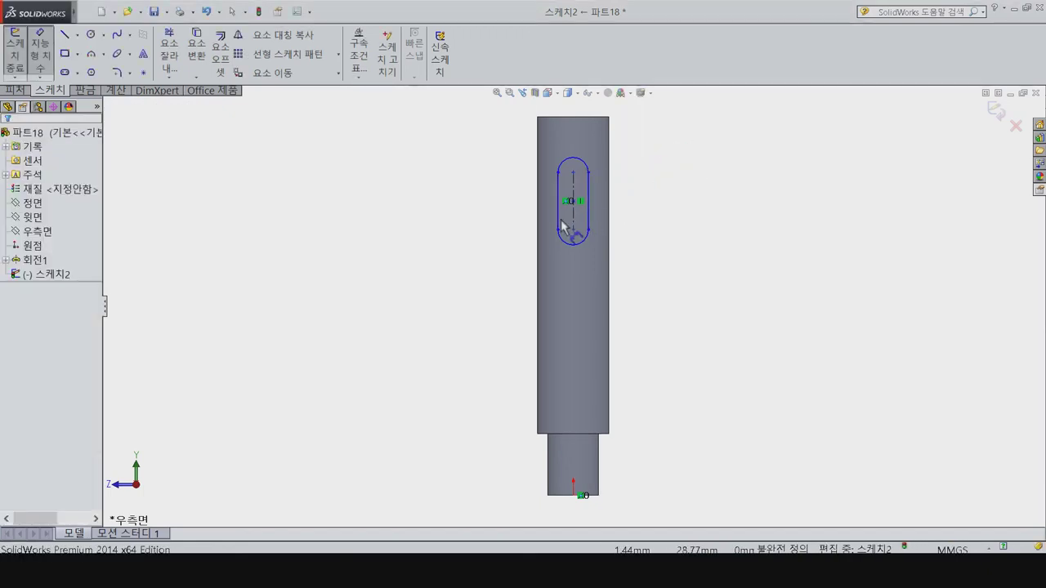
{"action": "left_click", "coordinate": [558, 222]}
{"action": "left_click", "coordinate": [589, 208]}
{"action": "left_click", "coordinate": [723, 224]}
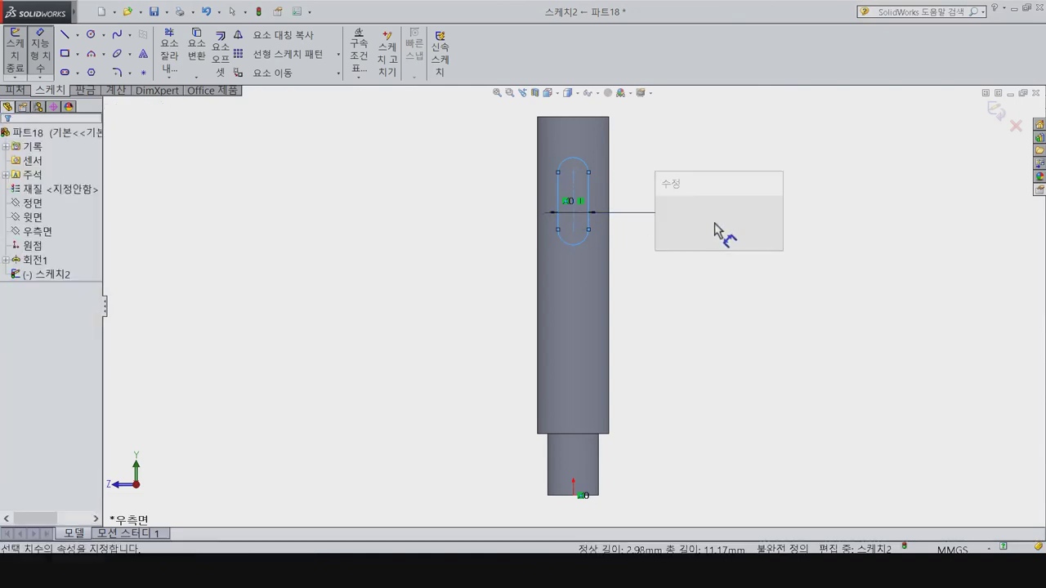
{"action": "type", "text": "2.5"}
{"action": "key", "text": "Return"}
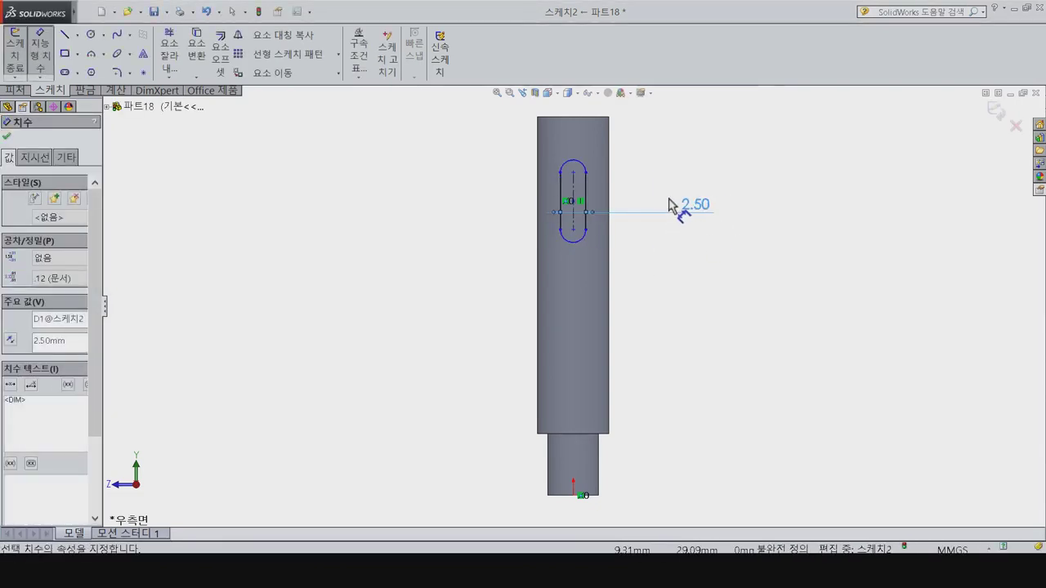
Step: Dimension the slot 31.50 mm up from the part's bottom end
{"action": "left_click", "coordinate": [576, 204]}
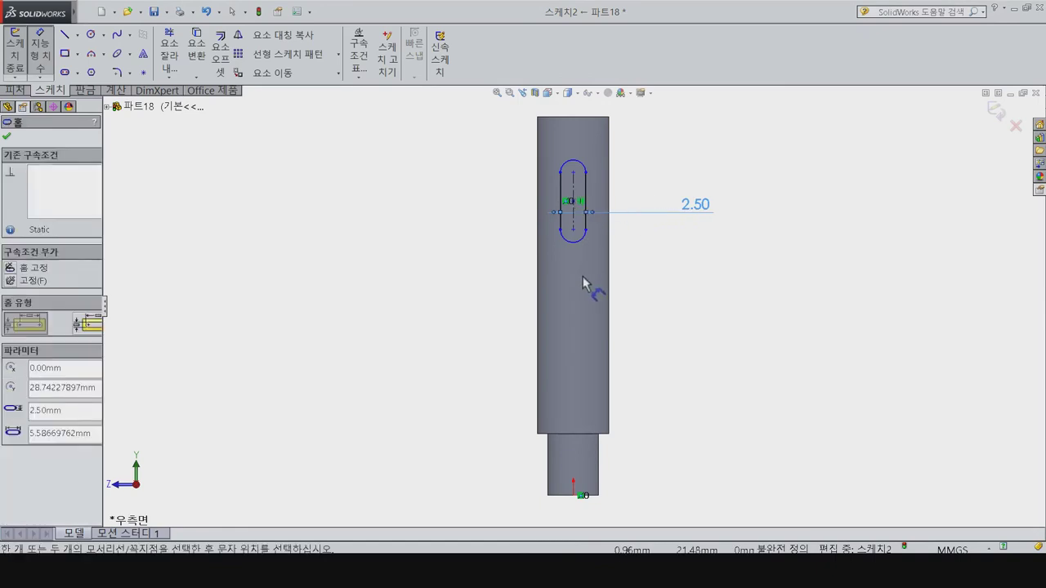
{"action": "left_click", "coordinate": [569, 202]}
{"action": "left_click", "coordinate": [635, 287]}
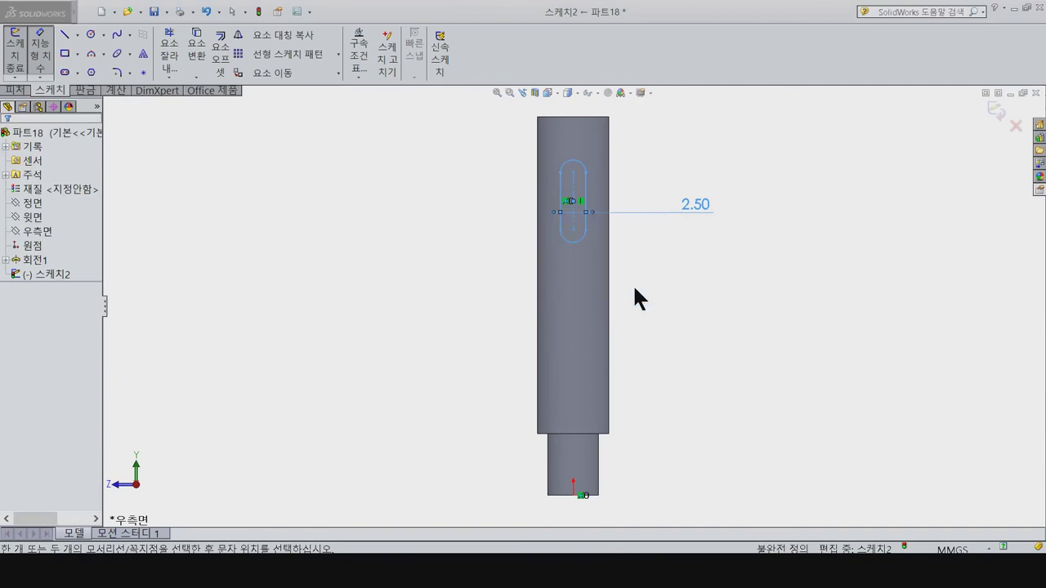
{"action": "left_click", "coordinate": [572, 200]}
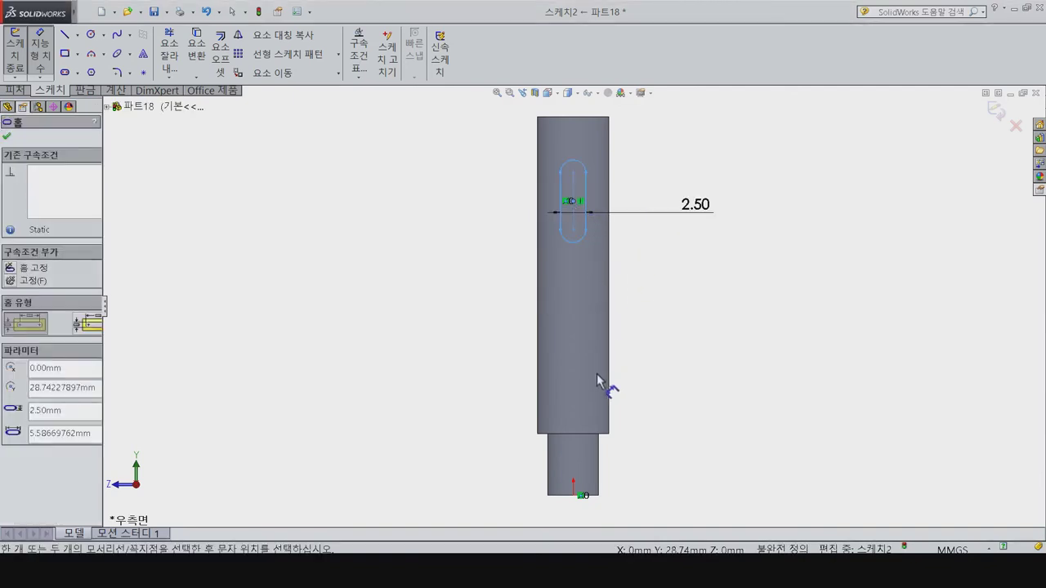
{"action": "left_click", "coordinate": [562, 494]}
{"action": "left_click", "coordinate": [459, 367]}
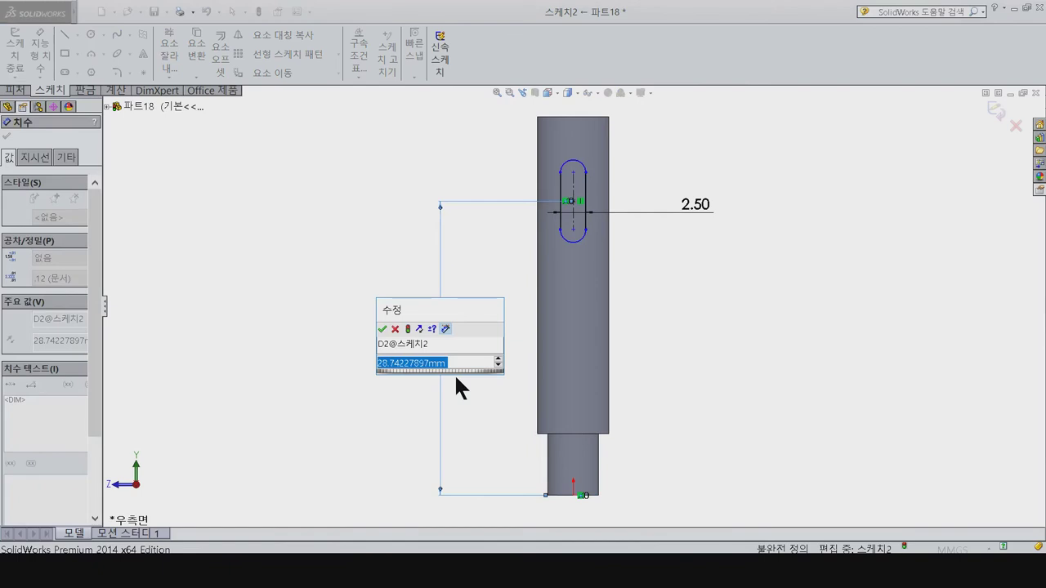
{"action": "type", "text": "31.5"}
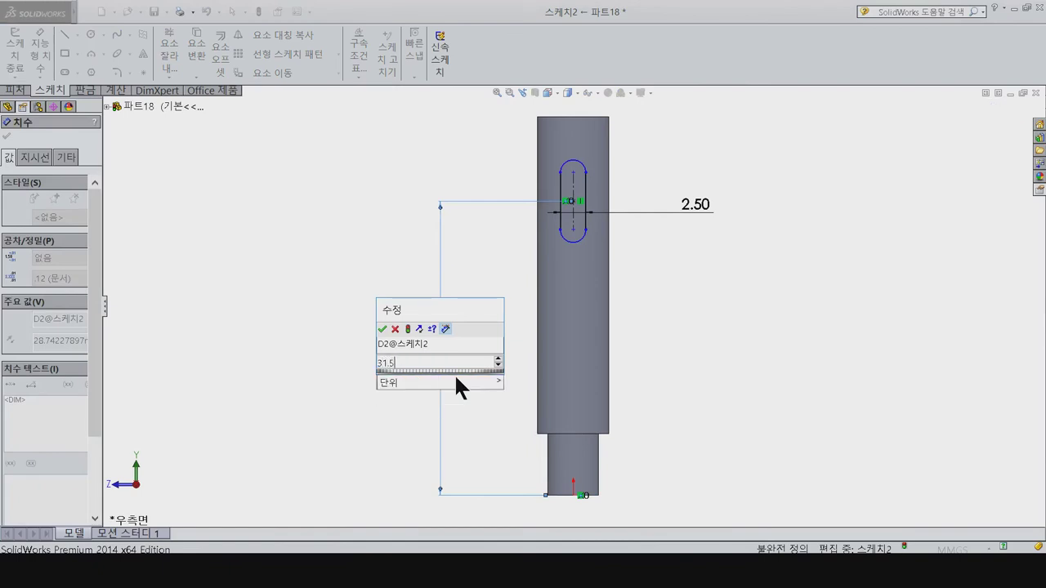
{"action": "key", "text": "Escape"}
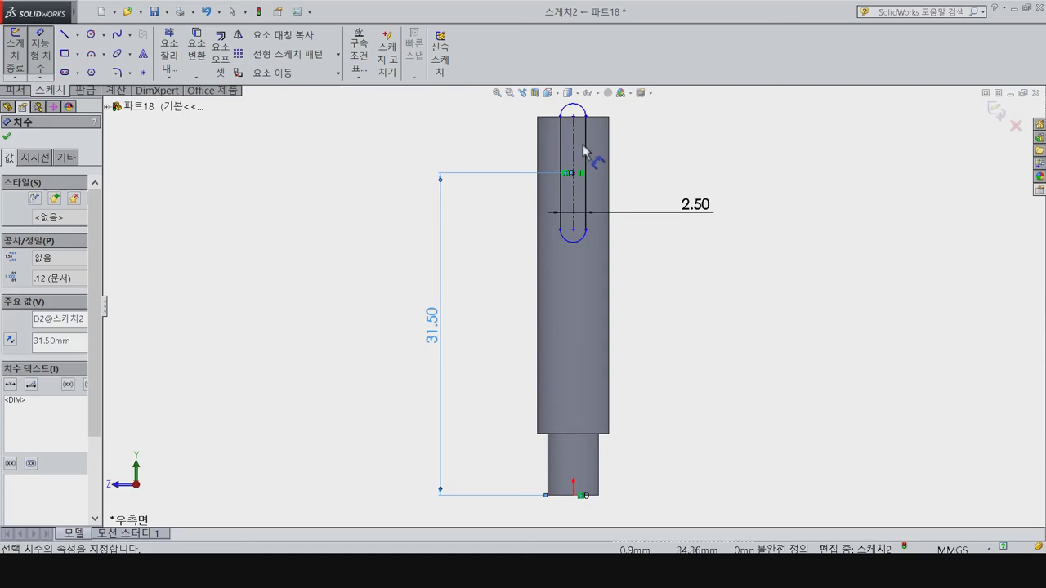
Step: Dimension the slot length to 2.50 mm
{"action": "left_click", "coordinate": [574, 204]}
{"action": "left_click", "coordinate": [653, 217]}
{"action": "type", "text": "2."}
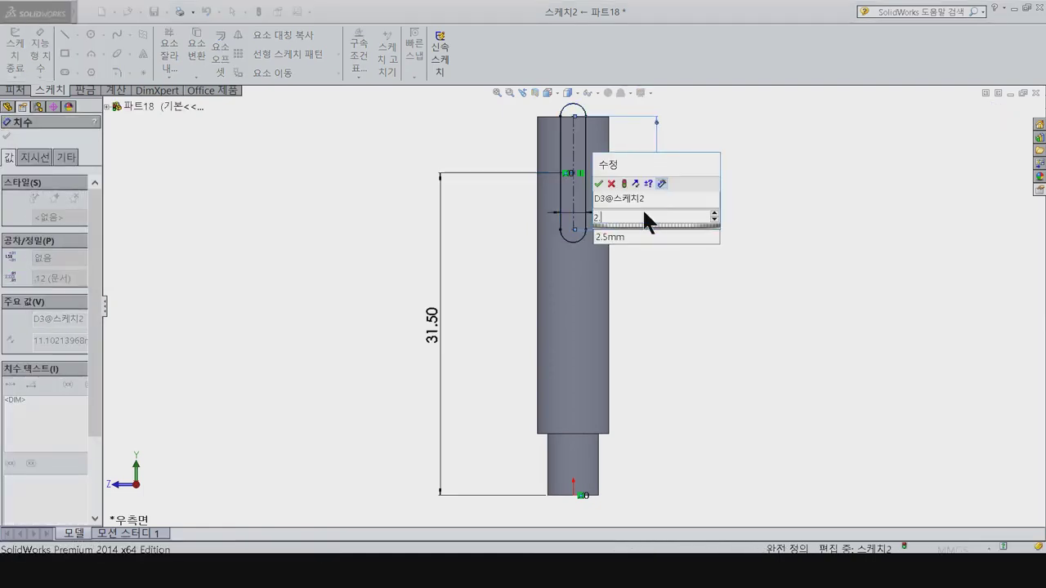
{"action": "type", "text": "5"}
{"action": "key", "text": "Return"}
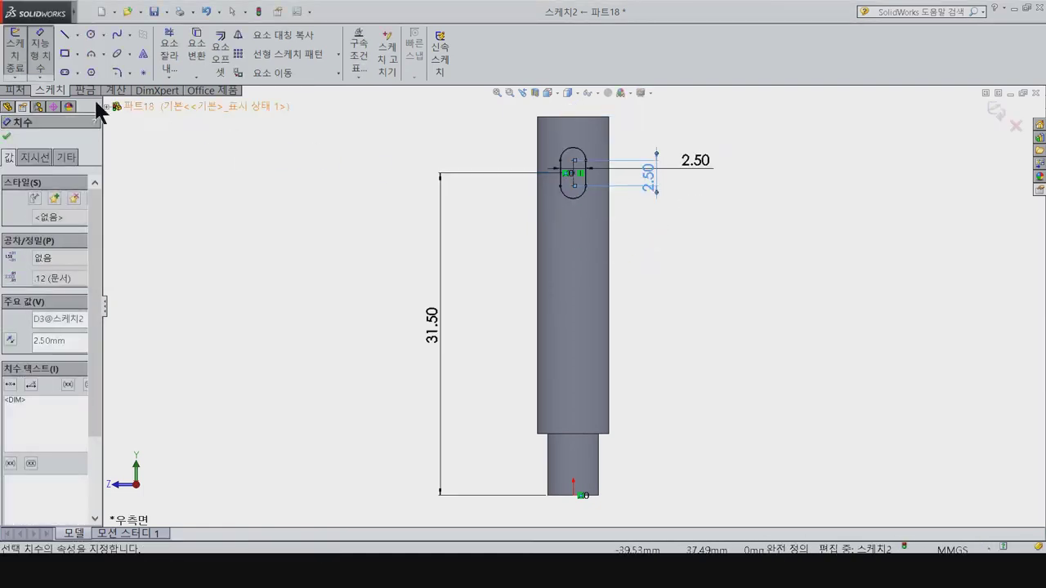
{"action": "left_click", "coordinate": [15, 90]}
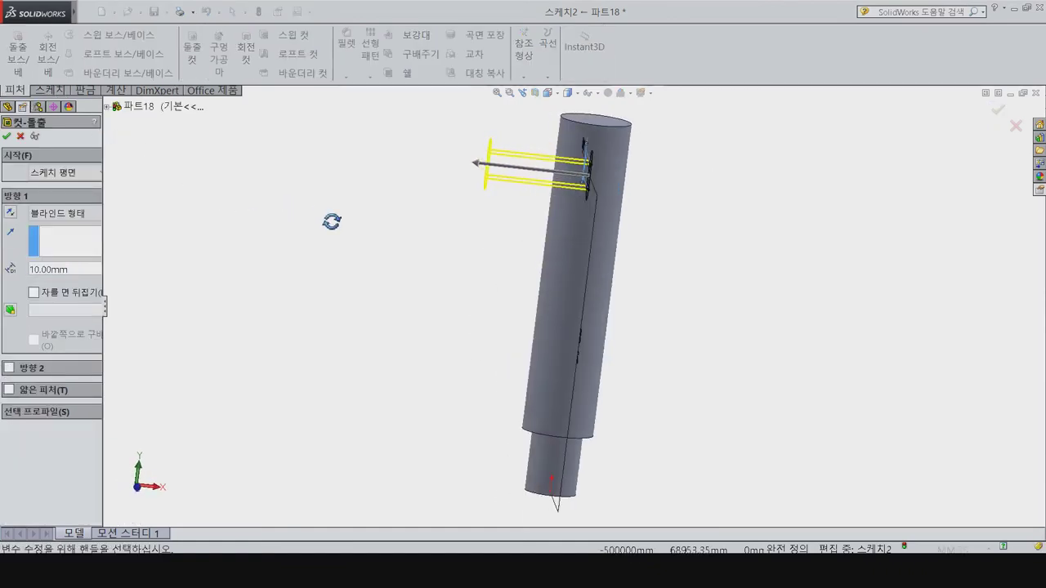
Step: Reverse the extruded cut direction and complete the slot cut
{"action": "key", "text": "ctrl+7"}
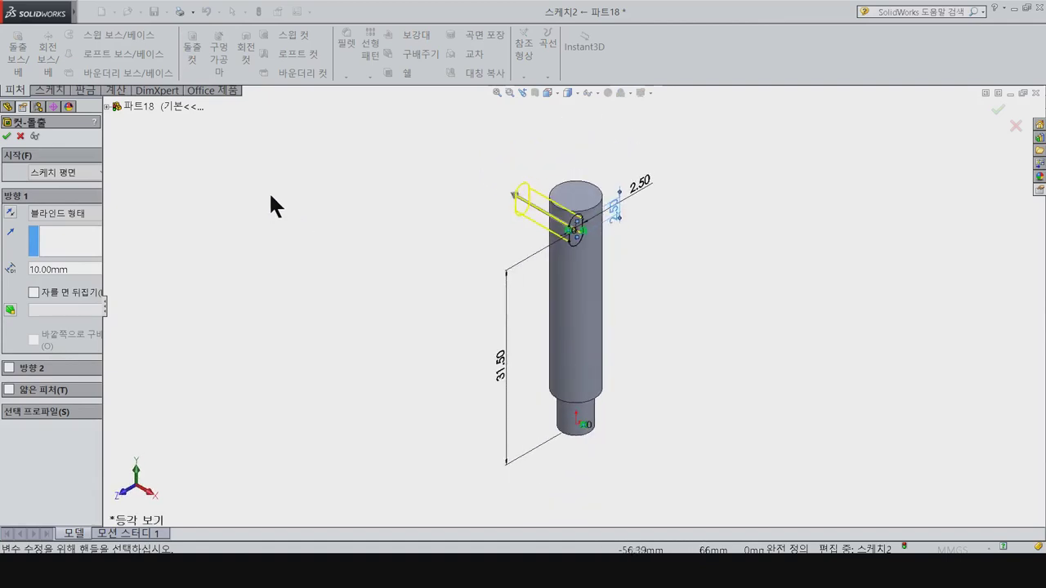
{"action": "left_click", "coordinate": [10, 212]}
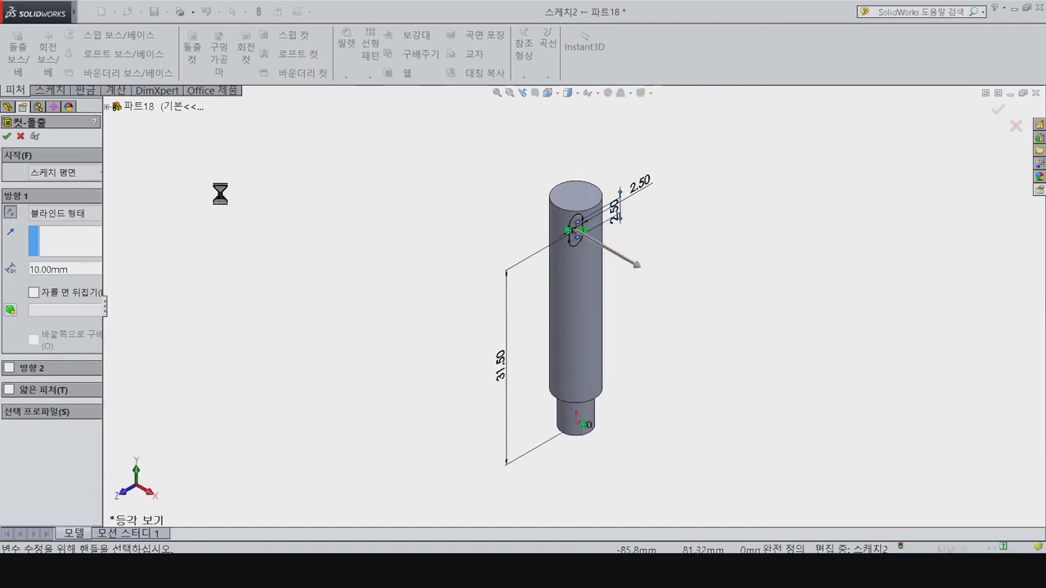
{"action": "key", "text": "Return"}
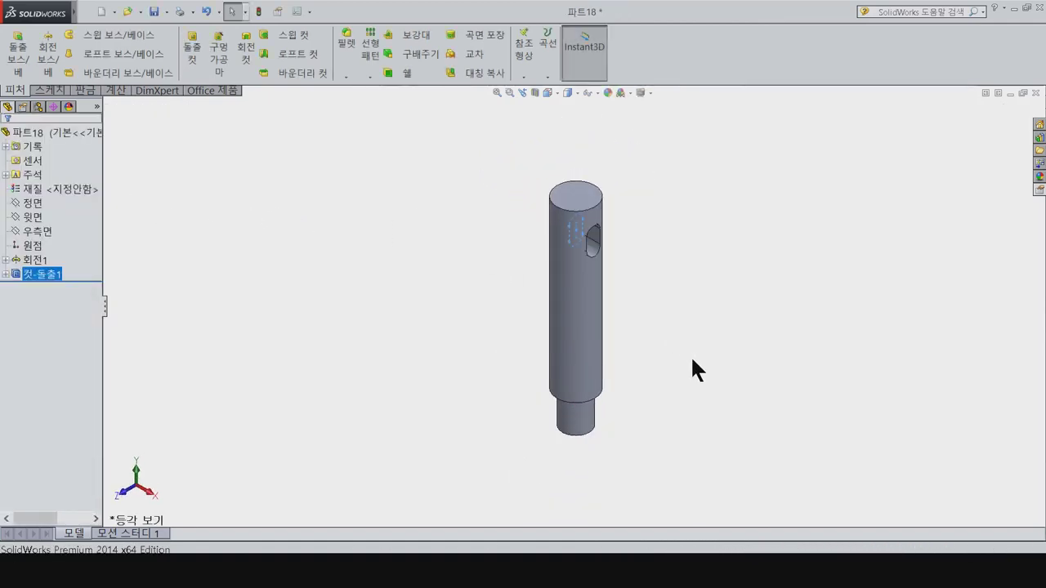
Step: Start a new sketch on the narrow bottom end face, viewed from below
{"action": "middle_click_drag", "start_coordinate": [690, 370], "coordinate": [710, 154]}
{"action": "left_click", "coordinate": [569, 417]}
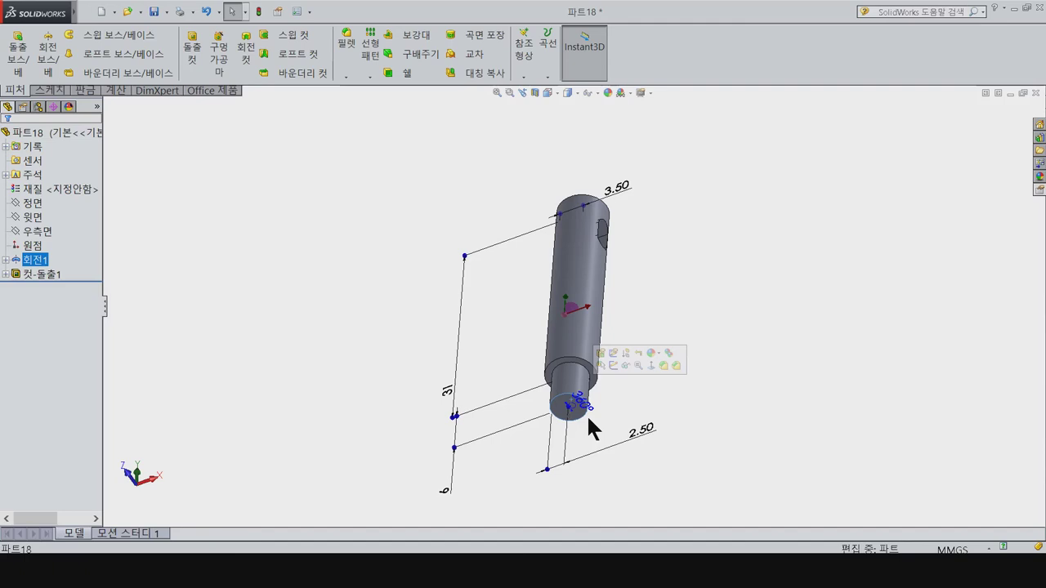
{"action": "key", "text": "ctrl+6"}
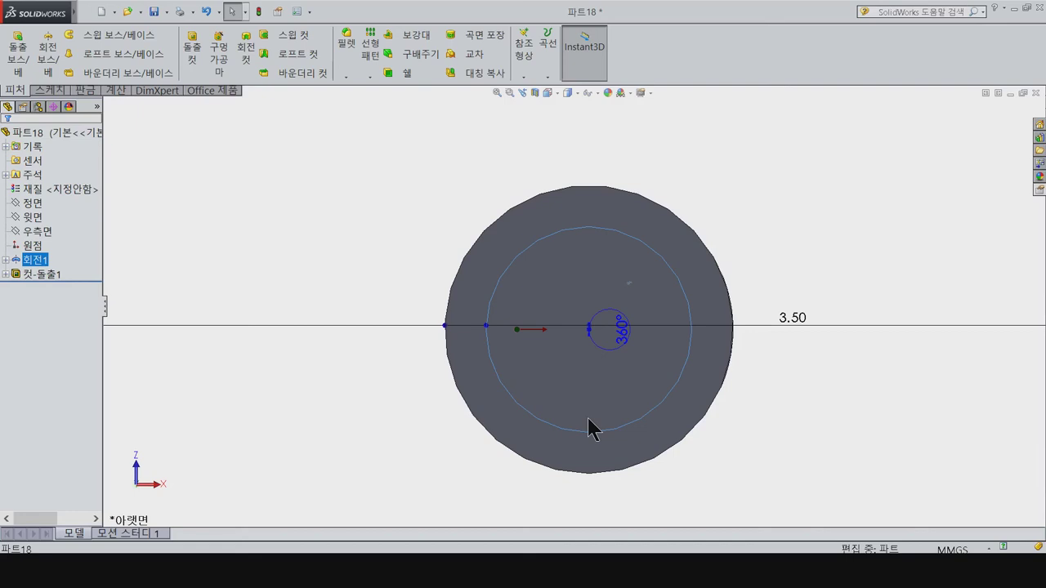
{"action": "left_click", "coordinate": [381, 415]}
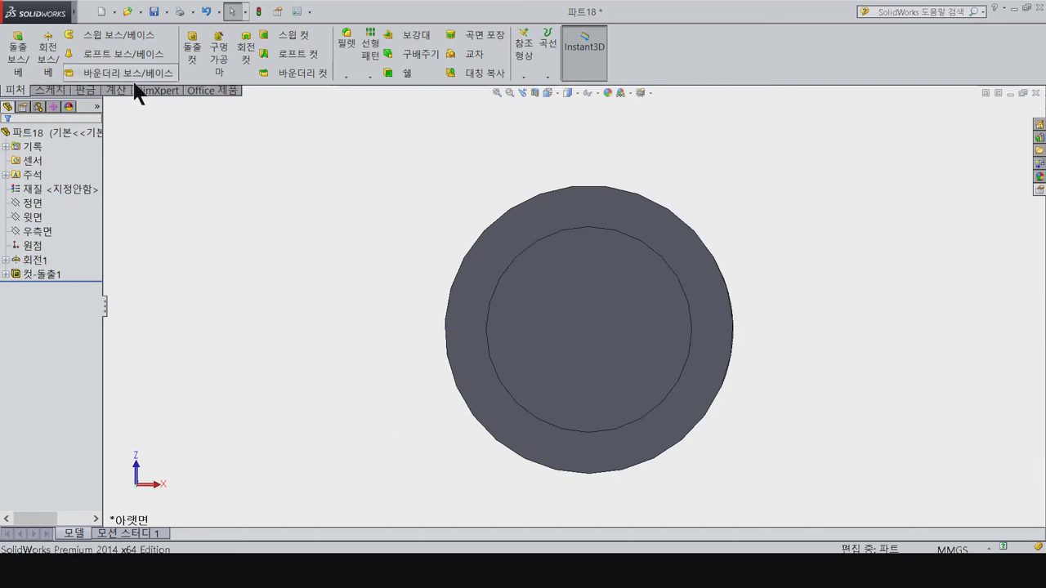
{"action": "left_click", "coordinate": [49, 90]}
{"action": "left_click", "coordinate": [15, 49]}
{"action": "left_click", "coordinate": [576, 335]}
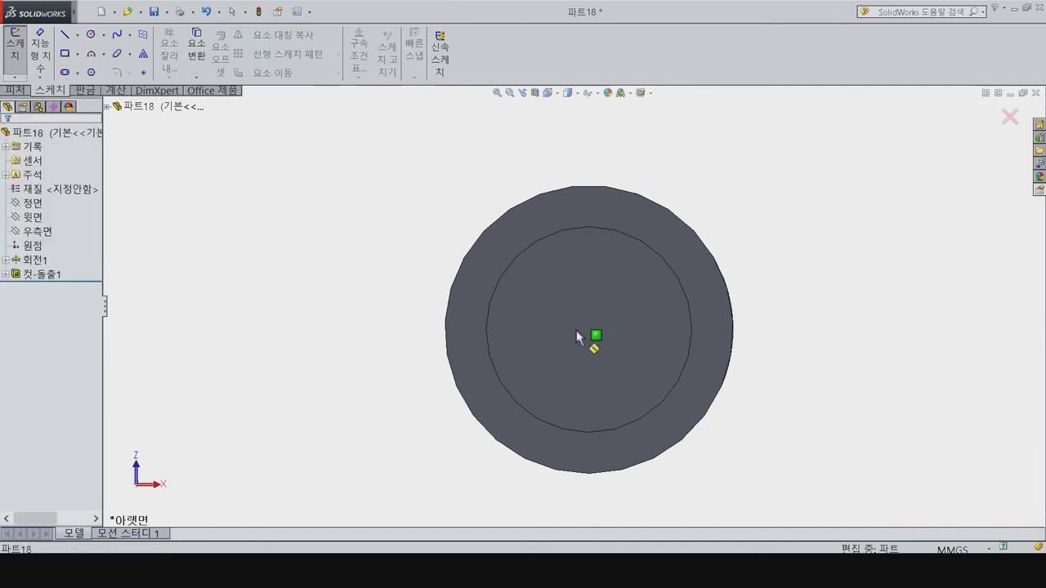
Step: Sketch a circle centred on the origin and dimension it to 2.50 mm diameter
{"action": "key", "text": "c"}
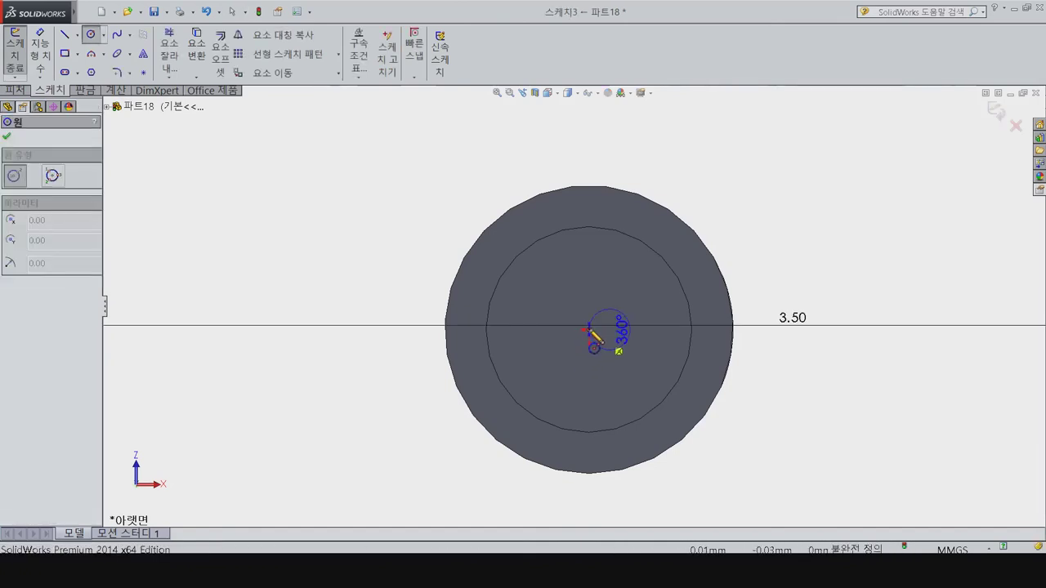
{"action": "left_click", "coordinate": [588, 334]}
{"action": "left_click", "coordinate": [614, 392]}
{"action": "key", "text": "Escape"}
{"action": "key", "text": "d"}
{"action": "left_click", "coordinate": [651, 319]}
{"action": "left_click", "coordinate": [841, 318]}
{"action": "type", "text": "2."}
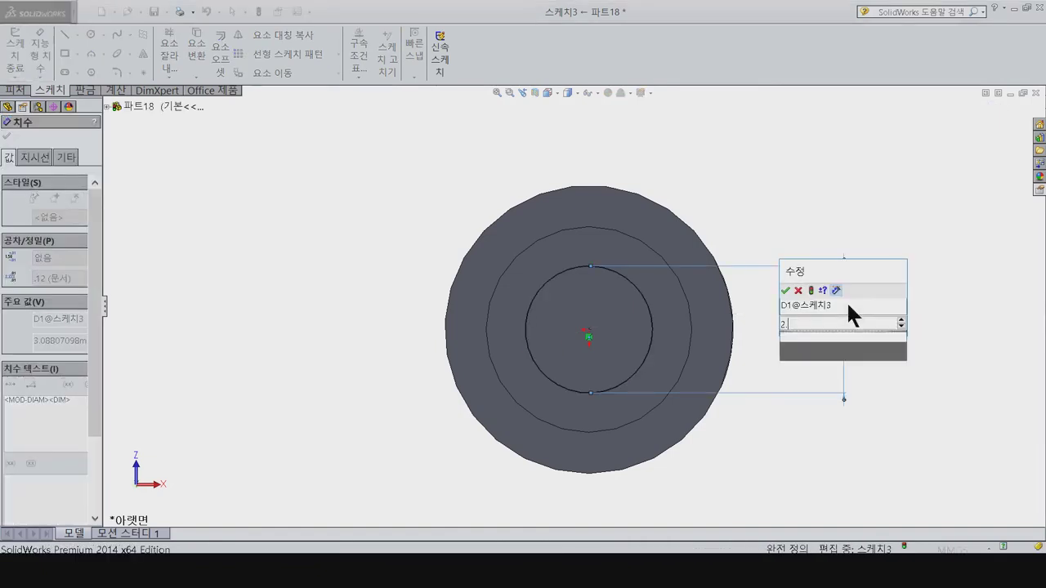
{"action": "type", "text": "5"}
{"action": "key", "text": "Return"}
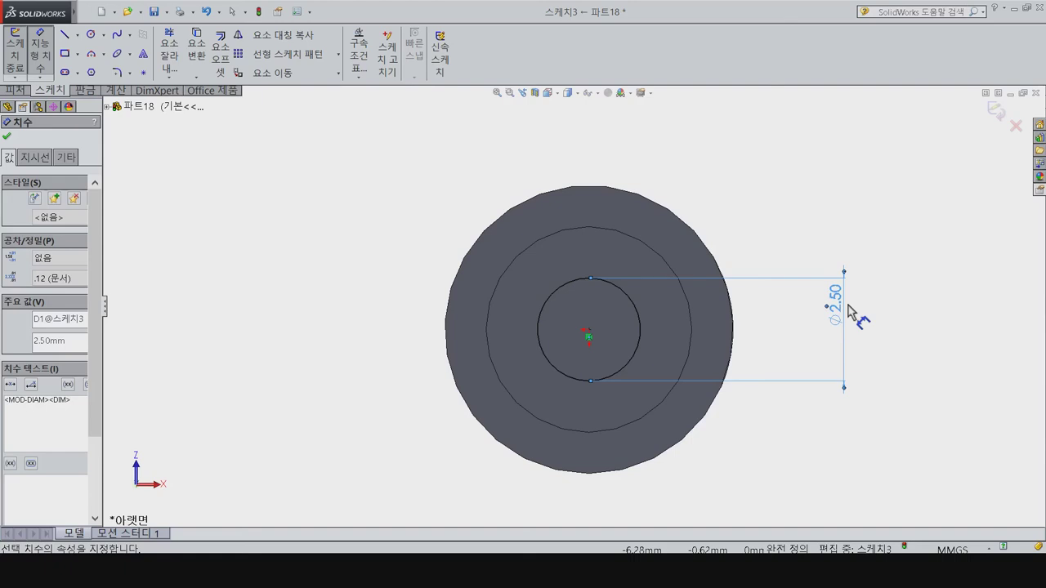
{"action": "left_click", "coordinate": [15, 90]}
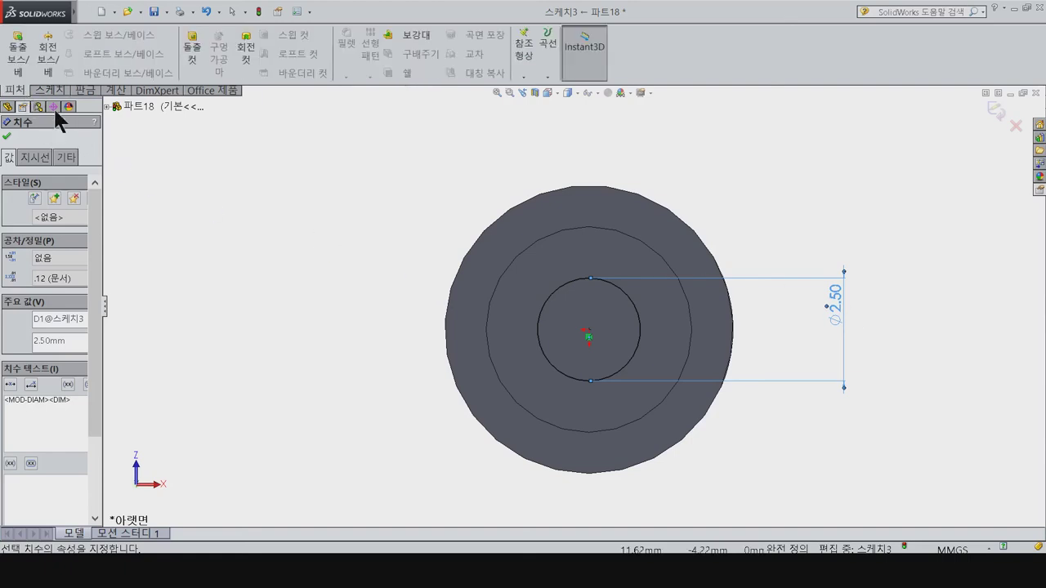
{"action": "left_click", "coordinate": [198, 50]}
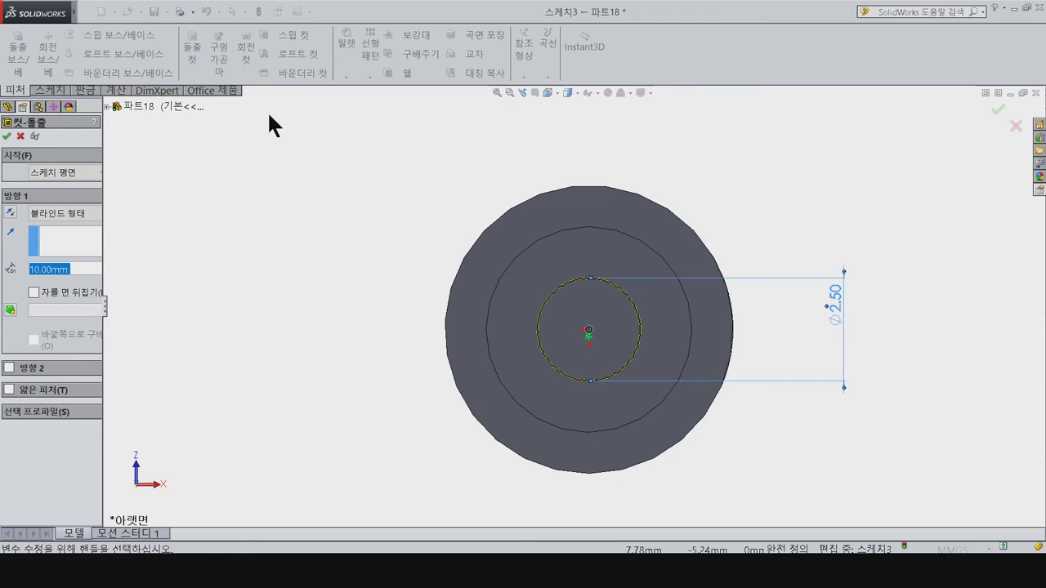
Step: Accept the Ø2.50 hole cut at its default depth
{"action": "mouse_move", "coordinate": [275, 187]}
{"action": "middle_mouse_down"}
{"action": "mouse_move", "coordinate": [330, 305]}
{"action": "mouse_move", "coordinate": [324, 363]}
{"action": "middle_mouse_up"}
{"action": "key", "text": "f"}
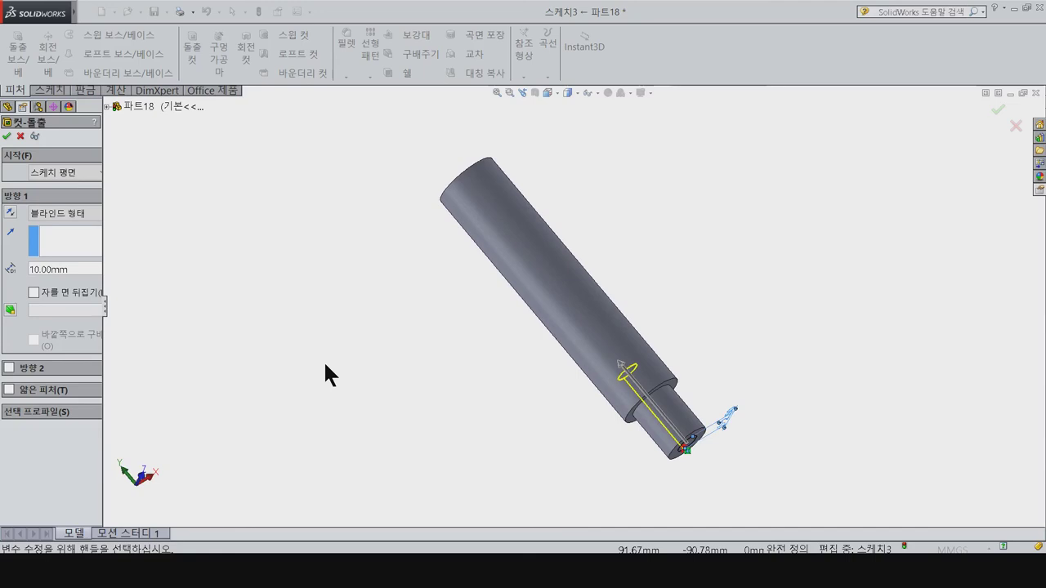
{"action": "left_click", "coordinate": [320, 359]}
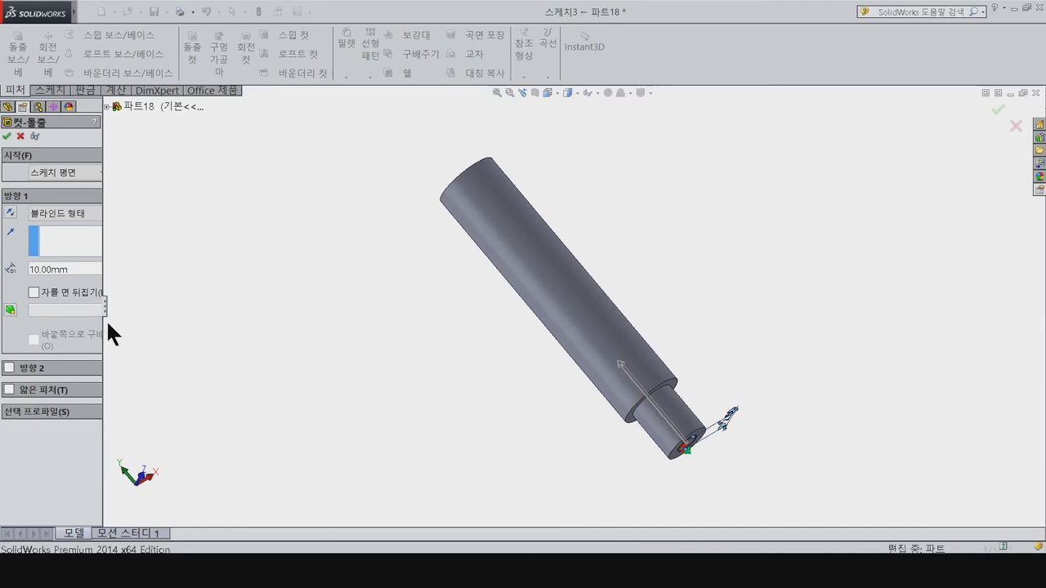
{"action": "key", "text": "Return"}
Step: Edit Cut-Extrude2 and change the hole depth to 34 mm
{"action": "right_click", "coordinate": [53, 289]}
{"action": "left_click", "coordinate": [62, 263]}
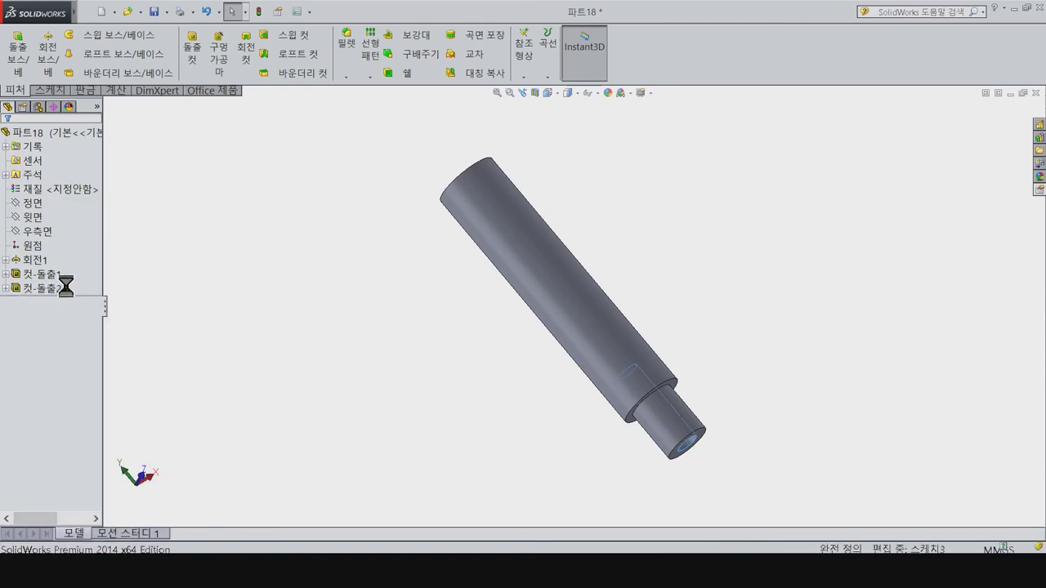
{"action": "type", "text": "4"}
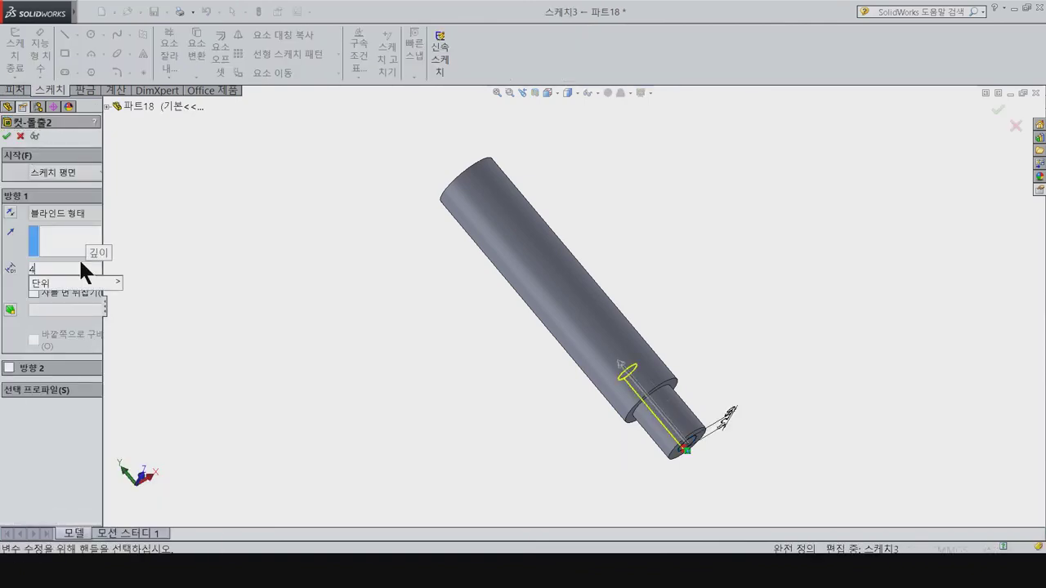
{"action": "key", "text": "Return"}
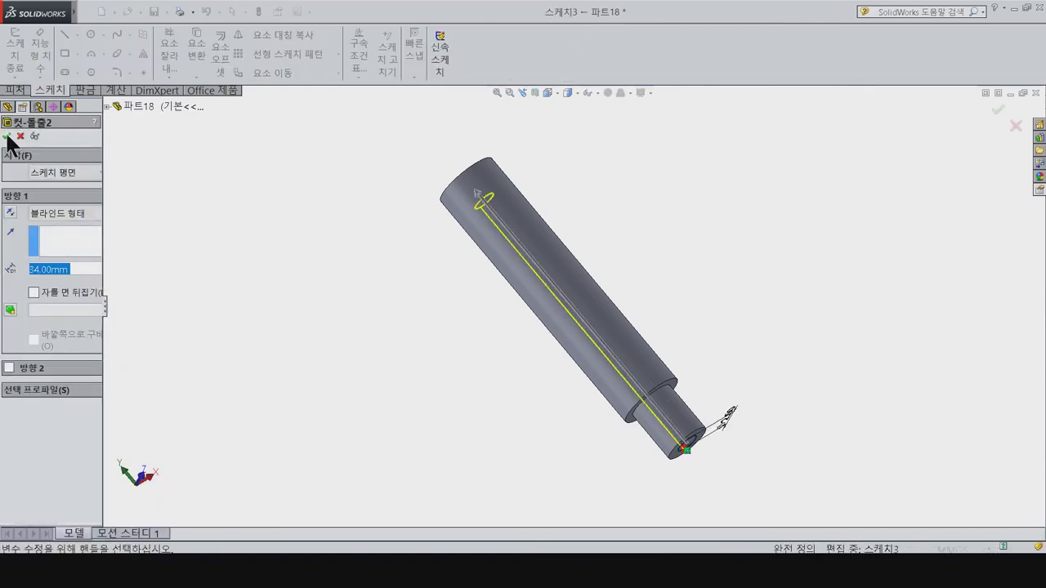
{"action": "left_click", "coordinate": [7, 137]}
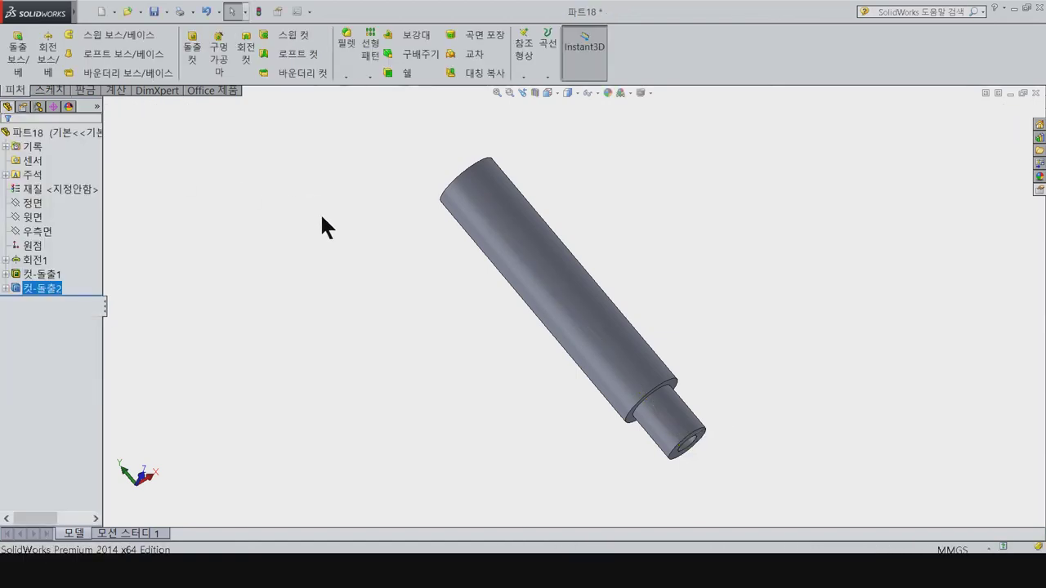
Step: Inspect the hole in a front half-section view, then switch the section view off
{"action": "key", "text": "ctrl+7"}
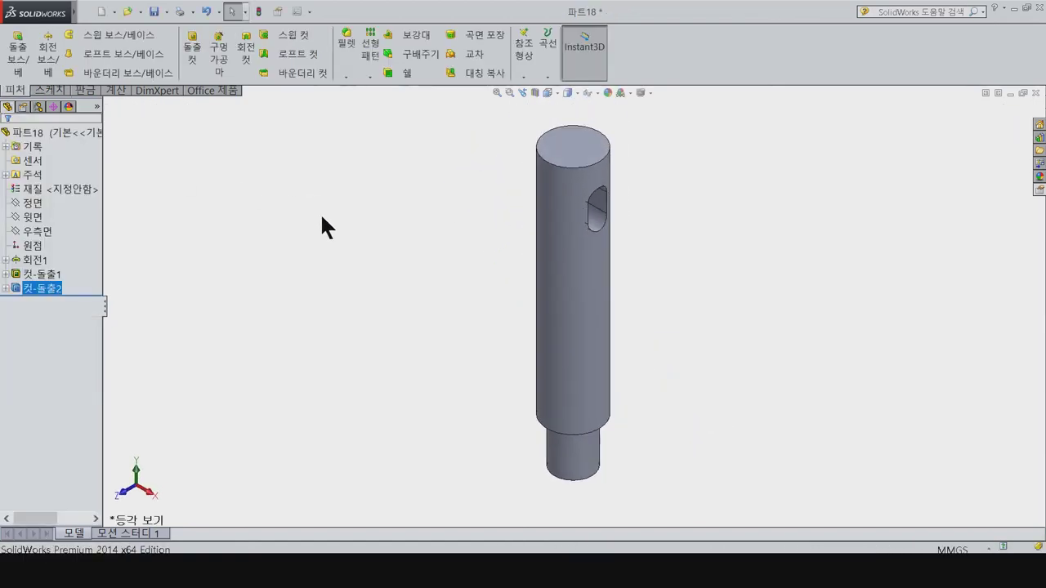
{"action": "left_click", "coordinate": [537, 91]}
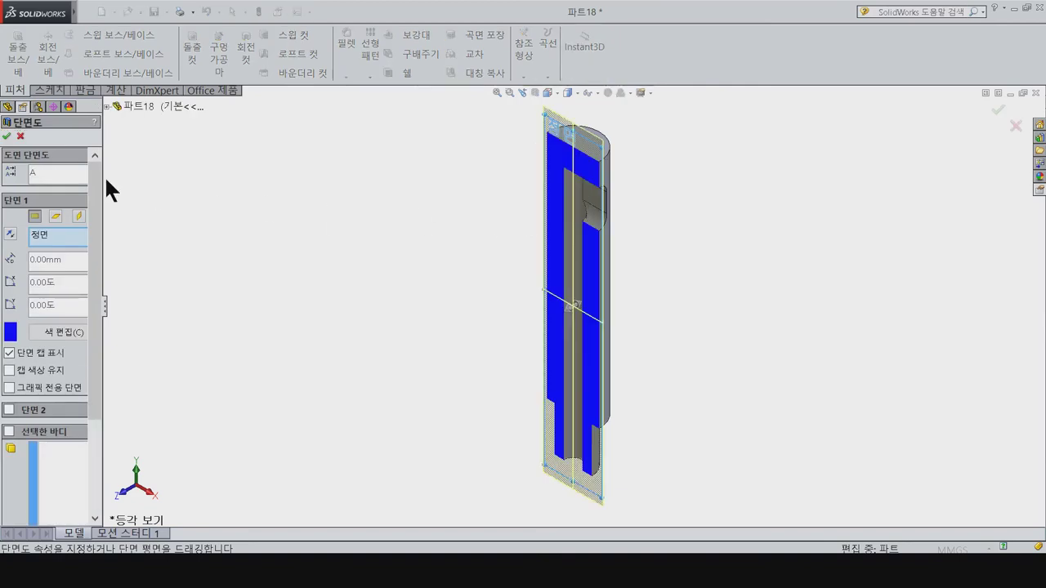
{"action": "left_click", "coordinate": [11, 137]}
{"action": "key", "text": "ctrl+1"}
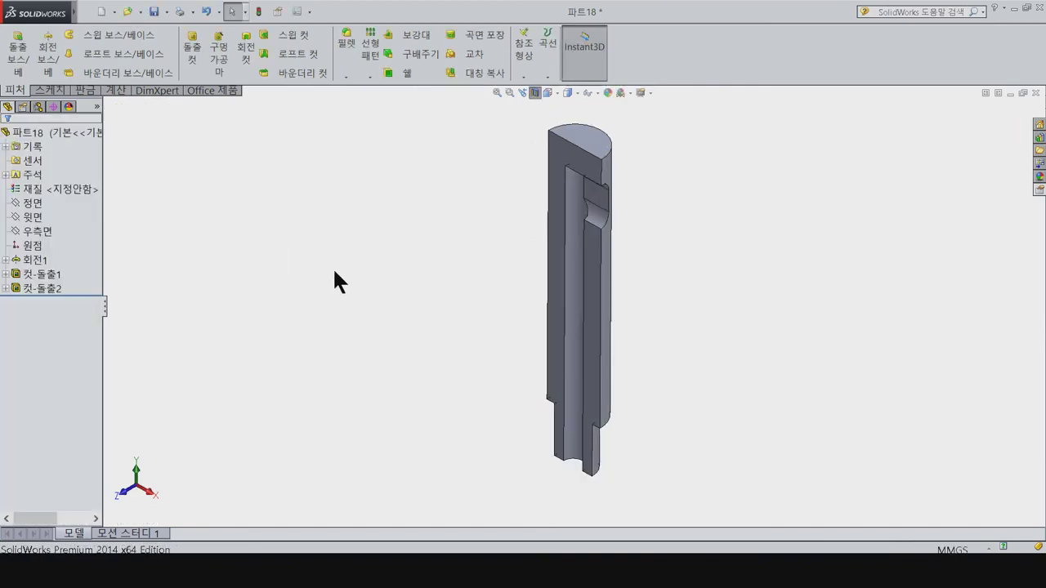
{"action": "scroll", "coordinate": [629, 131], "scroll_direction": "down", "scroll_amount": 4}
{"action": "scroll", "coordinate": [523, 298], "scroll_direction": "down", "scroll_amount": 1}
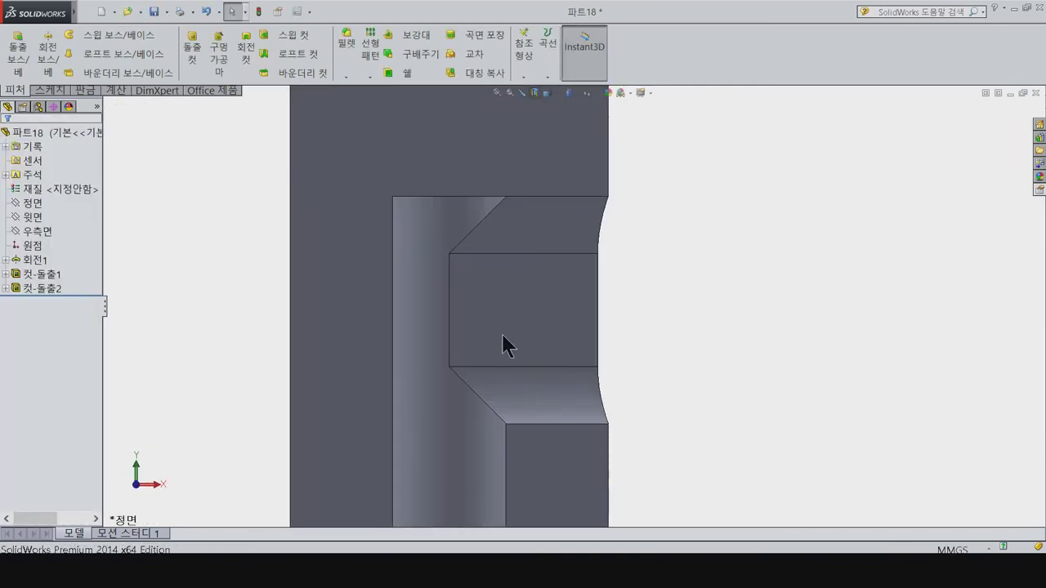
{"action": "scroll", "coordinate": [547, 347], "scroll_direction": "up", "scroll_amount": 3}
{"action": "scroll", "coordinate": [605, 408], "scroll_direction": "up", "scroll_amount": 2}
{"action": "scroll", "coordinate": [600, 403], "scroll_direction": "up", "scroll_amount": 2}
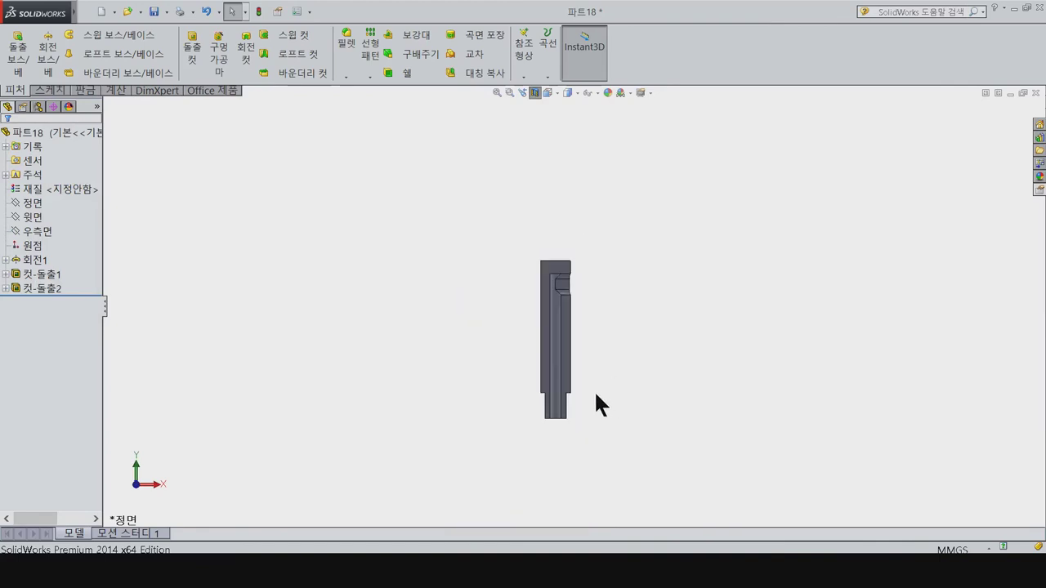
{"action": "scroll", "coordinate": [594, 390], "scroll_direction": "down", "scroll_amount": 2}
{"action": "left_click", "coordinate": [536, 97]}
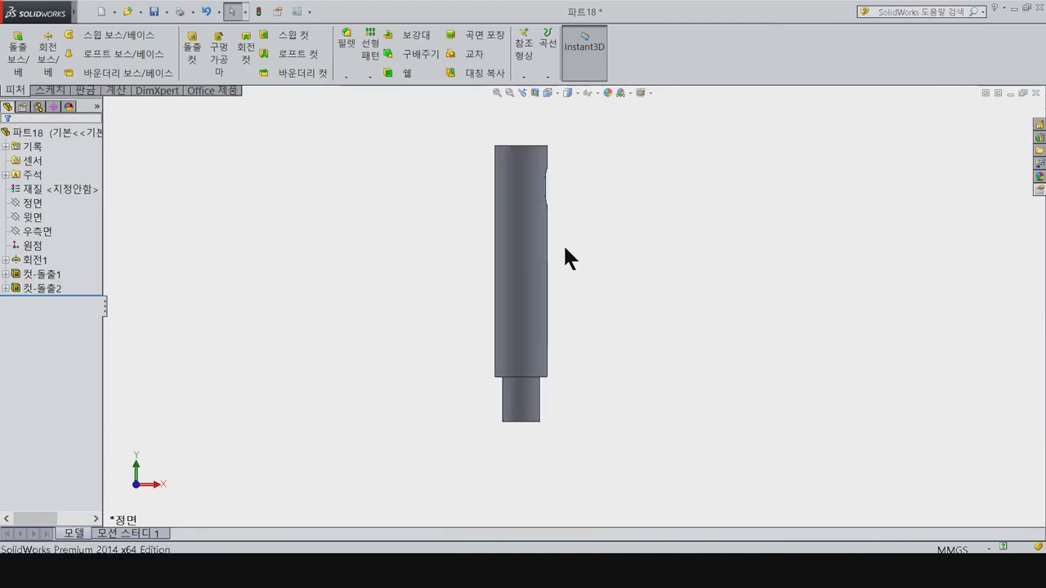
Step: Sketch a rectangle on the Front plane from the narrow end up to the step shoulder
{"action": "left_click", "coordinate": [36, 201]}
{"action": "left_click", "coordinate": [46, 187]}
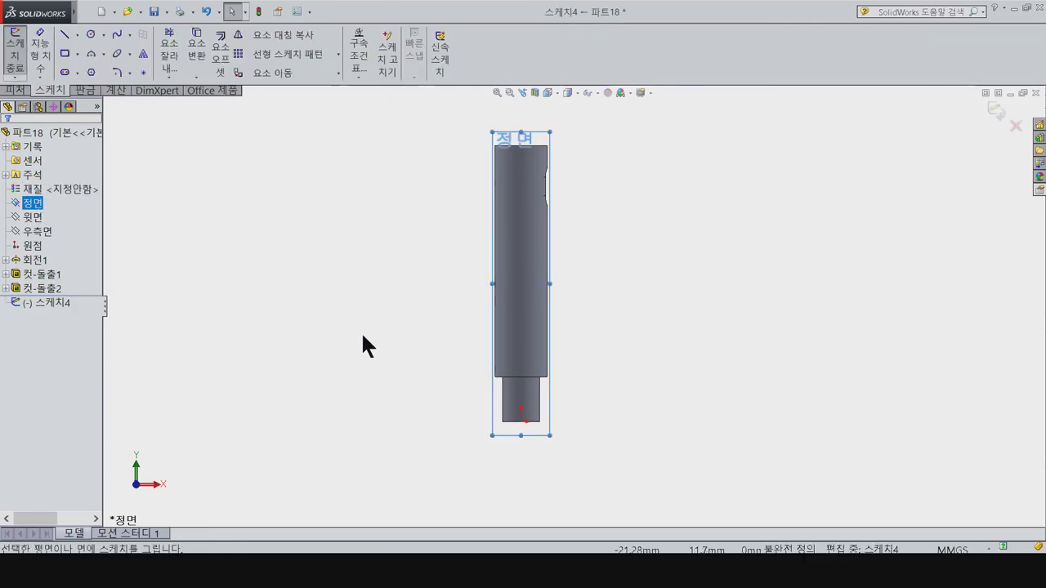
{"action": "key", "text": "ctrl+8"}
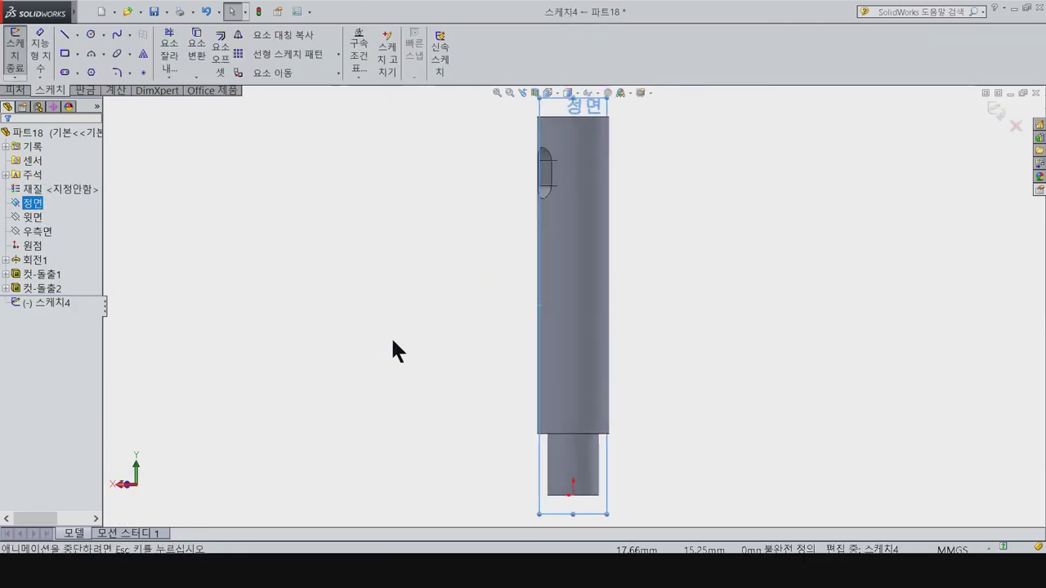
{"action": "left_click", "coordinate": [64, 53]}
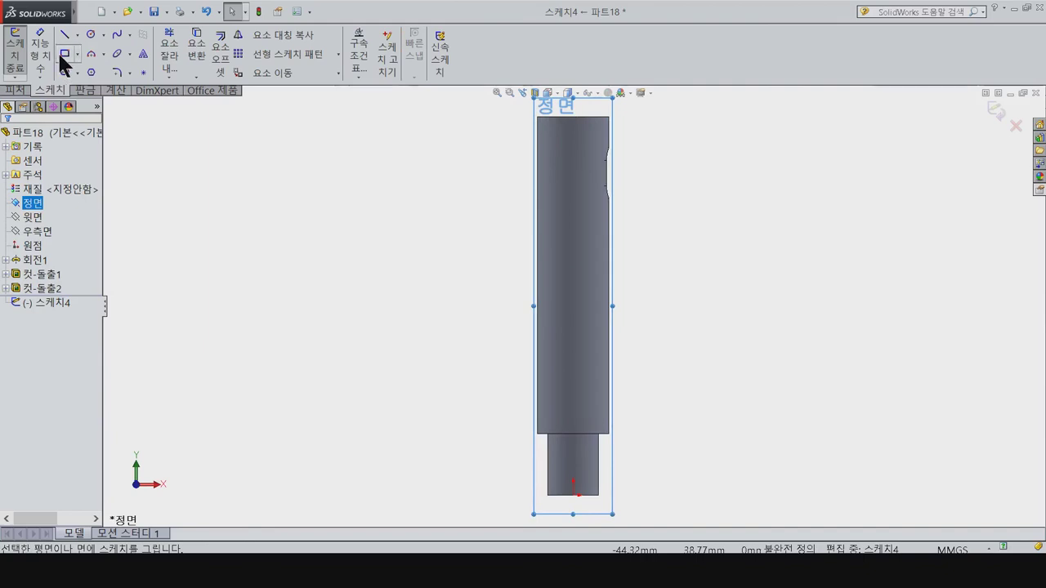
{"action": "scroll", "coordinate": [574, 471], "scroll_direction": "down", "scroll_amount": 3}
{"action": "scroll", "coordinate": [572, 478], "scroll_direction": "down", "scroll_amount": 2}
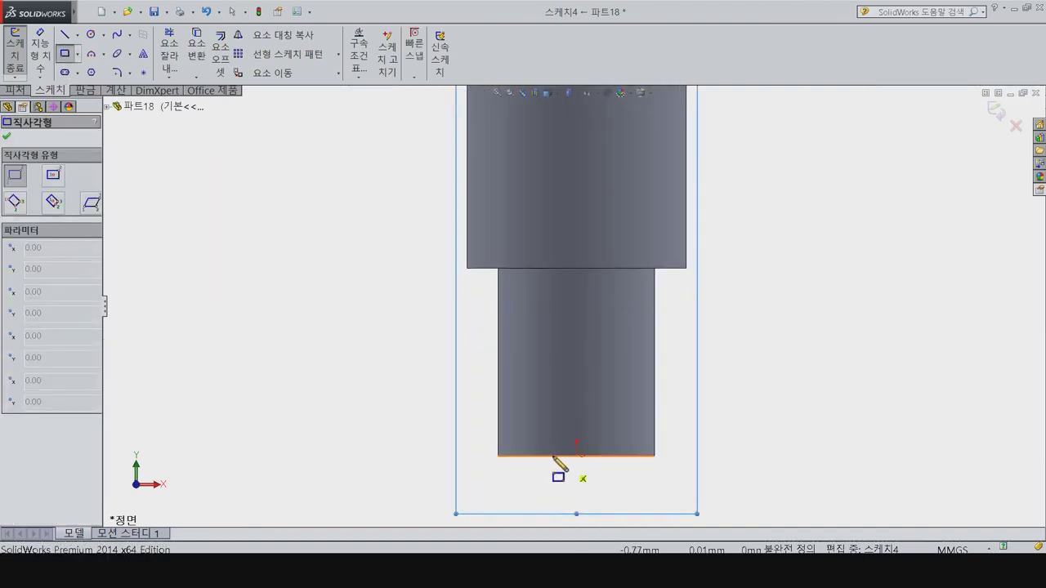
{"action": "left_click", "coordinate": [553, 455]}
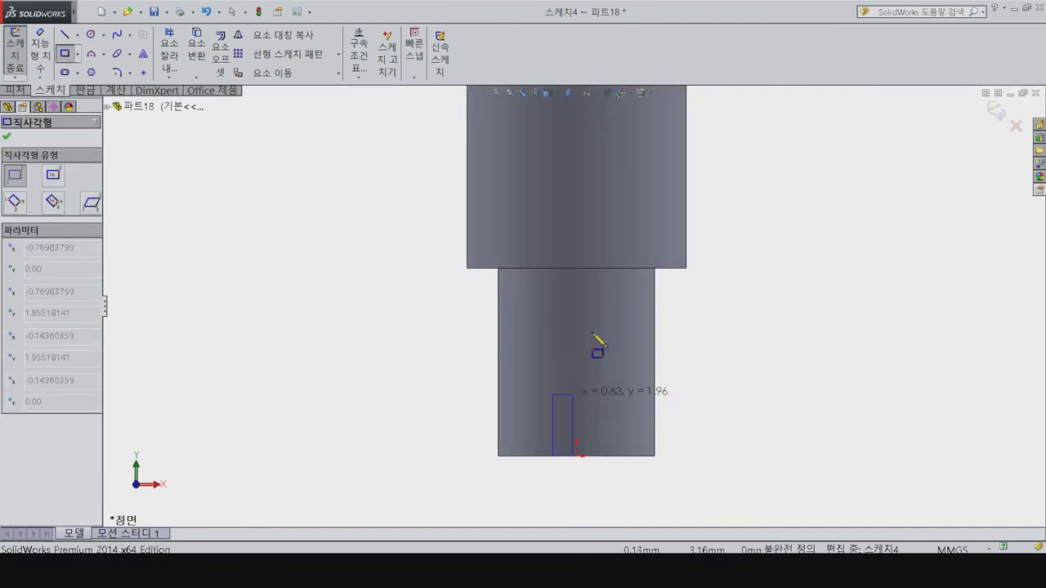
{"action": "left_click", "coordinate": [611, 268]}
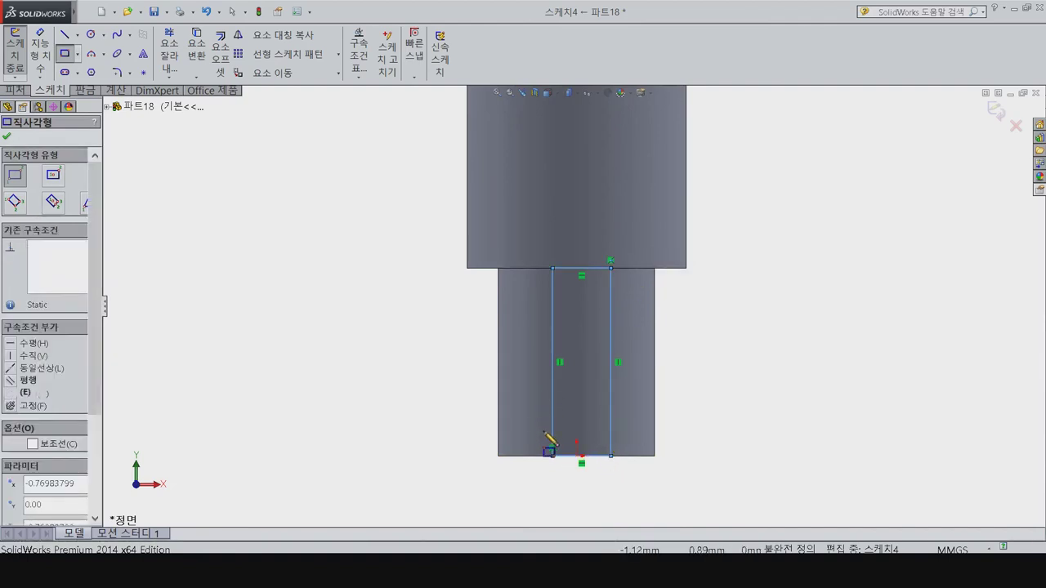
Step: Dimension the rectangle's bottom edge to 1.50 mm wide
{"action": "key", "text": "d"}
{"action": "left_click", "coordinate": [604, 455]}
{"action": "left_click", "coordinate": [648, 506]}
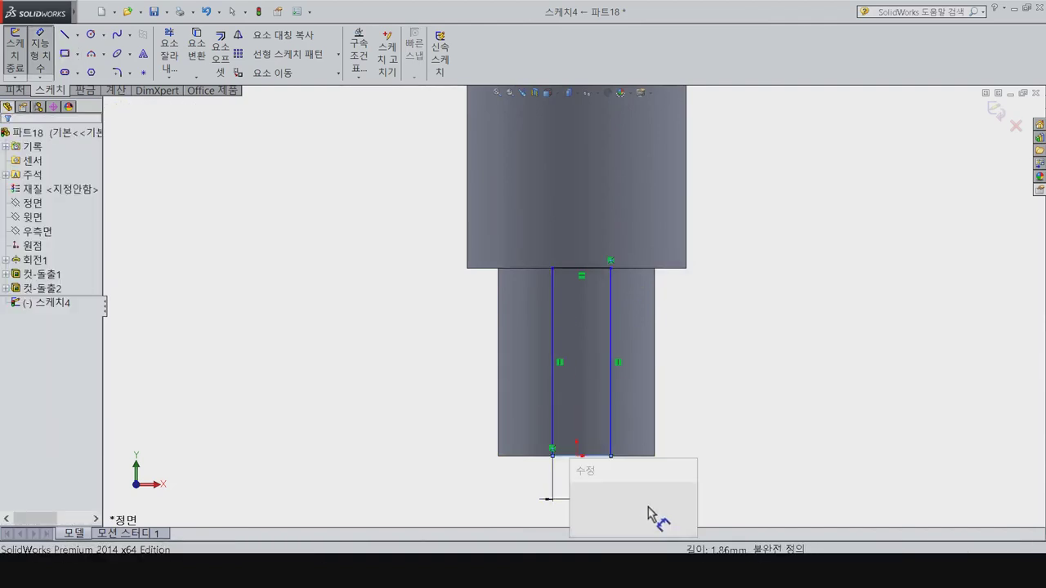
{"action": "type", "text": "1"}
{"action": "key", "text": "Return"}
{"action": "key", "text": "Escape"}
Step: Make the rectangle's bottom midpoint coincident with the sketch origin
{"action": "right_click", "coordinate": [595, 463]}
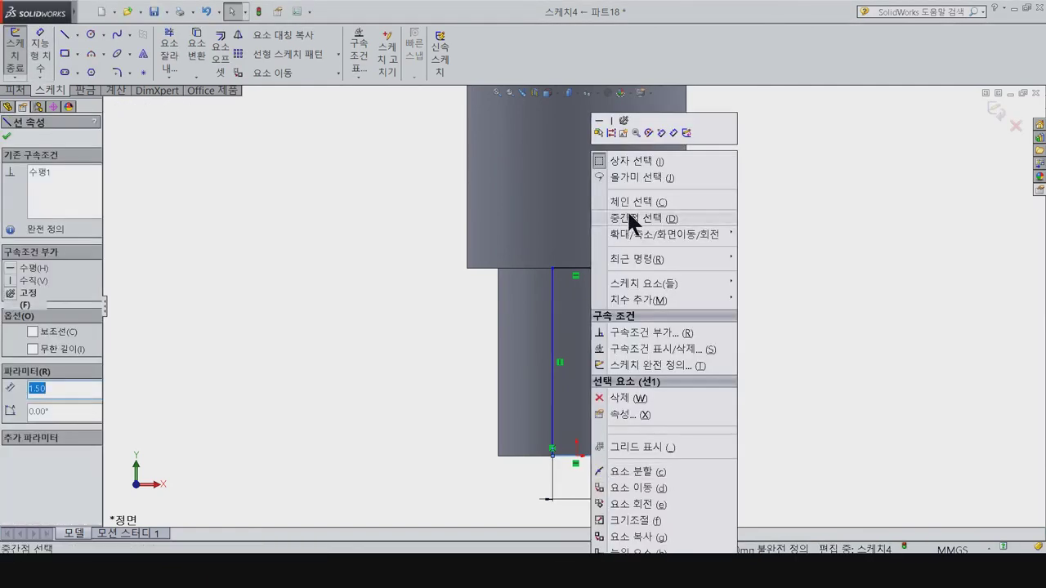
{"action": "left_click", "coordinate": [630, 218]}
{"action": "left_click", "coordinate": [576, 457], "text": "ctrl"}
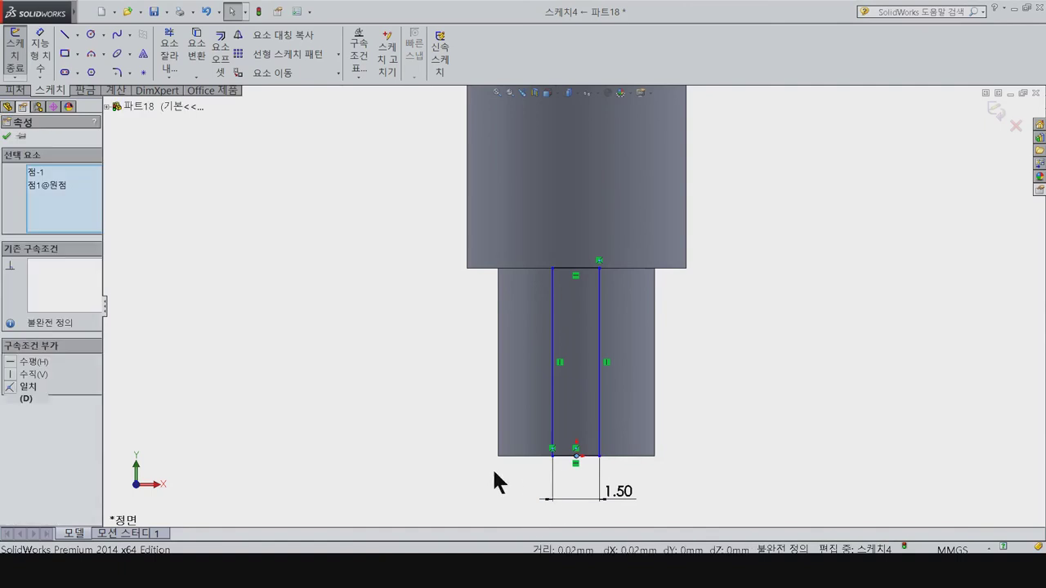
{"action": "left_click", "coordinate": [32, 387]}
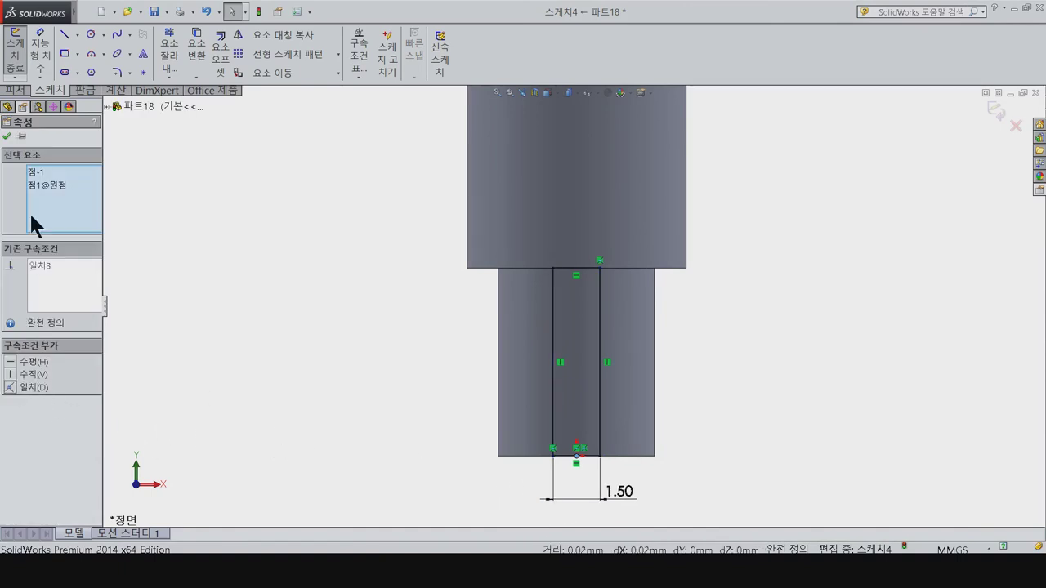
{"action": "left_click", "coordinate": [14, 90]}
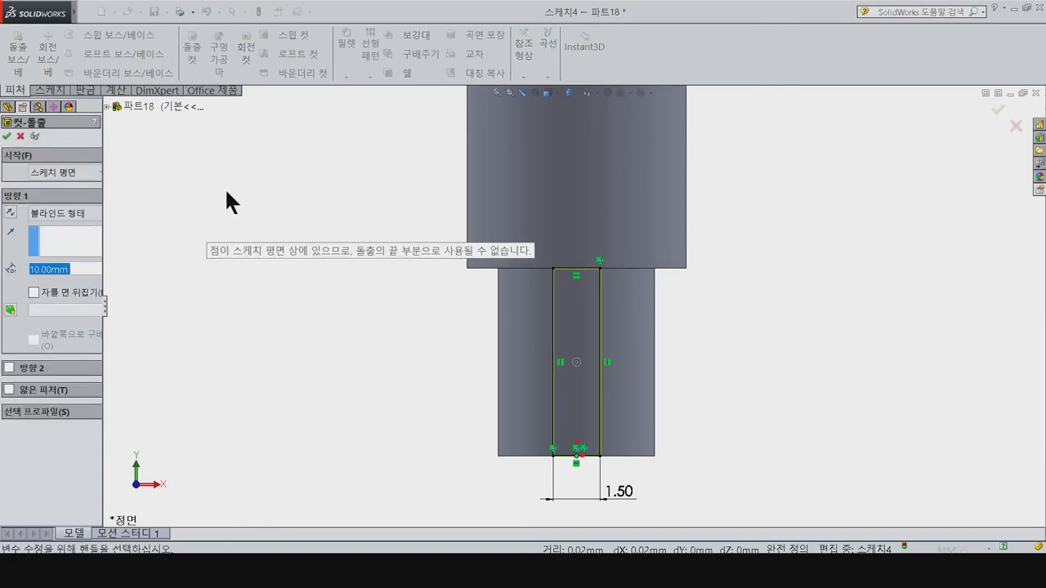
Step: Cut the rectangle Through All - Both directions to slit the narrow end
{"action": "left_click", "coordinate": [59, 213]}
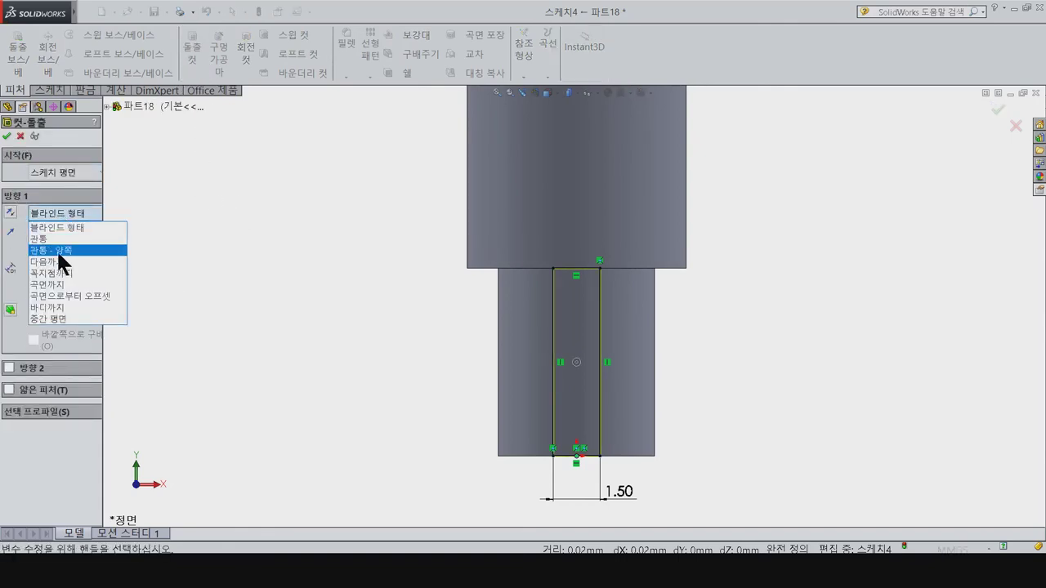
{"action": "left_click", "coordinate": [56, 249]}
{"action": "left_click", "coordinate": [6, 135]}
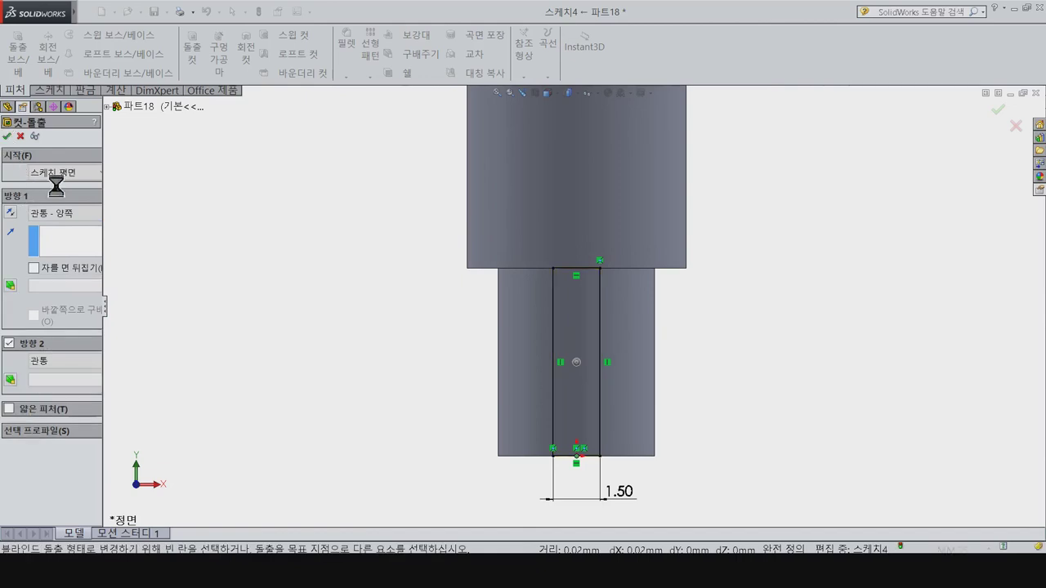
{"action": "left_click", "coordinate": [417, 349]}
{"action": "mouse_move", "coordinate": [401, 366]}
{"action": "middle_mouse_down"}
{"action": "mouse_move", "coordinate": [352, 367]}
{"action": "mouse_move", "coordinate": [368, 271]}
{"action": "mouse_move", "coordinate": [393, 256]}
{"action": "mouse_move", "coordinate": [313, 291]}
{"action": "mouse_move", "coordinate": [287, 319]}
{"action": "mouse_move", "coordinate": [398, 355]}
{"action": "middle_mouse_up"}
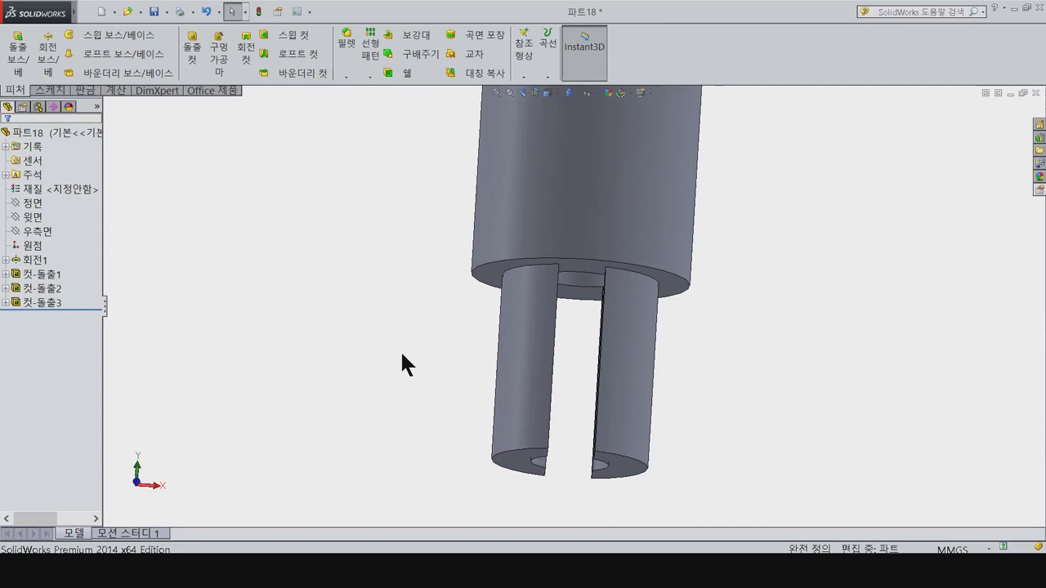
{"action": "left_click", "coordinate": [47, 231]}
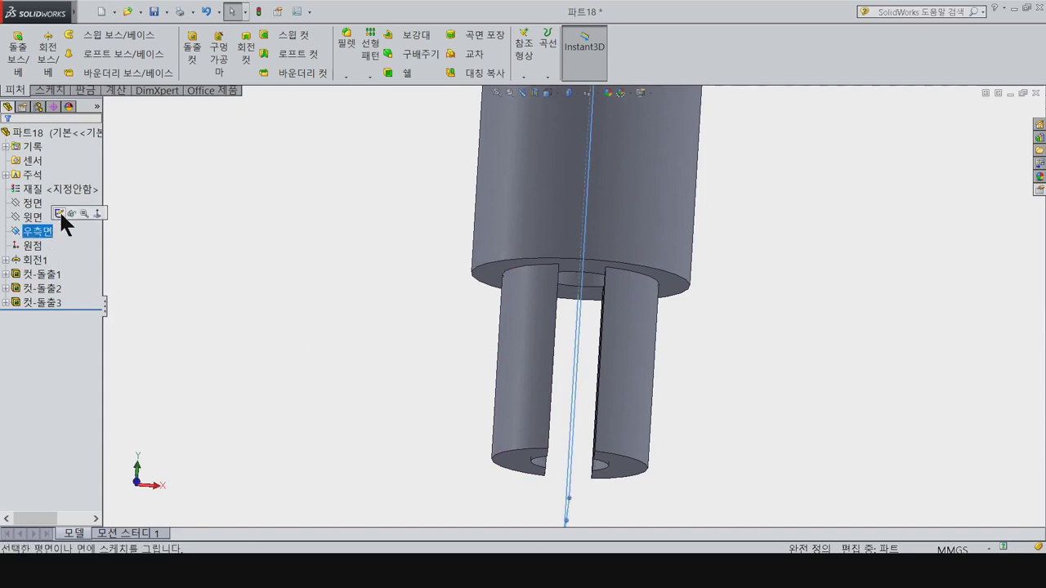
Step: Sketch a circle on the Right plane at the part's narrow end
{"action": "left_click", "coordinate": [60, 213]}
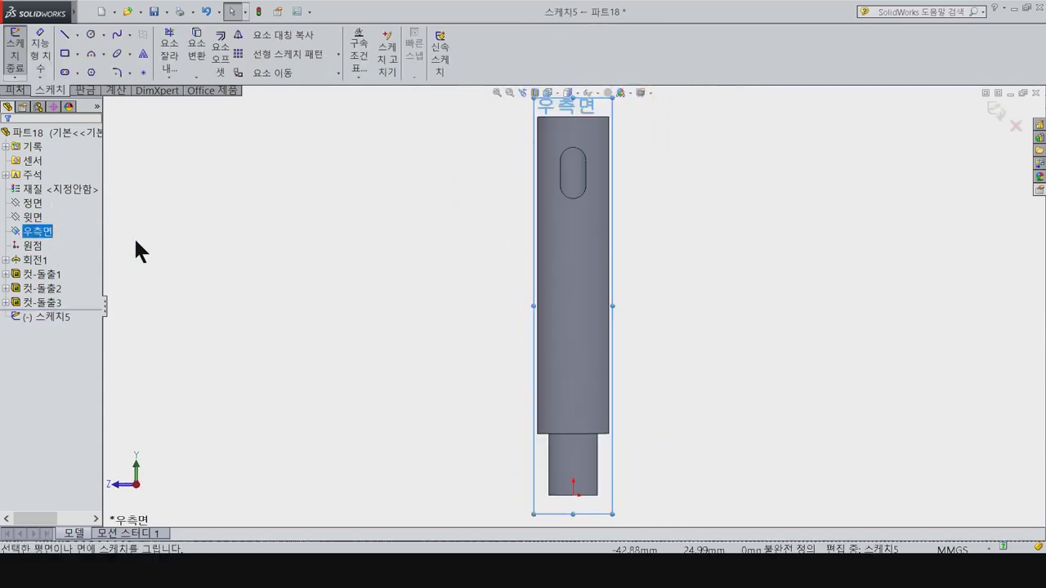
{"action": "left_click", "coordinate": [90, 35]}
{"action": "scroll", "coordinate": [584, 485], "scroll_direction": "up", "scroll_amount": 2}
{"action": "scroll", "coordinate": [523, 236], "scroll_direction": "down", "scroll_amount": 3}
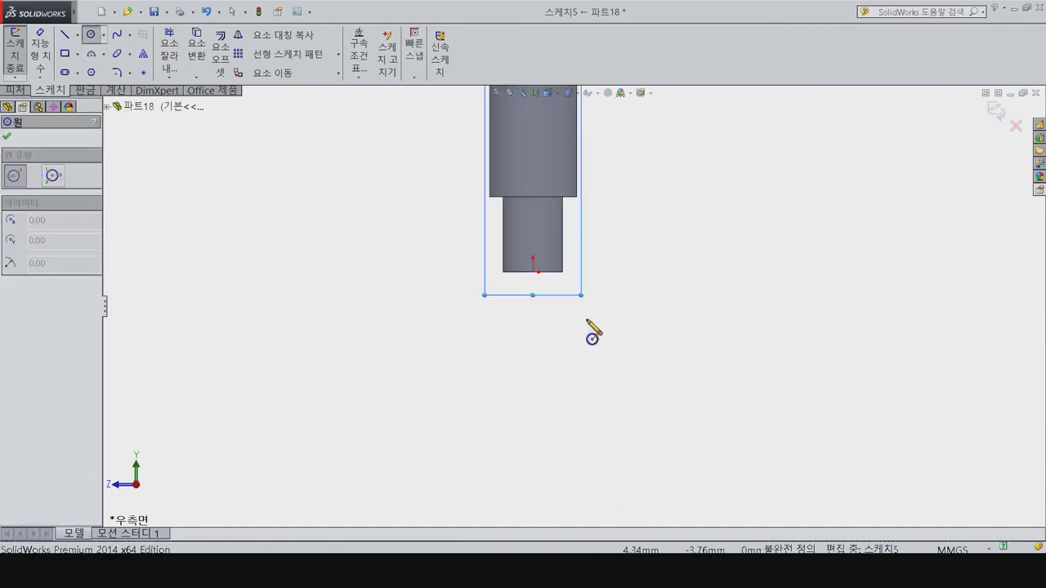
{"action": "scroll", "coordinate": [496, 205], "scroll_direction": "down", "scroll_amount": 2}
{"action": "scroll", "coordinate": [531, 234], "scroll_direction": "up", "scroll_amount": 1}
{"action": "scroll", "coordinate": [526, 228], "scroll_direction": "down", "scroll_amount": 2}
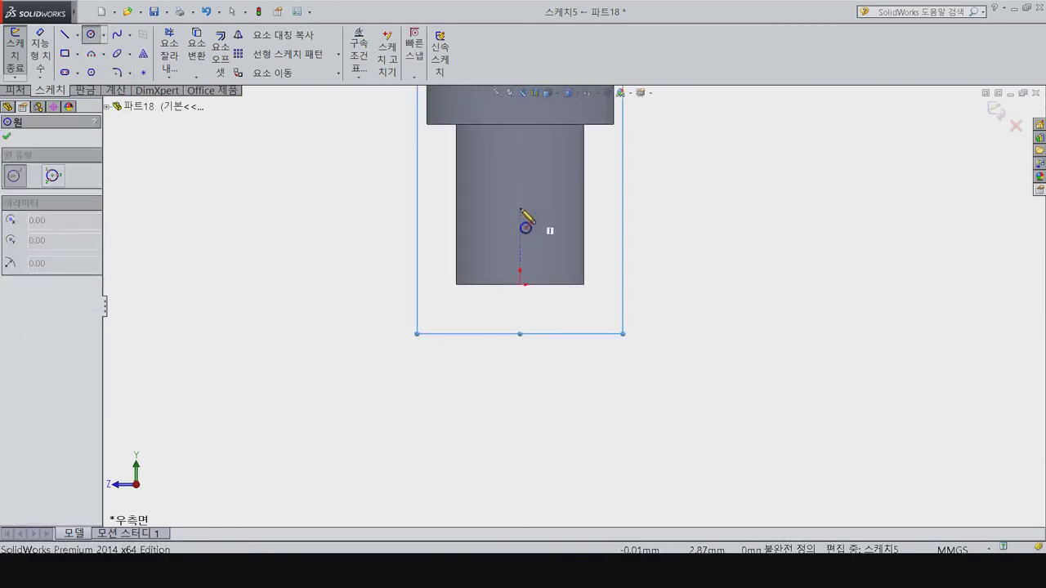
{"action": "left_click", "coordinate": [520, 207]}
{"action": "left_click", "coordinate": [538, 226]}
Step: Dimension the circle to Ø2 and its centre 2.5 mm above the origin
{"action": "key", "text": "Escape"}
{"action": "right_click_drag", "start_coordinate": [549, 179], "coordinate": [564, 208]}
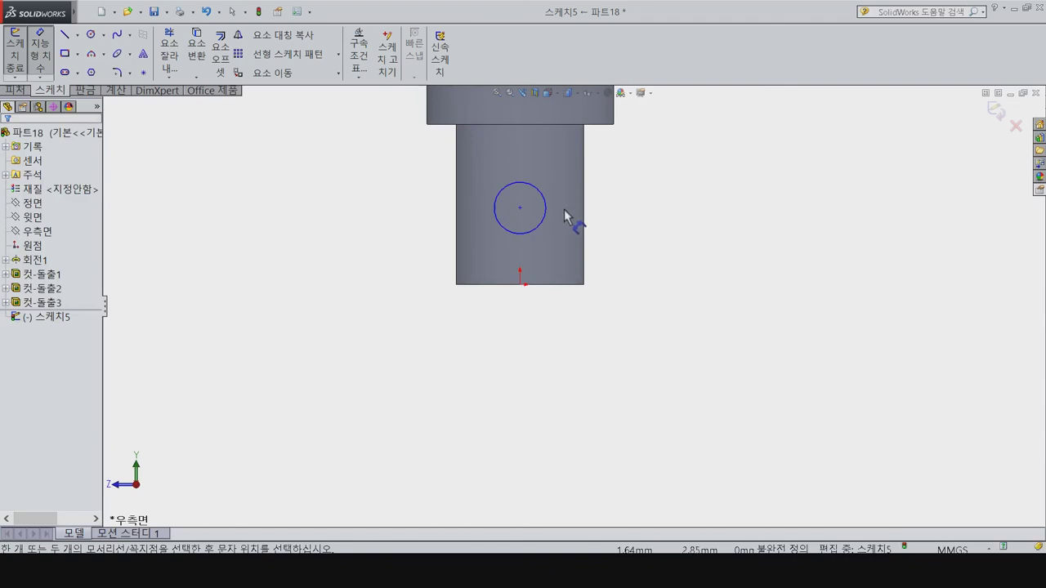
{"action": "left_click", "coordinate": [545, 211]}
{"action": "left_click", "coordinate": [713, 218]}
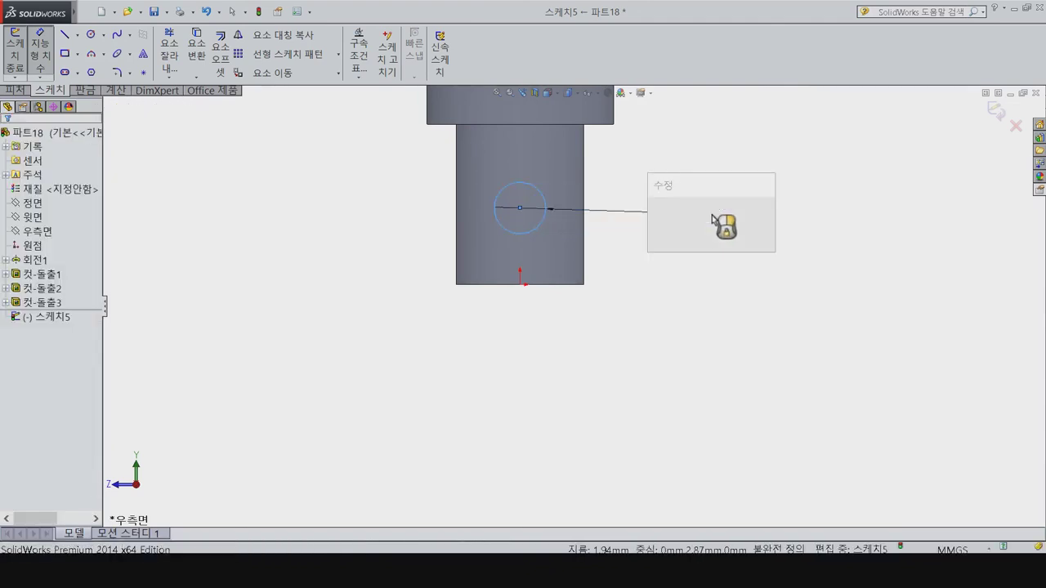
{"action": "type", "text": "2"}
{"action": "key", "text": "Return"}
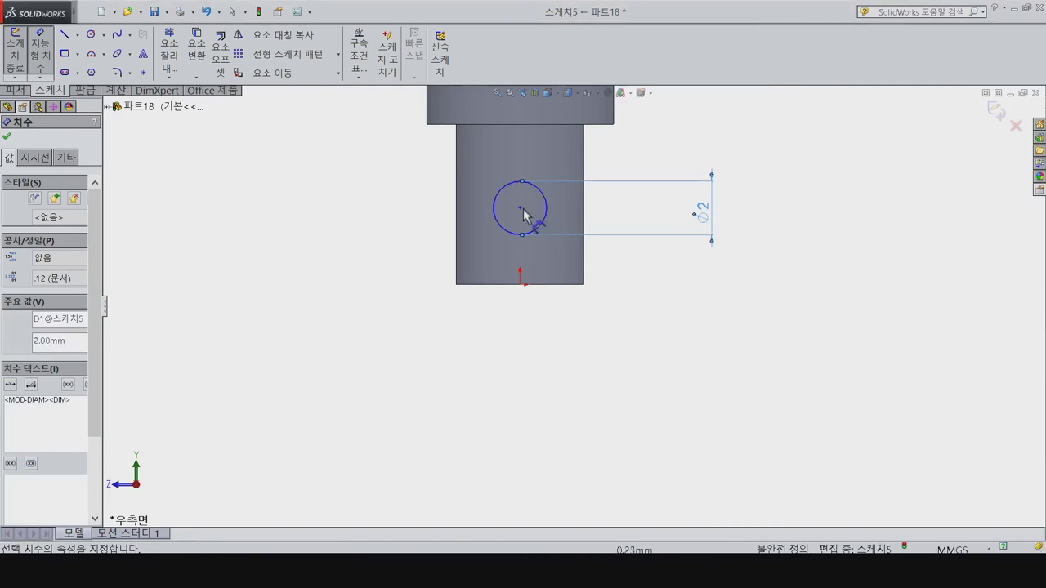
{"action": "left_click", "coordinate": [519, 207]}
{"action": "left_click", "coordinate": [520, 284]}
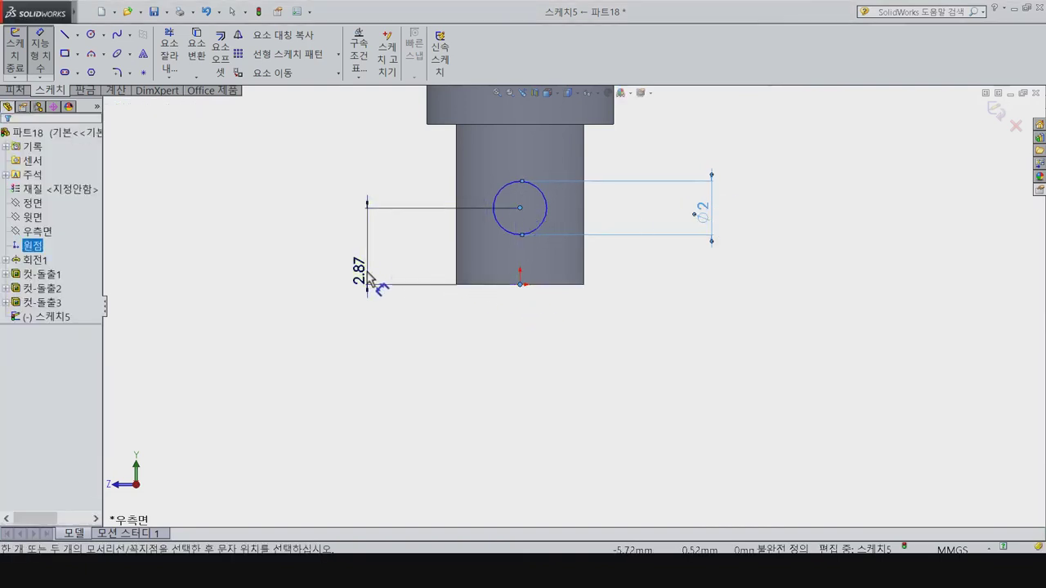
{"action": "left_click", "coordinate": [368, 280]}
{"action": "type", "text": "2.5"}
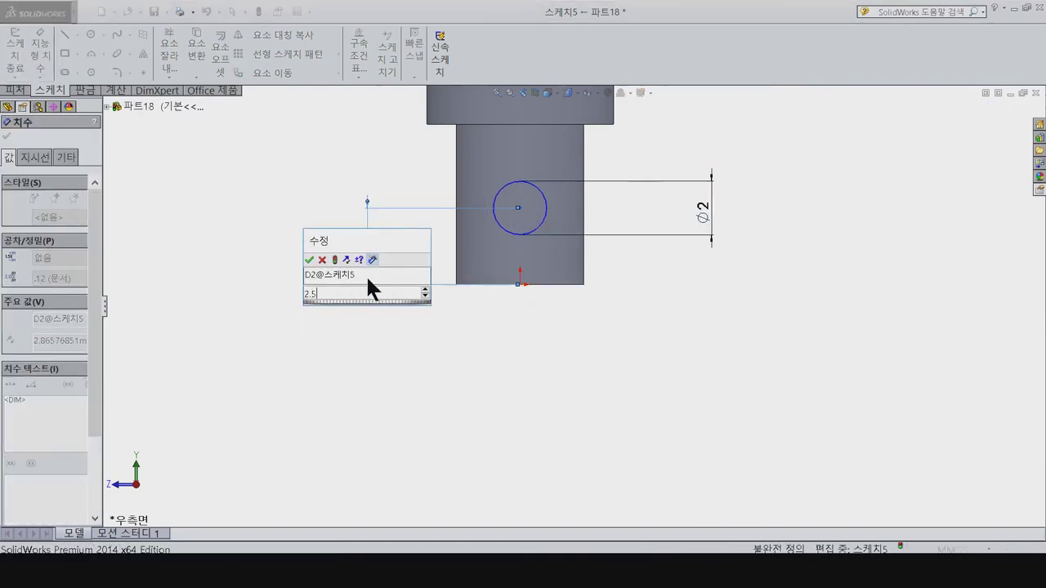
{"action": "key", "text": "Return"}
{"action": "key", "text": "Escape"}
Step: Add a Vertical relation between the circle centre and the origin
{"action": "left_click", "coordinate": [519, 217]}
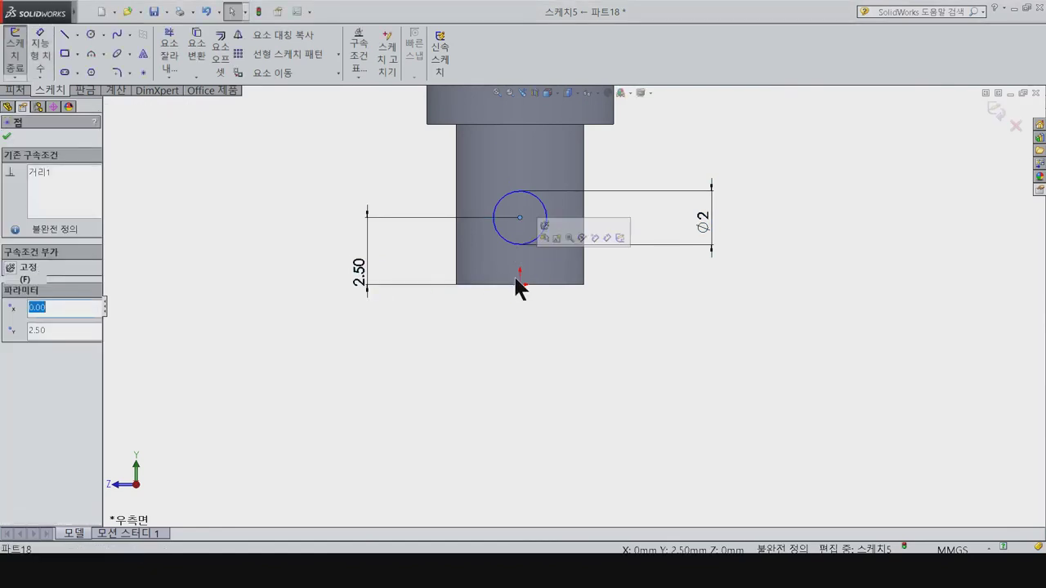
{"action": "left_click", "coordinate": [518, 281], "text": "ctrl"}
{"action": "left_click", "coordinate": [28, 373]}
{"action": "left_click", "coordinate": [17, 90]}
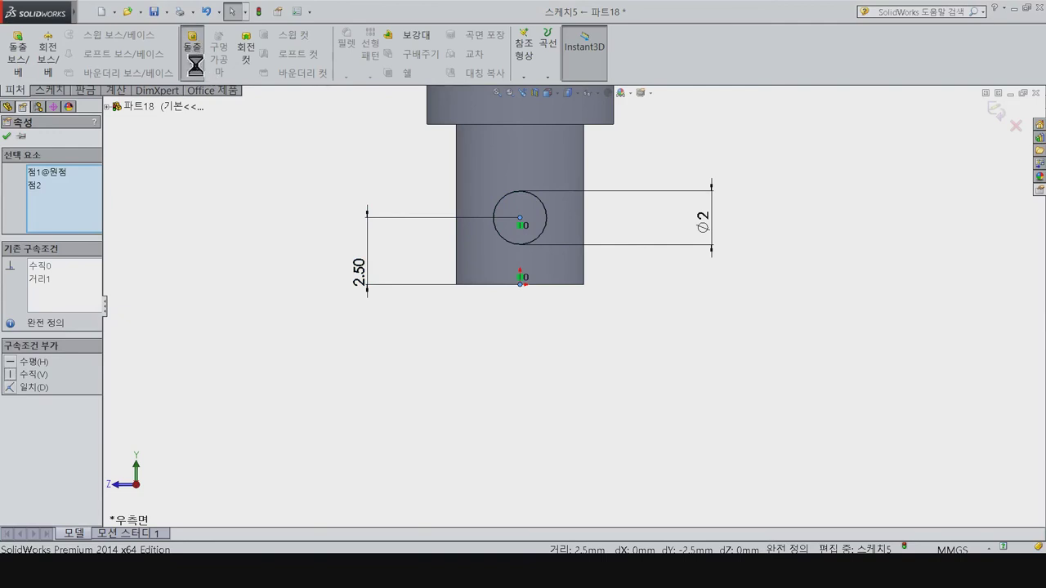
Step: Extrude-cut the Ø2 circle Through All in both directions to make the cross hole
{"action": "left_click", "coordinate": [65, 213]}
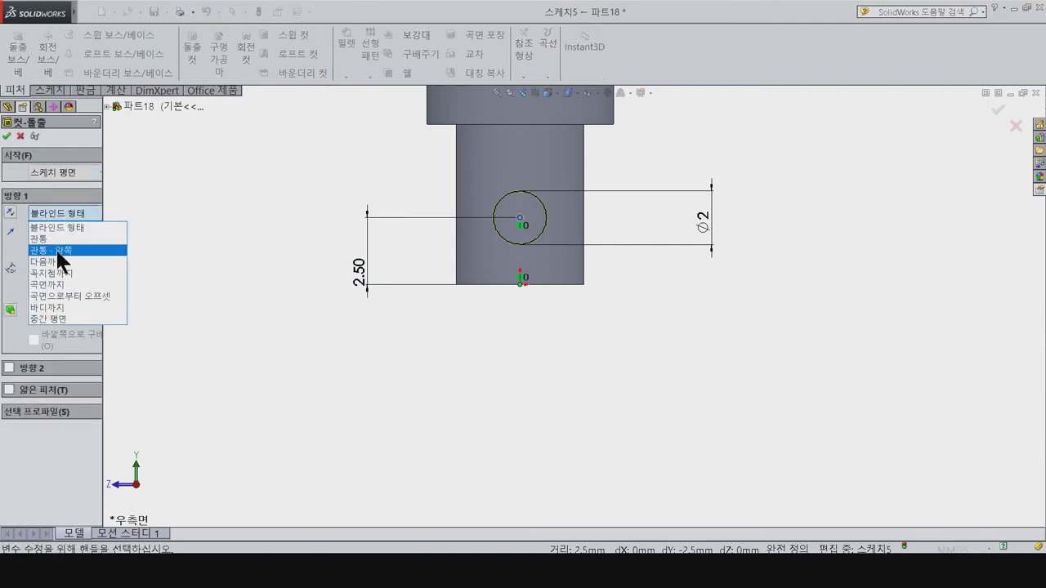
{"action": "left_click", "coordinate": [58, 250]}
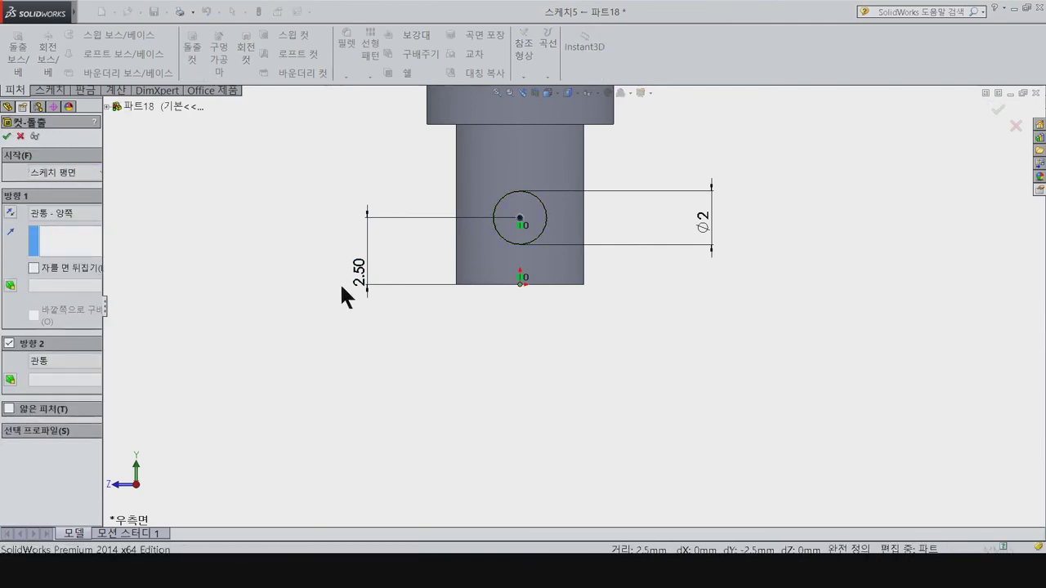
{"action": "key", "text": "Return"}
{"action": "middle_click_drag", "start_coordinate": [466, 321], "coordinate": [589, 343]}
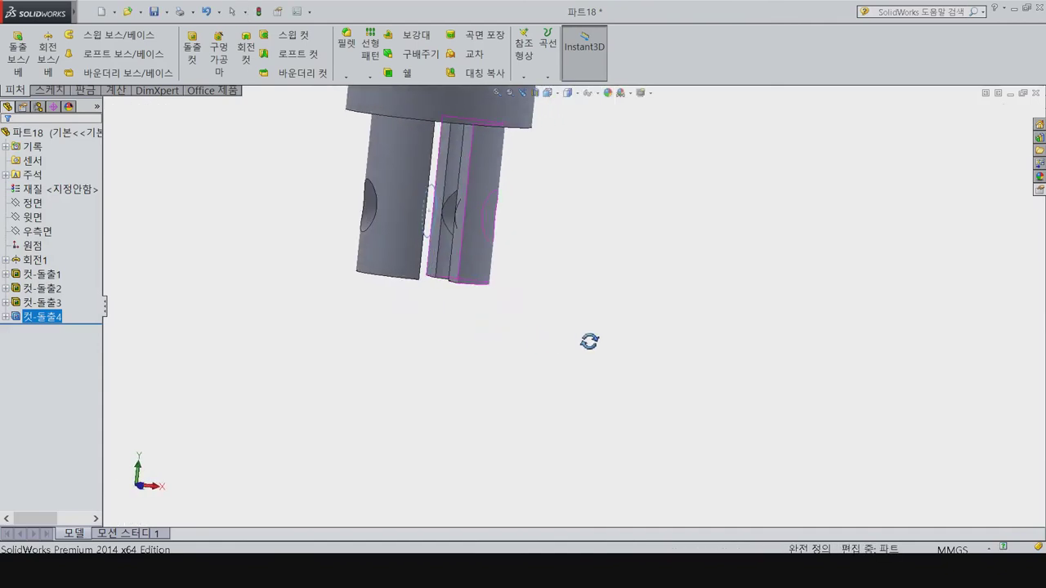
{"action": "middle_click_drag", "start_coordinate": [589, 342], "coordinate": [551, 339]}
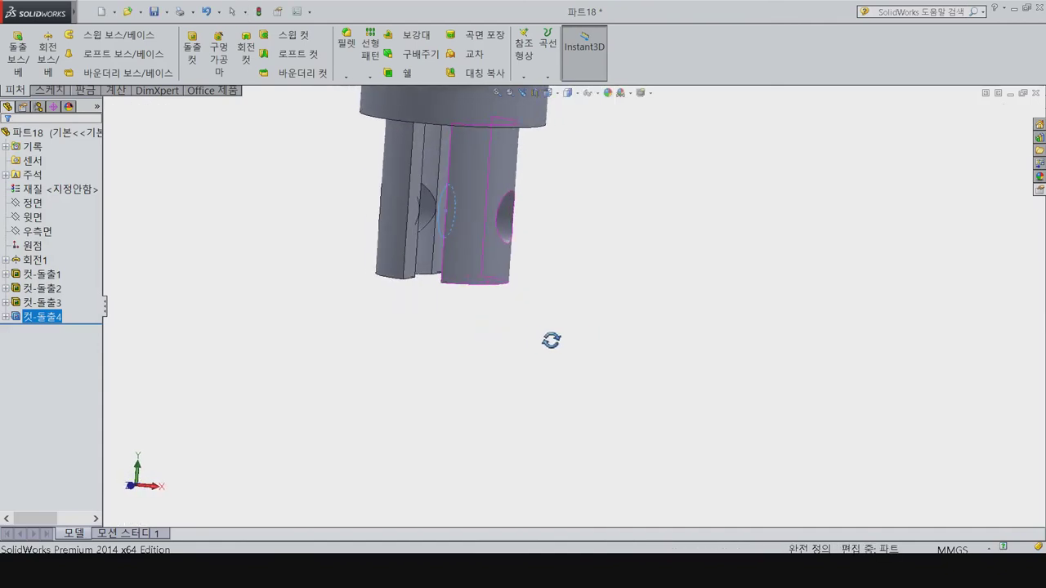
{"action": "left_click", "coordinate": [348, 48]}
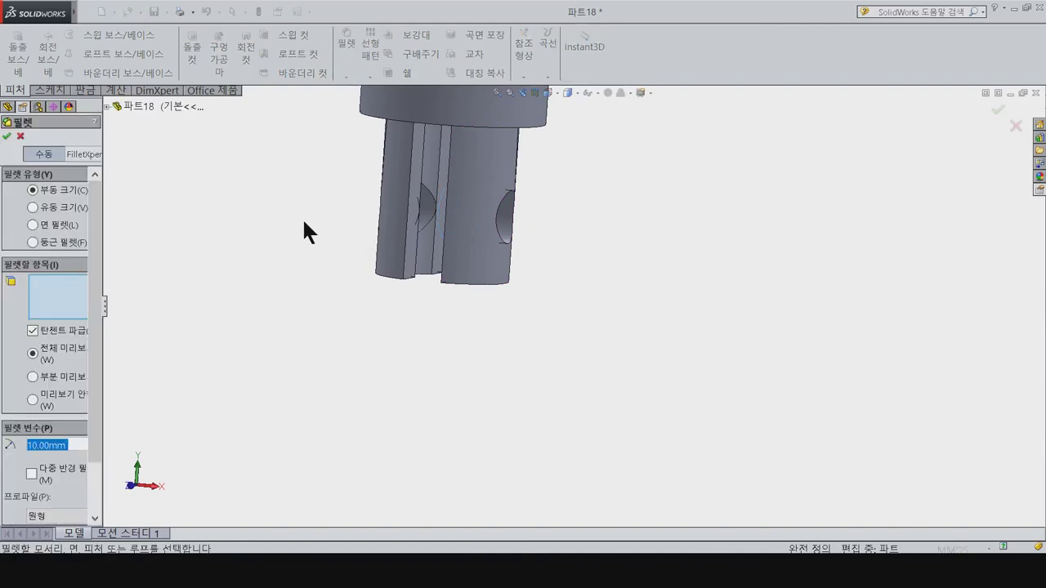
Step: Try a 0.5 mm fillet on a few narrow-end edges, then clear the picked items
{"action": "type", "text": "0.5"}
{"action": "key", "text": "Return"}
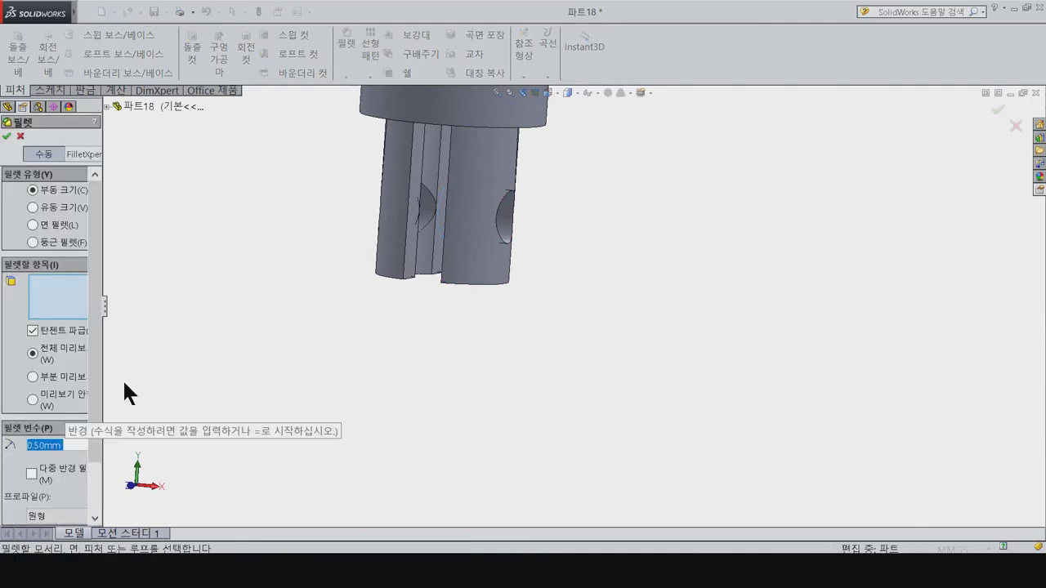
{"action": "left_click", "coordinate": [476, 278]}
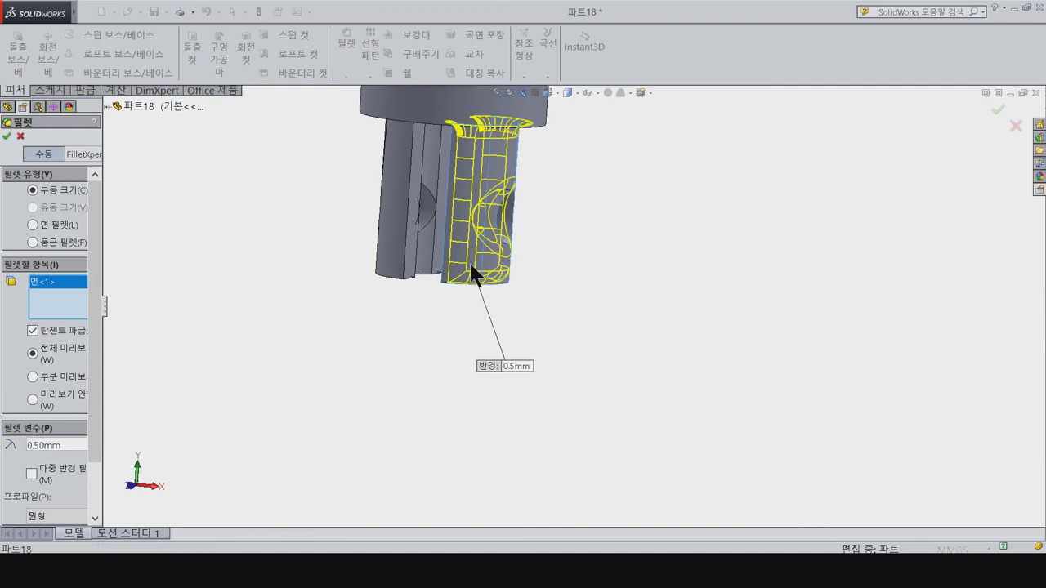
{"action": "left_click", "coordinate": [463, 282]}
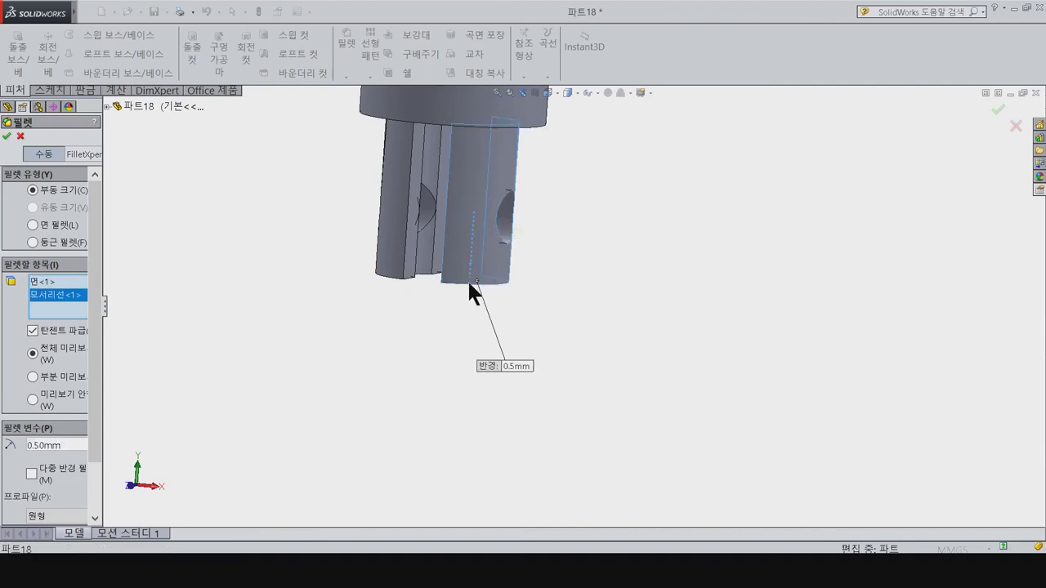
{"action": "left_click", "coordinate": [466, 280]}
{"action": "right_click", "coordinate": [54, 302]}
{"action": "left_click", "coordinate": [98, 311]}
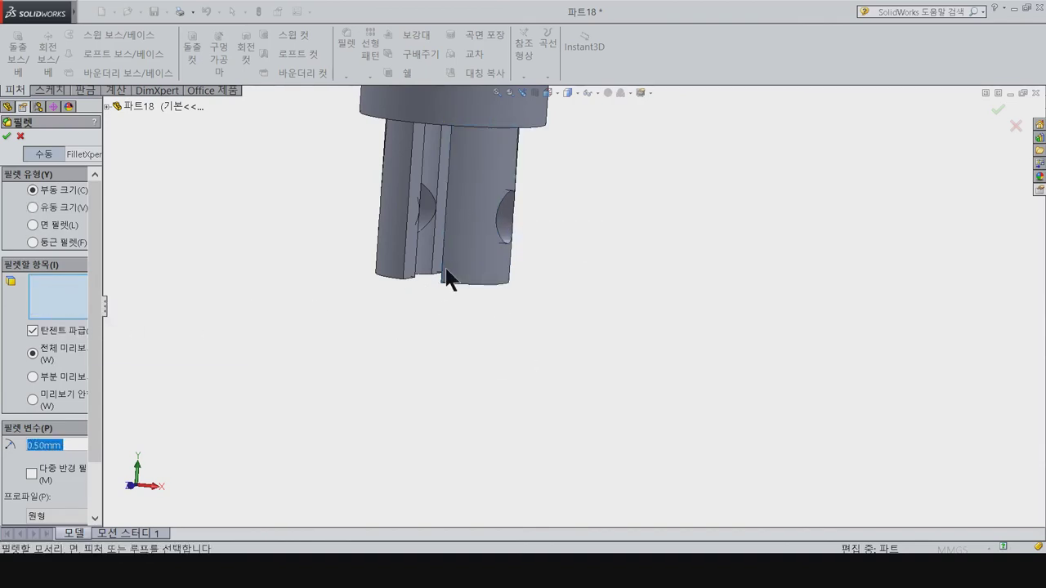
Step: Select both prong bottom edges, the shoulder's circular edge and the slot's top rim
{"action": "scroll", "coordinate": [458, 298], "scroll_direction": "down", "scroll_amount": 3}
{"action": "left_click", "coordinate": [472, 313]}
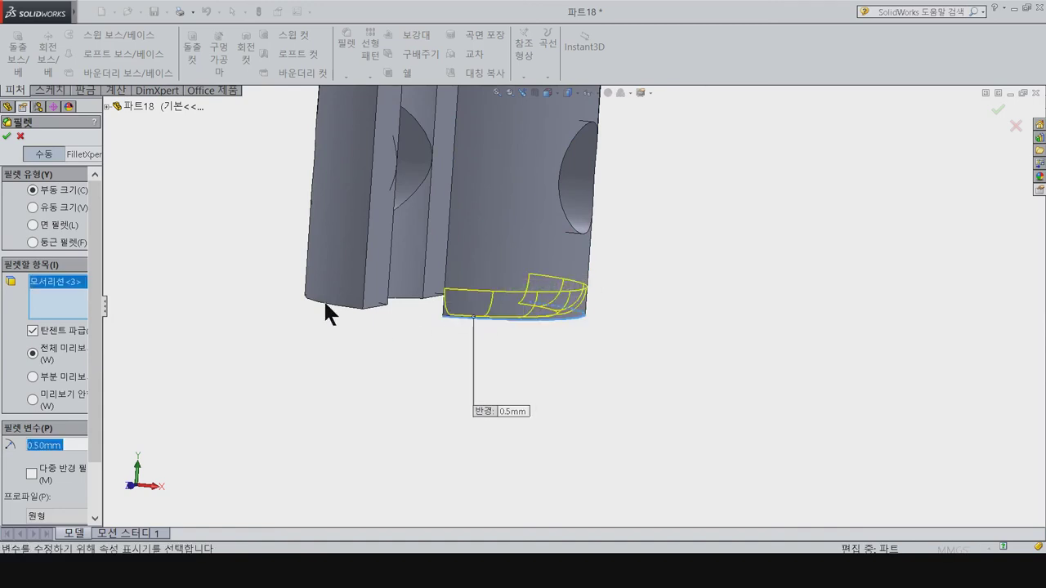
{"action": "left_click", "coordinate": [325, 303]}
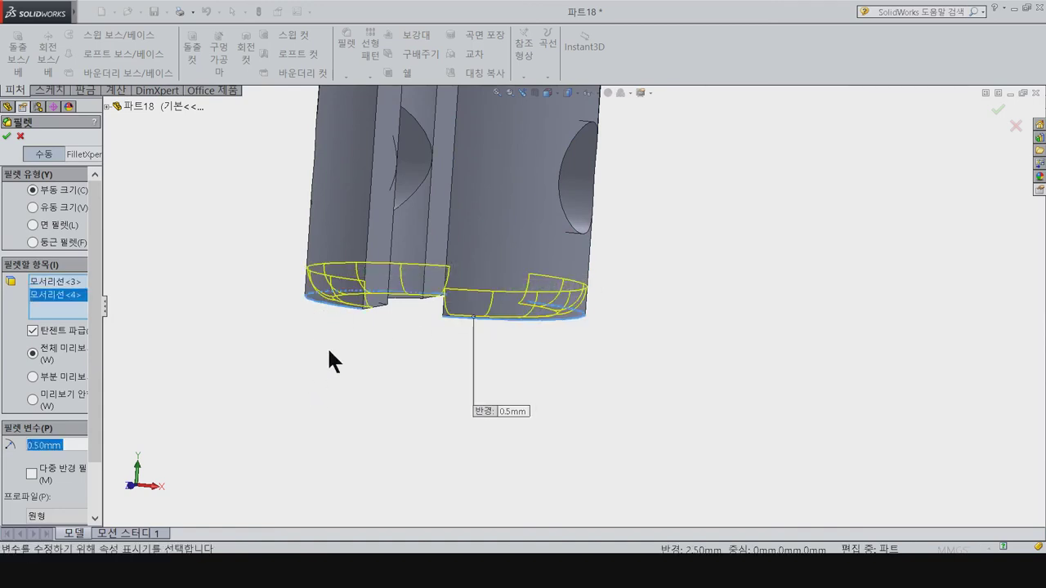
{"action": "scroll", "coordinate": [572, 311], "scroll_direction": "up", "scroll_amount": 3}
{"action": "scroll", "coordinate": [606, 143], "scroll_direction": "down", "scroll_amount": 3}
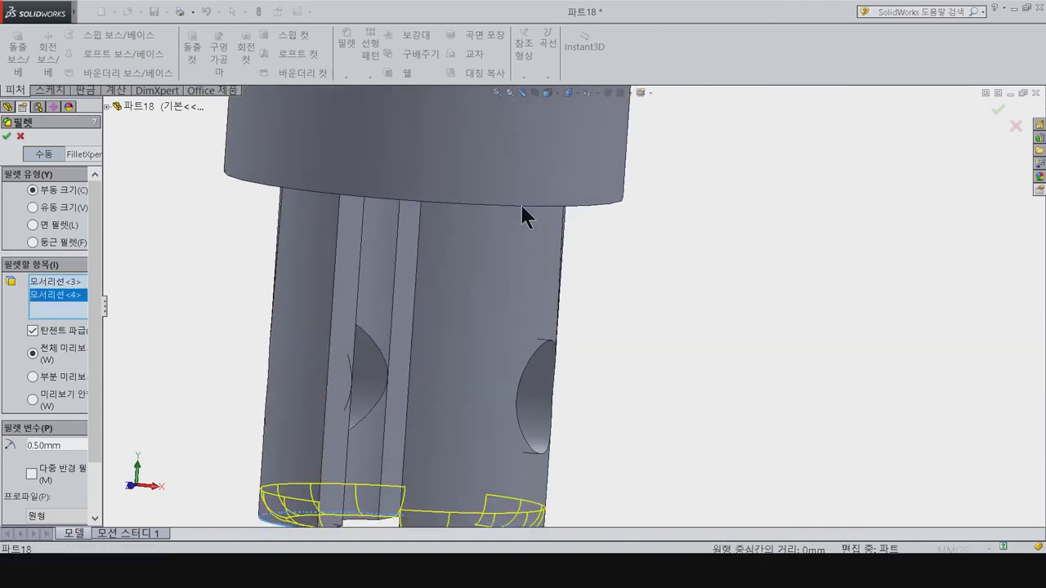
{"action": "left_click", "coordinate": [520, 204]}
{"action": "middle_click_drag", "start_coordinate": [579, 222], "coordinate": [564, 204]}
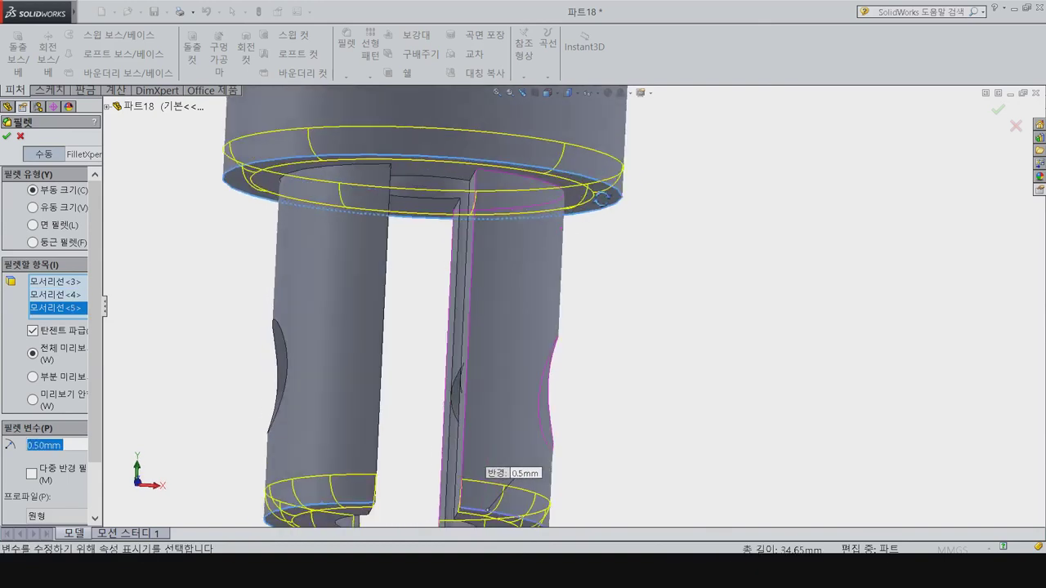
{"action": "left_click", "coordinate": [563, 211]}
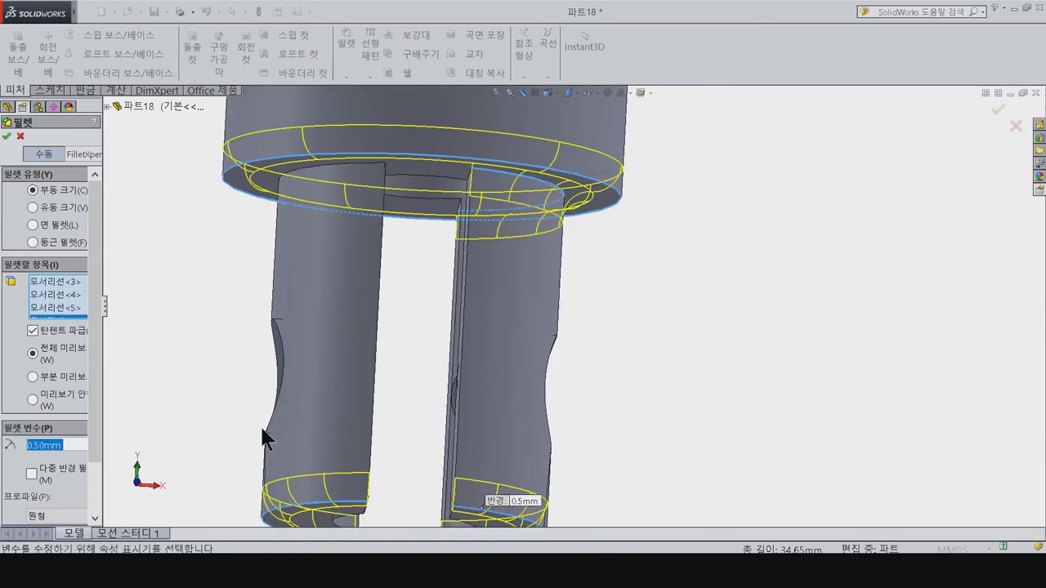
Step: Set the fillet radius to 0.2 mm and apply it
{"action": "type", "text": "2"}
{"action": "key", "text": "Return"}
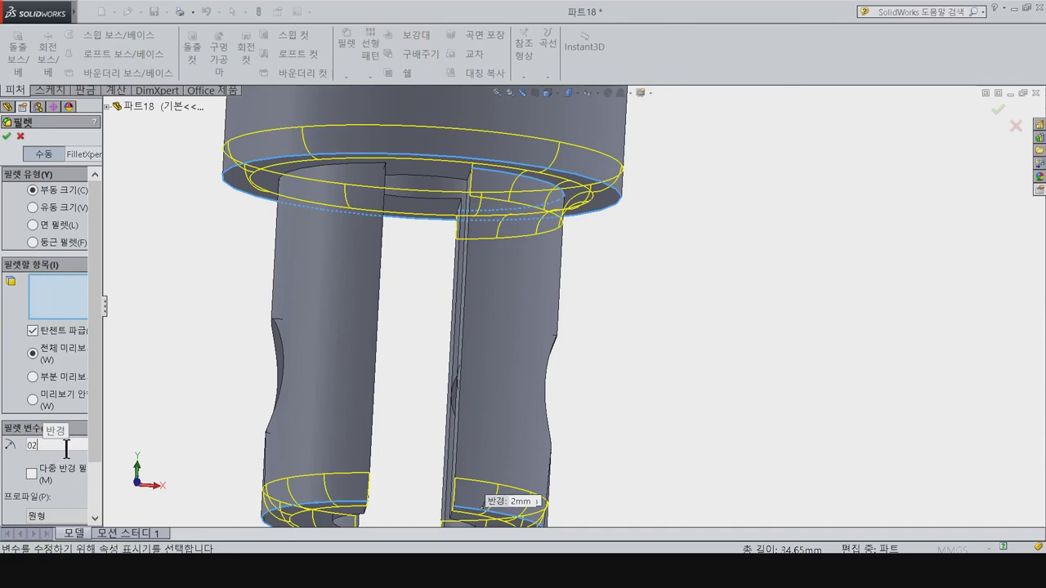
{"action": "type", "text": "0.2"}
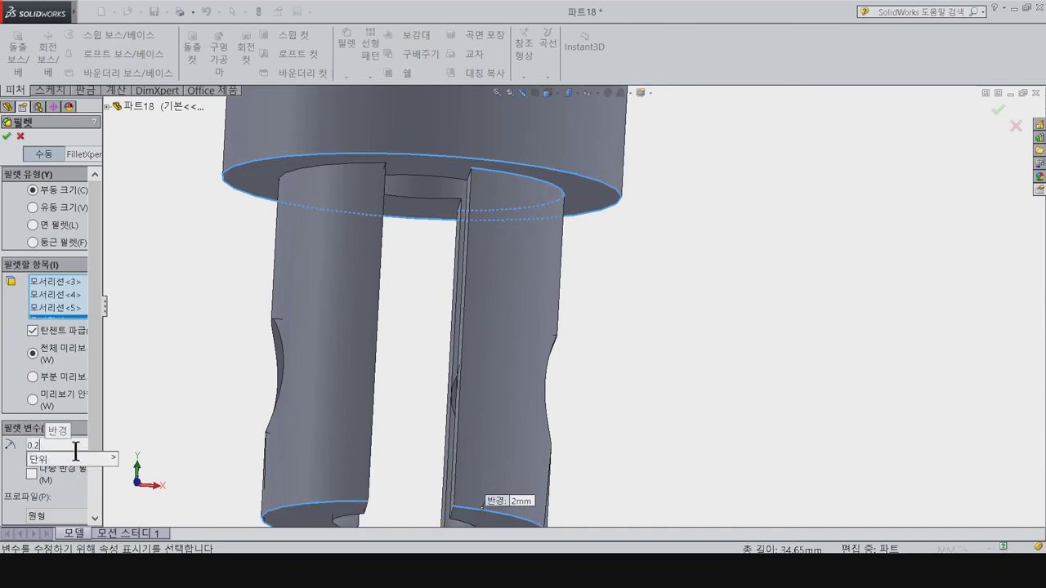
{"action": "key", "text": "Return"}
{"action": "left_click", "coordinate": [7, 136]}
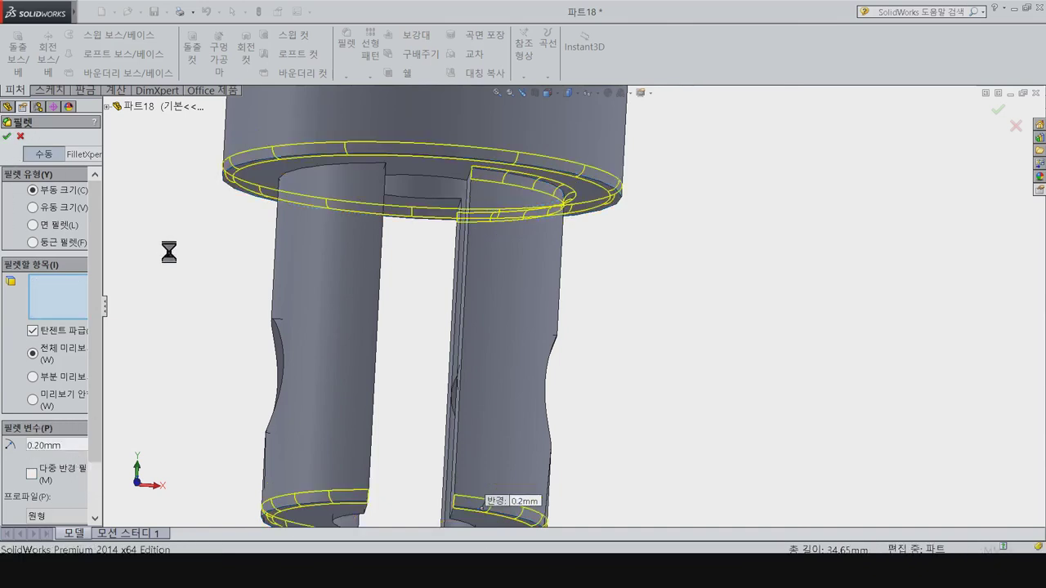
{"action": "left_click", "coordinate": [226, 264]}
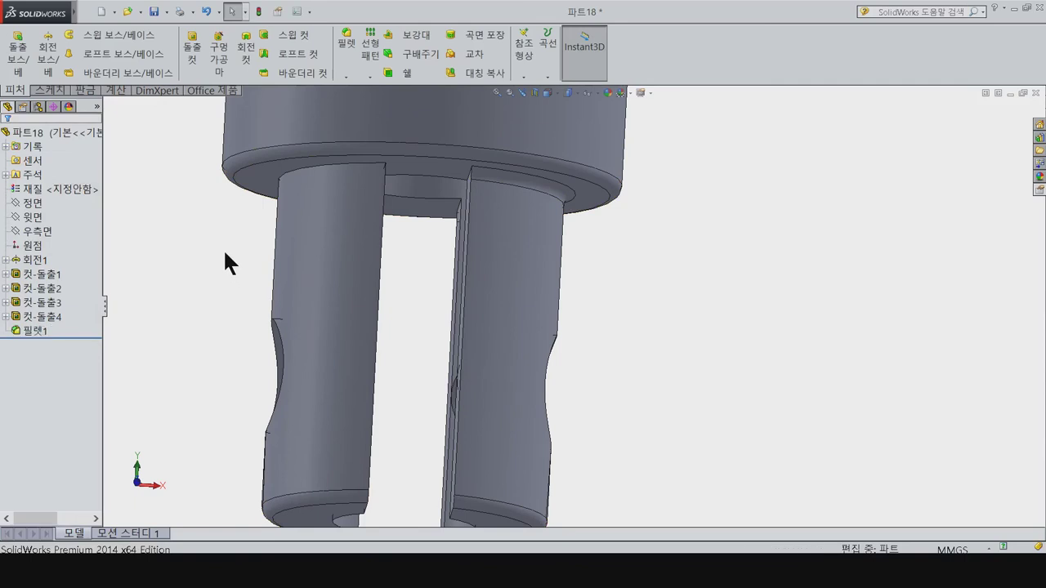
Step: View the part isometrically, save it as 14_Valve, and close it
{"action": "key", "text": "ctrl+7"}
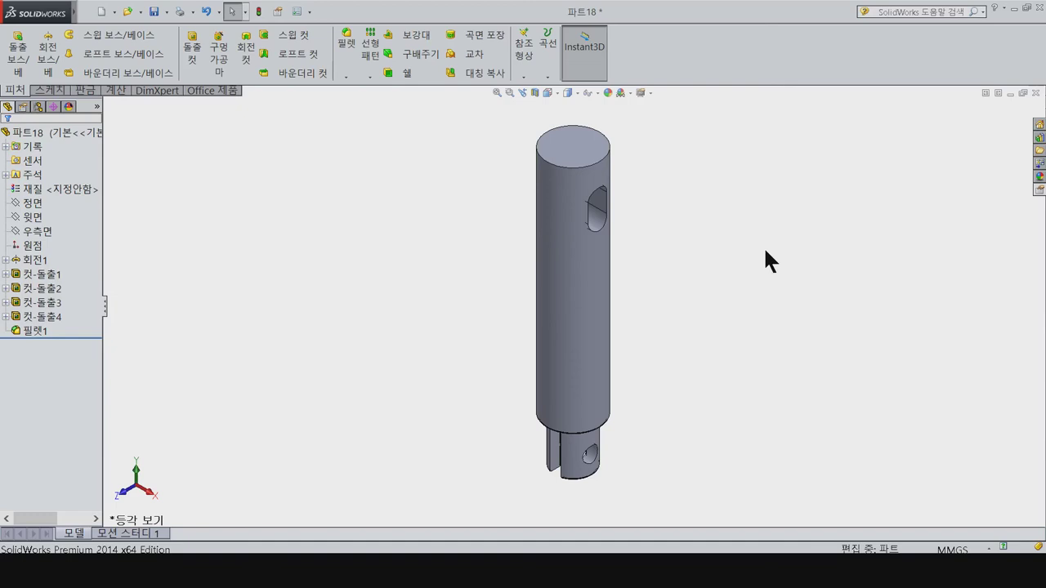
{"action": "left_click", "coordinate": [153, 12]}
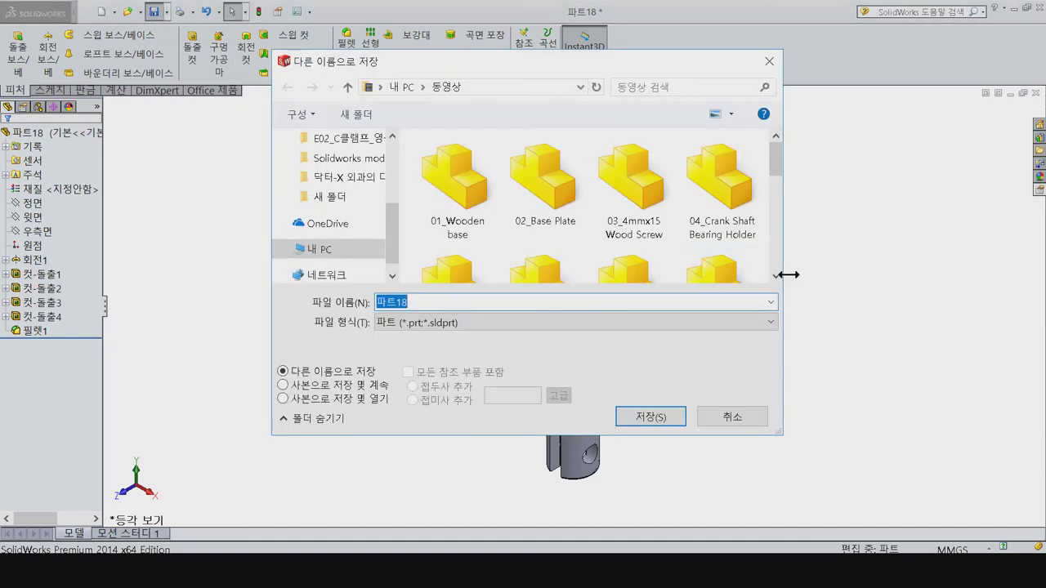
{"action": "type", "text": "14"}
{"action": "type", "text": "e"}
{"action": "key", "text": "Return"}
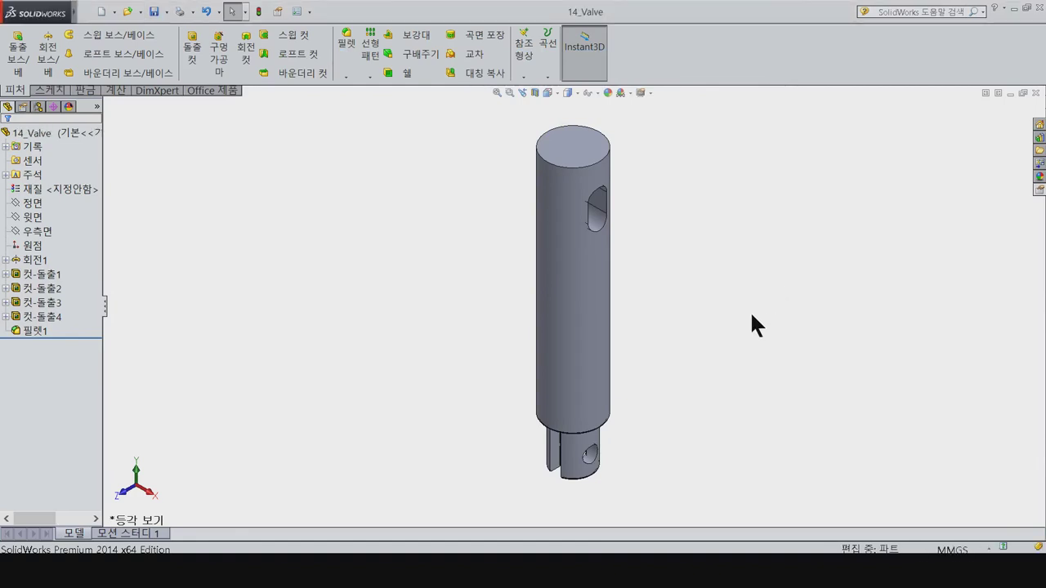
{"action": "key", "text": "ctrl+w"}
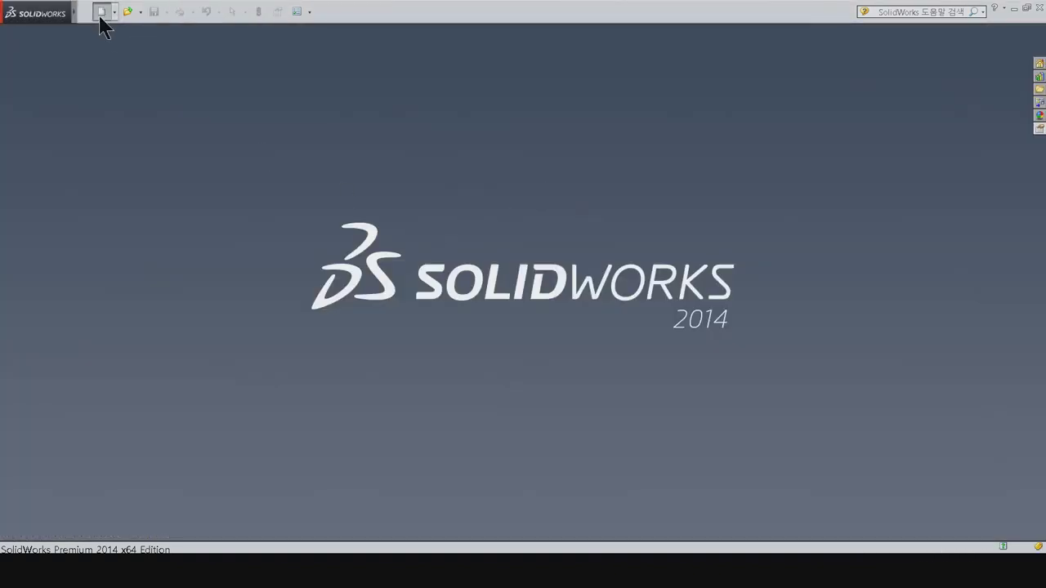
Step: Create a new part and sketch a rectangle from the origin on the Front plane
{"action": "left_click", "coordinate": [101, 11]}
{"action": "left_click", "coordinate": [441, 474]}
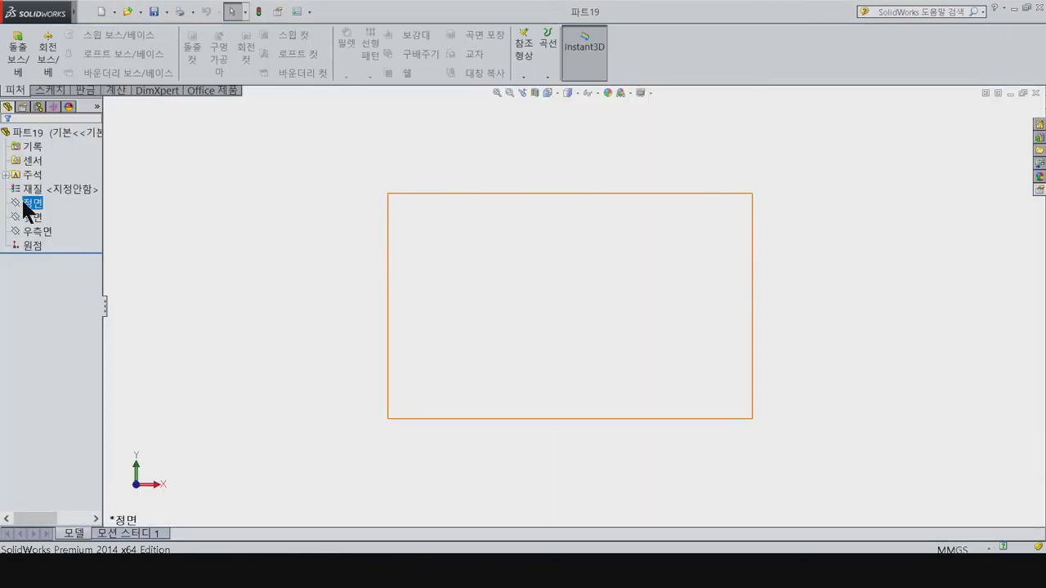
{"action": "left_click", "coordinate": [26, 202]}
{"action": "left_click", "coordinate": [30, 186]}
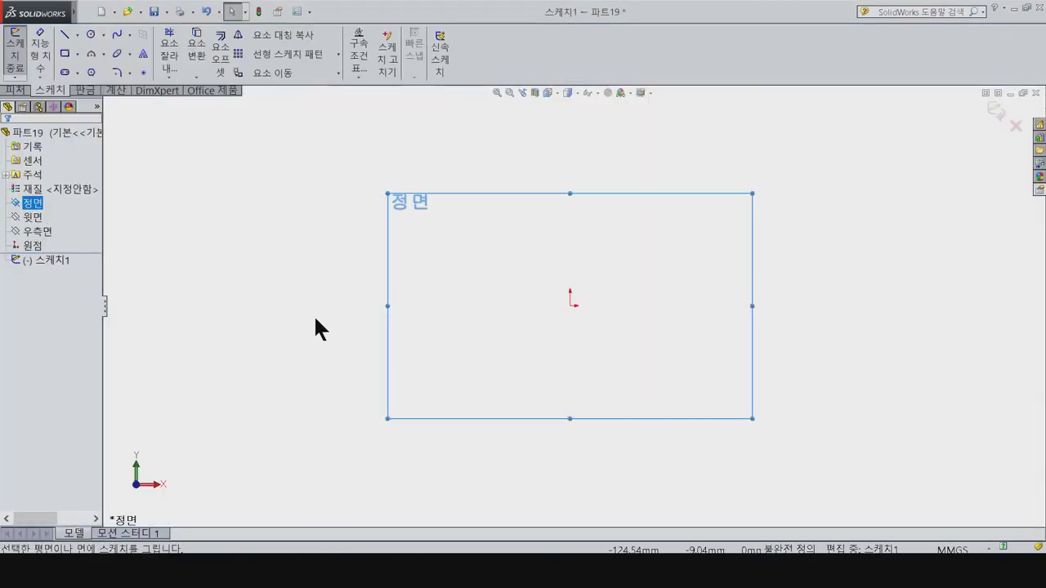
{"action": "left_click", "coordinate": [65, 53]}
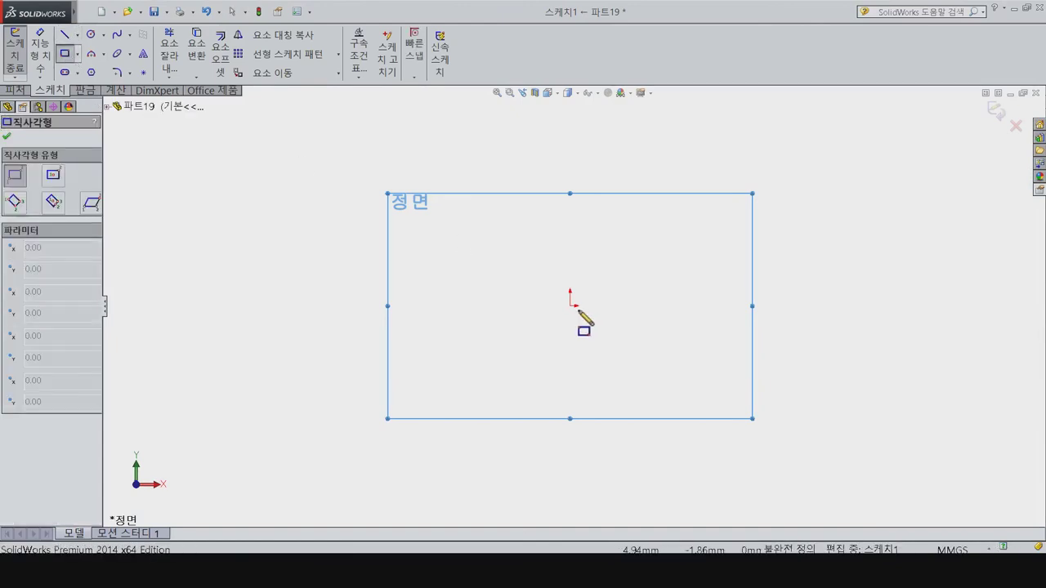
{"action": "left_click_drag", "start_coordinate": [570, 307], "coordinate": [776, 247]}
{"action": "key", "text": "Escape"}
Step: Dimension the rectangle to height 1 and length 6
{"action": "key", "text": "d"}
{"action": "left_click", "coordinate": [570, 282]}
{"action": "left_click", "coordinate": [474, 335]}
{"action": "key", "text": "Return"}
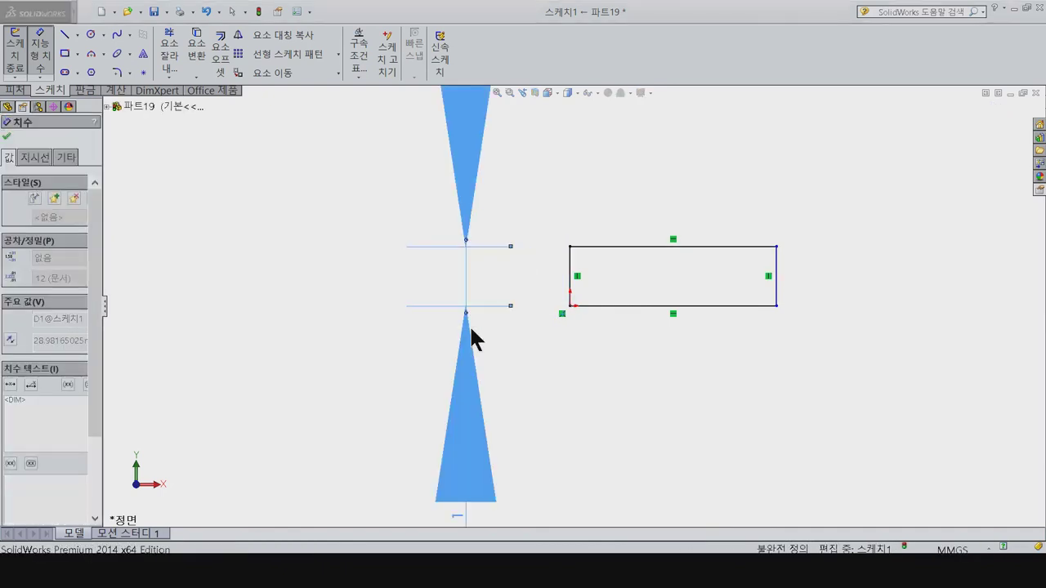
{"action": "left_click", "coordinate": [603, 248]}
{"action": "left_click", "coordinate": [634, 206]}
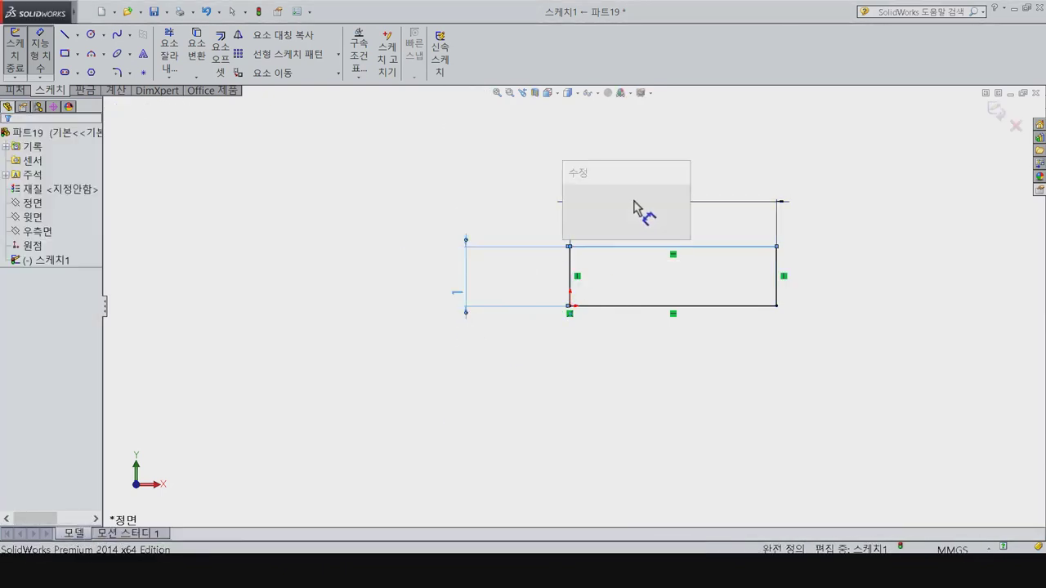
{"action": "type", "text": "6"}
{"action": "key", "text": "Return"}
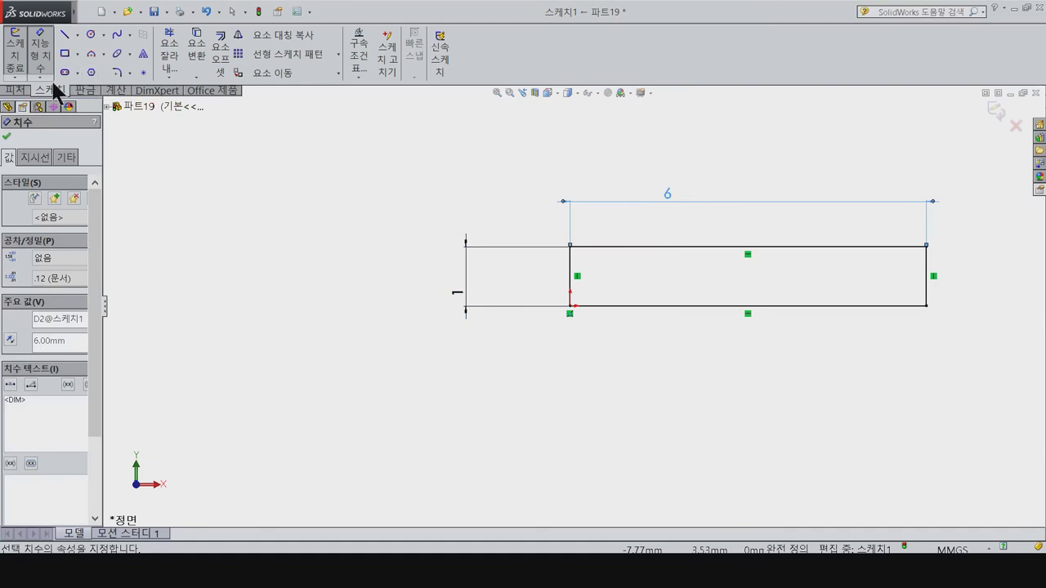
Step: Revolve the rectangle about its bottom line into a cylinder
{"action": "left_click", "coordinate": [31, 88]}
{"action": "left_click", "coordinate": [47, 53]}
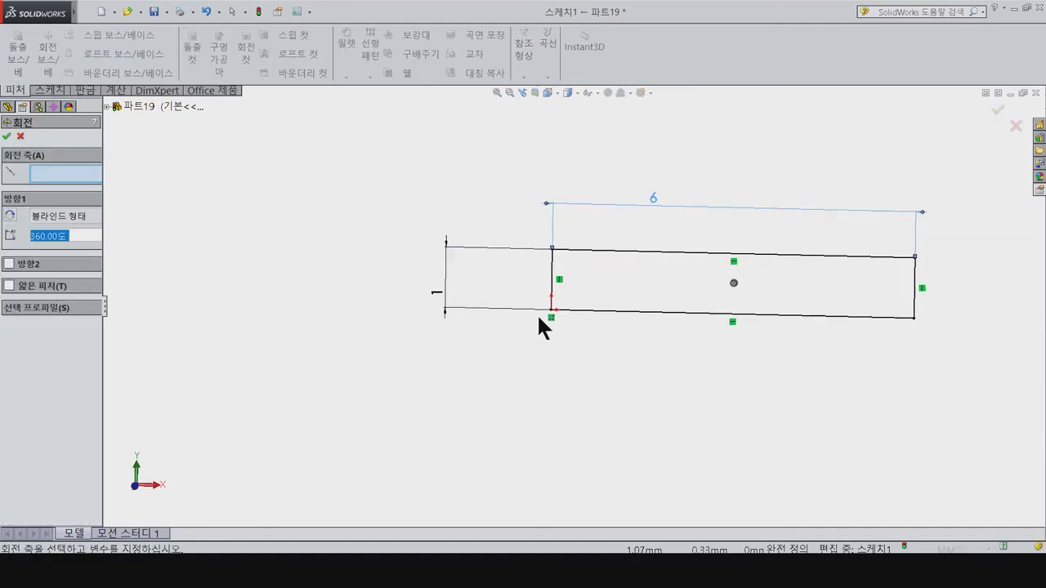
{"action": "left_click", "coordinate": [582, 366]}
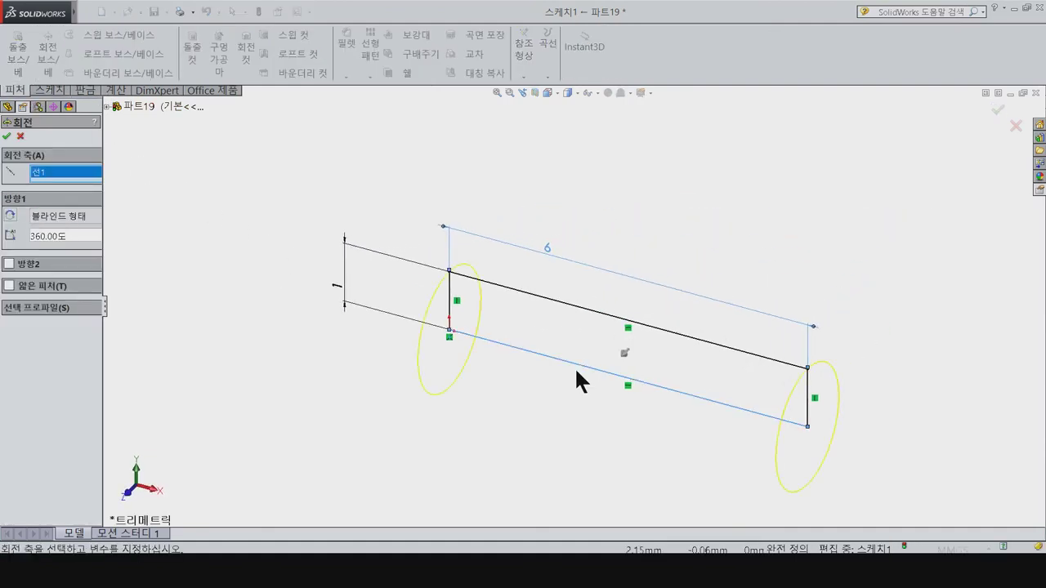
{"action": "left_click", "coordinate": [6, 137]}
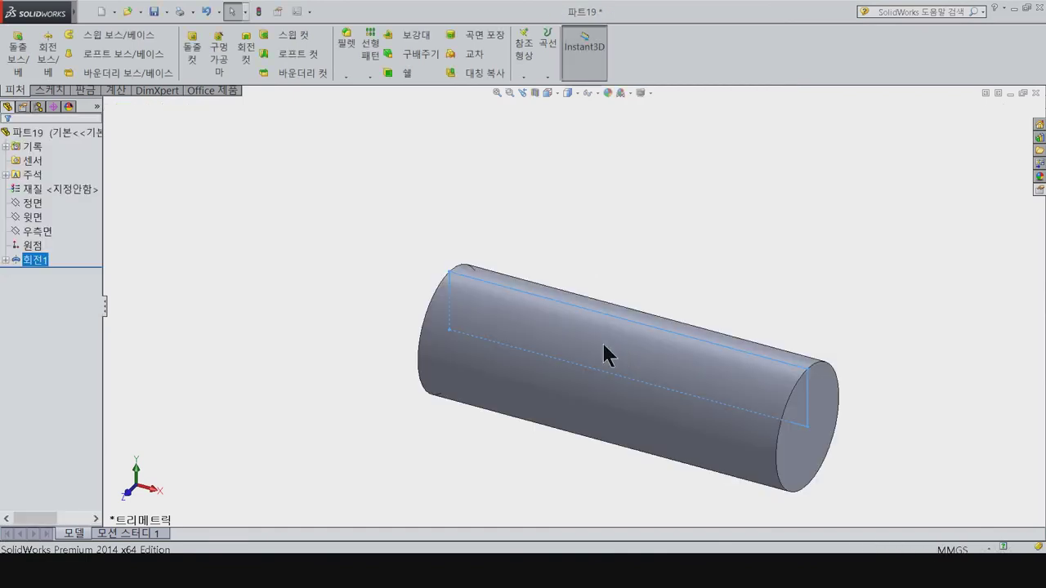
{"action": "left_click", "coordinate": [246, 192]}
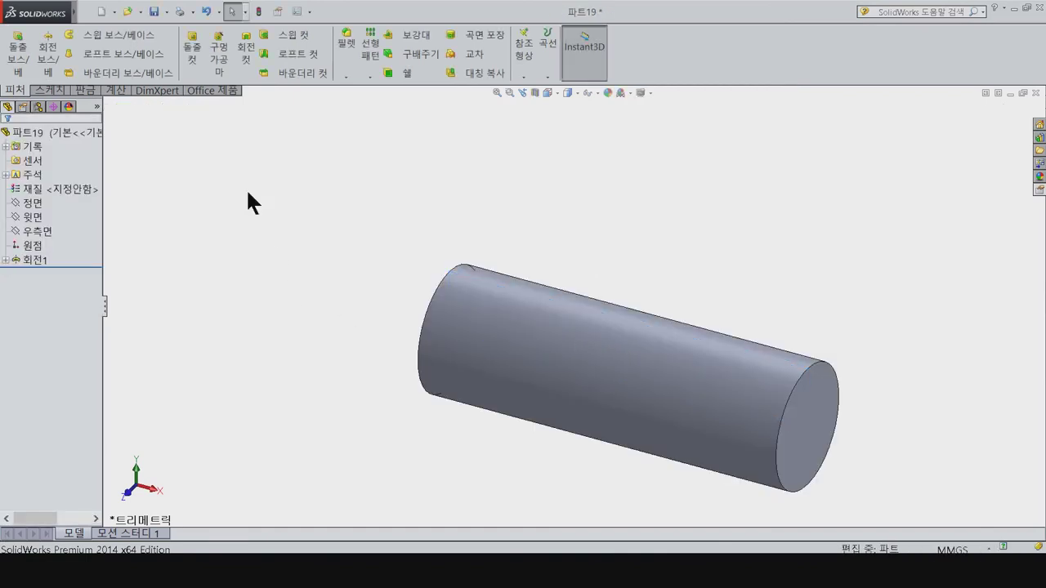
Step: Switch from Fillet to Chamfer and select both cylinder end faces at 0.30 mm
{"action": "left_click", "coordinate": [346, 42]}
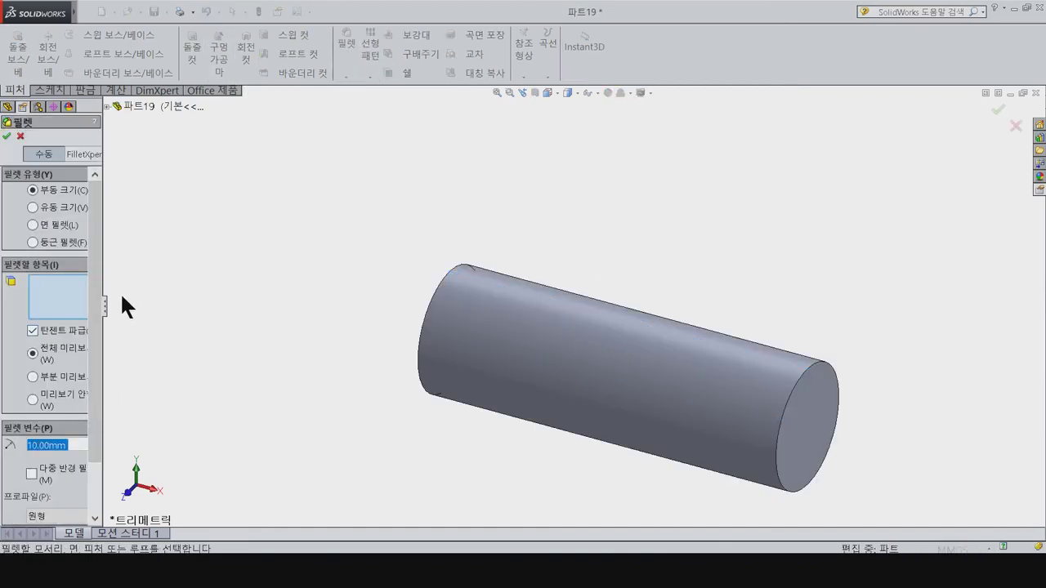
{"action": "left_click", "coordinate": [21, 136]}
{"action": "left_click", "coordinate": [347, 78]}
{"action": "left_click", "coordinate": [355, 105]}
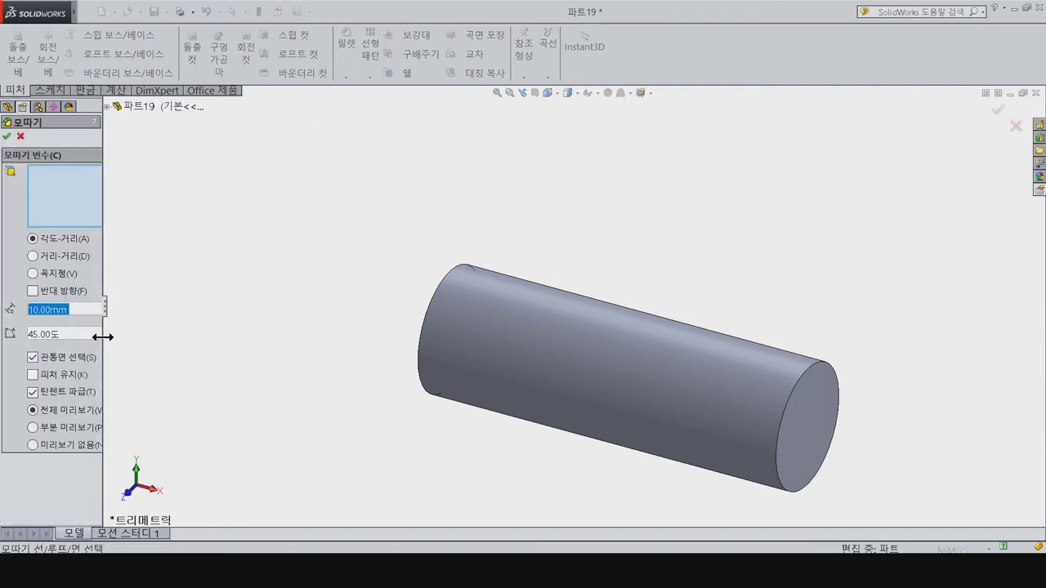
{"action": "type", "text": "0.3"}
{"action": "key", "text": "Return"}
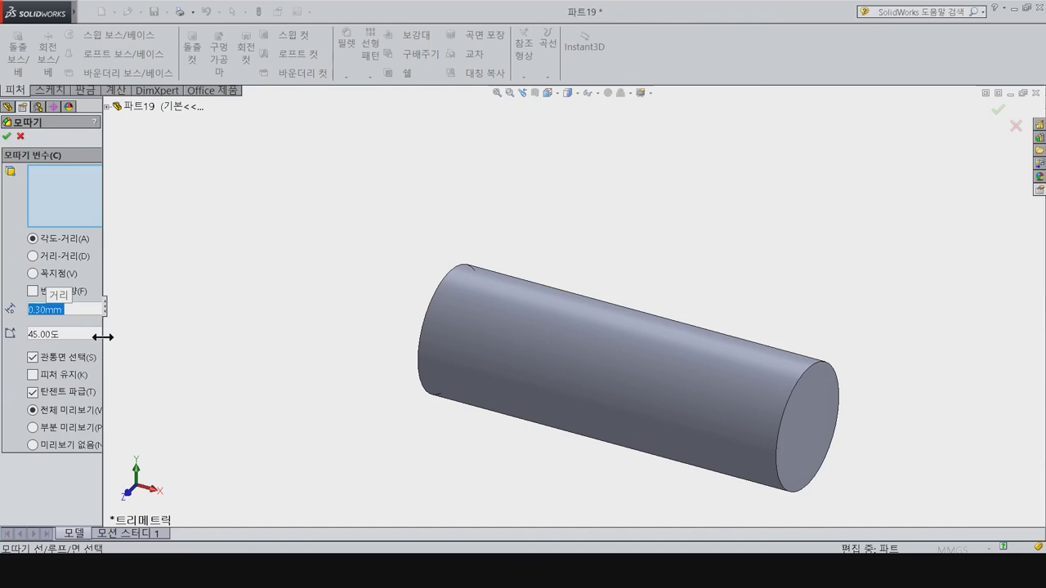
{"action": "left_click", "coordinate": [766, 431]}
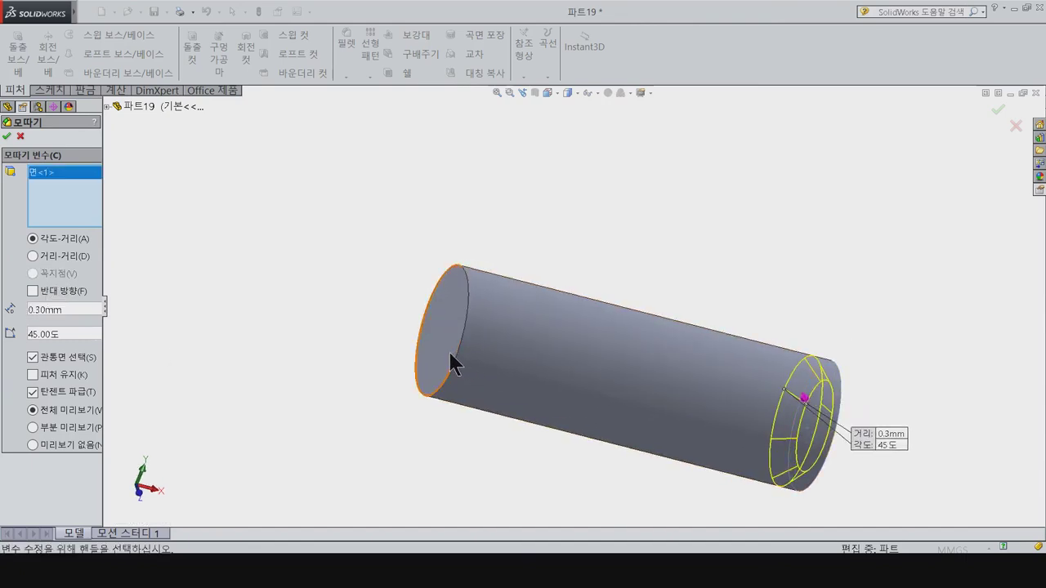
{"action": "left_click", "coordinate": [451, 363]}
Step: Change the chamfer distance to 0.20 mm at 45° and apply it
{"action": "left_click", "coordinate": [68, 311]}
{"action": "key", "text": "BackSpace"}
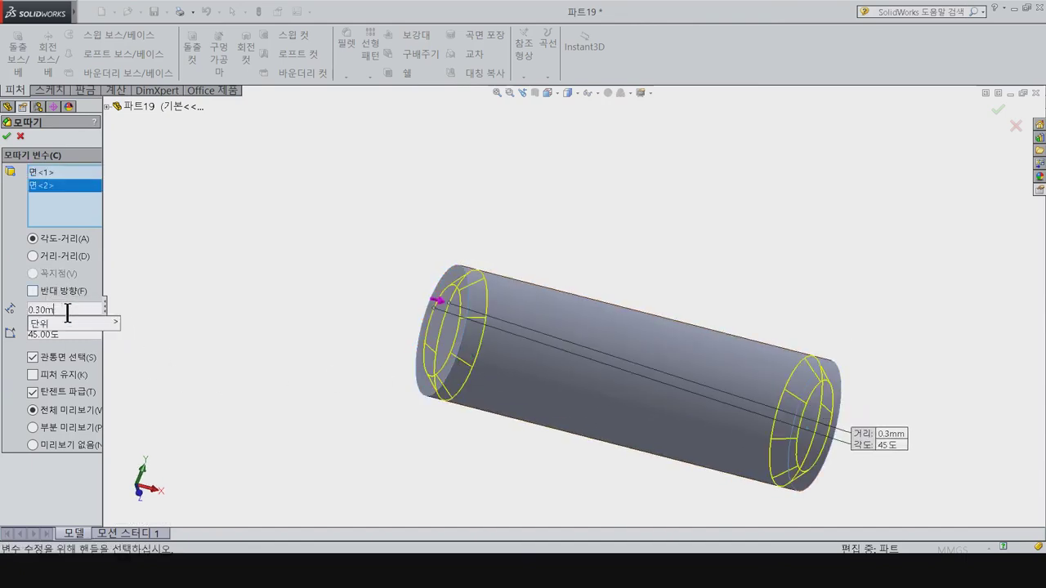
{"action": "type", "text": "2"}
{"action": "key", "text": "Return"}
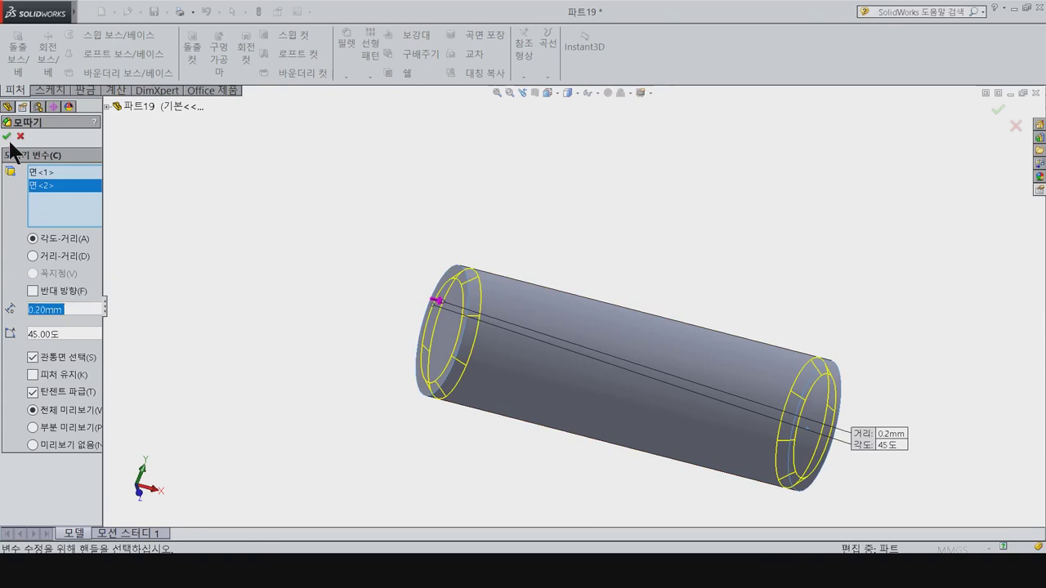
{"action": "left_click", "coordinate": [6, 136]}
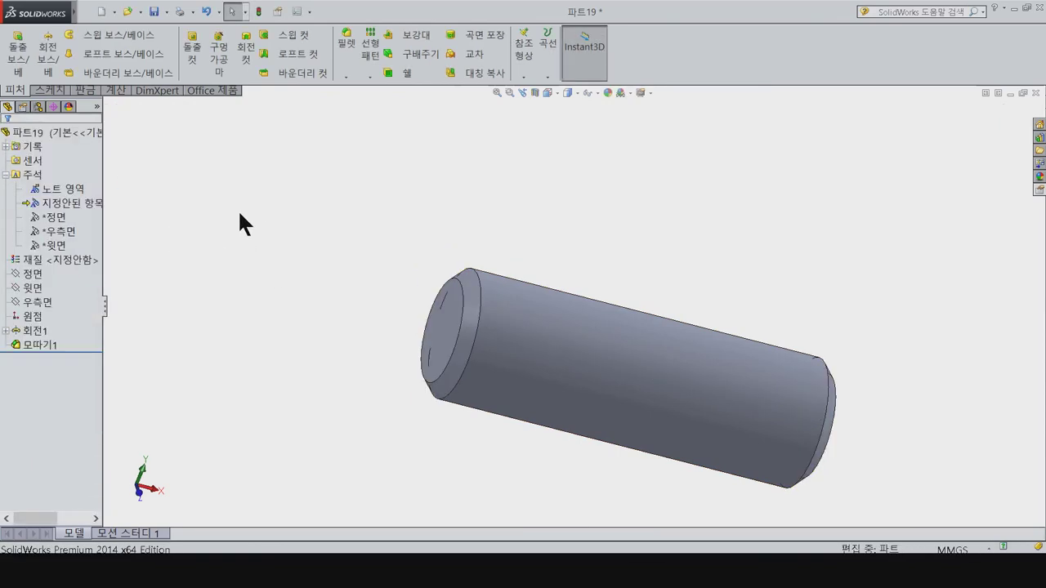
{"action": "key", "text": "ctrl+1"}
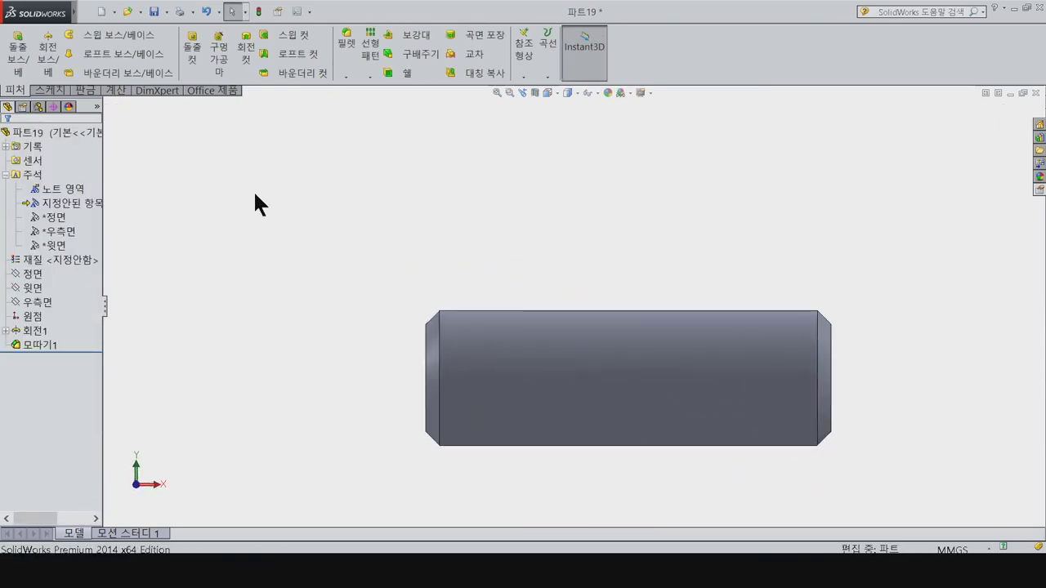
Step: Save the chamfered cylinder under the file name '14_Valve pin'
{"action": "key", "text": "ctrl+7"}
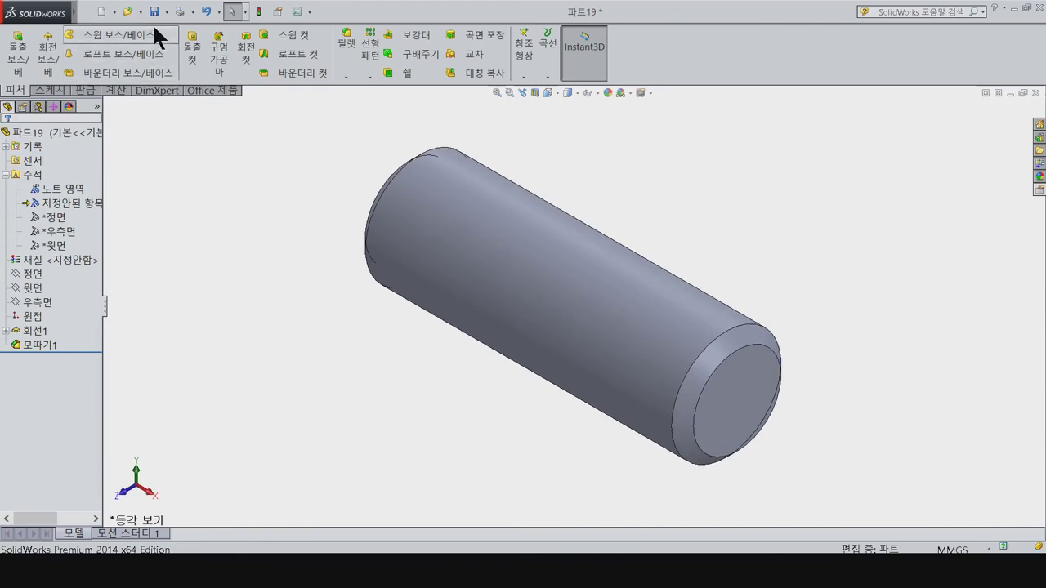
{"action": "key", "text": "ctrl+s"}
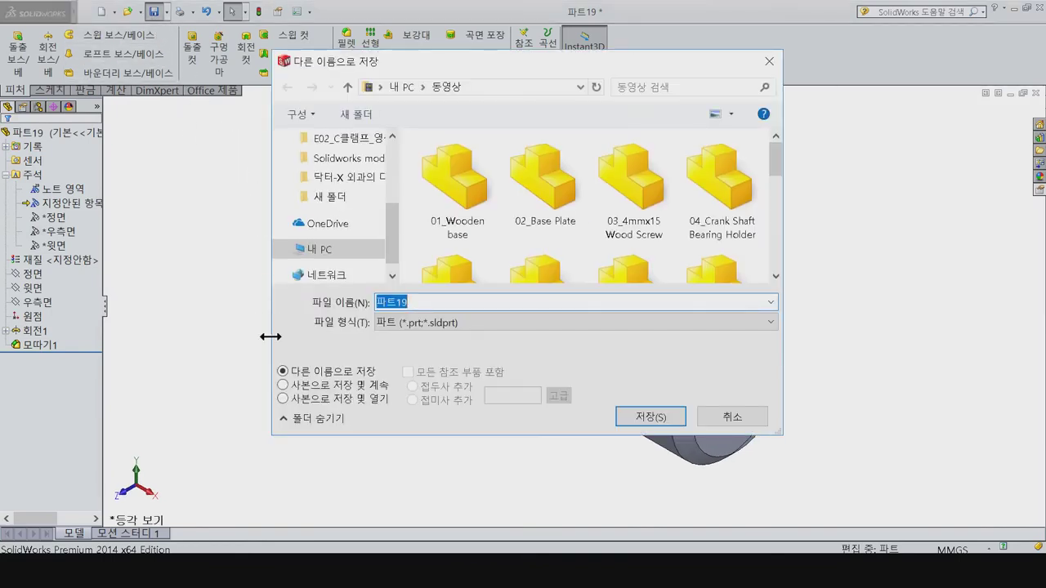
{"action": "type", "text": "14_Valve"}
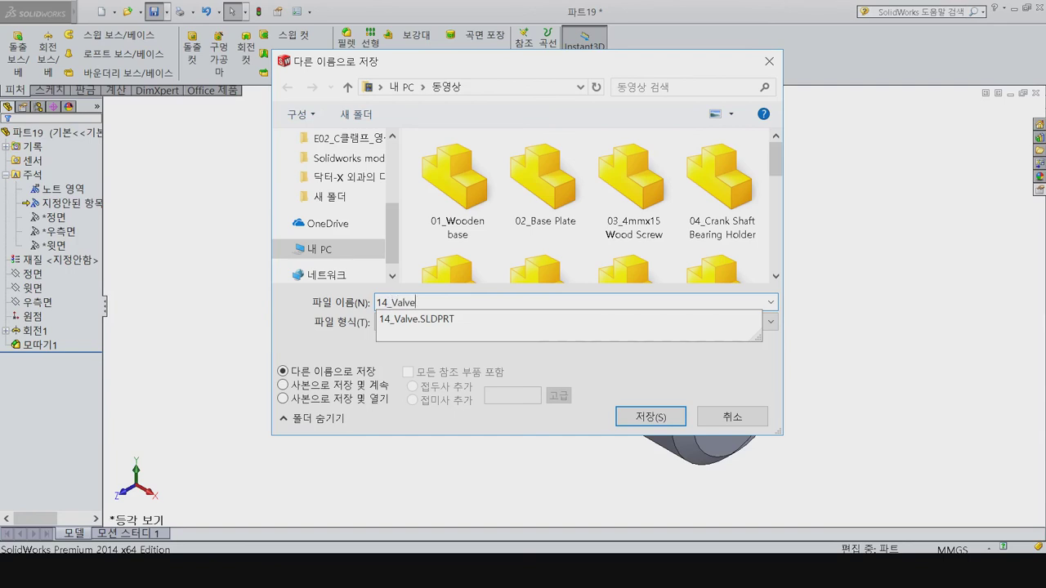
{"action": "left_click", "coordinate": [271, 336]}
{"action": "type", "text": "n"}
{"action": "key", "text": "Return"}
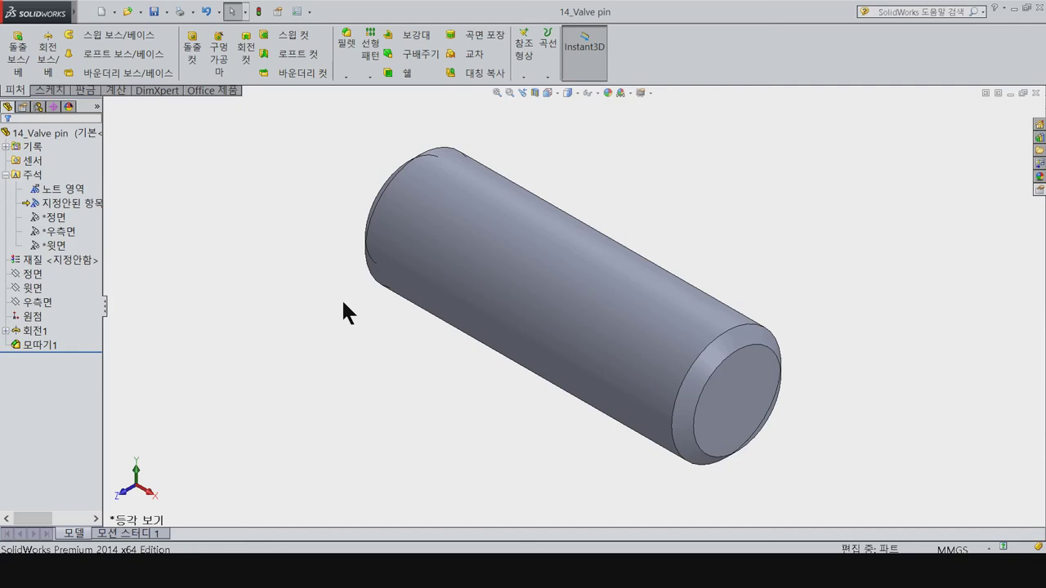
{"action": "key", "text": "alt+Tab"}
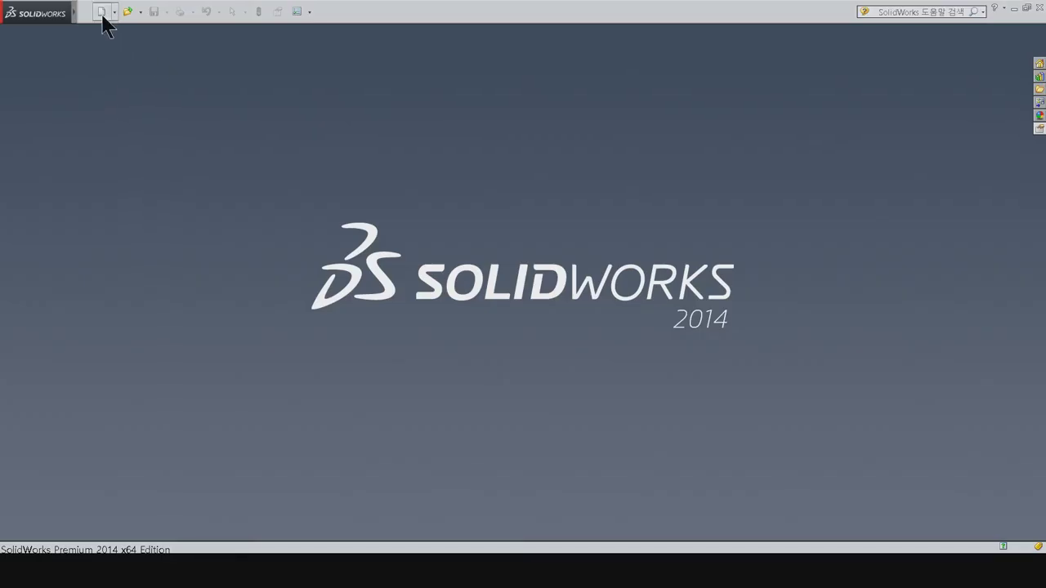
Step: Create a new part and draw two concentric circles at the origin on the Front plane
{"action": "left_click", "coordinate": [101, 11]}
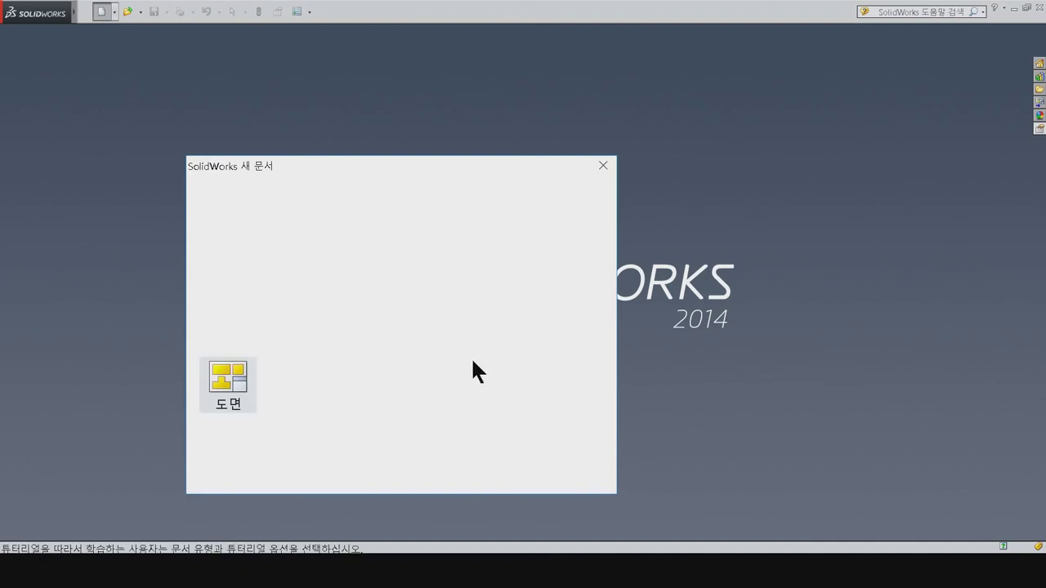
{"action": "left_click", "coordinate": [425, 472]}
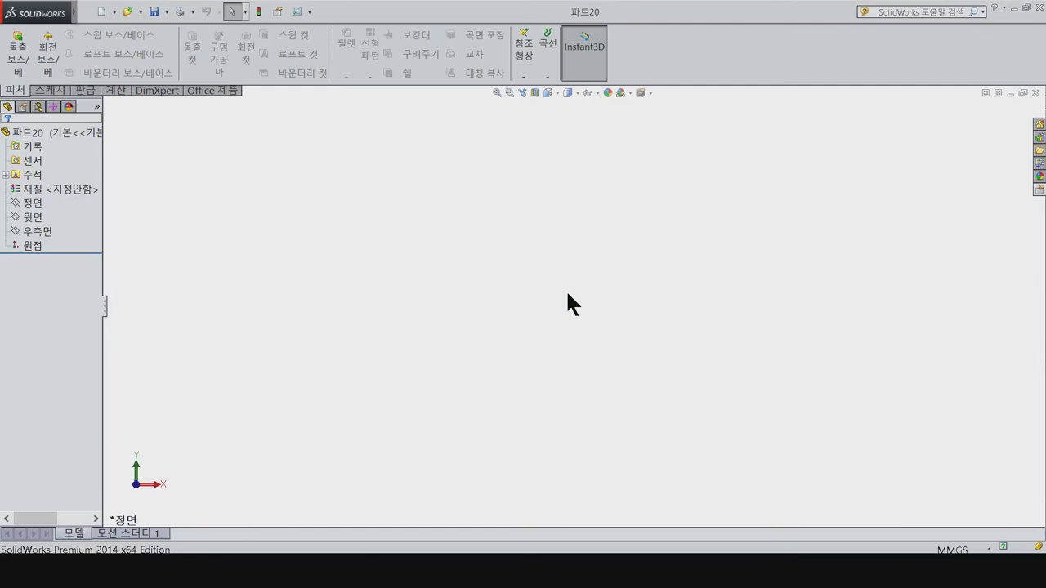
{"action": "left_click", "coordinate": [31, 202]}
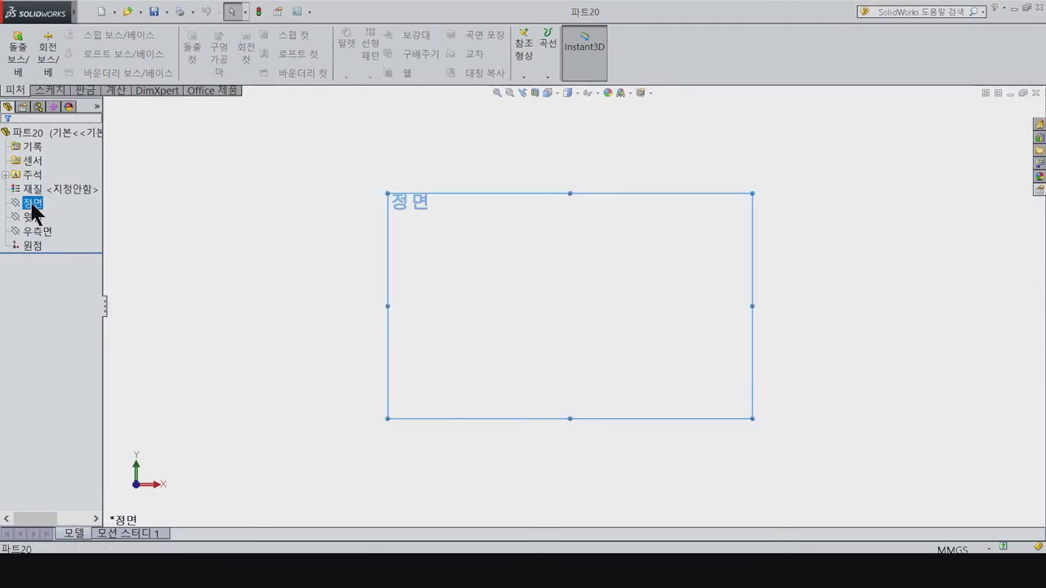
{"action": "left_click", "coordinate": [39, 189]}
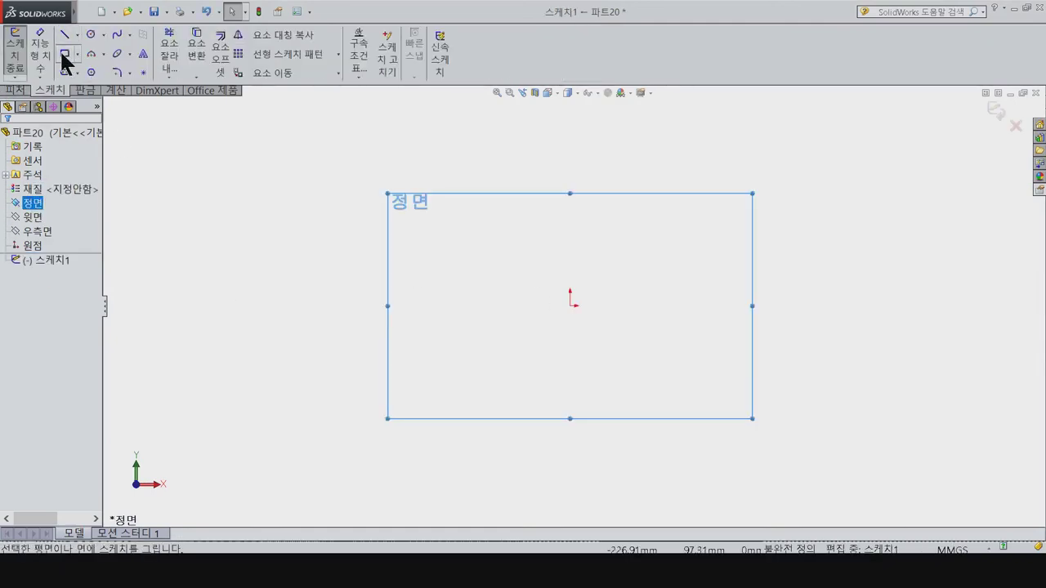
{"action": "left_click", "coordinate": [91, 34]}
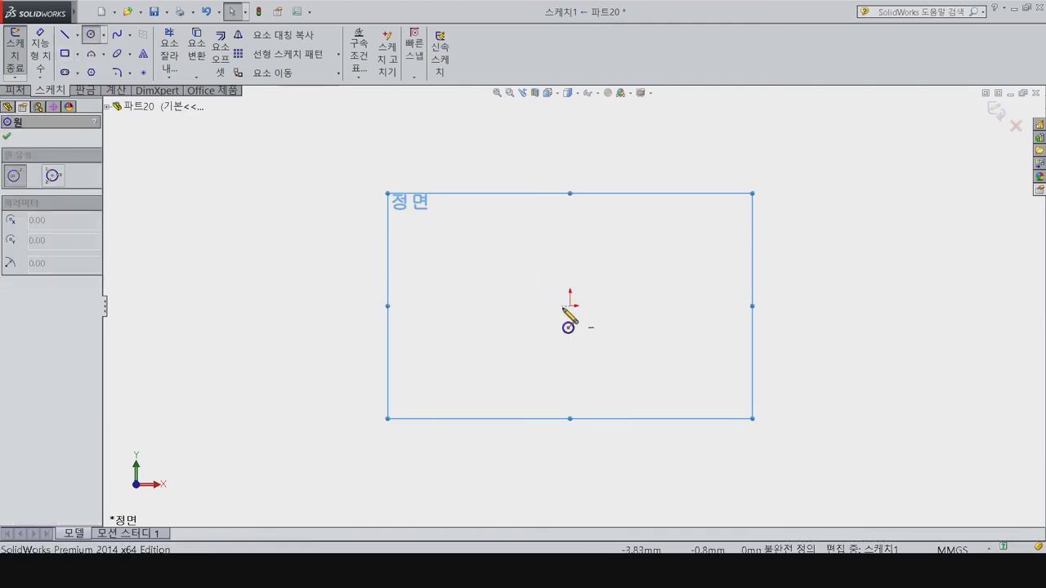
{"action": "left_click", "coordinate": [570, 304]}
{"action": "left_click", "coordinate": [589, 381]}
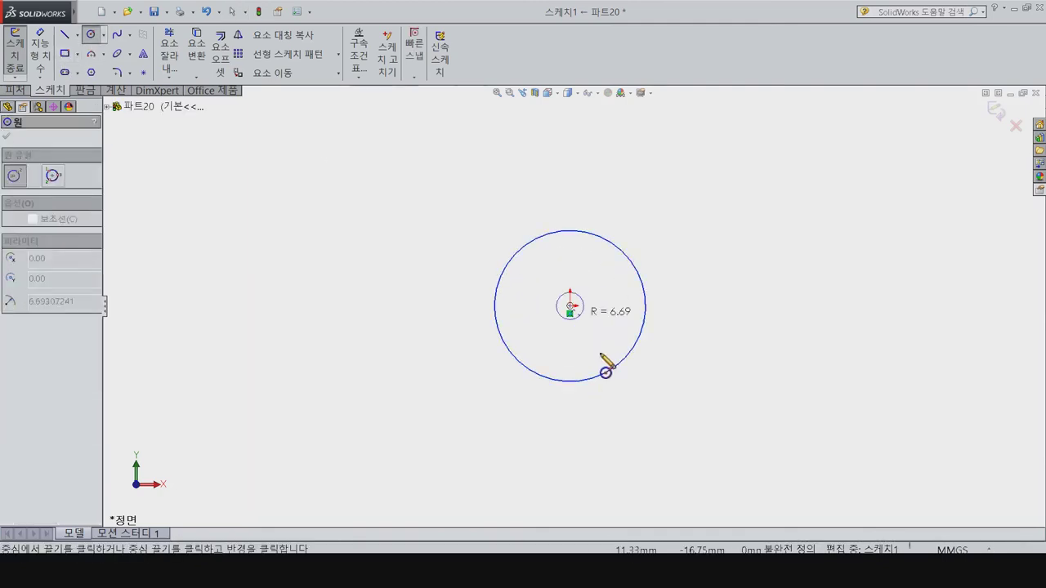
{"action": "left_click", "coordinate": [570, 305]}
{"action": "left_click", "coordinate": [618, 405]}
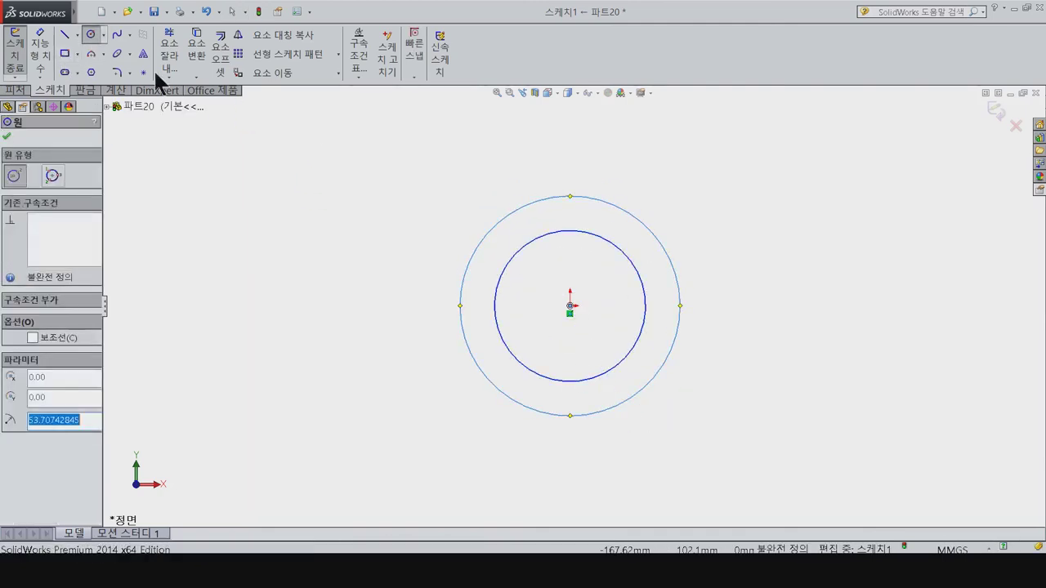
Step: Draw two vertical lines joined by a top edge rising from the outer circle
{"action": "left_click", "coordinate": [63, 35]}
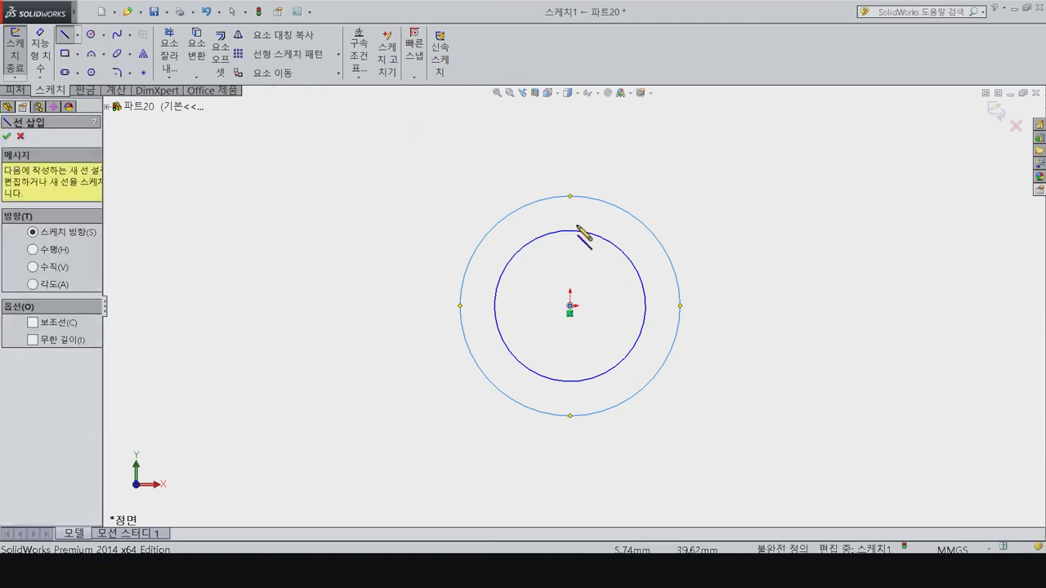
{"action": "left_click", "coordinate": [518, 211]}
{"action": "scroll", "coordinate": [527, 196], "scroll_direction": "up", "scroll_amount": 5}
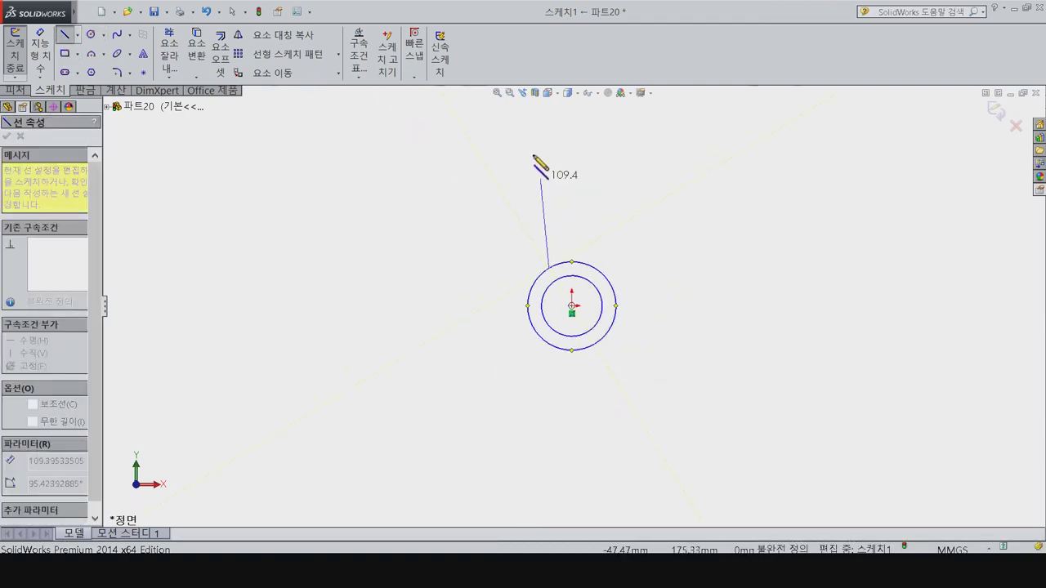
{"action": "left_click", "coordinate": [549, 119]}
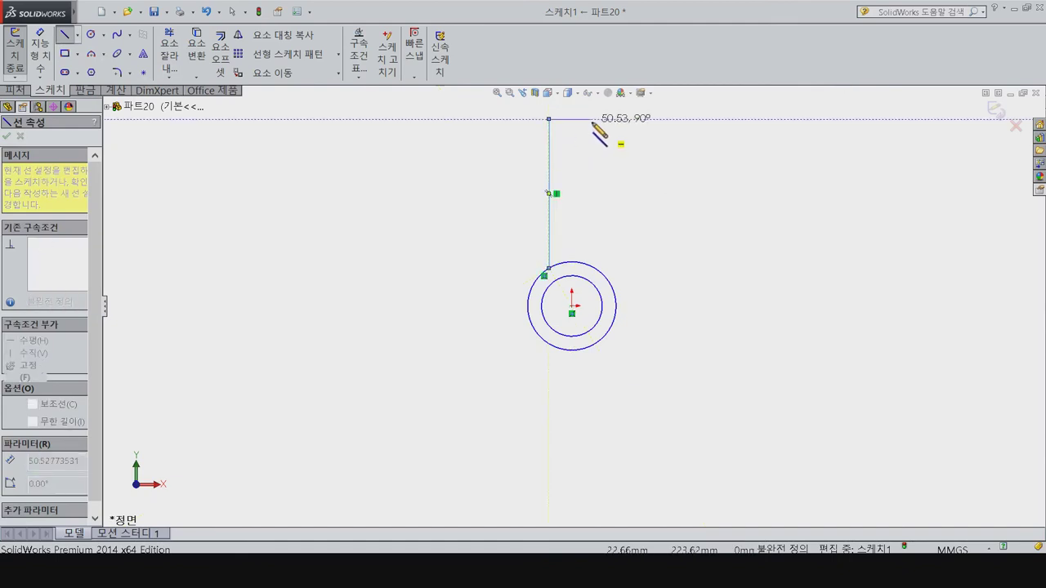
{"action": "left_click", "coordinate": [599, 119]}
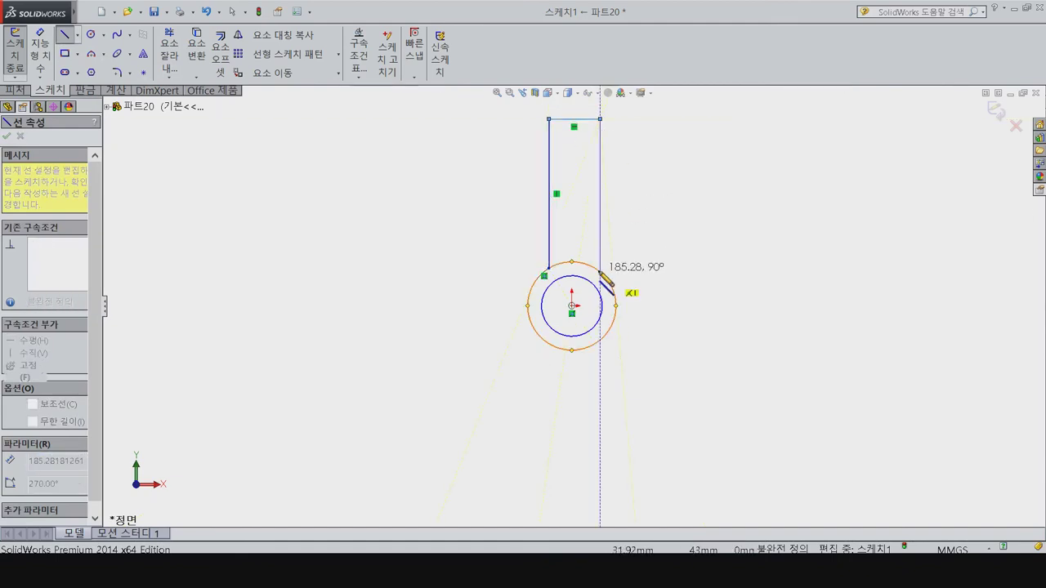
{"action": "left_click", "coordinate": [600, 273]}
{"action": "key", "text": "Escape"}
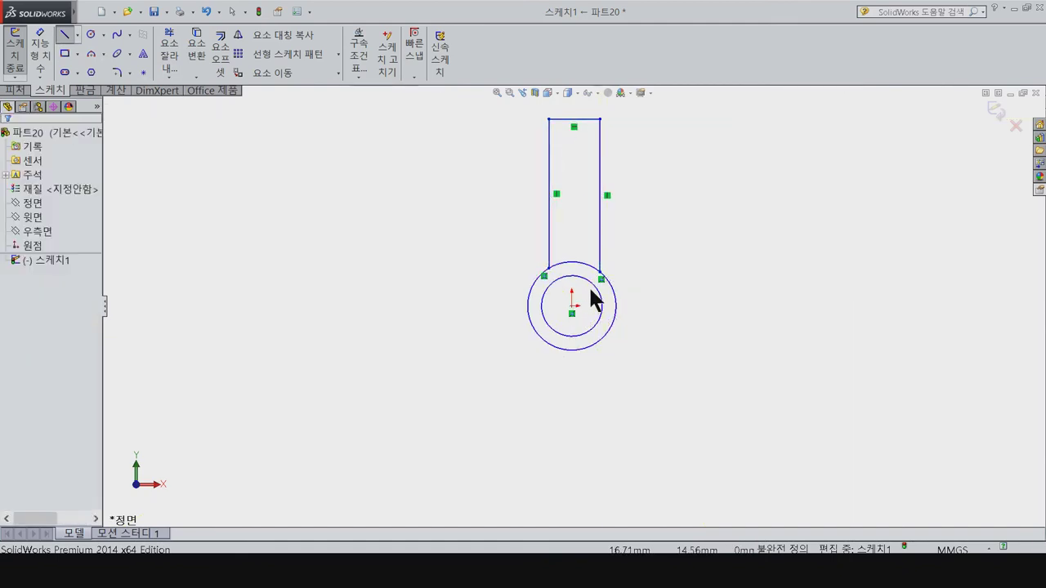
{"action": "scroll", "coordinate": [595, 304], "scroll_direction": "up", "scroll_amount": 3}
{"action": "scroll", "coordinate": [591, 300], "scroll_direction": "down", "scroll_amount": 3}
{"action": "right_click_drag", "start_coordinate": [553, 331], "coordinate": [596, 303]}
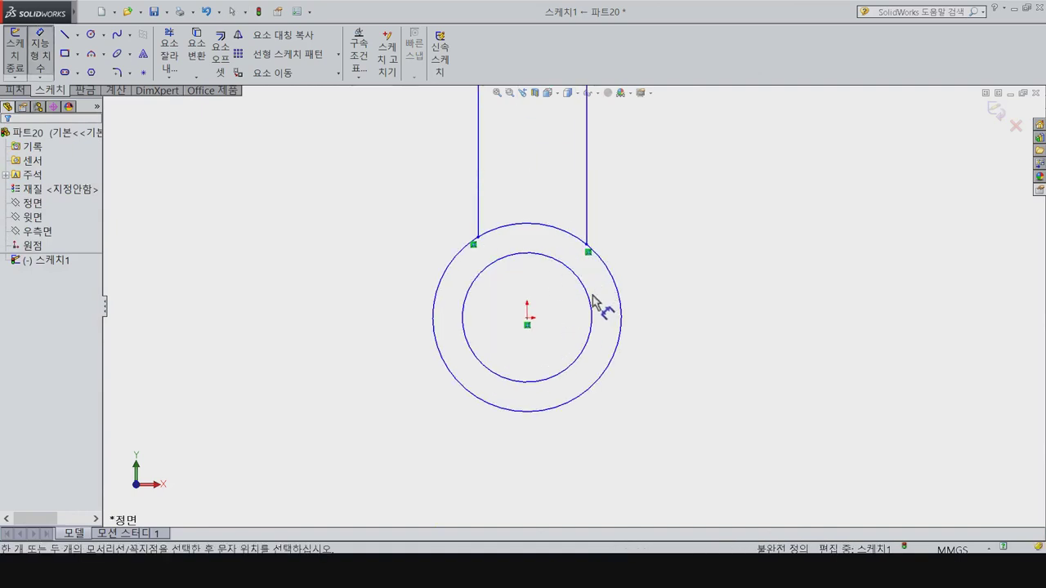
Step: Dimension the inner circle to Ø11 and the outer circle to Ø14
{"action": "left_click", "coordinate": [597, 318]}
{"action": "left_click", "coordinate": [716, 366]}
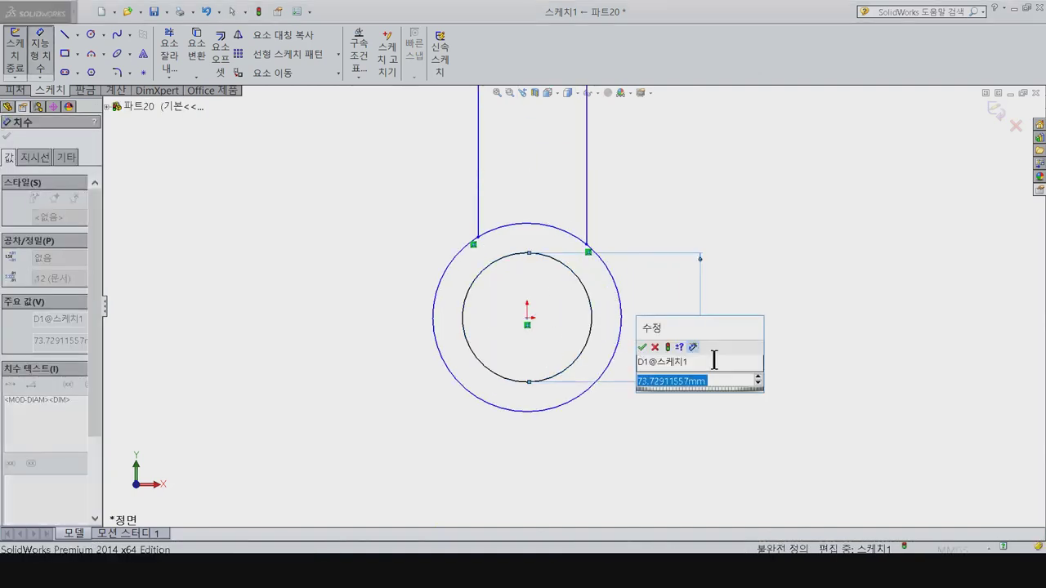
{"action": "type", "text": "11"}
{"action": "key", "text": "Return"}
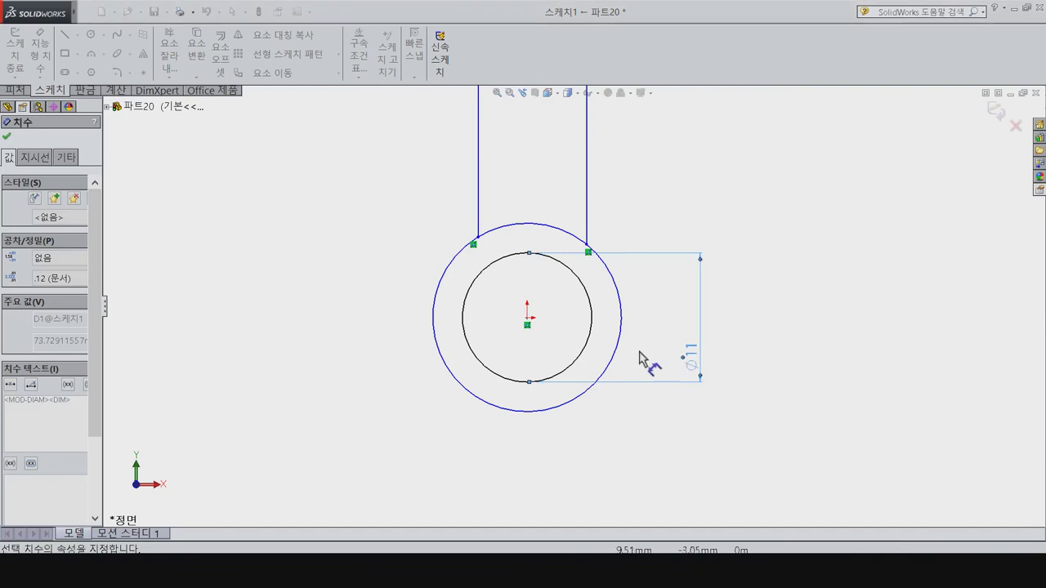
{"action": "left_click", "coordinate": [620, 334]}
{"action": "left_click", "coordinate": [754, 384]}
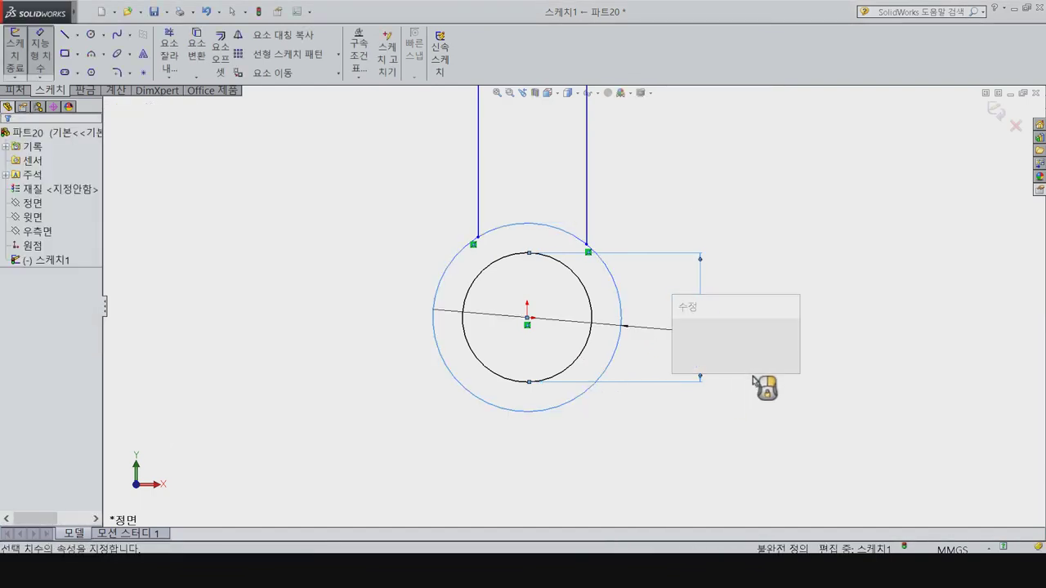
{"action": "type", "text": "14"}
{"action": "key", "text": "Return"}
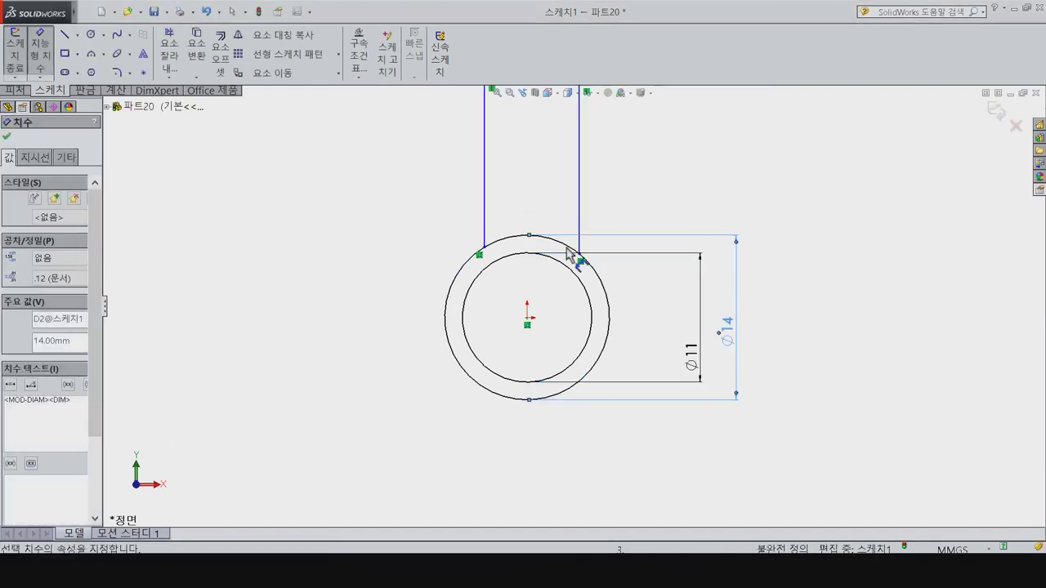
Step: Set the distance between the two slot lines to 5 mm
{"action": "left_click", "coordinate": [579, 222]}
{"action": "left_click", "coordinate": [484, 210]}
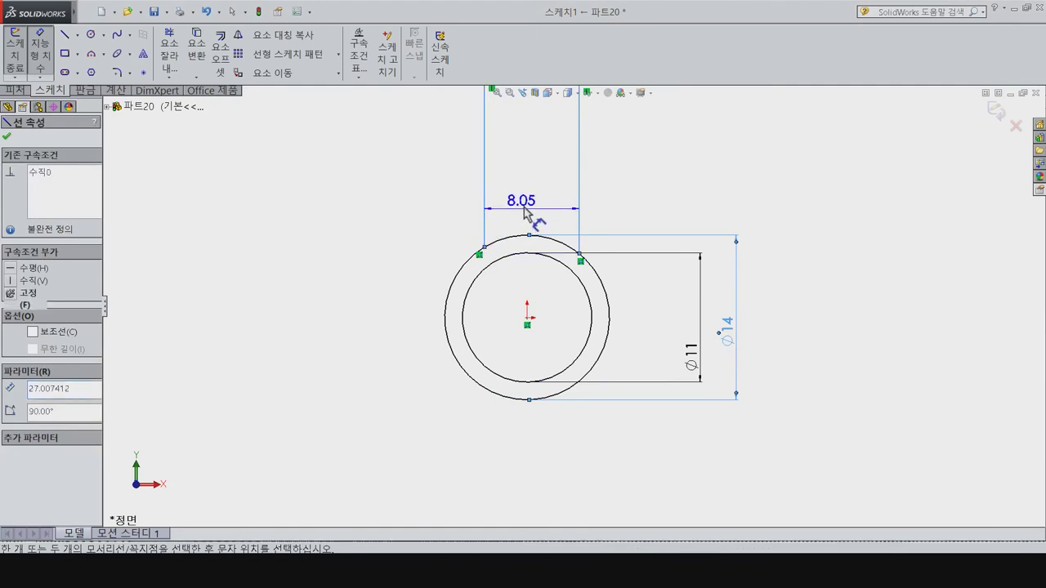
{"action": "left_click", "coordinate": [524, 215]}
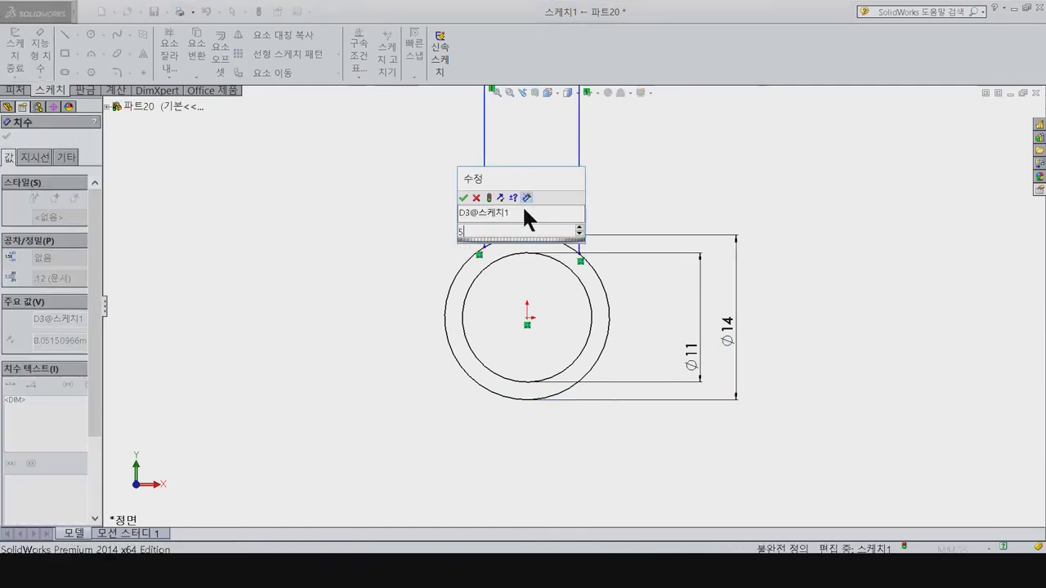
{"action": "key", "text": "Return"}
{"action": "type", "text": "5"}
{"action": "key", "text": "Return"}
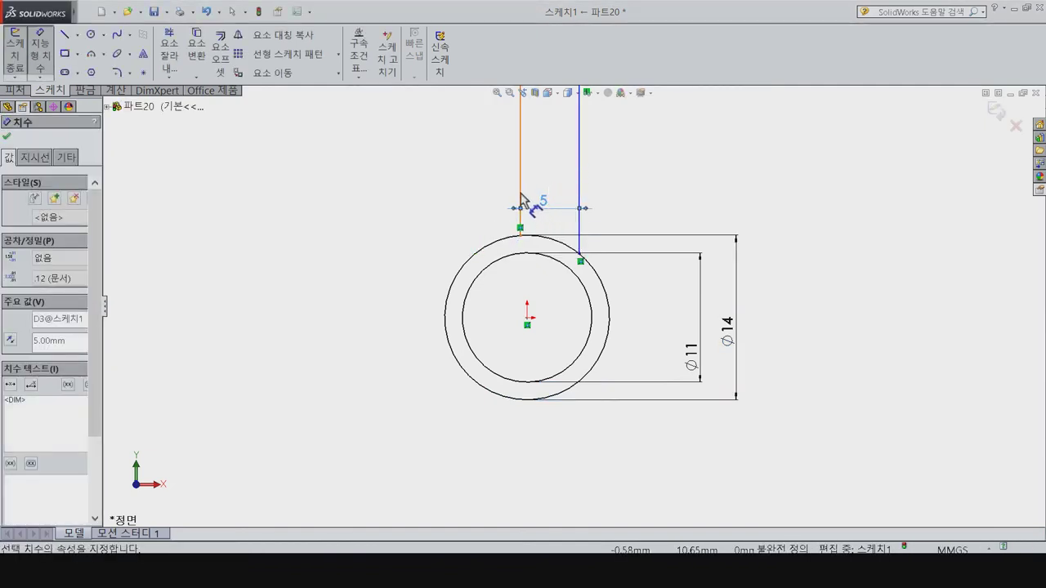
Step: Dimension the slot's left line 2.50 mm from the circle centre
{"action": "left_click", "coordinate": [520, 200]}
{"action": "left_click", "coordinate": [527, 324]}
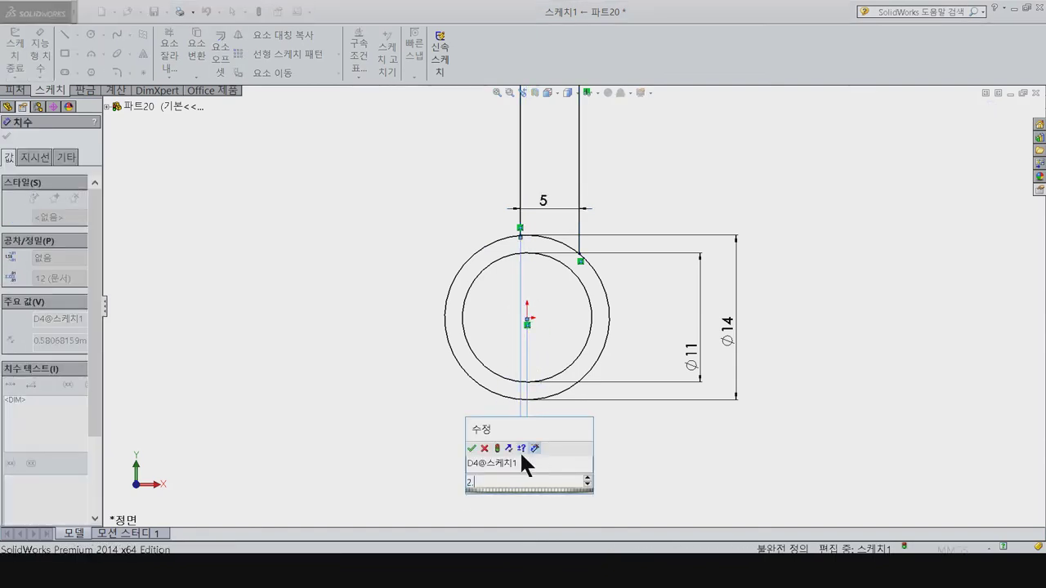
{"action": "type", "text": "5"}
{"action": "key", "text": "Return"}
{"action": "scroll", "coordinate": [572, 306], "scroll_direction": "up", "scroll_amount": 5}
{"action": "scroll", "coordinate": [580, 229], "scroll_direction": "down", "scroll_amount": 1}
{"action": "scroll", "coordinate": [571, 241], "scroll_direction": "down", "scroll_amount": 2}
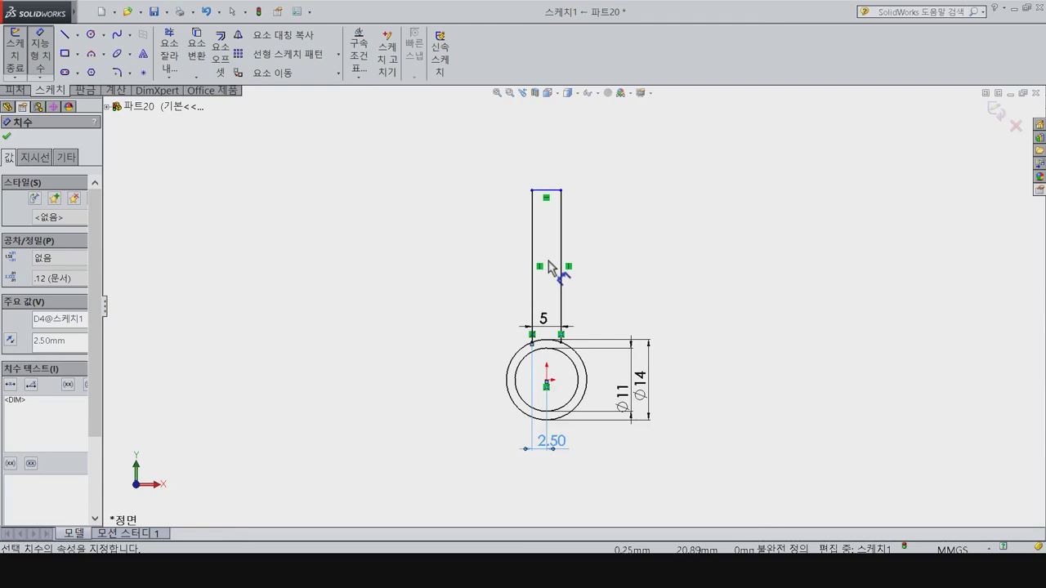
{"action": "key", "text": "Escape"}
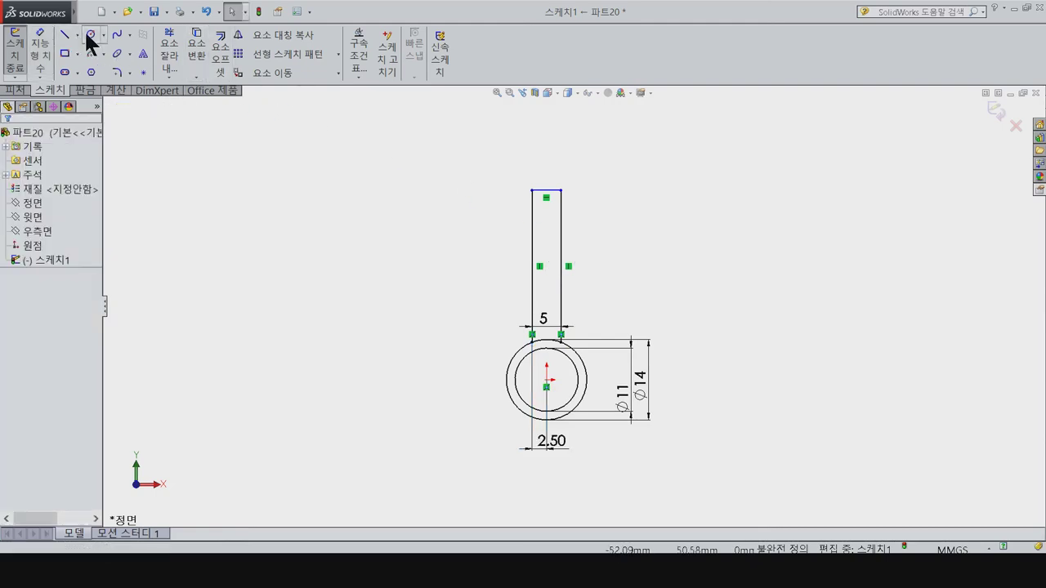
Step: Try a 2.5 mm sketch fillet on the slot's top-left corner, then undo it
{"action": "left_click", "coordinate": [91, 34]}
{"action": "scroll", "coordinate": [556, 205], "scroll_direction": "down", "scroll_amount": 2}
{"action": "scroll", "coordinate": [567, 241], "scroll_direction": "down", "scroll_amount": 2}
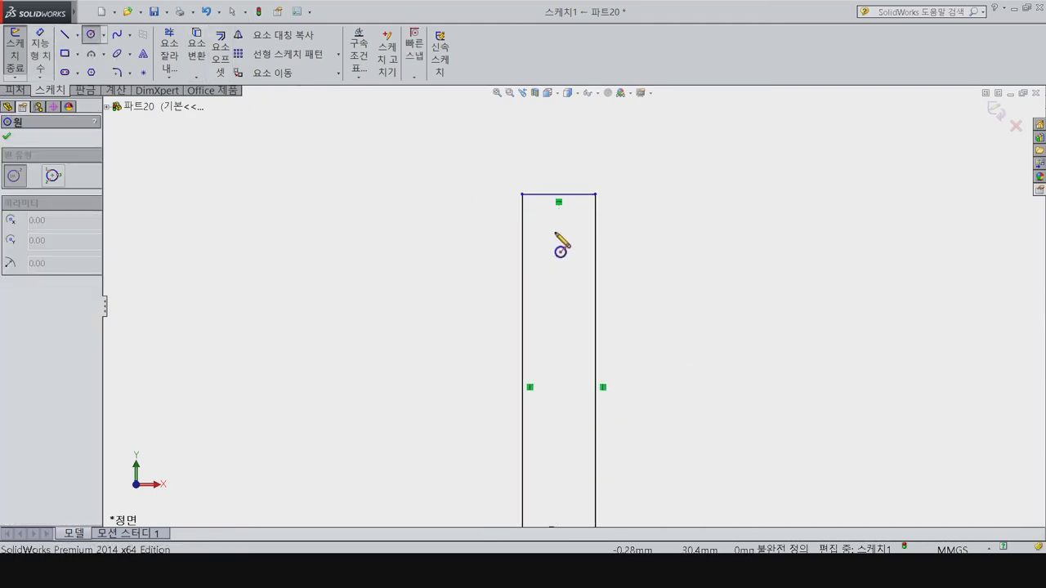
{"action": "left_click", "coordinate": [116, 72]}
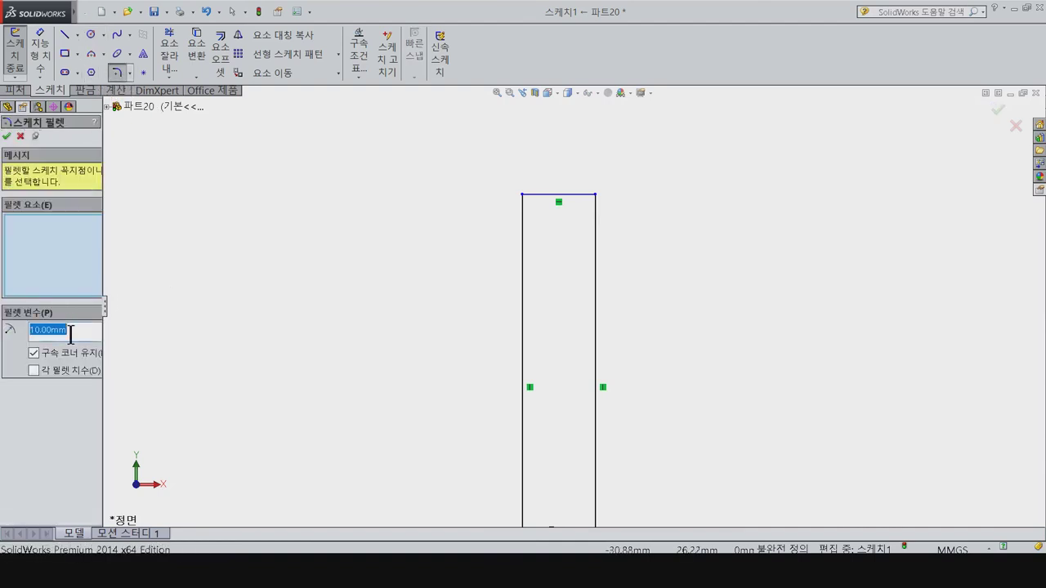
{"action": "type", "text": "2.5"}
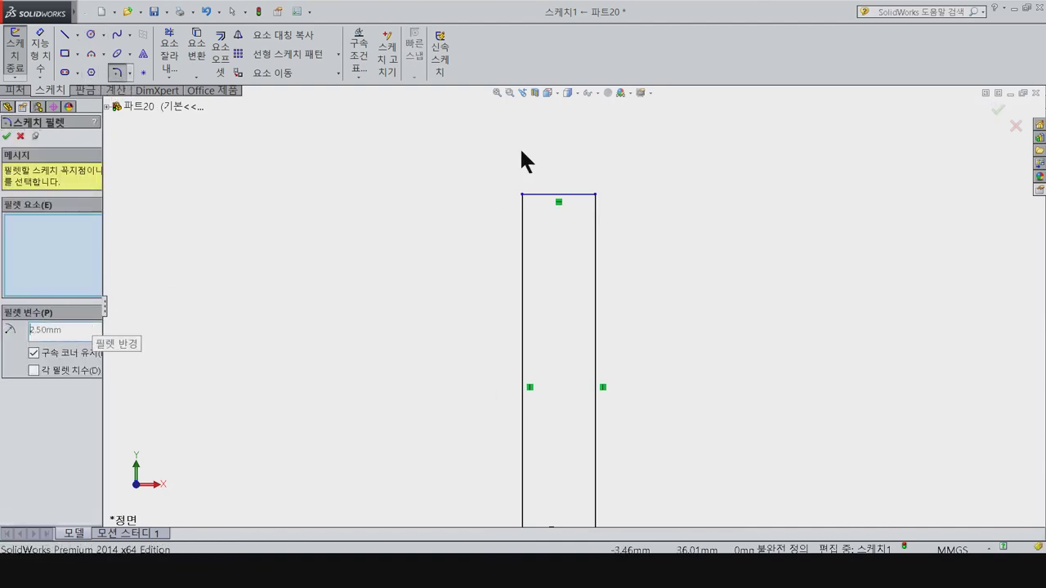
{"action": "left_click", "coordinate": [522, 195]}
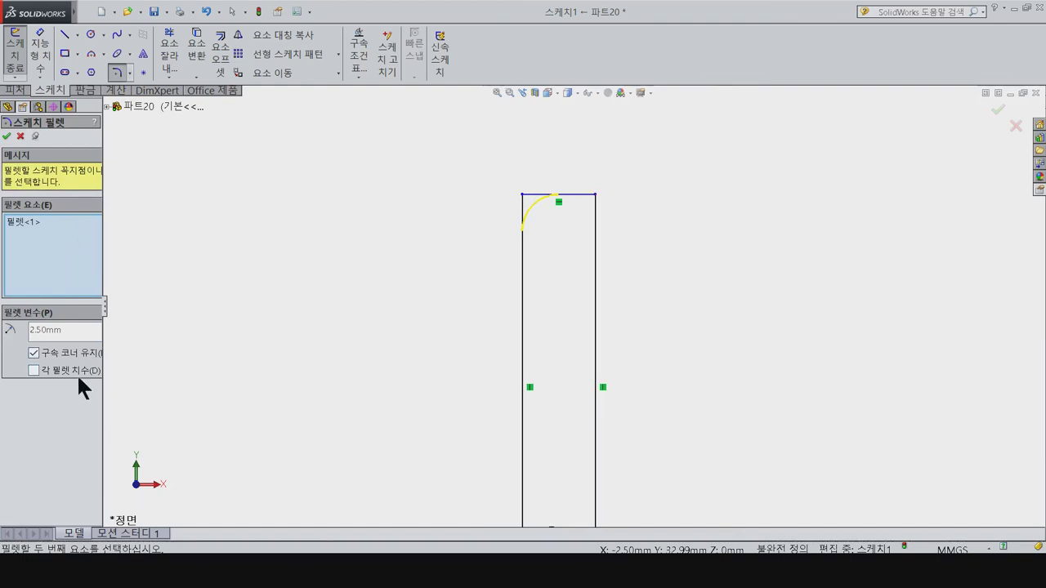
{"action": "left_click", "coordinate": [7, 136]}
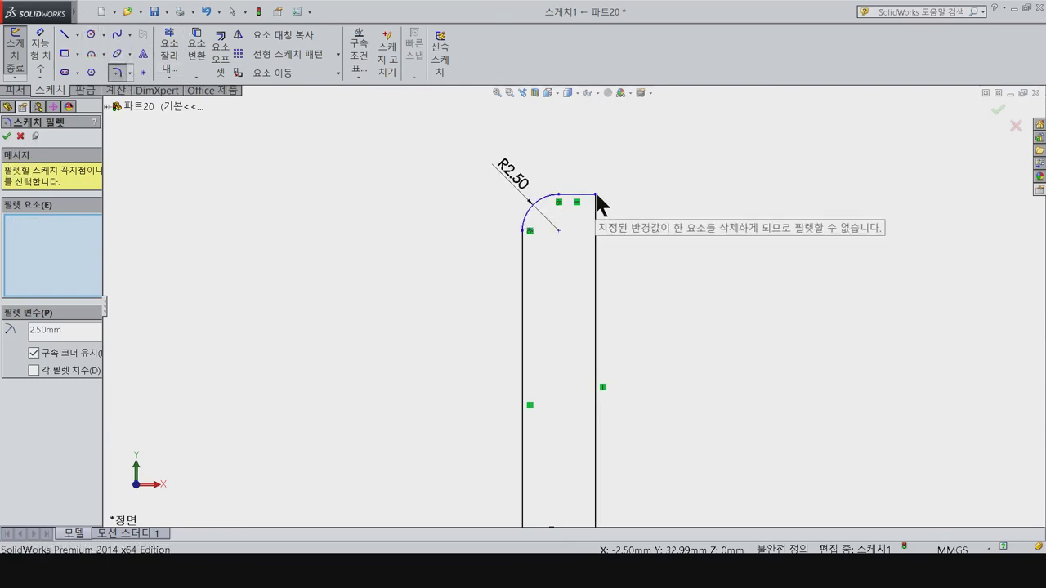
{"action": "left_click", "coordinate": [21, 136]}
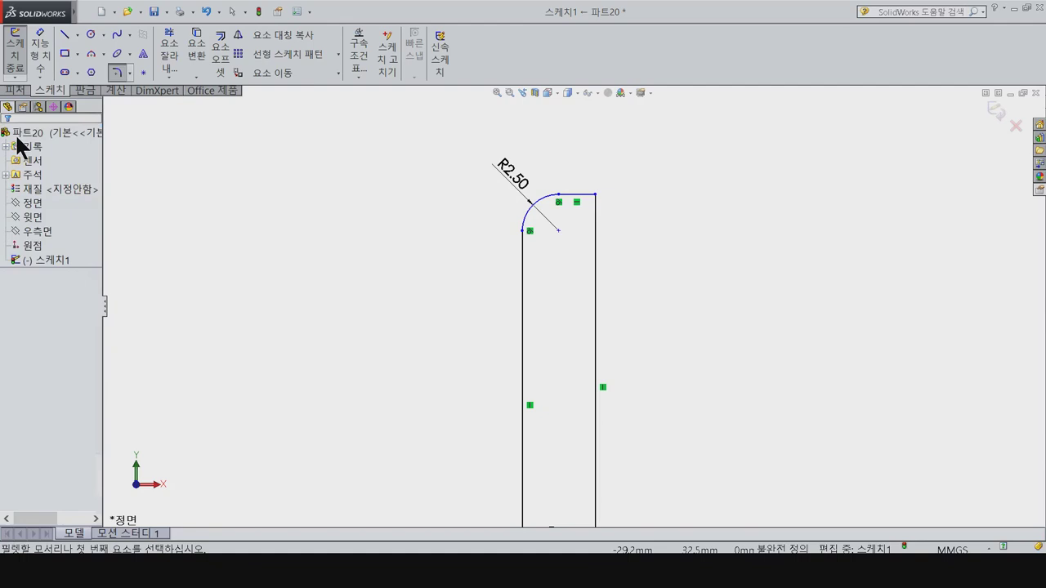
{"action": "left_click", "coordinate": [594, 210]}
{"action": "left_click", "coordinate": [558, 299]}
{"action": "key", "text": "ctrl+z"}
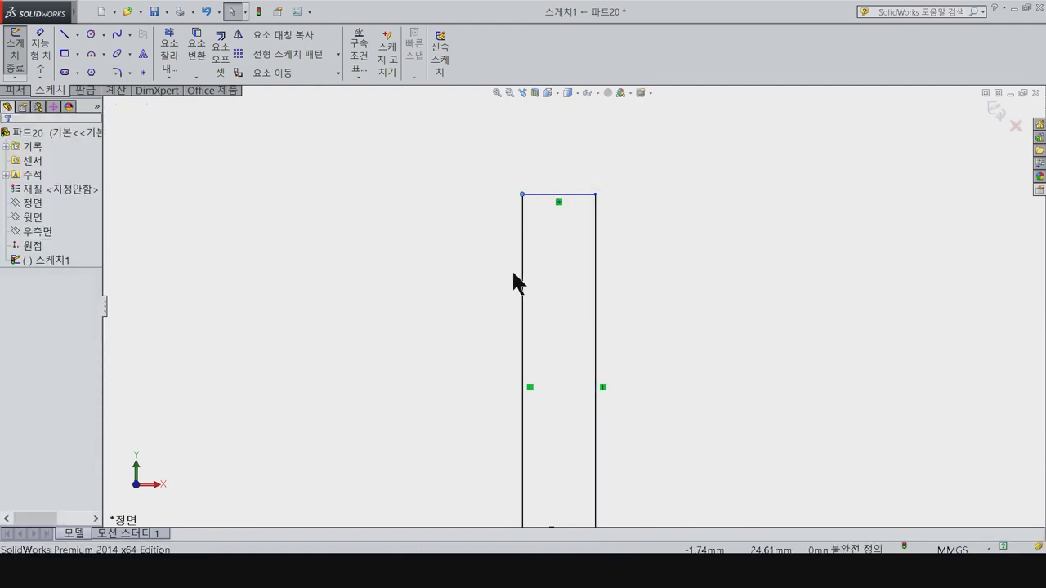
Step: Draw a circle tangent to both slot sides at the top and trim it to a semicircle
{"action": "left_click", "coordinate": [92, 34]}
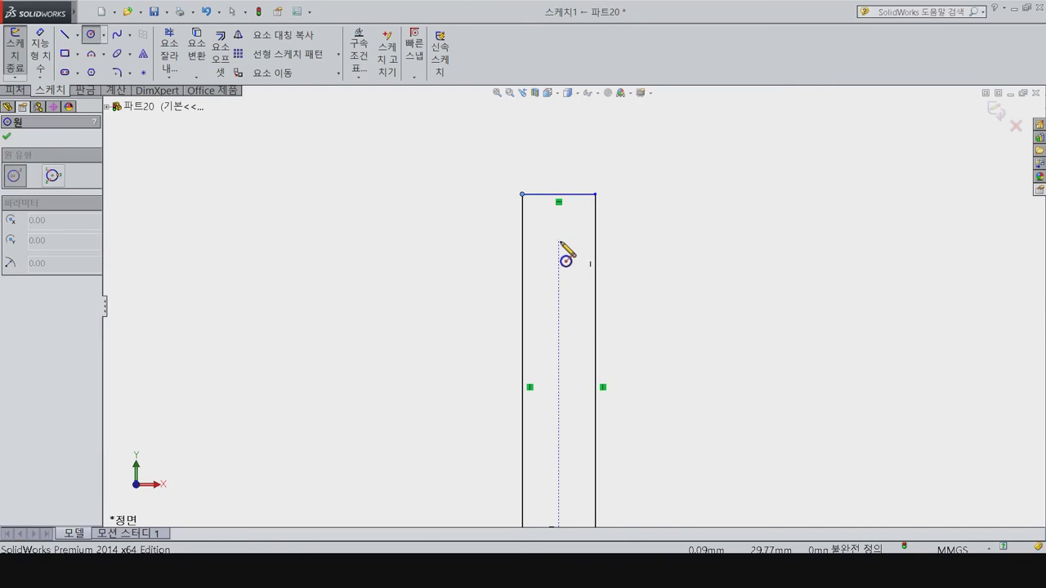
{"action": "left_click", "coordinate": [557, 241]}
{"action": "left_click", "coordinate": [600, 241]}
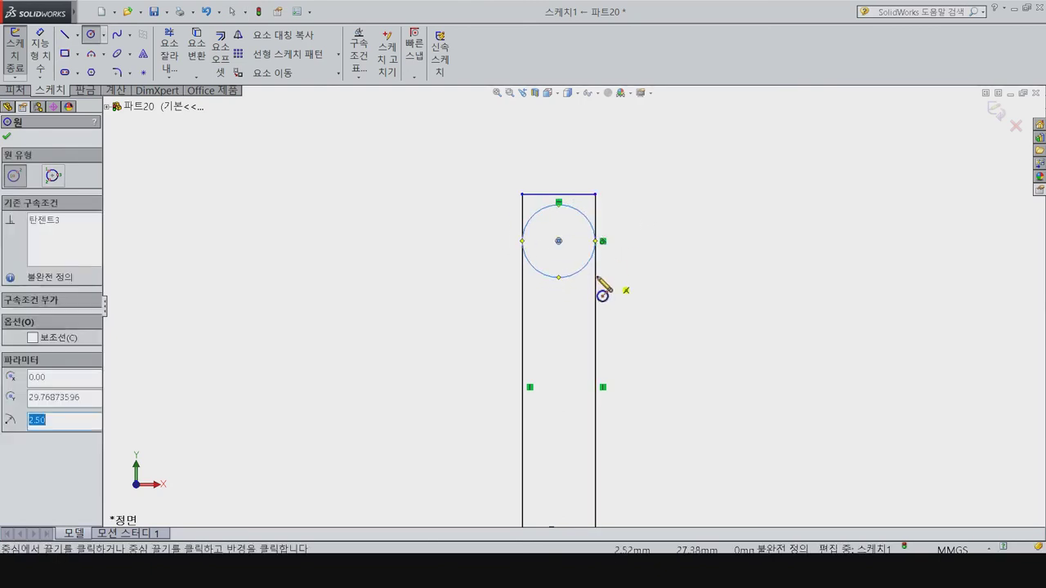
{"action": "key", "text": "Escape"}
{"action": "left_click", "coordinate": [170, 58]}
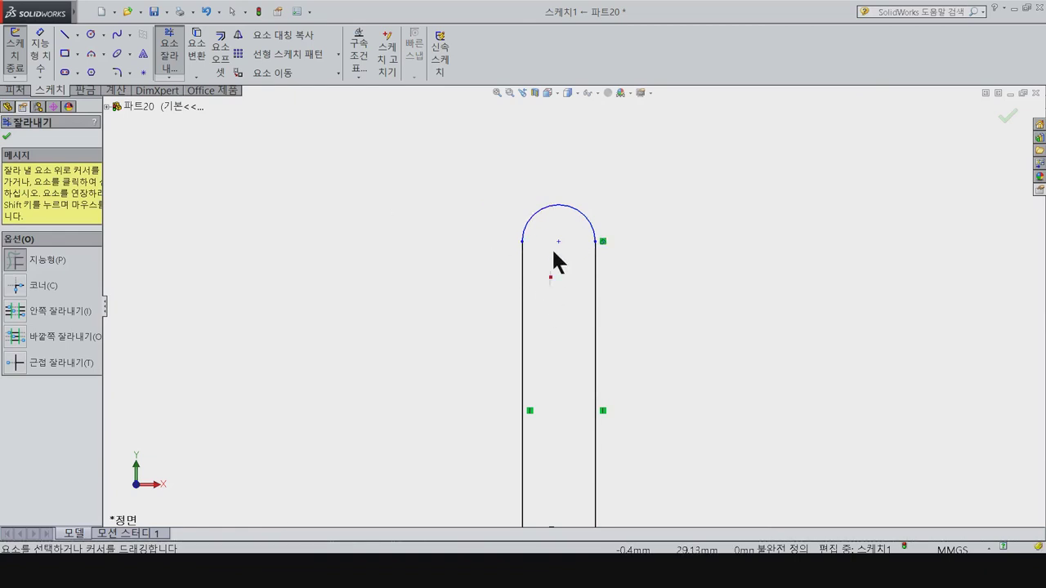
{"action": "left_click", "coordinate": [90, 34]}
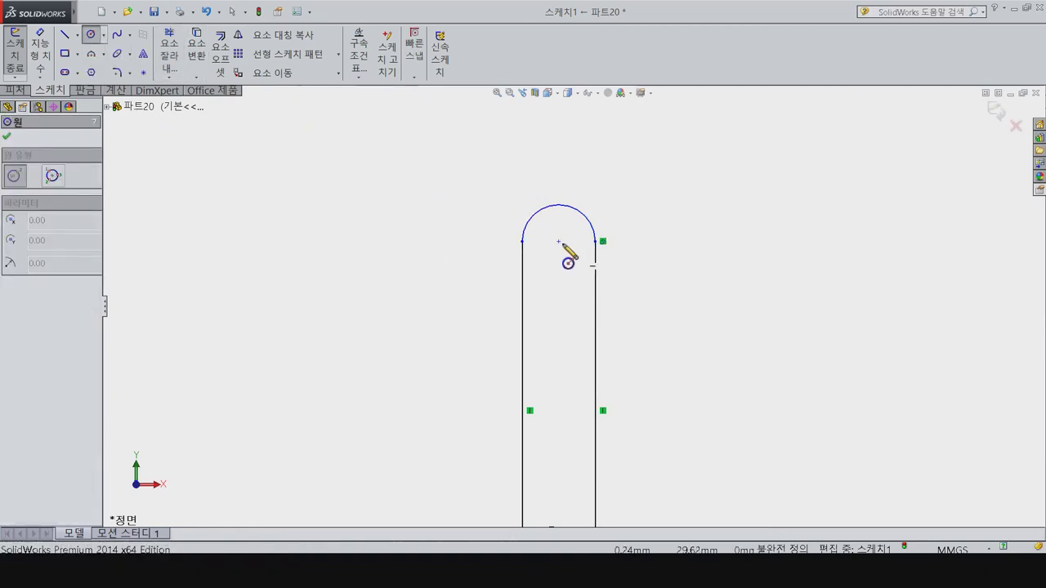
Step: Draw a small circle at the rounded end's centre and dimension it Ø2
{"action": "left_click", "coordinate": [559, 241]}
{"action": "left_click", "coordinate": [565, 267]}
{"action": "right_click_drag", "start_coordinate": [575, 285], "coordinate": [618, 249]}
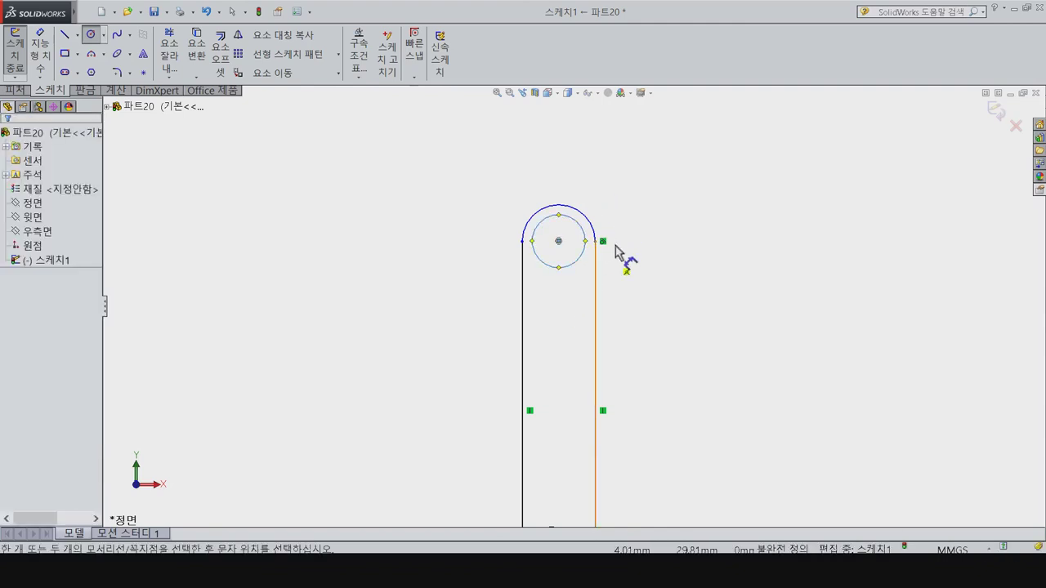
{"action": "left_click", "coordinate": [583, 255]}
{"action": "left_click", "coordinate": [723, 262]}
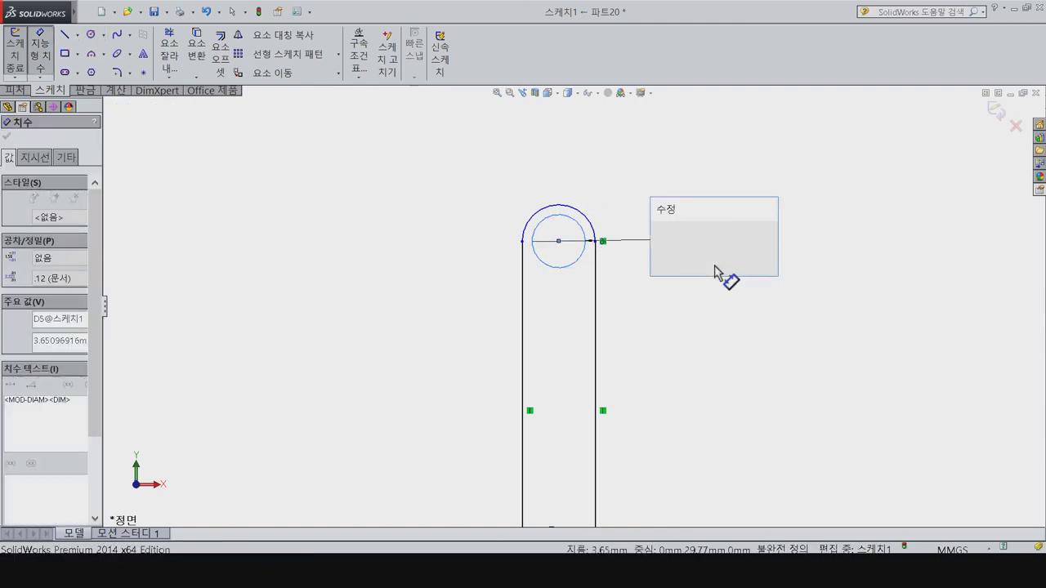
{"action": "type", "text": "2"}
{"action": "key", "text": "Return"}
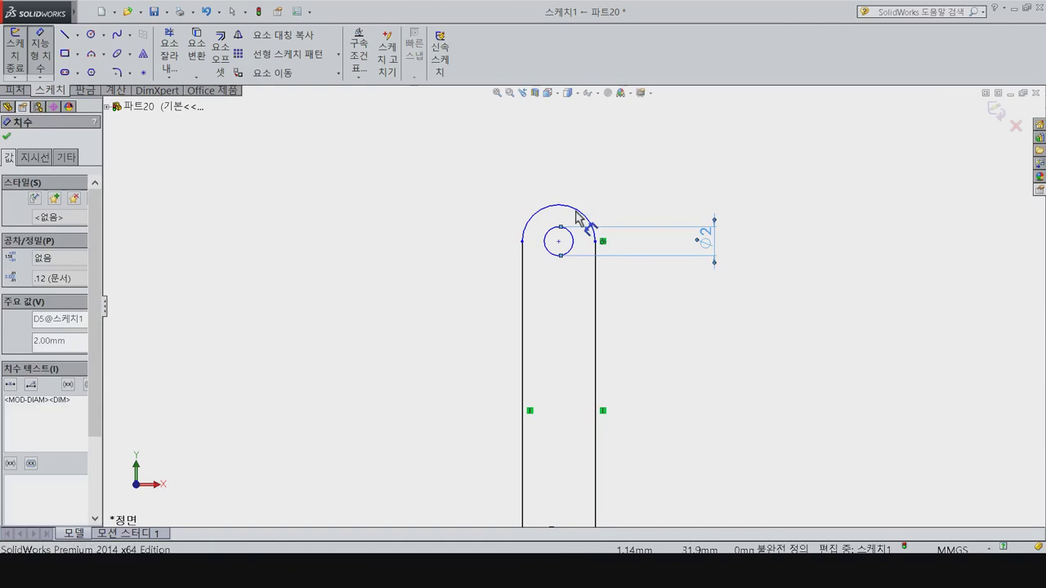
Step: Dimension the end arc R2.50 and place its centre 40 mm above the main circle's centre
{"action": "left_click", "coordinate": [576, 217]}
{"action": "left_click", "coordinate": [645, 167]}
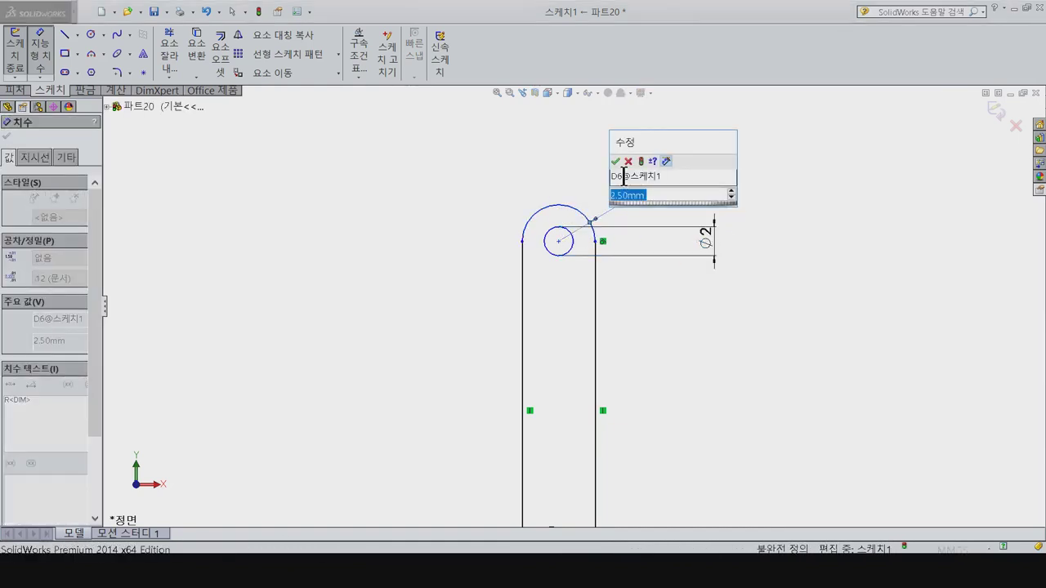
{"action": "left_click", "coordinate": [616, 161]}
{"action": "key", "text": "z"}
{"action": "key", "text": "z"}
{"action": "key", "text": "z"}
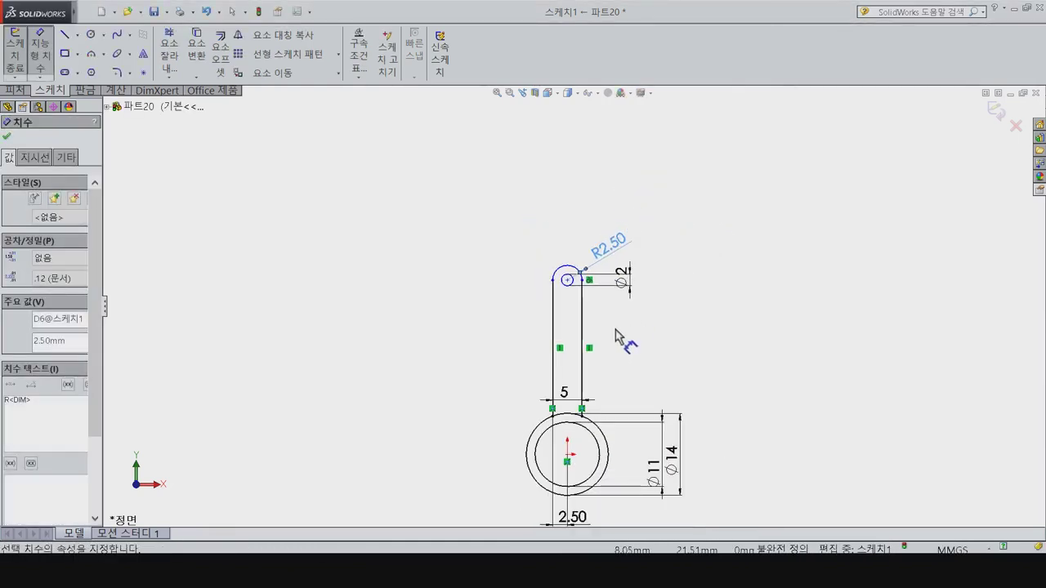
{"action": "left_click", "coordinate": [569, 459]}
{"action": "left_click", "coordinate": [567, 281]}
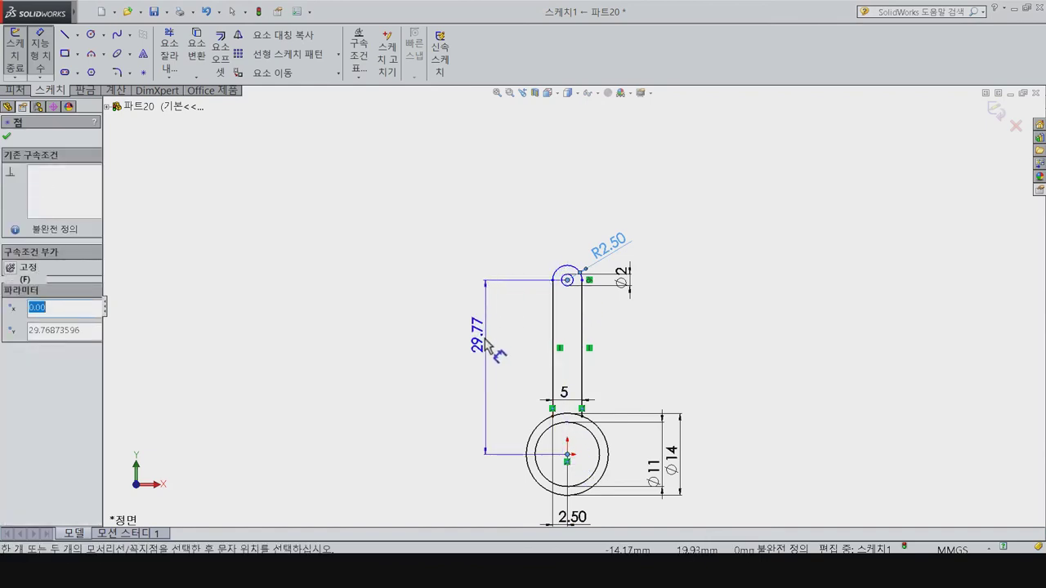
{"action": "left_click", "coordinate": [482, 374]}
{"action": "type", "text": "40"}
{"action": "key", "text": "Return"}
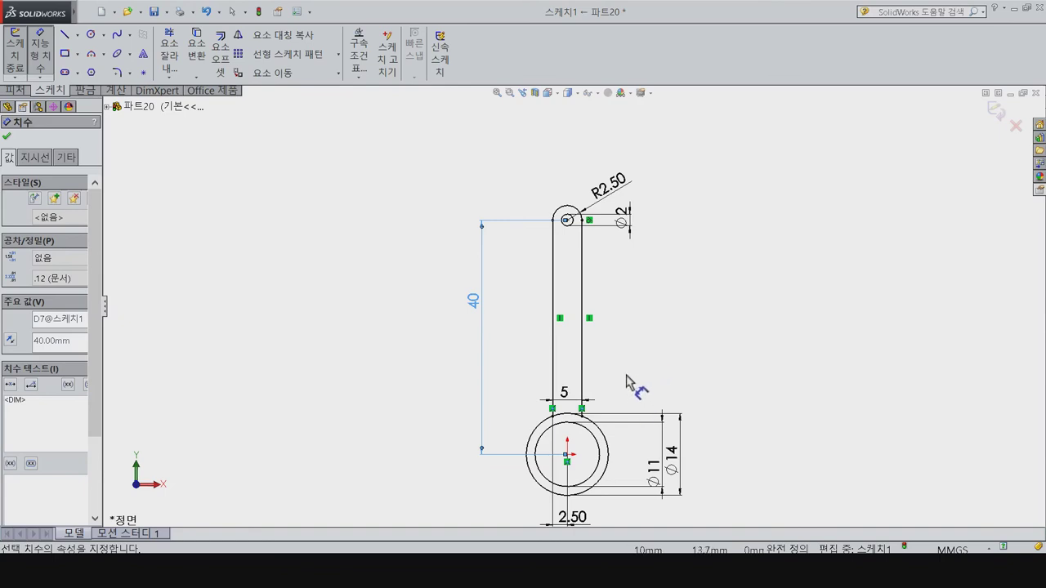
{"action": "left_click", "coordinate": [23, 87]}
{"action": "left_click", "coordinate": [19, 54]}
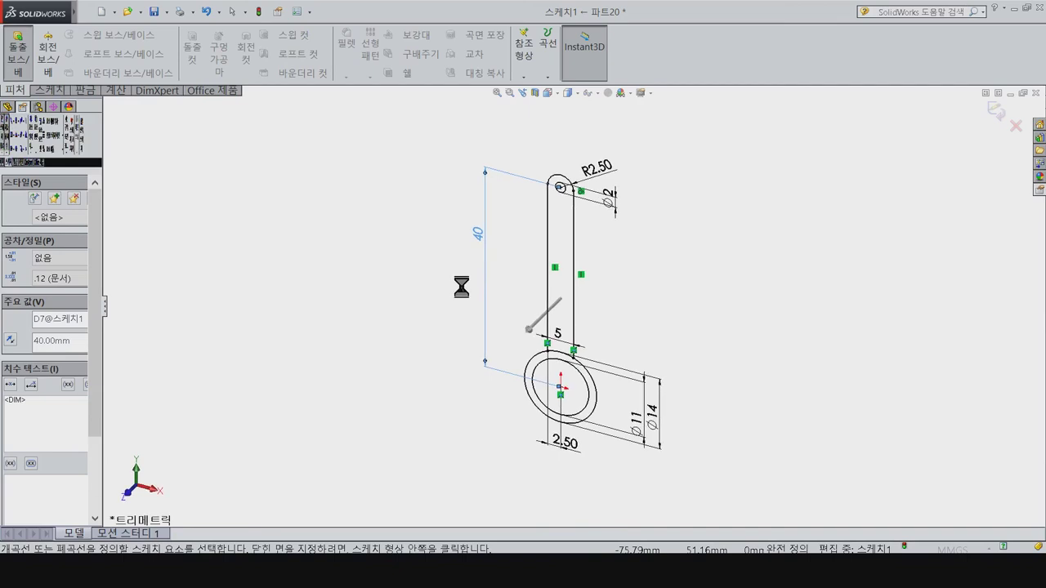
Step: Try a 1.5 mm mid-plane extrusion of the slot and small-circle regions, then undo it
{"action": "left_click", "coordinate": [47, 212]}
{"action": "left_click", "coordinate": [45, 283]}
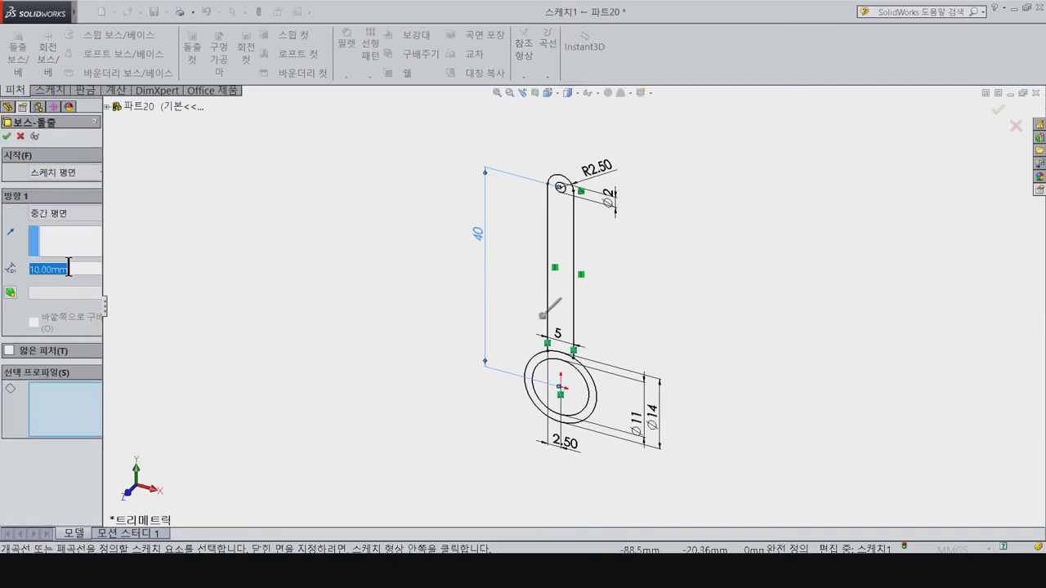
{"action": "type", "text": "1.5"}
{"action": "key", "text": "Return"}
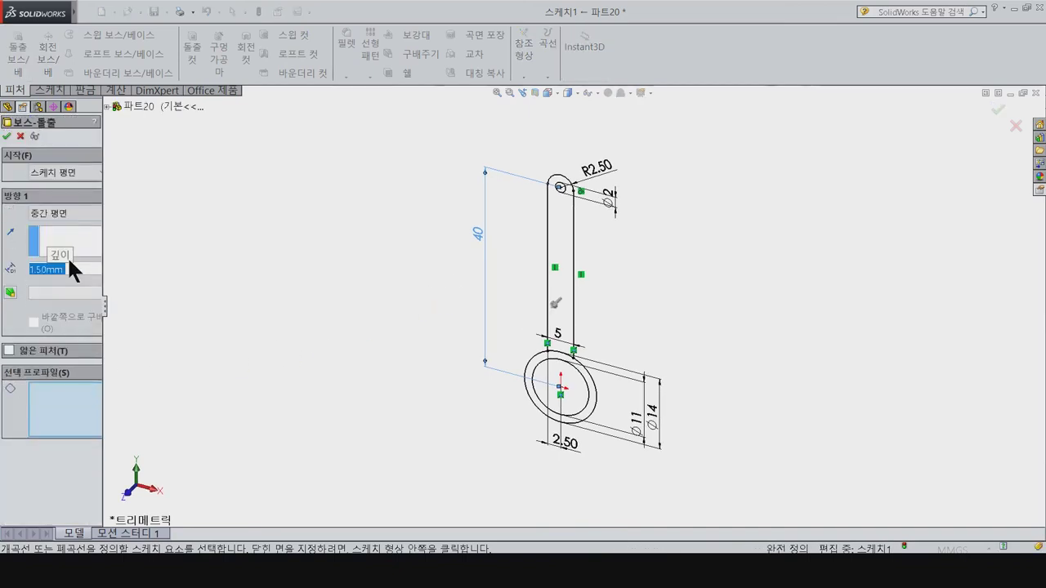
{"action": "left_click", "coordinate": [6, 136]}
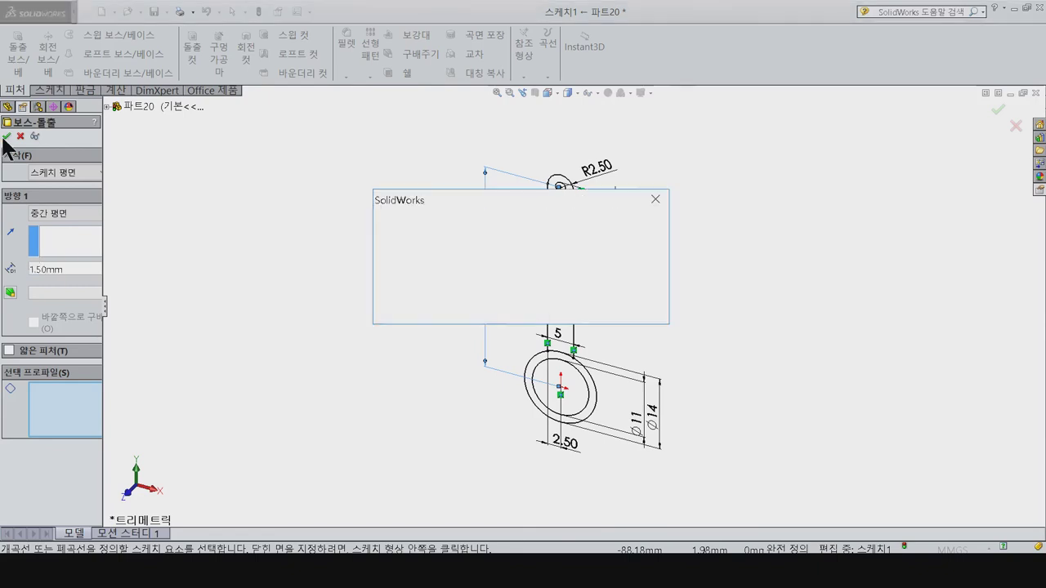
{"action": "left_click", "coordinate": [637, 307]}
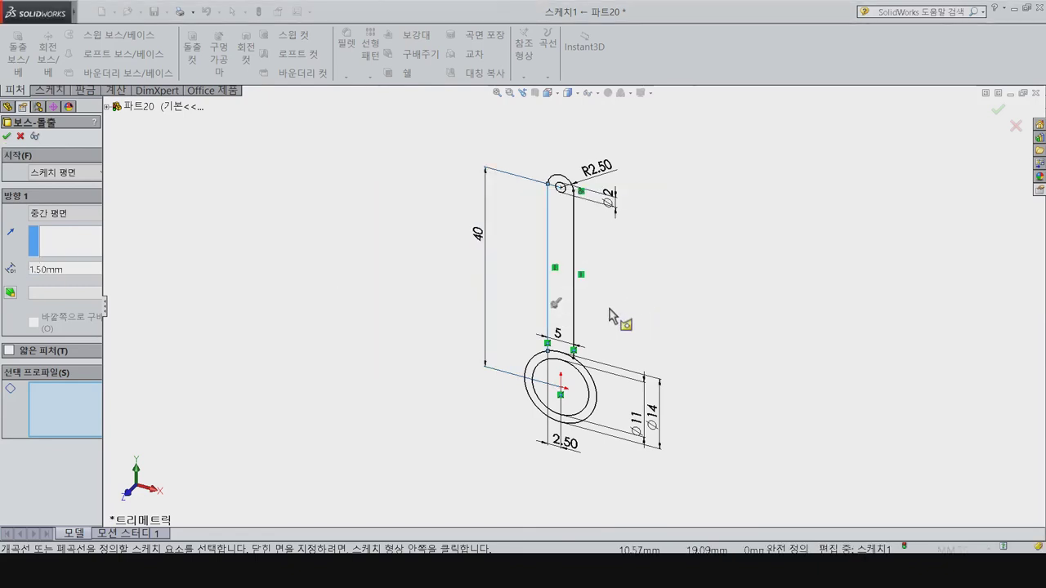
{"action": "left_click", "coordinate": [568, 321]}
{"action": "left_click", "coordinate": [588, 396]}
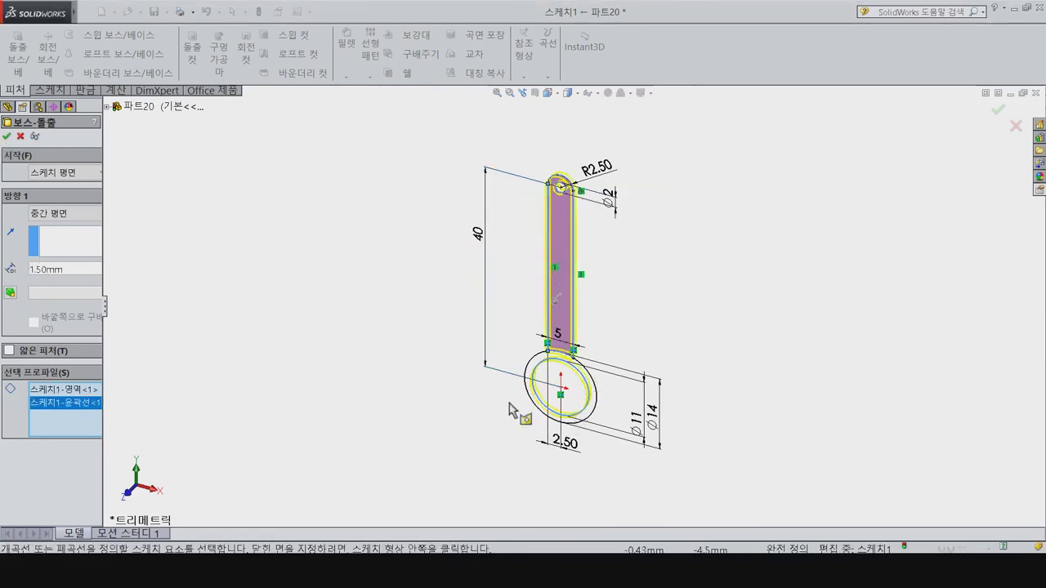
{"action": "left_click", "coordinate": [6, 136]}
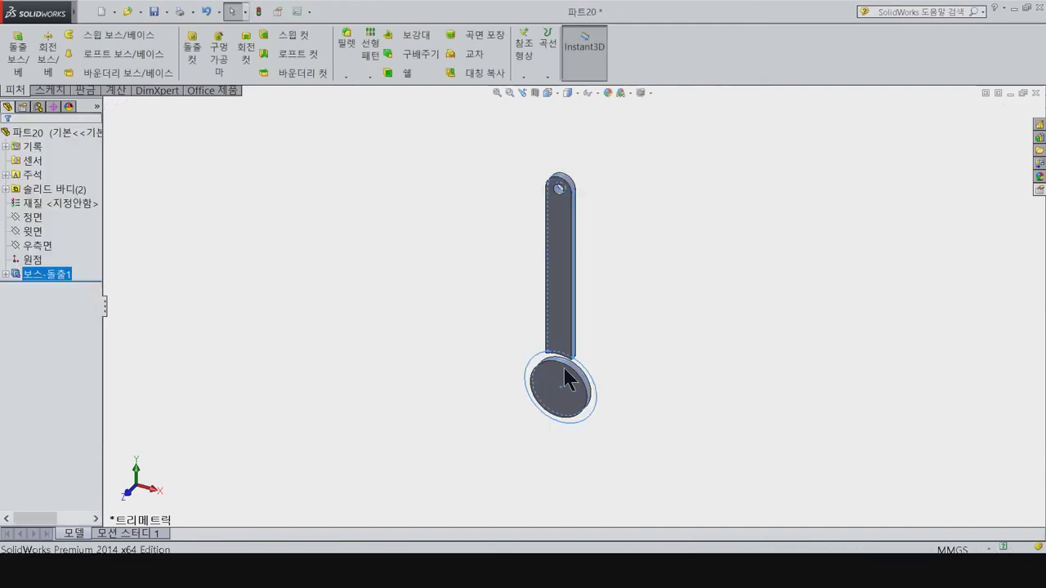
{"action": "key", "text": "ctrl+z"}
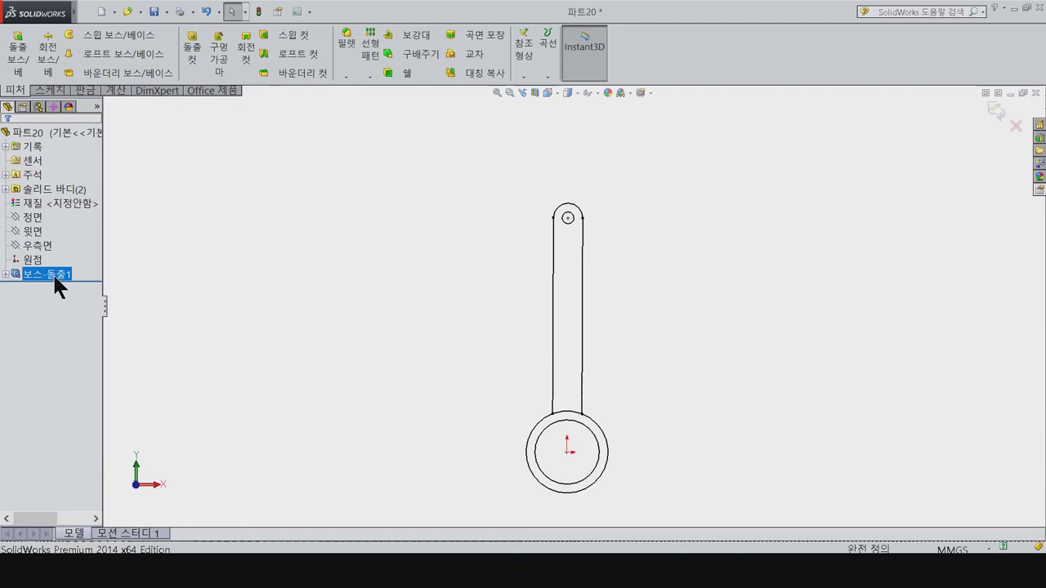
Step: Exit the sketch and extrude the bar and ring regions 1.50 mm blind as Boss-Extrude2
{"action": "left_click", "coordinate": [42, 260]}
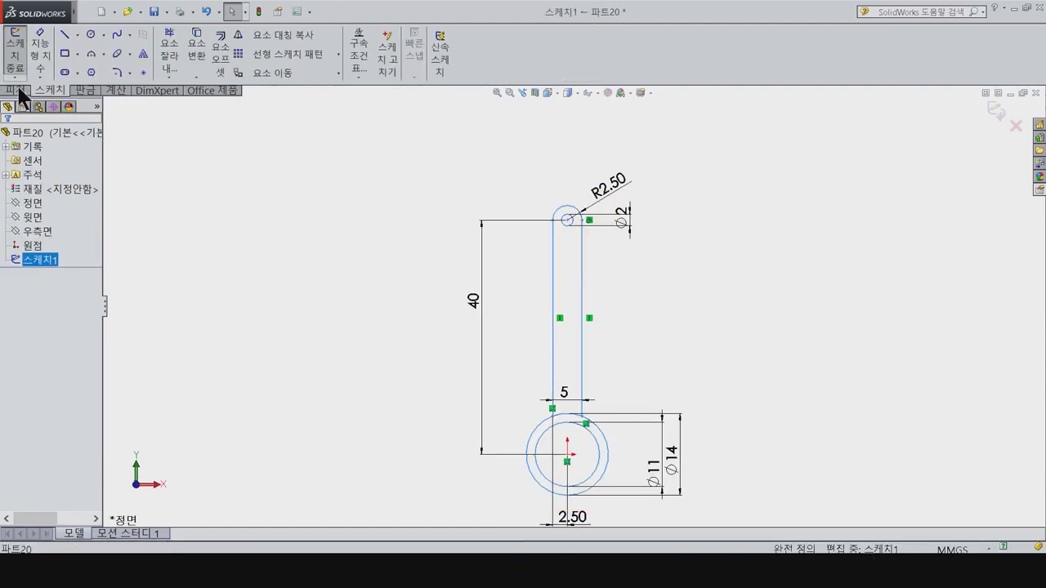
{"action": "left_click", "coordinate": [14, 50]}
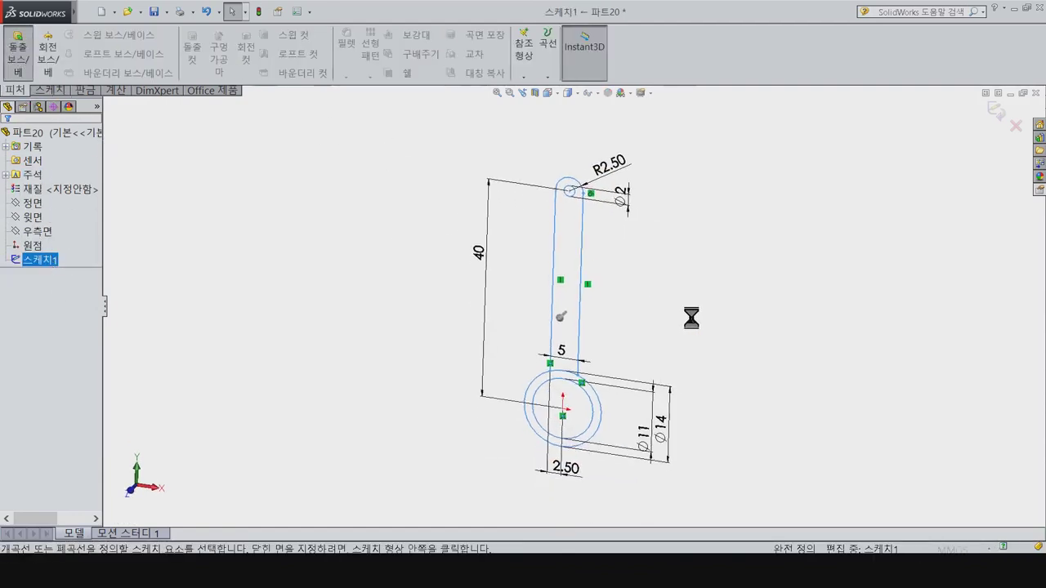
{"action": "scroll", "coordinate": [700, 316], "scroll_direction": "down", "scroll_amount": 2}
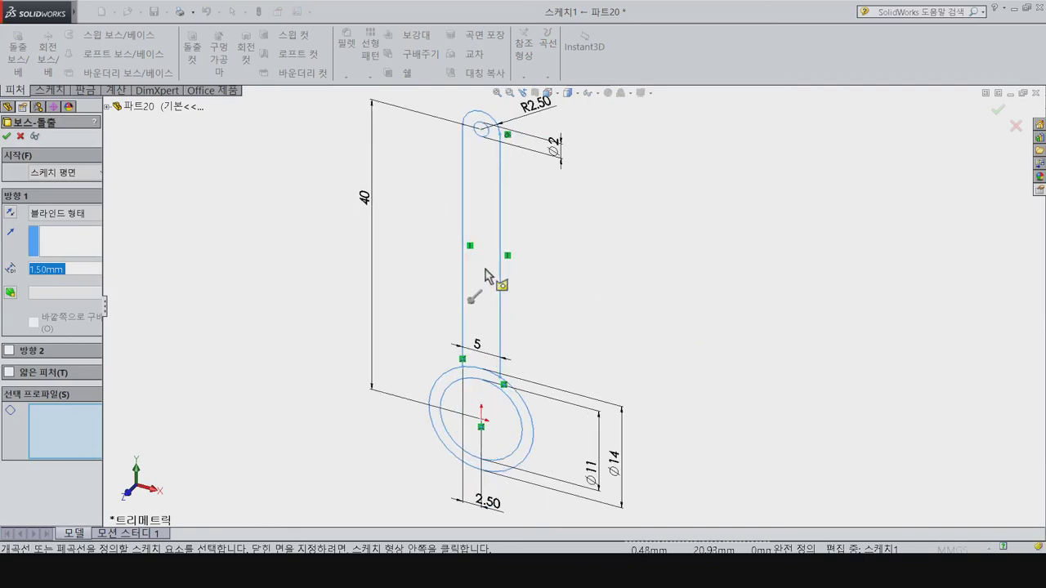
{"action": "left_click", "coordinate": [491, 273]}
{"action": "scroll", "coordinate": [528, 406], "scroll_direction": "down", "scroll_amount": 2}
{"action": "left_click", "coordinate": [532, 425]}
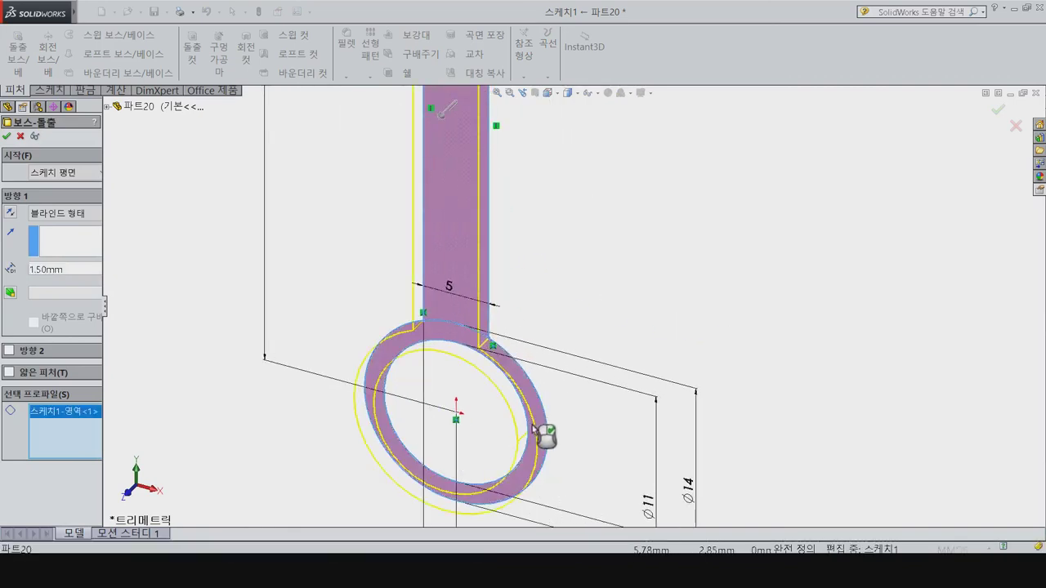
{"action": "left_click", "coordinate": [8, 137]}
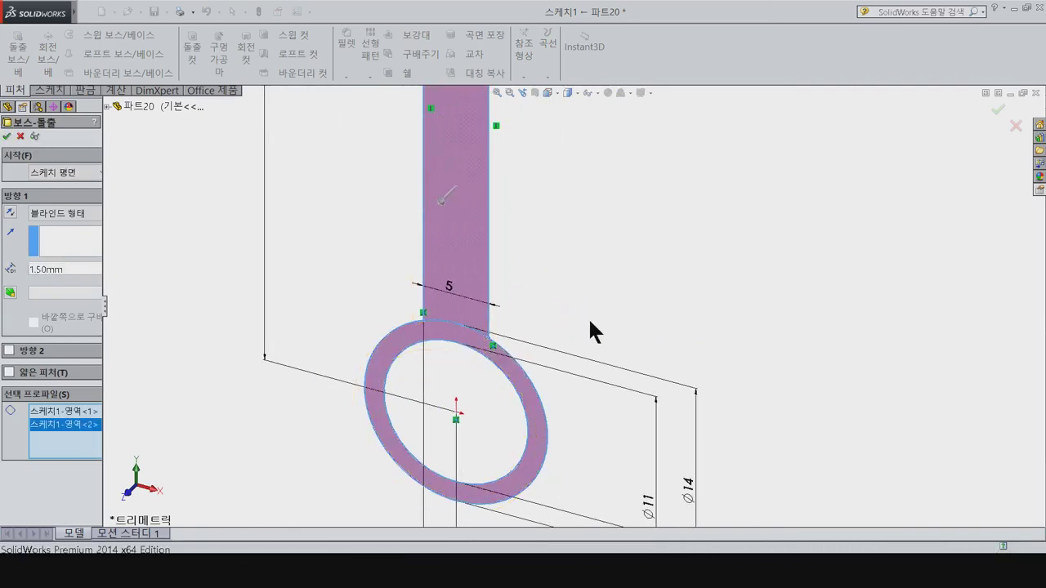
{"action": "left_click", "coordinate": [507, 413]}
{"action": "left_click", "coordinate": [274, 298]}
{"action": "left_click", "coordinate": [37, 260]}
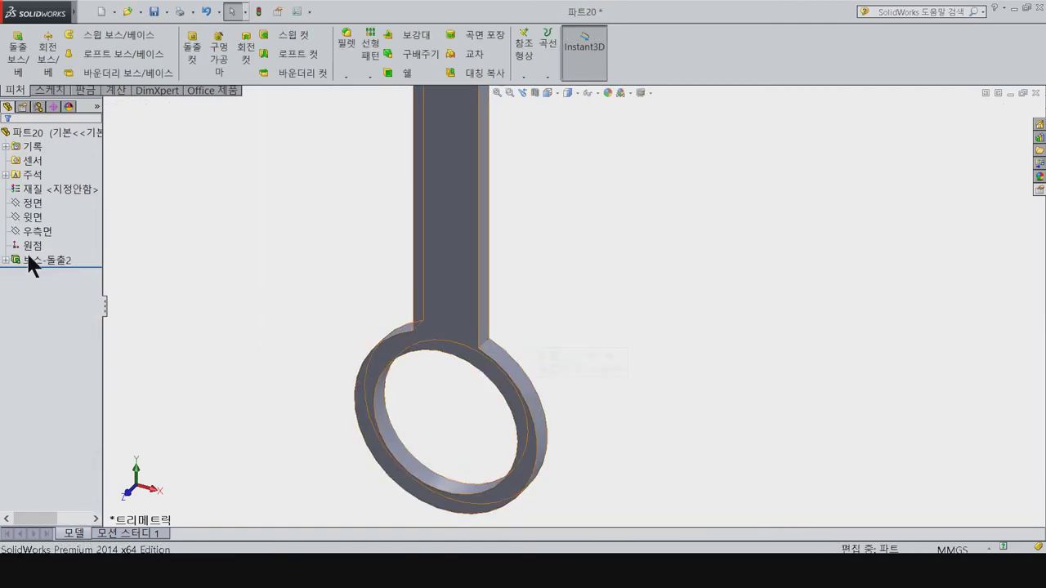
Step: Reuse Sketch1 to extrude the ring region 5 mm Mid Plane as Boss-Extrude3
{"action": "left_click", "coordinate": [5, 260]}
{"action": "left_click", "coordinate": [49, 273]}
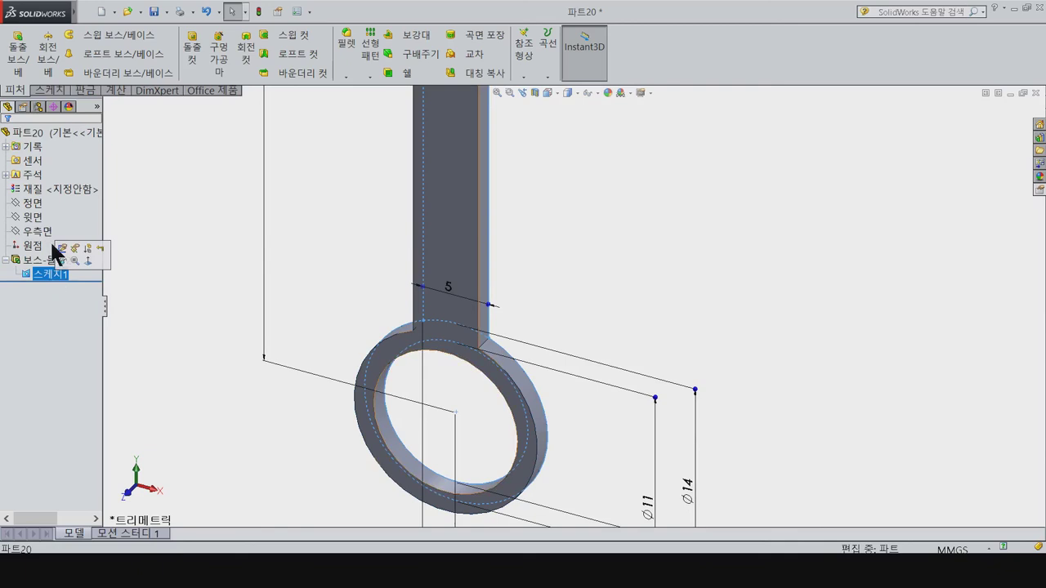
{"action": "left_click", "coordinate": [18, 53]}
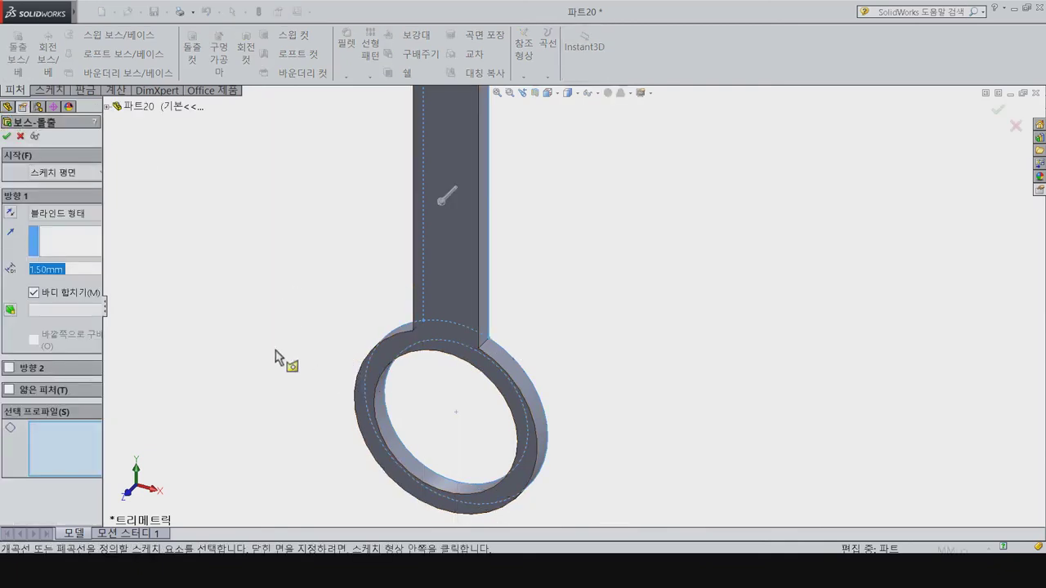
{"action": "left_click", "coordinate": [106, 106]}
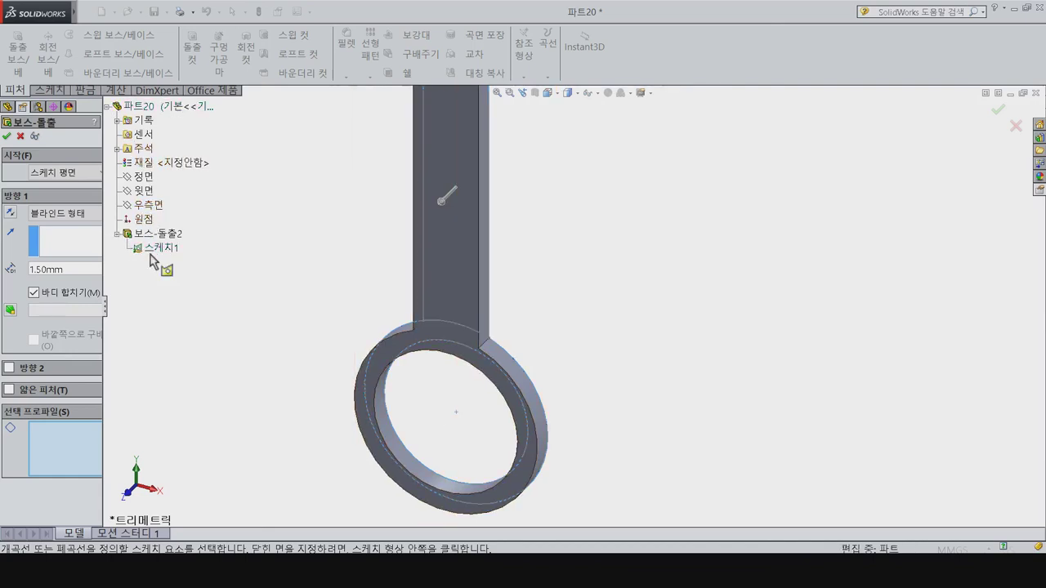
{"action": "left_click", "coordinate": [375, 372]}
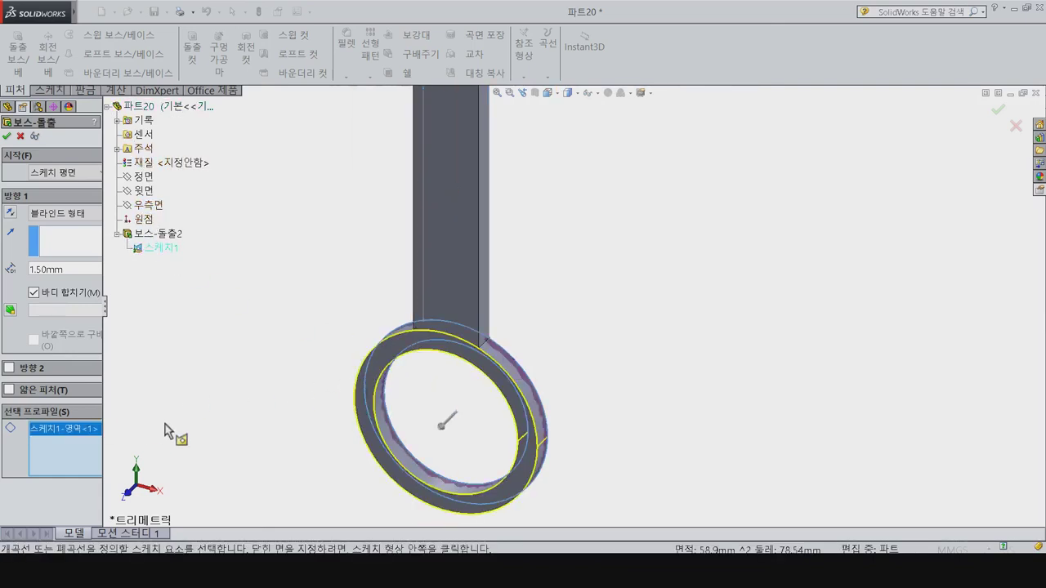
{"action": "left_click", "coordinate": [61, 212]}
{"action": "left_click", "coordinate": [61, 292]}
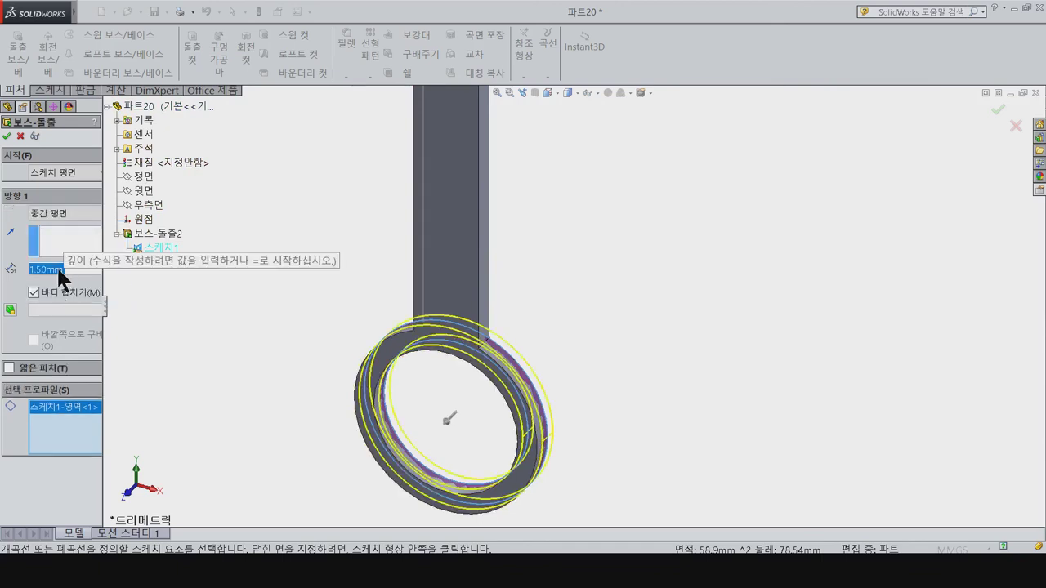
{"action": "type", "text": "5"}
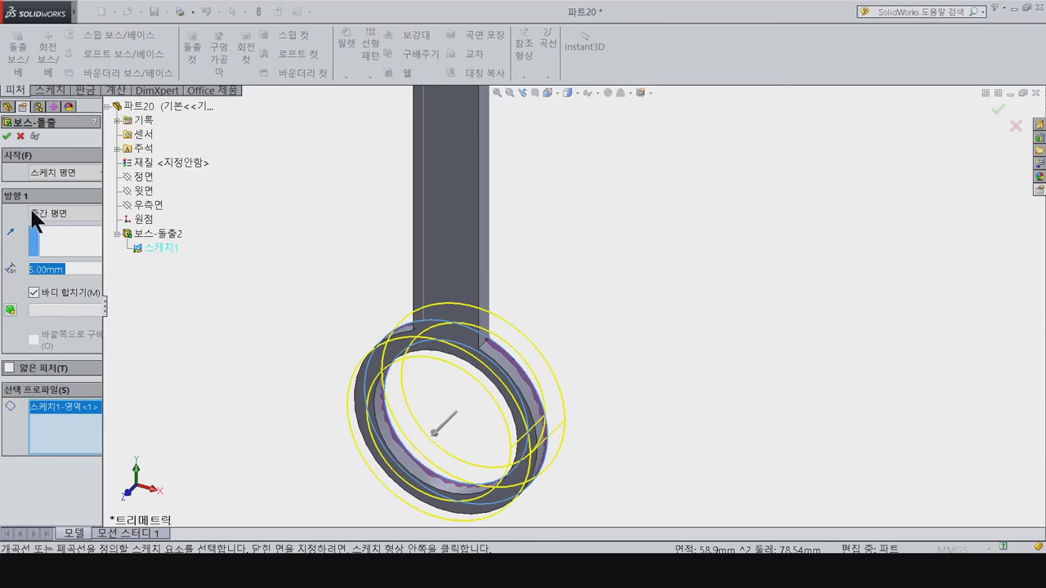
{"action": "left_click", "coordinate": [6, 136]}
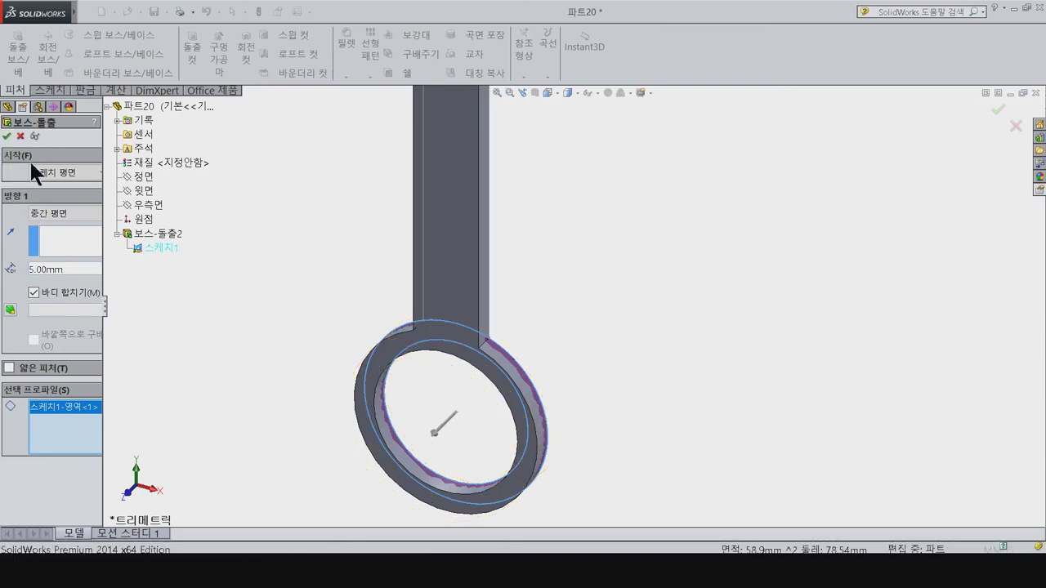
{"action": "mouse_move", "coordinate": [353, 318]}
{"action": "middle_mouse_down"}
{"action": "mouse_move", "coordinate": [369, 287]}
{"action": "mouse_move", "coordinate": [328, 301]}
{"action": "middle_mouse_up"}
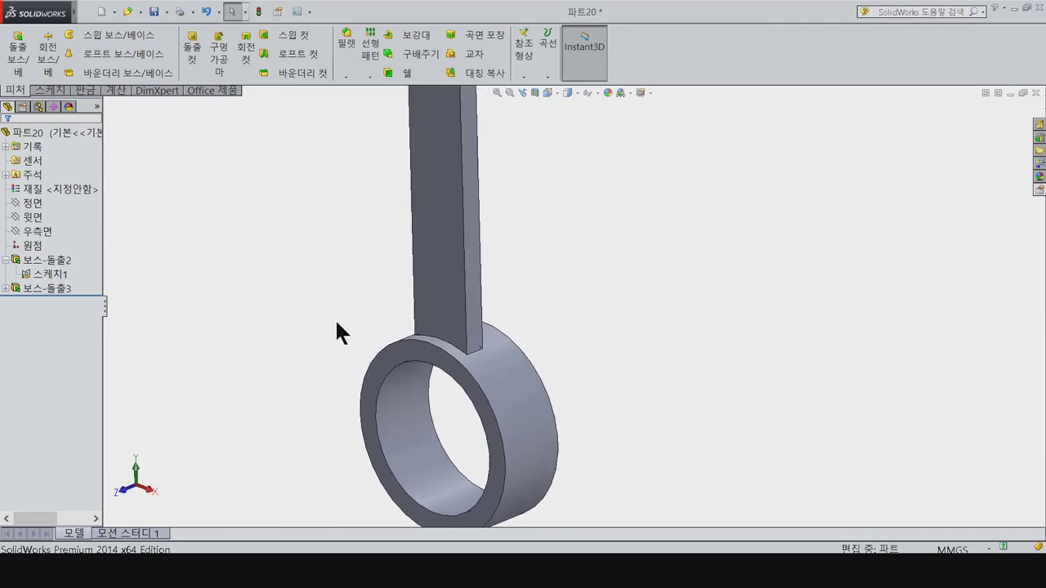
{"action": "scroll", "coordinate": [487, 335], "scroll_direction": "down", "scroll_amount": 2}
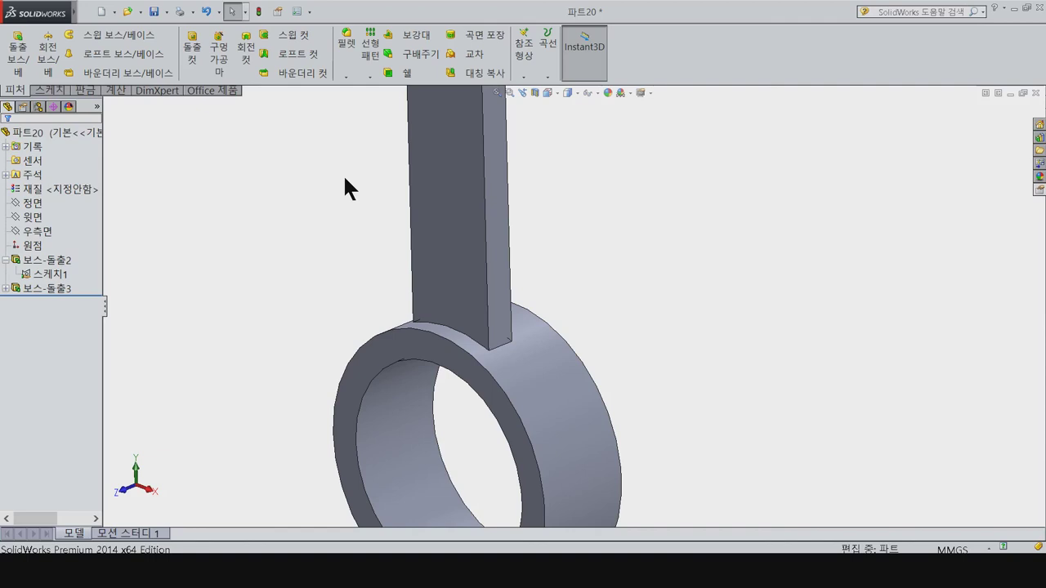
Step: Apply a 1 mm fillet to the bar-to-ring joint edges as Fillet1
{"action": "left_click", "coordinate": [347, 41]}
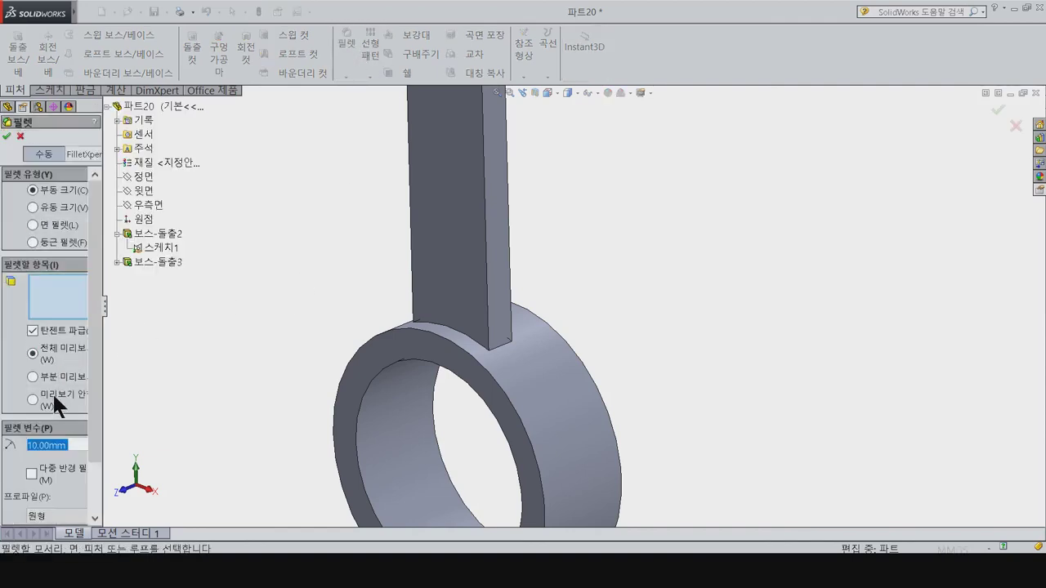
{"action": "type", "text": "1"}
{"action": "key", "text": "Return"}
{"action": "left_click", "coordinate": [472, 339]}
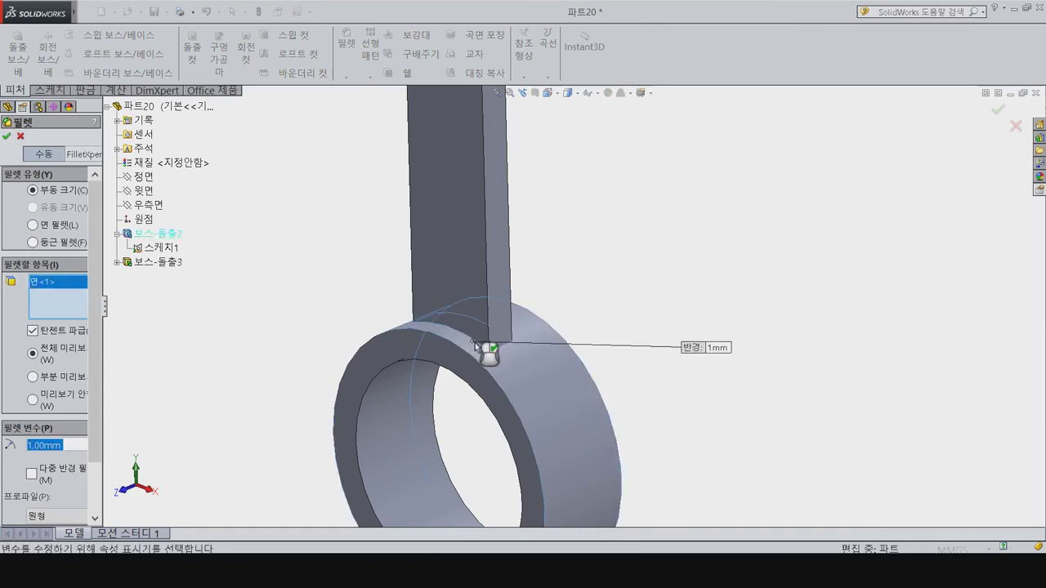
{"action": "left_click", "coordinate": [81, 308]}
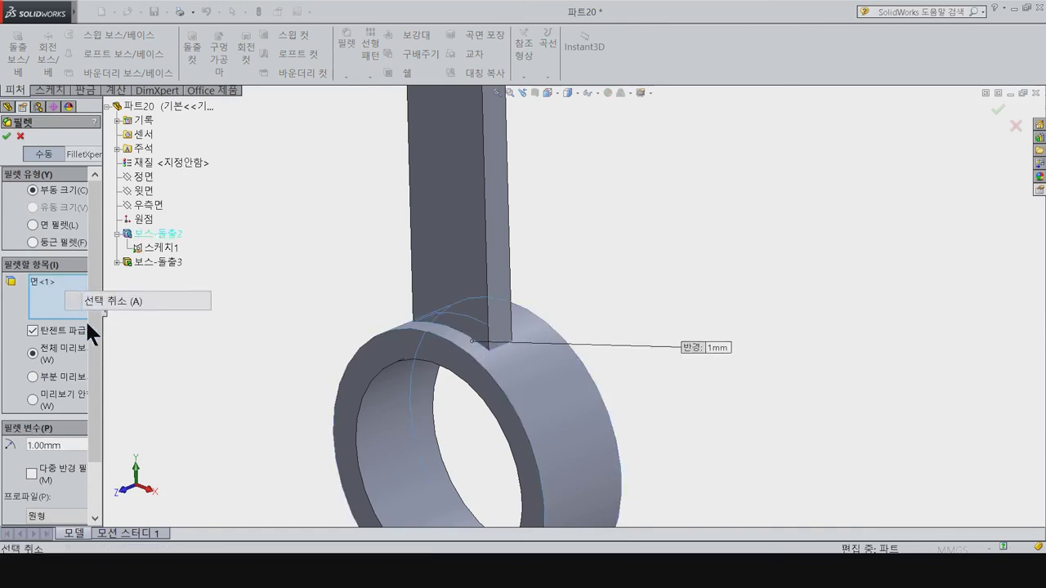
{"action": "left_click", "coordinate": [483, 346]}
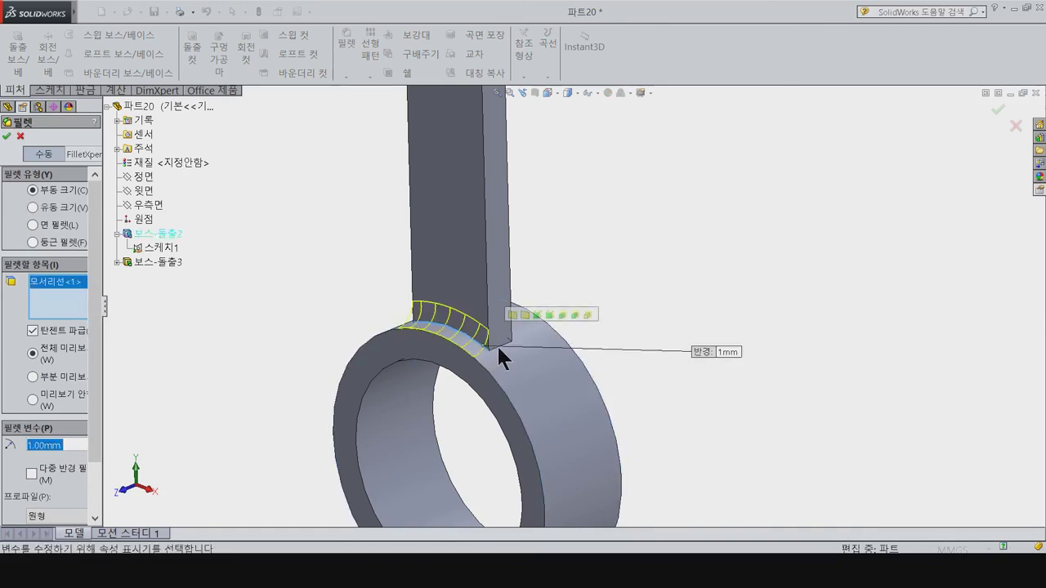
{"action": "left_click", "coordinate": [496, 345]}
{"action": "mouse_move", "coordinate": [542, 333]}
{"action": "middle_mouse_down"}
{"action": "mouse_move", "coordinate": [473, 426]}
{"action": "mouse_move", "coordinate": [512, 295]}
{"action": "mouse_move", "coordinate": [589, 275]}
{"action": "mouse_move", "coordinate": [575, 269]}
{"action": "mouse_move", "coordinate": [542, 393]}
{"action": "mouse_move", "coordinate": [520, 286]}
{"action": "middle_mouse_up"}
{"action": "left_click", "coordinate": [512, 296]}
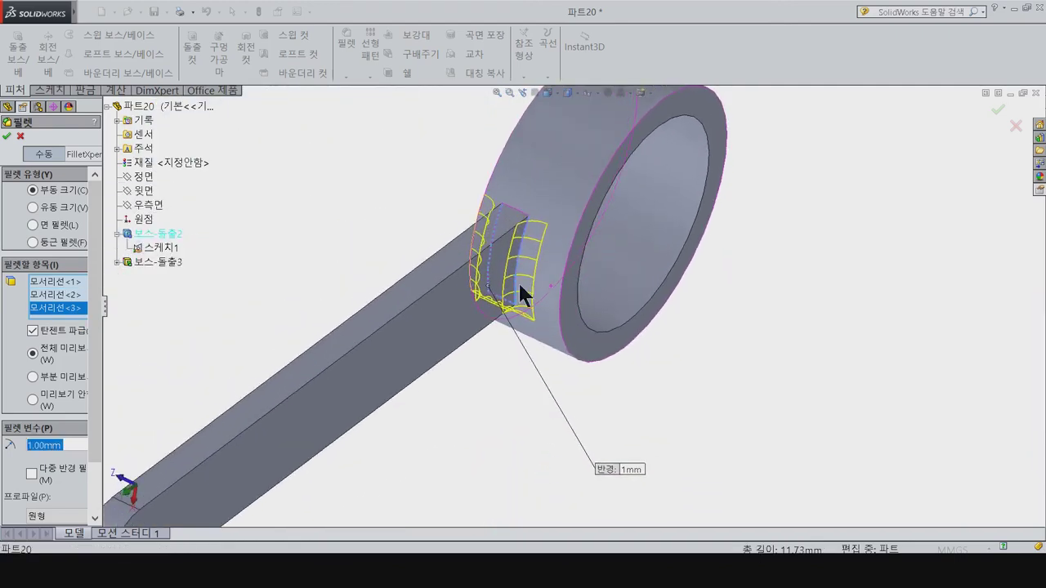
{"action": "left_click", "coordinate": [518, 217]}
{"action": "left_click", "coordinate": [7, 135]}
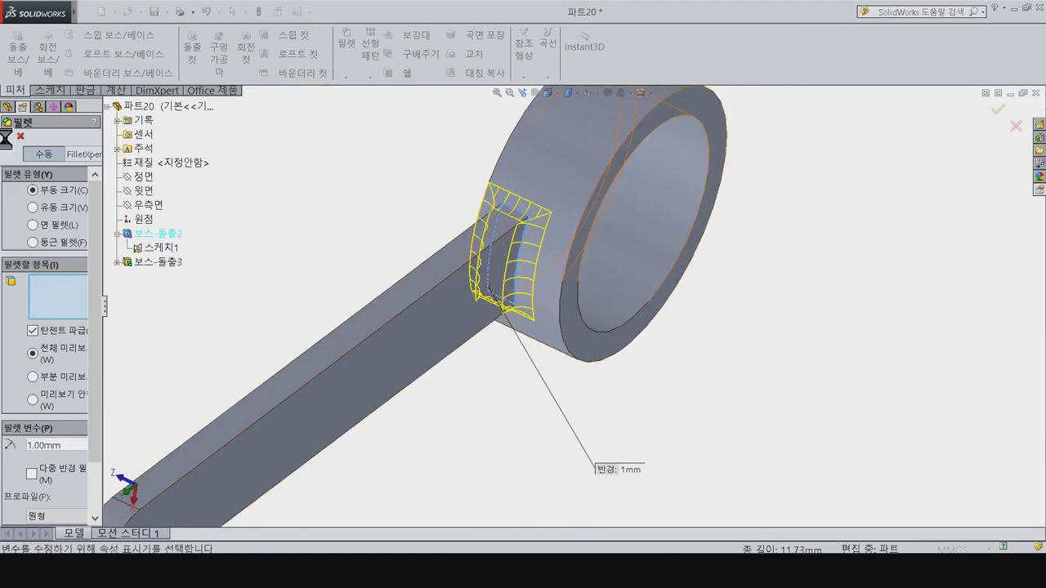
{"action": "mouse_move", "coordinate": [304, 233]}
{"action": "middle_mouse_down"}
{"action": "mouse_move", "coordinate": [364, 199]}
{"action": "mouse_move", "coordinate": [384, 128]}
{"action": "middle_mouse_up"}
Step: Edit Boss-Extrude2 to use a Mid Plane end condition at 1.50 mm, then view isometric
{"action": "left_click", "coordinate": [53, 286]}
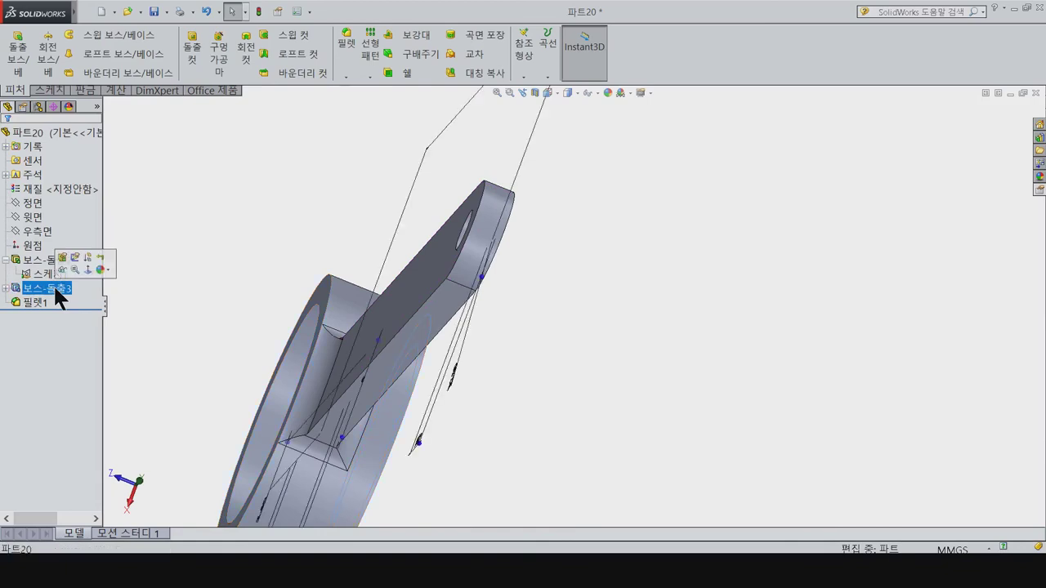
{"action": "mouse_move", "coordinate": [191, 316]}
{"action": "middle_mouse_down"}
{"action": "mouse_move", "coordinate": [196, 260]}
{"action": "mouse_move", "coordinate": [188, 292]}
{"action": "middle_mouse_up"}
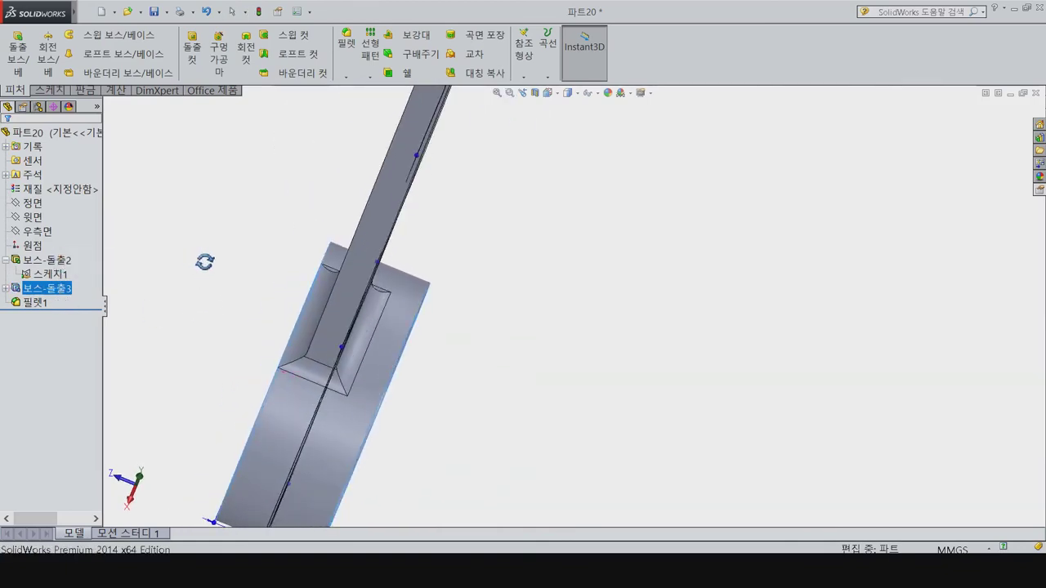
{"action": "left_click", "coordinate": [7, 288]}
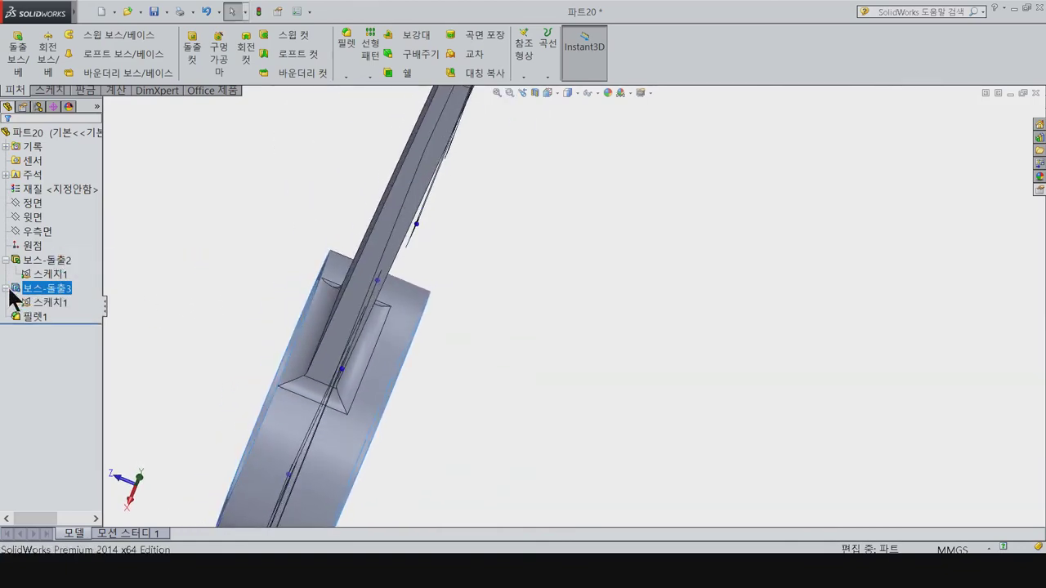
{"action": "left_click", "coordinate": [41, 302]}
{"action": "mouse_move", "coordinate": [180, 289]}
{"action": "middle_mouse_down"}
{"action": "mouse_move", "coordinate": [168, 270]}
{"action": "mouse_move", "coordinate": [145, 309]}
{"action": "middle_mouse_up"}
{"action": "left_click", "coordinate": [49, 274]}
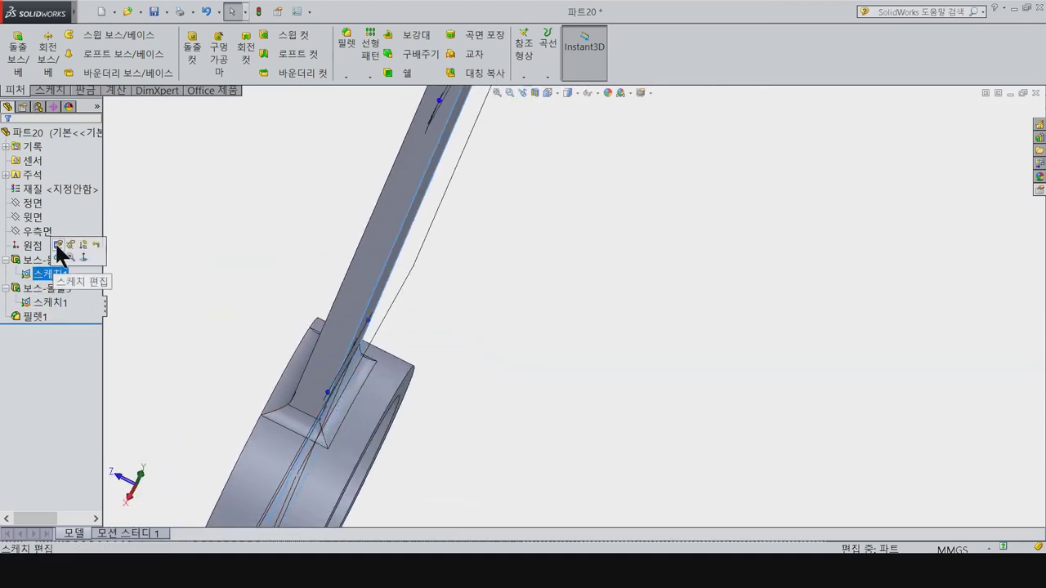
{"action": "key", "text": "Escape"}
{"action": "left_click", "coordinate": [52, 274]}
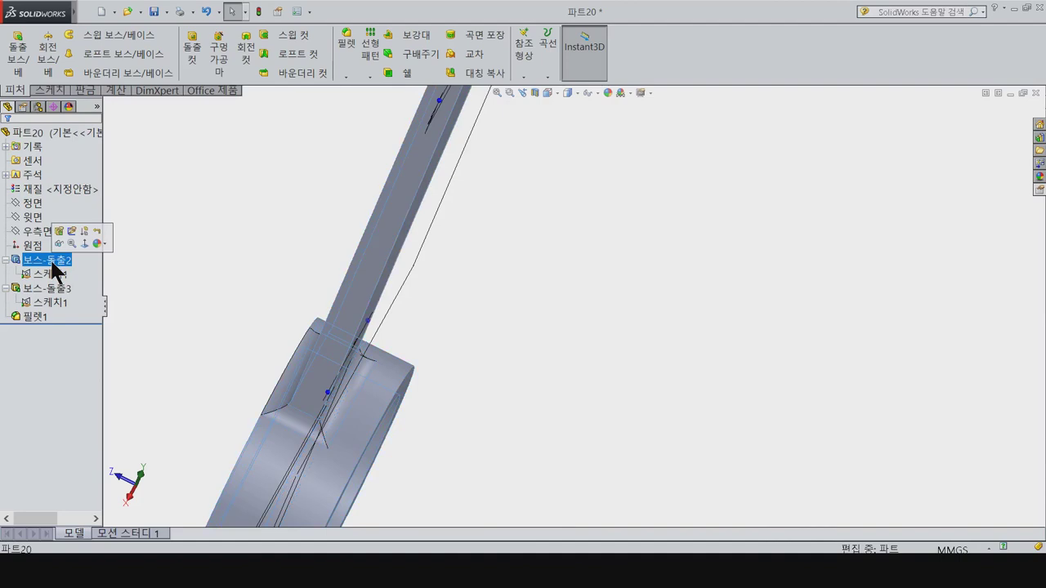
{"action": "left_click", "coordinate": [61, 228]}
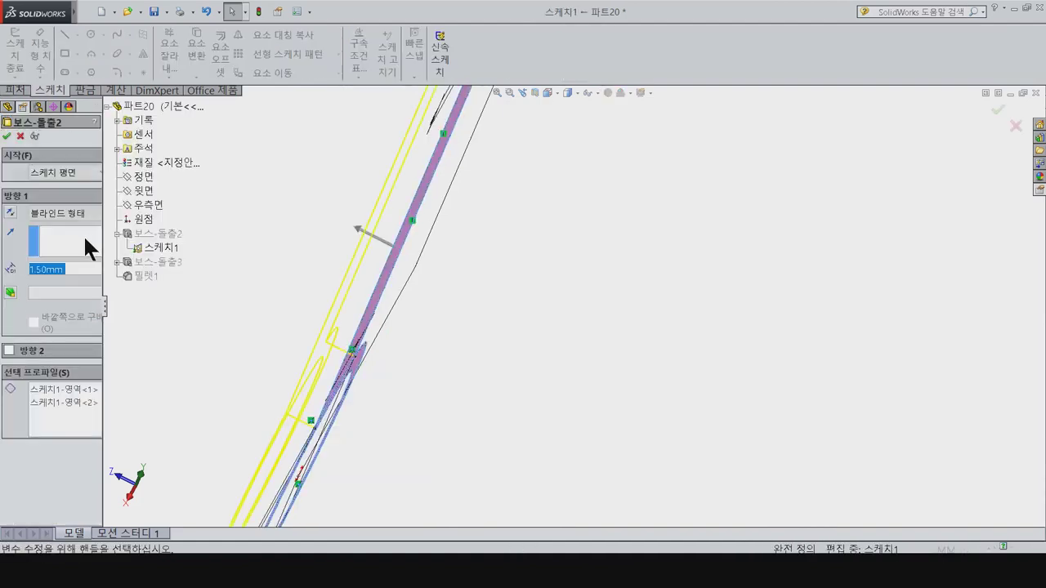
{"action": "left_click", "coordinate": [82, 214]}
{"action": "left_click", "coordinate": [68, 282]}
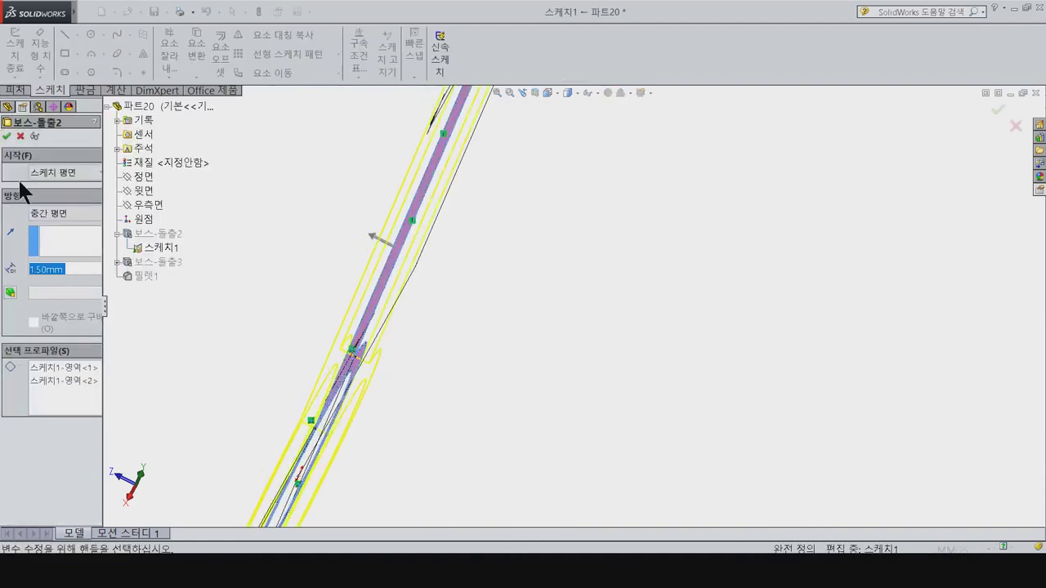
{"action": "key", "text": "Return"}
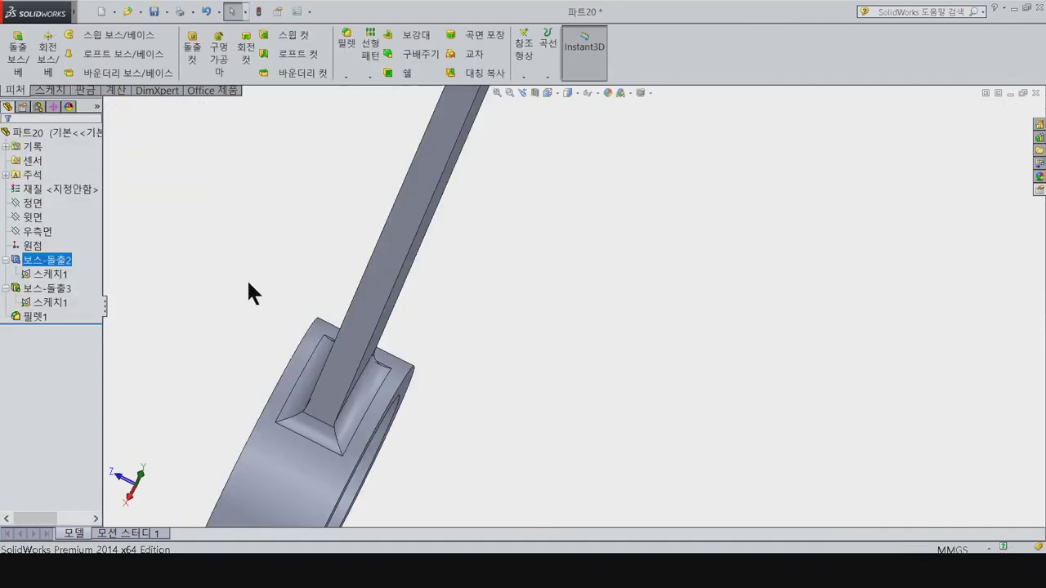
{"action": "middle_click_drag", "start_coordinate": [247, 287], "coordinate": [262, 270]}
{"action": "key", "text": "ctrl+7"}
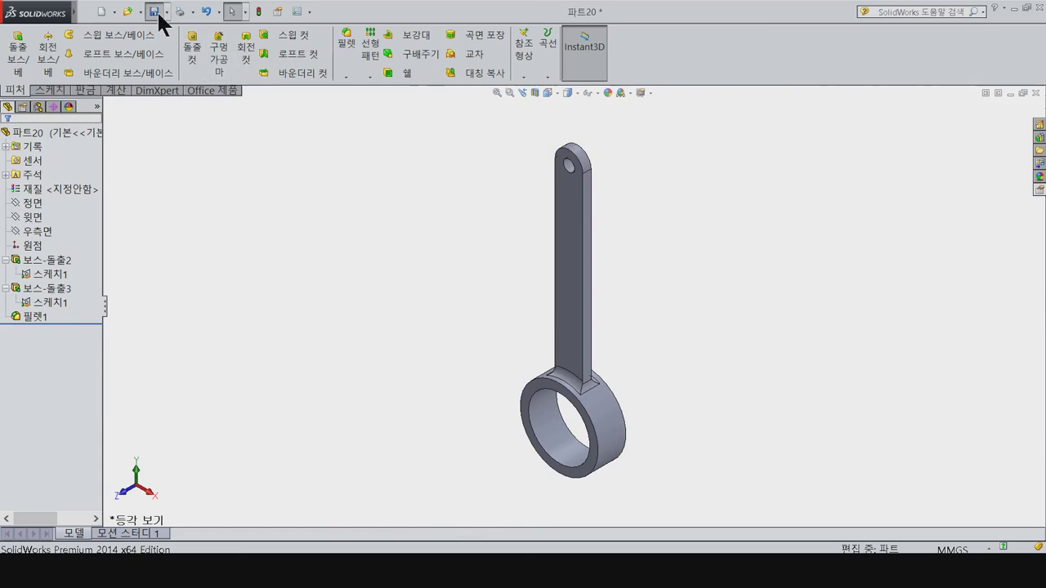
Step: Save the part as '15_Valve Con Rod' and close the document
{"action": "key", "text": "ctrl+s"}
{"action": "type", "text": "15_Valve Con Rod"}
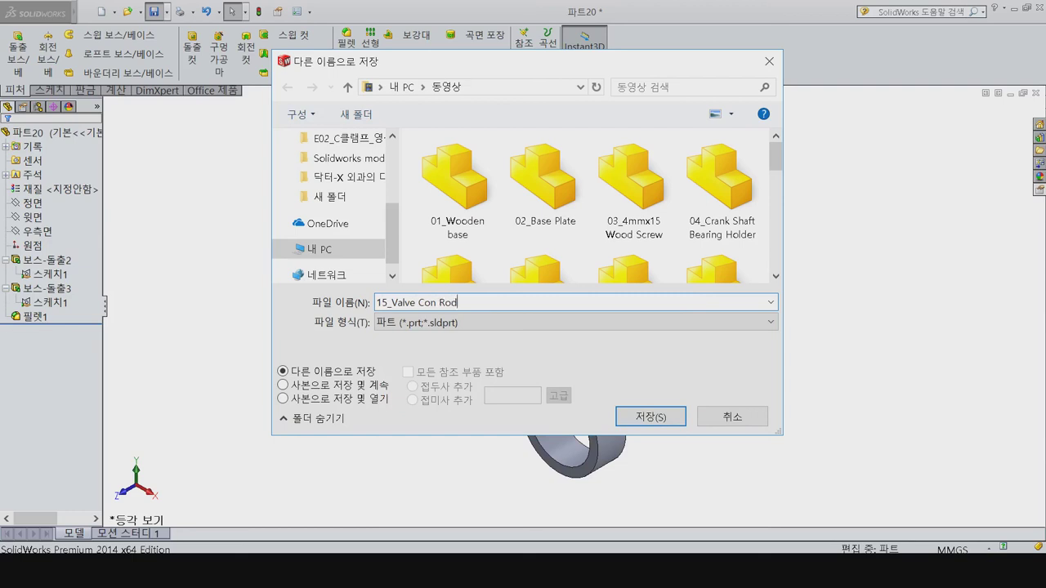
{"action": "key", "text": "Return"}
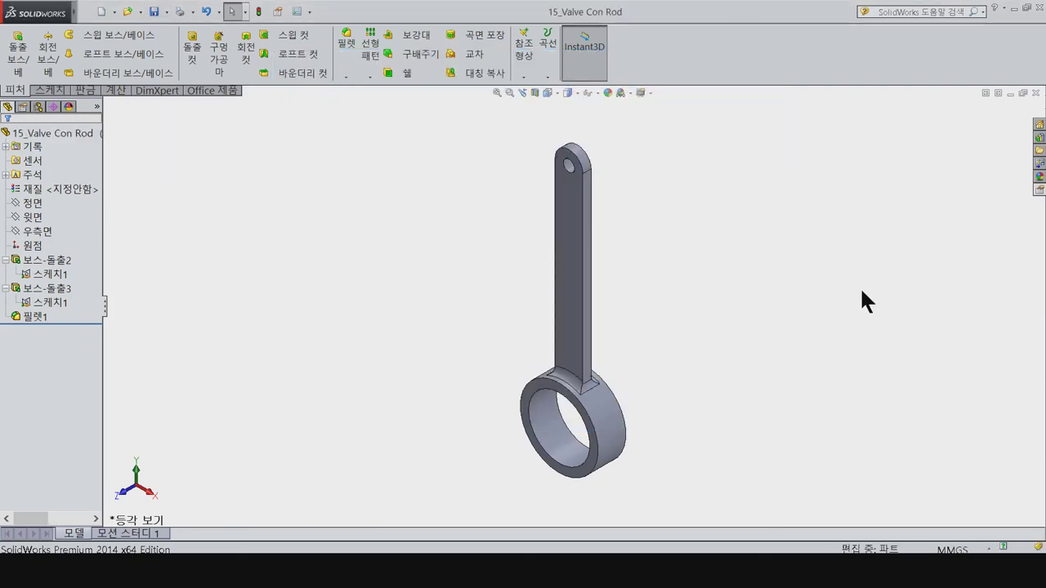
{"action": "key", "text": "ctrl+w"}
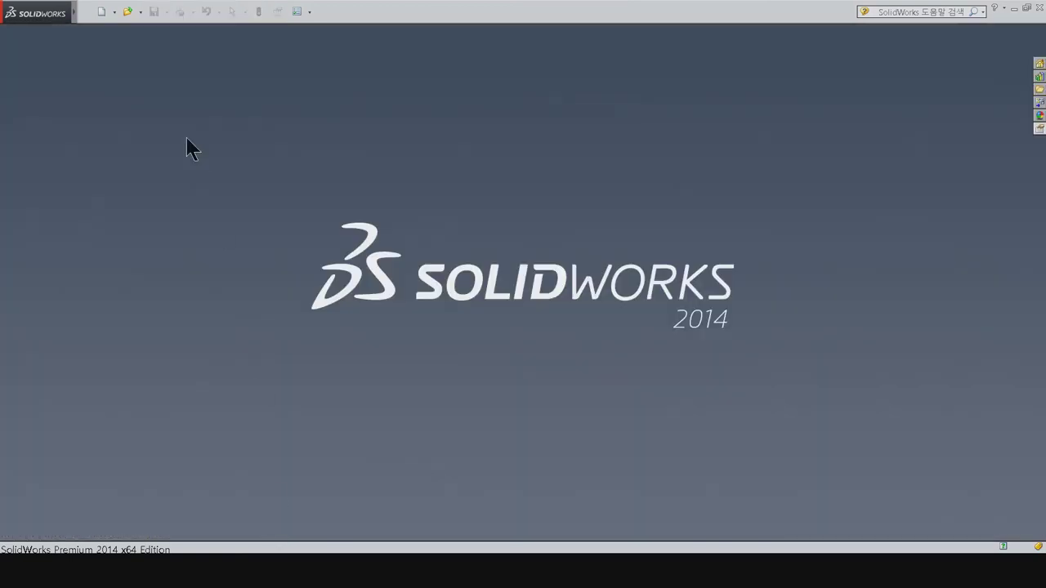
Step: Create a new part and sketch a closed stepped line profile on the Front Plane from the origin
{"action": "left_click", "coordinate": [107, 12]}
{"action": "left_click", "coordinate": [441, 475]}
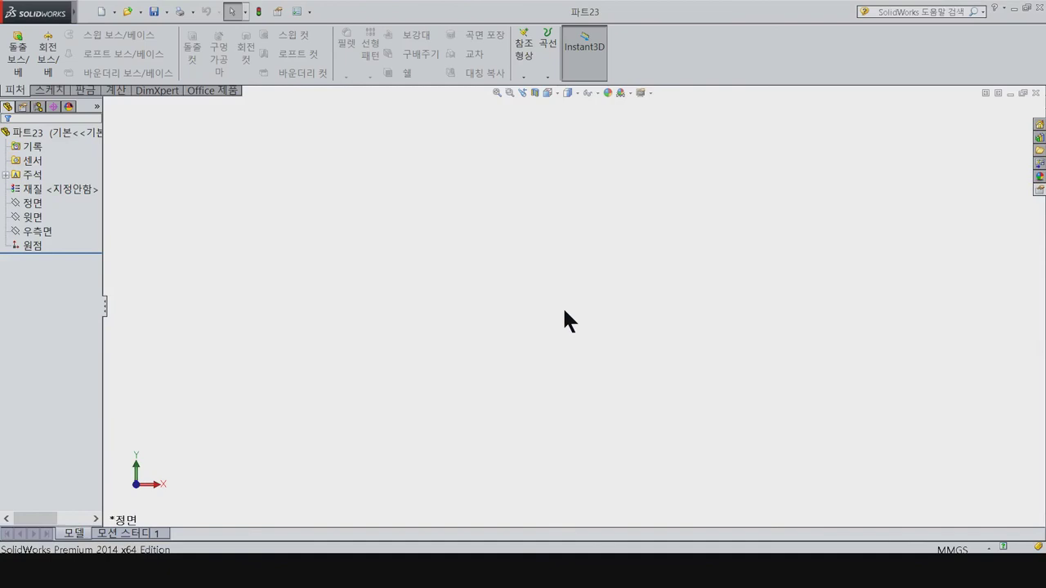
{"action": "left_click", "coordinate": [31, 204]}
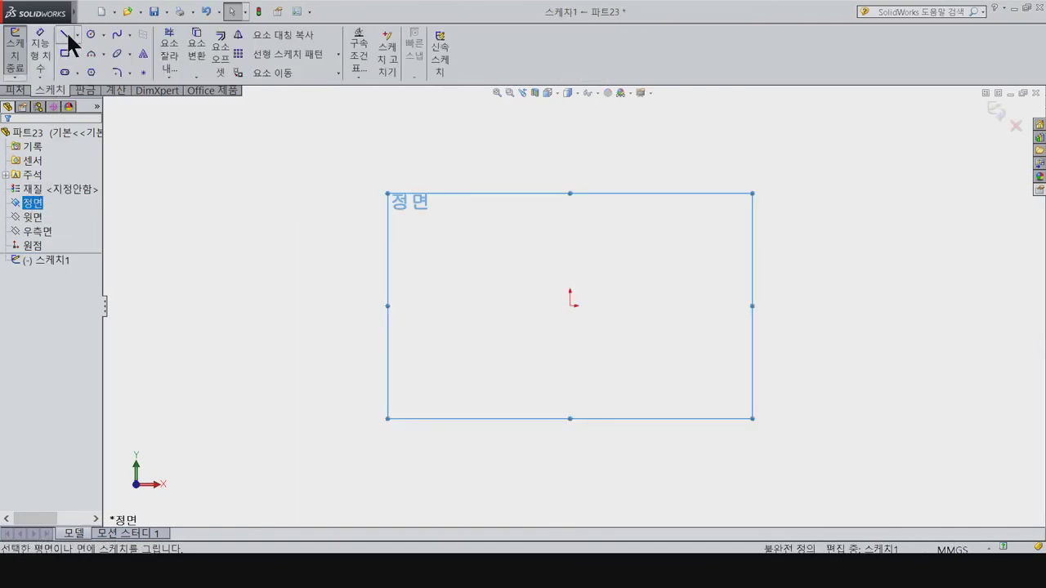
{"action": "left_click", "coordinate": [66, 36]}
{"action": "left_click", "coordinate": [569, 306]}
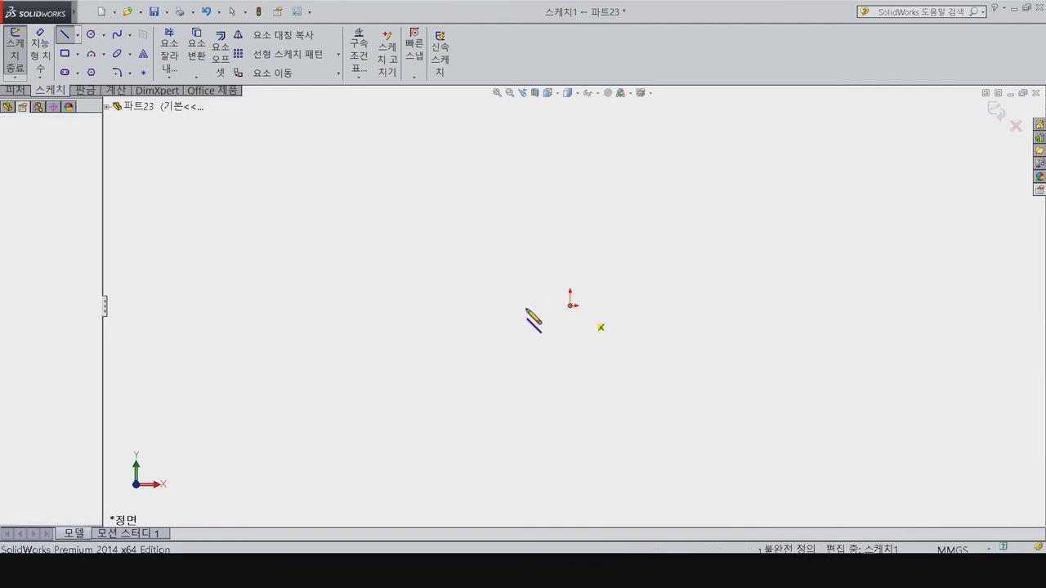
{"action": "left_click", "coordinate": [523, 306]}
{"action": "left_click", "coordinate": [523, 244]}
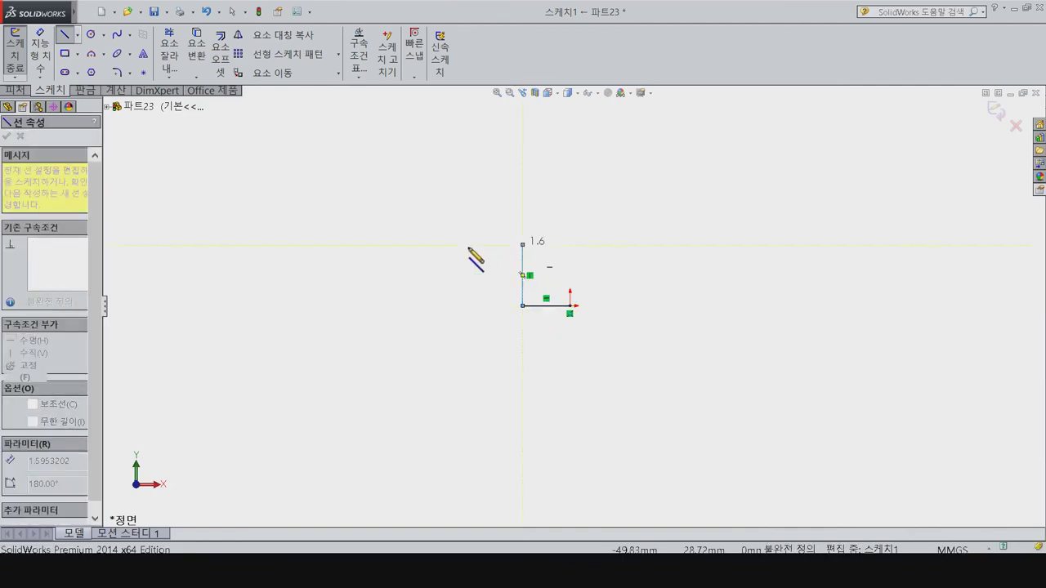
{"action": "left_click", "coordinate": [468, 245]}
{"action": "left_click", "coordinate": [469, 136]}
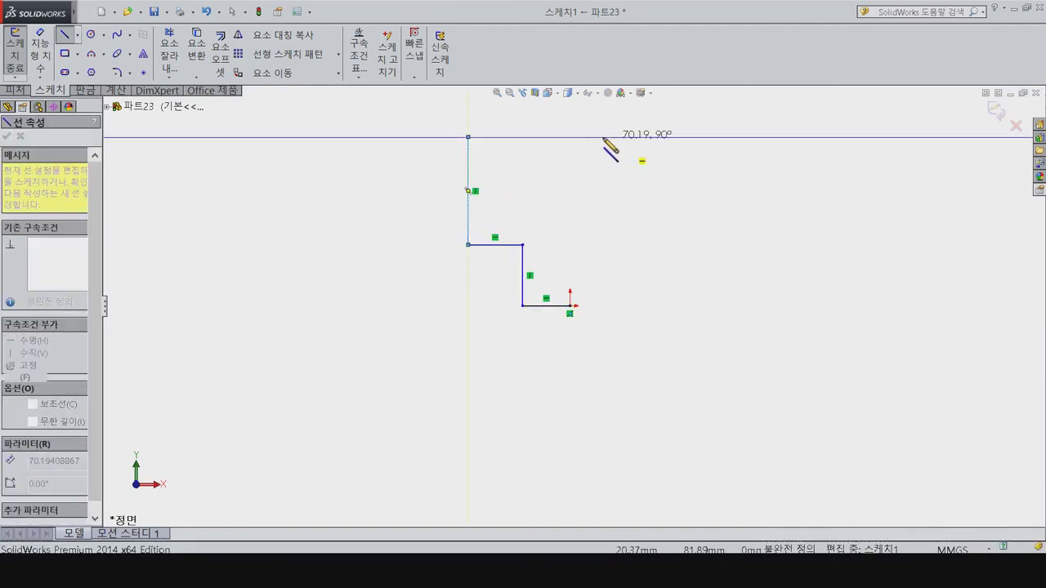
{"action": "left_click", "coordinate": [569, 137]}
{"action": "left_click", "coordinate": [570, 306]}
{"action": "key", "text": "Escape"}
Step: Dimension the profile's bottom width to 4 mm and top width to 6 mm
{"action": "left_click", "coordinate": [545, 306]}
{"action": "left_click", "coordinate": [560, 401]}
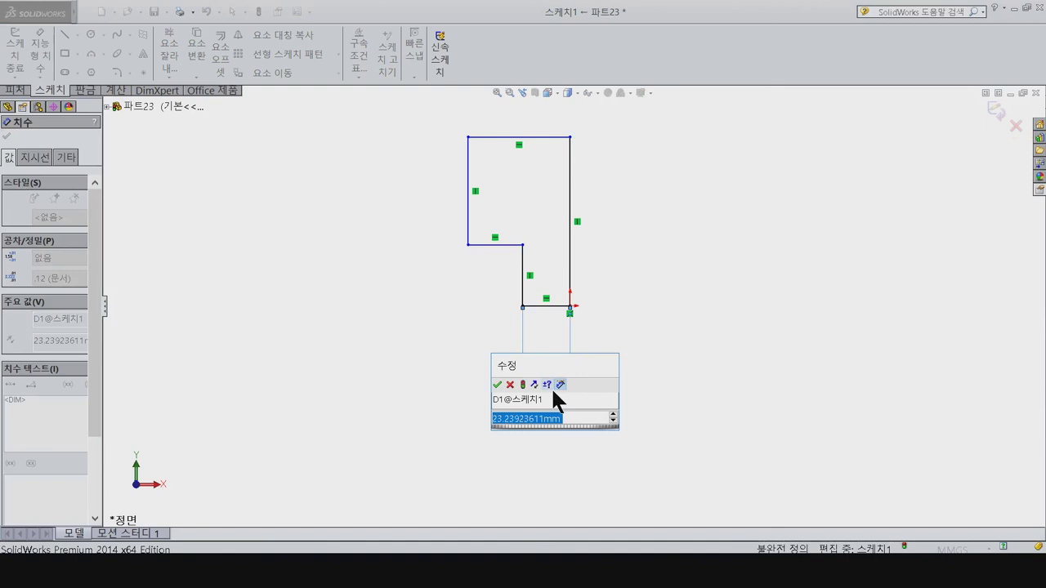
{"action": "type", "text": "4"}
{"action": "key", "text": "Return"}
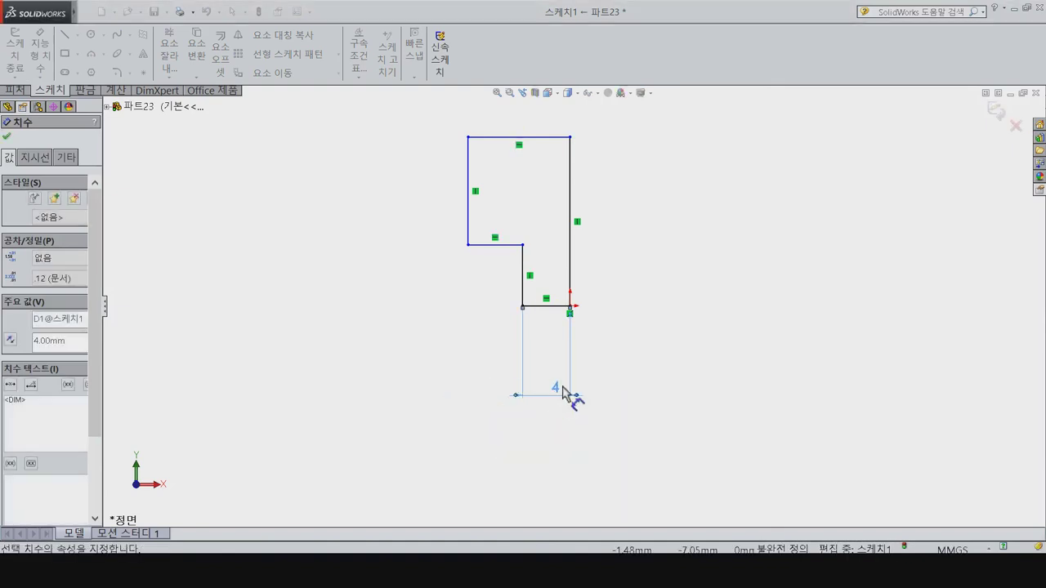
{"action": "left_click", "coordinate": [560, 137]}
{"action": "left_click", "coordinate": [562, 102]}
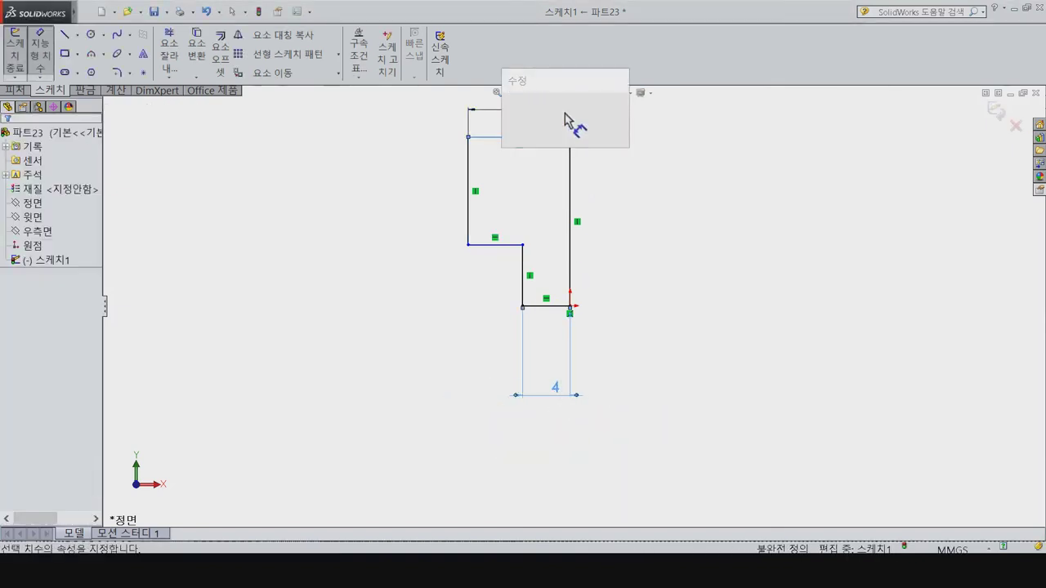
{"action": "type", "text": "6.00mm"}
{"action": "key", "text": "Return"}
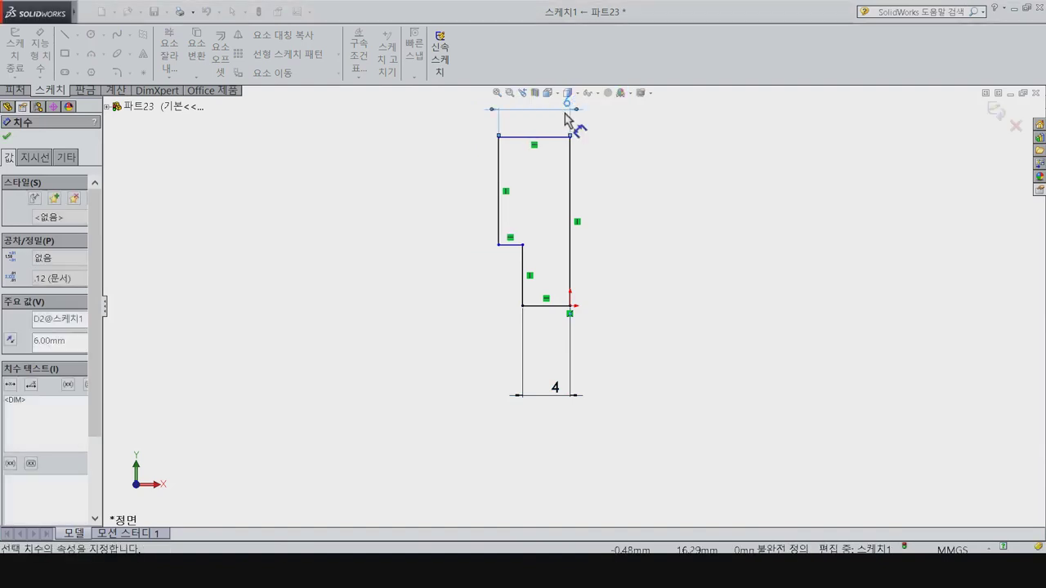
Step: Dimension the lower step height to 6 mm and the upper height to 8 mm
{"action": "left_click", "coordinate": [524, 268]}
{"action": "left_click", "coordinate": [358, 282]}
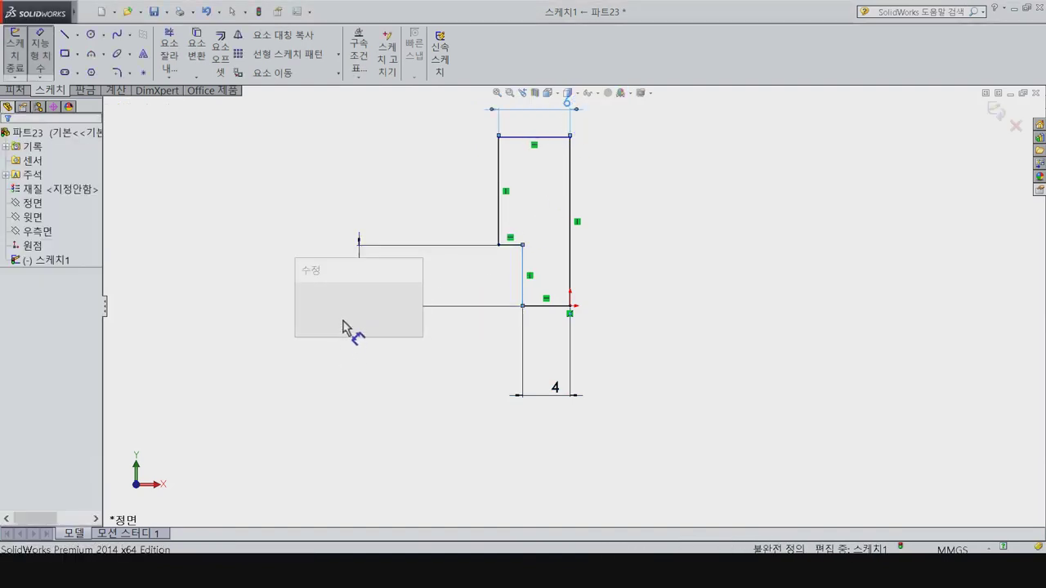
{"action": "type", "text": "6"}
{"action": "key", "text": "Return"}
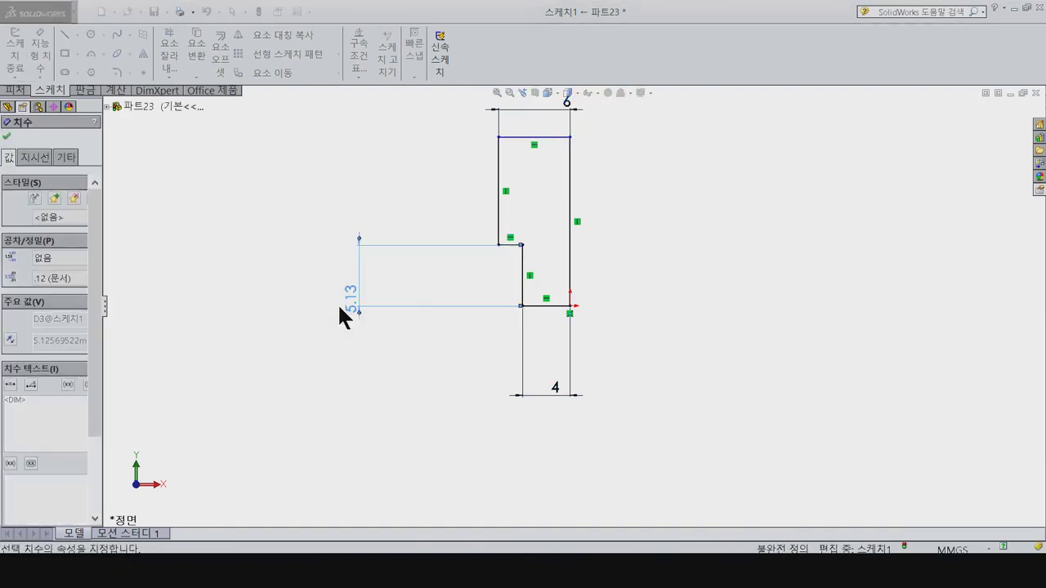
{"action": "left_click", "coordinate": [498, 209]}
{"action": "left_click", "coordinate": [384, 196]}
{"action": "type", "text": "8"}
{"action": "key", "text": "Return"}
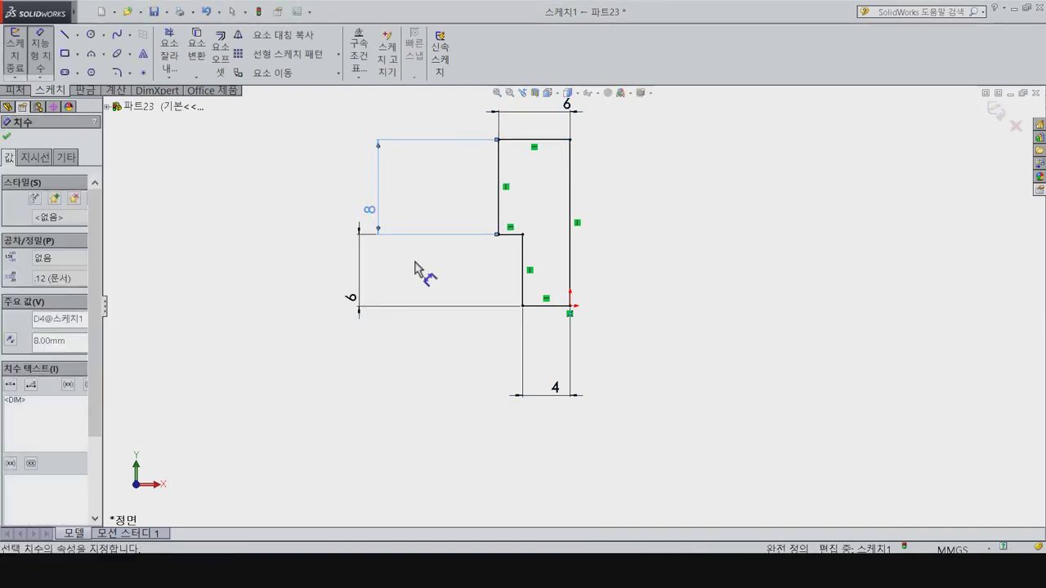
{"action": "left_click", "coordinate": [17, 90]}
{"action": "left_click", "coordinate": [47, 53]}
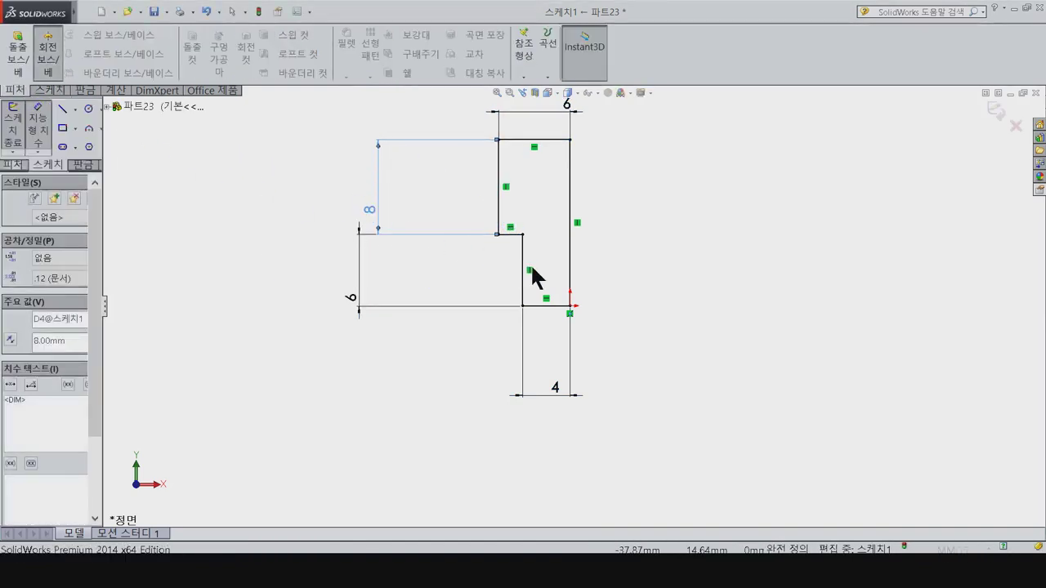
Step: Revolve the profile 360° about its right vertical edge, then view it from the front
{"action": "left_click", "coordinate": [687, 339]}
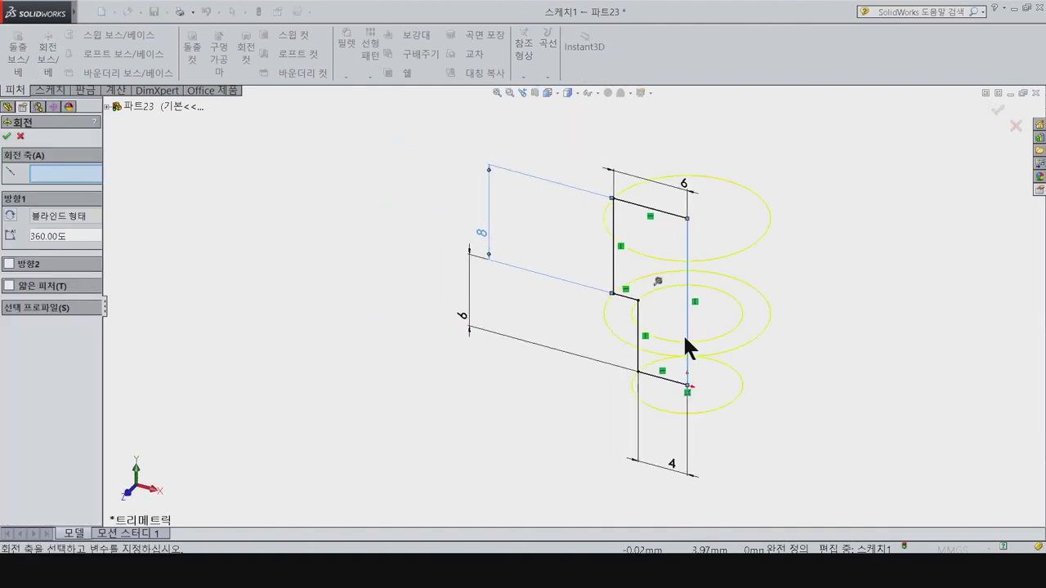
{"action": "left_click", "coordinate": [7, 136]}
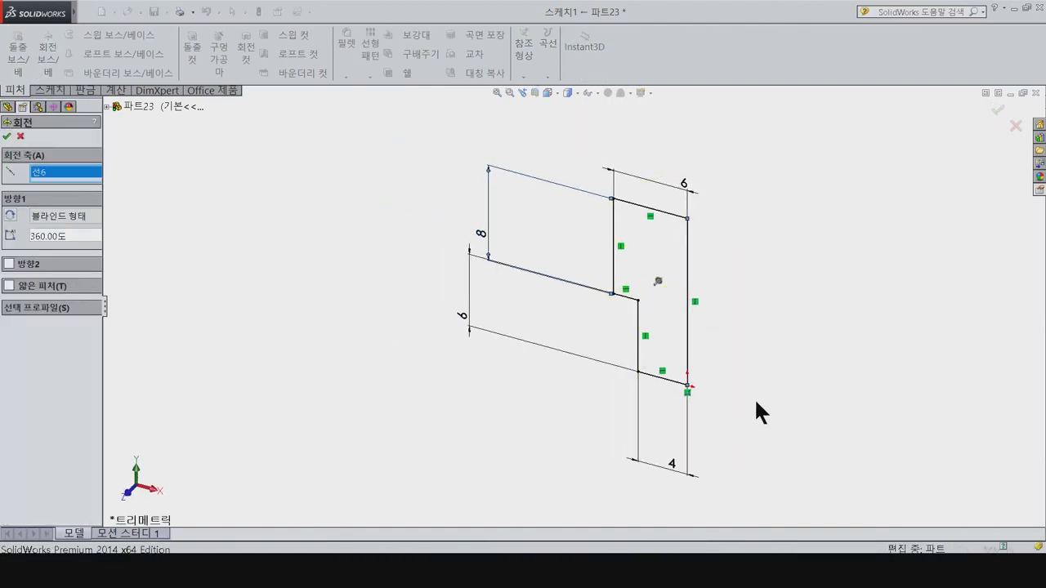
{"action": "left_click", "coordinate": [742, 416]}
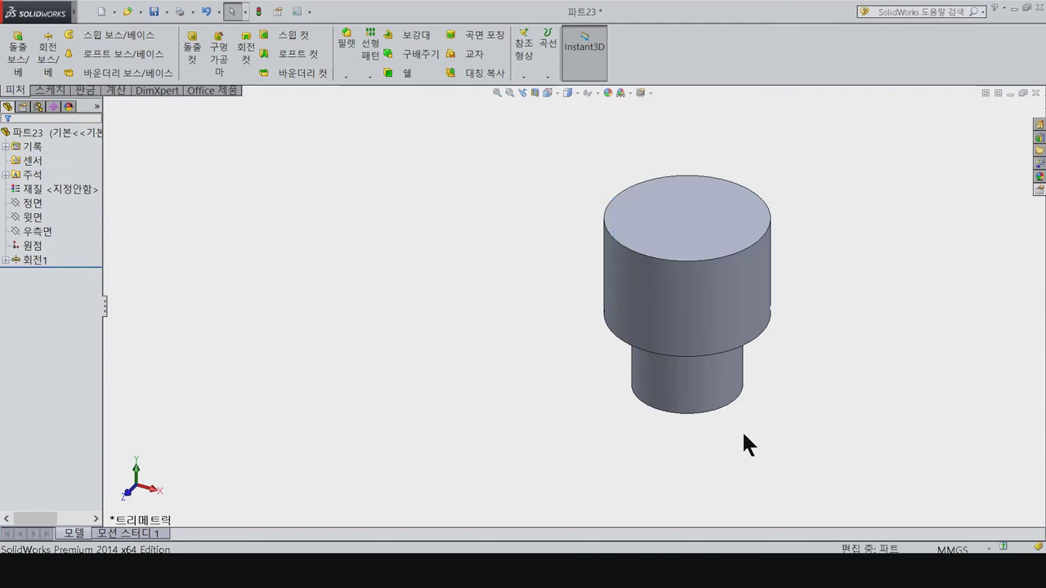
{"action": "middle_click_drag", "start_coordinate": [742, 429], "coordinate": [791, 349]}
{"action": "key", "text": "ctrl+1"}
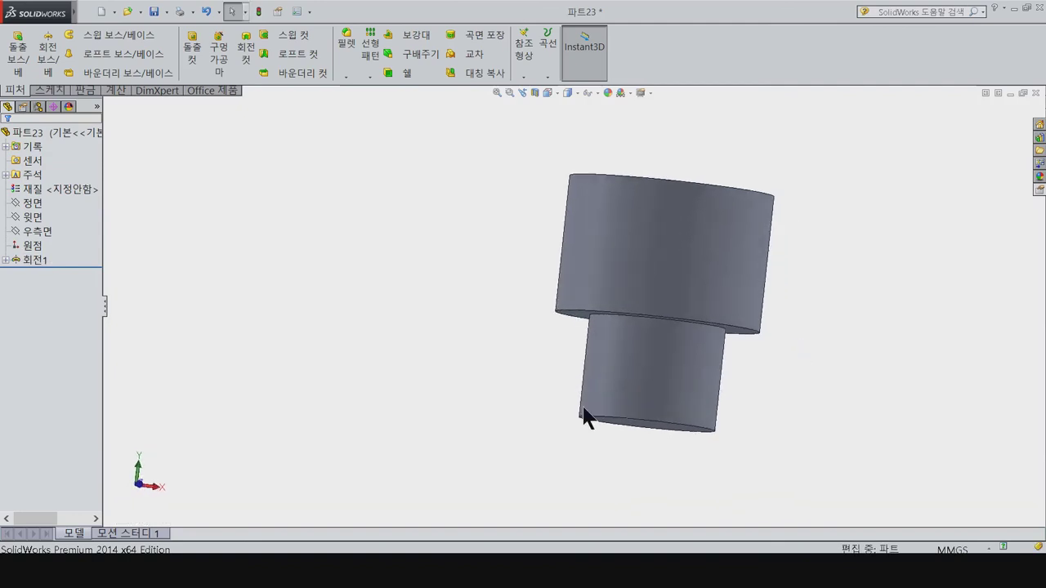
{"action": "left_click", "coordinate": [39, 202]}
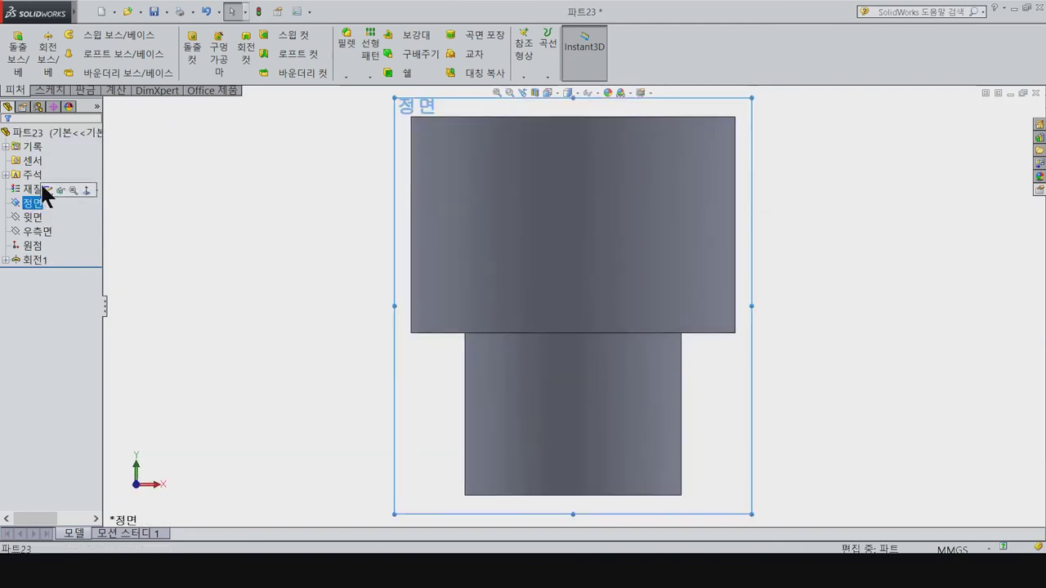
Step: Sketch a rectangle on the Front plane from below the narrow end up to the shoulder
{"action": "left_click", "coordinate": [45, 189]}
{"action": "left_click", "coordinate": [65, 53]}
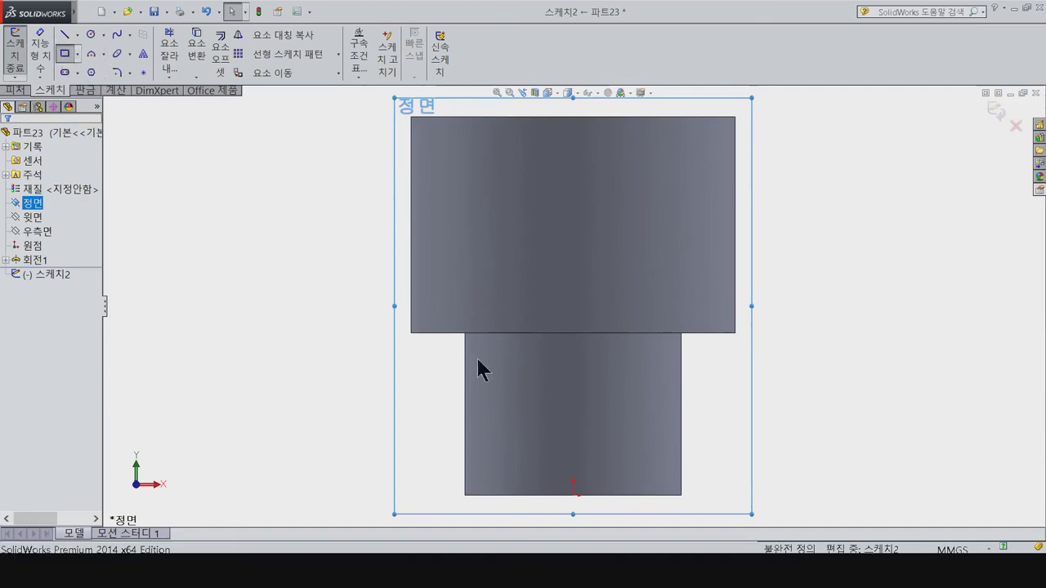
{"action": "left_click", "coordinate": [541, 505]}
{"action": "left_click", "coordinate": [606, 332]}
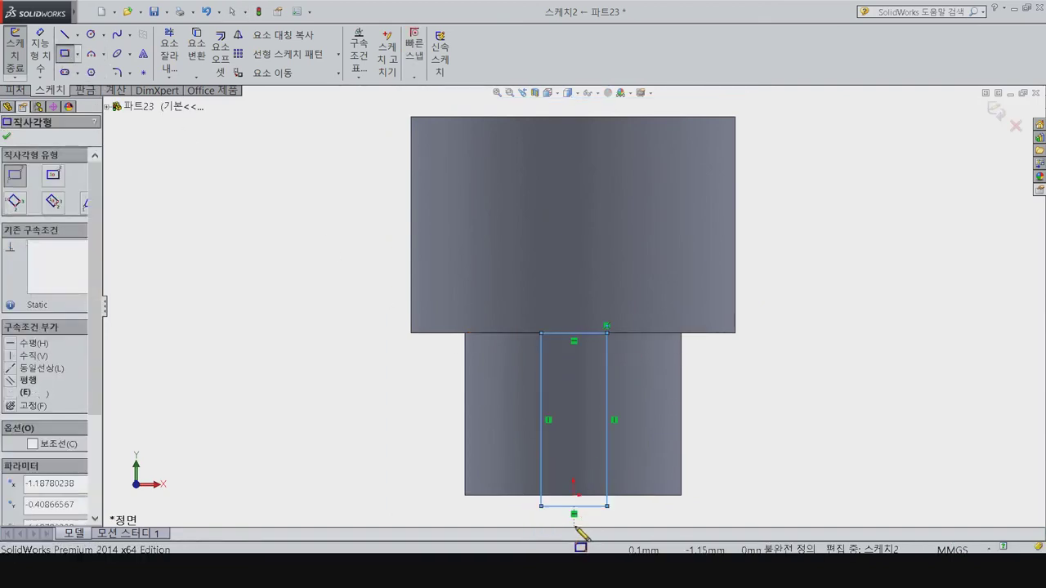
{"action": "key", "text": "Escape"}
Step: Align the rectangle's bottom-line midpoint vertically with the origin
{"action": "right_click", "coordinate": [581, 504]}
{"action": "left_click", "coordinate": [641, 219]}
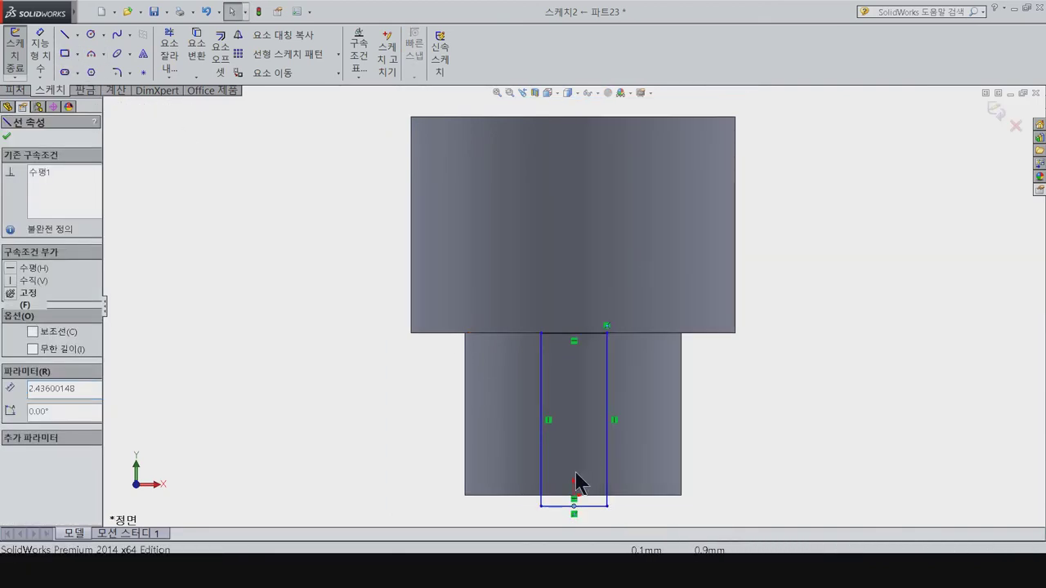
{"action": "scroll", "coordinate": [610, 502], "scroll_direction": "down", "scroll_amount": 5}
{"action": "scroll", "coordinate": [551, 453], "scroll_direction": "down", "scroll_amount": 2}
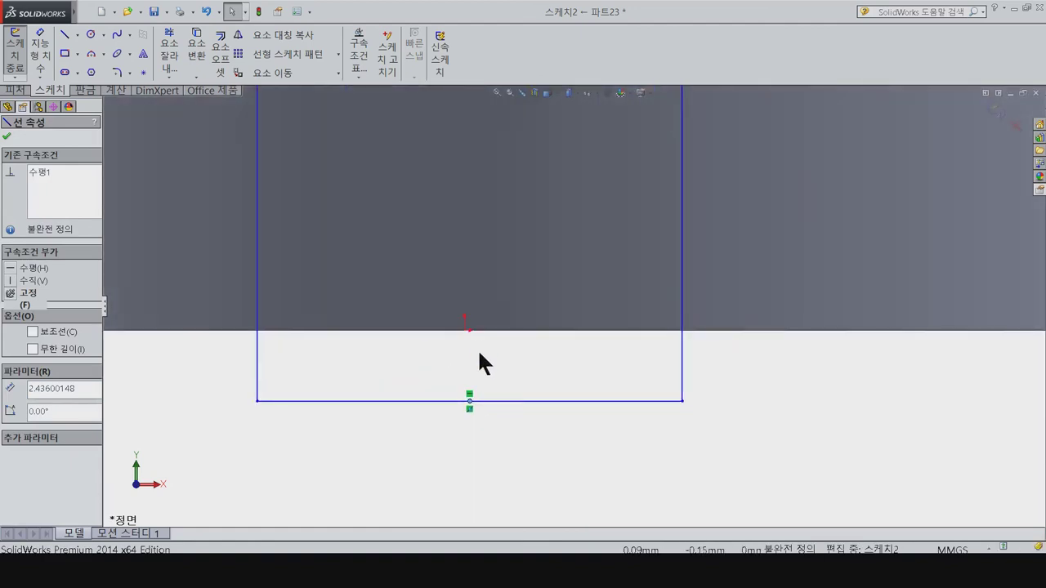
{"action": "left_click", "coordinate": [463, 329], "text": "ctrl"}
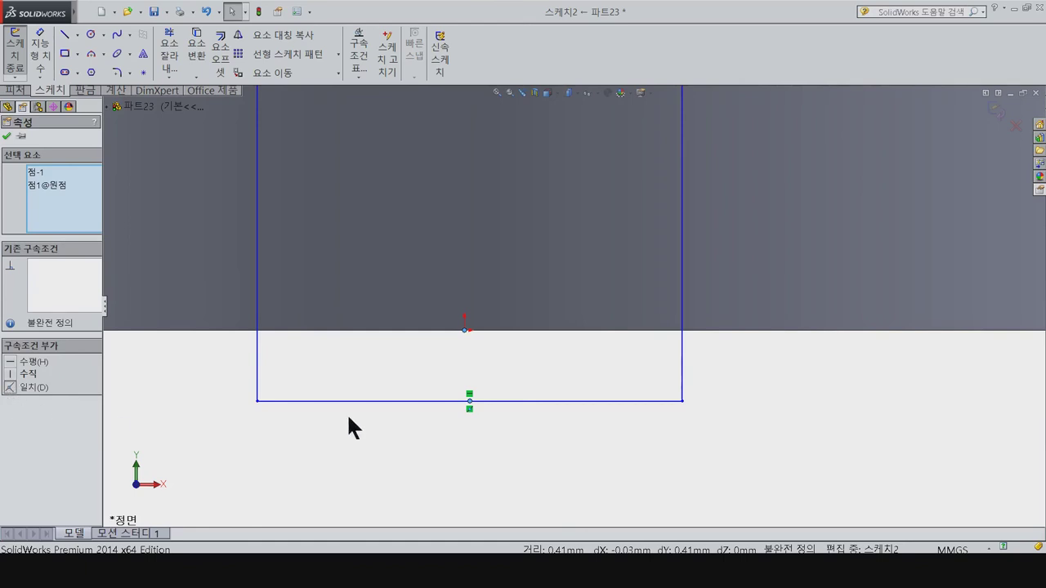
{"action": "left_click", "coordinate": [25, 384]}
{"action": "left_click", "coordinate": [426, 423]}
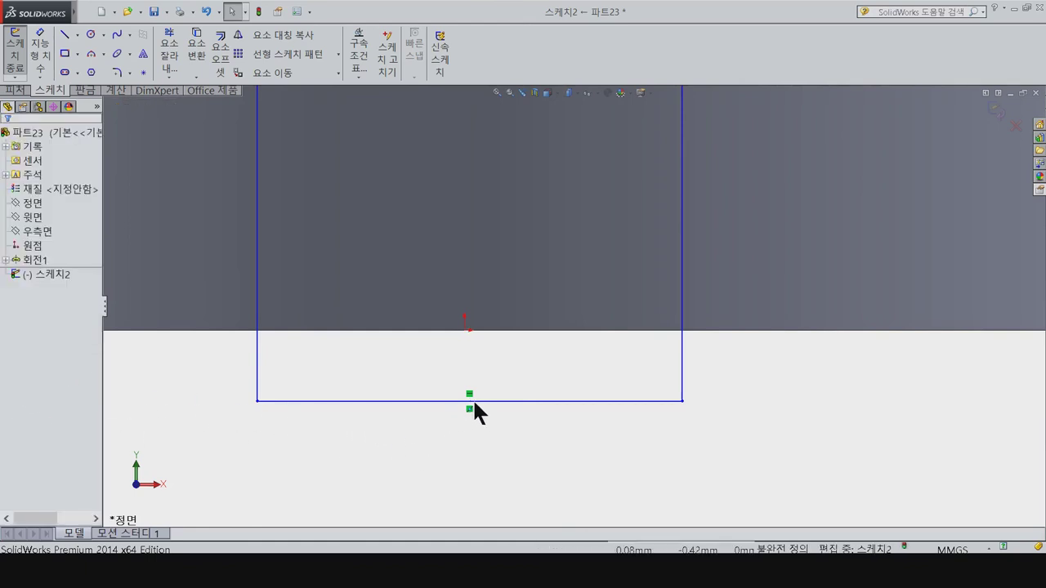
Step: Dimension the slot's right side 0.75 from the origin and its width 1.50
{"action": "right_click_drag", "start_coordinate": [501, 437], "coordinate": [517, 389]}
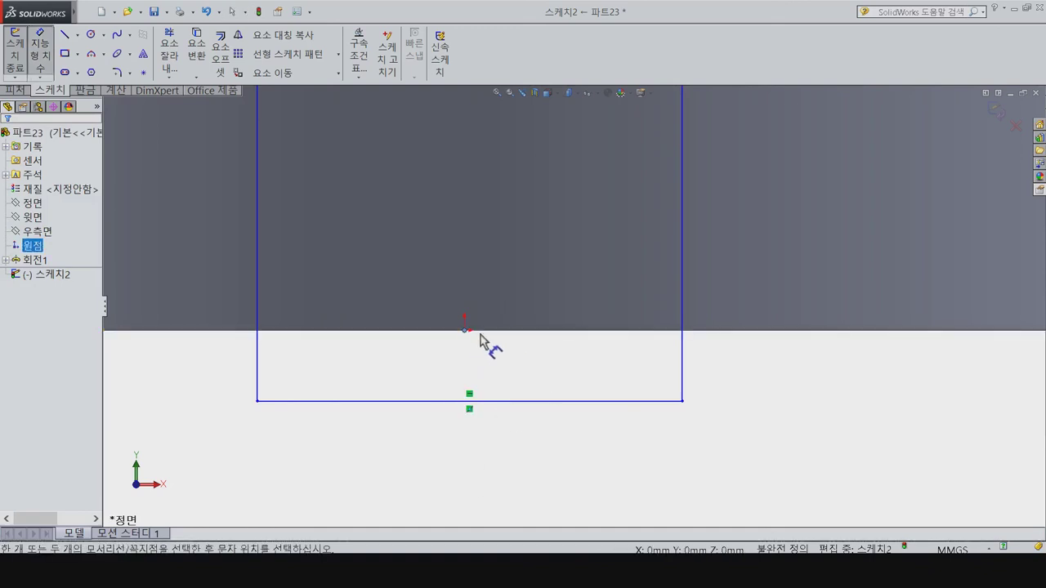
{"action": "left_click", "coordinate": [682, 369]}
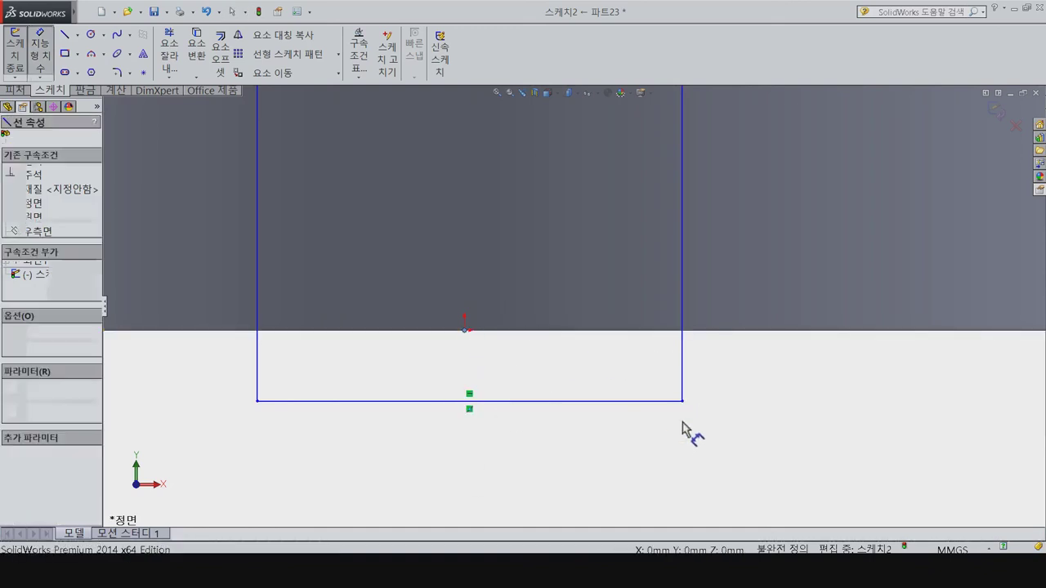
{"action": "left_click", "coordinate": [686, 487]}
{"action": "type", "text": "0.75"}
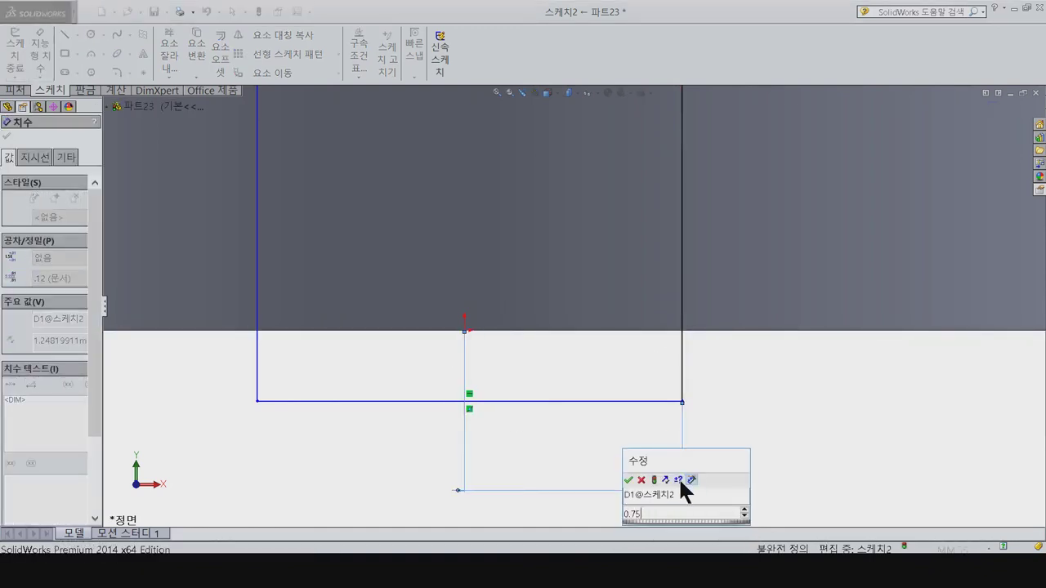
{"action": "key", "text": "Return"}
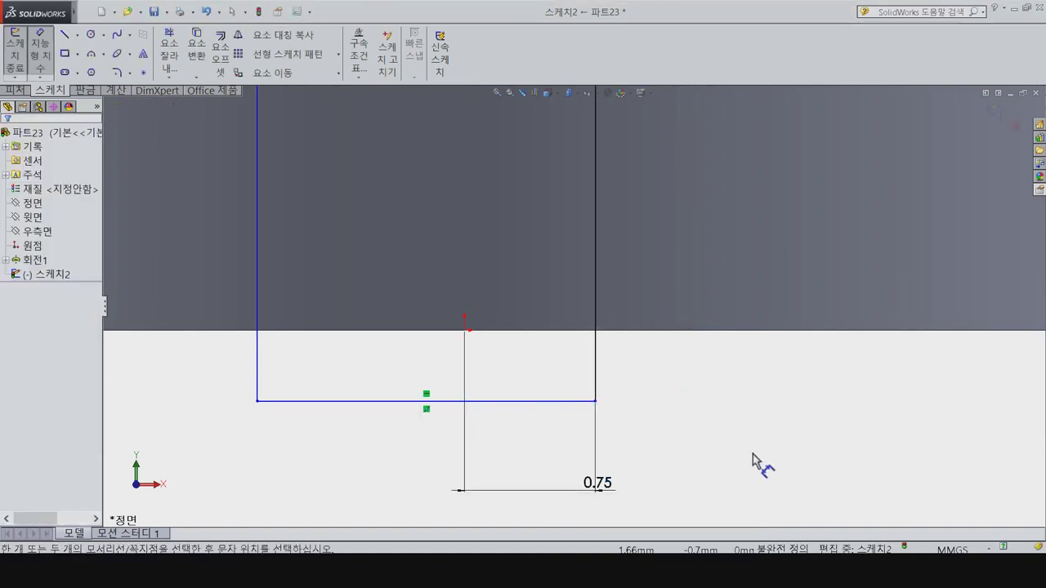
{"action": "left_click", "coordinate": [571, 400]}
{"action": "left_click", "coordinate": [739, 454]}
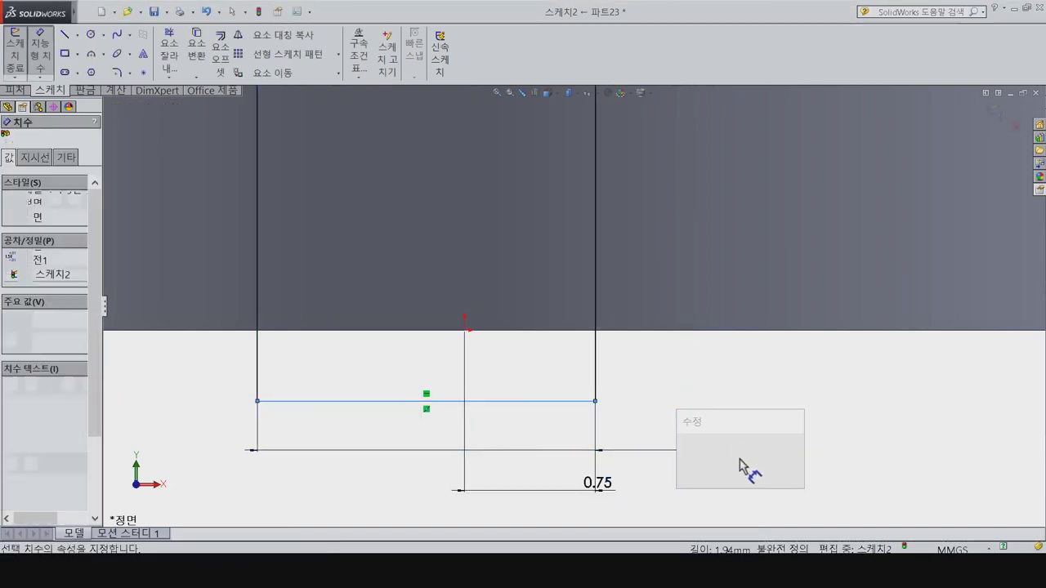
{"action": "type", "text": "1"}
{"action": "key", "text": "Return"}
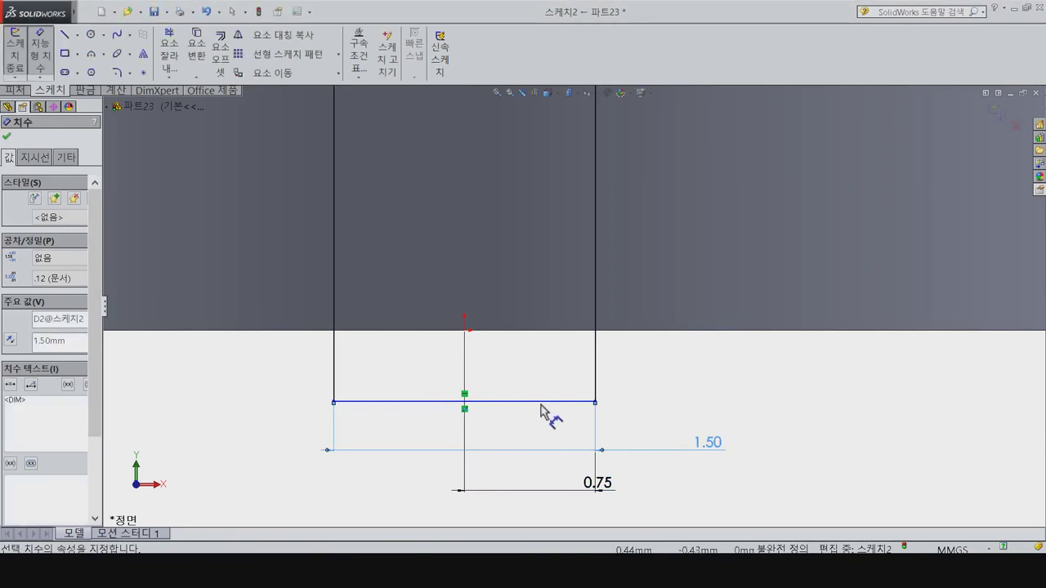
Step: Dimension the offset of the slot's other horizontal line
{"action": "left_click", "coordinate": [572, 333]}
{"action": "left_click", "coordinate": [742, 404]}
{"action": "key", "text": "Return"}
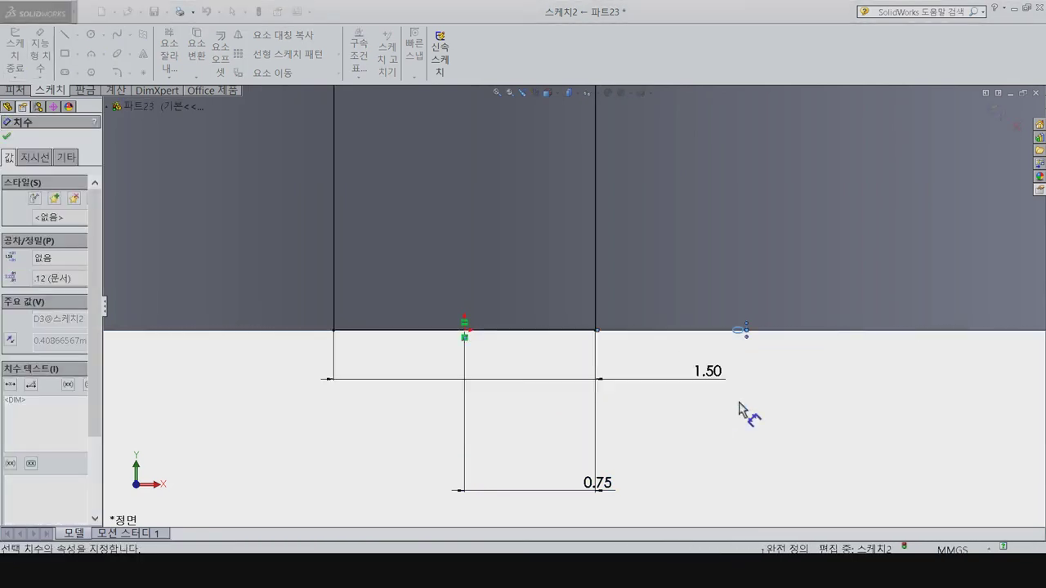
{"action": "key", "text": "f"}
{"action": "scroll", "coordinate": [645, 327], "scroll_direction": "up", "scroll_amount": 2}
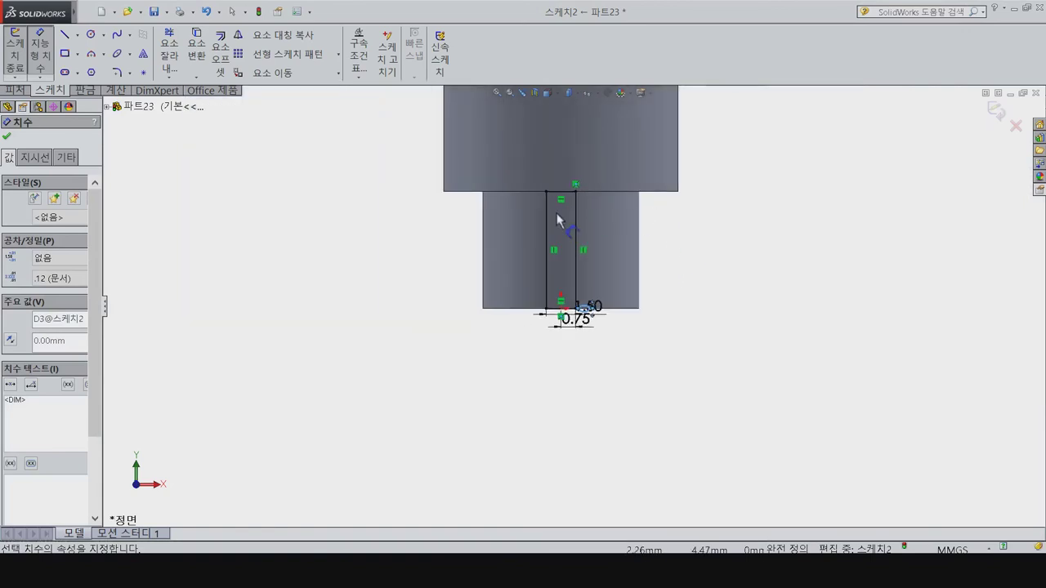
{"action": "scroll", "coordinate": [558, 212], "scroll_direction": "down", "scroll_amount": 2}
Step: Extrude-cut the slot Through All in both directions, then start a sketch on the Right plane
{"action": "left_click", "coordinate": [12, 91]}
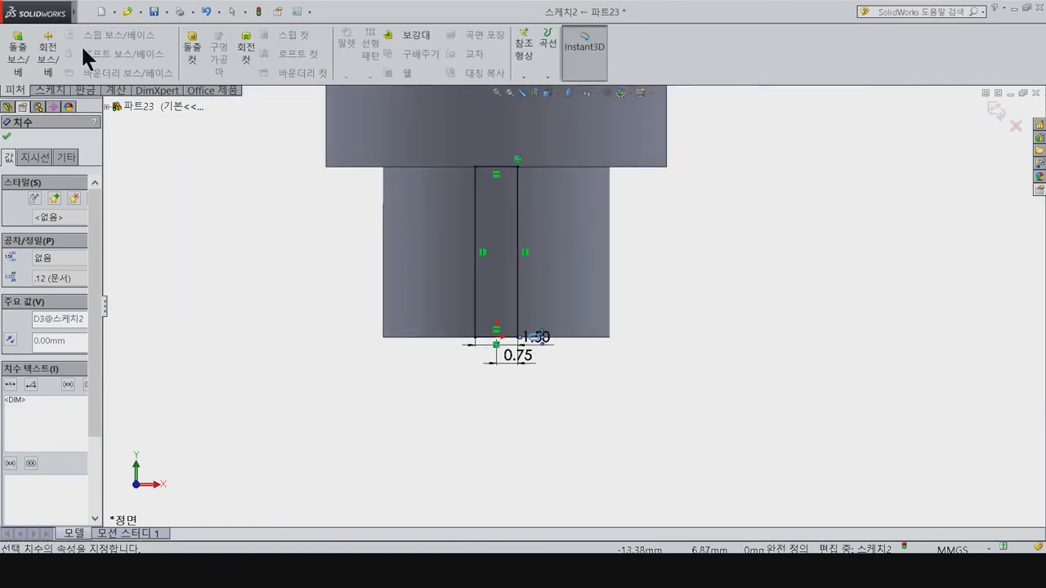
{"action": "left_click", "coordinate": [188, 59]}
{"action": "left_click", "coordinate": [81, 213]}
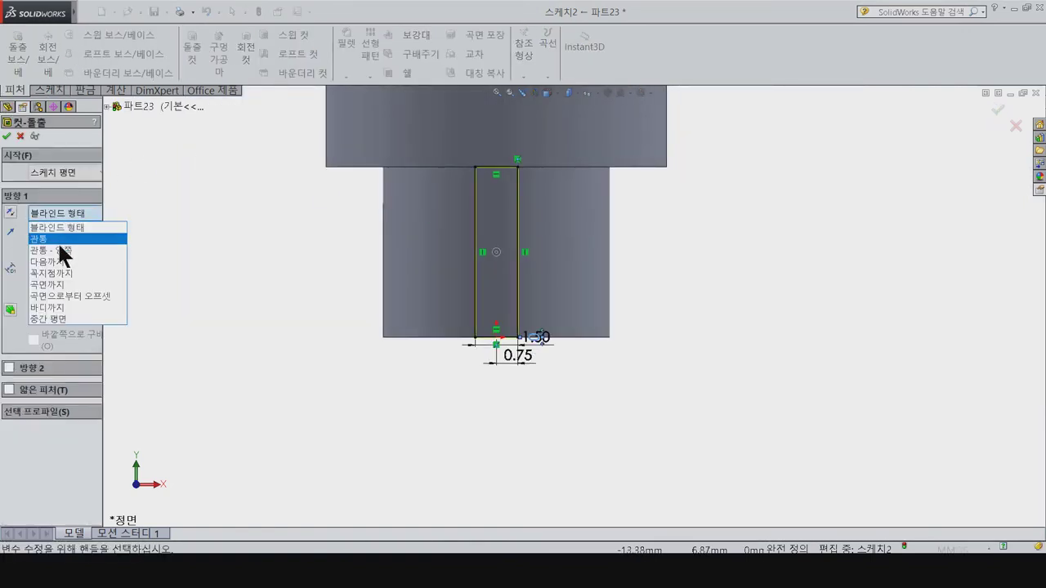
{"action": "left_click", "coordinate": [59, 249]}
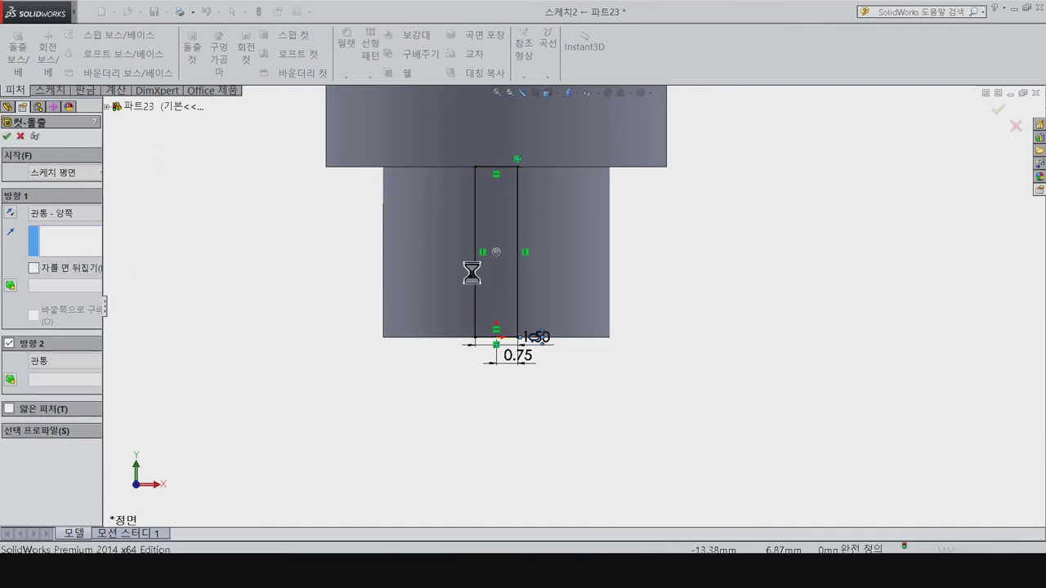
{"action": "key", "text": "Return"}
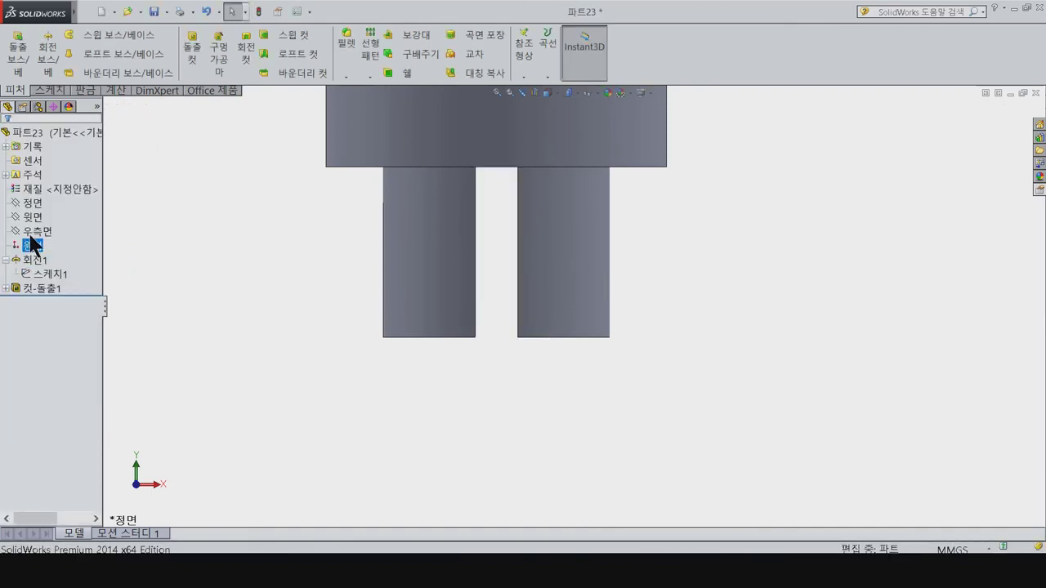
{"action": "left_click", "coordinate": [36, 231]}
{"action": "left_click", "coordinate": [65, 234]}
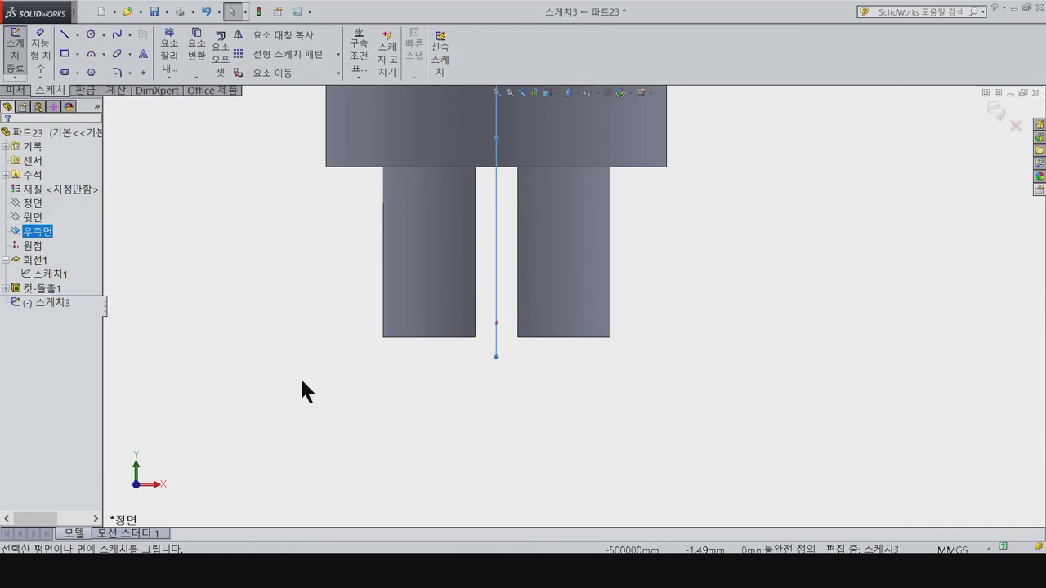
Step: Sketch a small circle on the narrow end, viewed normal to the Right plane
{"action": "key", "text": "ctrl+8"}
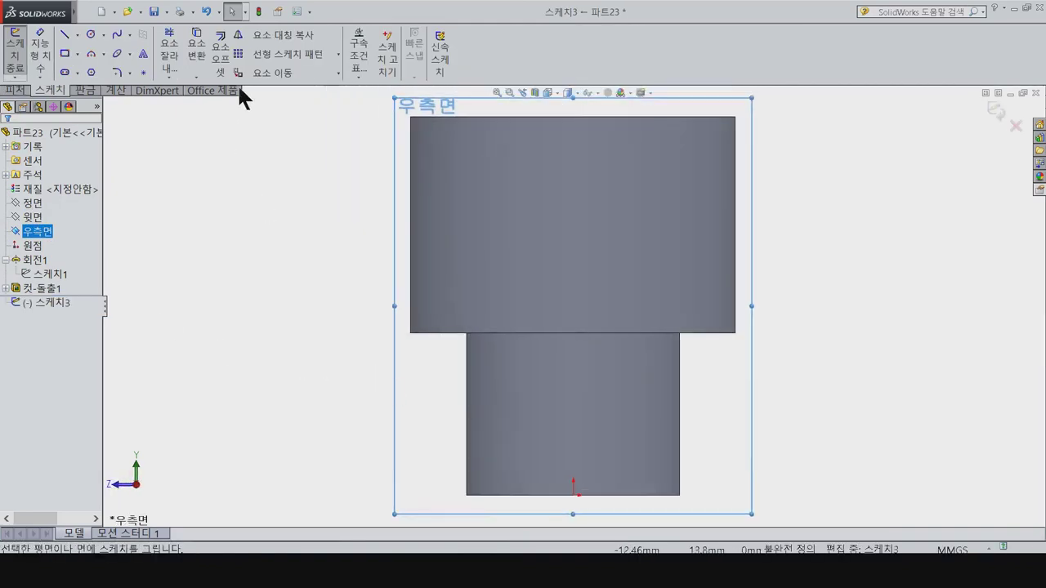
{"action": "left_click", "coordinate": [91, 34]}
{"action": "left_click_drag", "start_coordinate": [537, 397], "coordinate": [542, 398]}
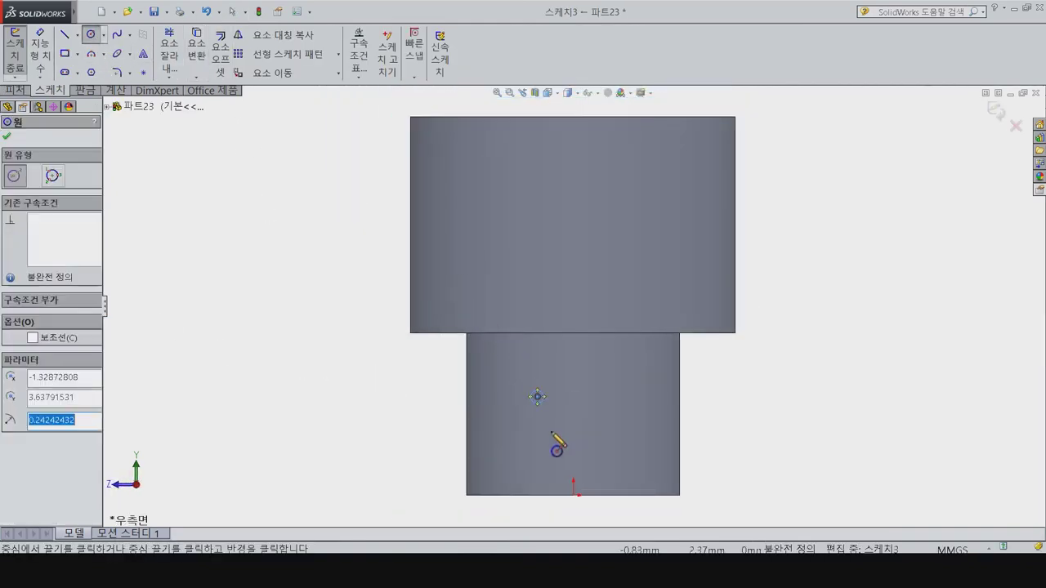
{"action": "left_click", "coordinate": [551, 430]}
{"action": "key", "text": "Escape"}
Step: Dimension the circle's diameter to Ø2
{"action": "right_click_drag", "start_coordinate": [542, 411], "coordinate": [551, 392]}
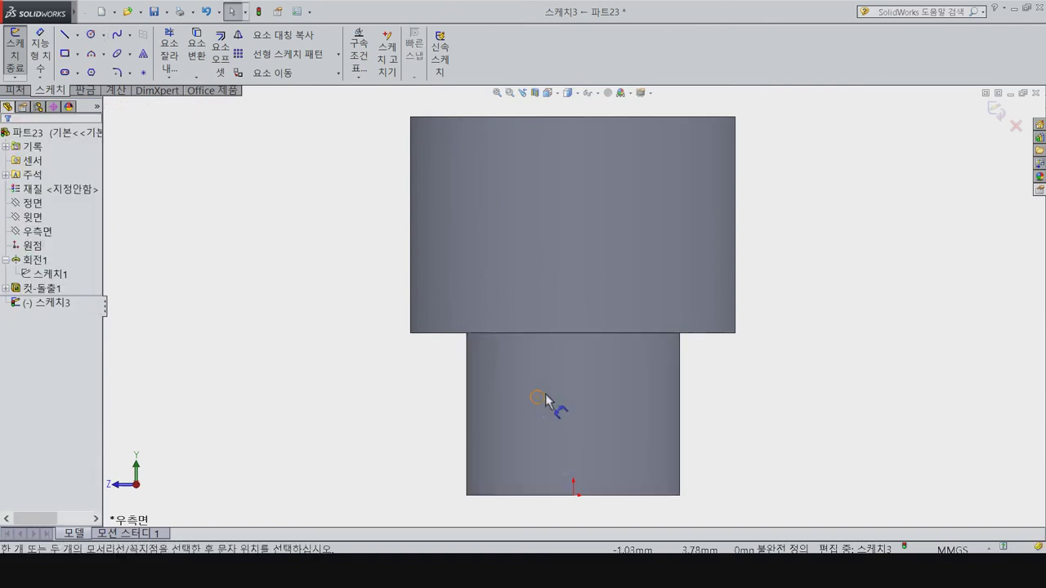
{"action": "left_click", "coordinate": [531, 398]}
{"action": "left_click", "coordinate": [351, 408]}
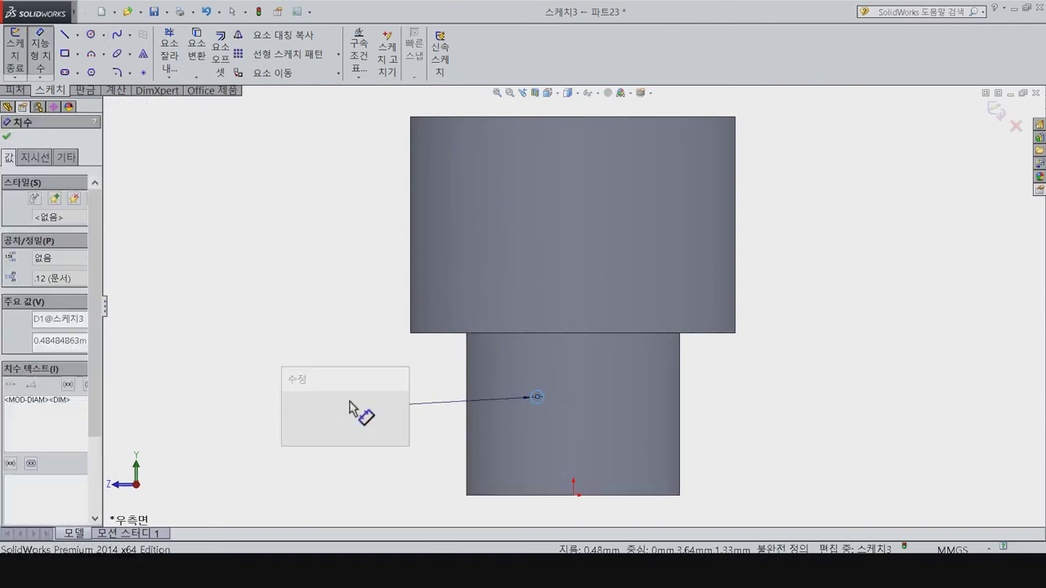
{"action": "type", "text": "2"}
{"action": "key", "text": "Return"}
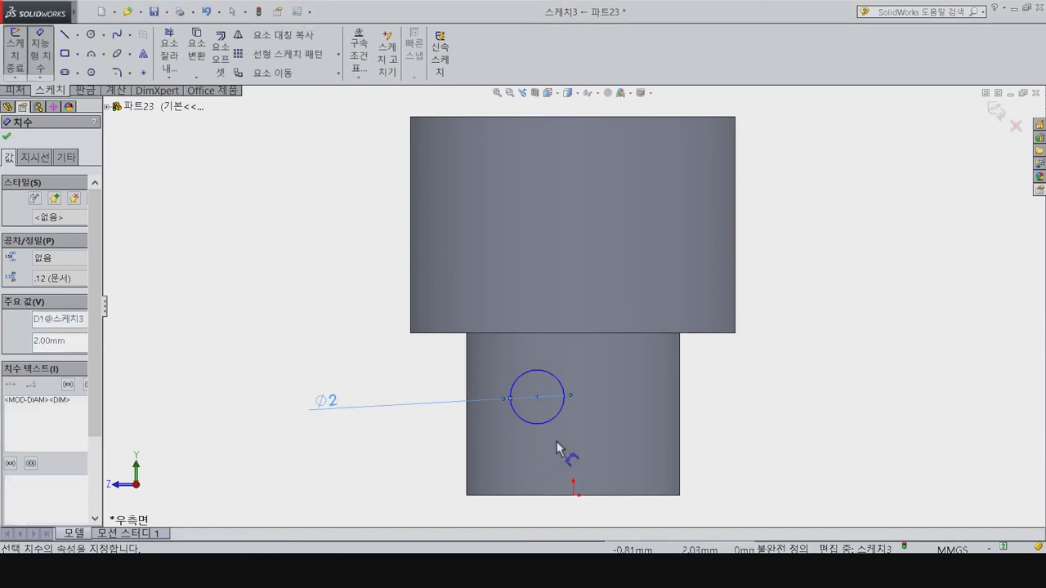
Step: Position the hole centre 2.50 above the origin and 0 horizontally from it
{"action": "left_click", "coordinate": [537, 396]}
{"action": "left_click", "coordinate": [574, 495]}
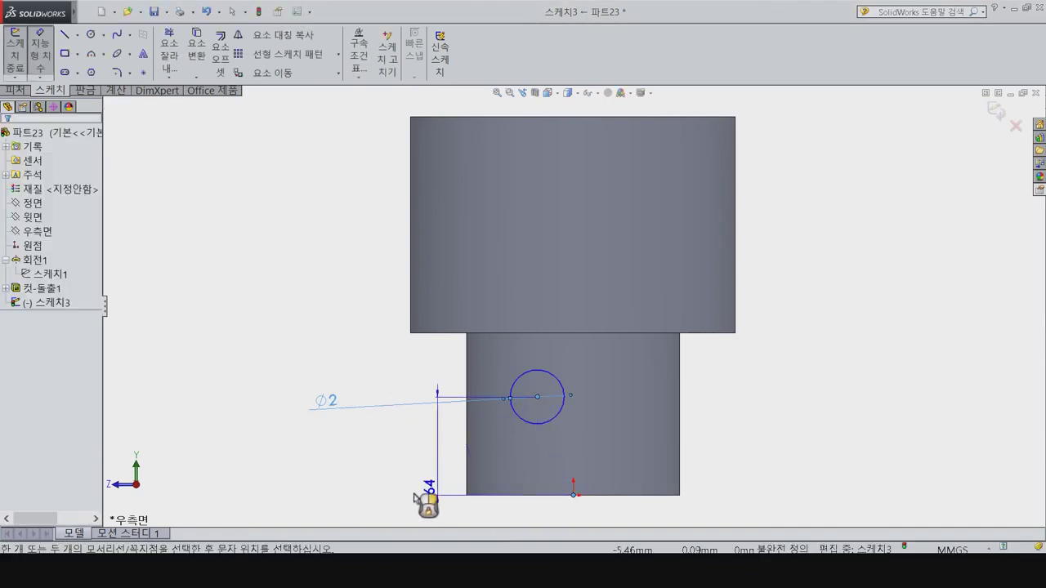
{"action": "left_click", "coordinate": [402, 499]}
{"action": "type", "text": ".5"}
{"action": "key", "text": "Return"}
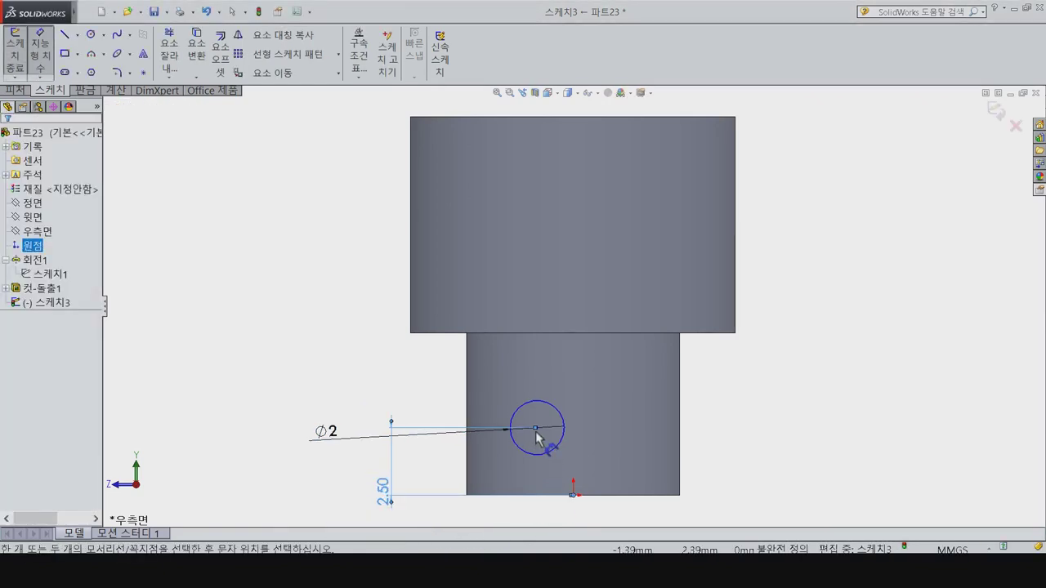
{"action": "left_click", "coordinate": [563, 428]}
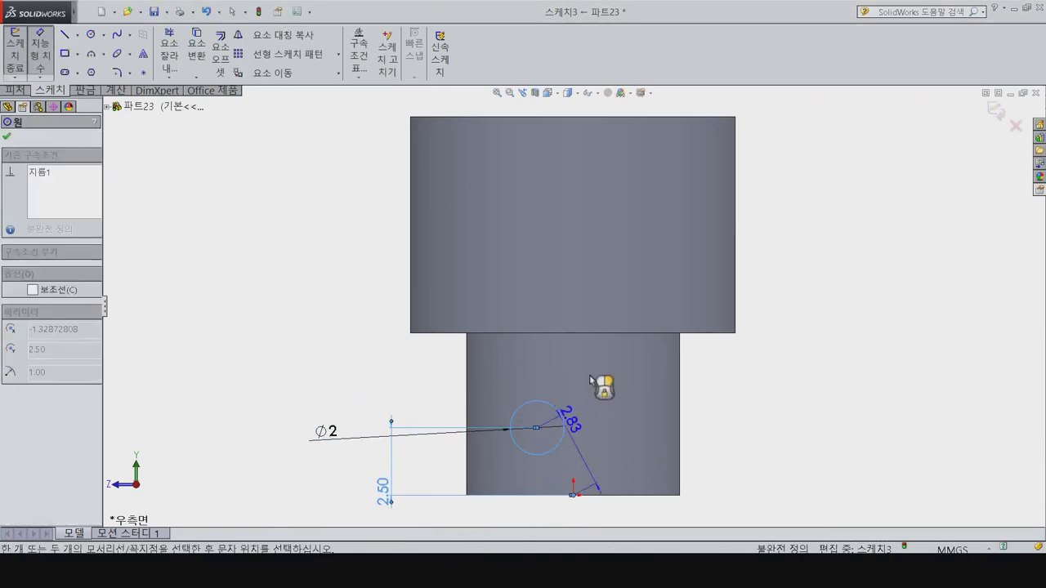
{"action": "left_click", "coordinate": [540, 292]}
{"action": "type", "text": "0"}
{"action": "key", "text": "Return"}
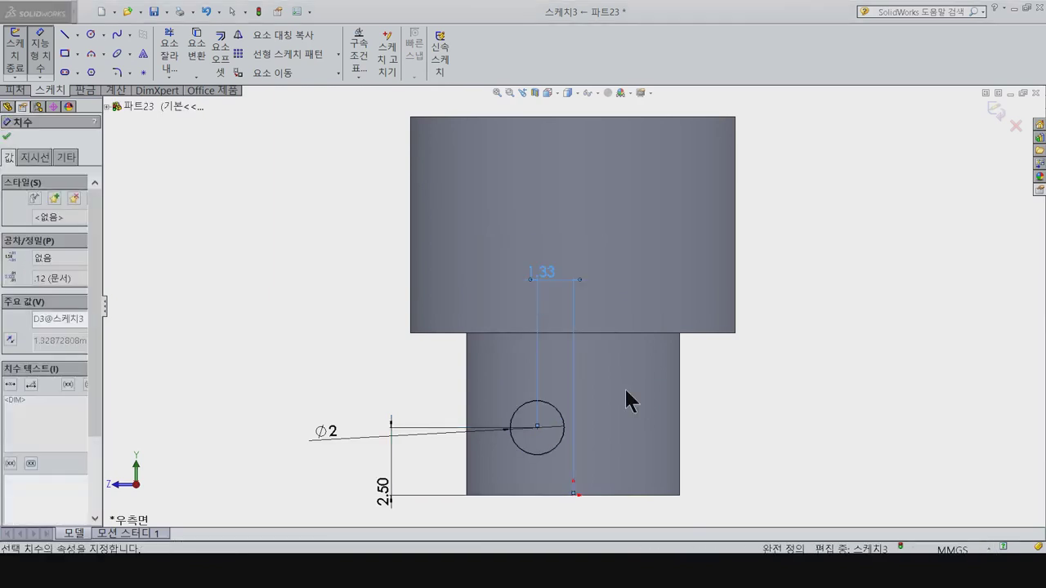
Step: Extrude-cut the Ø2 circle Through All in both directions to form the cross hole
{"action": "left_click", "coordinate": [27, 92]}
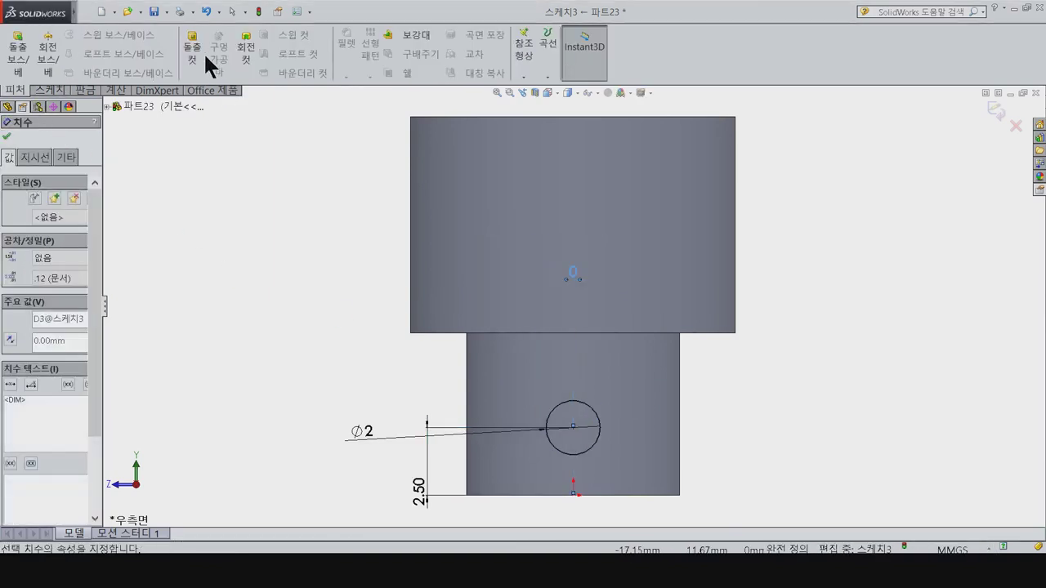
{"action": "left_click", "coordinate": [194, 48]}
{"action": "left_click", "coordinate": [65, 213]}
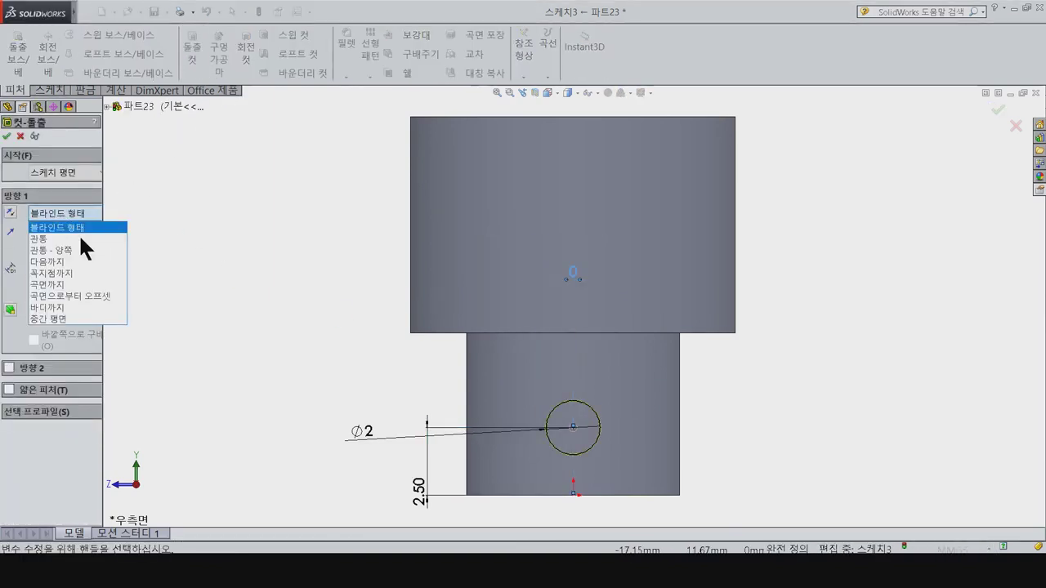
{"action": "left_click", "coordinate": [82, 250]}
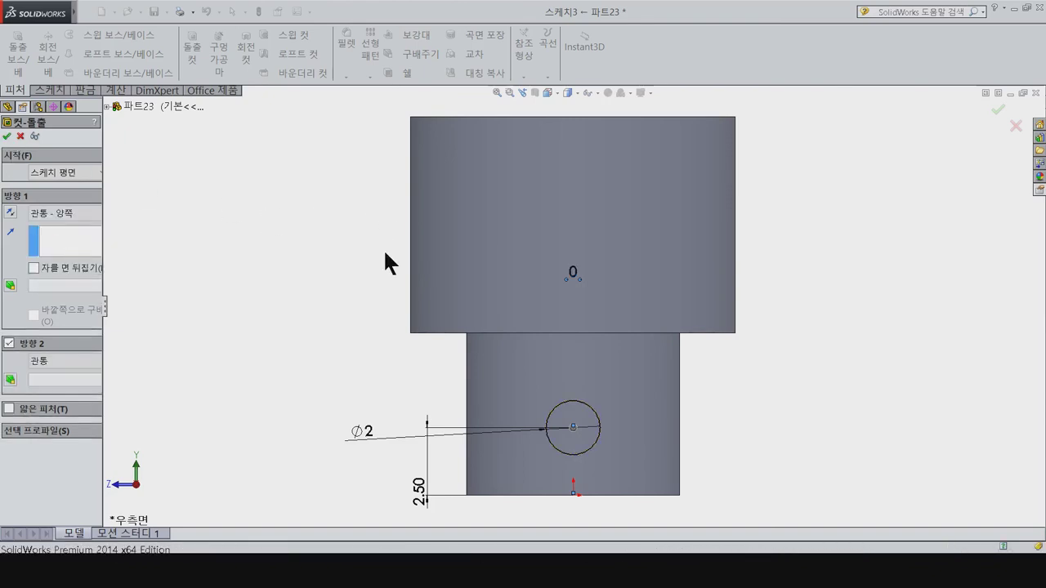
{"action": "key", "text": "Return"}
{"action": "left_click", "coordinate": [344, 76]}
{"action": "left_click", "coordinate": [365, 105]}
Step: Chamfer the shoulder, top rim and both prong-tip edges 0.3 mm, then view isometric
{"action": "type", "text": "0.3"}
{"action": "key", "text": "Return"}
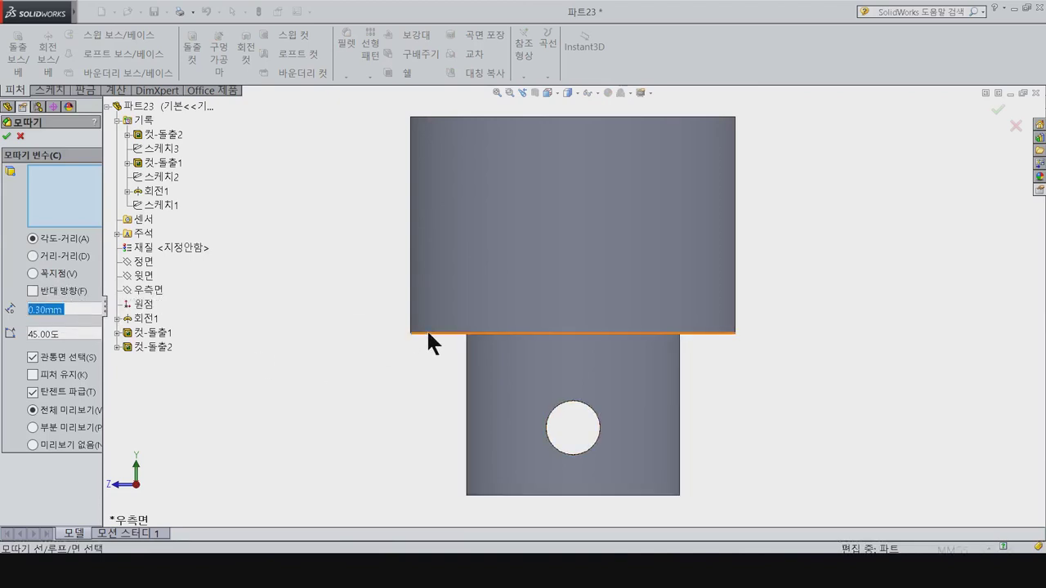
{"action": "left_click", "coordinate": [426, 331]}
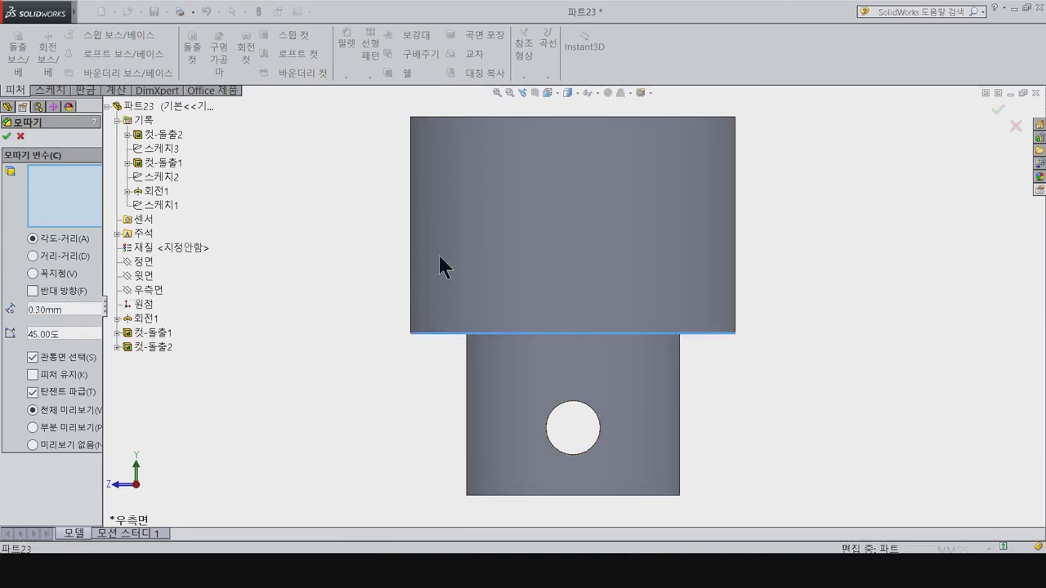
{"action": "left_click", "coordinate": [438, 117]}
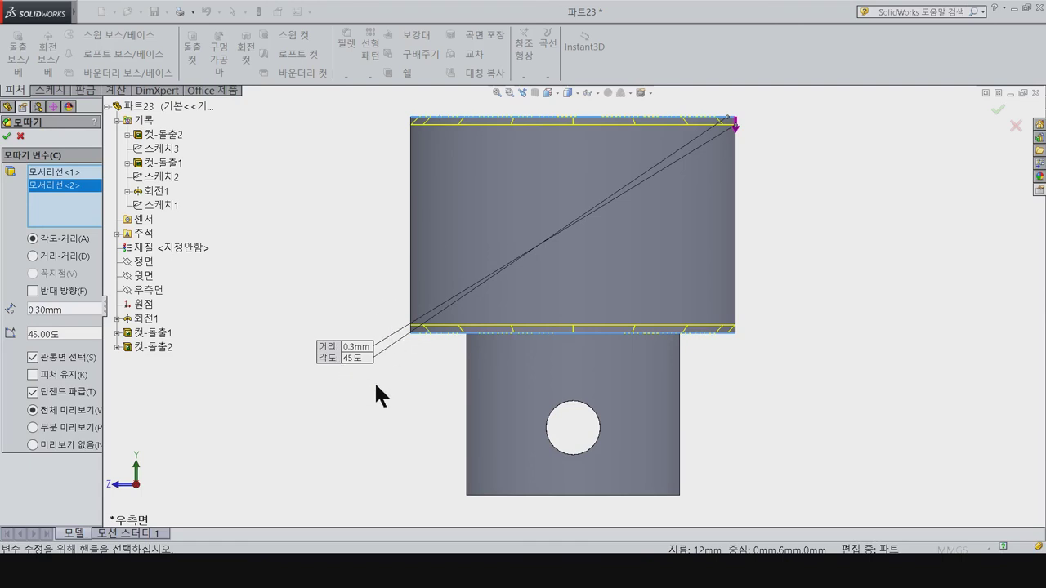
{"action": "left_click", "coordinate": [498, 493]}
{"action": "middle_click_drag", "start_coordinate": [385, 471], "coordinate": [473, 508]}
{"action": "left_click", "coordinate": [480, 494]}
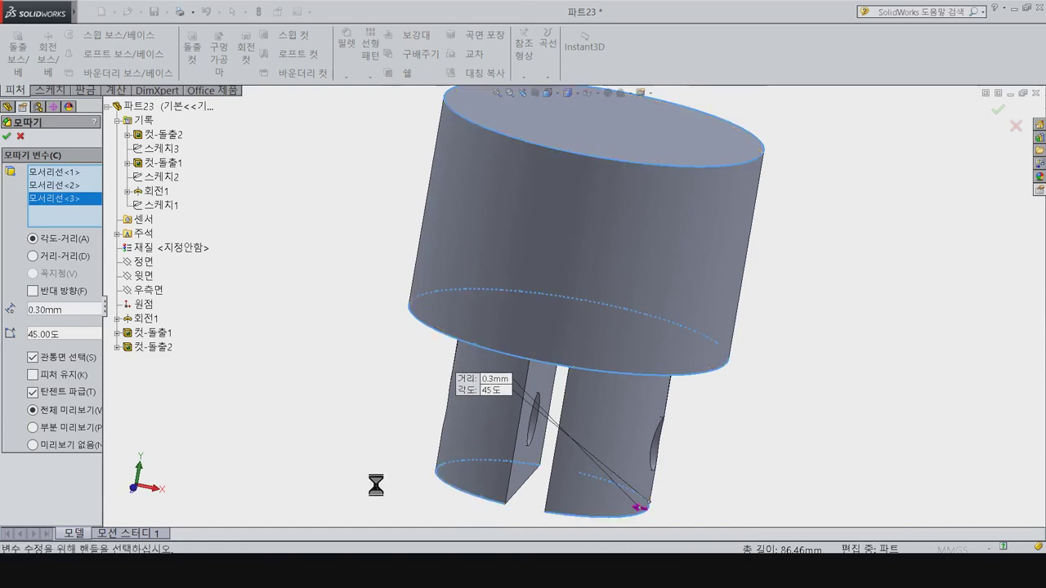
{"action": "left_click", "coordinate": [7, 136]}
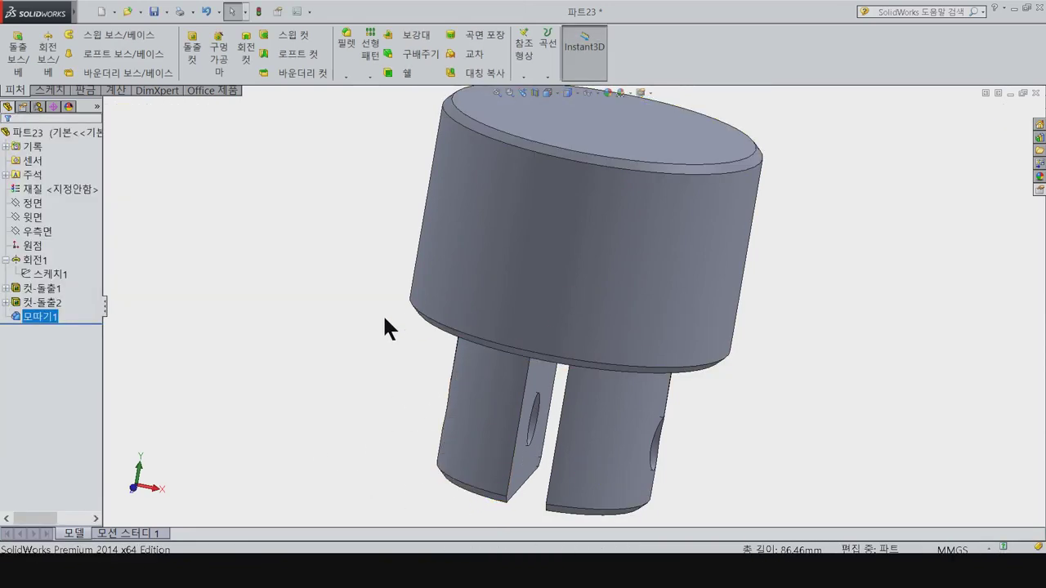
{"action": "key", "text": "ctrl+7"}
{"action": "left_click", "coordinate": [766, 288]}
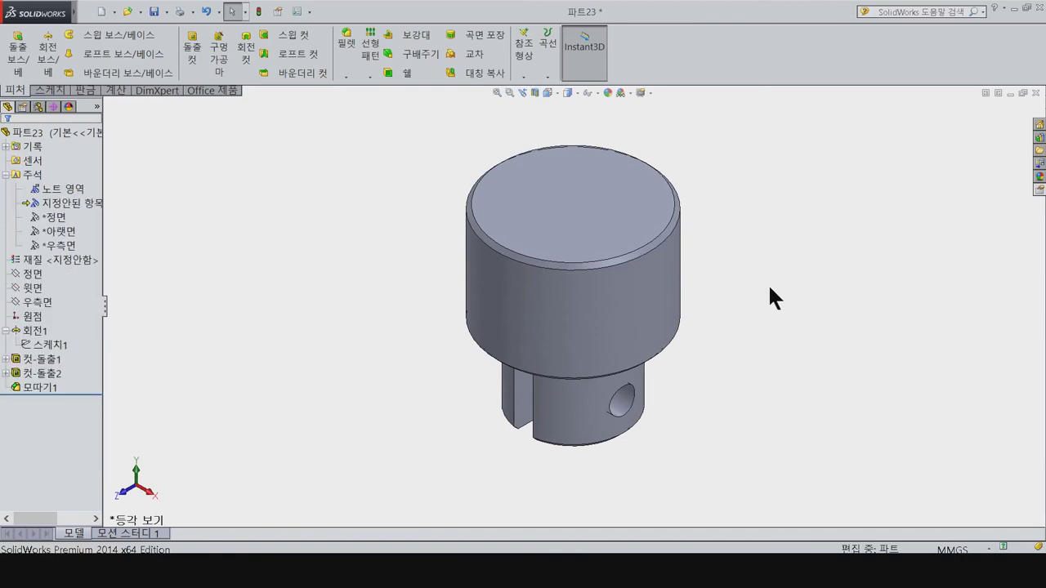
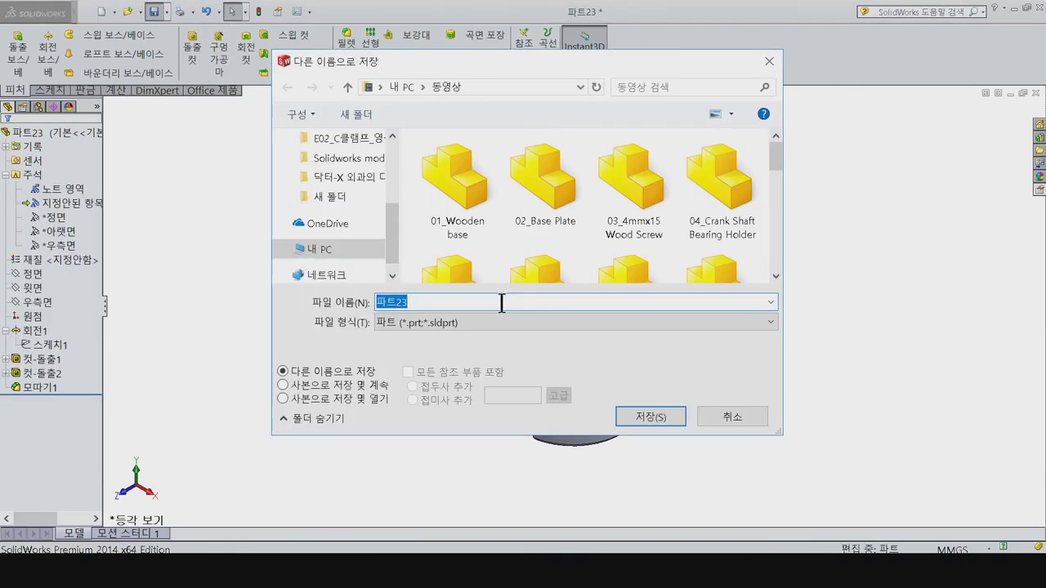
Step: Save the piston part as 16_Piston, close it, and bring up the New Document dialog
{"action": "type", "text": "16_Pis"}
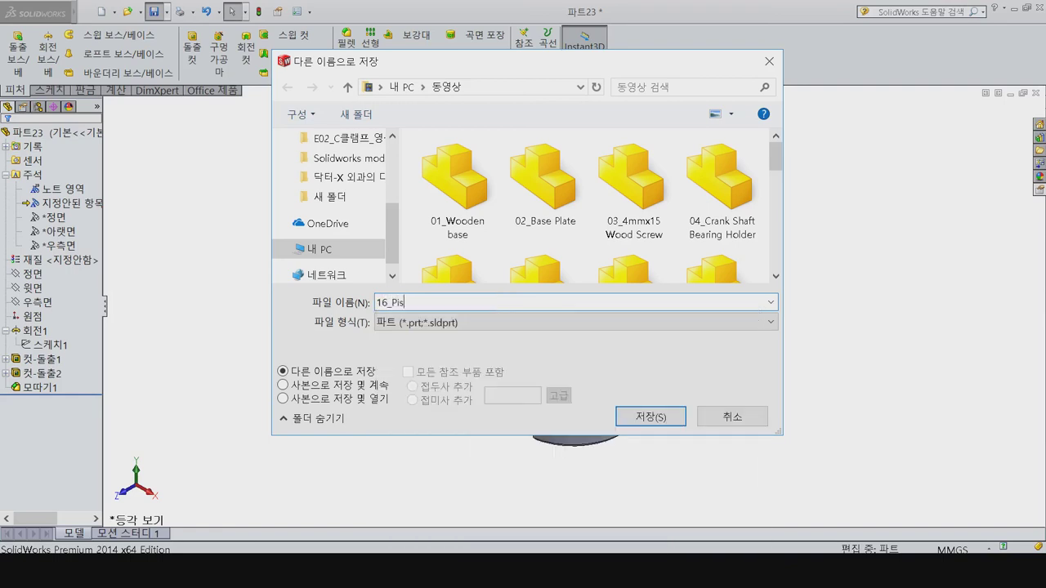
{"action": "key", "text": "Return"}
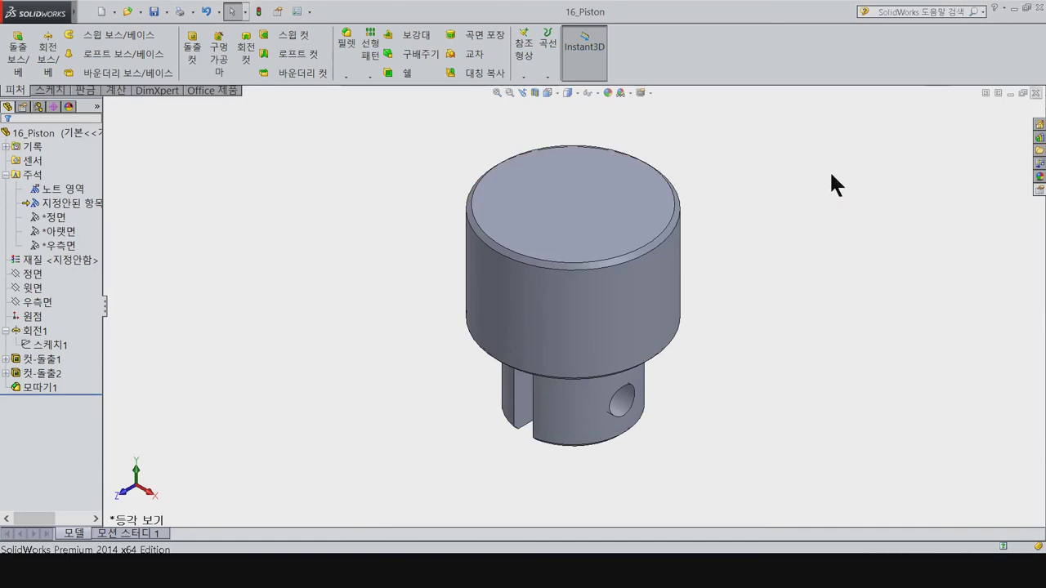
{"action": "key", "text": "ctrl+w"}
{"action": "left_click", "coordinate": [101, 11]}
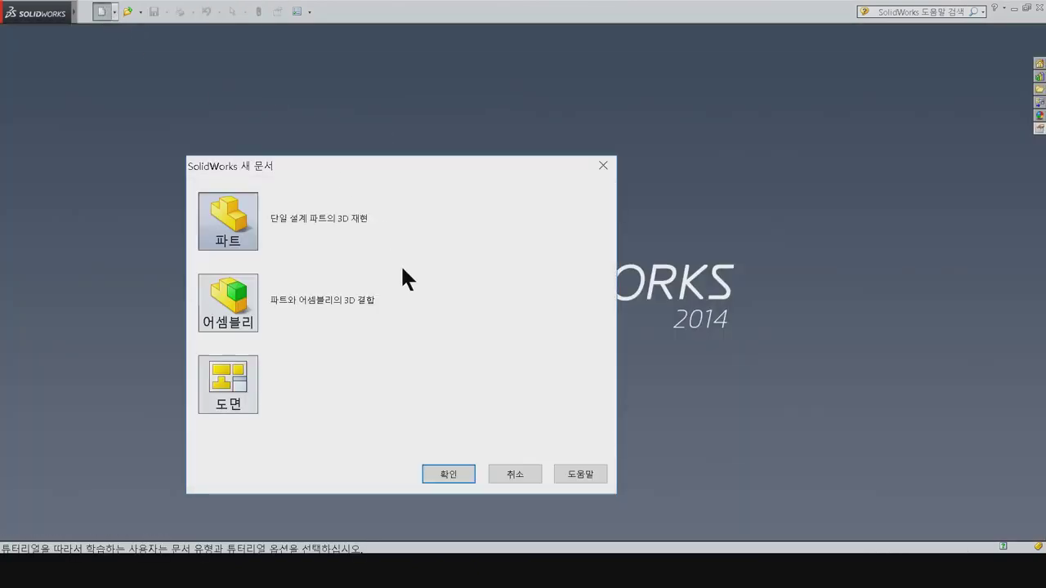
Step: Start a new part and sketch a rectangle from the origin on the Front Plane
{"action": "left_click", "coordinate": [456, 475]}
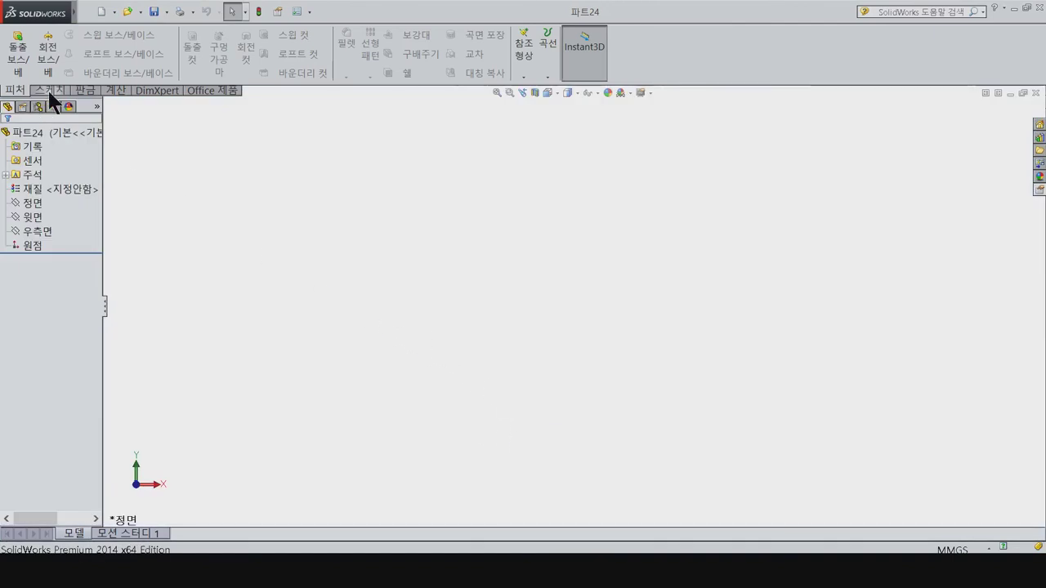
{"action": "left_click", "coordinate": [31, 202]}
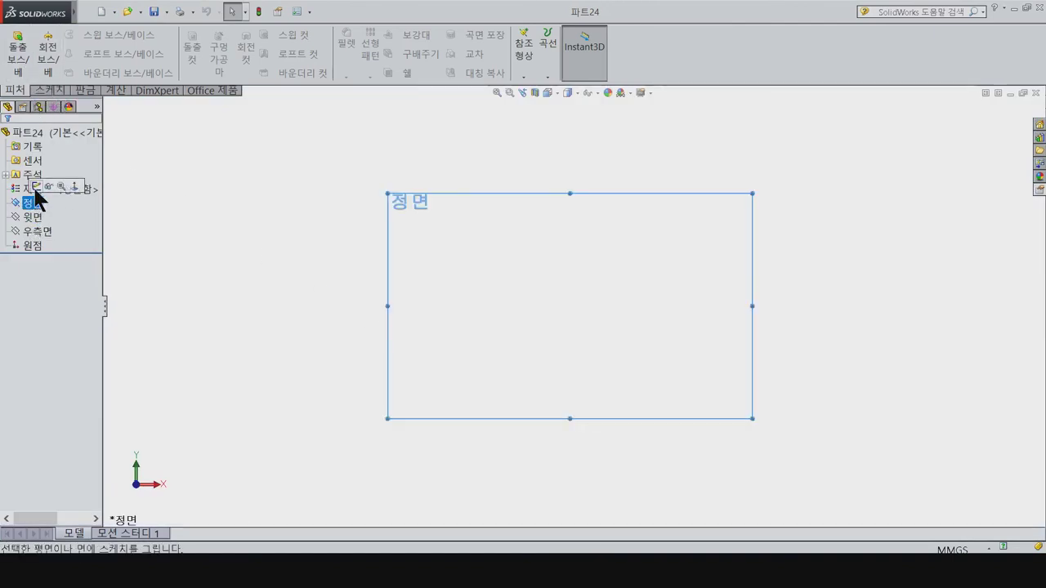
{"action": "left_click", "coordinate": [68, 184]}
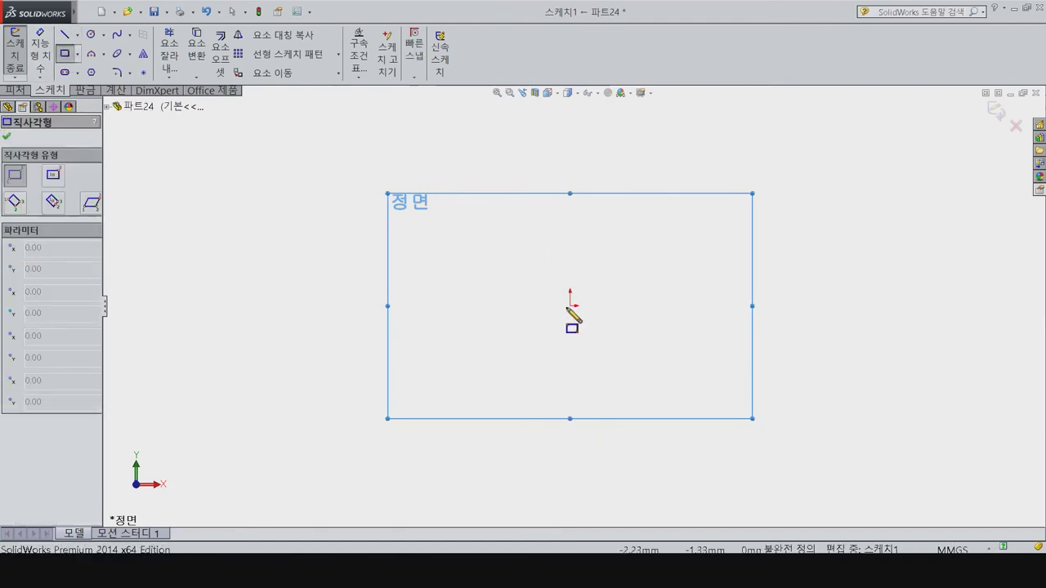
{"action": "left_click_drag", "start_coordinate": [571, 307], "coordinate": [812, 227]}
{"action": "key", "text": "Escape"}
Step: Dimension the rectangle to 8 mm wide and 1 mm high
{"action": "left_click", "coordinate": [685, 228]}
{"action": "left_click", "coordinate": [690, 184]}
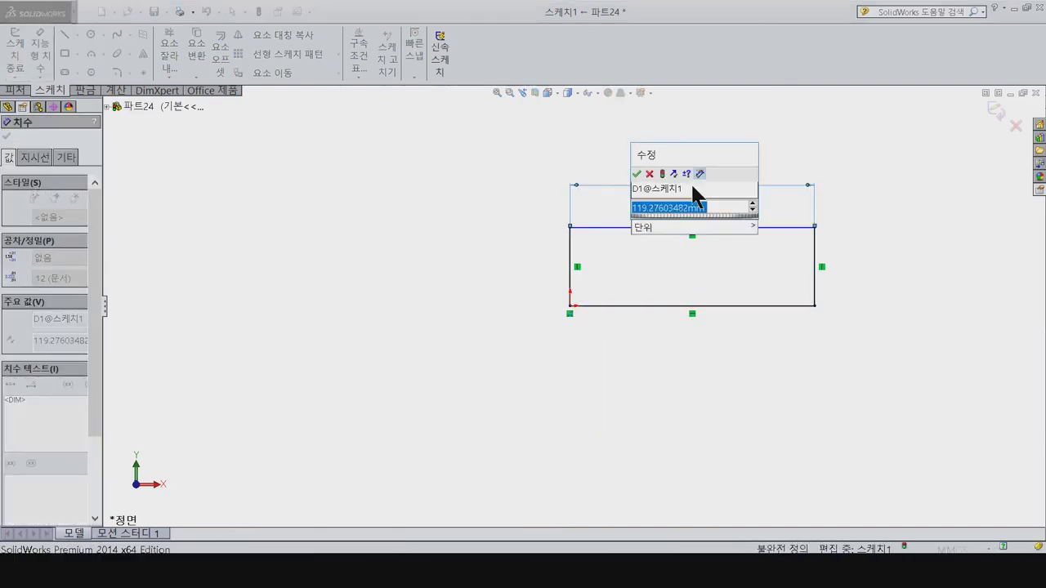
{"action": "type", "text": "9"}
{"action": "key", "text": "Return"}
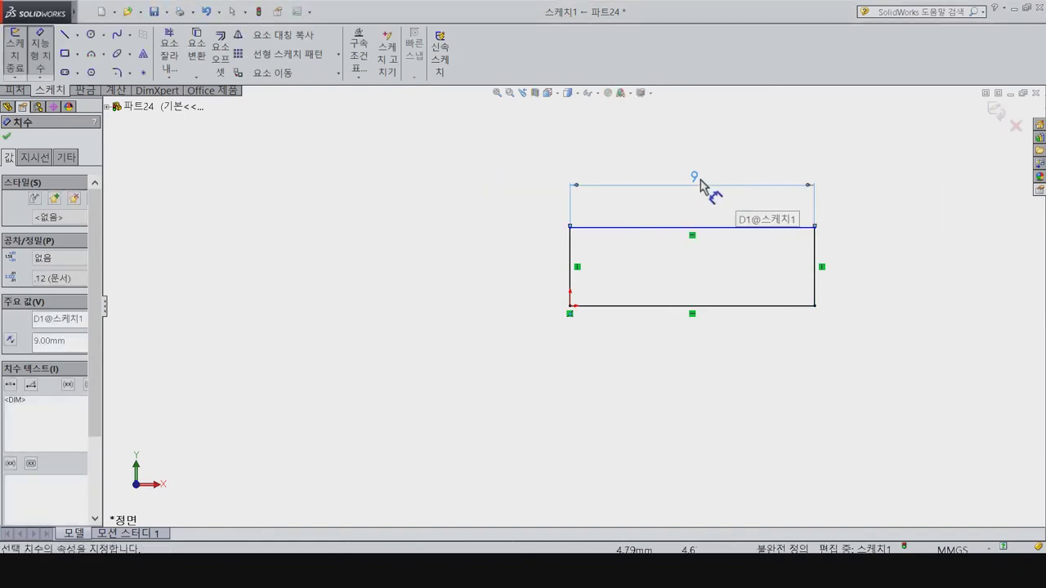
{"action": "double_click", "coordinate": [696, 176]}
{"action": "type", "text": "8"}
{"action": "key", "text": "Return"}
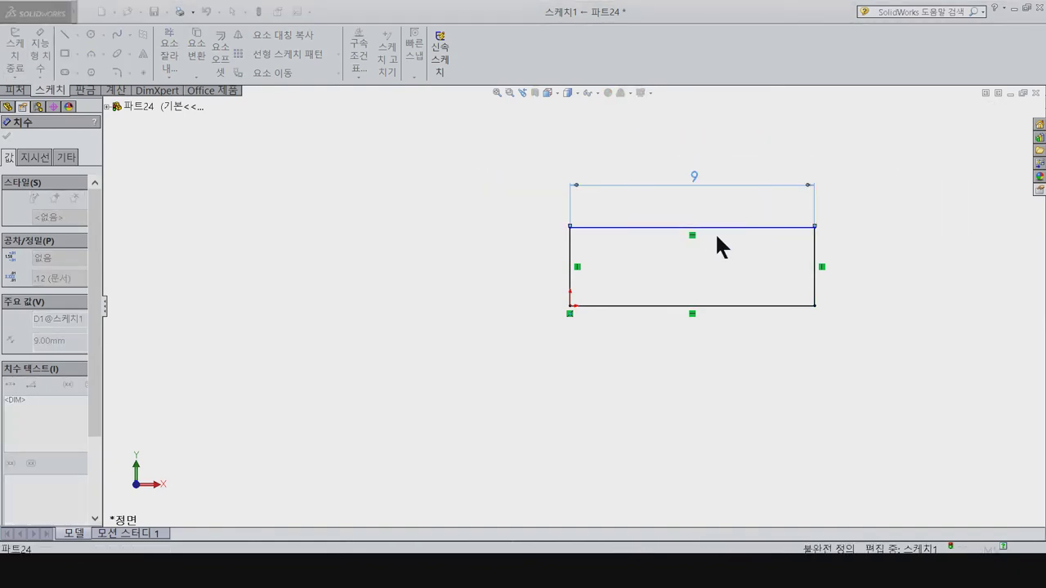
{"action": "left_click", "coordinate": [570, 286]}
{"action": "left_click", "coordinate": [479, 296]}
{"action": "type", "text": "1"}
{"action": "key", "text": "Return"}
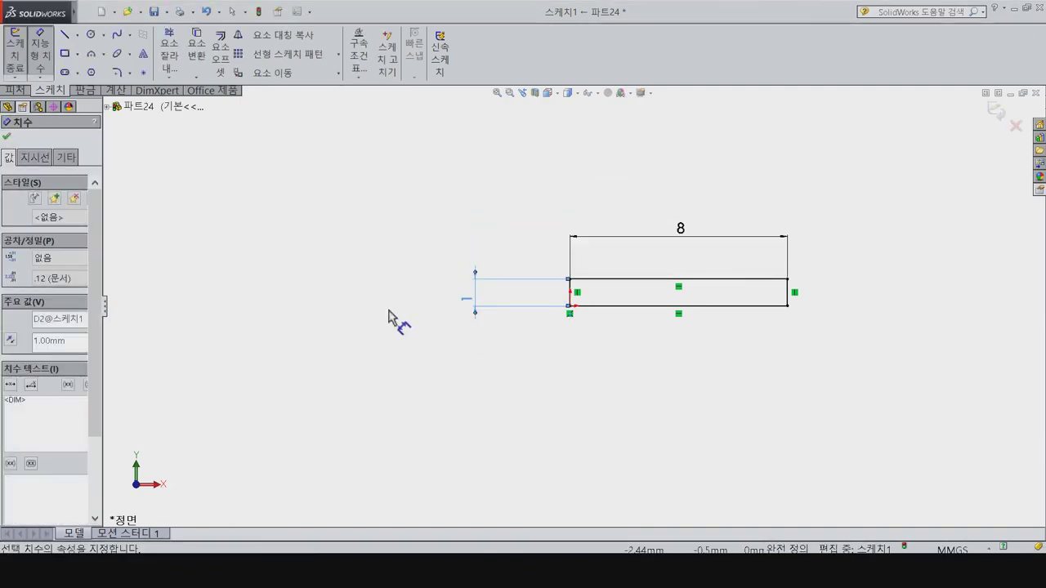
Step: Revolve the rectangle about its bottom edge into a solid cylinder
{"action": "left_click", "coordinate": [19, 92]}
{"action": "left_click", "coordinate": [48, 54]}
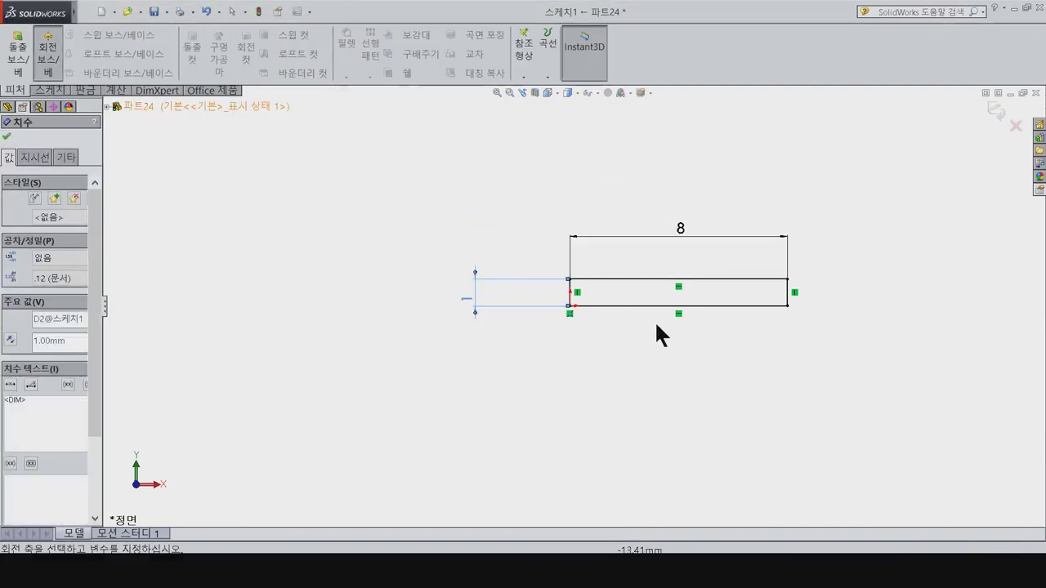
{"action": "left_click", "coordinate": [572, 362]}
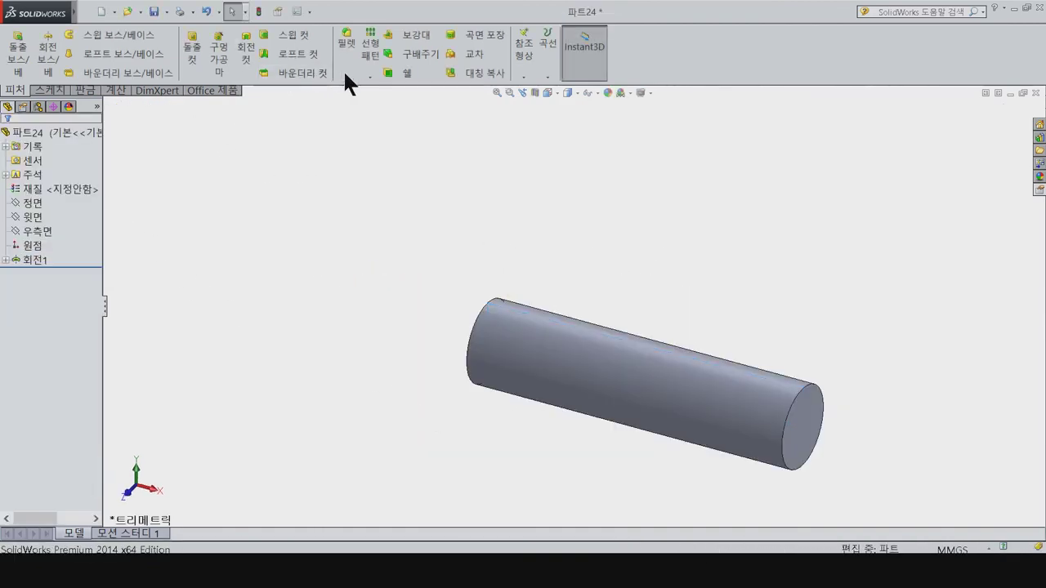
{"action": "left_click", "coordinate": [343, 77]}
Step: Chamfer both end faces of the cylinder by 0.1 mm and view it isometrically
{"action": "left_click", "coordinate": [382, 107]}
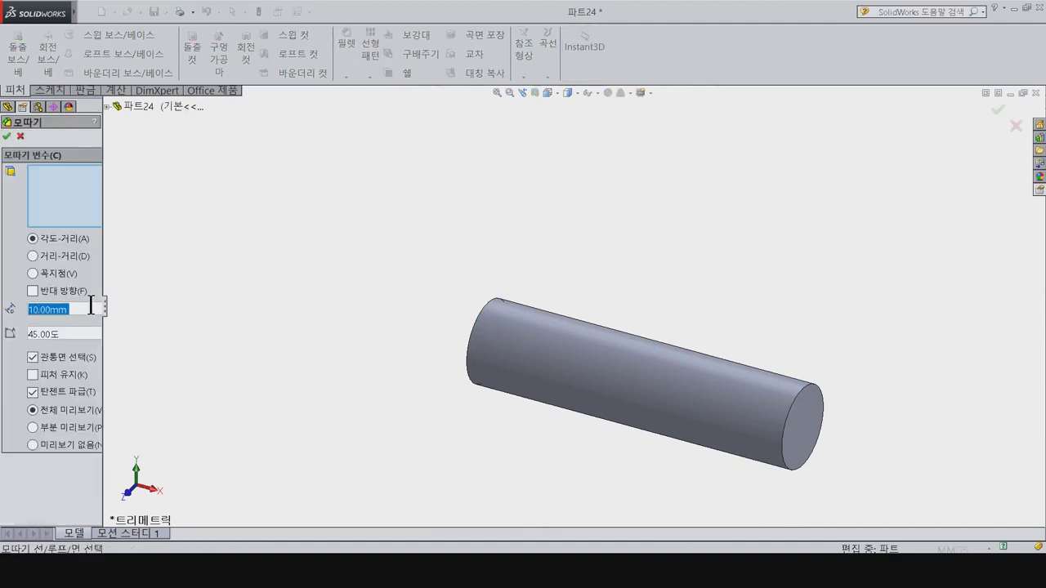
{"action": "type", "text": "0.1"}
{"action": "key", "text": "Return"}
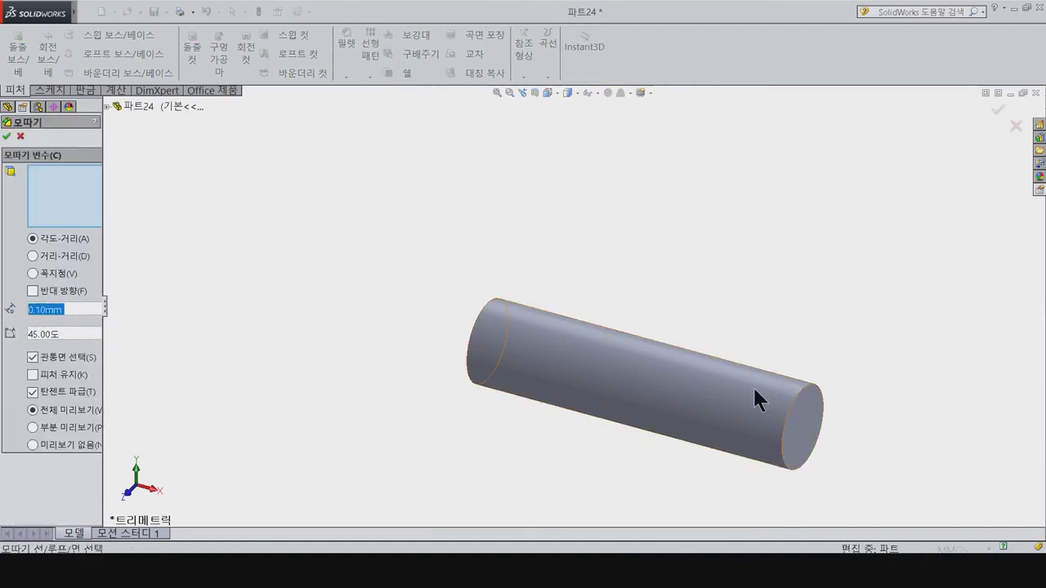
{"action": "left_click", "coordinate": [799, 421]}
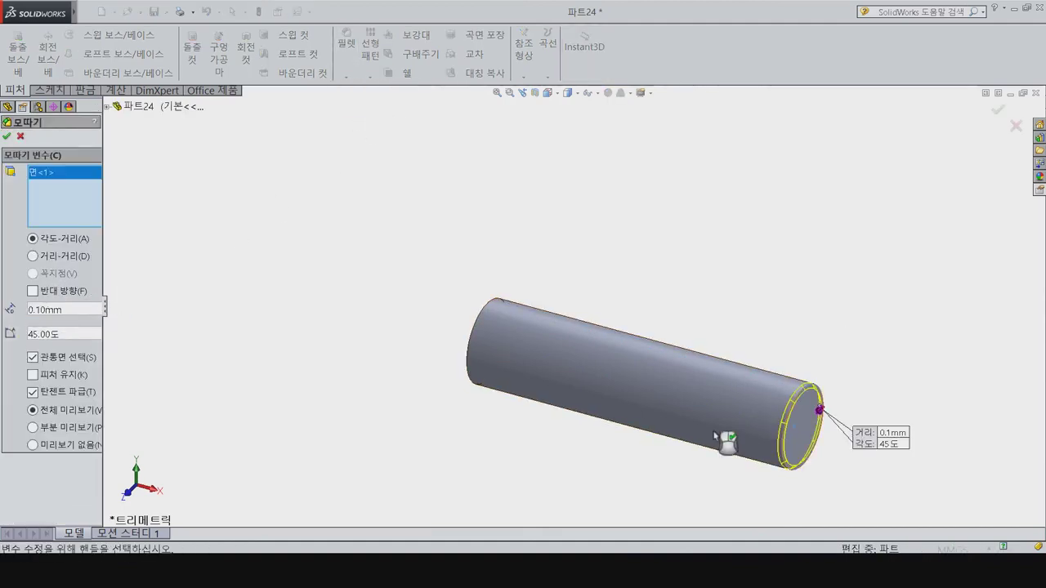
{"action": "left_click", "coordinate": [476, 356]}
{"action": "left_click", "coordinate": [7, 137]}
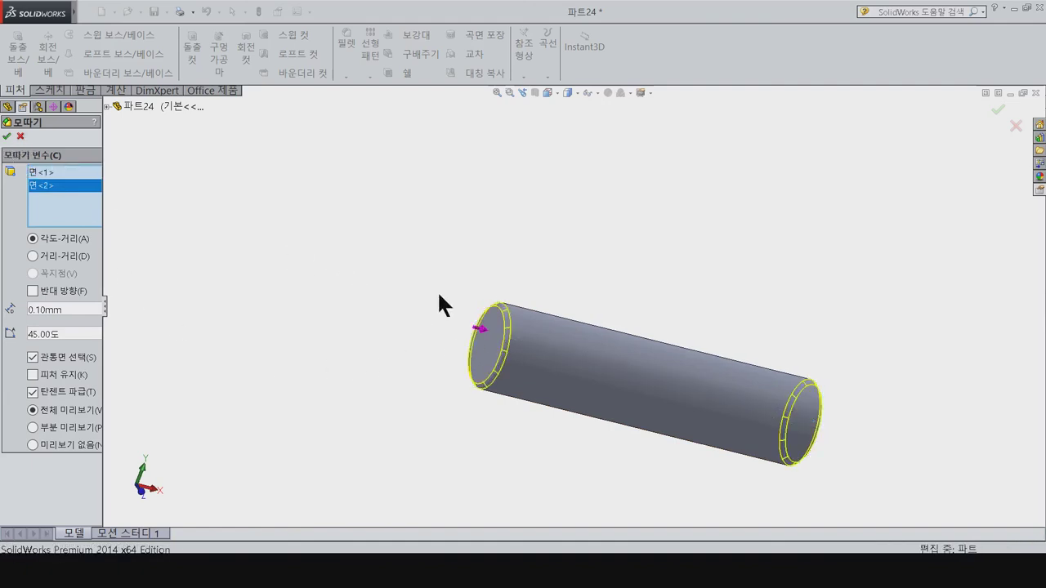
{"action": "key", "text": "ctrl+7"}
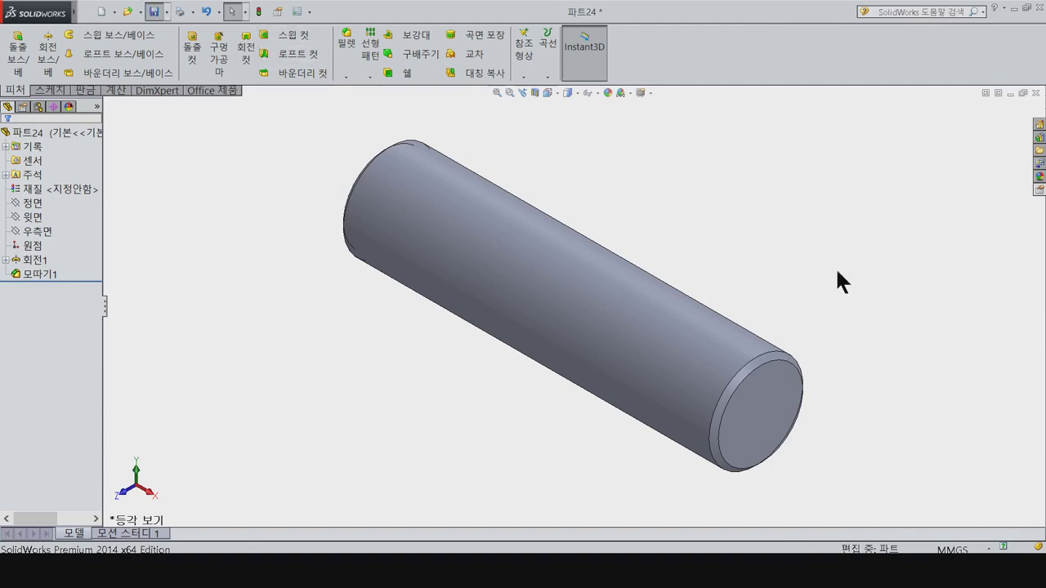
Step: Save the part as 16_Piston Pin, close it, and bring up the New Document dialog
{"action": "type", "text": "16_Pi"}
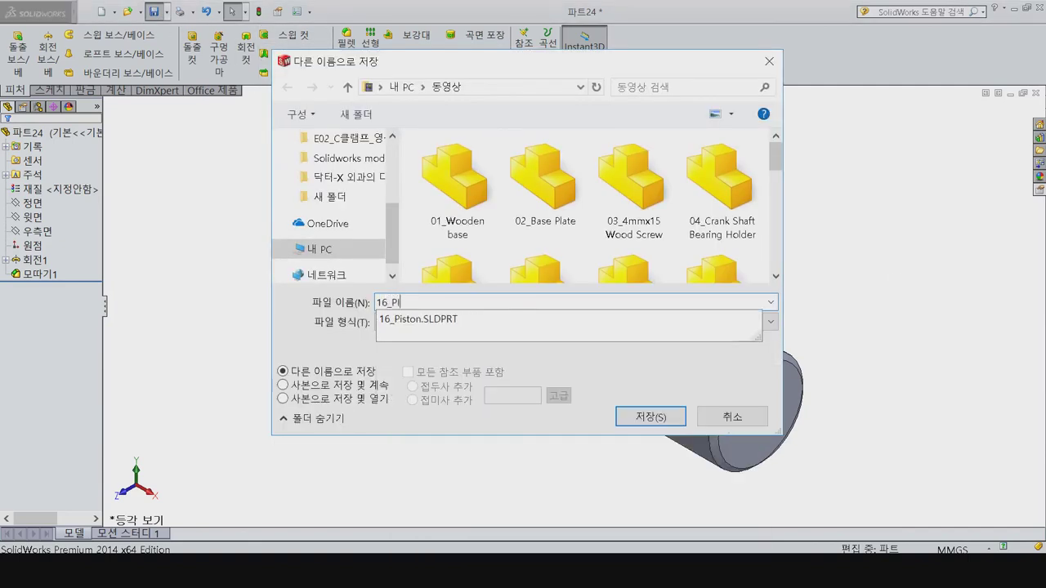
{"action": "type", "text": "c"}
{"action": "key", "text": "BackSpace"}
{"action": "key", "text": "BackSpace"}
{"action": "type", "text": "t"}
{"action": "key", "text": "BackSpace"}
{"action": "type", "text": "ston Pin"}
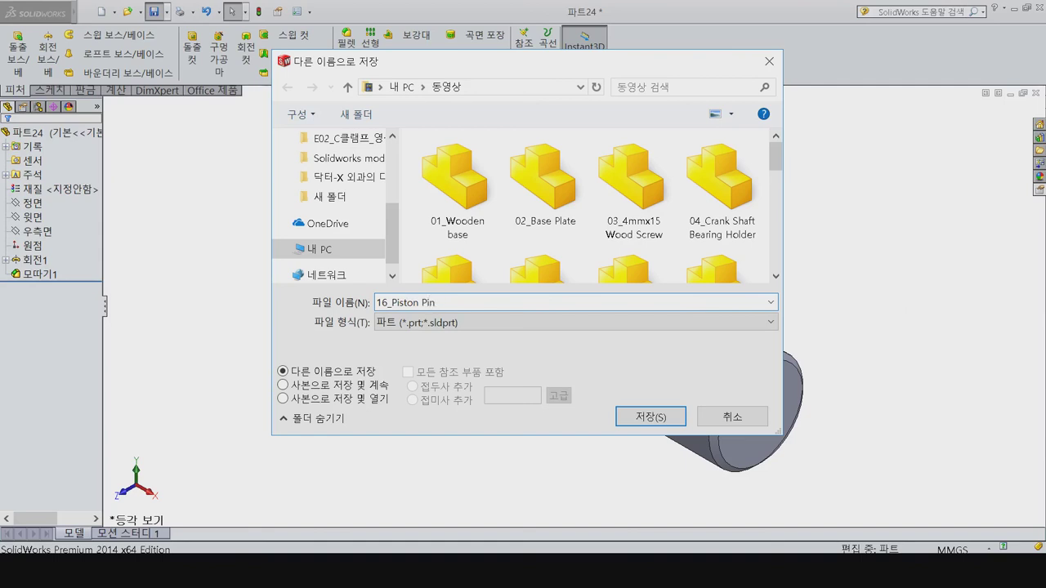
{"action": "key", "text": "Return"}
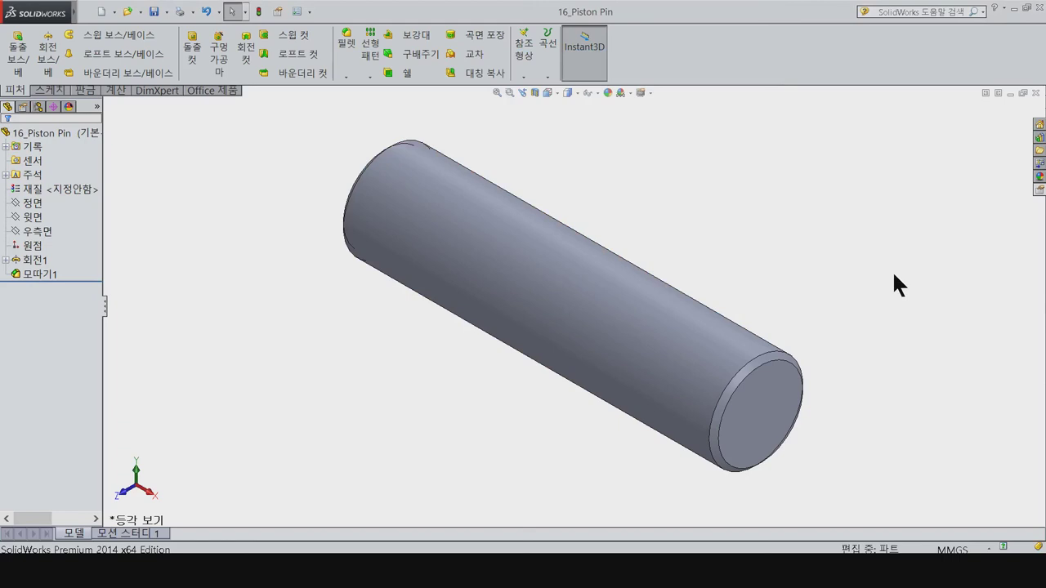
{"action": "key", "text": "ctrl+w"}
{"action": "left_click", "coordinate": [100, 12]}
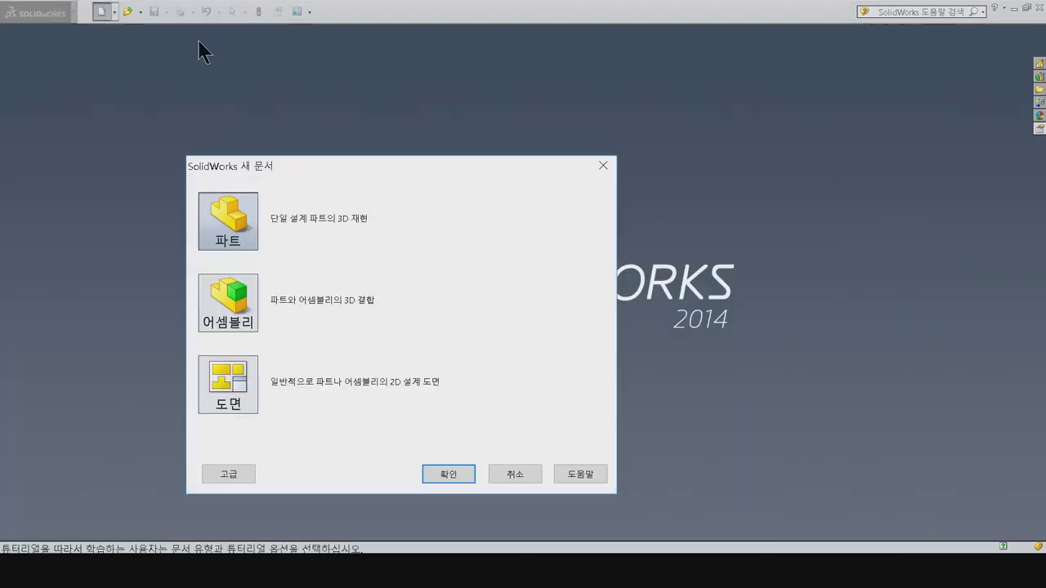
Step: Start a new part and sketch three concentric circles at the origin on the Front Plane
{"action": "left_click", "coordinate": [448, 474]}
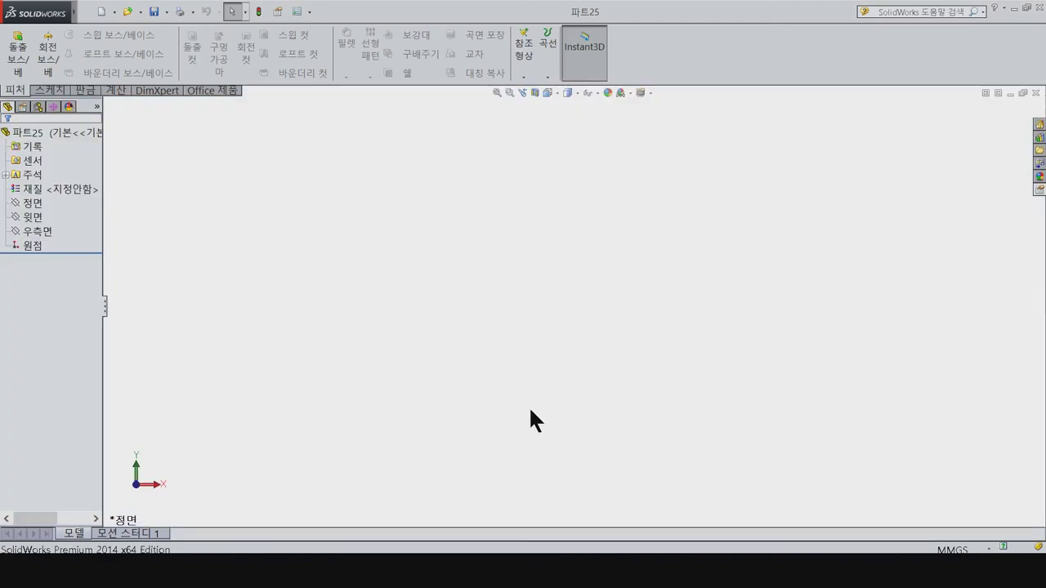
{"action": "left_click", "coordinate": [34, 201]}
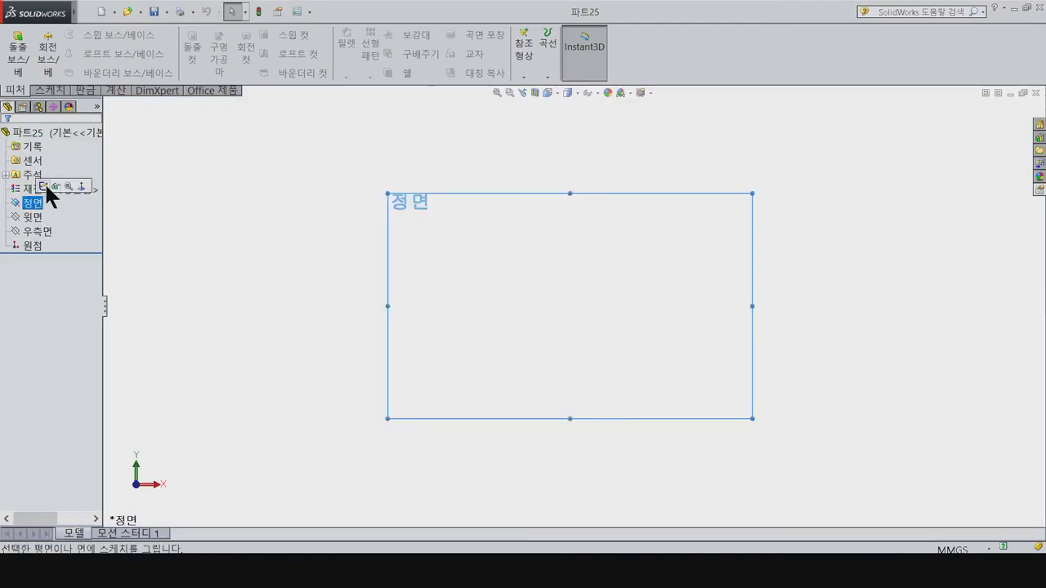
{"action": "left_click", "coordinate": [45, 182]}
{"action": "left_click", "coordinate": [91, 34]}
{"action": "left_click", "coordinate": [570, 306]}
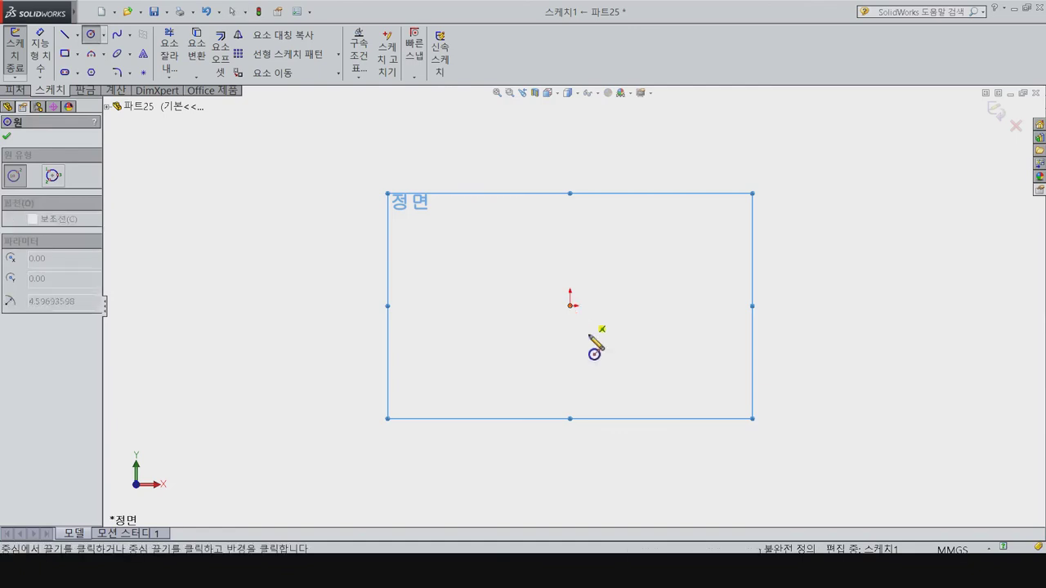
{"action": "left_click", "coordinate": [599, 350]}
{"action": "left_click", "coordinate": [569, 305]}
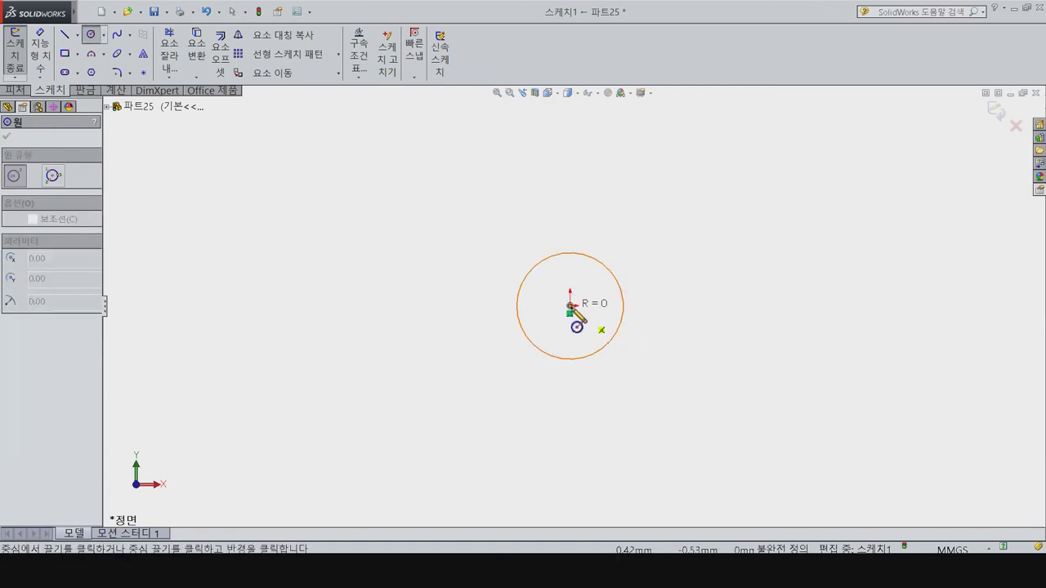
{"action": "left_click", "coordinate": [628, 362]}
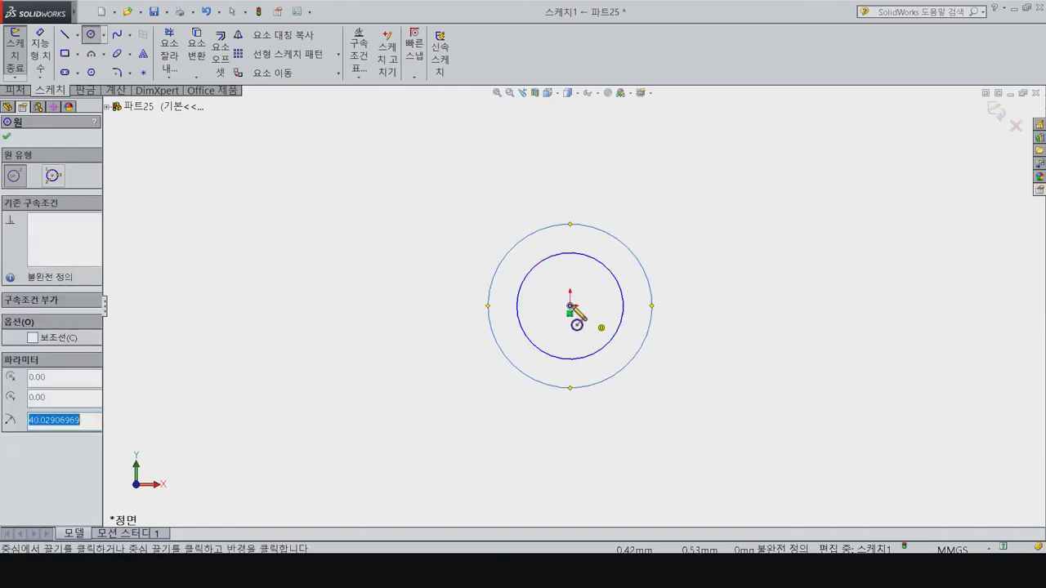
{"action": "left_click", "coordinate": [569, 305]}
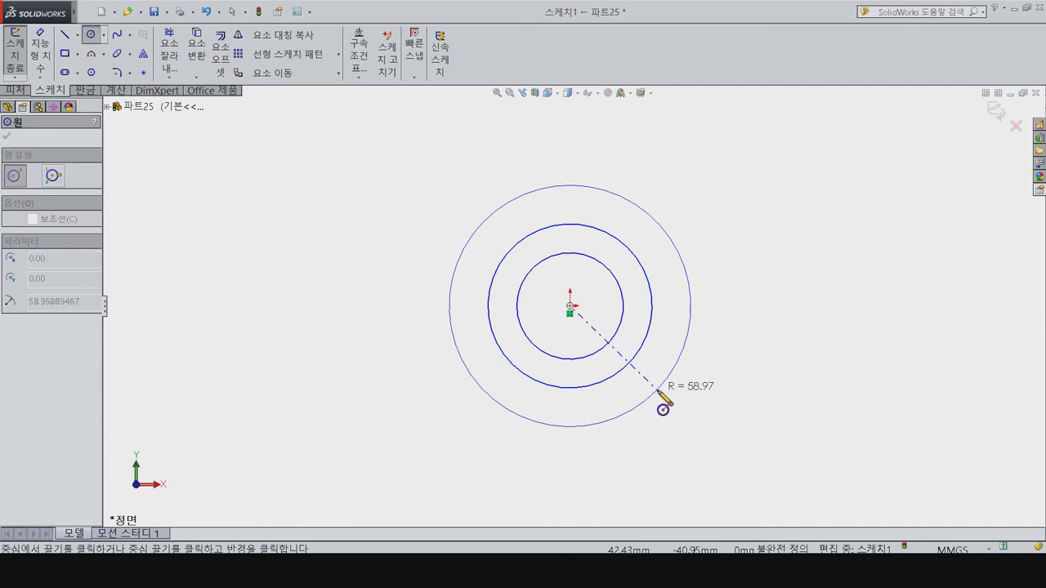
{"action": "left_click", "coordinate": [658, 394]}
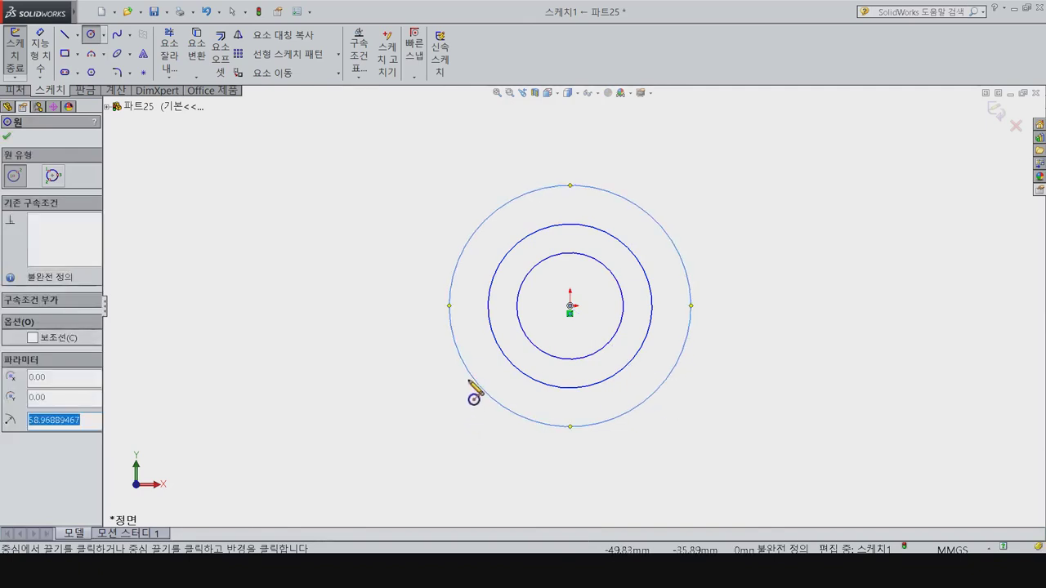
Step: Sketch a small and a larger concentric circle directly above the origin circles
{"action": "scroll", "coordinate": [589, 397], "scroll_direction": "down", "scroll_amount": 4}
{"action": "scroll", "coordinate": [604, 385], "scroll_direction": "down", "scroll_amount": 3}
{"action": "scroll", "coordinate": [645, 319], "scroll_direction": "down", "scroll_amount": 2}
{"action": "scroll", "coordinate": [596, 261], "scroll_direction": "up", "scroll_amount": 4}
{"action": "left_click", "coordinate": [545, 199]}
{"action": "left_click", "coordinate": [560, 222]}
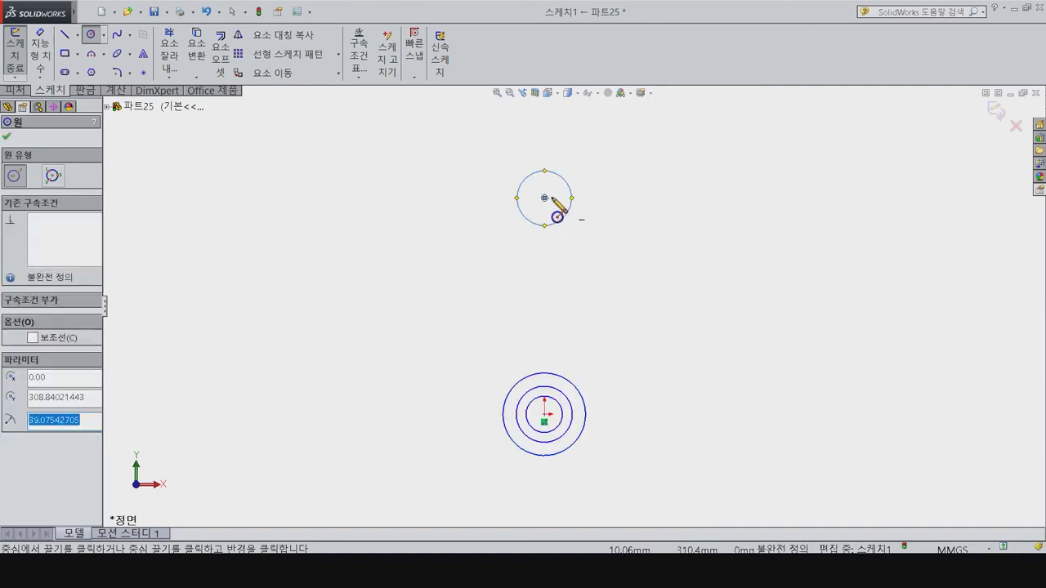
{"action": "left_click", "coordinate": [544, 198]}
{"action": "left_click", "coordinate": [567, 238]}
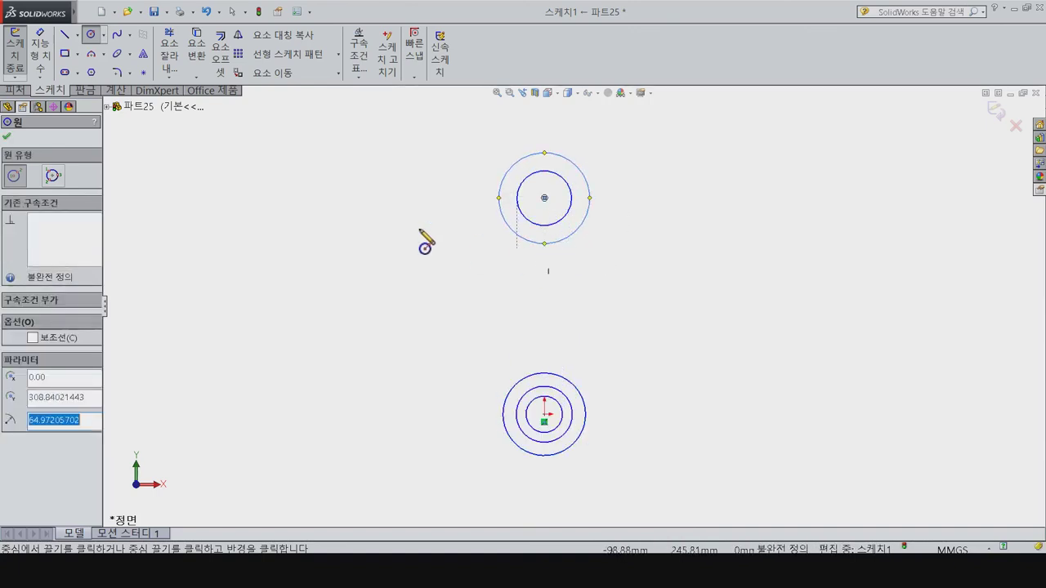
{"action": "left_click", "coordinate": [64, 34]}
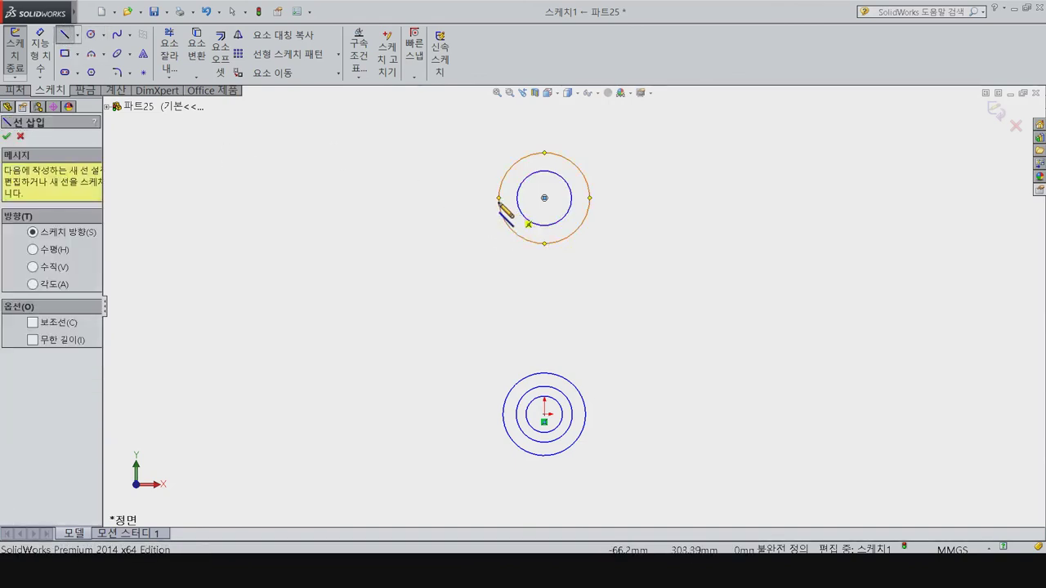
Step: Draw left and right side lines between the circles and delete the stray diagonal
{"action": "left_click", "coordinate": [500, 135]}
{"action": "left_click", "coordinate": [481, 432]}
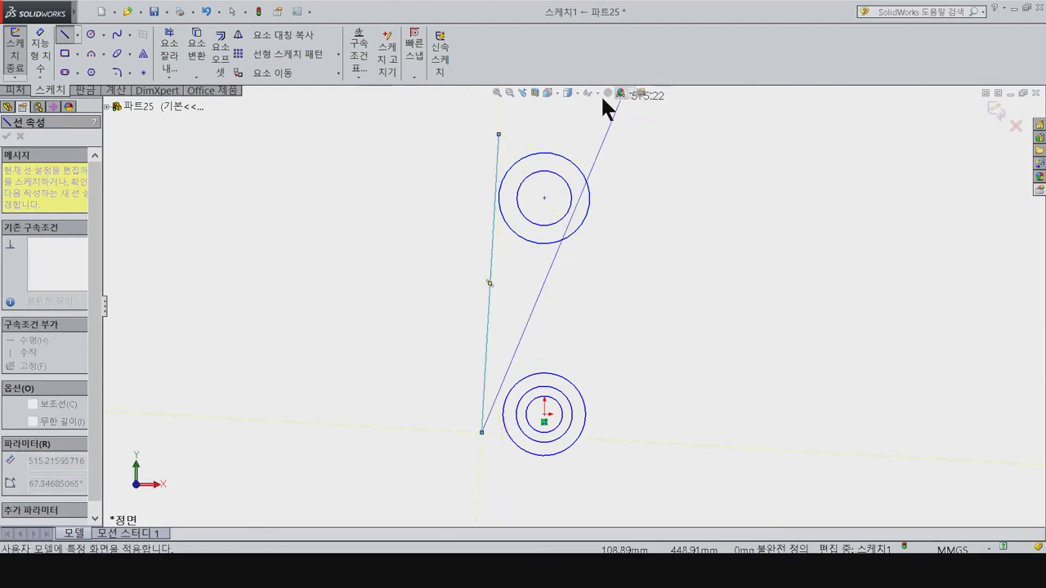
{"action": "left_click", "coordinate": [589, 127]}
{"action": "left_click", "coordinate": [605, 440]}
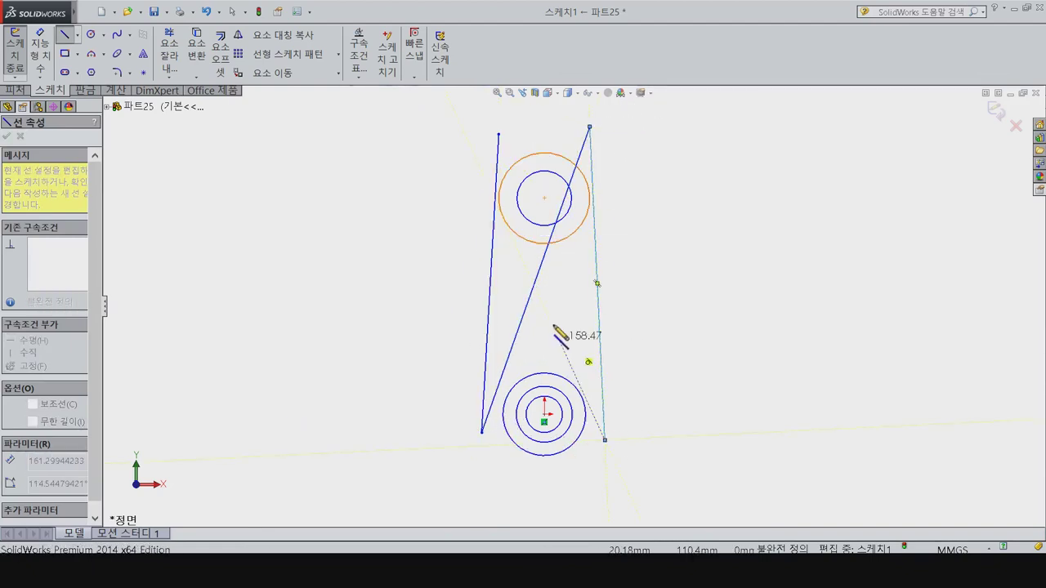
{"action": "key", "text": "Escape"}
{"action": "left_click_drag", "start_coordinate": [550, 322], "coordinate": [509, 276]}
{"action": "key", "text": "Delete"}
Step: Make both side lines tangent to the upper and lower outer circles
{"action": "left_click", "coordinate": [591, 185]}
{"action": "left_click", "coordinate": [582, 174], "text": "ctrl"}
{"action": "left_click", "coordinate": [37, 365]}
{"action": "key", "text": "Escape"}
{"action": "left_click", "coordinate": [495, 209]}
{"action": "left_click", "coordinate": [497, 195], "text": "ctrl"}
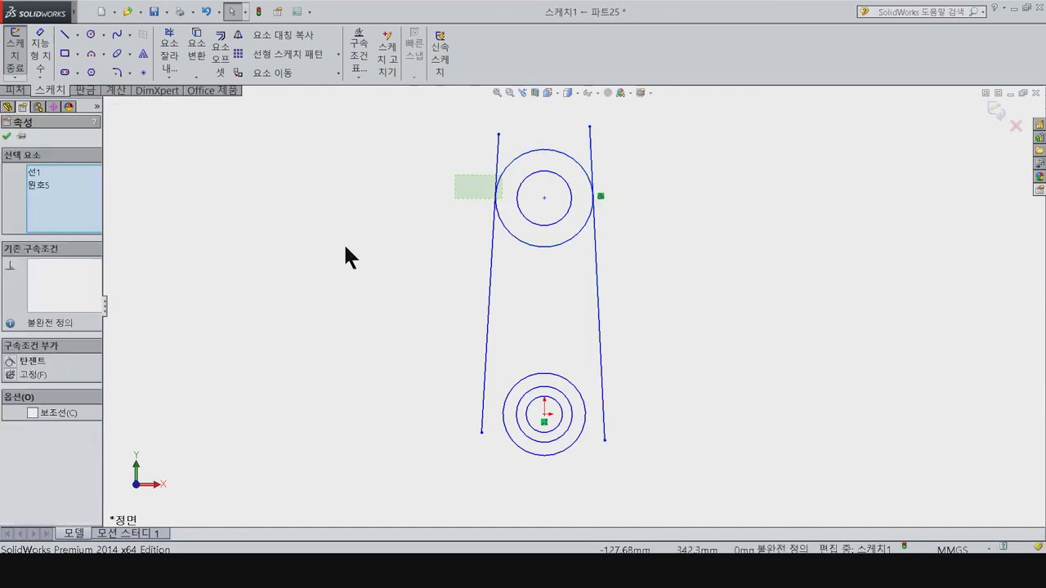
{"action": "left_click", "coordinate": [26, 365]}
{"action": "key", "text": "Escape"}
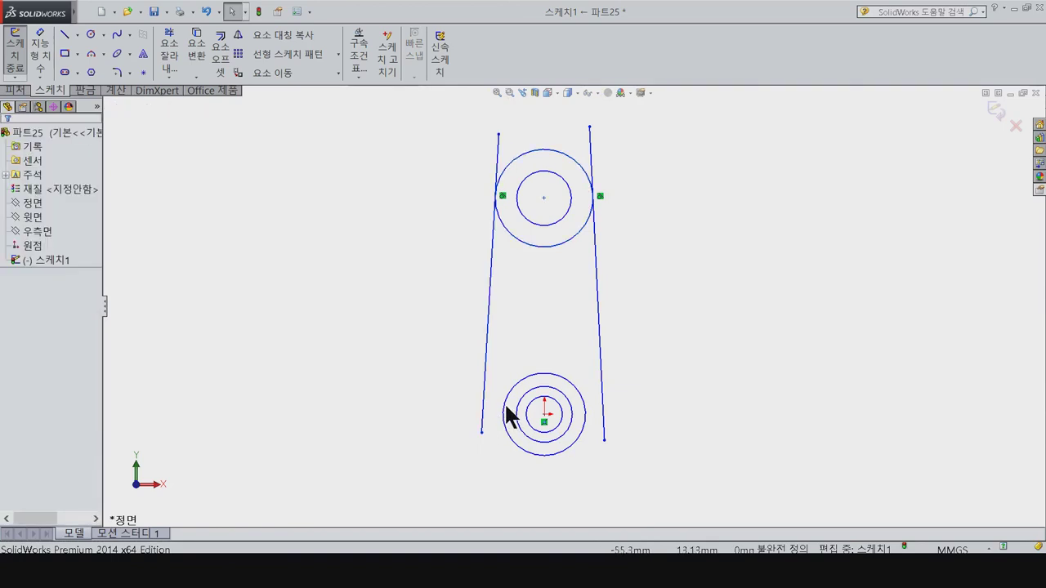
{"action": "left_click_drag", "start_coordinate": [509, 406], "coordinate": [458, 384]}
{"action": "left_click", "coordinate": [31, 365]}
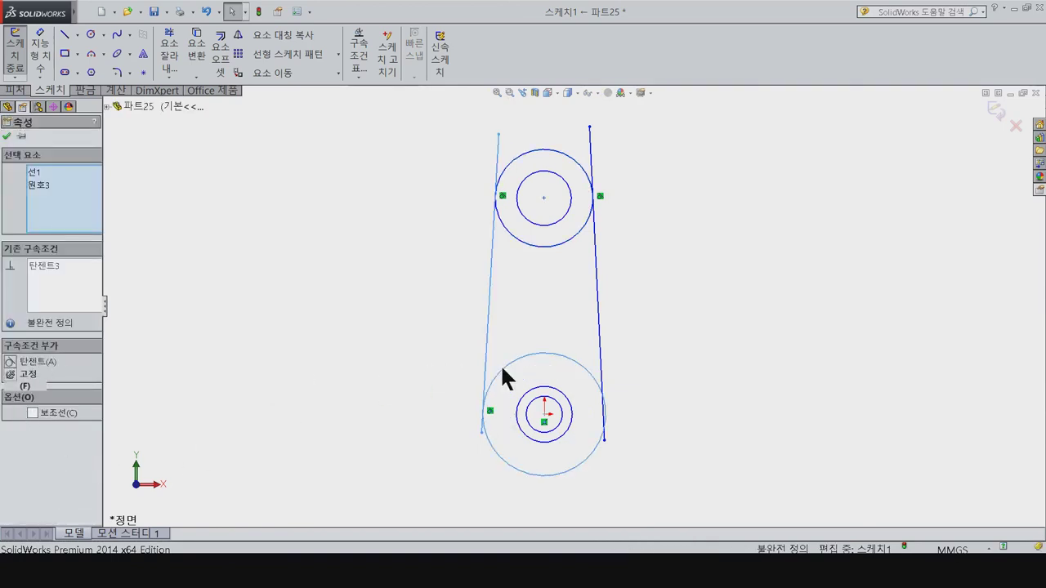
{"action": "left_click_drag", "start_coordinate": [623, 415], "coordinate": [574, 377]}
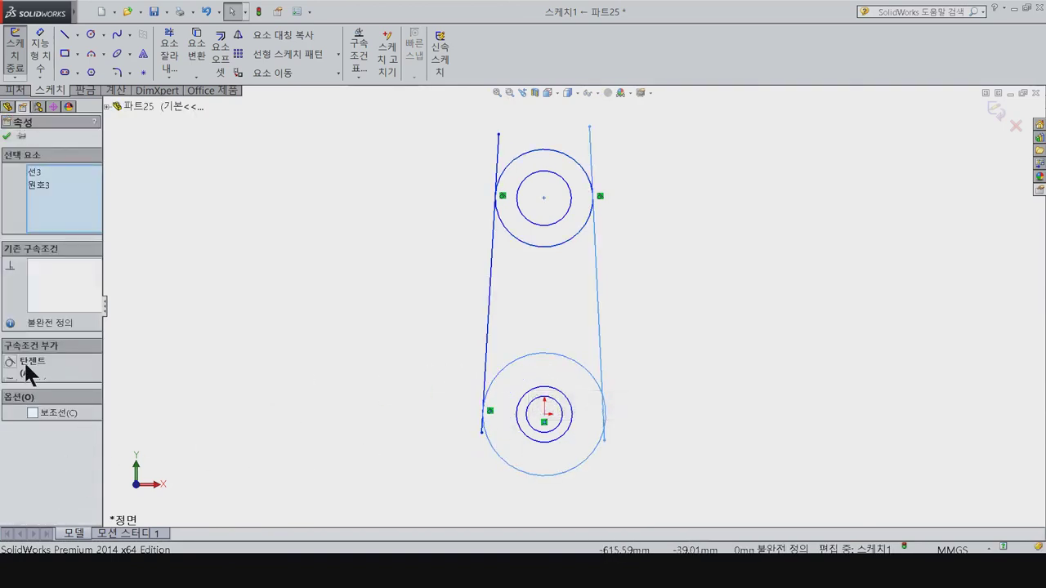
{"action": "left_click", "coordinate": [31, 362]}
{"action": "left_click", "coordinate": [374, 418]}
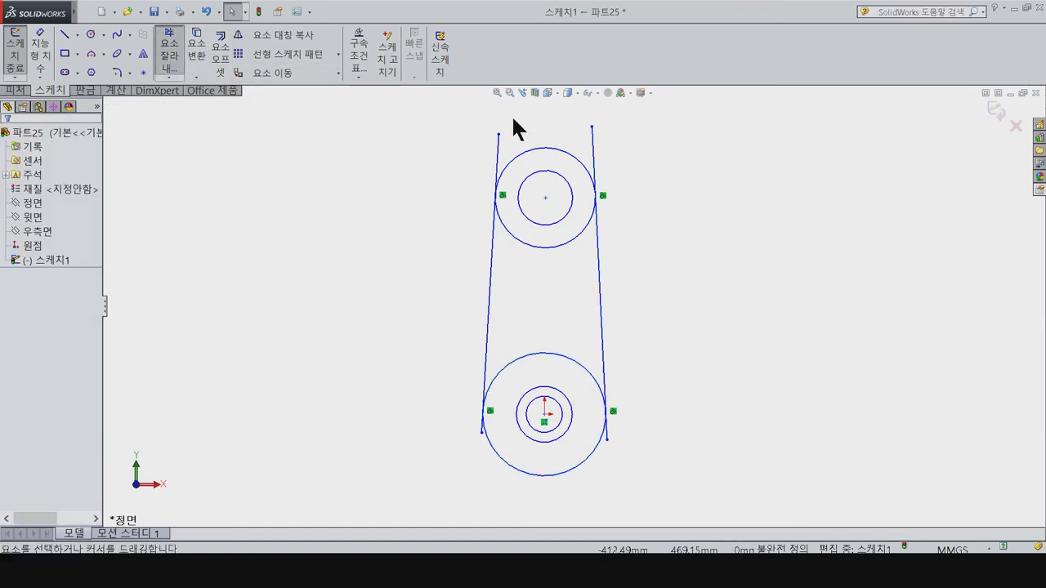
Step: Trim the left line's overhang and the inner arc of the top circle
{"action": "left_click_drag", "start_coordinate": [507, 132], "coordinate": [473, 151]}
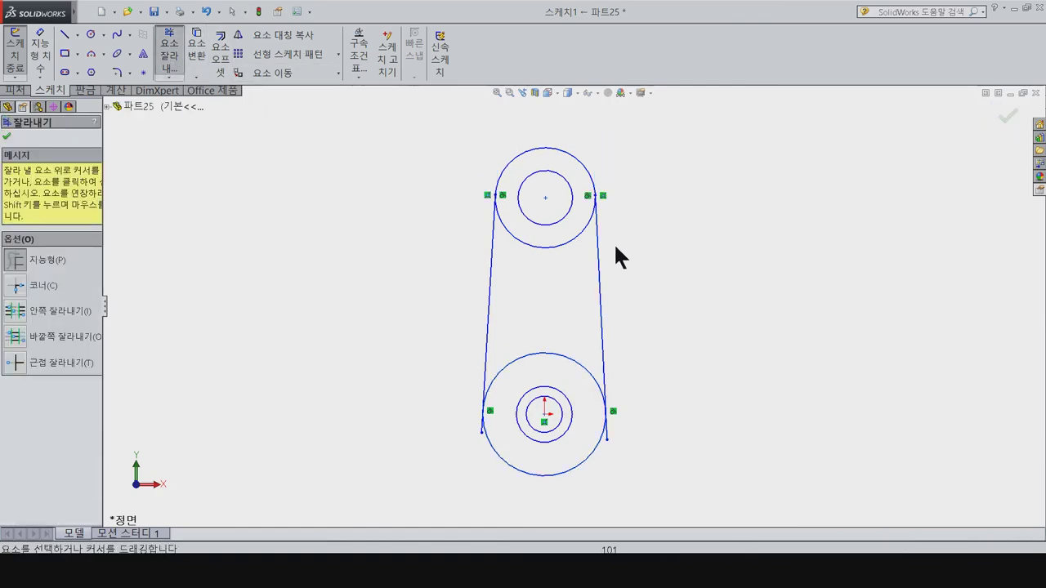
{"action": "left_click_drag", "start_coordinate": [562, 238], "coordinate": [564, 273]}
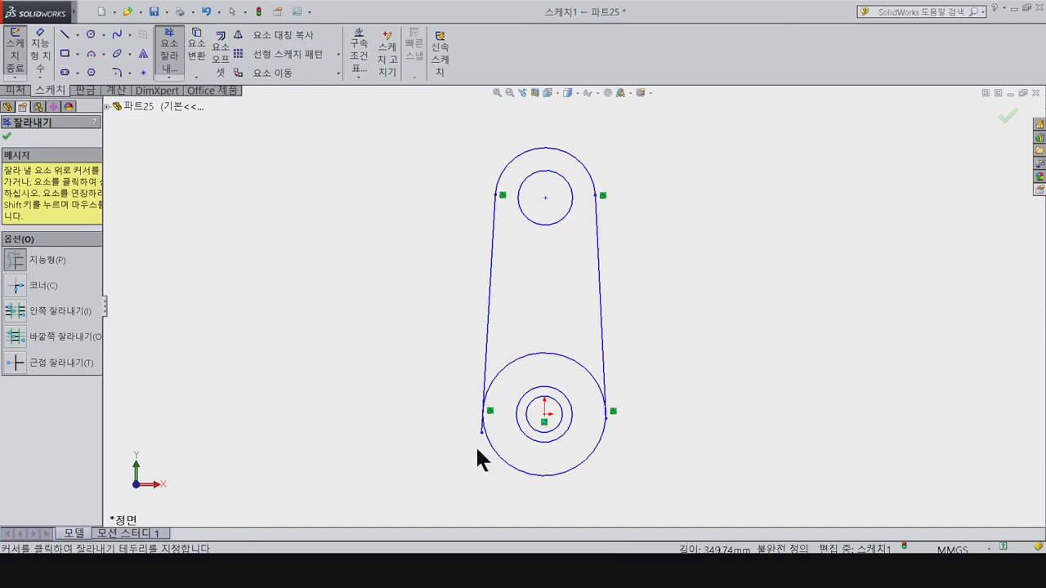
{"action": "scroll", "coordinate": [490, 429], "scroll_direction": "down", "scroll_amount": 3}
{"action": "scroll", "coordinate": [494, 384], "scroll_direction": "down", "scroll_amount": 3}
{"action": "scroll", "coordinate": [595, 399], "scroll_direction": "up", "scroll_amount": 2}
{"action": "scroll", "coordinate": [824, 327], "scroll_direction": "up", "scroll_amount": 5}
{"action": "scroll", "coordinate": [629, 248], "scroll_direction": "up", "scroll_amount": 3}
{"action": "scroll", "coordinate": [585, 278], "scroll_direction": "down", "scroll_amount": 3}
{"action": "key", "text": "Escape"}
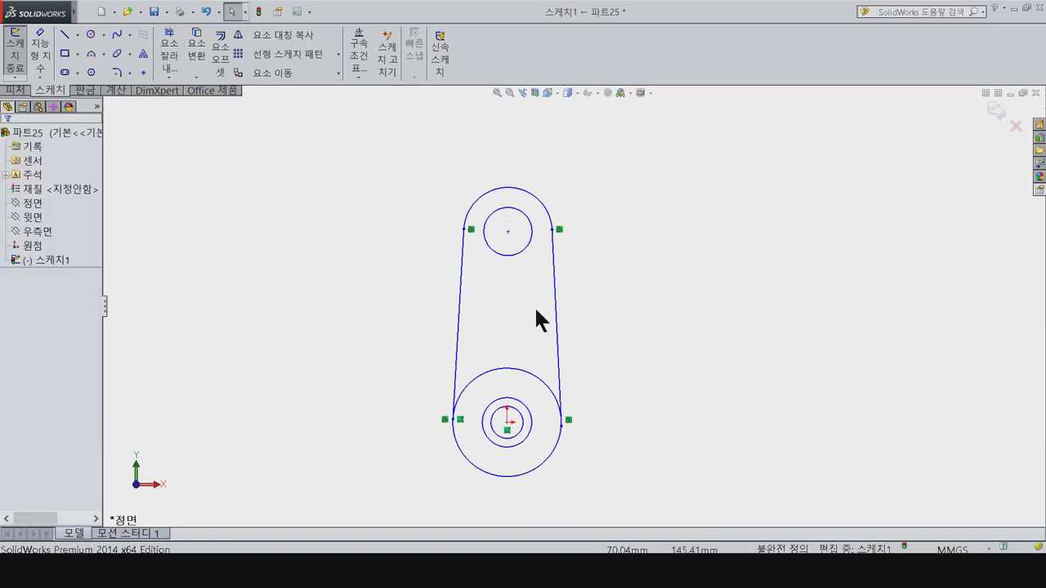
Step: Align the upper and lower circle centre points with a Vertical relation
{"action": "left_click", "coordinate": [508, 231]}
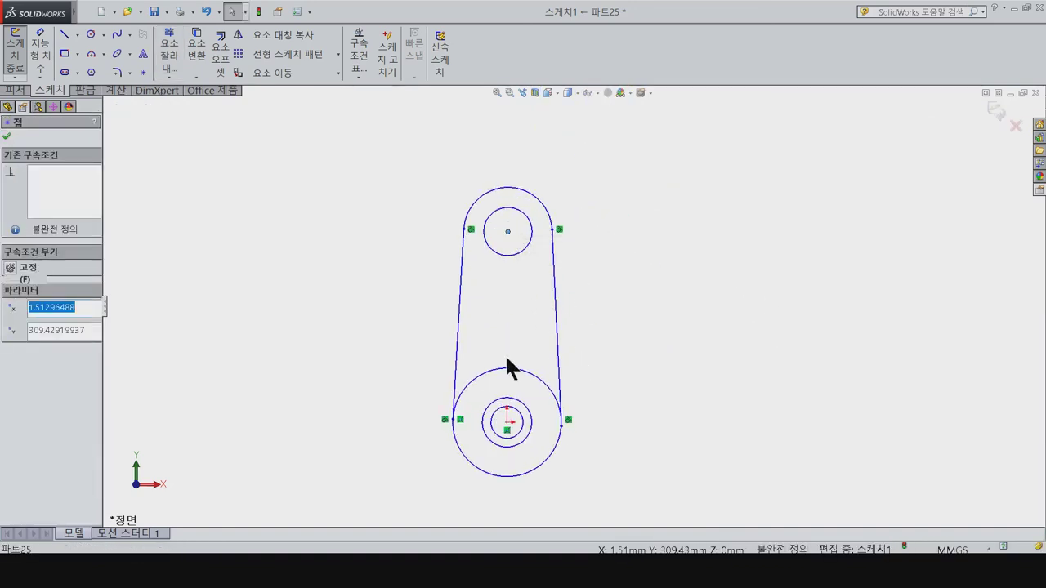
{"action": "left_click", "coordinate": [507, 425], "text": "ctrl"}
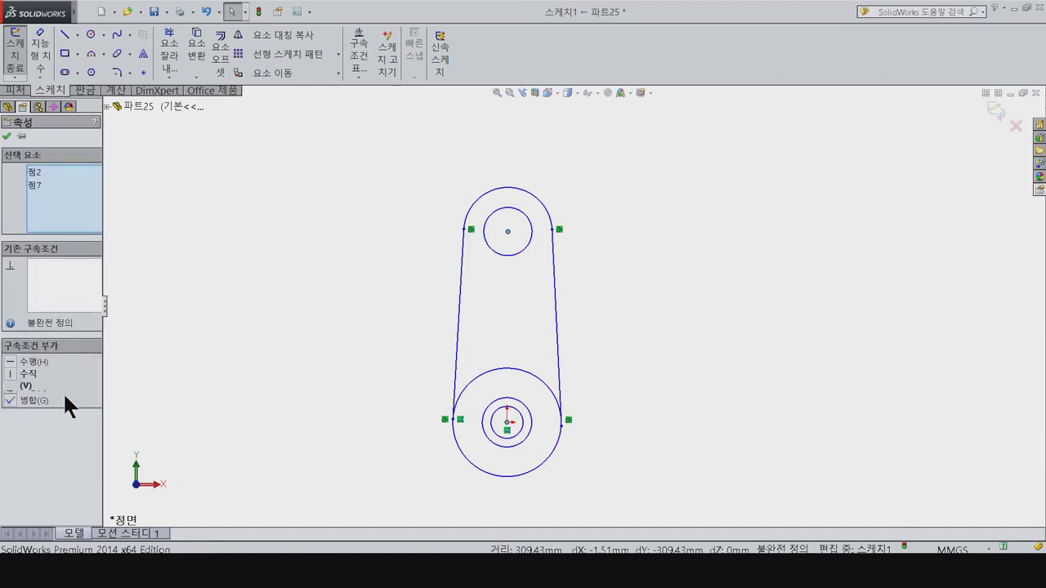
{"action": "left_click", "coordinate": [31, 377]}
{"action": "left_click", "coordinate": [629, 352]}
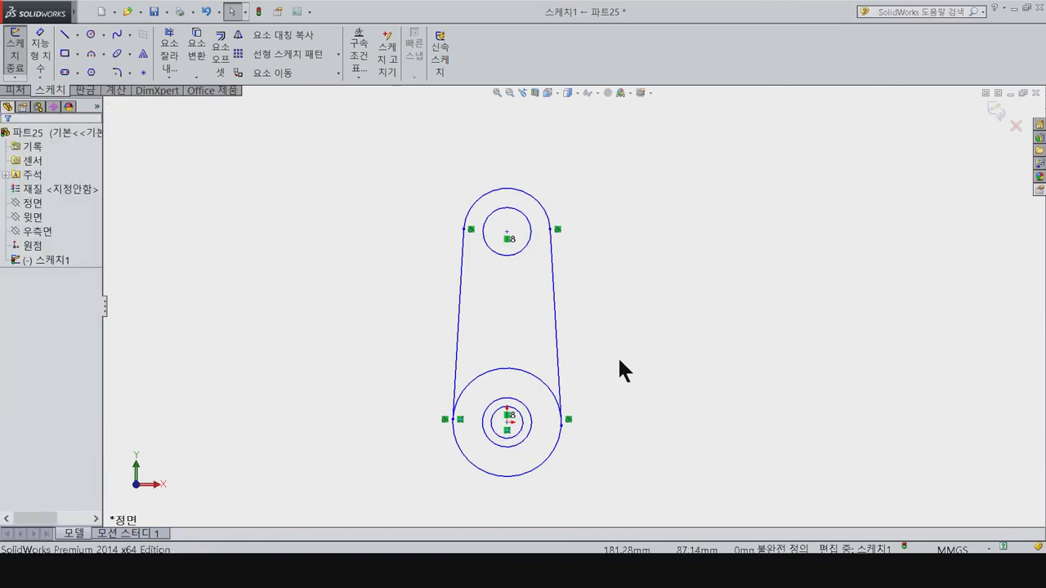
Step: Dimension the top arc to radius 2.5 and the small top circle to 2 mm diameter
{"action": "left_click", "coordinate": [544, 209]}
{"action": "left_click", "coordinate": [661, 165]}
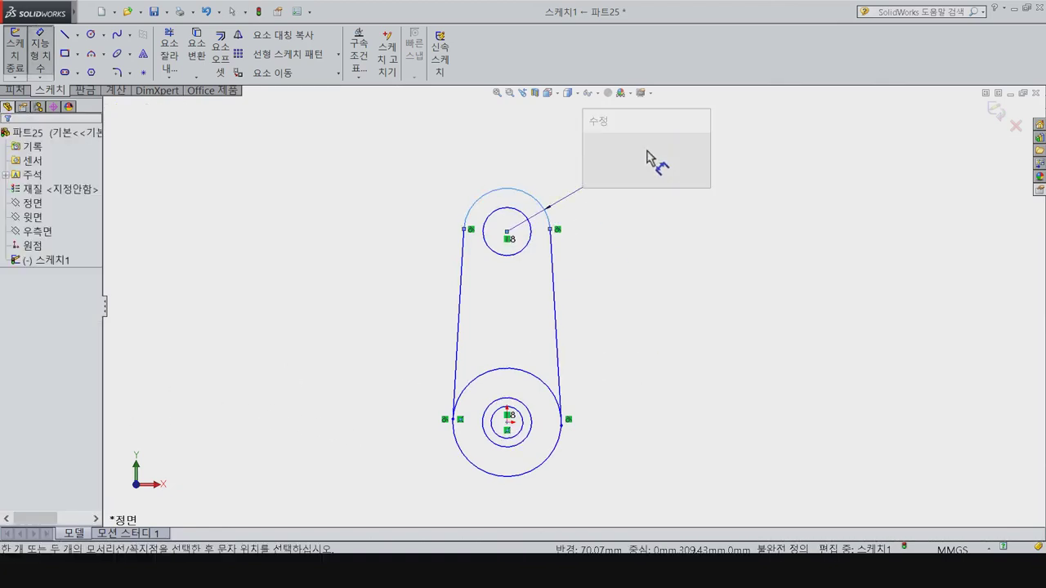
{"action": "type", "text": "2.5"}
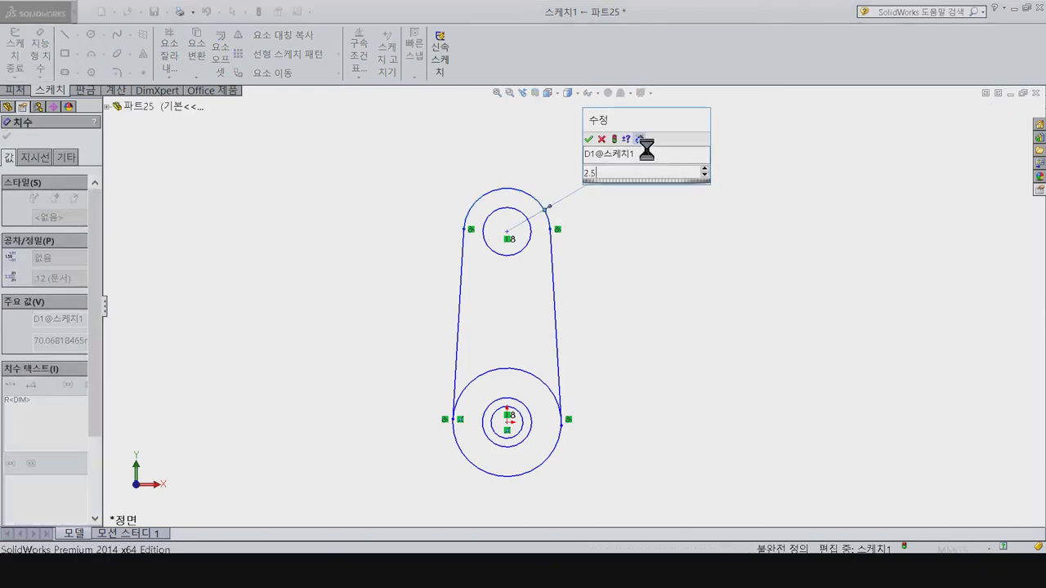
{"action": "key", "text": "Return"}
{"action": "left_click_drag", "start_coordinate": [572, 145], "coordinate": [554, 196]}
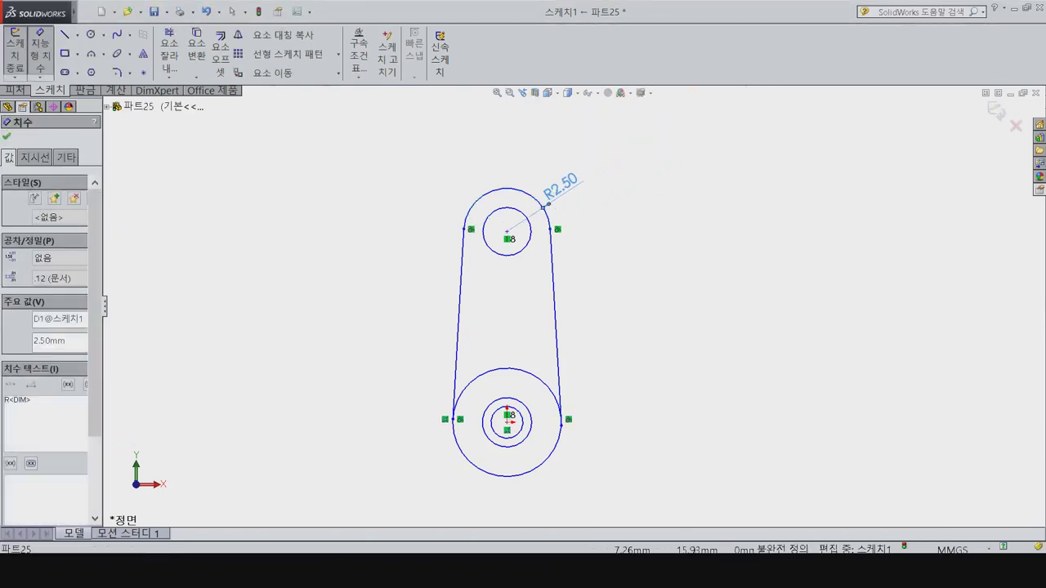
{"action": "left_click", "coordinate": [531, 245]}
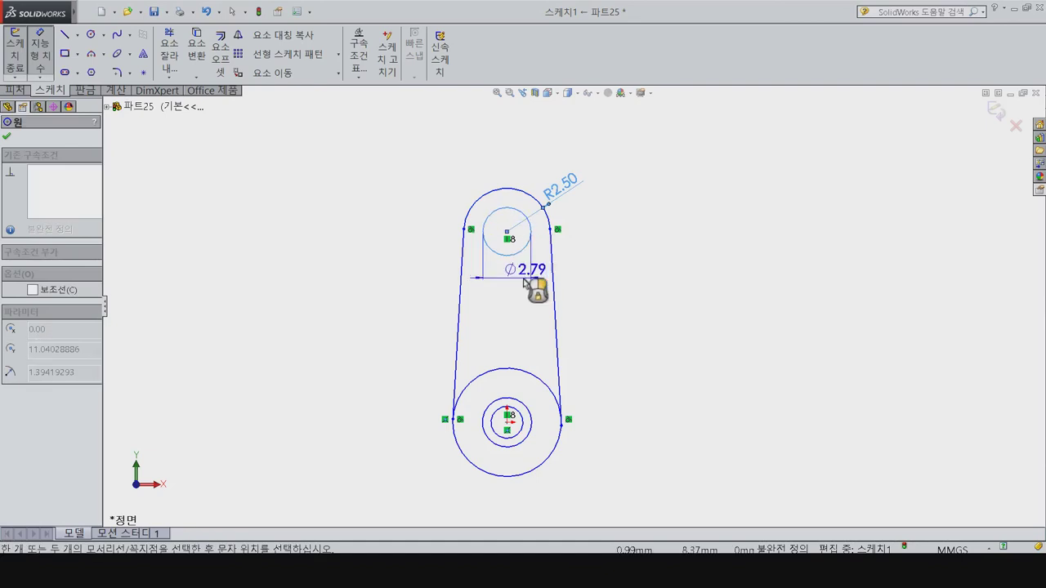
{"action": "left_click", "coordinate": [520, 326]}
{"action": "type", "text": "2"}
{"action": "key", "text": "Return"}
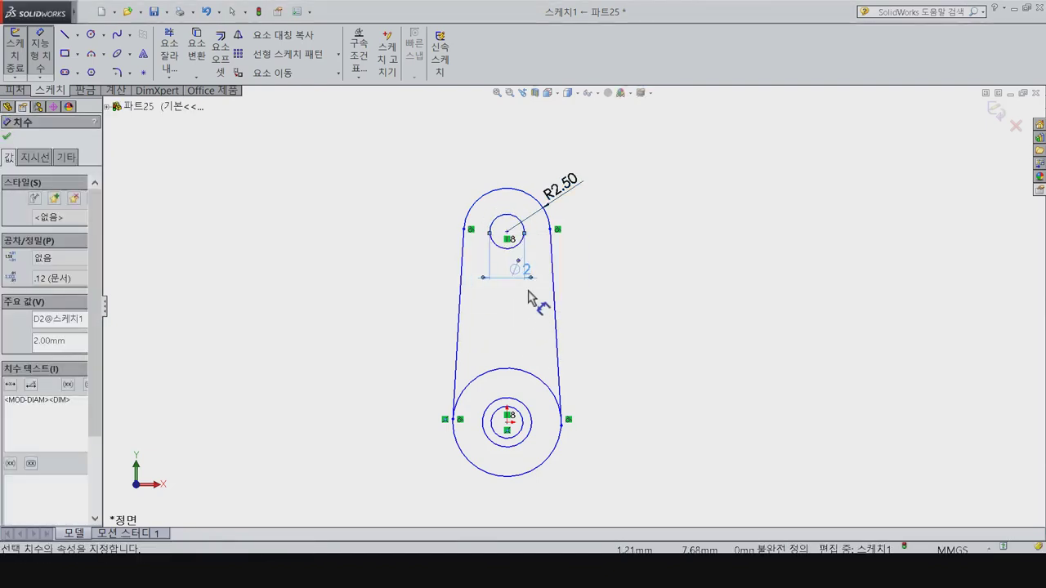
Step: Set the vertical distance between the two circle centres to 51 mm
{"action": "left_click", "coordinate": [506, 233]}
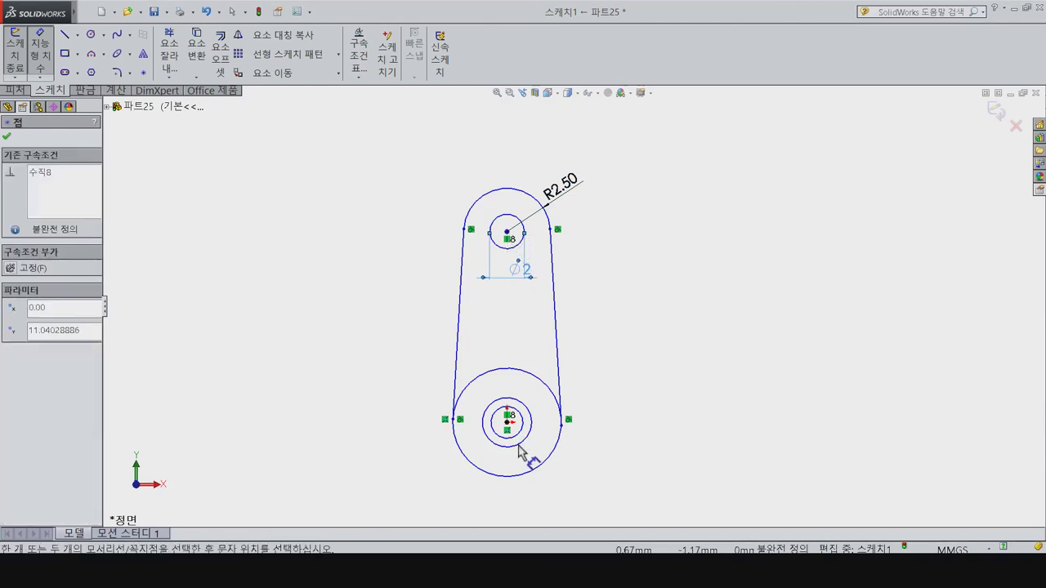
{"action": "left_click", "coordinate": [506, 421]}
{"action": "left_click", "coordinate": [668, 373]}
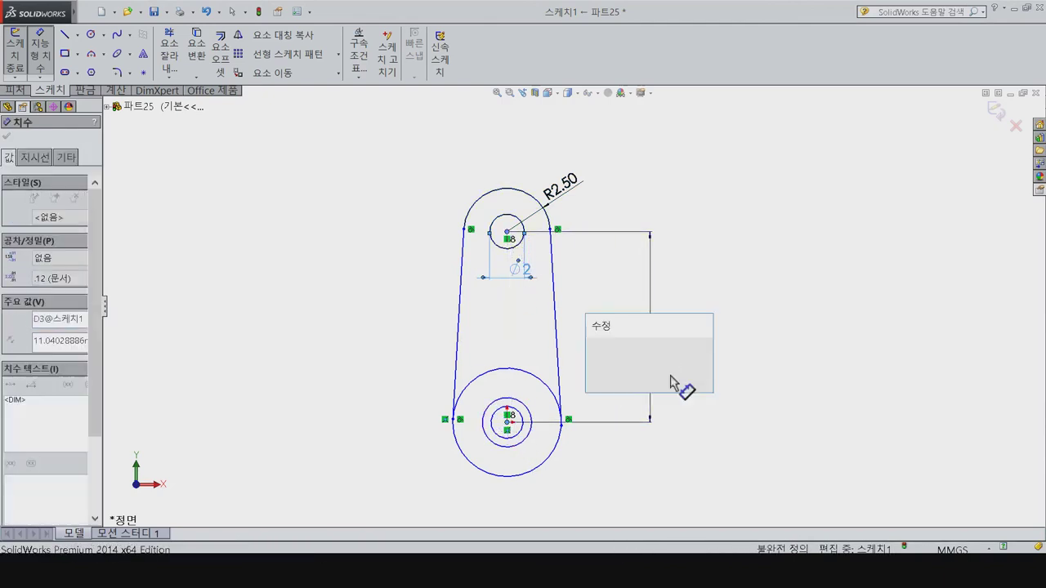
{"action": "type", "text": "51"}
{"action": "key", "text": "Return"}
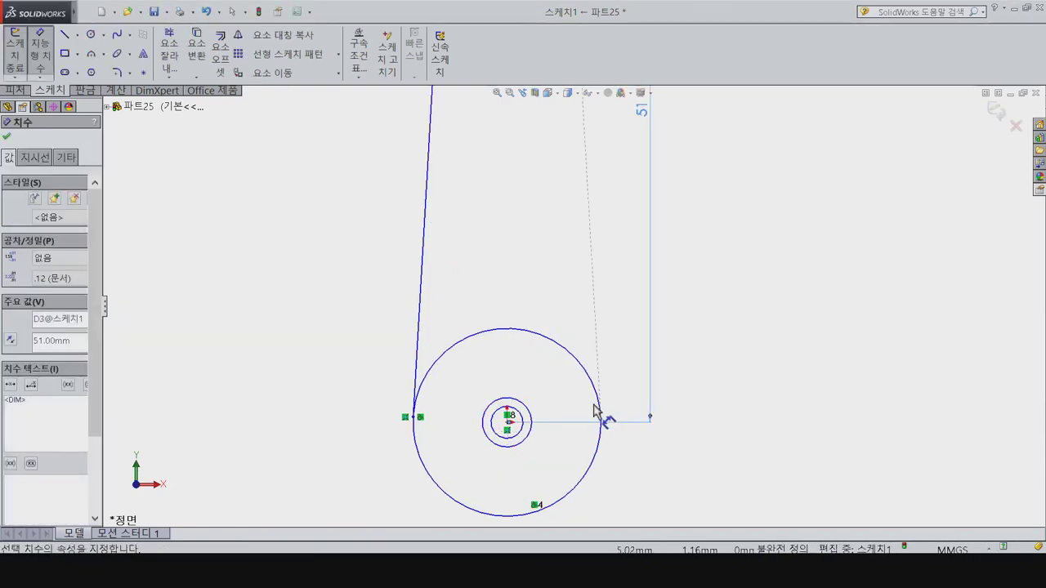
{"action": "scroll", "coordinate": [622, 373], "scroll_direction": "up", "scroll_amount": 3}
{"action": "scroll", "coordinate": [637, 351], "scroll_direction": "up", "scroll_amount": 3}
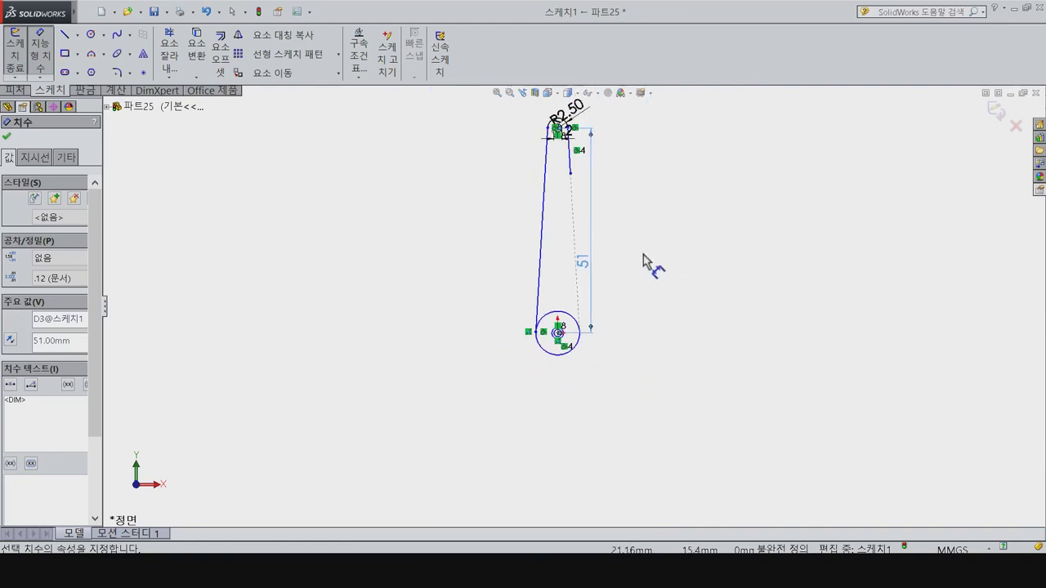
{"action": "scroll", "coordinate": [616, 225], "scroll_direction": "down", "scroll_amount": 3}
{"action": "key", "text": "Escape"}
Step: Drag the side line's lower end onto the bottom circle and make it coincident
{"action": "left_click_drag", "start_coordinate": [524, 154], "coordinate": [544, 361]}
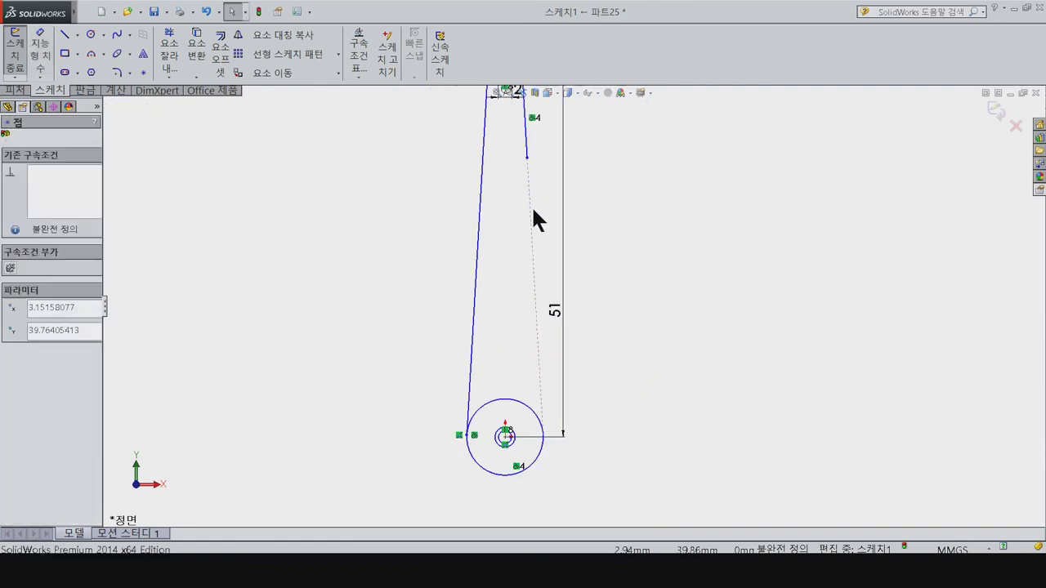
{"action": "left_click_drag", "start_coordinate": [545, 378], "coordinate": [561, 464]}
{"action": "left_click", "coordinate": [547, 473], "text": "ctrl"}
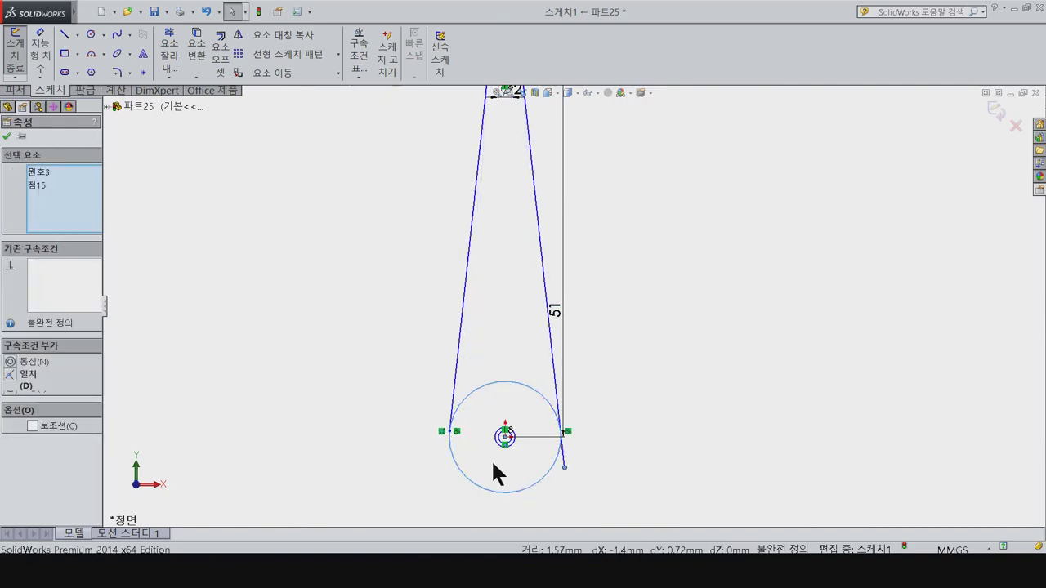
{"action": "left_click", "coordinate": [11, 376]}
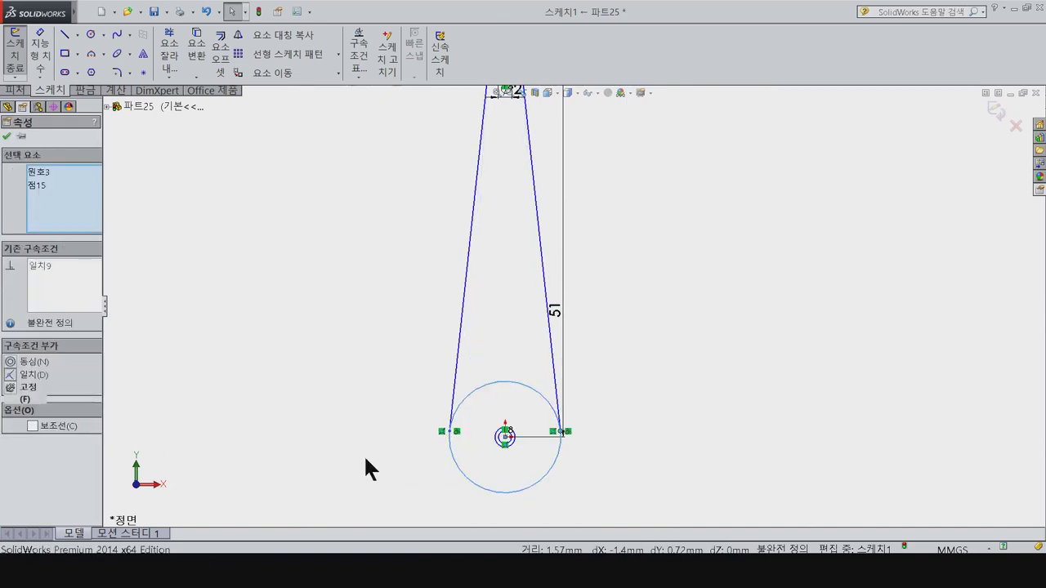
{"action": "left_click", "coordinate": [589, 446]}
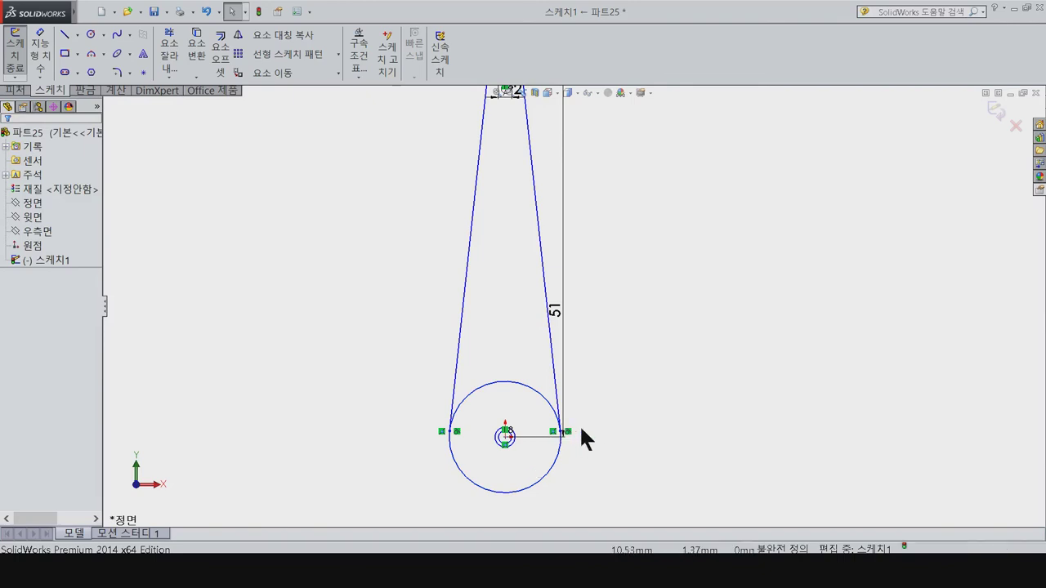
Step: Dimension the bottom outer circle to an 8 mm diameter
{"action": "right_click_drag", "start_coordinate": [633, 450], "coordinate": [633, 386]}
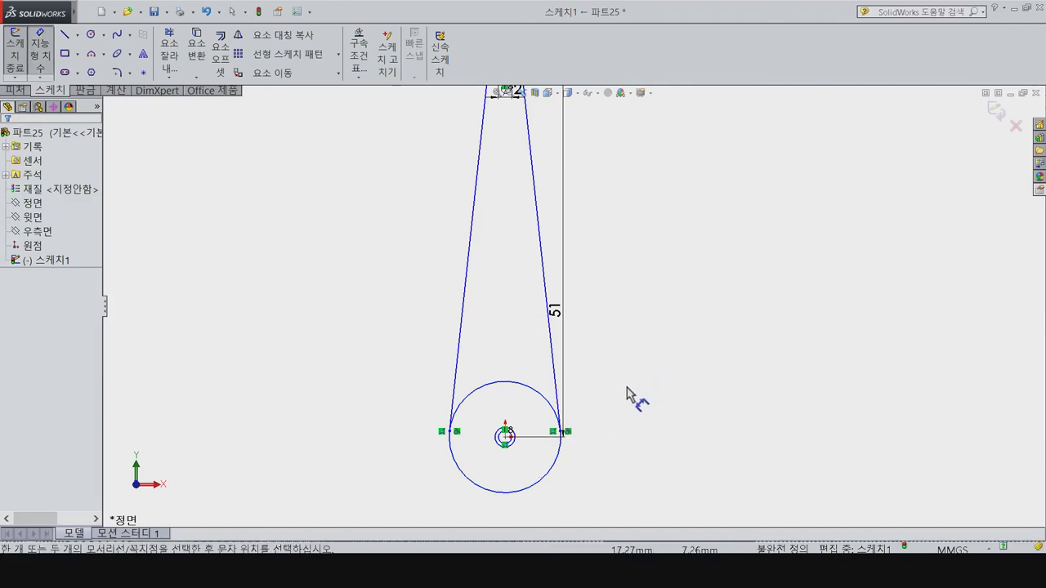
{"action": "left_click", "coordinate": [554, 468]}
{"action": "left_click", "coordinate": [645, 474]}
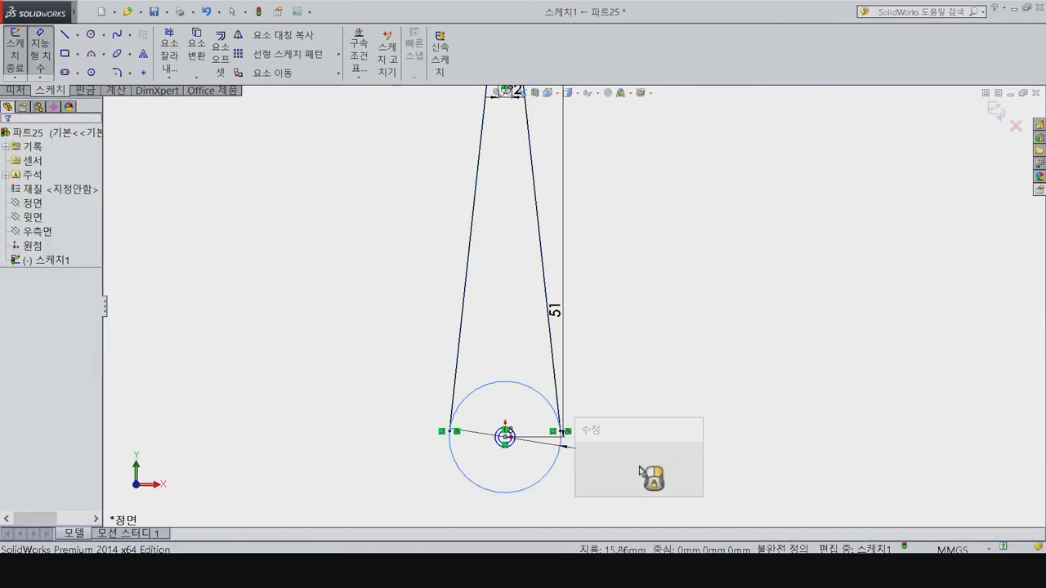
{"action": "type", "text": "8"}
{"action": "key", "text": "Return"}
{"action": "key", "text": "Escape"}
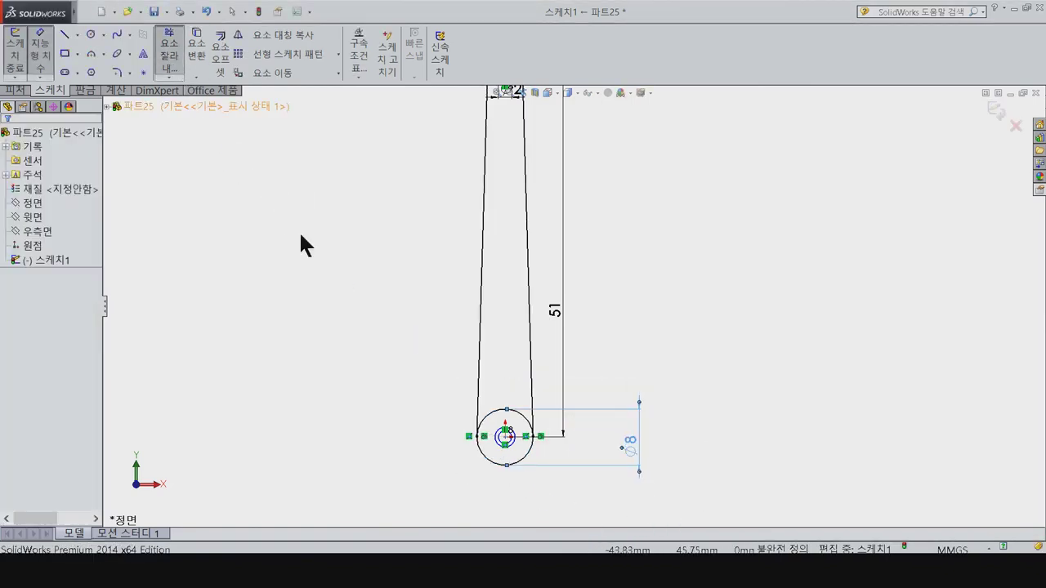
Step: Dimension the outer small circle to Ø6 and the inner circle to Ø5
{"action": "left_click", "coordinate": [169, 50]}
{"action": "scroll", "coordinate": [558, 426], "scroll_direction": "down", "scroll_amount": 2}
{"action": "scroll", "coordinate": [535, 400], "scroll_direction": "down", "scroll_amount": 2}
{"action": "scroll", "coordinate": [519, 413], "scroll_direction": "down", "scroll_amount": 2}
{"action": "key", "text": "d"}
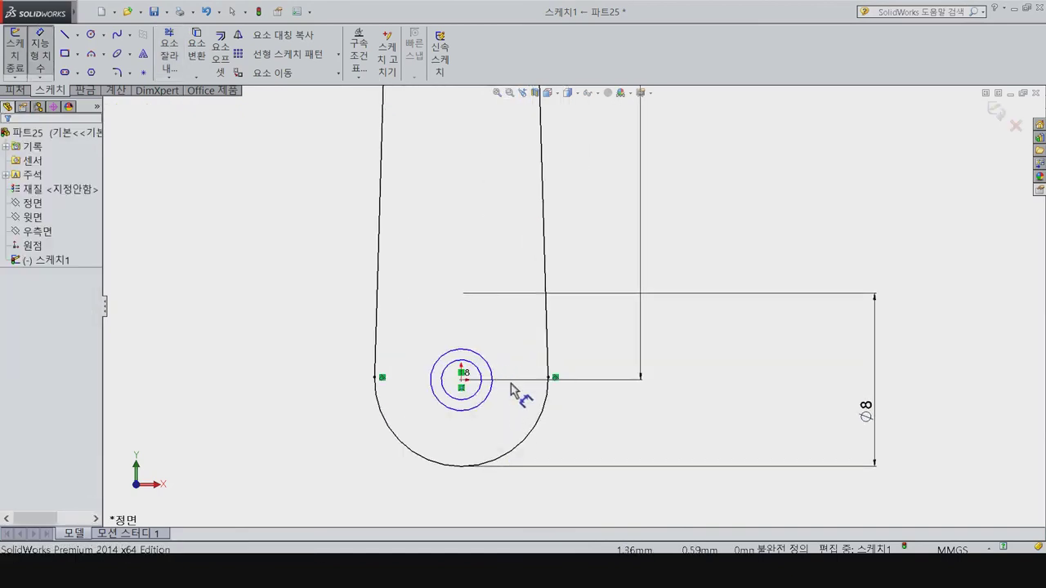
{"action": "left_click", "coordinate": [492, 374]}
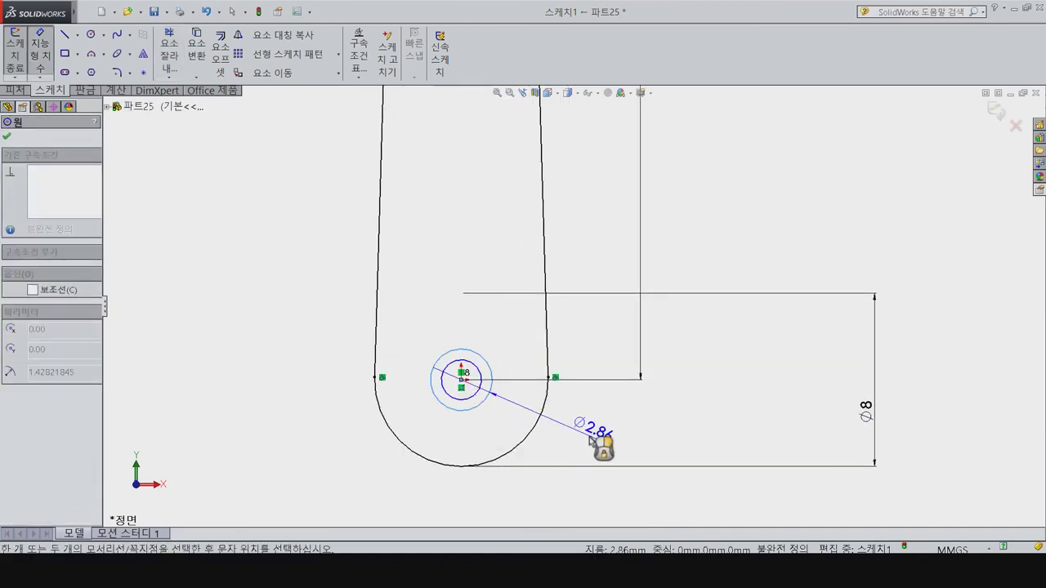
{"action": "left_click", "coordinate": [589, 437]}
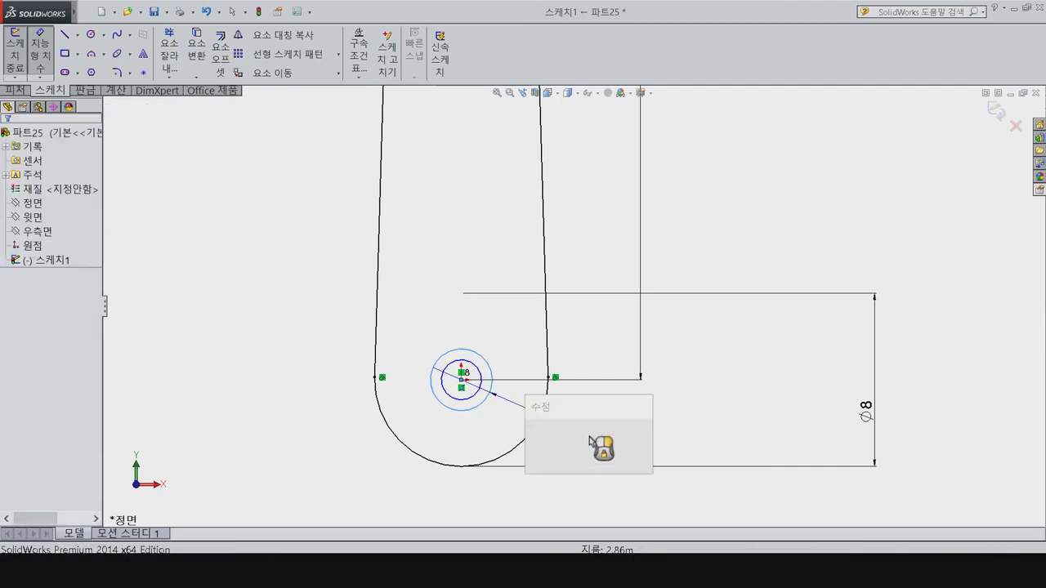
{"action": "type", "text": "6"}
{"action": "key", "text": "Return"}
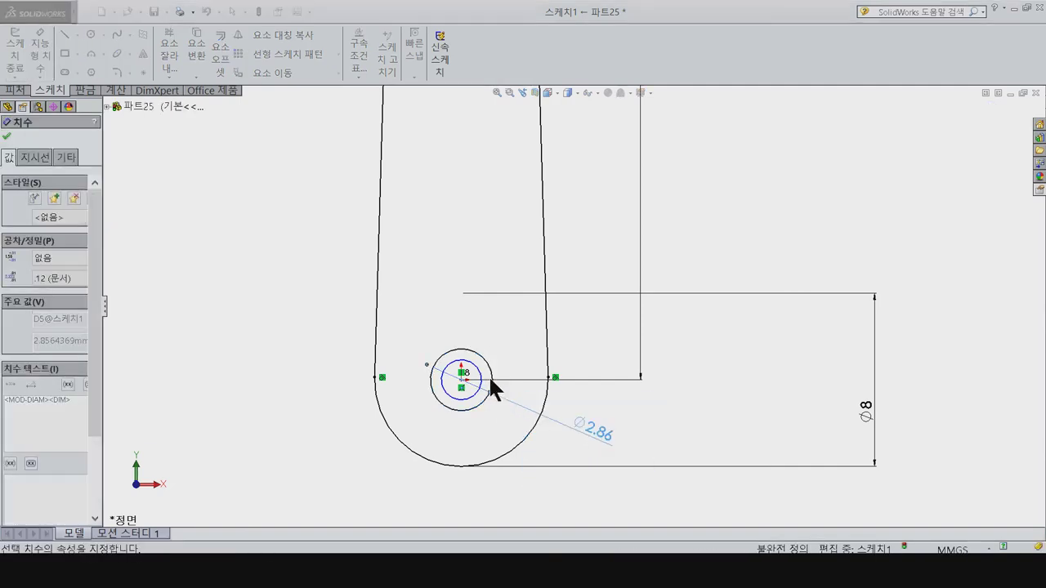
{"action": "left_click", "coordinate": [478, 365]}
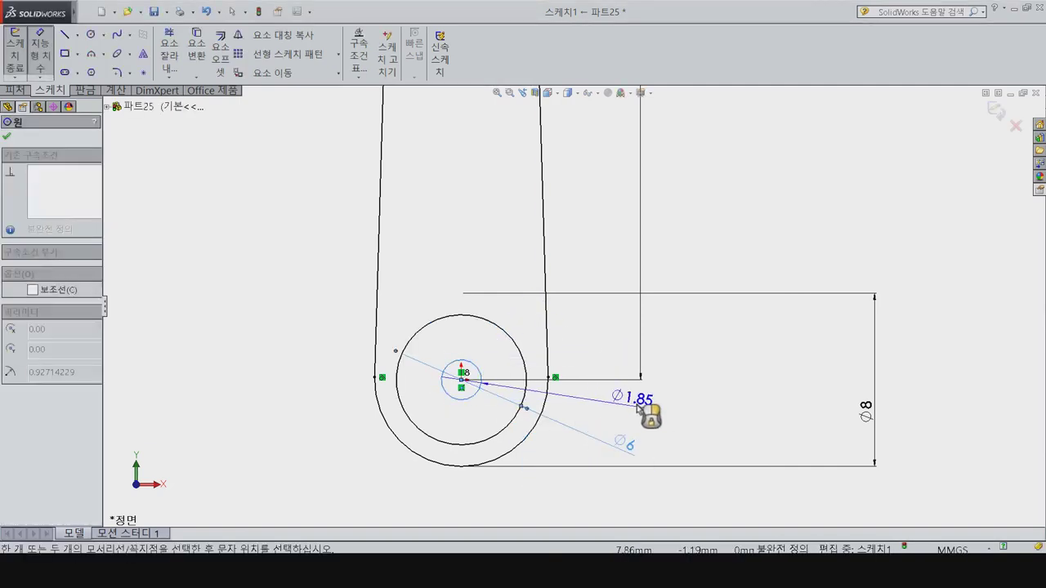
{"action": "left_click", "coordinate": [653, 418]}
{"action": "type", "text": "5"}
{"action": "key", "text": "Return"}
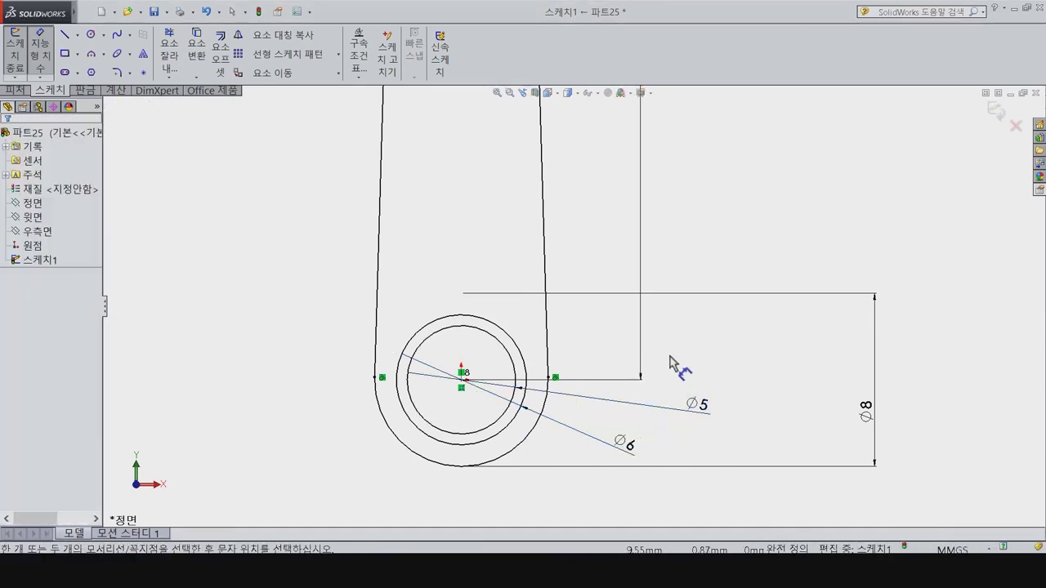
Step: Start an Extruded Boss/Base of the sketch with Mid Plane and 1.5 mm depth
{"action": "scroll", "coordinate": [691, 339], "scroll_direction": "up", "scroll_amount": 2}
{"action": "scroll", "coordinate": [707, 302], "scroll_direction": "up", "scroll_amount": 2}
{"action": "scroll", "coordinate": [709, 237], "scroll_direction": "up", "scroll_amount": 1}
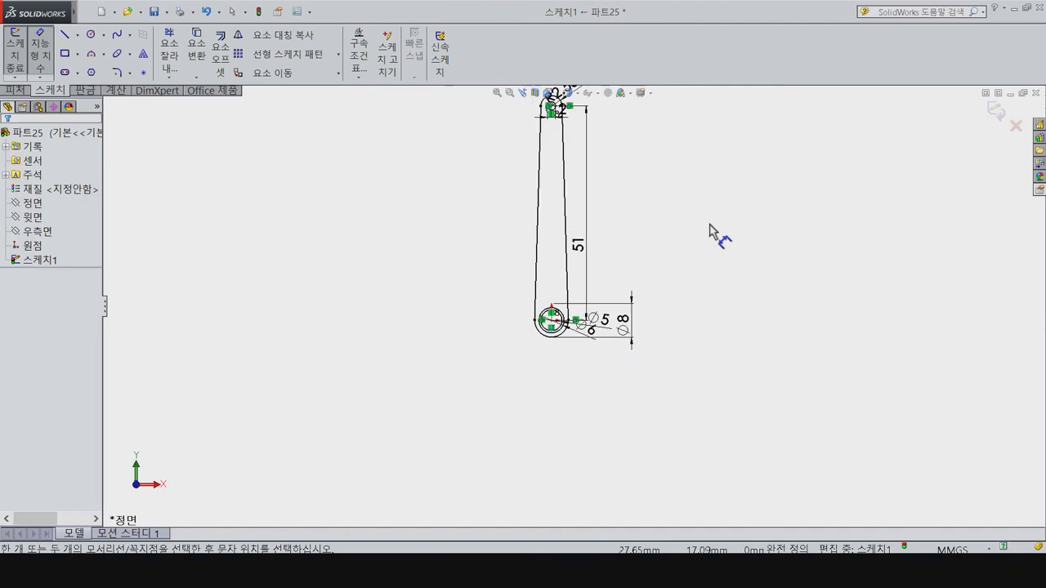
{"action": "scroll", "coordinate": [691, 163], "scroll_direction": "down", "scroll_amount": 2}
{"action": "left_click", "coordinate": [30, 92]}
{"action": "left_click", "coordinate": [18, 56]}
{"action": "left_click", "coordinate": [65, 214]}
{"action": "left_click", "coordinate": [66, 273]}
{"action": "type", "text": "1.5"}
{"action": "key", "text": "Return"}
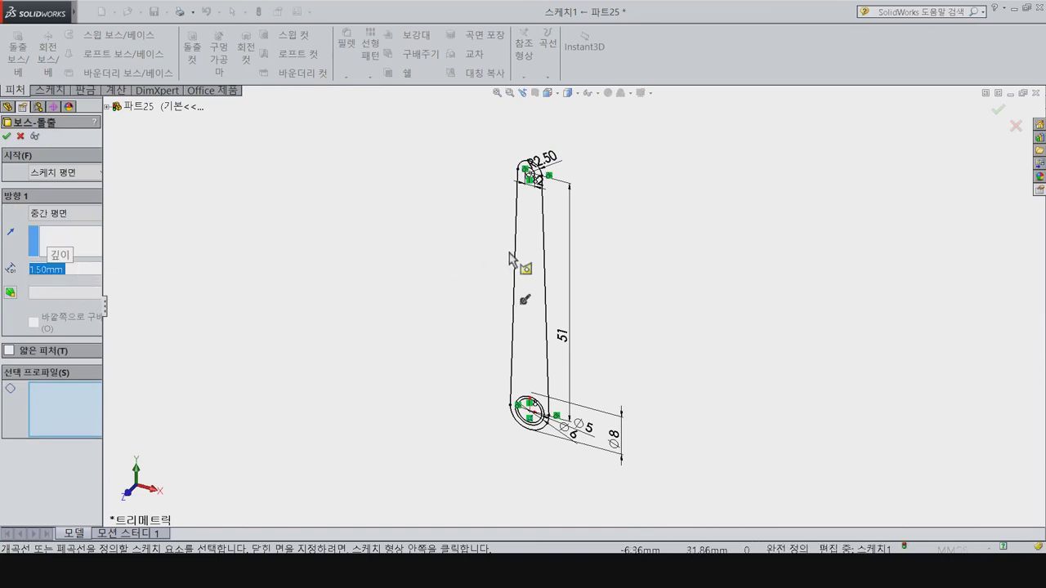
Step: Extrude the rod outline region 1.5 mm as Boss-Extrude1
{"action": "left_click", "coordinate": [515, 288]}
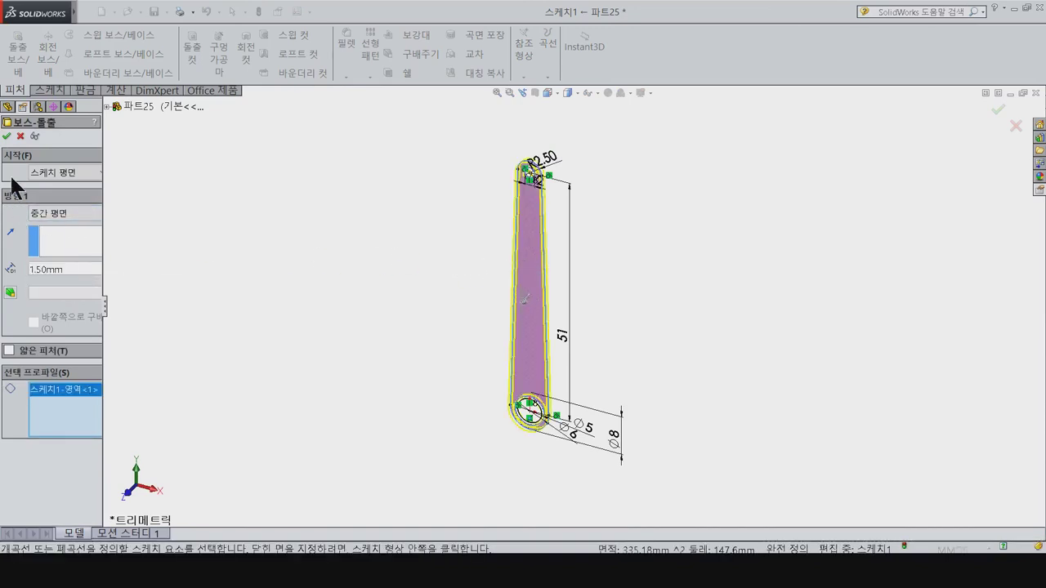
{"action": "left_click", "coordinate": [7, 137]}
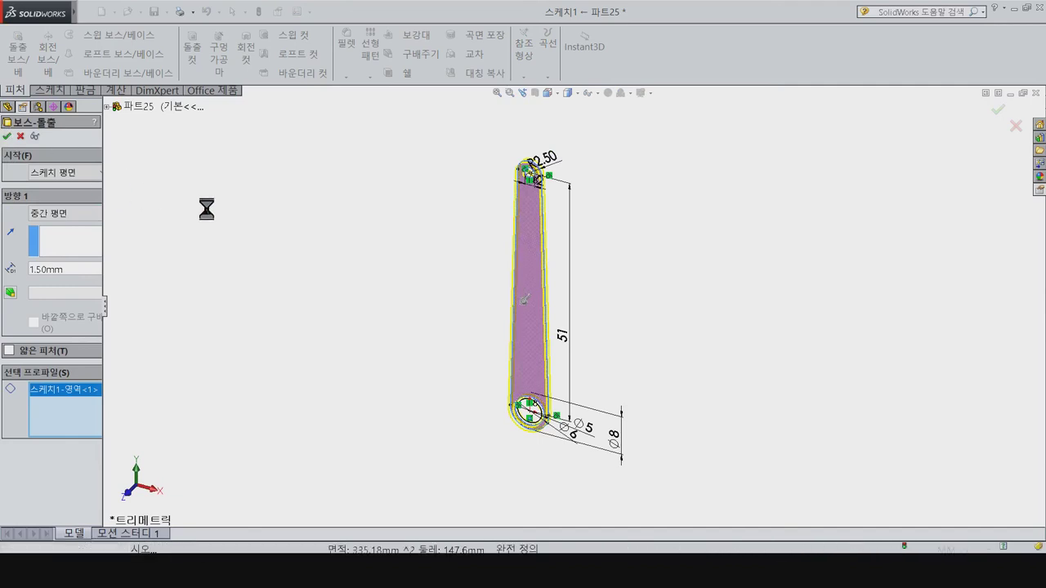
{"action": "left_click", "coordinate": [400, 273]}
Step: Add a 2 mm Mid Plane boss from Sketch1's ring region around the lower hole
{"action": "left_click", "coordinate": [3, 67]}
{"action": "left_click", "coordinate": [117, 290]}
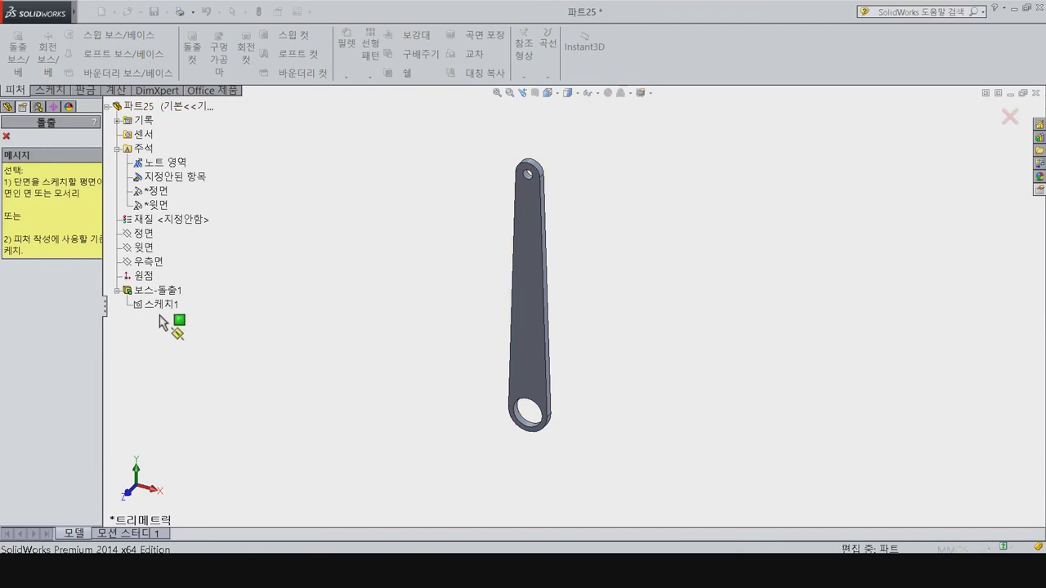
{"action": "left_click", "coordinate": [157, 304]}
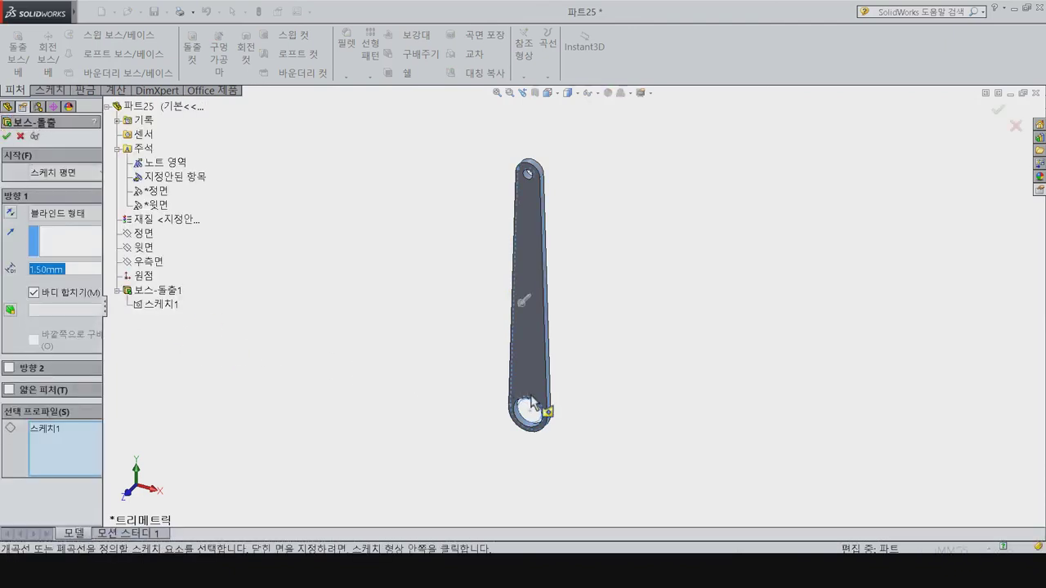
{"action": "scroll", "coordinate": [531, 402], "scroll_direction": "down", "scroll_amount": 3}
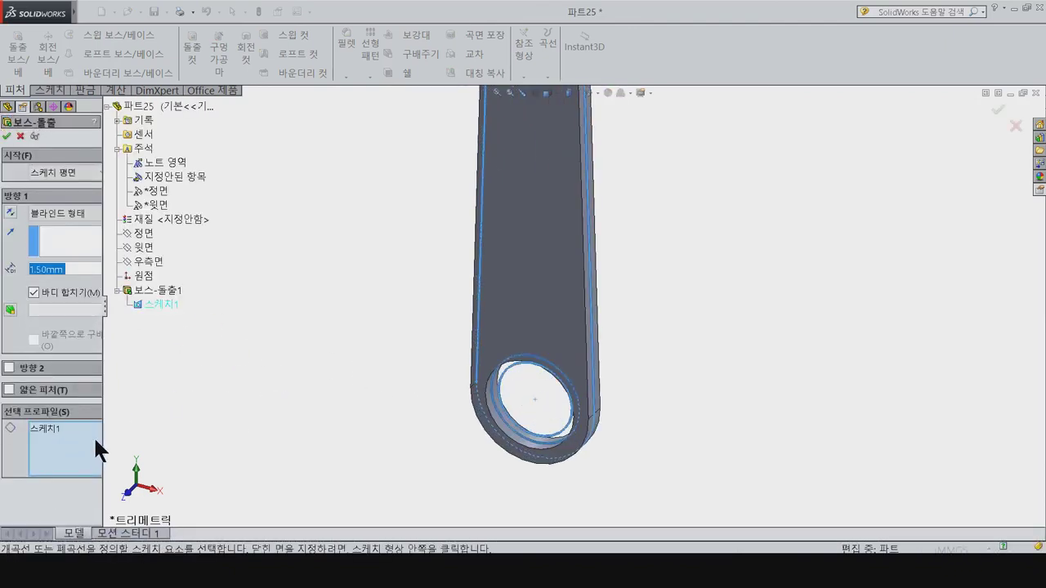
{"action": "right_click", "coordinate": [49, 430]}
{"action": "left_click", "coordinate": [155, 458]}
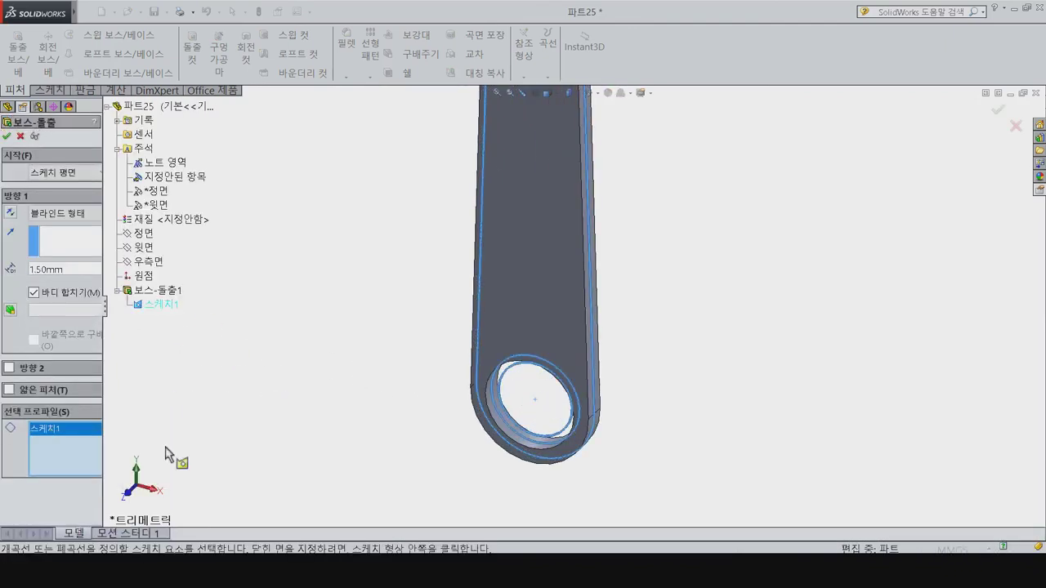
{"action": "left_click", "coordinate": [500, 384]}
{"action": "mouse_move", "coordinate": [361, 413]}
{"action": "middle_mouse_down"}
{"action": "mouse_move", "coordinate": [318, 401]}
{"action": "mouse_move", "coordinate": [302, 429]}
{"action": "middle_mouse_up"}
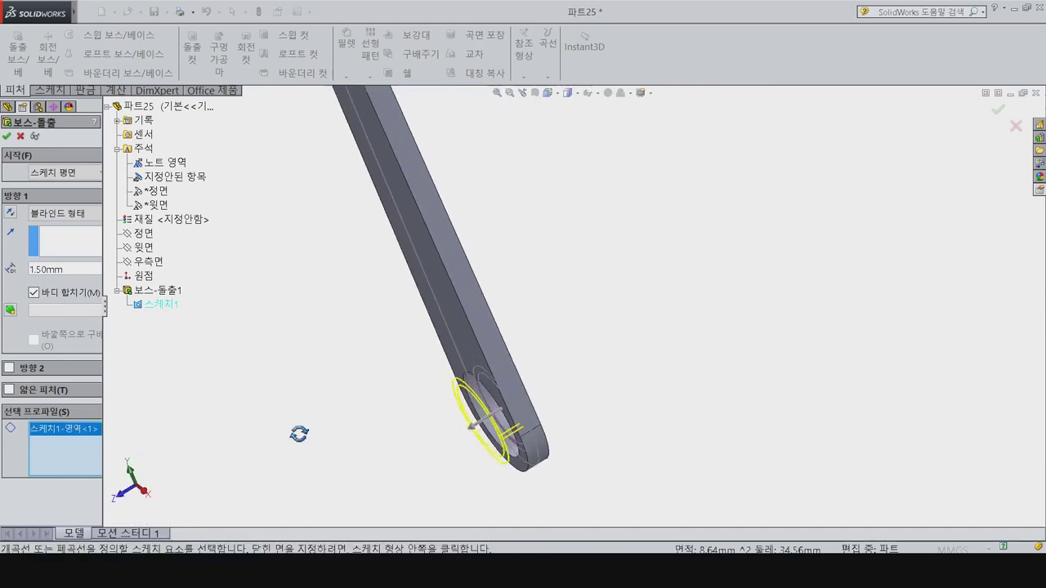
{"action": "left_click", "coordinate": [76, 214]}
{"action": "left_click", "coordinate": [67, 285]}
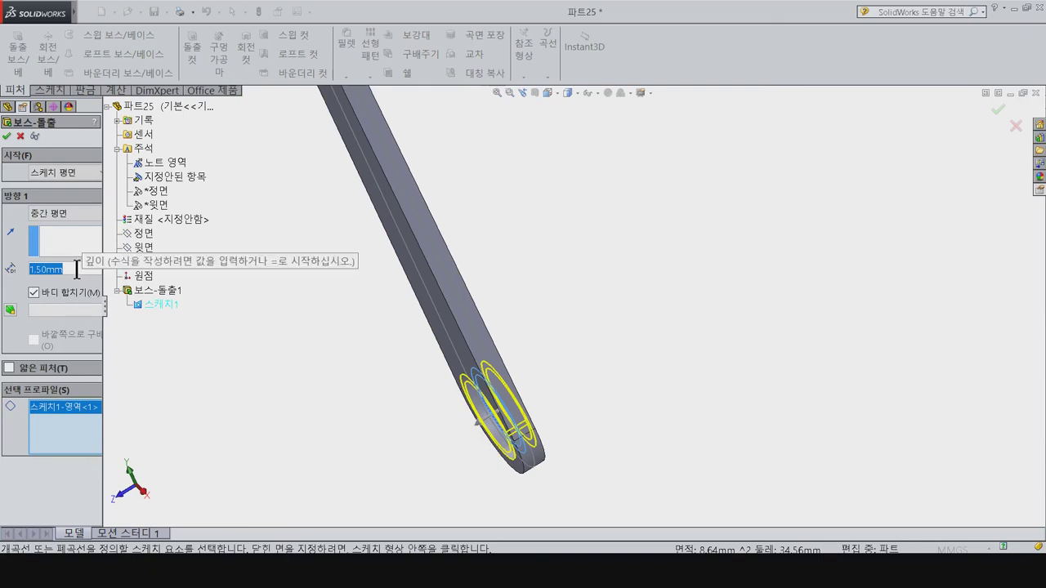
{"action": "scroll", "coordinate": [76, 269], "scroll_direction": "up", "scroll_amount": 1}
{"action": "left_click", "coordinate": [12, 130]}
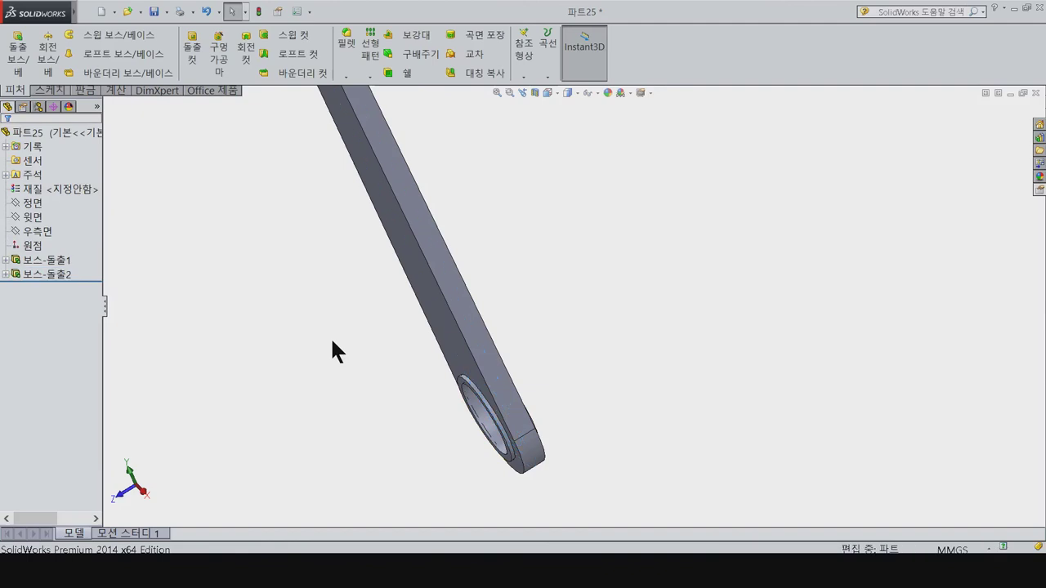
{"action": "key", "text": "ctrl+7"}
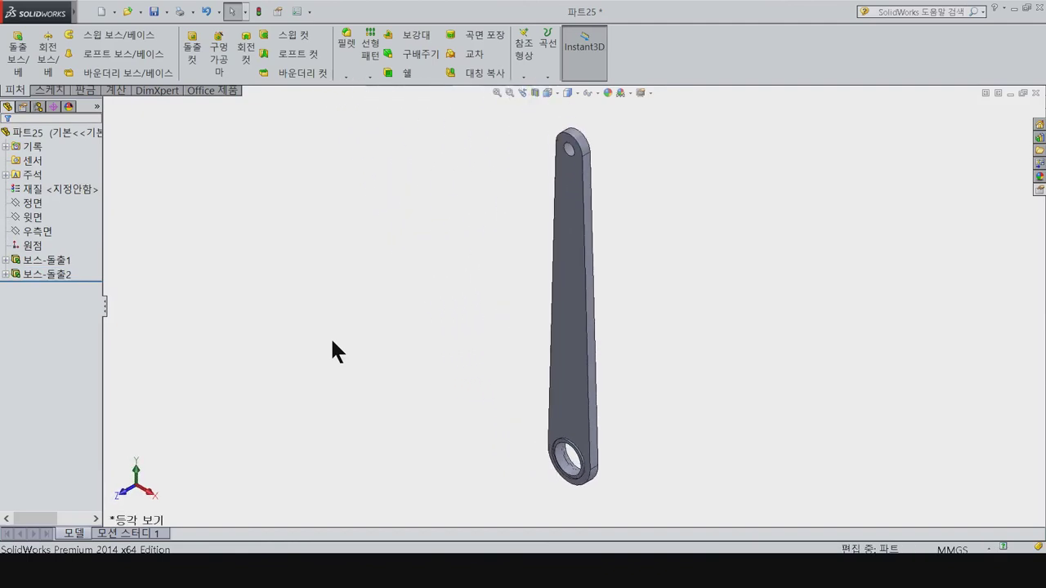
Step: Save the part as 17_Piston Con Rod
{"action": "left_click", "coordinate": [153, 12]}
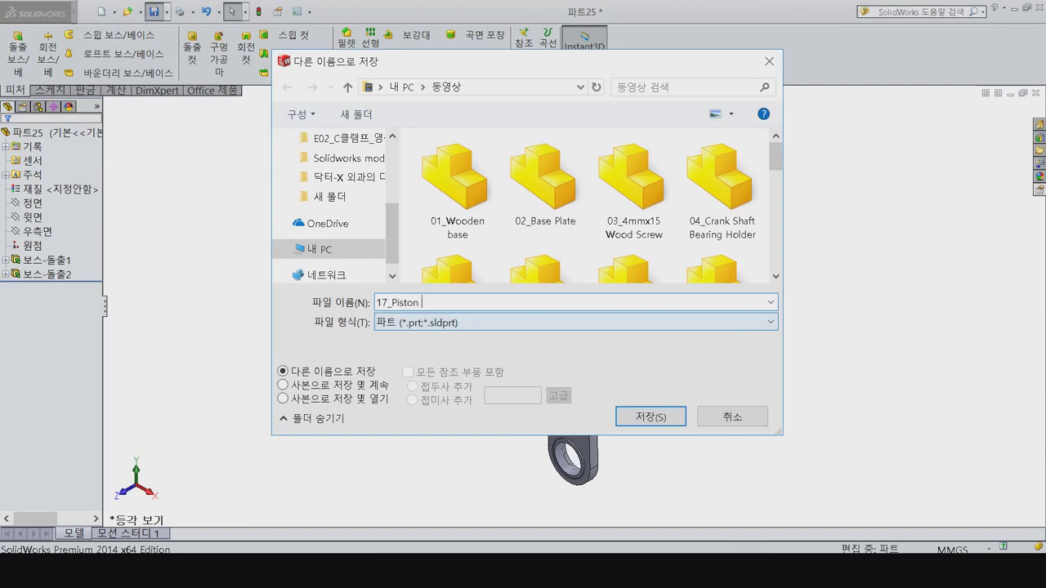
{"action": "type", "text": "17_Piston Con Ro"}
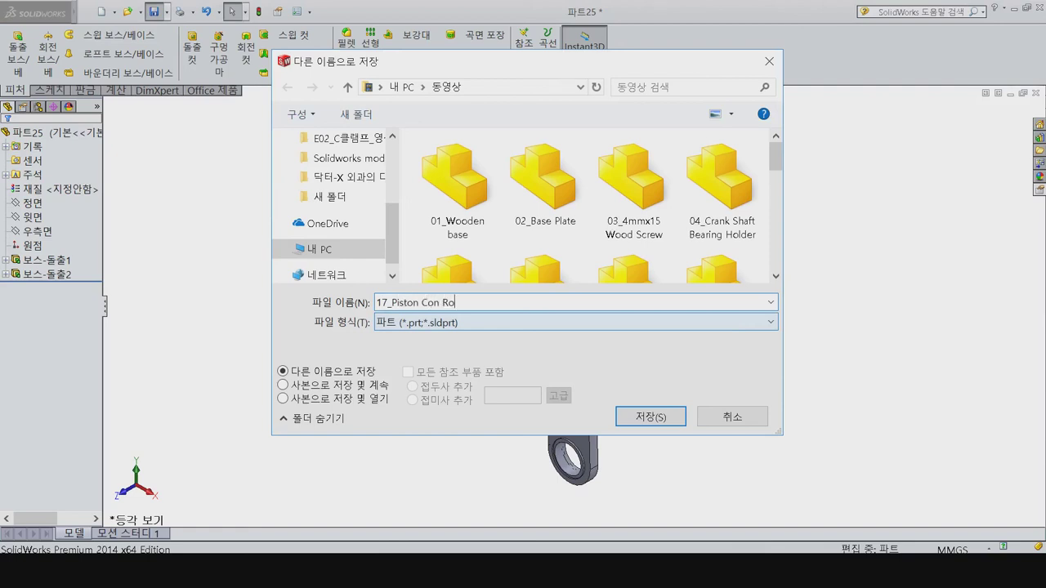
{"action": "type", "text": "d"}
{"action": "key", "text": "Return"}
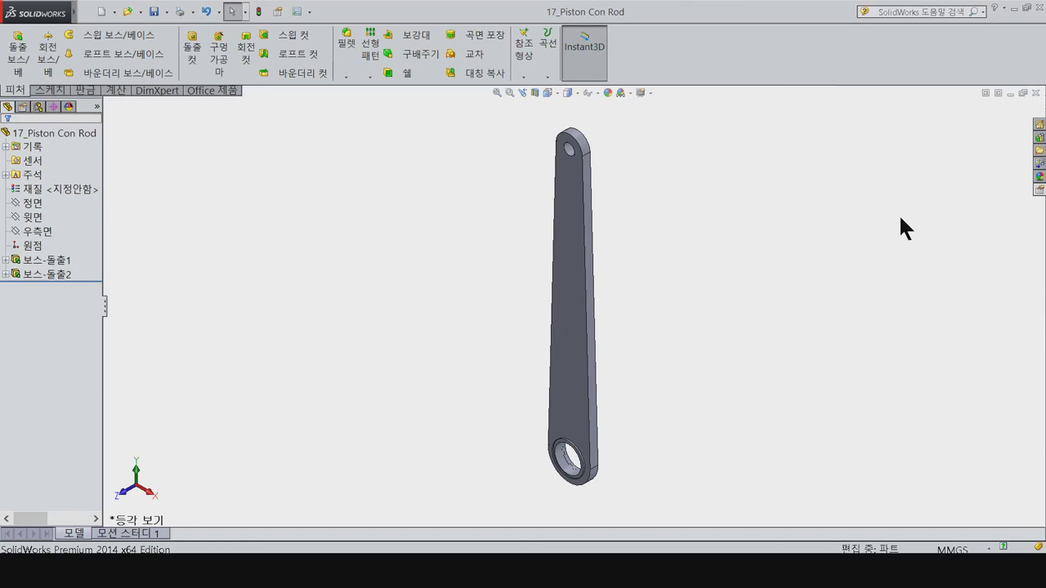
Step: Close the saved part and create a new blank part document
{"action": "key", "text": "ctrl+w"}
{"action": "left_click", "coordinate": [101, 11]}
{"action": "left_click", "coordinate": [449, 474]}
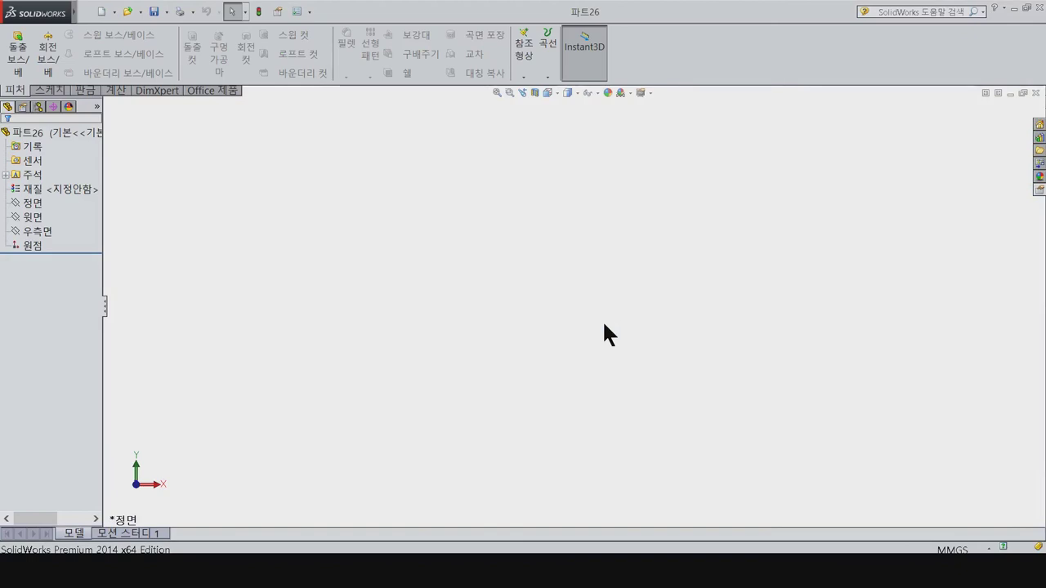
Step: Sketch a closed stepped line profile on the Front plane, starting and ending at the origin
{"action": "left_click", "coordinate": [32, 204]}
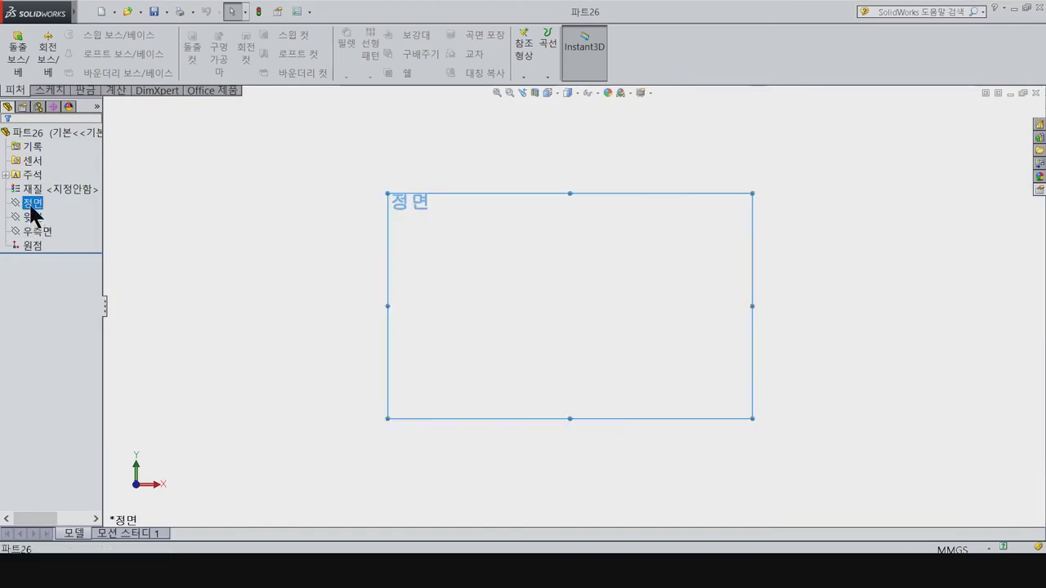
{"action": "left_click", "coordinate": [52, 190]}
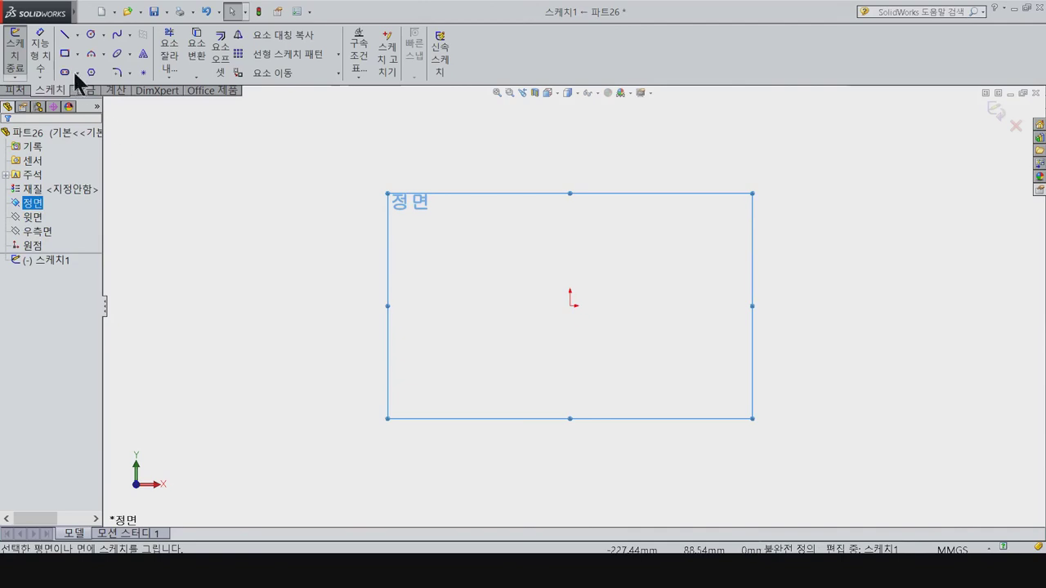
{"action": "left_click", "coordinate": [66, 33]}
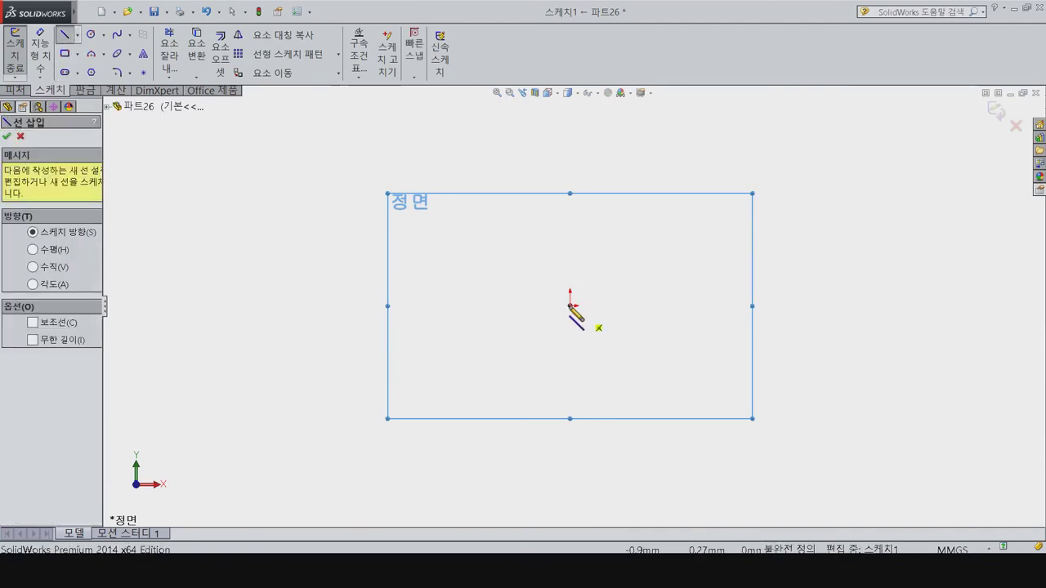
{"action": "left_click", "coordinate": [569, 304]}
{"action": "left_click", "coordinate": [513, 305]}
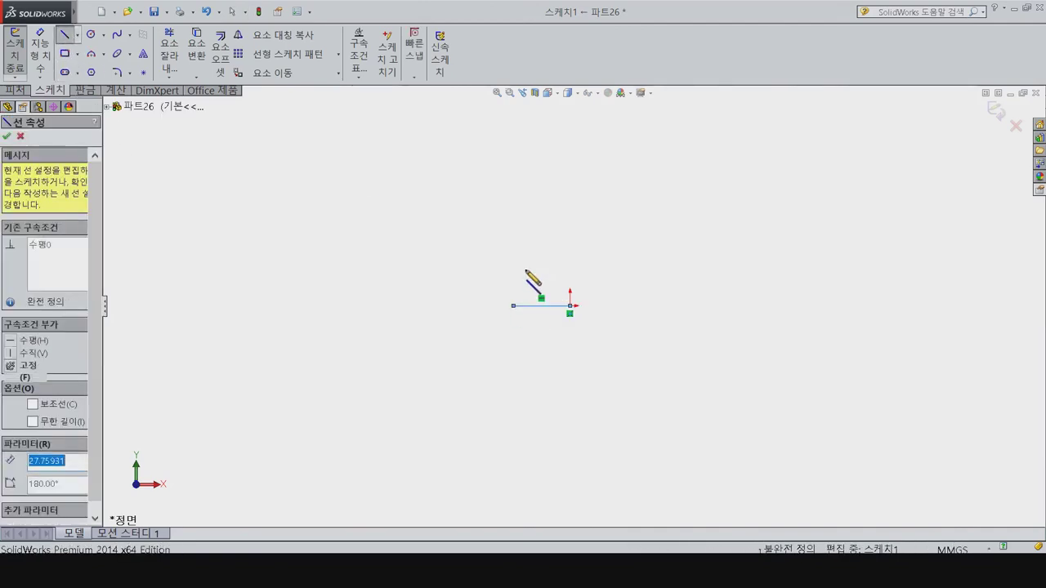
{"action": "left_click", "coordinate": [514, 216]}
{"action": "left_click", "coordinate": [467, 216]}
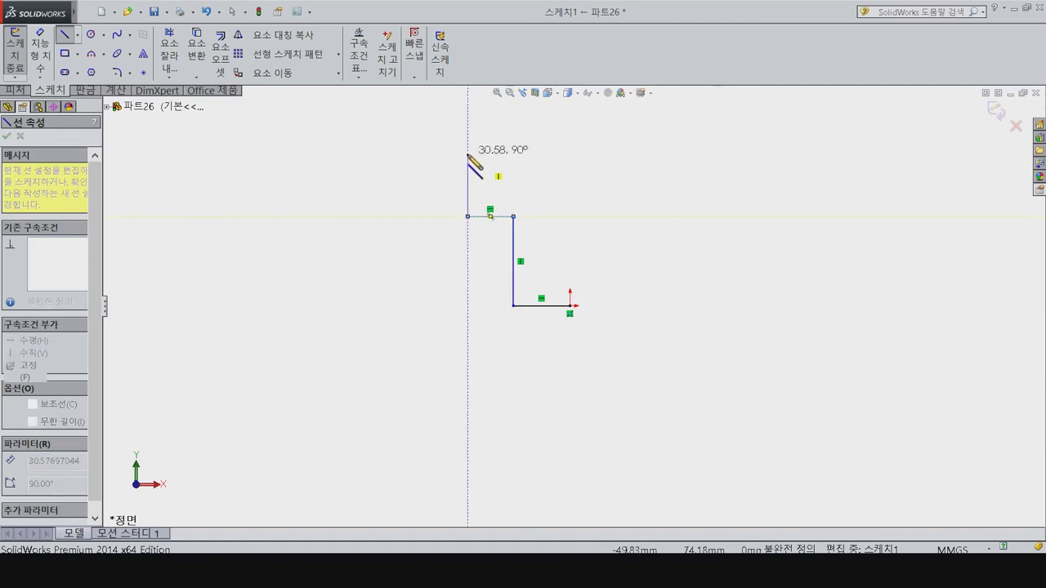
{"action": "left_click", "coordinate": [570, 159]}
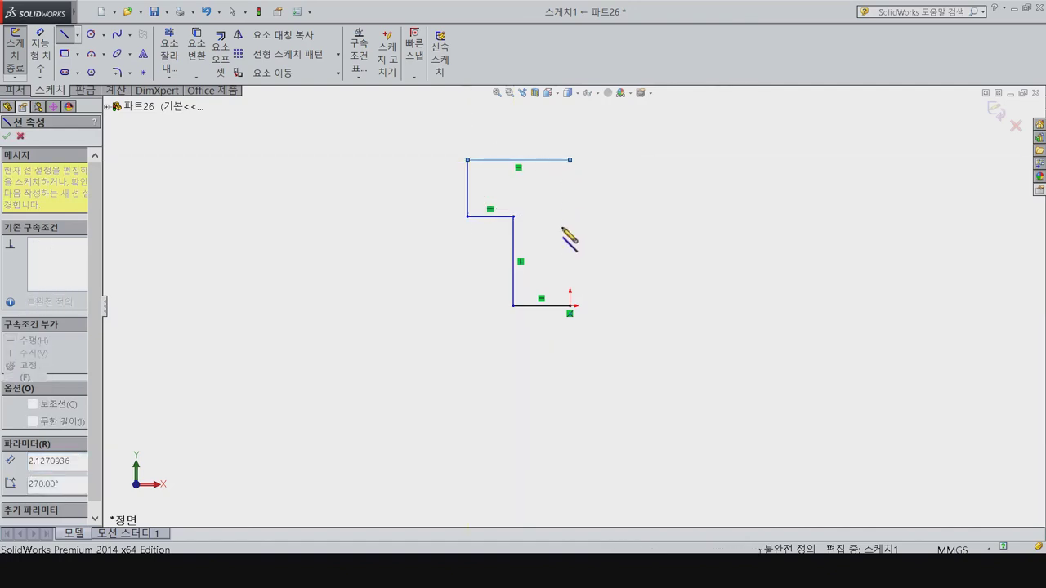
{"action": "left_click", "coordinate": [569, 306]}
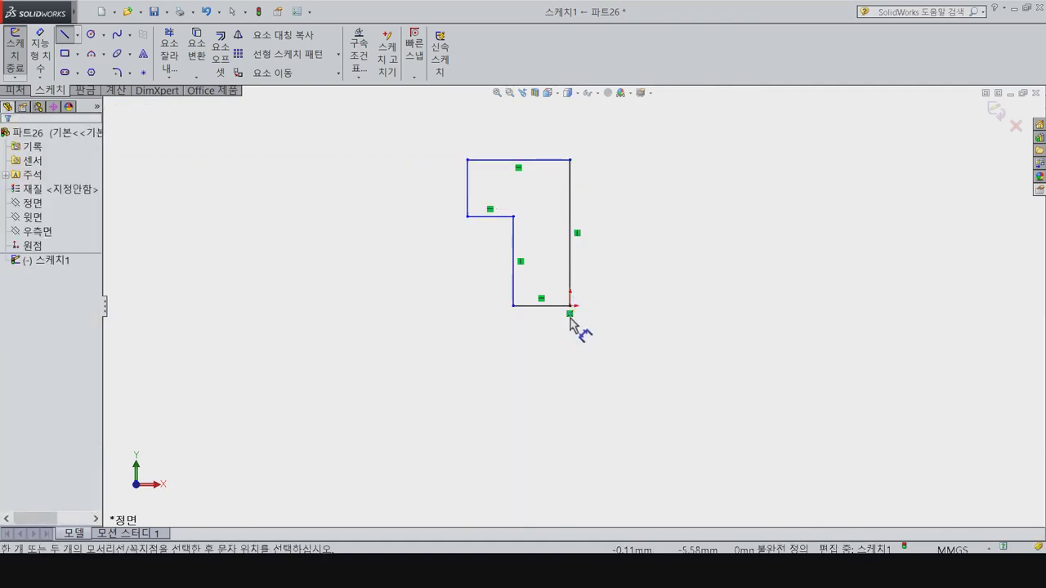
Step: Dimension the bottom line to 1.5 and the shank height to 5
{"action": "key", "text": "d"}
{"action": "left_click", "coordinate": [555, 306]}
{"action": "left_click", "coordinate": [582, 371]}
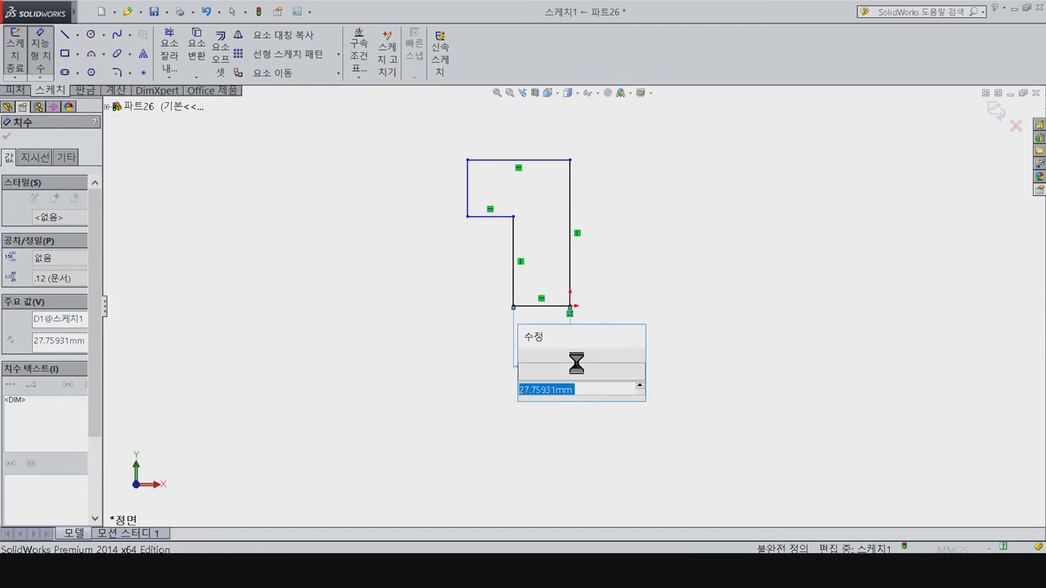
{"action": "type", "text": "11"}
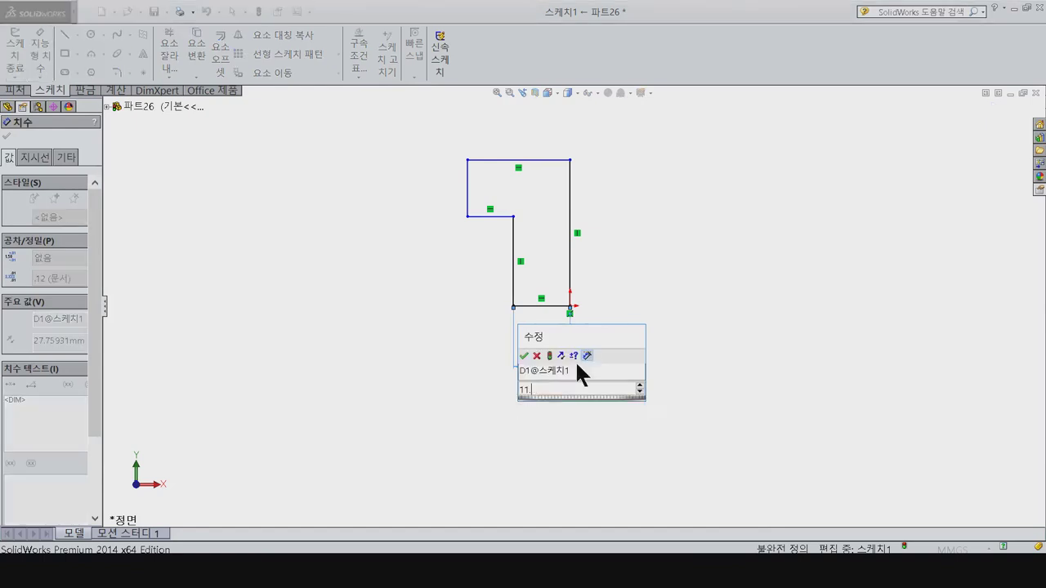
{"action": "key", "text": "BackSpace"}
{"action": "type", "text": ".5"}
{"action": "key", "text": "Return"}
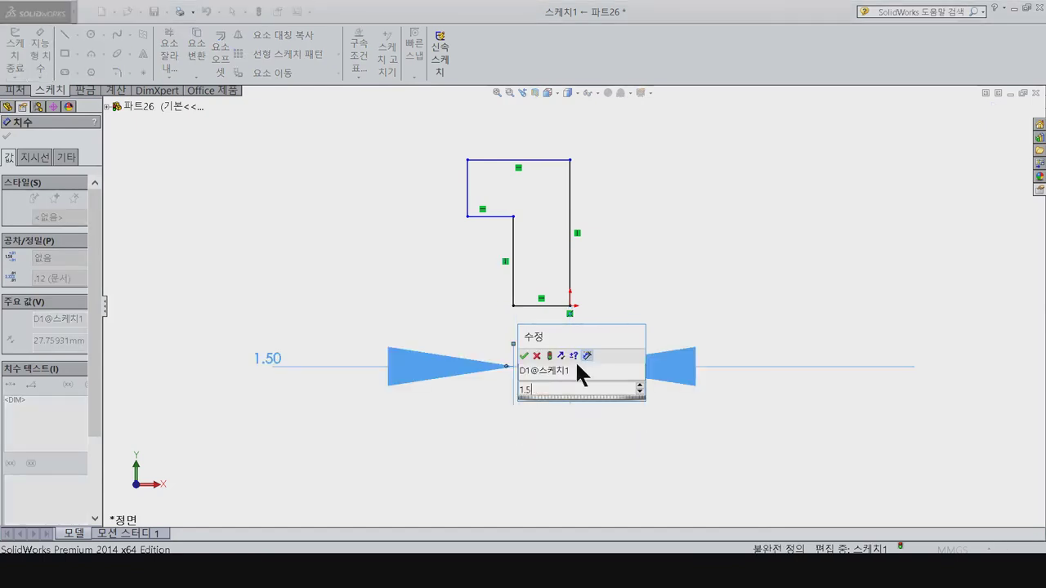
{"action": "left_click", "coordinate": [512, 286]}
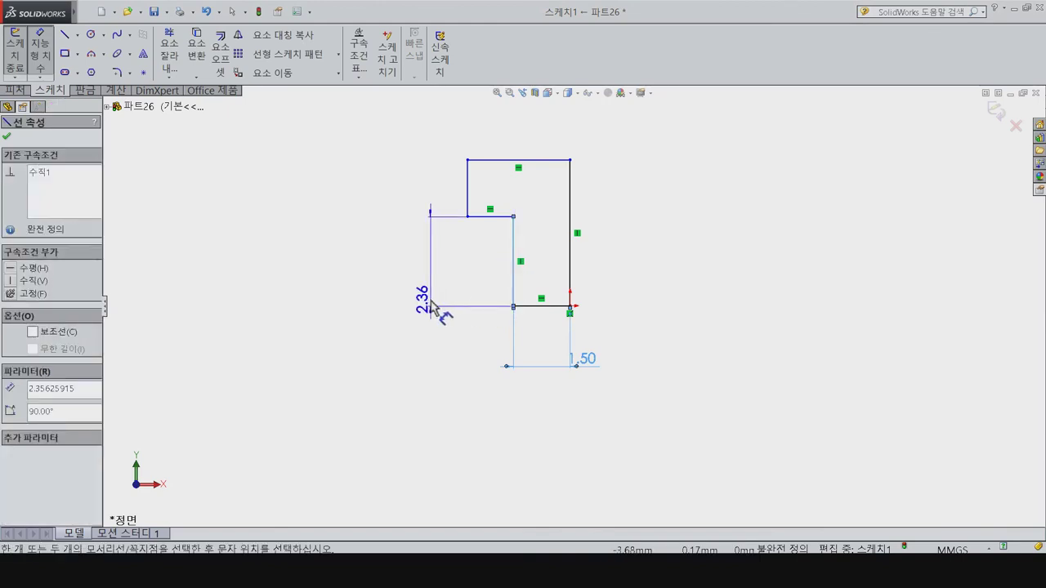
{"action": "left_click", "coordinate": [430, 312]}
{"action": "type", "text": "5"}
{"action": "key", "text": "Return"}
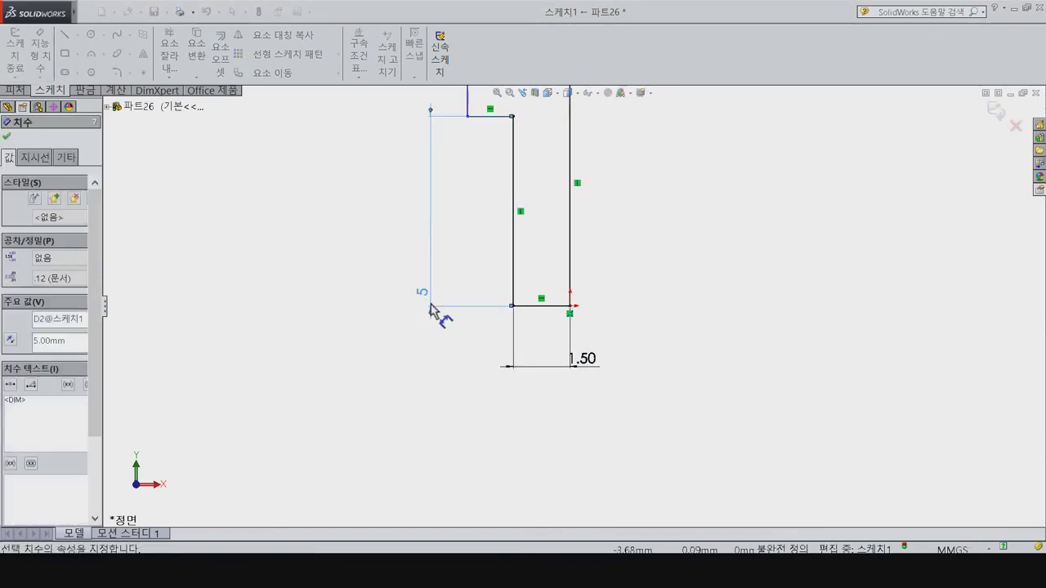
Step: Dimension the head's top edge to 2.75 and its side edge to 2.50
{"action": "scroll", "coordinate": [592, 257], "scroll_direction": "up", "scroll_amount": 2}
{"action": "scroll", "coordinate": [564, 233], "scroll_direction": "down", "scroll_amount": 2}
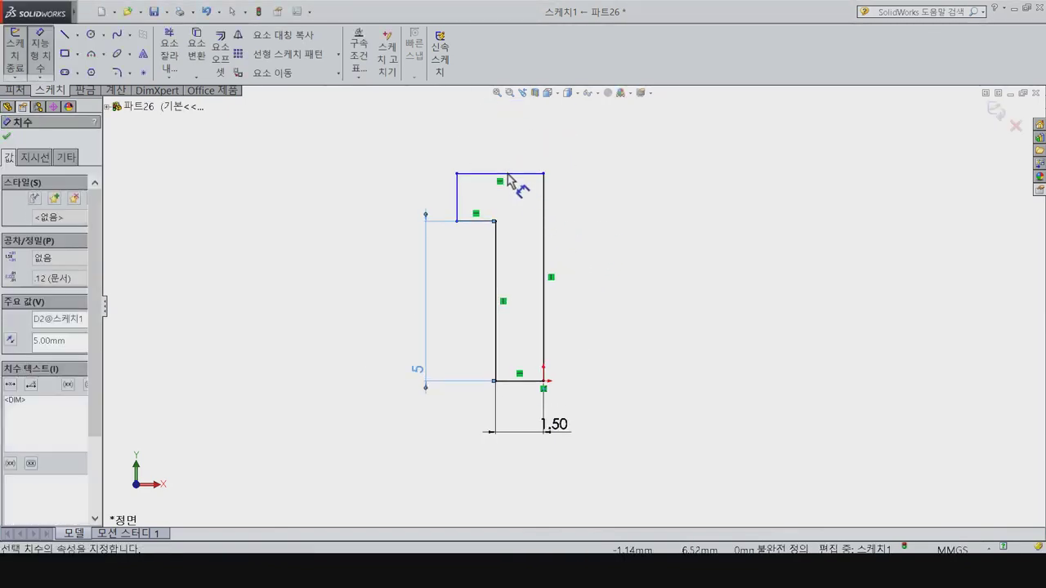
{"action": "left_click", "coordinate": [508, 173]}
{"action": "left_click", "coordinate": [530, 137]}
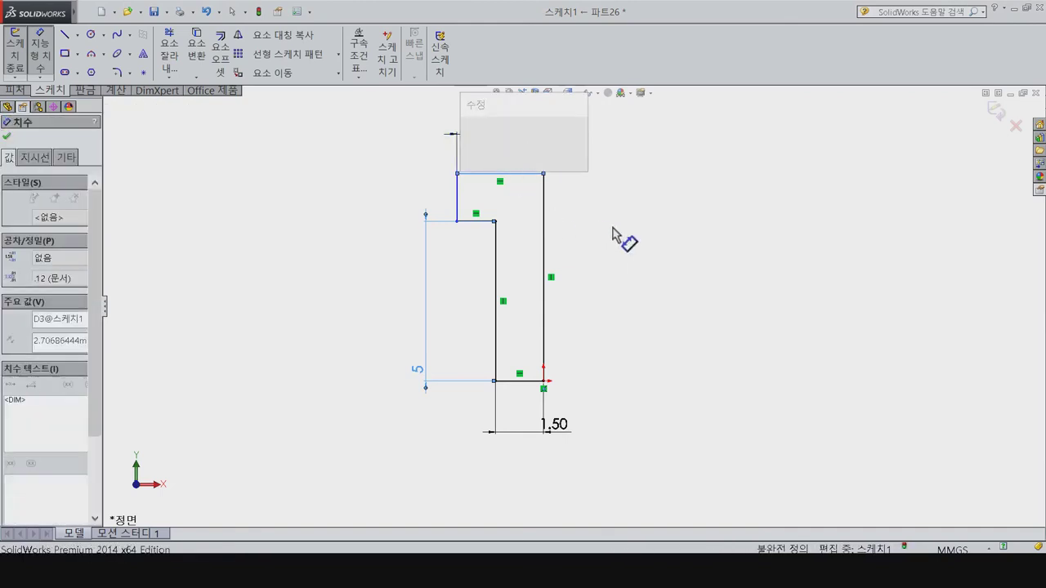
{"action": "key", "text": "BackSpace"}
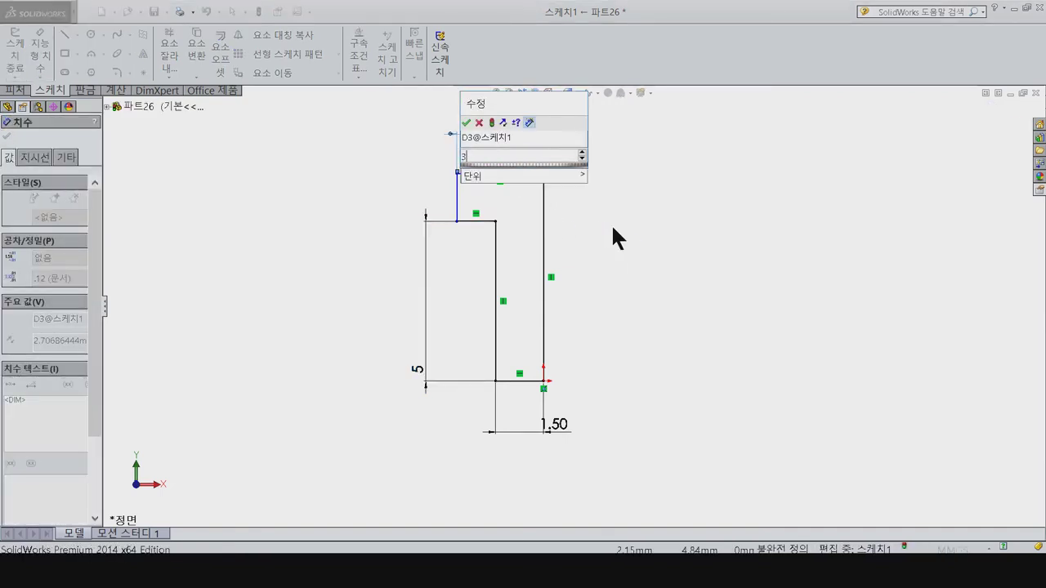
{"action": "type", "text": "2"}
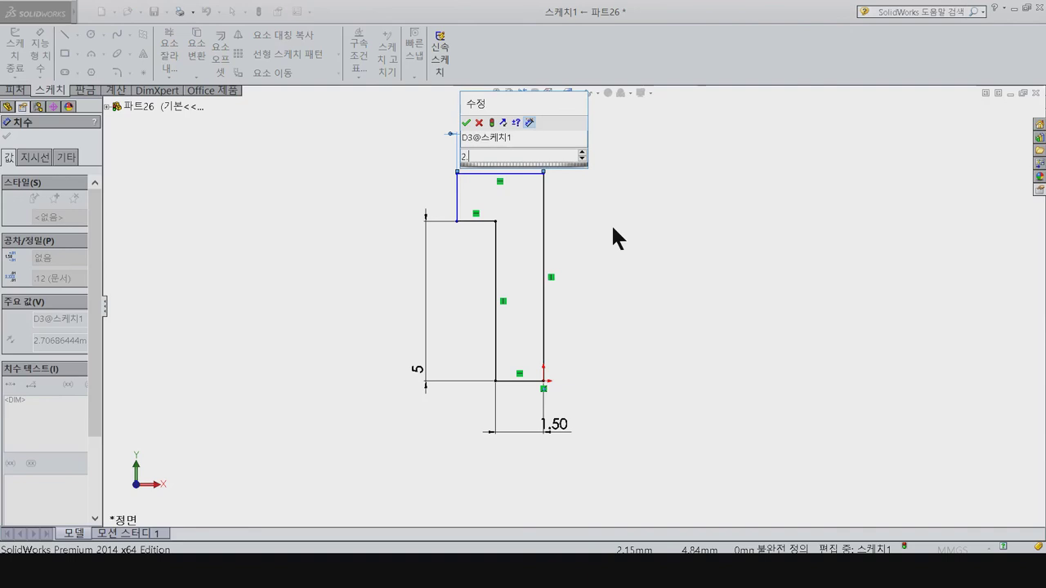
{"action": "type", "text": ".75"}
{"action": "key", "text": "Escape"}
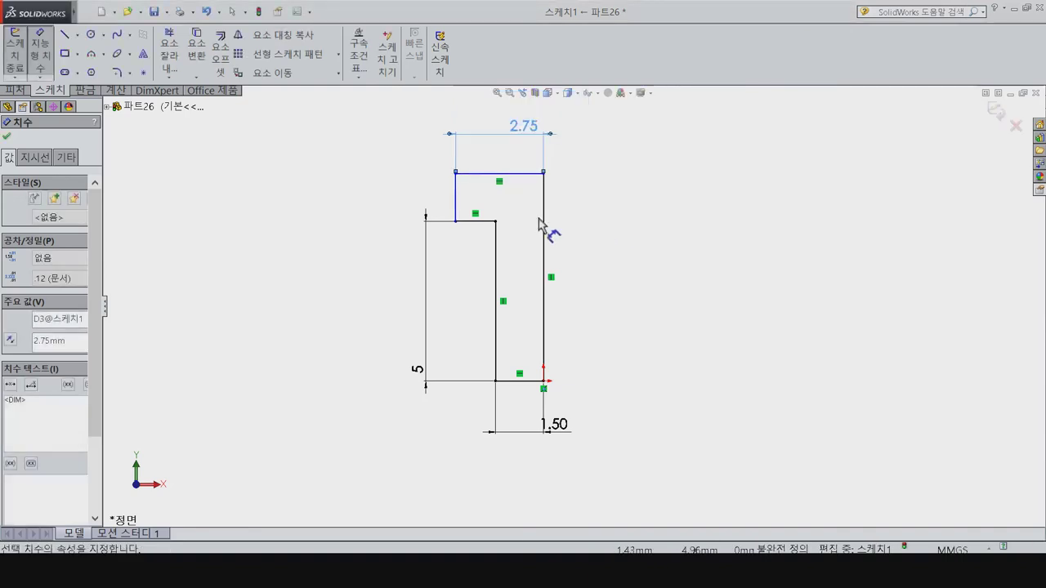
{"action": "left_click", "coordinate": [457, 214]}
{"action": "left_click", "coordinate": [401, 217]}
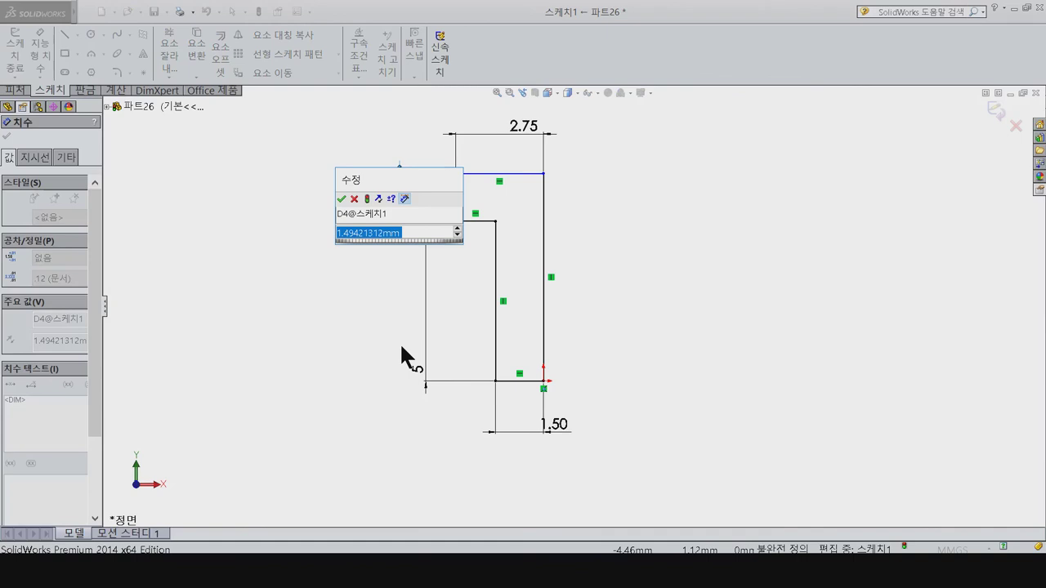
{"action": "type", "text": "1.5"}
{"action": "key", "text": "Return"}
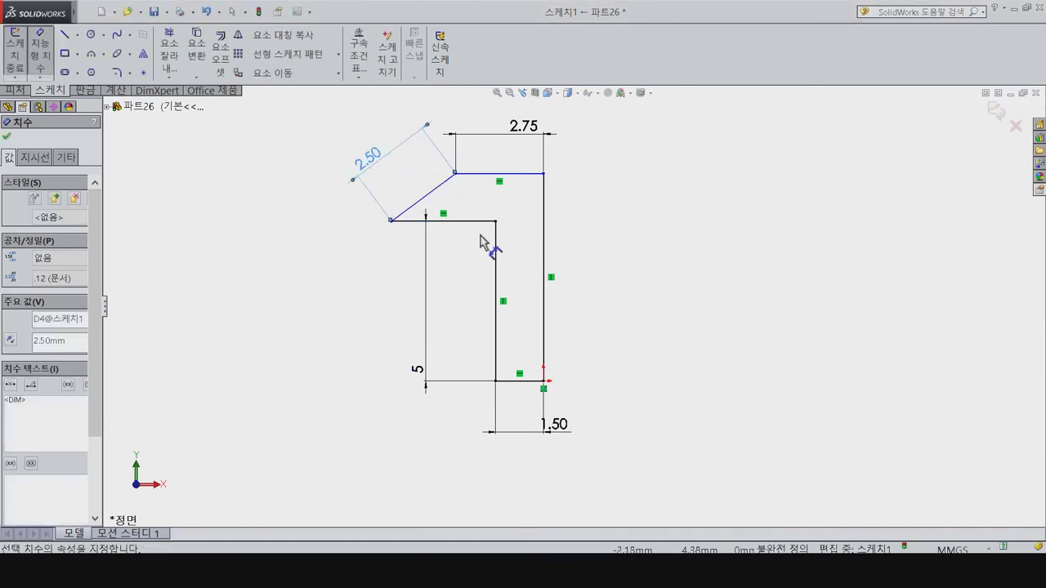
{"action": "key", "text": "Escape"}
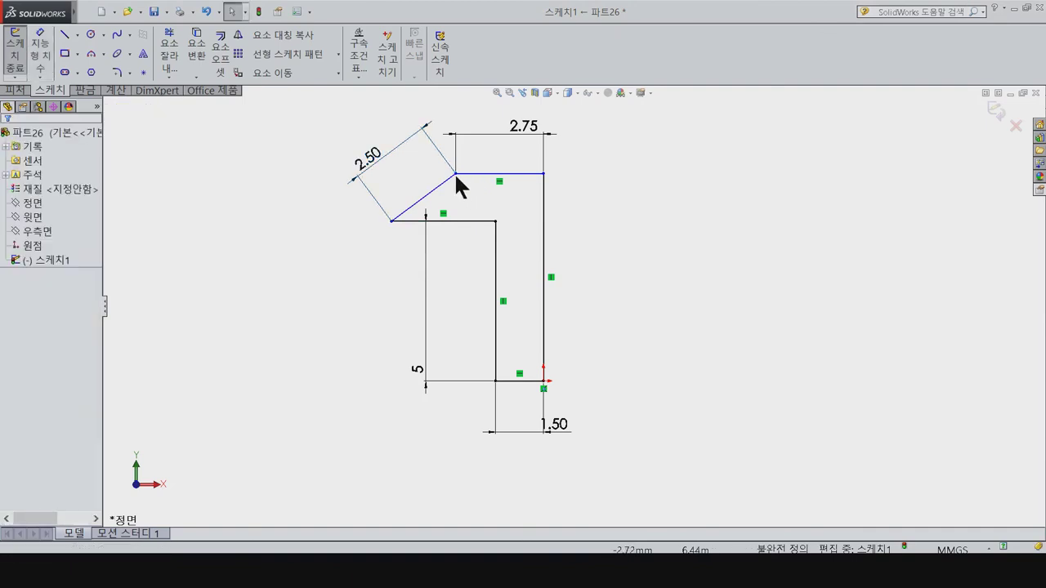
Step: Make the slanted head edges horizontal and vertical so the sketch becomes fully defined
{"action": "left_click", "coordinate": [442, 183]}
{"action": "left_click", "coordinate": [401, 190]}
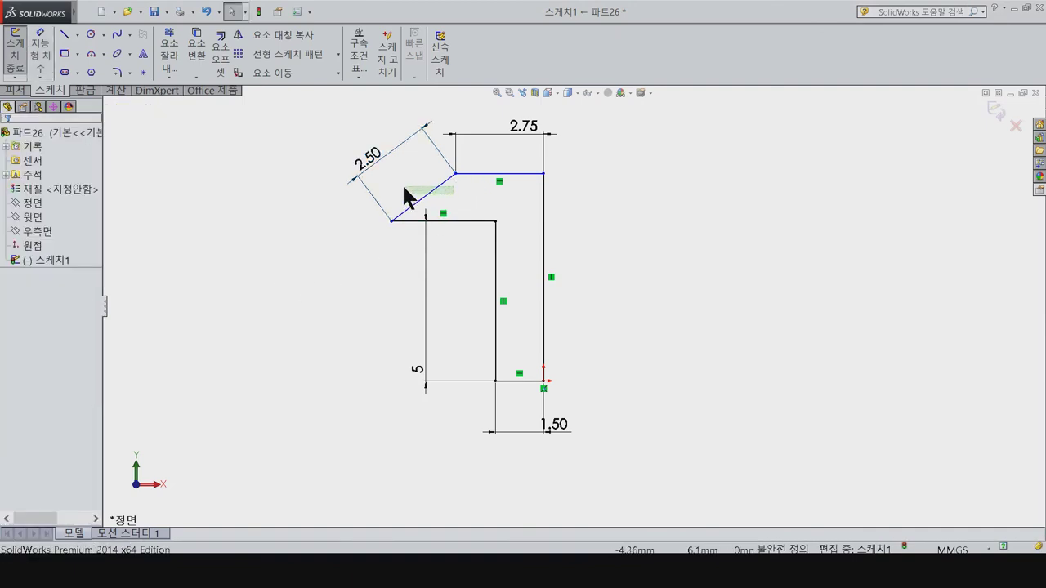
{"action": "left_click", "coordinate": [401, 219]}
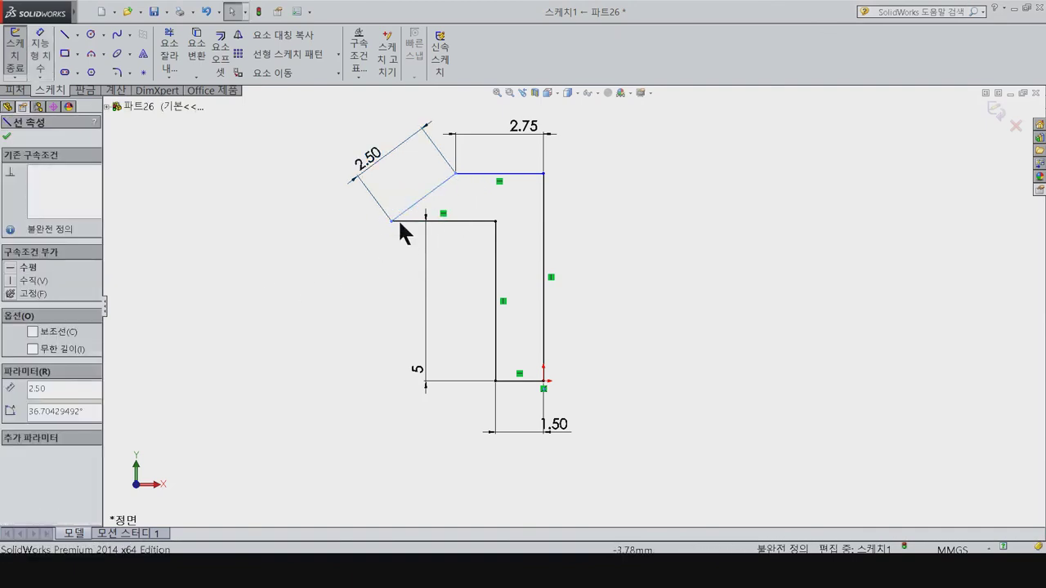
{"action": "left_click", "coordinate": [12, 278]}
{"action": "left_click", "coordinate": [461, 295]}
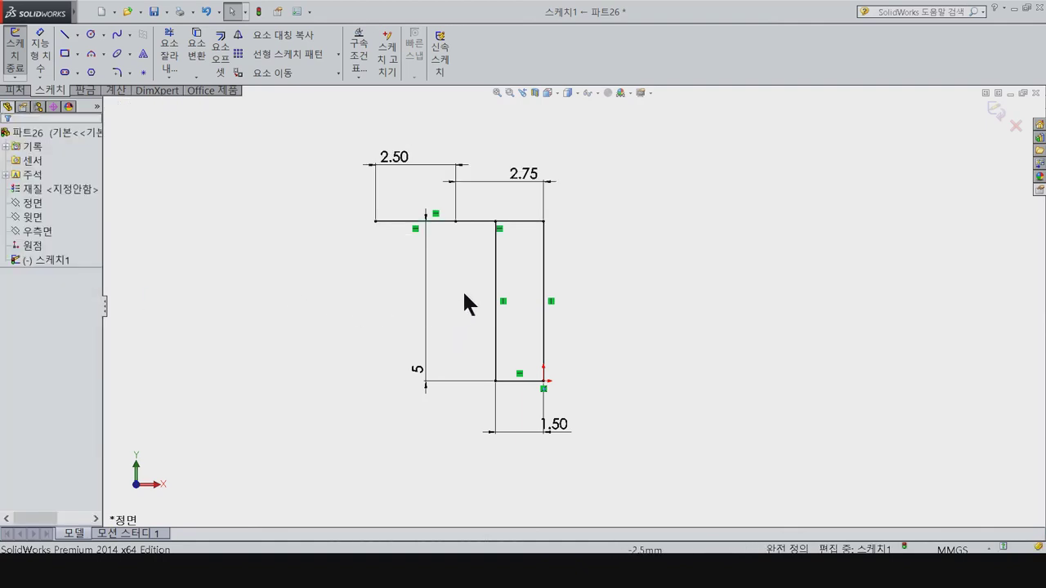
{"action": "left_click_drag", "start_coordinate": [455, 222], "coordinate": [440, 219]}
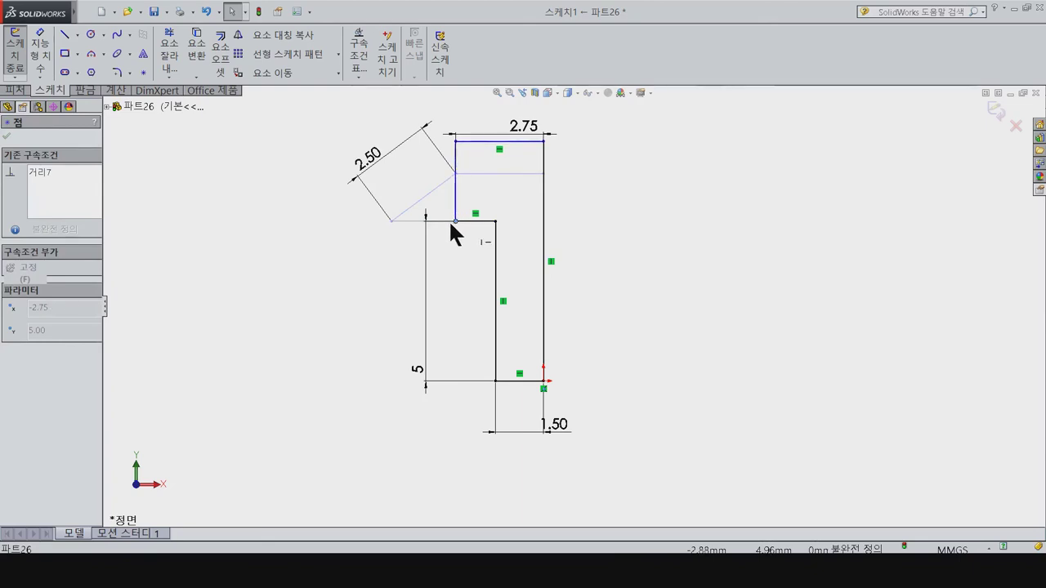
{"action": "left_click_drag", "start_coordinate": [438, 217], "coordinate": [450, 219]}
{"action": "left_click", "coordinate": [452, 197]}
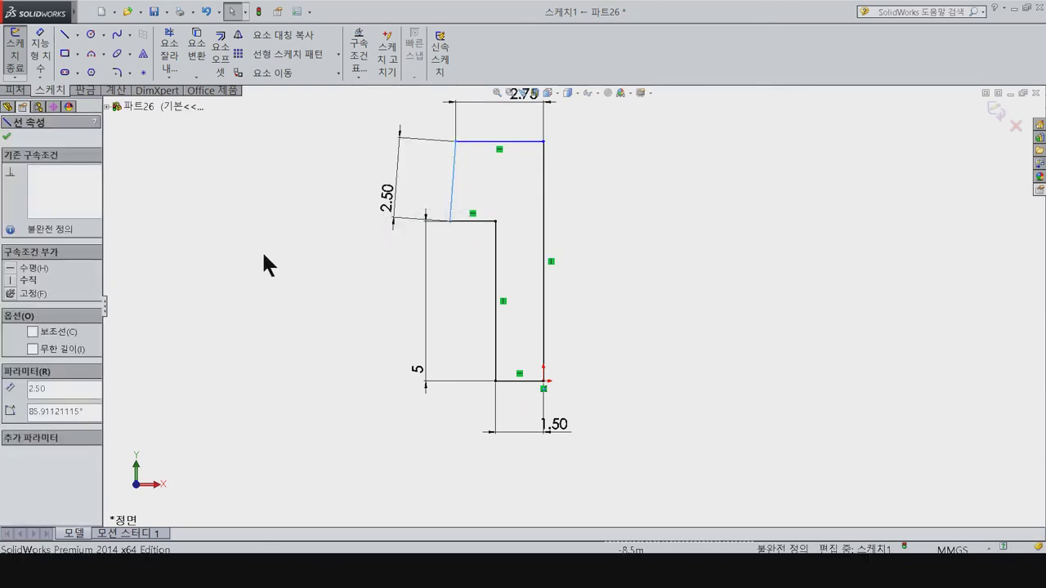
{"action": "left_click", "coordinate": [29, 280]}
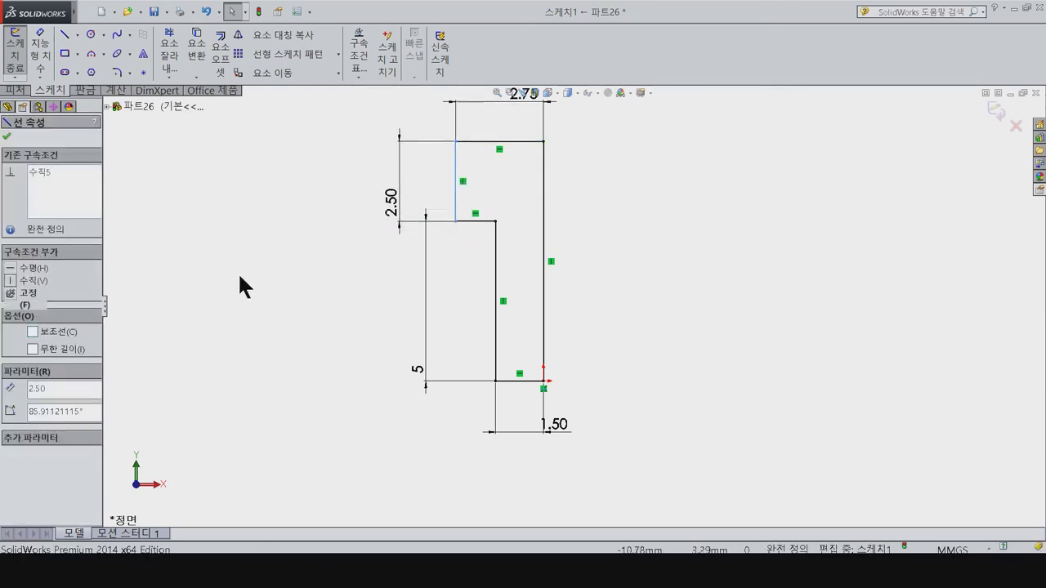
{"action": "left_click", "coordinate": [442, 281]}
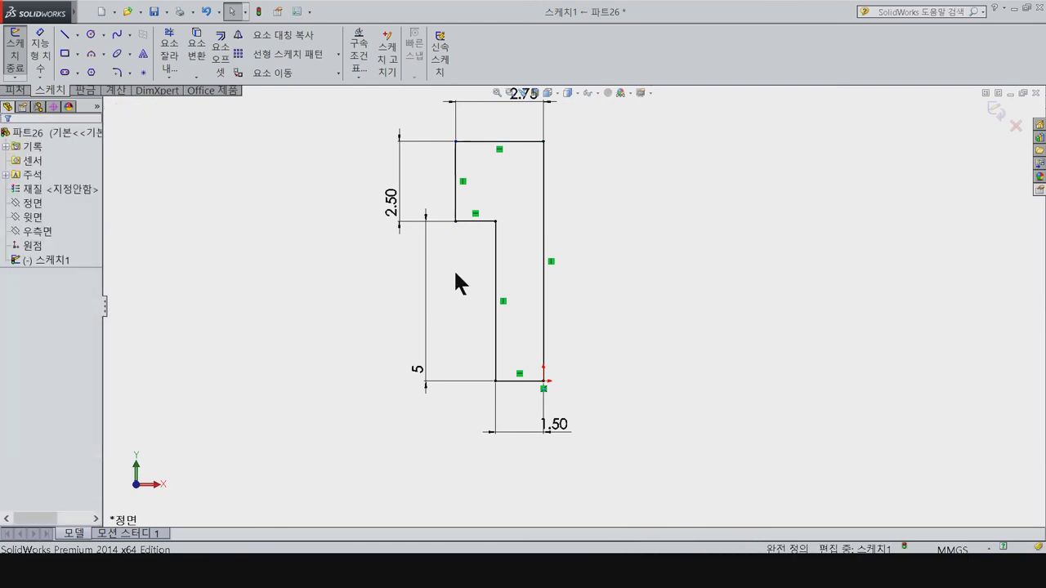
{"action": "left_click", "coordinate": [14, 89]}
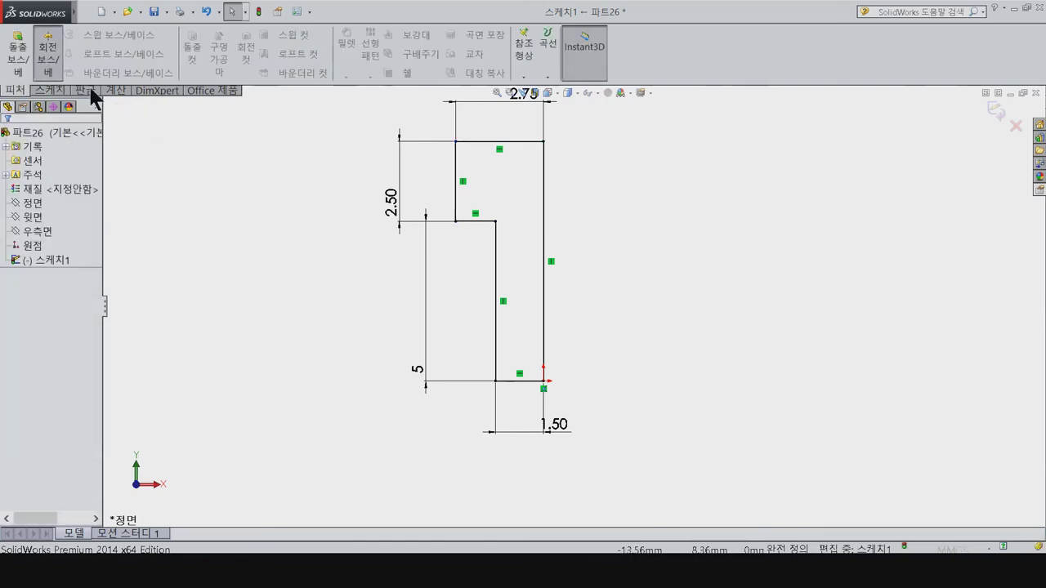
Step: Revolve the profile 360° about the right vertical line, then start a sketch on the Front plane
{"action": "left_click", "coordinate": [48, 54]}
{"action": "left_click", "coordinate": [635, 272]}
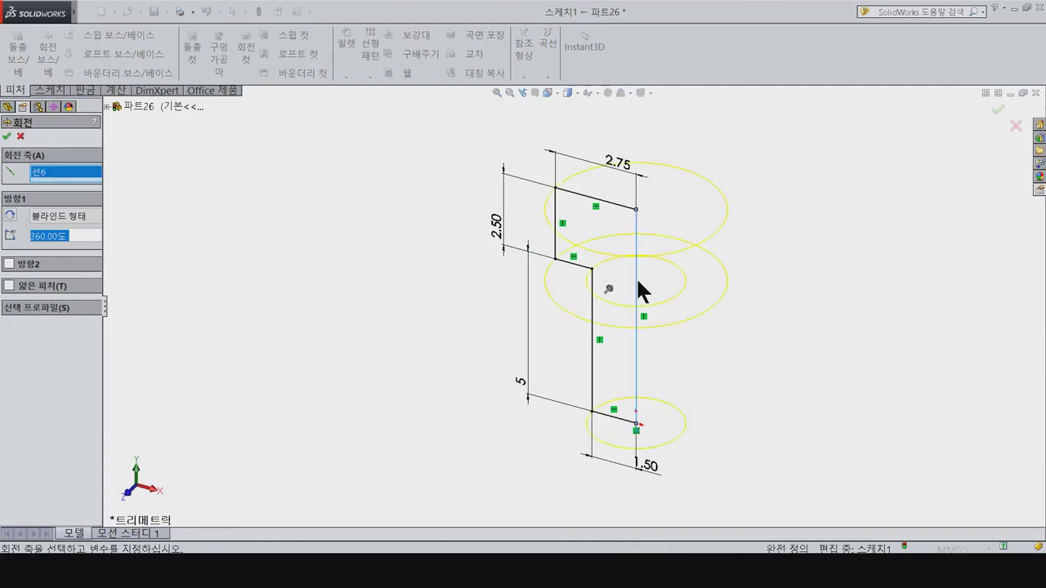
{"action": "left_click", "coordinate": [6, 136]}
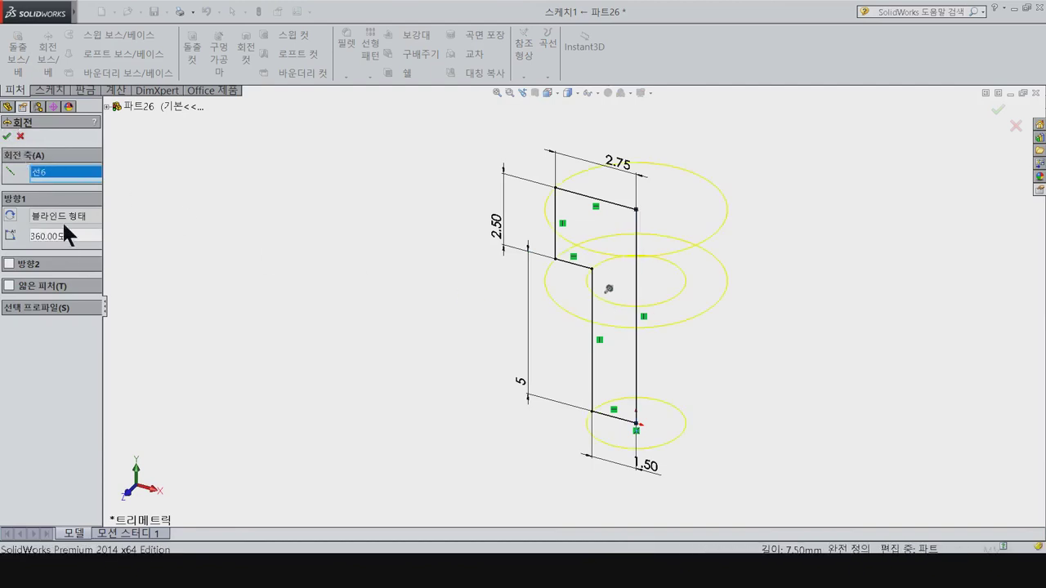
{"action": "left_click", "coordinate": [36, 202]}
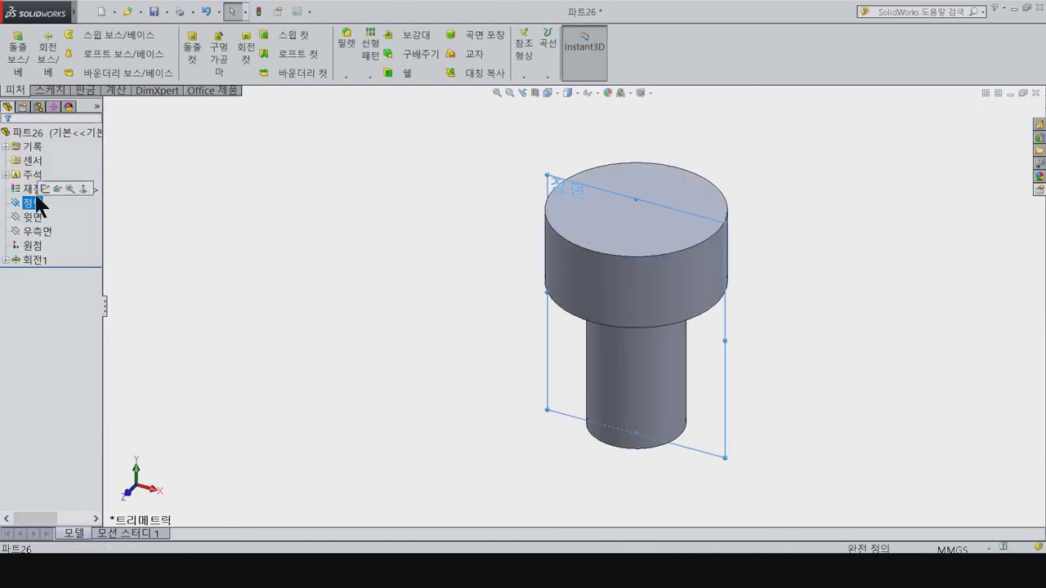
{"action": "left_click", "coordinate": [75, 188]}
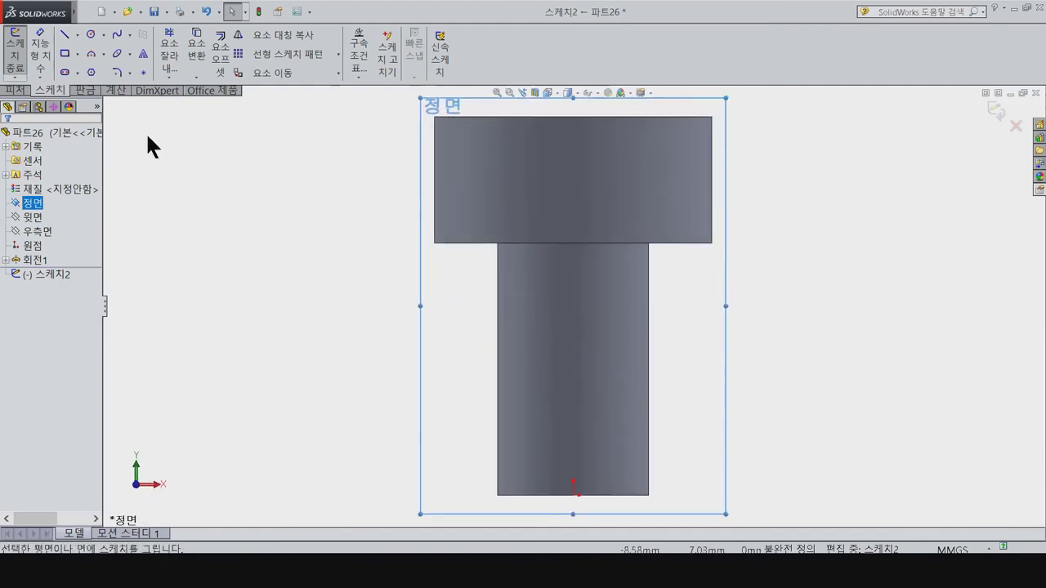
Step: Draw a corner rectangle down from the head's top edge and align its bottom midpoint vertically with the origin
{"action": "left_click", "coordinate": [67, 52]}
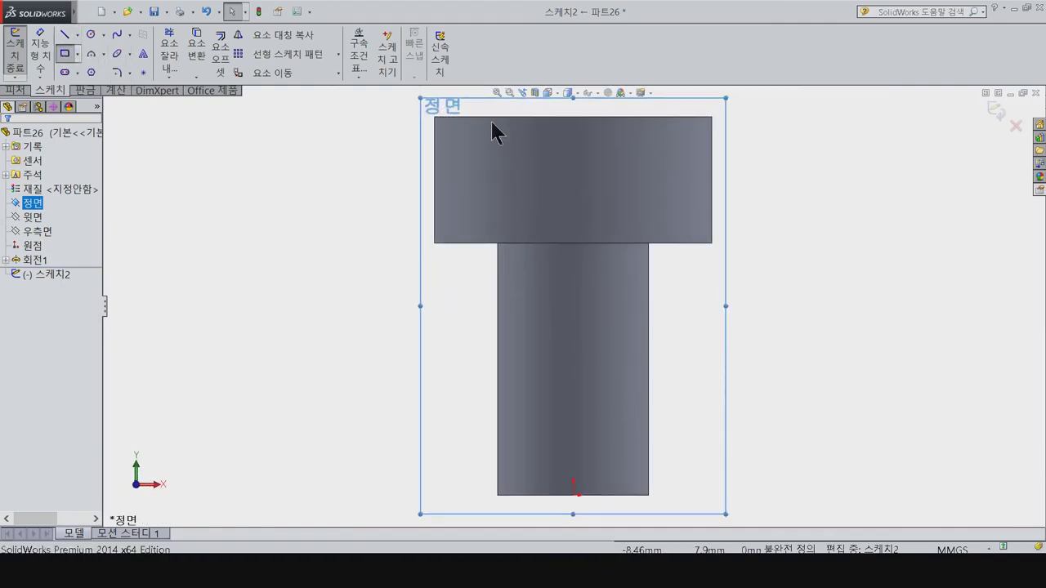
{"action": "left_click", "coordinate": [535, 117]}
{"action": "left_click", "coordinate": [616, 176]}
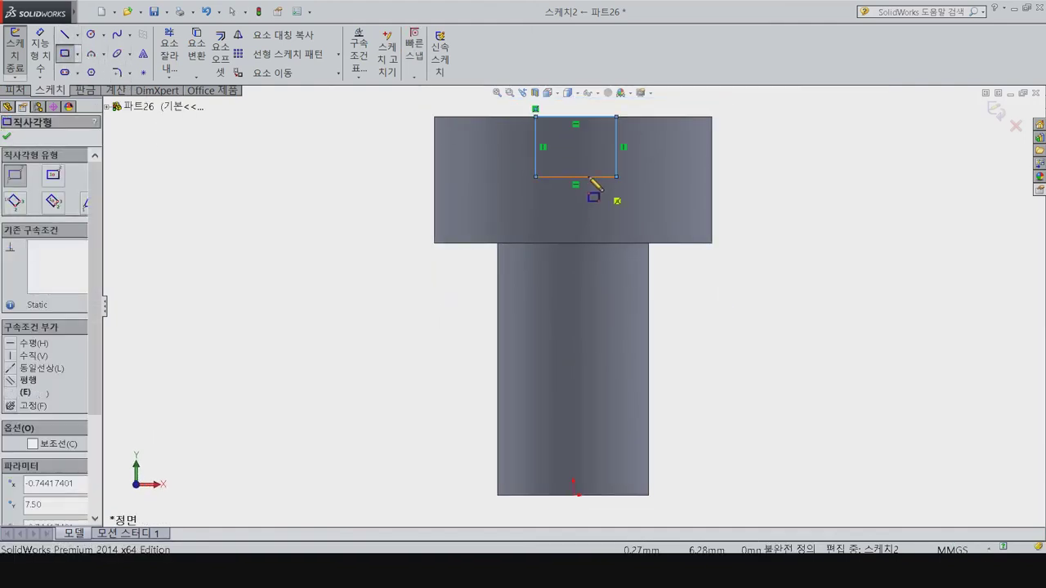
{"action": "key", "text": "Escape"}
{"action": "left_click", "coordinate": [588, 177]}
{"action": "right_click", "coordinate": [574, 205]}
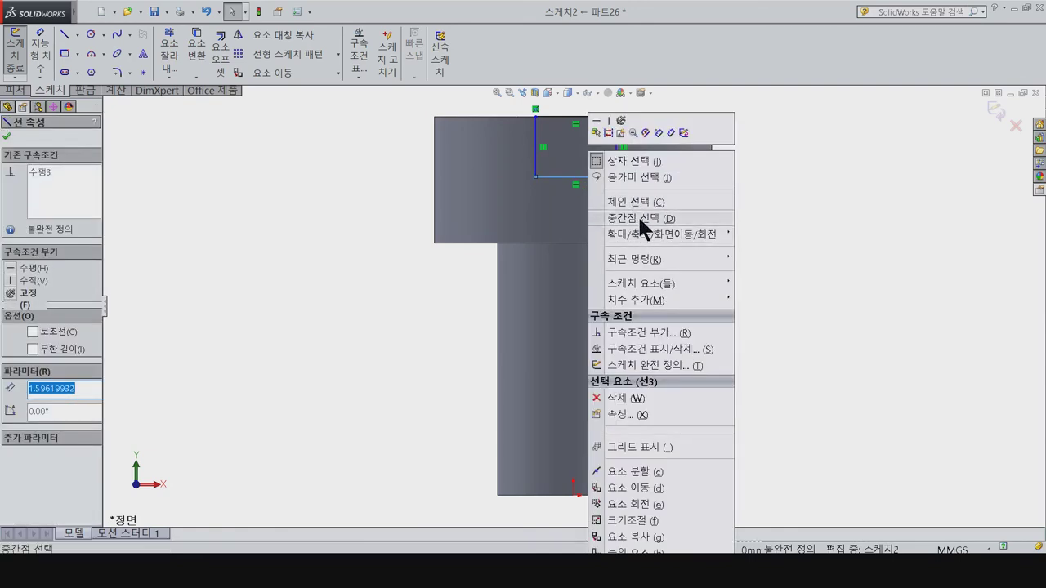
{"action": "key", "text": "Escape"}
{"action": "left_click", "coordinate": [574, 490], "text": "ctrl"}
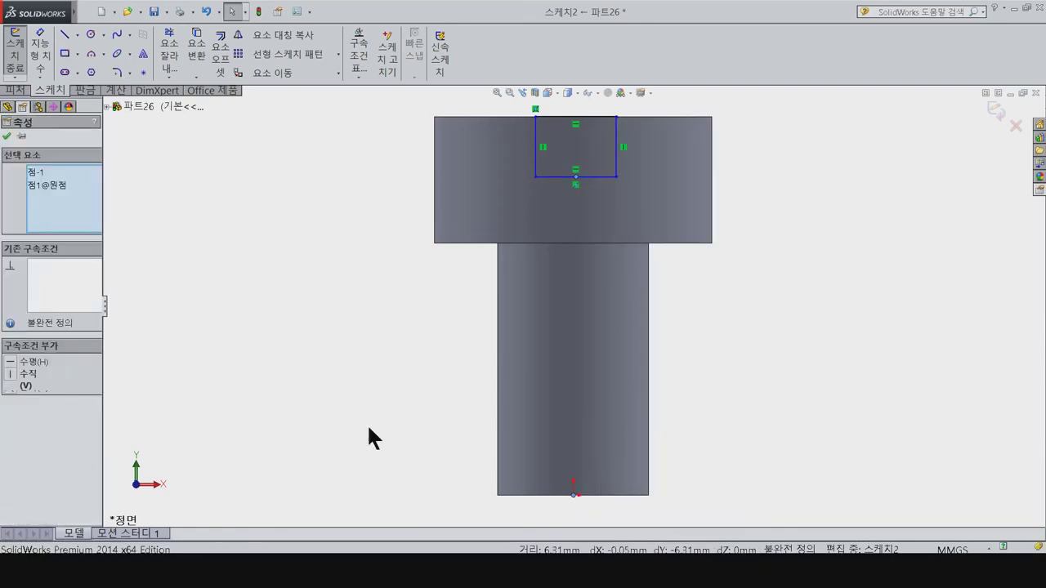
{"action": "left_click", "coordinate": [31, 374]}
Step: Dimension the slot rectangle 1 mm wide and 1.50 mm deep
{"action": "right_click_drag", "start_coordinate": [250, 387], "coordinate": [497, 208]}
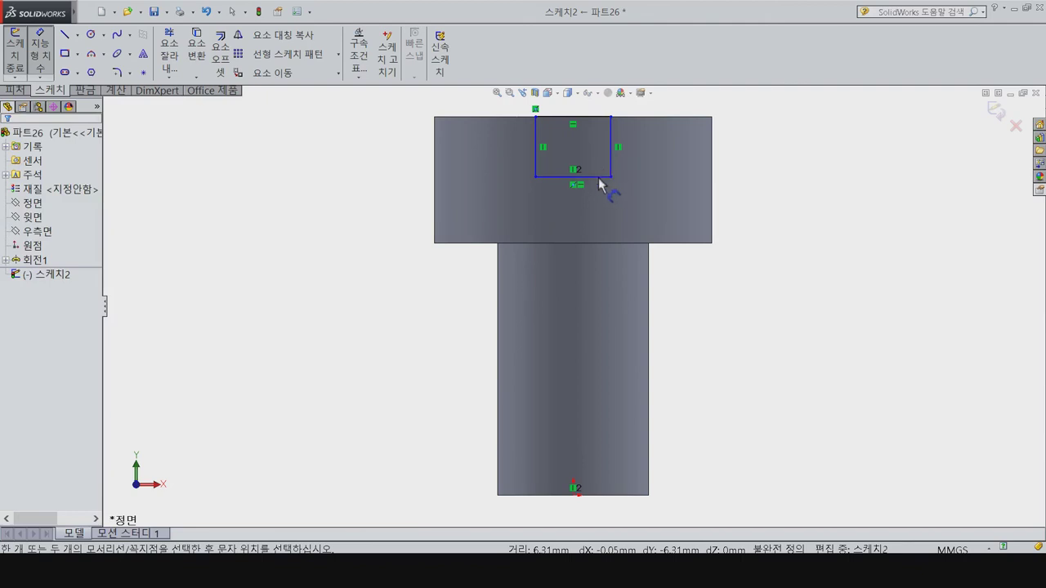
{"action": "left_click", "coordinate": [610, 168]}
{"action": "left_click", "coordinate": [660, 164]}
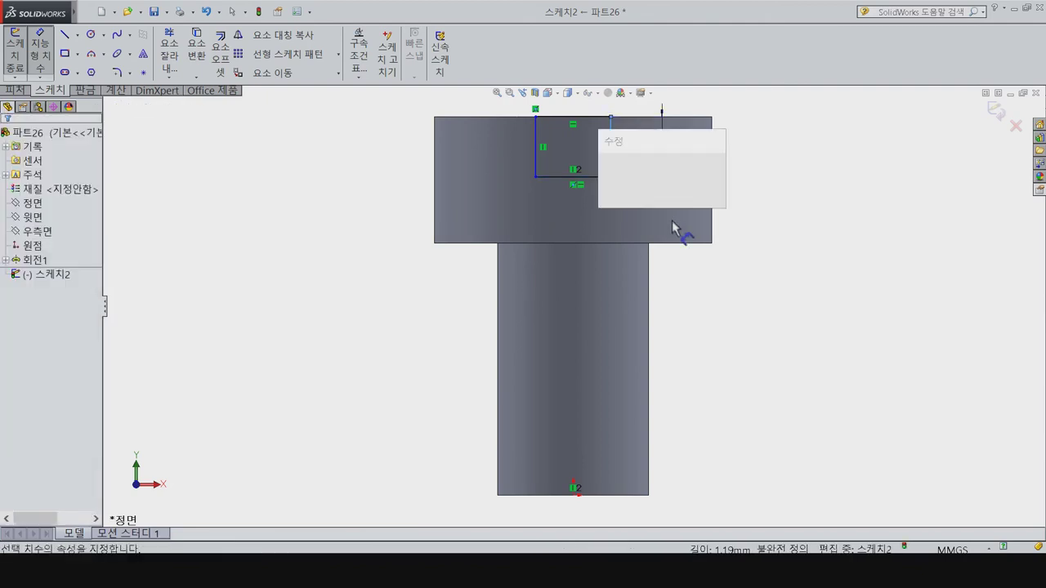
{"action": "key", "text": "Return"}
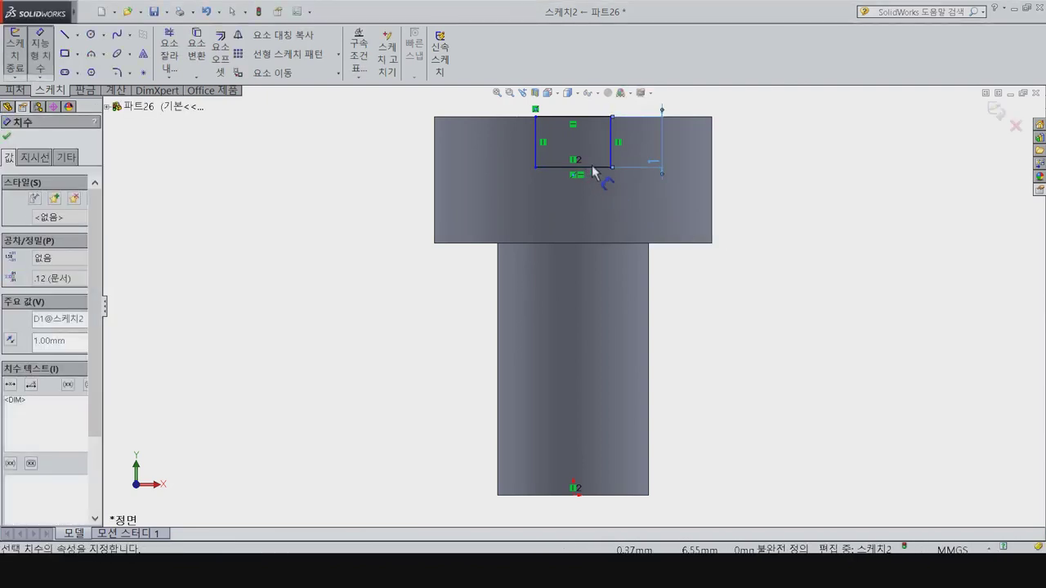
{"action": "left_click", "coordinate": [597, 167]}
{"action": "left_click", "coordinate": [637, 228]}
{"action": "type", "text": "1"}
{"action": "key", "text": "Return"}
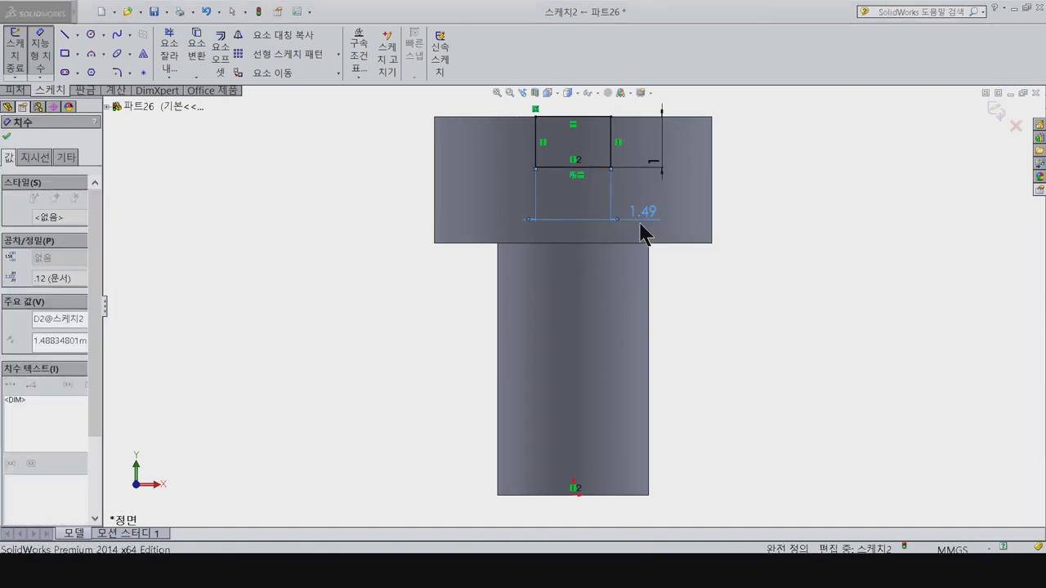
{"action": "left_click", "coordinate": [644, 164]}
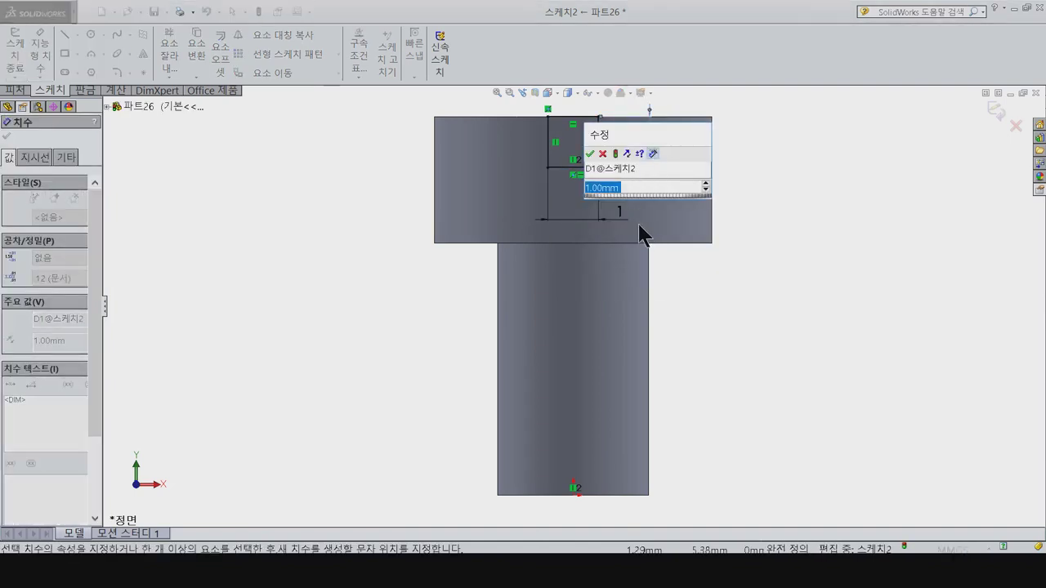
{"action": "type", "text": "2"}
{"action": "key", "text": "Return"}
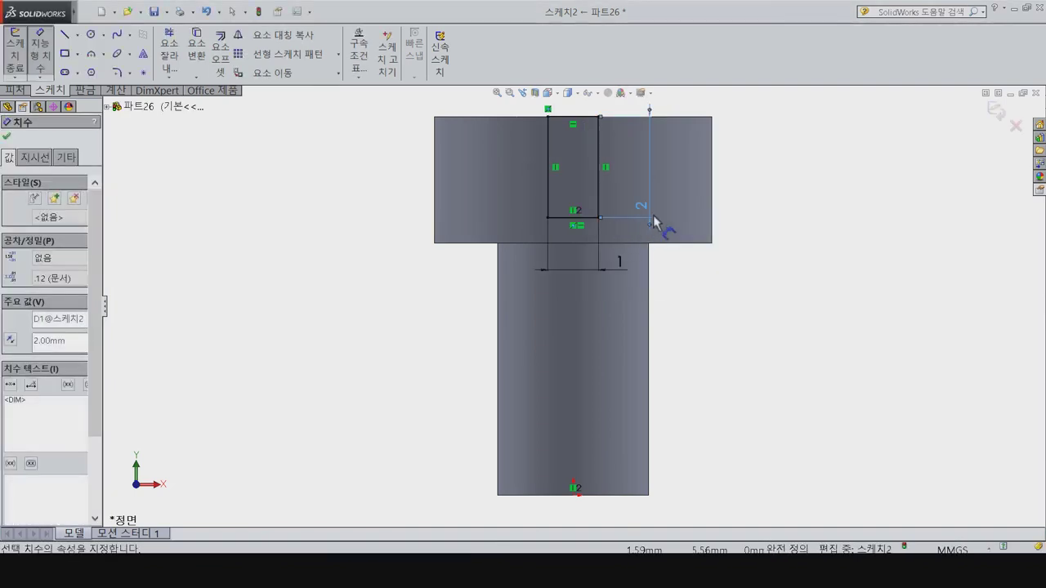
{"action": "left_click", "coordinate": [643, 205]}
{"action": "type", "text": "5"}
{"action": "key", "text": "Return"}
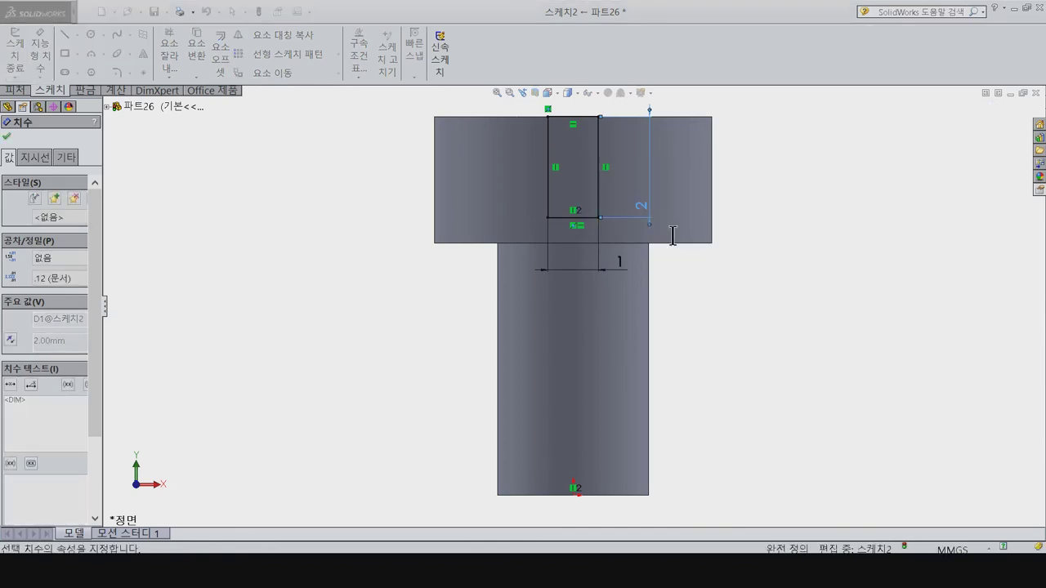
{"action": "left_click", "coordinate": [25, 92]}
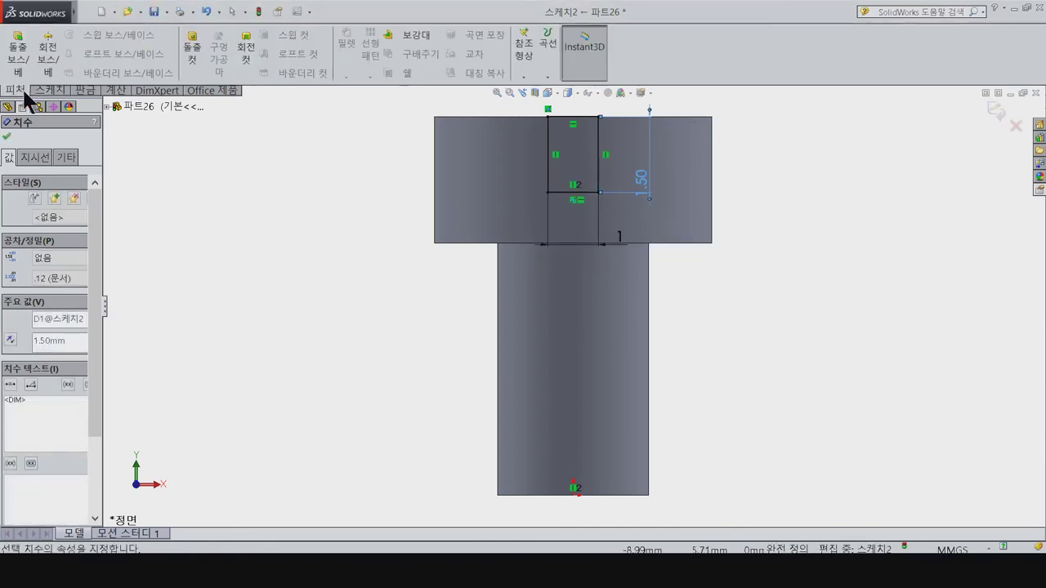
Step: Create an Extruded Cut from the rectangle with end condition Through All - Both, then view isometric
{"action": "left_click", "coordinate": [189, 51]}
{"action": "left_click", "coordinate": [69, 213]}
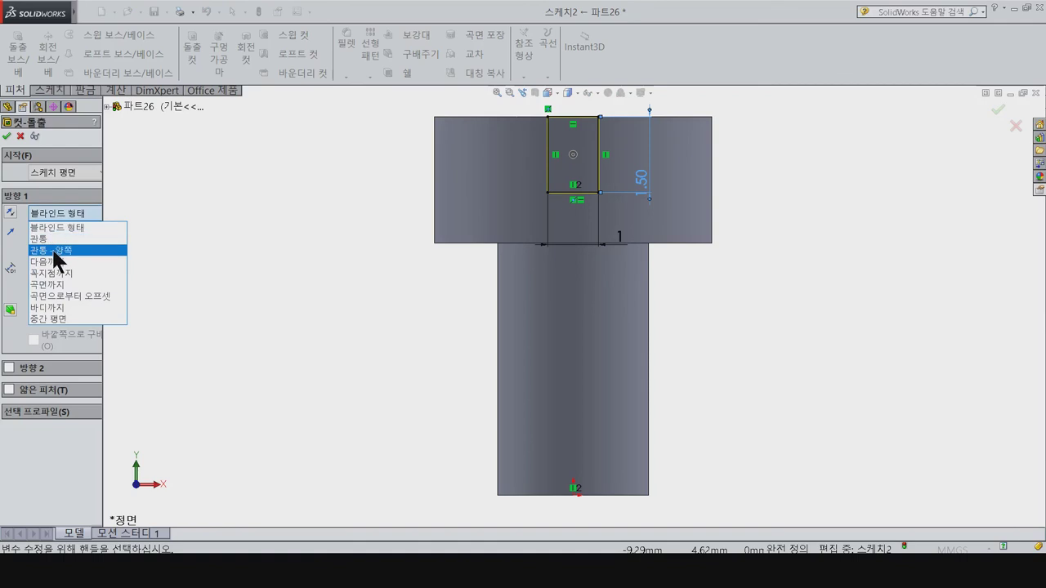
{"action": "left_click", "coordinate": [51, 249]}
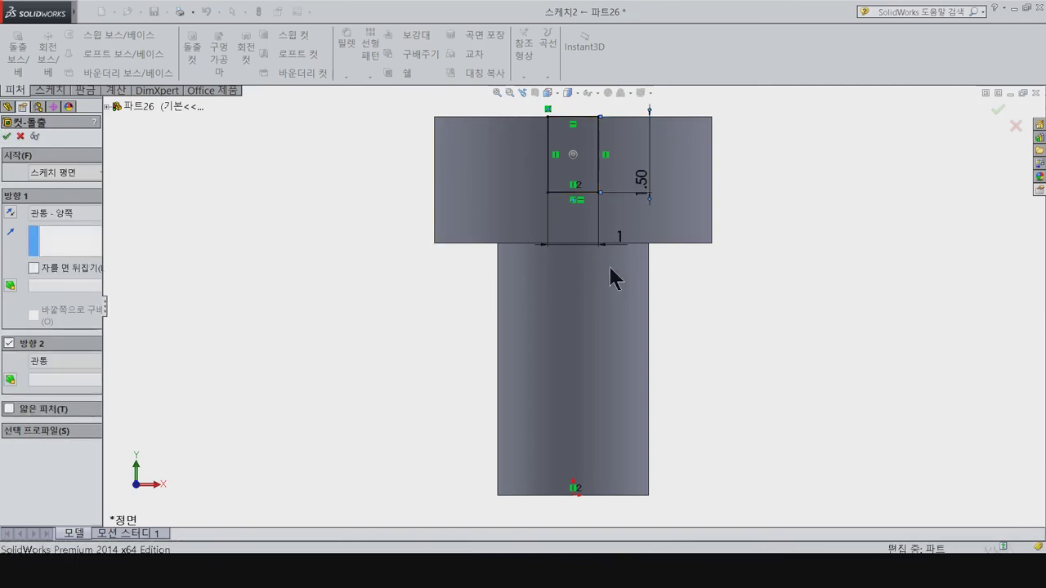
{"action": "key", "text": "Return"}
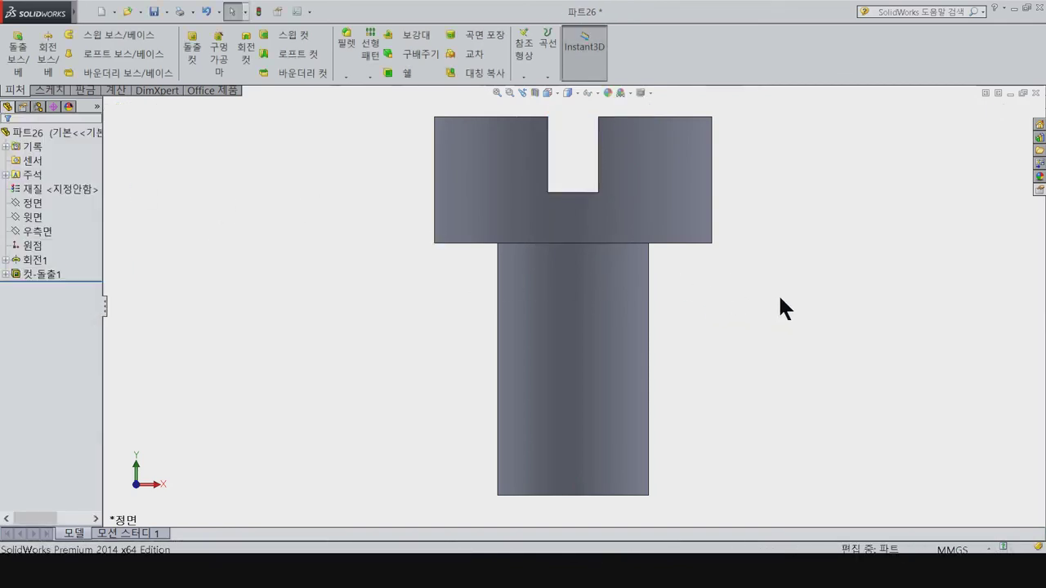
{"action": "key", "text": "ctrl+7"}
{"action": "type", "text": "18_M5"}
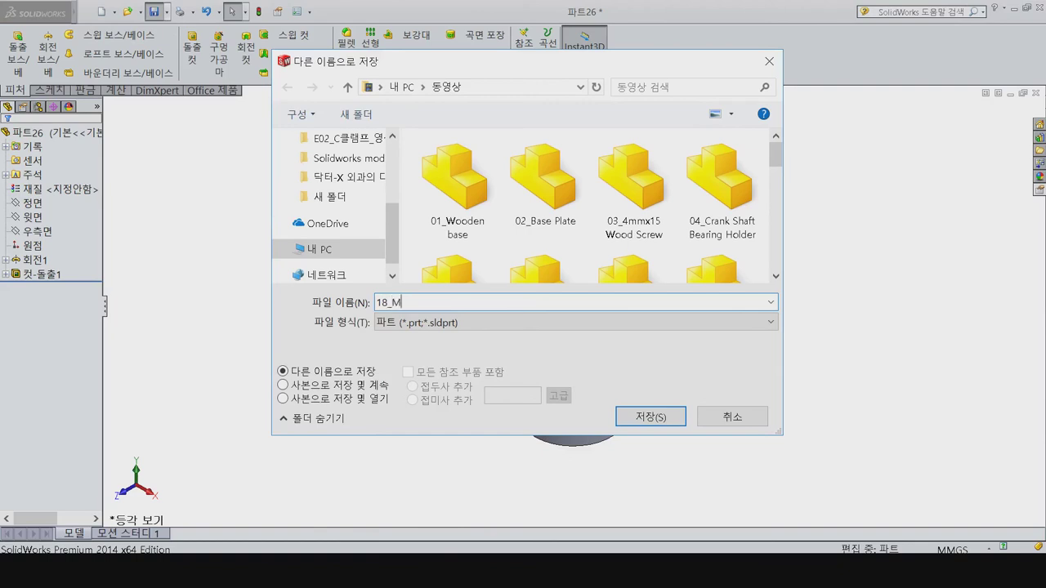
Step: Enter the file name 18_M3x5 Bolt and save the part
{"action": "key", "text": "BackSpace"}
{"action": "type", "text": "3x"}
{"action": "type", "text": "5"}
{"action": "type", "text": " bo"}
{"action": "key", "text": "BackSpace"}
{"action": "key", "text": "BackSpace"}
{"action": "type", "text": "Bolt"}
{"action": "key", "text": "Return"}
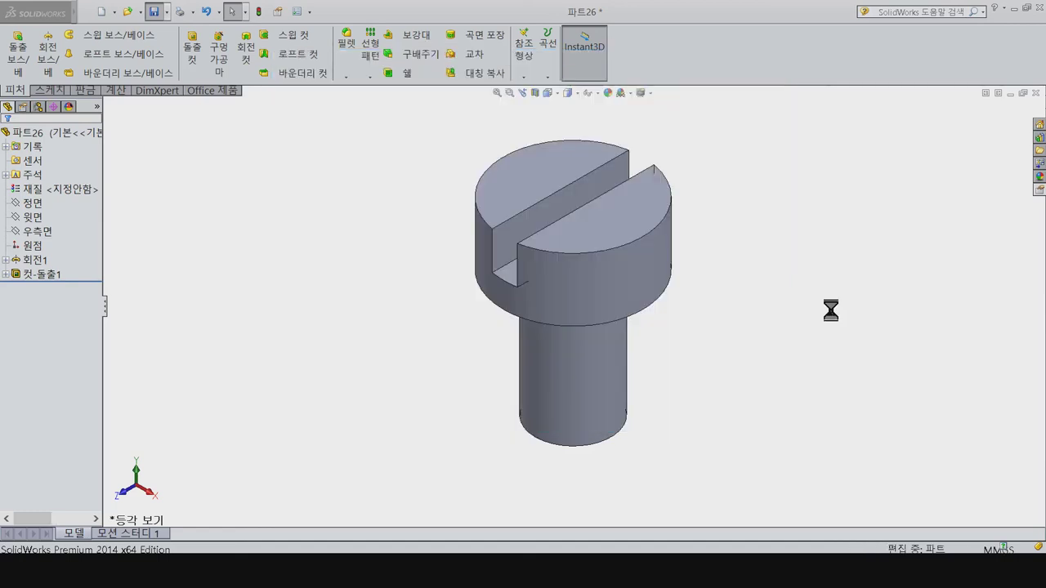